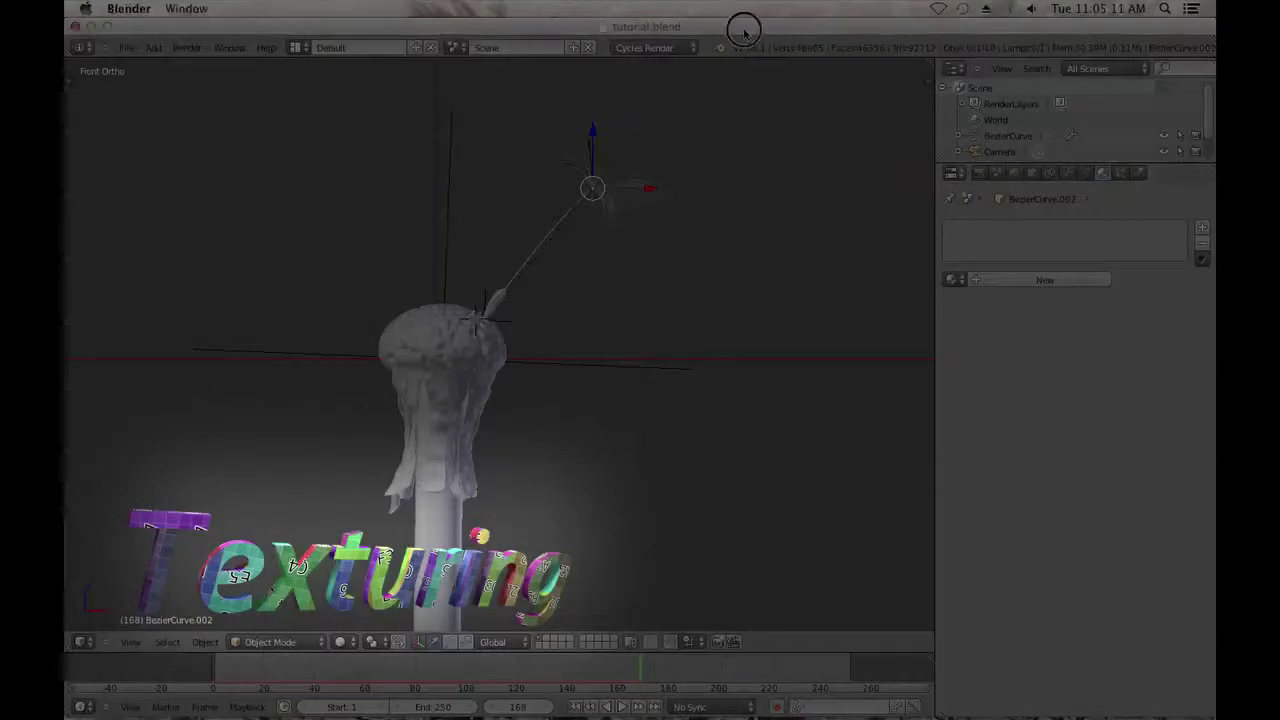
Select the stem curve, split the 3D viewport vertically in two and turn the left half into a Node Editor.
right_click(470, 544)
middle_click_drag(555, 402, 749, 334, "shift")
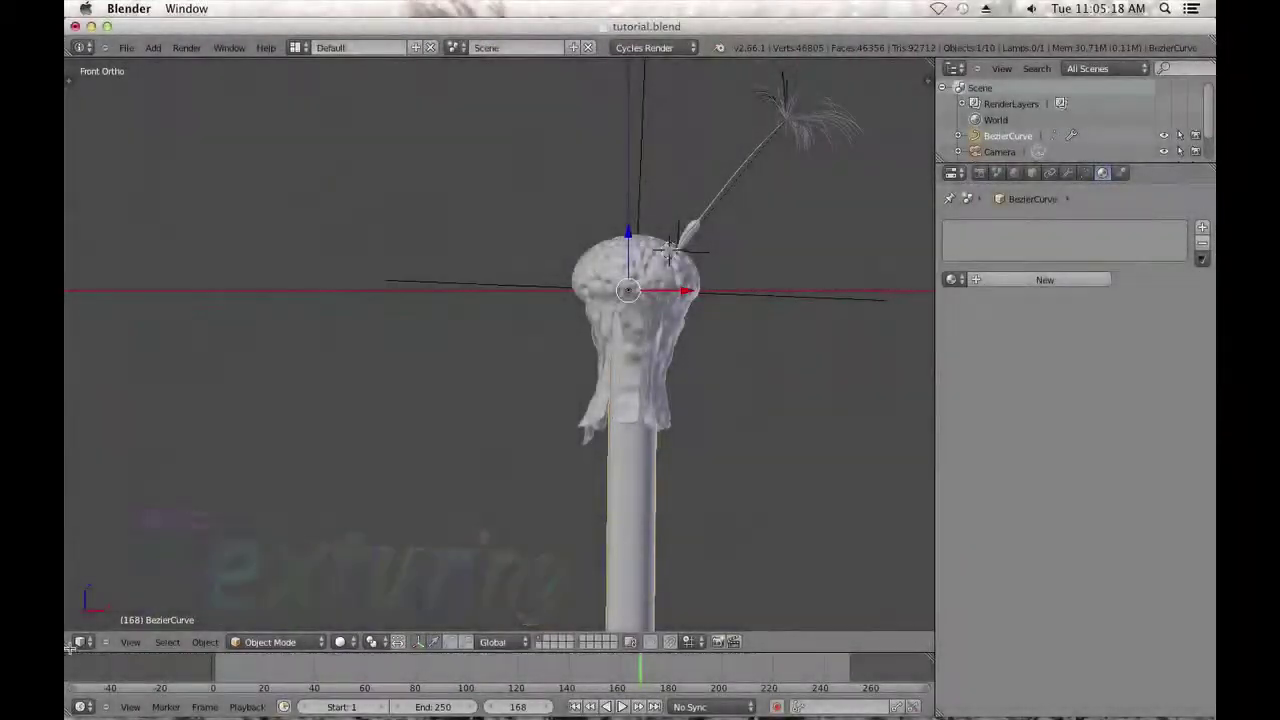
left_click_drag(73, 645, 609, 560)
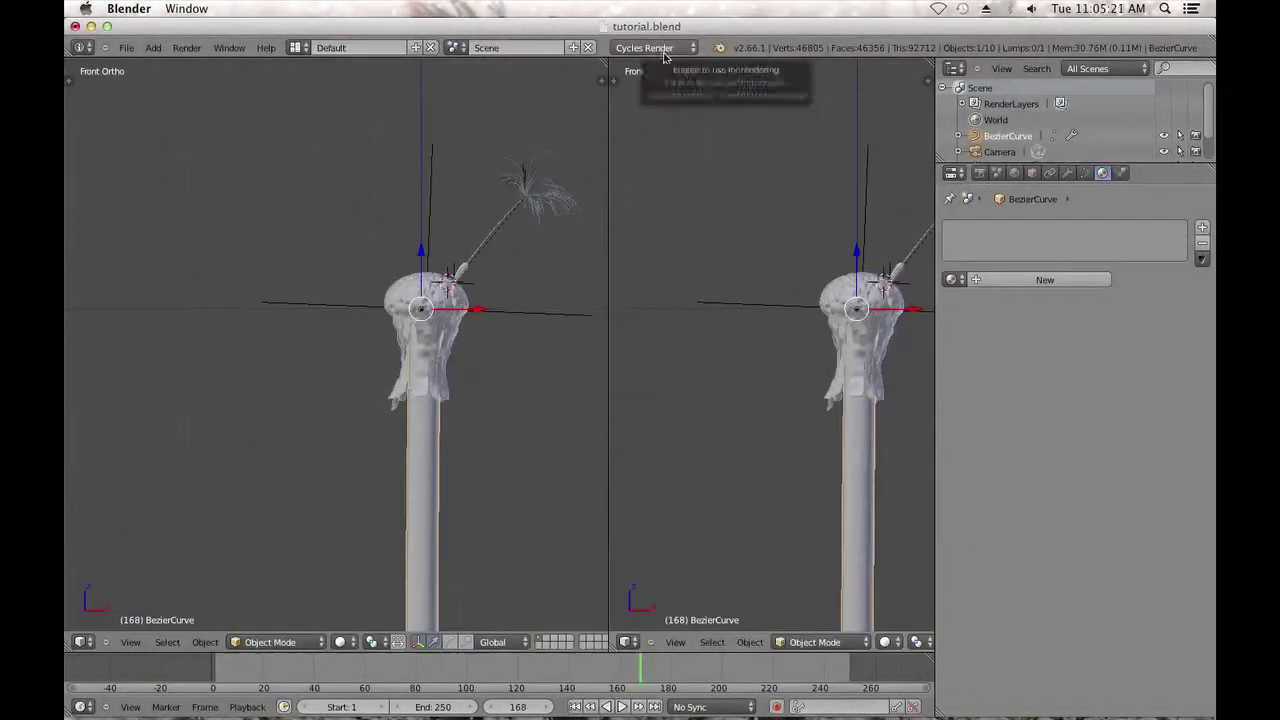
left_click(75, 642)
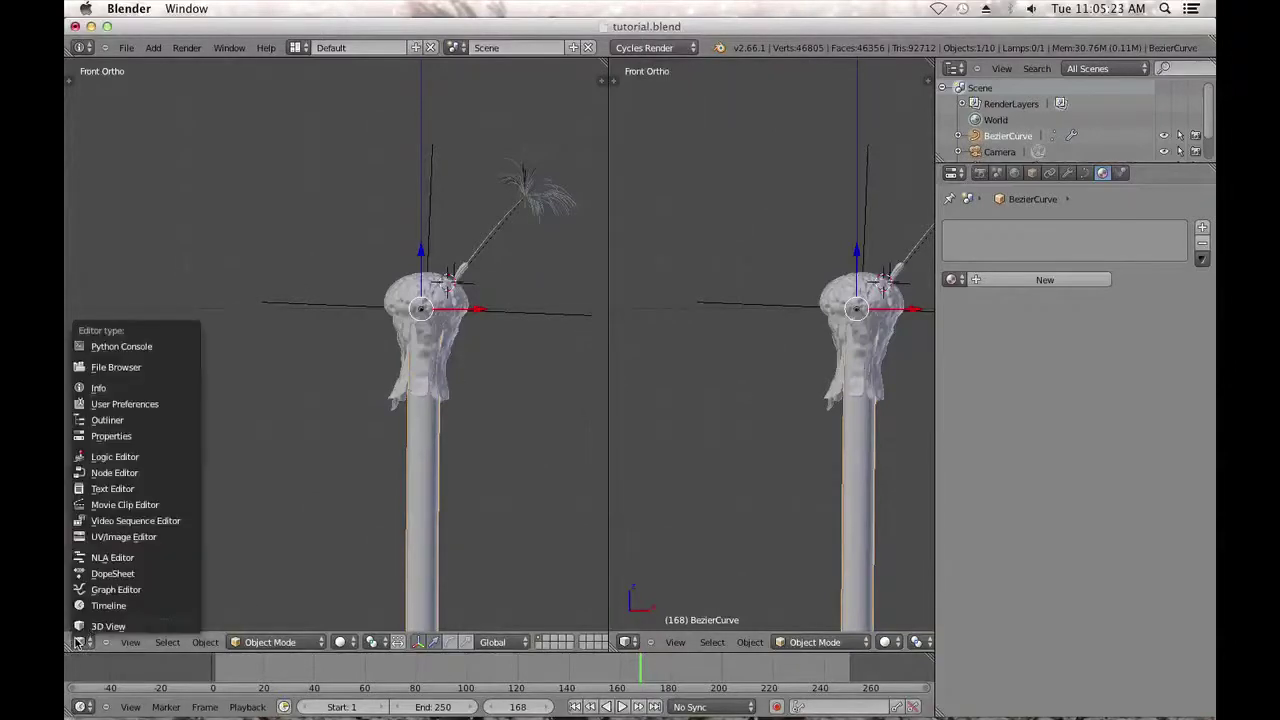
left_click(133, 474)
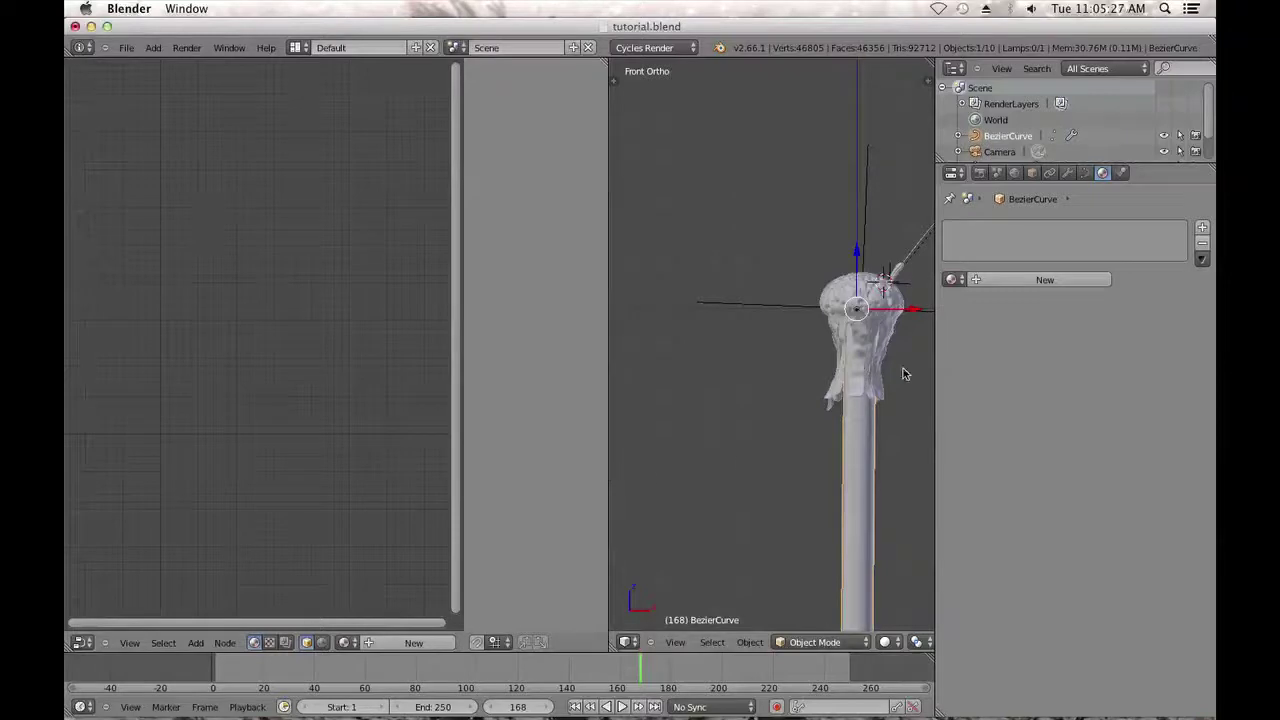
Create a new material for the stem, hide the node editor's sidebar and space the Diffuse BSDF away from the Material Output.
left_click(1055, 282)
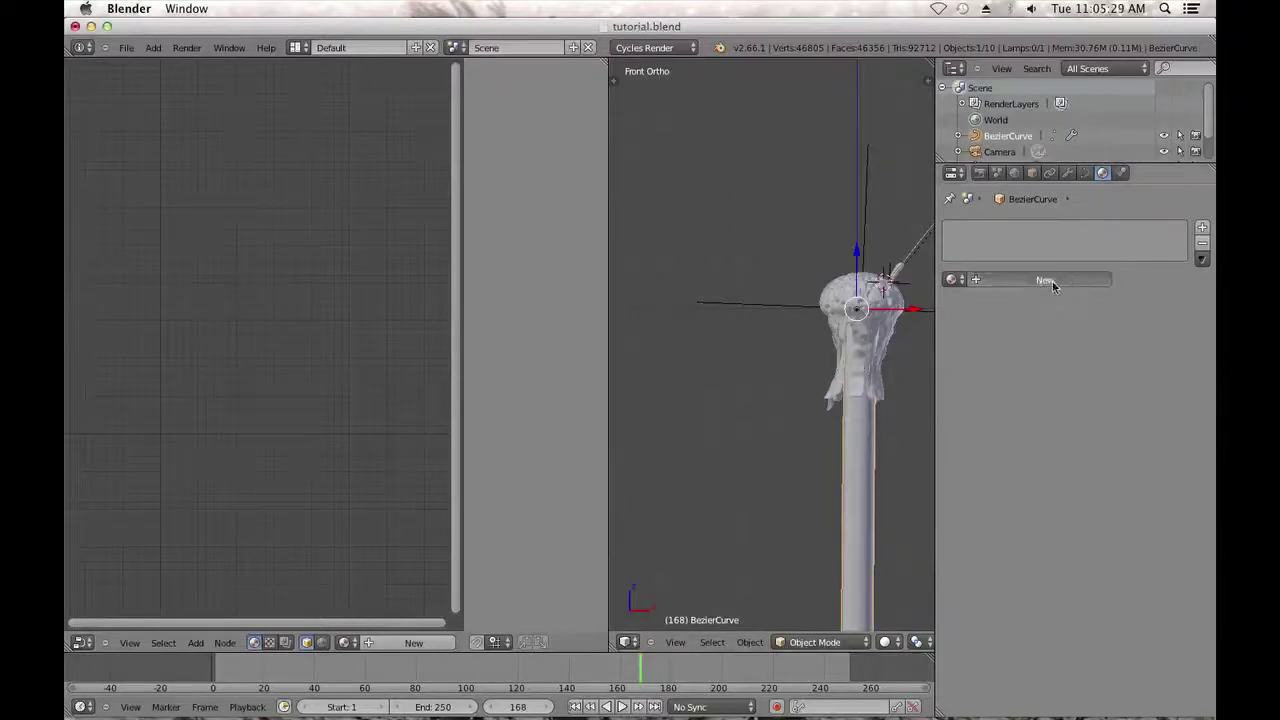
scroll(320, 425, "up", 3)
middle_click_drag(292, 430, 326, 418)
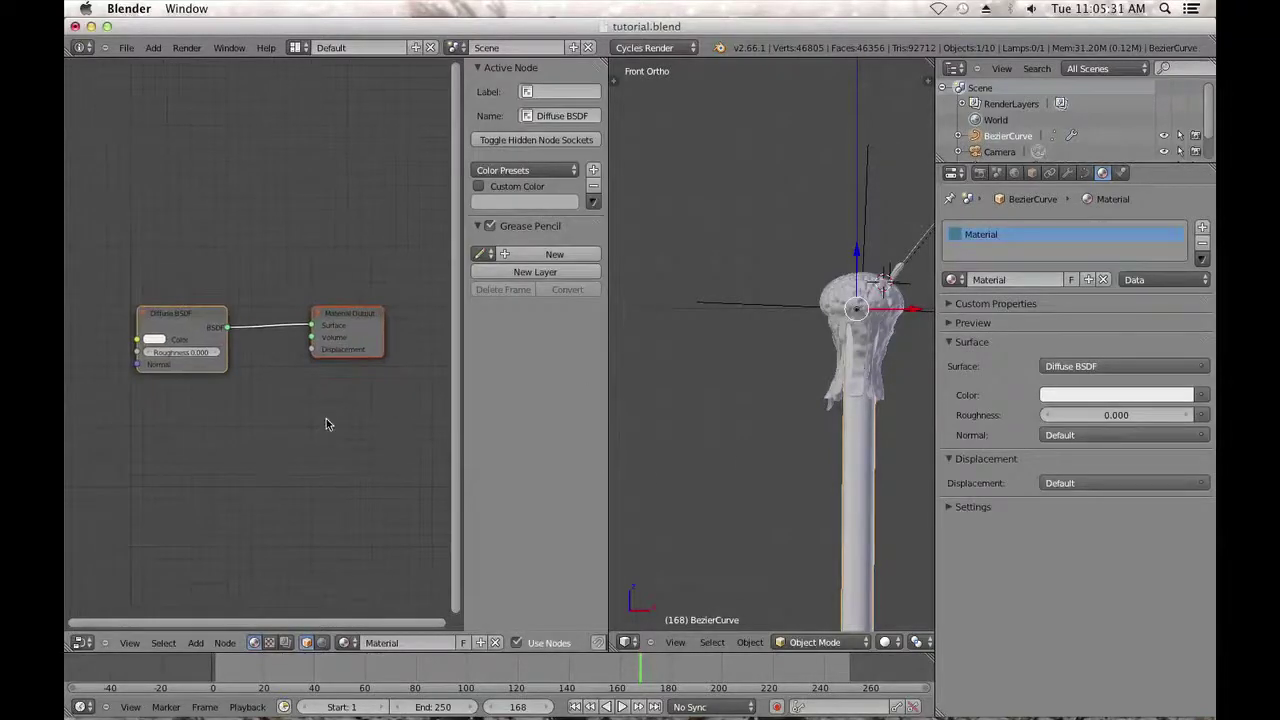
key("n")
scroll(366, 362, "up", 1)
left_click_drag(232, 312, 166, 211)
scroll(200, 386, "down", 1)
middle_click_drag(200, 386, 288, 416)
left_click(270, 258)
left_click_drag(270, 258, 252, 248)
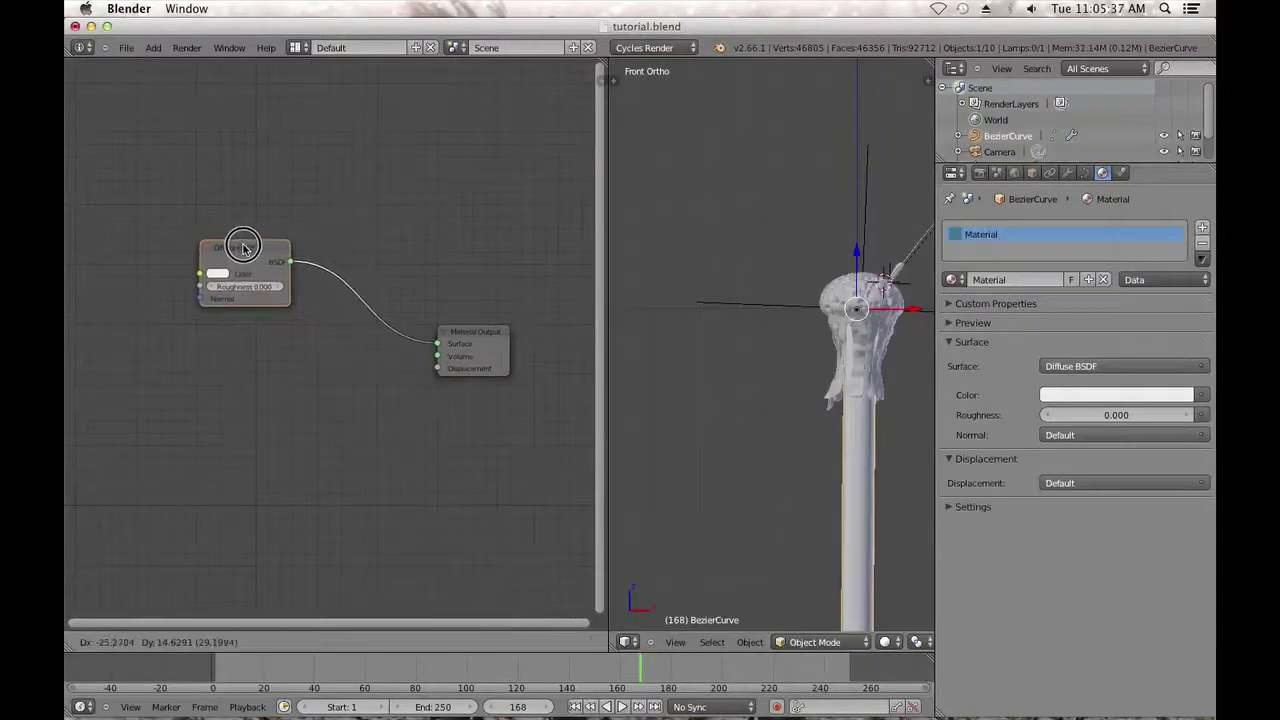
middle_click_drag(256, 370, 322, 384)
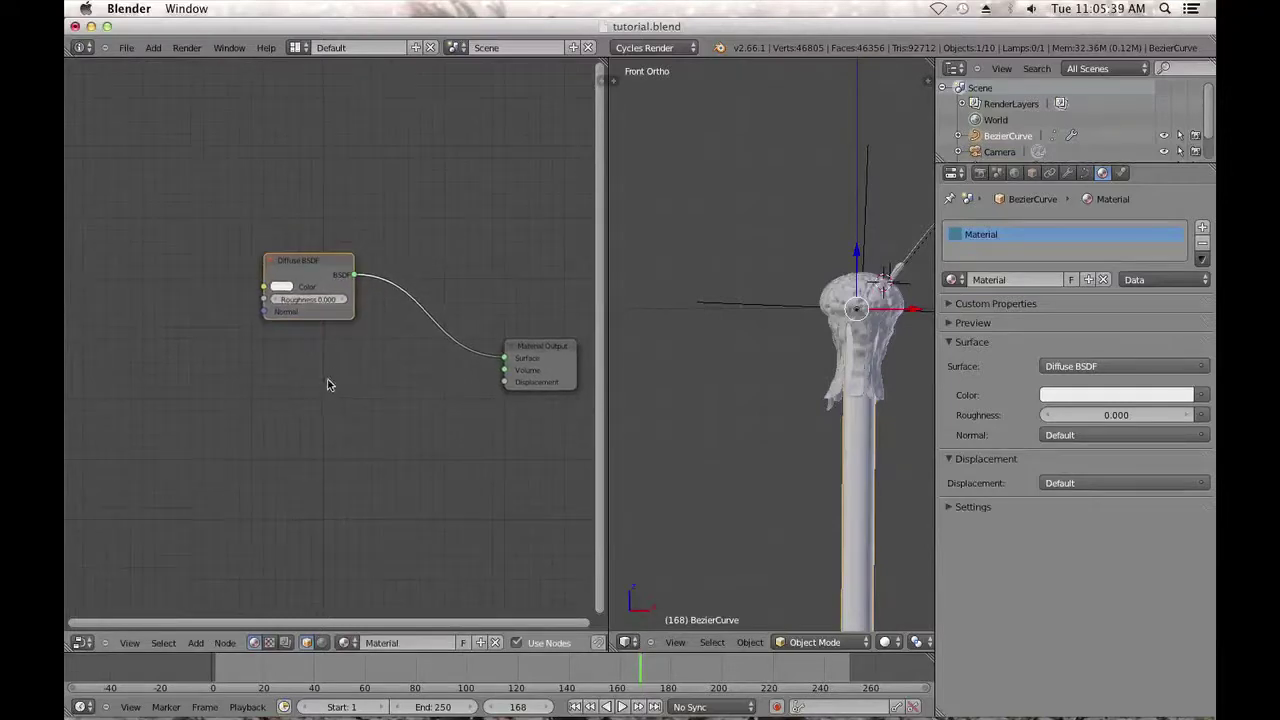
Add a Glossy BSDF node below the Diffuse BSDF and set its roughness to 0.002.
key("shift+a")
mouse_move(310, 426)
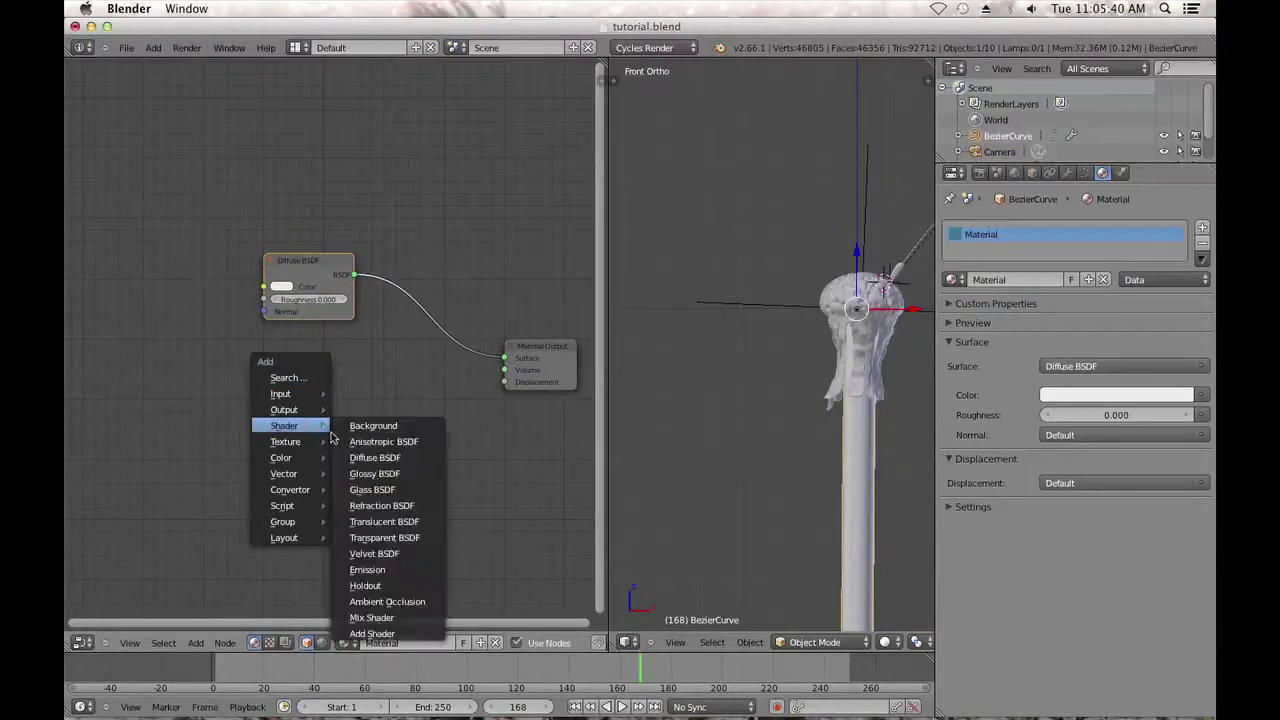
left_click(405, 472)
left_click(422, 436)
left_click_drag(422, 436, 310, 347)
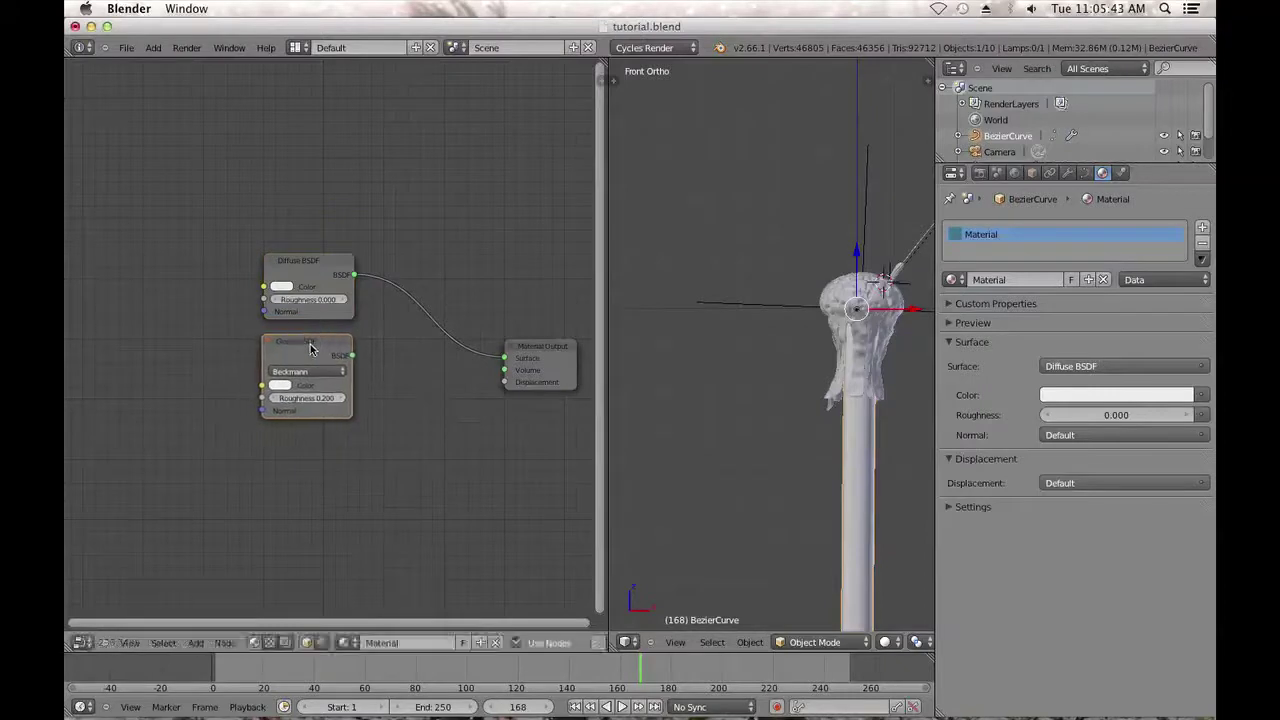
left_click_drag(316, 398, 305, 400)
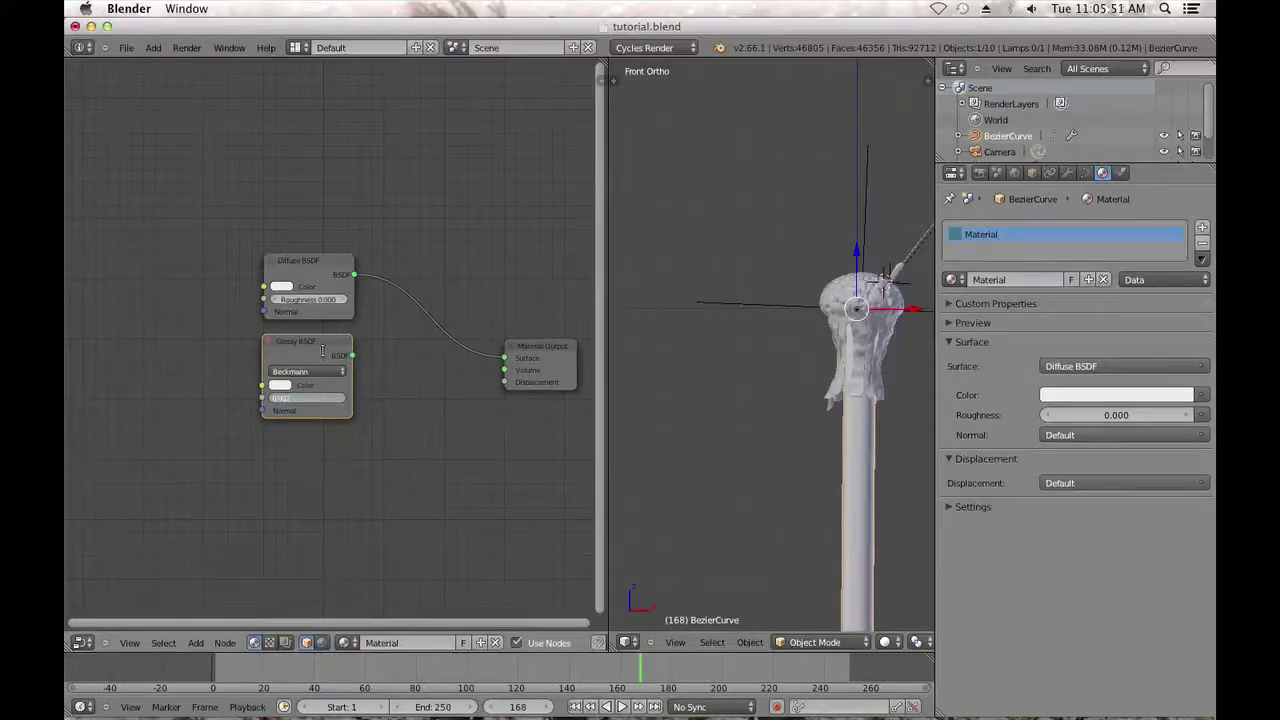
key("Return")
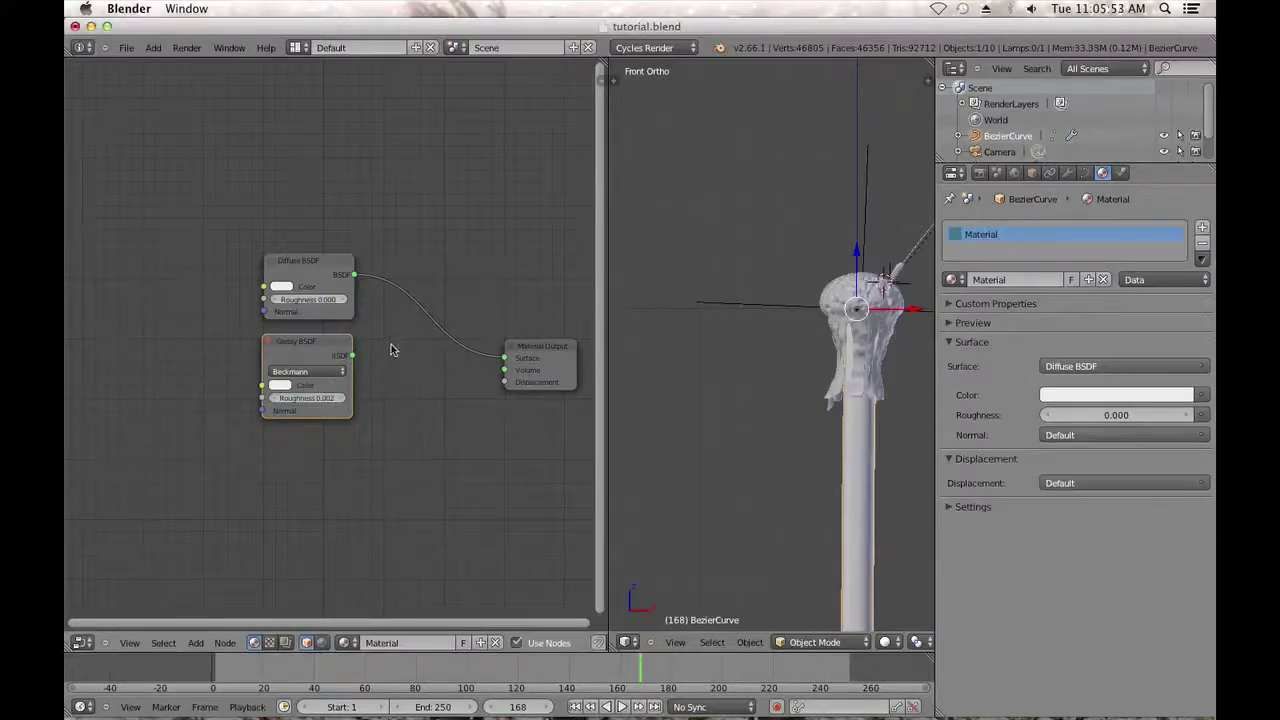
Insert a Mix Shader between the Diffuse BSDF and Material Output, and connect the Glossy BSDF to its second shader input.
key("shift+a")
mouse_move(392, 347)
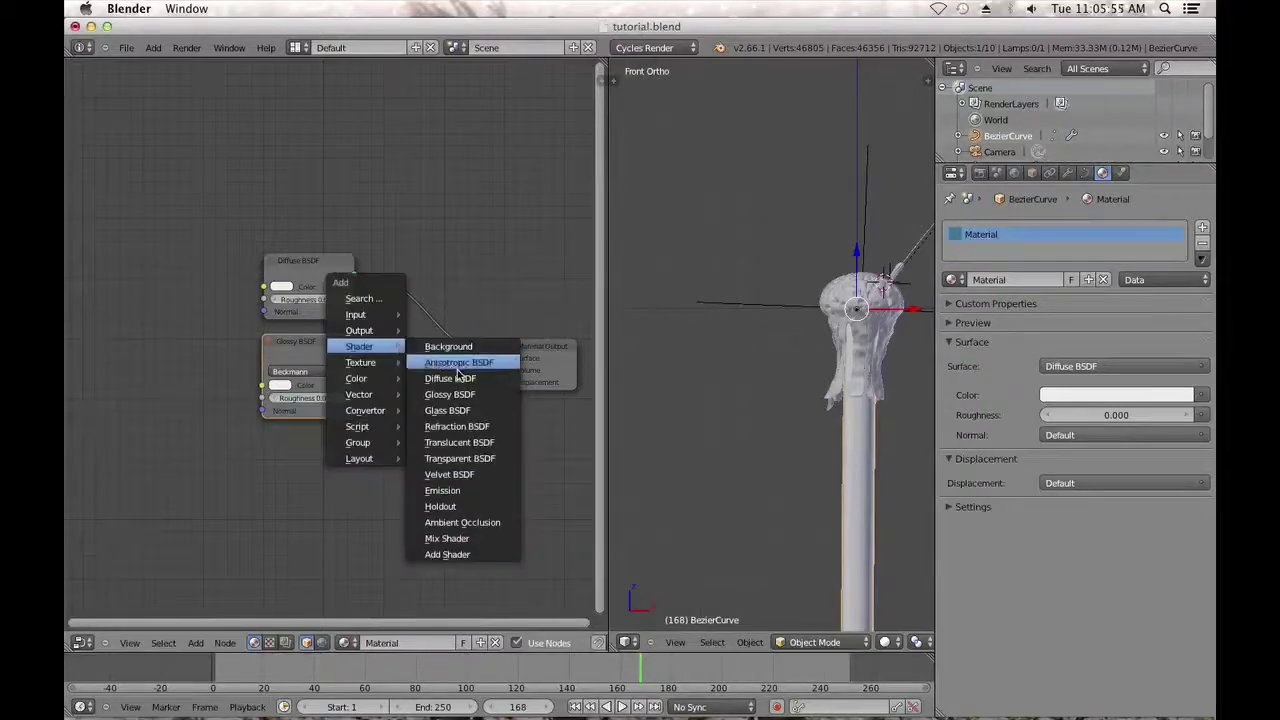
left_click(478, 539)
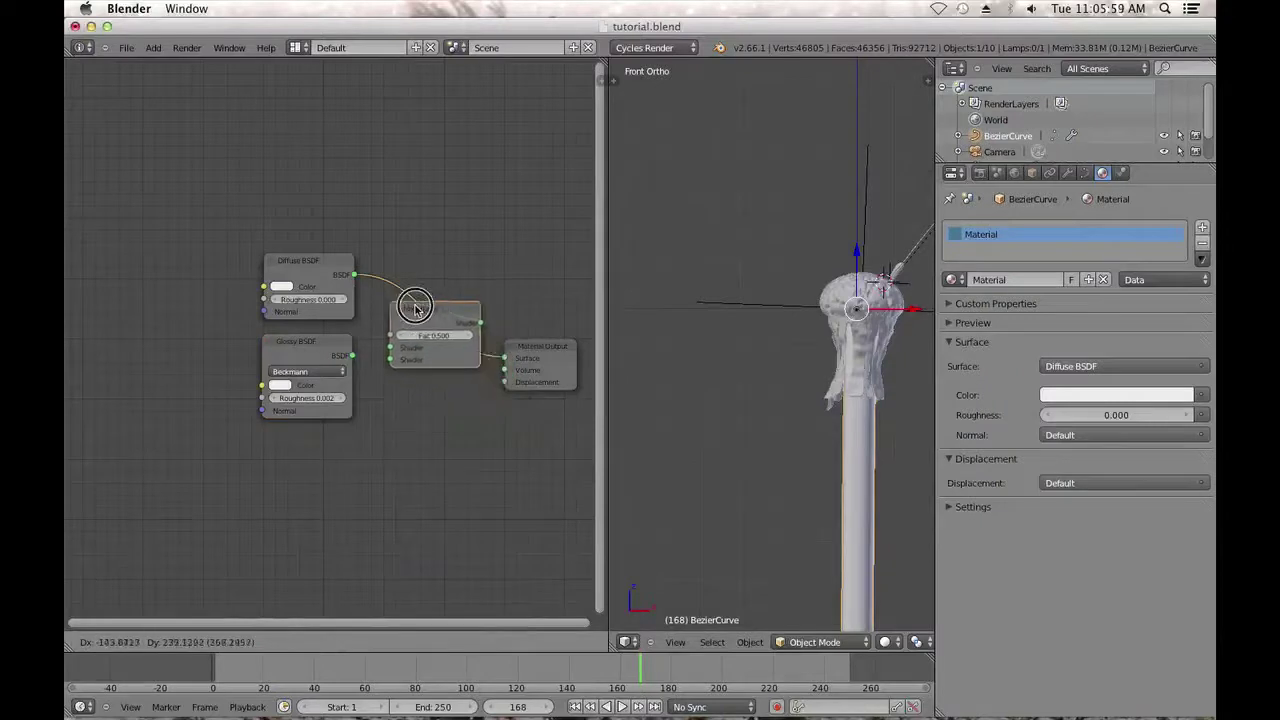
left_click(417, 307)
left_click_drag(352, 355, 381, 360)
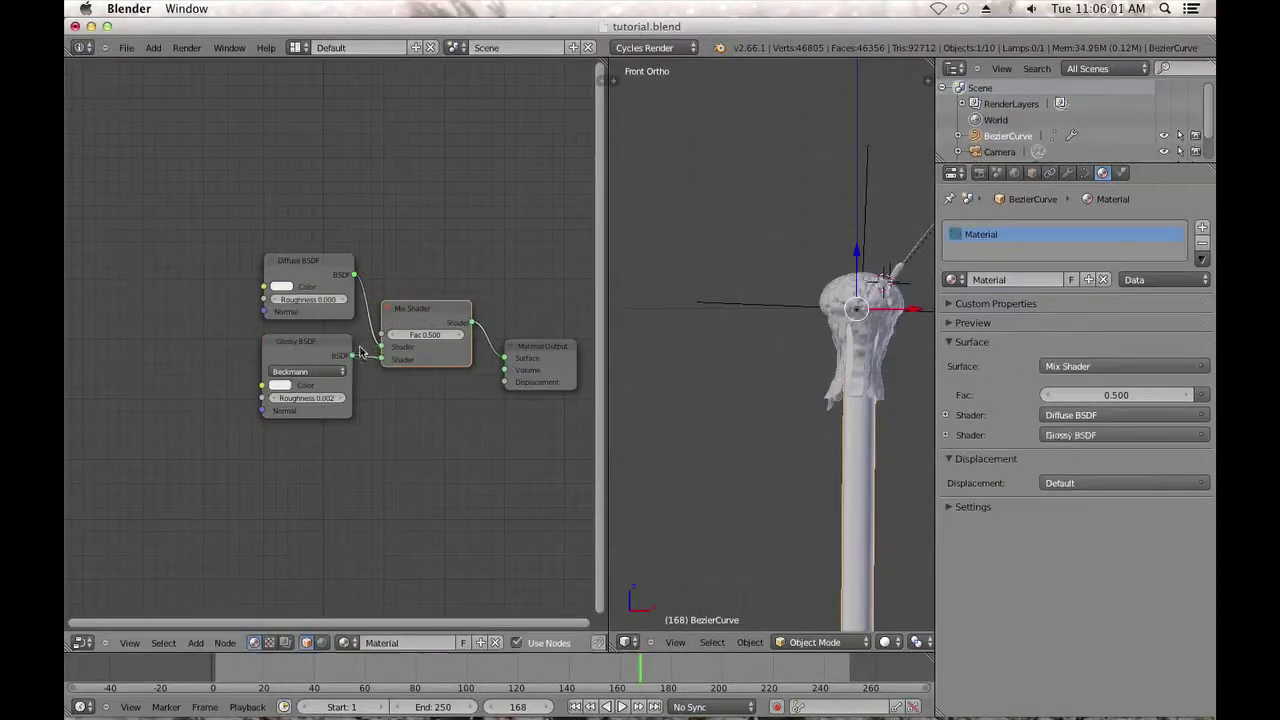
Move the Diffuse BSDF node further from the Mix Shader and set its color to a light yellow-green.
left_click_drag(290, 255, 240, 247)
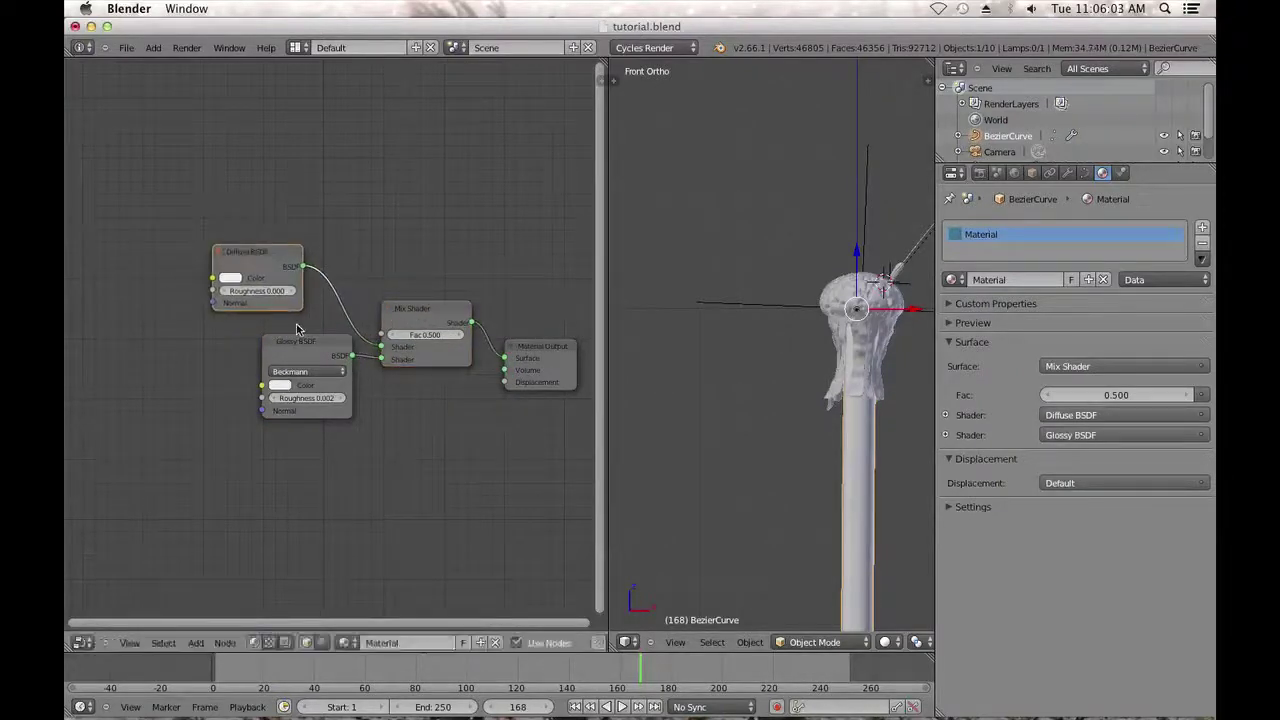
left_click(230, 278)
left_click_drag(243, 151, 238, 163)
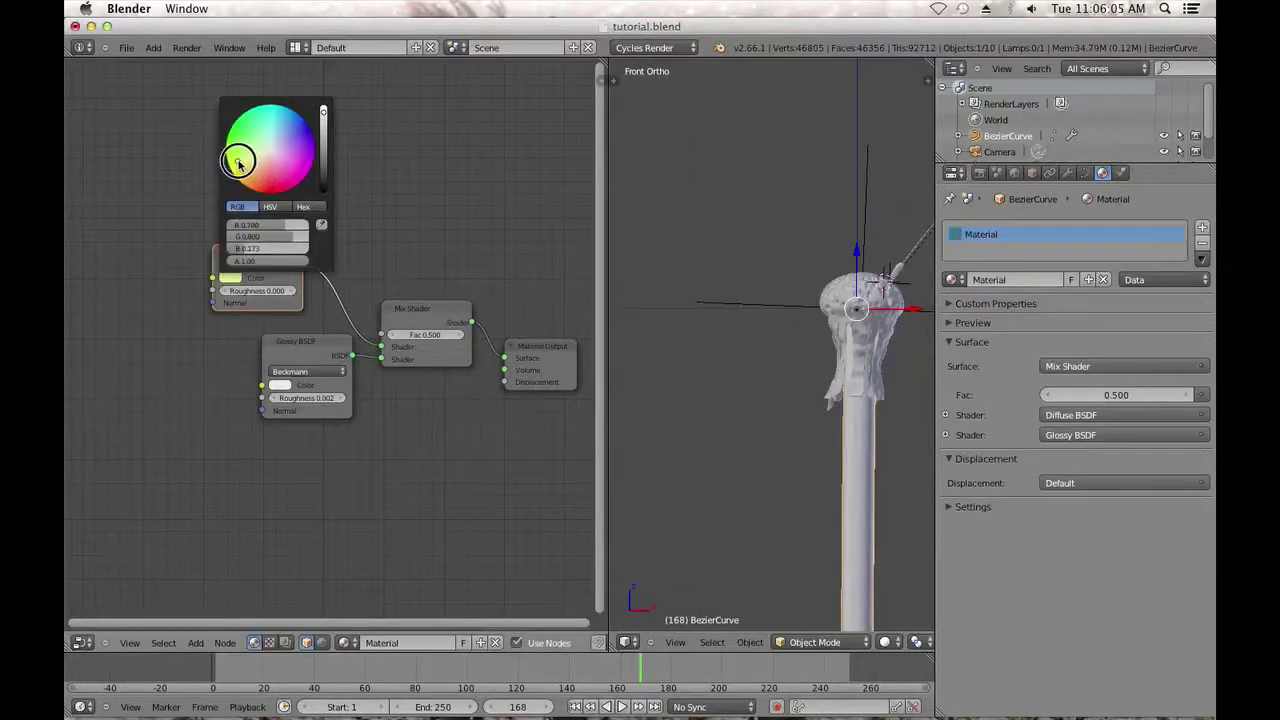
Preview the stem's material in Rendered viewport shading, then return to Solid shading.
left_click(886, 642)
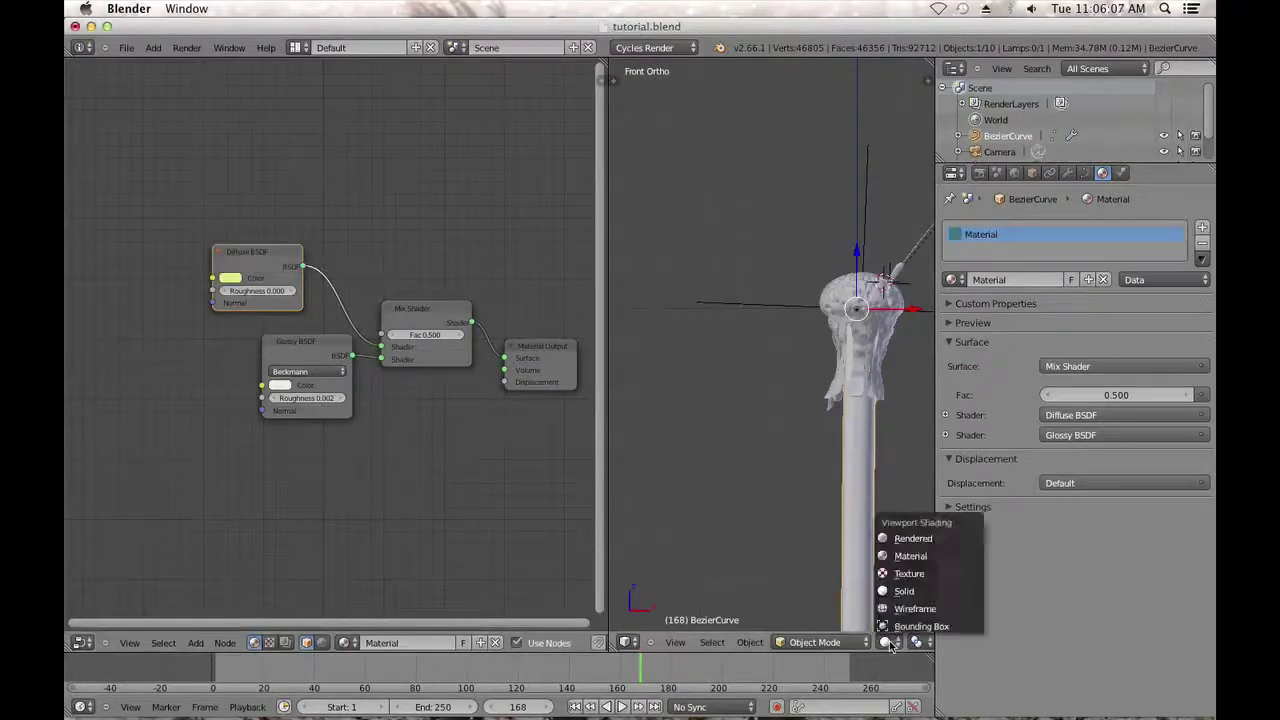
left_click(905, 538)
middle_click_drag(881, 508, 809, 441, "shift")
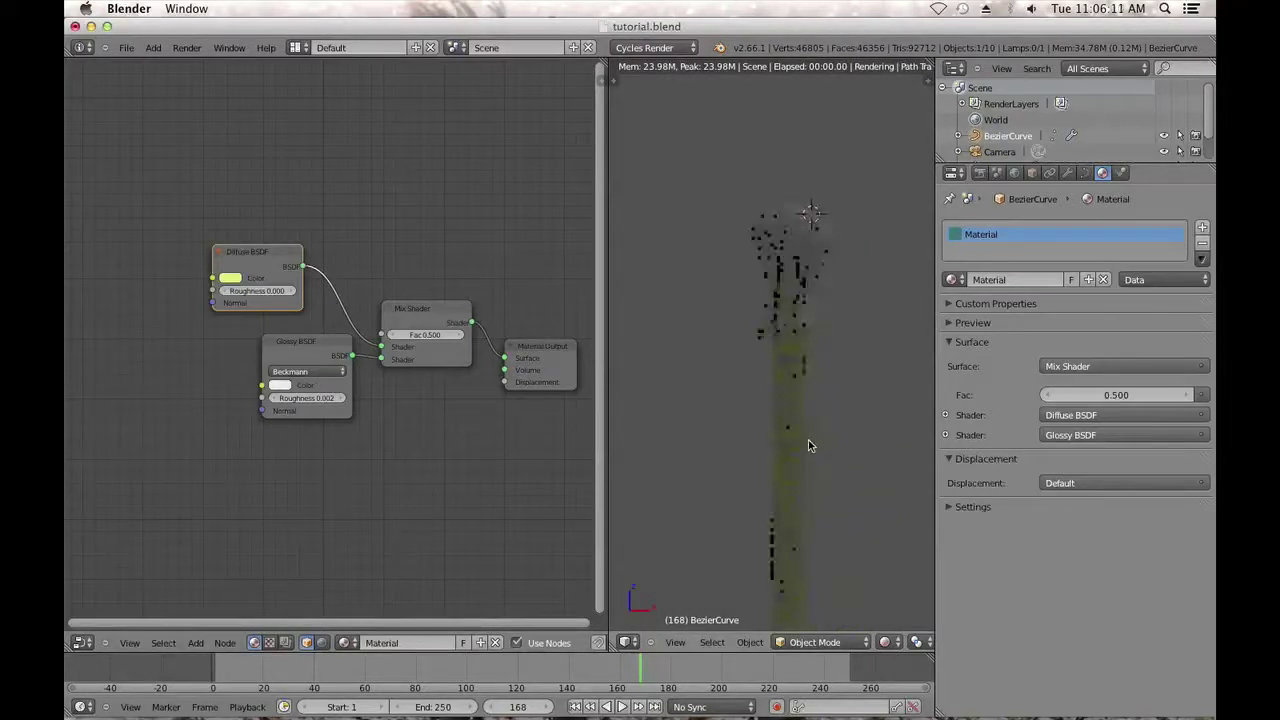
left_click(886, 641)
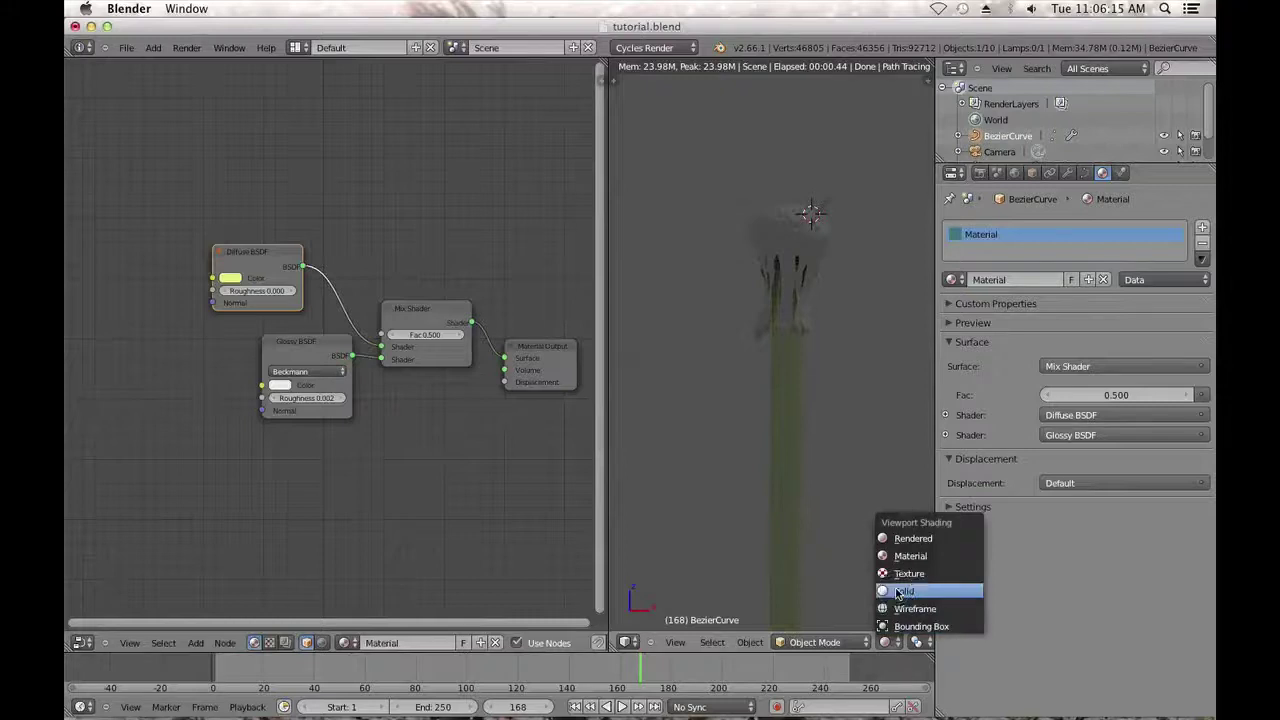
left_click(897, 591)
Add a Sun lamp at the 3D cursor from the top view.
scroll(789, 468, "down", 7)
key("KP_7")
key("KP_7")
middle_click_drag(803, 297, 767, 463, "shift")
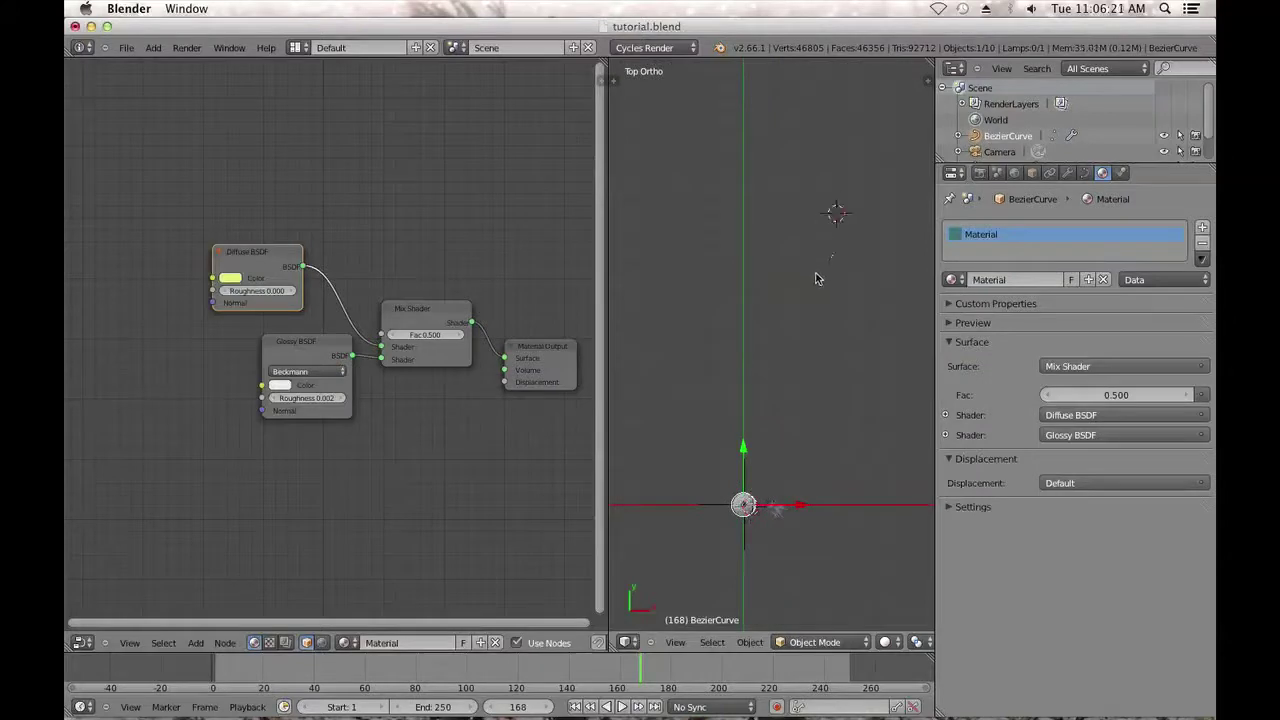
key("shift+a")
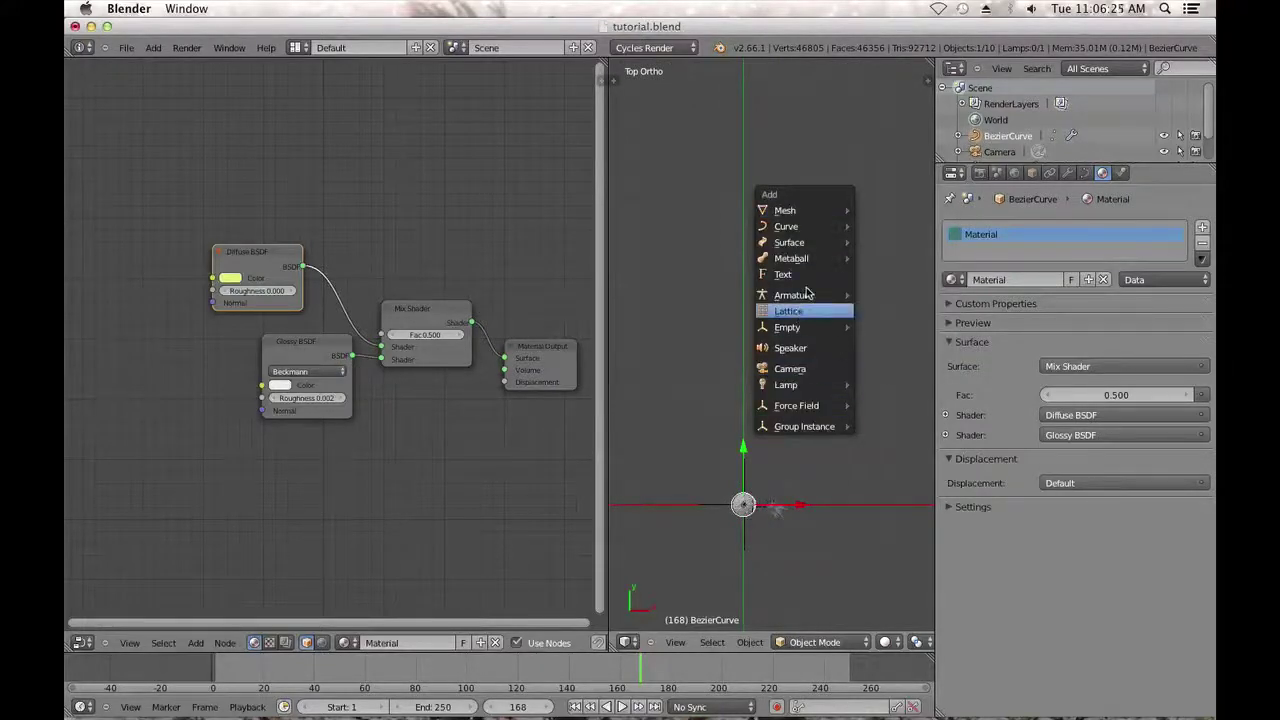
mouse_move(800, 385)
left_click(910, 399)
Select the old point lamp and delete it from the scene.
scroll(826, 366, "down", 8)
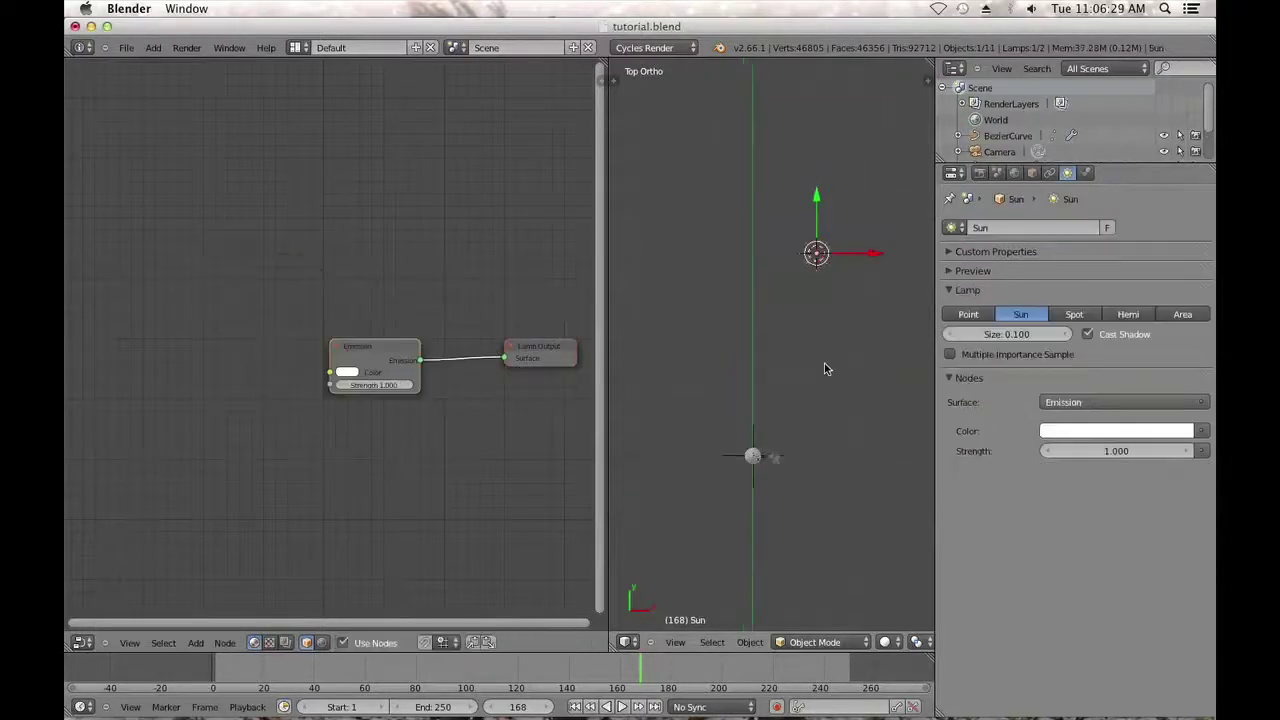
right_click(848, 357)
right_click(848, 357, "alt")
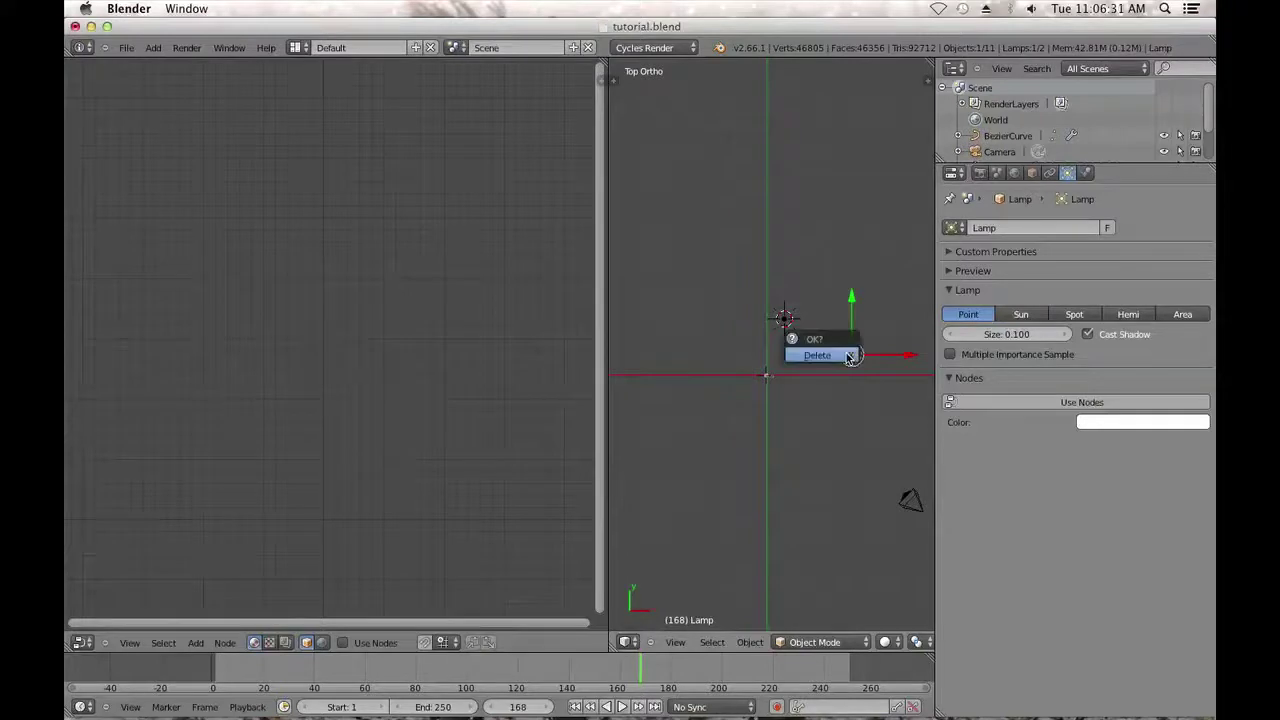
left_click(849, 354)
Rotate the Sun lamp with free trackball rotation so its beam points toward the dandelion in top view.
scroll(776, 336, "up", 6)
key("r")
key("r")
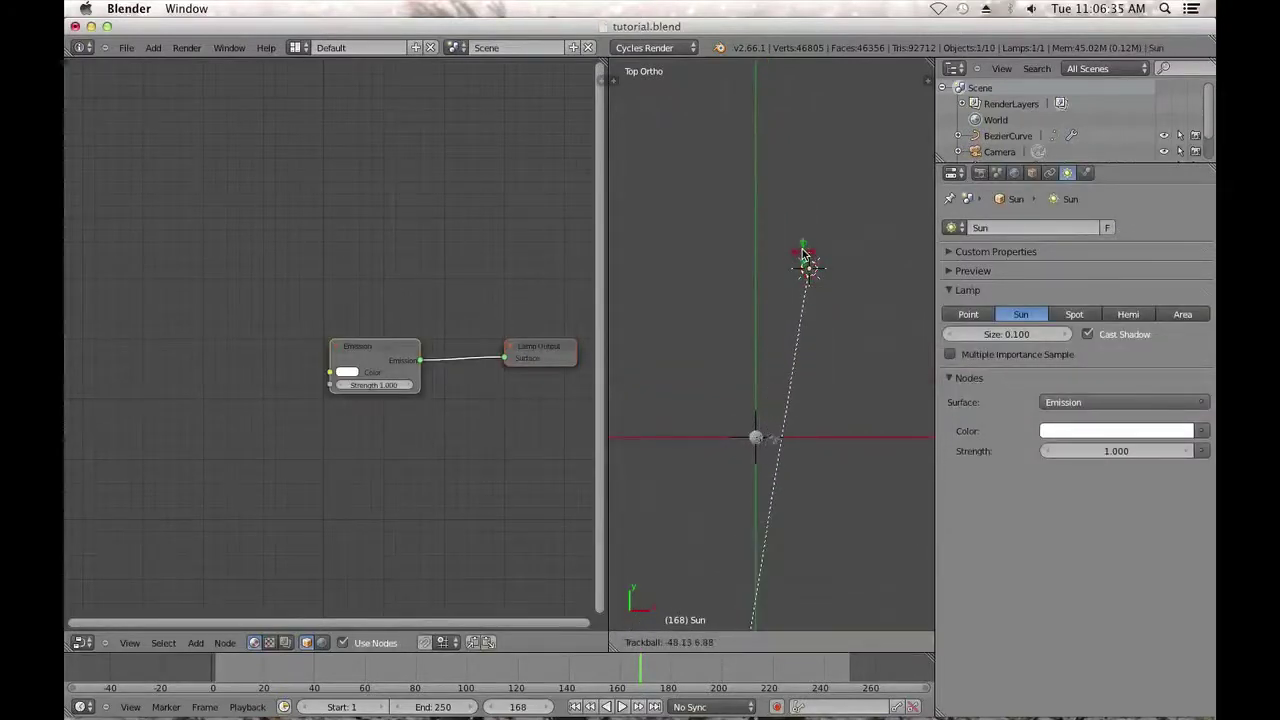
left_click(805, 250)
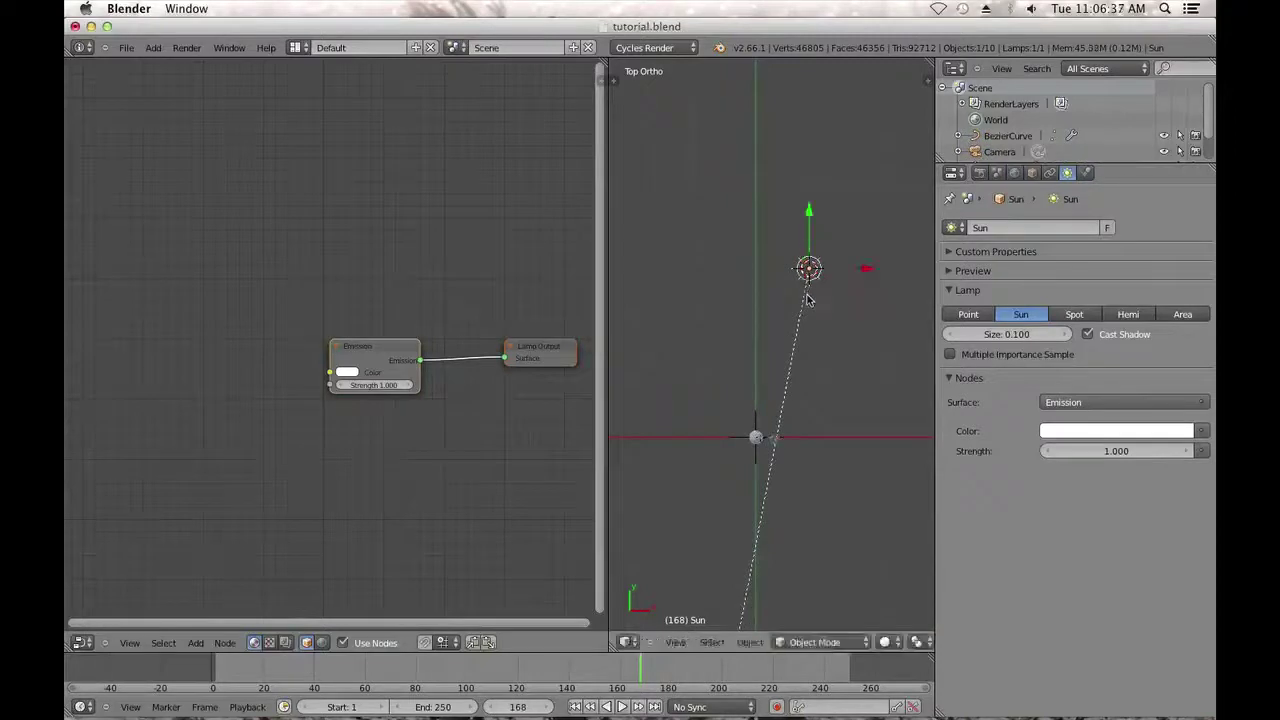
Adjust the Sun lamp's tilt toward the dandelion in the right side view and raise the lamp along Z.
key("KP_3")
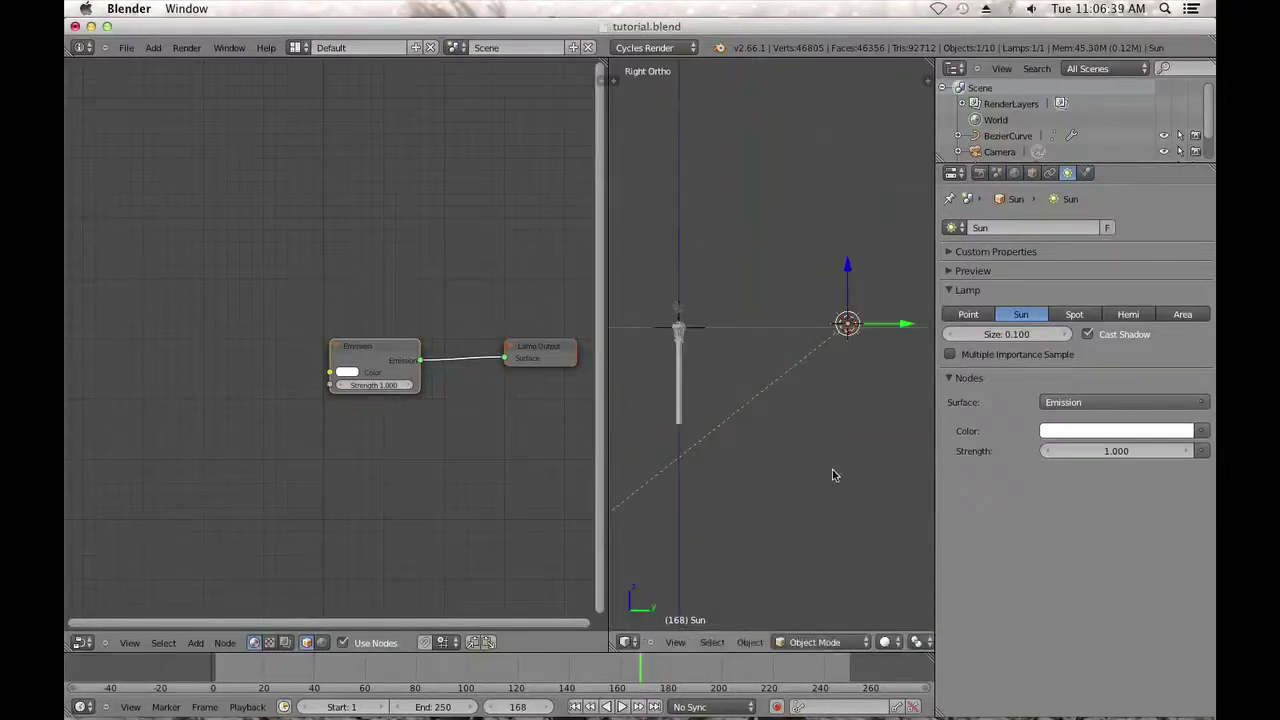
key("r")
left_click(760, 428)
left_click_drag(849, 262, 849, 219)
middle_click_drag(755, 383, 763, 392)
key("KP_7")
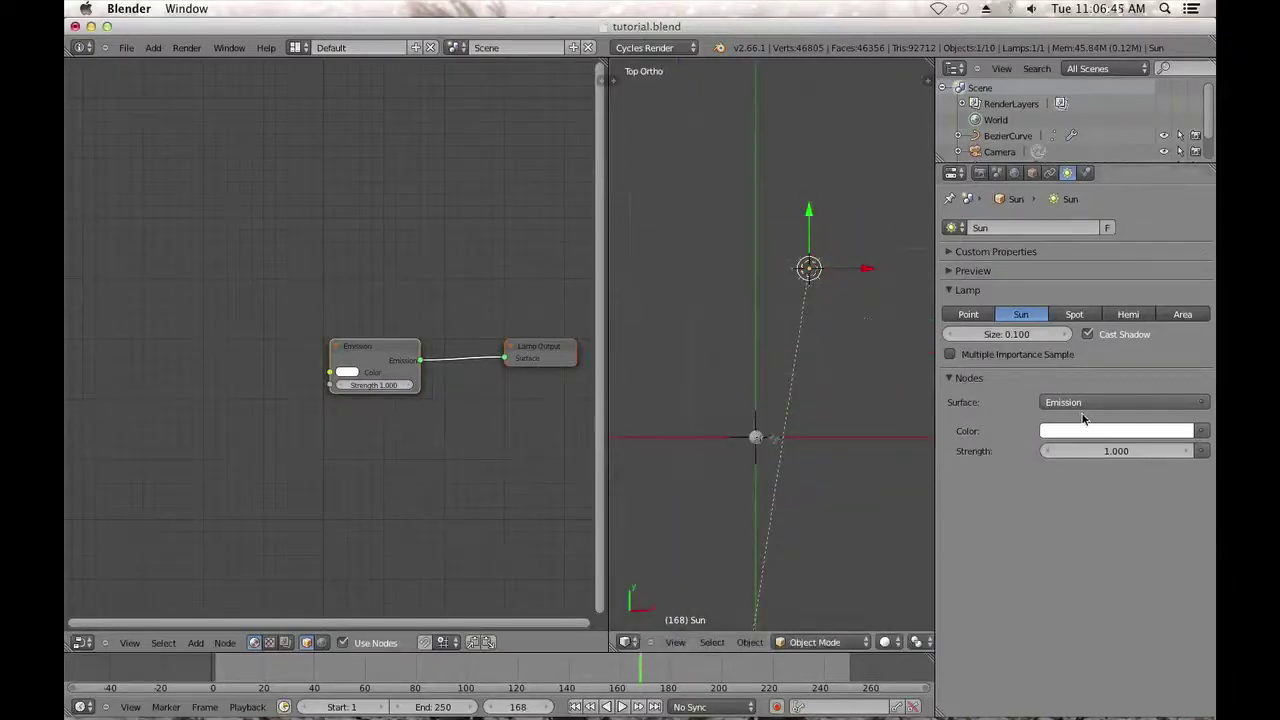
Set the Sun lamp's emission strength to 20 and its color to a pale warm cream.
left_click(1108, 451)
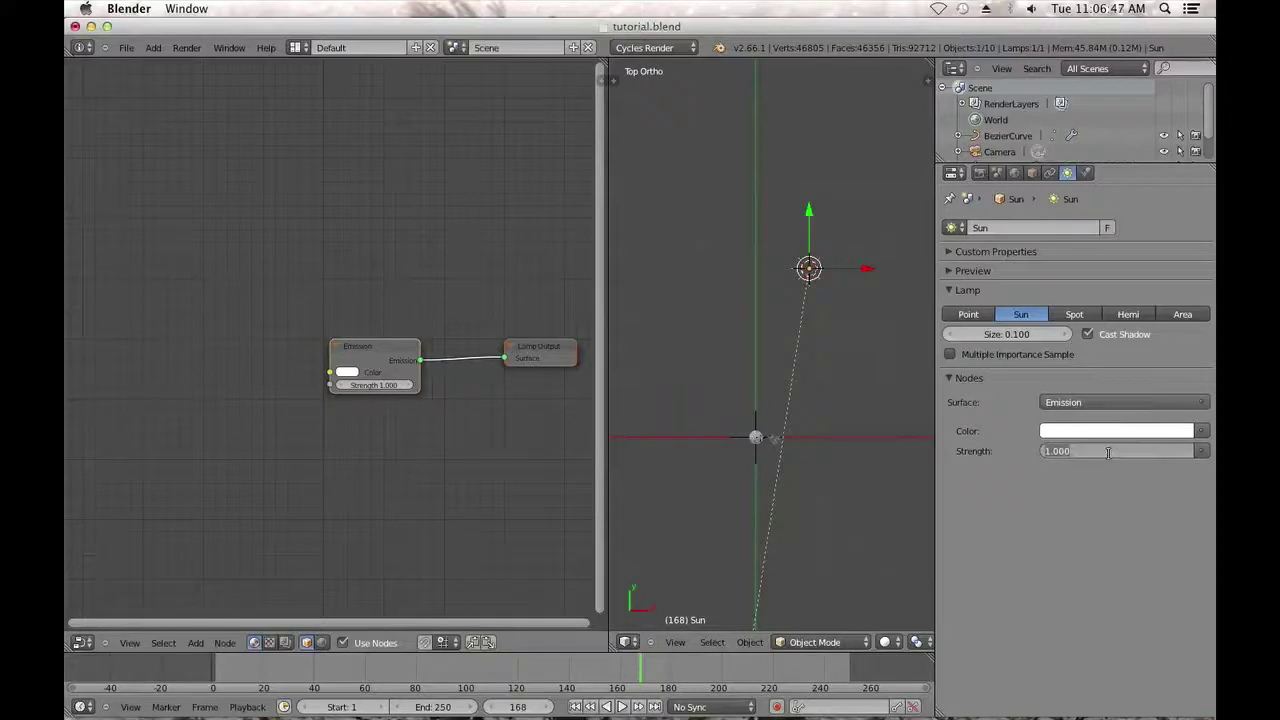
key("Return")
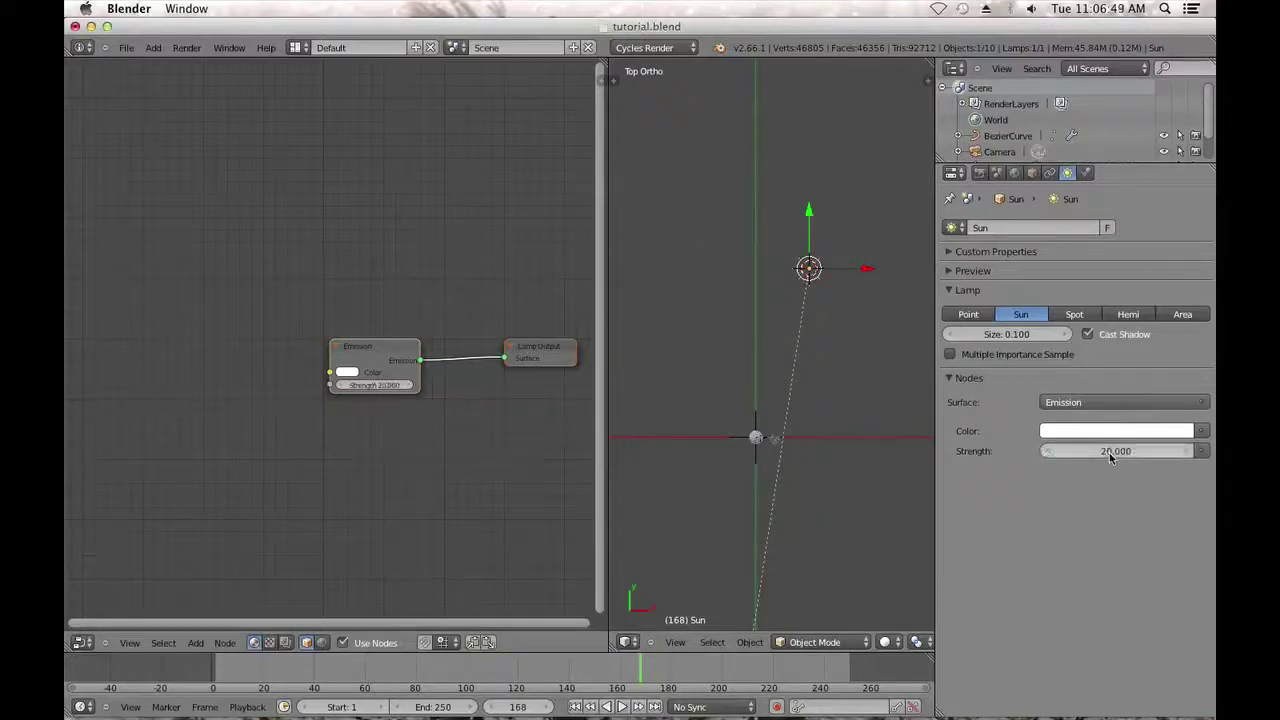
left_click(1108, 434)
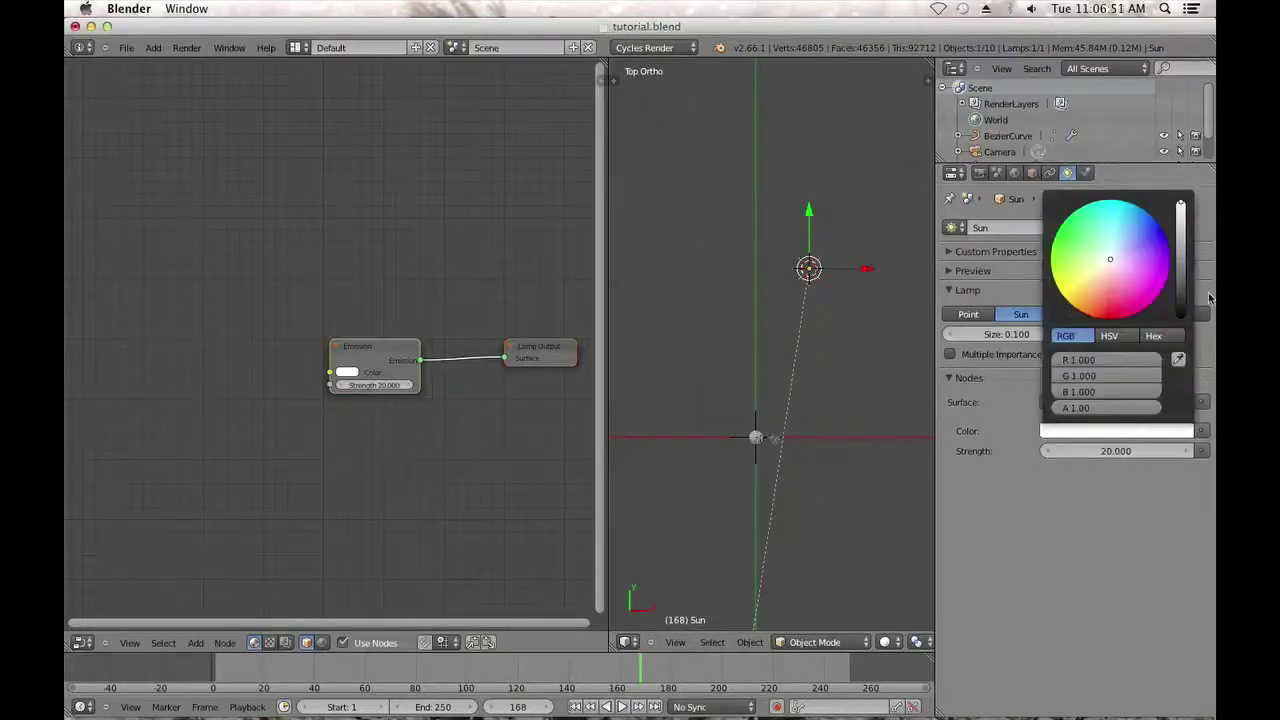
left_click(1105, 273)
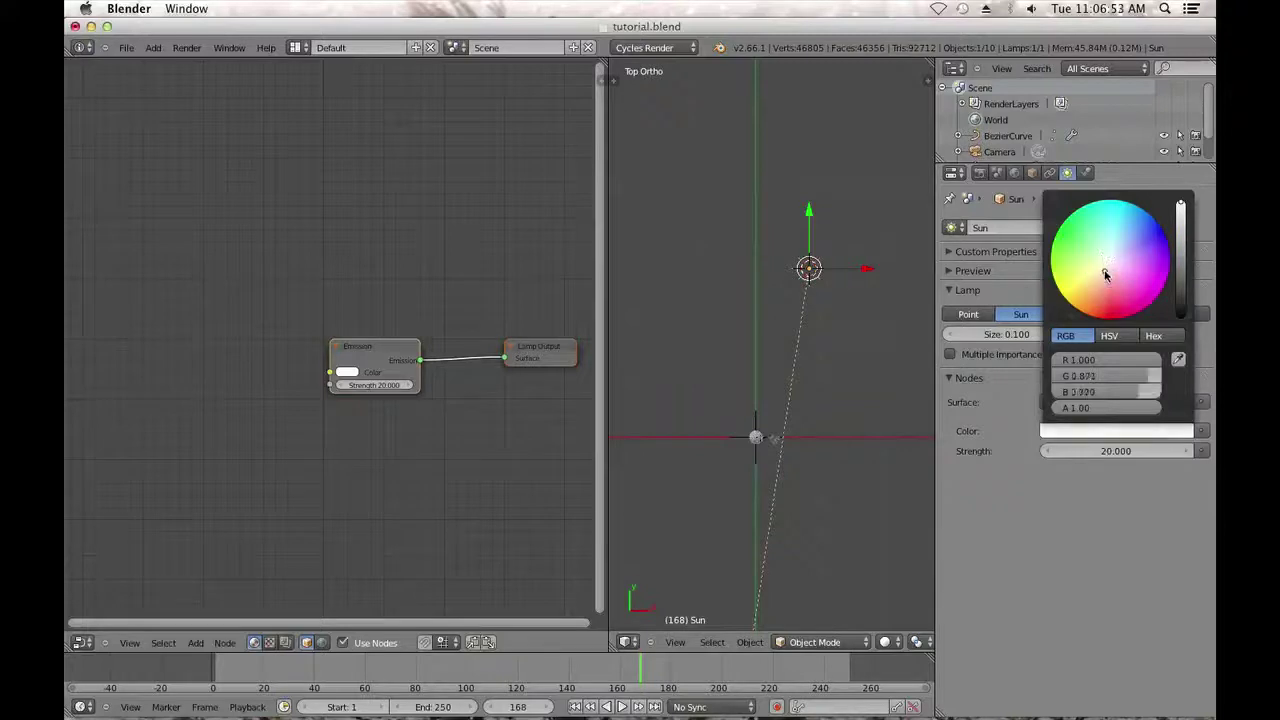
left_click(1104, 273)
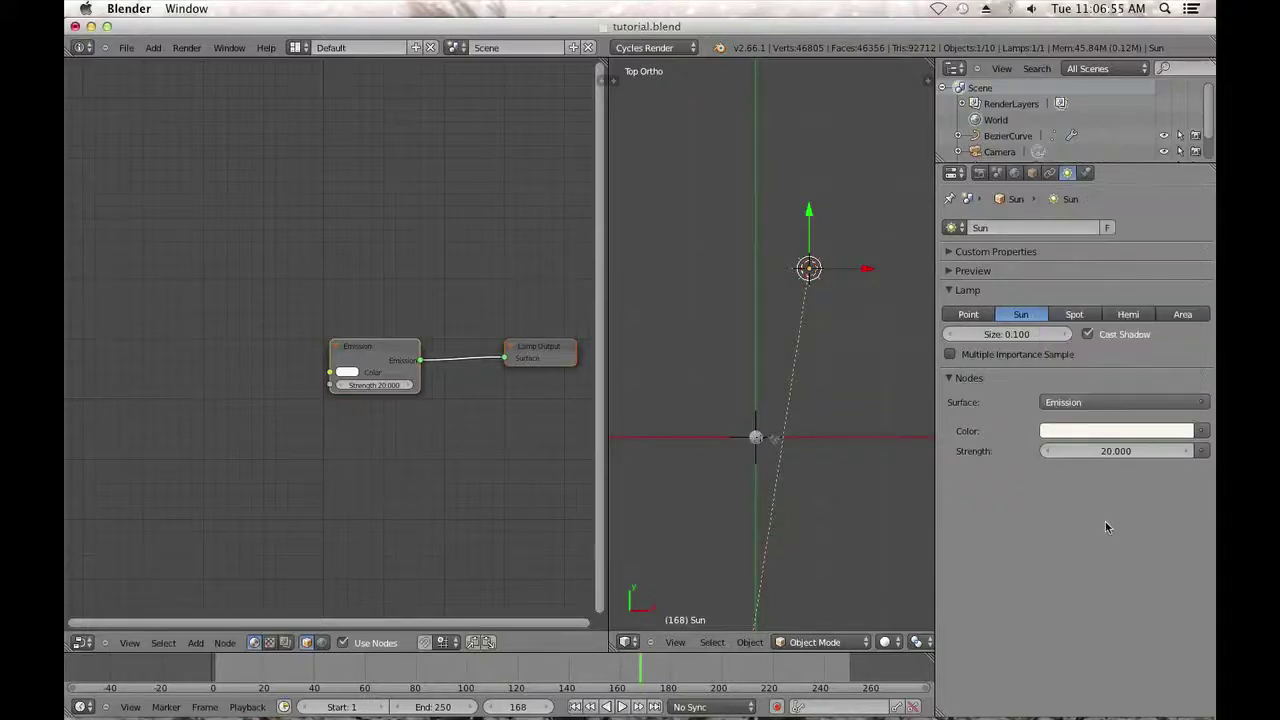
Switch the 3D viewport to Rendered shading to show the dandelion under the Sun lamp.
left_click(884, 642)
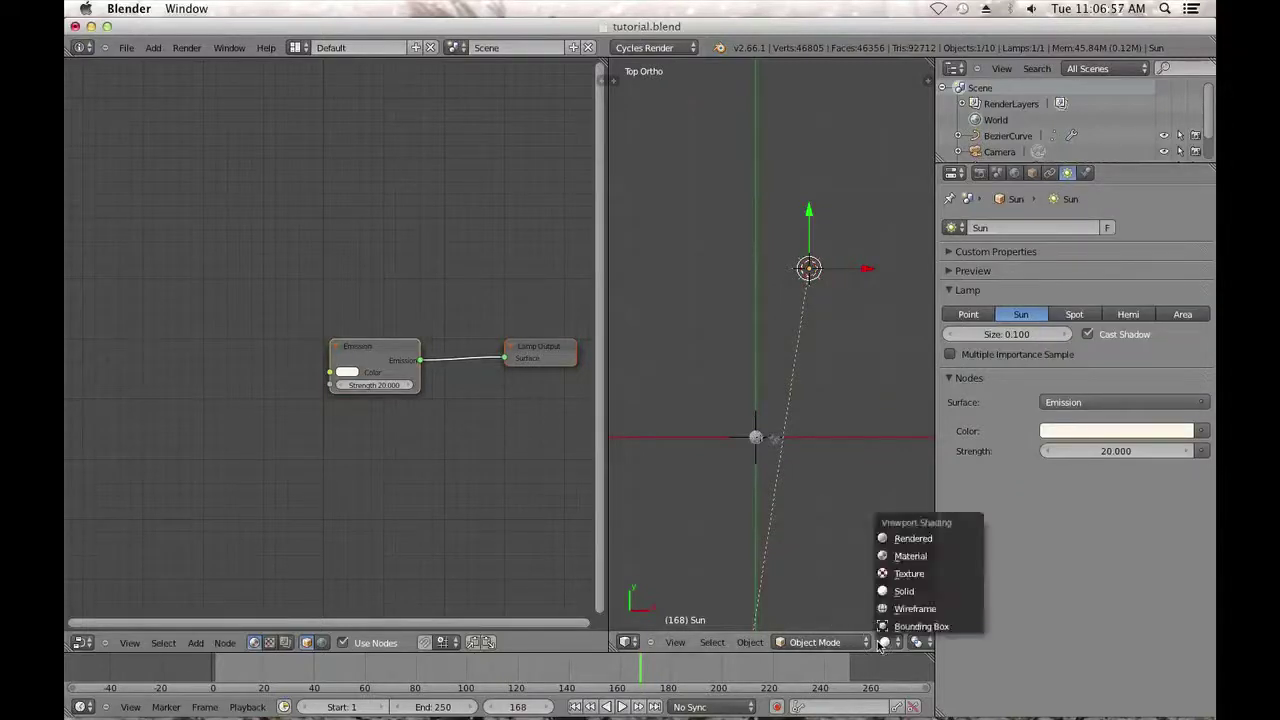
left_click(912, 538)
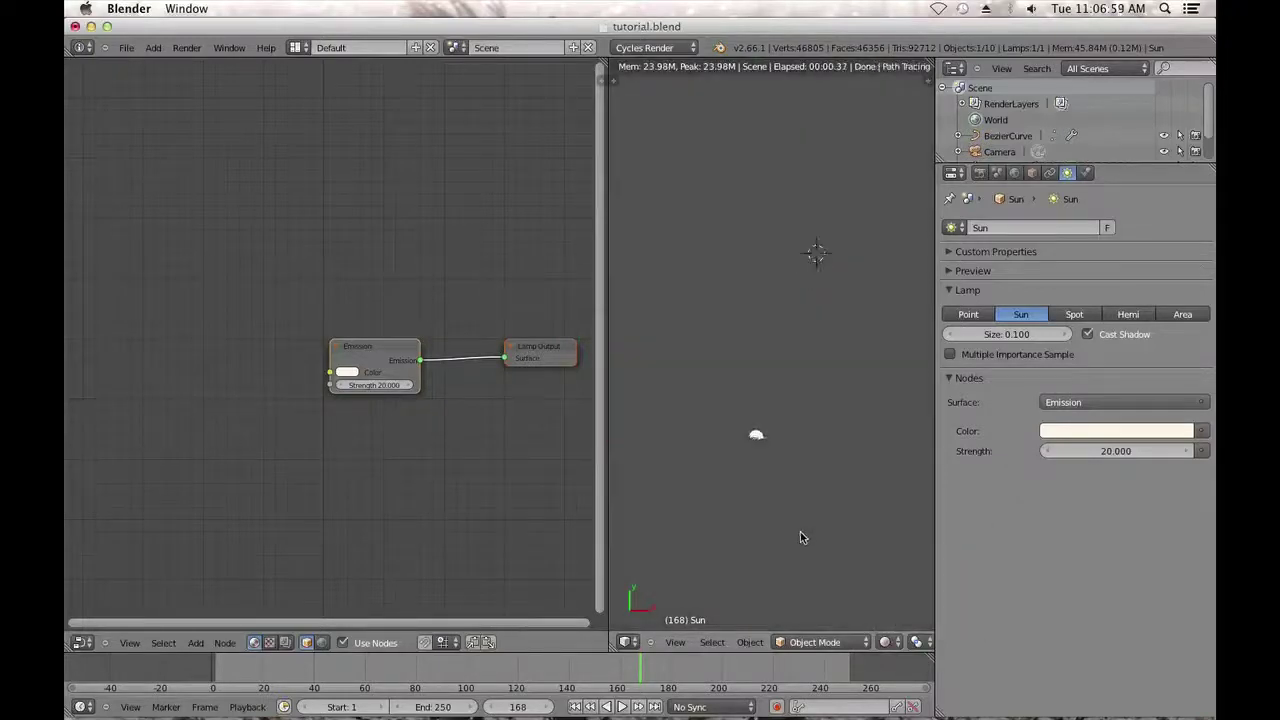
Select the dandelion stem and set its material's Mix Shader factor to 0.2, moving the Glossy BSDF node away from the Mix Shader.
middle_click_drag(800, 537, 697, 437)
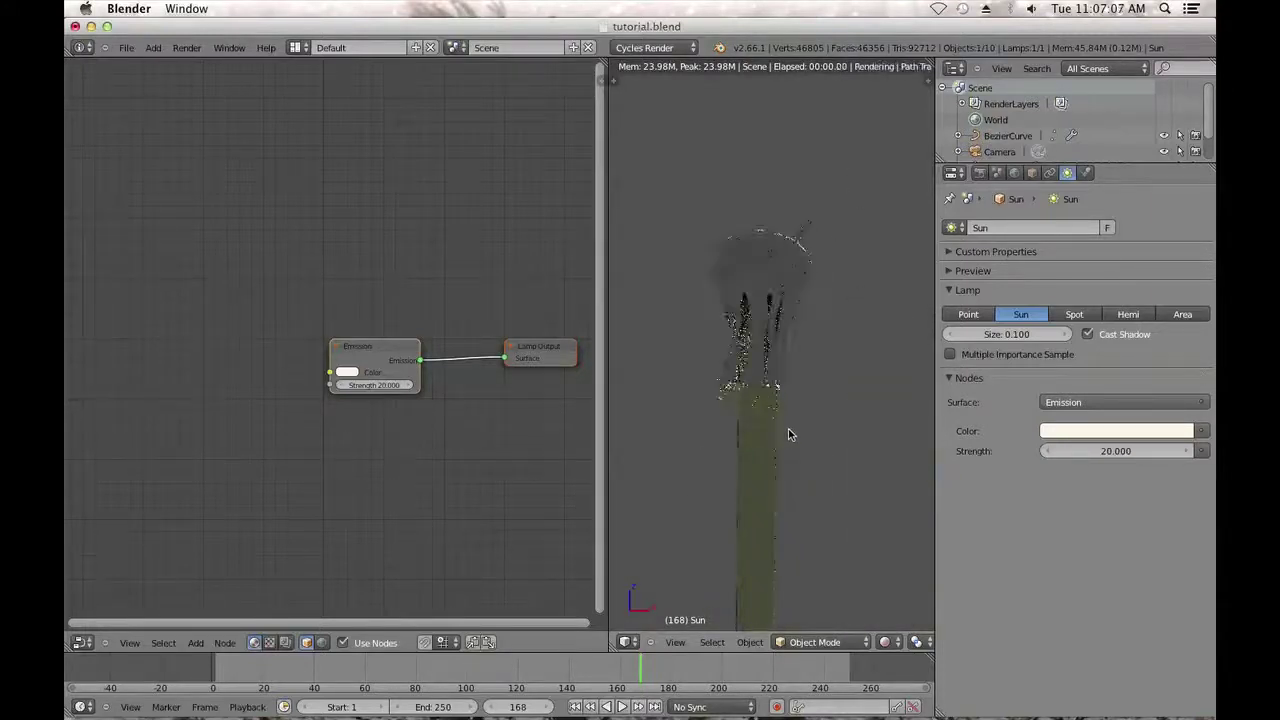
middle_click_drag(796, 404, 786, 420, "shift")
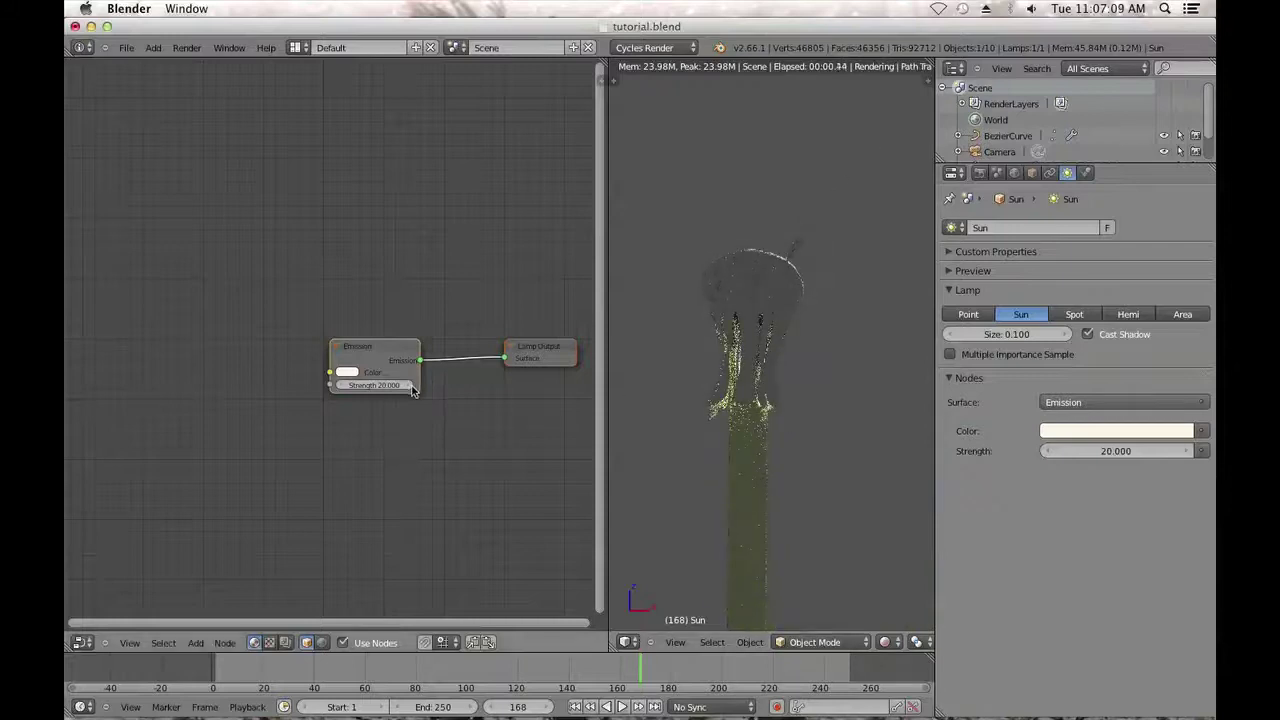
scroll(420, 386, "down", 1)
mouse_move(748, 460)
middle_mouse_down()
mouse_move(786, 425)
mouse_move(684, 436)
mouse_move(746, 449)
middle_mouse_up()
right_click(750, 452)
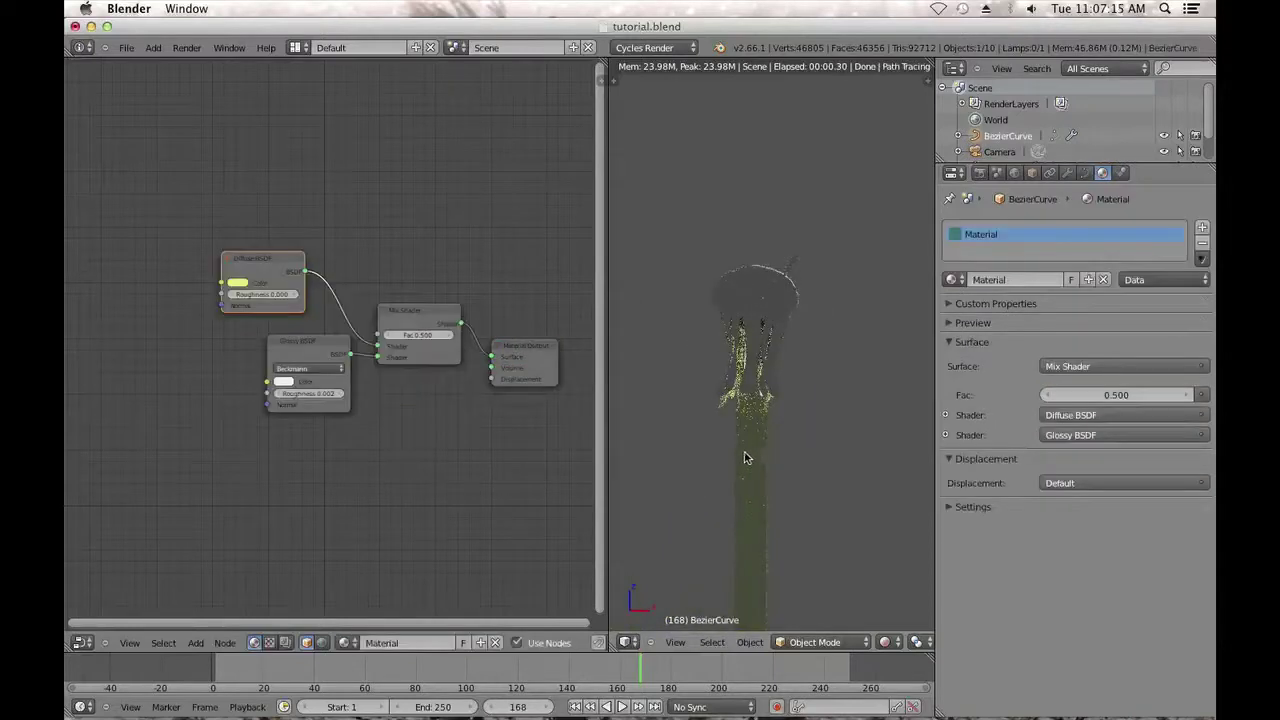
middle_click_drag(429, 452, 447, 457)
left_click_drag(307, 353, 264, 356)
scroll(420, 376, "up", 3)
left_click(426, 344)
left_click(426, 344)
left_click(426, 344)
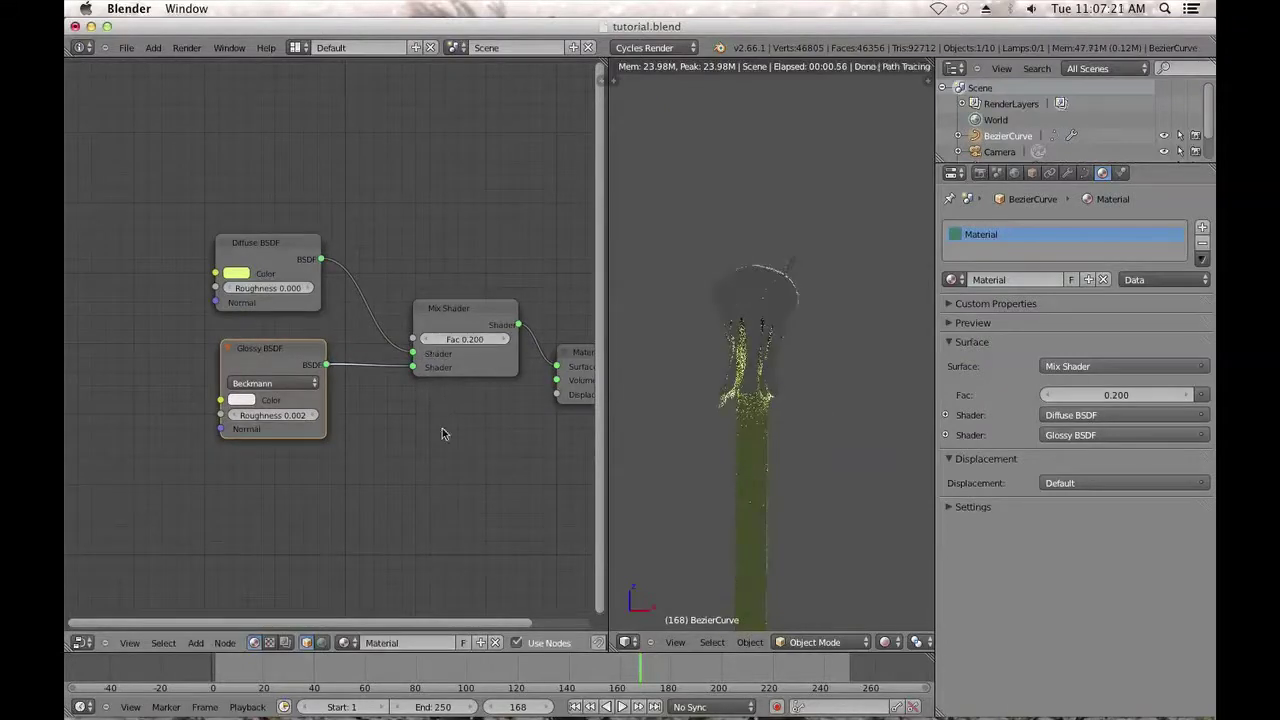
Space out the stem's nodes, moving the Material Output well away from the Mix Shader to make room between them.
scroll(442, 430, "down", 1)
middle_click_drag(442, 443, 462, 367)
left_click_drag(342, 193, 316, 186)
middle_click_drag(437, 410, 251, 442)
scroll(368, 349, "down", 3)
left_click_drag(389, 336, 553, 343)
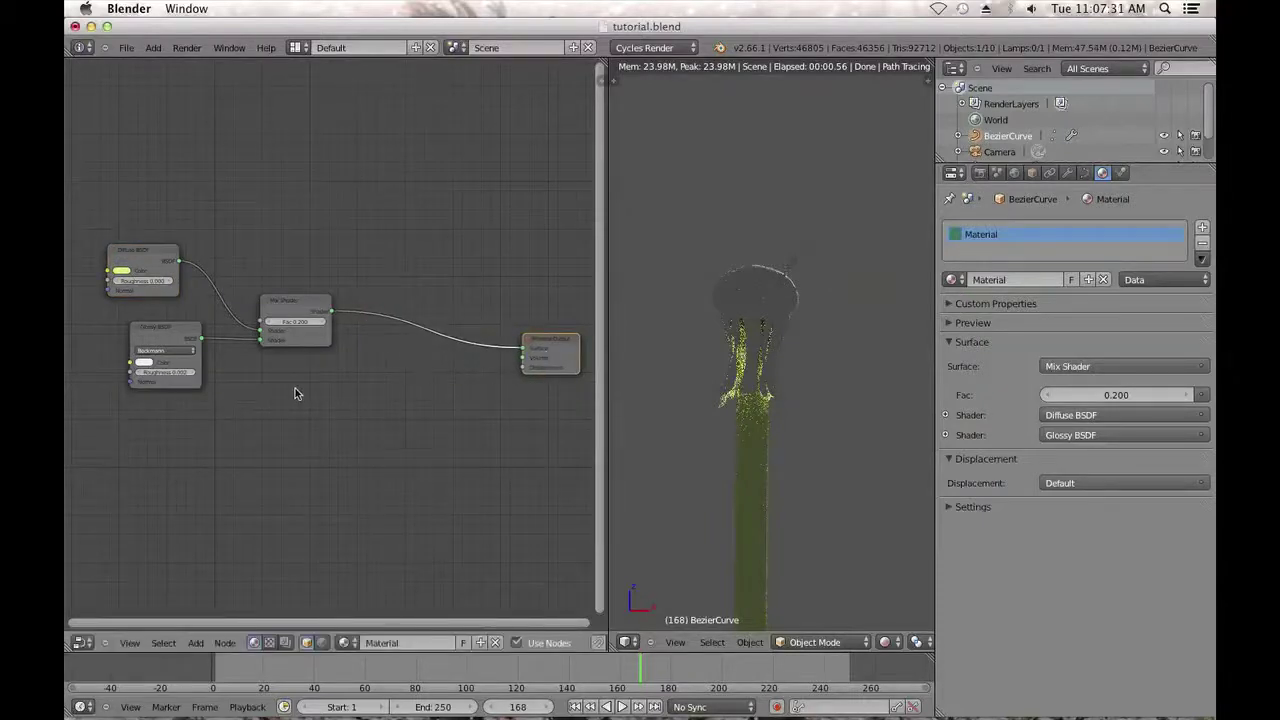
Add a Translucent BSDF node and place it below the Glossy BSDF and Mix Shader nodes.
key("shift+a")
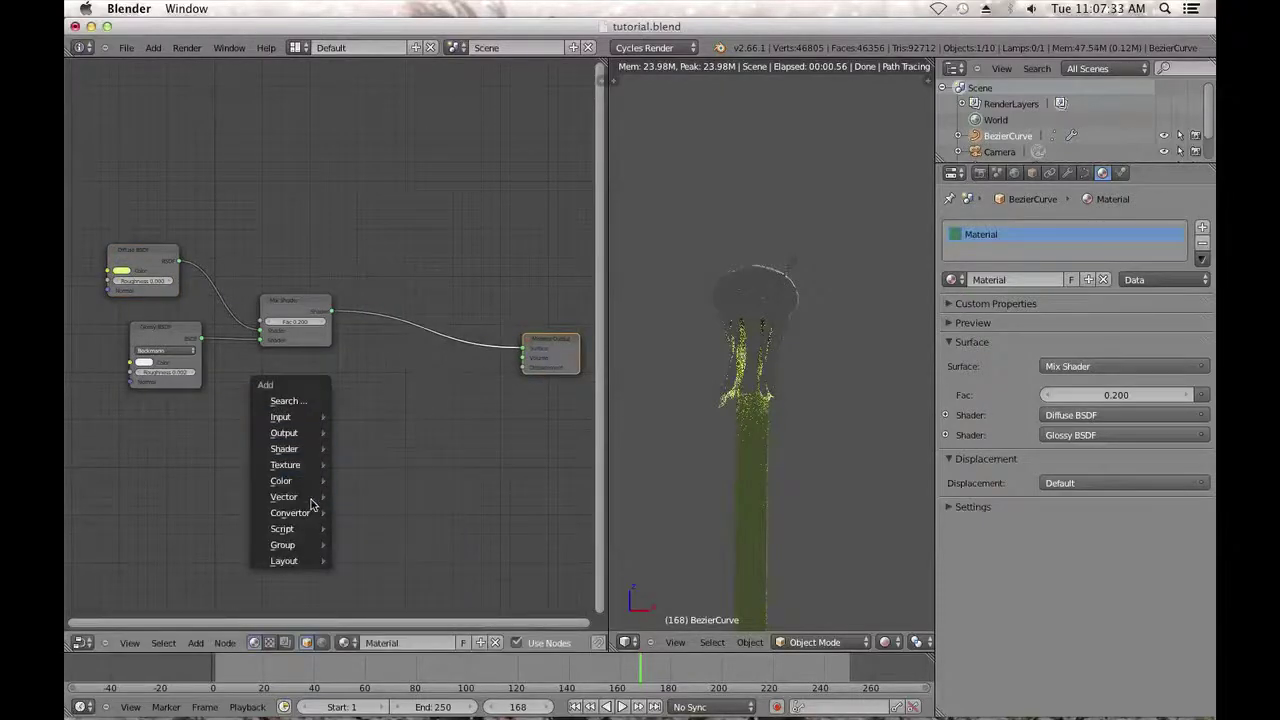
mouse_move(290, 449)
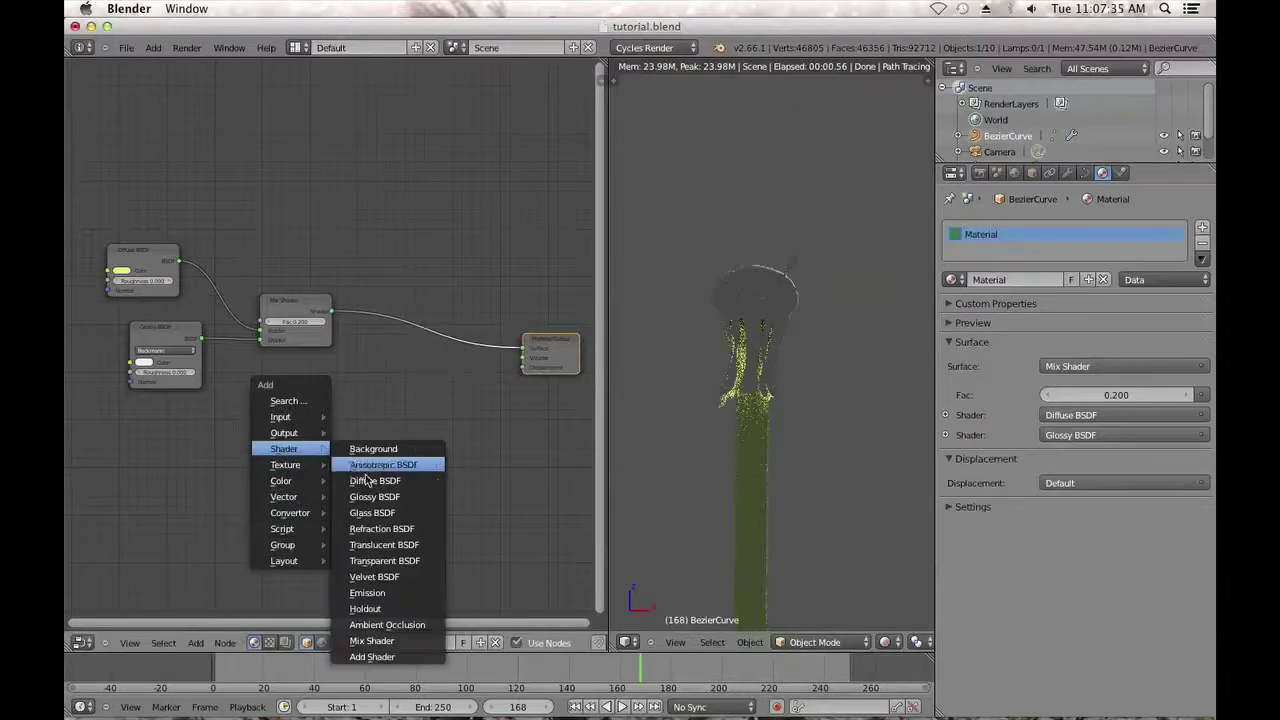
left_click(404, 545)
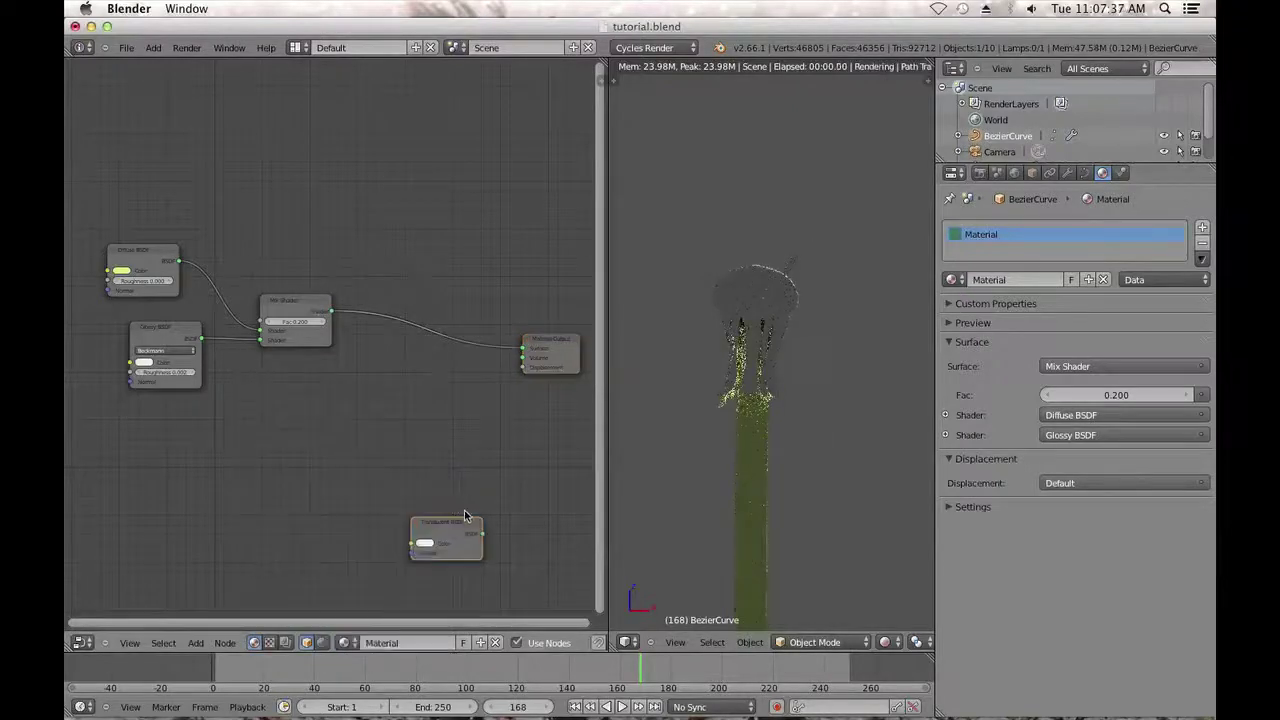
left_click(215, 370)
Insert an Add Shader between the Mix Shader and Material Output, and connect the Translucent BSDF to its second shader input.
key("shift+a")
mouse_move(398, 388)
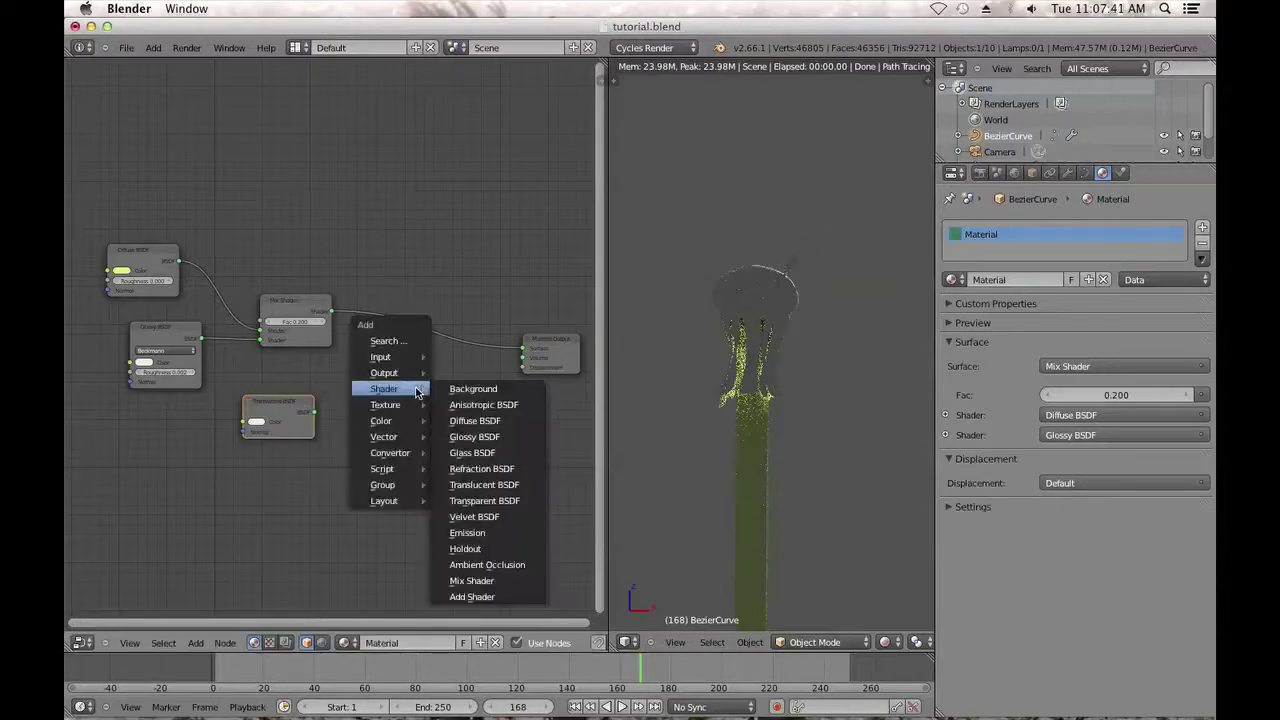
left_click(511, 596)
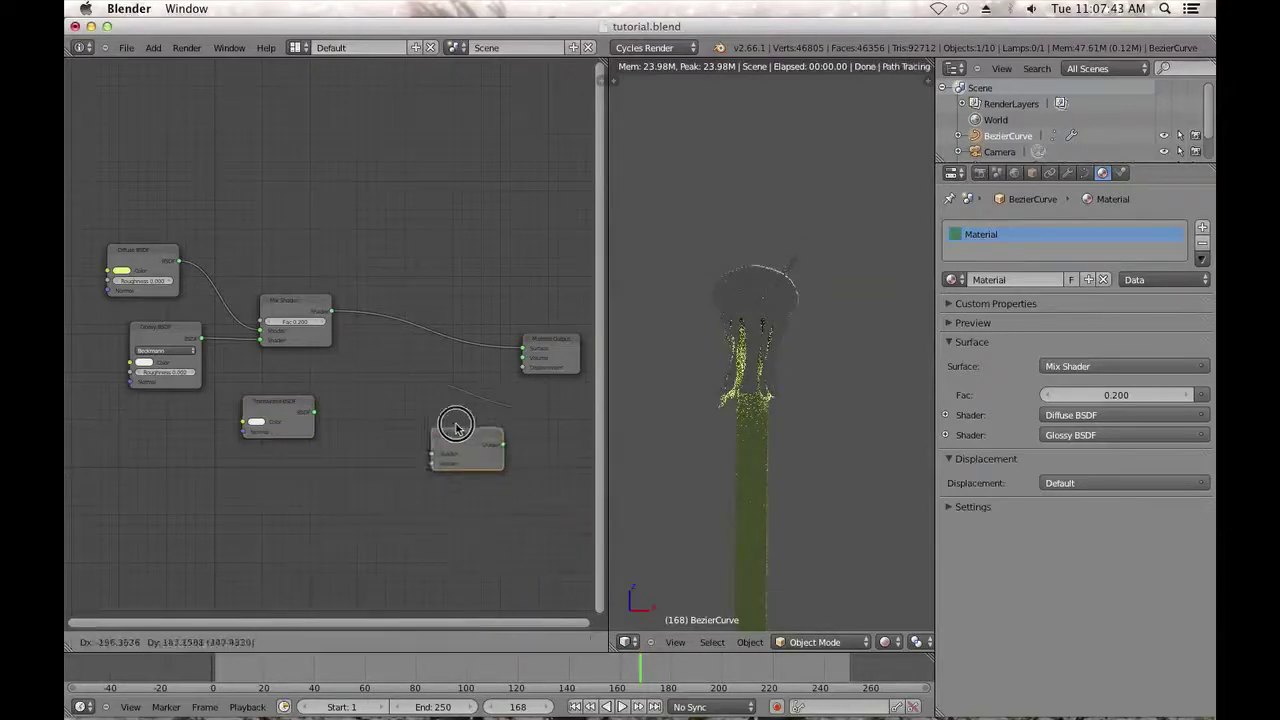
left_click(385, 370)
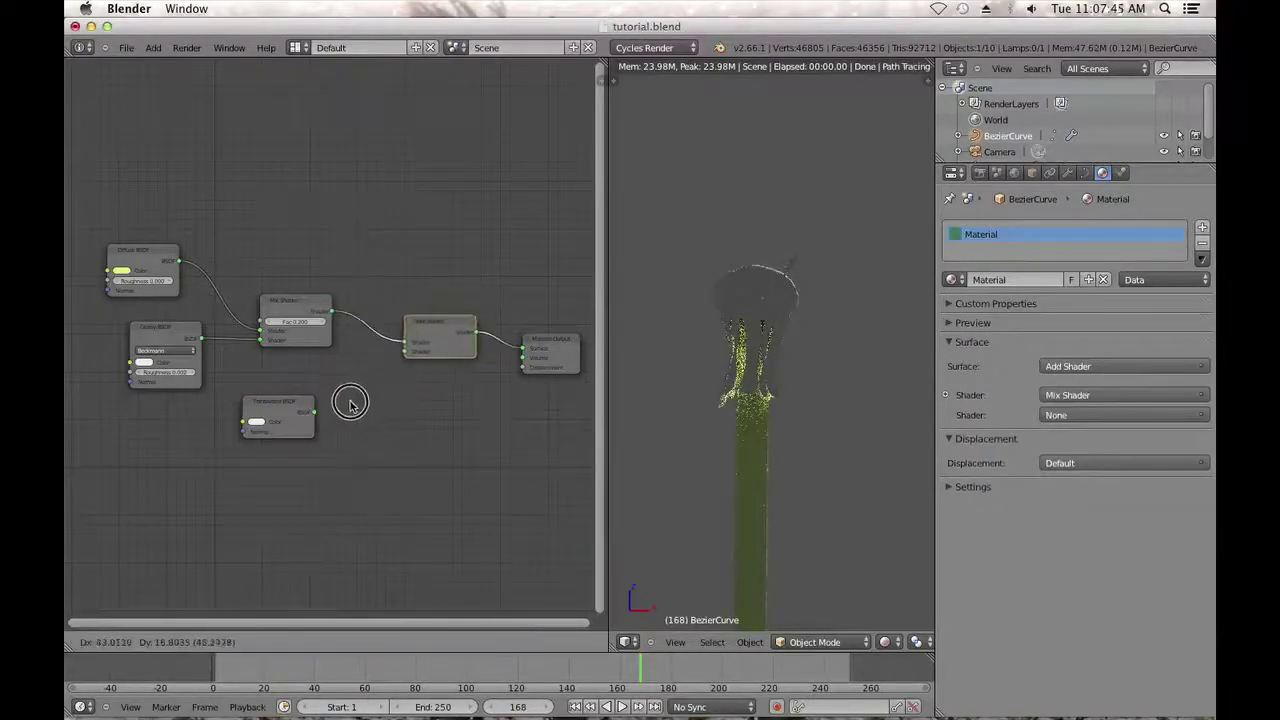
left_click_drag(315, 411, 387, 358)
Change the Translucent BSDF color to a dark olive green.
middle_click_drag(386, 400, 456, 405)
scroll(440, 409, "up", 3)
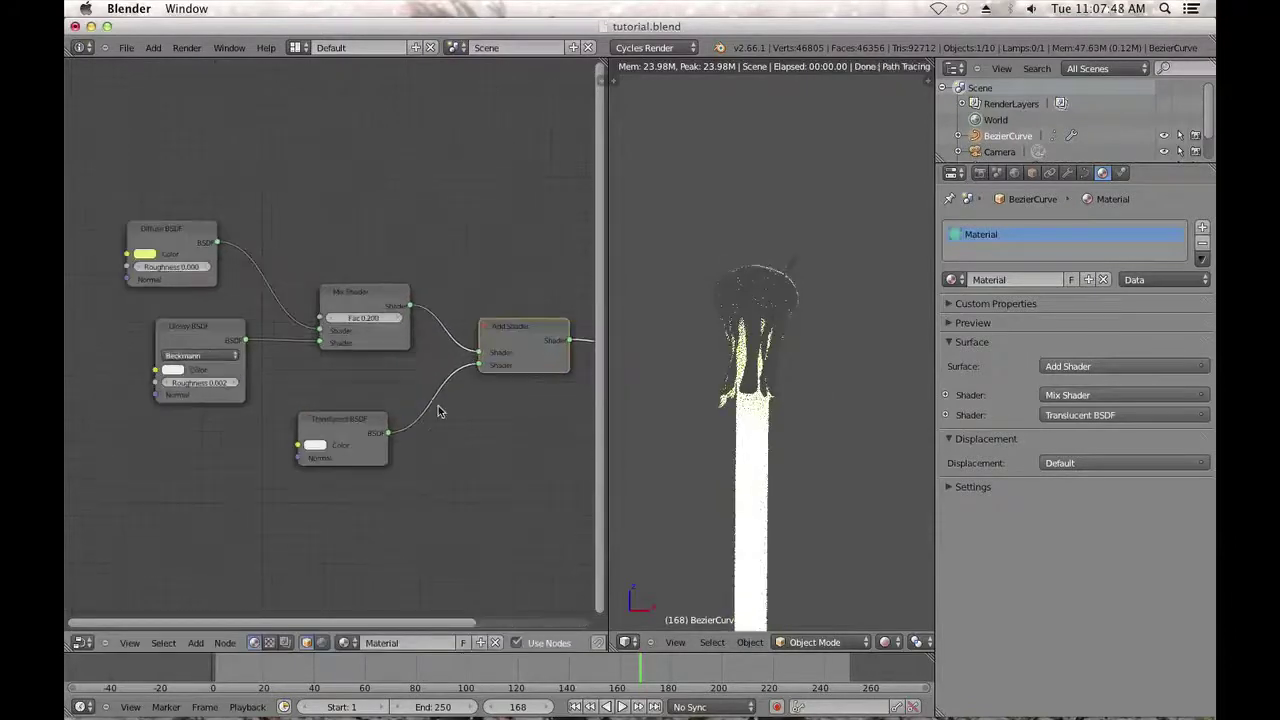
left_click(315, 445)
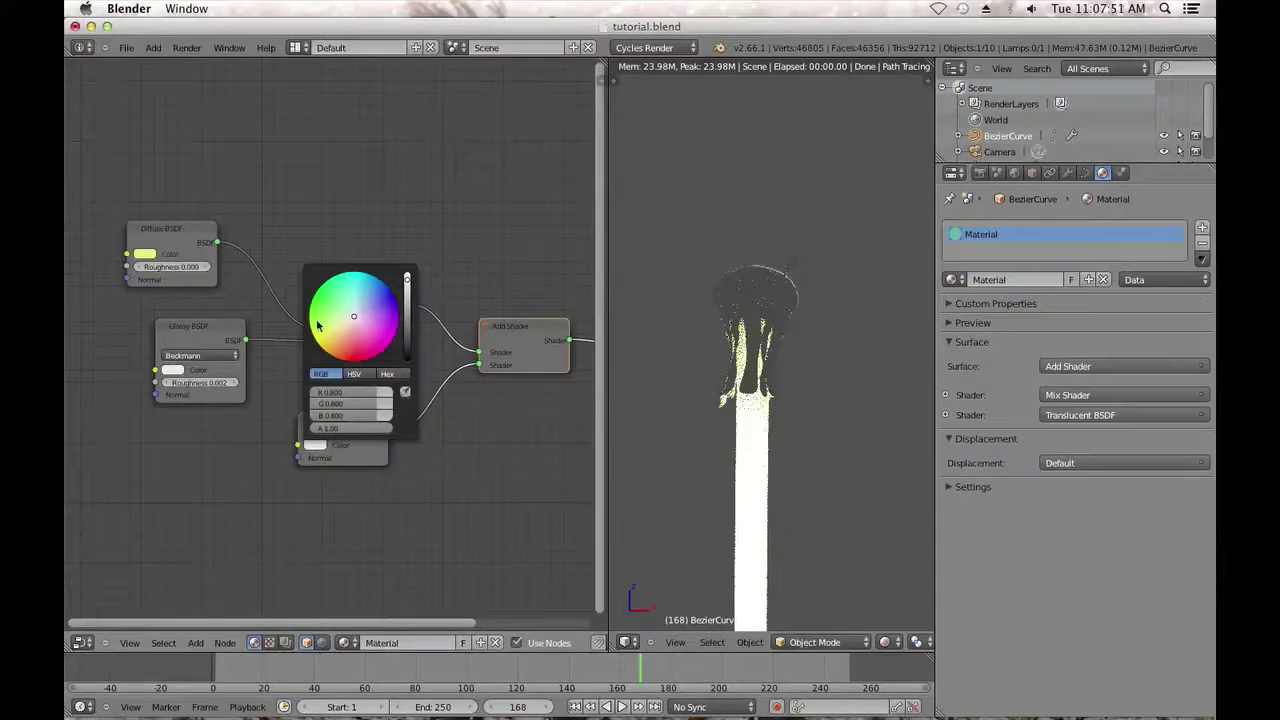
left_click_drag(408, 328, 406, 345)
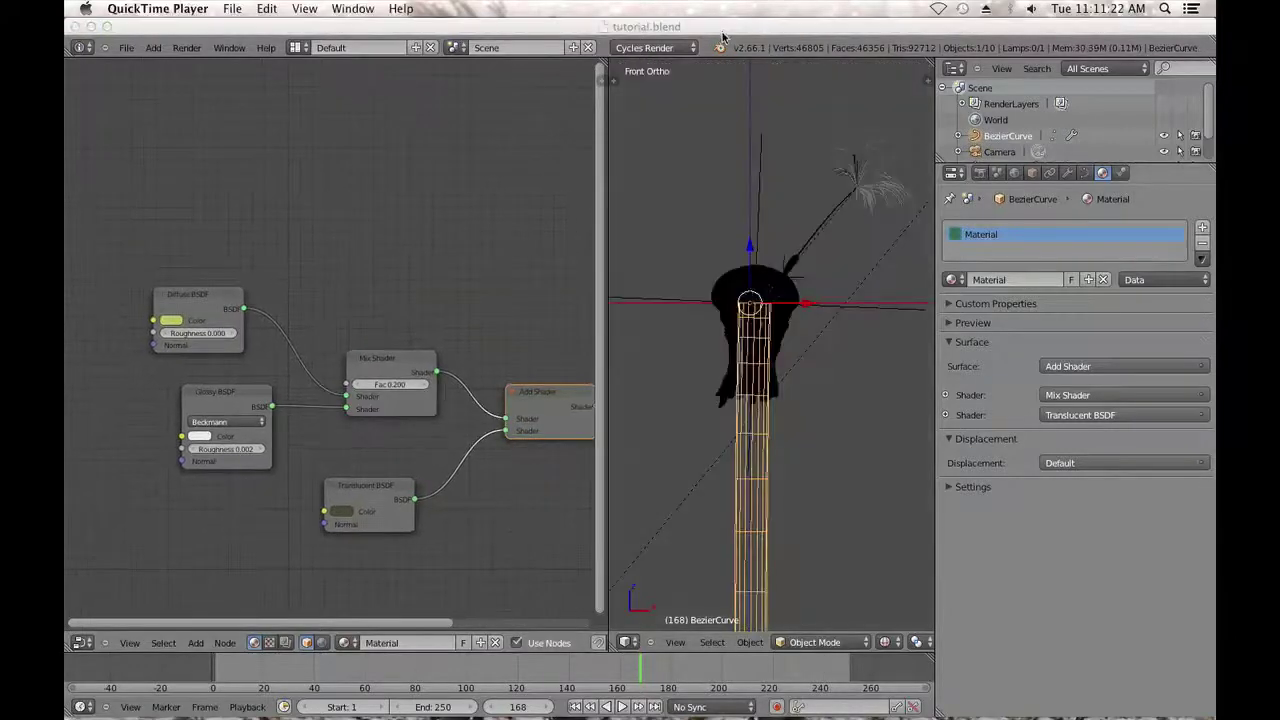
Set the Sun lamp's size to 2.5 and switch the 3D viewport to Rendered shading.
left_click(722, 33)
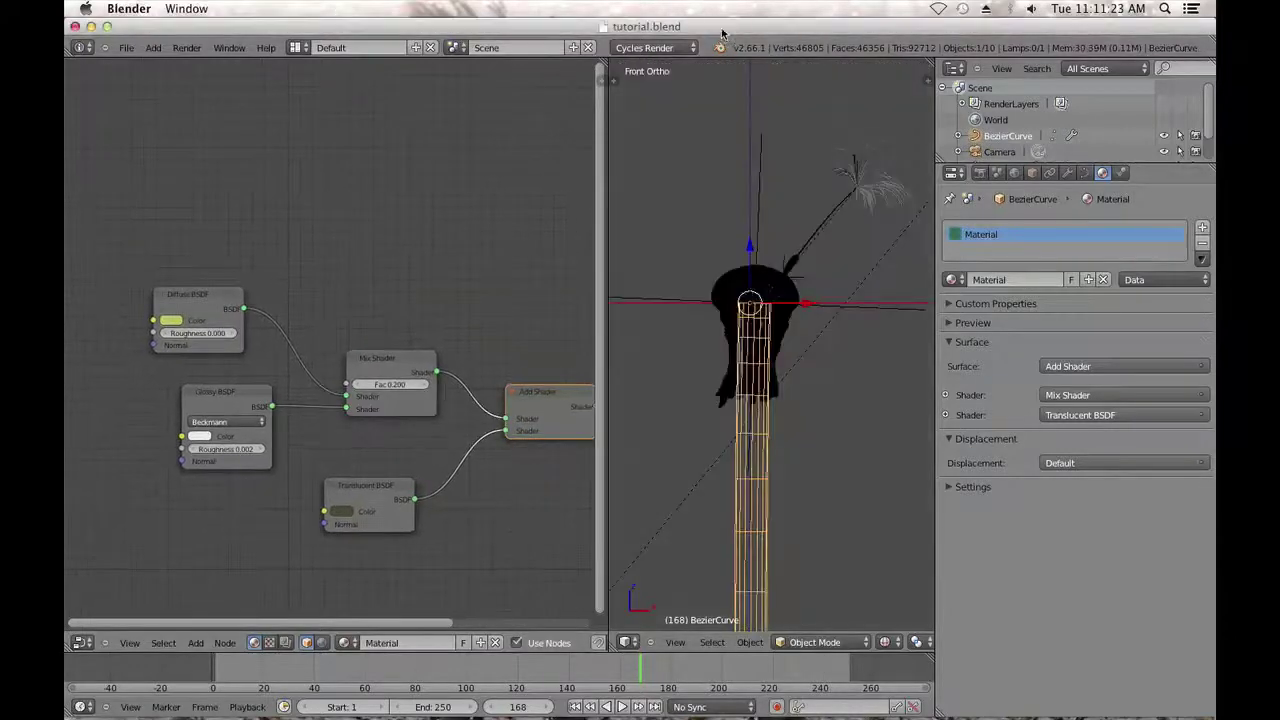
right_click(880, 273)
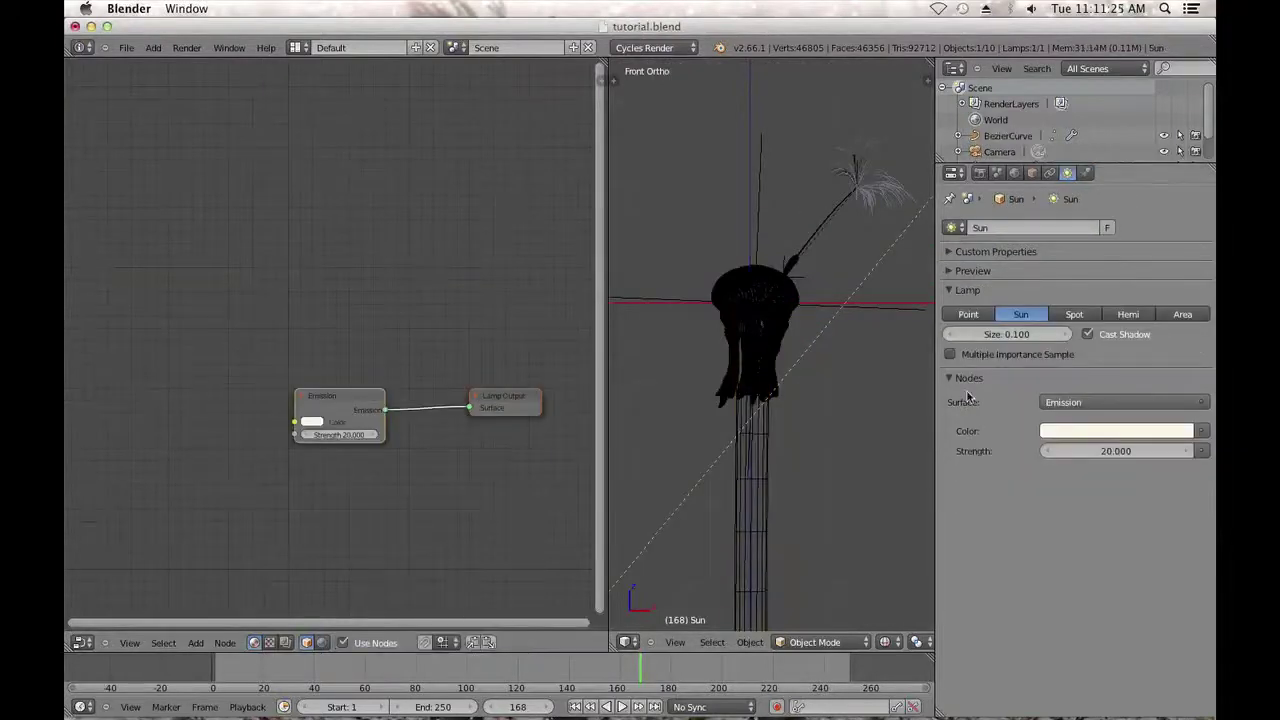
left_click(1003, 333)
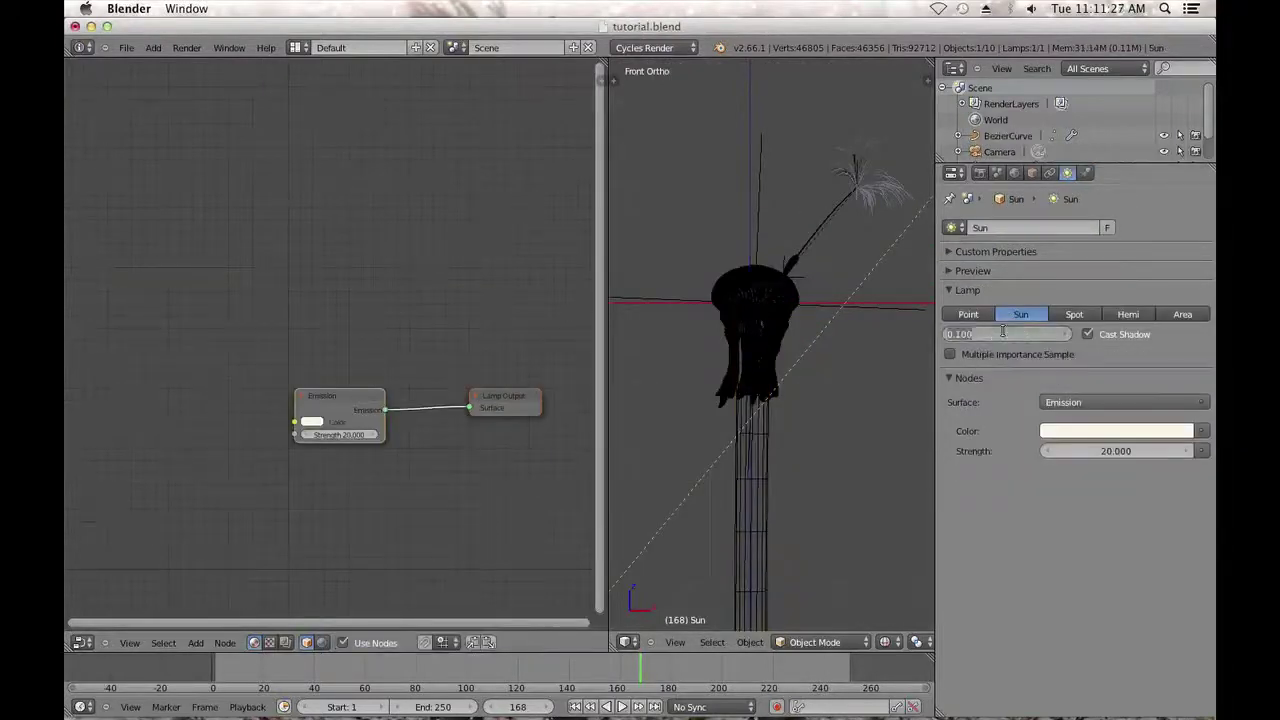
type("3")
key("Return")
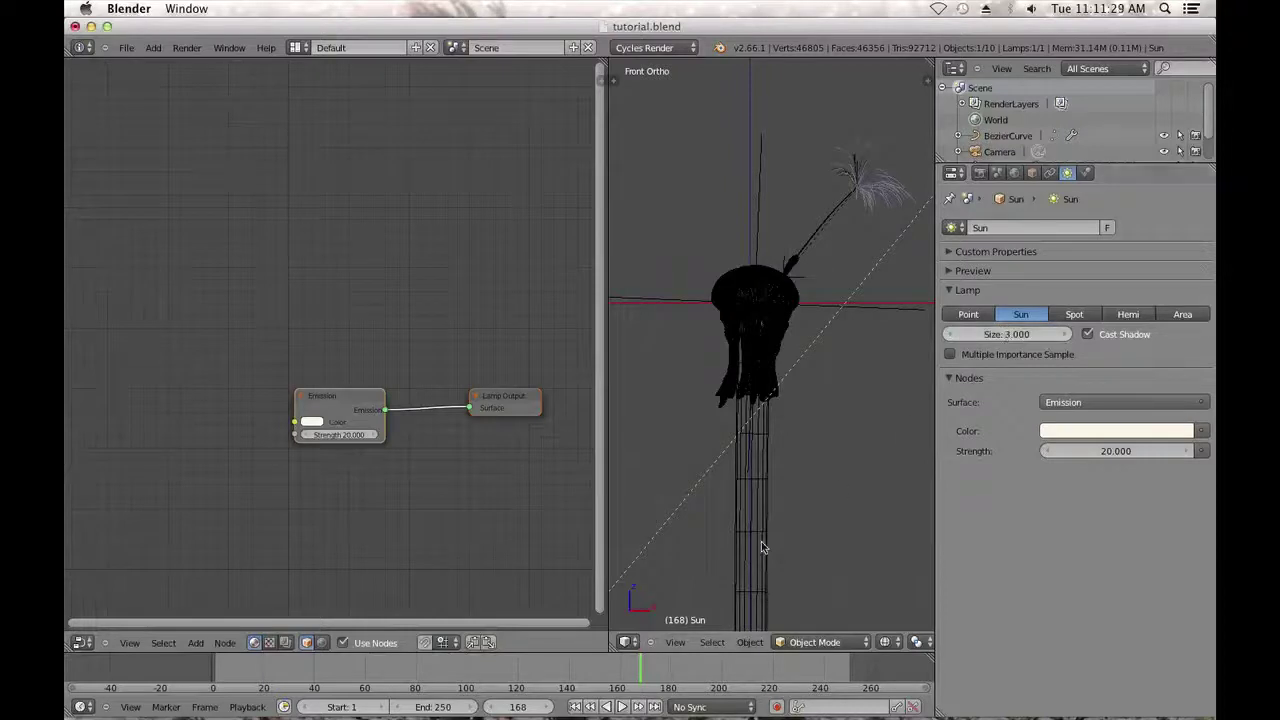
left_click(1003, 334)
type("2.5")
key("Return")
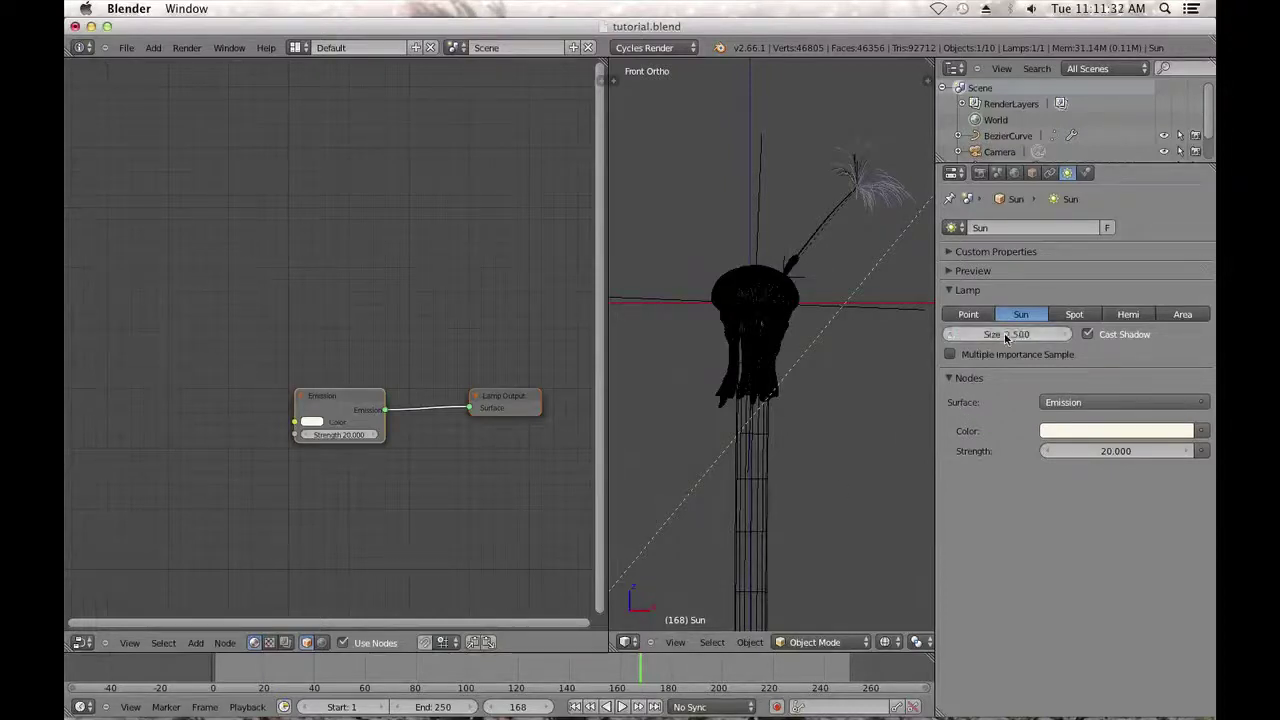
left_click(886, 642)
left_click(908, 538)
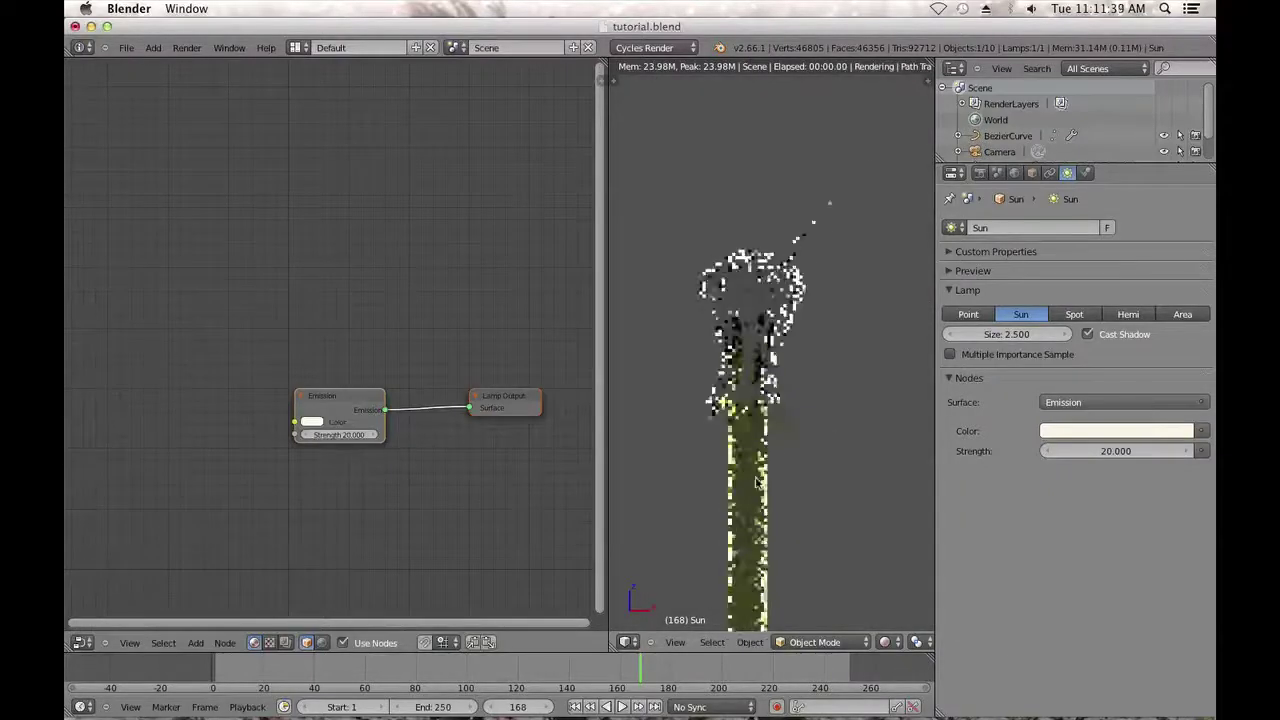
Set the stem's Glossy BSDF color to a muted yellow-green with R 0.426, G 0.593 and B 0.185.
right_click(760, 477)
scroll(393, 470, "up", 1)
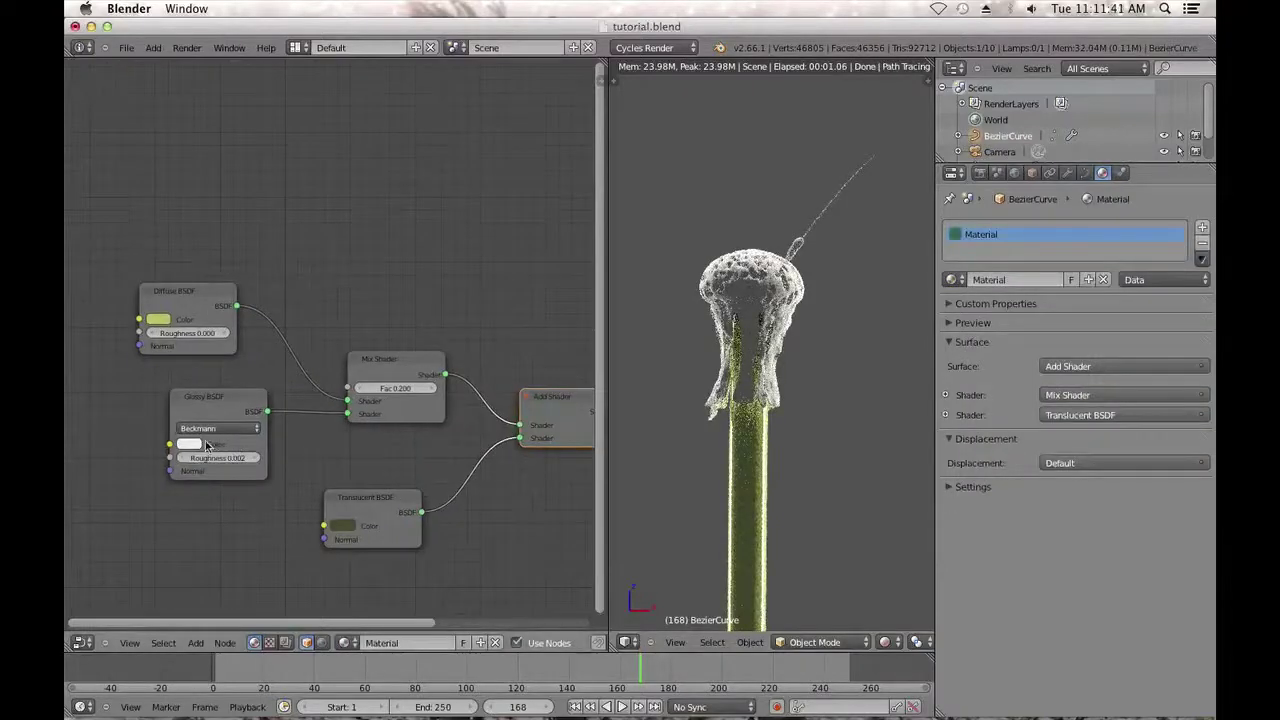
left_click(207, 445)
left_click(200, 292)
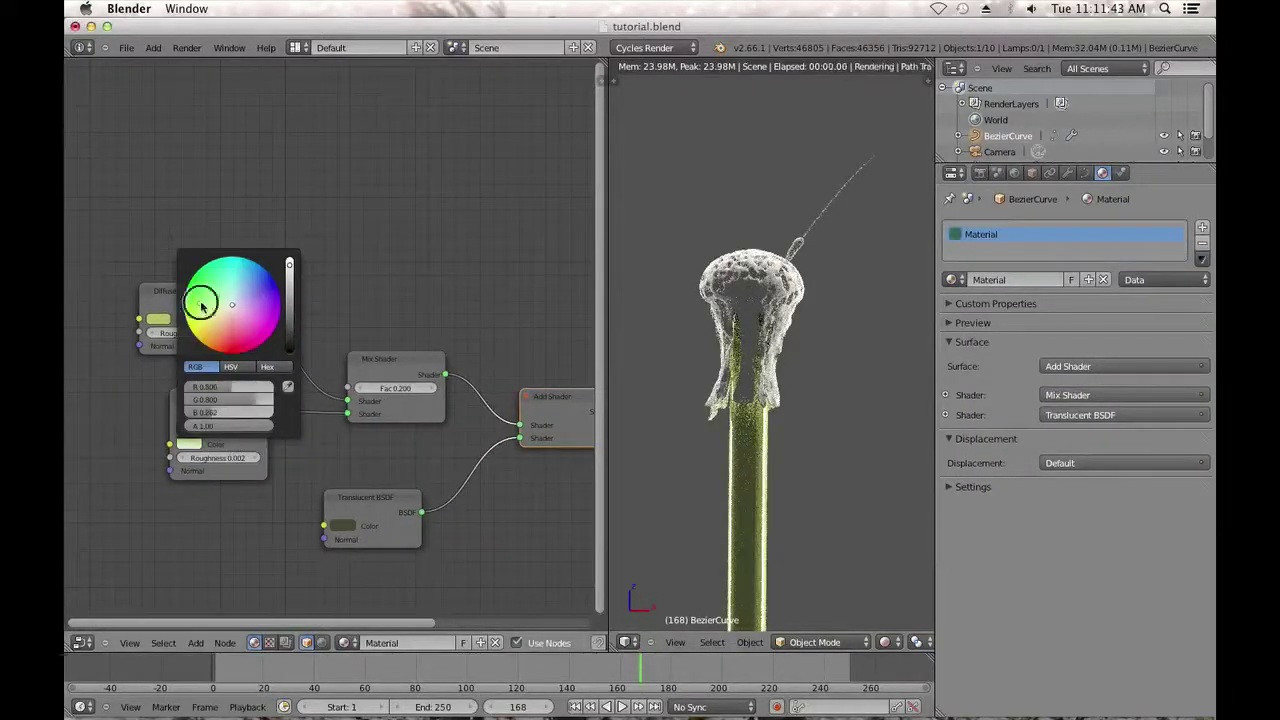
left_click(199, 311)
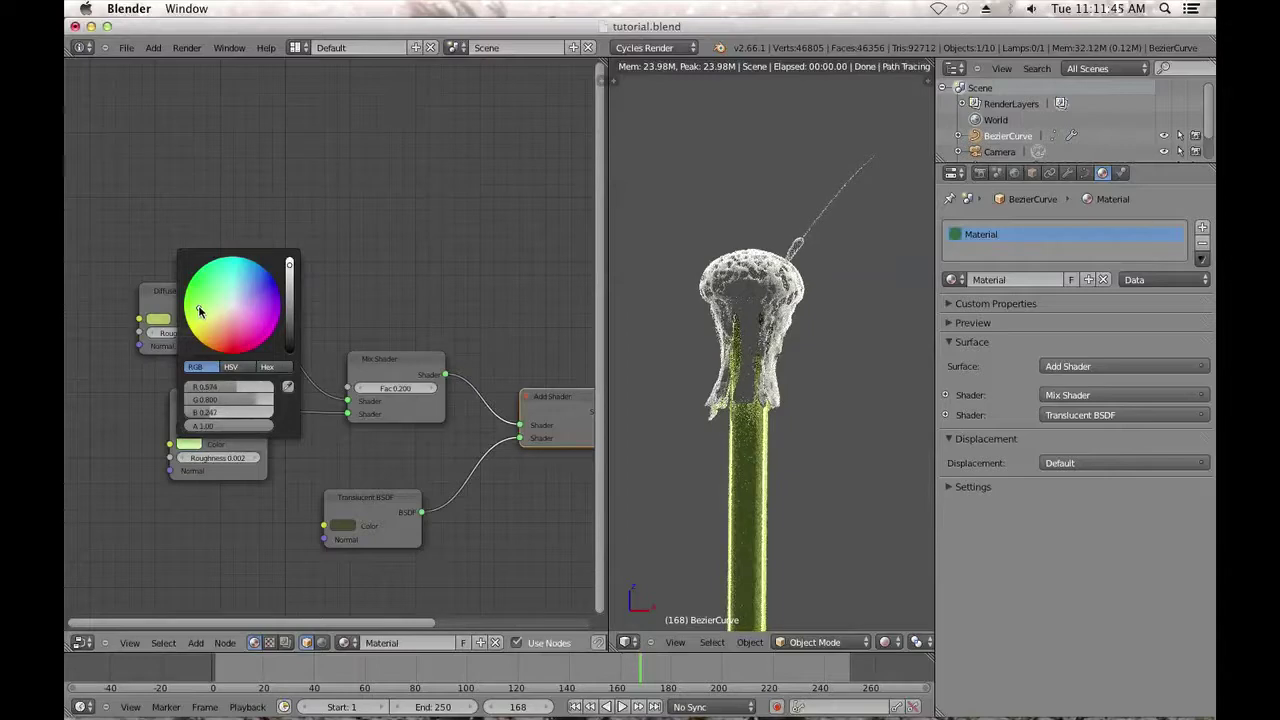
left_click(290, 275)
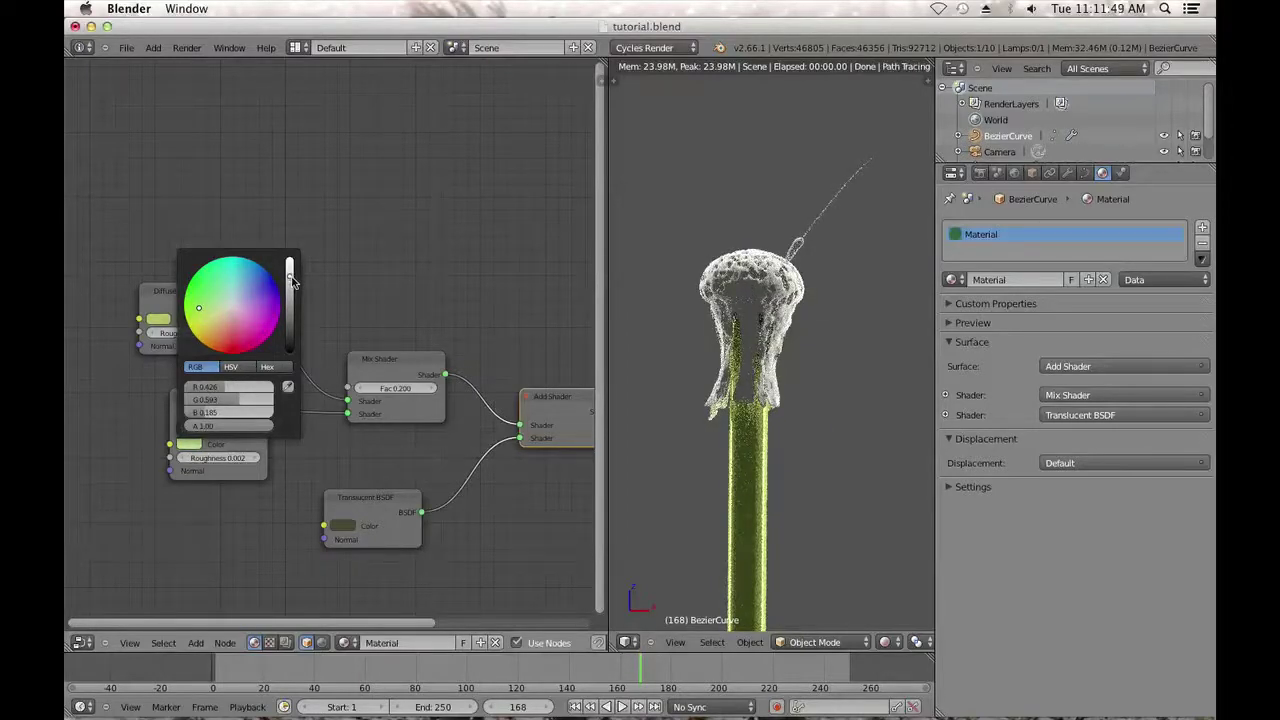
Darken the Translucent BSDF color to a near-black olive and set the Mix Shader factor to 0.1.
left_click(343, 526)
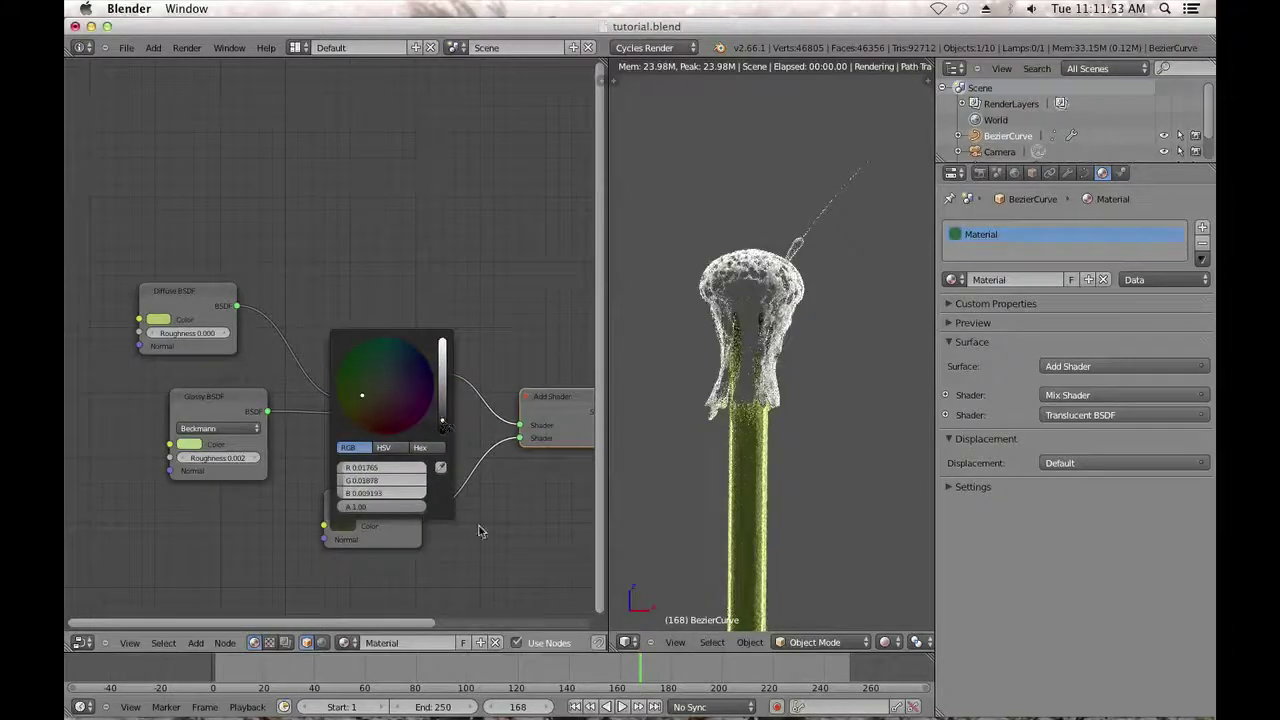
middle_click_drag(450, 532, 317, 526)
left_click(280, 388)
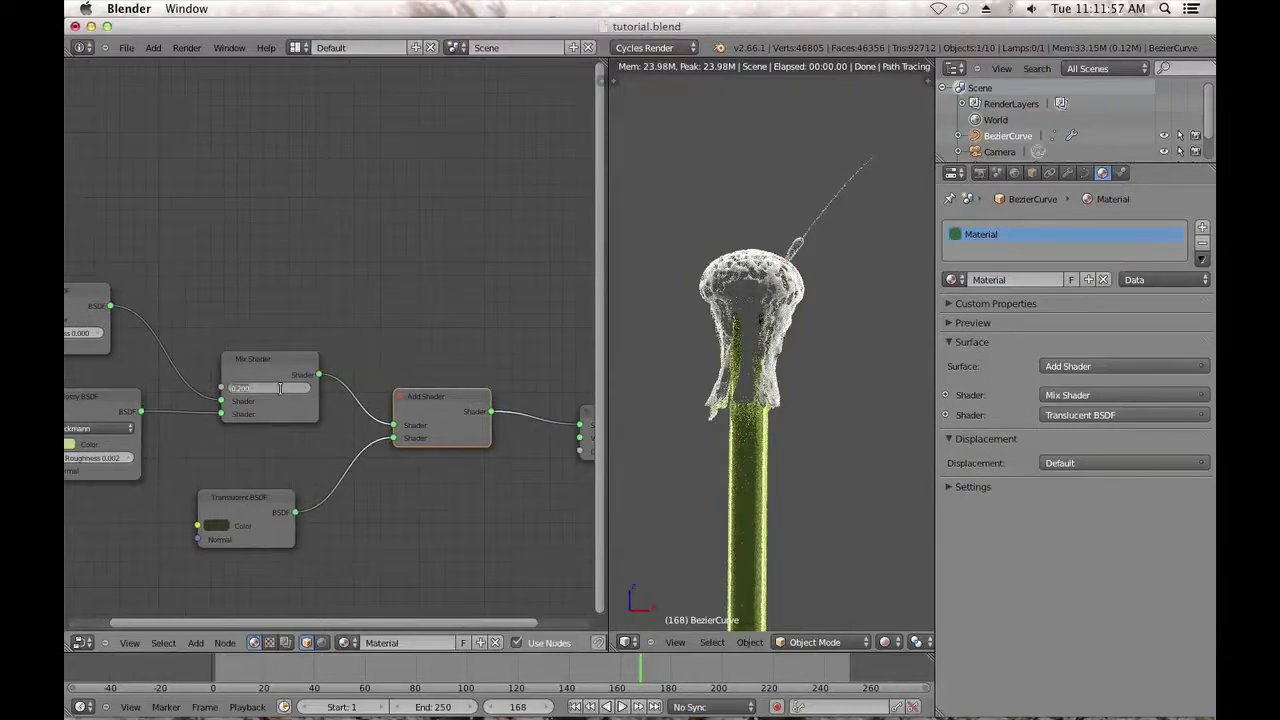
type("0.1")
key("Return")
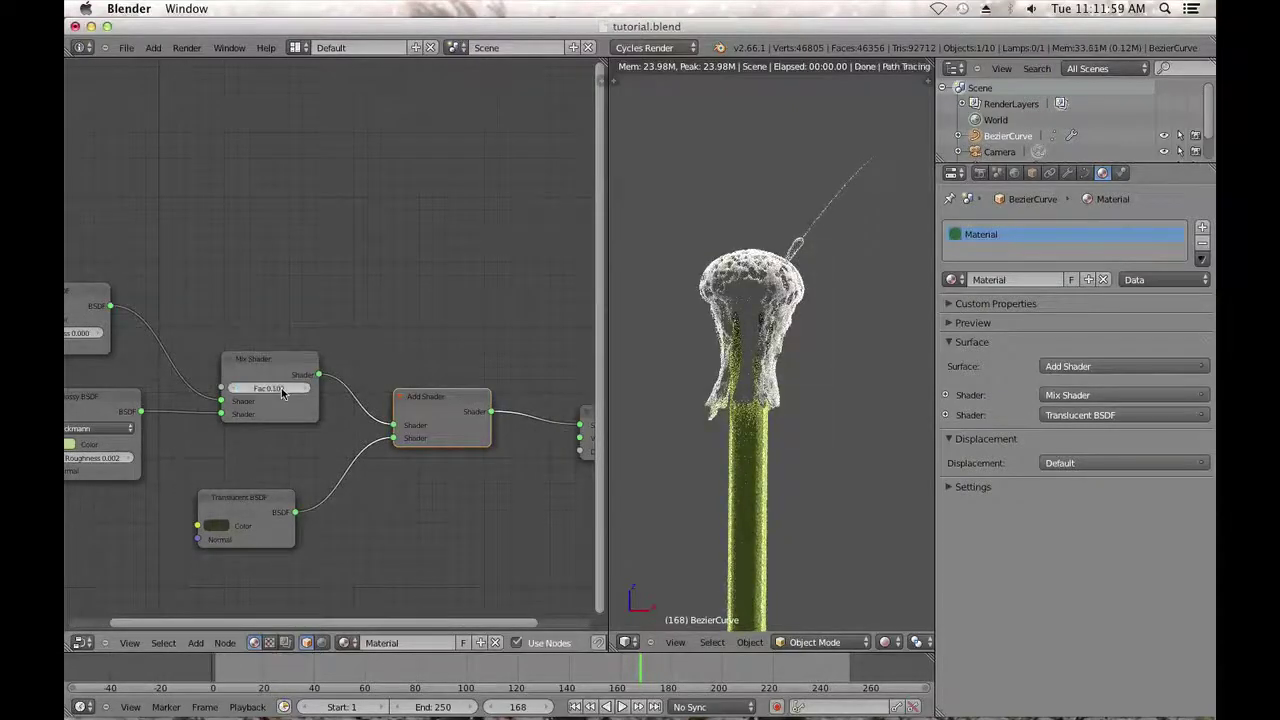
Select the dandelion's head sphere and create a new material for it.
scroll(436, 470, "down", 2)
middle_click_drag(443, 467, 406, 476)
scroll(413, 480, "up", 1)
scroll(748, 383, "down", 1)
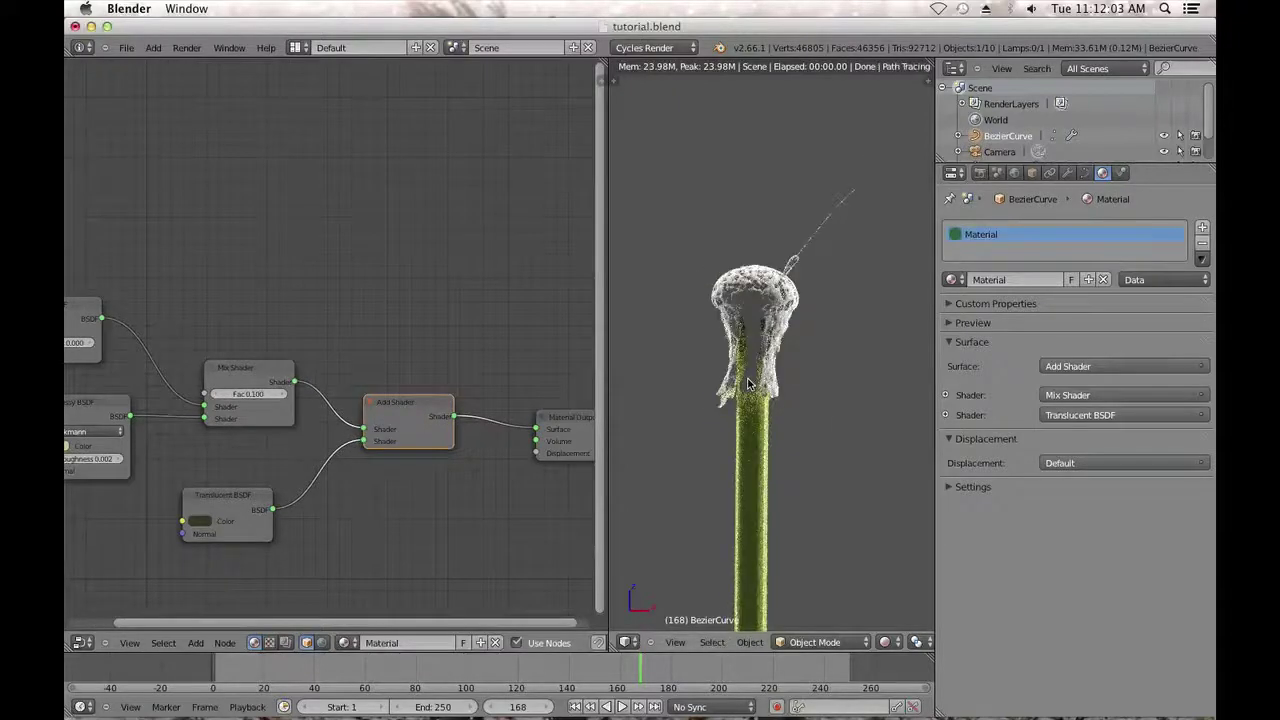
scroll(748, 383, "up", 4)
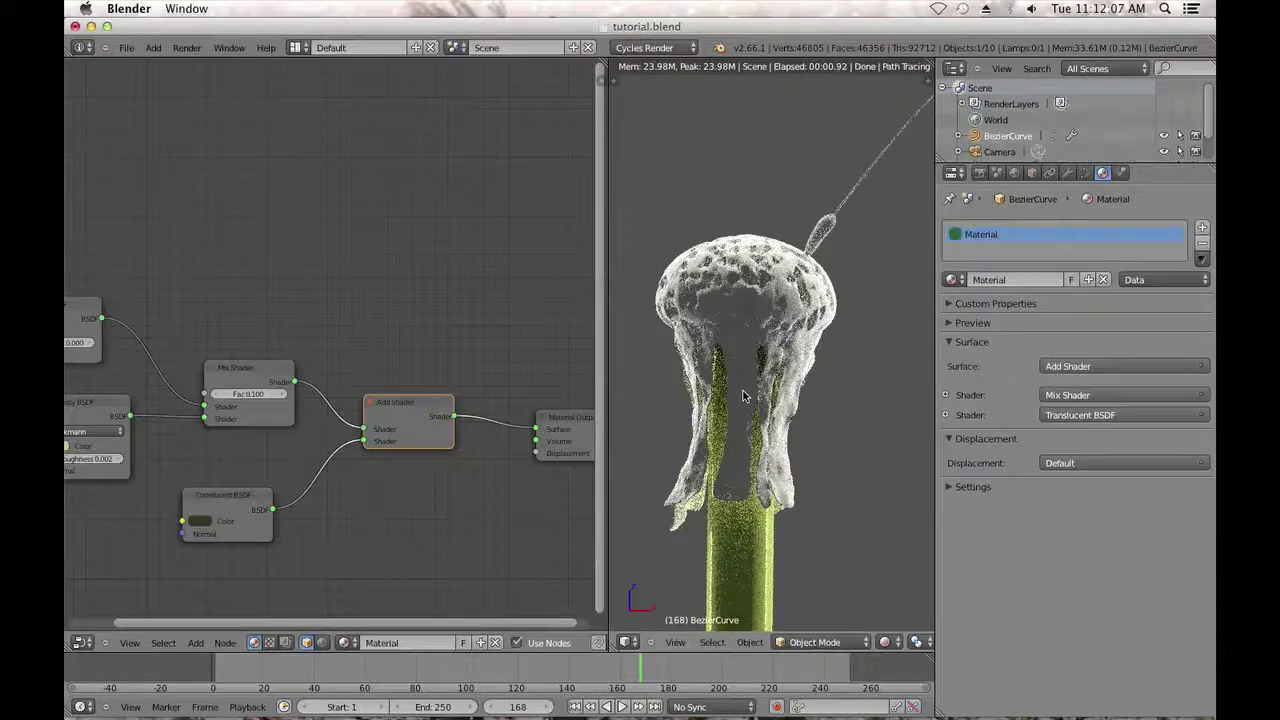
right_click(752, 268)
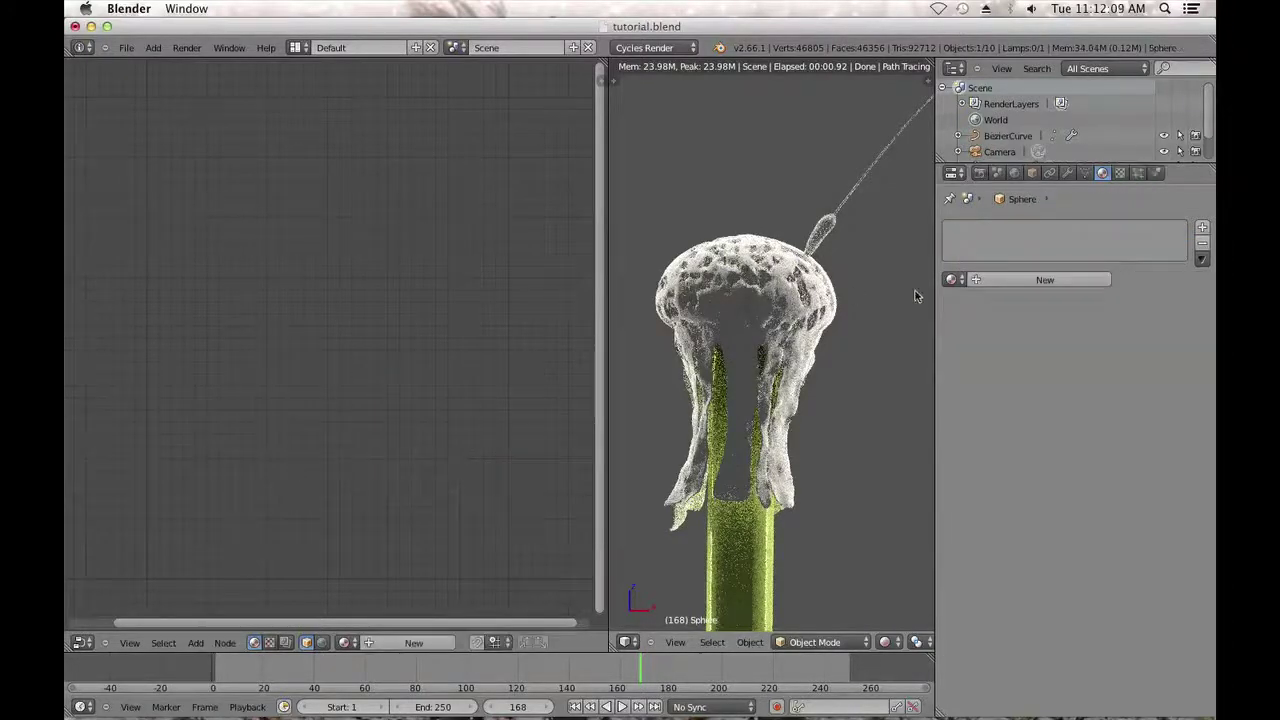
left_click(1046, 279)
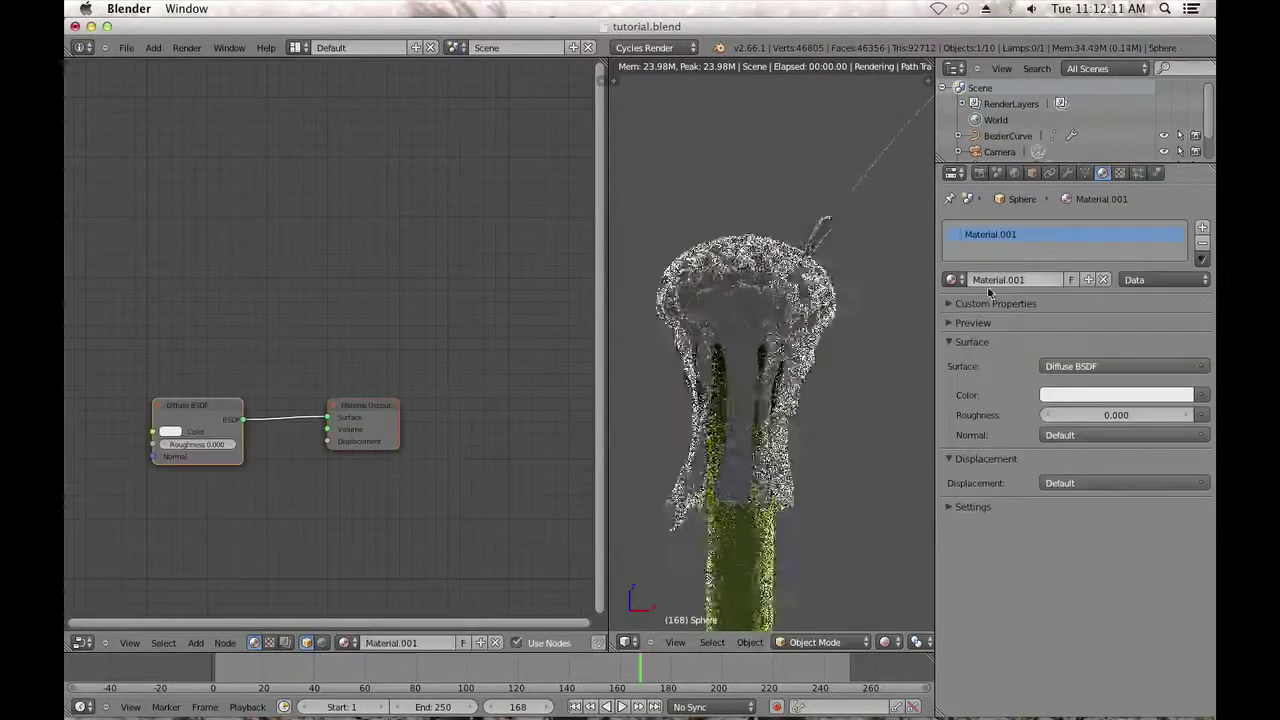
Arrange the head material's nodes, moving the Diffuse BSDF up and the Material Output farther away from it.
scroll(430, 398, "down", 1)
middle_click_drag(406, 400, 451, 359)
scroll(451, 359, "up", 2)
left_click_drag(233, 385, 228, 322)
left_click_drag(437, 366, 490, 386)
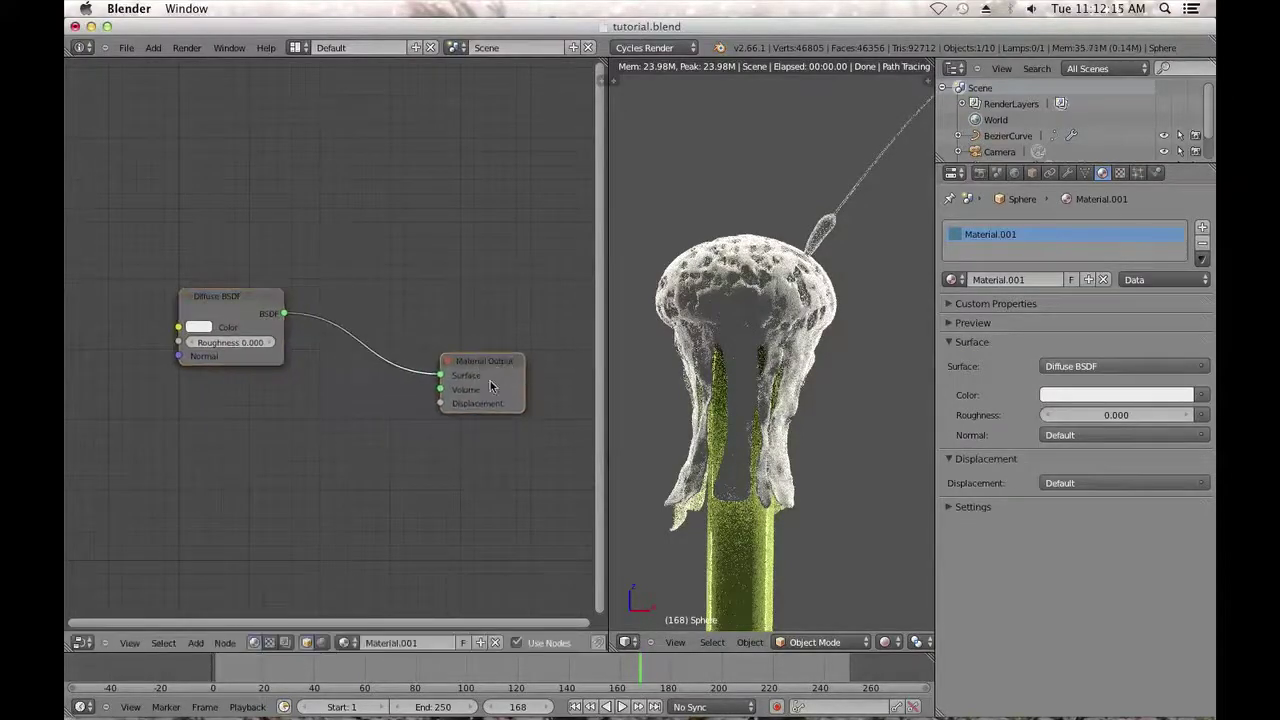
scroll(309, 443, "up", 1)
middle_click_drag(309, 443, 432, 478)
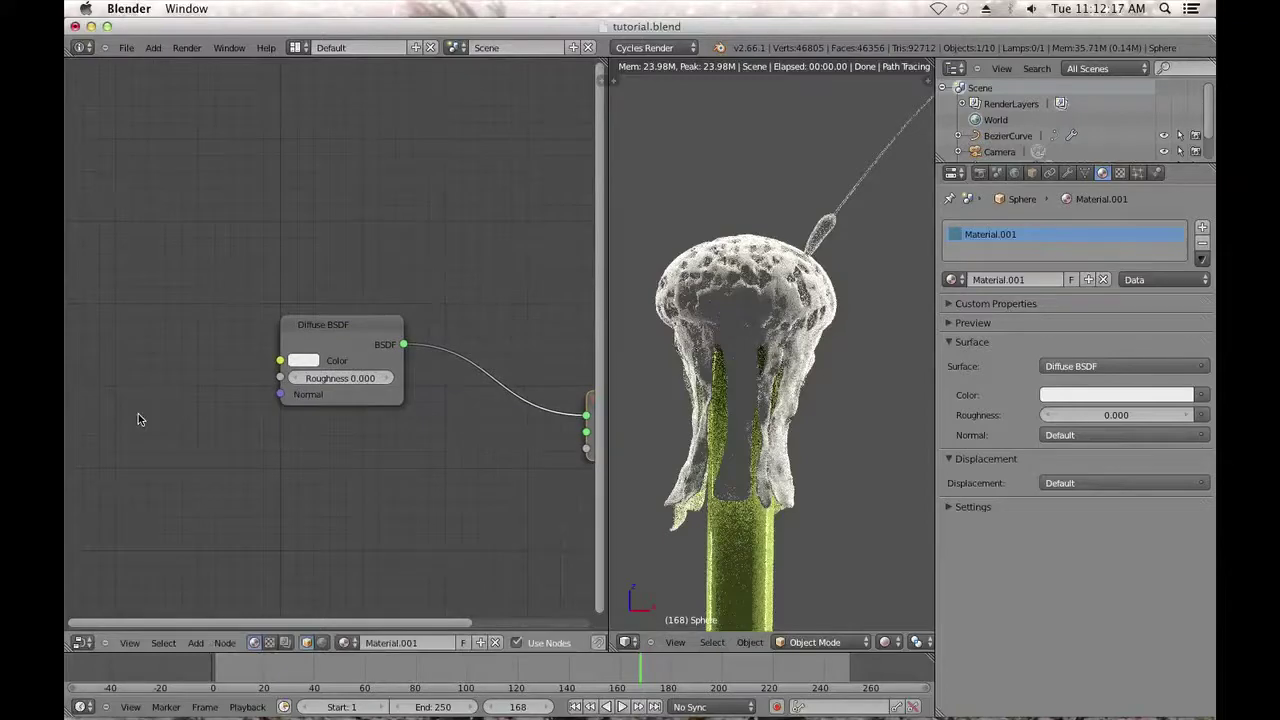
Add an Image Texture node and place it in front of the Diffuse BSDF's inputs.
key("shift+a")
mouse_move(135, 432)
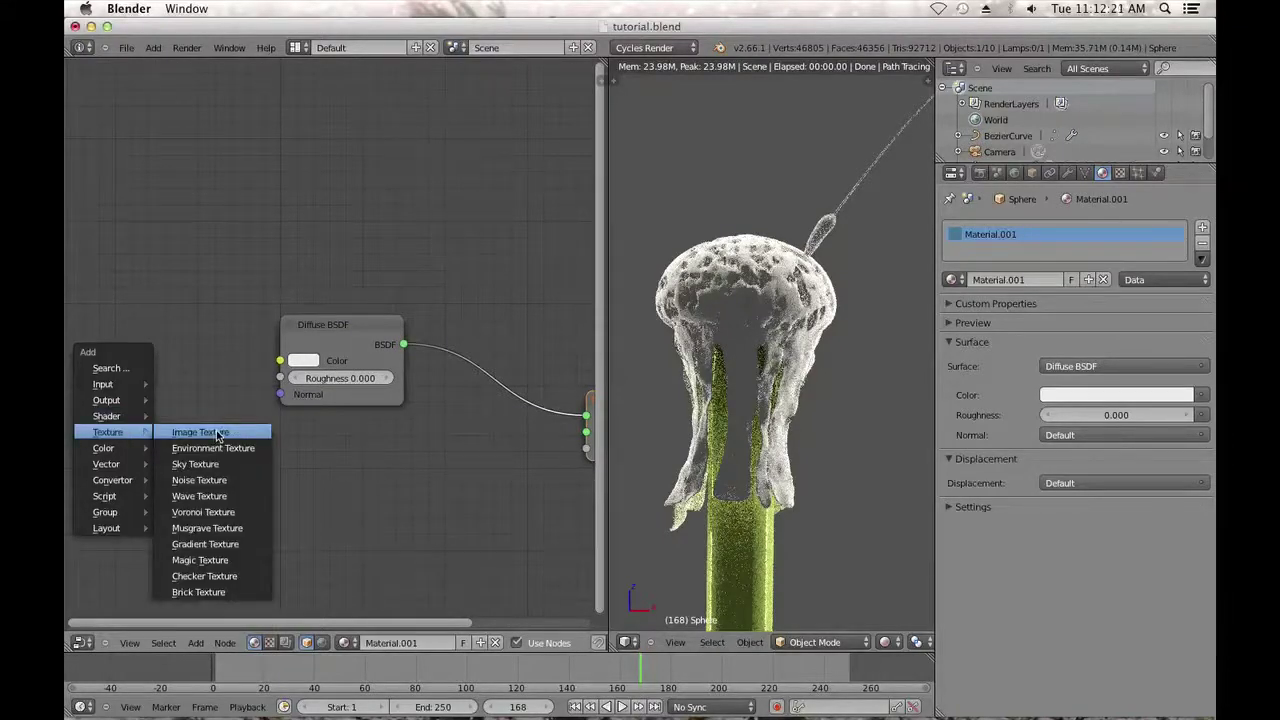
left_click(217, 434)
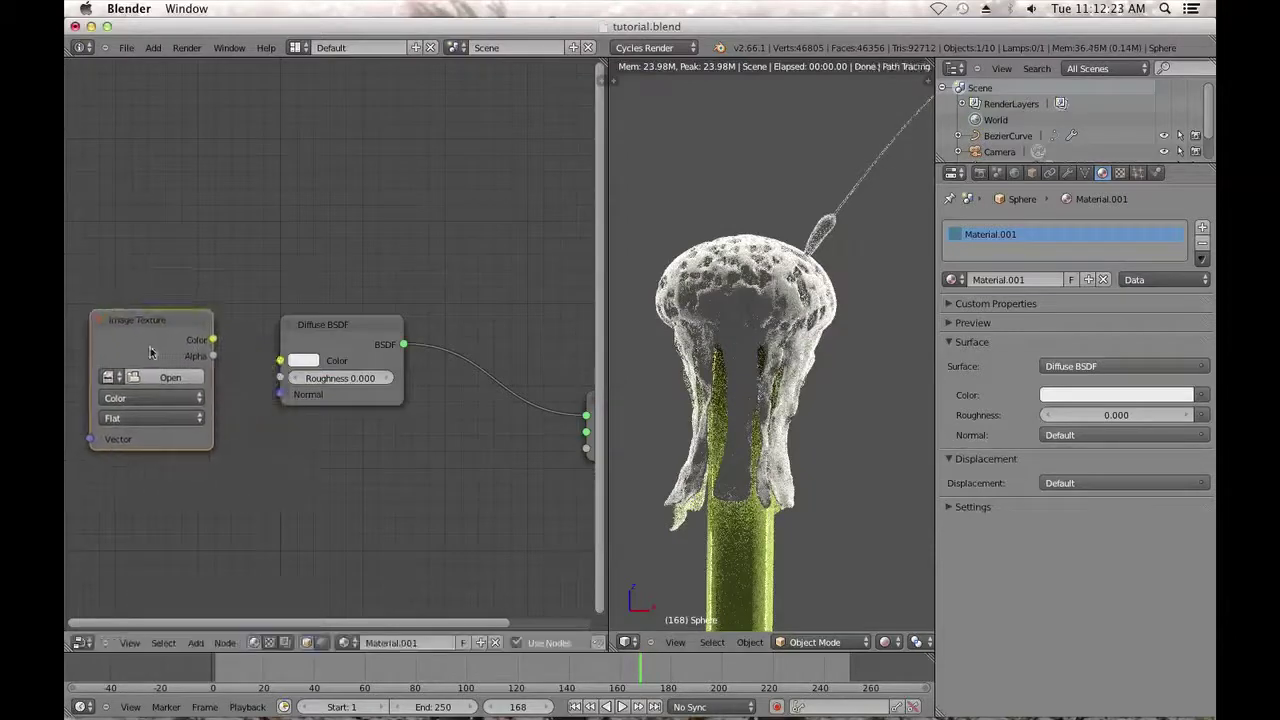
Load dandelion_head.jpg from the Blender/Textures folder into the Image Texture node and link its Color output to the Diffuse BSDF's Color input.
left_click(181, 380)
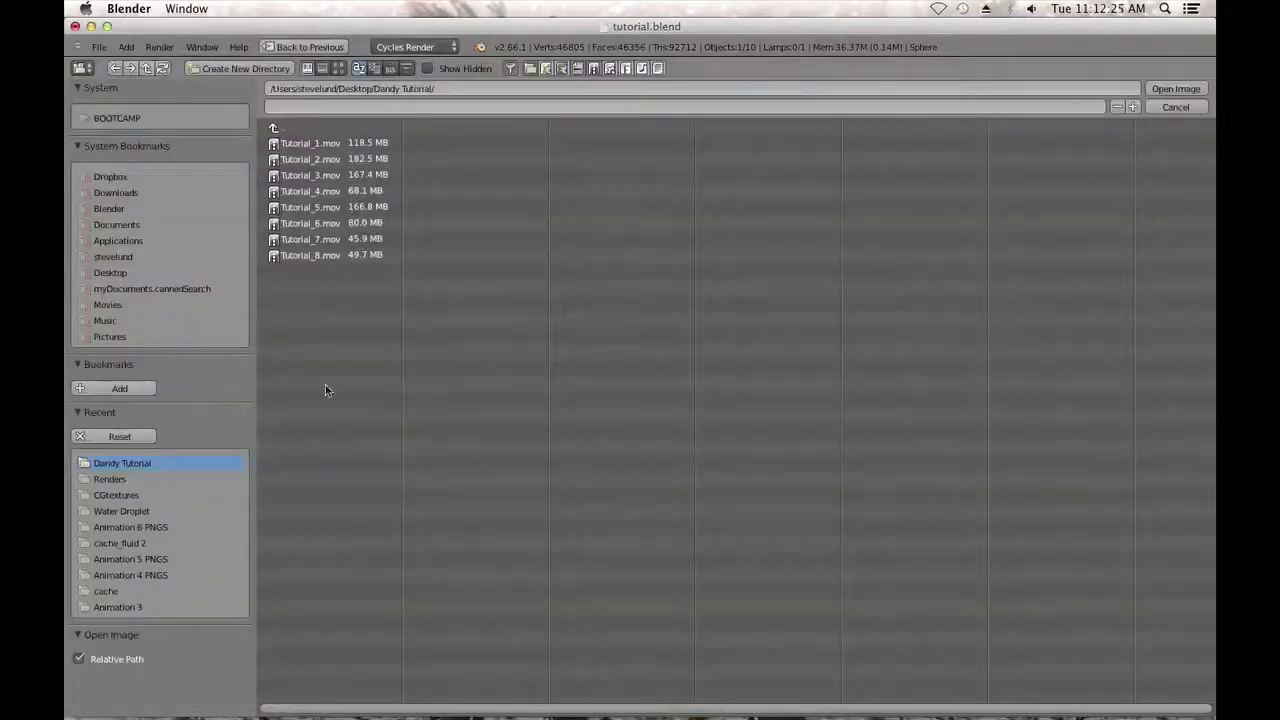
left_click(164, 478)
left_click(145, 494)
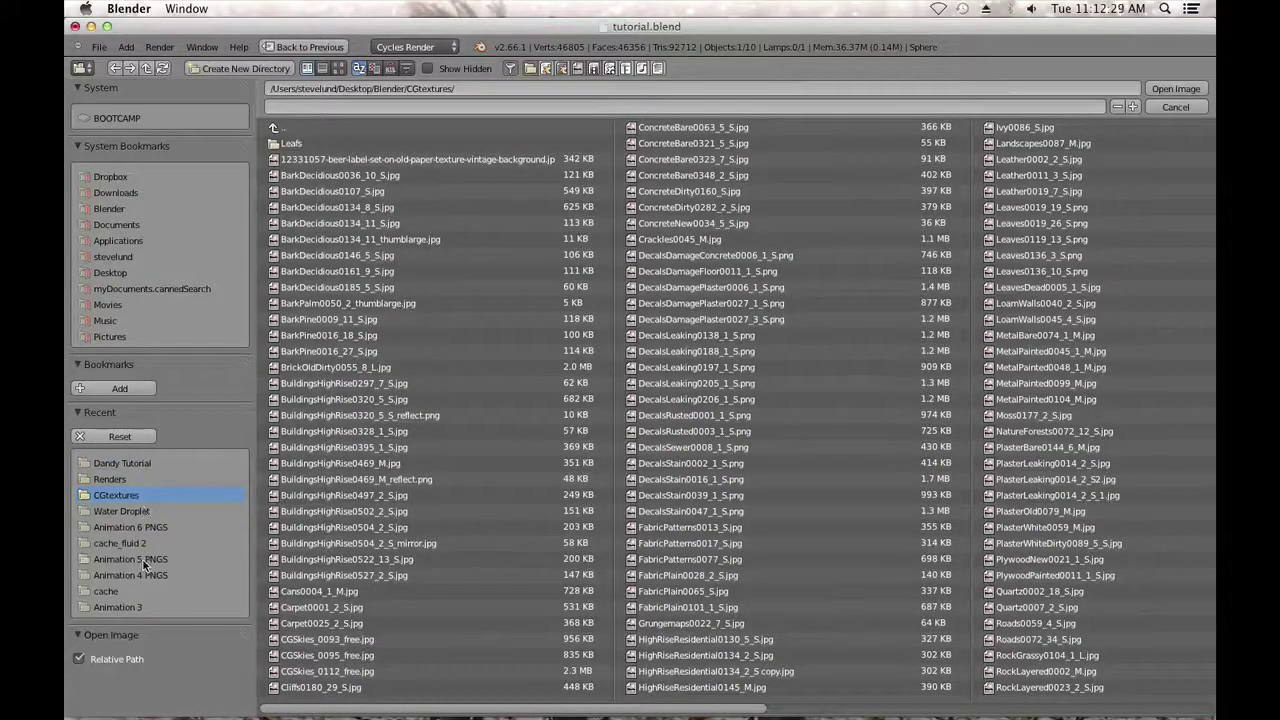
left_click(127, 211)
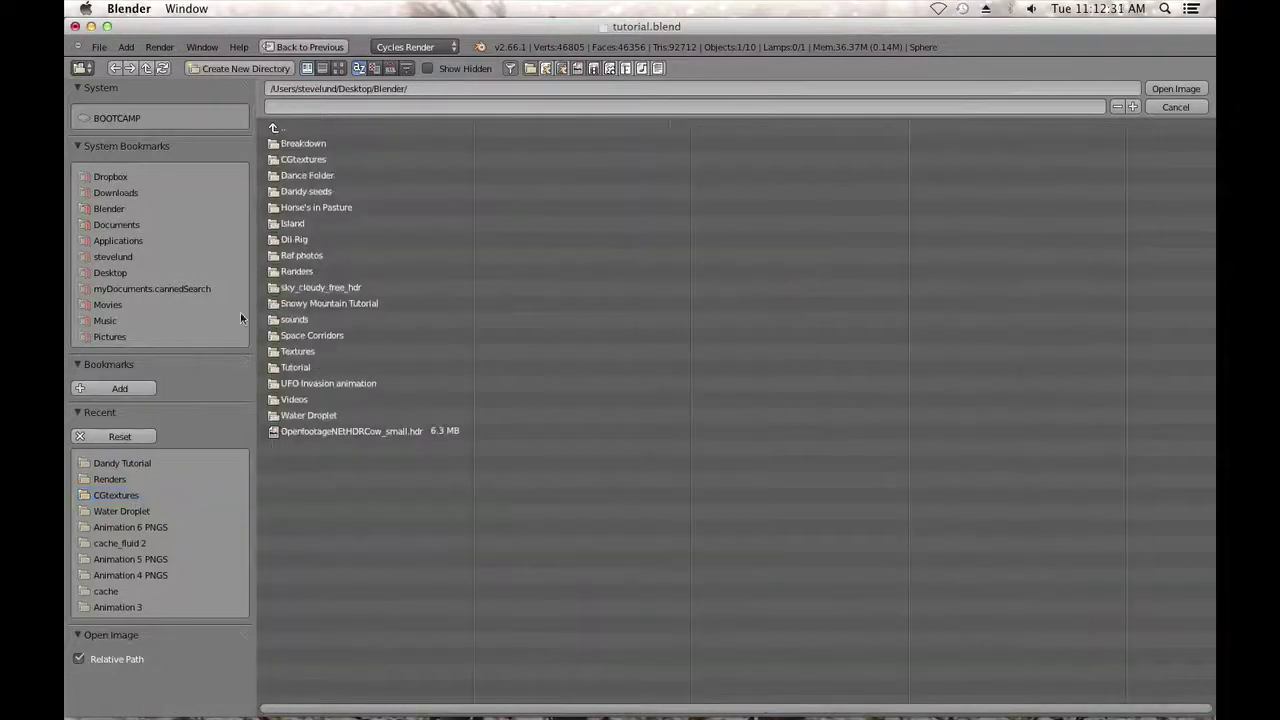
left_click(334, 354)
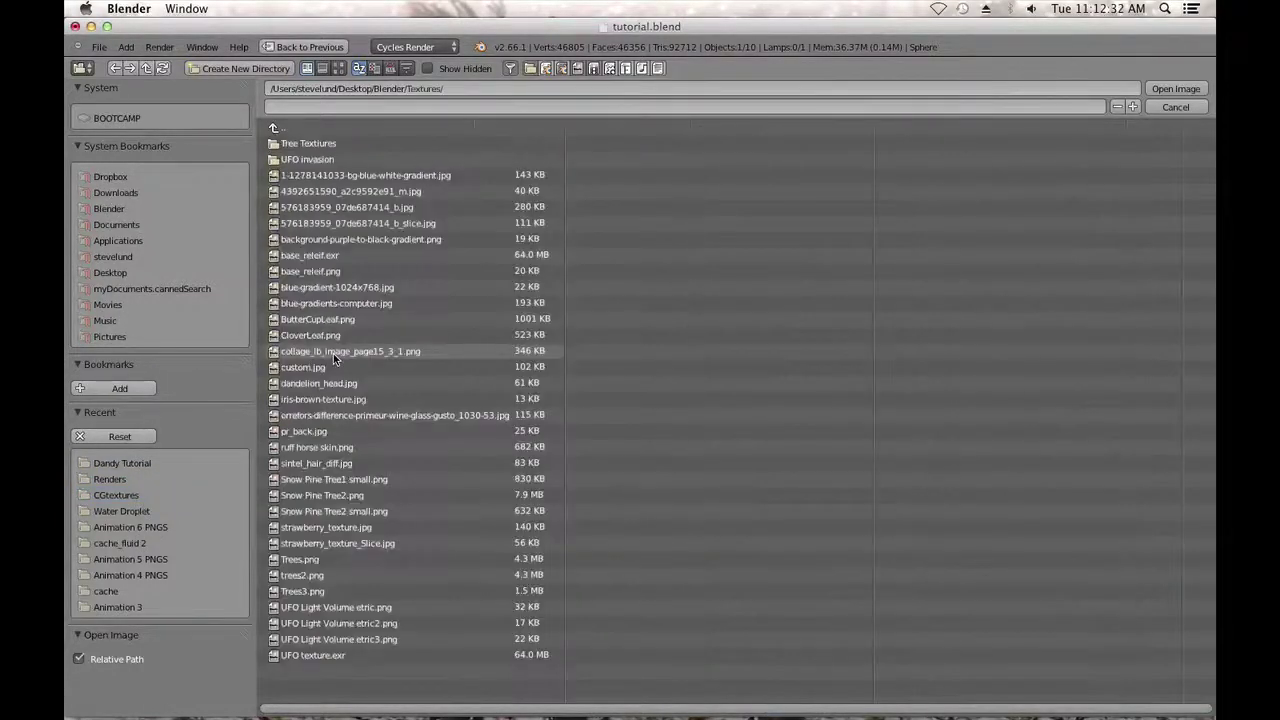
left_click(338, 68)
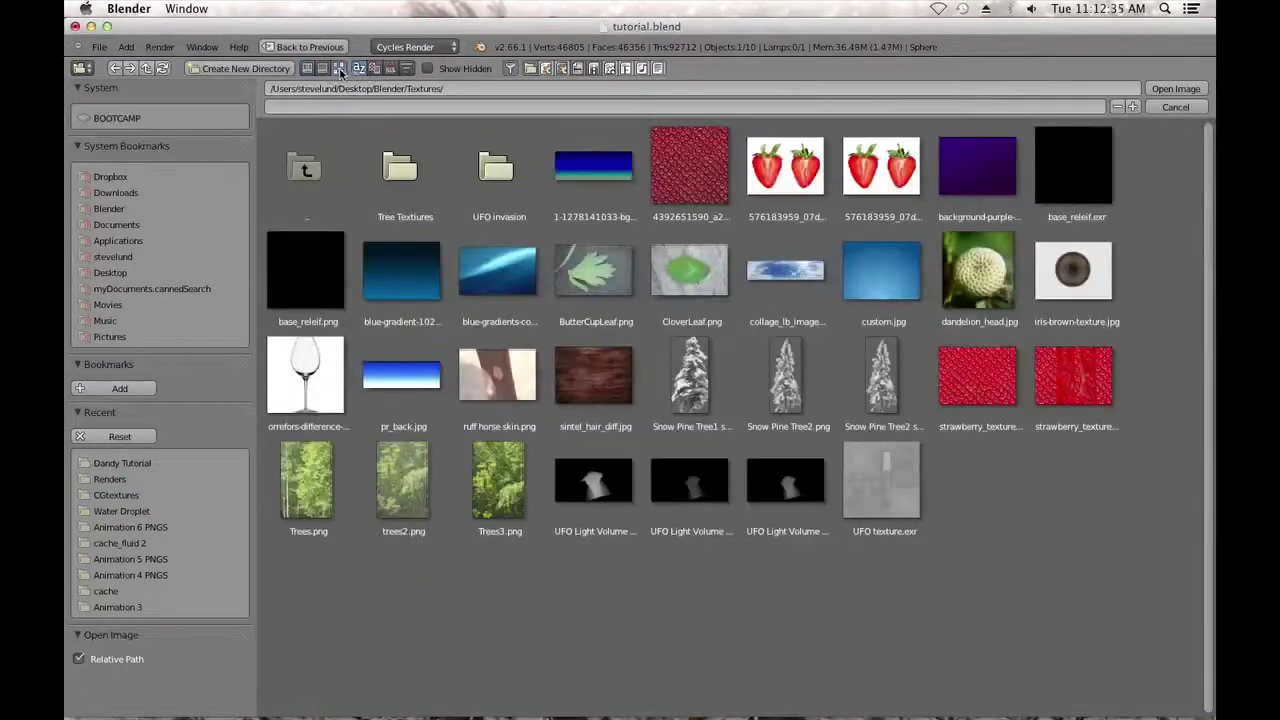
left_click(981, 265)
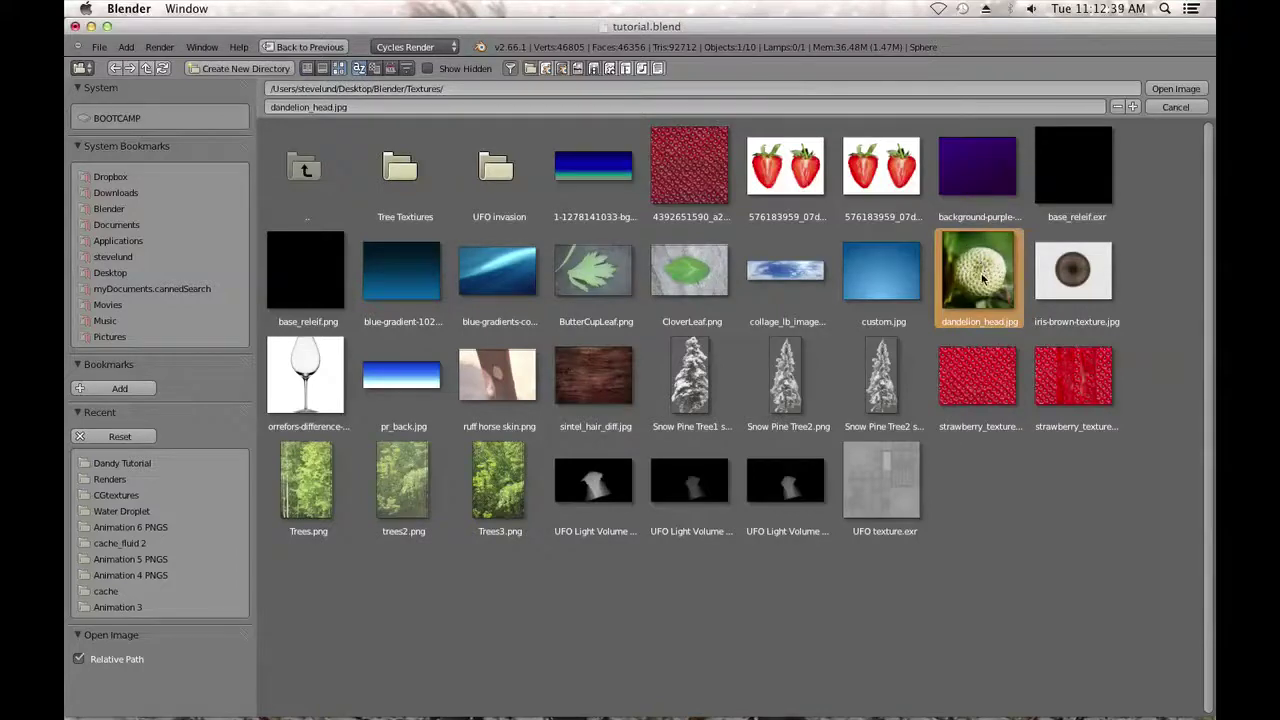
double_click(981, 280)
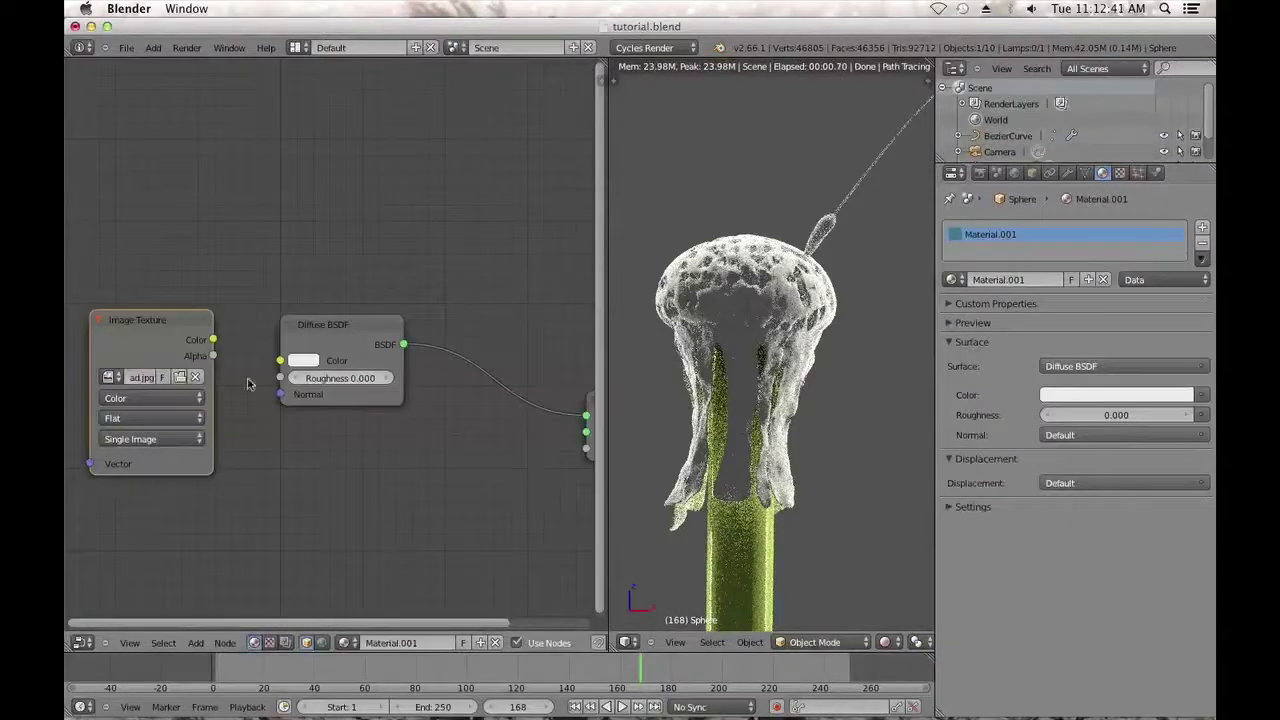
left_click_drag(219, 342, 282, 360)
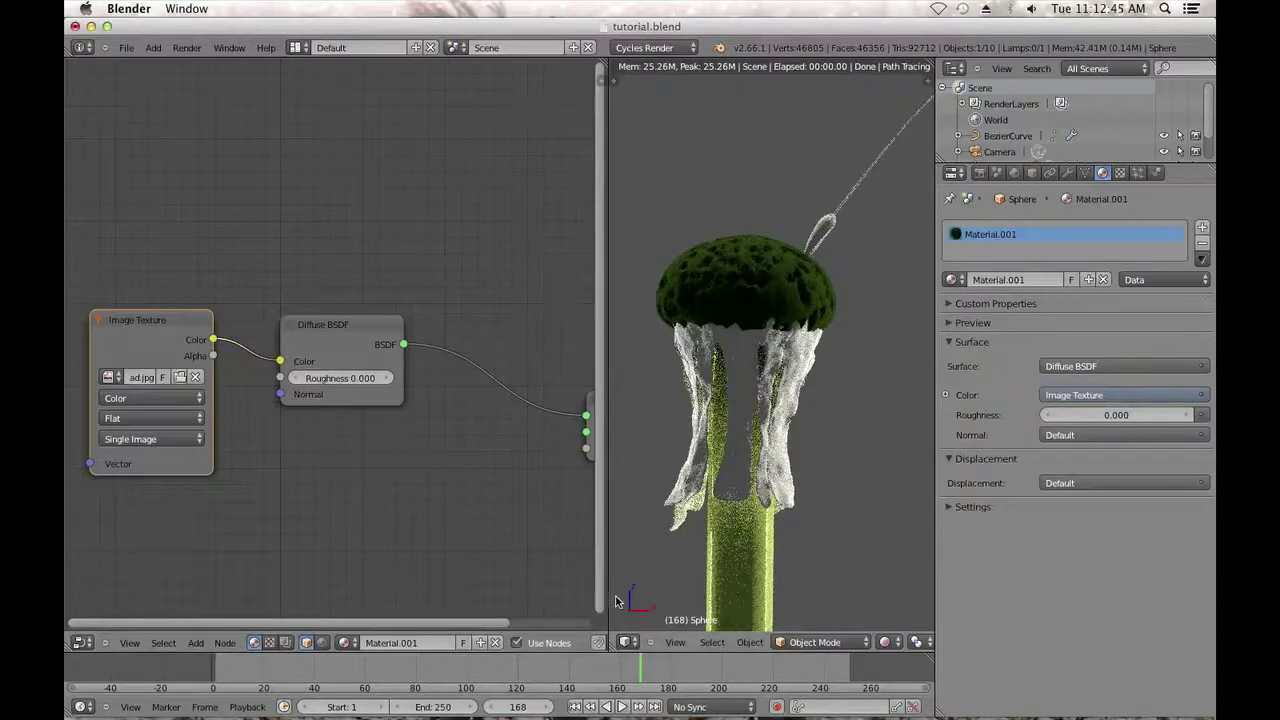
Widen the 3D view, show the head from above in Solid shading and enter Edit Mode on it.
left_click_drag(608, 586, 458, 570)
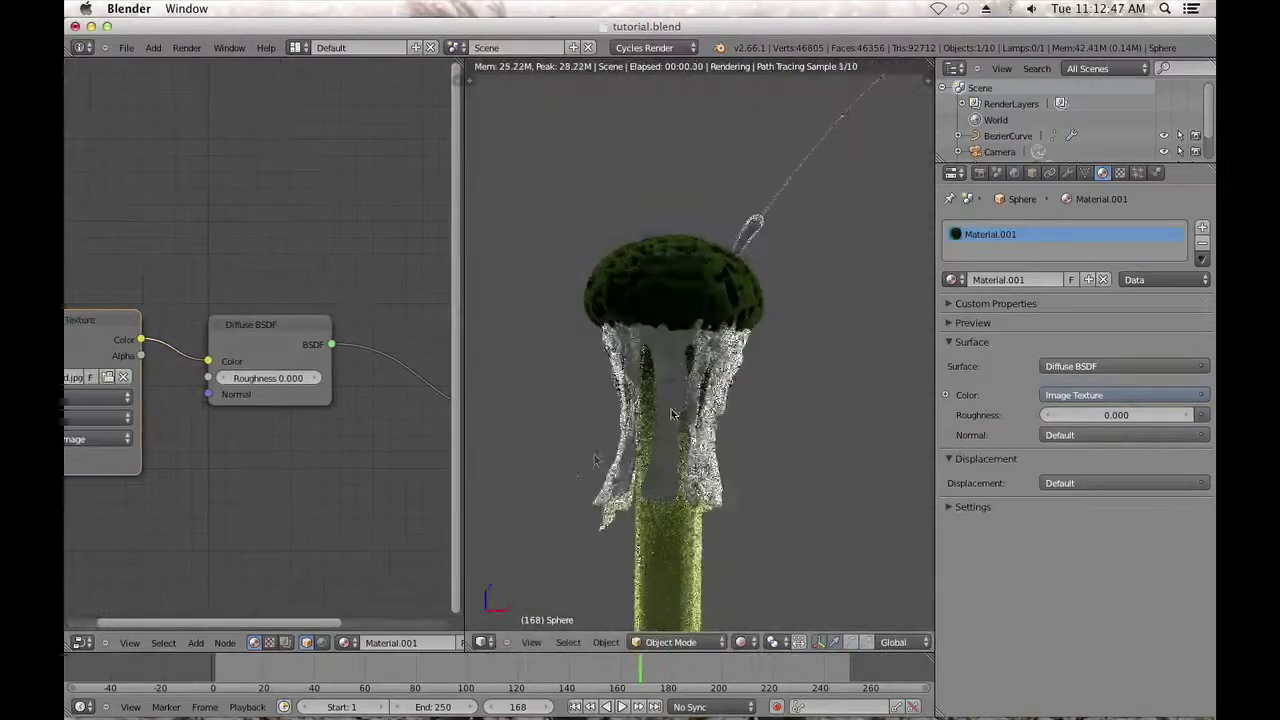
middle_click_drag(685, 280, 685, 370)
key("KP_7")
middle_click_drag(674, 483, 674, 355, "shift")
left_click(740, 642)
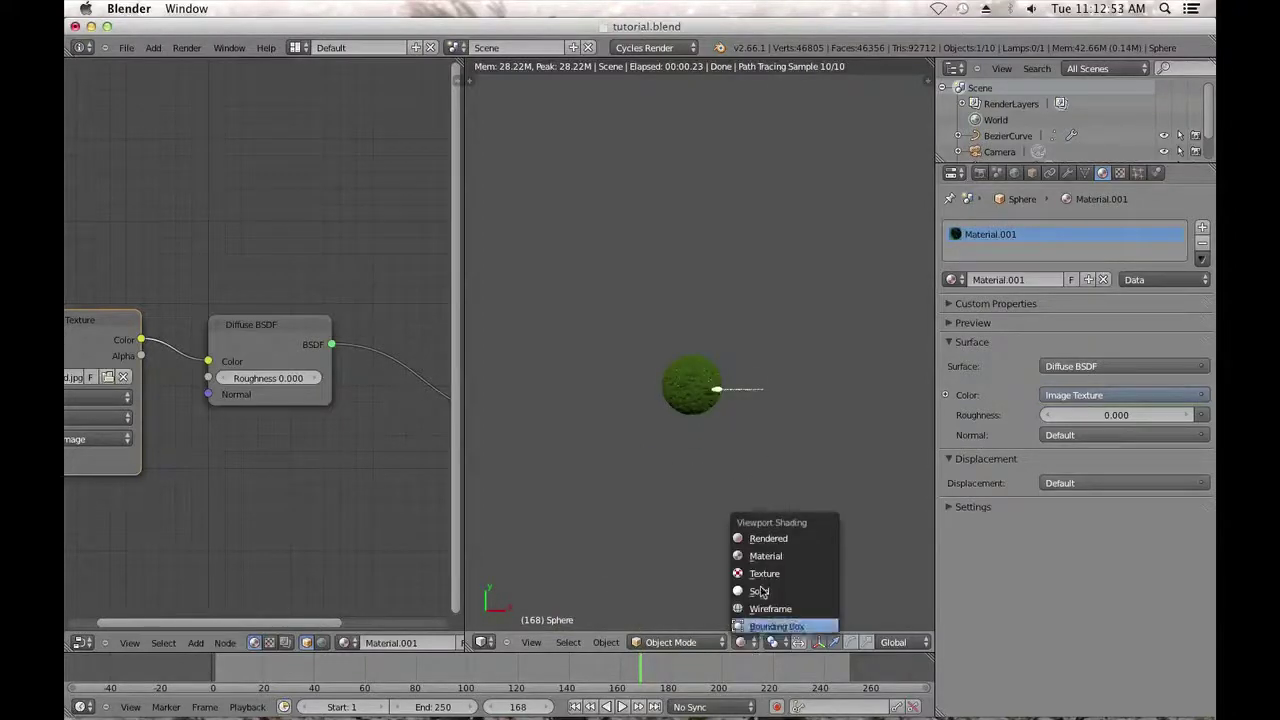
left_click(761, 584)
scroll(750, 496, "up", 2)
key("Tab")
Mark the edge line running from the head's top pole to its rear rim as a seam.
scroll(749, 494, "up", 2)
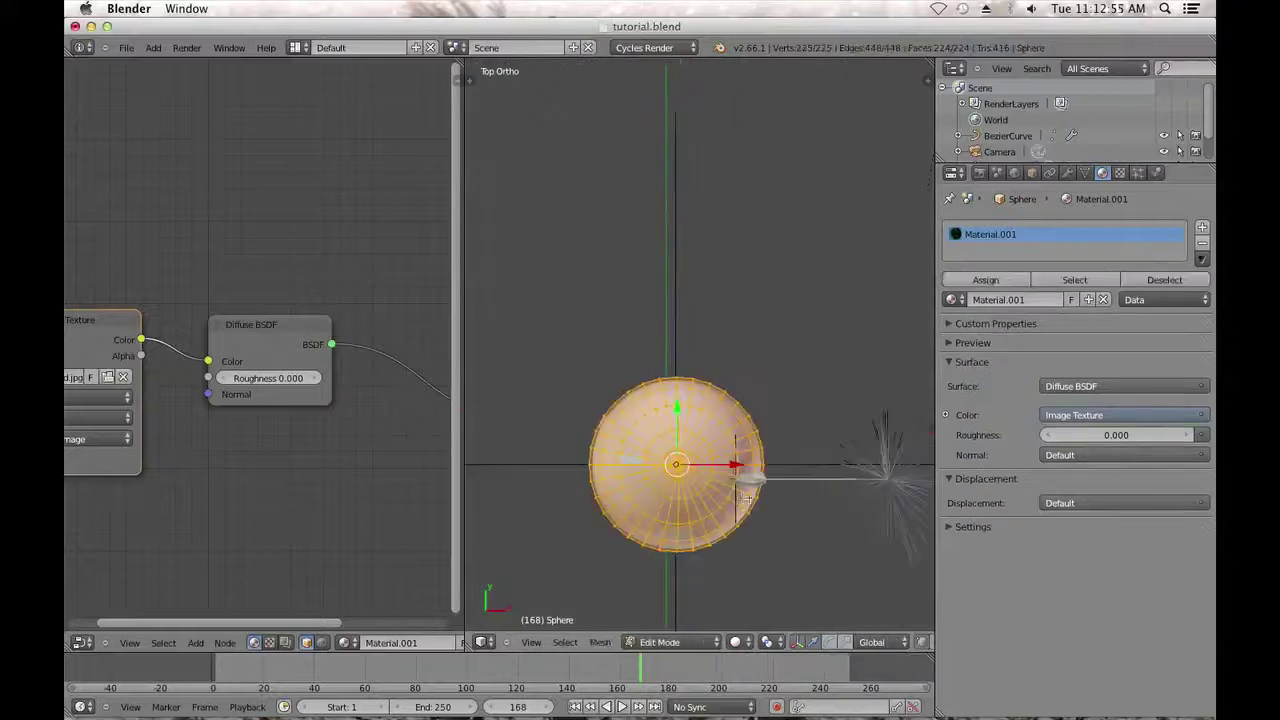
scroll(693, 392, "up", 2)
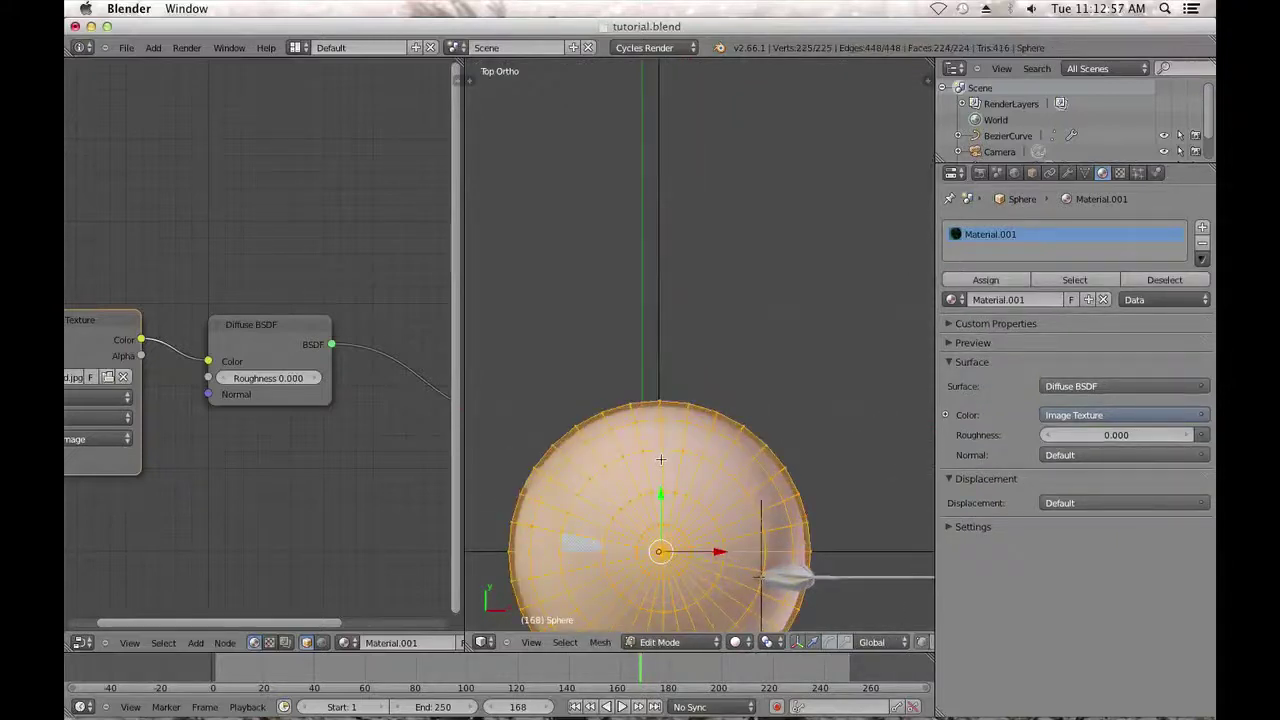
right_click(660, 459, "alt")
scroll(678, 450, "down", 2)
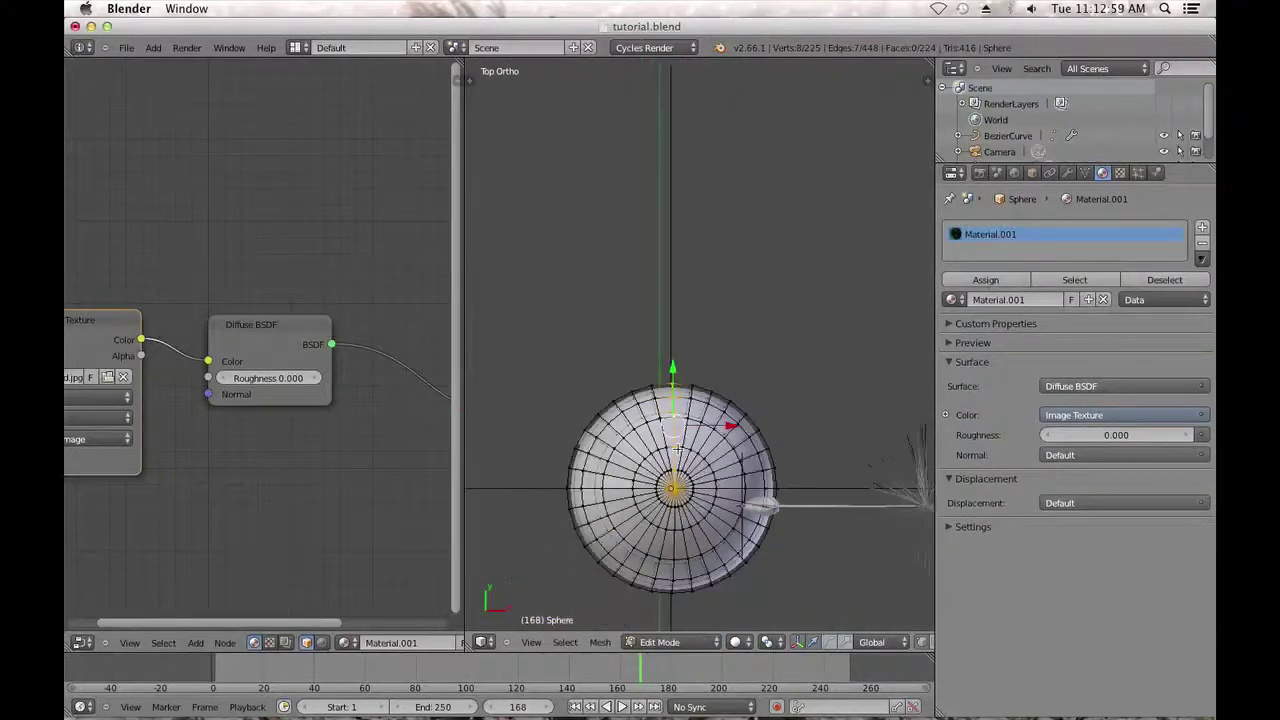
key("ctrl+e")
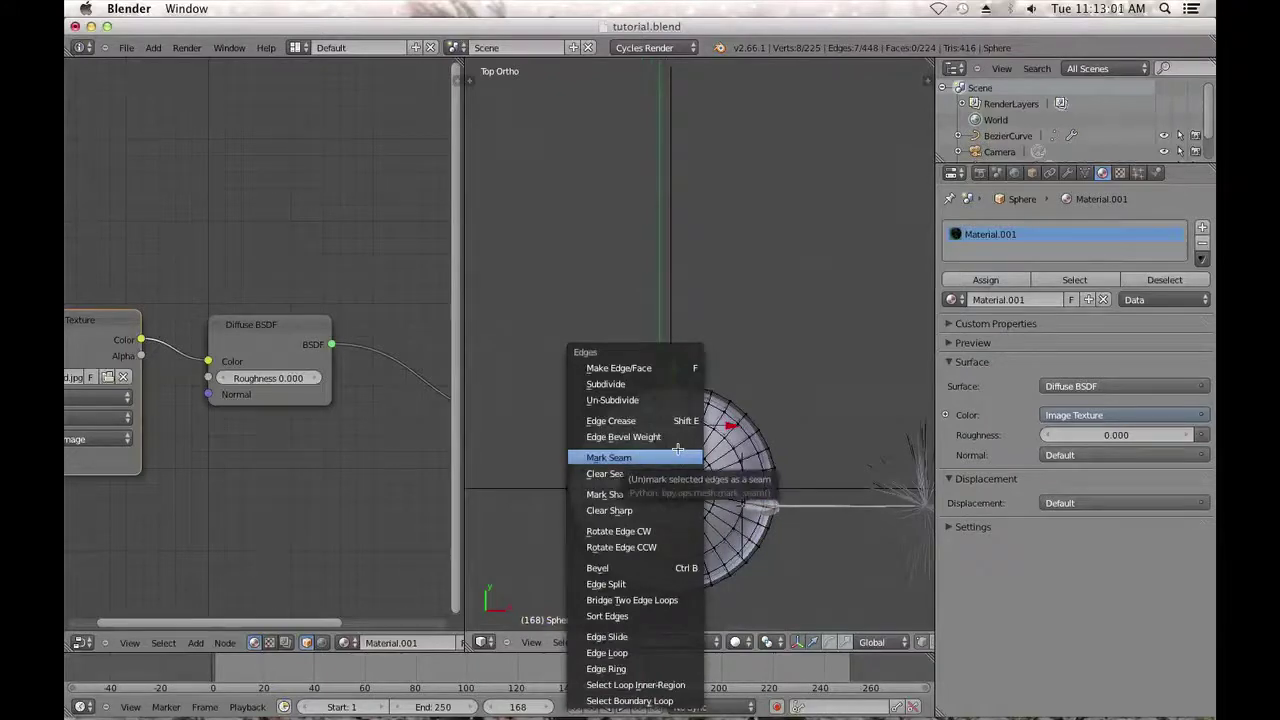
left_click(677, 457)
Unwrap the entire head mesh, enlarge the node editor slightly and return to Object Mode.
key("a")
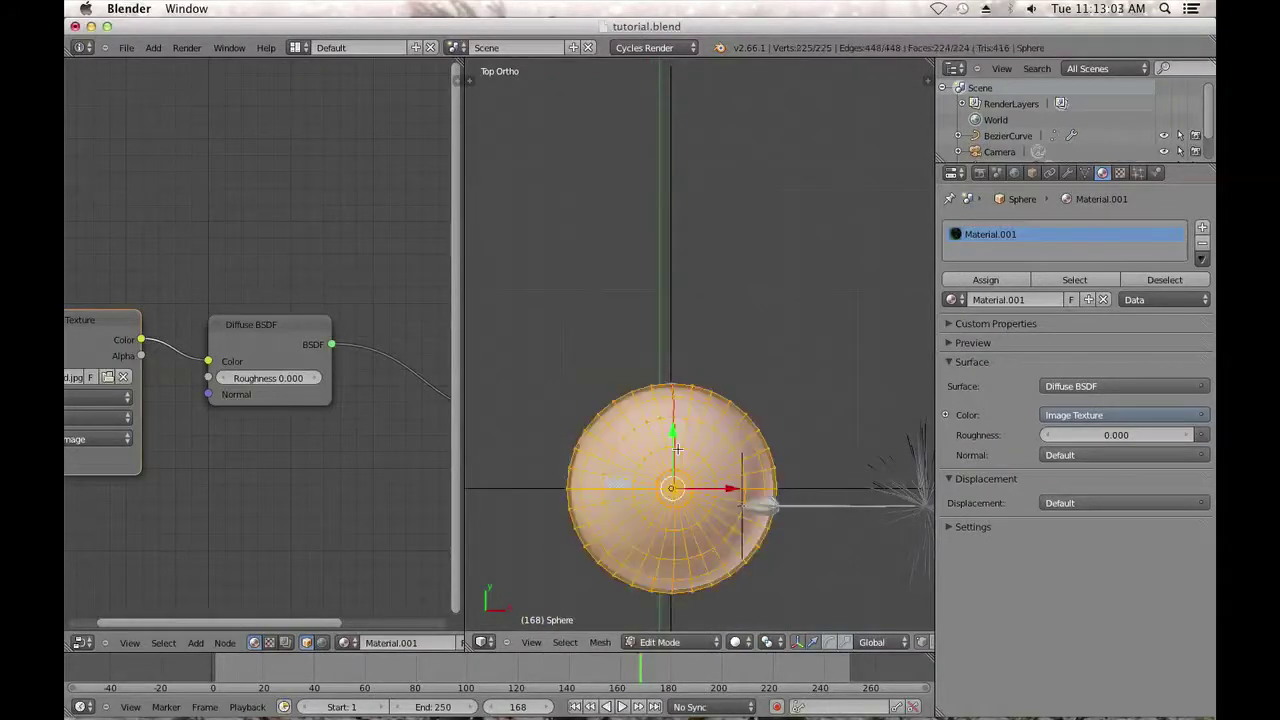
key("u")
left_click(677, 449)
scroll(671, 463, "down", 1)
scroll(669, 464, "down", 2)
middle_click_drag(659, 487, 696, 424, "shift")
left_click_drag(464, 584, 509, 588)
middle_click_drag(580, 600, 735, 346)
key("a")
key("Tab")
Add an Attribute input node and place it in front of the Image Texture node.
middle_click_drag(301, 470, 383, 451)
scroll(362, 472, "down", 4)
middle_click_drag(282, 476, 357, 476)
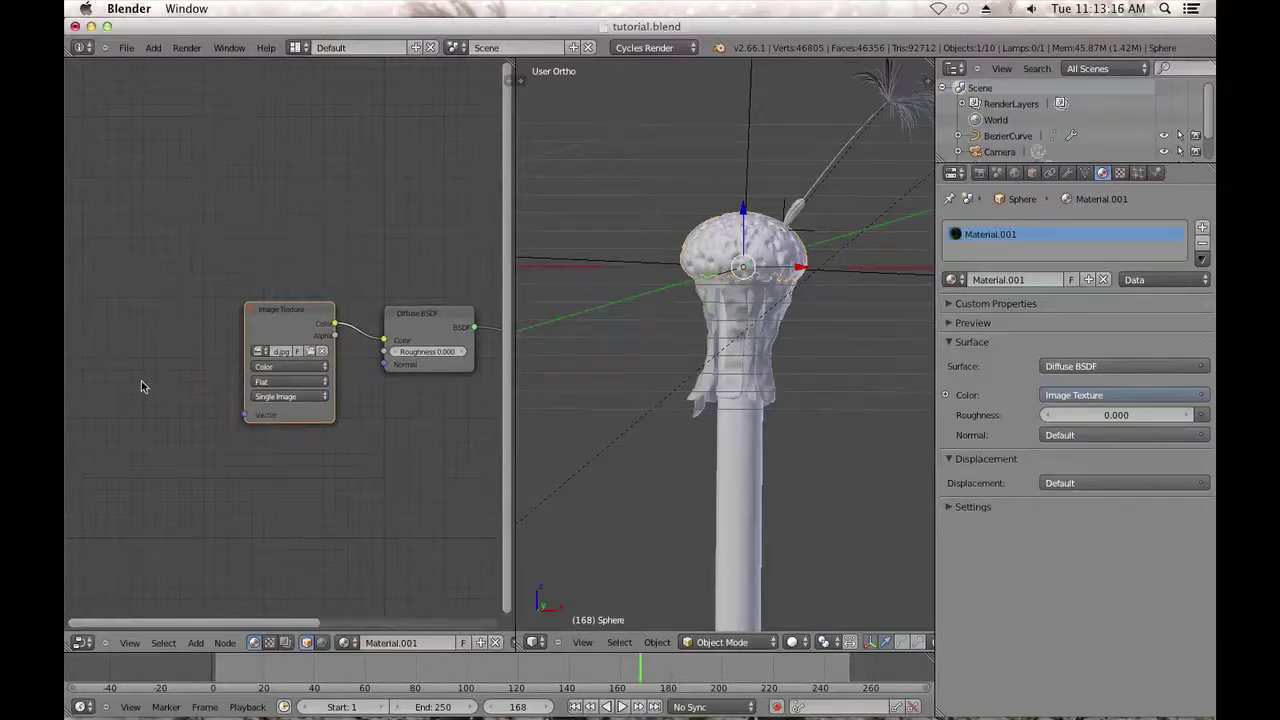
key("shift+a")
mouse_move(138, 352)
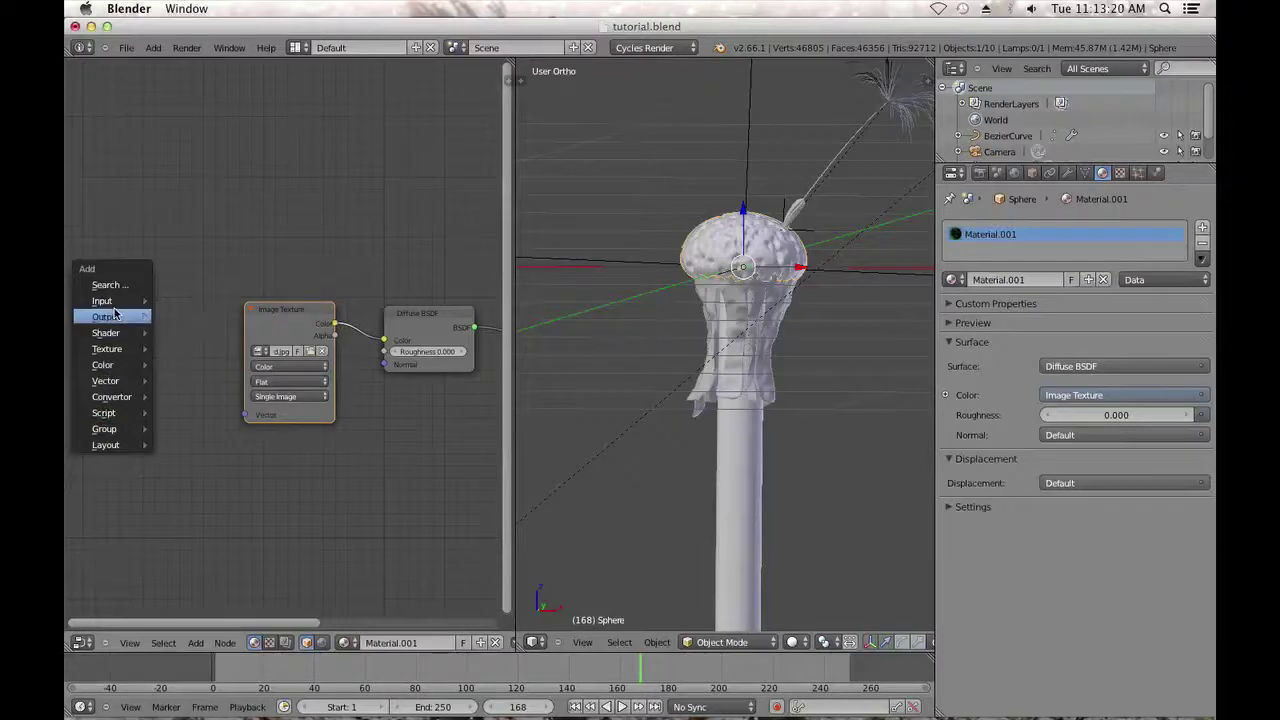
mouse_move(116, 304)
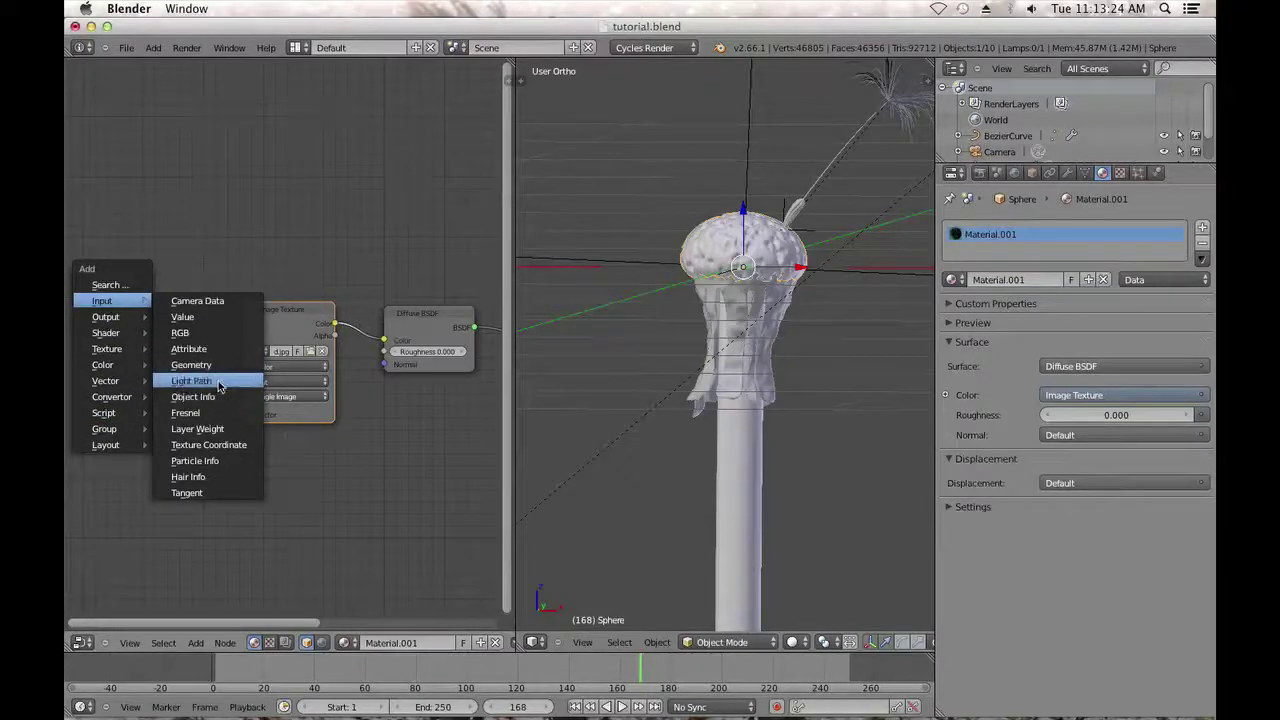
left_click(197, 348)
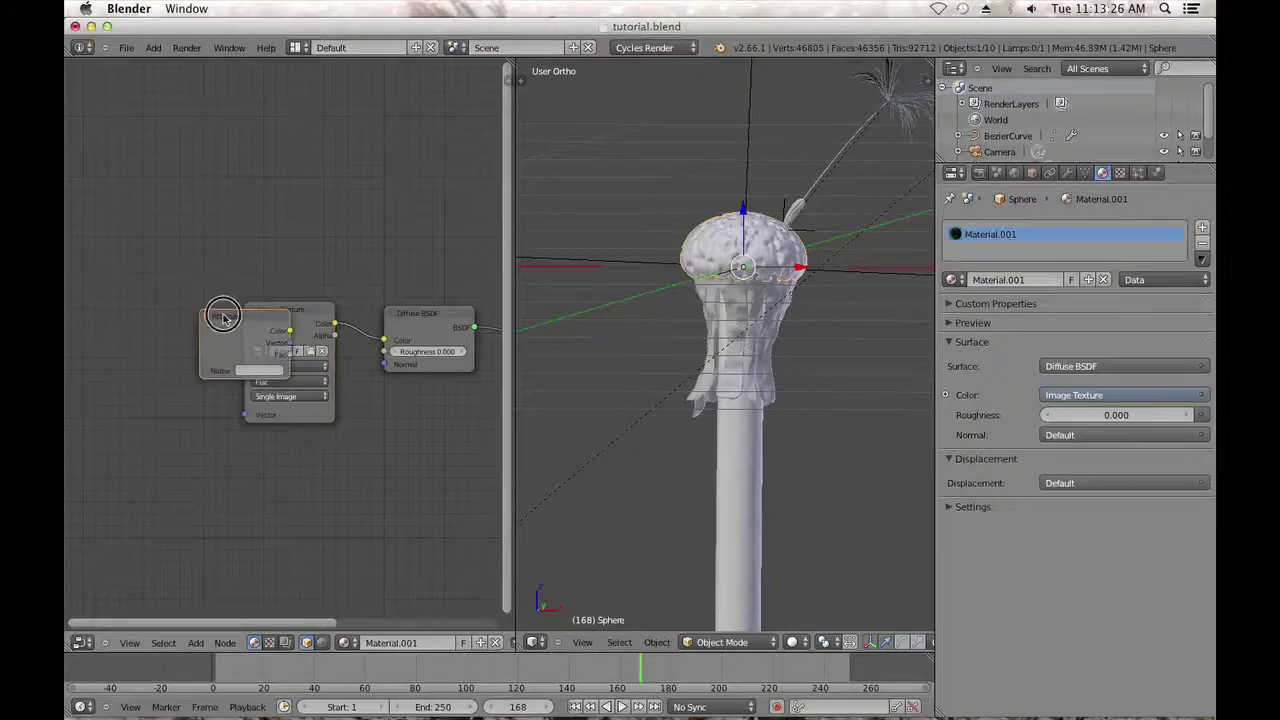
left_click(108, 345)
Link the Attribute's Vector output to the Image Texture's Vector input and name it UVMap, checking the name against the mesh's UV Maps.
left_click_drag(196, 345, 240, 415)
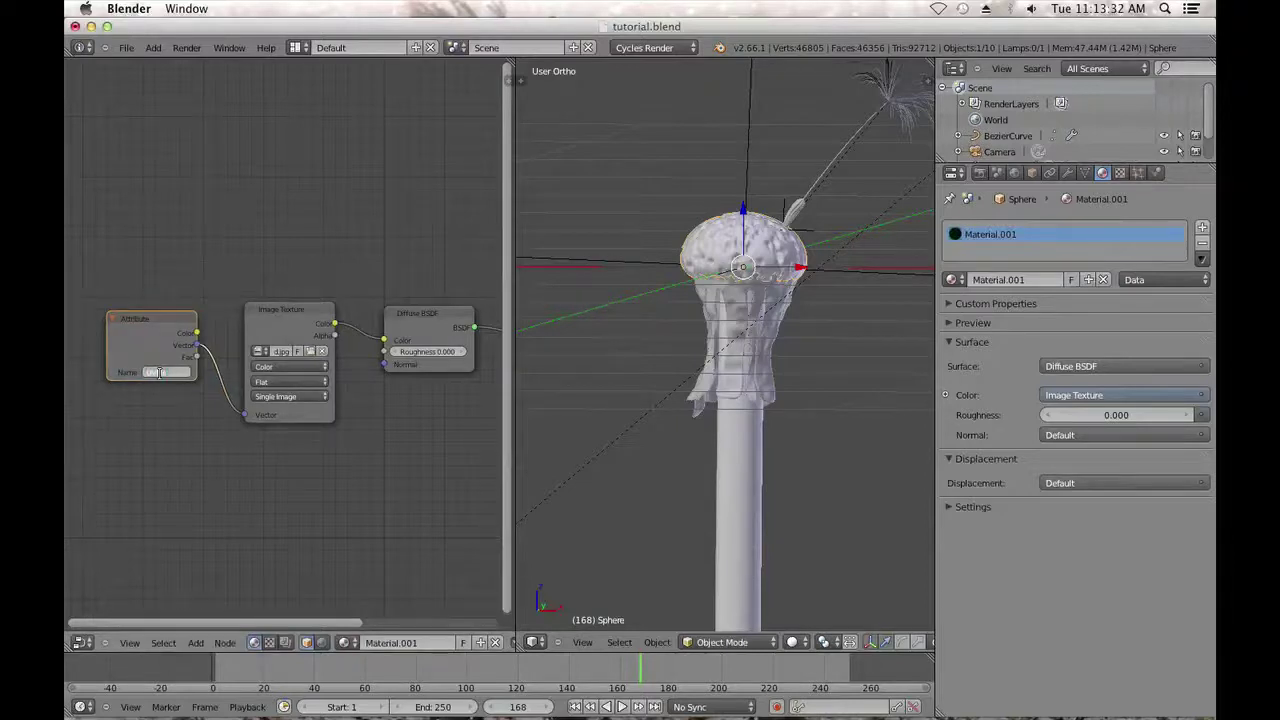
left_click(1086, 174)
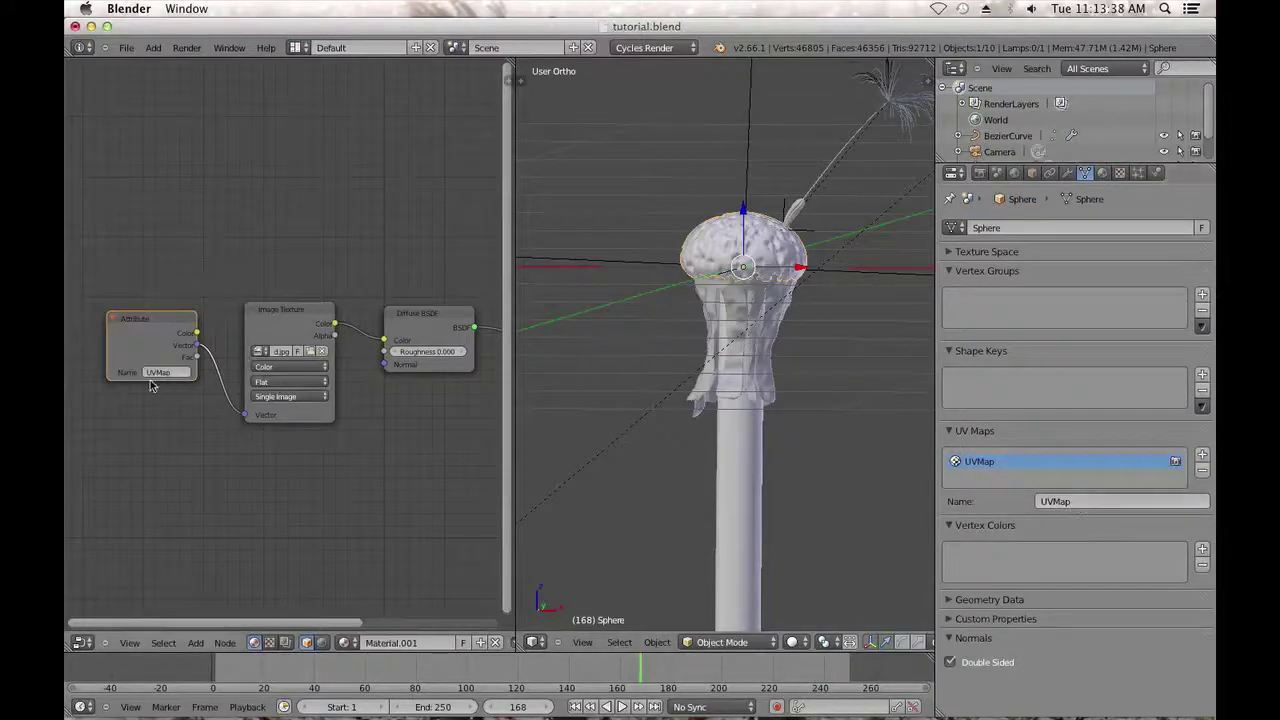
left_click(1104, 174)
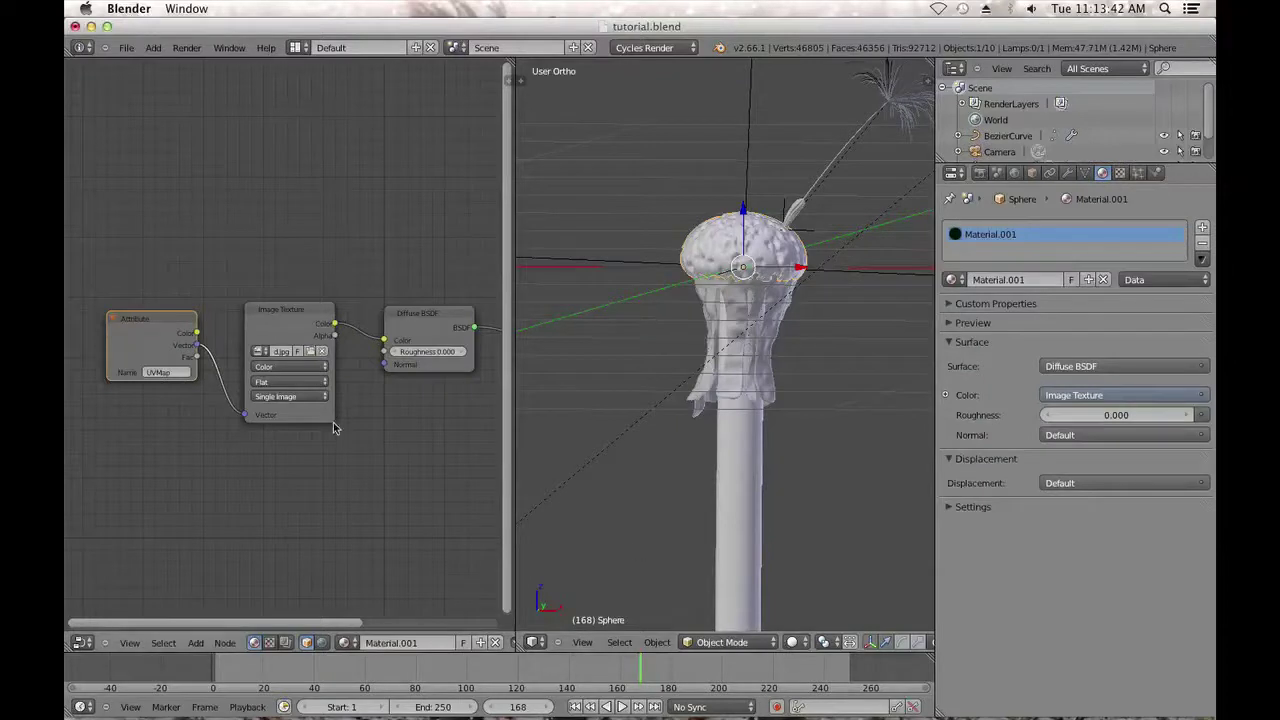
Enter Edit Mode on the head and turn the node editor into the UV/Image Editor to show its UV layout.
scroll(333, 421, "down", 1)
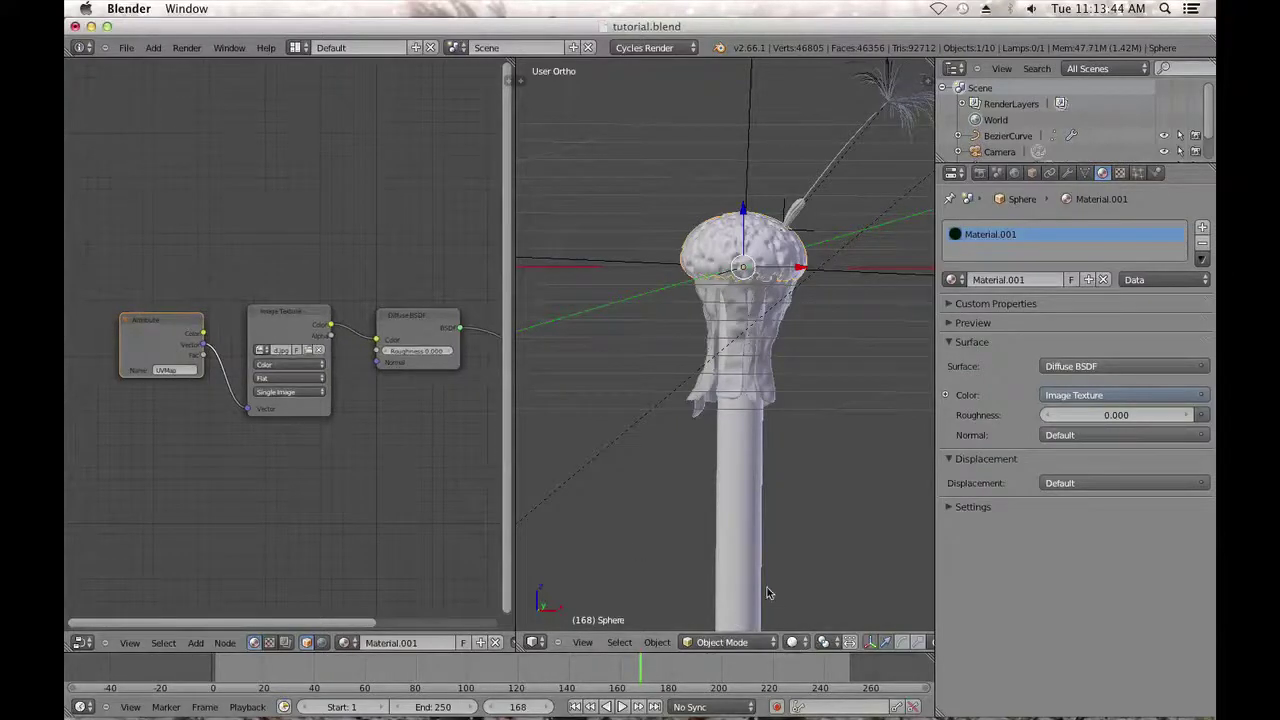
key("Tab")
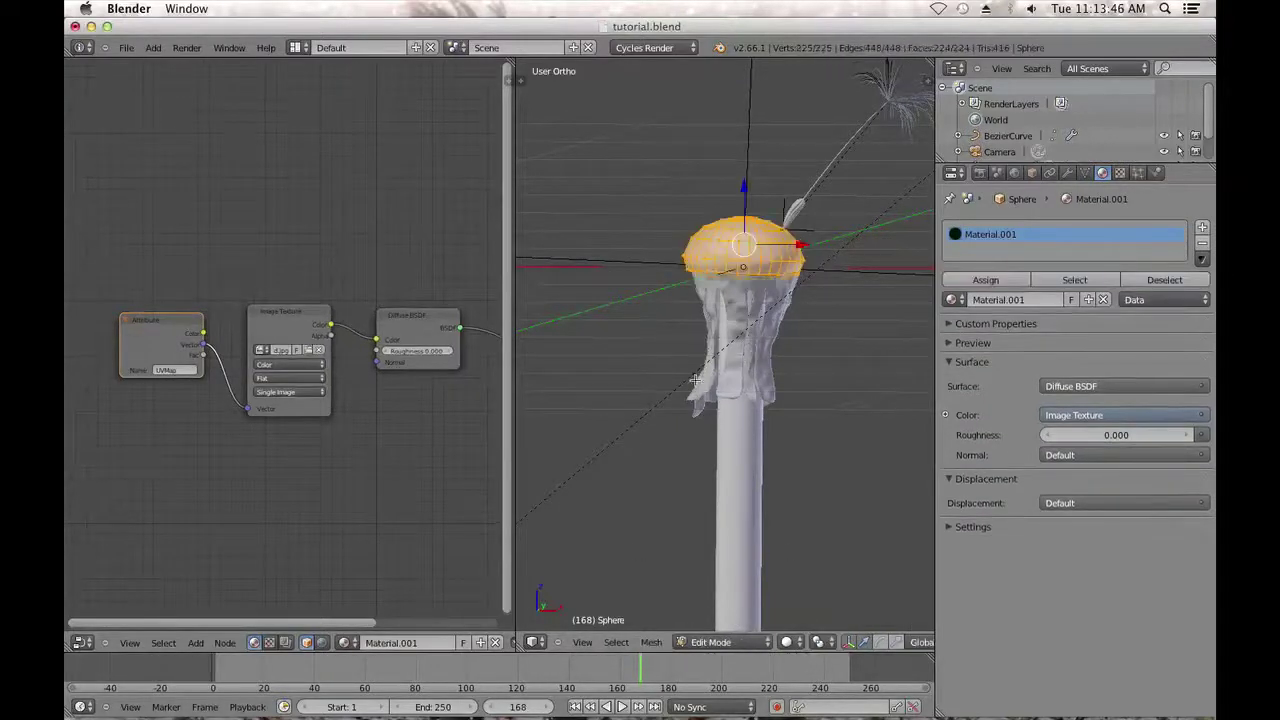
left_click(82, 642)
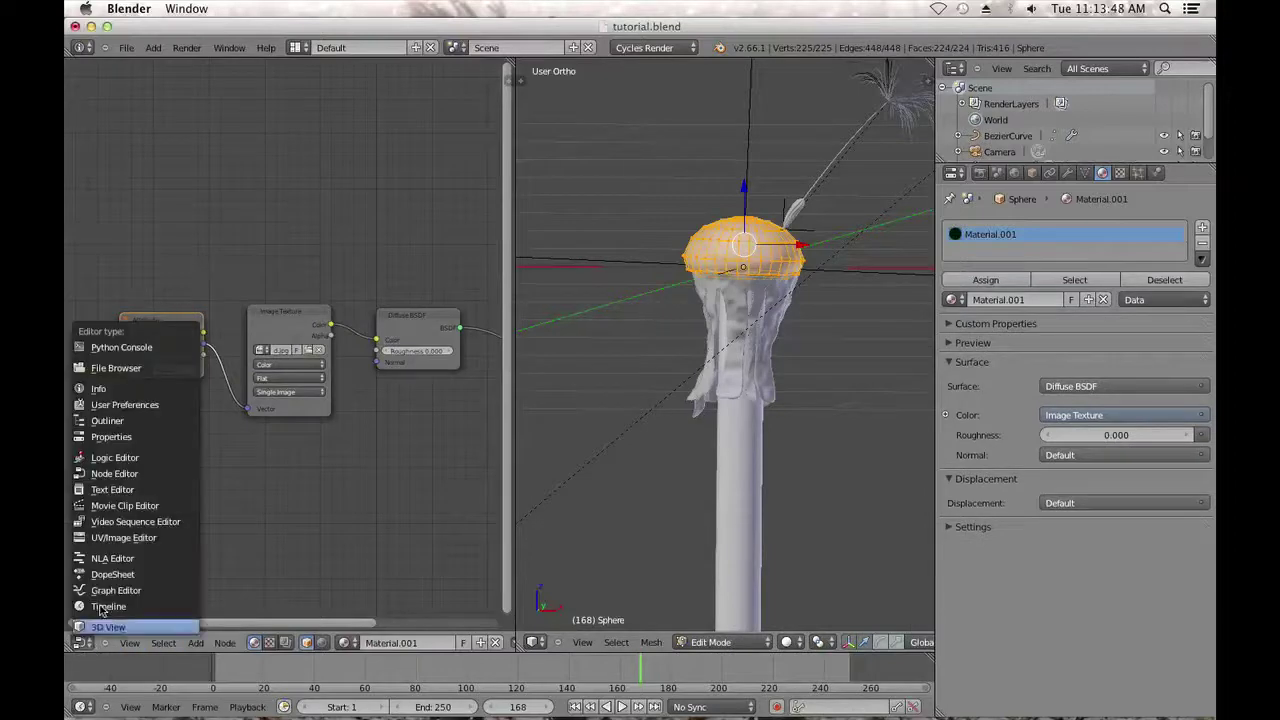
left_click(125, 535)
scroll(254, 497, "down", 2)
scroll(262, 491, "up", 2)
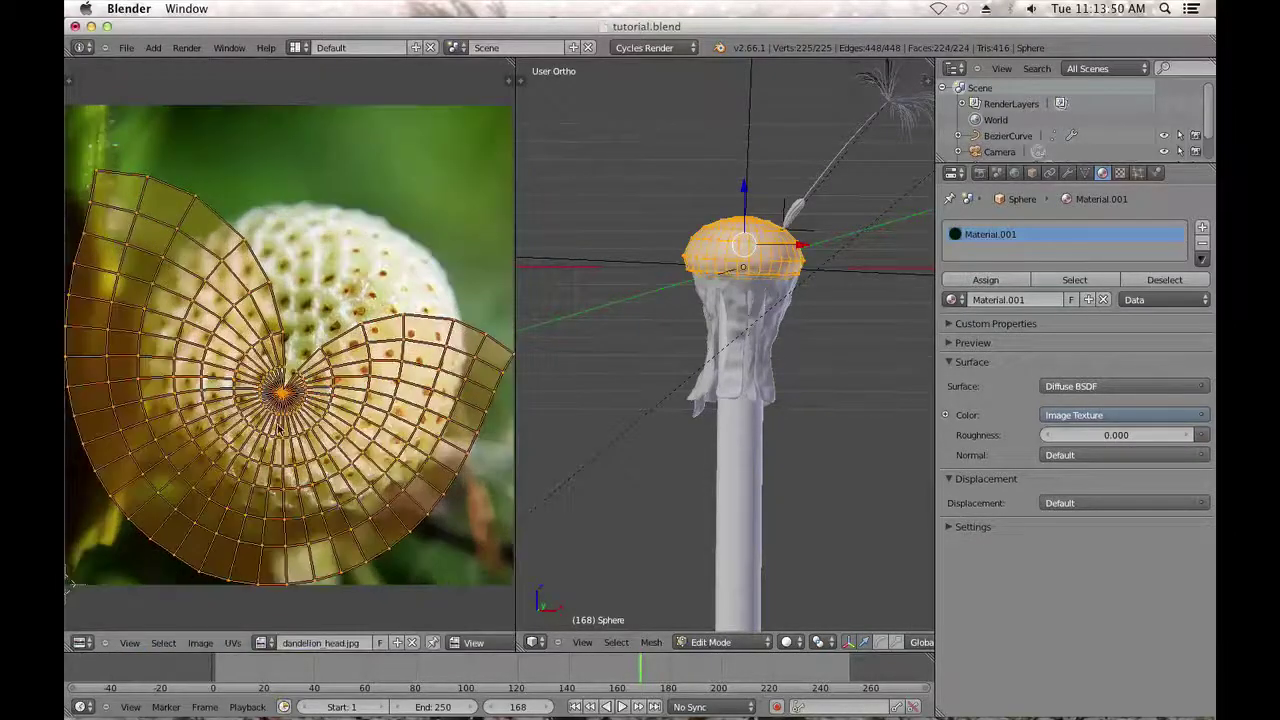
Scale the head's UV layout down and rotate it counter-clockwise so its gap faces the lower left.
key("s")
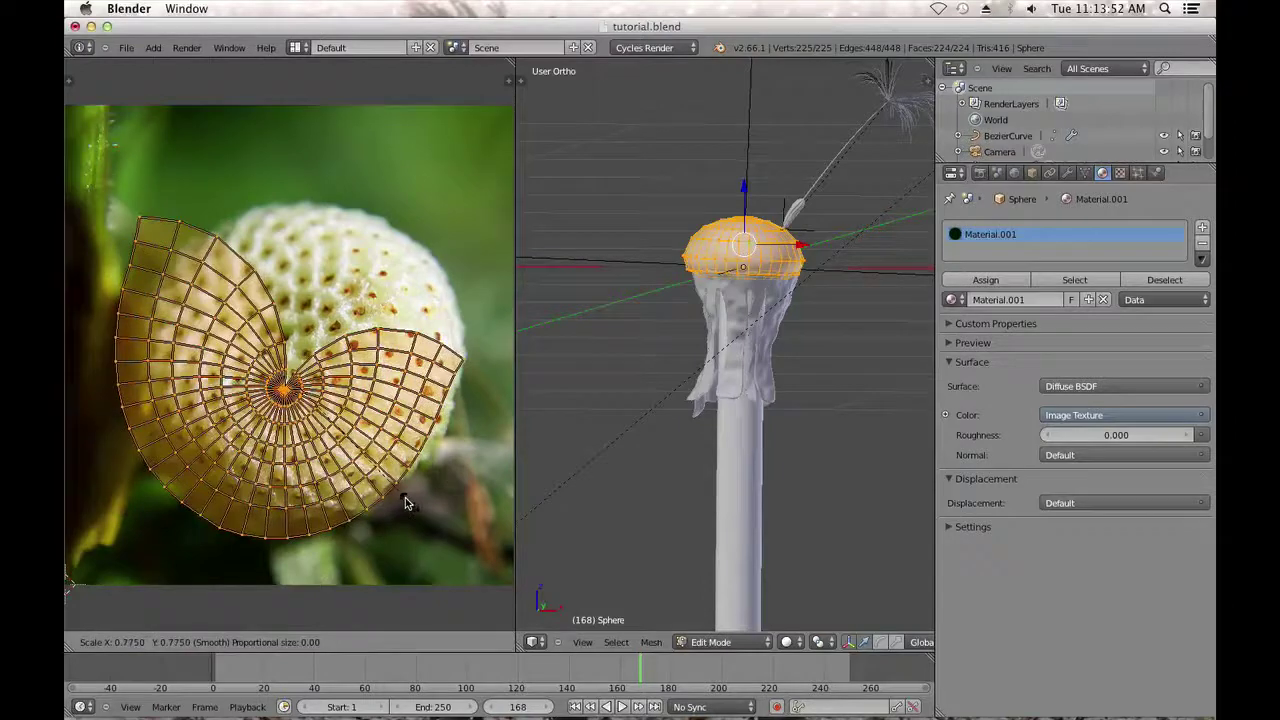
left_click(397, 488)
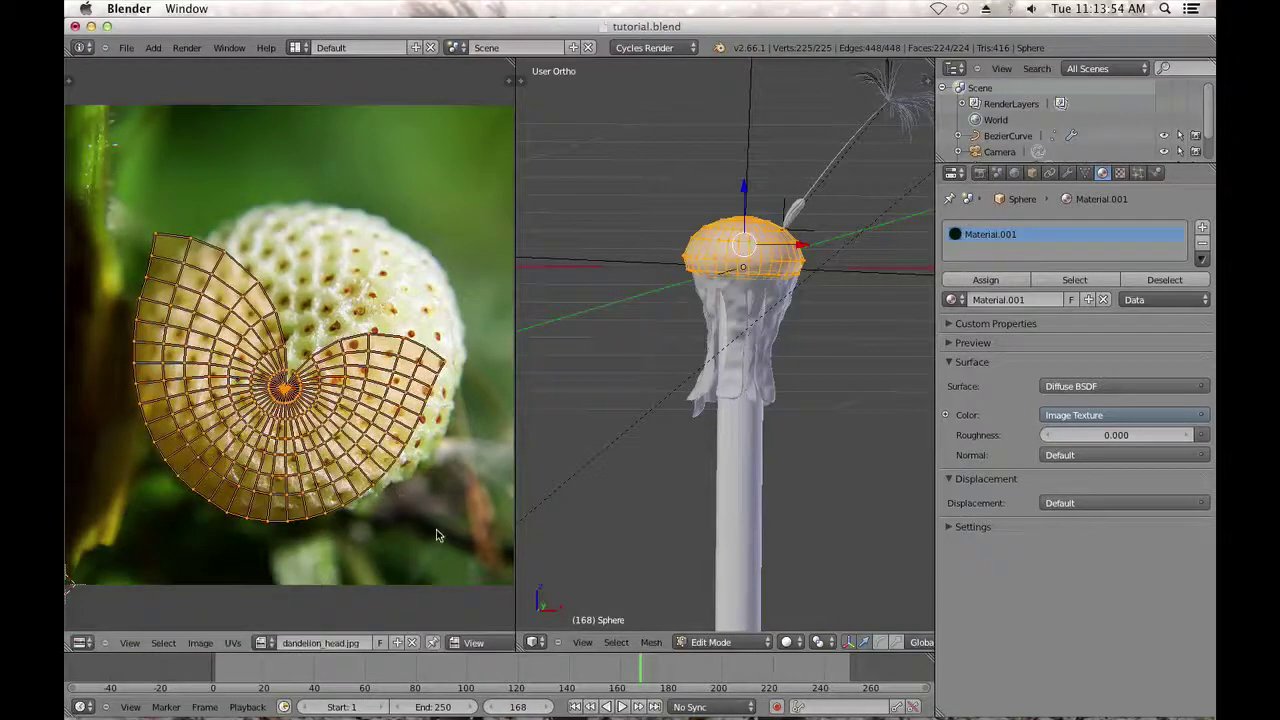
key("r")
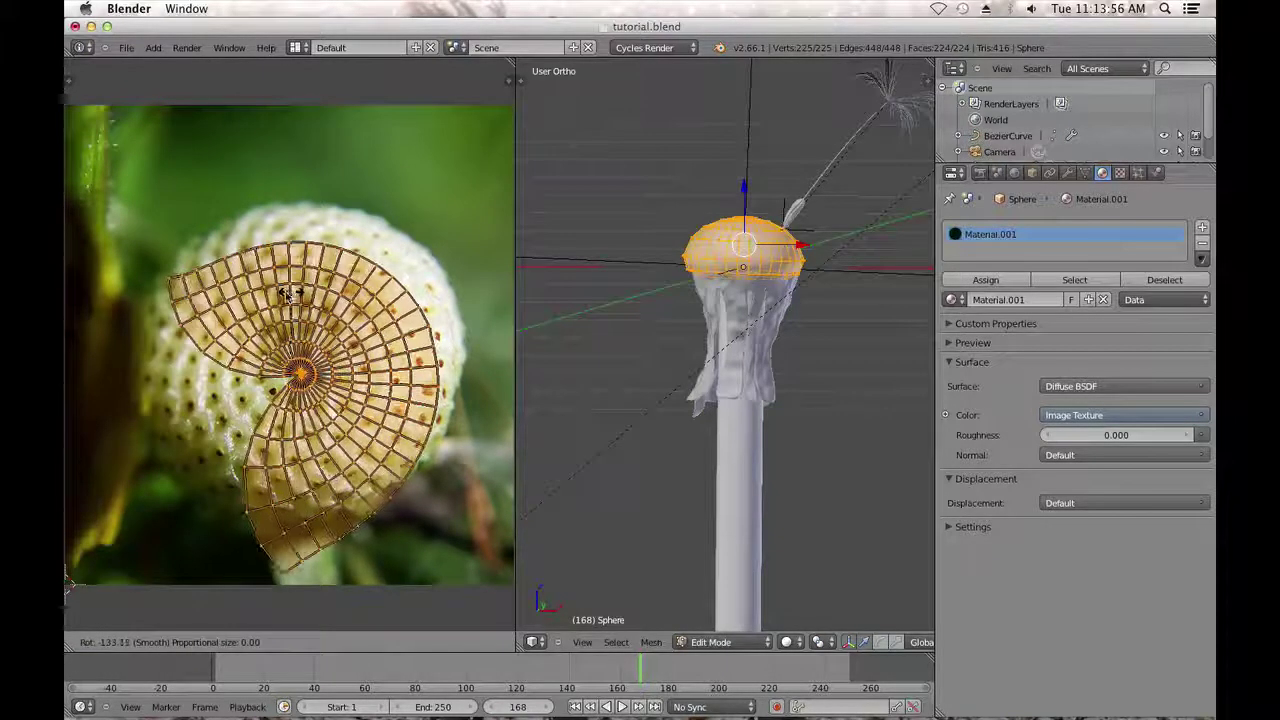
left_click(270, 293)
Shrink the UV layout further, move it up onto the photographed dandelion head by about 13 and 57 units, and deselect it.
key("s")
left_click(382, 422)
key("g")
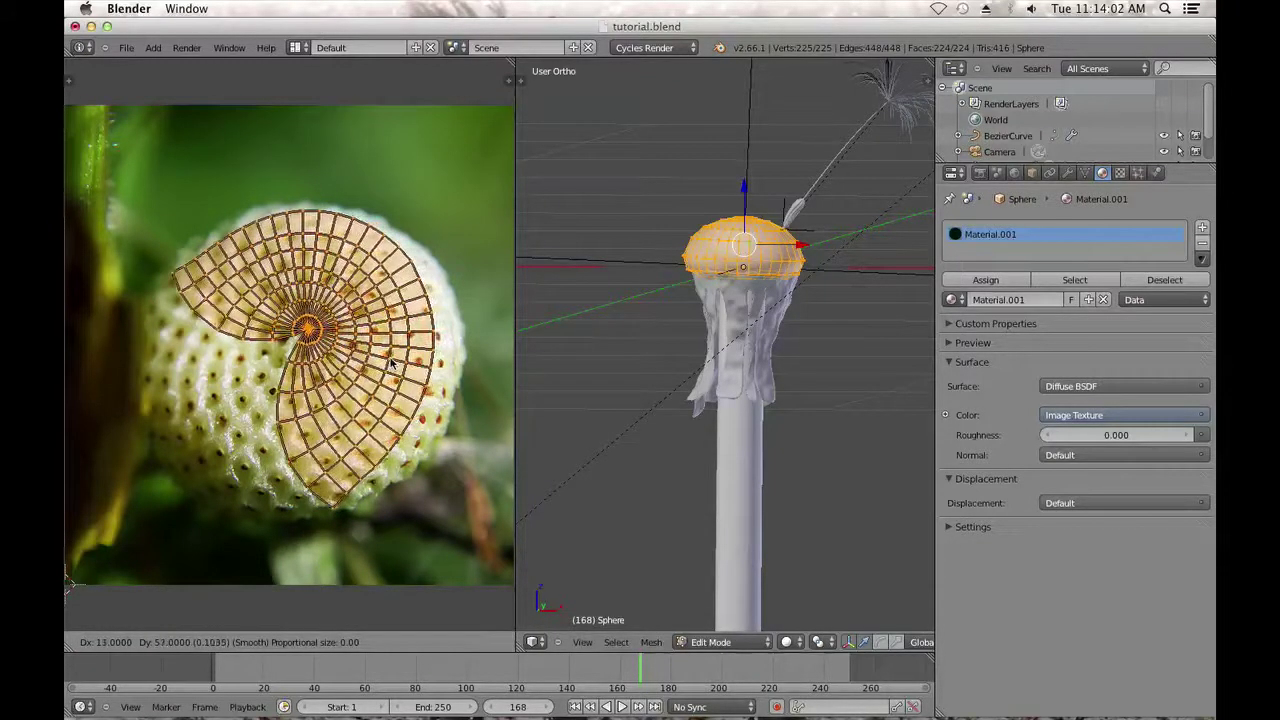
left_click(390, 364)
key("a")
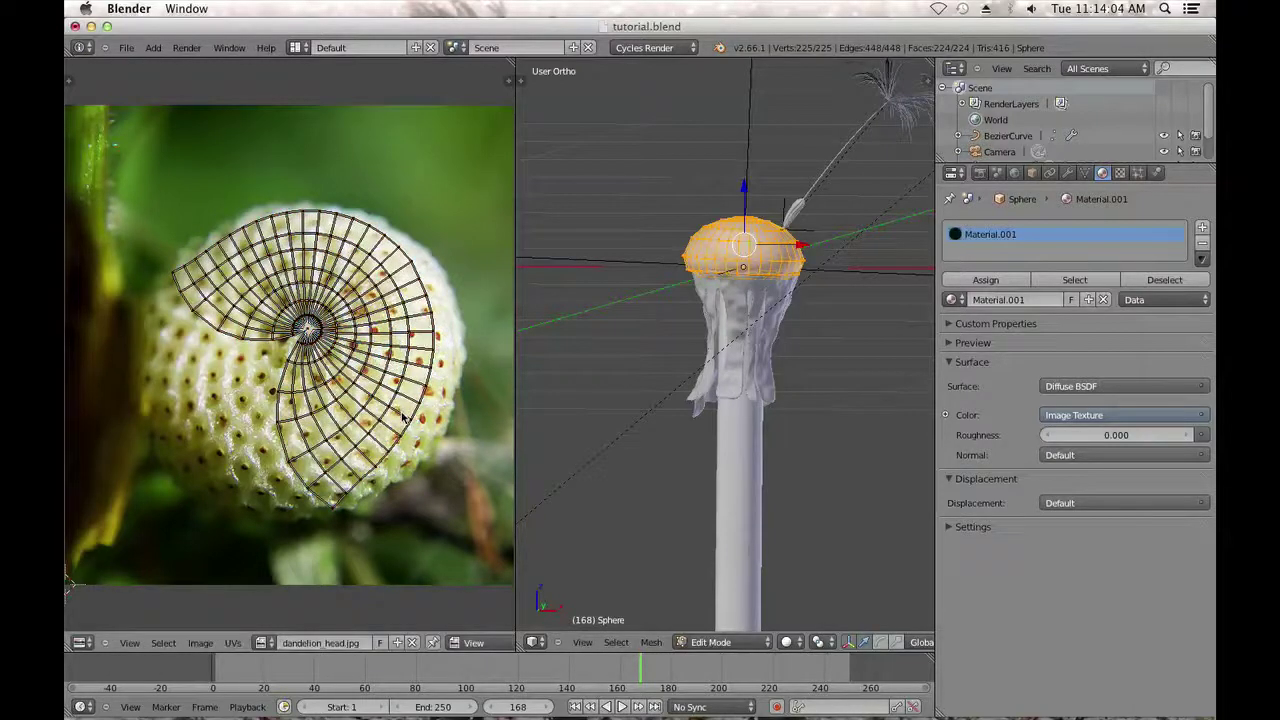
Set the 3D view to Rendered shading and inspect the textured head up close.
left_click(790, 642)
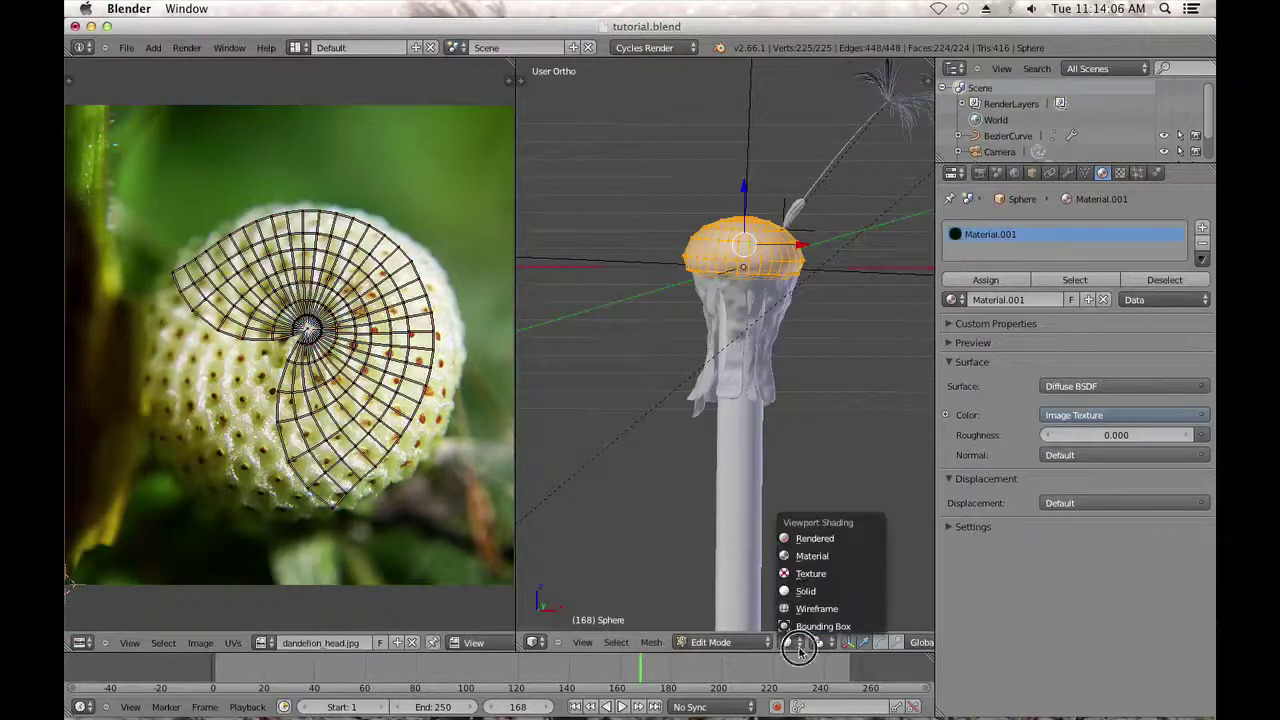
left_click(790, 539)
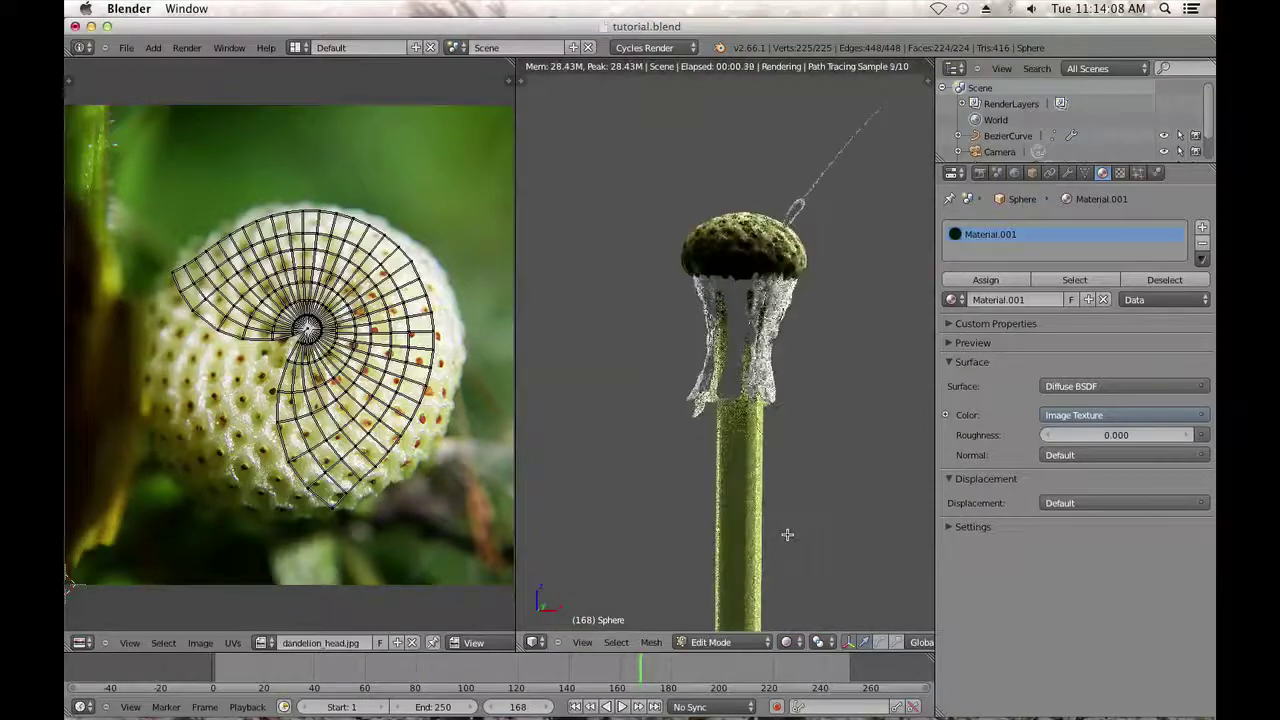
key("KP_0")
key("KP_0")
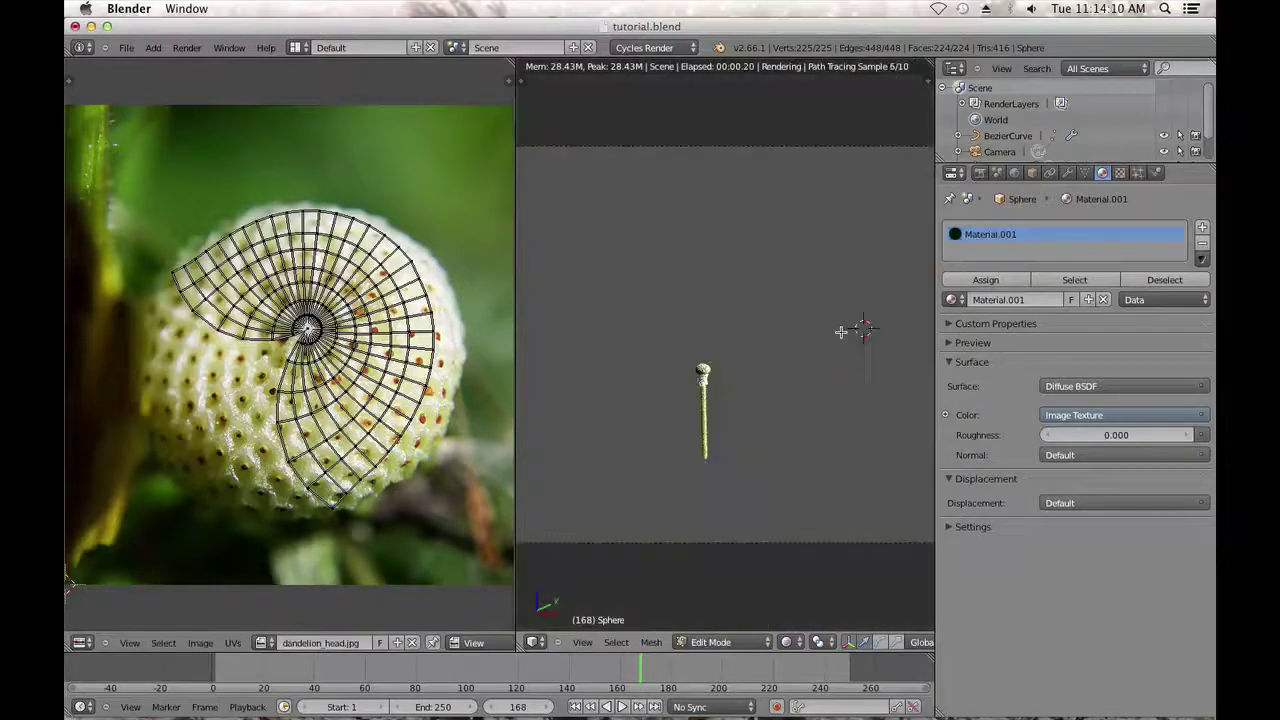
scroll(834, 335, "up", 1)
scroll(834, 335, "up", 1)
middle_click_drag(834, 335, 792, 418, "shift")
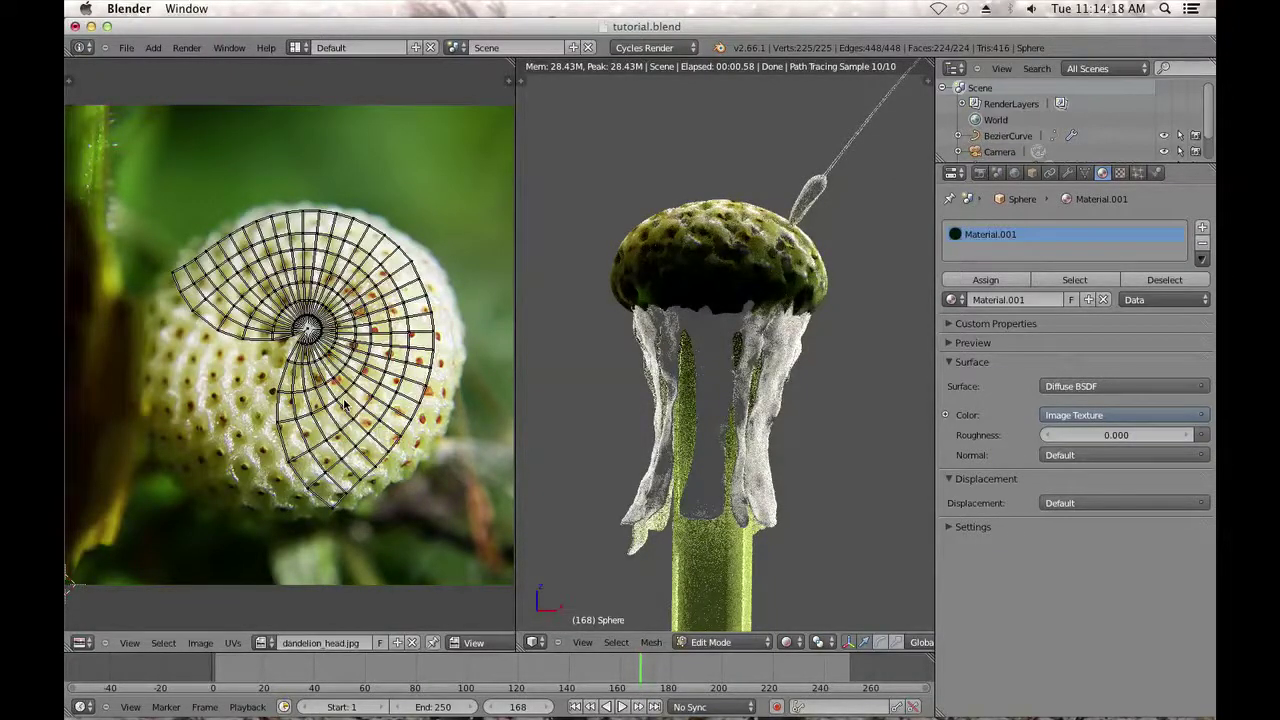
Leave and re-enter Edit Mode on the head to refresh its rendered texture.
key("Tab")
key("Tab")
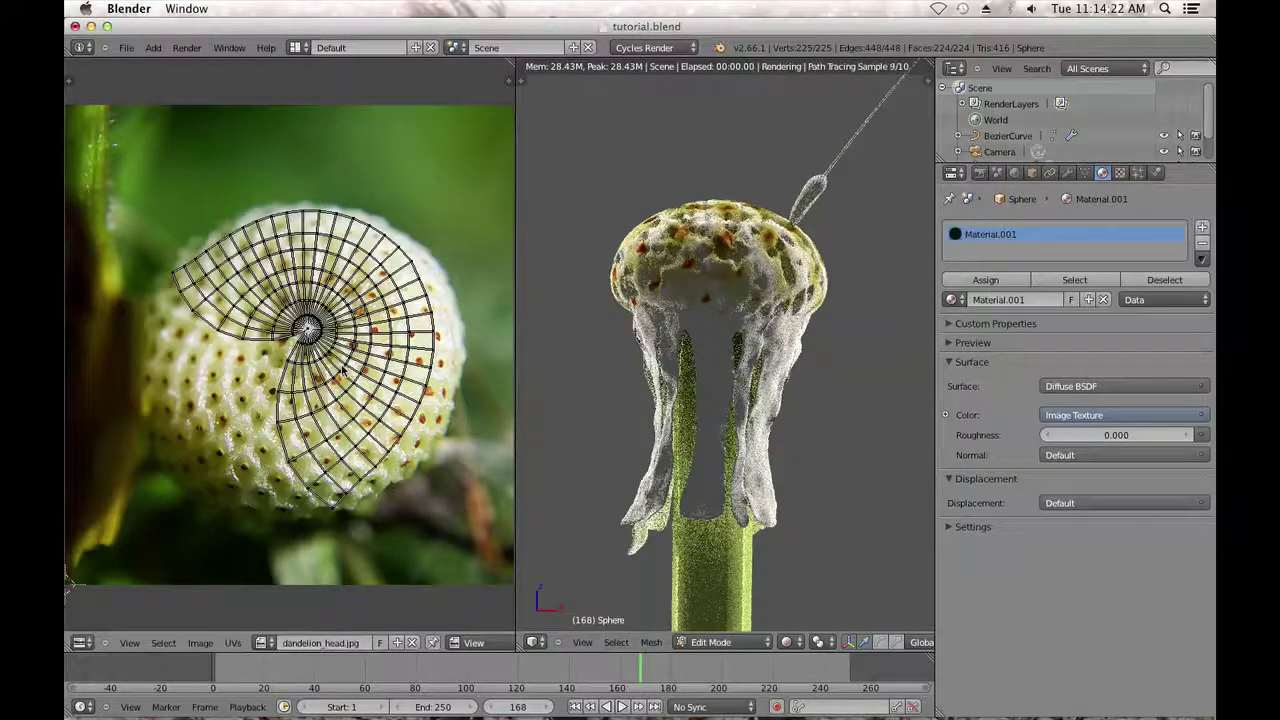
Select the head's whole UV layout and rotate it about 86 degrees so its gap faces the photo's upper left.
key("a")
key("e")
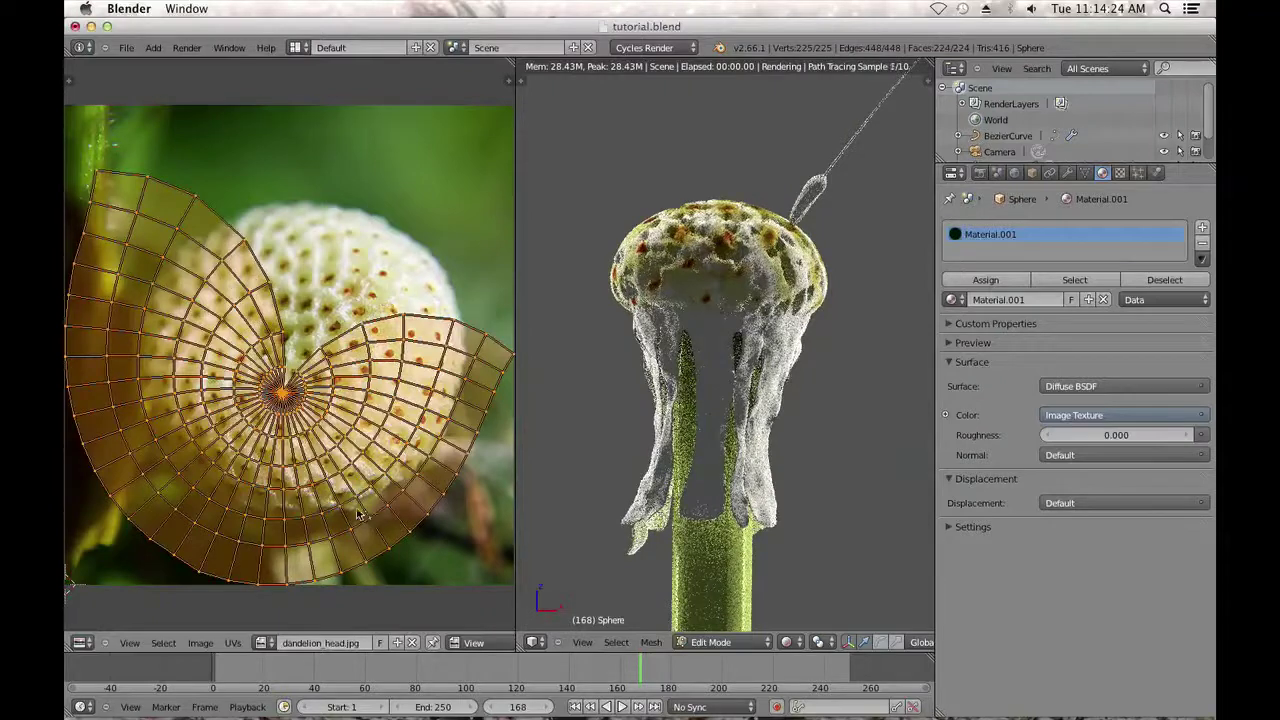
key("ctrl+z")
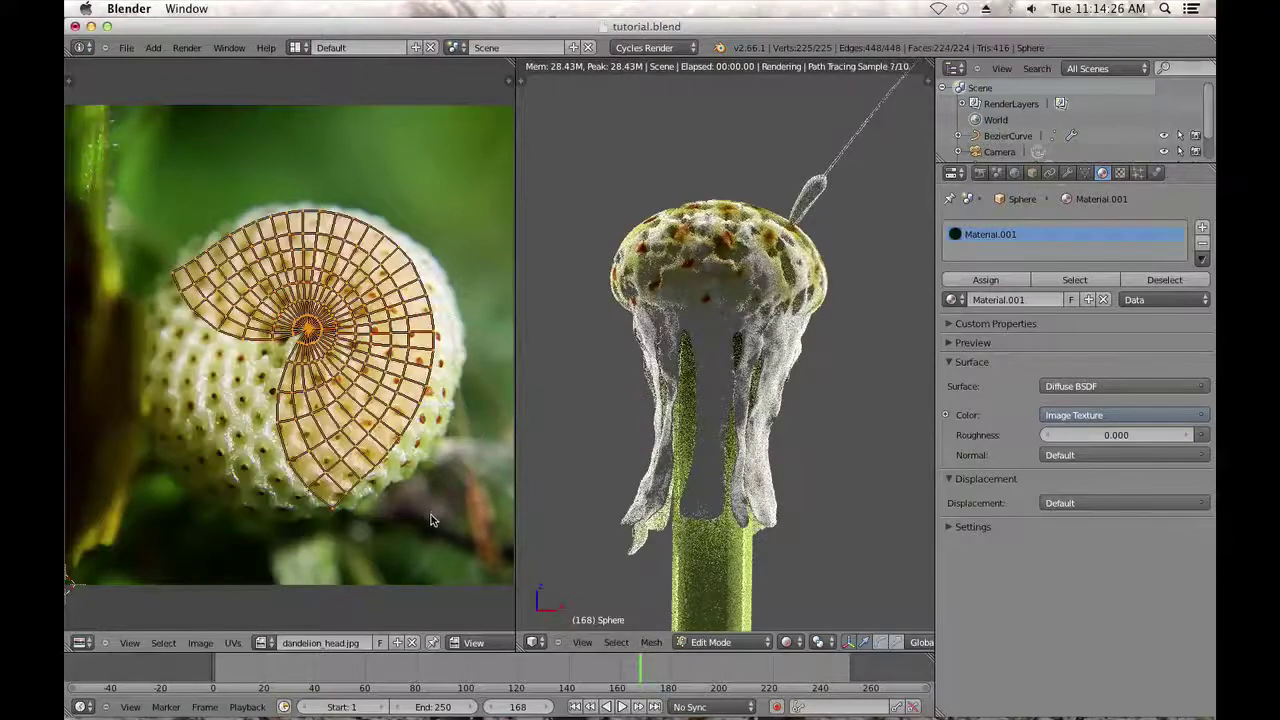
key("r")
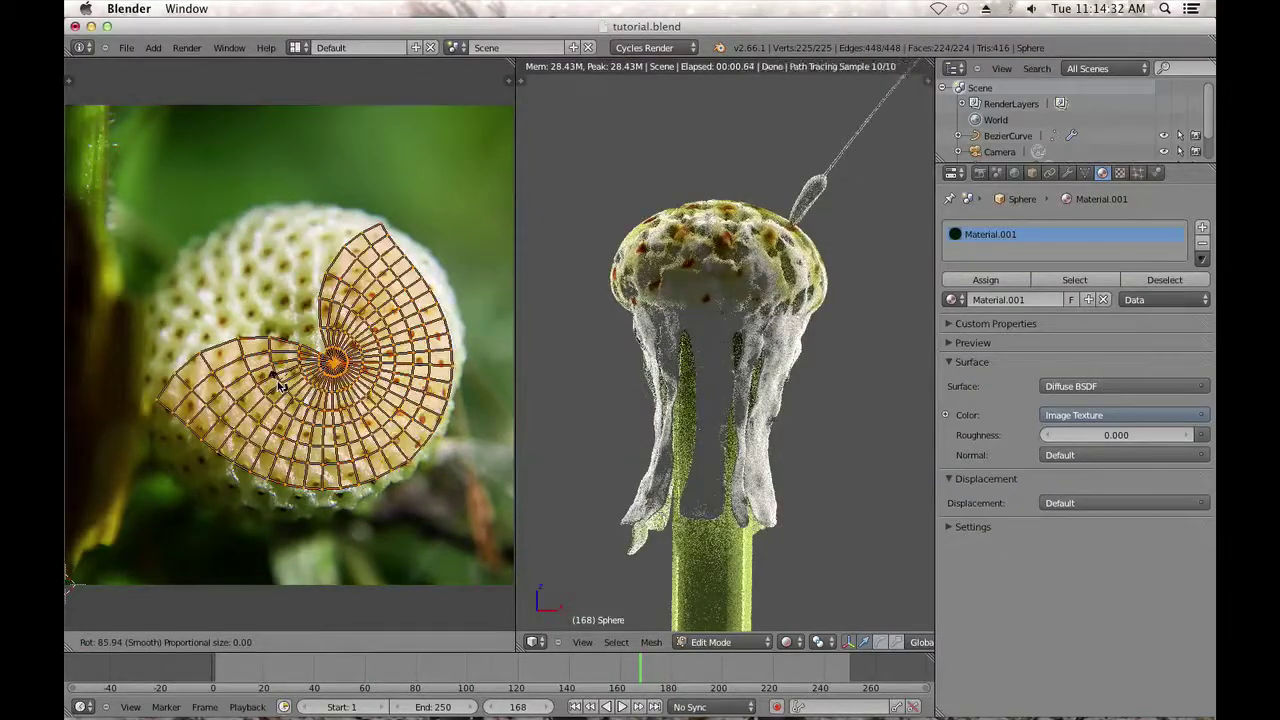
left_click(281, 386)
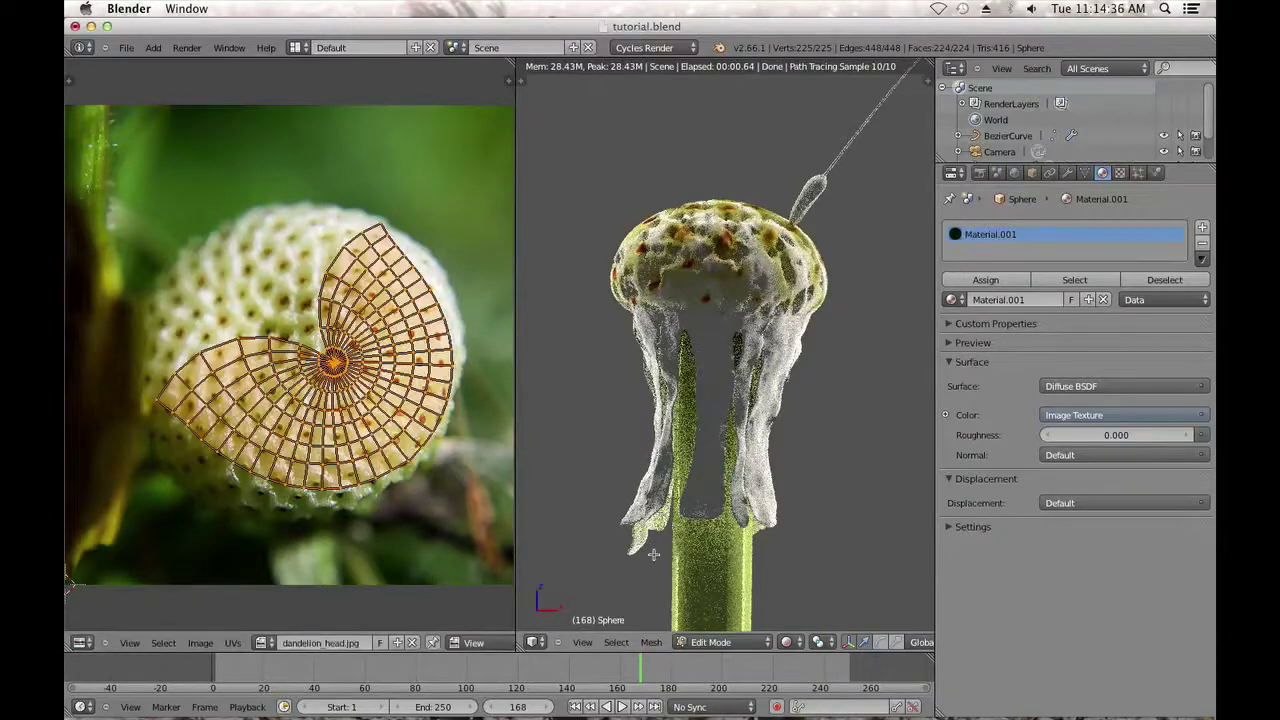
Return the head to Object Mode and change the UV/Image Editor area back to the Node Editor.
left_click(745, 641)
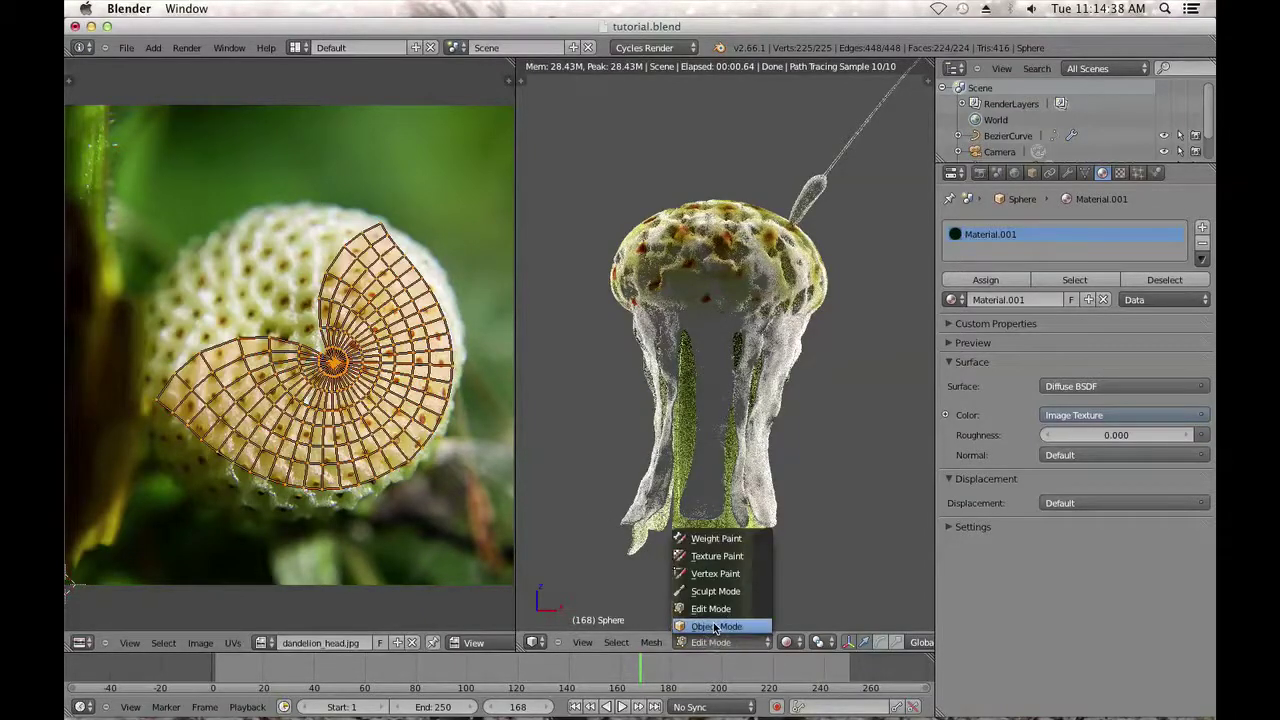
left_click(715, 626)
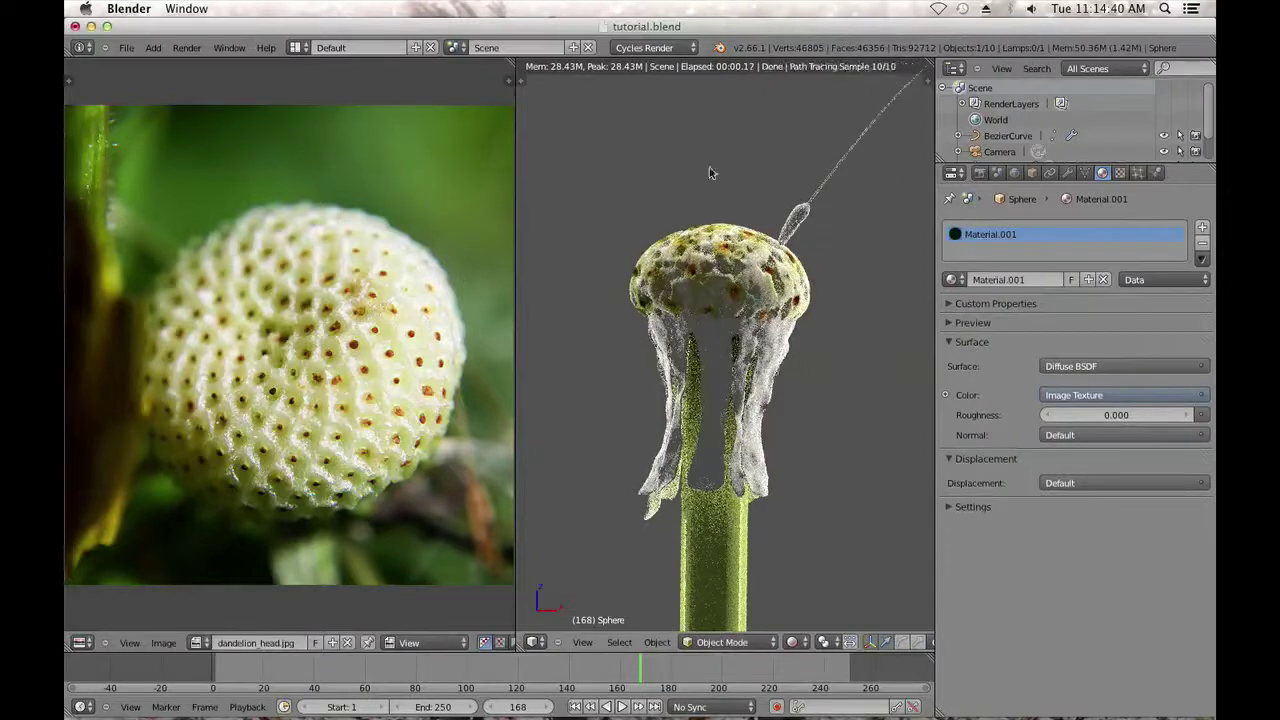
left_click(82, 642)
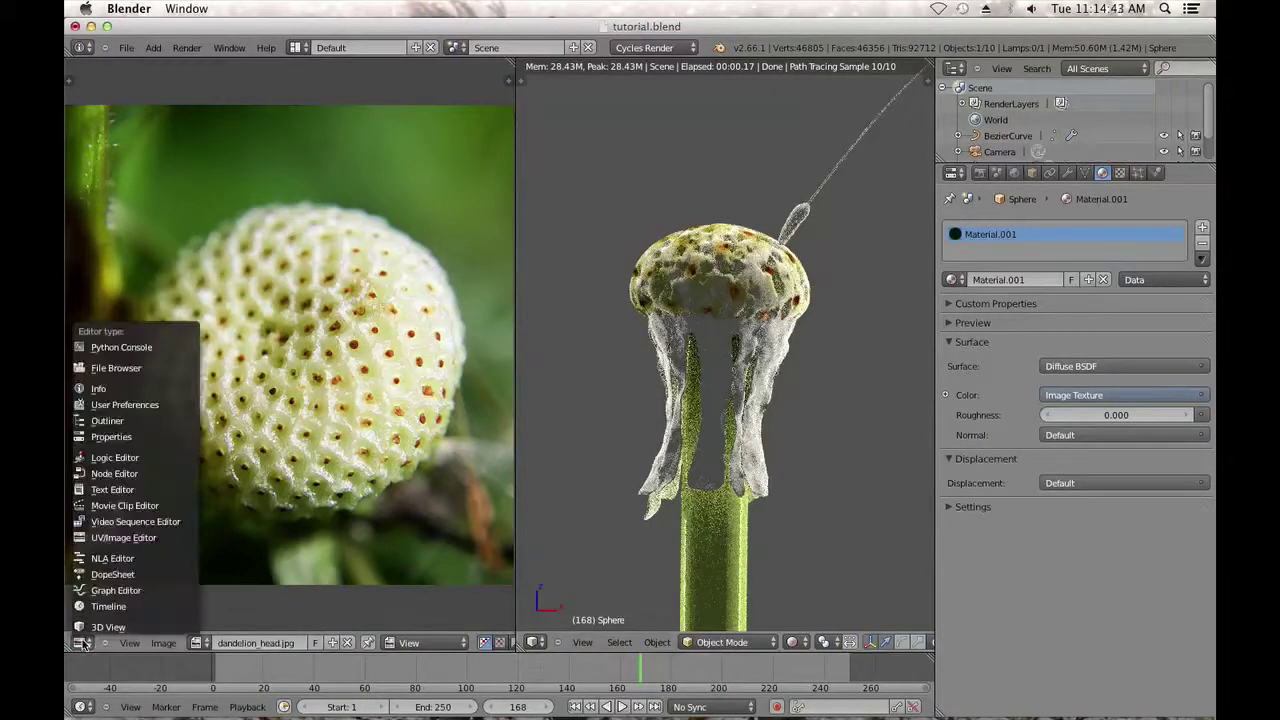
left_click(117, 474)
Add a Glossy BSDF node directly below the Diffuse BSDF in the head material.
scroll(250, 438, "down", 3)
middle_click_drag(317, 453, 286, 382)
scroll(254, 419, "up", 3)
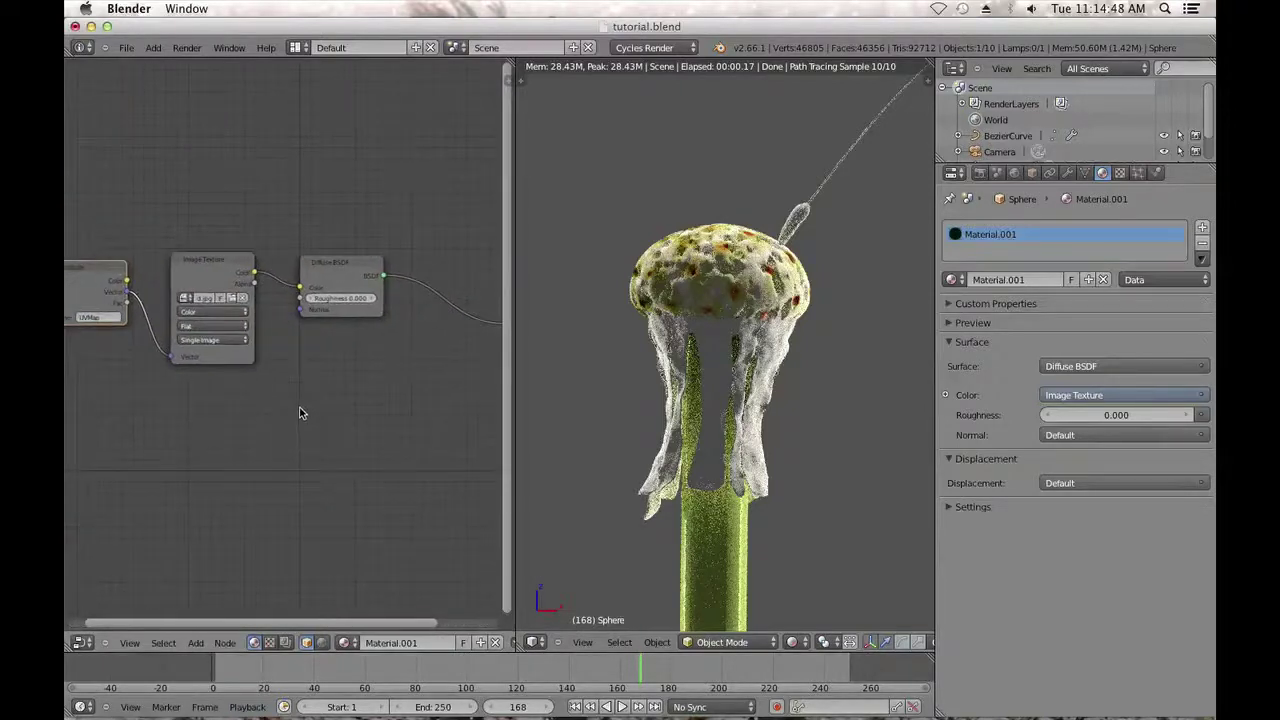
key("shift+a")
mouse_move(285, 436)
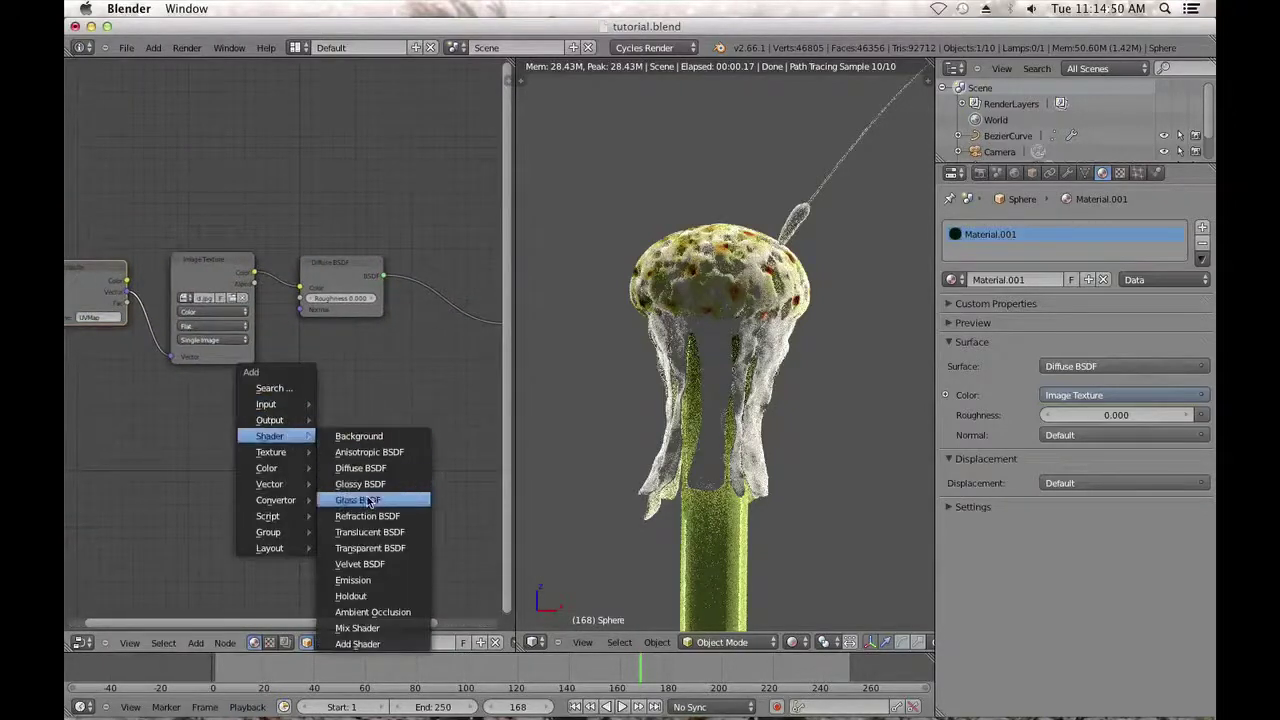
left_click(360, 484)
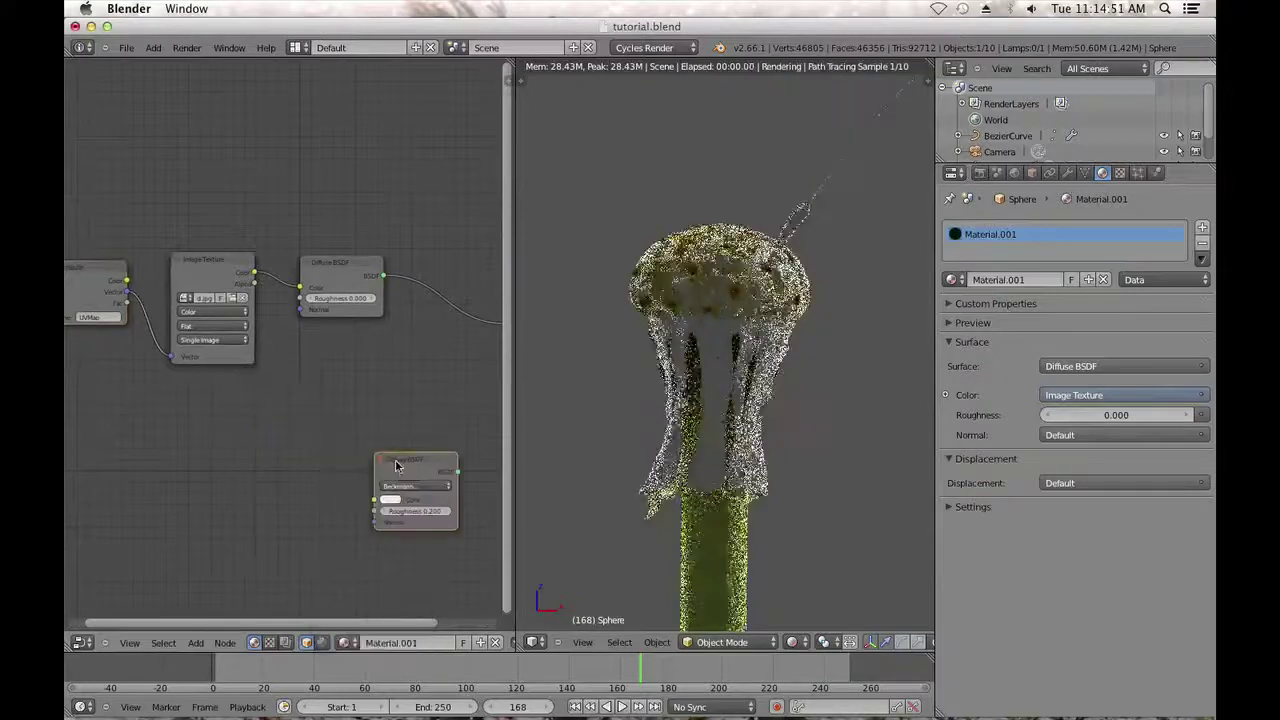
left_click(321, 350)
Insert a Mix Shader between the Diffuse BSDF and the Material Output and link the Glossy BSDF to its second shader input.
key("shift+a")
mouse_move(395, 378)
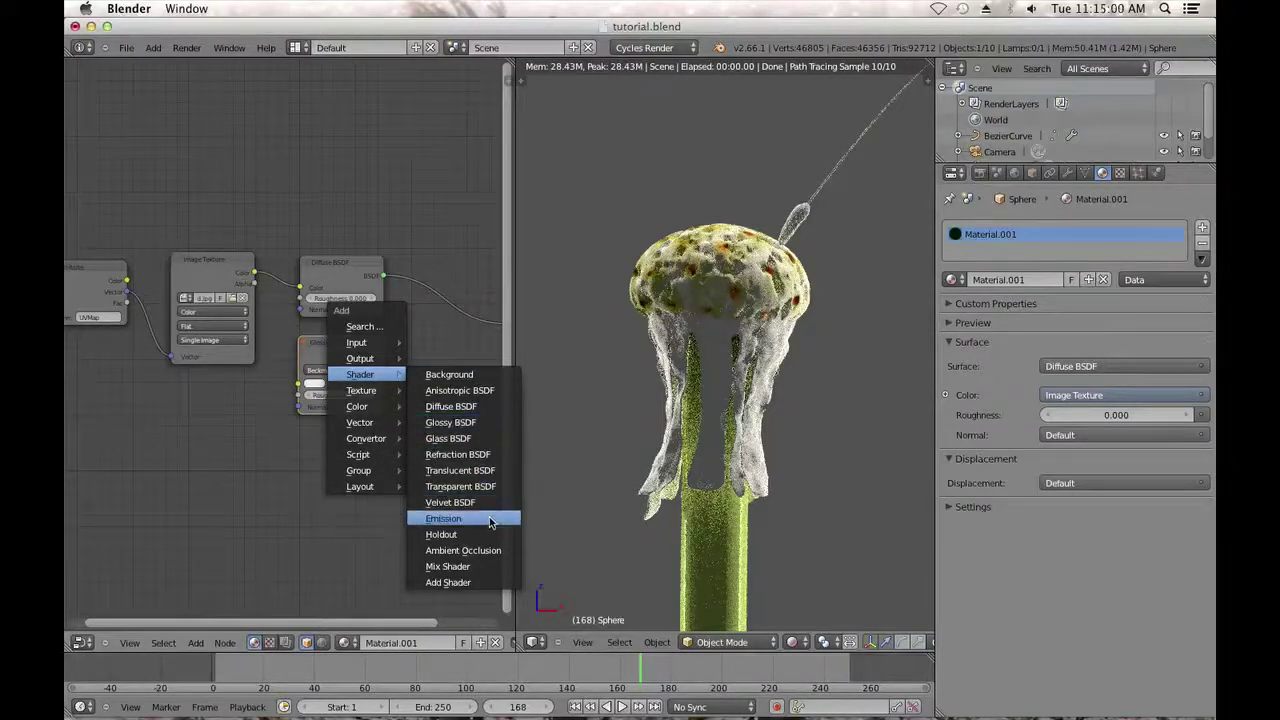
left_click(467, 582)
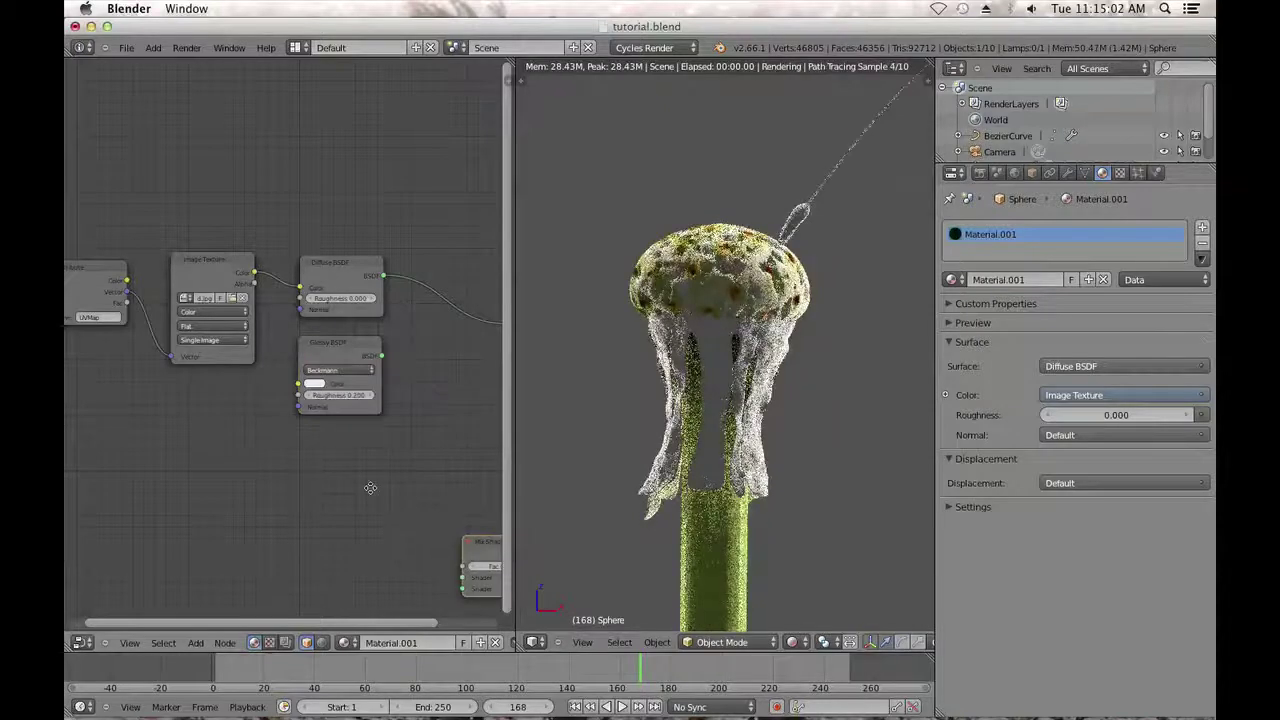
left_click(385, 285)
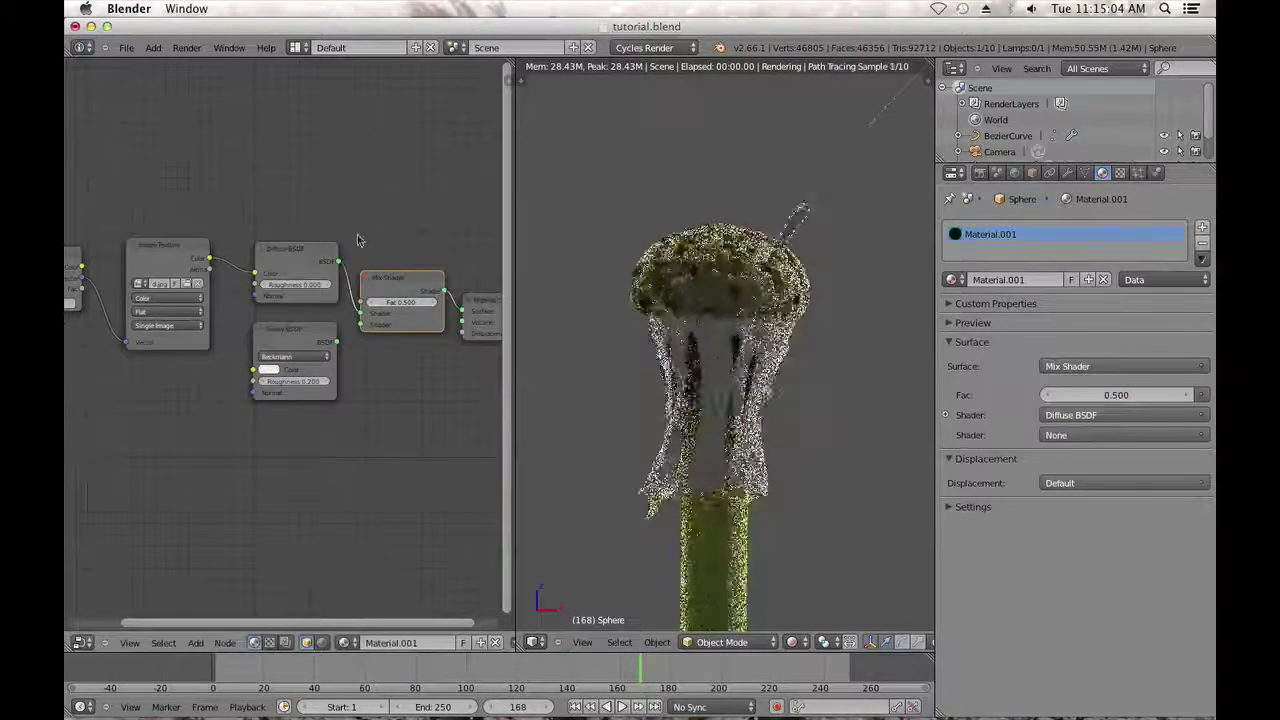
left_click_drag(338, 343, 361, 324)
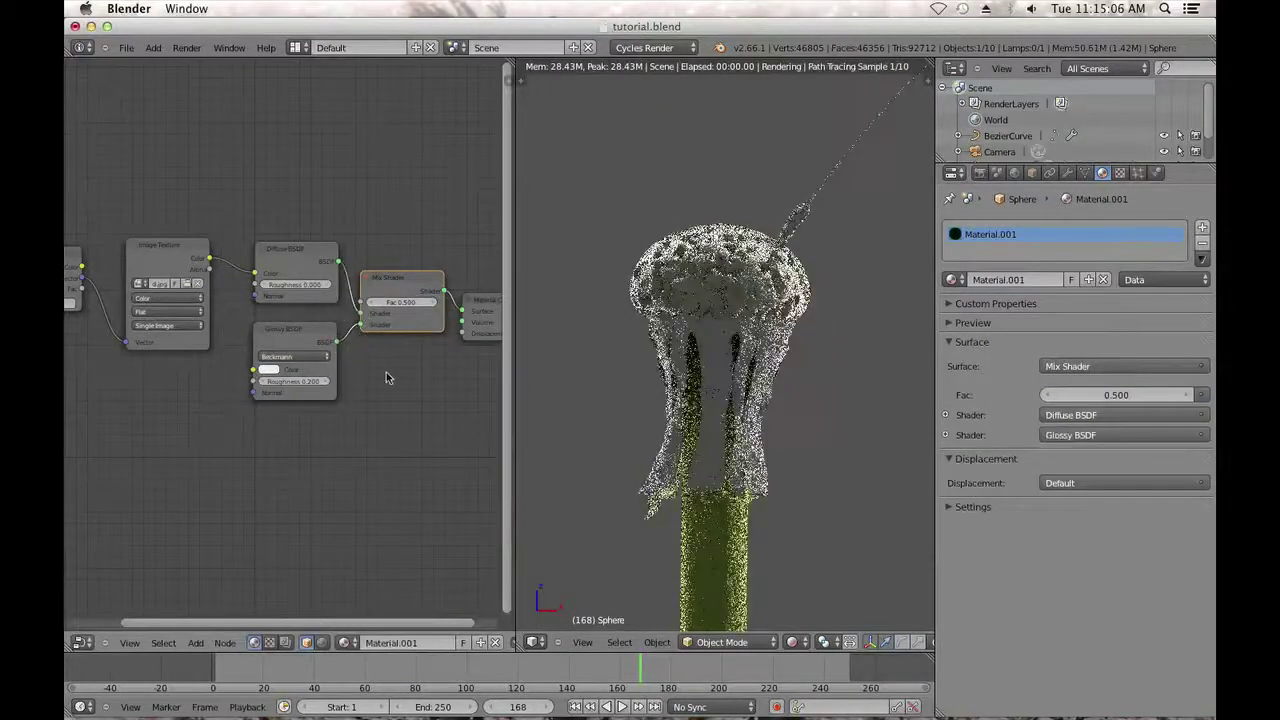
Move the Material Output node farther from the Mix Shader and set the Glossy BSDF's roughness to 0.1.
middle_click_drag(386, 371, 283, 417)
left_click_drag(392, 340, 426, 338)
left_click(177, 417)
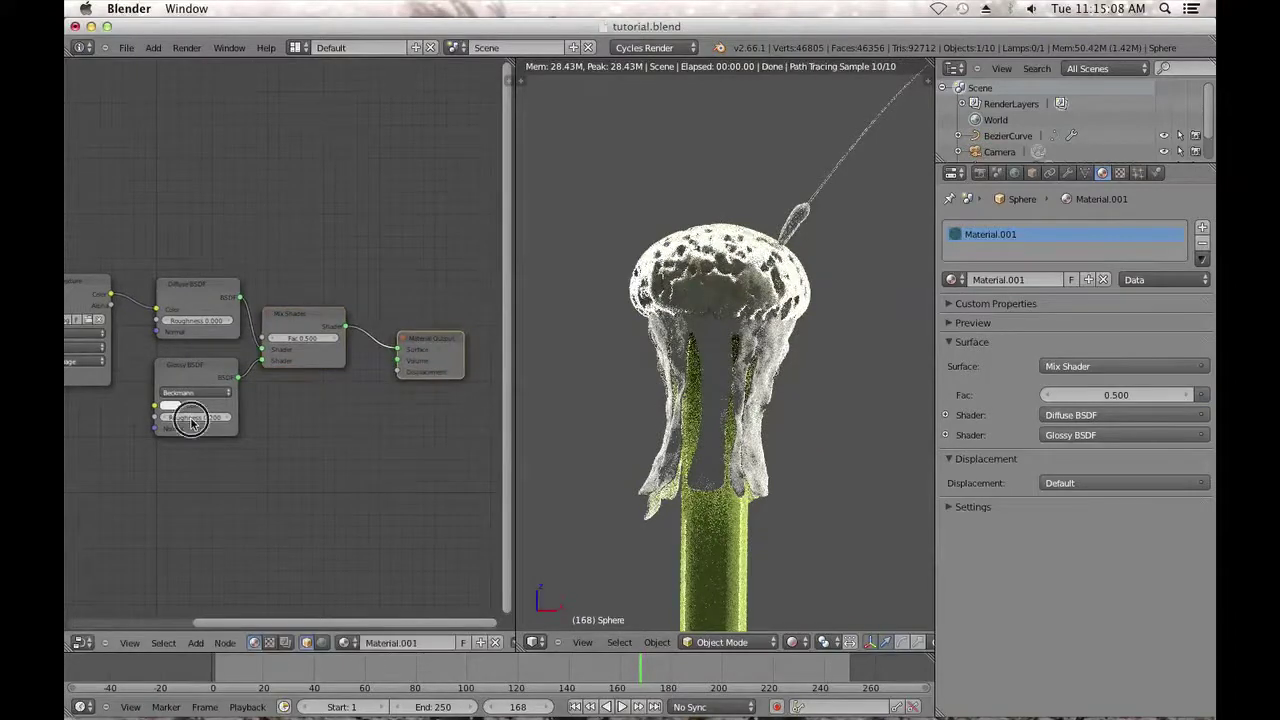
type("0.1")
key("Return")
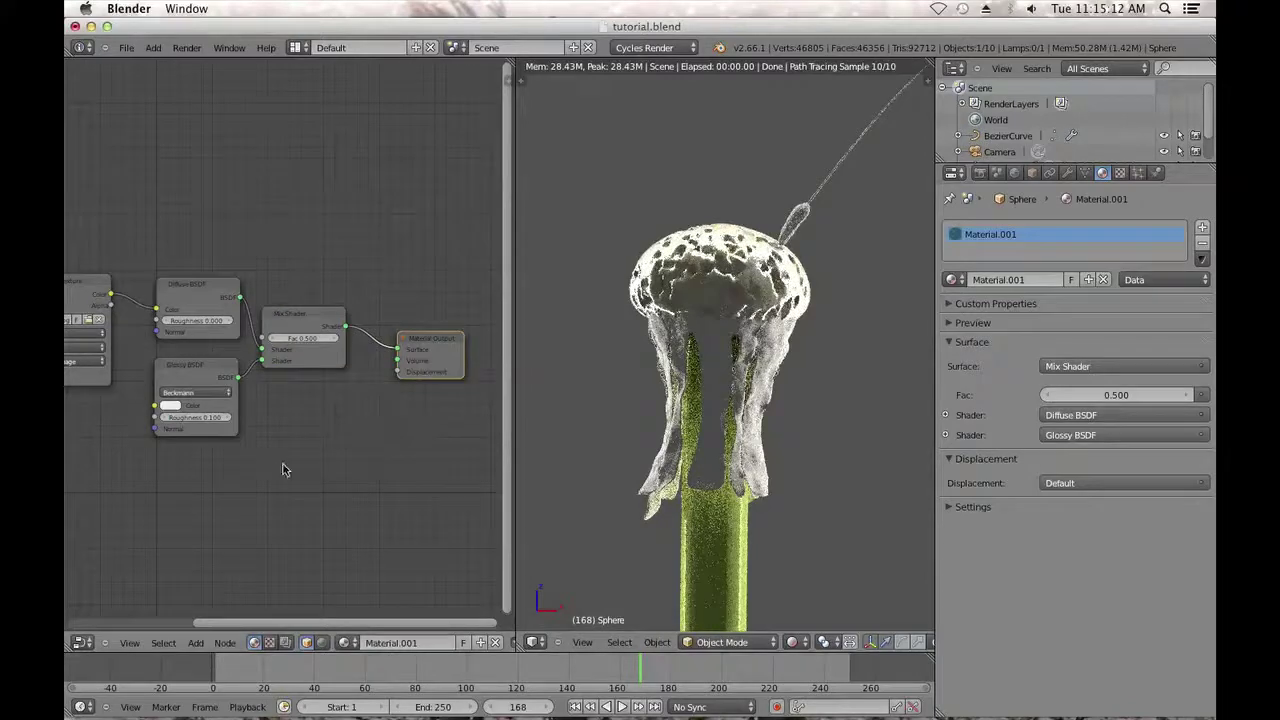
Set the Mix Shader's Fac to 0.02.
scroll(277, 471, "up", 2)
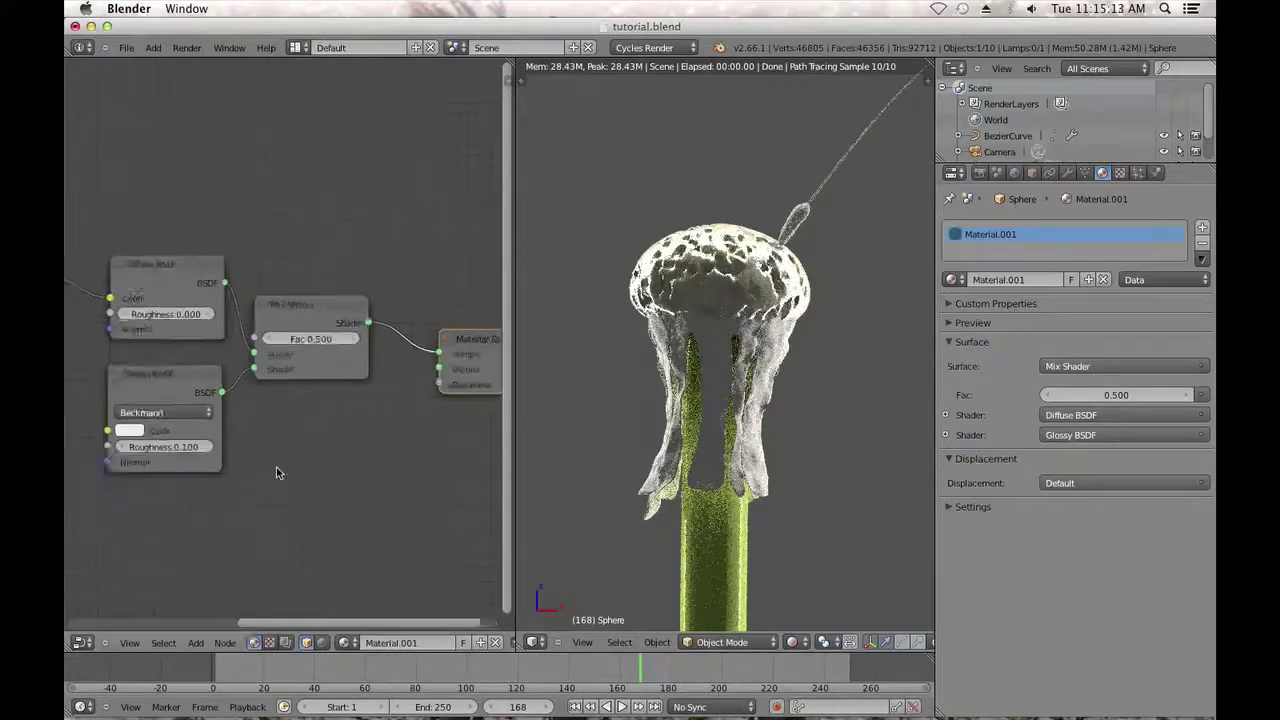
left_click(270, 338)
left_click(270, 338)
left_click(270, 338)
left_click(270, 338)
left_click(270, 338)
left_click(329, 337)
type(".0")
type(".02")
key("Return")
Make room before the Material Output and insert an Add Shader between it and the Mix Shader.
scroll(241, 422, "down", 1)
middle_click_drag(241, 422, 147, 379)
scroll(252, 372, "down", 3)
middle_click_drag(271, 369, 371, 367)
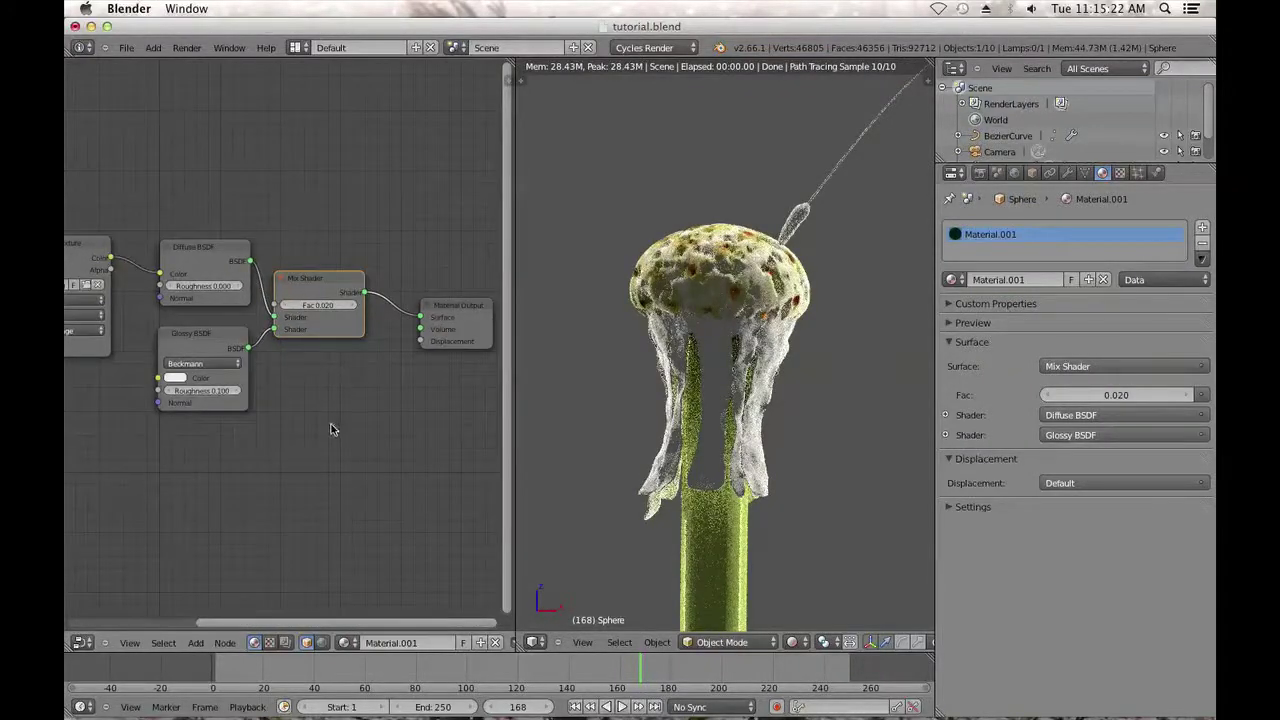
scroll(366, 418, "right", 2)
left_click_drag(410, 321, 471, 332)
scroll(223, 414, "down", 3)
middle_click_drag(223, 414, 281, 418)
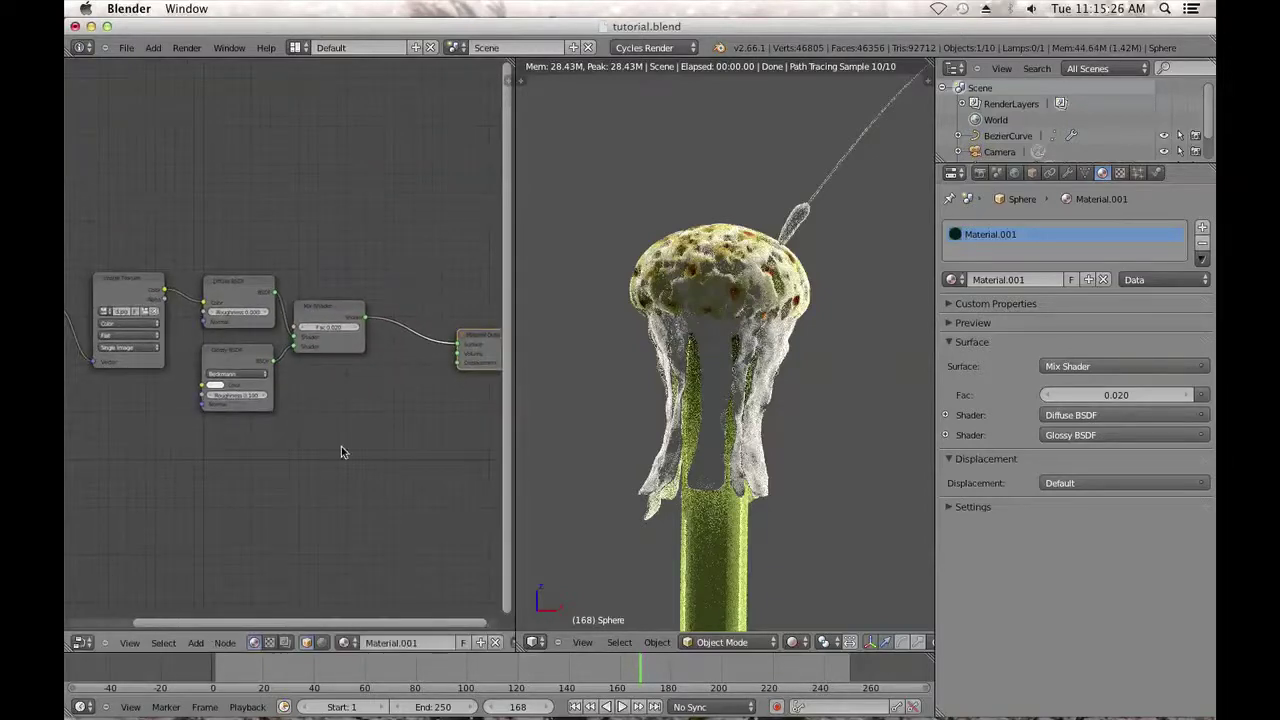
key("shift+a")
mouse_move(343, 452)
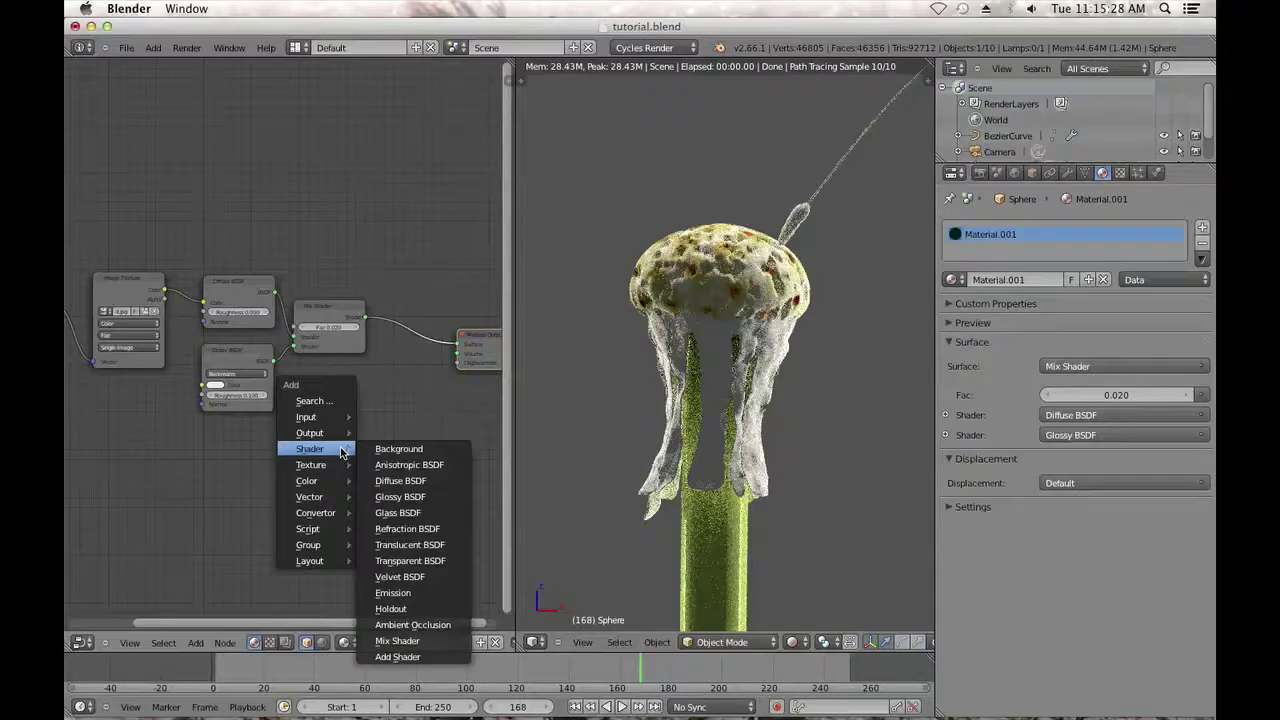
left_click(397, 656)
left_click(462, 557)
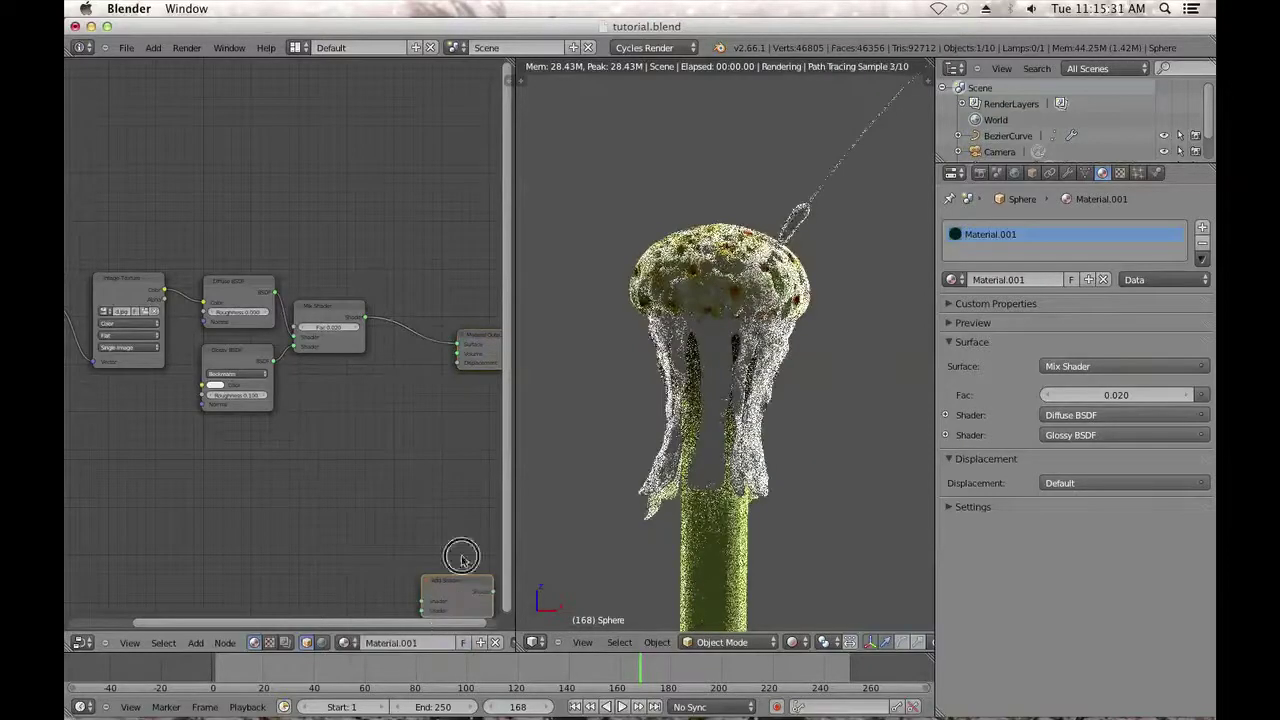
left_click(376, 88)
Add a Translucent BSDF below the Mix Shader and link it to the Add Shader's second input.
key("shift+a")
mouse_move(200, 443)
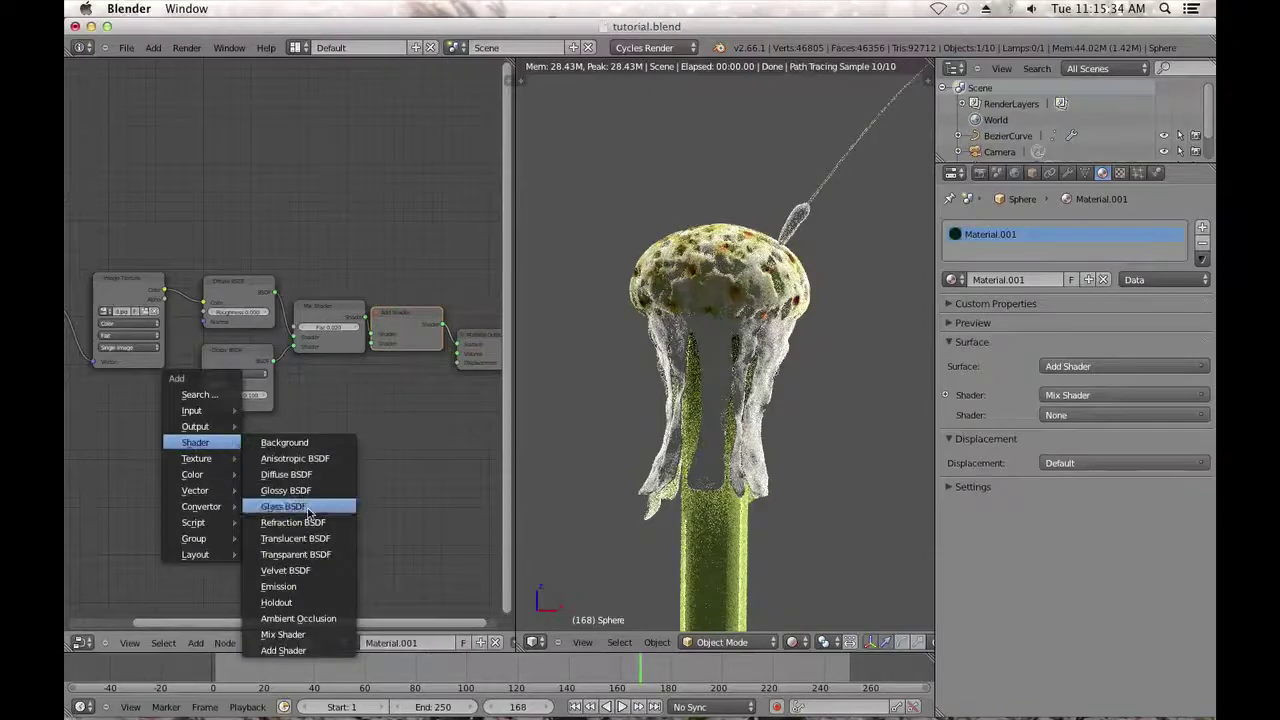
left_click(314, 555)
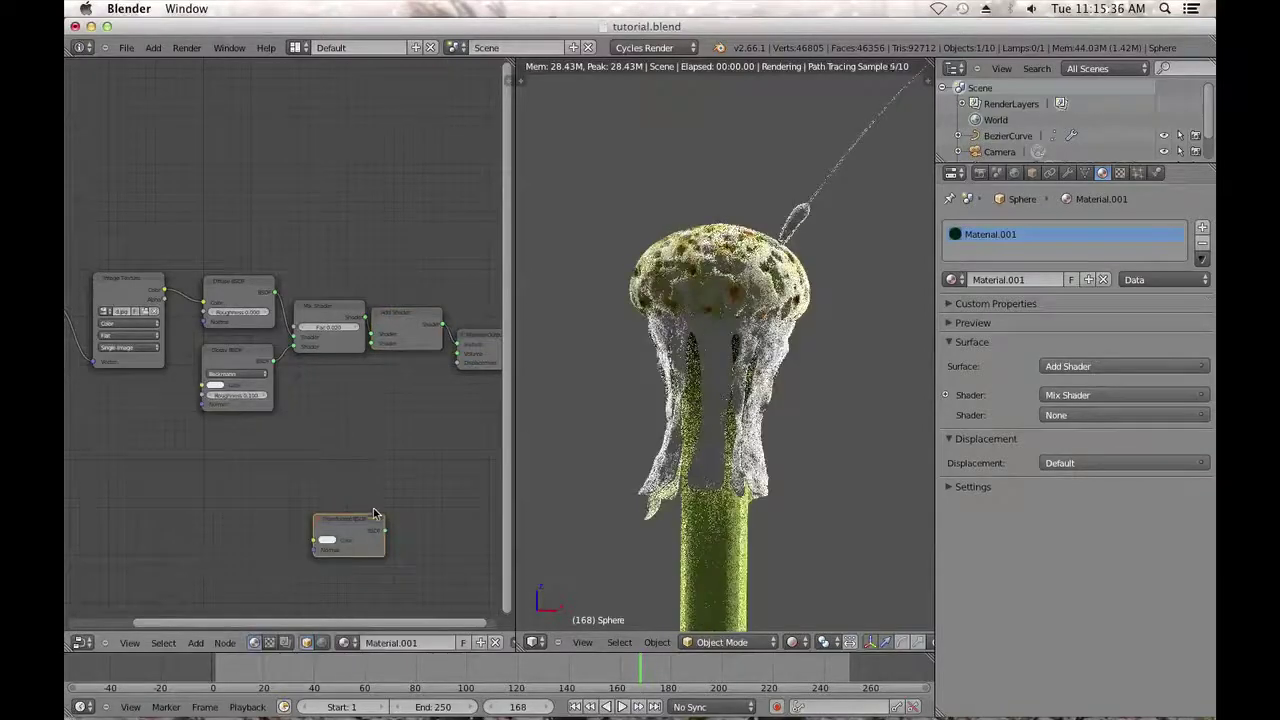
left_click(339, 385)
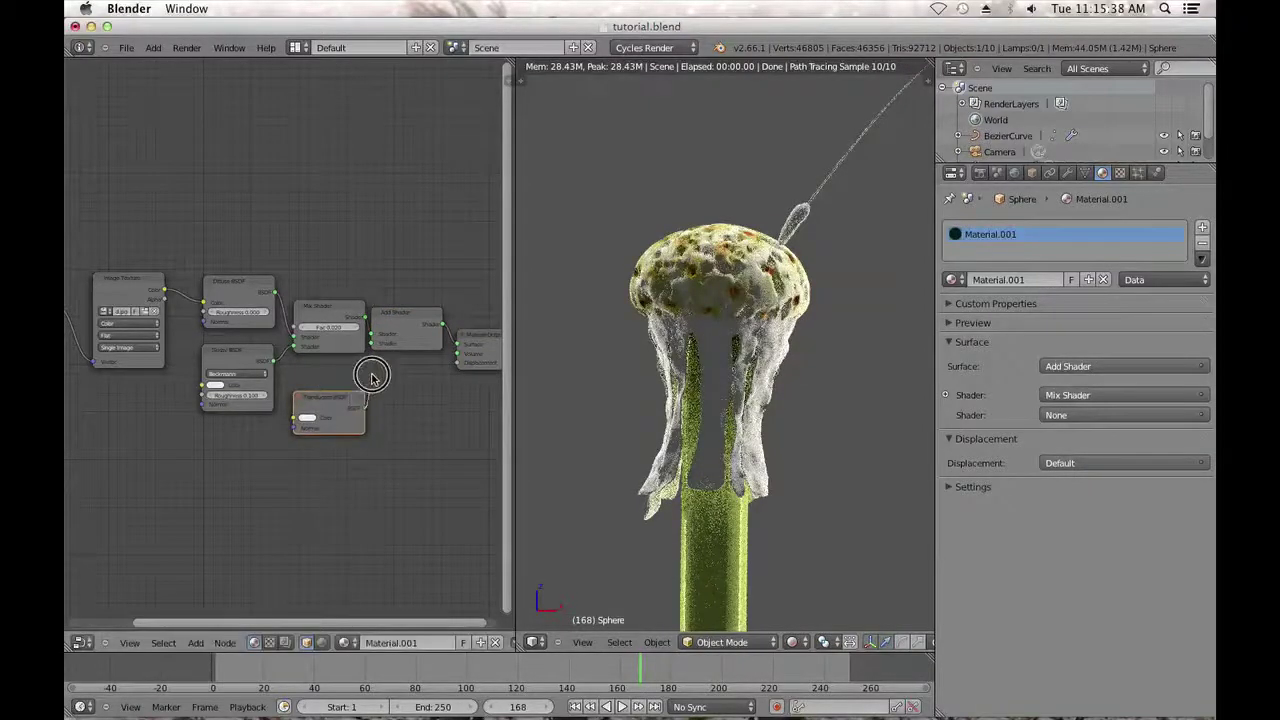
left_click_drag(369, 344, 371, 343)
Space out the nodes by lowering the Translucent BSDF and moving the Attribute and Image Texture nodes away from the shaders.
scroll(309, 469, "up", 4)
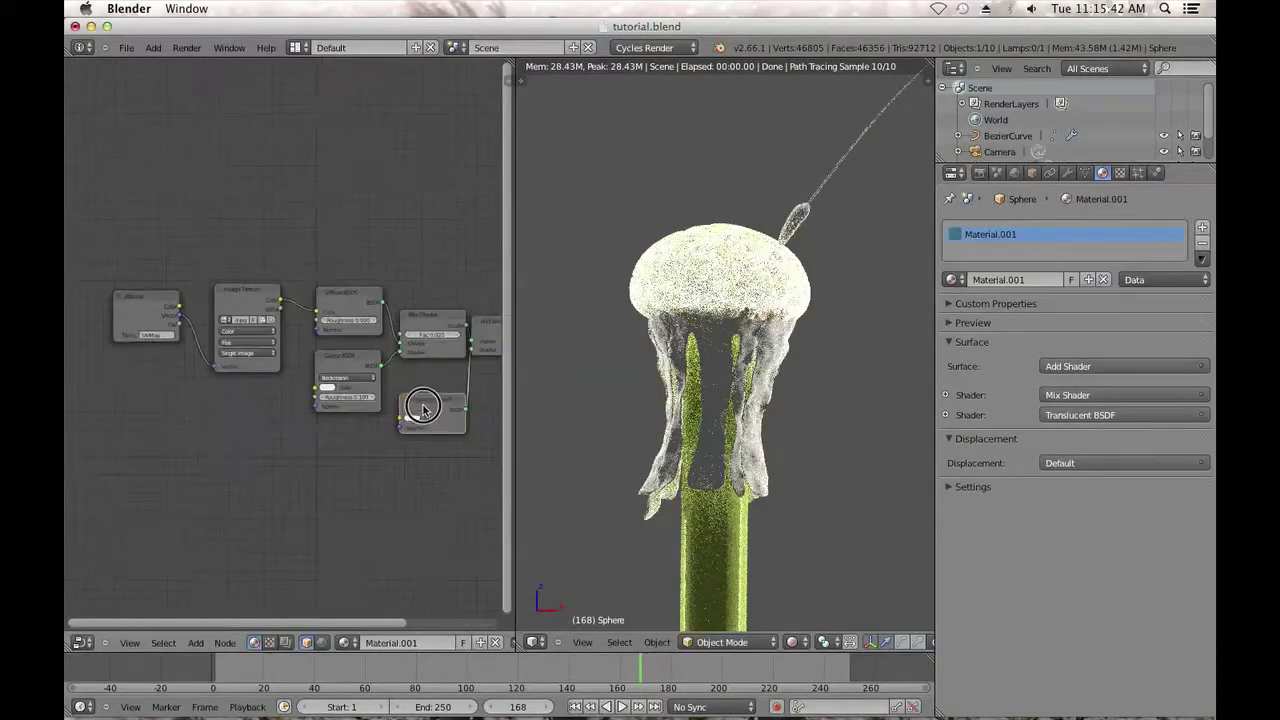
left_click_drag(422, 407, 412, 425)
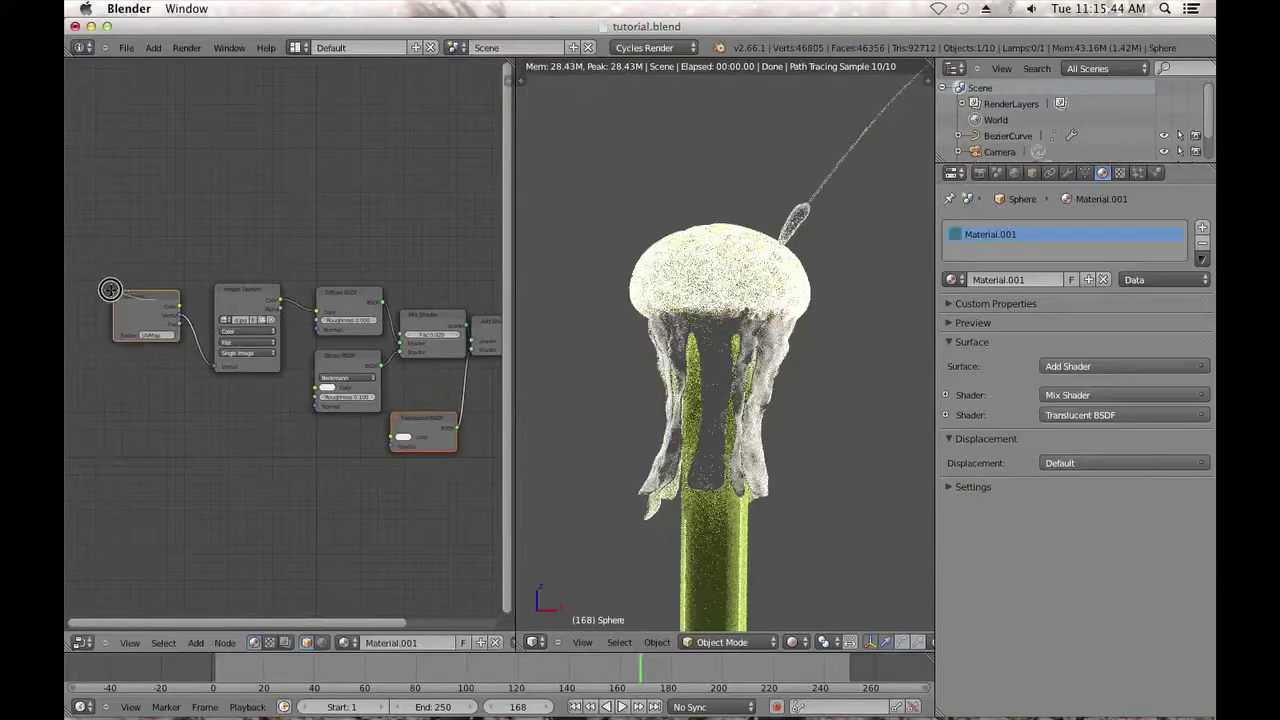
left_click_drag(146, 299, 100, 281)
left_click_drag(260, 298, 209, 285)
Add a Mix color node below the shaders and link the Image Texture's color to its Color2 input.
key("shift+a")
mouse_move(237, 416)
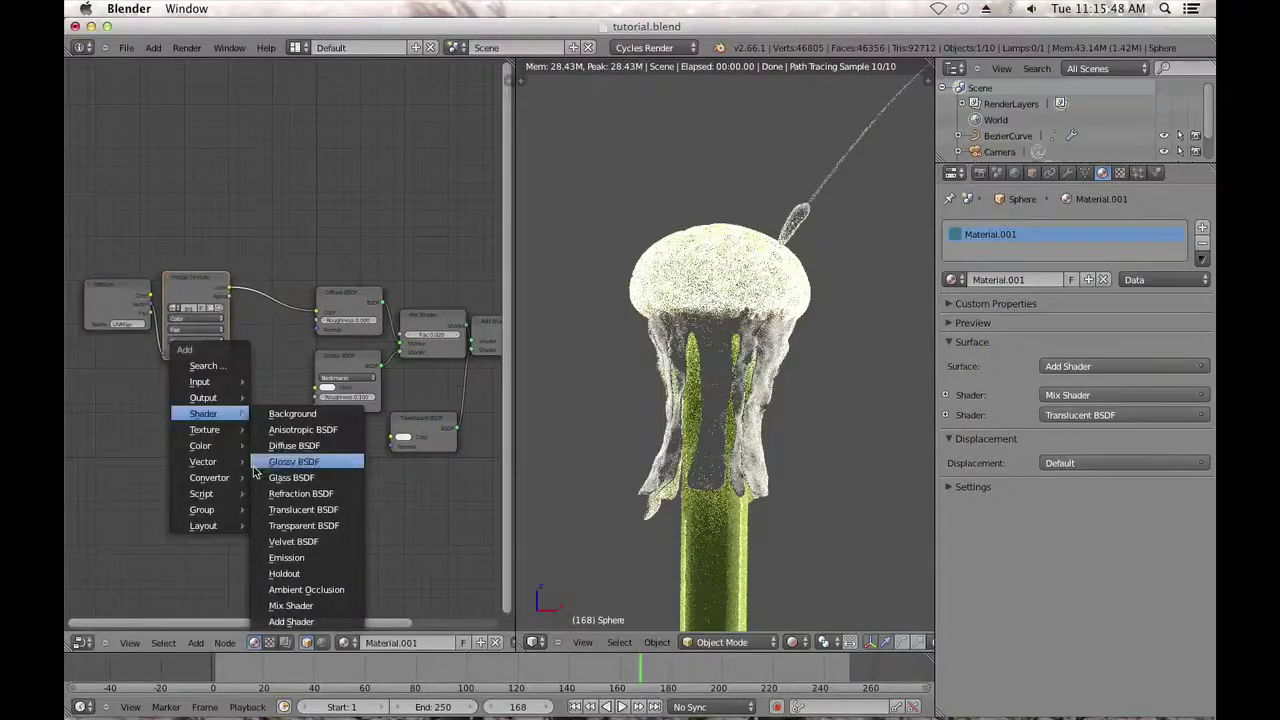
mouse_move(240, 446)
left_click(290, 459)
left_click(288, 468)
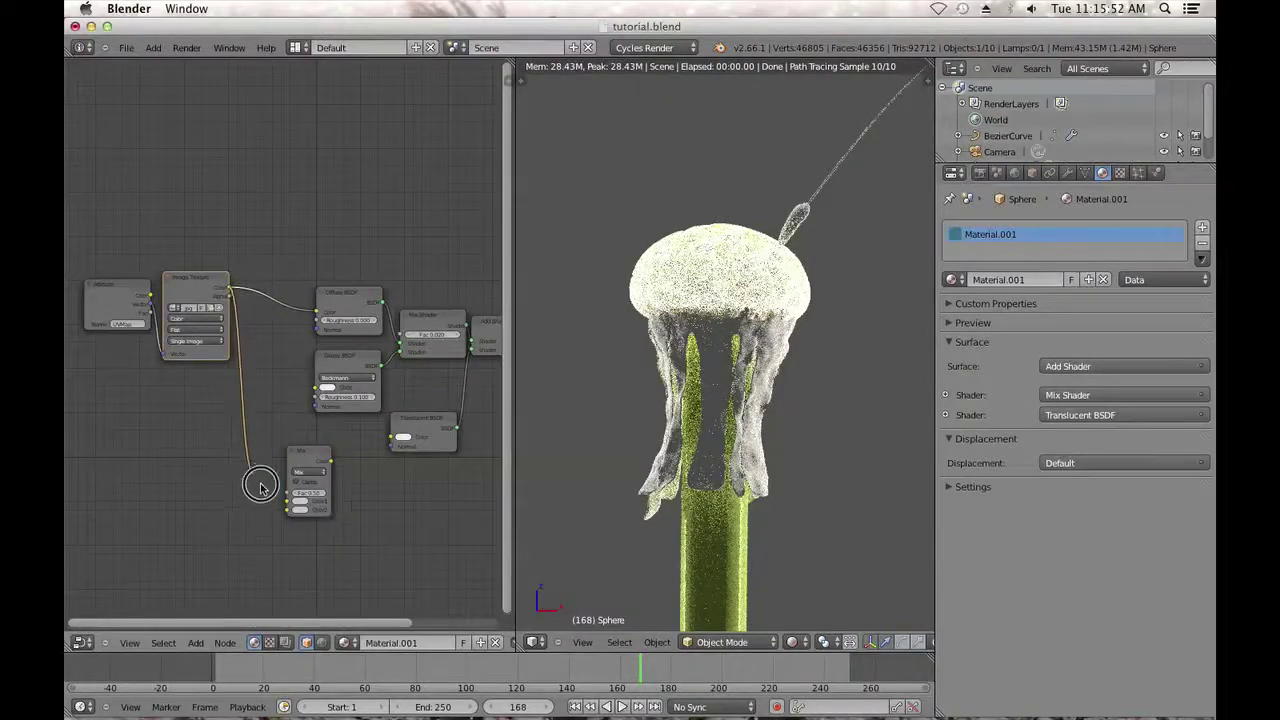
left_click_drag(285, 507, 287, 510)
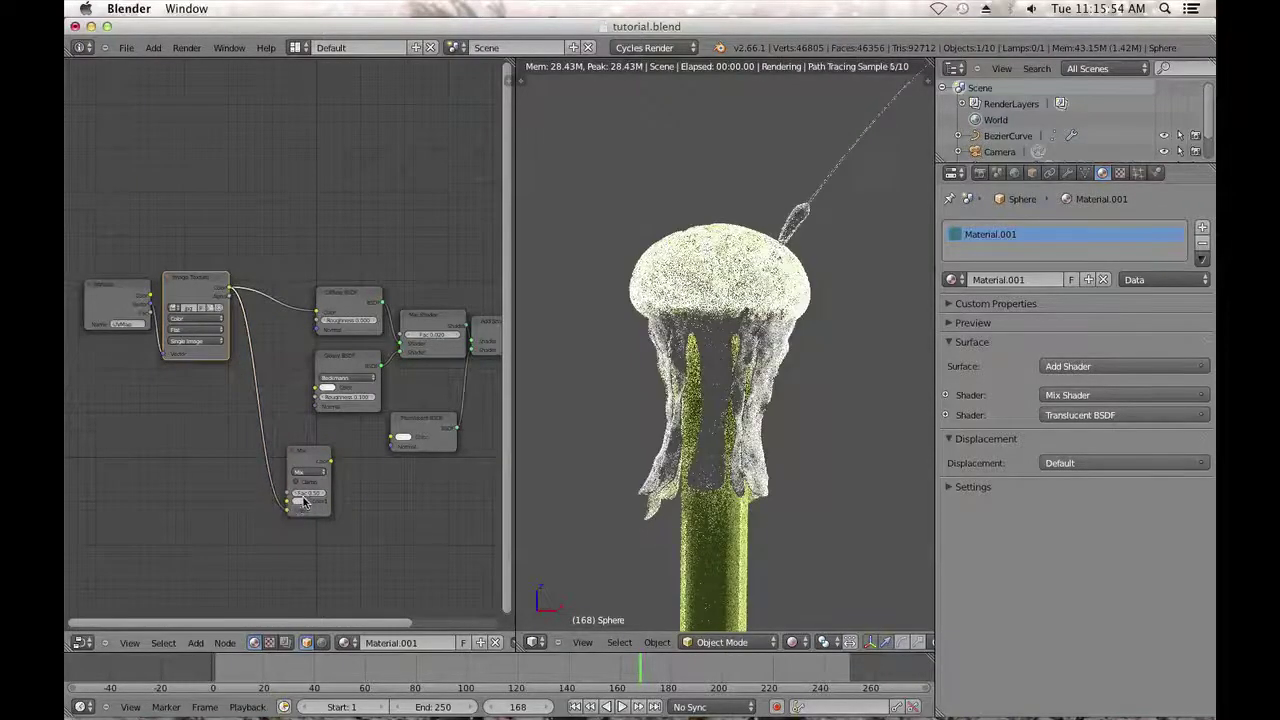
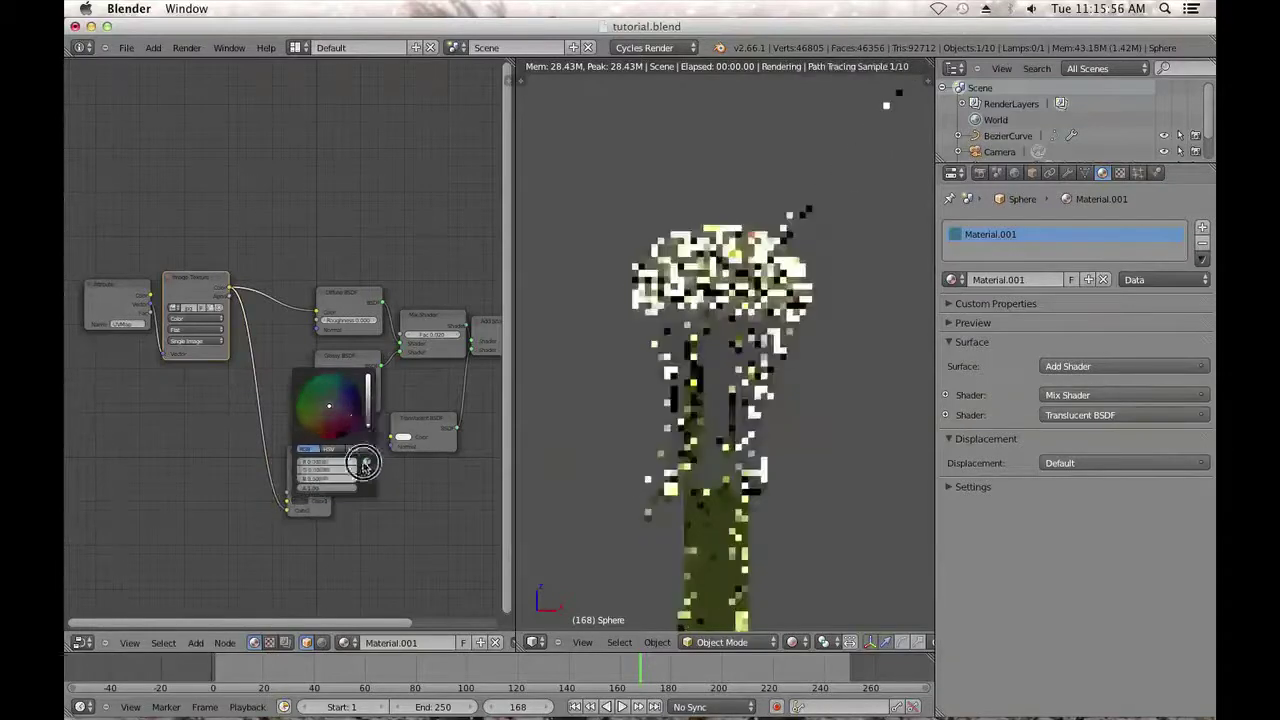
Set the Mix node's Color1 to black and link its output to the Translucent BSDF's color.
left_click(296, 499)
middle_click_drag(377, 511, 315, 490)
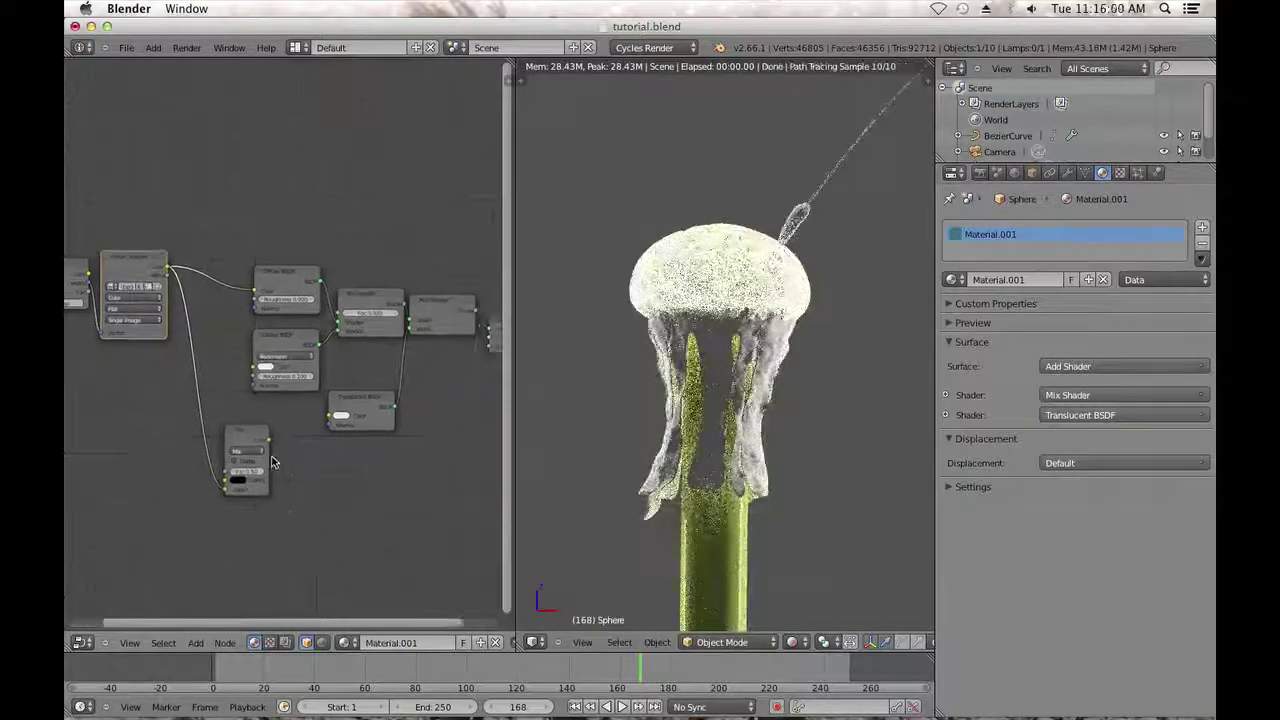
left_click_drag(282, 438, 329, 414)
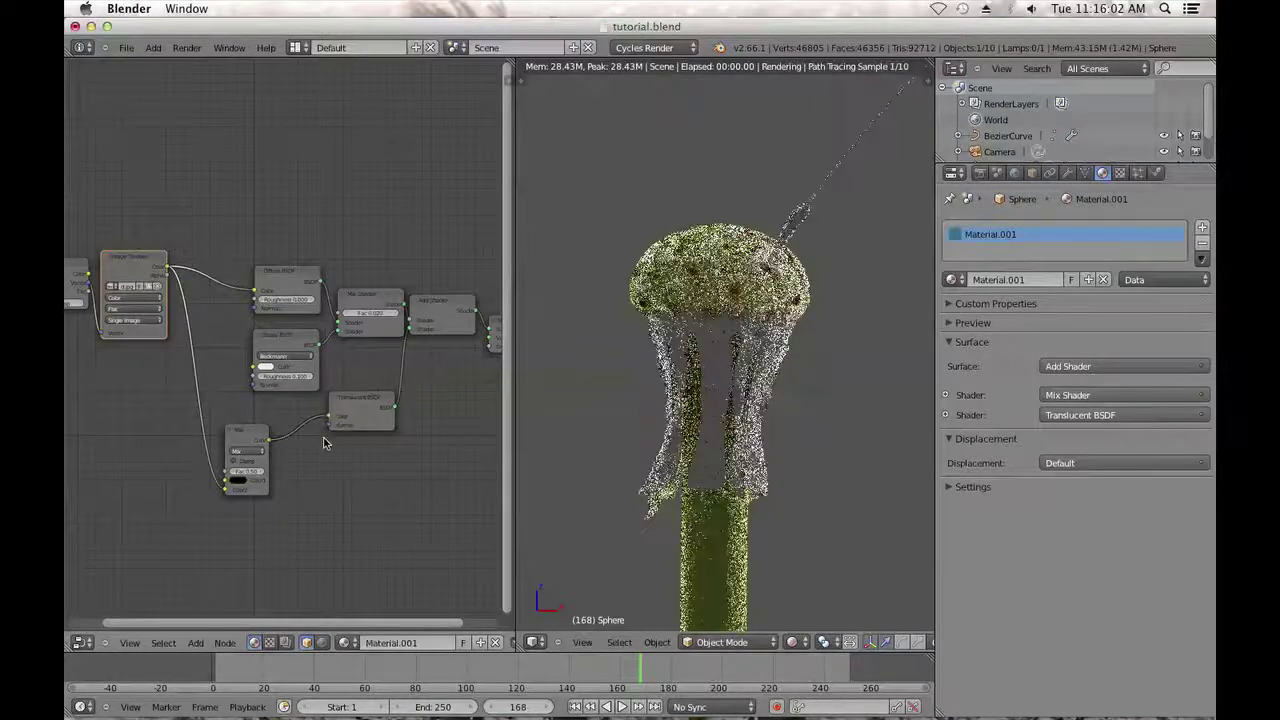
Set the Mix color node's Fac to 0.1.
scroll(284, 480, "up", 3)
left_click(253, 536)
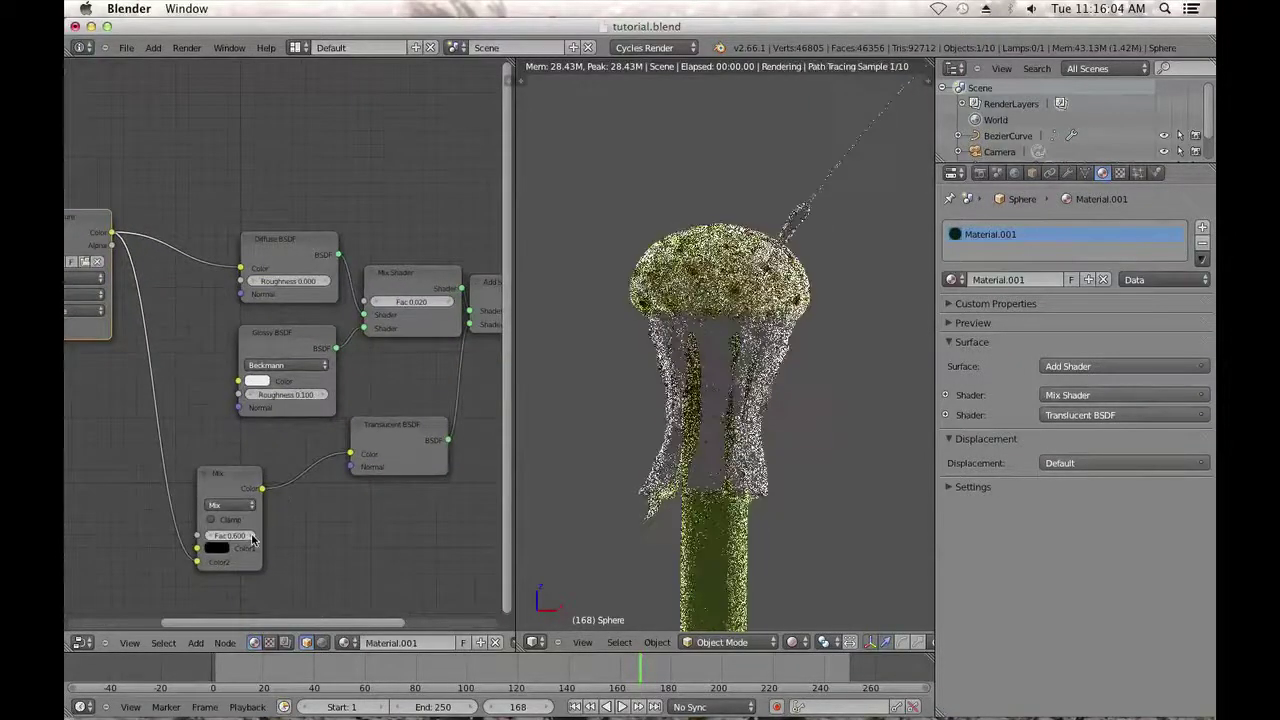
left_click(253, 536)
left_click(253, 536)
left_click_drag(215, 541, 209, 541)
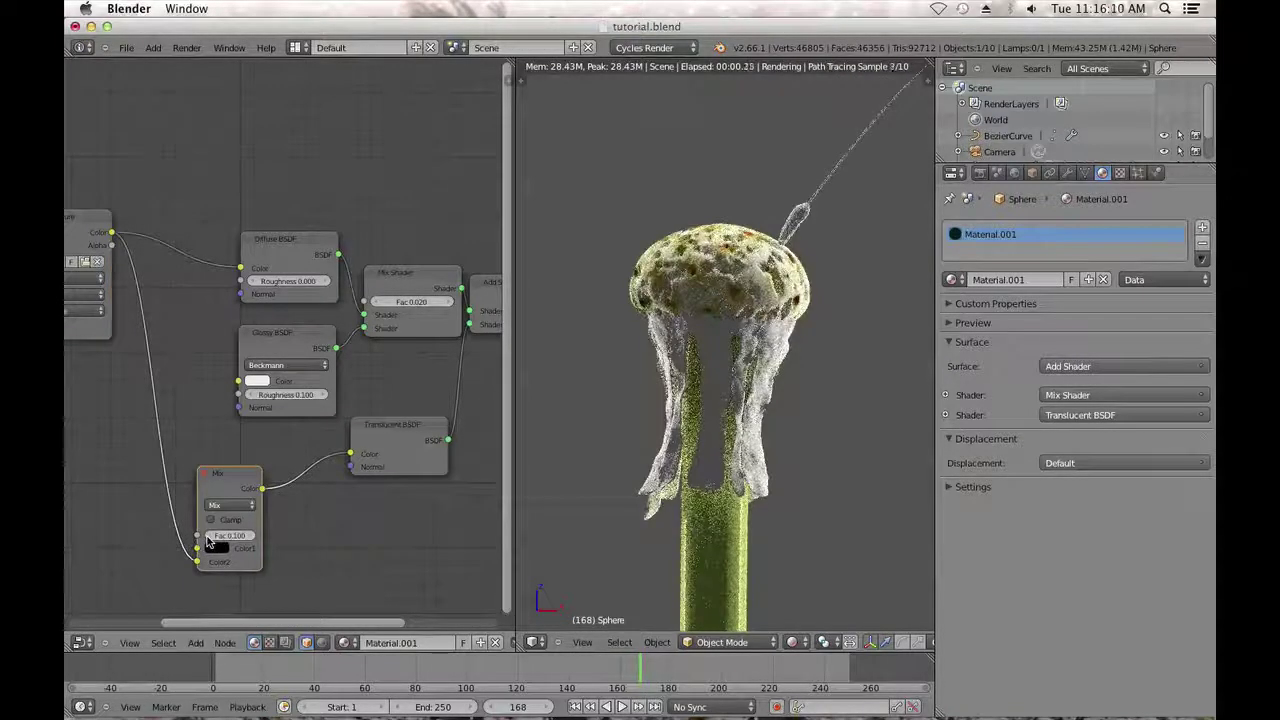
Move the Attribute and Image Texture nodes farther away from the shader nodes to make room between them.
scroll(366, 475, "down", 3)
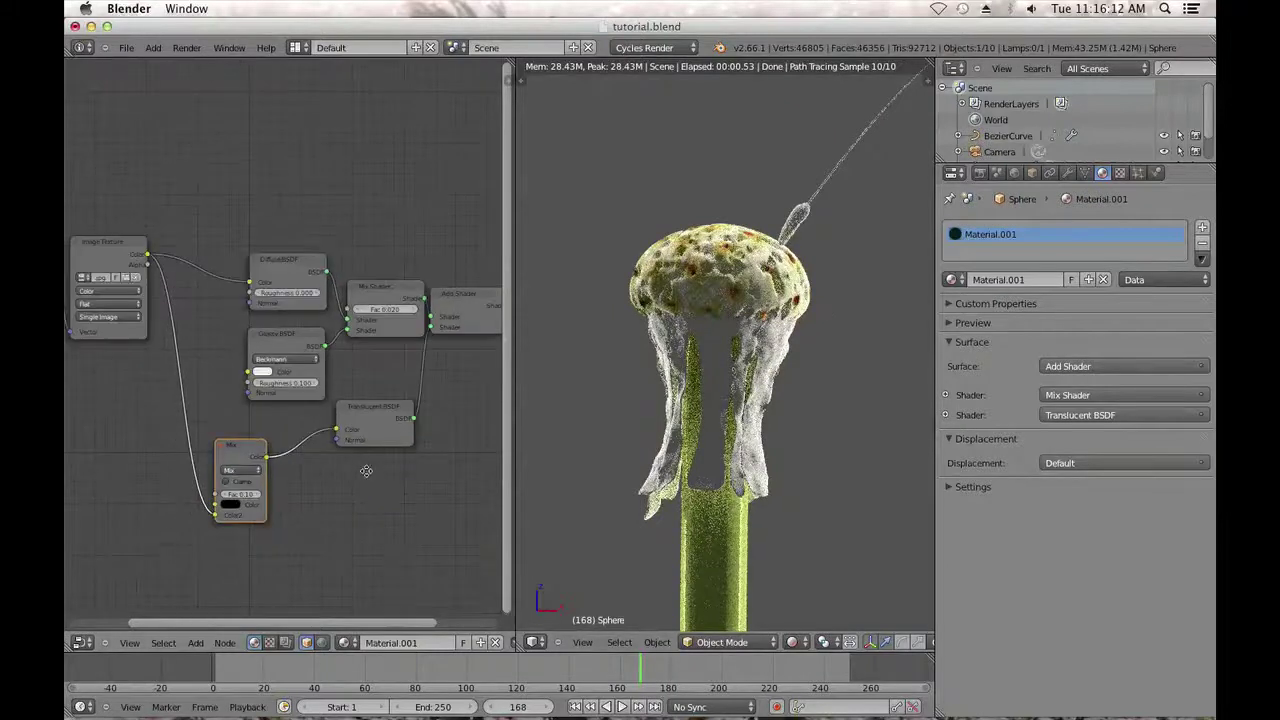
middle_click_drag(213, 395, 408, 462)
scroll(341, 395, "up", 3)
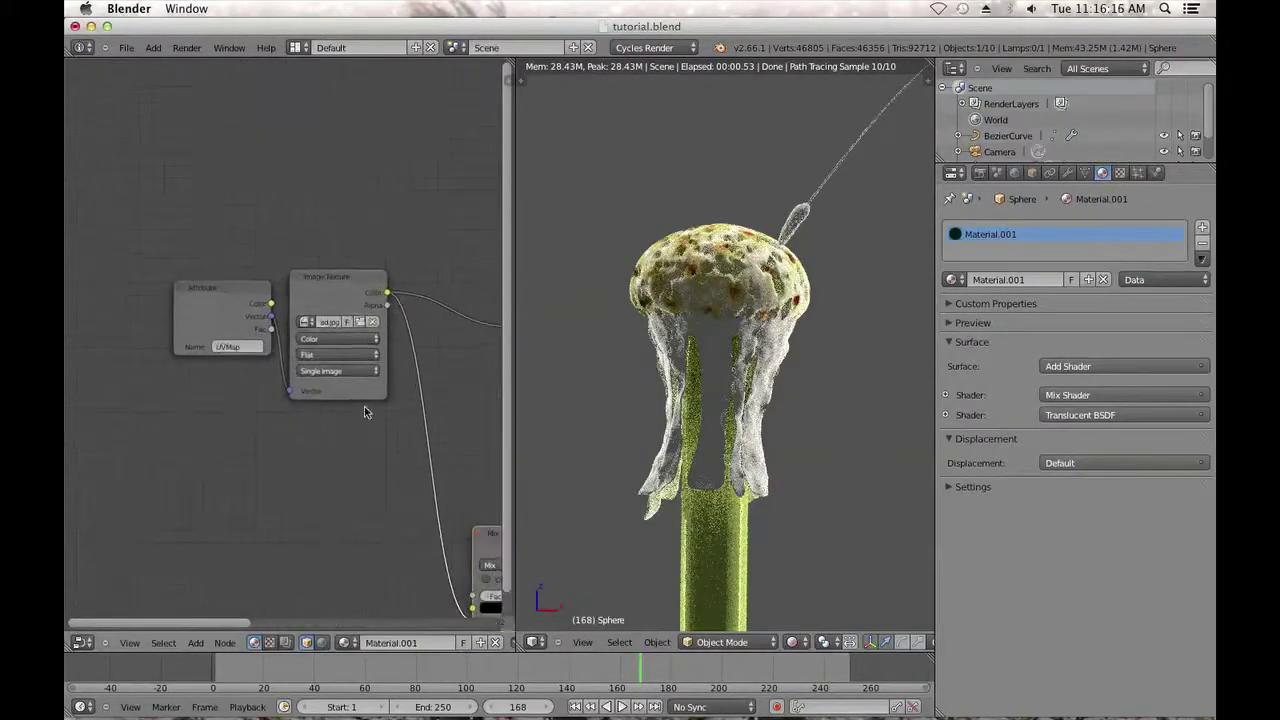
key("b")
left_click_drag(365, 428, 172, 218)
left_click_drag(326, 279, 379, 293)
left_click_drag(226, 295, 126, 295)
left_click_drag(341, 289, 237, 276)
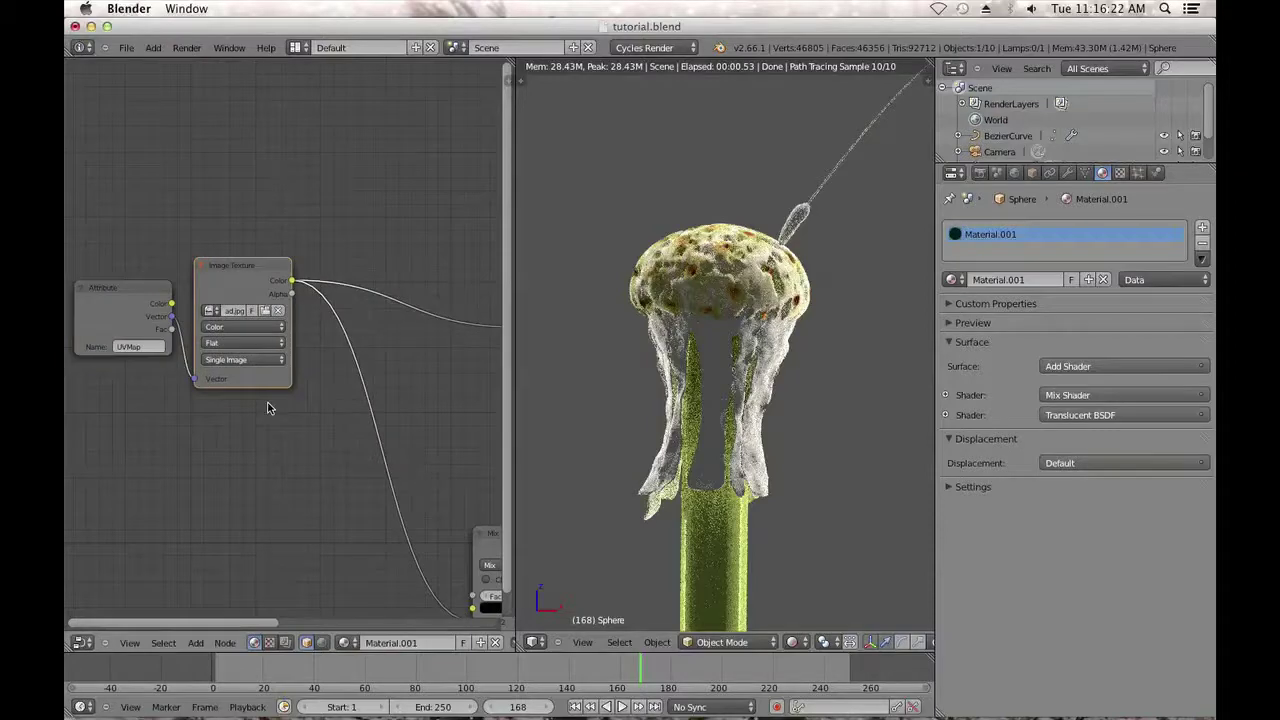
Duplicate the Mix color node and insert the copy into the link between the Image Texture and the Diffuse BSDF.
left_click(490, 545)
key("shift+d")
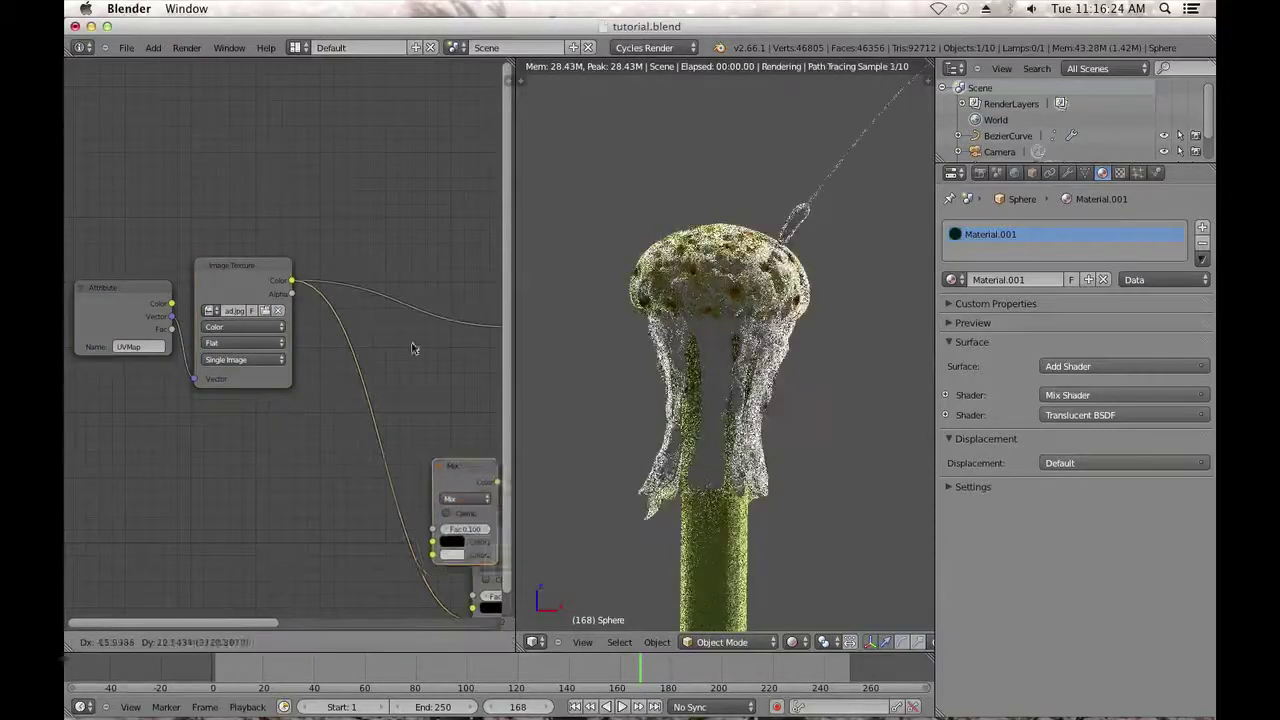
left_click(405, 250)
scroll(380, 404, "down", 5)
middle_click_drag(380, 404, 368, 402)
scroll(368, 402, "up", 2)
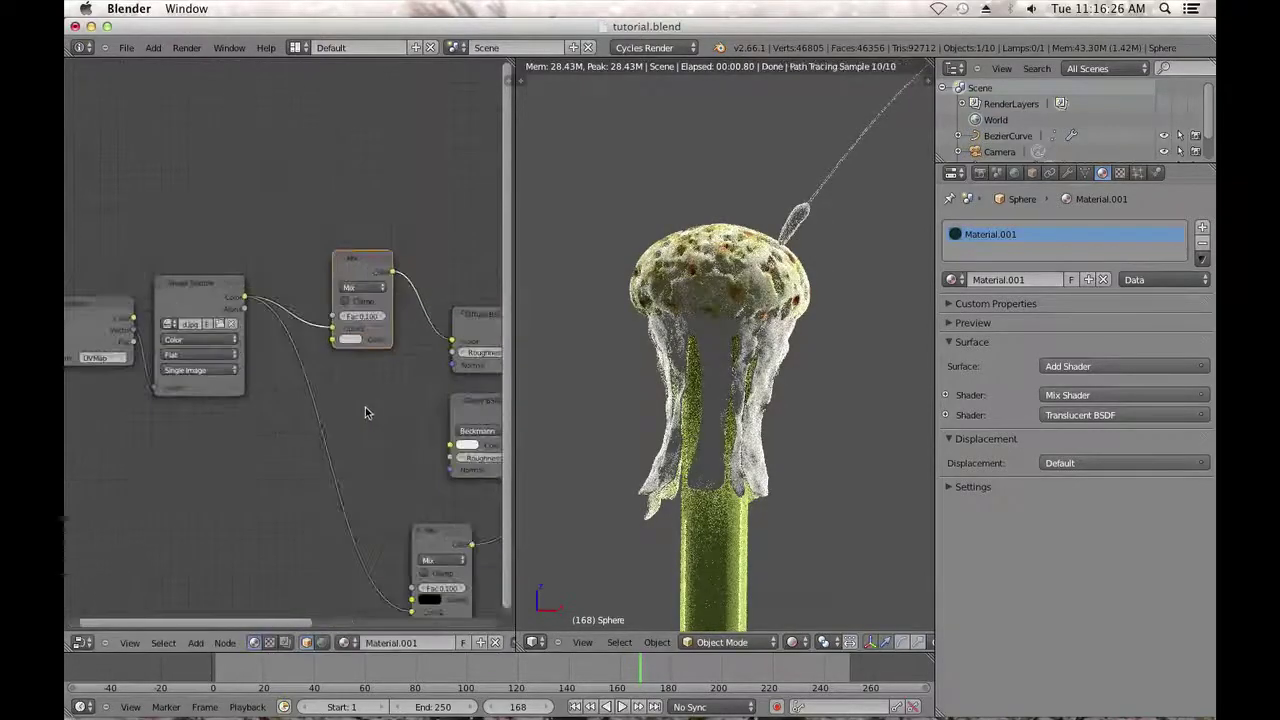
Set Color2 of the duplicated Mix node to black.
scroll(393, 402, "up", 3)
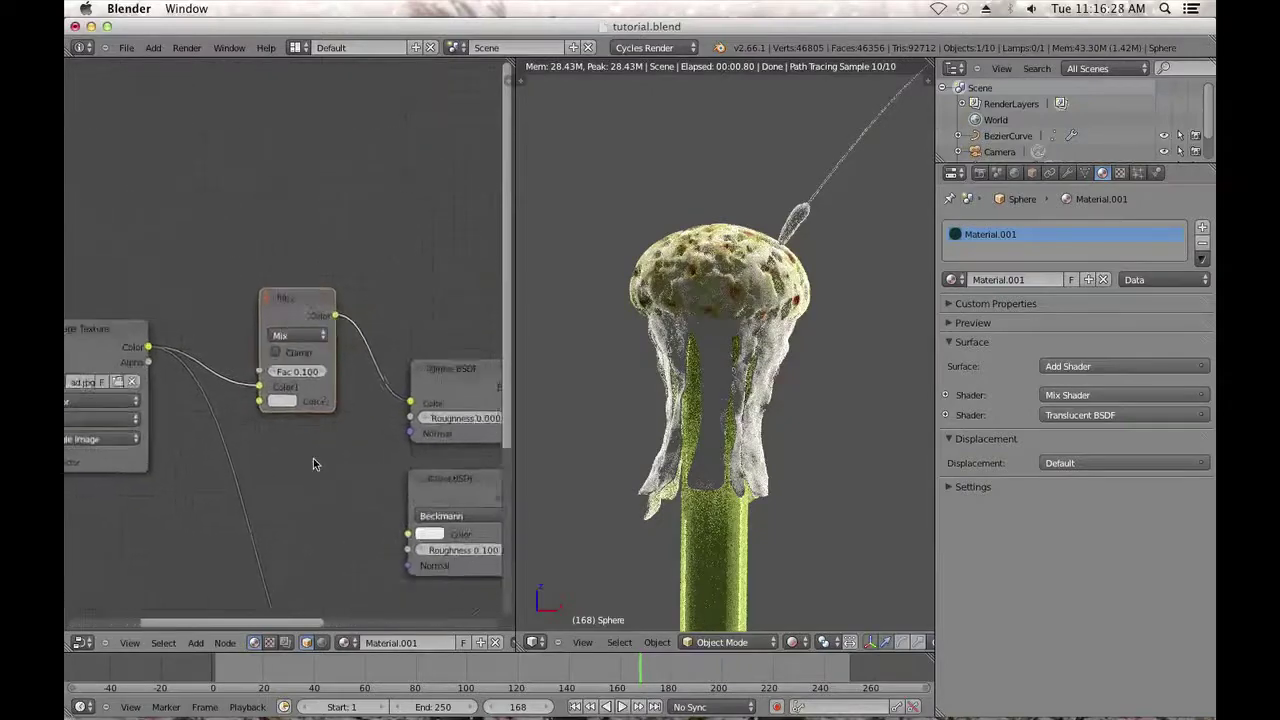
left_click(283, 399)
left_click_drag(430, 278, 434, 292)
left_click(229, 419)
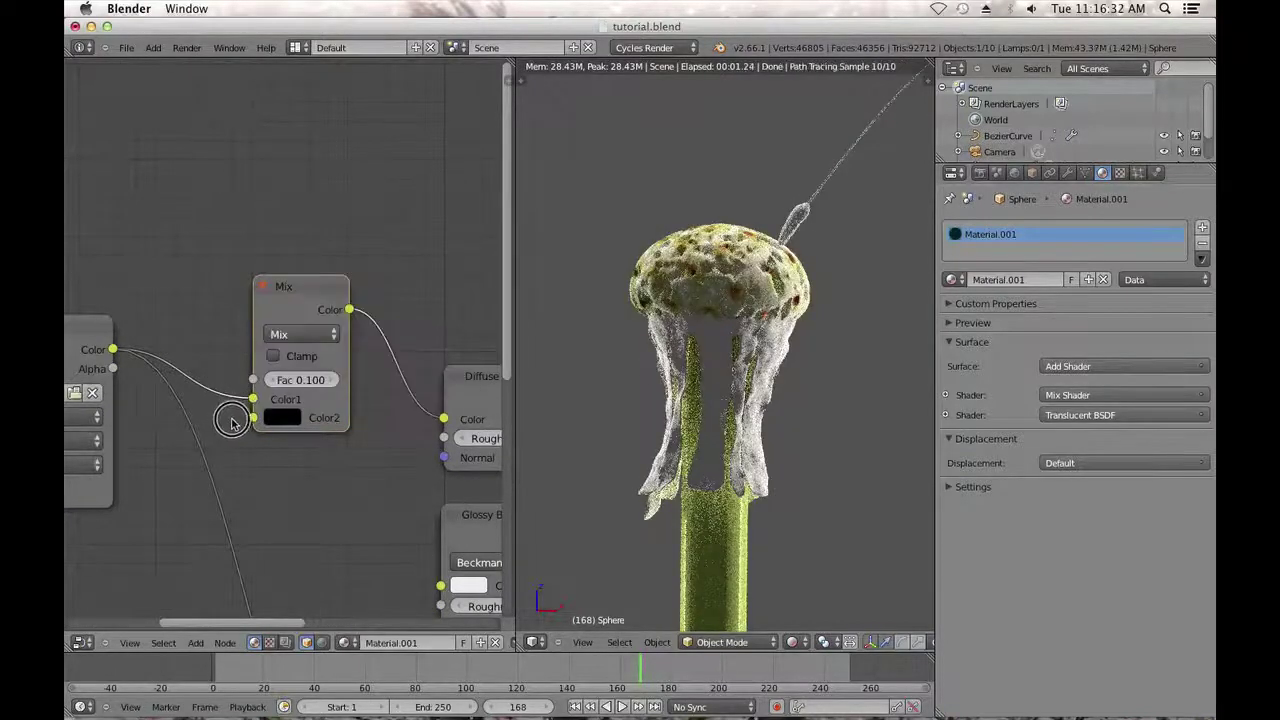
Set the Fac of the Mix node feeding the Diffuse BSDF to 0.5.
left_click_drag(335, 383, 330, 383)
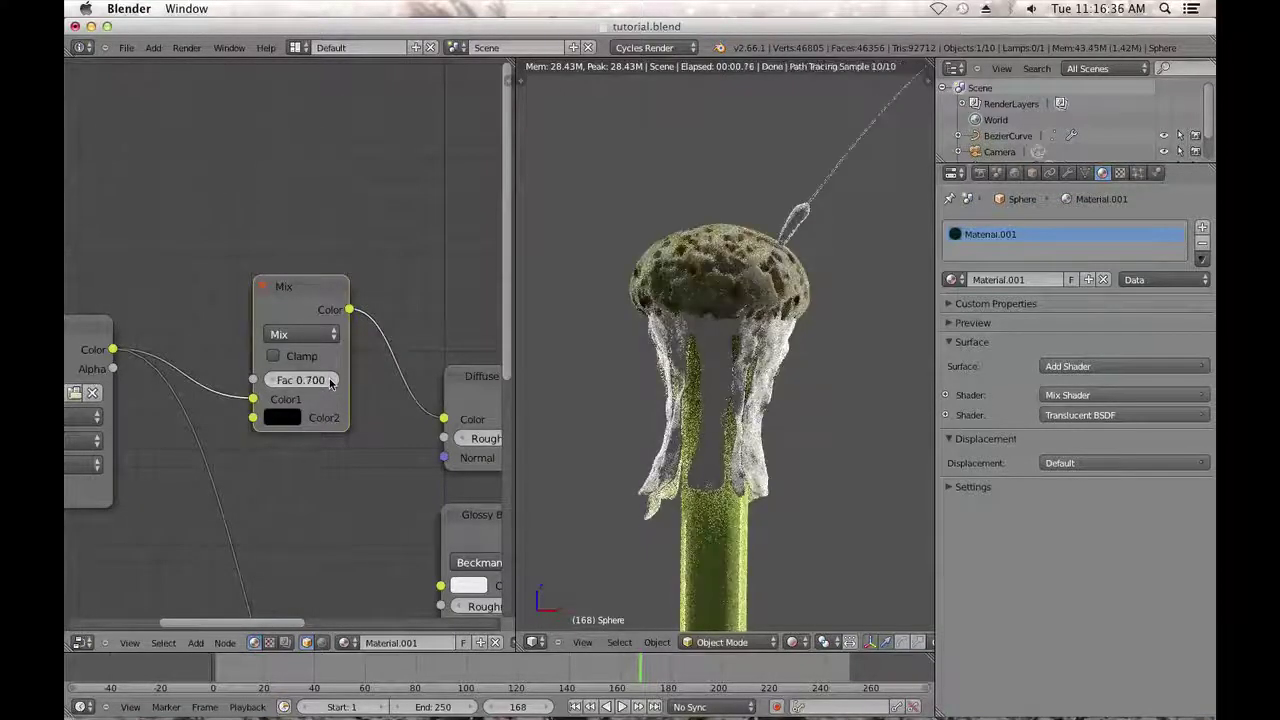
left_click_drag(299, 387, 266, 387)
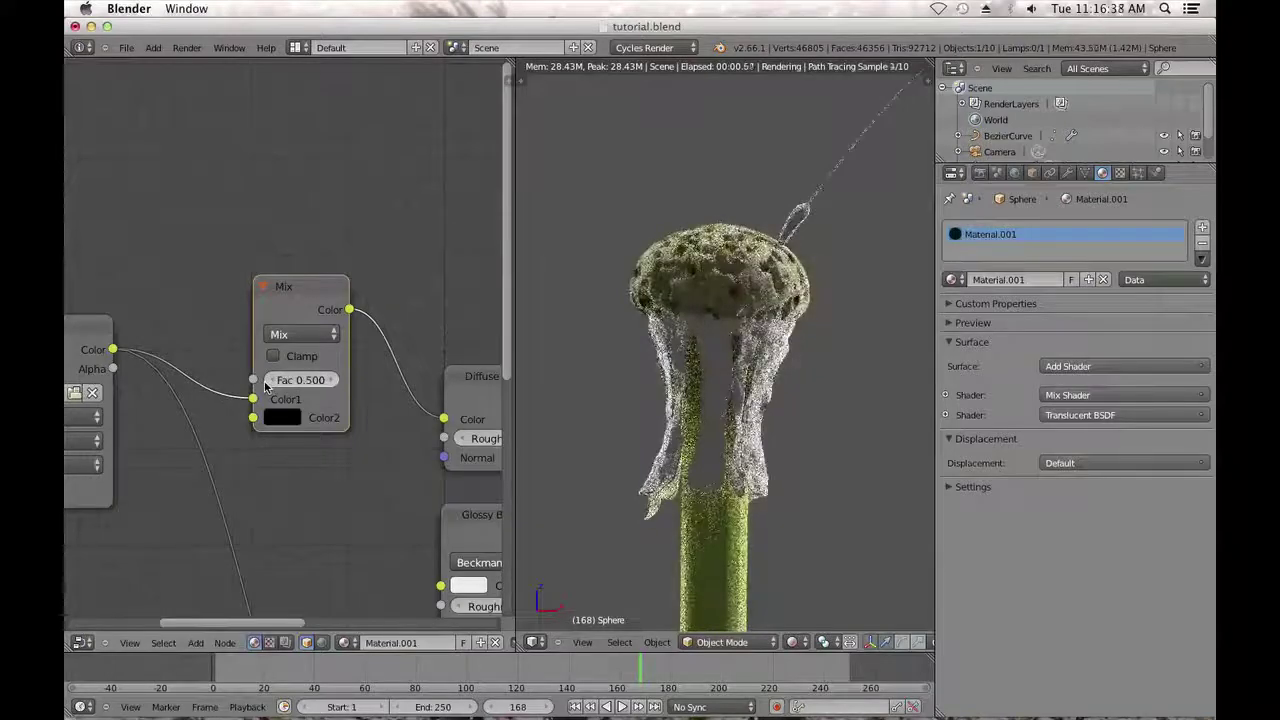
left_click(268, 383)
left_click(338, 378)
middle_click_drag(403, 480, 409, 475)
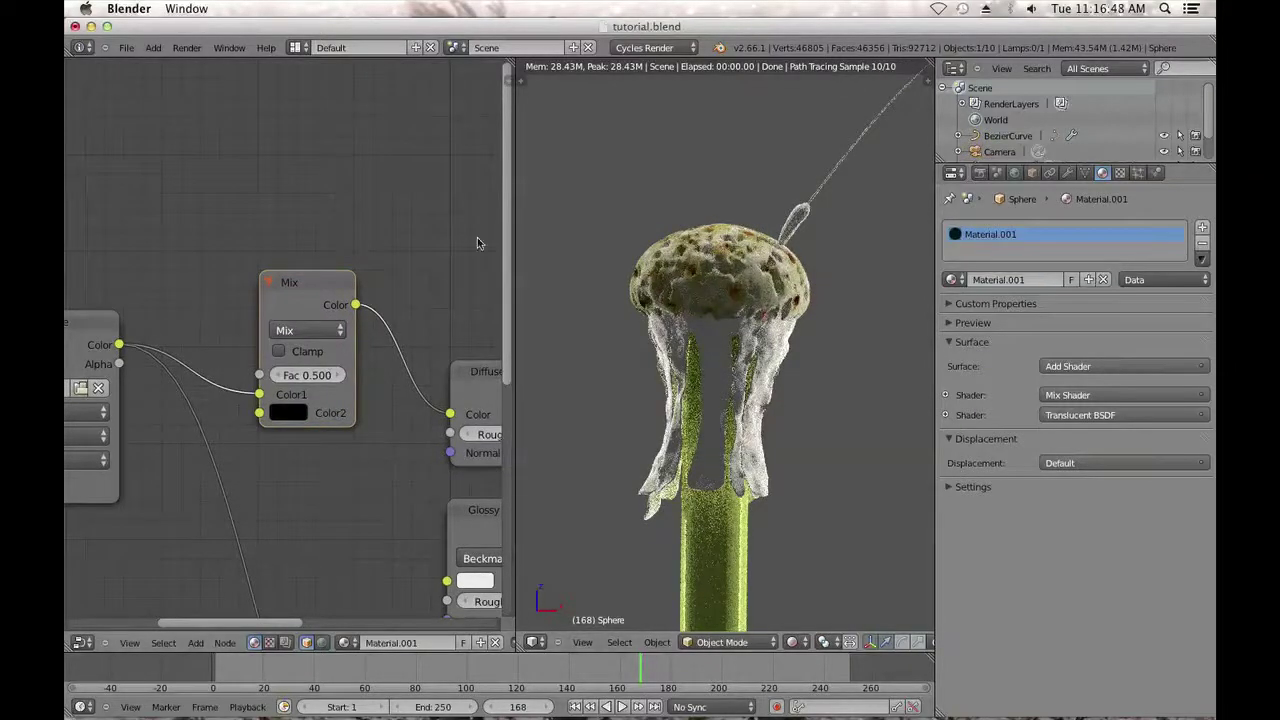
Shift the Mix node aside and insert a Hue Saturation Value node between it and the Diffuse BSDF.
left_click_drag(330, 281, 239, 238)
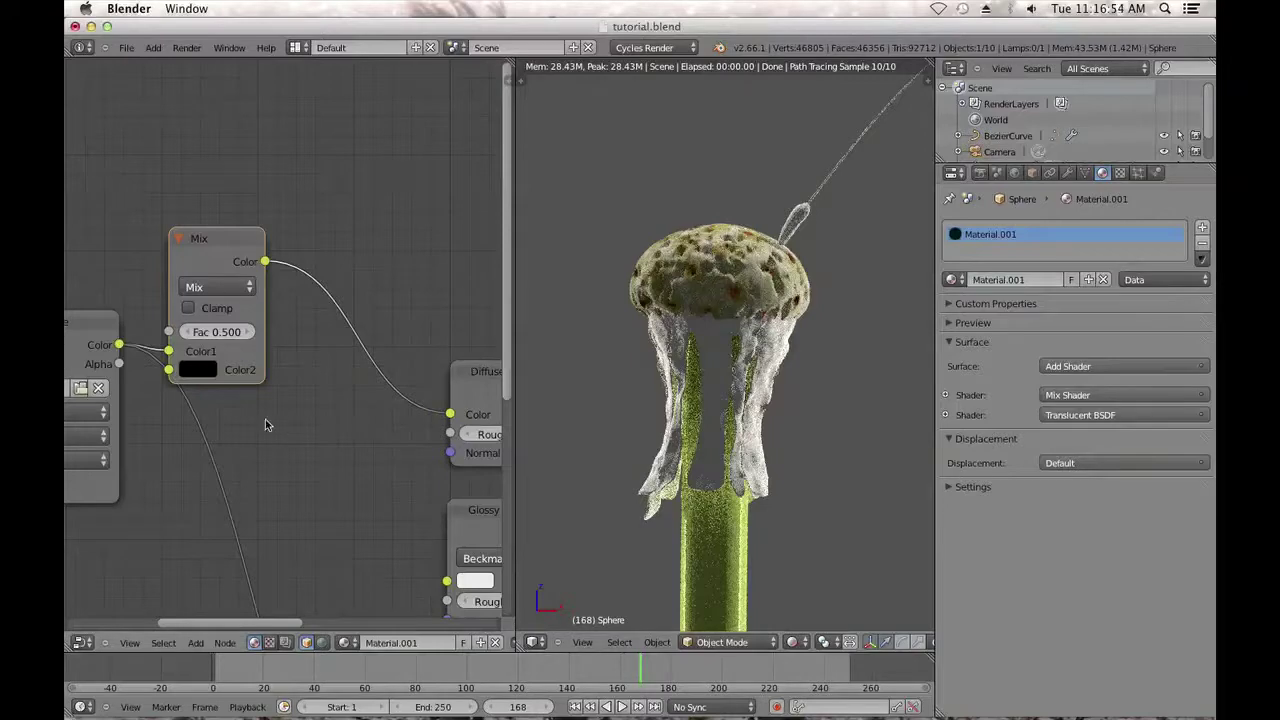
key("shift+a")
mouse_move(267, 423)
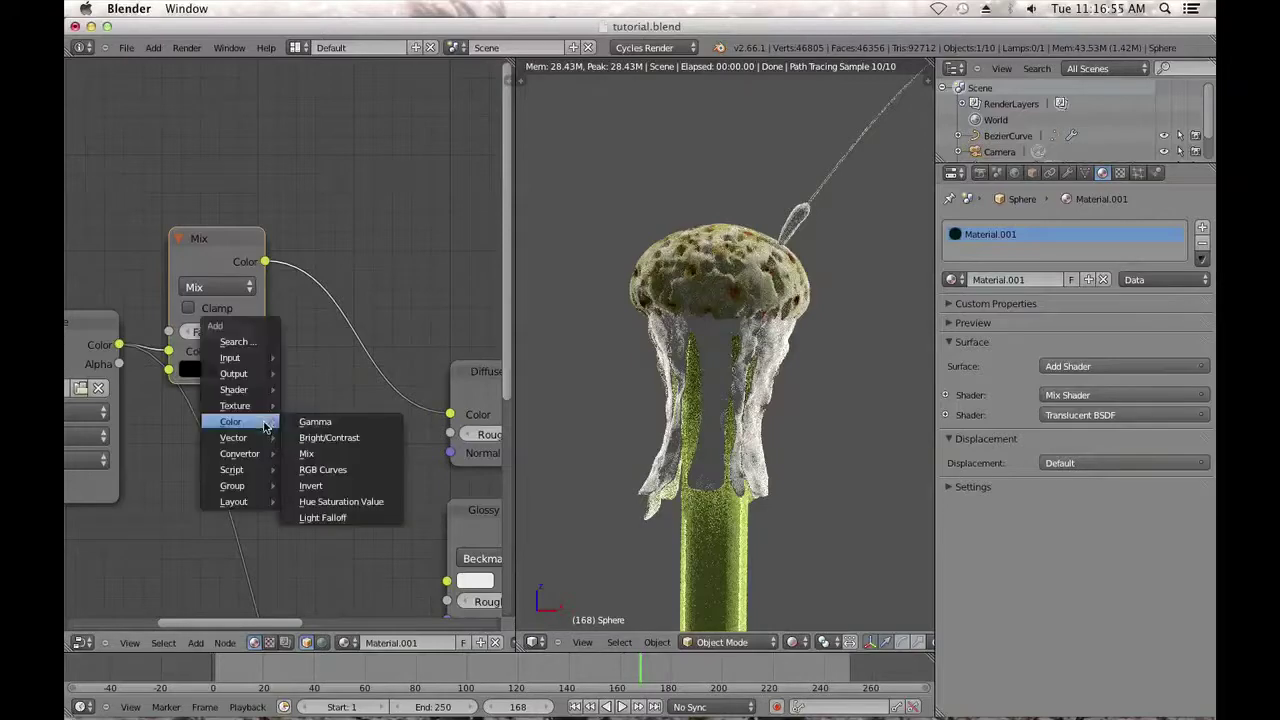
left_click(341, 501)
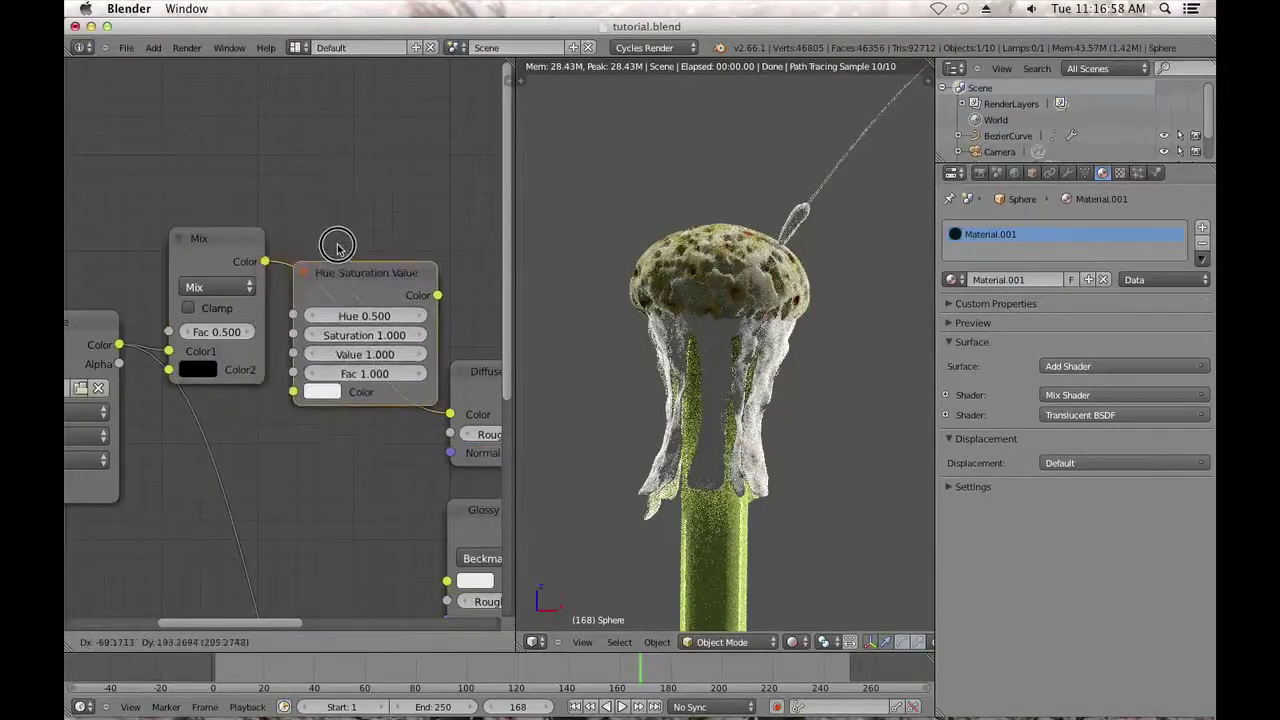
left_click(341, 288)
Set the Hue Saturation Value node's Saturation to 0.8.
left_click(316, 336)
left_click(315, 335)
left_click(315, 335)
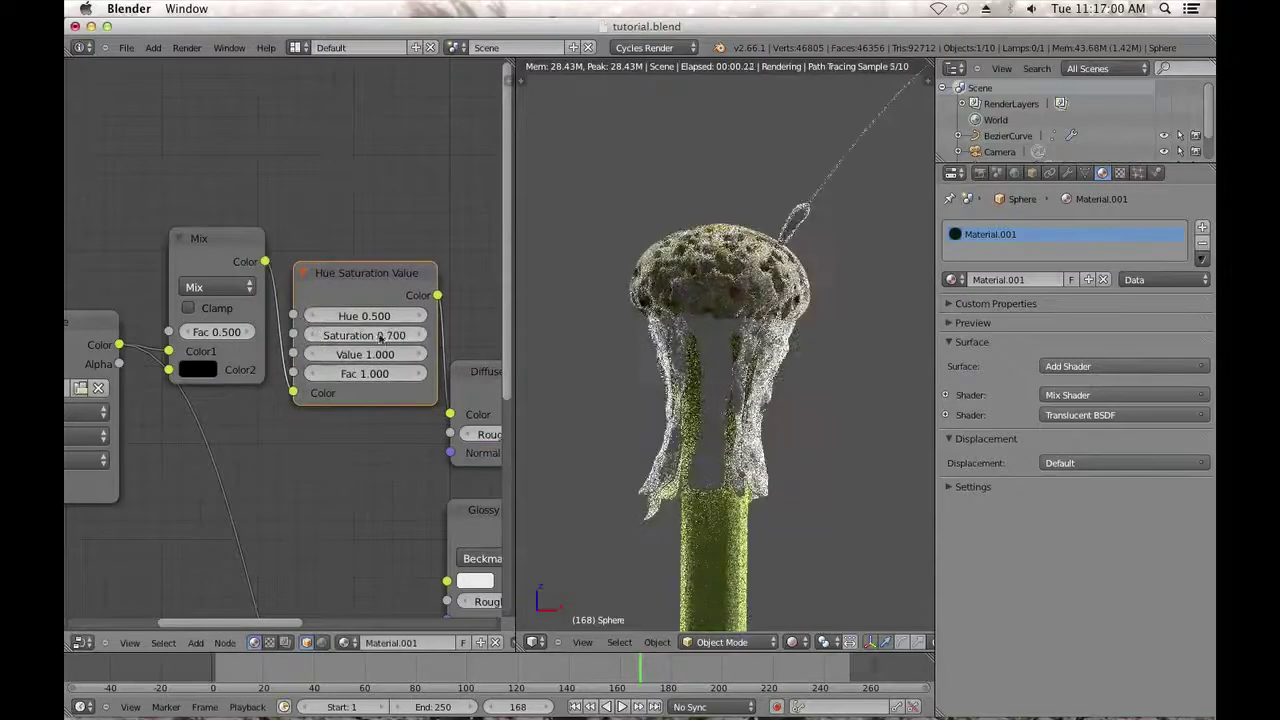
left_click(421, 338)
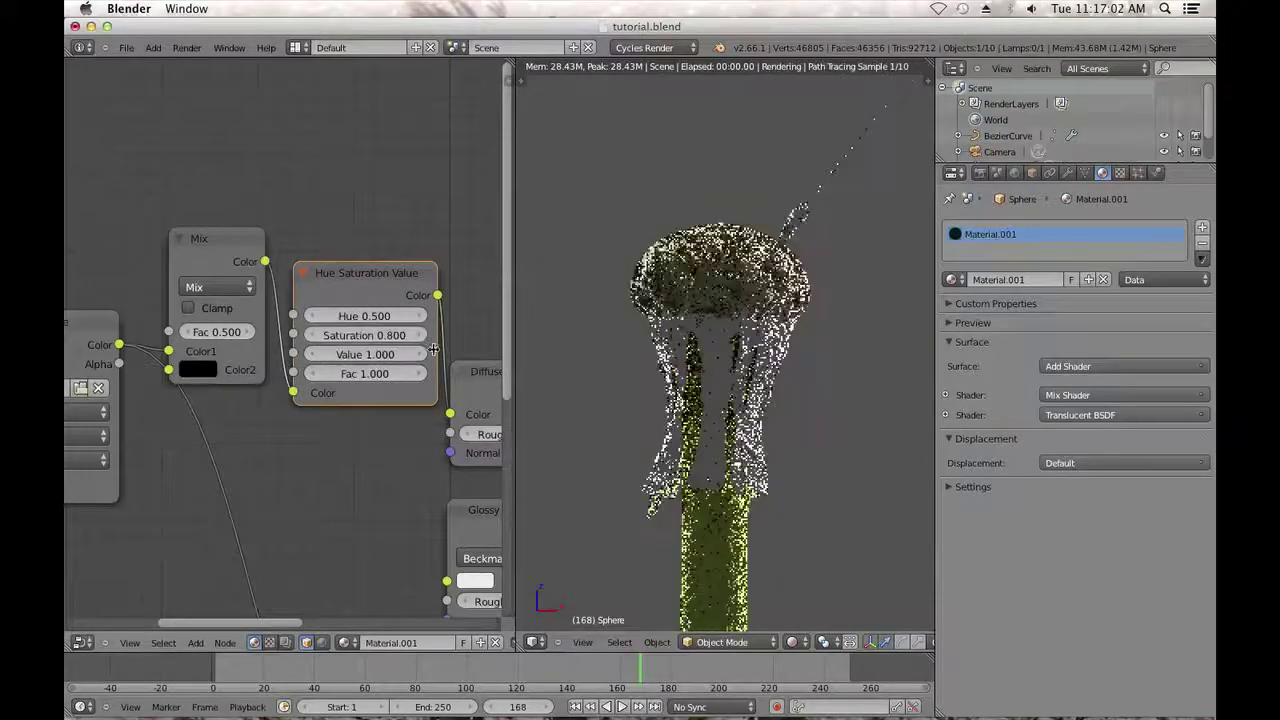
Add another Mix color node, set its blend type to Multiply, and place it beside the Translucent BSDF.
middle_click_drag(389, 496, 327, 288)
scroll(329, 292, "down", 8)
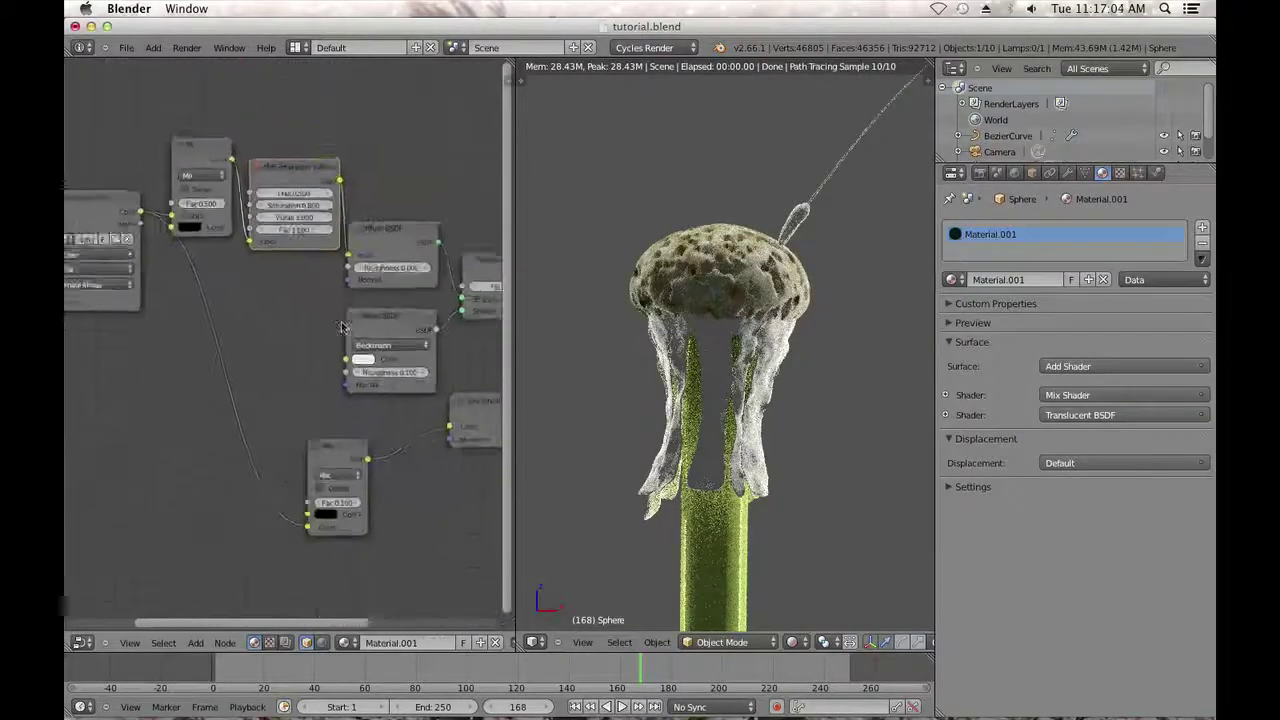
middle_click_drag(322, 380, 173, 397)
scroll(203, 384, "up", 4)
key("shift+a")
mouse_move(351, 418)
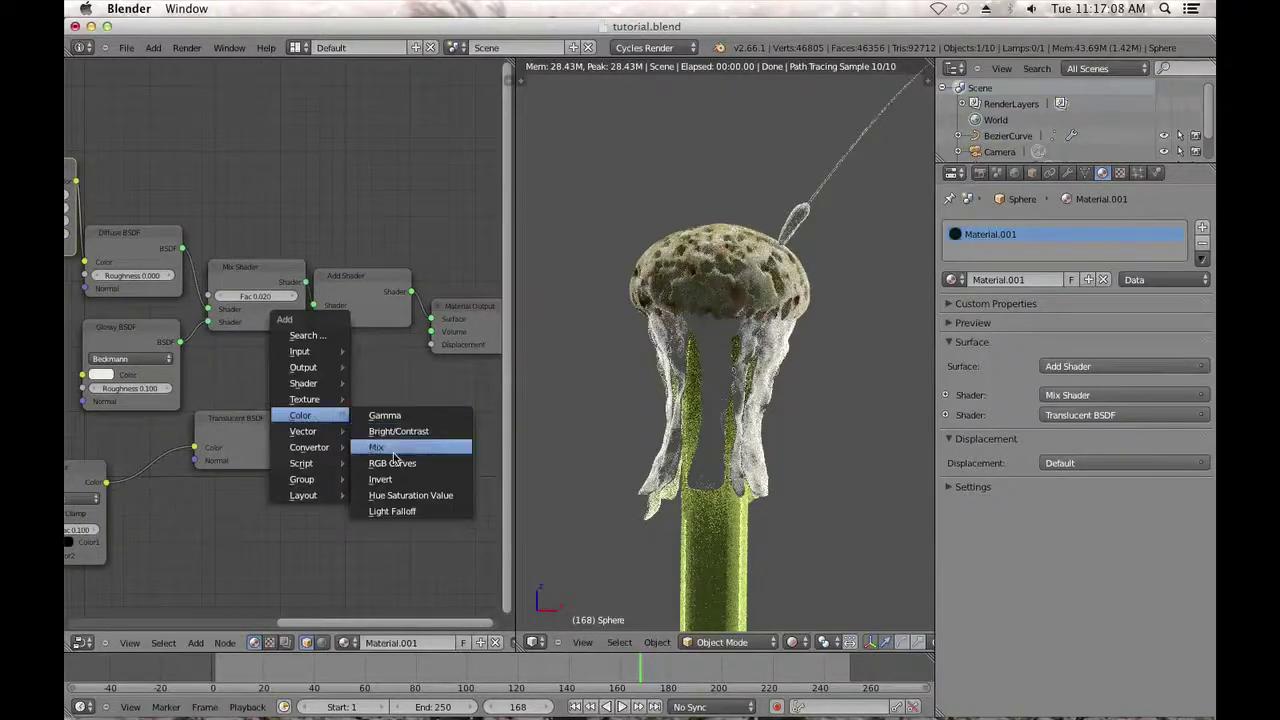
left_click(376, 447)
left_click(422, 446)
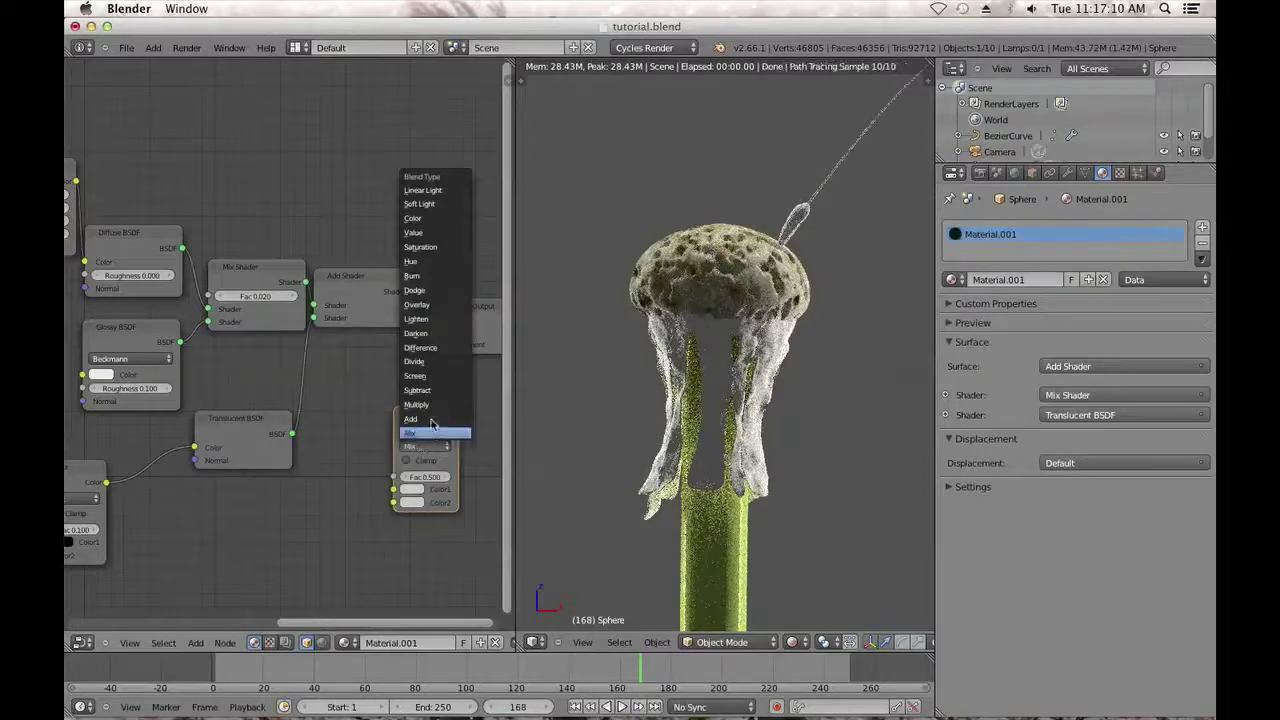
left_click(428, 418)
left_click_drag(419, 431, 337, 403)
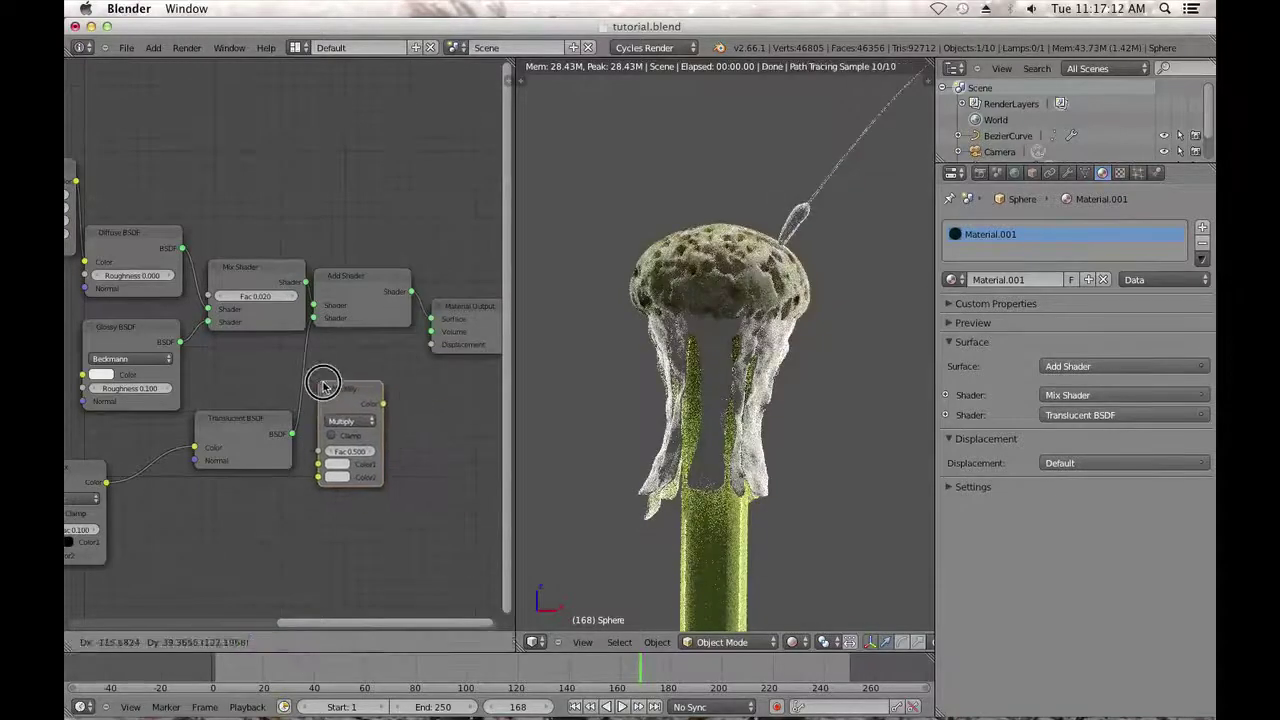
Set the Multiply node's Color1 to white and link its output to the Material Output's Displacement.
left_click(325, 463)
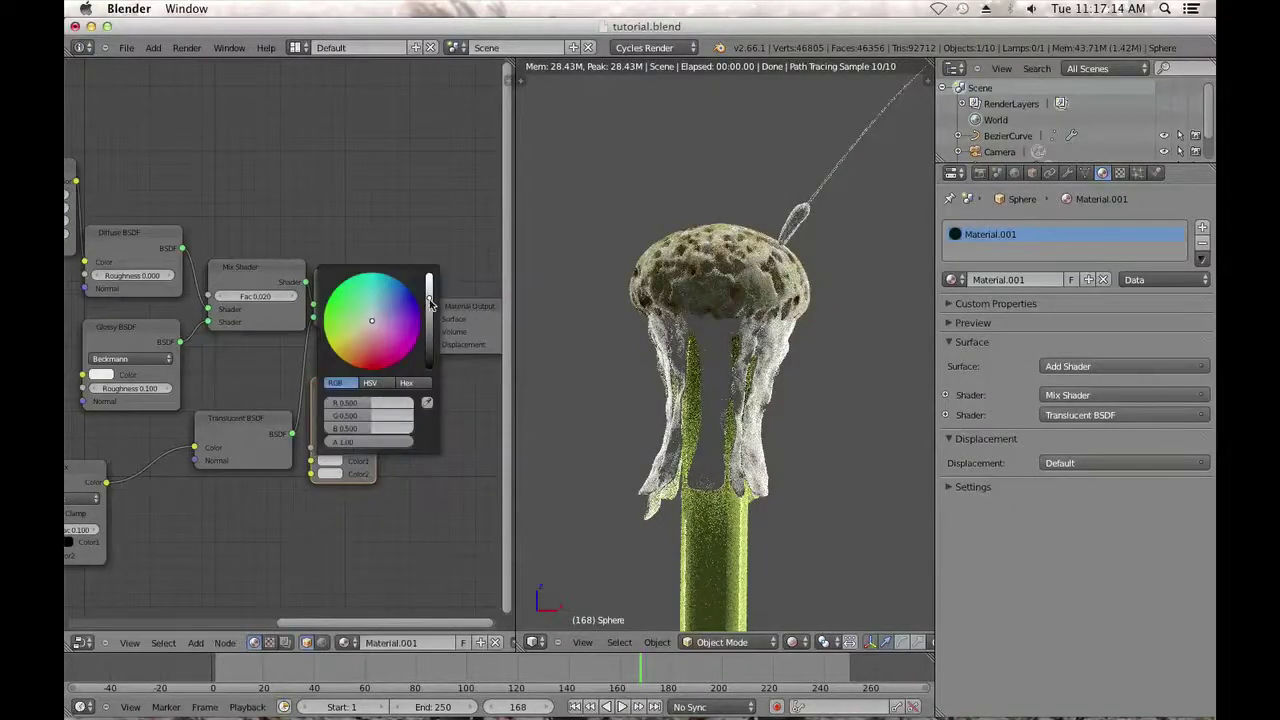
left_click_drag(430, 305, 434, 240)
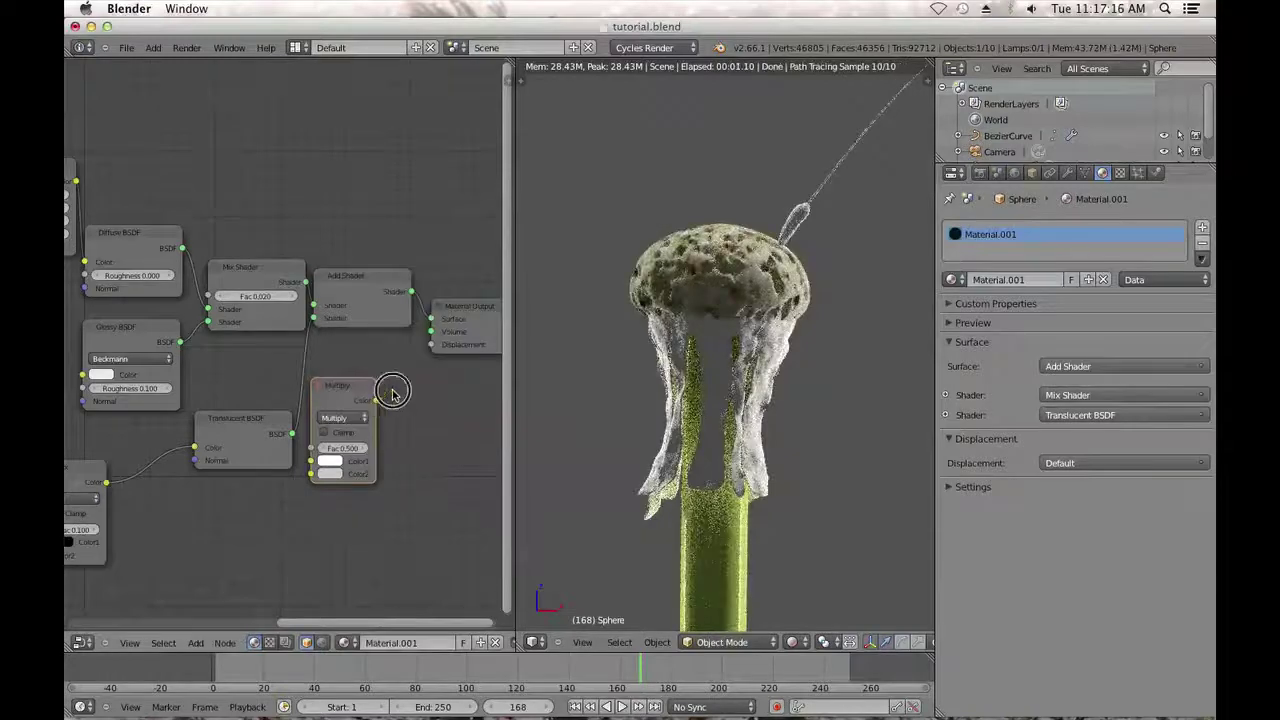
left_click_drag(436, 344, 432, 344)
Link the Hue Saturation Value node's color output to the Multiply node's Color2 input.
scroll(300, 405, "down", 5)
middle_click_drag(206, 418, 305, 428)
scroll(305, 428, "up", 1)
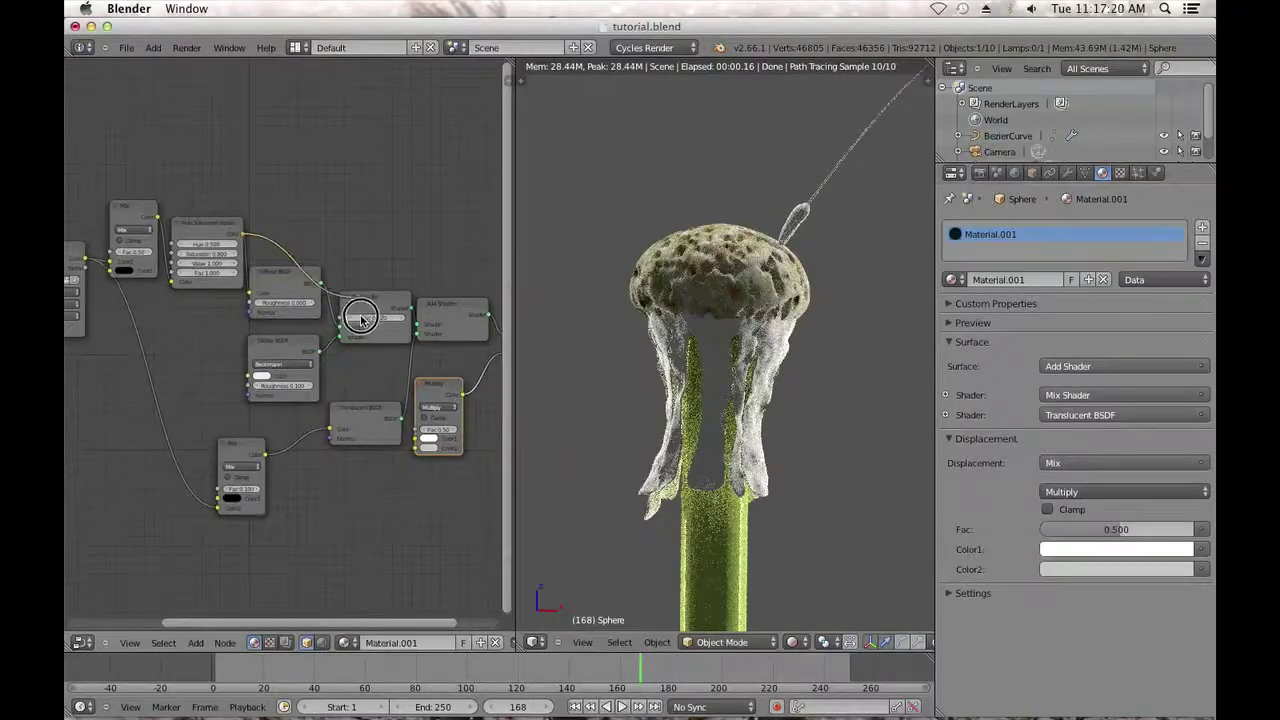
left_click_drag(243, 235, 414, 447)
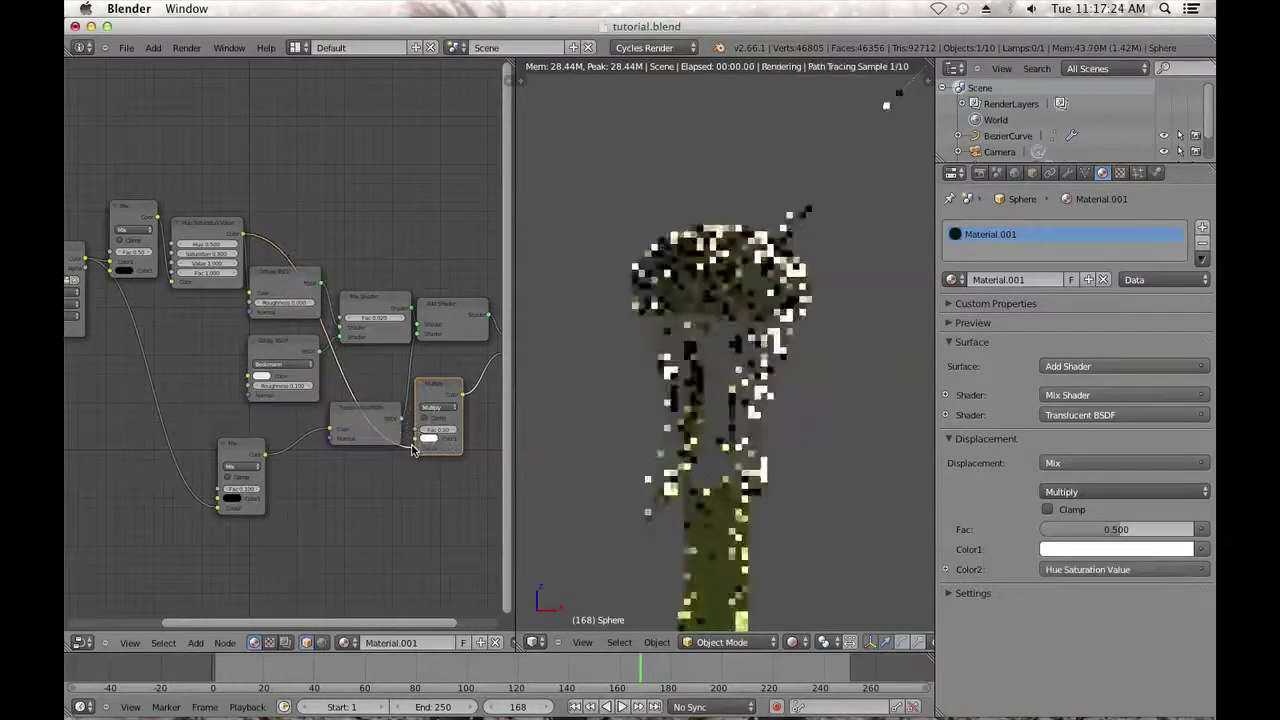
Reduce the displacement strength by setting the Multiply node's Fac to 0.06.
scroll(380, 448, "up", 1)
scroll(375, 449, "up", 3)
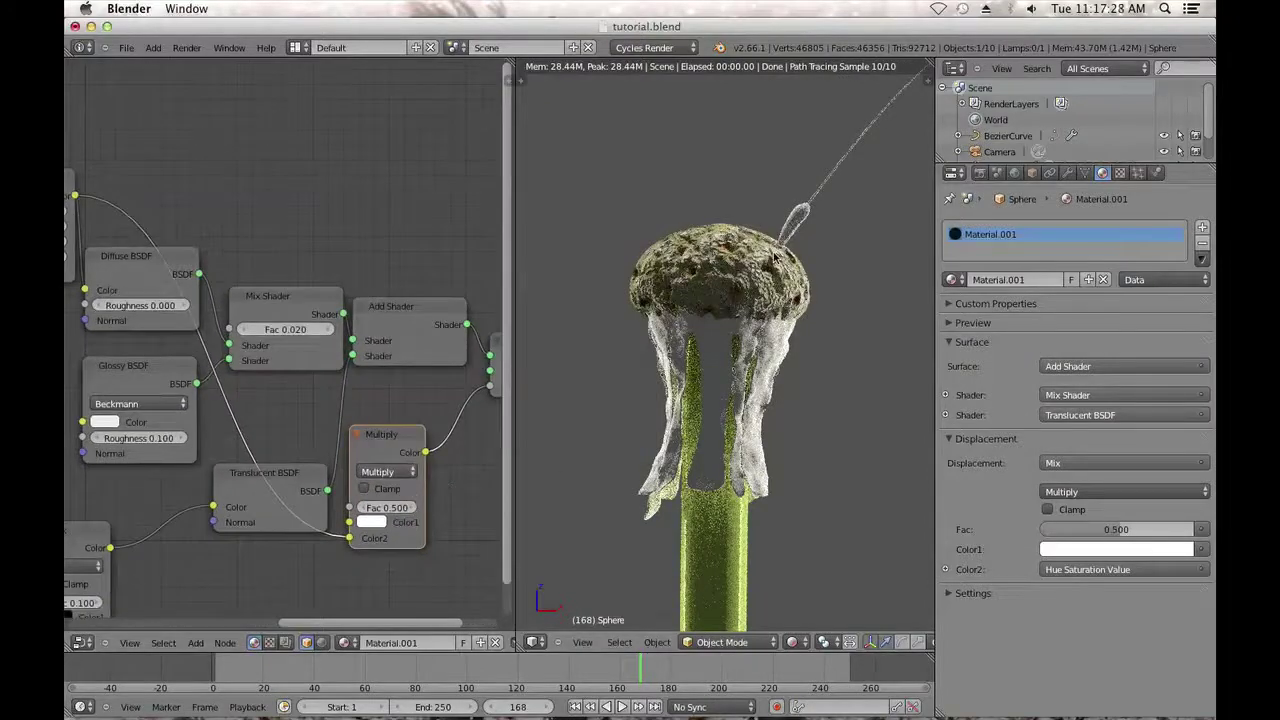
scroll(767, 268, "up", 4)
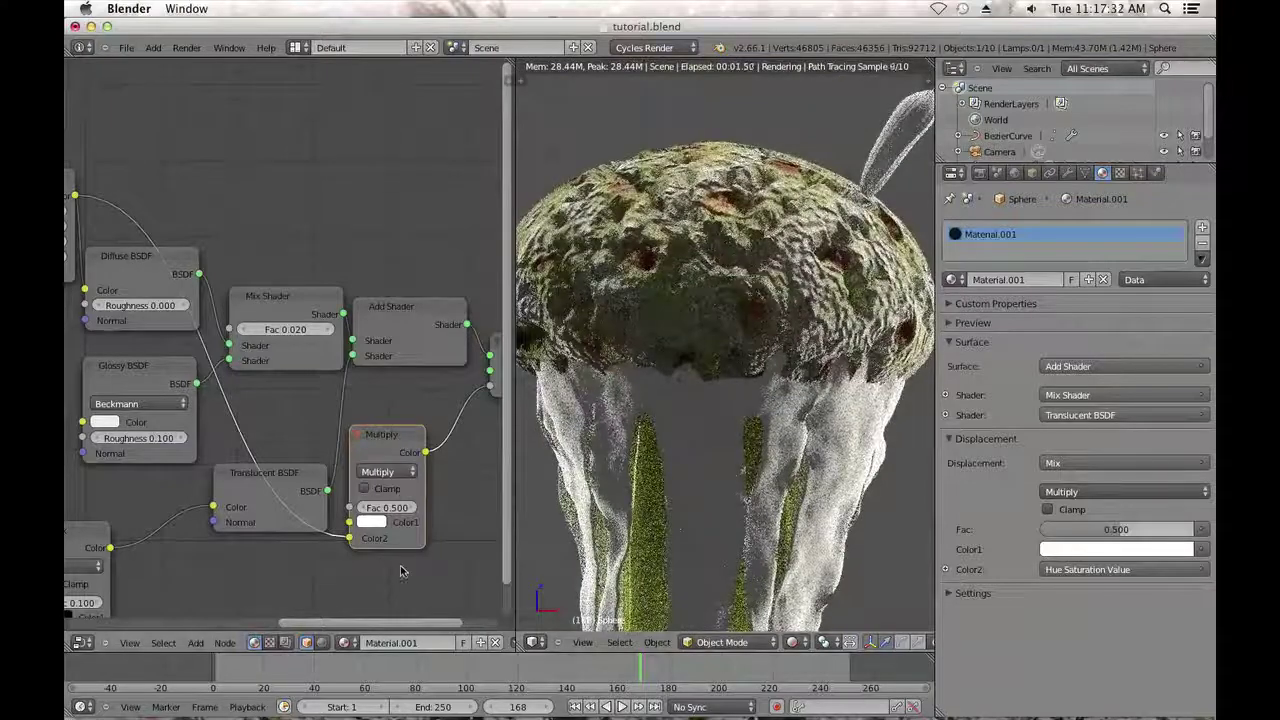
left_click(362, 510)
left_click(362, 510)
left_click(362, 510)
left_click(363, 510)
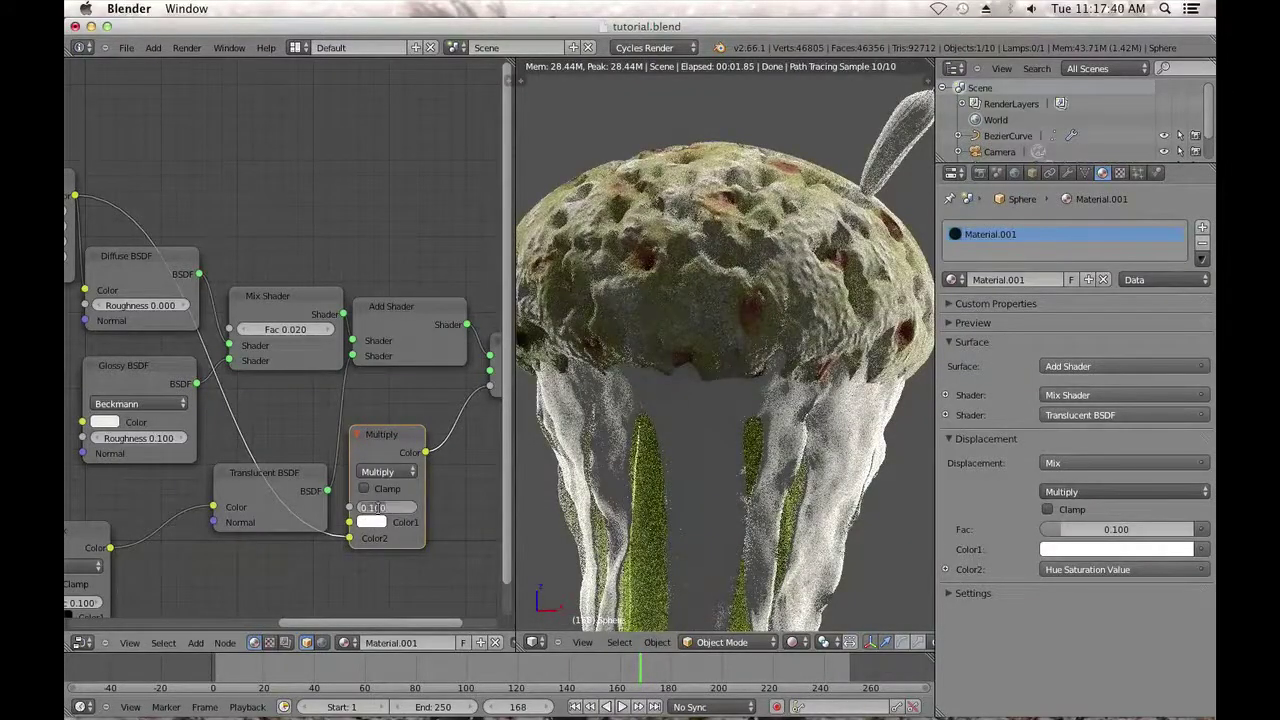
left_click_drag(380, 512, 374, 512)
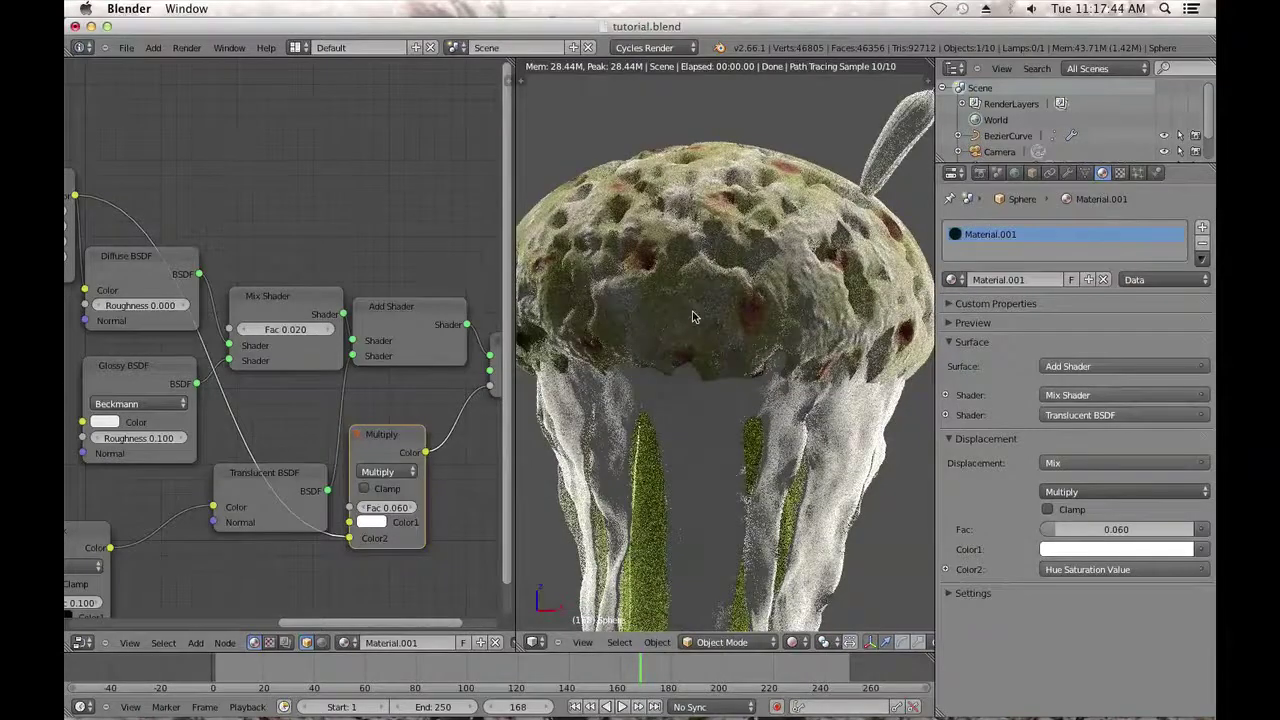
Frame the whole dandelion head in the rendered view and save the file.
scroll(735, 313, "down", 3)
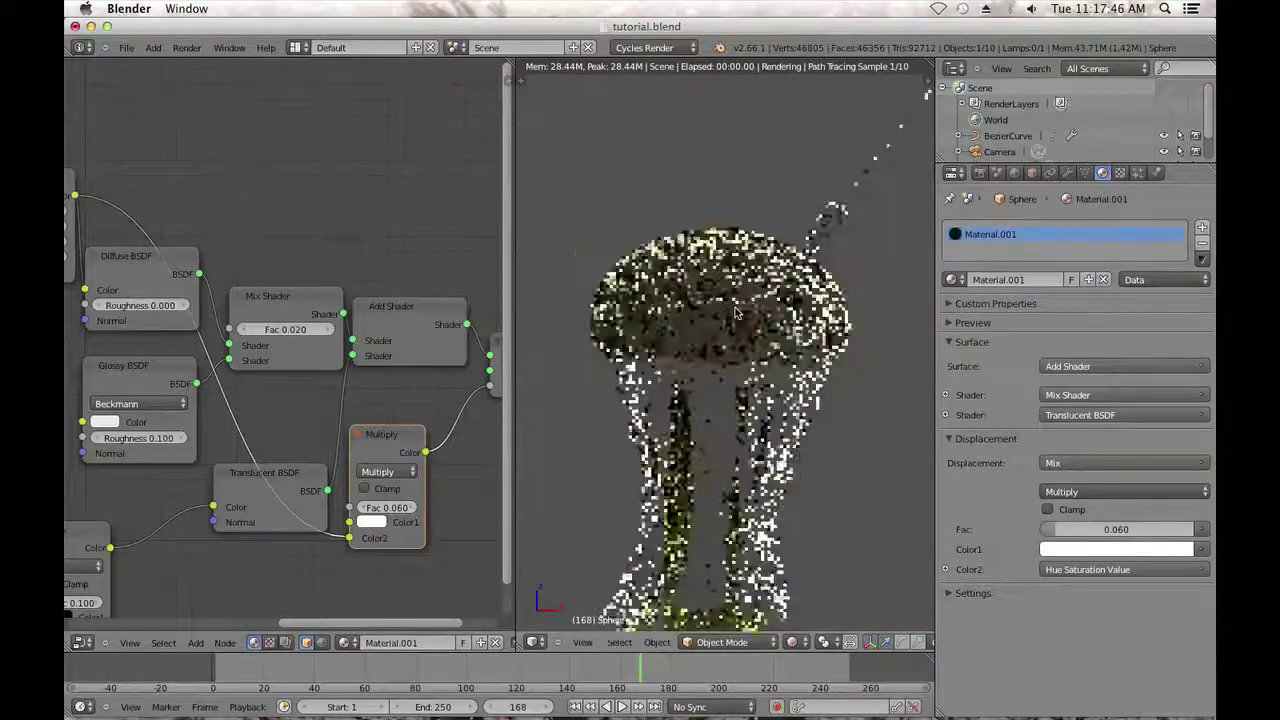
scroll(755, 313, "down", 2)
scroll(752, 308, "down", 1)
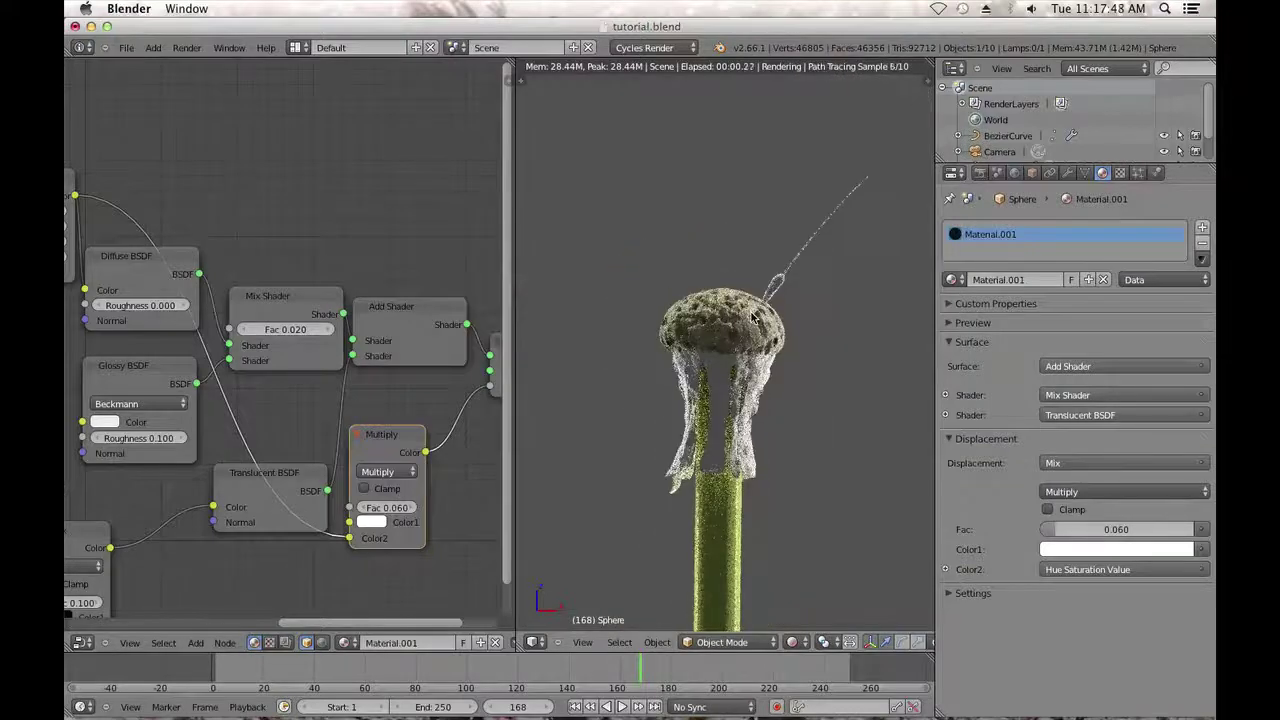
middle_click_drag(757, 329, 734, 258, "shift")
scroll(734, 258, "up", 2)
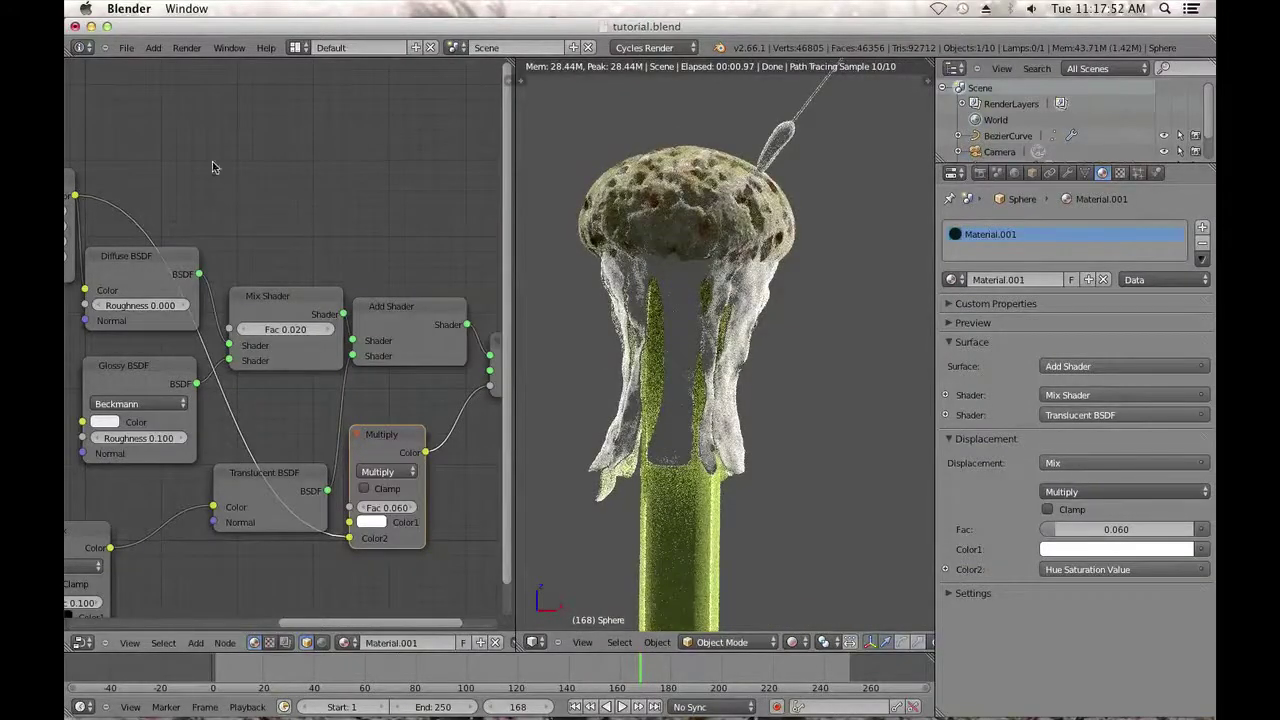
left_click(126, 51)
left_click(150, 153)
Select the sepal object hanging below the head and switch the node editor area to the UV/Image Editor.
right_click(690, 322)
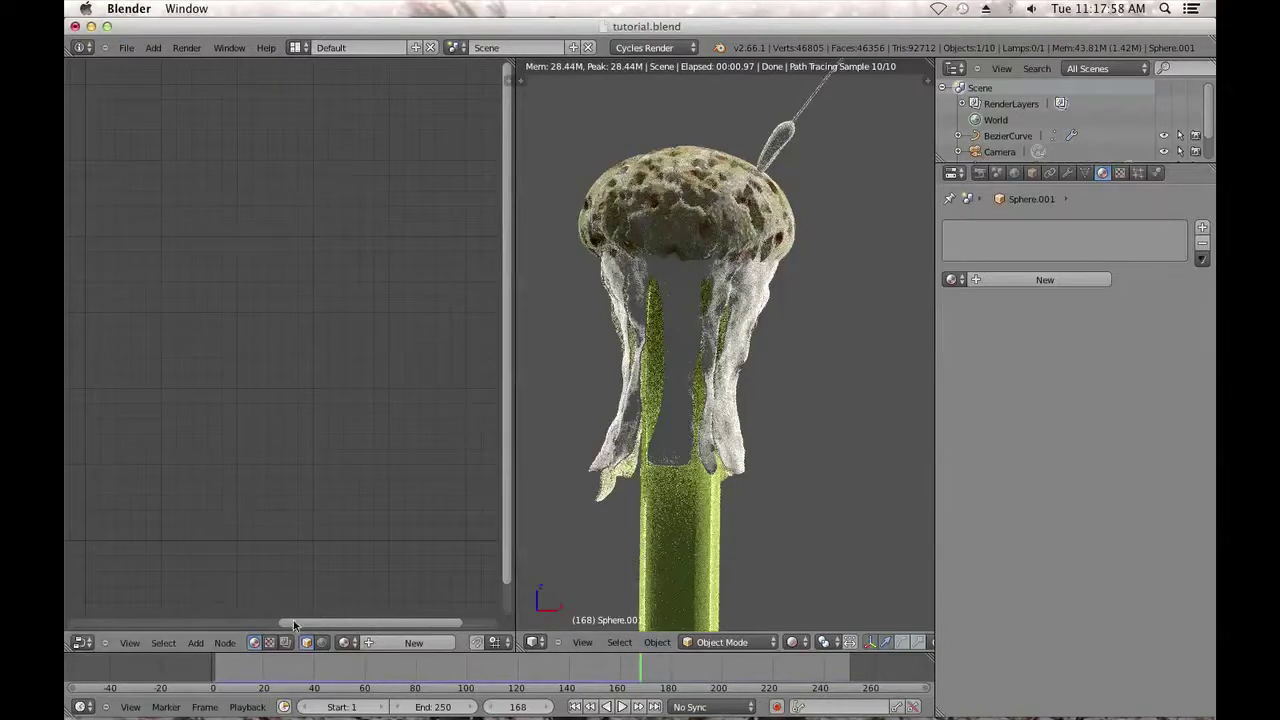
left_click(80, 643)
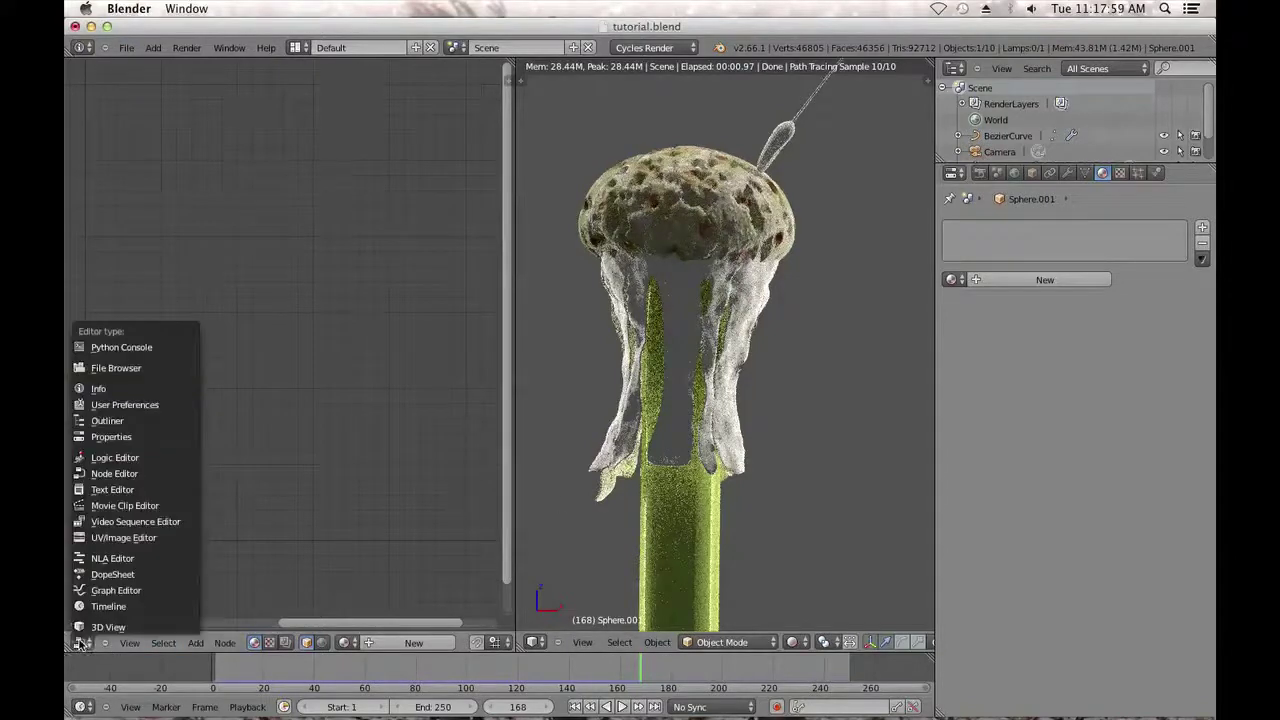
left_click(128, 540)
scroll(678, 418, "up", 1)
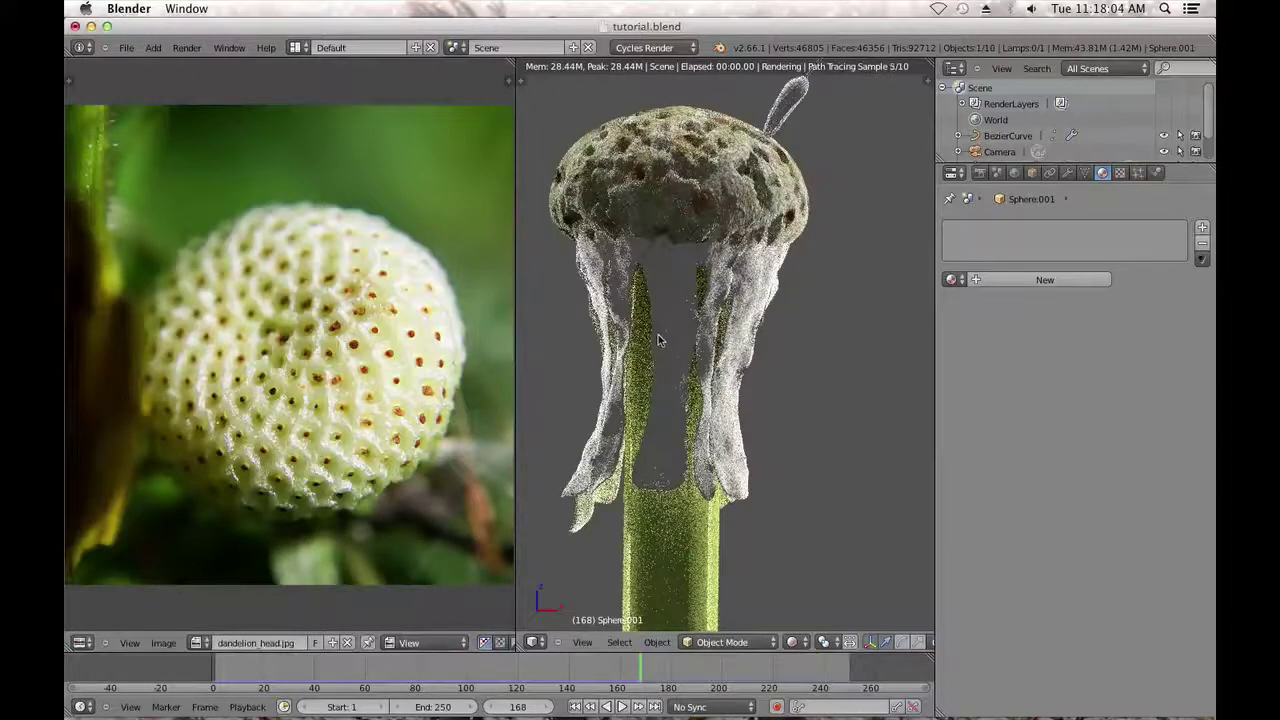
Switch the 3D view to Solid shading and select the sepal object's entire mesh in Edit Mode.
left_click(793, 644)
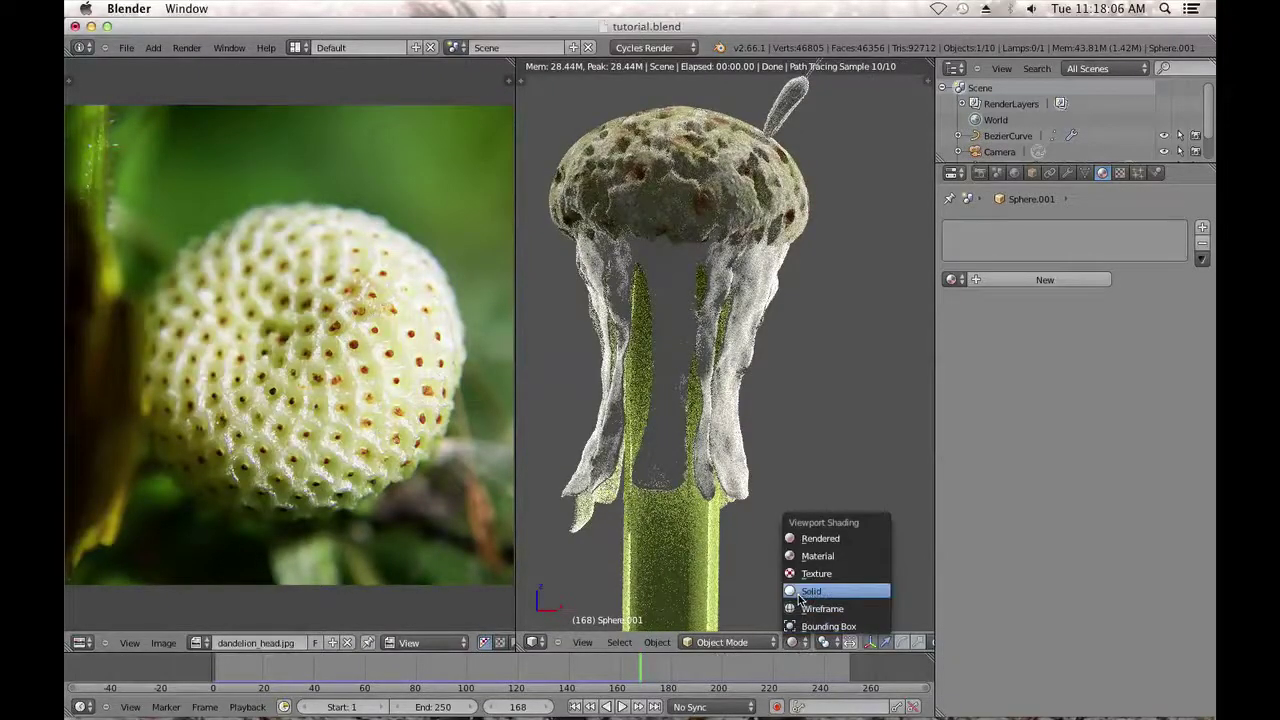
left_click(803, 590)
key("Tab")
key("a")
key("a")
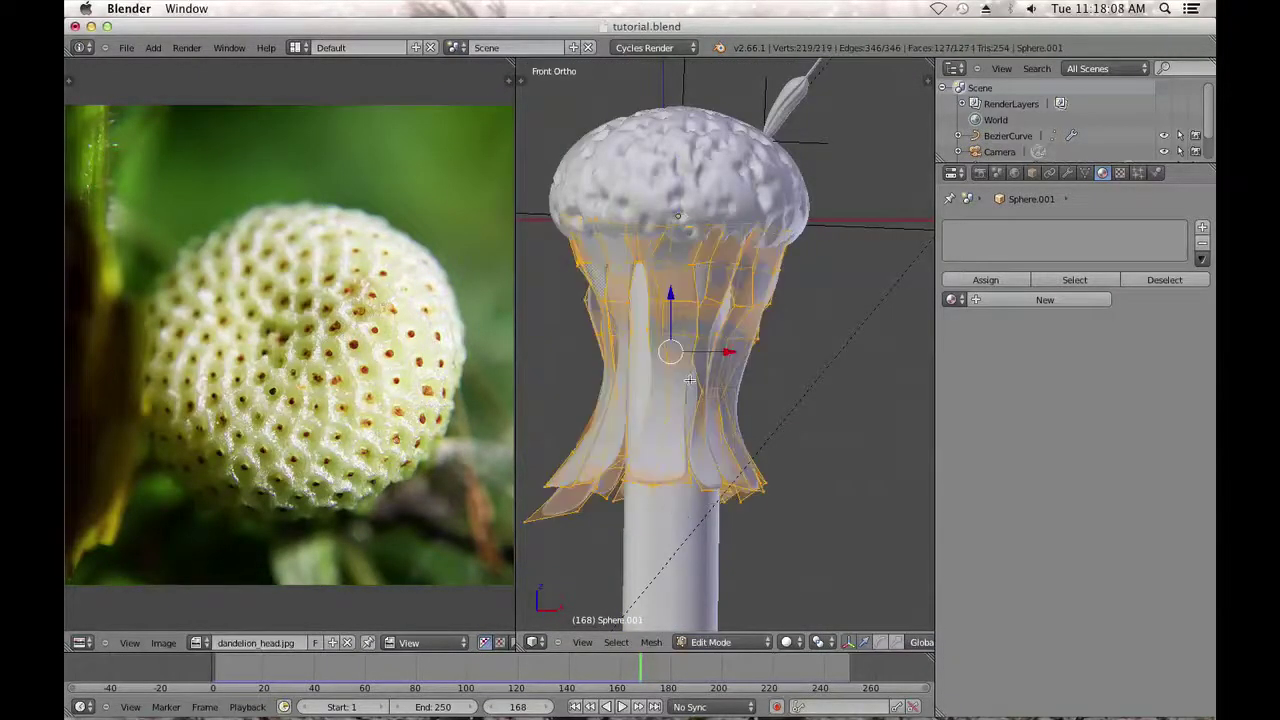
Unwrap the sepal object's entire mesh so its UVs are laid out in the UV/Image Editor.
mouse_move(697, 373)
middle_mouse_down("shift")
mouse_move(749, 361)
mouse_move(700, 369)
middle_mouse_up("shift")
scroll(747, 362, "up", 2)
key("i")
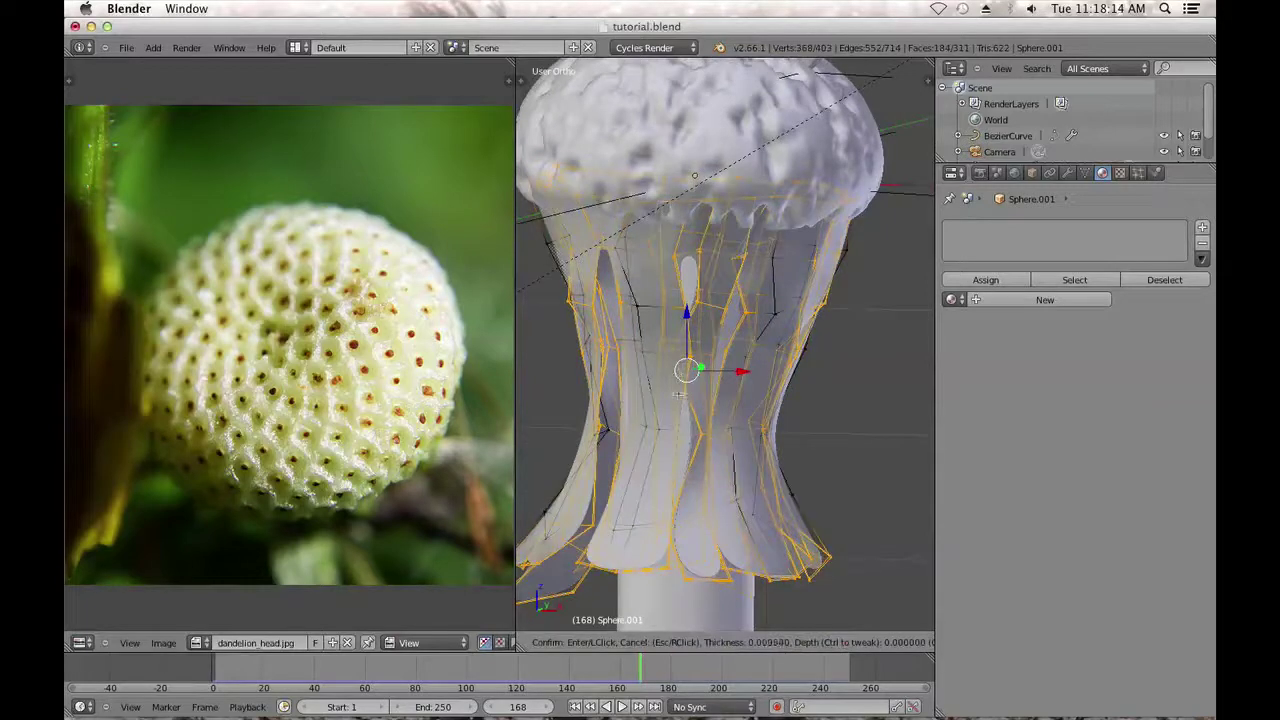
key("Escape")
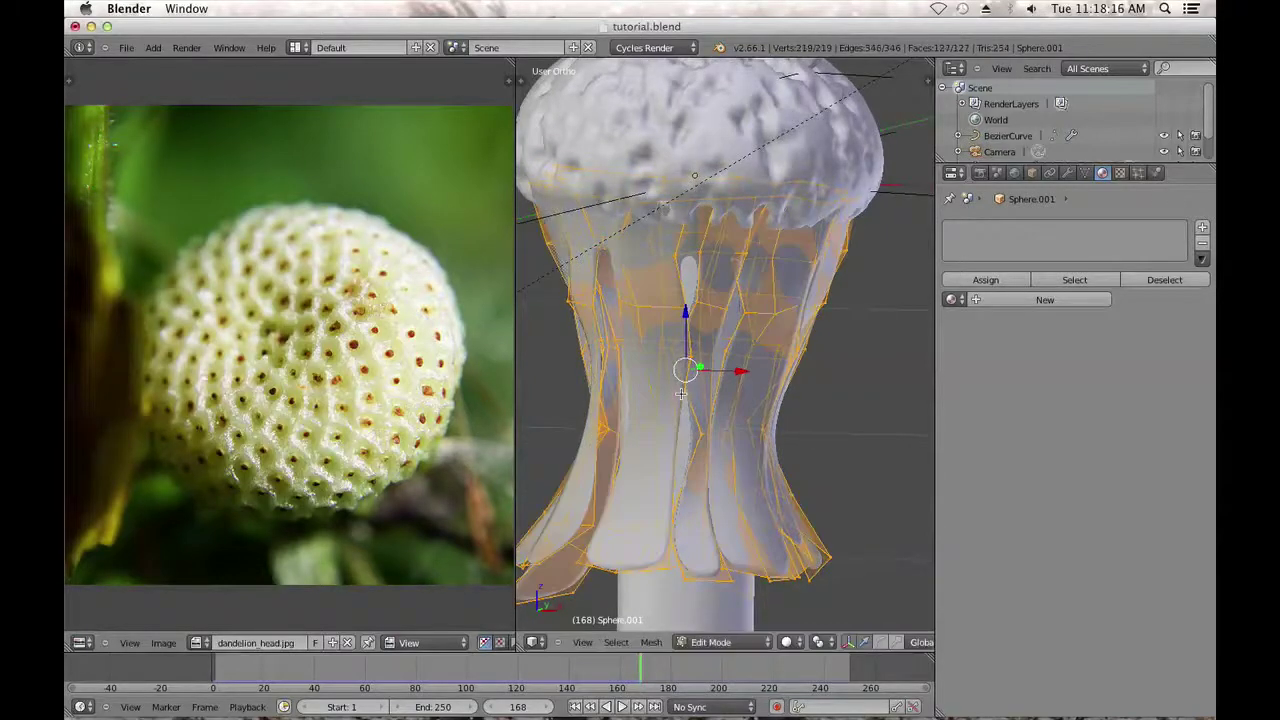
key("a")
key("a")
key("u")
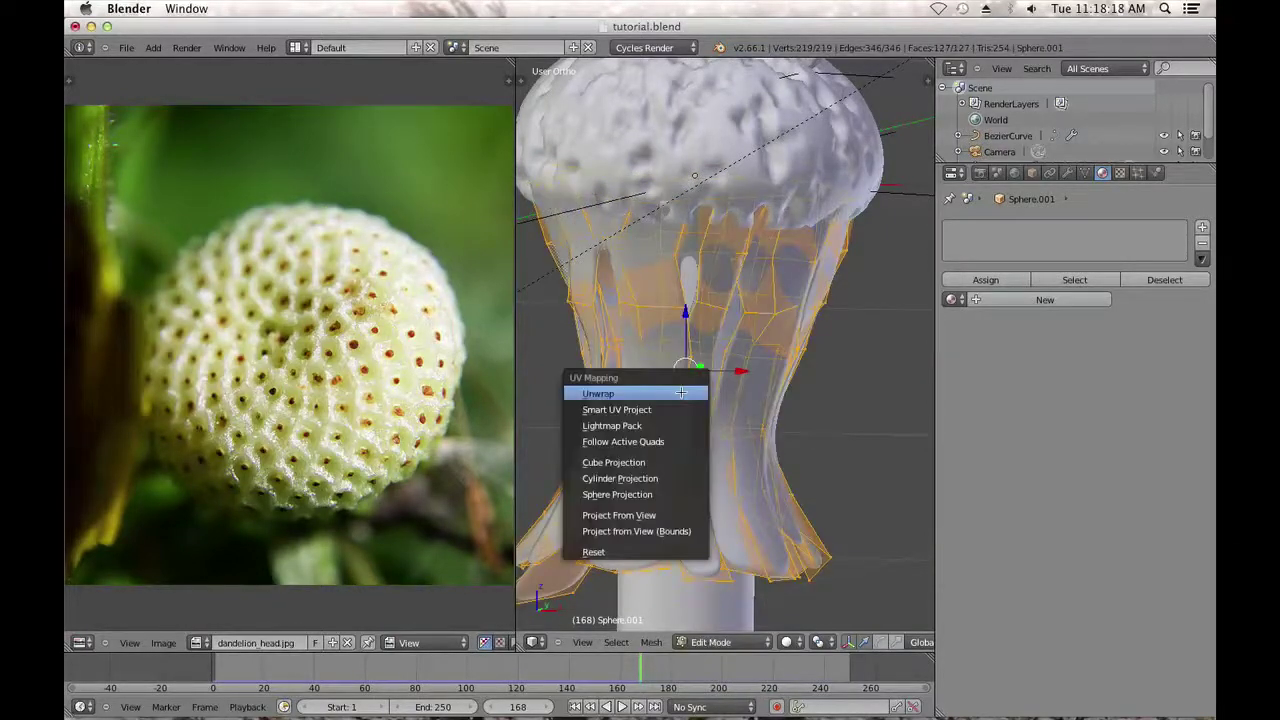
left_click(680, 393)
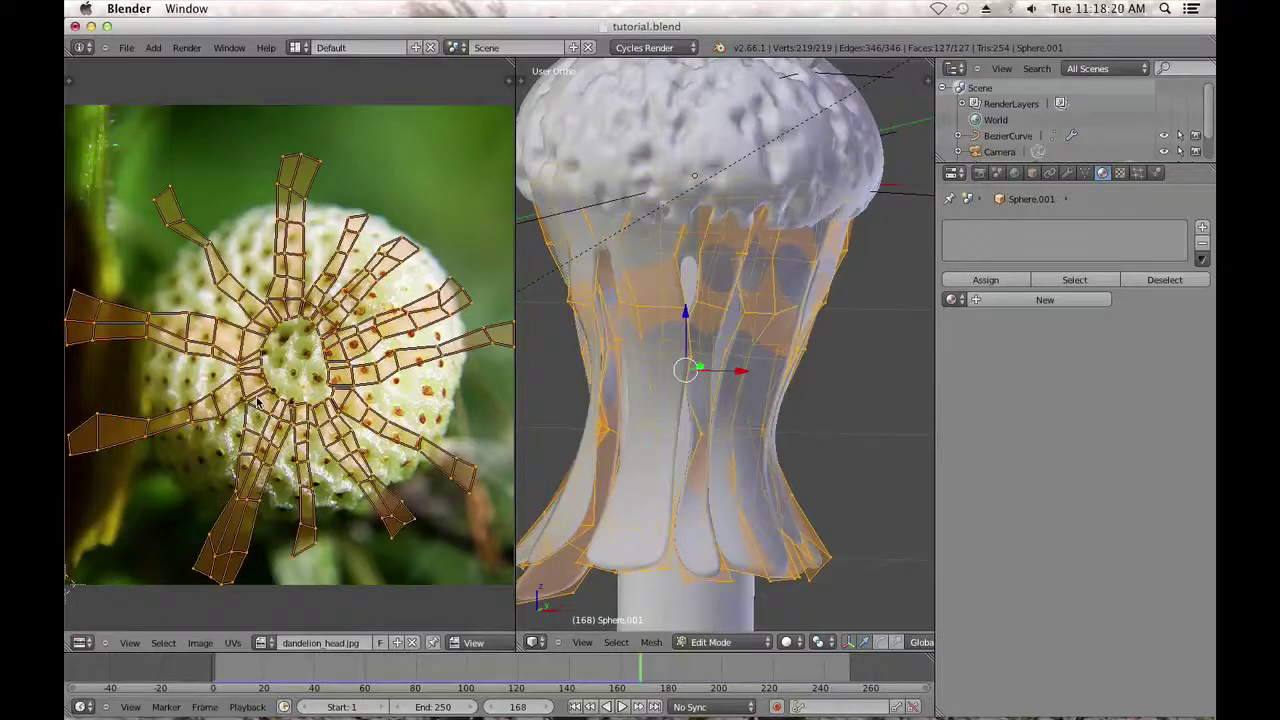
scroll(257, 400, "down", 1)
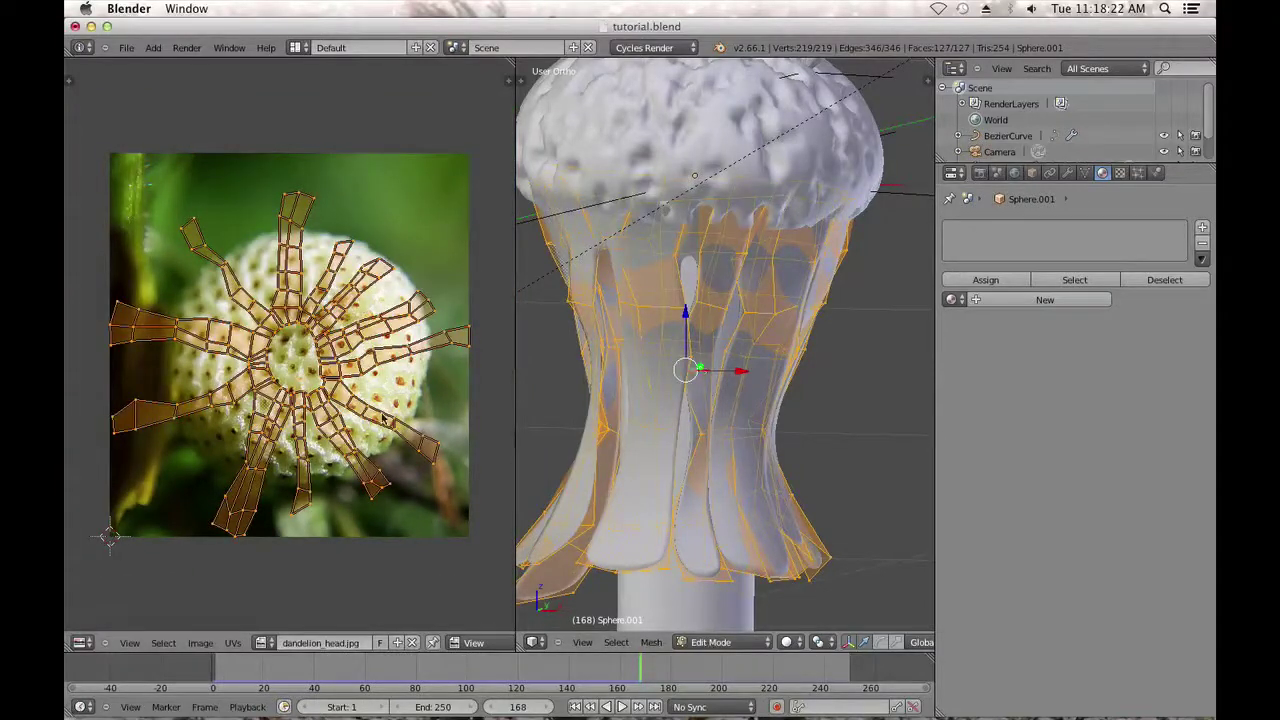
Start opening another image in the UV/Image Editor, browsing the CGtextures folder with files shown as thumbnails.
left_click(216, 645)
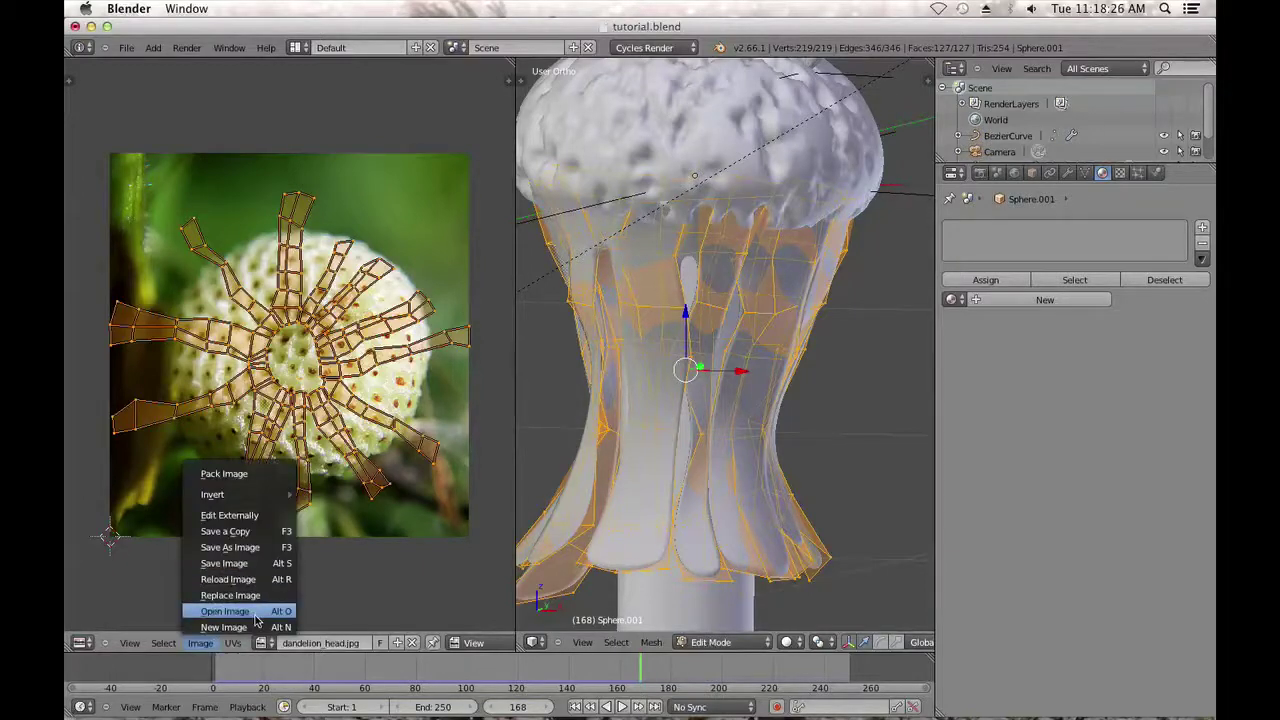
left_click(226, 611)
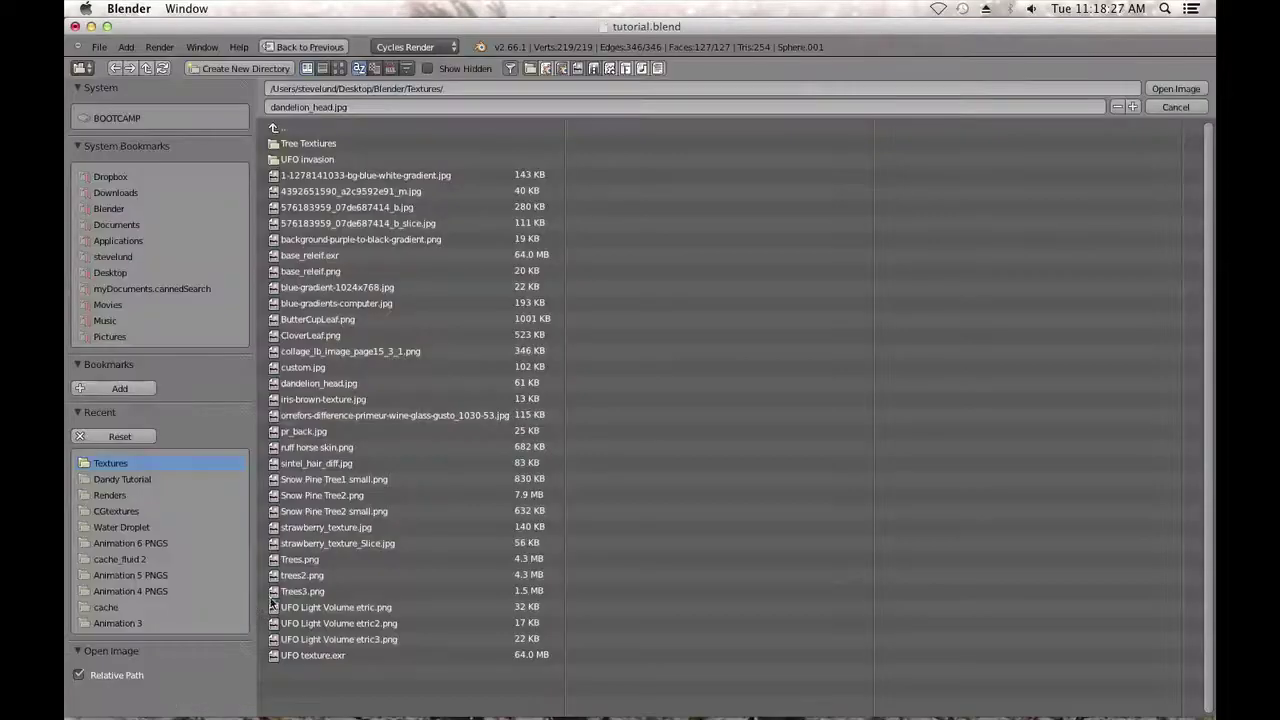
left_click(150, 510)
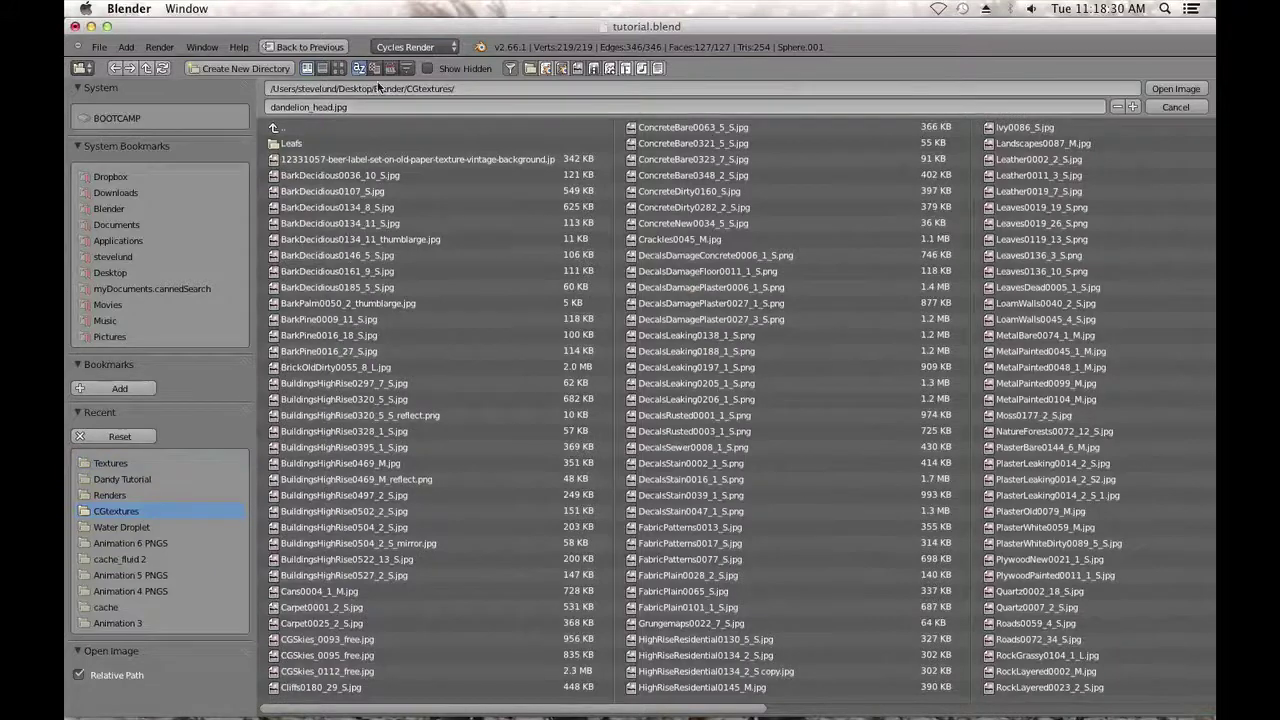
left_click(338, 68)
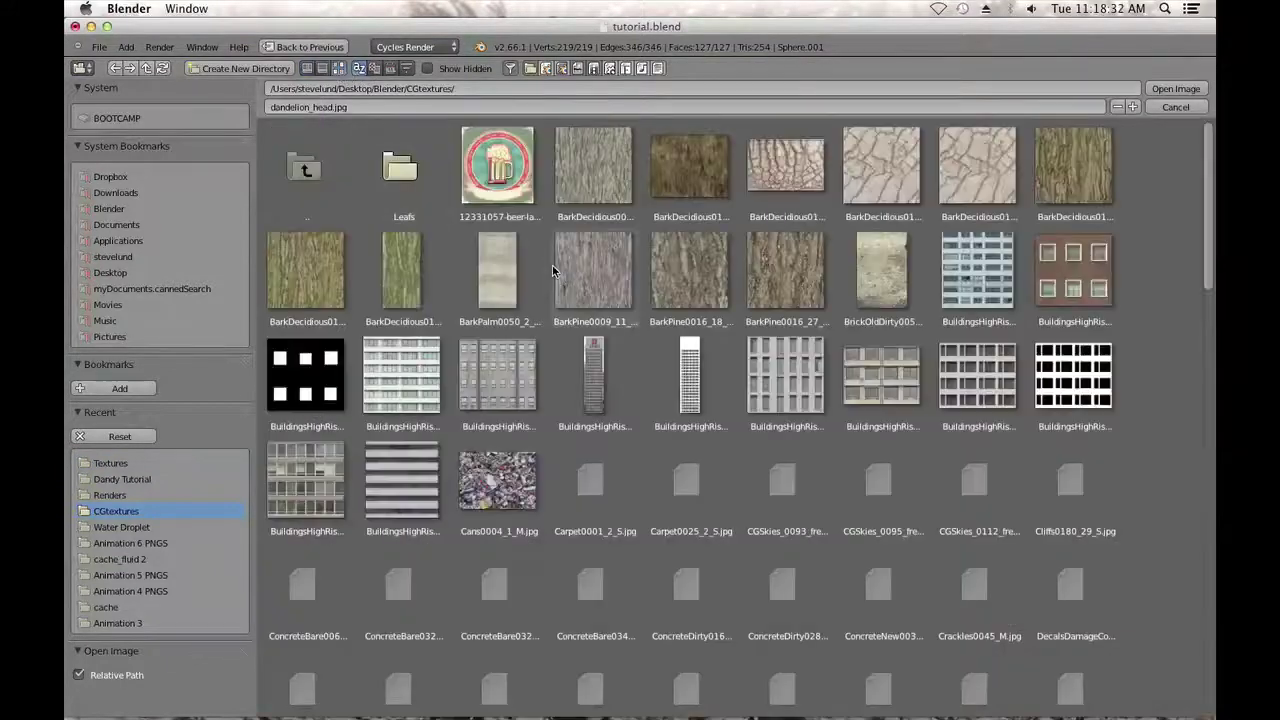
Open the striped plant photo TropicalFoliage0019_M.jpg as the image behind the sepal UVs.
scroll(698, 305, "down", 6)
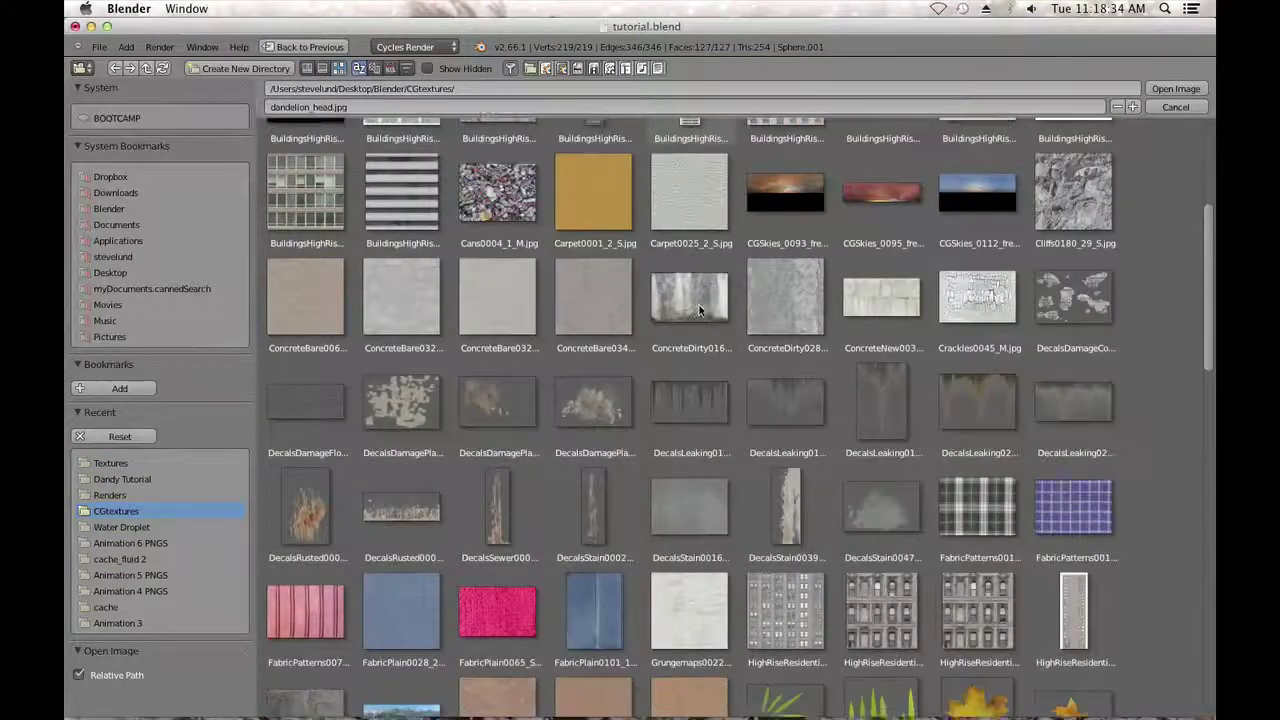
scroll(698, 310, "down", 10)
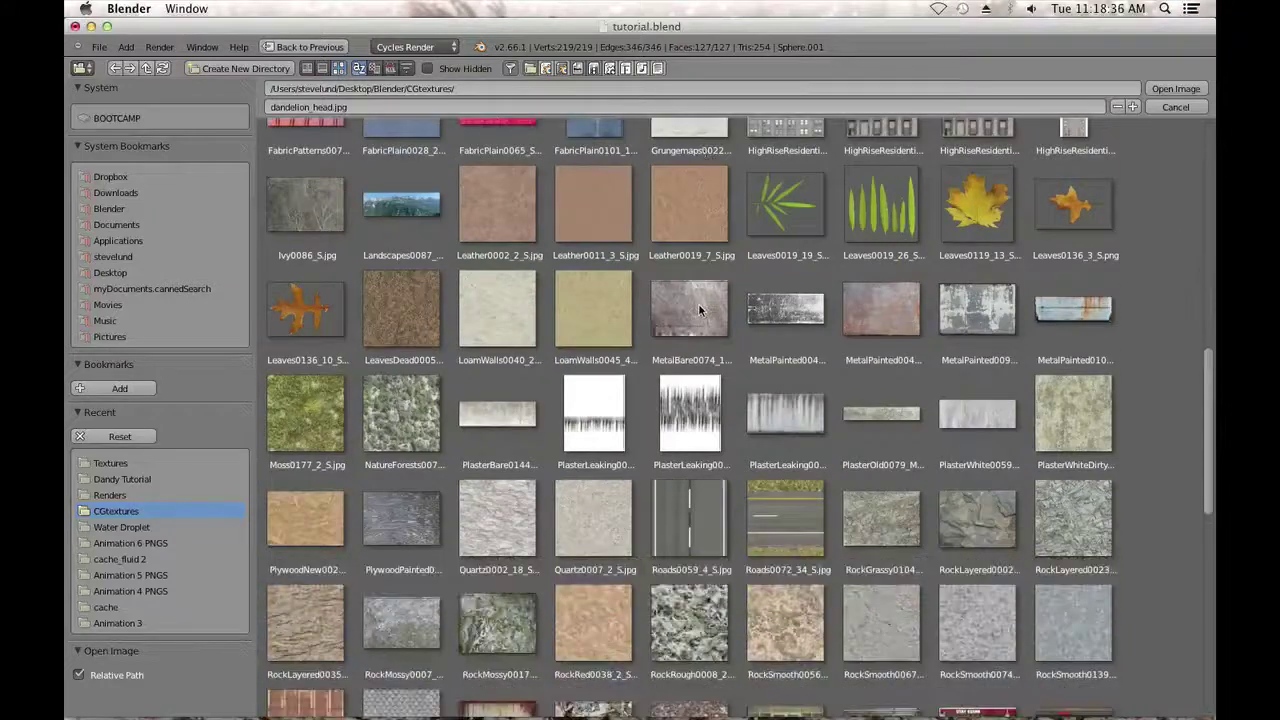
scroll(698, 310, "down", 9)
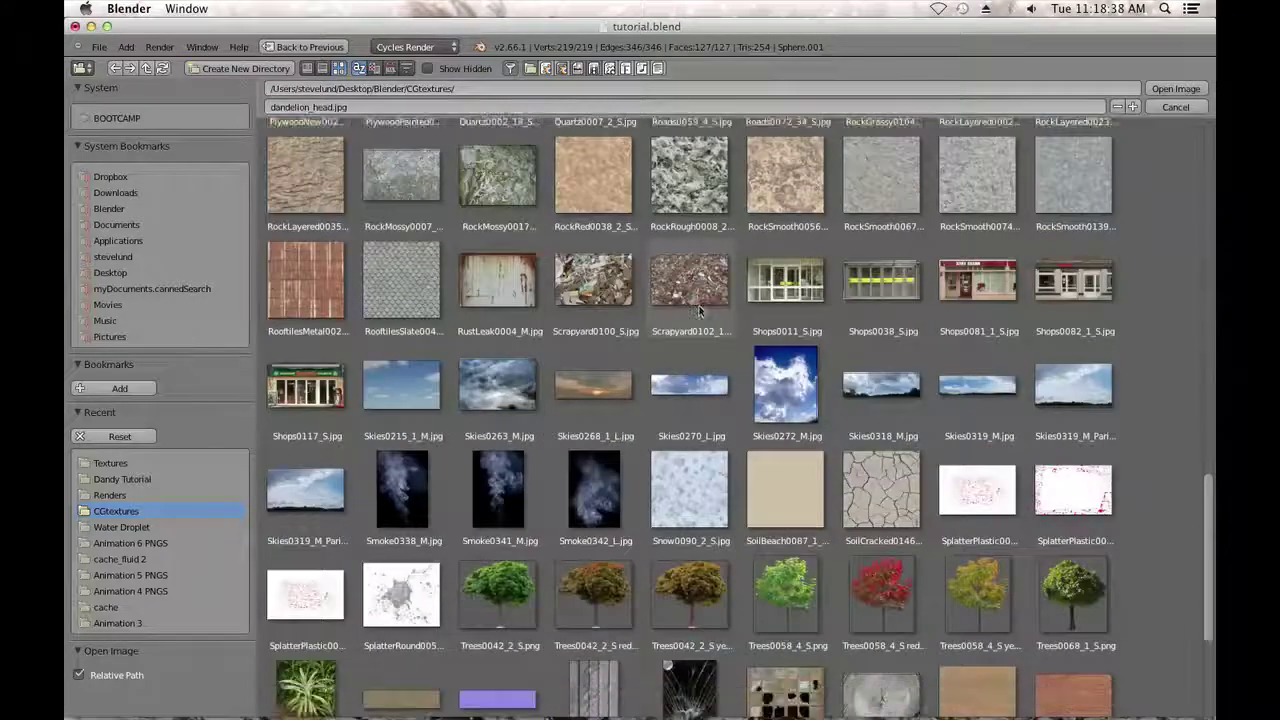
scroll(698, 311, "down", 1)
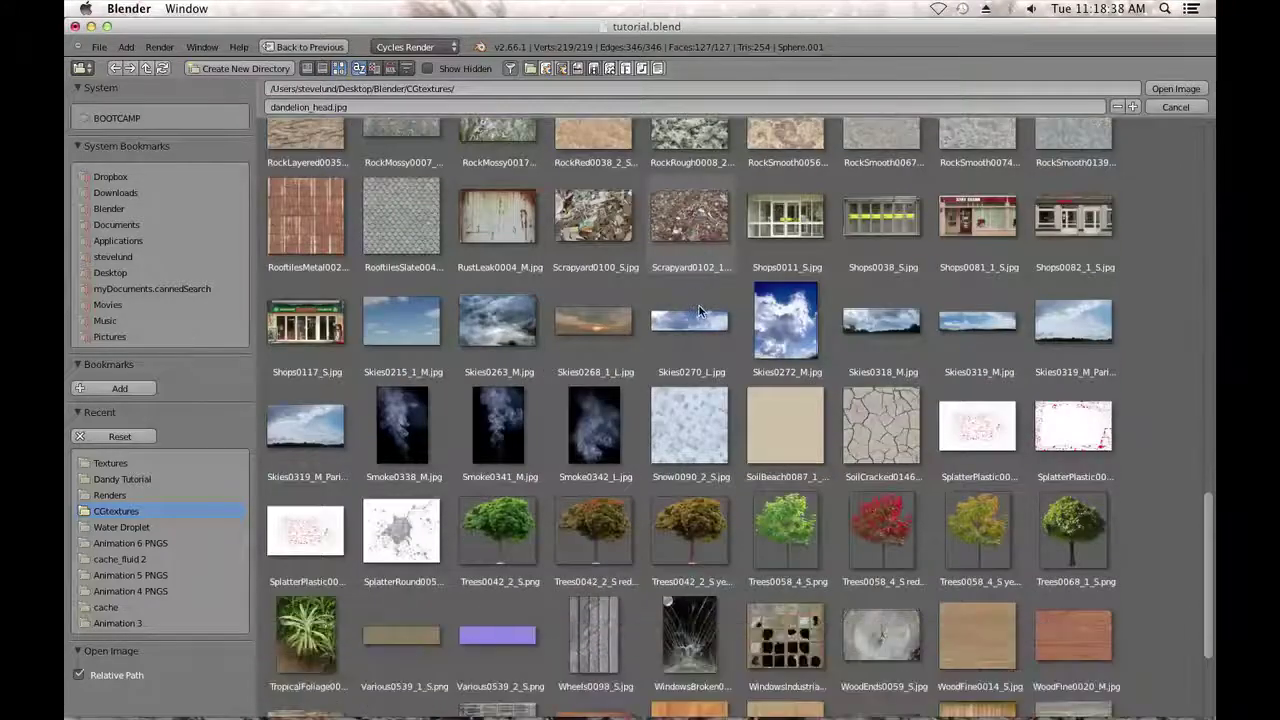
double_click(328, 628)
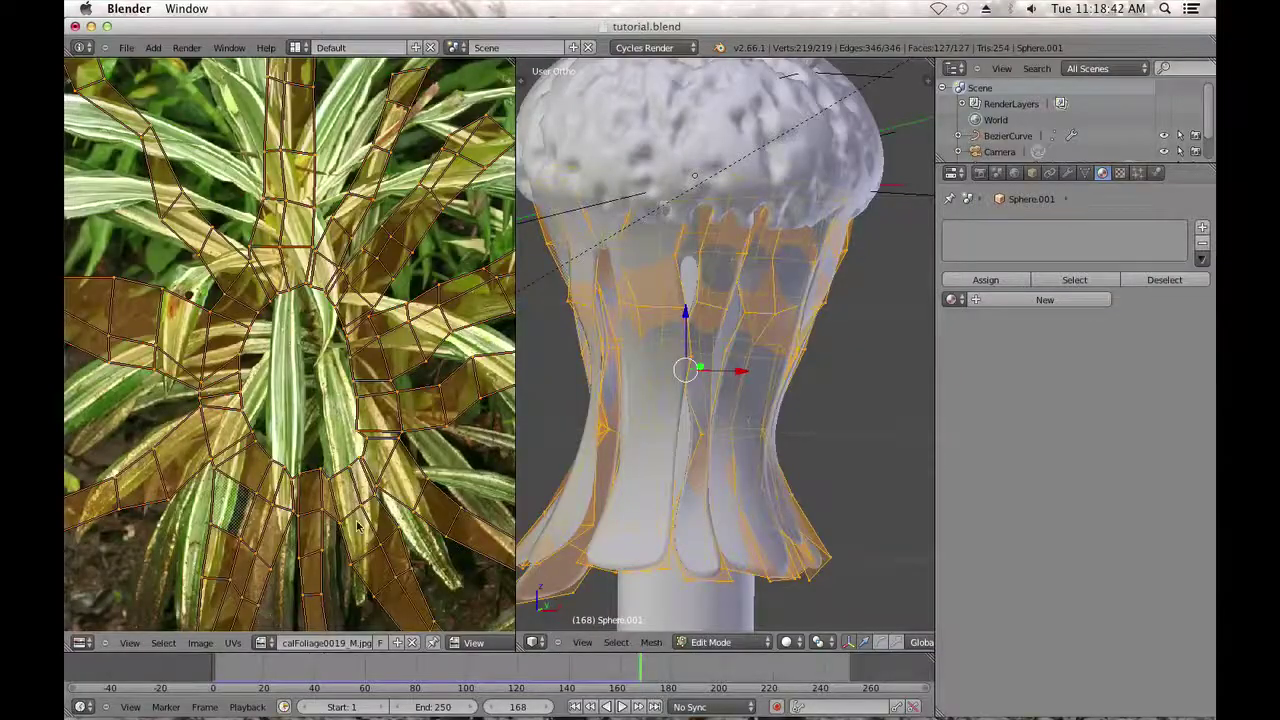
Move the whole sepal UV layout up so its lower strips lie over the plant's upper leaves.
scroll(357, 527, "down", 2)
key("g")
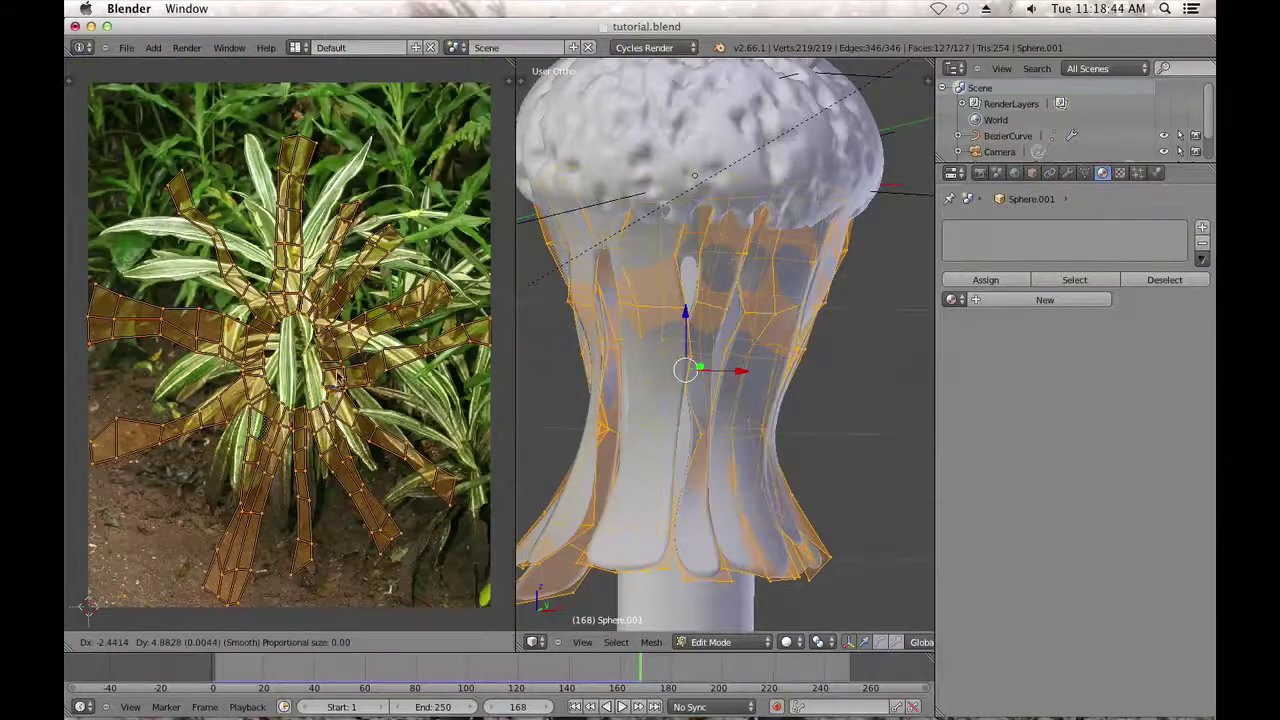
left_click(362, 194)
scroll(362, 200, "up", 2)
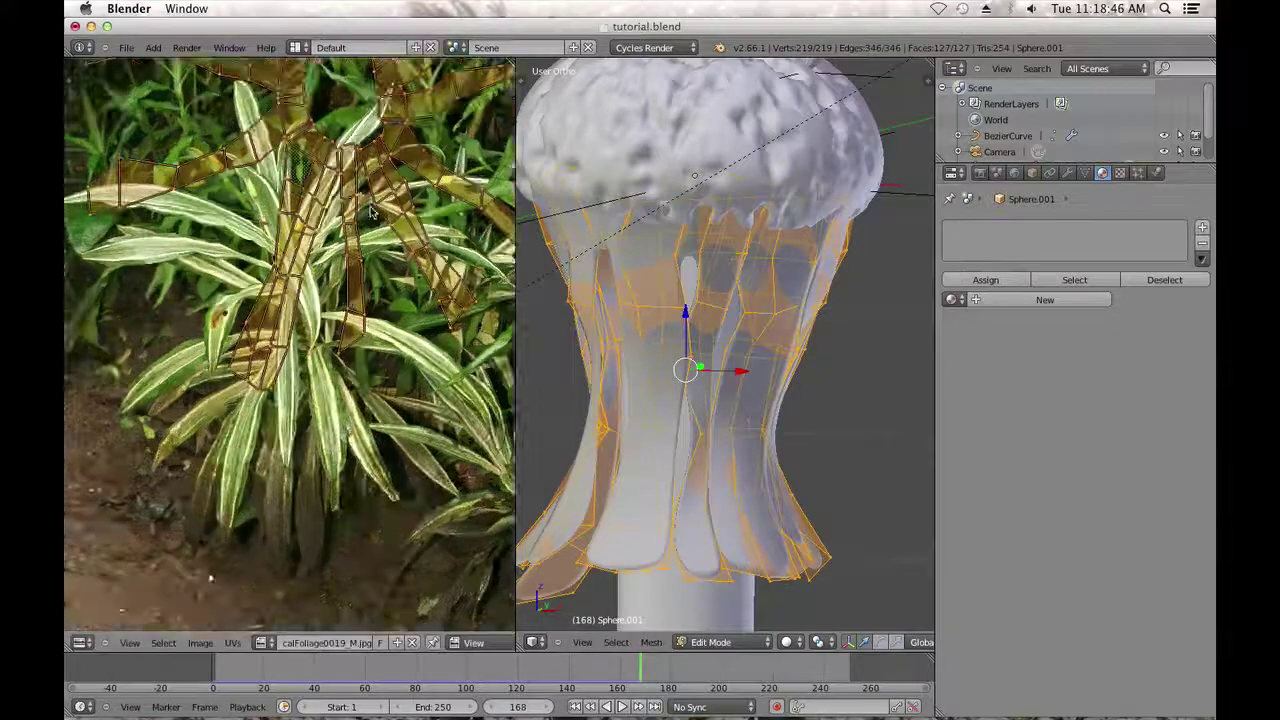
middle_click_drag(342, 265, 345, 457)
Deselect all UVs and box-select only the narrow sepal strip hanging down near the middle of the layout.
key("a")
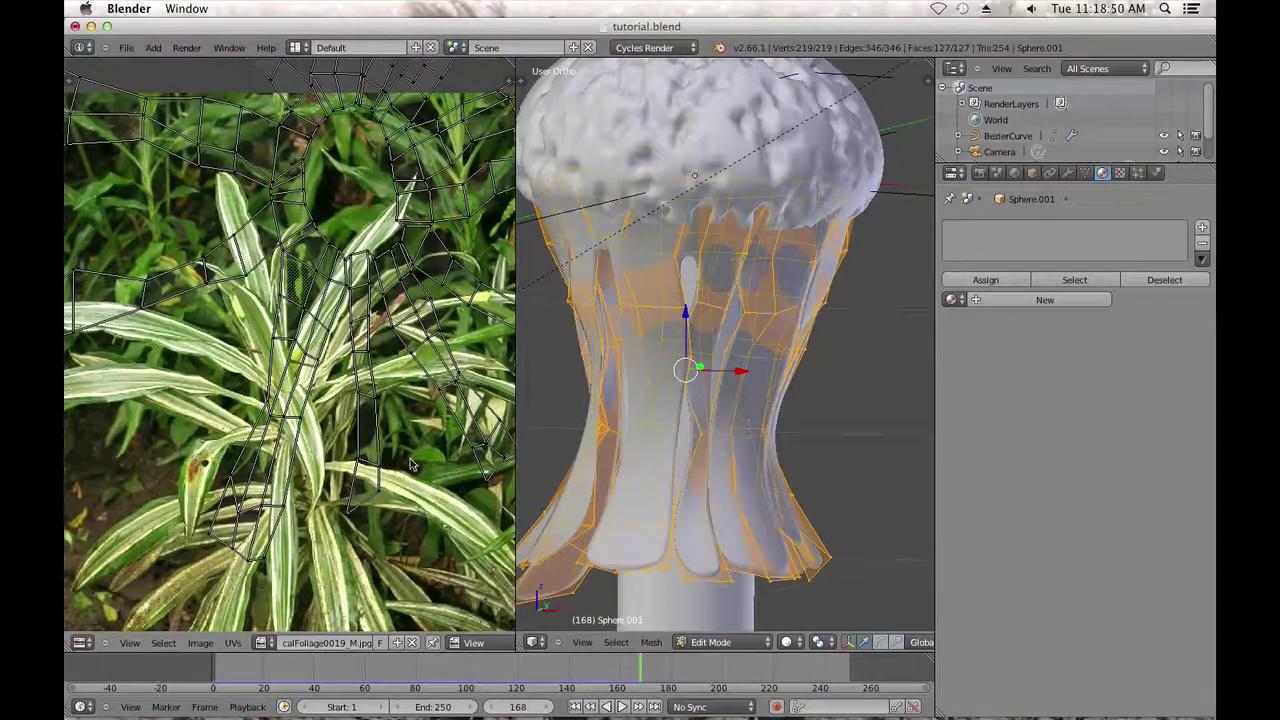
key("b")
left_click_drag(393, 517, 340, 227)
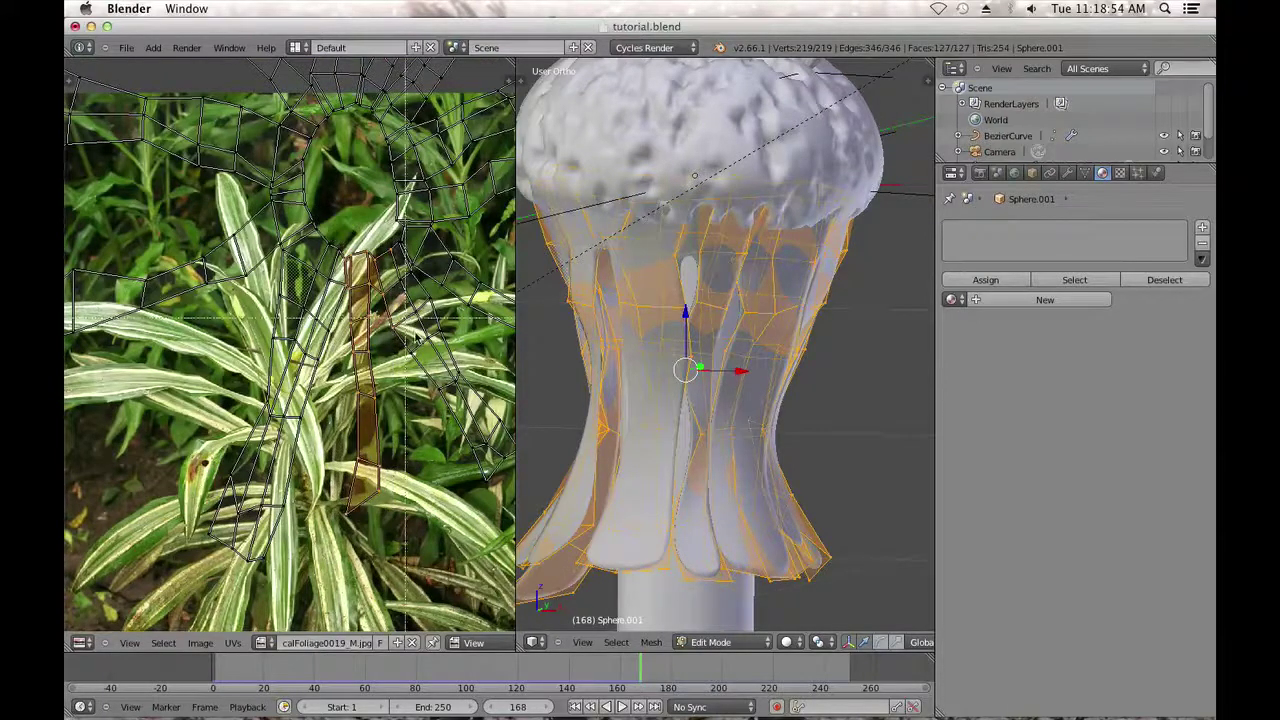
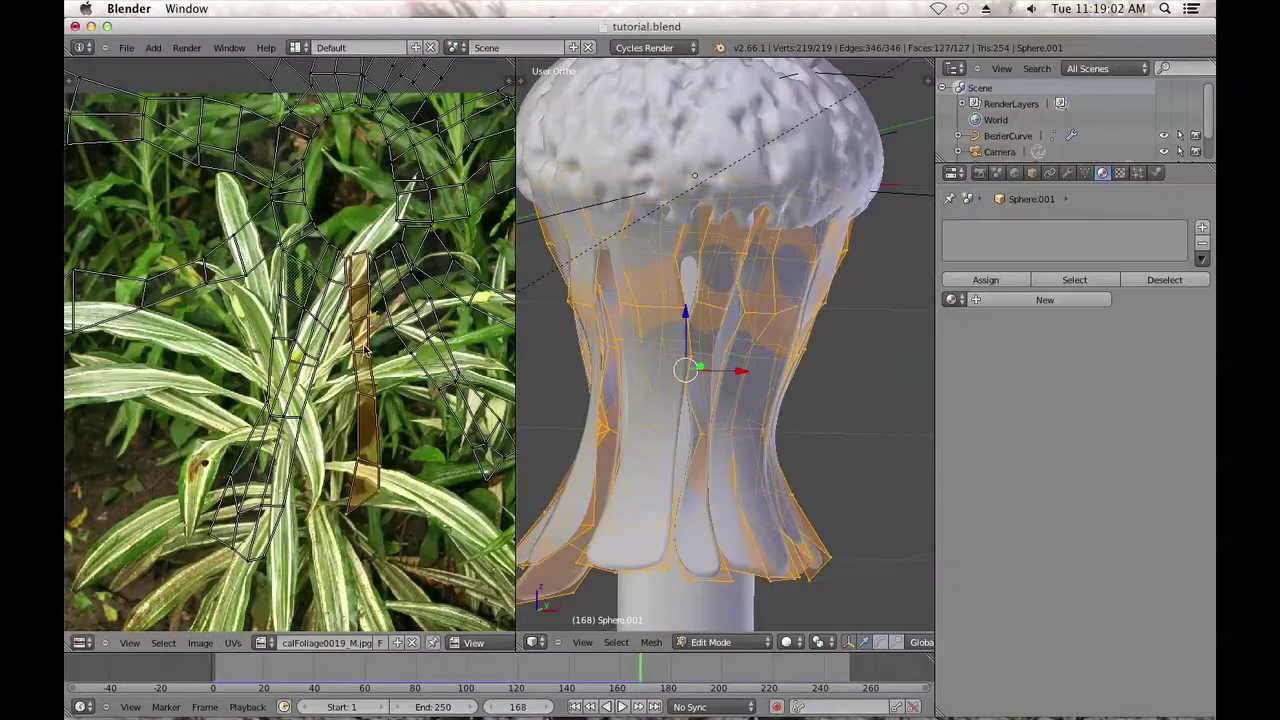
Apply Select Split to the chosen sepal strip's UVs and test whether it moves separately, cancelling each move.
left_click(234, 643)
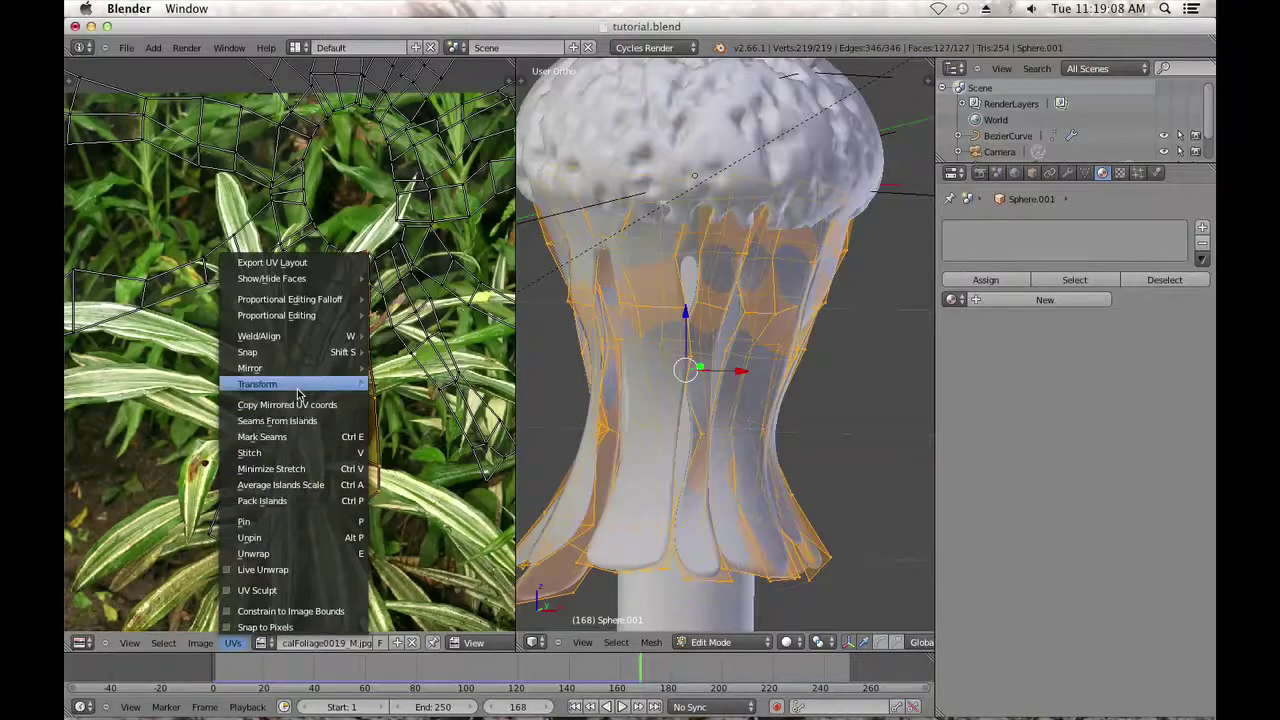
left_click(201, 644)
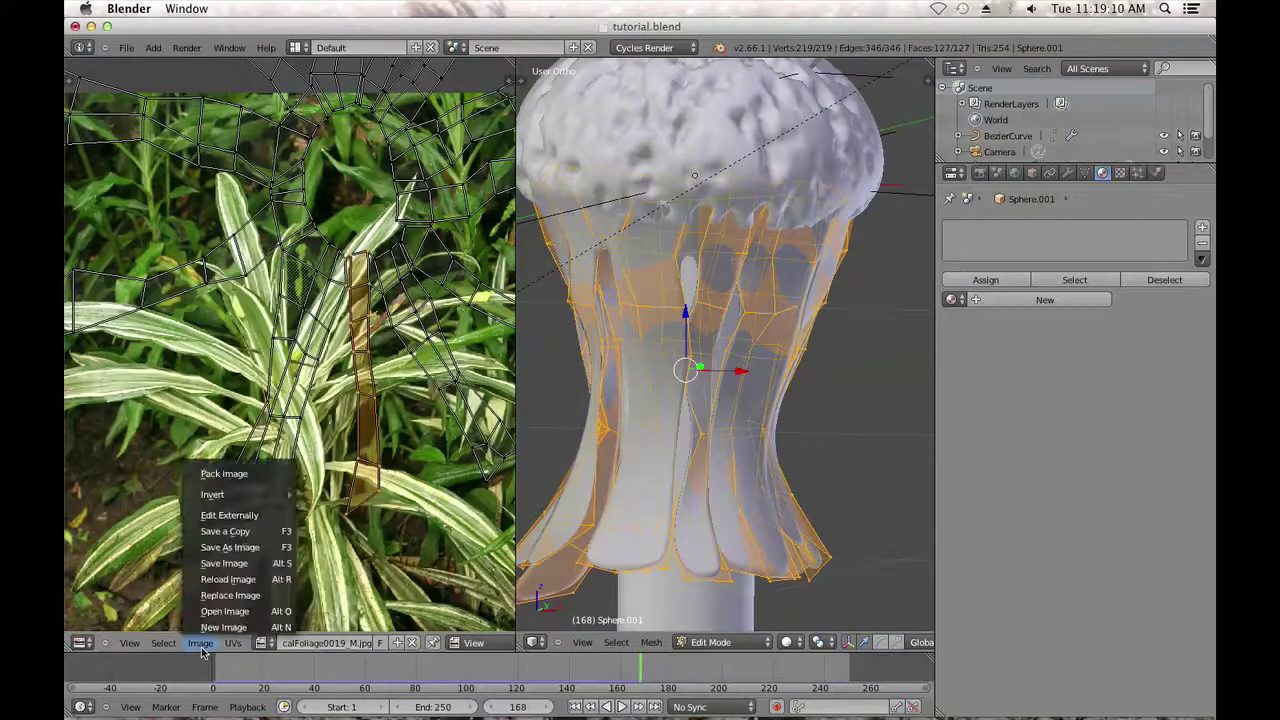
left_click(165, 644)
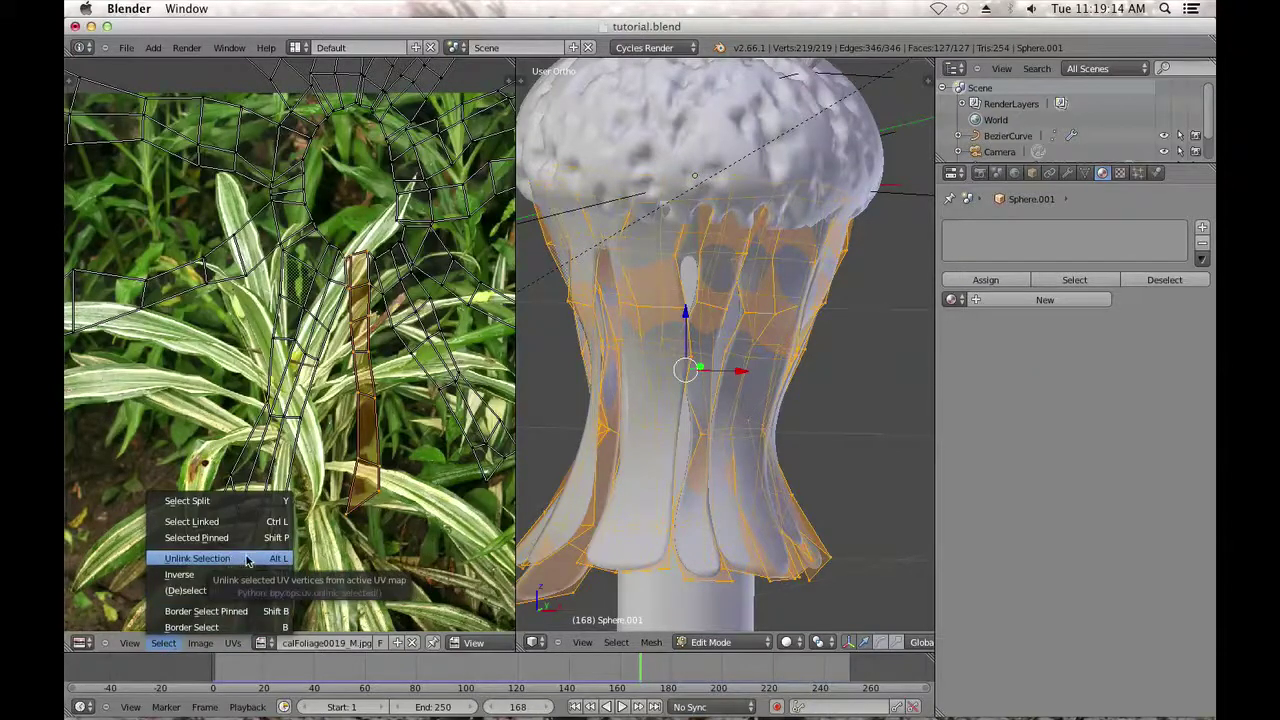
left_click(214, 500)
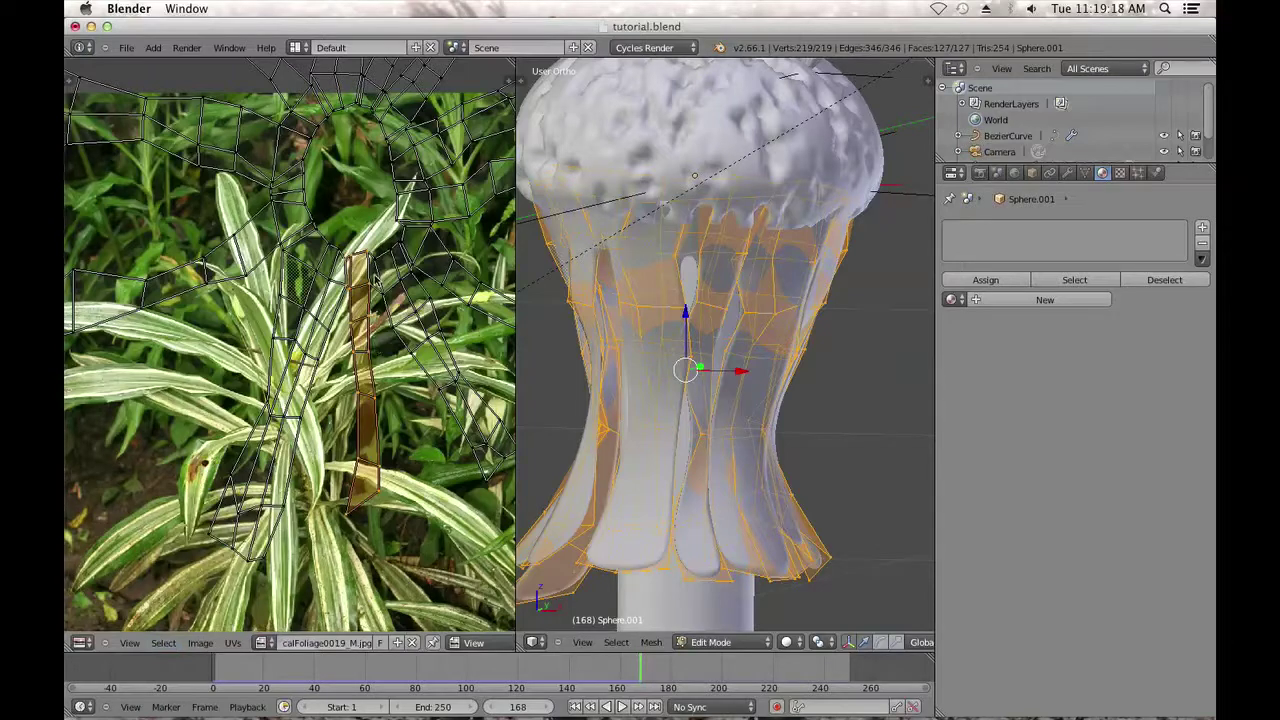
key("g")
right_click(374, 357)
key("g")
right_click(372, 418)
Try Unlink Selection on the chosen sepal strip's UVs and test moving the strip downward.
scroll(367, 398, "up", 2)
middle_click_drag(365, 398, 341, 368)
left_click(160, 645)
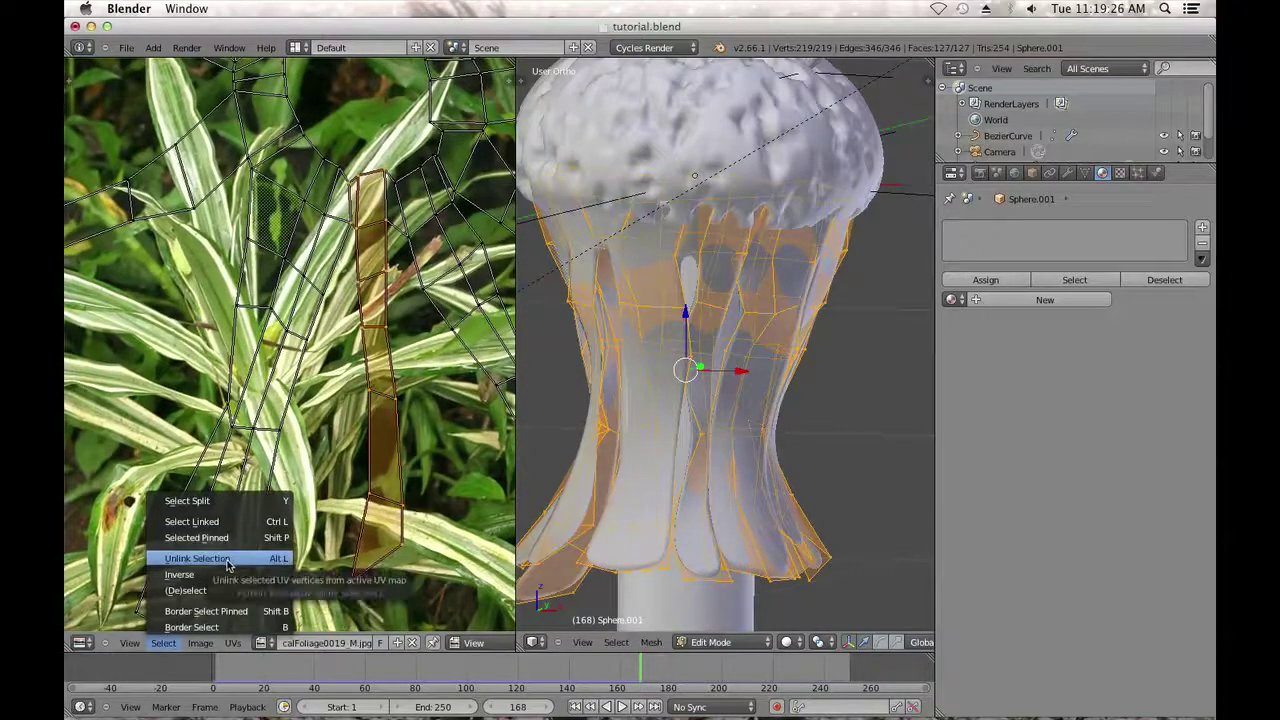
mouse_move(201, 645)
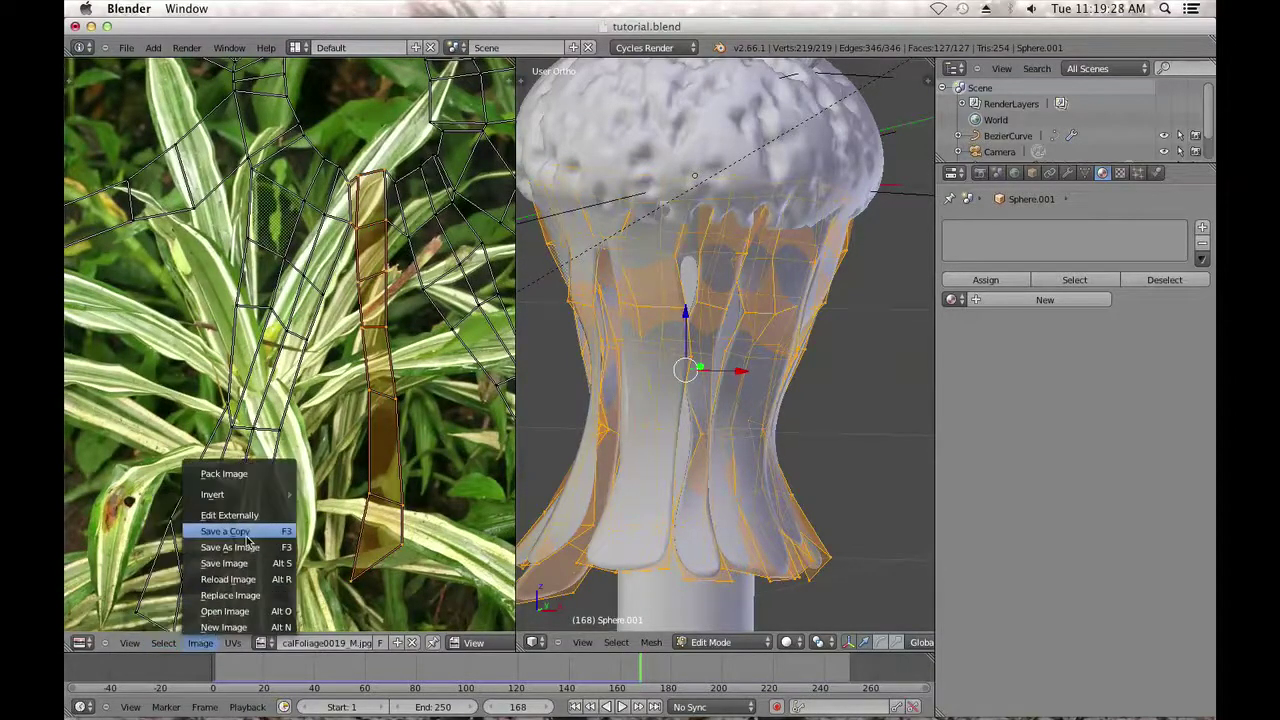
left_click(213, 647)
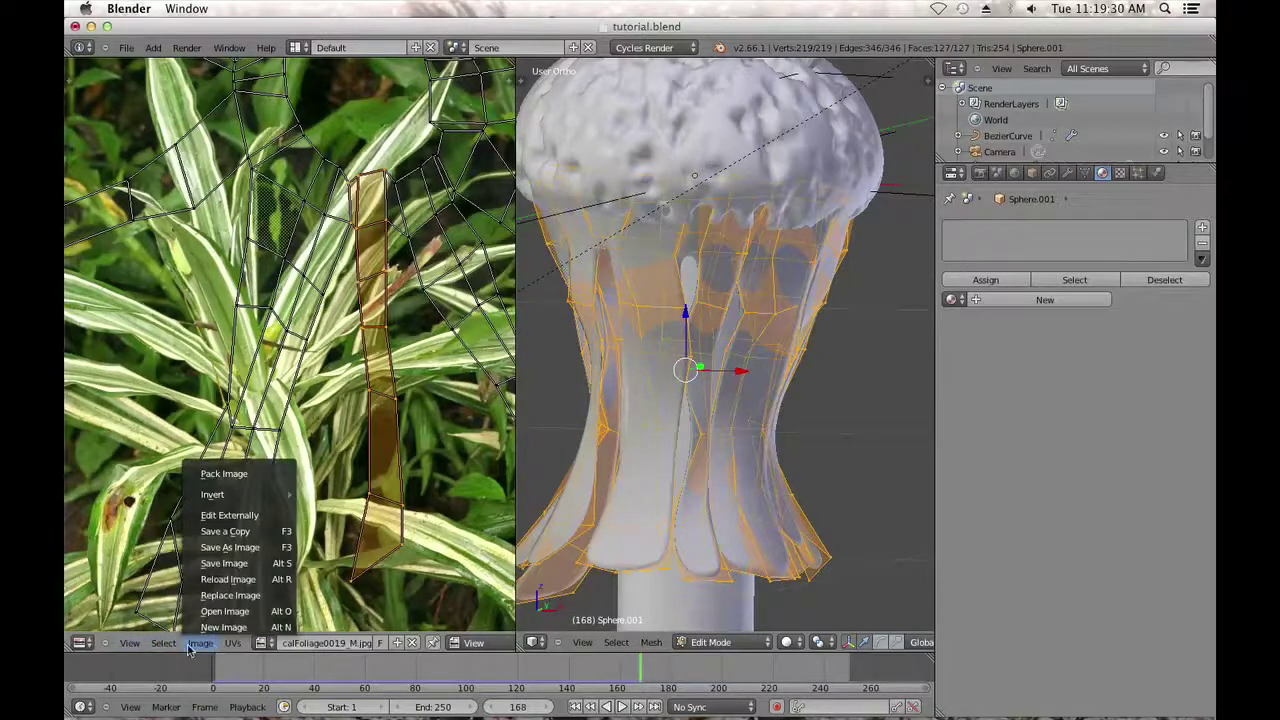
mouse_move(165, 645)
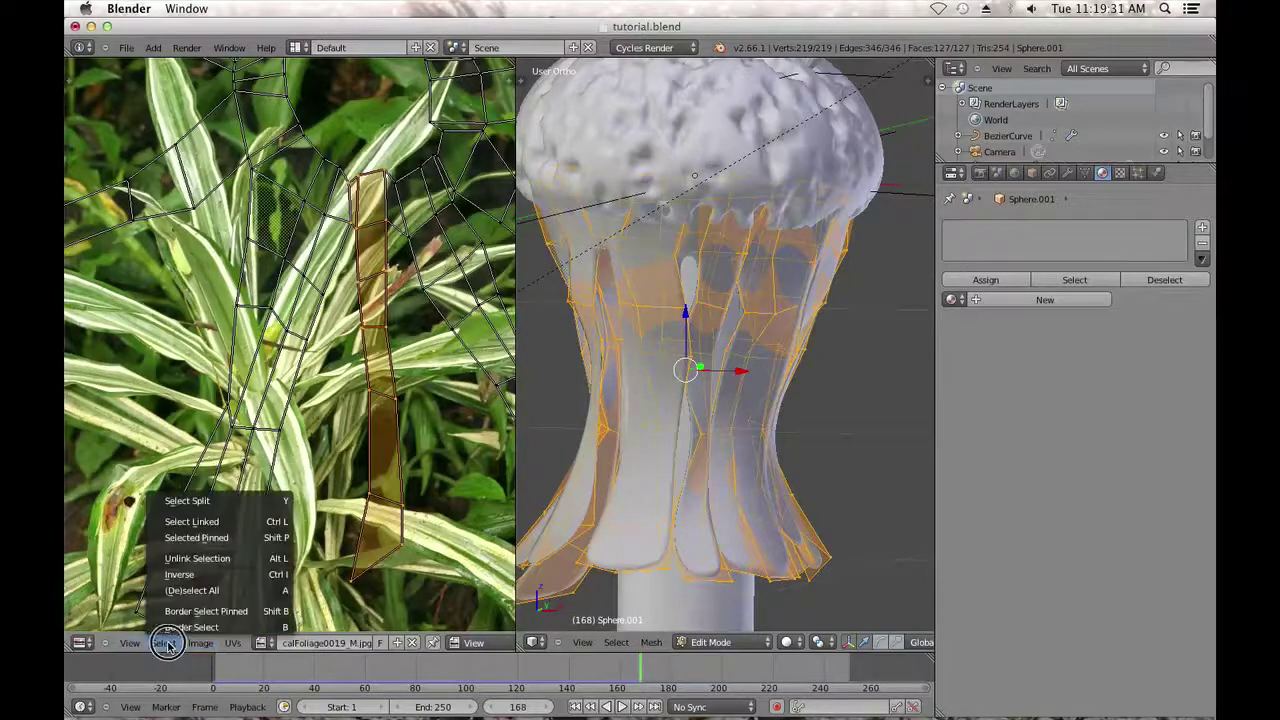
left_click(213, 562)
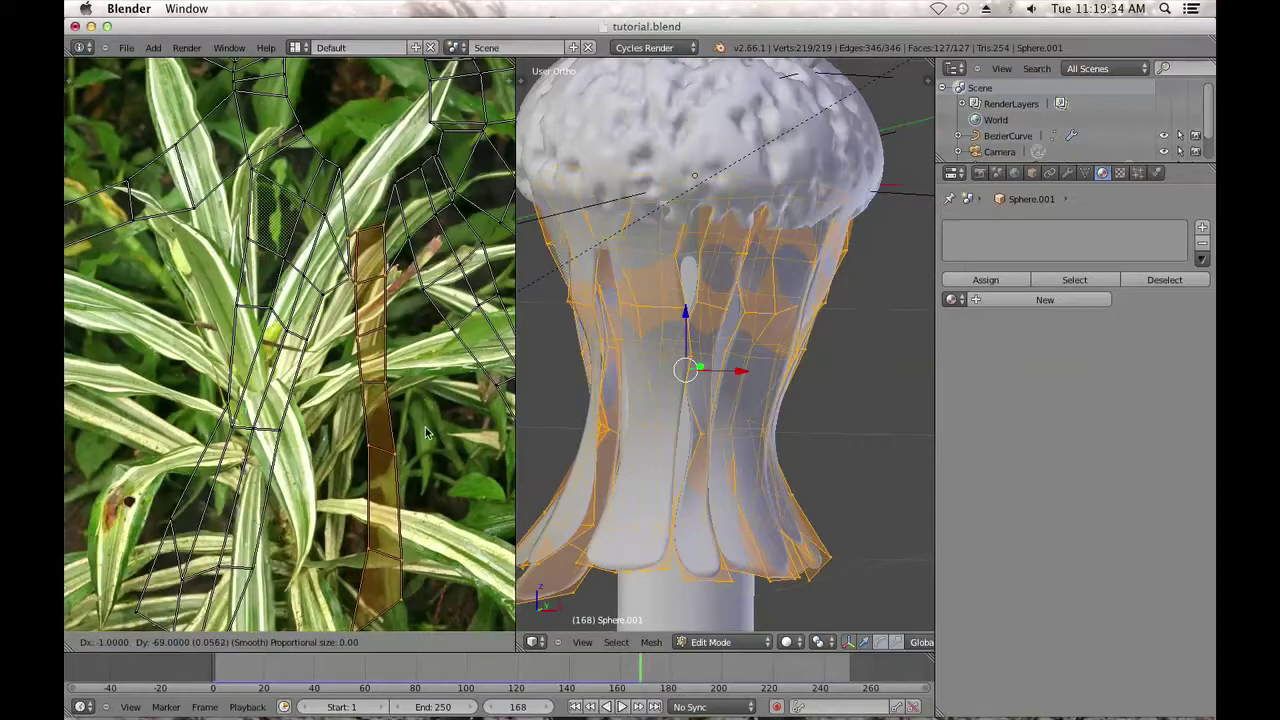
scroll(421, 430, "down", 3)
middle_click_drag(421, 433, 389, 411)
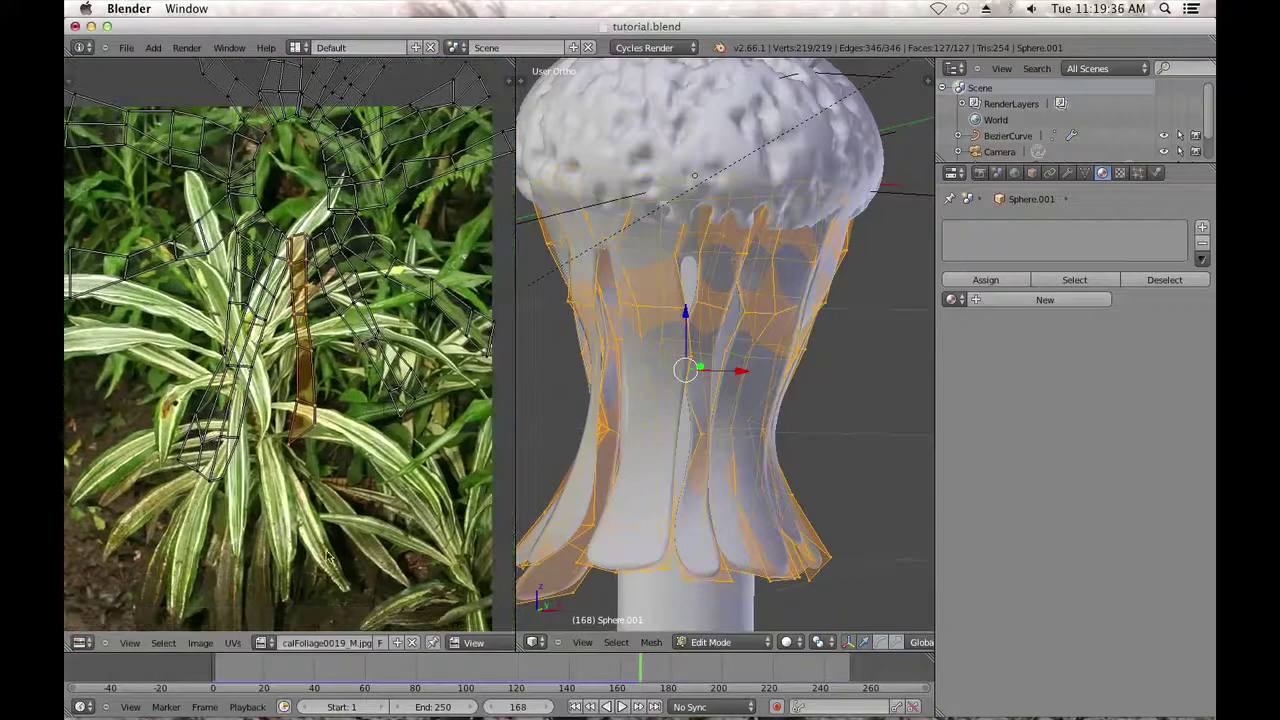
left_click(236, 643)
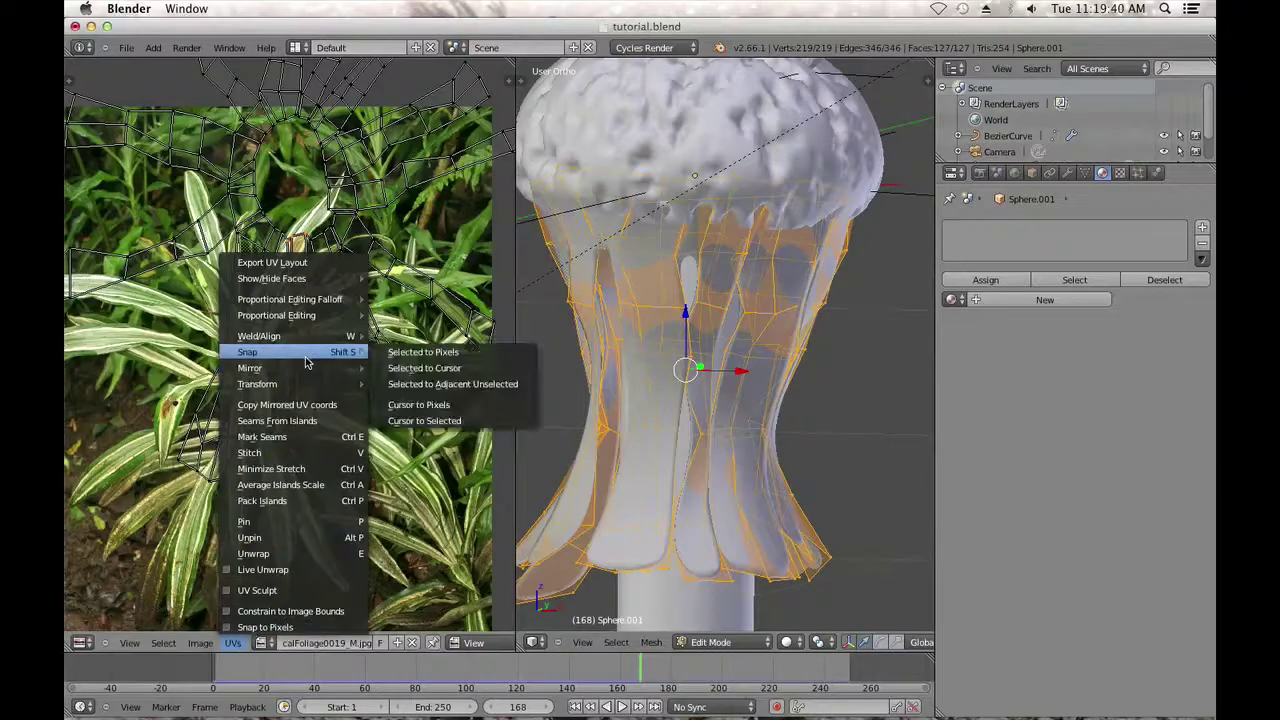
key("Escape")
left_click(202, 644)
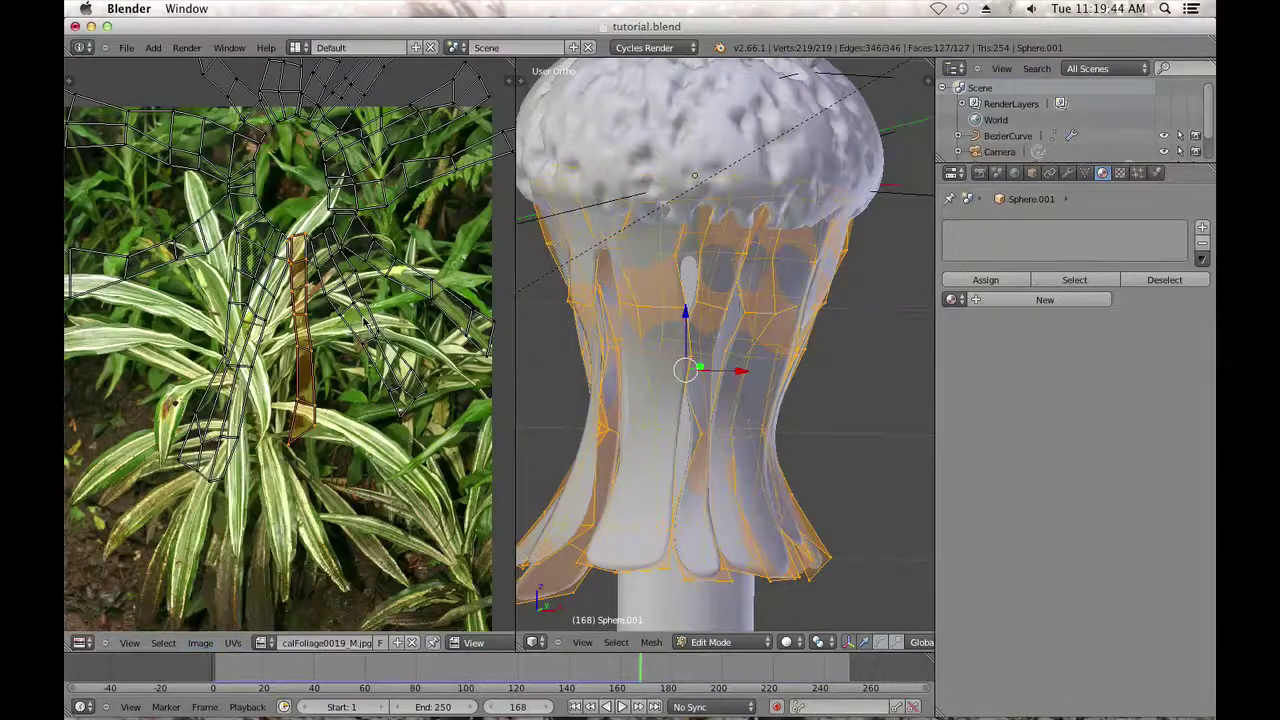
scroll(357, 322, "up", 3)
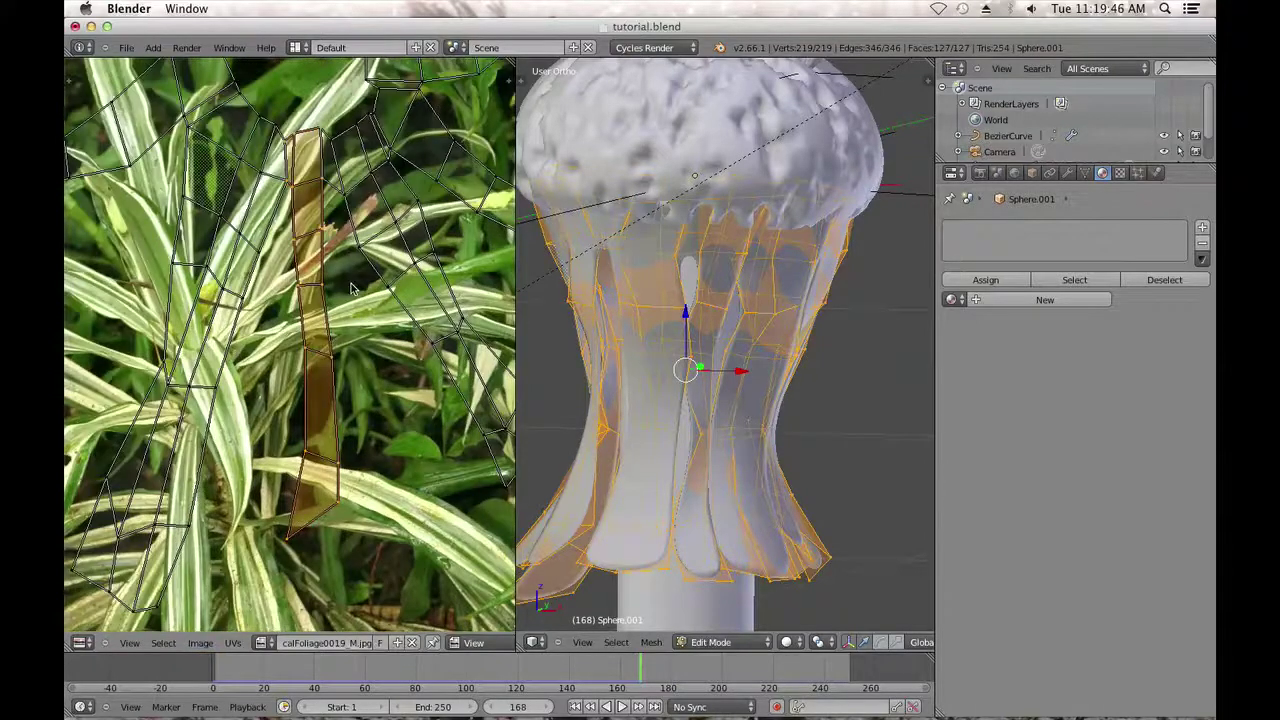
key("g")
right_click(352, 358)
scroll(350, 340, "down", 2)
middle_click_drag(358, 399, 358, 413)
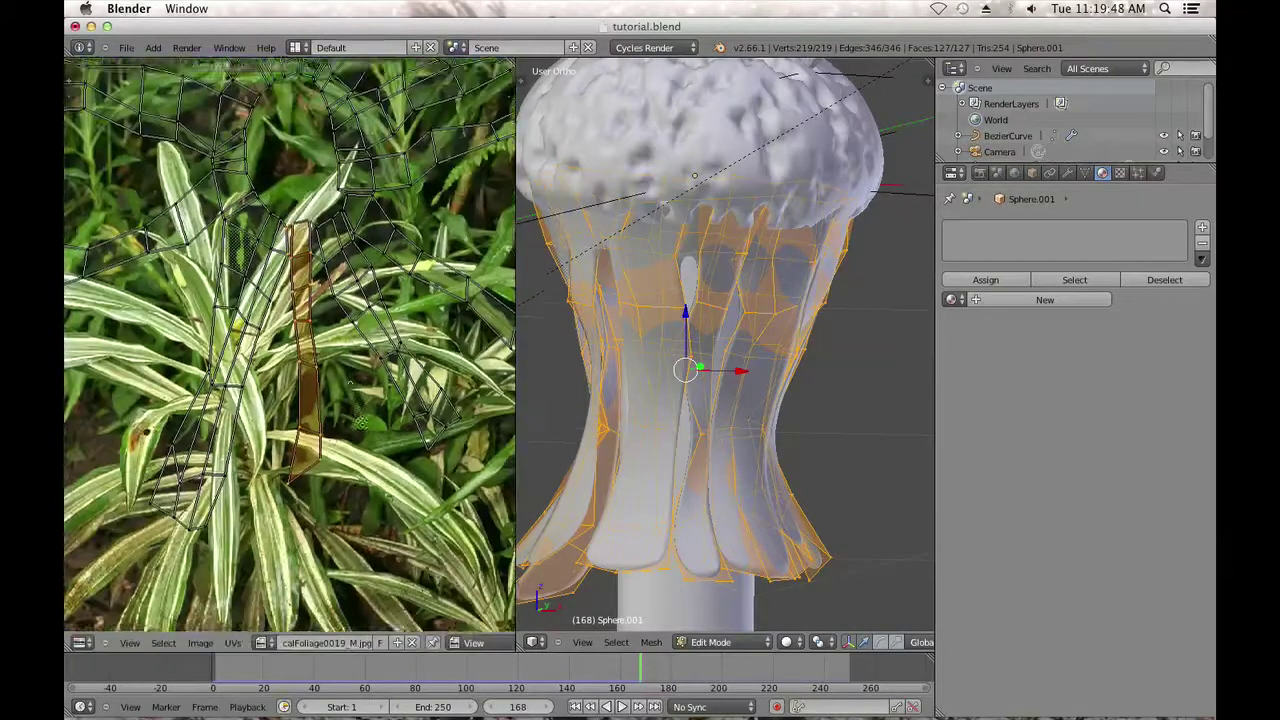
scroll(358, 412, "up", 2)
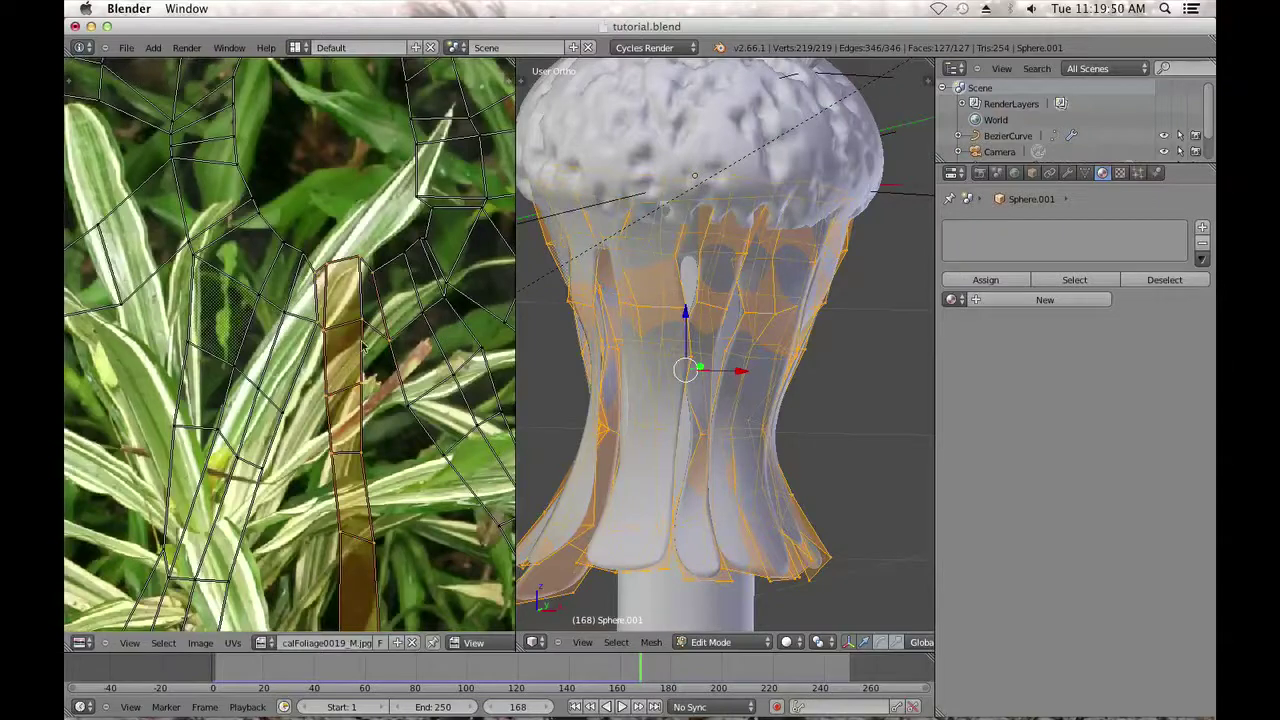
scroll(352, 355, "down", 2)
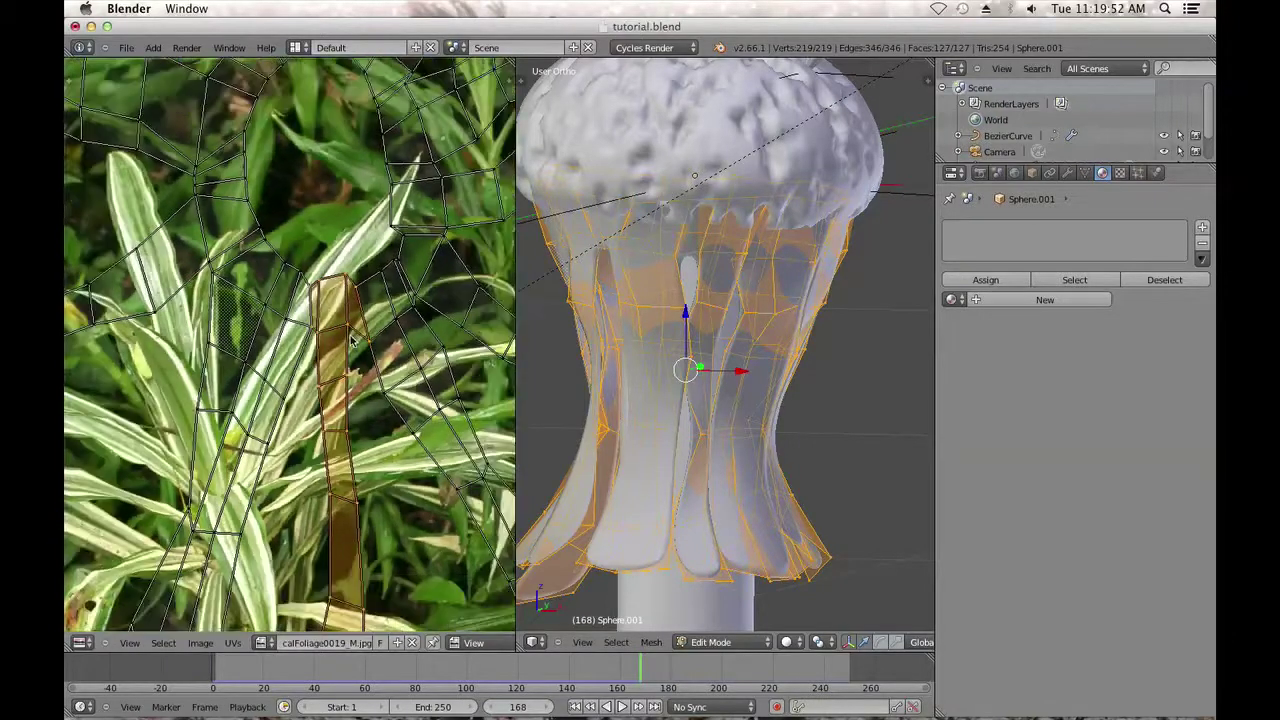
Try moving the narrow sepal strip's UVs again, then deselect everything and reselect the strip through its linked UVs.
key("g")
left_click(325, 452)
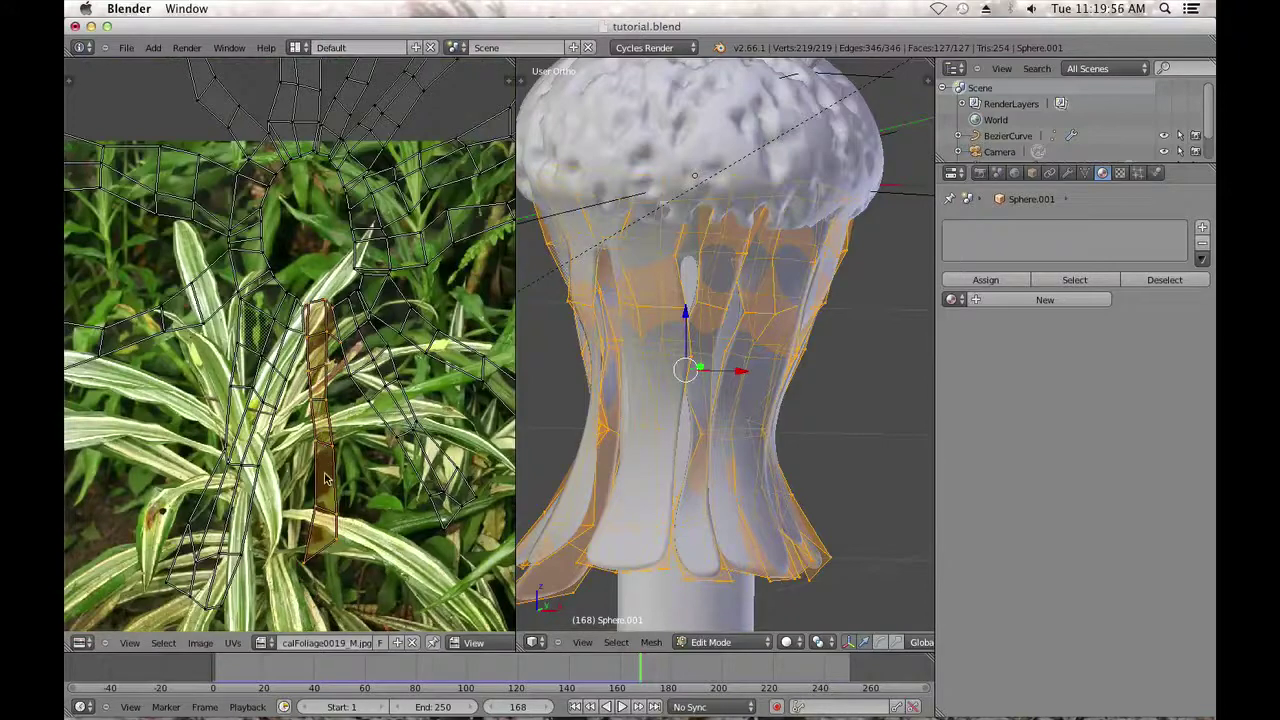
key("g")
right_click(330, 440)
key("a")
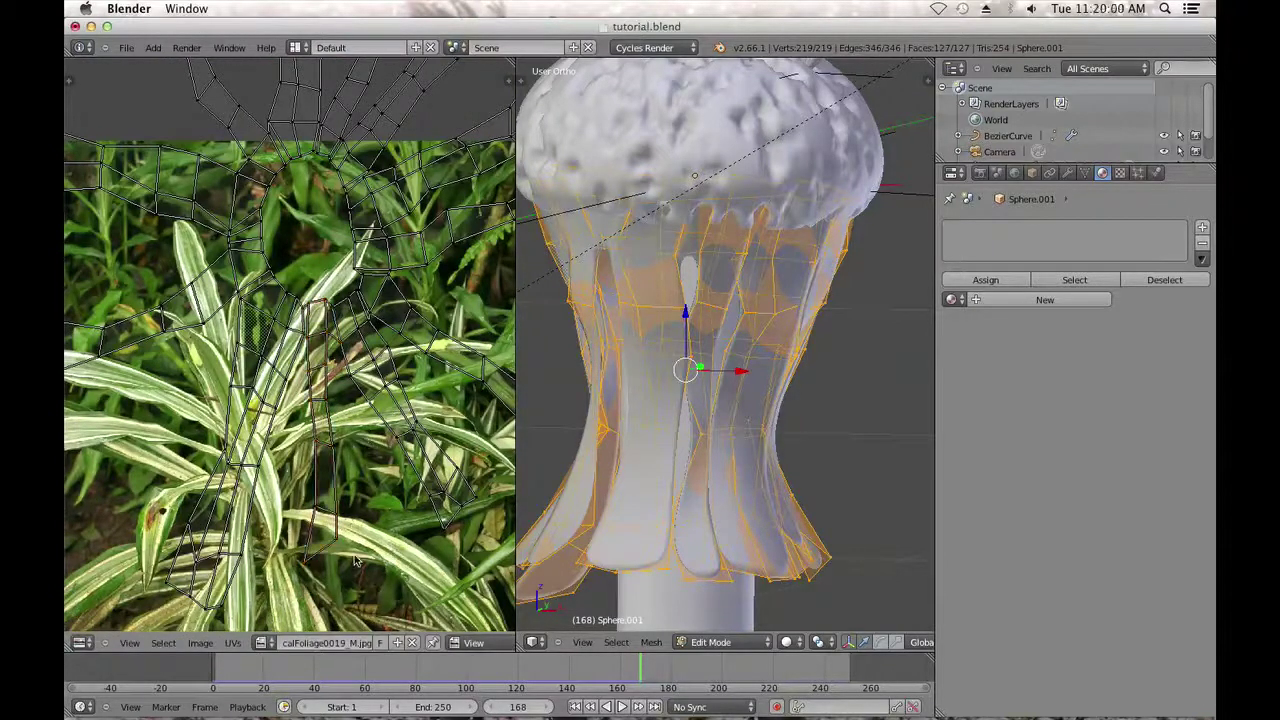
key("l")
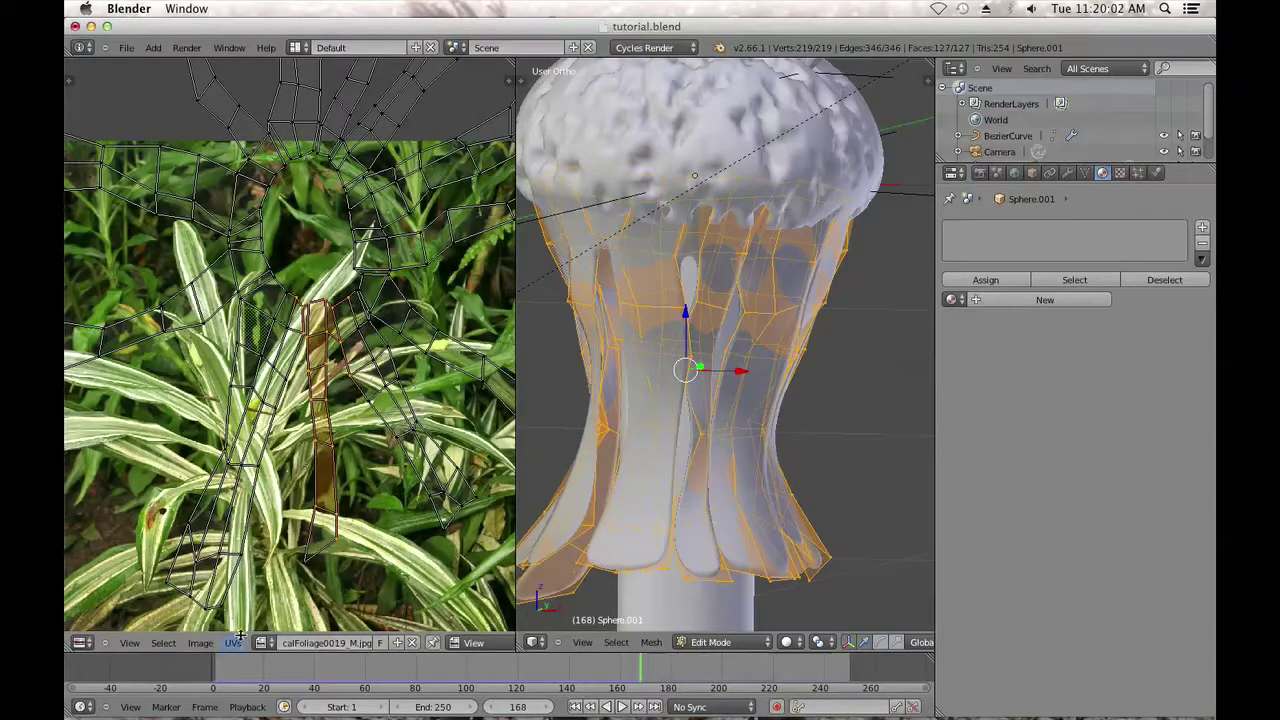
left_click(201, 643)
left_click(178, 645)
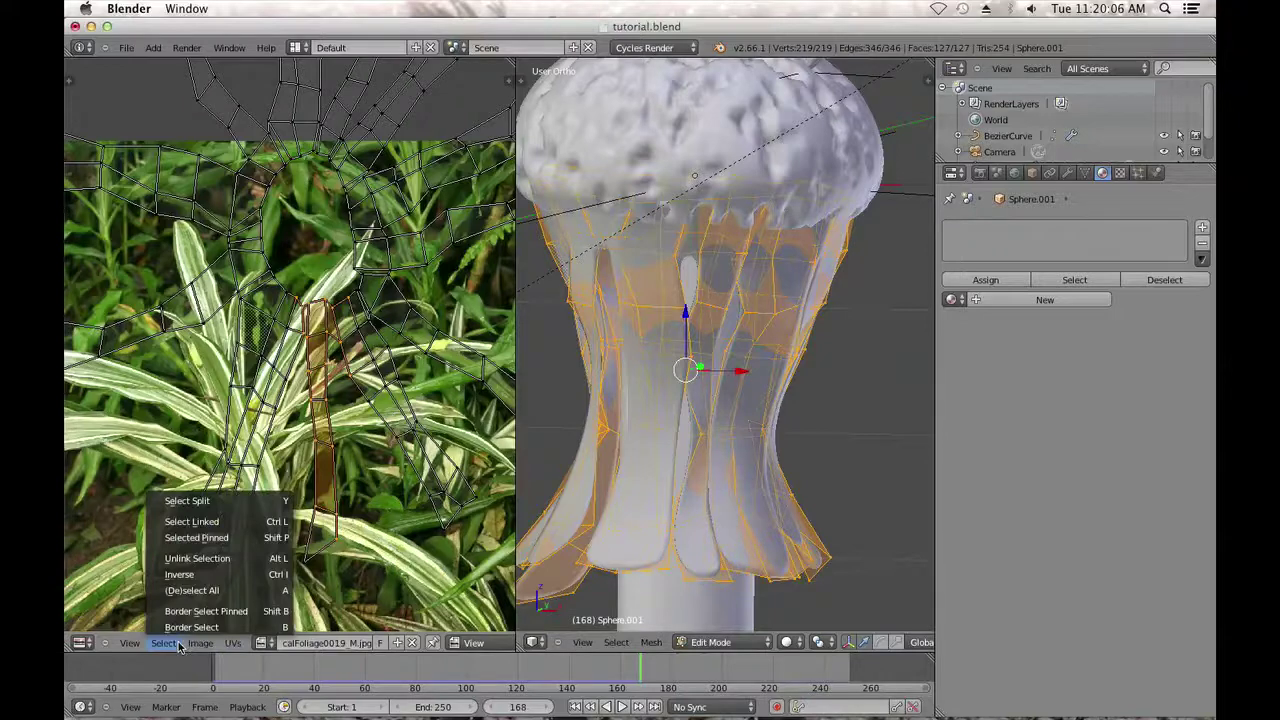
mouse_move(204, 645)
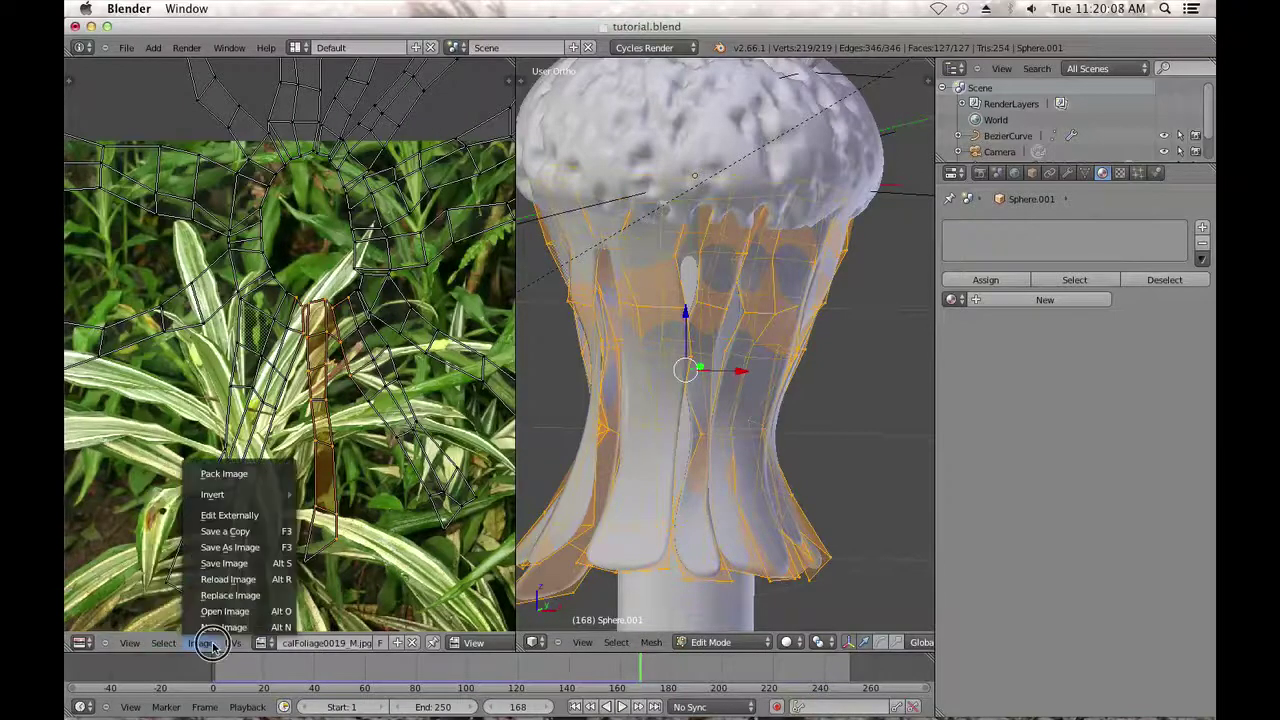
left_click(226, 646)
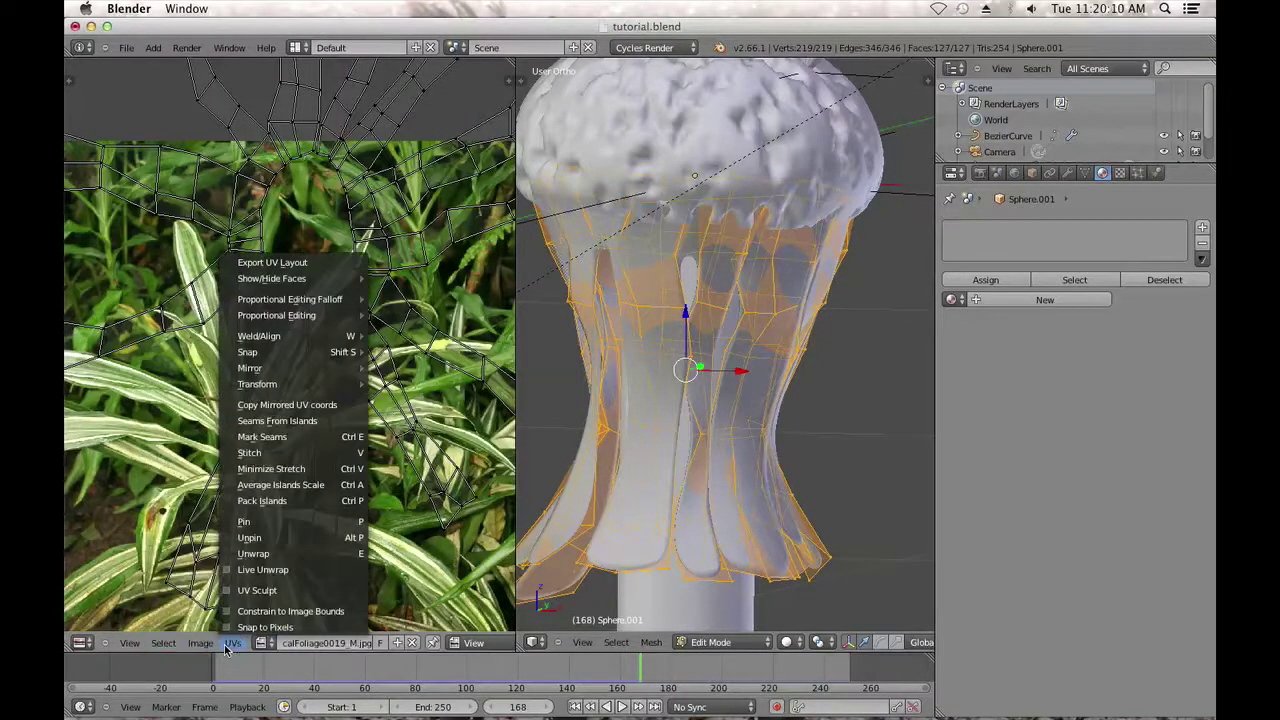
left_click(218, 650)
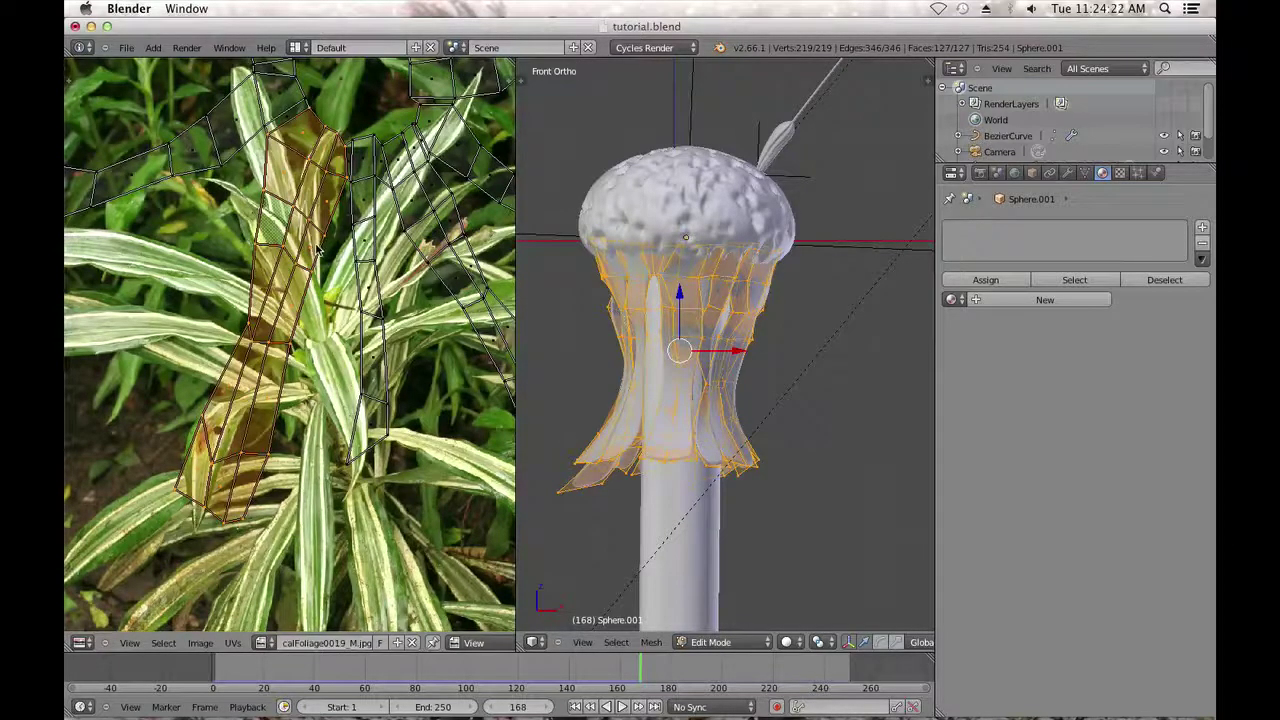
Shift the selected wide sepal strip's UVs down over the plant and scale them down to roughly leaf width.
key("g")
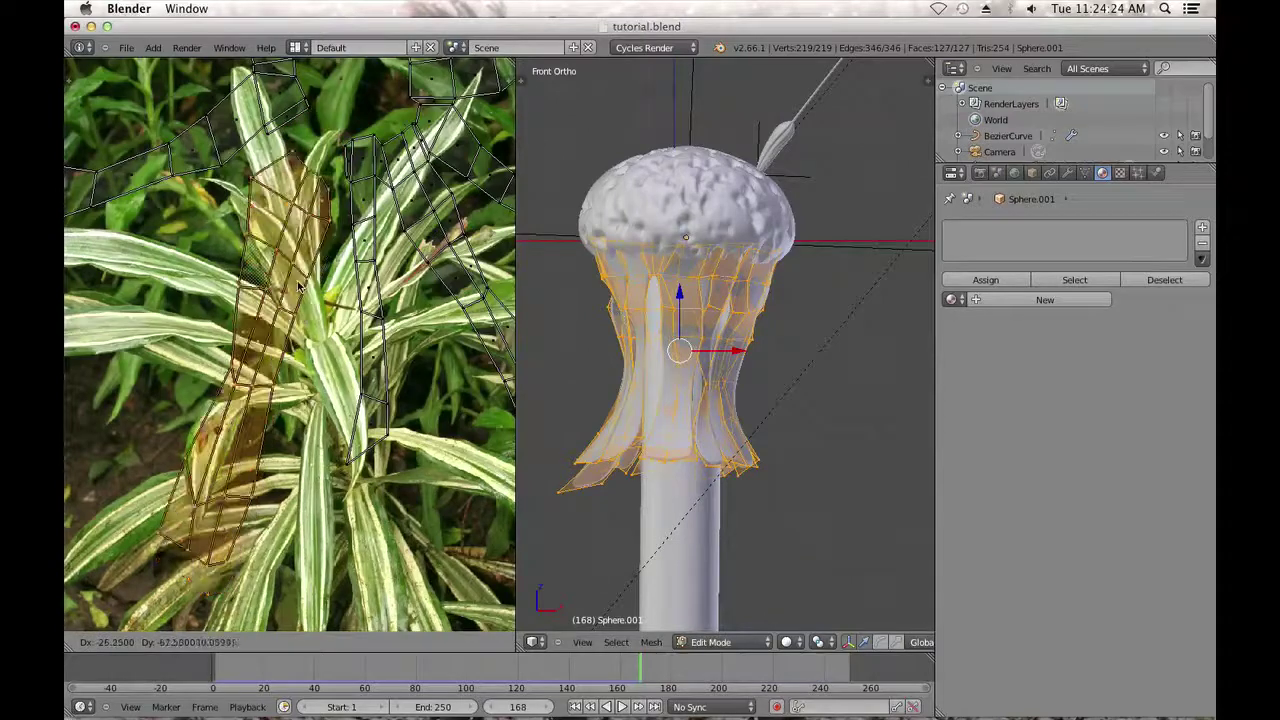
left_click(295, 315)
scroll(300, 325, "down", 2)
scroll(325, 333, "up", 2)
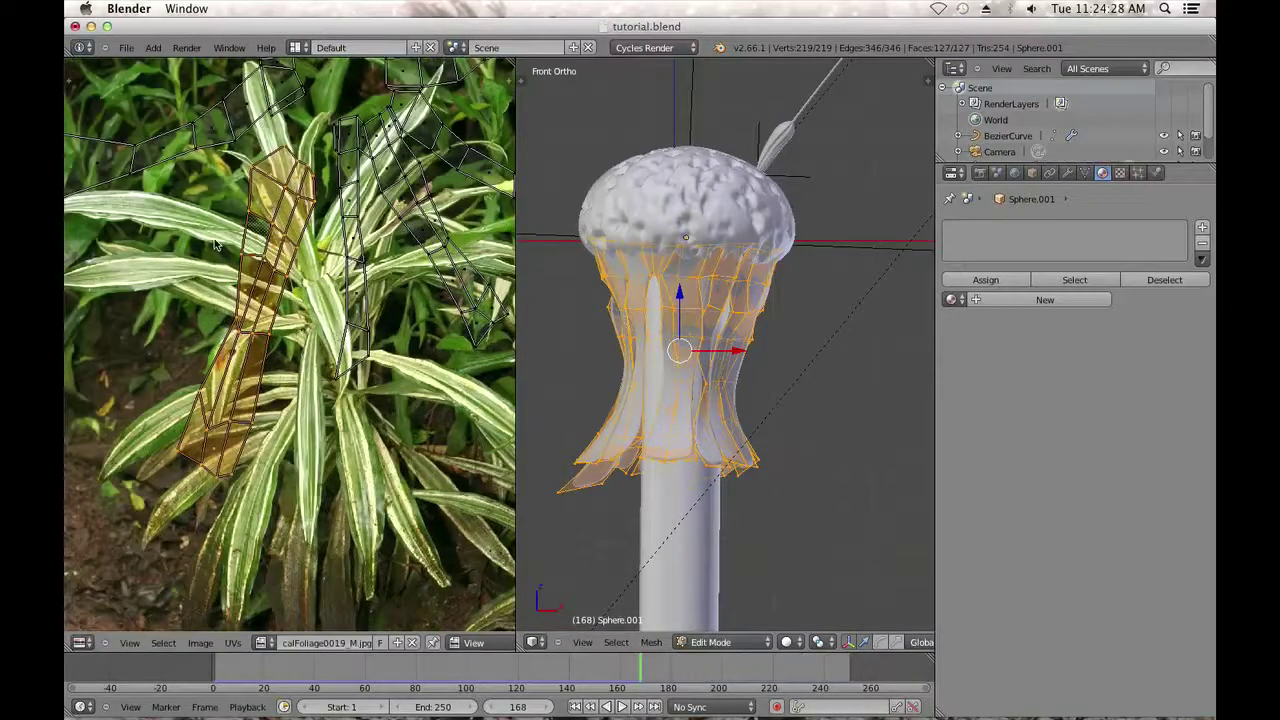
scroll(290, 272, "up", 2)
key("s")
left_click(317, 294)
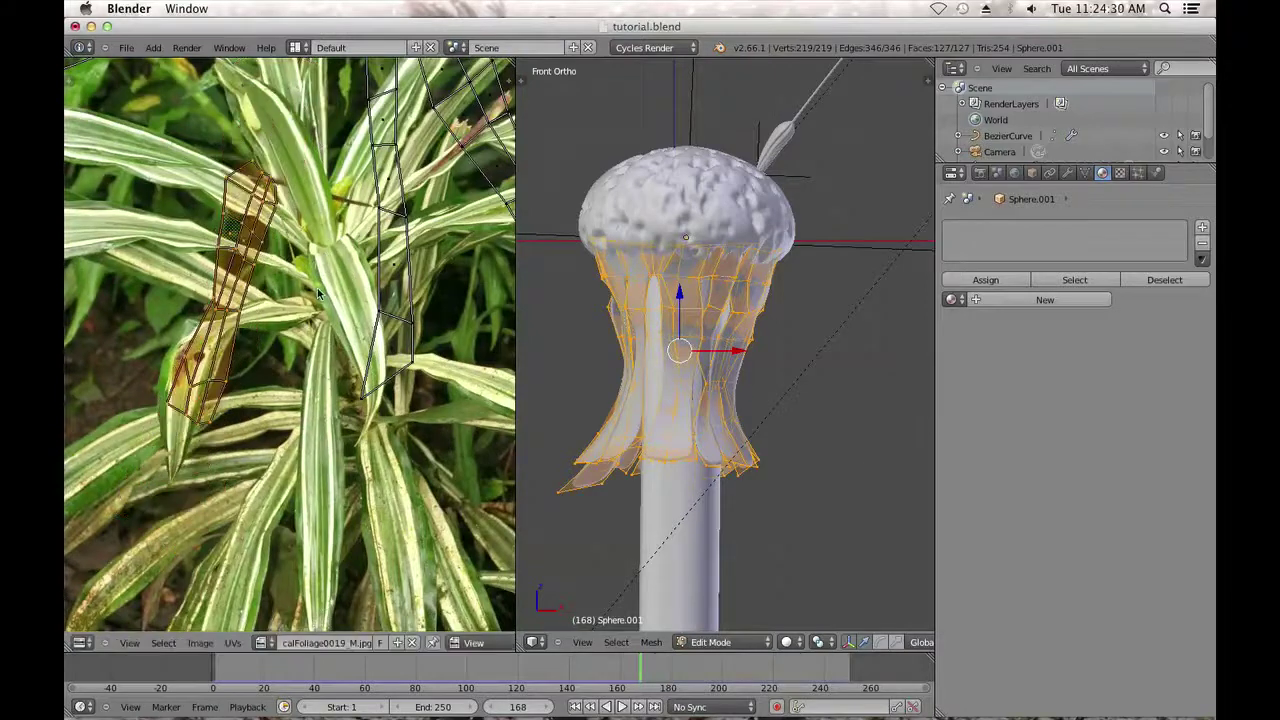
Move the wide sepal strip's UVs onto the downward-hanging leaf below the plant's center and rotate them to follow it.
middle_click_drag(318, 292, 249, 229)
key("g")
left_click(410, 482)
key("r")
left_click(400, 386)
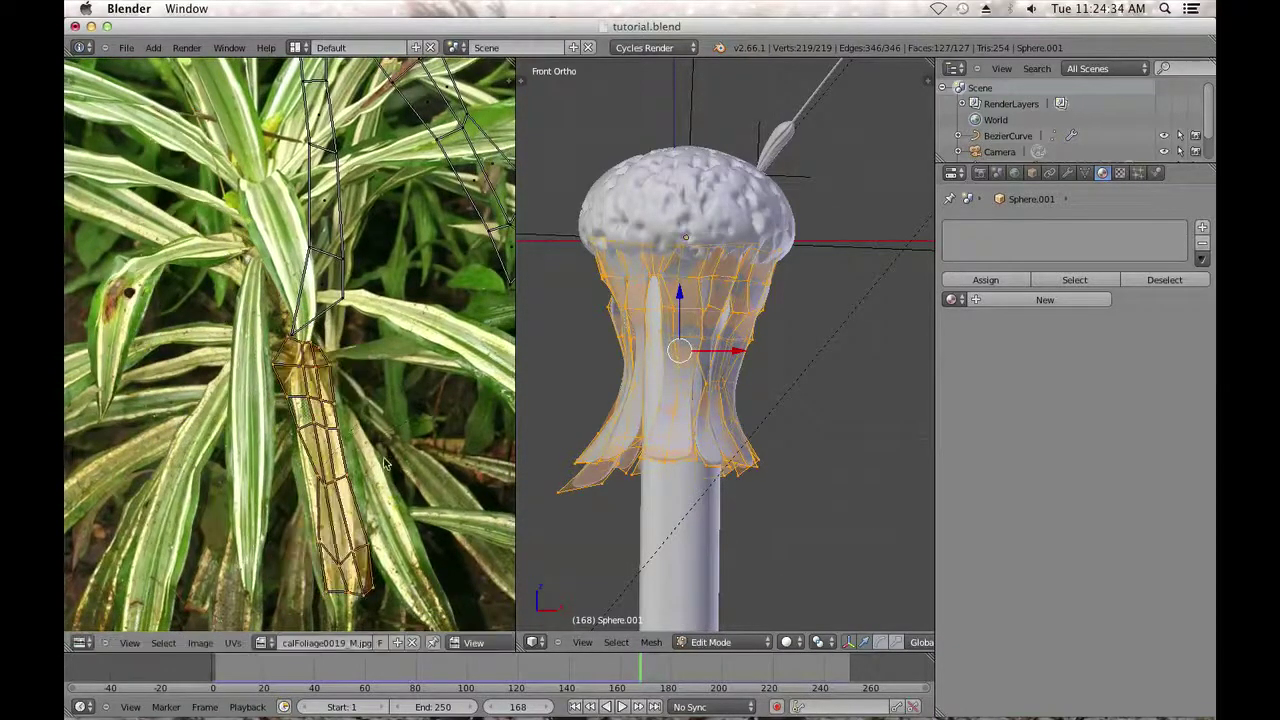
Refine the wide strip's scale, position and rotation so it lies entirely inside the hanging striped leaf.
scroll(330, 355, "up", 2)
key("s")
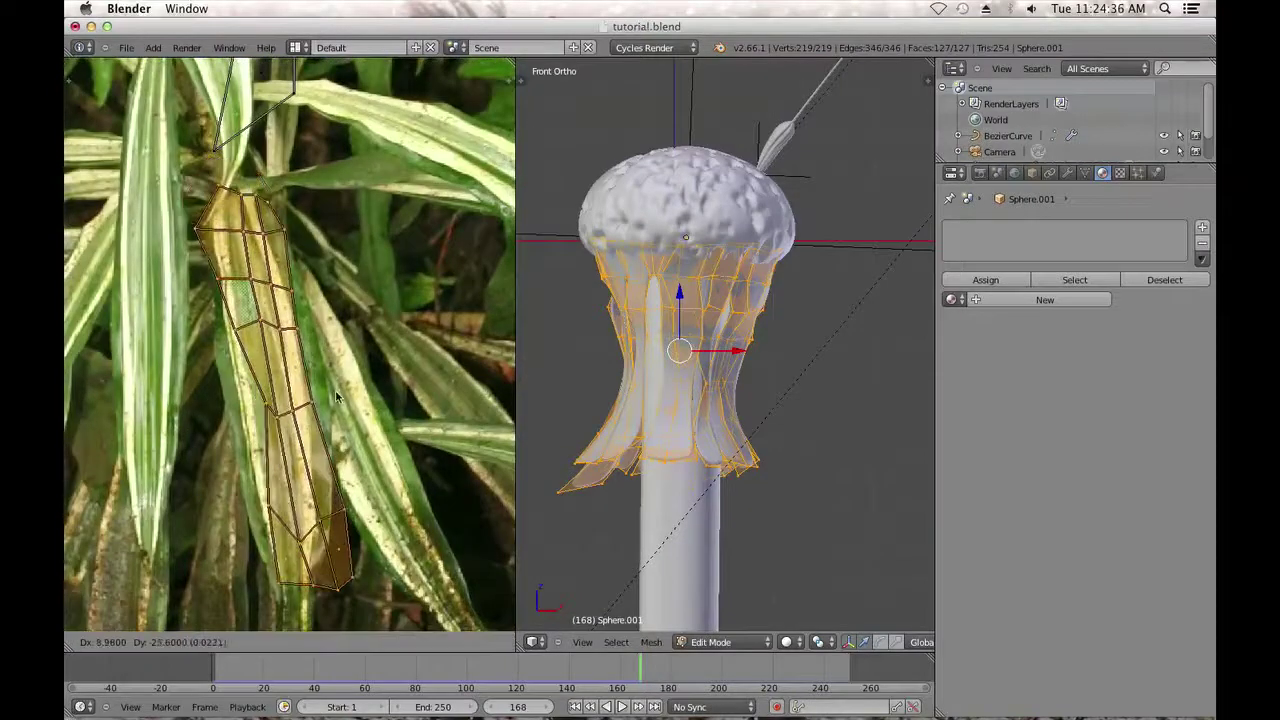
left_click(331, 426)
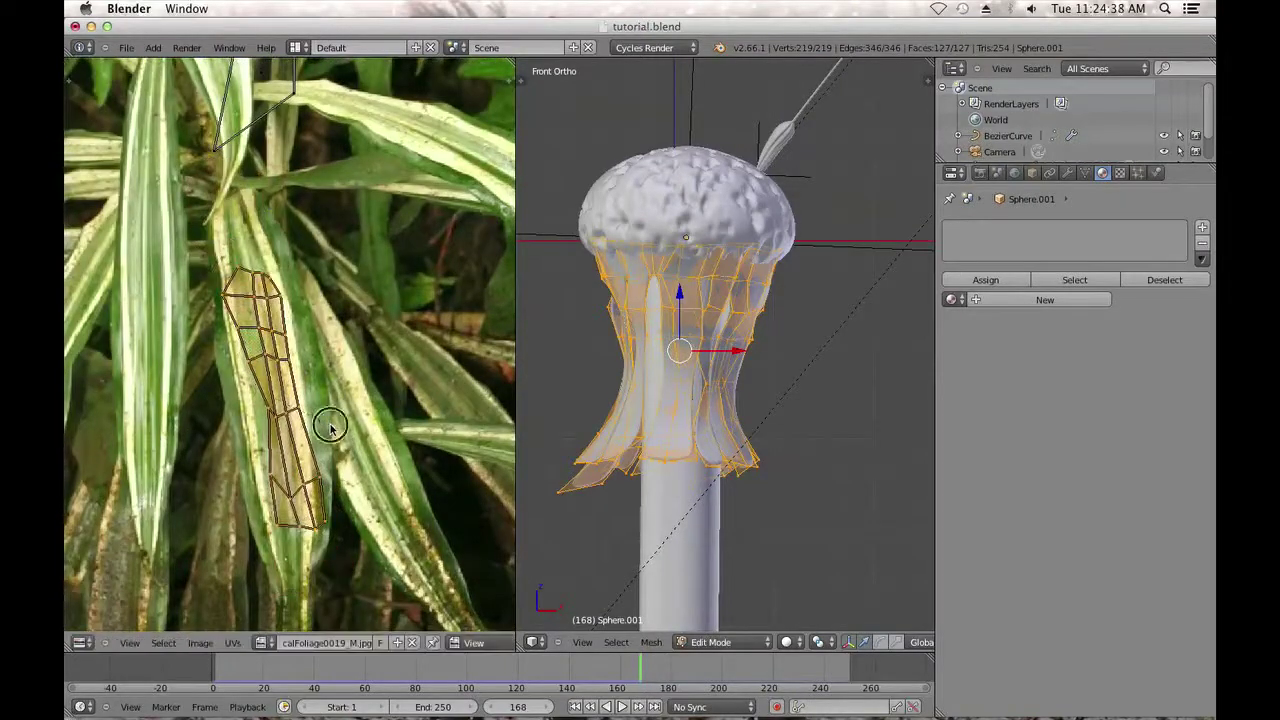
key("r")
left_click(359, 499)
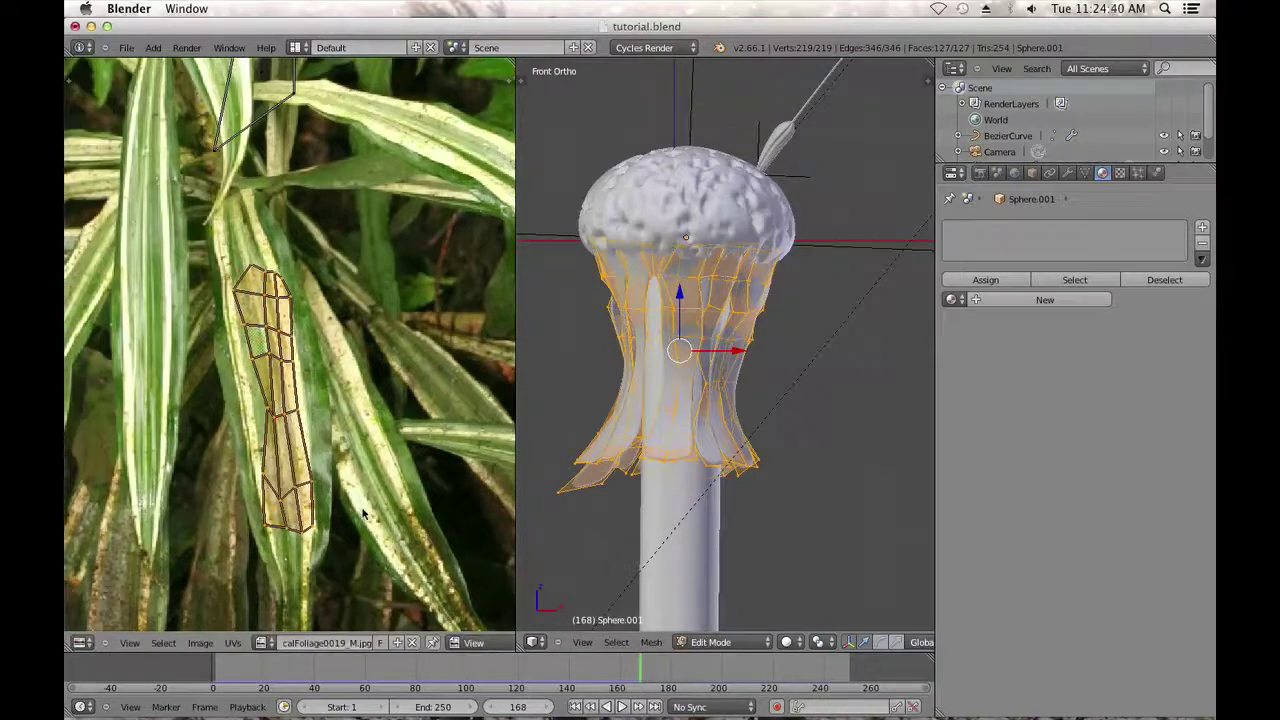
key("s")
left_click(375, 526)
Widen the UV editor and box-select the whole narrow sepal strip hanging near the middle of the layout.
scroll(331, 479, "down", 2)
middle_click_drag(250, 372, 318, 502)
middle_click_drag(354, 291, 318, 419)
middle_click_drag(396, 267, 435, 314)
left_click_drag(515, 320, 682, 320)
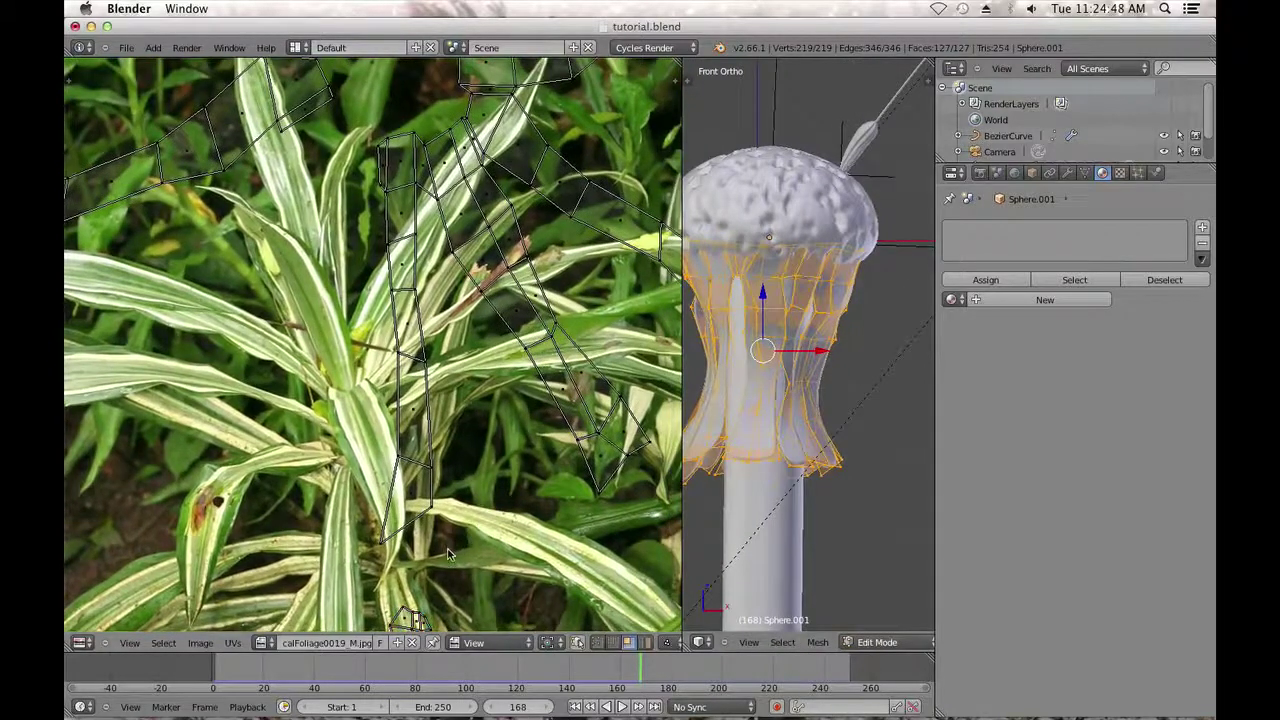
key("b")
left_click_drag(447, 555, 331, 240)
left_click_drag(408, 268, 357, 92)
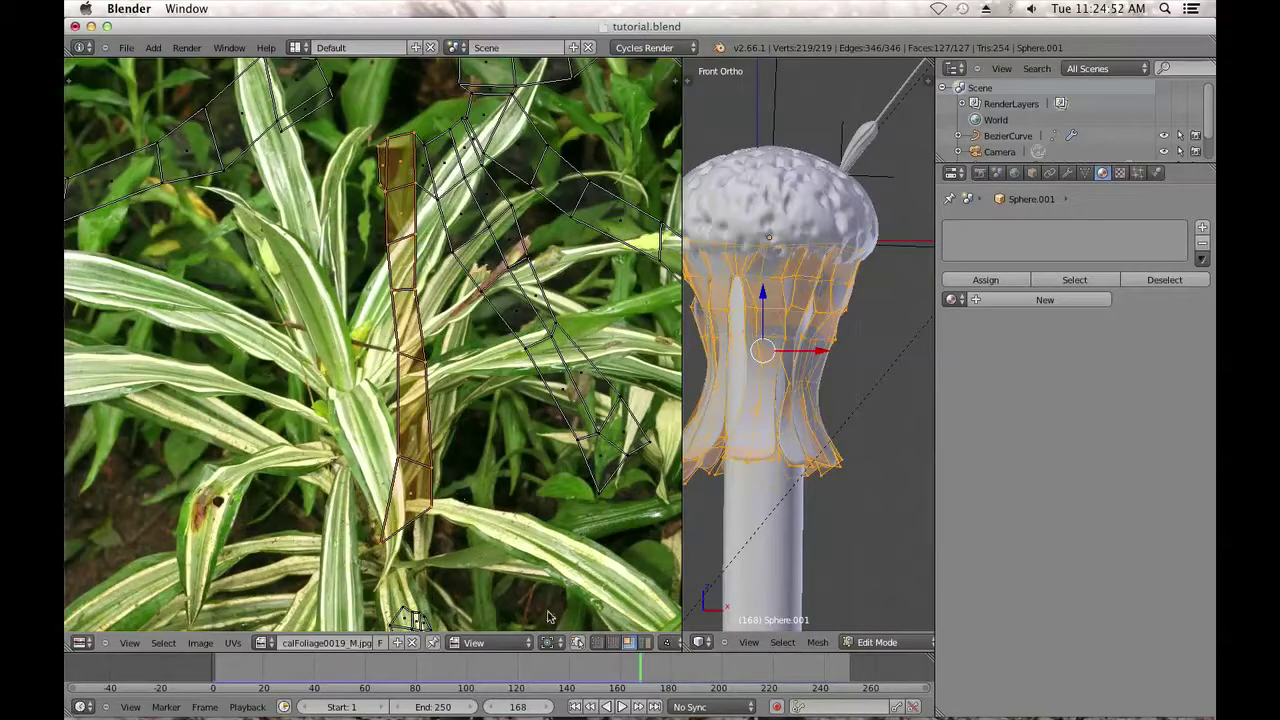
Move the narrow sepal strip's UVs down onto the left-leaning hanging leaf at the lower part of the plant.
scroll(620, 648, "down", 10)
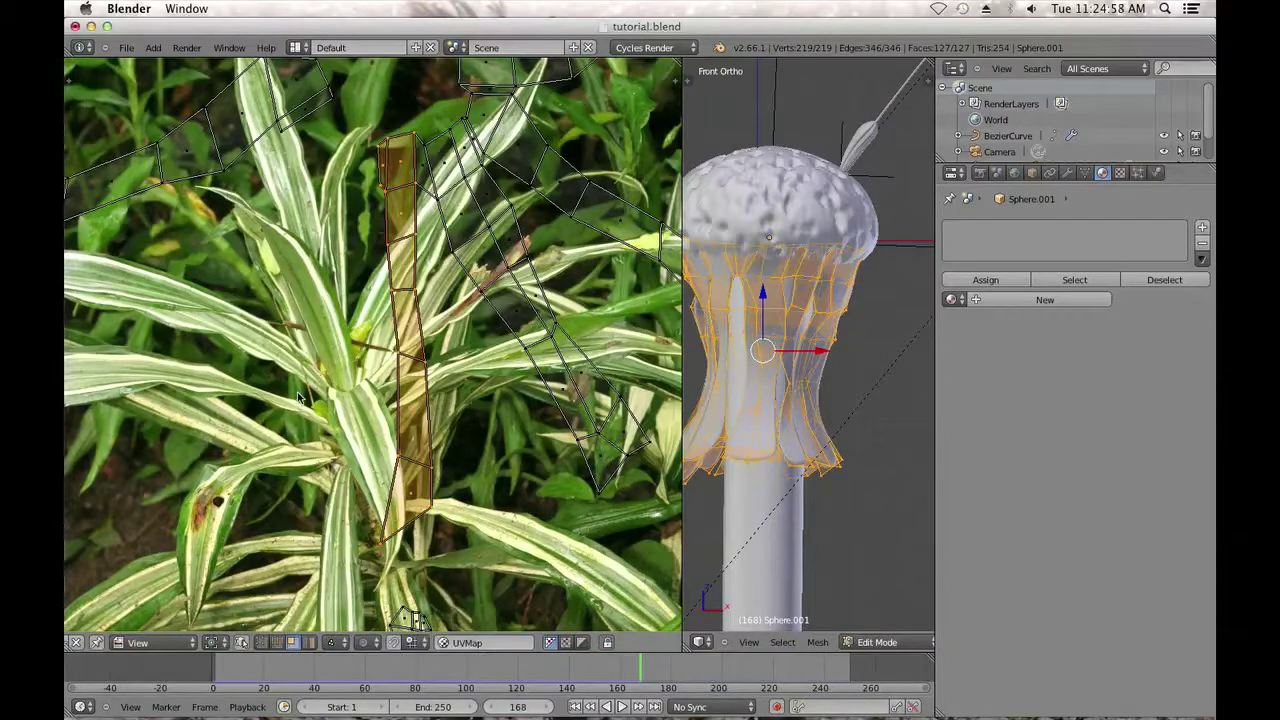
scroll(298, 398, "down", 2)
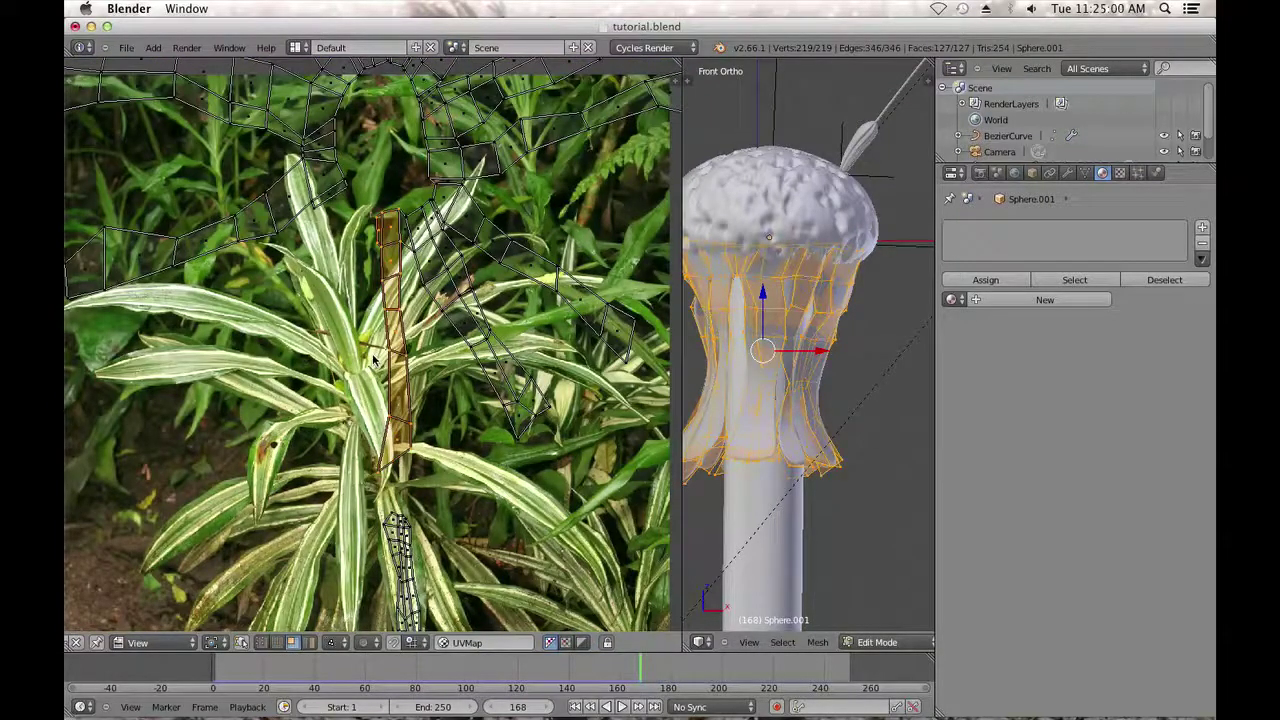
key("g")
left_click(313, 366)
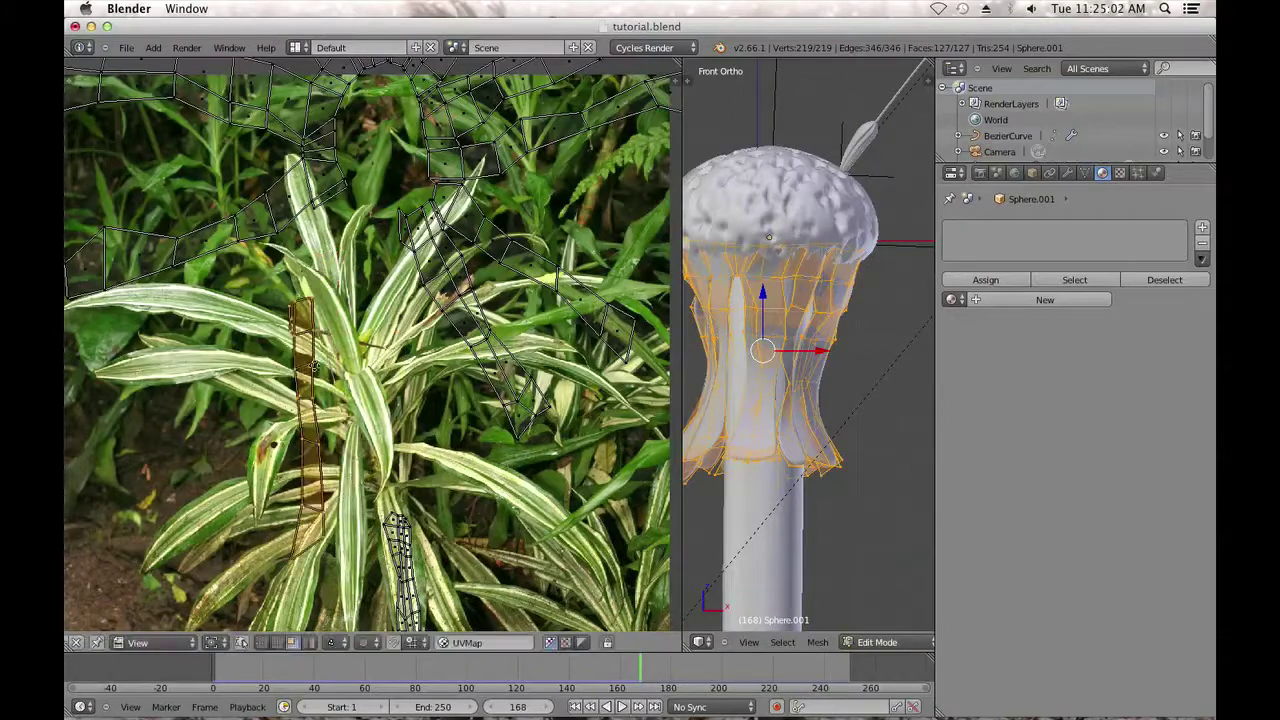
middle_click_drag(313, 366, 326, 225)
scroll(323, 288, "up", 3)
key("g")
left_click(312, 467)
middle_click_drag(324, 396, 428, 228)
key("g")
left_click(414, 466)
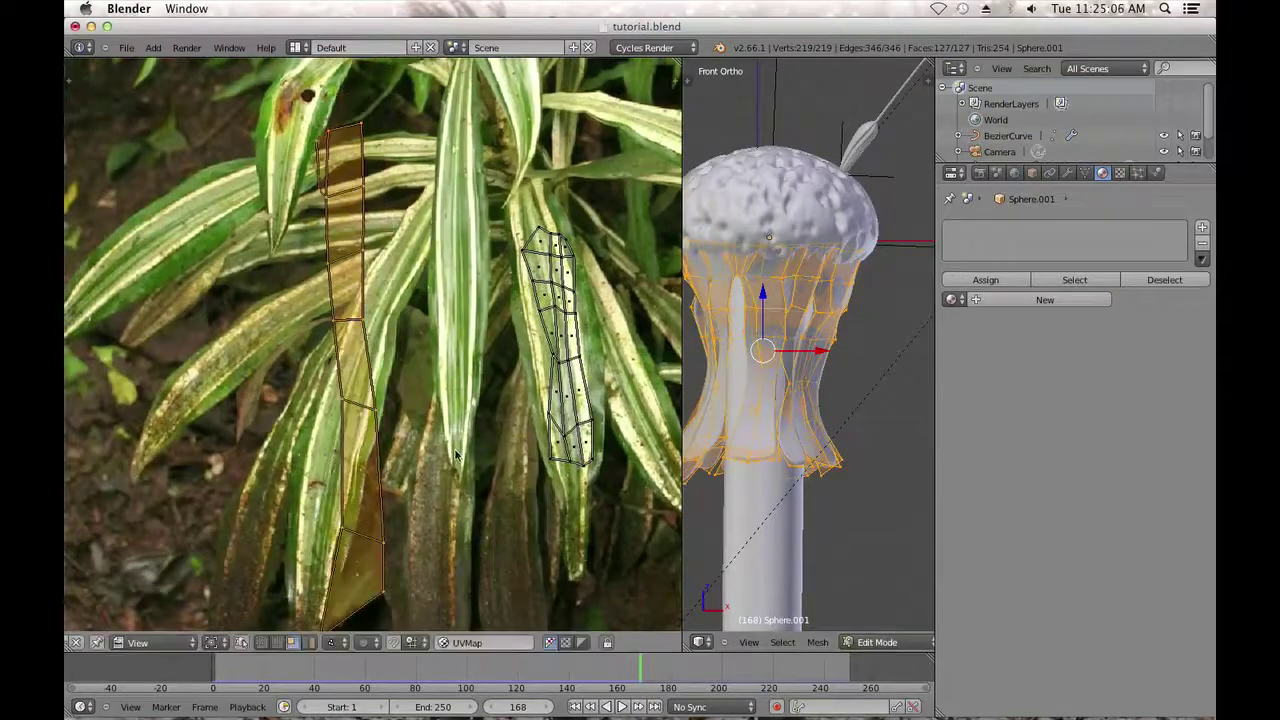
Scale the narrow strip down, rotate it about 18 degrees and nudge it to fit inside the slanted leaf.
key("s")
left_click(452, 520)
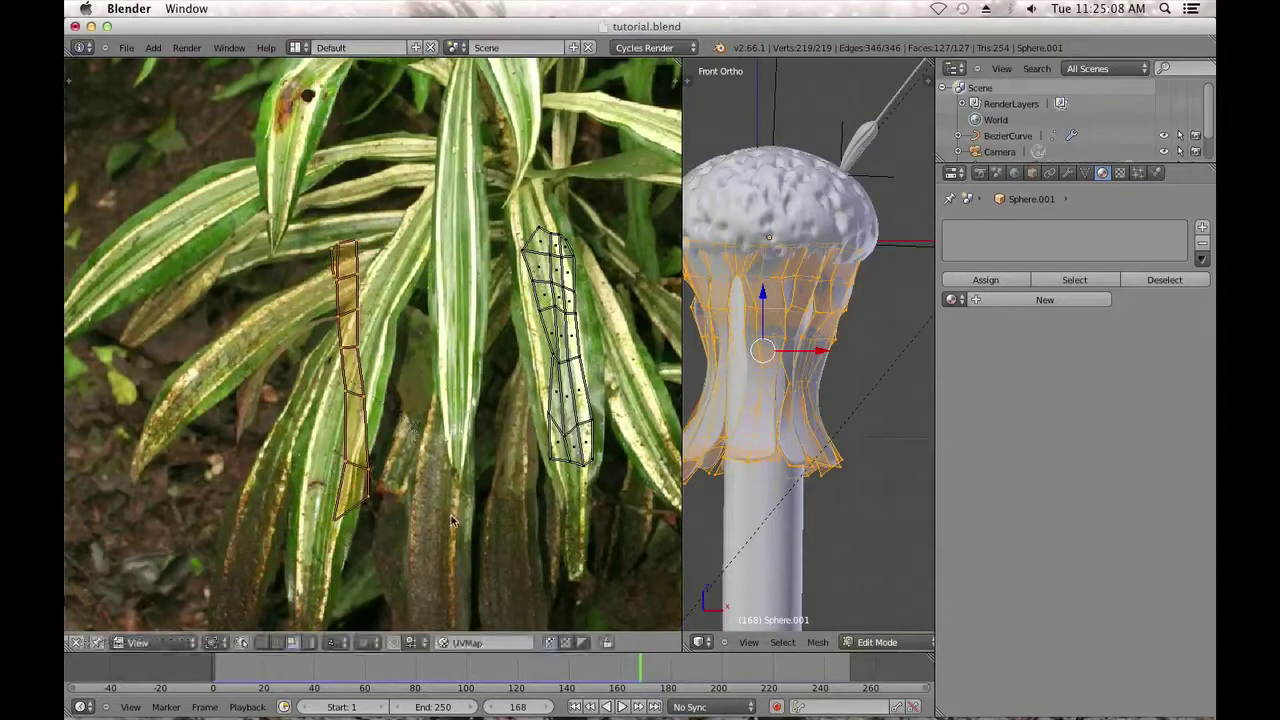
key("r")
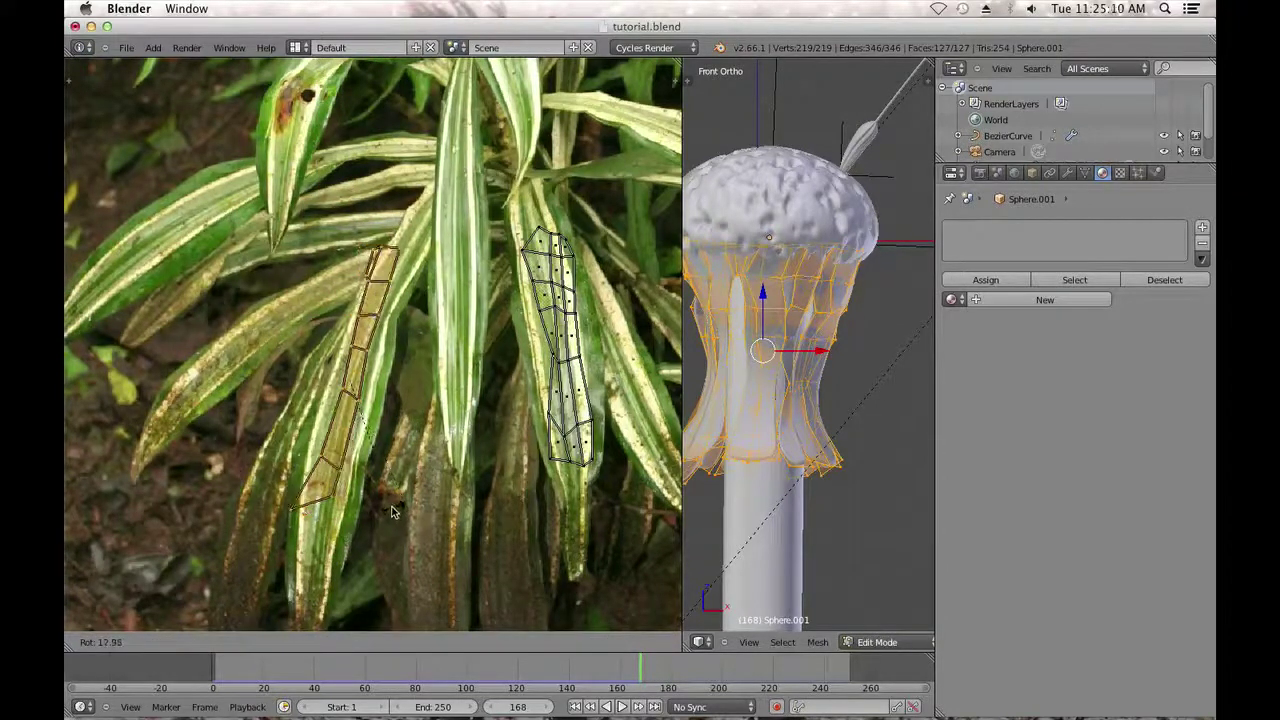
left_click(392, 511)
key("r")
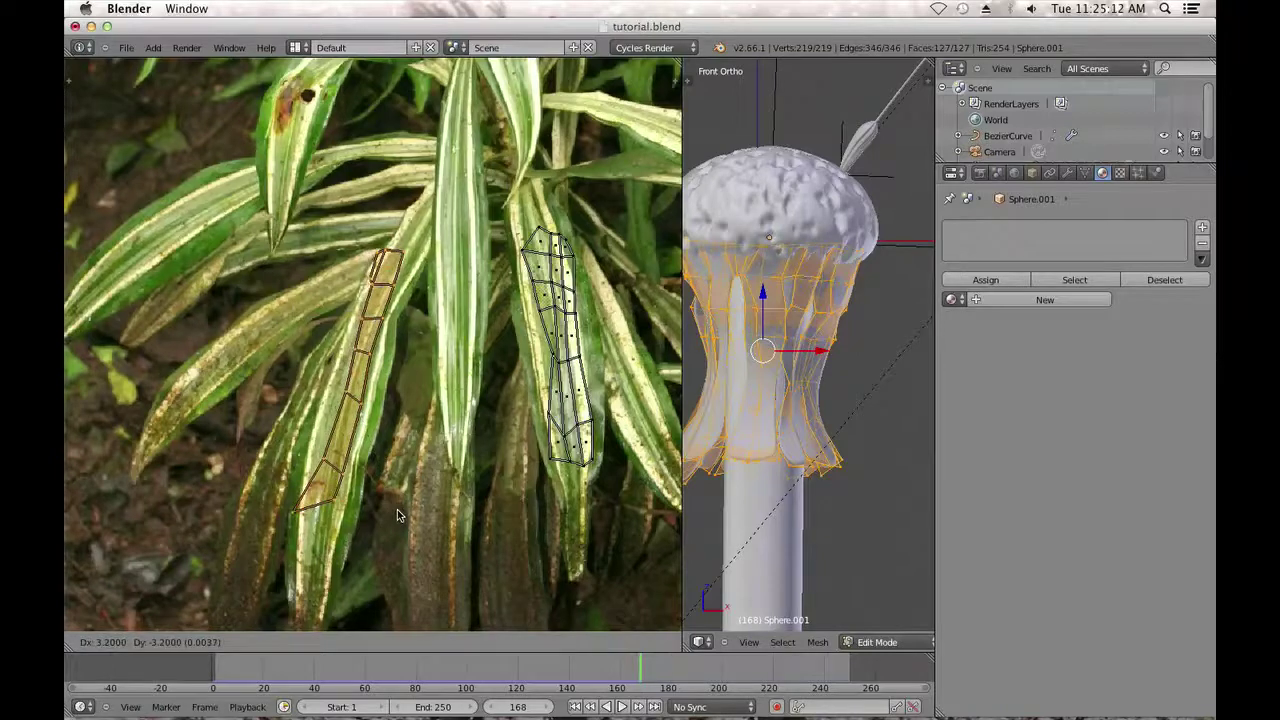
left_click(400, 514)
Switch the sepals to Object Mode and set the 3D view to Texture shading to inspect them.
left_click(862, 643)
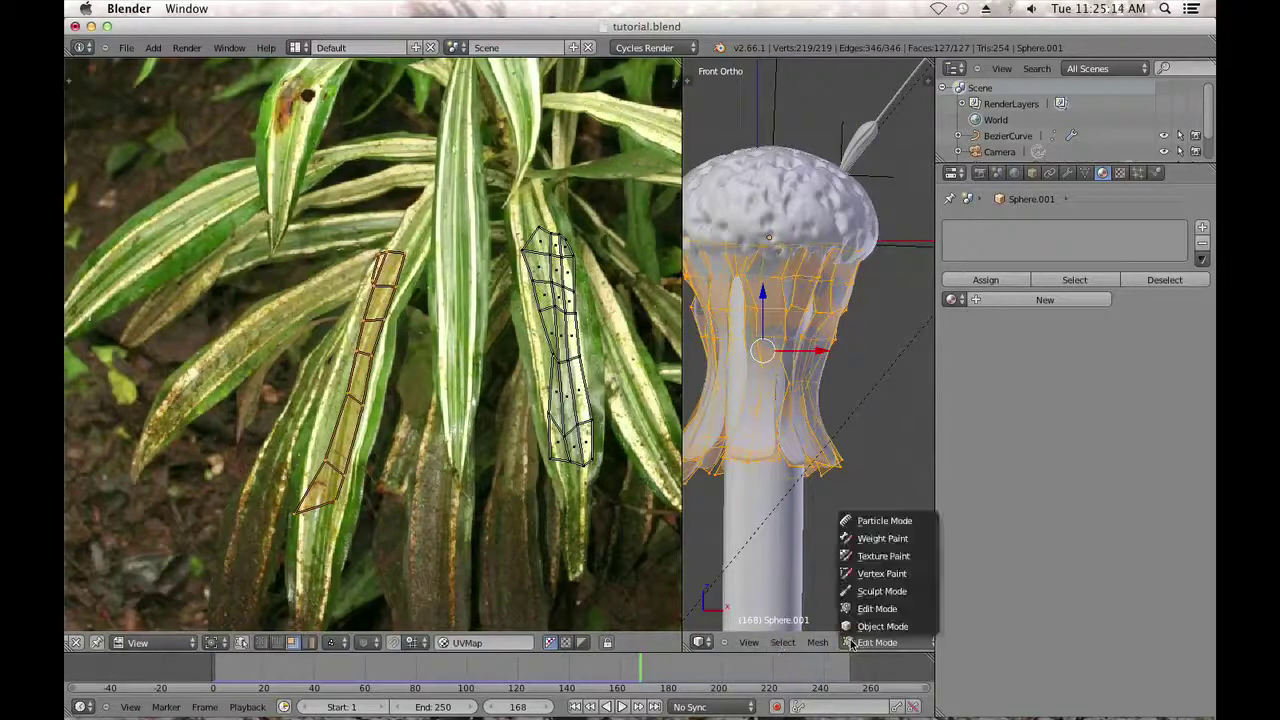
left_click(853, 627)
scroll(857, 640, "down", 3)
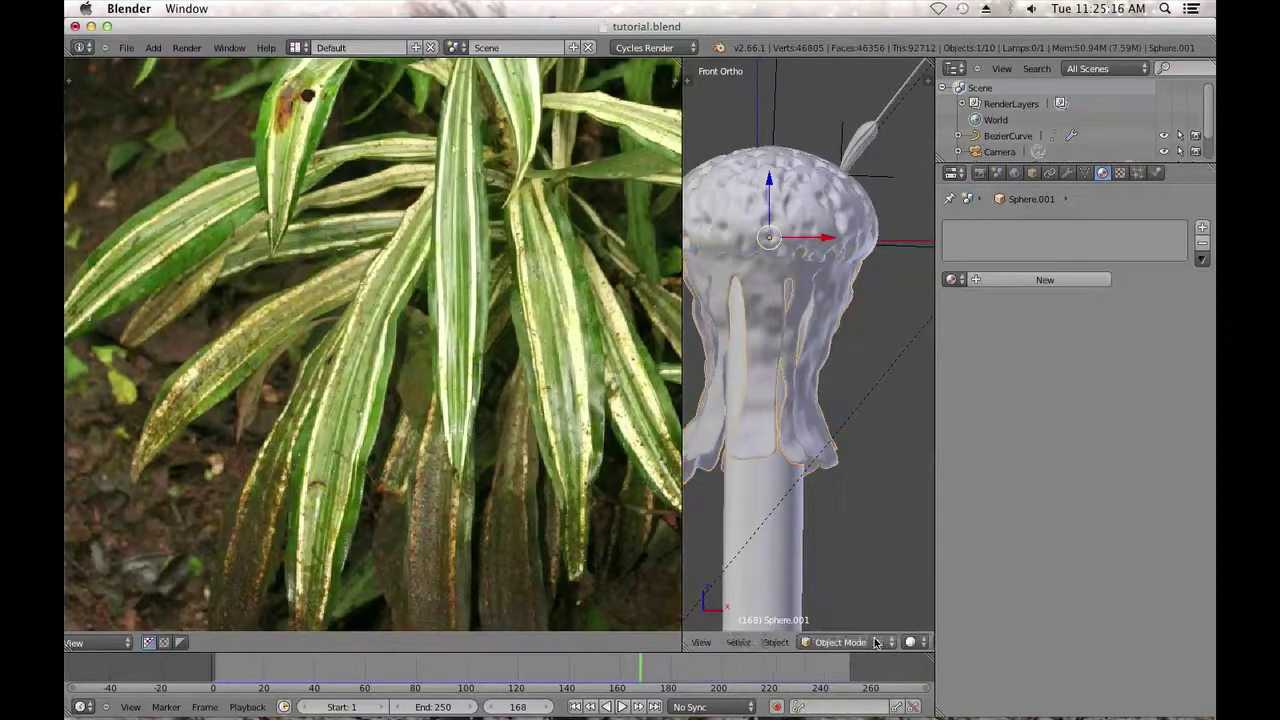
left_click(866, 642)
left_click(876, 574)
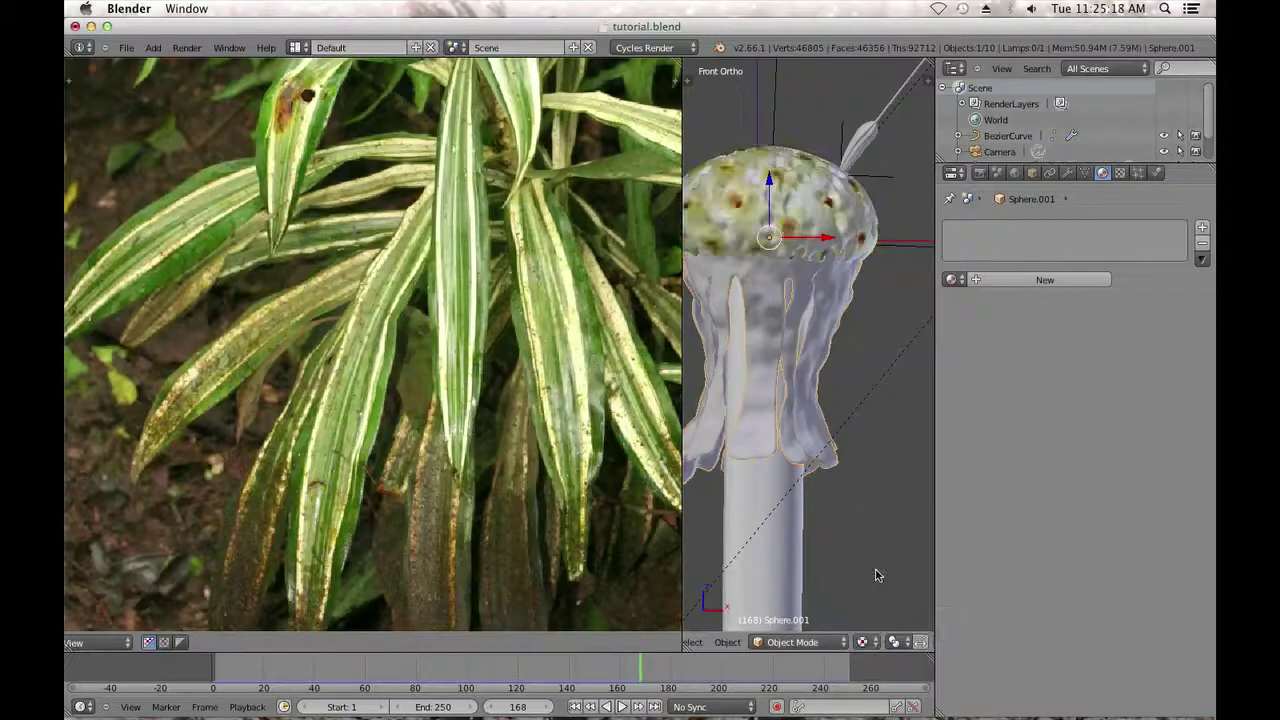
middle_click_drag(782, 386, 876, 386)
Give the sepals a new Diffuse BSDF material colored by an Image Texture of the tropical foliage photo, with Flat projection.
left_click(1045, 279)
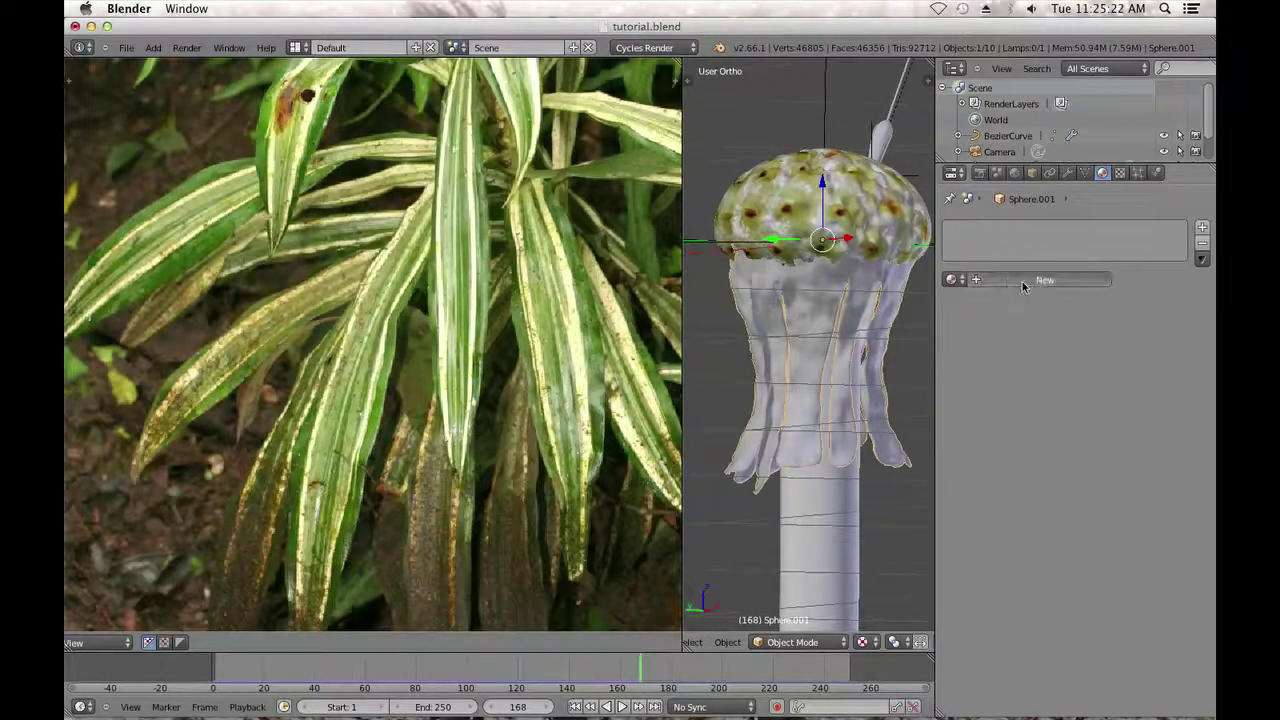
left_click(1201, 396)
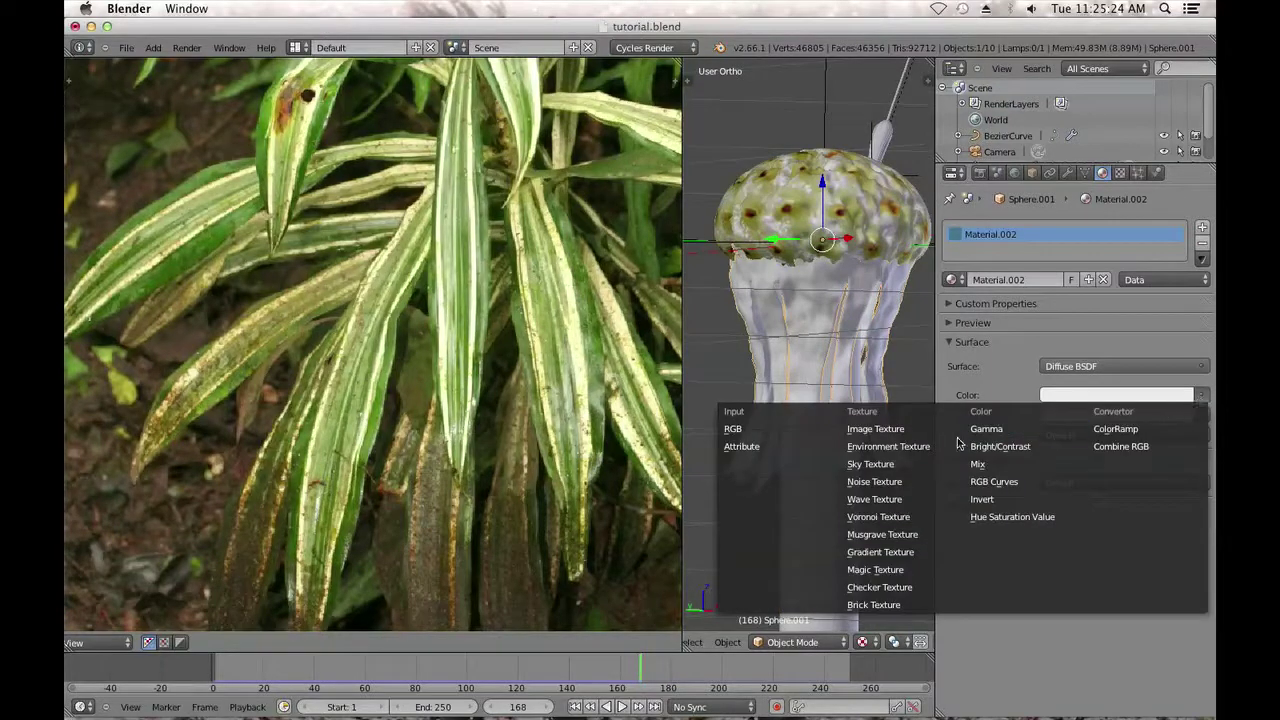
left_click(908, 429)
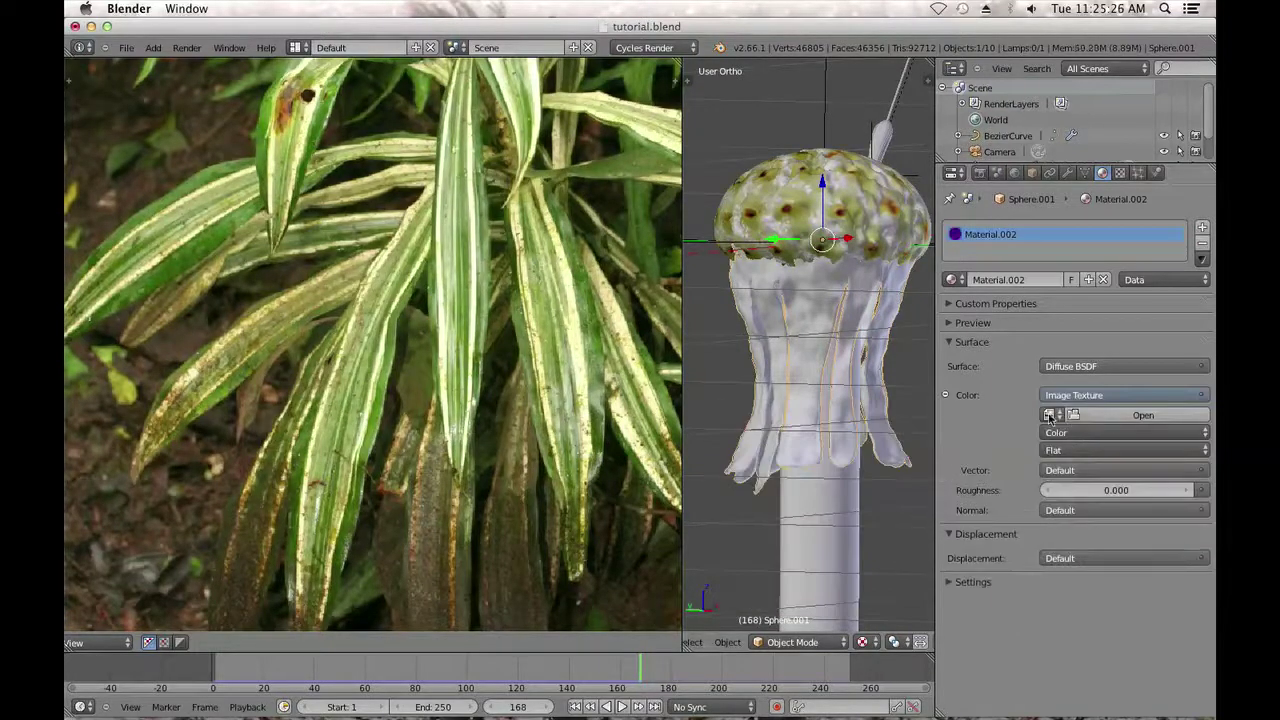
left_click(1048, 414)
left_click(1005, 458)
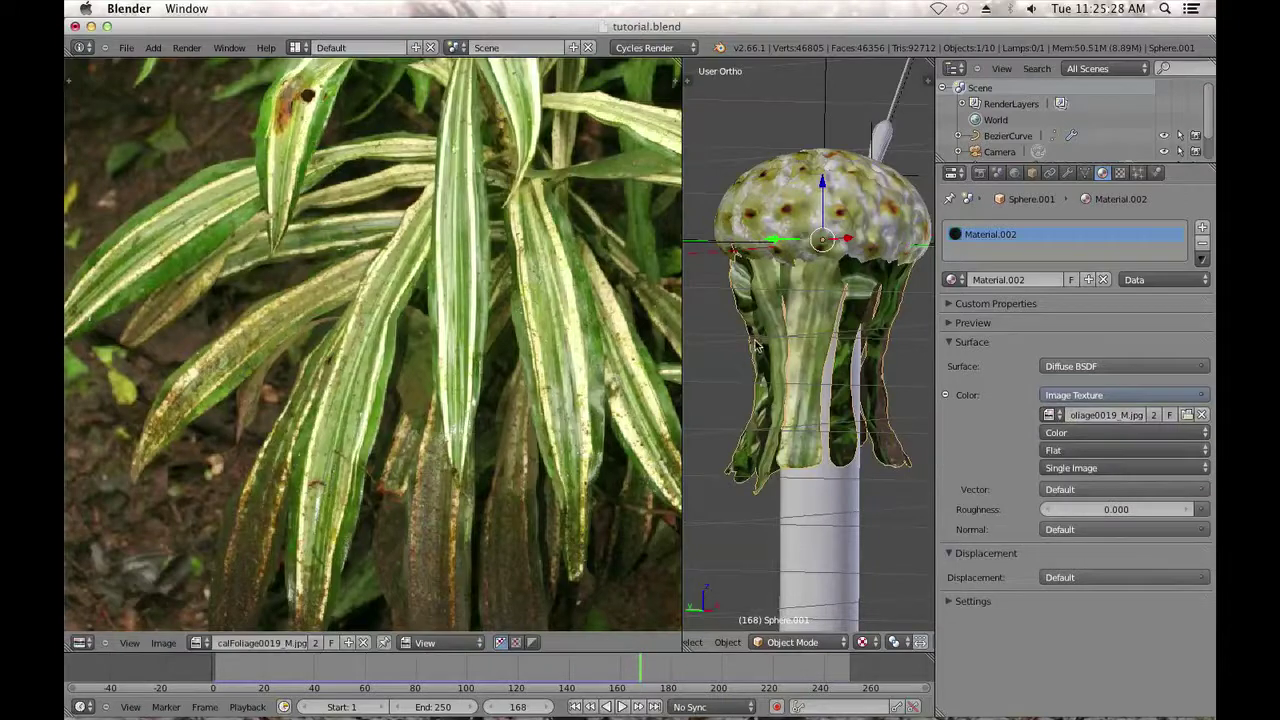
left_click(1117, 449)
left_click(1073, 468)
Return to Edit Mode, select the UV strip above the plant's long left-pointing leaf and move it down onto the leaves.
middle_click_drag(757, 390, 733, 362)
key("Tab")
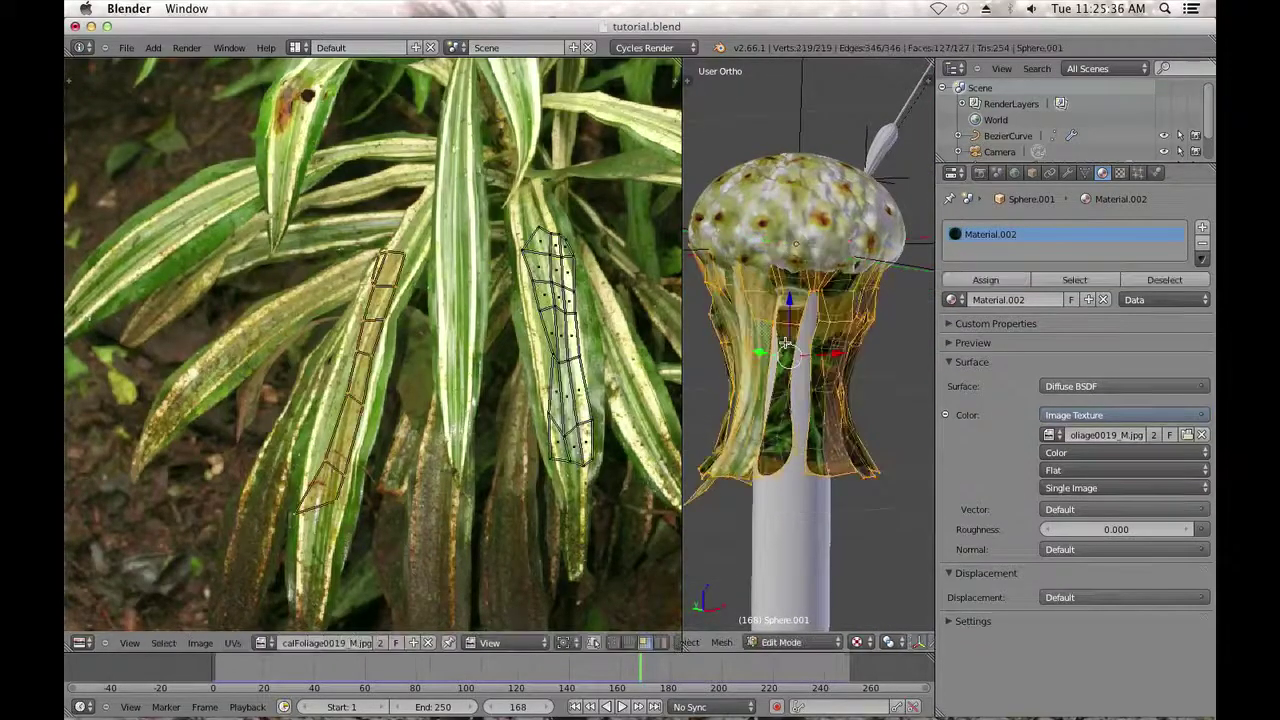
scroll(645, 352, "down", 2)
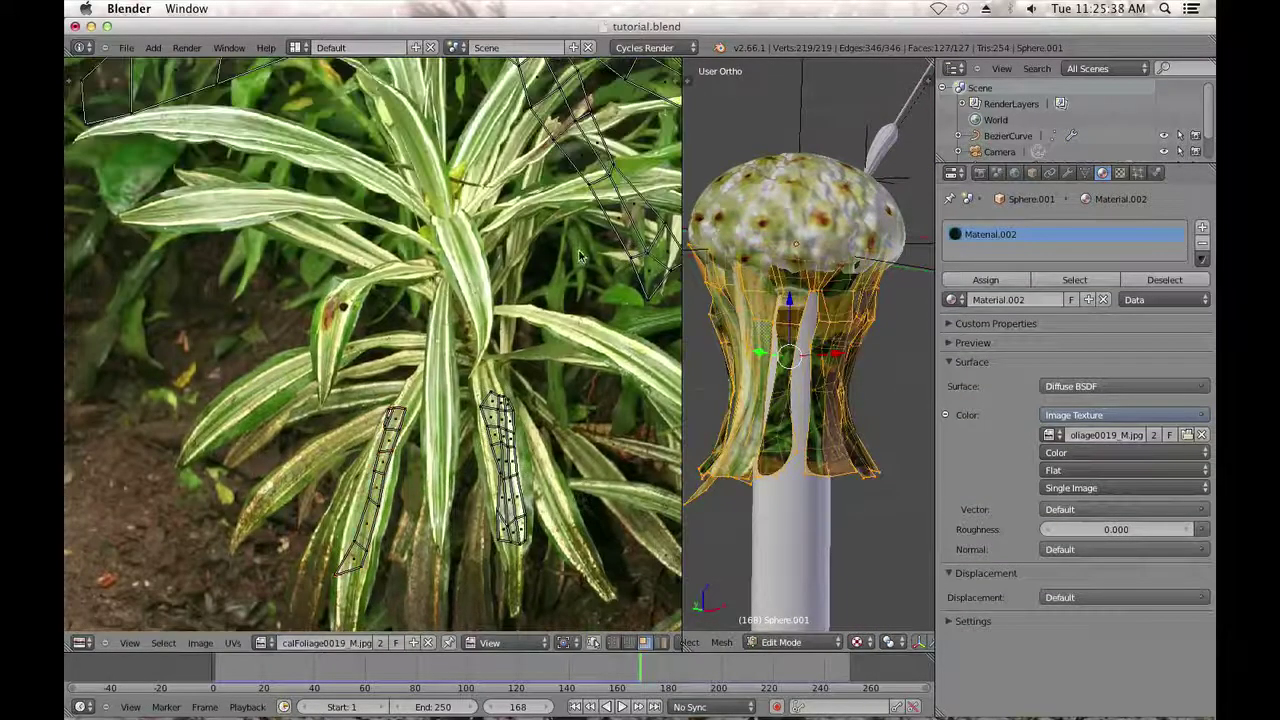
scroll(577, 280, "down", 2)
scroll(449, 393, "up", 5)
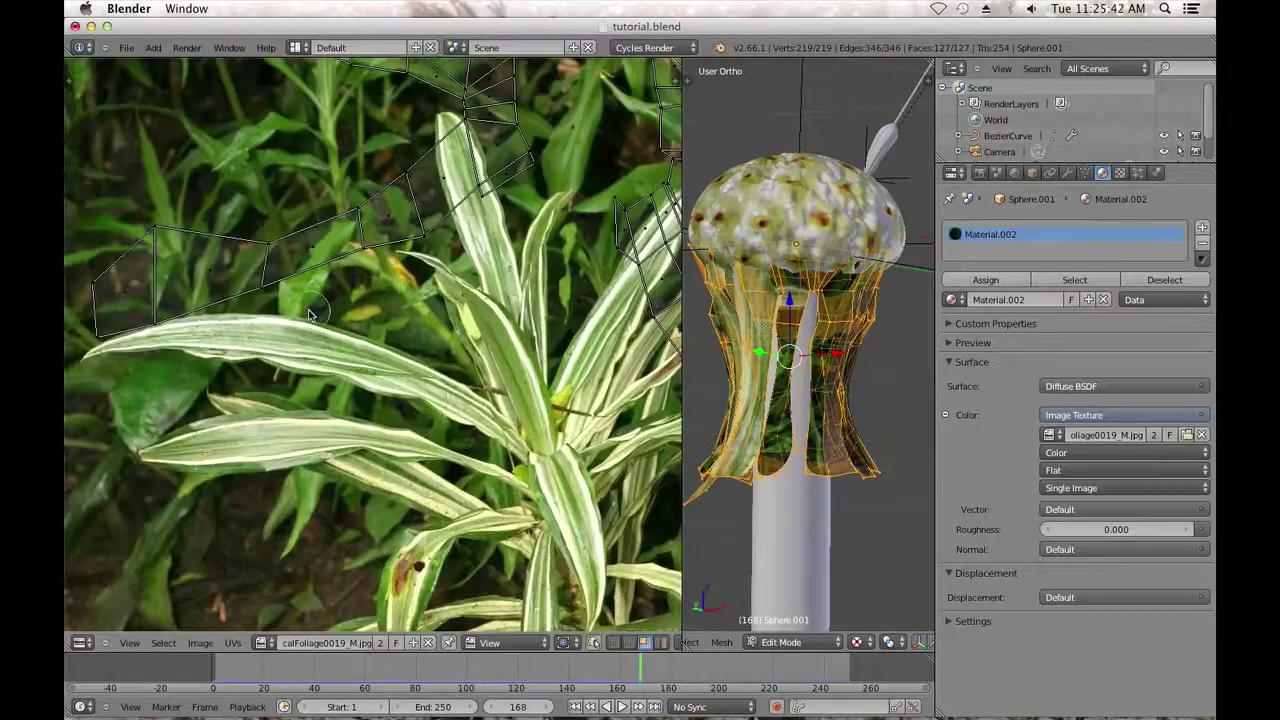
mouse_move(130, 295)
left_mouse_down()
mouse_move(426, 220)
mouse_move(497, 175)
mouse_move(434, 182)
left_mouse_up()
key("Escape")
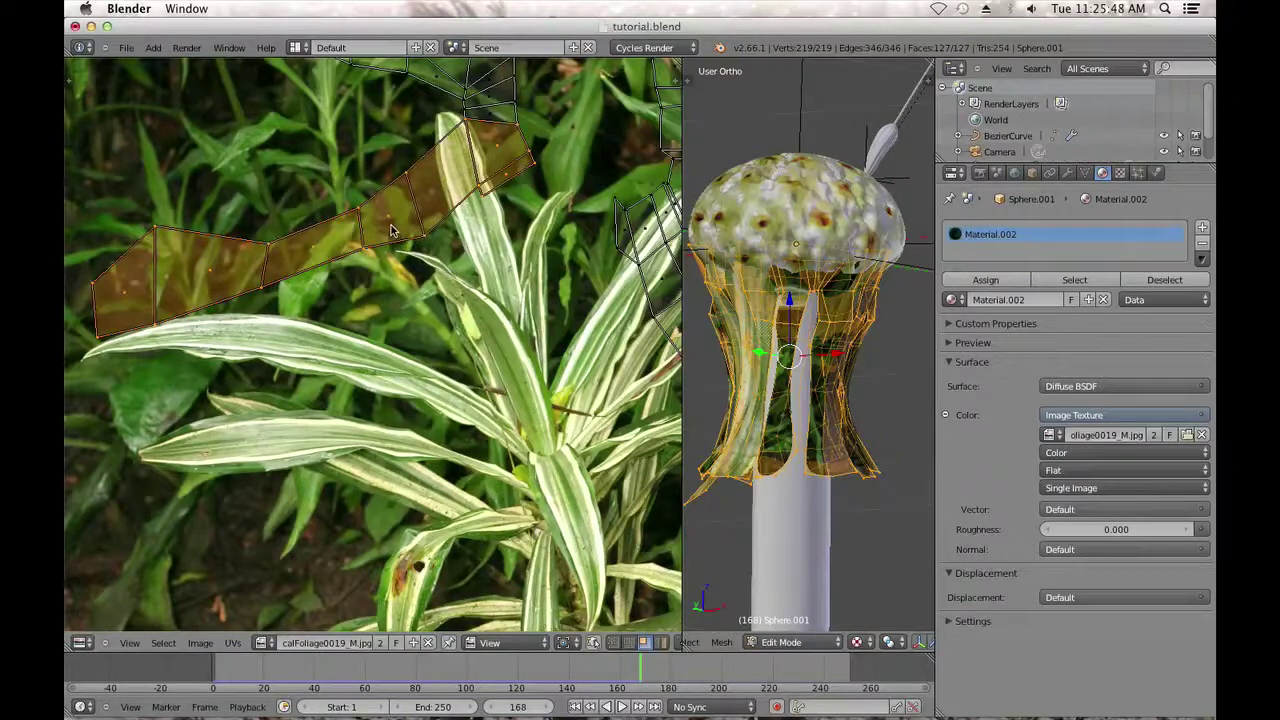
key("g")
left_click(586, 318)
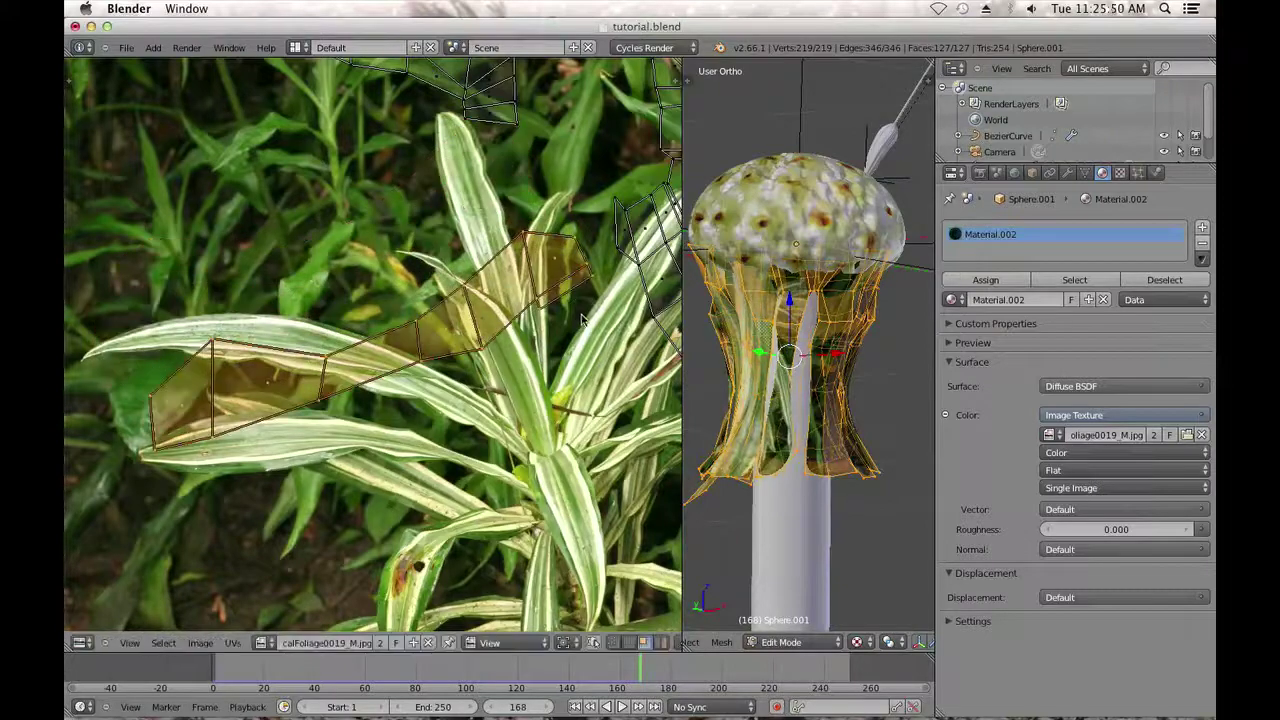
Scale the selected UV strip down and move it beside the slanted yellowish leaf at the plant's lower left.
key("s")
left_click(532, 320)
middle_click_drag(555, 392, 549, 247)
key("g")
left_click(440, 542)
middle_click_drag(498, 498, 590, 274)
key("g")
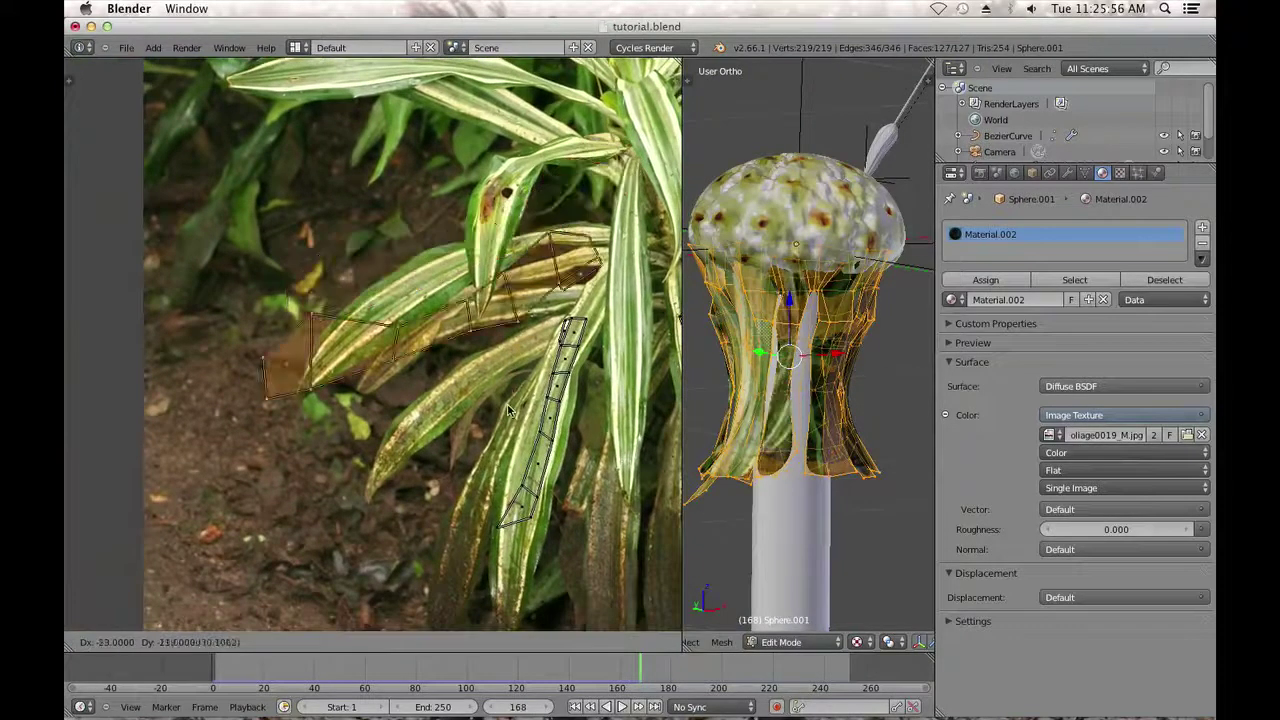
left_click(540, 398)
key("s")
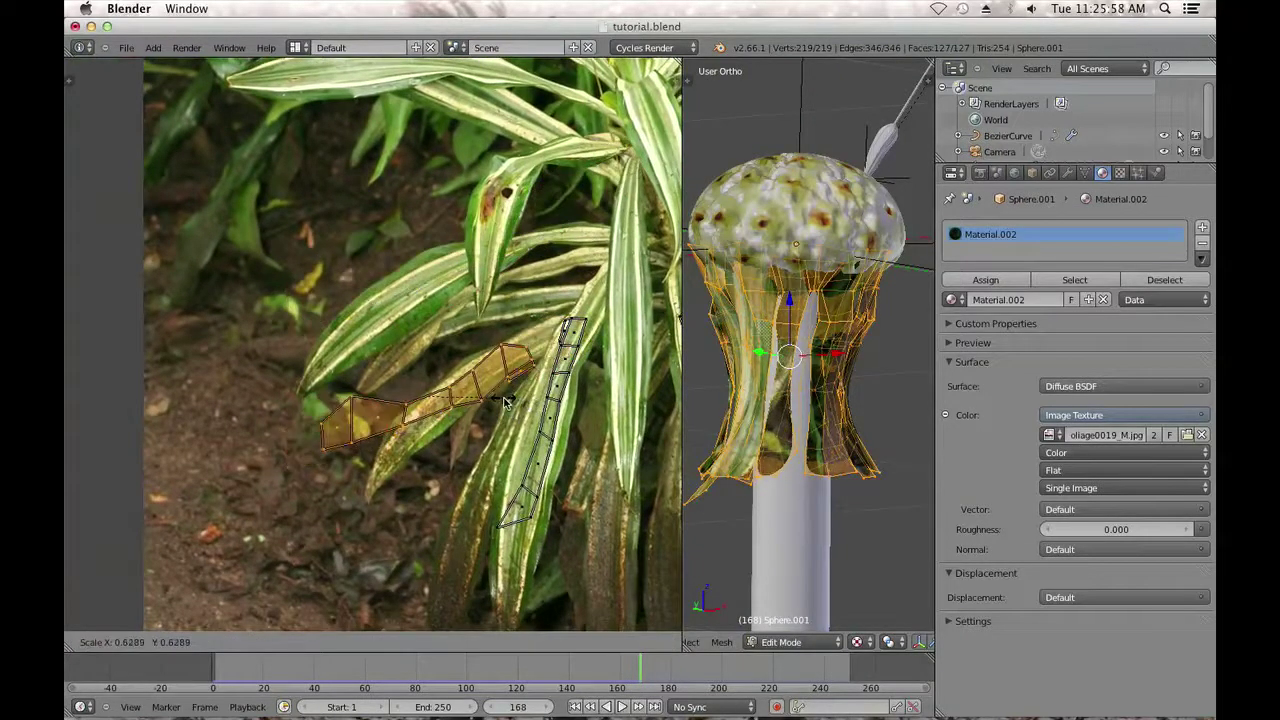
left_click(502, 403)
scroll(528, 425, "up", 1)
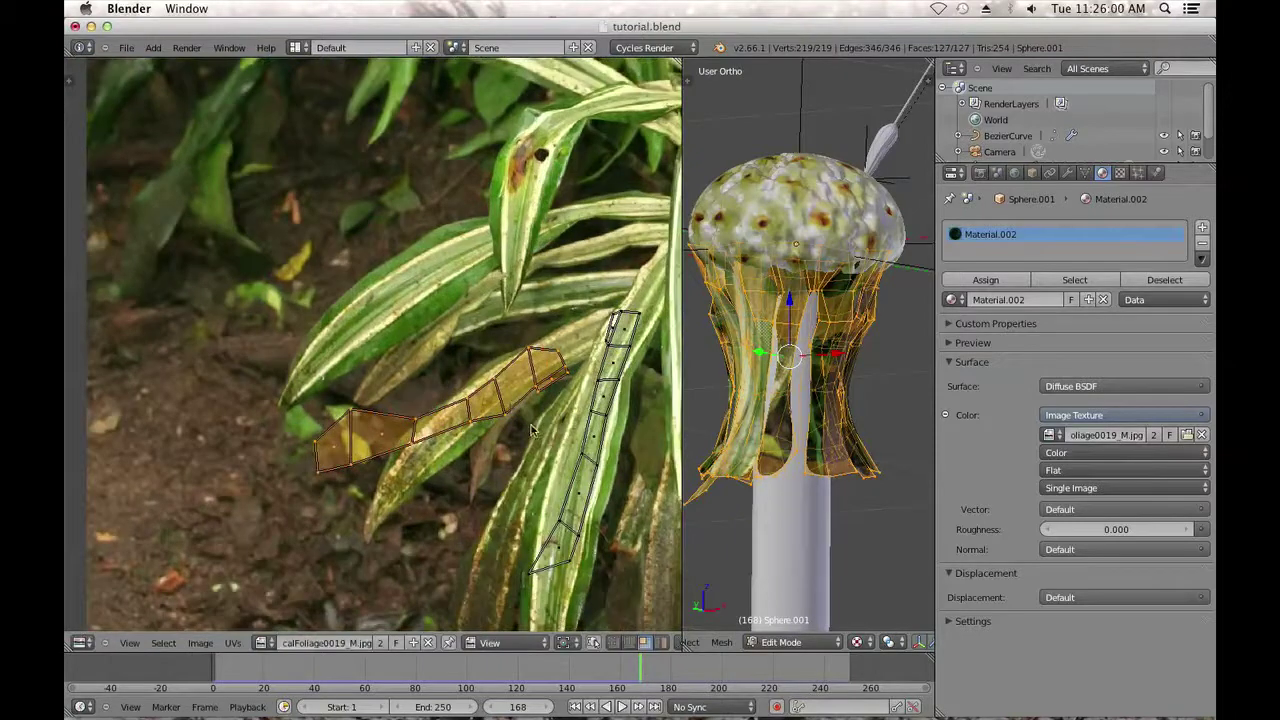
key("r")
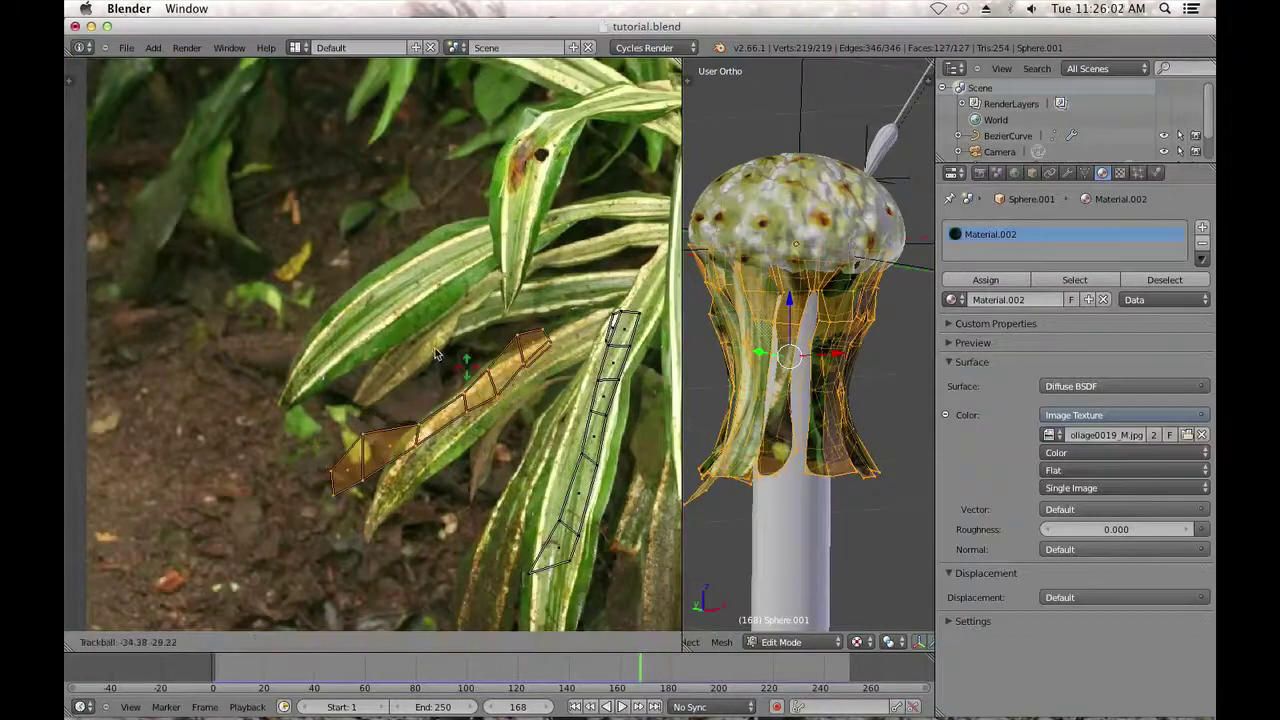
left_click(442, 374)
key("r")
key("r")
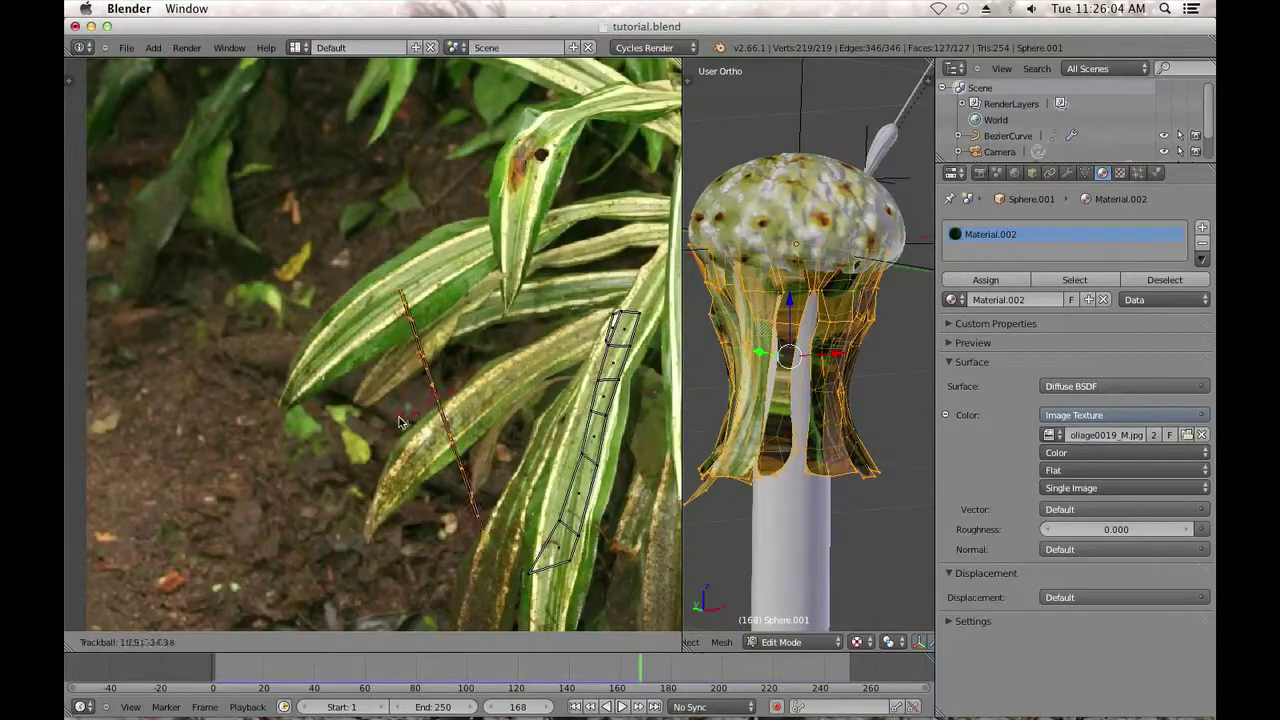
left_click(326, 222)
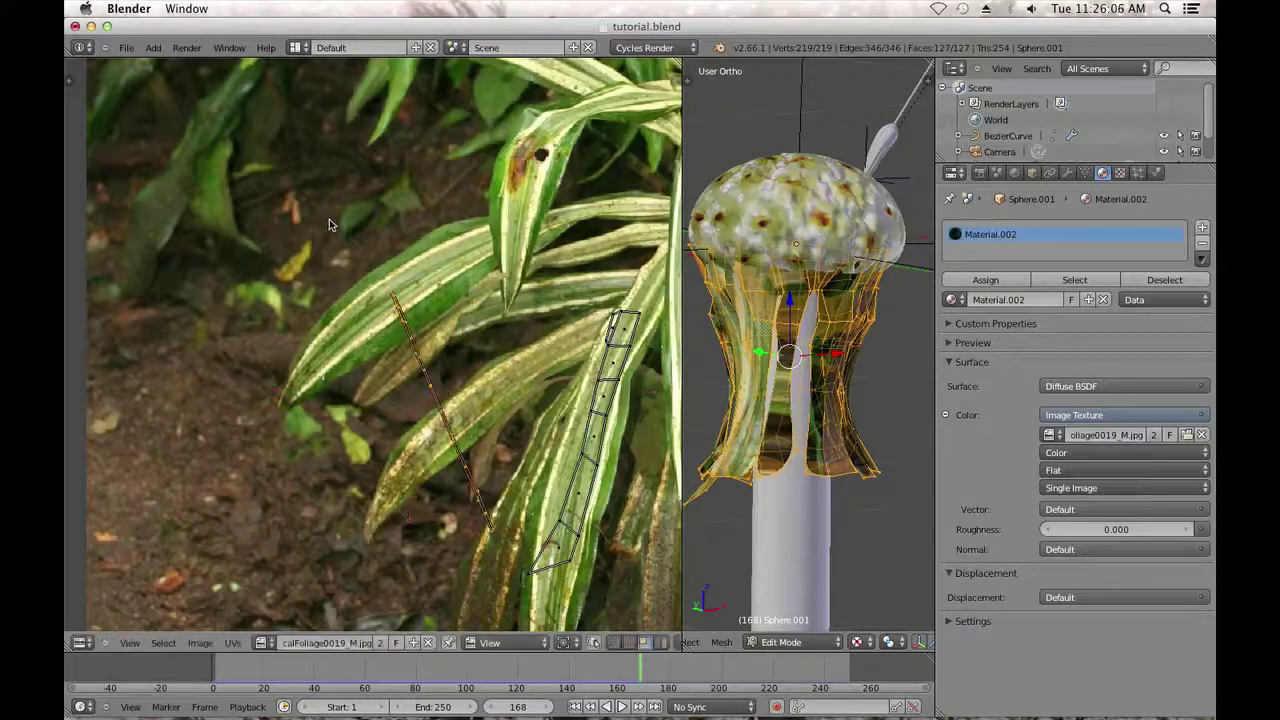
key("ctrl+z")
Rotate the UV strip to match the yellowish leaf's slant and move it onto that leaf.
key("r")
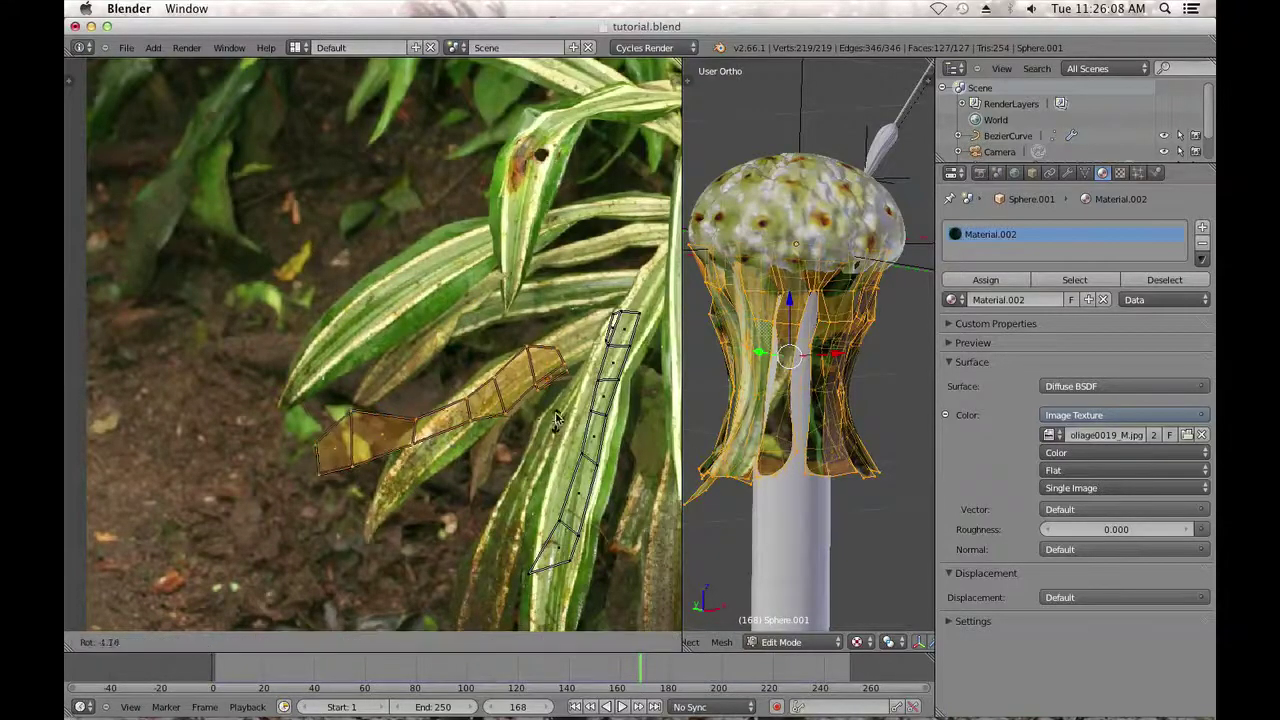
left_click(558, 395)
key("g")
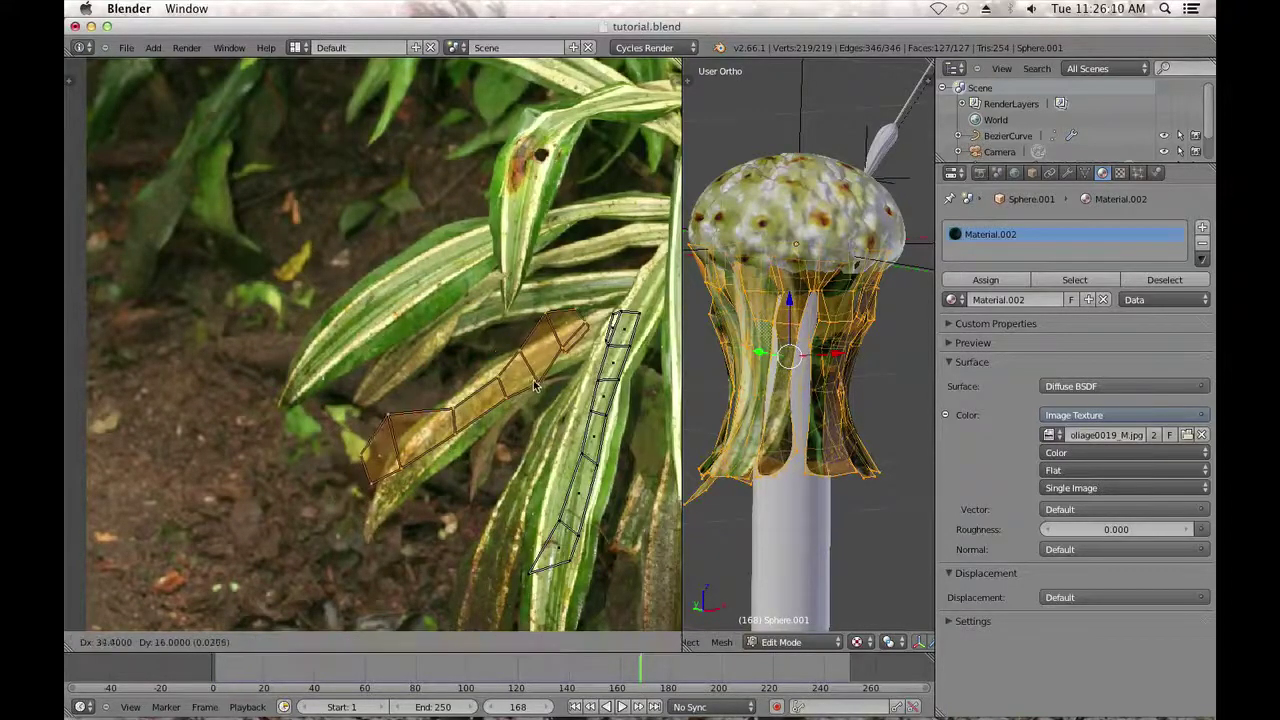
left_click(538, 385)
Pull the faces at both ends of the strip inside the leaf outline using smooth proportional editing of size 0.02.
key("a")
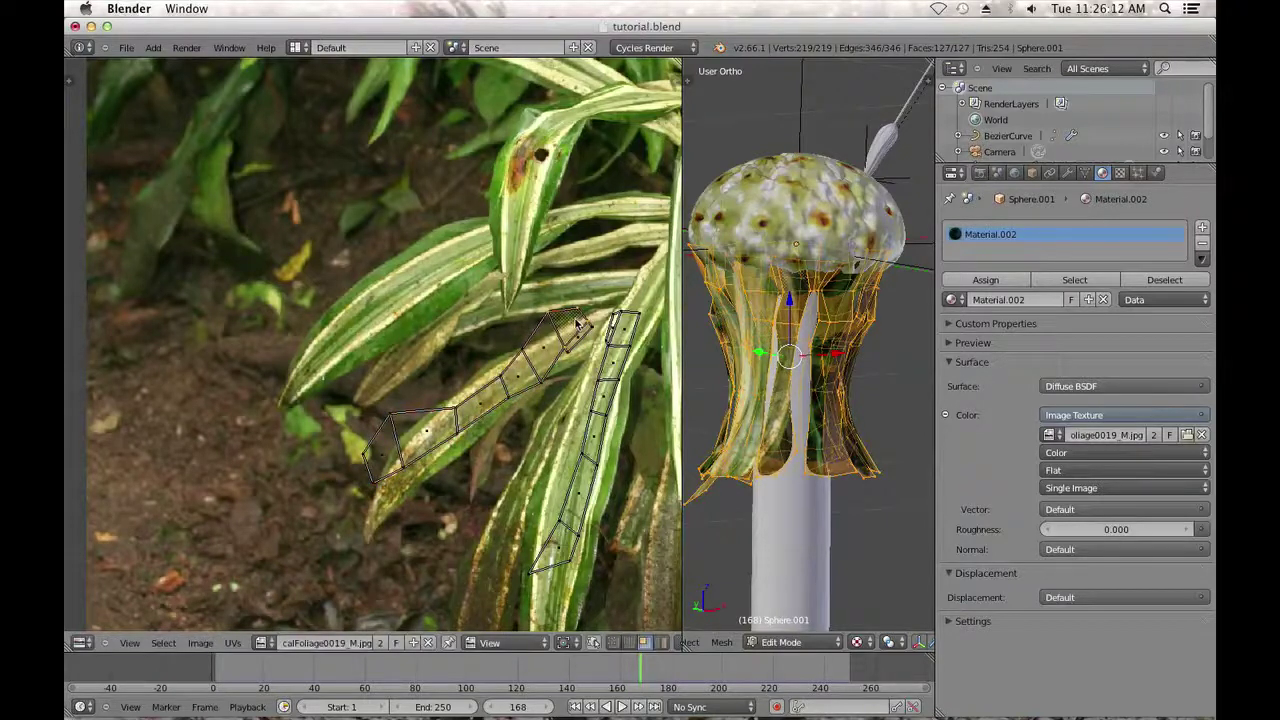
right_click(577, 323)
key("g")
left_click(581, 341)
scroll(614, 650, "down", 2)
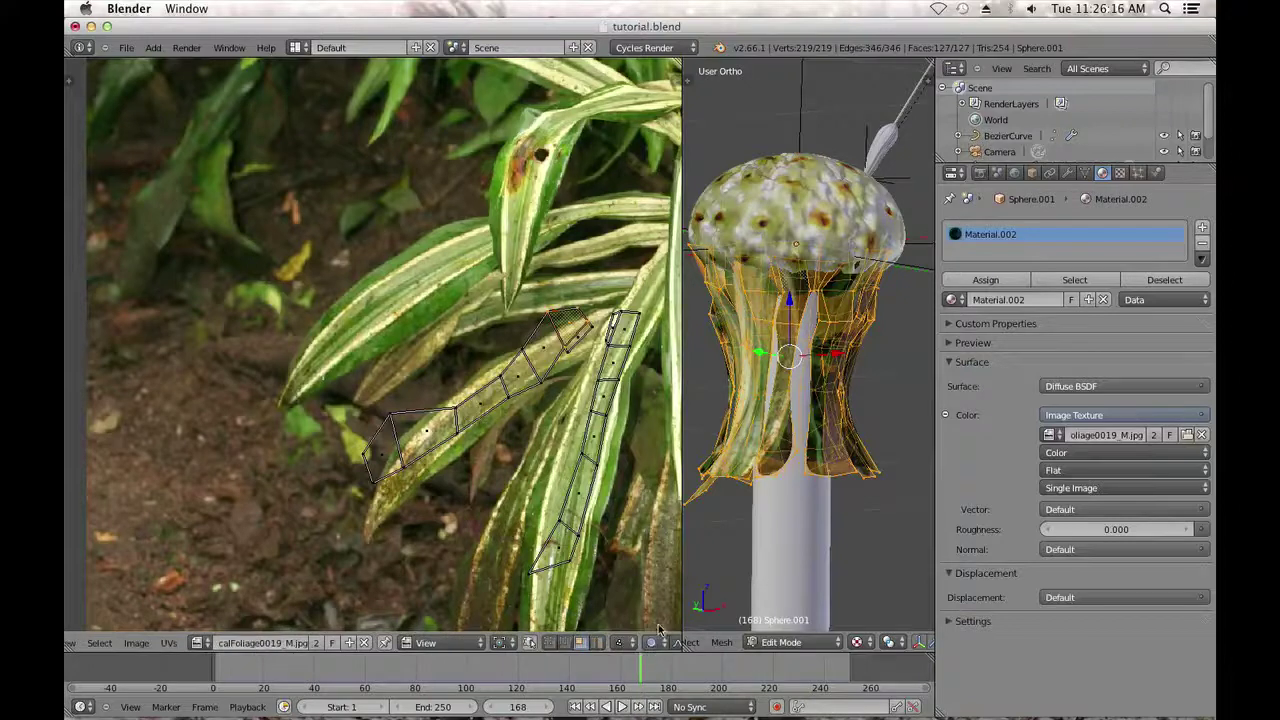
key("g")
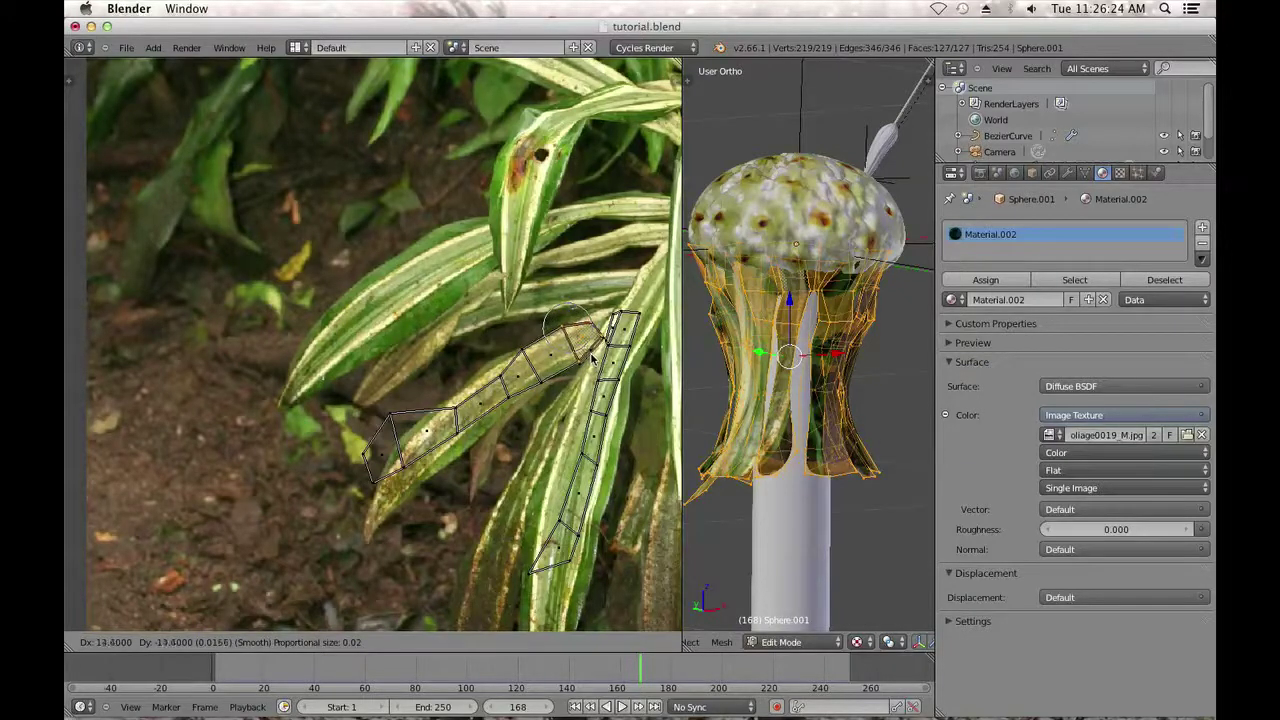
left_click(593, 360)
key("g")
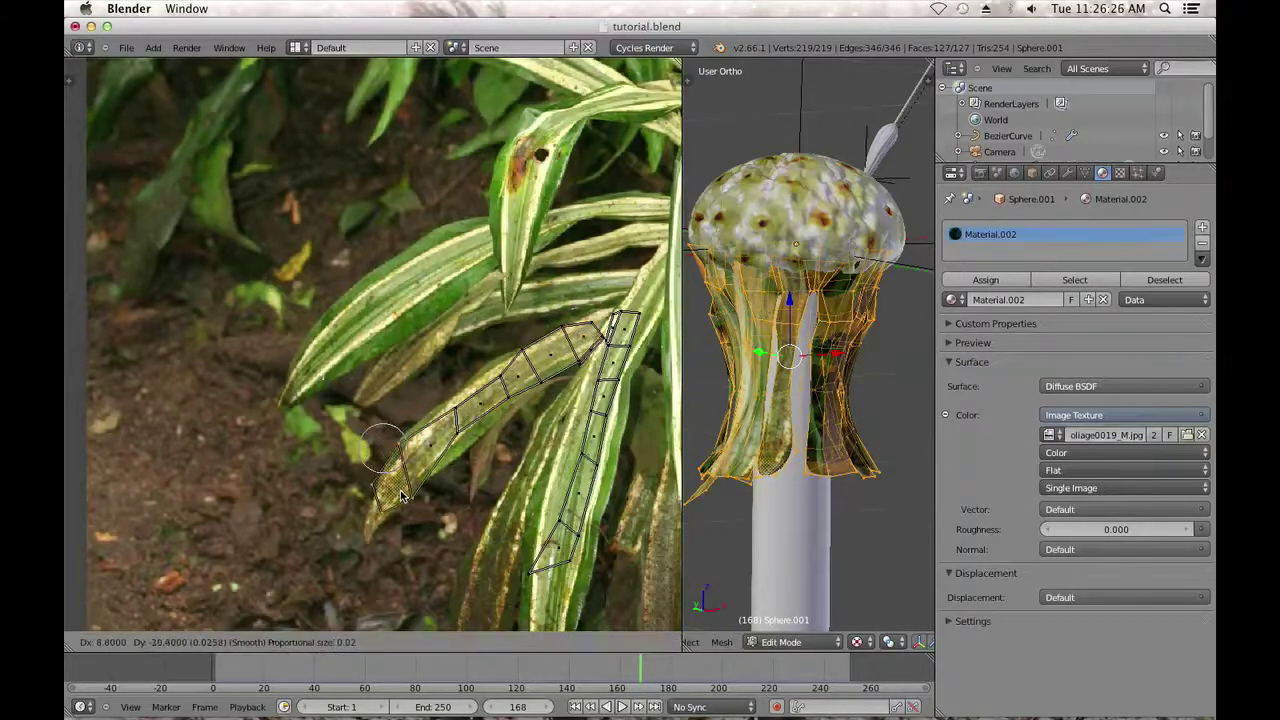
left_click(430, 503)
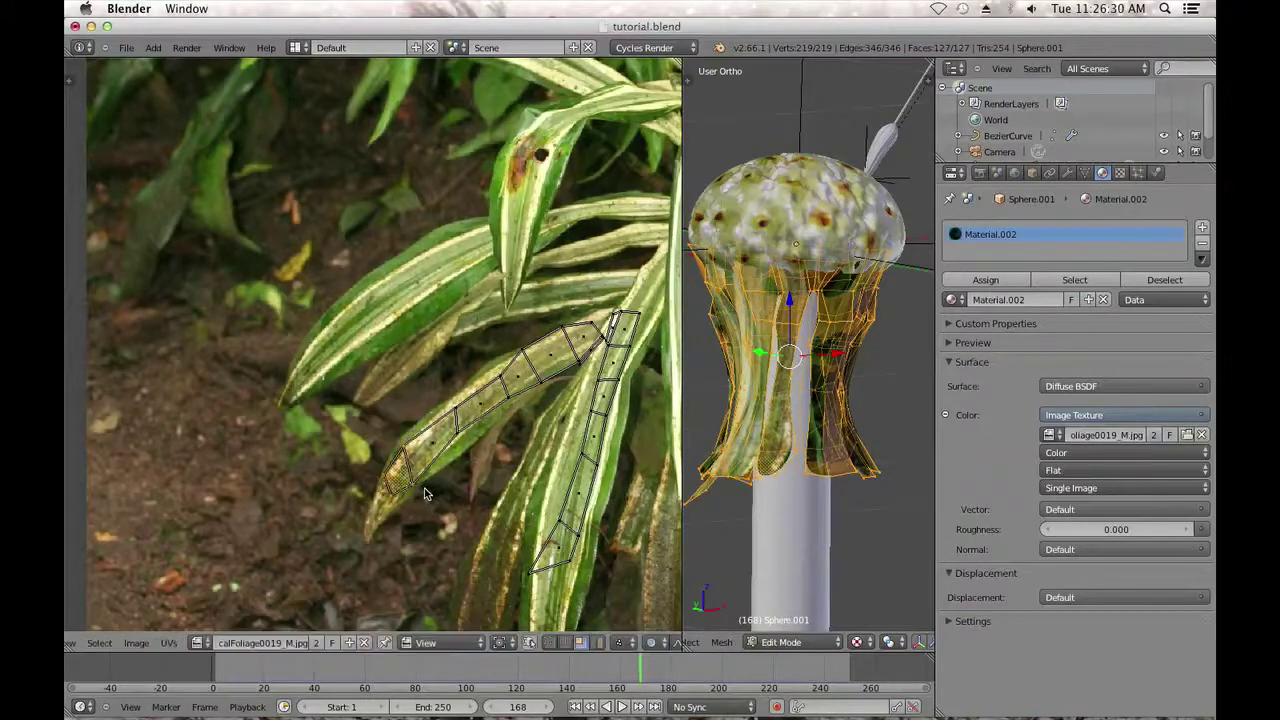
Inspect the textured sepals from another angle in Object Mode, then return to Edit Mode.
key("Tab")
middle_click_drag(730, 395, 795, 393)
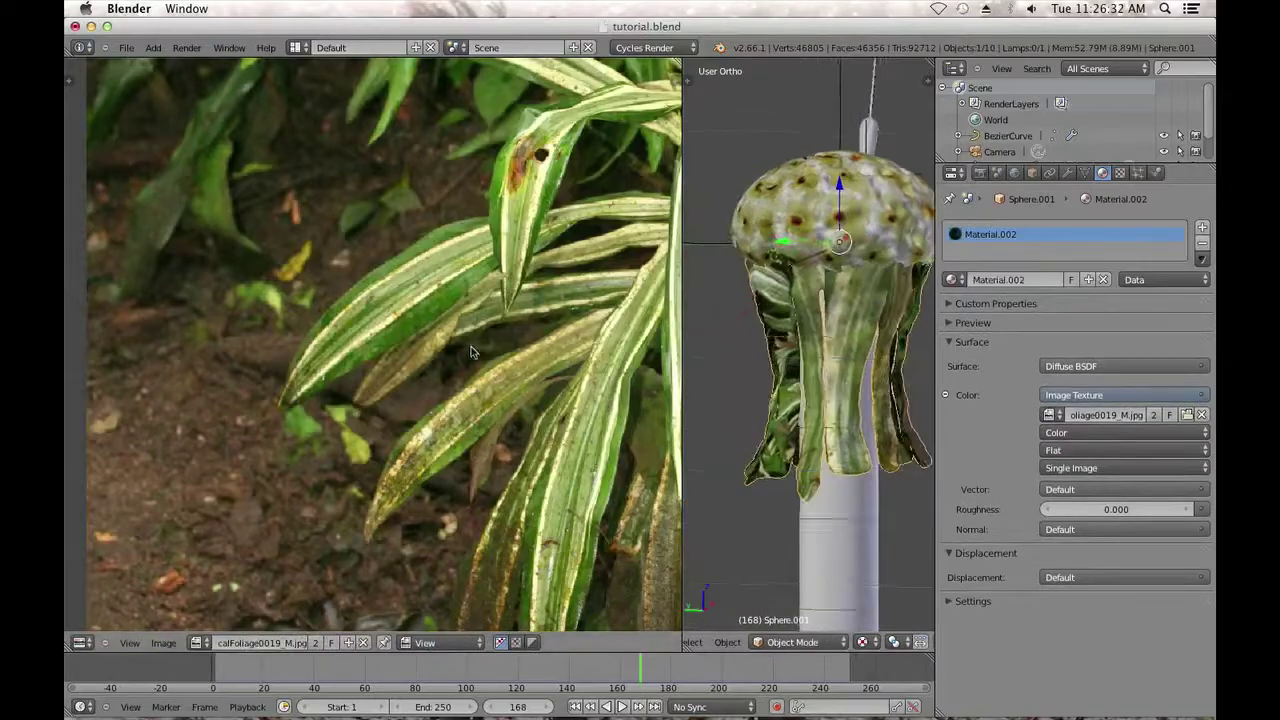
scroll(499, 369, "down", 3)
middle_click_drag(596, 236, 536, 386)
key("Tab")
Circle-select all faces of the wide UV strip overlapping the foliage photo's upper-left edge.
middle_click_drag(481, 164, 527, 451)
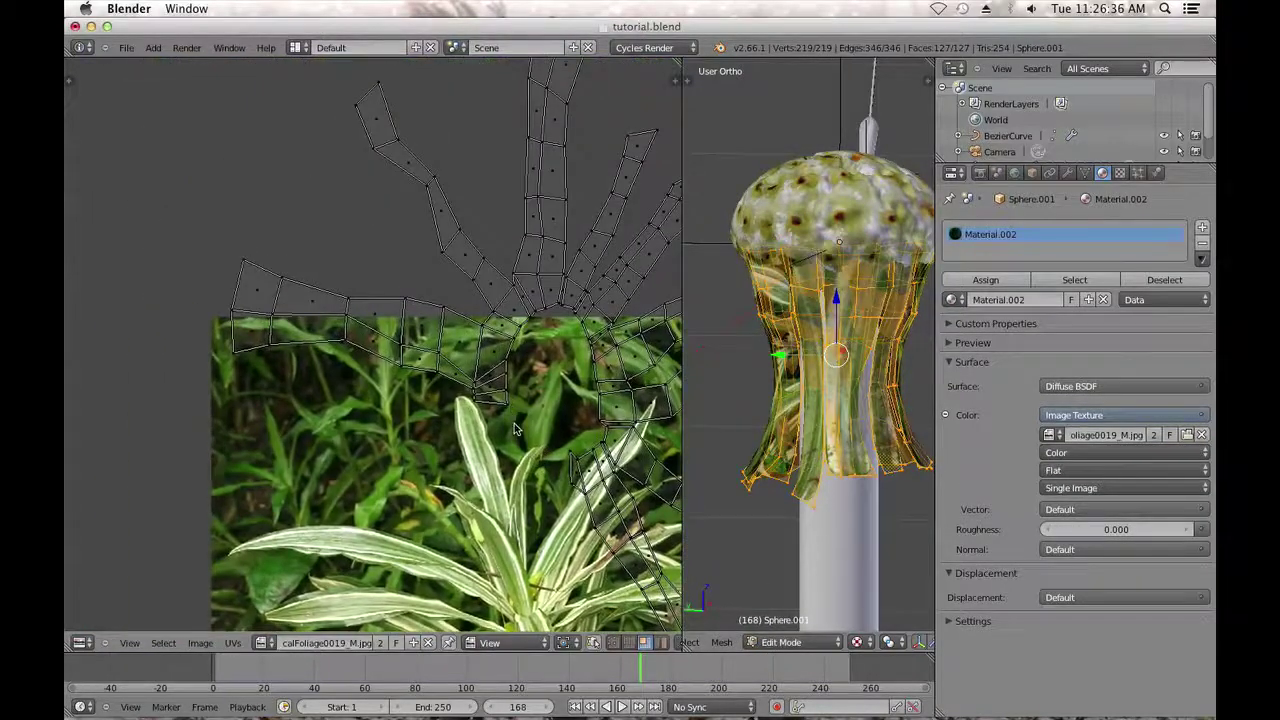
key("c")
mouse_move(514, 420)
left_mouse_down()
mouse_move(505, 385)
mouse_move(340, 318)
mouse_move(228, 303)
left_mouse_up()
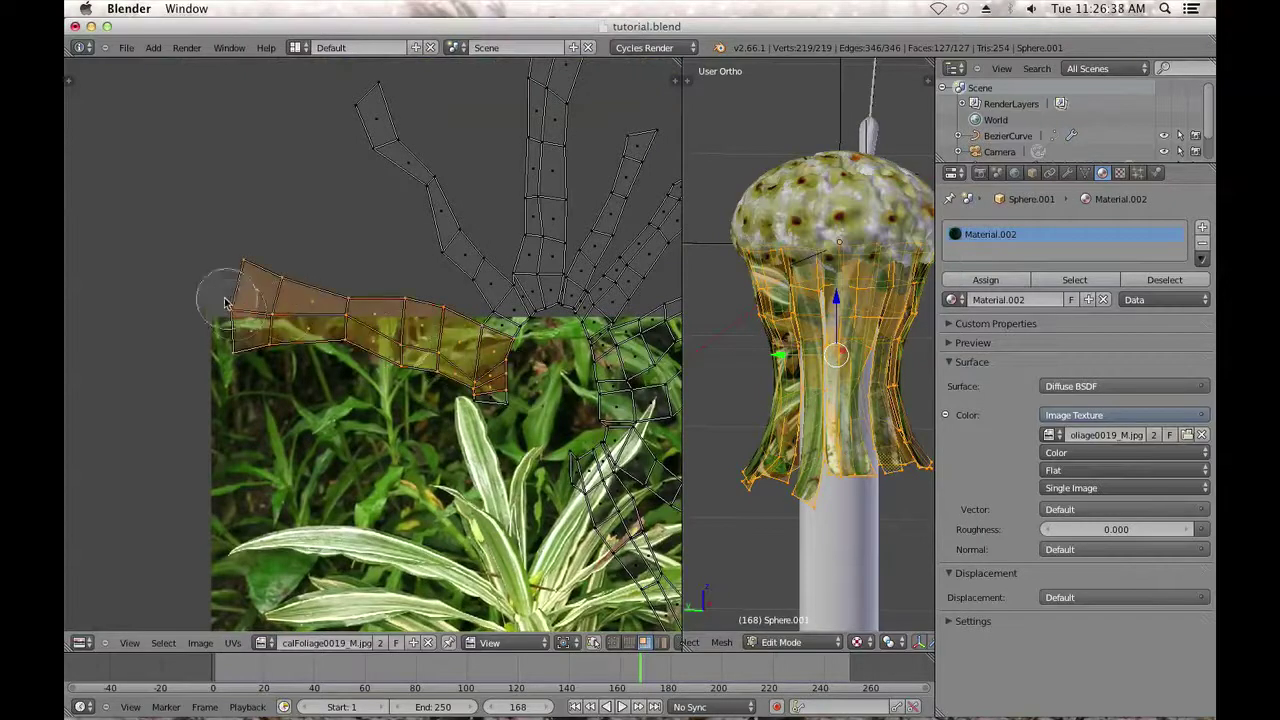
left_click_drag(591, 440, 446, 374)
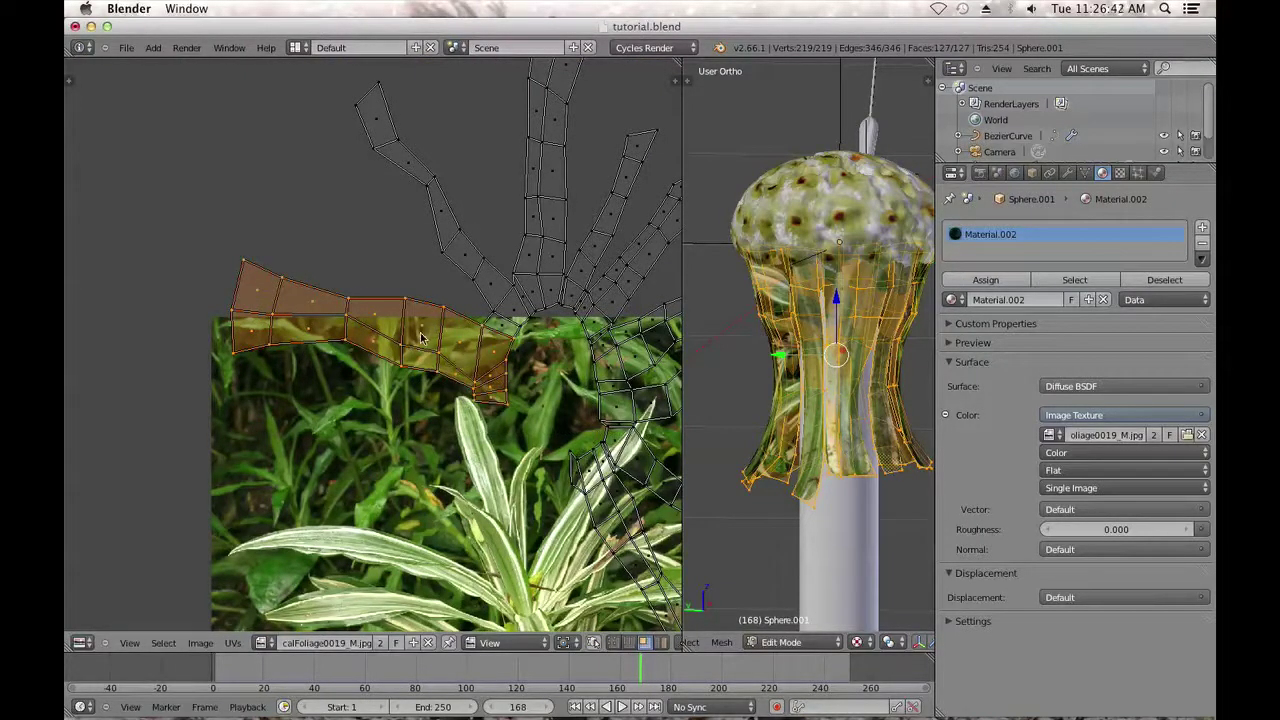
key("g")
left_click(434, 484)
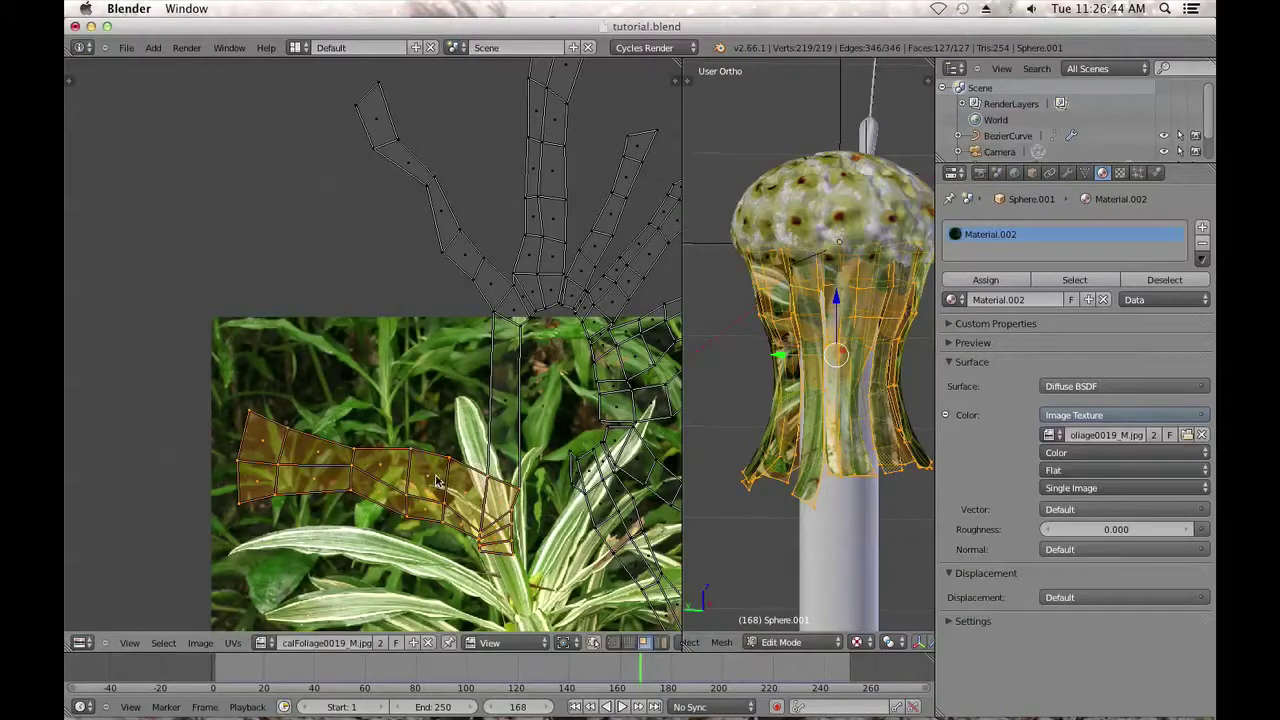
key("ctrl+z")
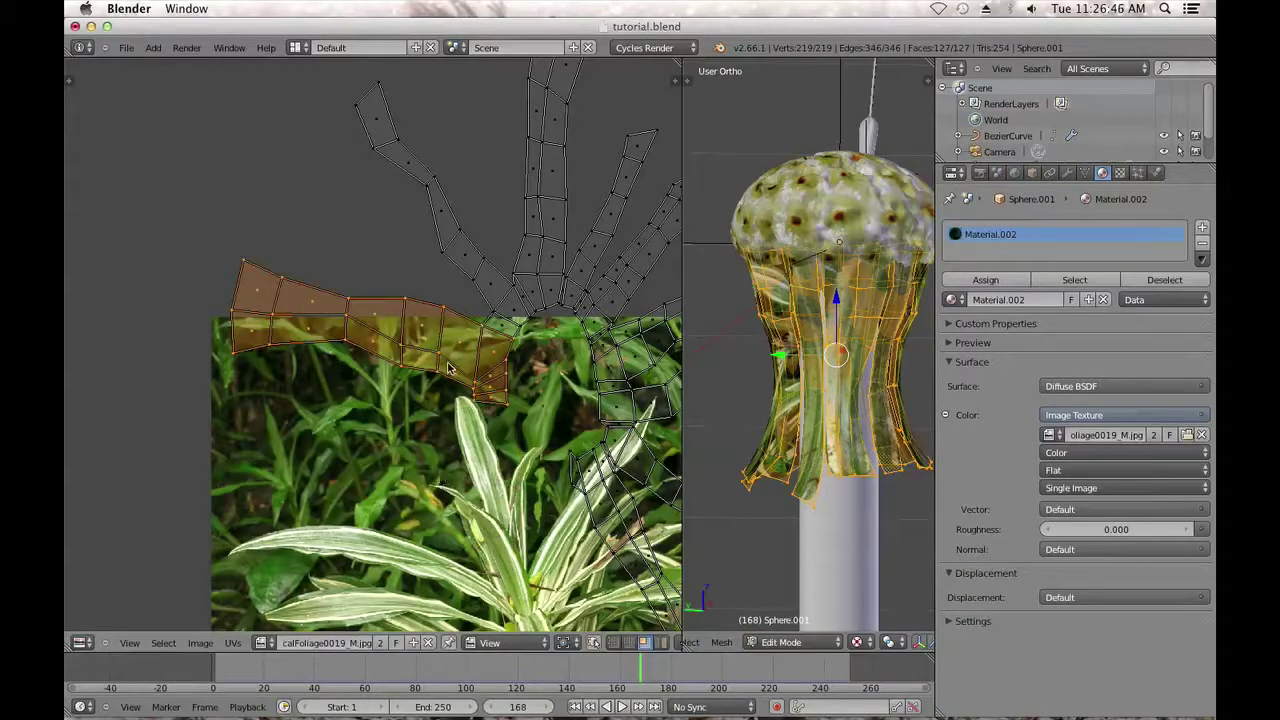
key("g")
right_click(445, 418)
right_click(436, 360)
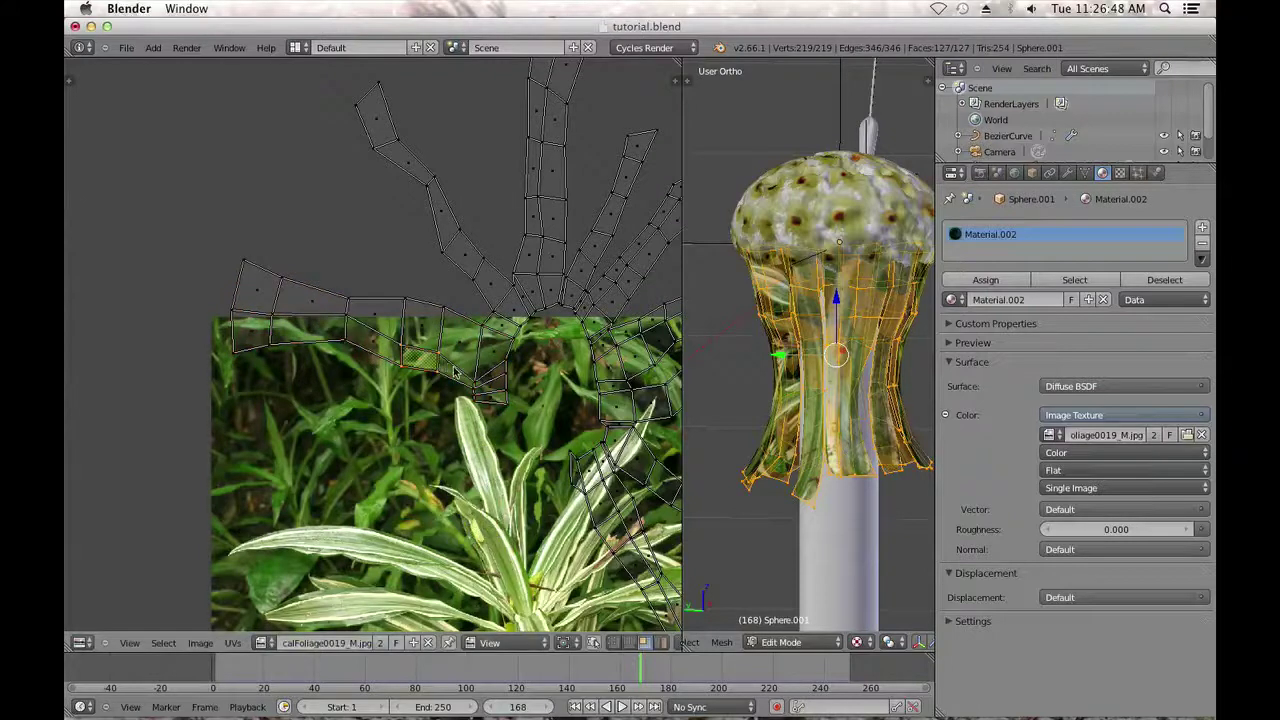
mouse_move(453, 360)
left_mouse_down()
mouse_move(250, 295)
mouse_move(366, 337)
left_mouse_up()
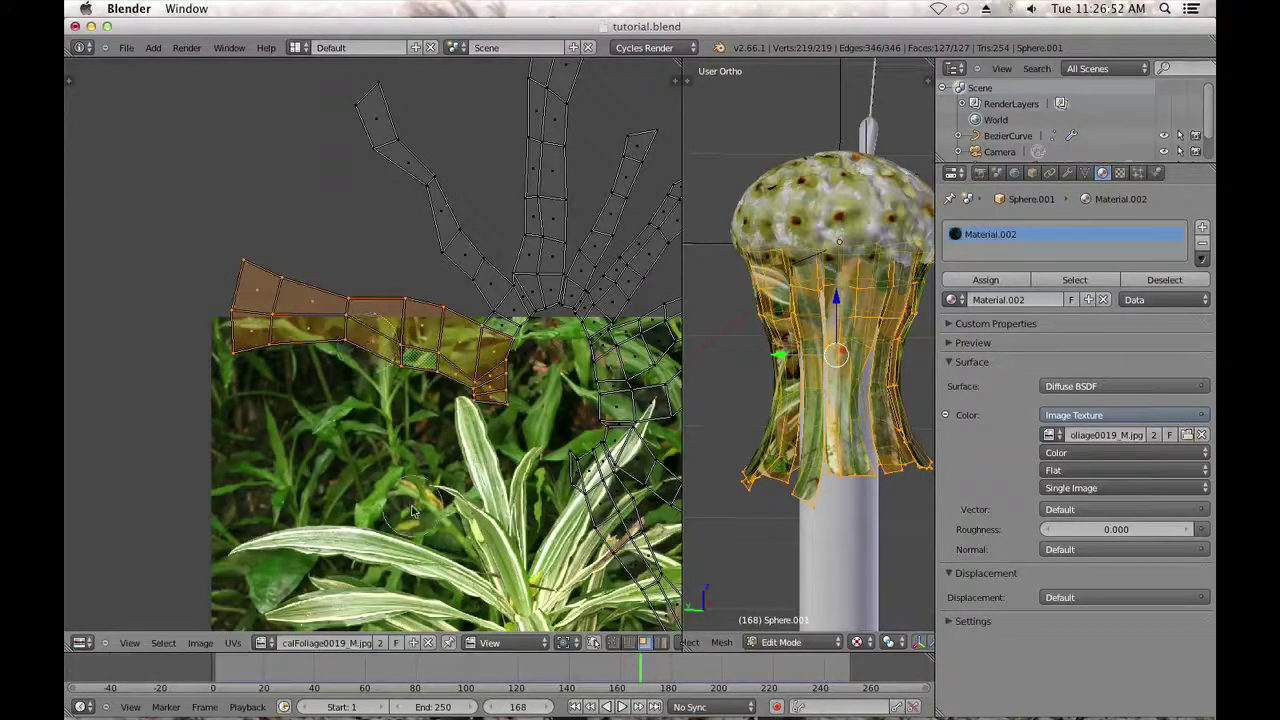
key("g")
key("Escape")
key("g")
key("Escape")
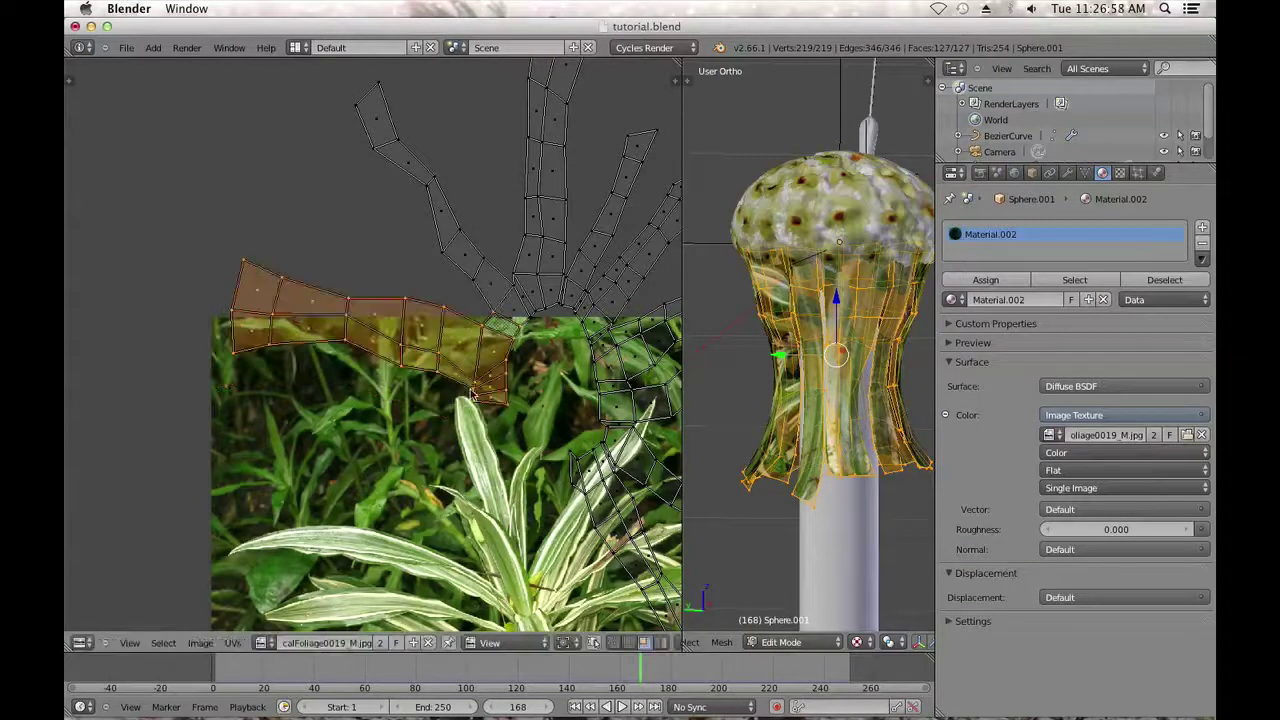
Move the wide UV strip down across the photo to the drooping leaves in the plant's lower part.
scroll(588, 568, "down", 2)
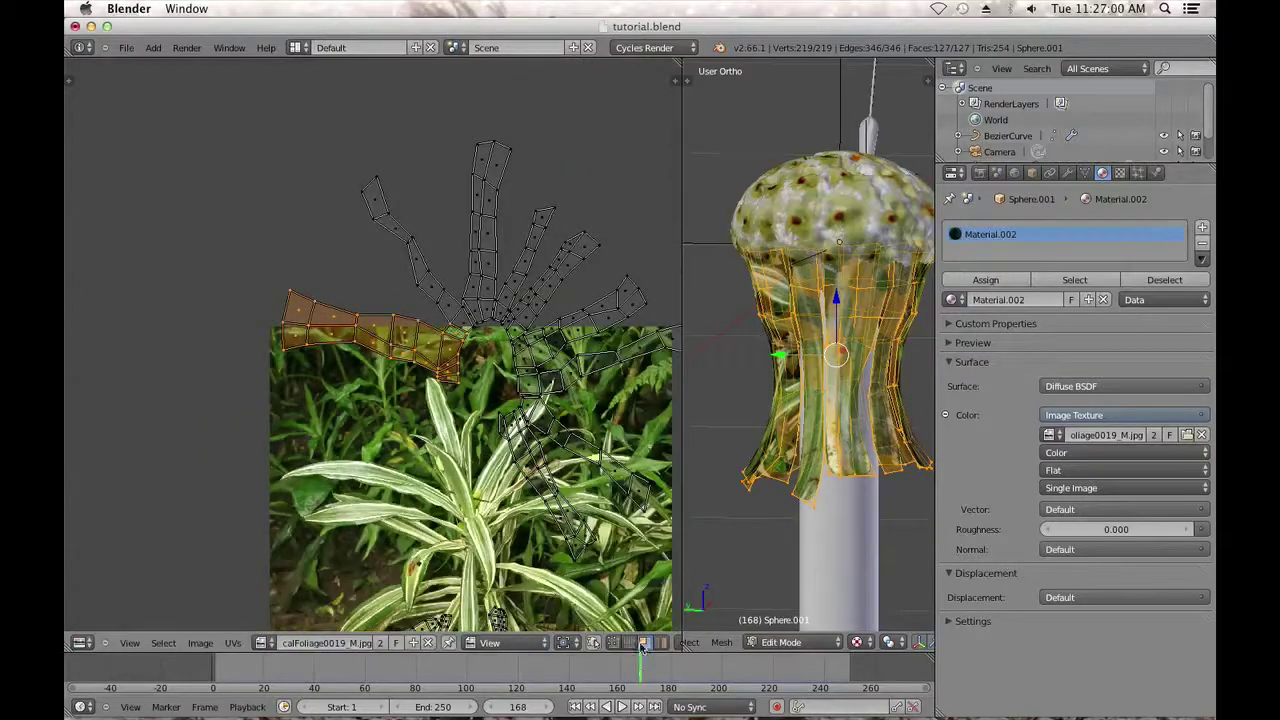
scroll(643, 645, "down", 3)
scroll(455, 393, "up", 3)
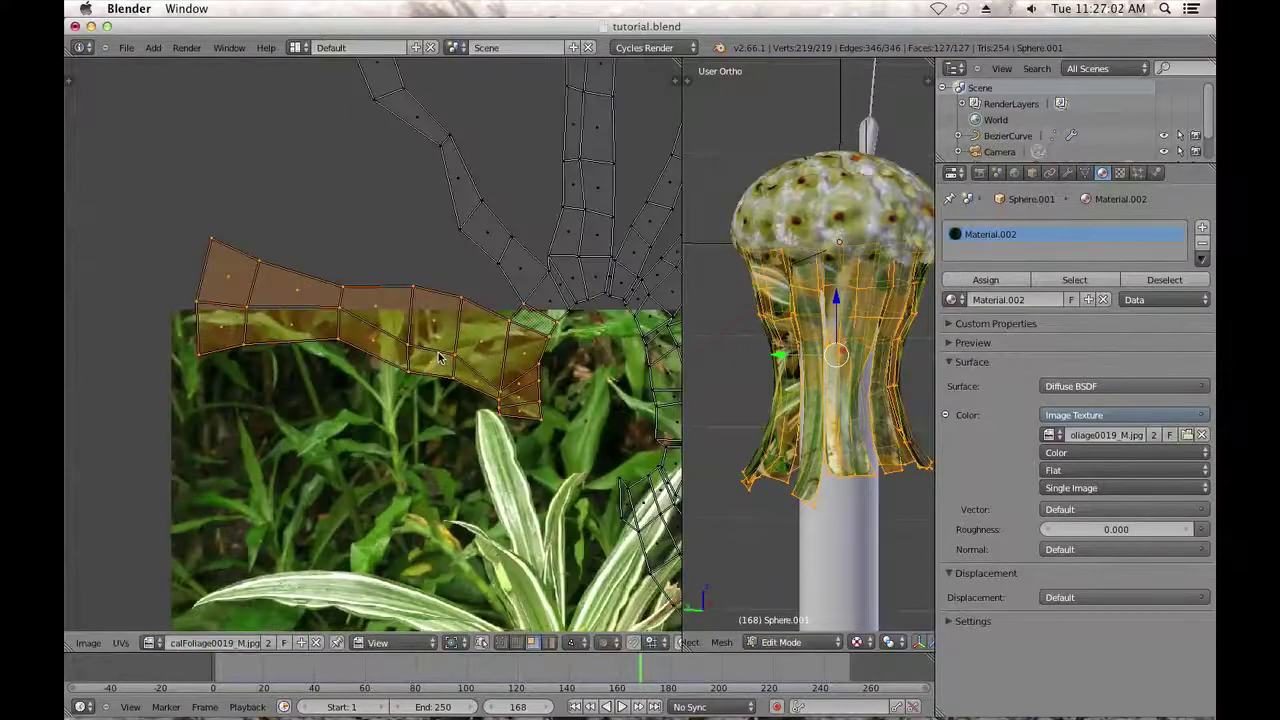
key("g")
left_click(426, 480)
scroll(432, 474, "down", 4)
middle_click_drag(440, 468, 420, 404)
scroll(420, 404, "up", 2)
key("g")
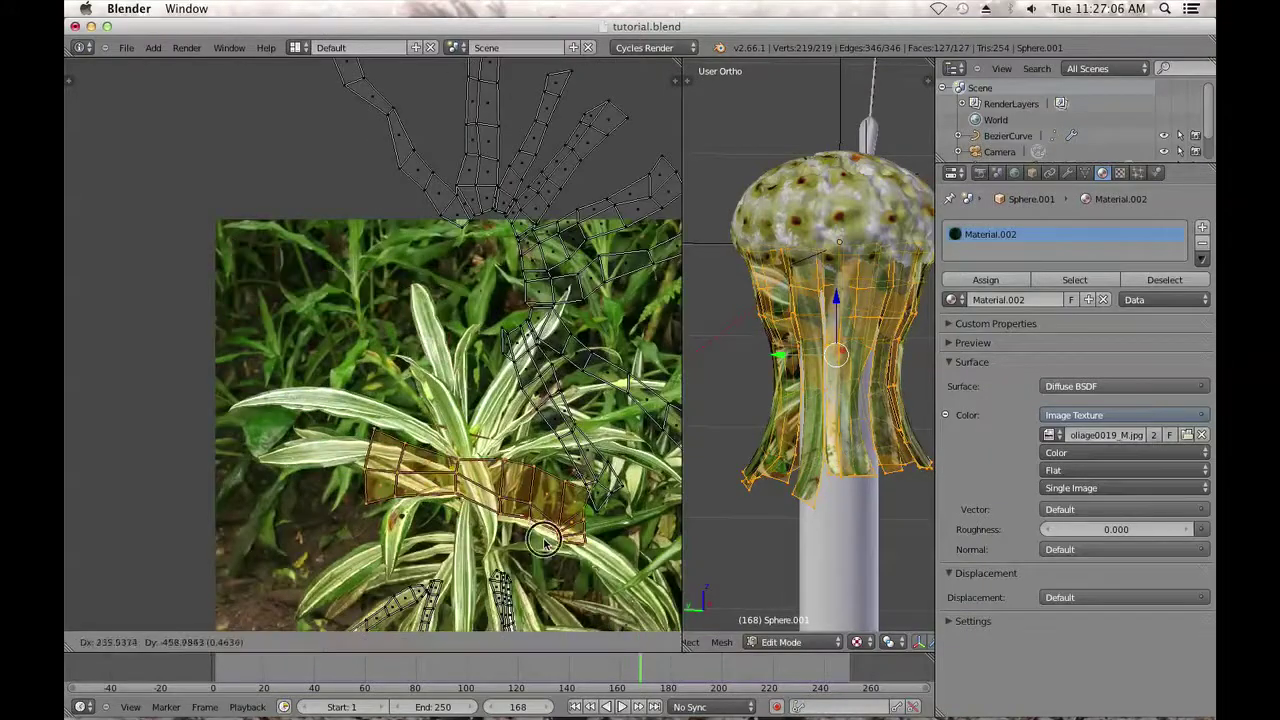
left_click(544, 550)
middle_click_drag(470, 439, 431, 393)
middle_click_drag(502, 497, 413, 344)
key("g")
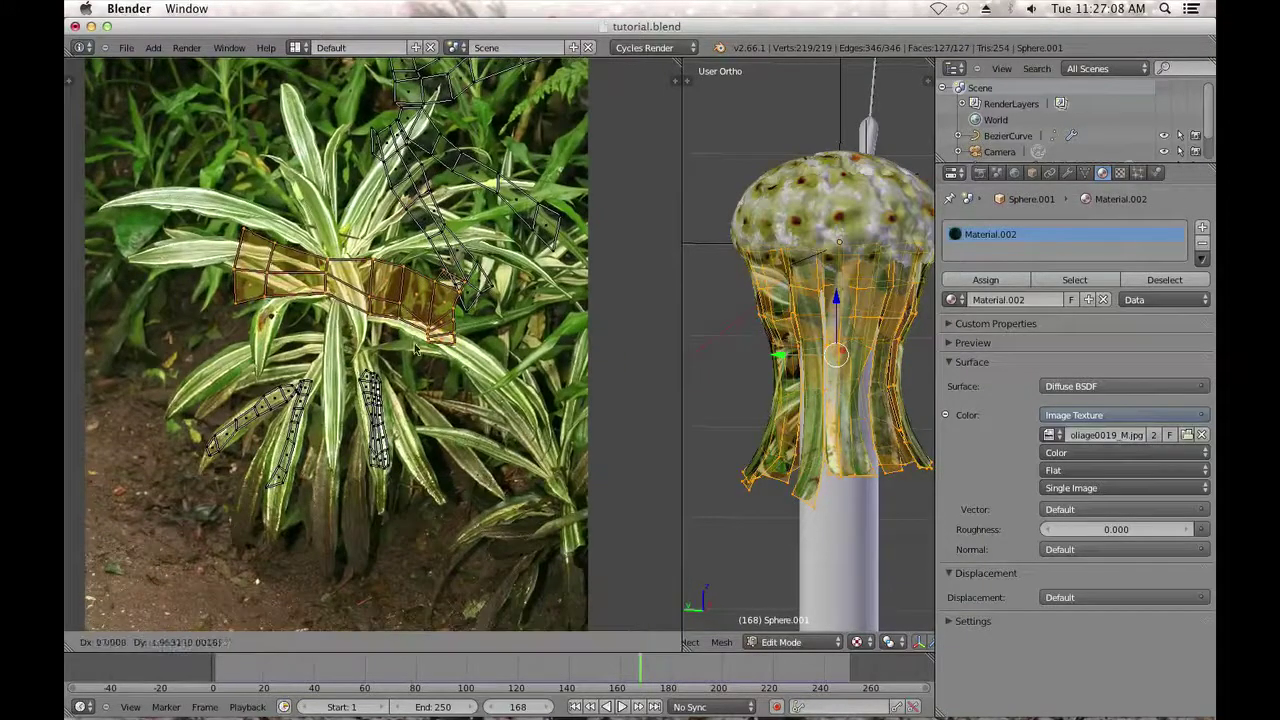
left_click(495, 490)
scroll(535, 548, "up", 2)
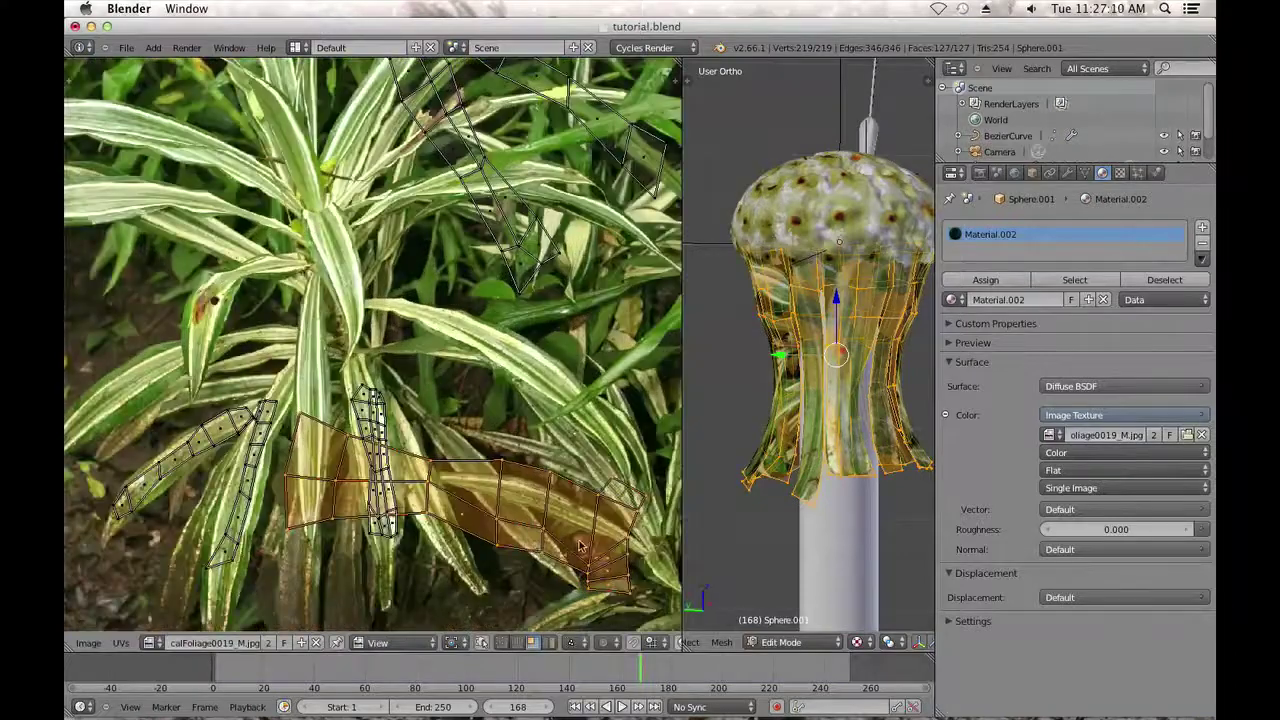
Rotate the wide strip to a nearly vertical position and scale it down to about a third of its size.
key("r")
left_click(470, 435)
key("s")
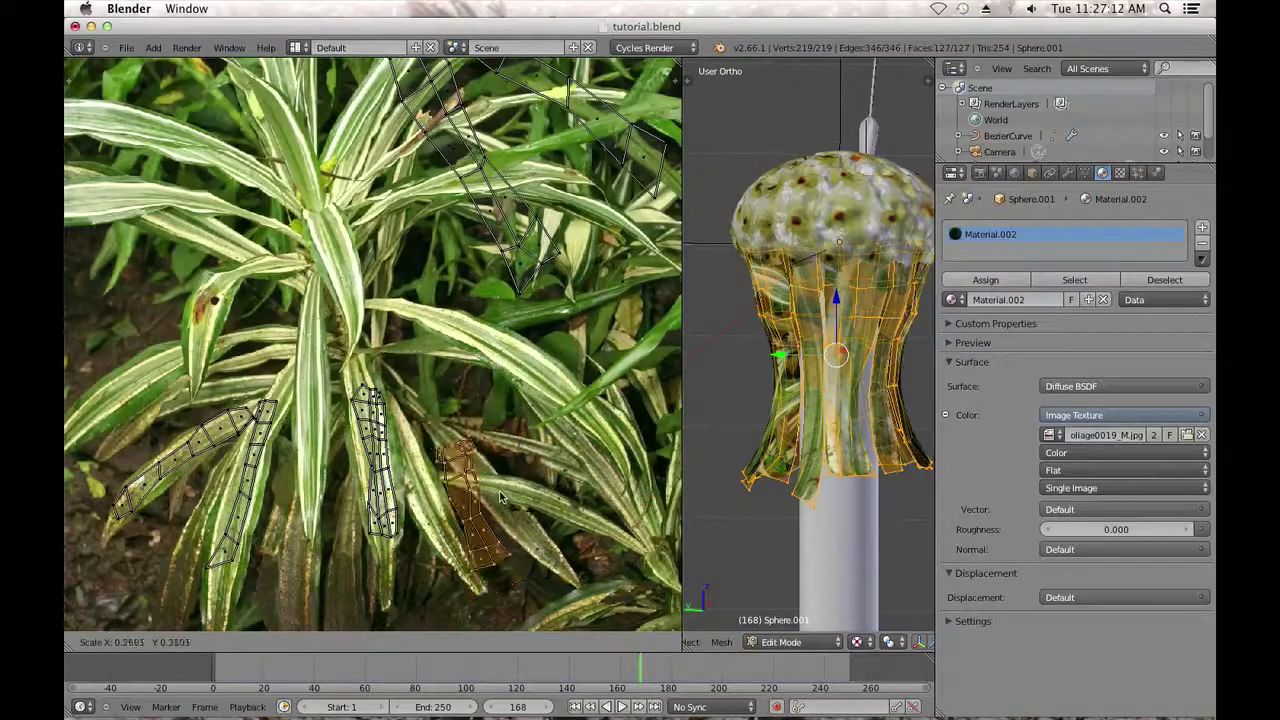
left_click(512, 509)
scroll(512, 509, "up", 3)
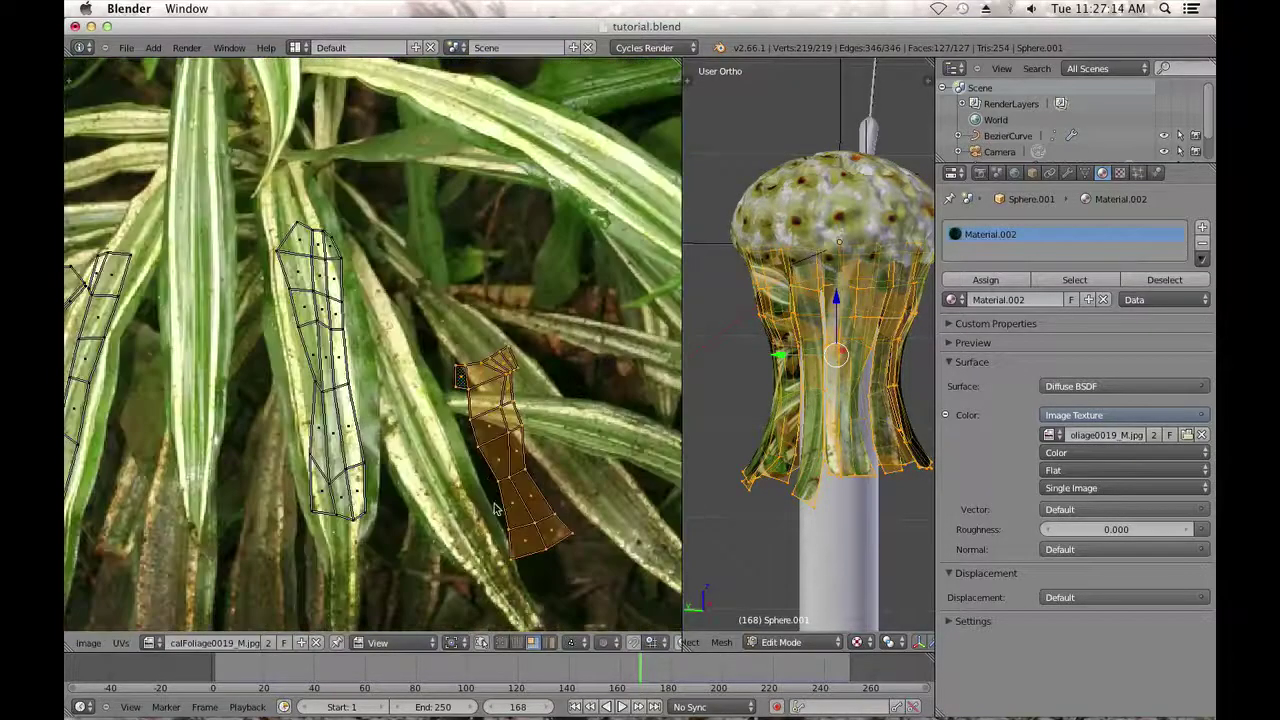
Try placing the strip on the slanted striped leaf beside the already fitted central strip.
middle_click_drag(493, 508, 476, 503)
key("g")
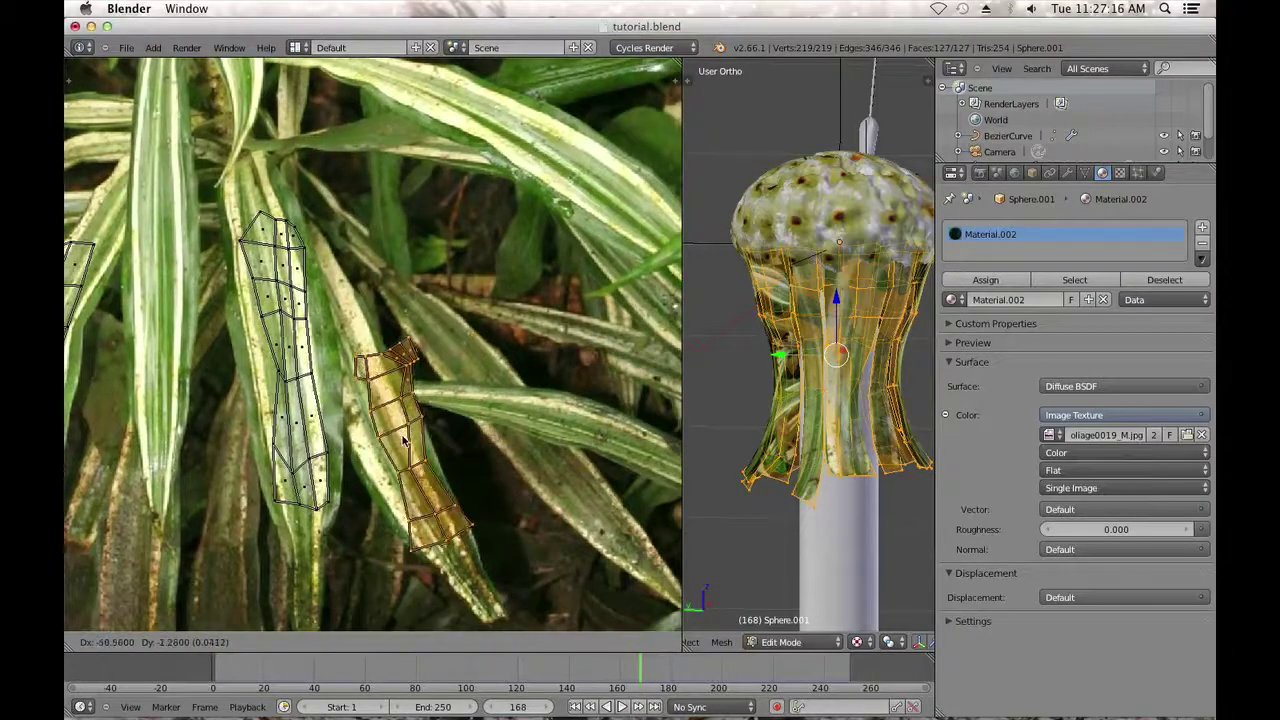
left_click(400, 437)
scroll(430, 430, "down", 3)
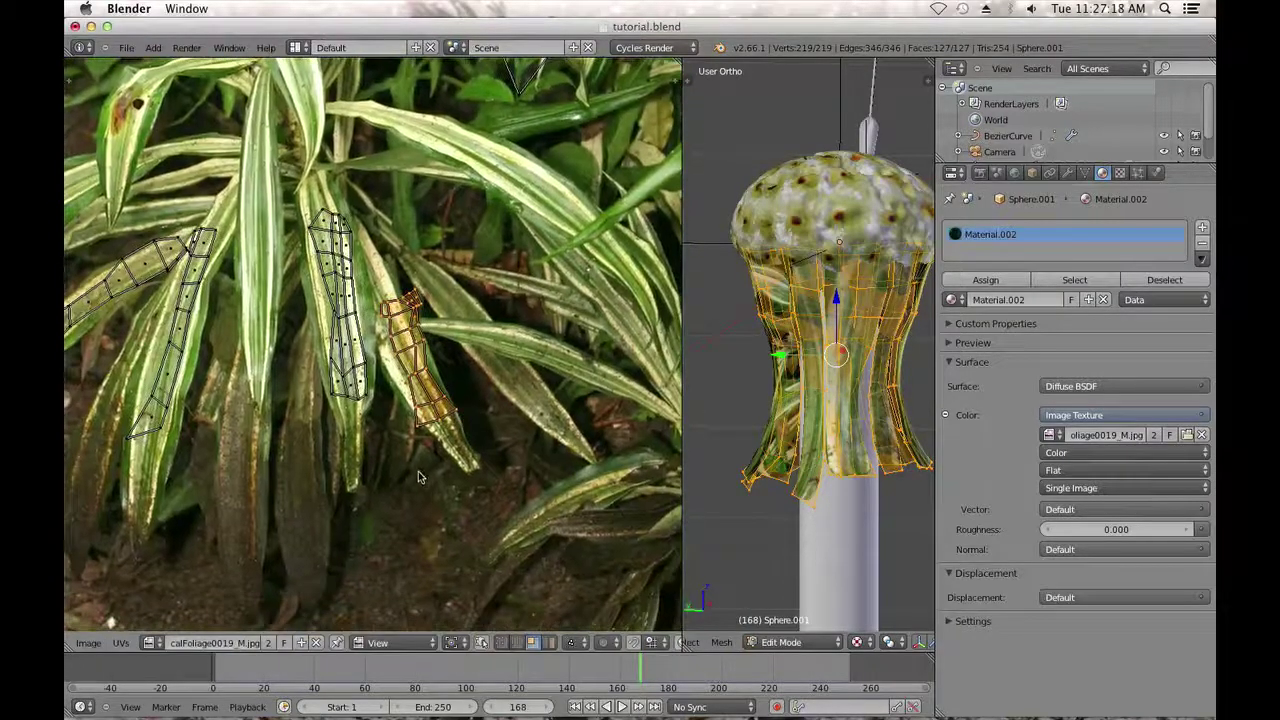
Move the wide strip onto the dark withered leaf below the fitted central strip and rotate it upright to follow that leaf.
key("g")
left_click(333, 492)
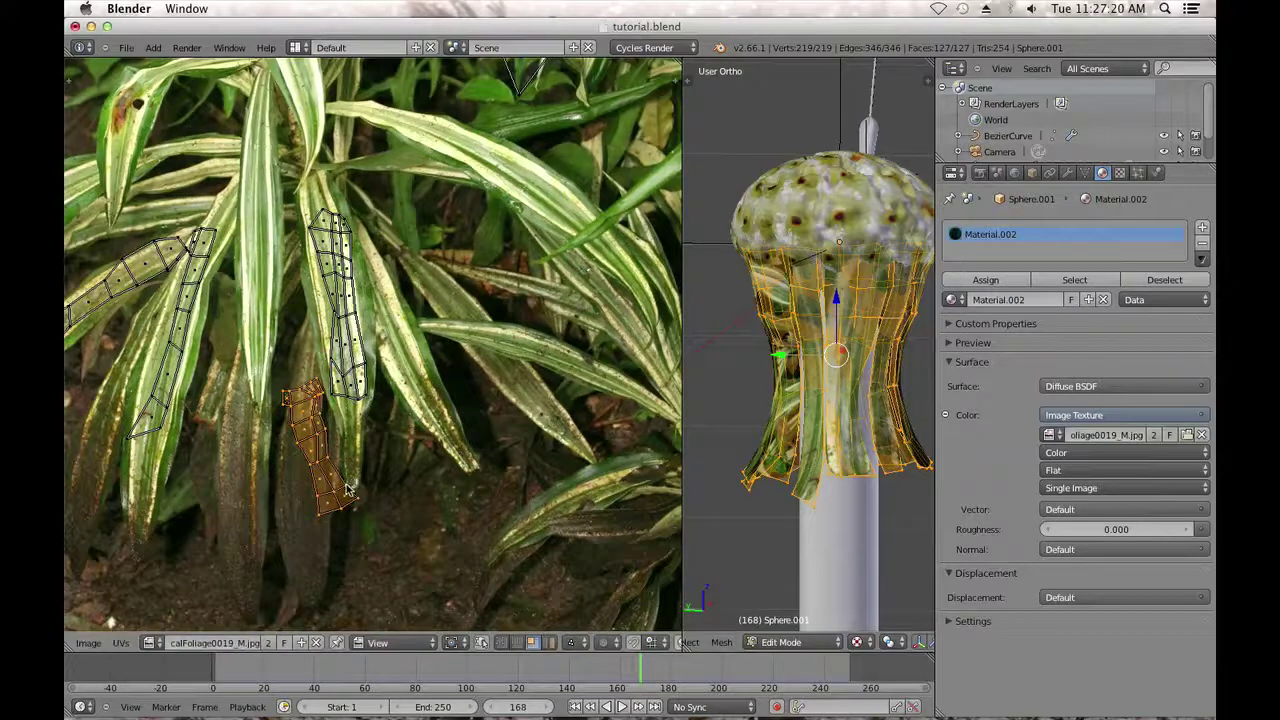
key("g")
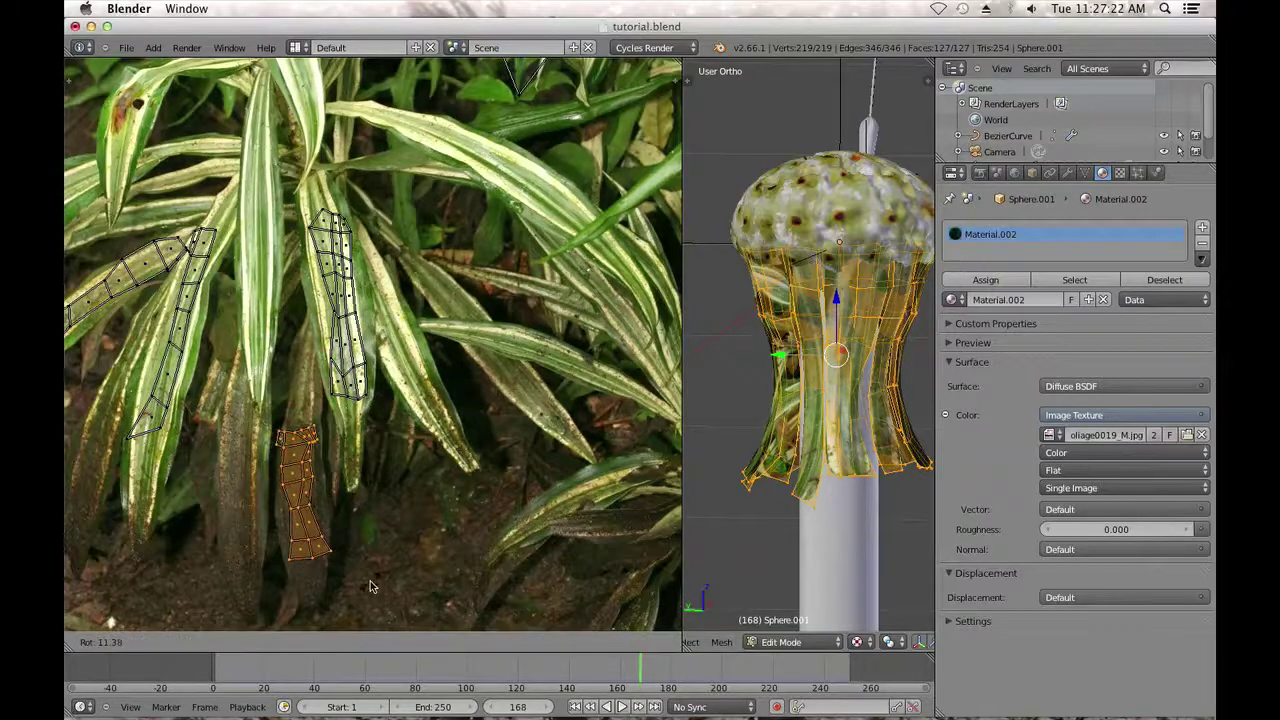
left_click(346, 566)
key("g")
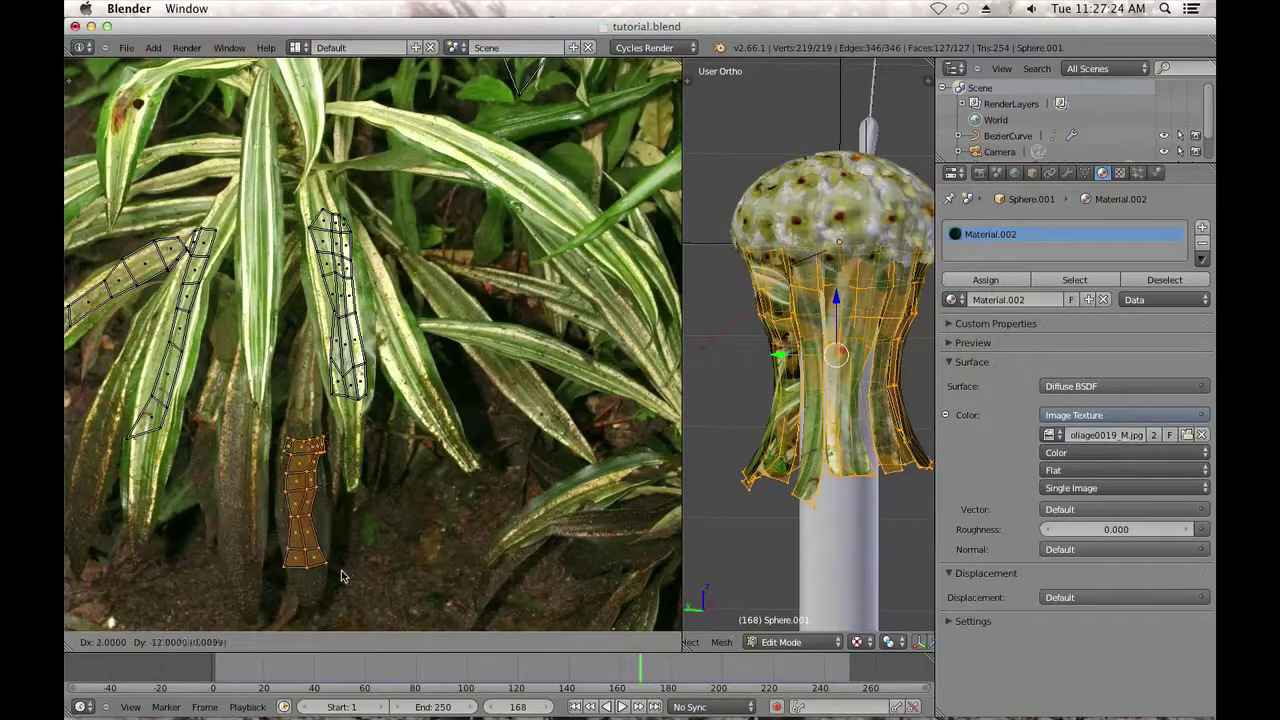
left_click(339, 575)
key("a")
key("a")
key("a")
key("g")
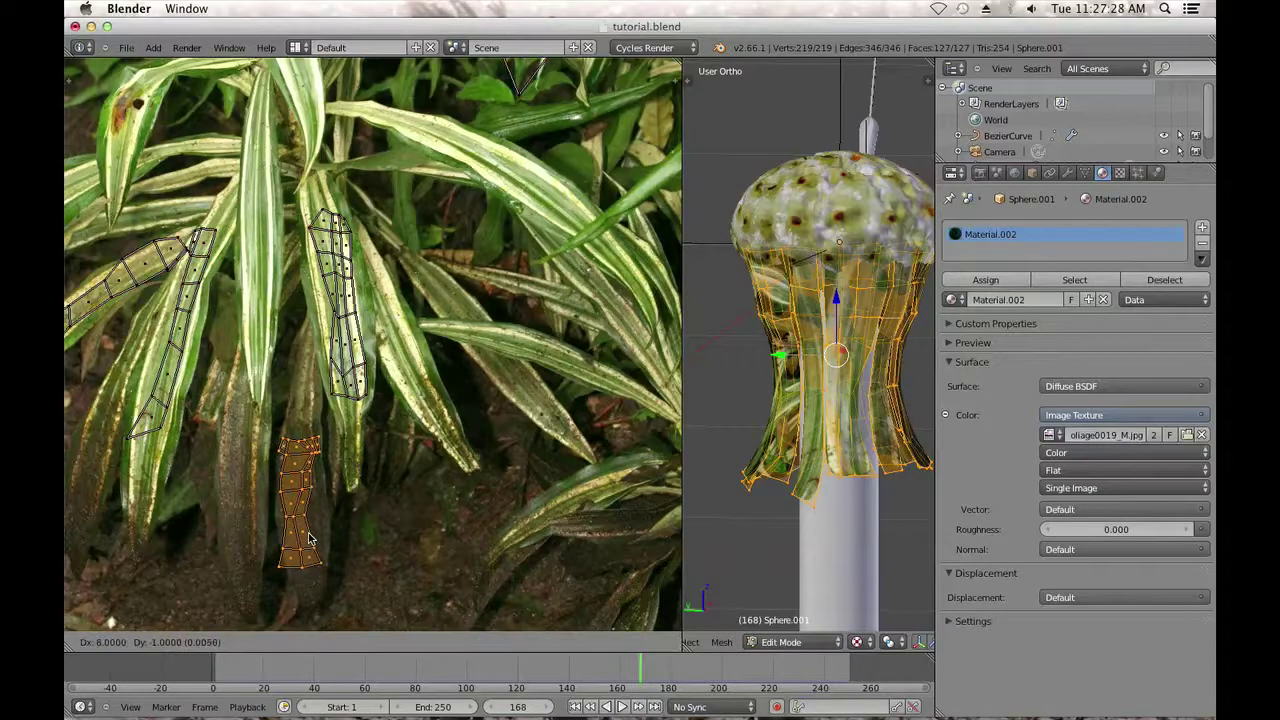
left_click(306, 535)
key("a")
Circle-select the broad strip slanting across the photo's upper right and move it down to the drooping leaves in the lower left.
middle_click_drag(408, 346, 450, 577)
middle_click_drag(450, 325, 449, 481)
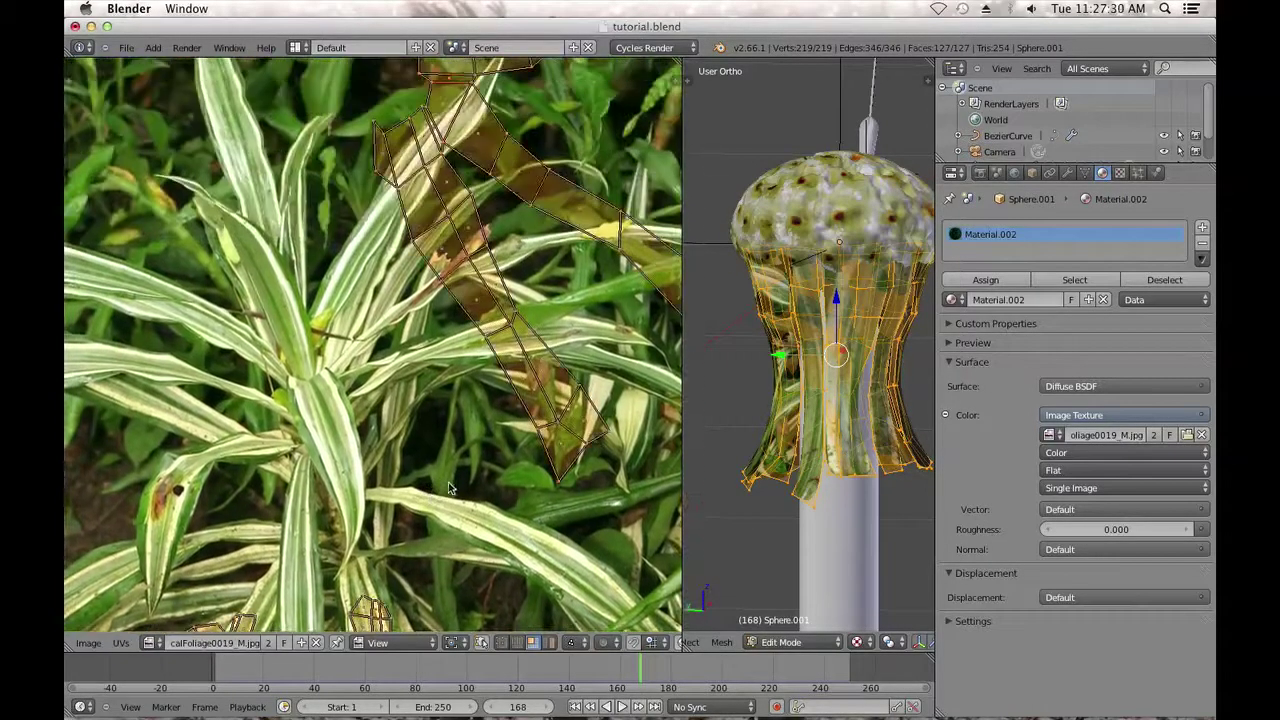
mouse_move(549, 452)
left_mouse_down()
mouse_move(560, 415)
mouse_move(385, 142)
mouse_move(426, 183)
left_mouse_up()
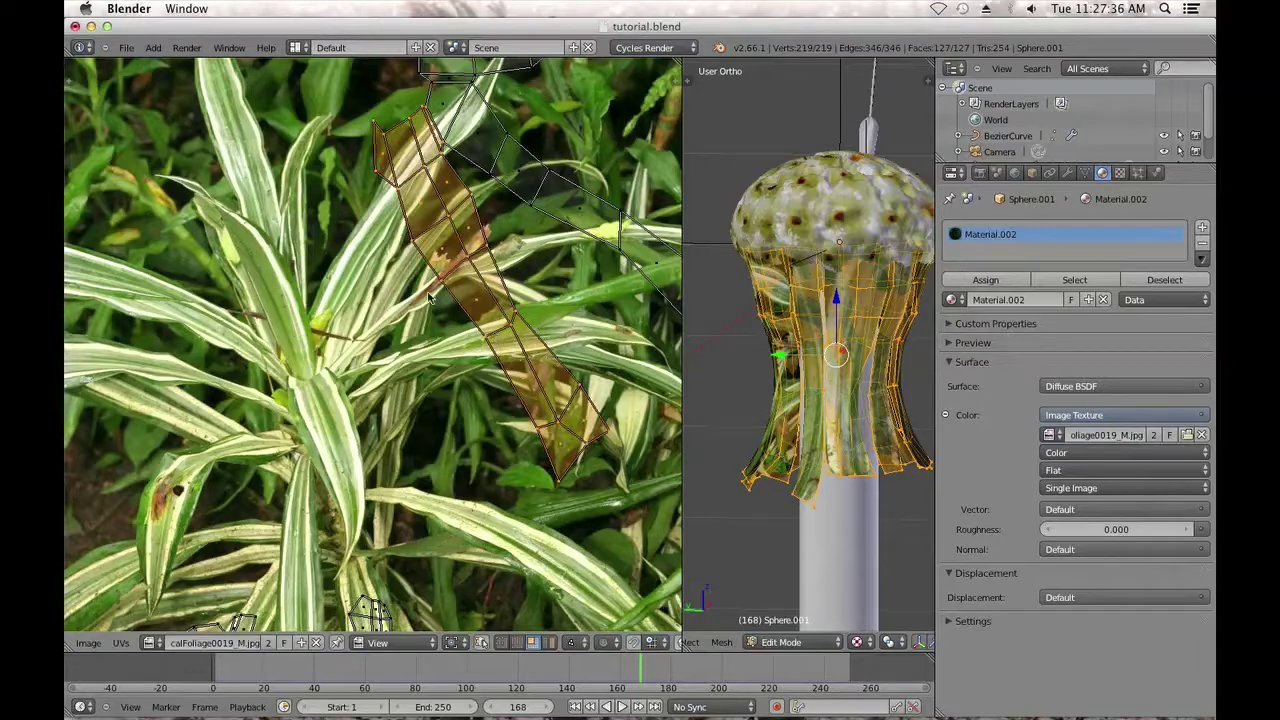
key("g")
left_click(366, 359)
middle_click_drag(402, 406, 536, 181)
key("g")
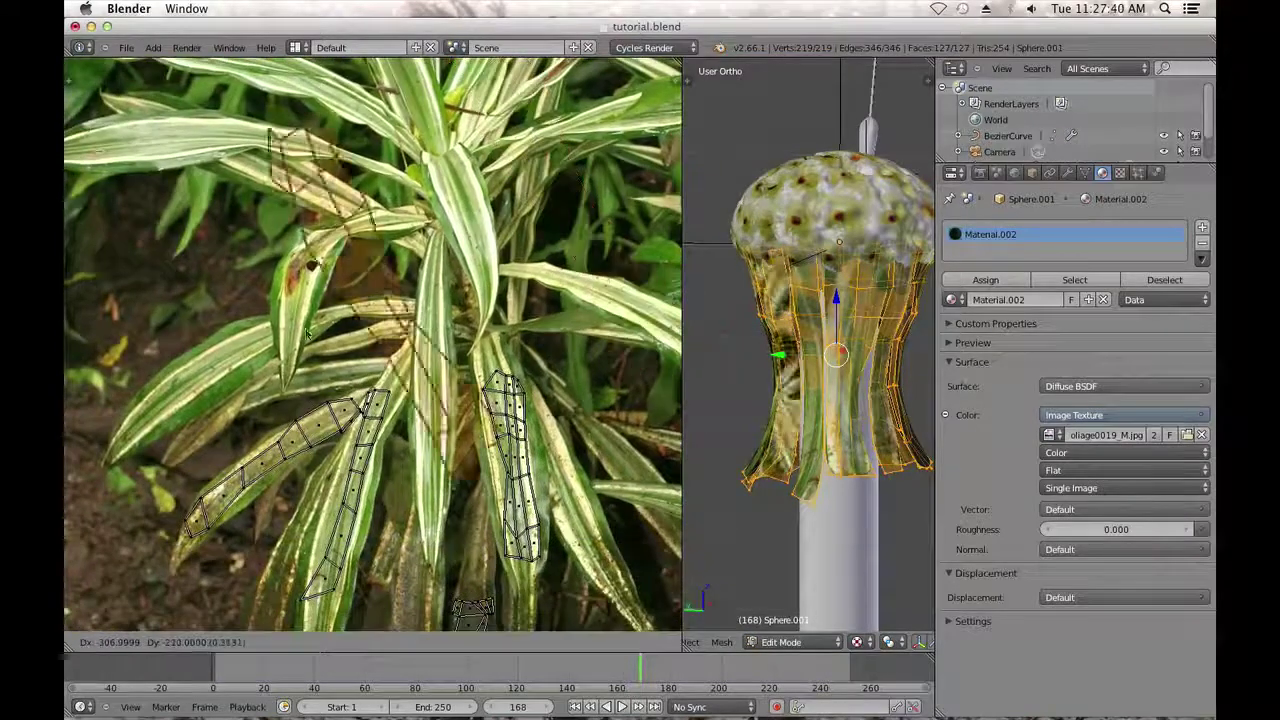
left_click(222, 337)
middle_click_drag(222, 337, 337, 192)
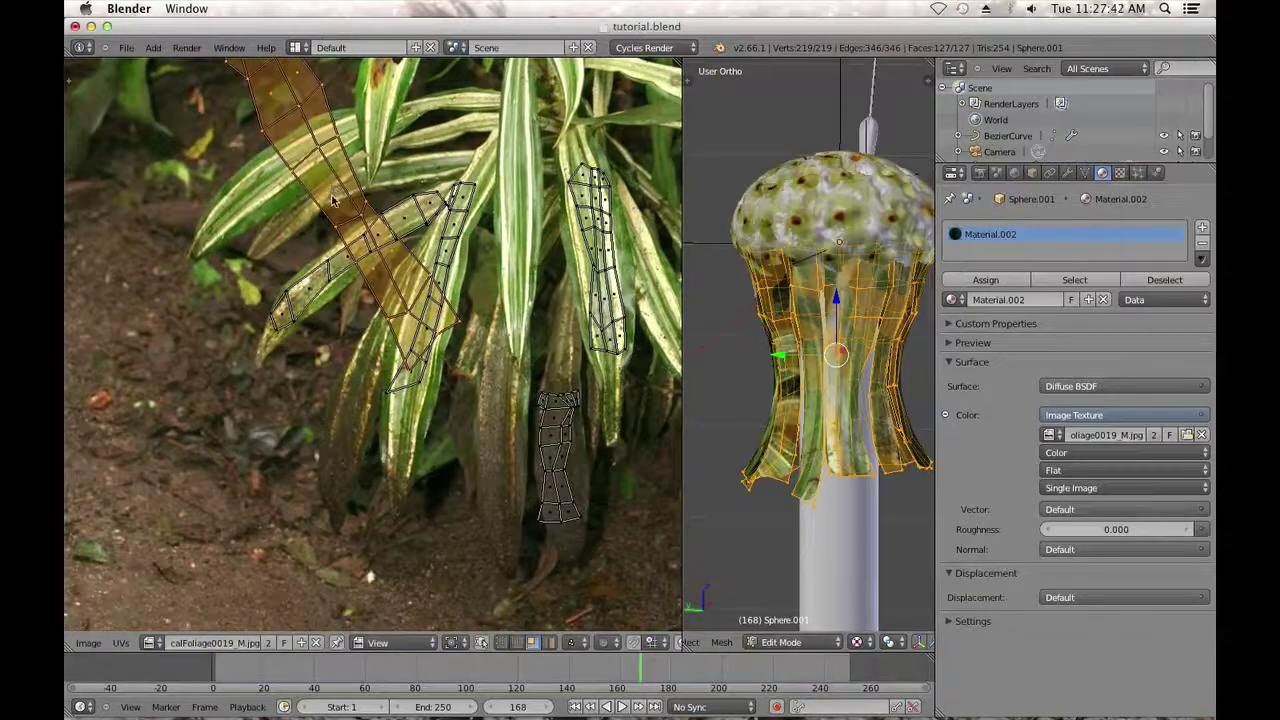
Rotate the selected strip upright, scale it to about half size and fit it onto the withered leaf left of the other dark one.
key("g")
key("r")
left_click(563, 576)
key("s")
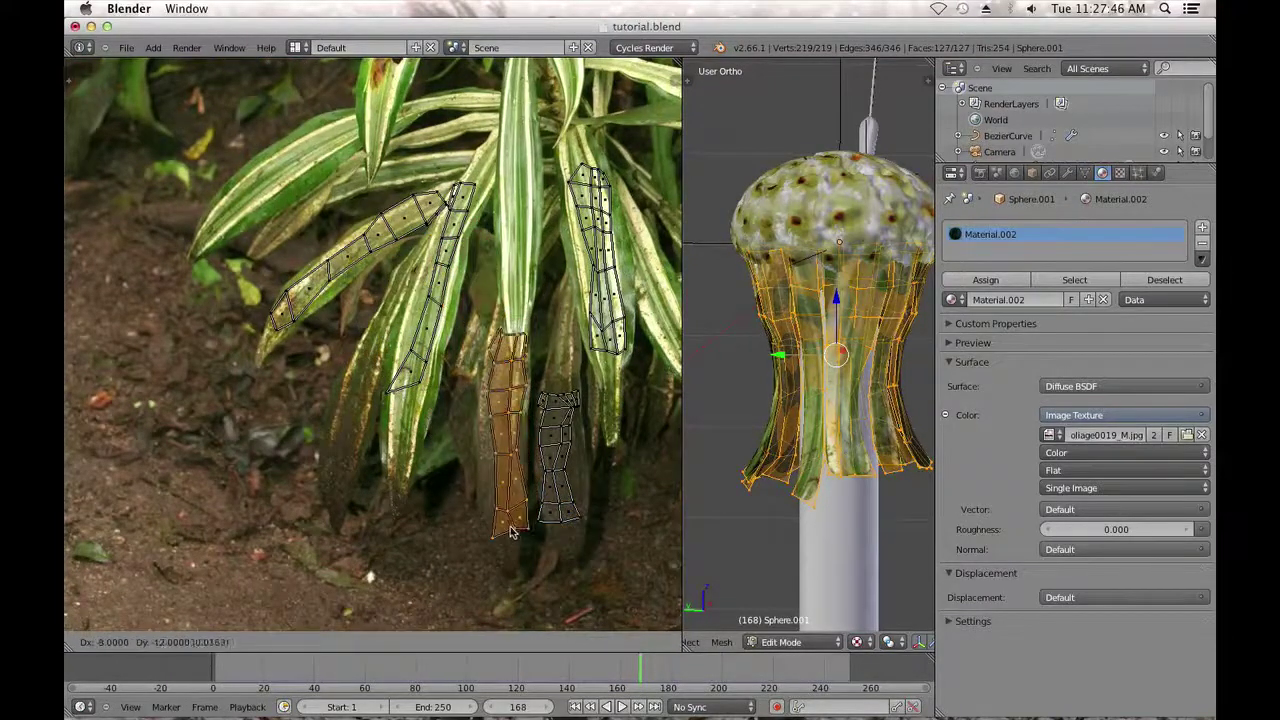
left_click(553, 522)
key("g")
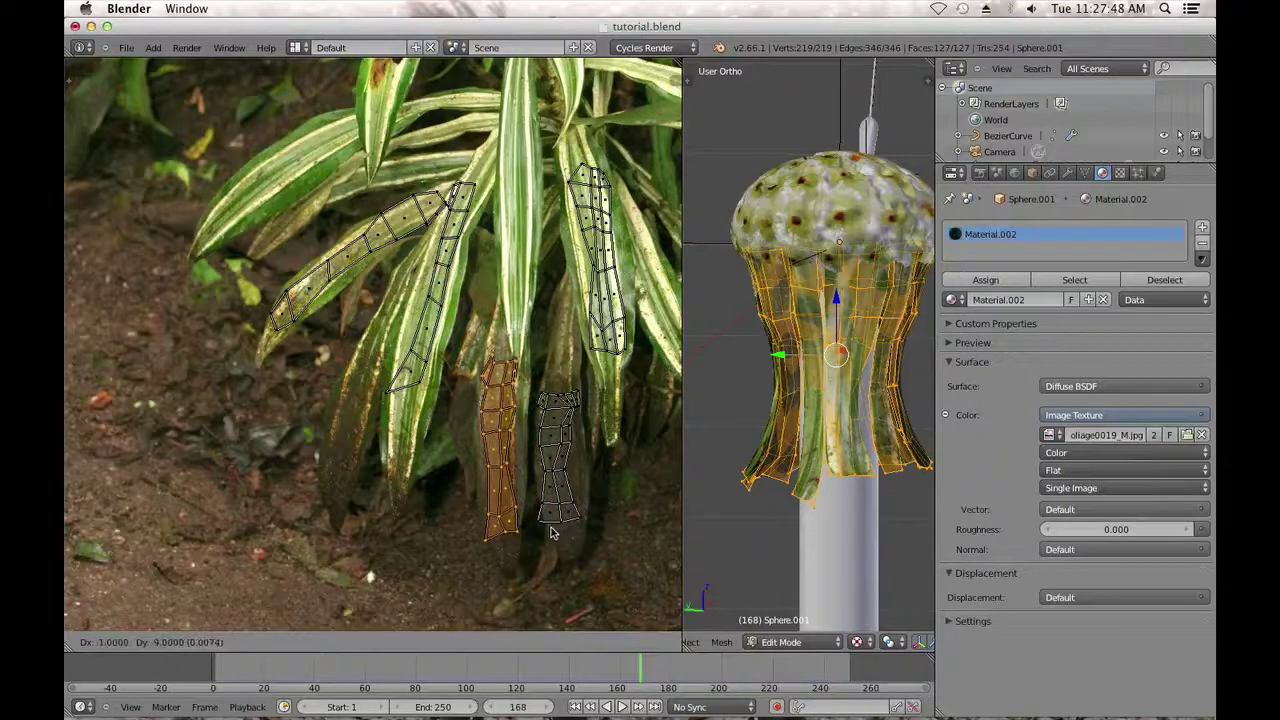
left_click(551, 530)
Move the wide strip higher up its withered leaf and check the textured sepals in Object Mode.
key("Tab")
middle_click_drag(790, 450, 745, 446)
key("Tab")
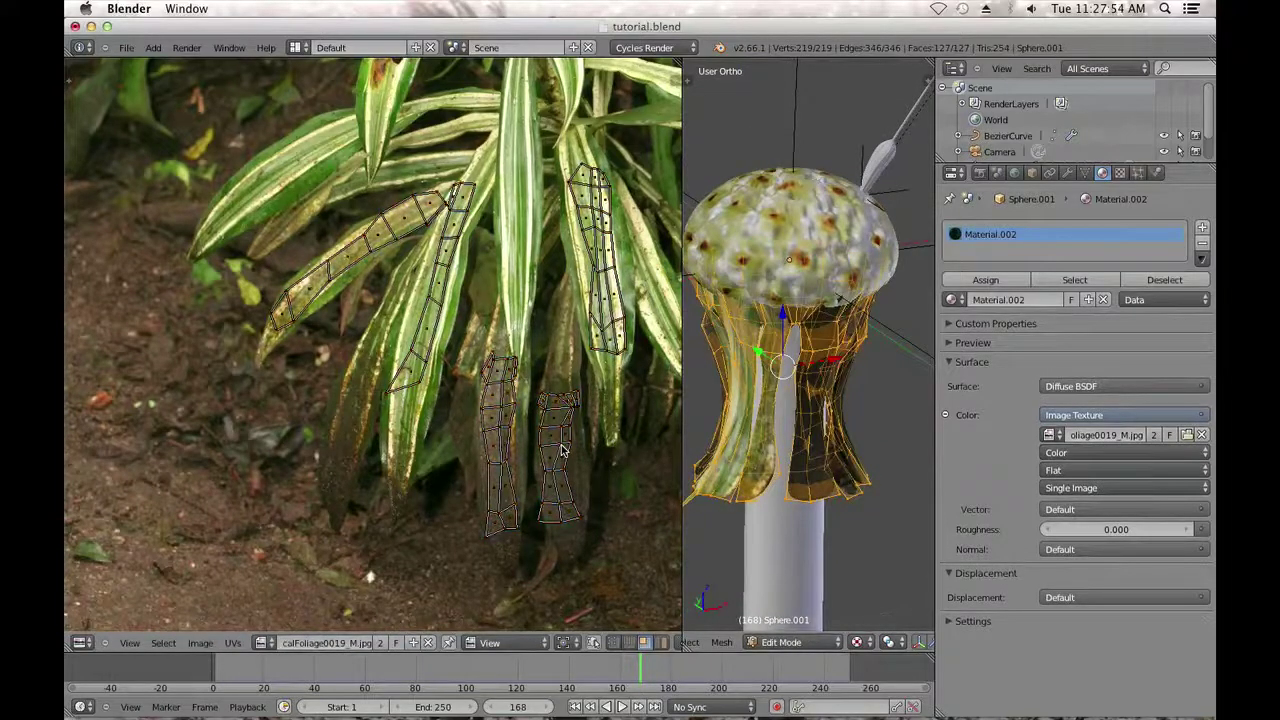
key("g")
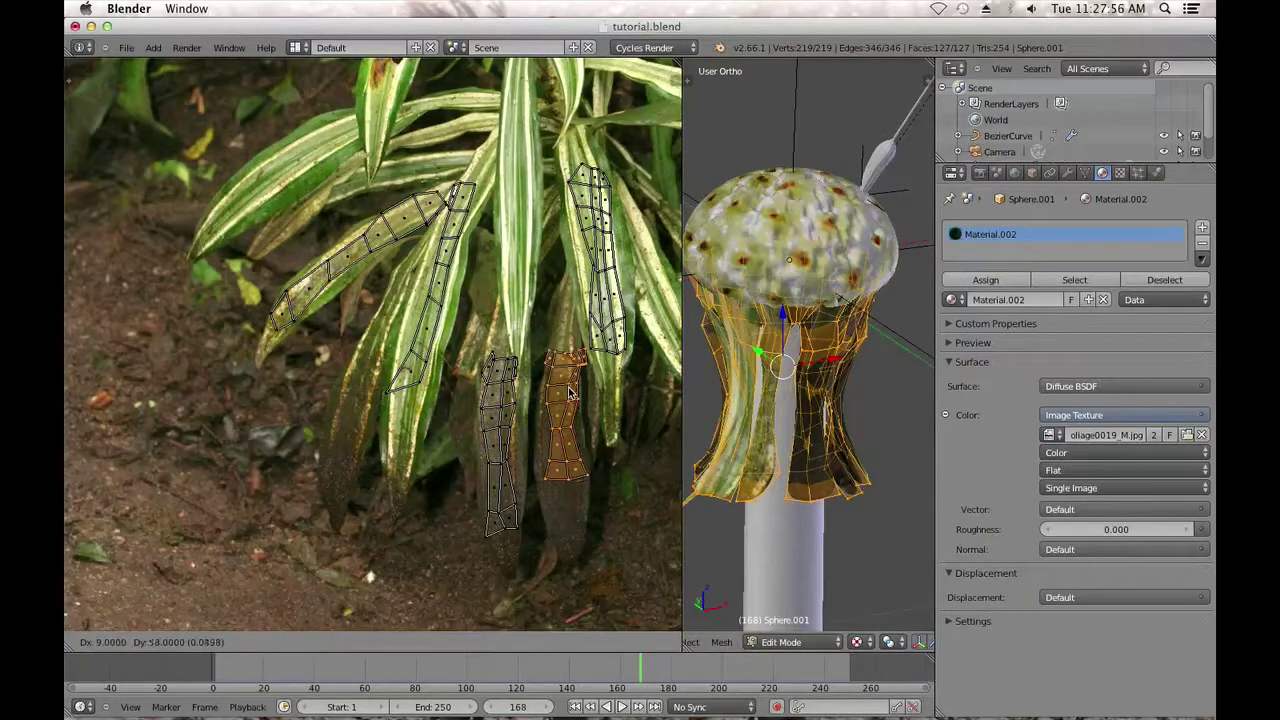
left_click(566, 376)
key("Tab")
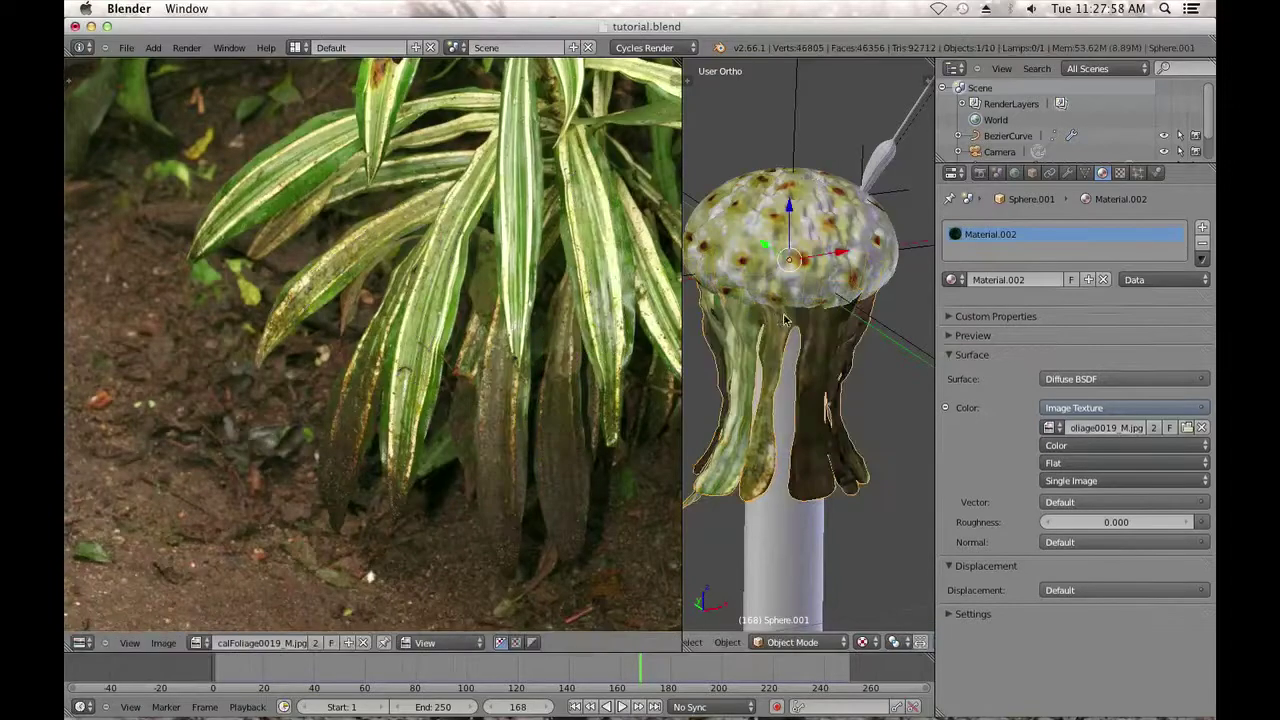
middle_click_drag(897, 356, 837, 338)
scroll(509, 300, "down", 3)
key("Tab")
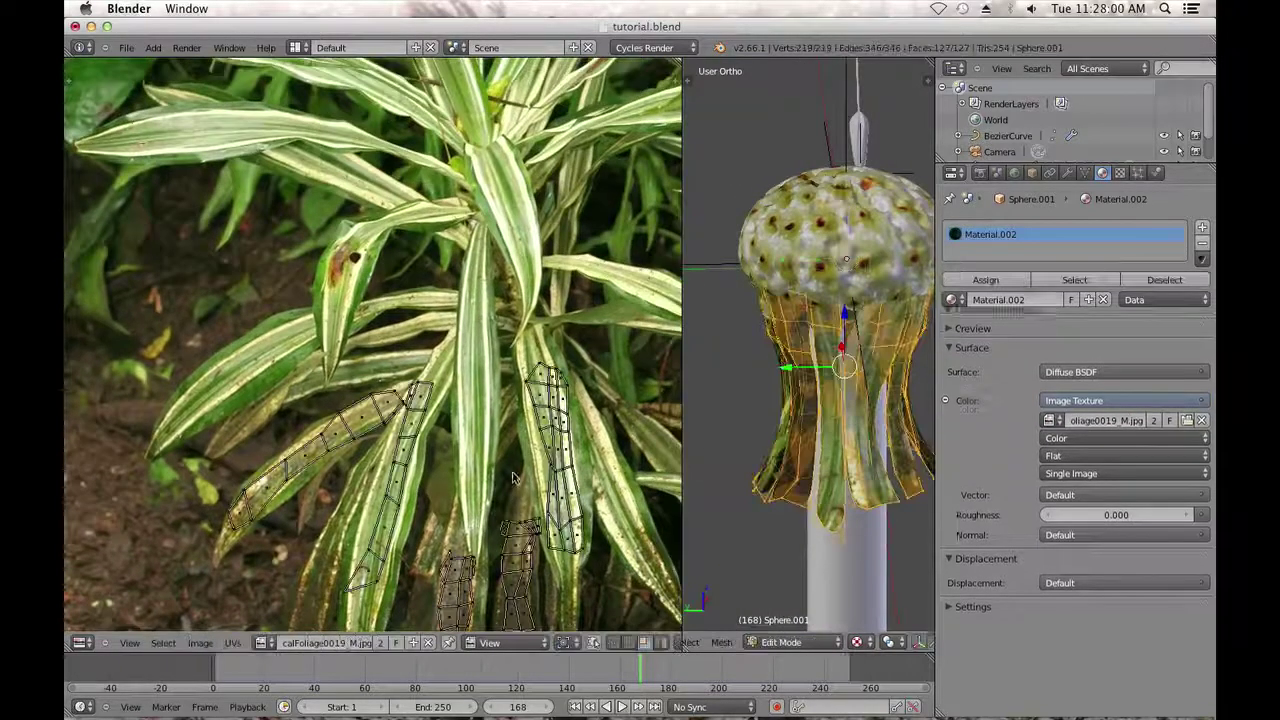
Circle-select the remaining narrow strip slanting over the photo's upper right and move it down and left over the plant.
scroll(509, 300, "down", 2)
middle_click_drag(510, 298, 474, 450)
key("a")
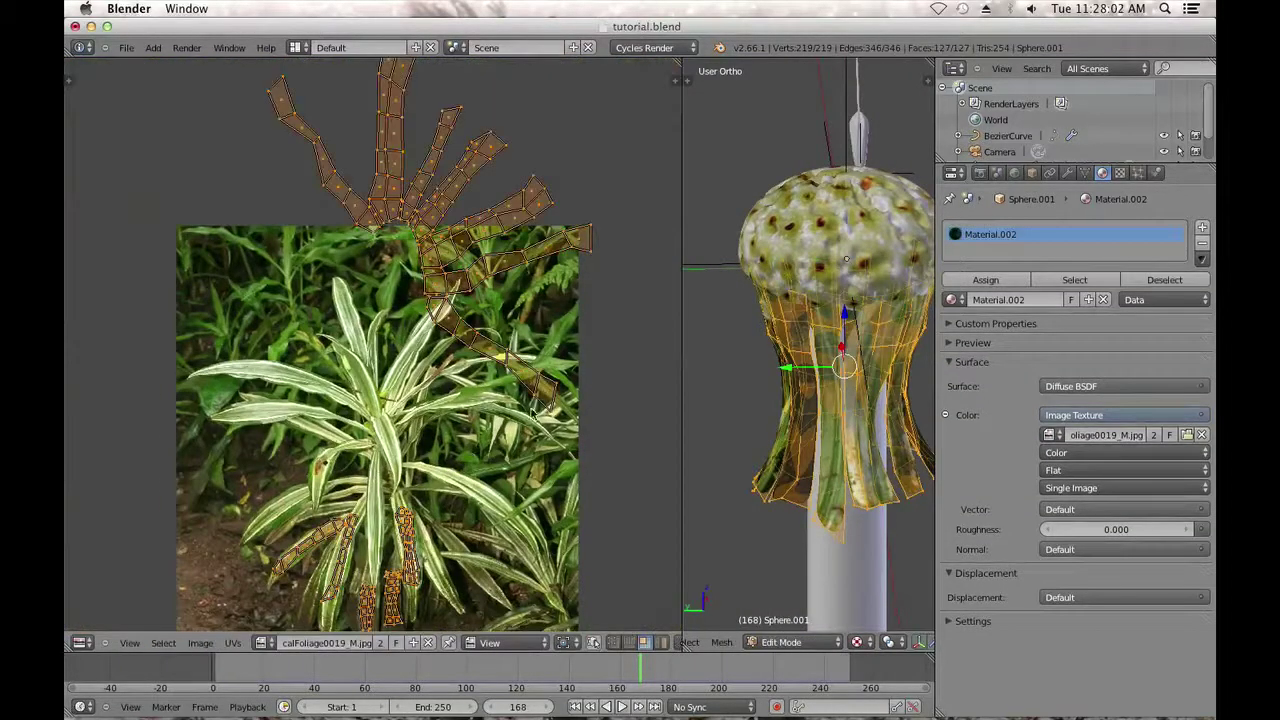
key("a")
mouse_move(454, 330)
left_mouse_down()
mouse_move(423, 313)
mouse_move(426, 300)
left_mouse_up()
key("c")
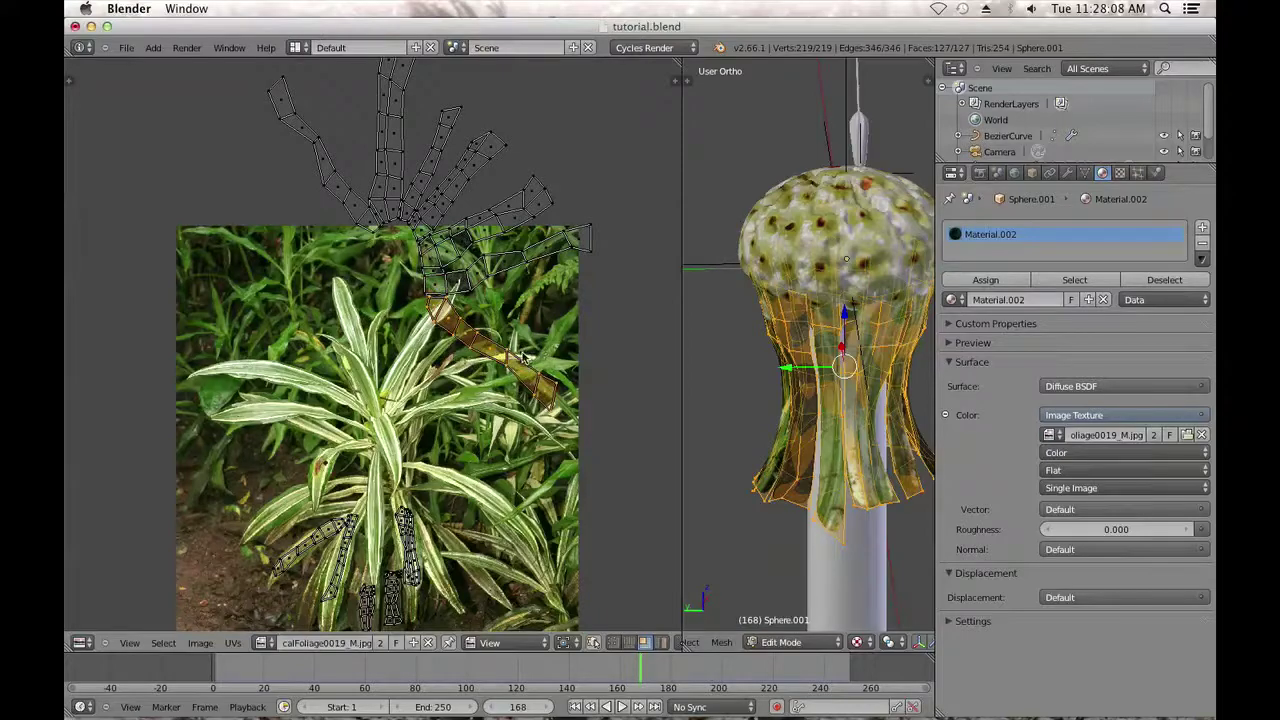
key("g")
left_click(488, 436)
Move the selected strip straight down along the Y axis to the slanting leaves right of the fitted central strip.
scroll(428, 305, "up", 2)
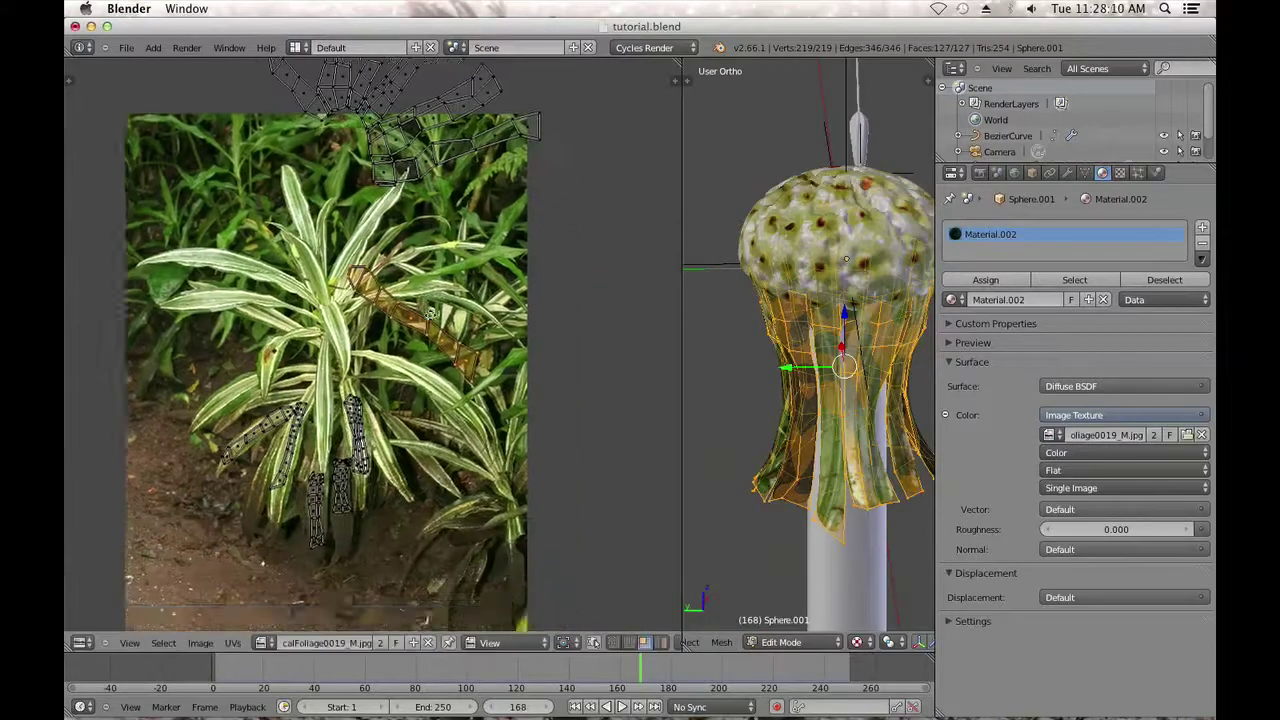
scroll(429, 300, "up", 2)
middle_click_drag(425, 300, 374, 231)
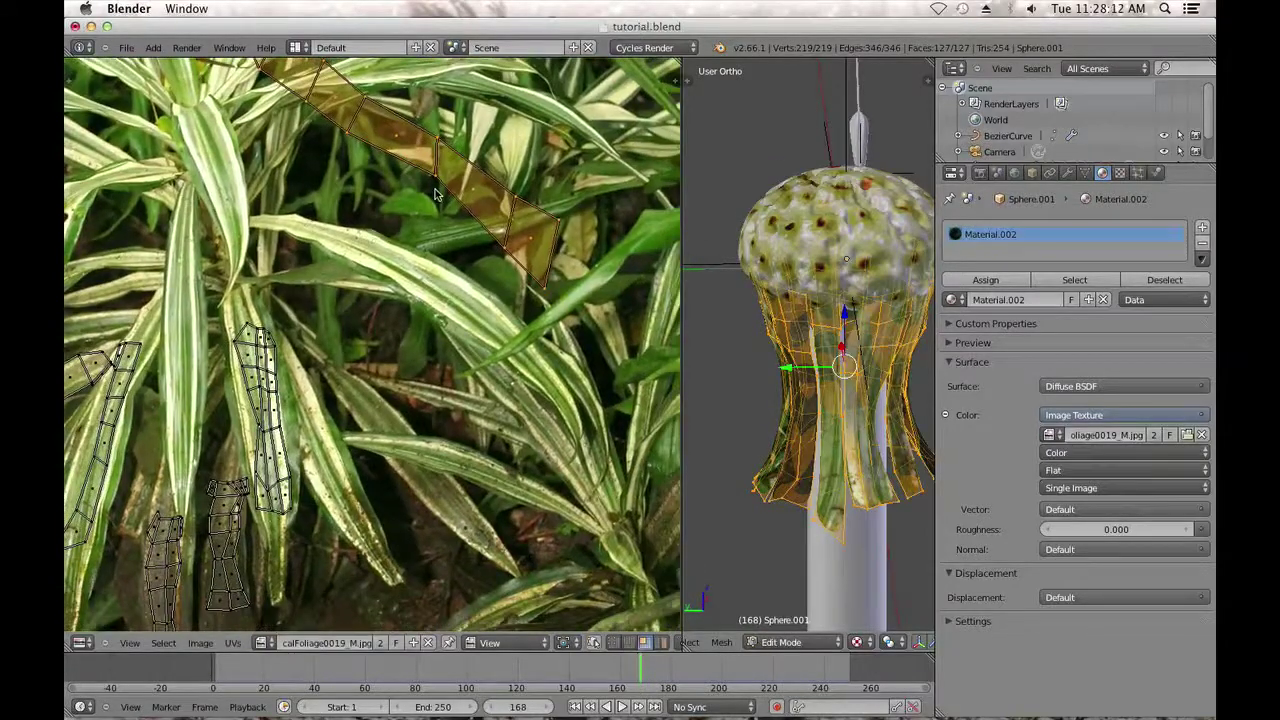
key("g")
key("y")
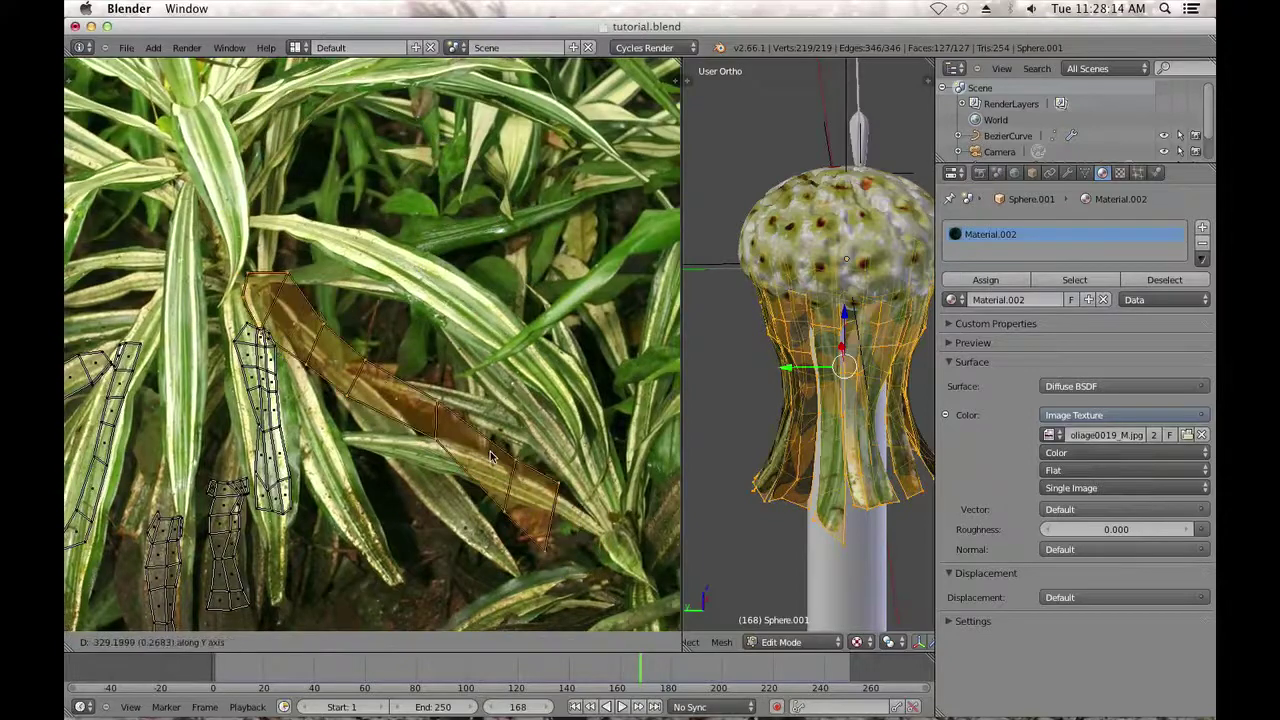
Scale down the selected UV strip and move it onto the small withered leaf at the plant's lower right.
left_click(460, 476)
middle_click_drag(436, 495, 406, 318)
key("s")
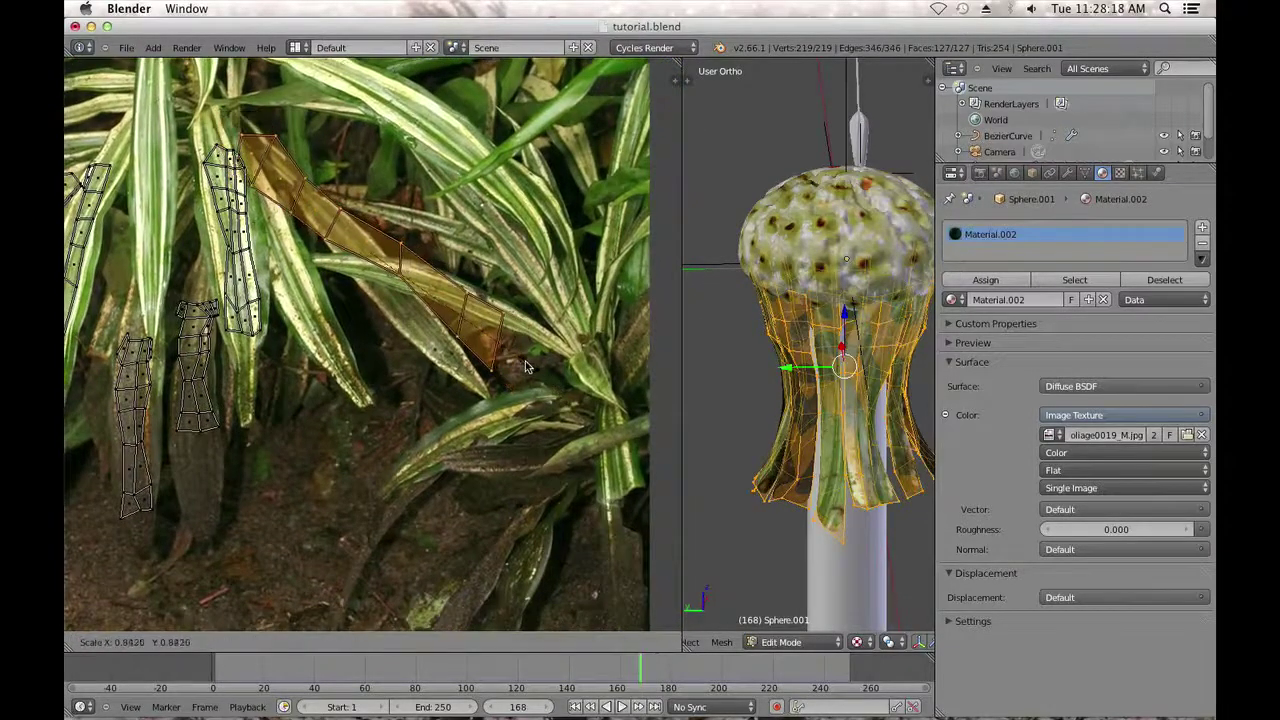
left_click(447, 307)
key("g")
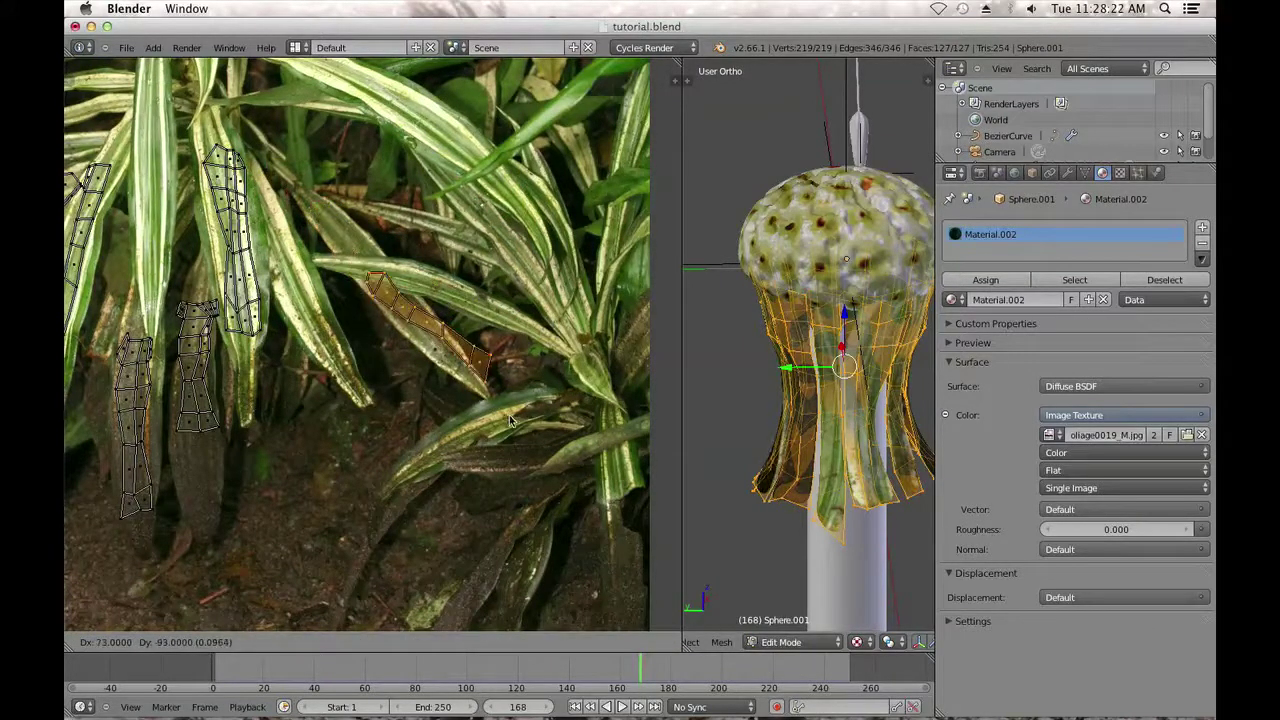
left_click(494, 424)
Shrink, rotate and nudge the UV strip so it lies along the small withered leaf.
key("s")
left_click(519, 441)
key("r")
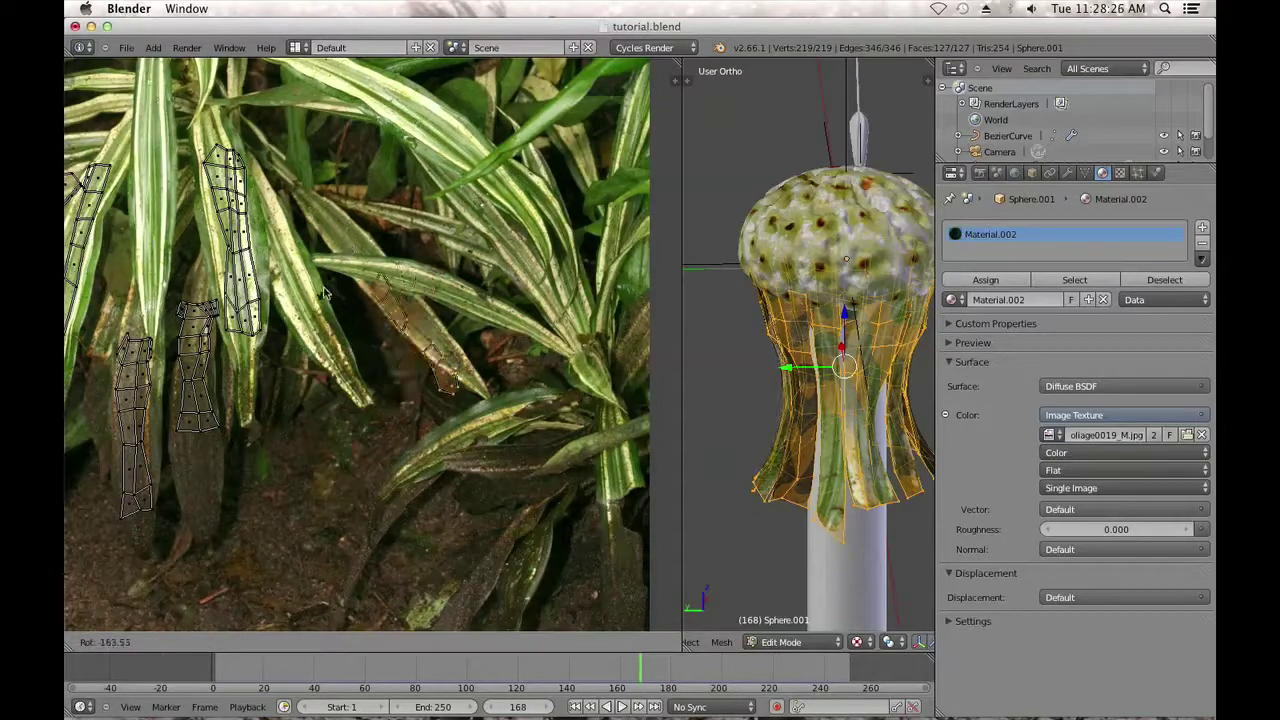
left_click(326, 304)
key("g")
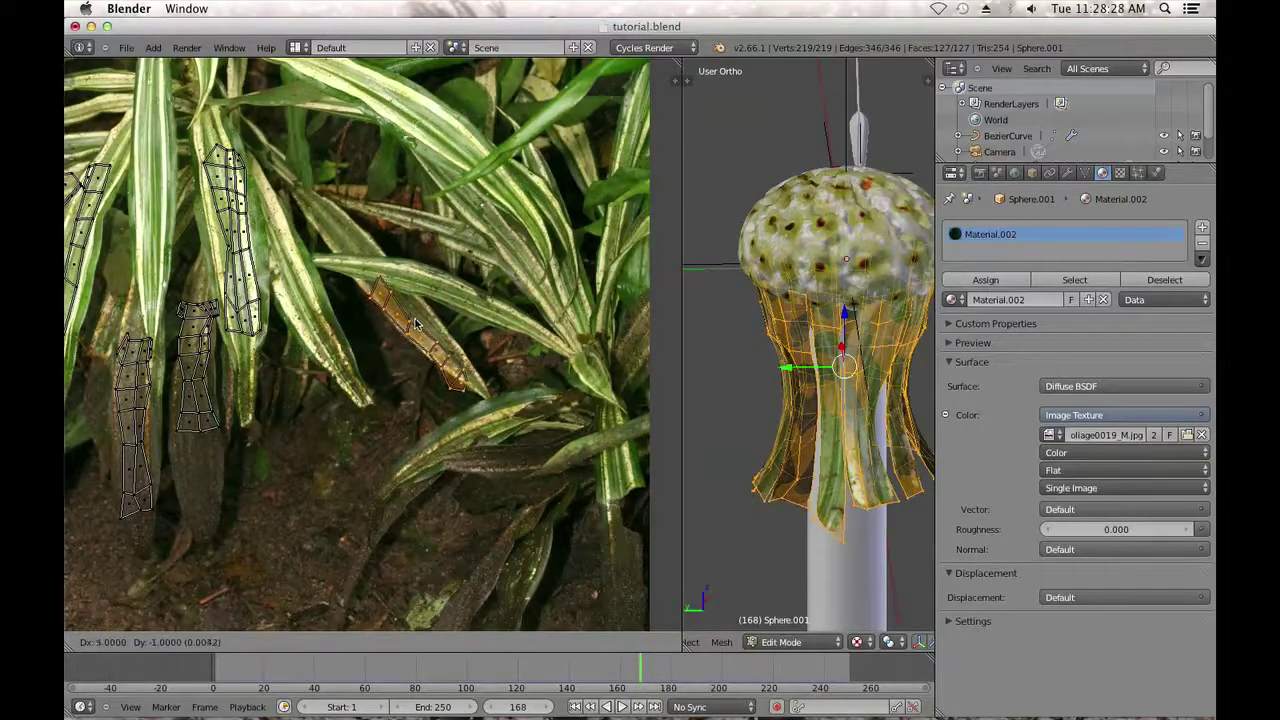
left_click(418, 318)
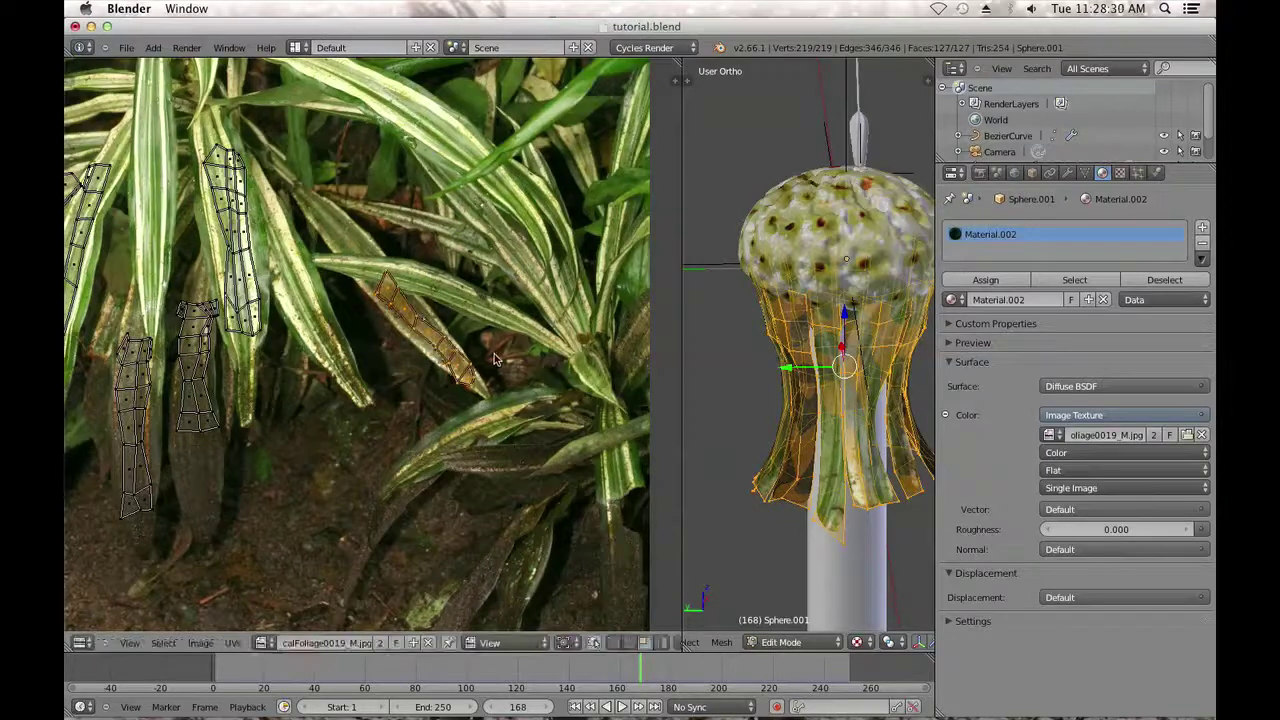
Check the textured leaves outside Edit Mode, then select the UV strip reaching farthest right and move it down over the photo.
key("Tab")
scroll(842, 405, "down", 2)
middle_click_drag(842, 405, 924, 448)
middle_click_drag(445, 421, 456, 682)
key("Tab")
key("a")
key("a")
scroll(466, 385, "down", 3)
middle_click_drag(466, 385, 478, 549)
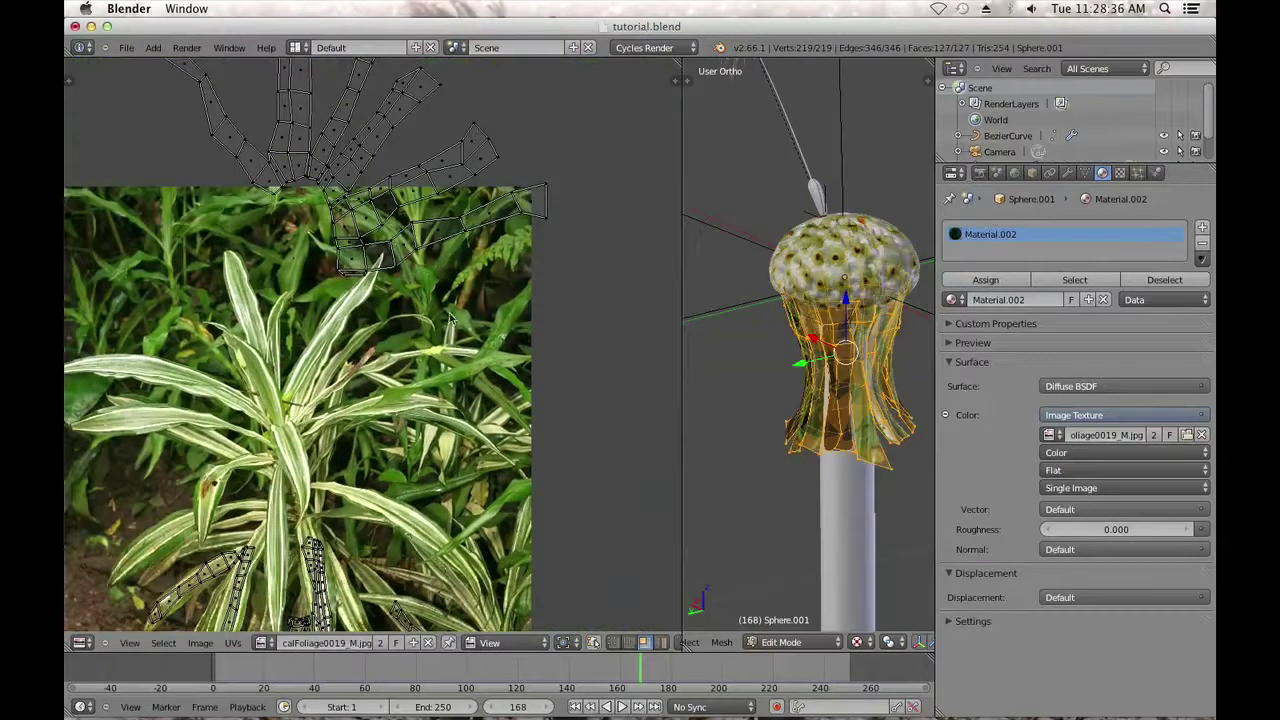
mouse_move(544, 205)
left_mouse_down()
mouse_move(465, 228)
mouse_move(352, 289)
left_mouse_up()
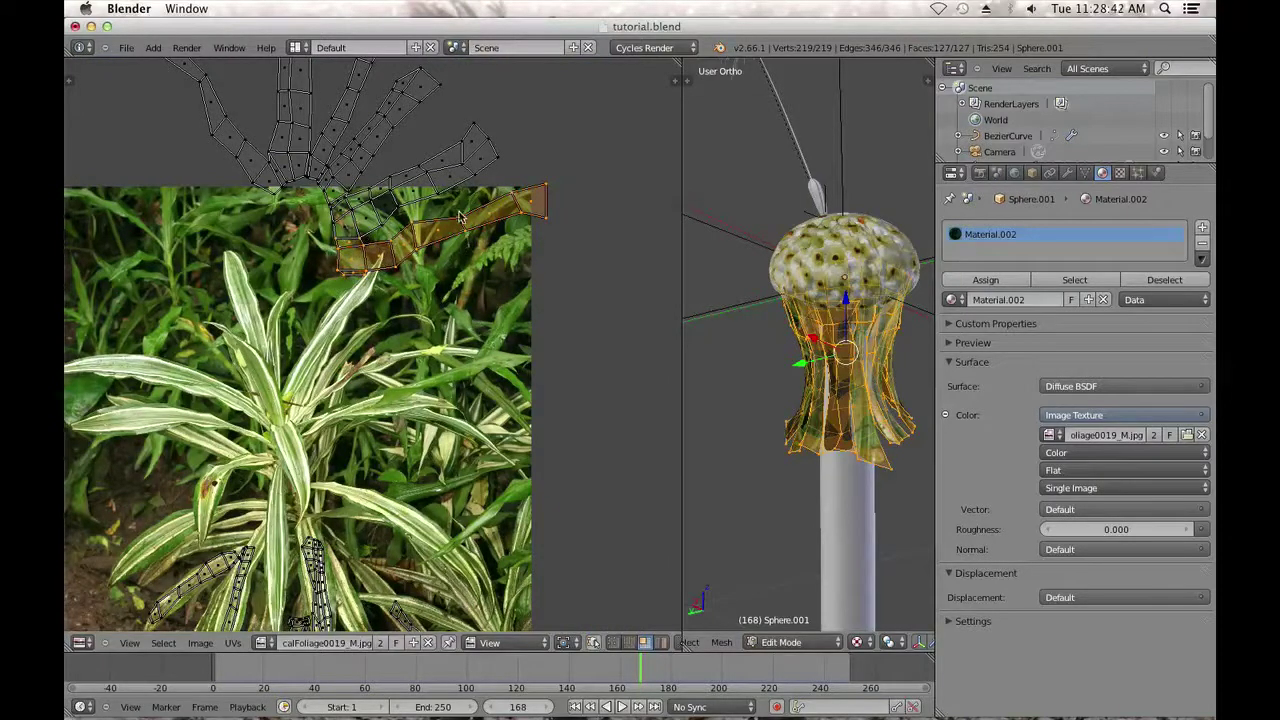
key("g")
left_click(402, 380)
Move the strip to the plant's lower-left leaves, rotate it nearly upright and scale it to about 0.59.
middle_click_drag(388, 448, 476, 252)
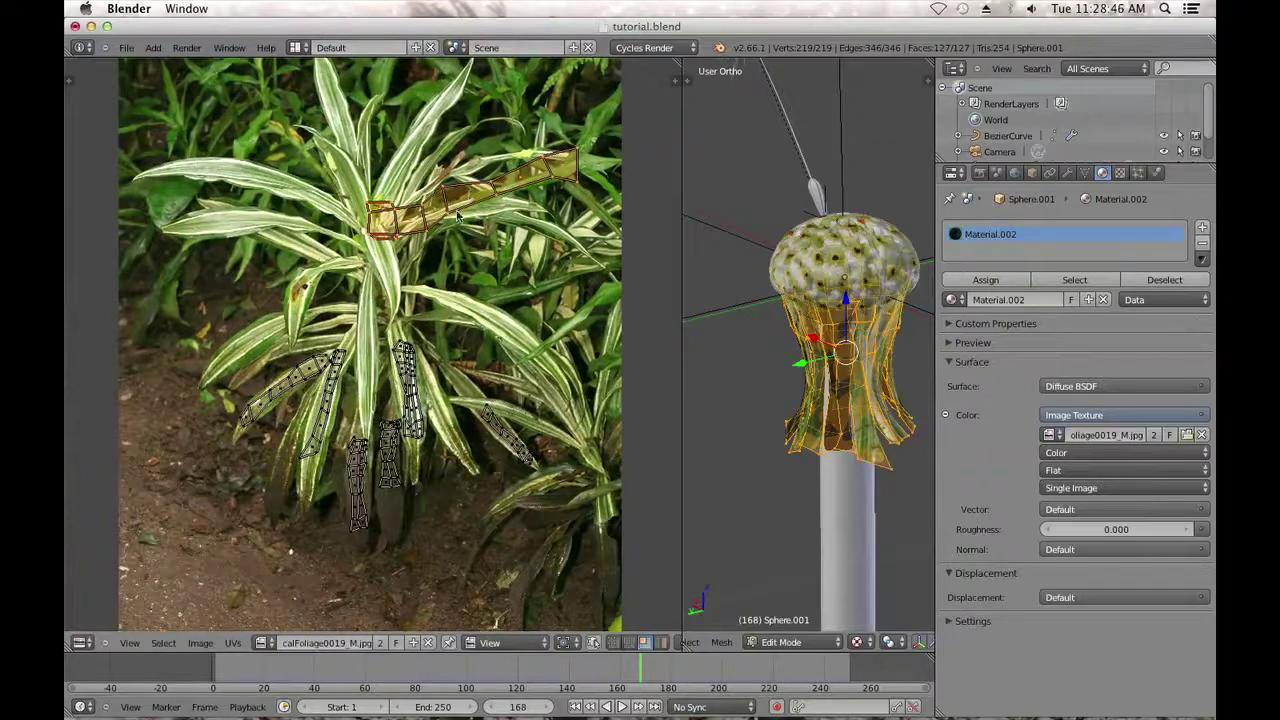
key("g")
left_click(305, 455)
middle_click_drag(366, 492, 471, 455)
scroll(462, 336, "up", 2)
scroll(471, 457, "up", 3)
scroll(500, 470, "down", 2)
key("r")
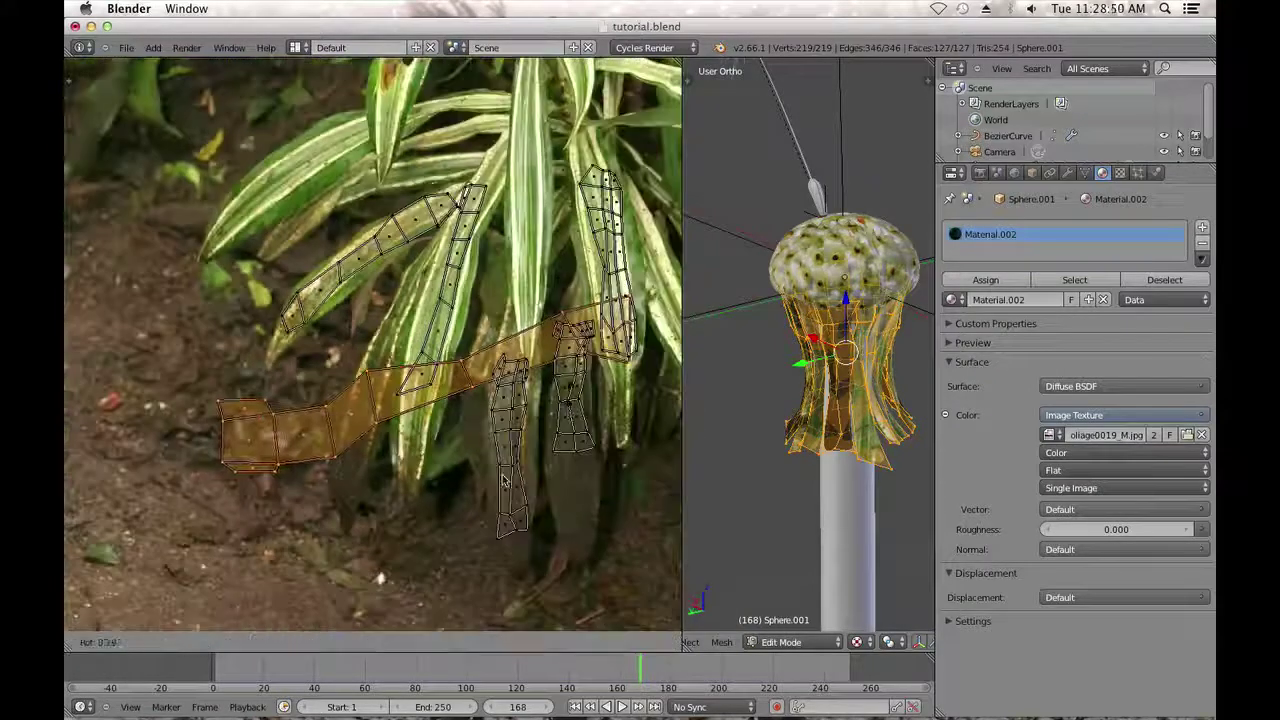
left_click(480, 478)
key("s")
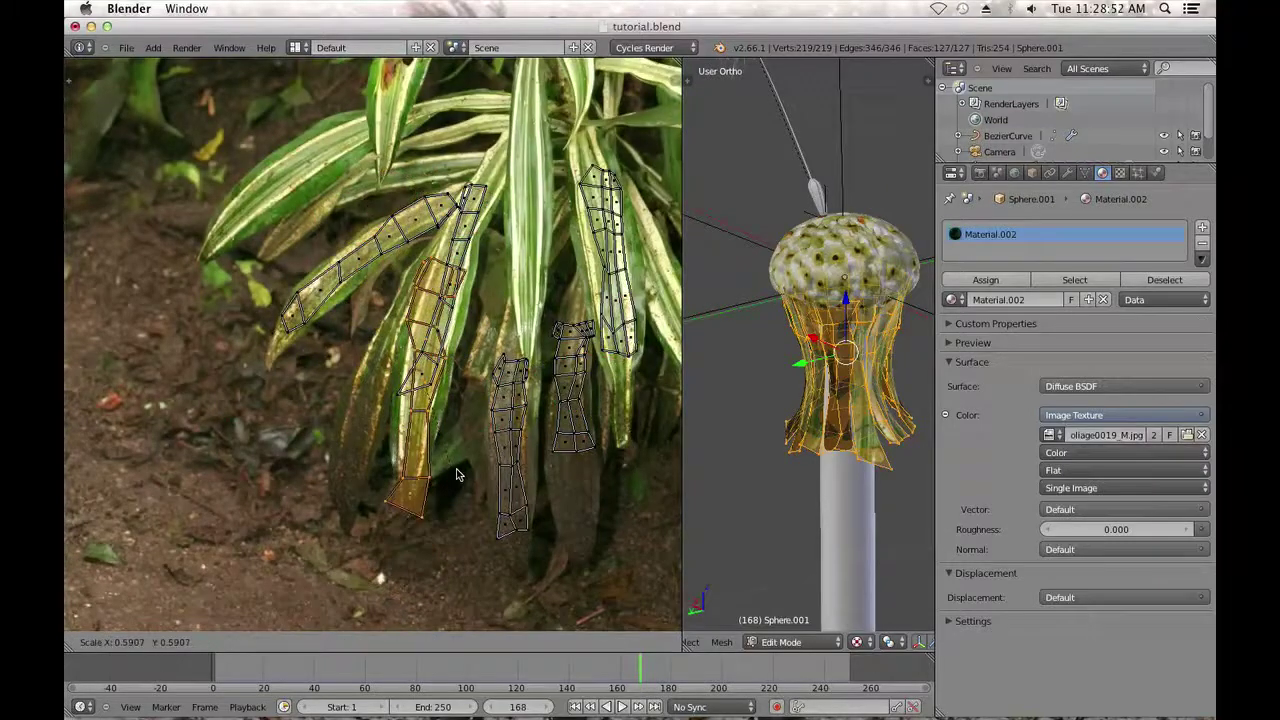
left_click(456, 474)
Fit the strip onto the dark dry leaf beside the lower-left striped leaves by moving, scaling and rotating it.
key("g")
left_click(400, 488)
key("s")
left_click(395, 500)
key("r")
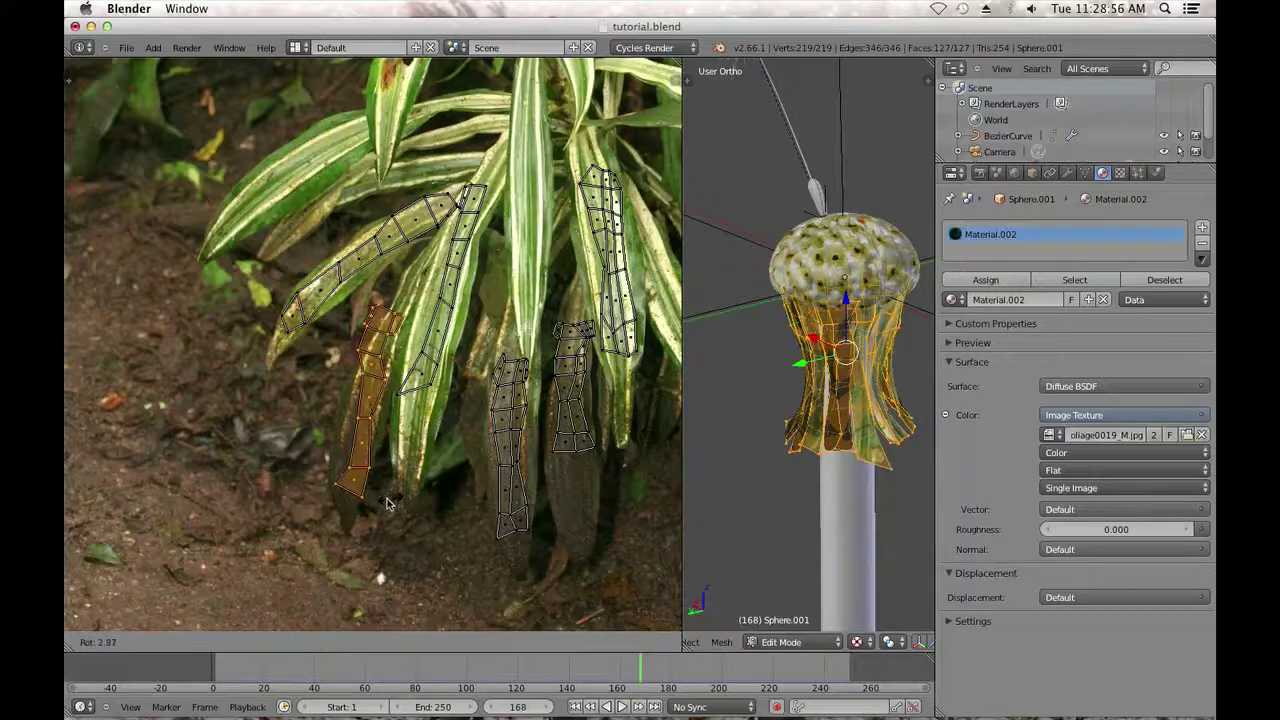
left_click(378, 498)
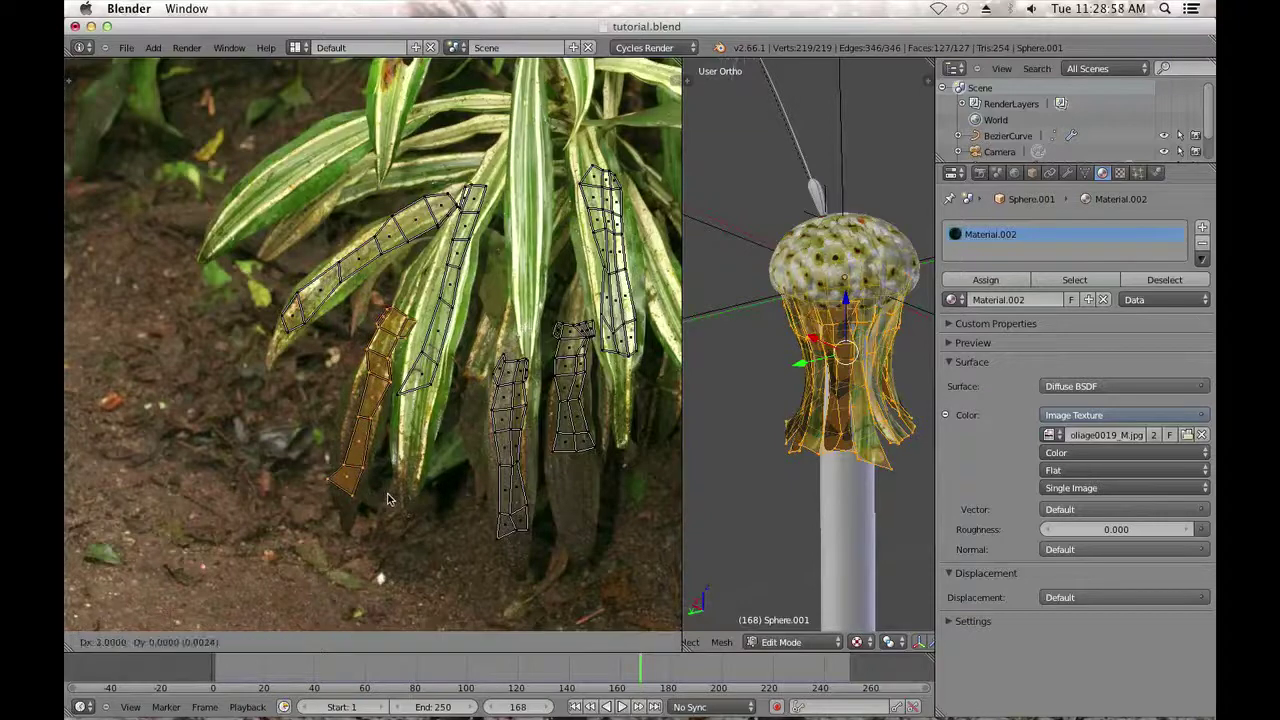
Select the angled UV strip crossing the photo's upper right edge and move it down over the picture.
key("Tab")
scroll(488, 318, "down", 1)
middle_click_drag(465, 241, 452, 501)
key("Tab")
scroll(488, 318, "down", 4)
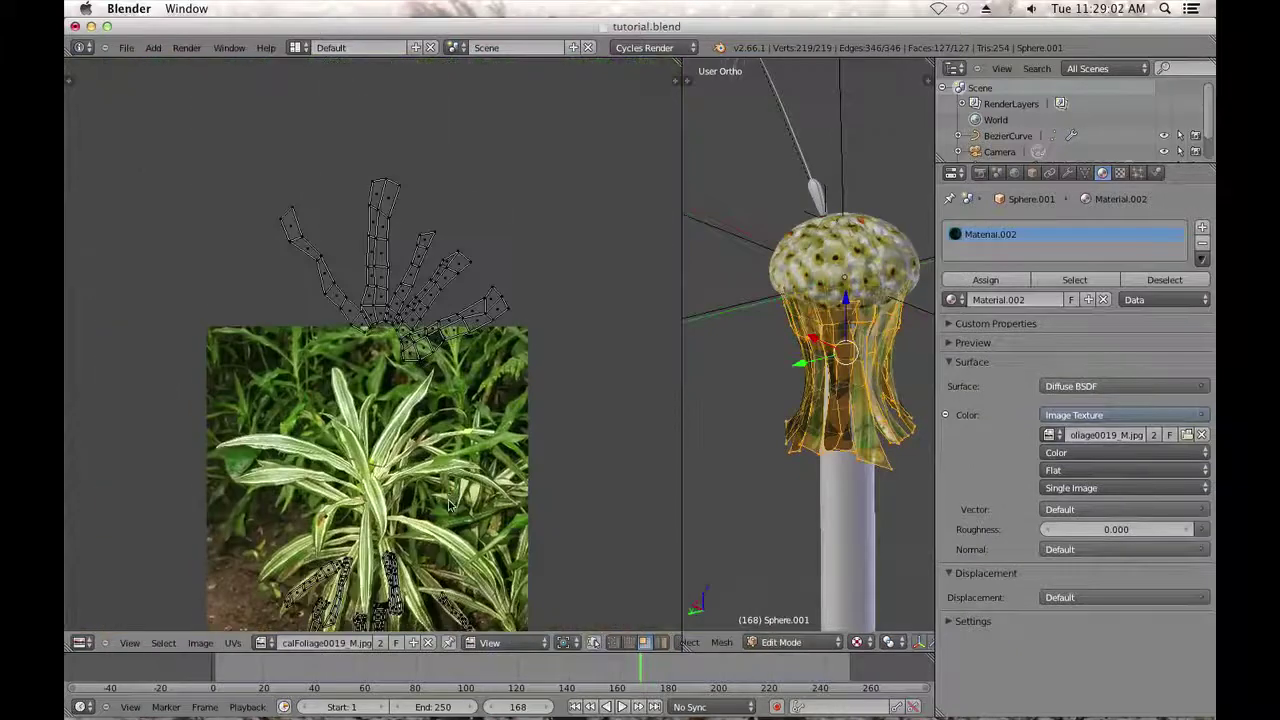
scroll(520, 264, "up", 3)
mouse_move(621, 272)
left_mouse_down()
mouse_move(545, 288)
mouse_move(440, 370)
left_mouse_up()
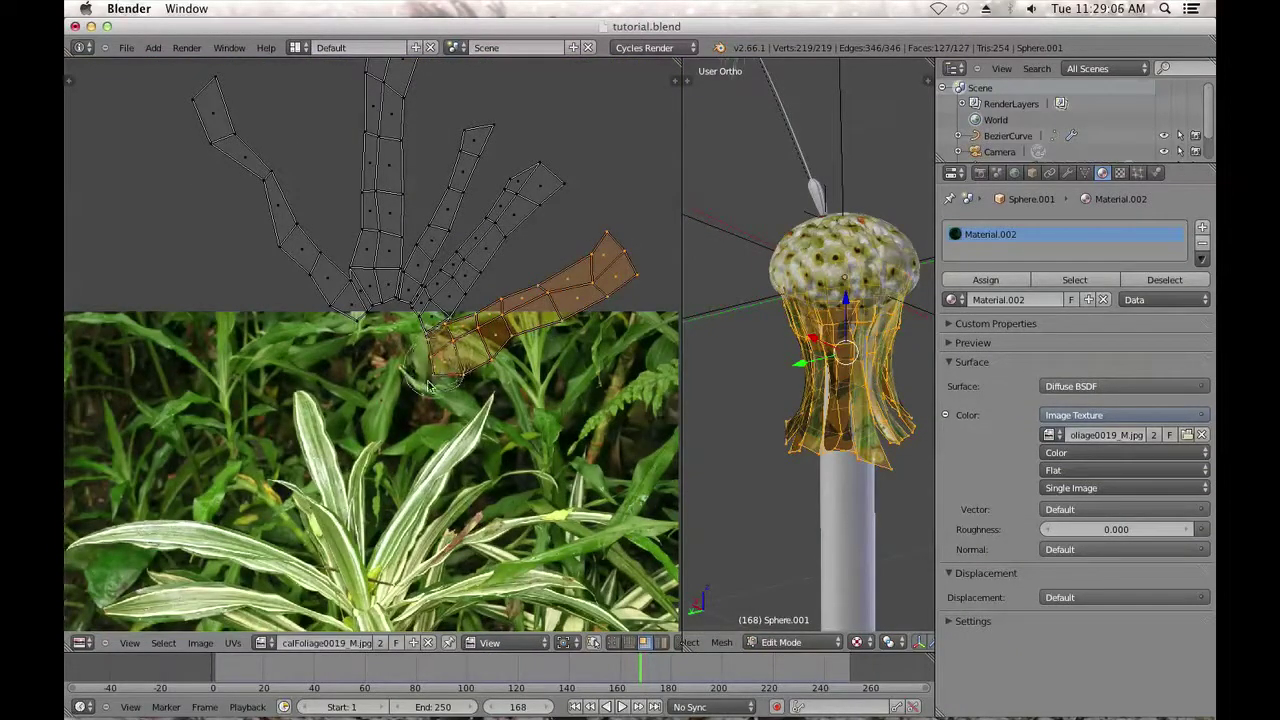
key("g")
left_click(434, 474)
Bring the strip down to the hanging leaves and rotate it to match their downward slant.
middle_click_drag(447, 501, 405, 196)
key("g")
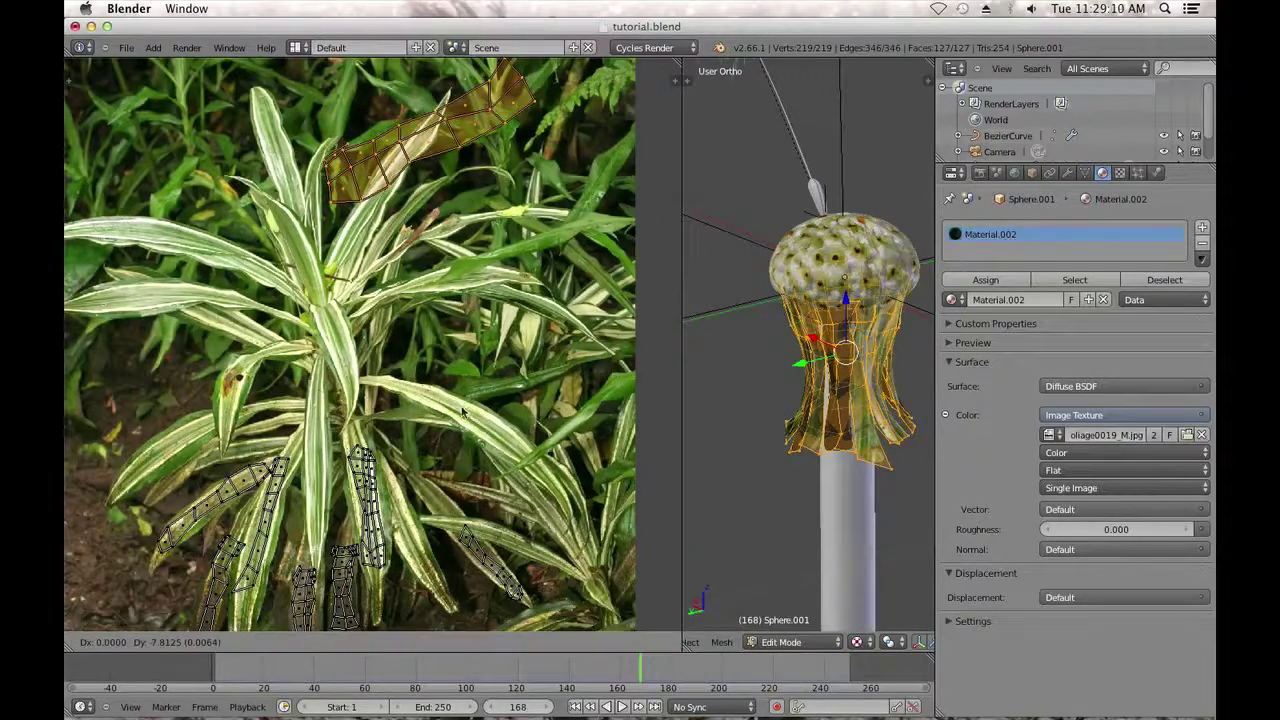
left_click(469, 494)
middle_click_drag(467, 488, 430, 205)
scroll(430, 204, "up", 2)
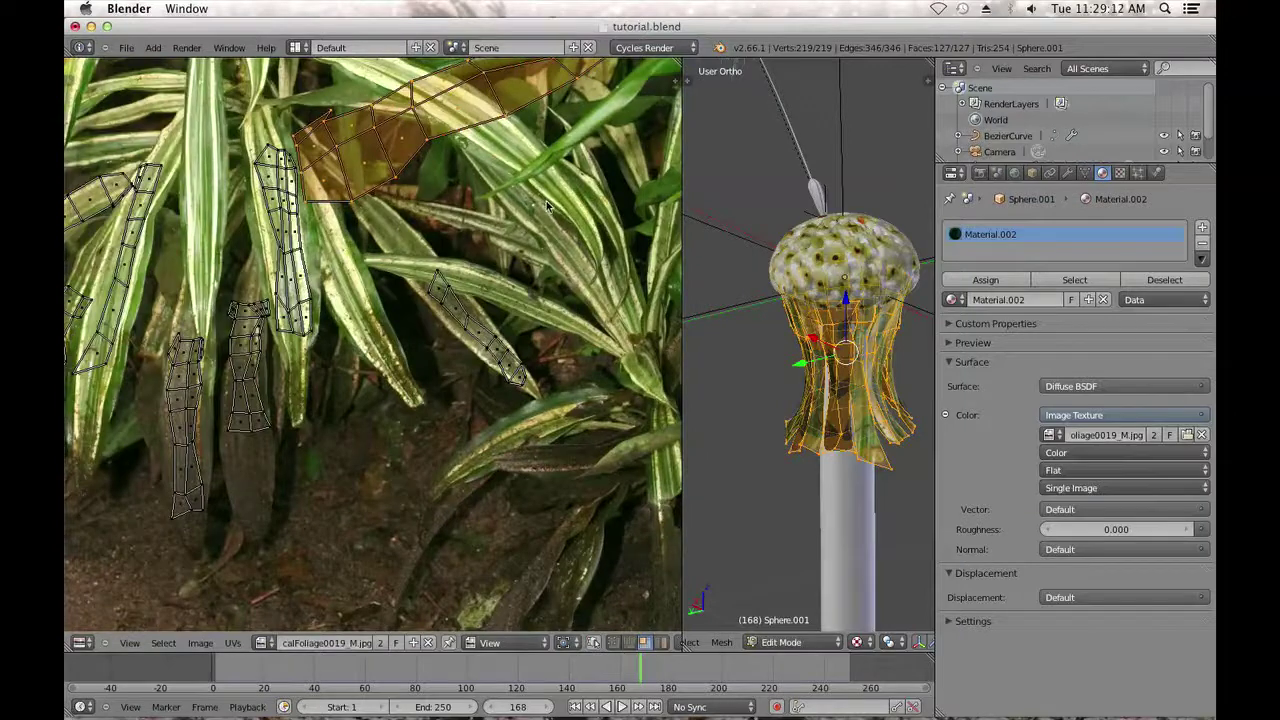
key("r")
left_click(476, 157)
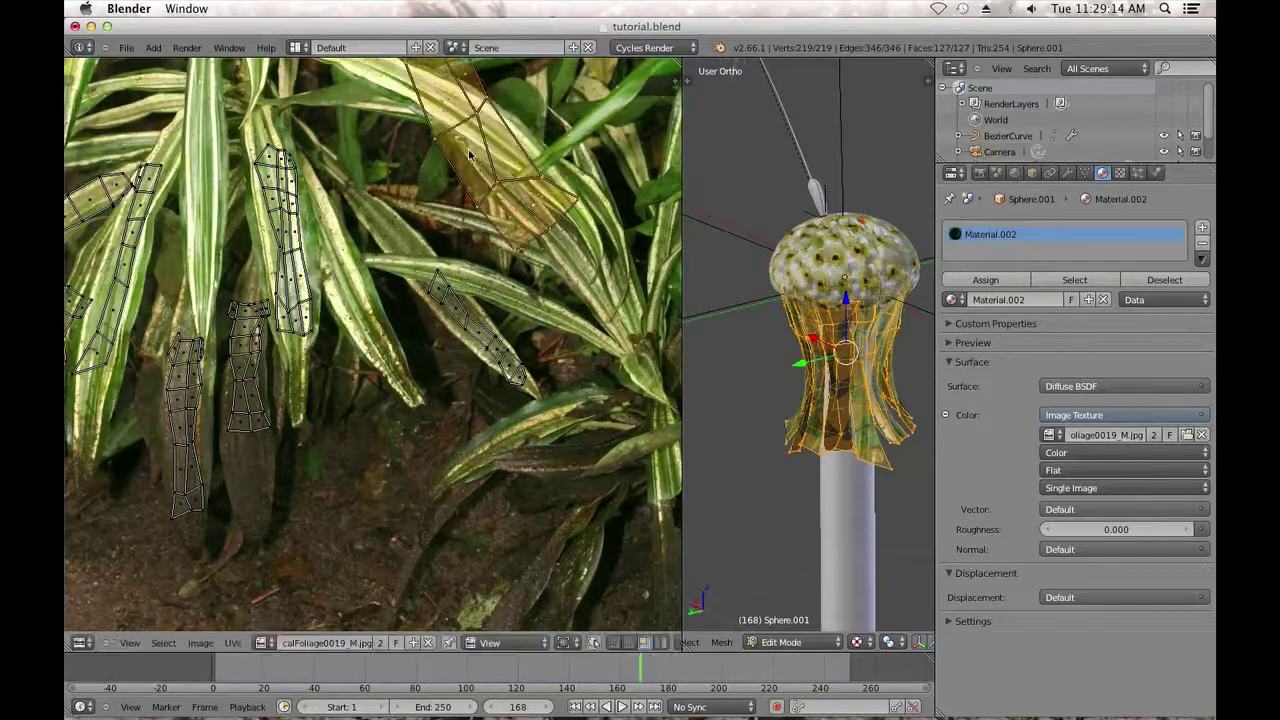
Move and shrink the strip to cover the striped hanging leaf between the two leaves already mapped.
key("g")
left_click(383, 349)
key("s")
left_click(426, 380)
key("g")
left_click(409, 365)
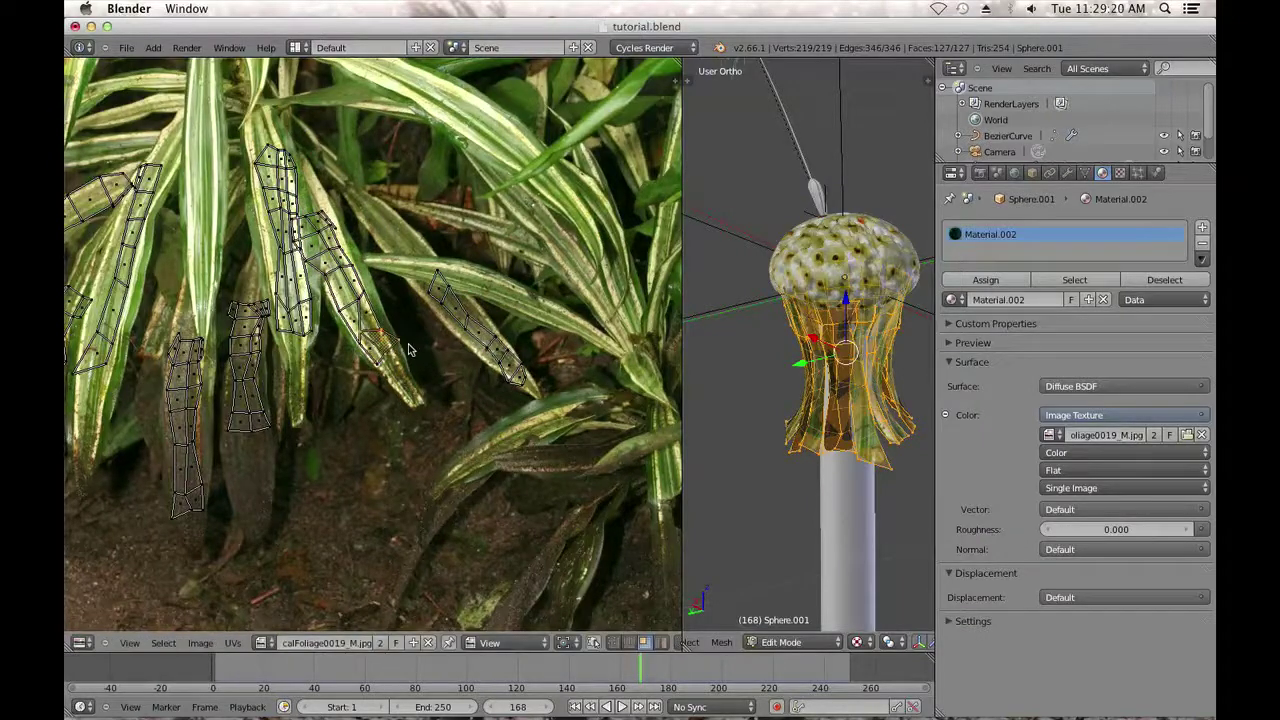
Select the outer left and outer right UV strips above the photo and move both slightly down.
key("Tab")
middle_click_drag(480, 235, 500, 450)
middle_click_drag(420, 120, 521, 418)
key("Tab")
middle_click_drag(542, 320, 499, 418)
mouse_move(588, 250)
left_mouse_down()
mouse_move(443, 443)
mouse_move(443, 423)
left_mouse_up()
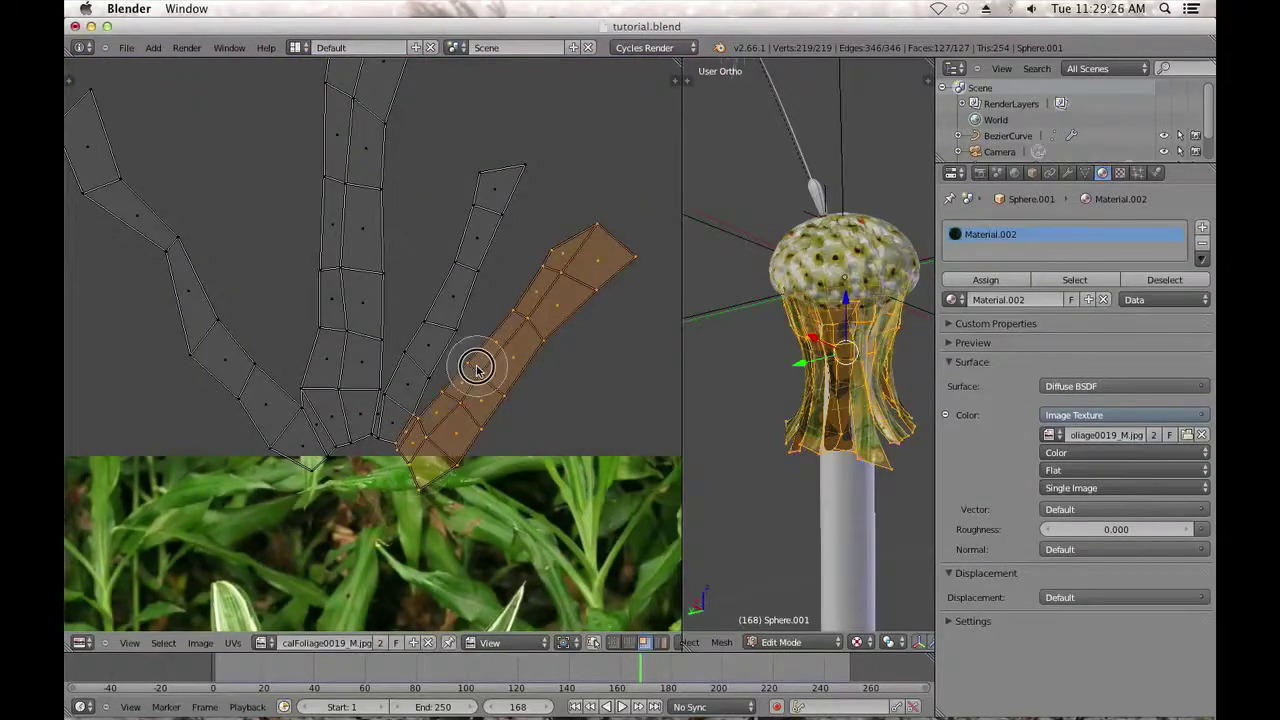
mouse_move(234, 352)
left_mouse_down()
mouse_move(100, 171)
mouse_move(94, 137)
left_mouse_up()
key("Escape")
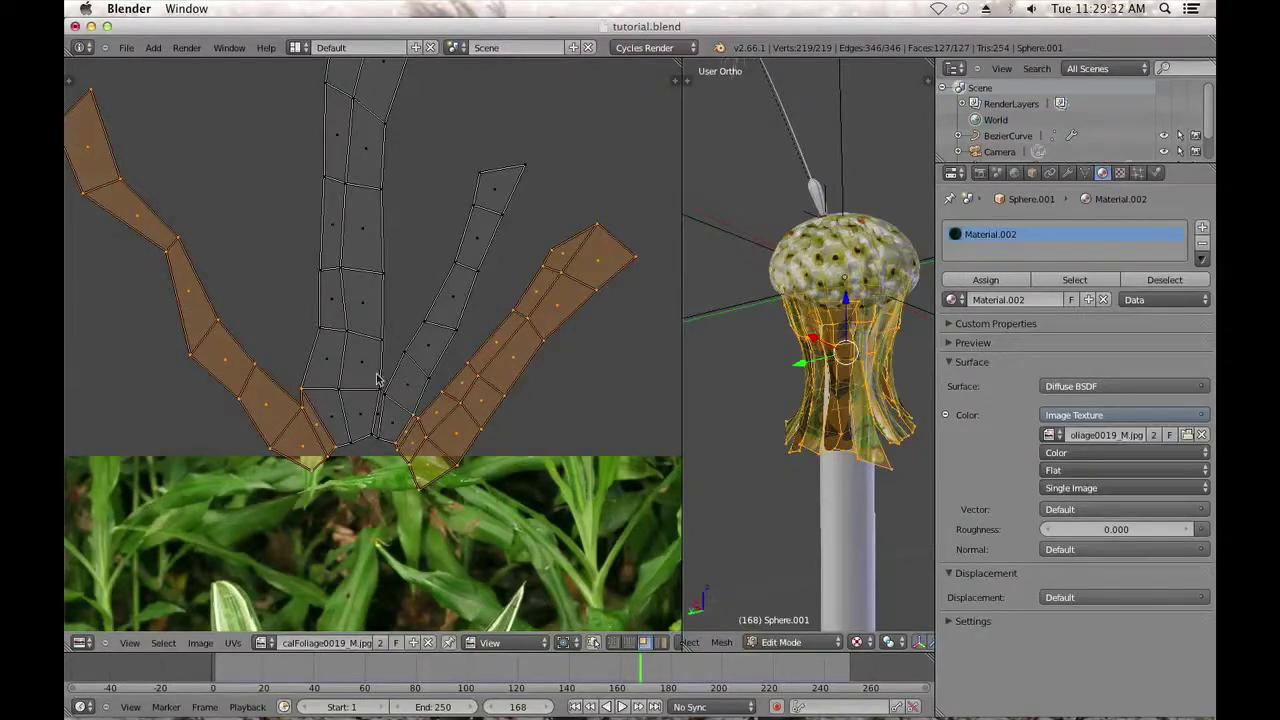
key("g")
left_click(375, 450)
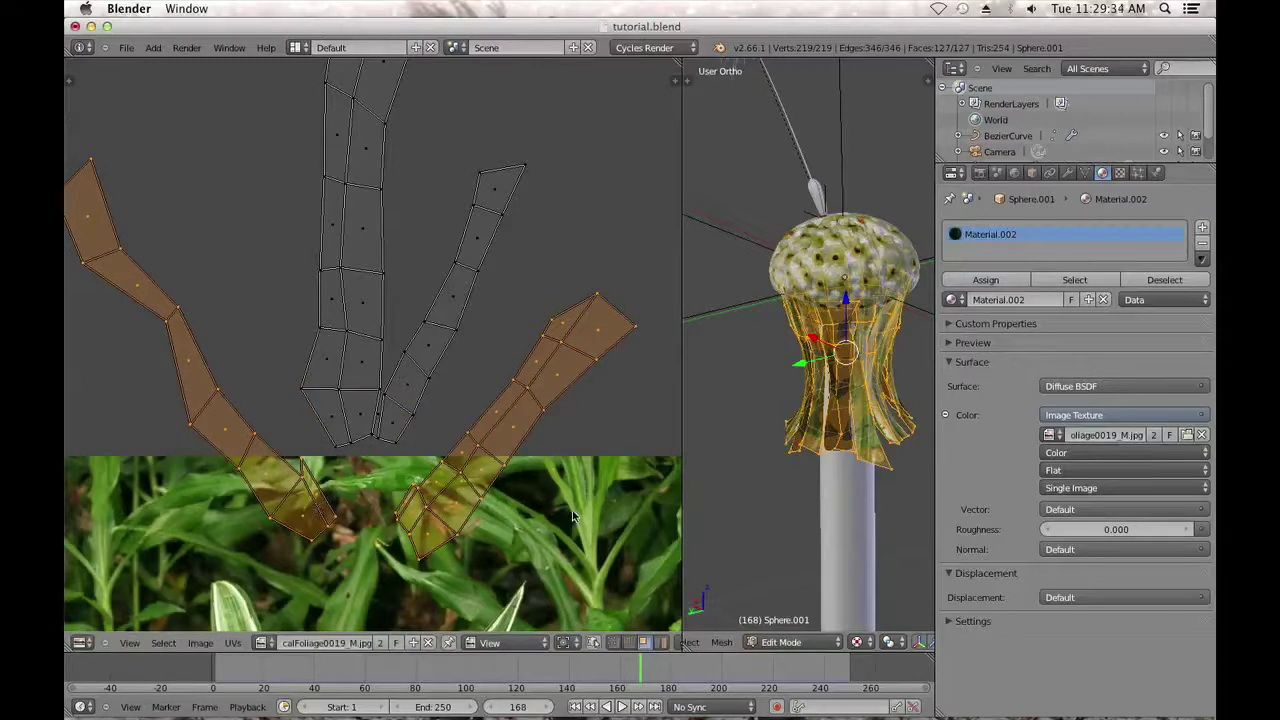
Rotate and scale the outer left UV strip alone and lay it over the outer right strip.
middle_click_drag(654, 587, 358, 294)
key("r")
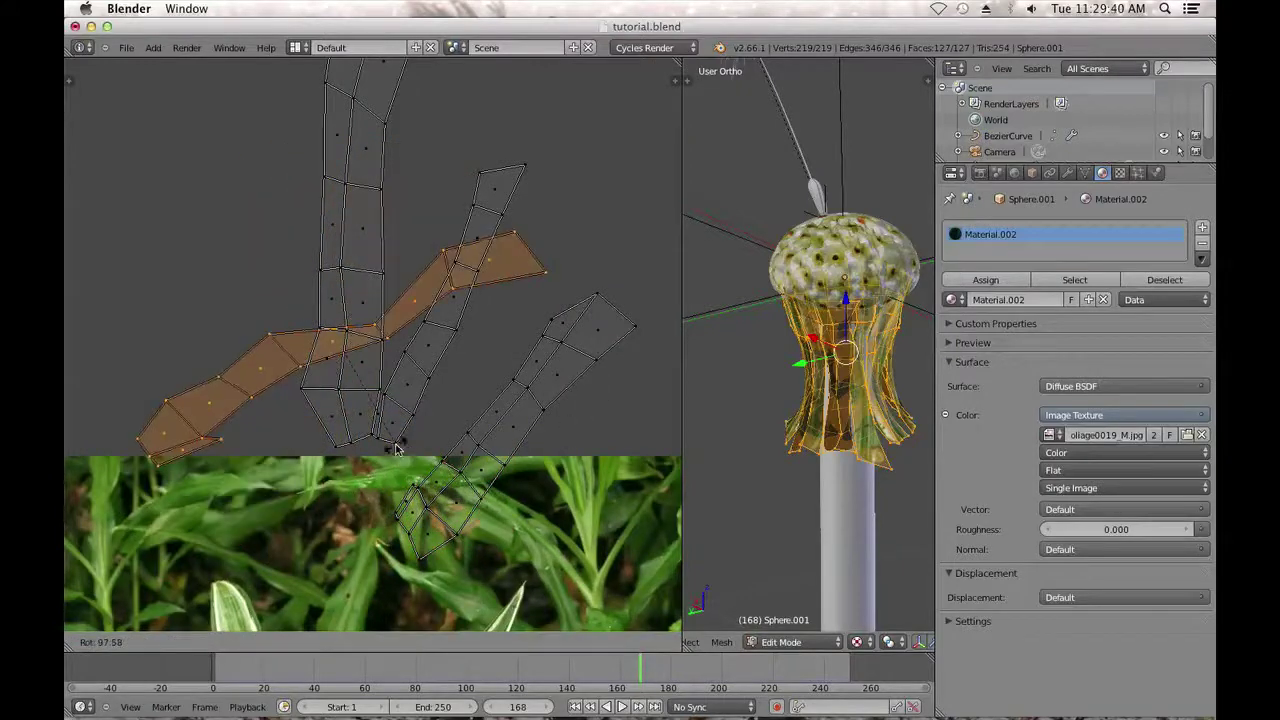
left_click(417, 423)
key("g")
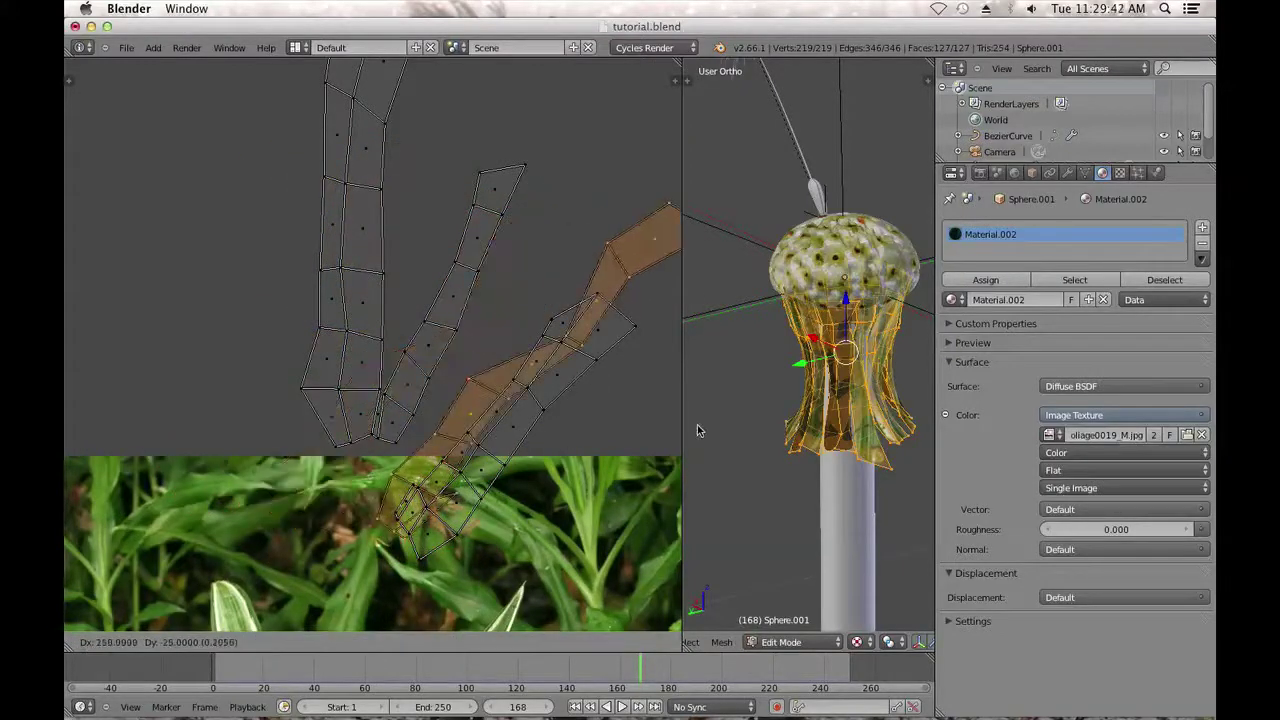
left_click(655, 433)
key("s")
left_click(598, 449)
key("g")
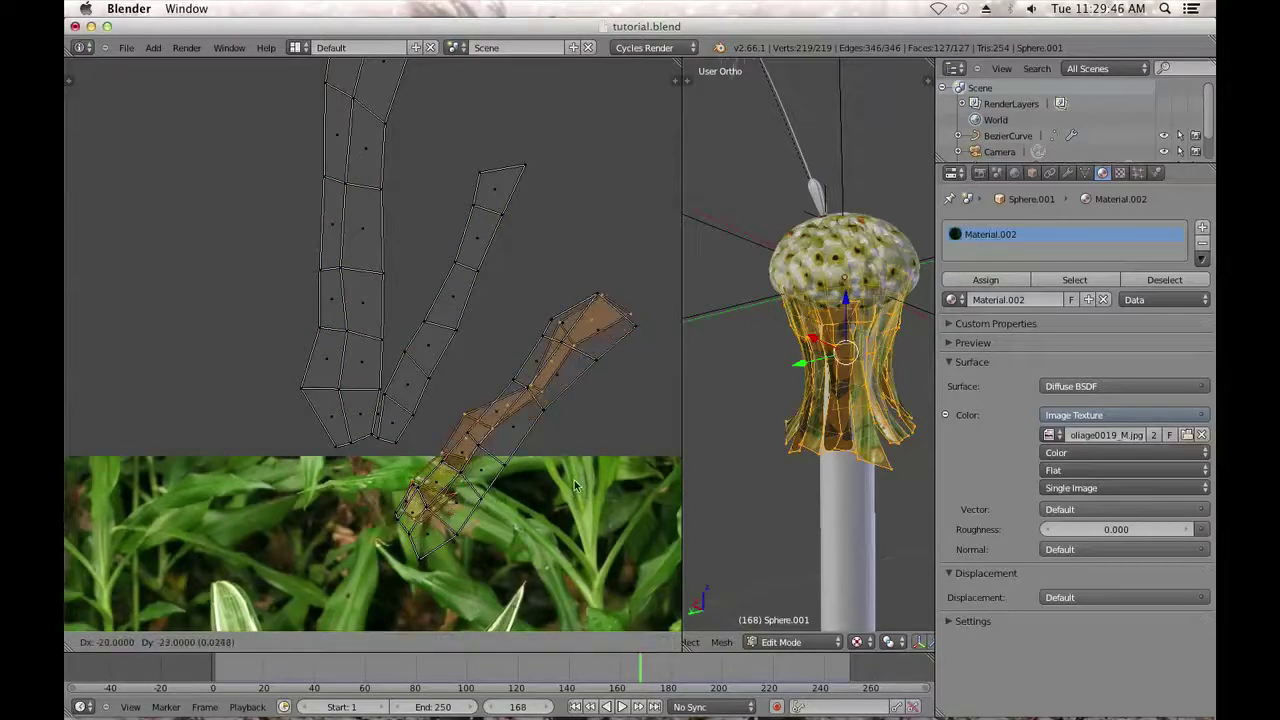
left_click(576, 483)
Select both overlapping UV strips and move them down onto the plant in the photo.
key("c")
mouse_move(500, 400)
left_mouse_down()
mouse_move(394, 449)
mouse_move(440, 500)
left_mouse_up()
key("Escape")
key("b")
left_click_drag(618, 497, 416, 389)
key("b")
left_click_drag(503, 272, 636, 468)
scroll(636, 468, "down", 4)
middle_click_drag(456, 378, 449, 270)
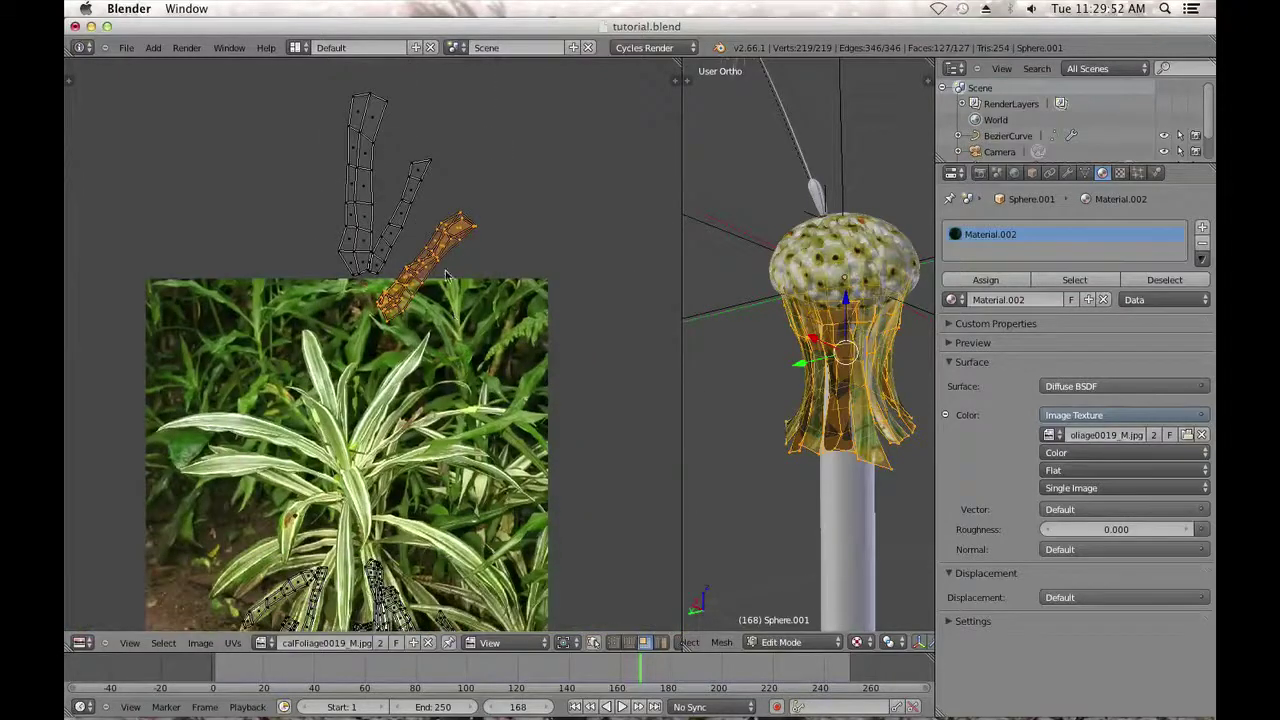
key("g")
left_click(460, 525)
Move the overlapping strips to the bent leaf with the brown spot on the plant's left side.
middle_click_drag(460, 525, 398, 225)
scroll(398, 225, "up", 3)
middle_click_drag(378, 62, 490, 244)
key("g")
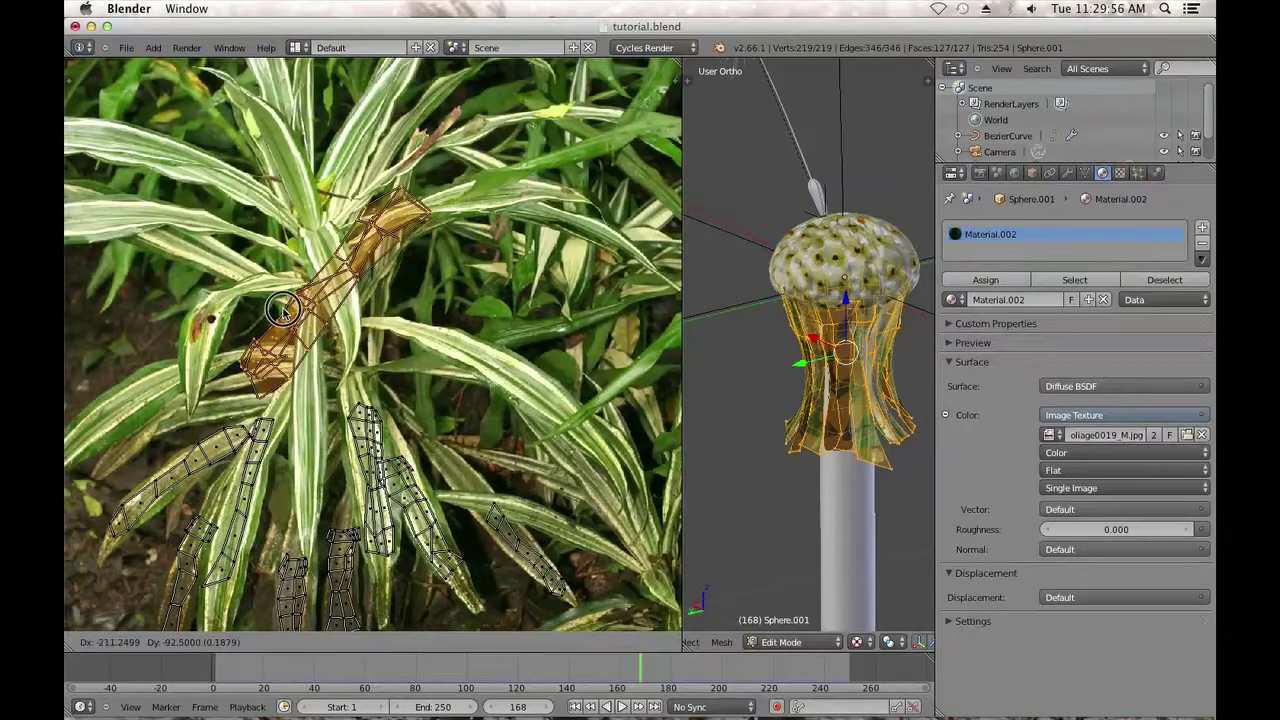
left_click(279, 314)
middle_click_drag(300, 334, 470, 304)
scroll(470, 304, "up", 1)
scroll(472, 305, "up", 3)
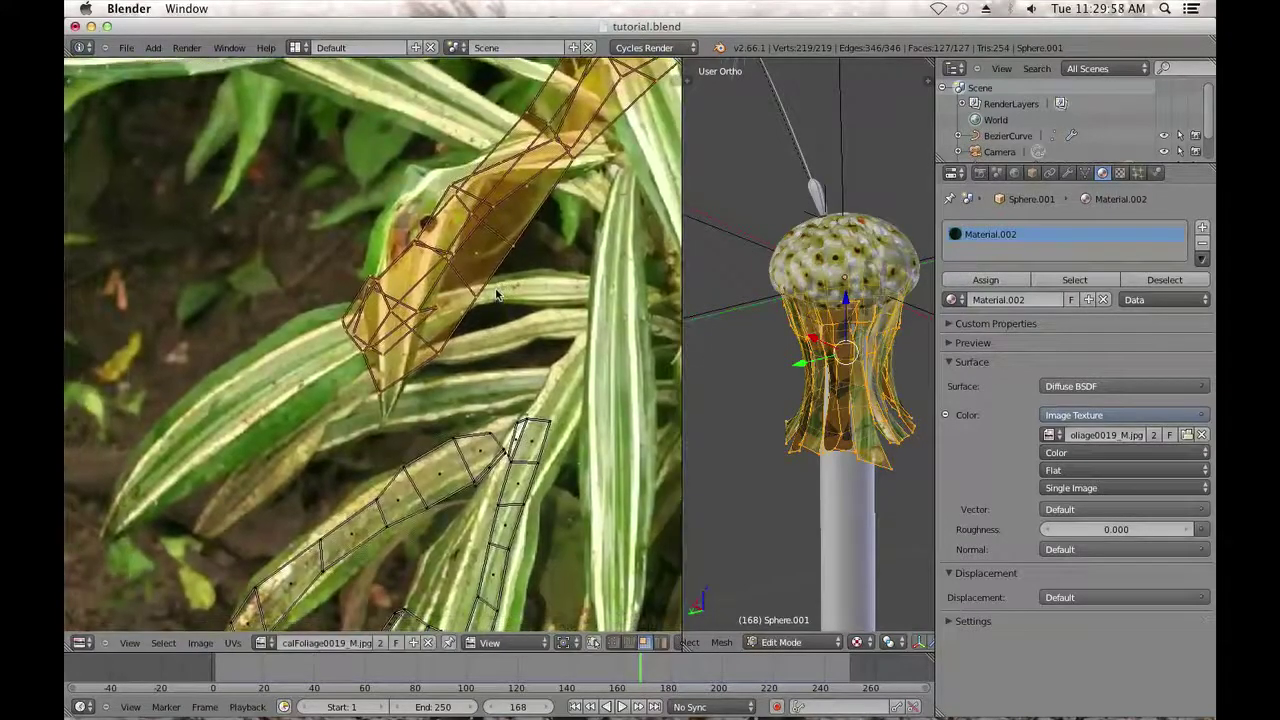
Rotate and scale the overlapping strips to the slant of the broad green leaf and move them onto it.
key("g")
left_click(352, 373)
key("r")
left_click(478, 342)
key("s")
left_click(527, 267)
key("g")
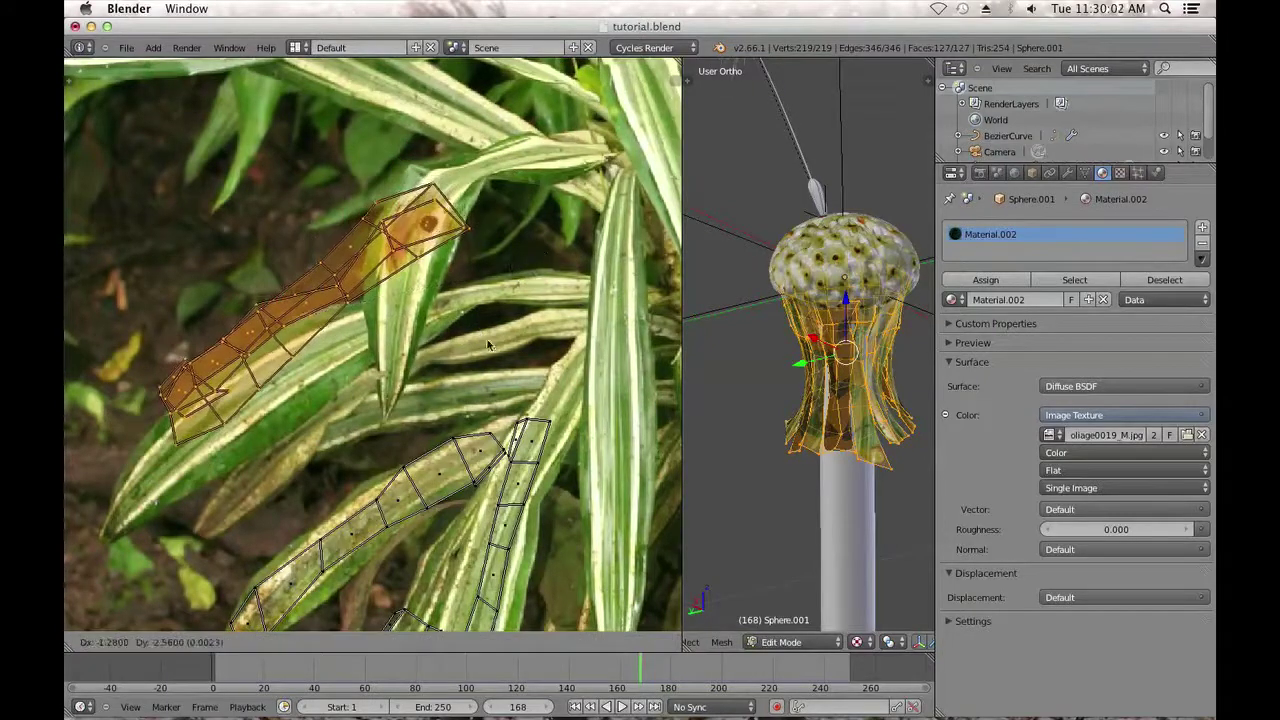
left_click(469, 375)
Scale down and reposition the overlapping strips until they fit inside the broad green leaf.
key("s")
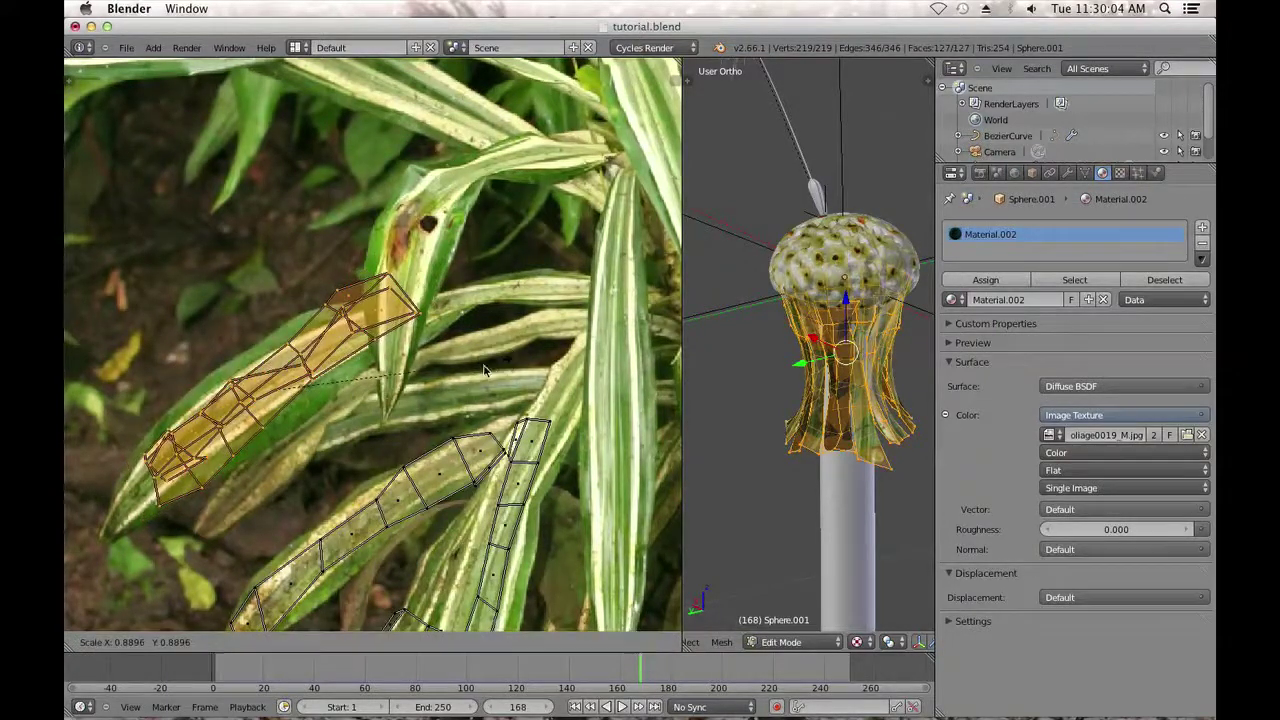
left_click(486, 369)
key("g")
left_click(454, 379)
key("s")
left_click(454, 362)
key("g")
left_click(432, 380)
key("e")
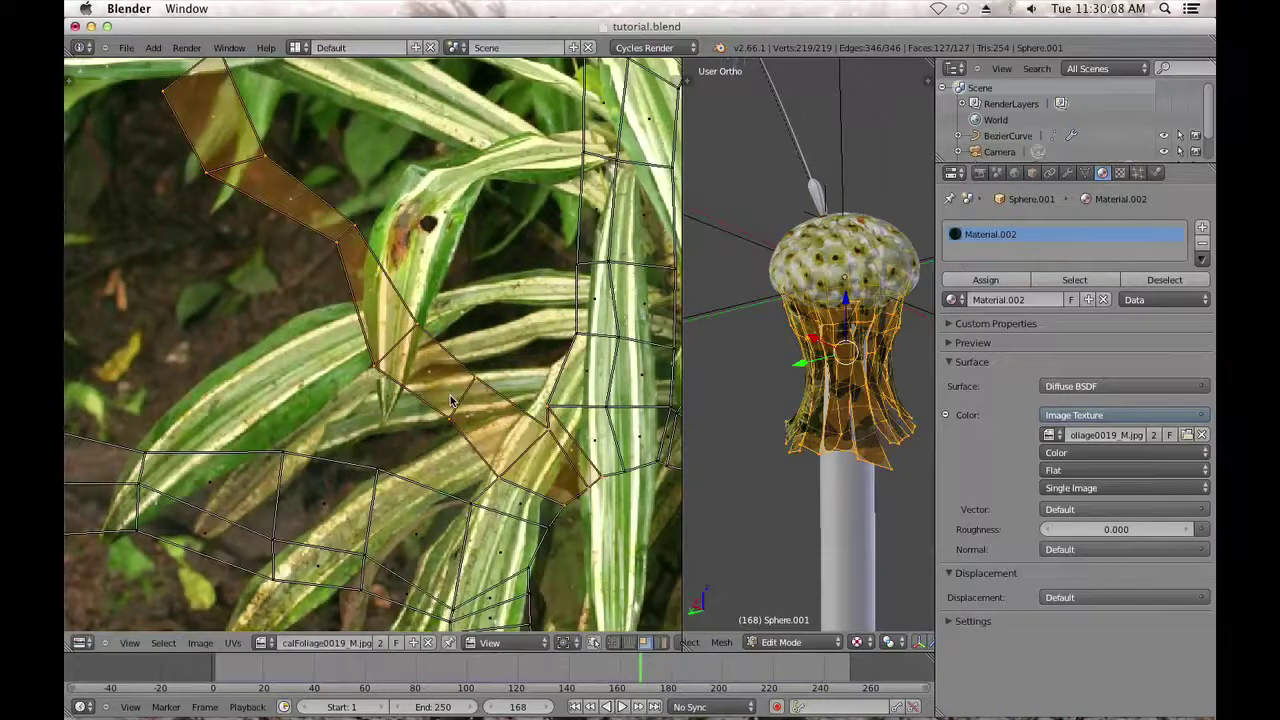
key("ctrl+shift+z")
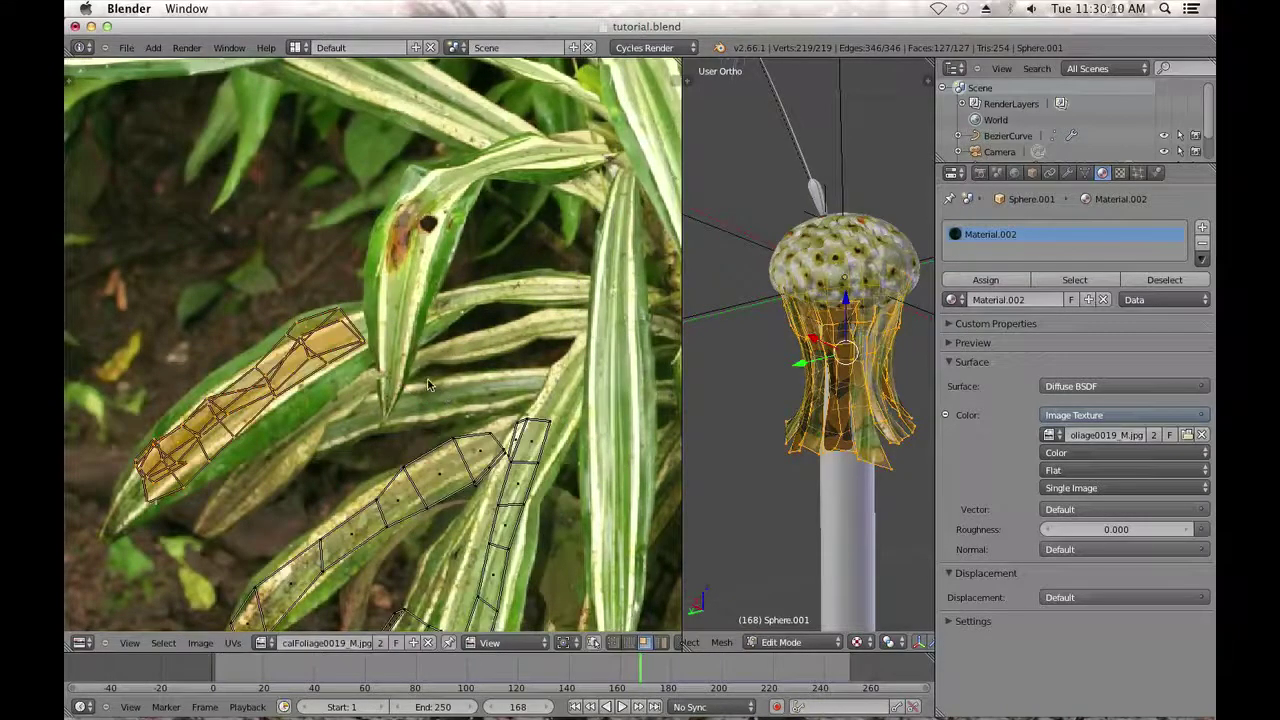
Select the narrow slanted UV strip lying above the foliage photo and move it down toward the photo.
key("Tab")
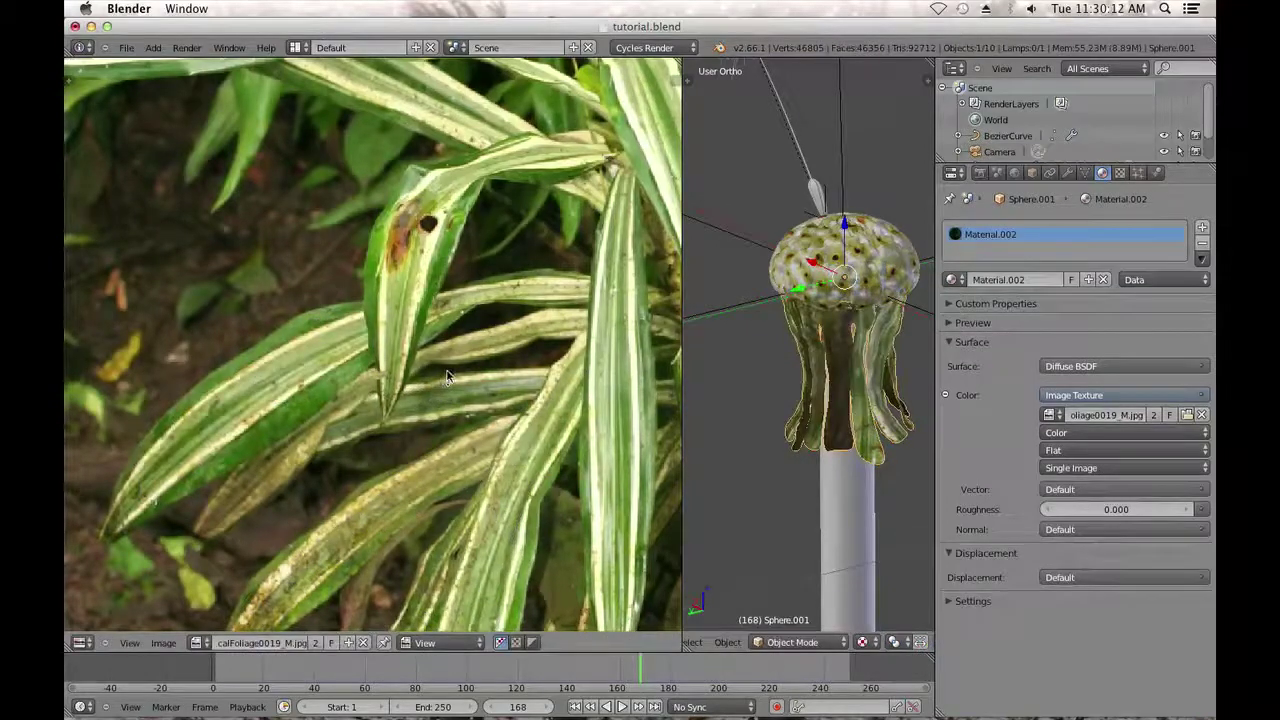
scroll(448, 376, "down", 4)
middle_click_drag(448, 376, 499, 533)
key("Tab")
scroll(420, 380, "up", 3)
middle_click_drag(397, 320, 397, 628)
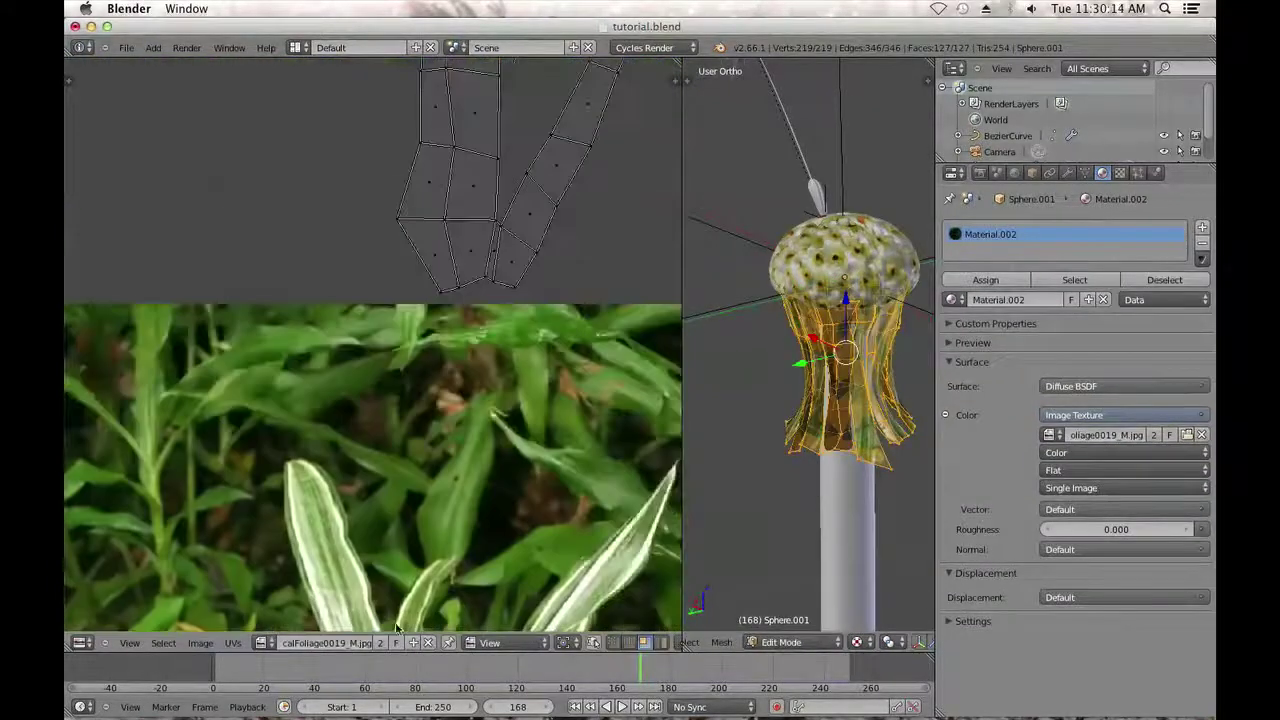
scroll(357, 610, "up", 5)
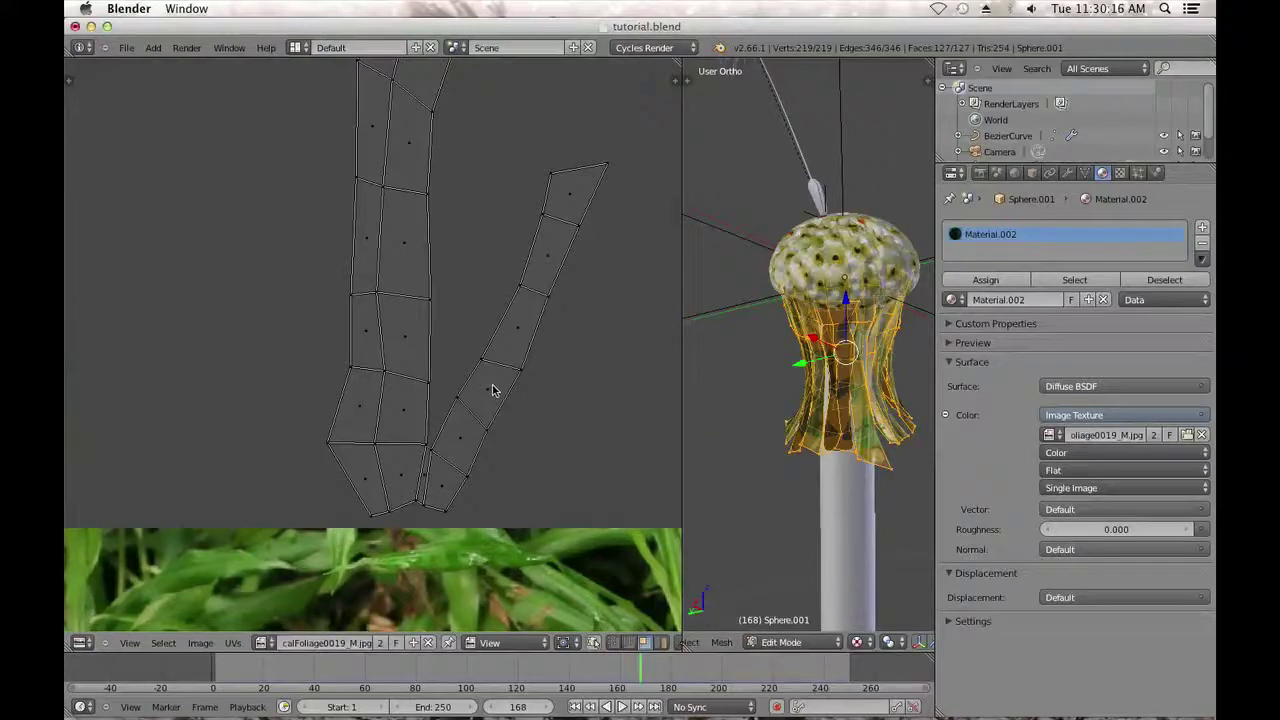
key("c")
left_click_drag(597, 166, 443, 486)
right_click(536, 400)
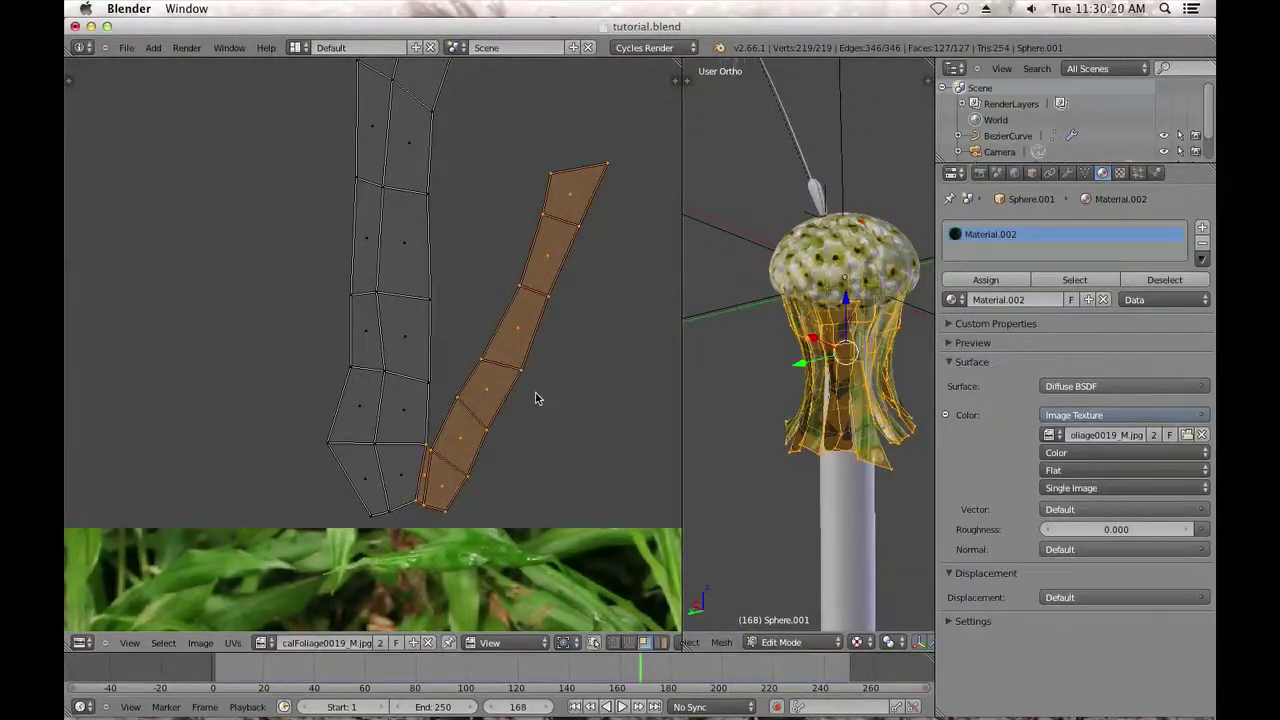
key("t")
key("t")
key("g")
left_click(546, 385)
Move the narrow strip down across the photo to the plant's lower leaves.
middle_click_drag(527, 470, 471, 268)
key("g")
left_click(446, 428)
middle_click_drag(452, 420, 423, 213)
key("g")
left_click(442, 404)
middle_click_drag(442, 404, 395, 100)
key("g")
left_click(478, 497)
middle_click_drag(478, 497, 408, 120)
key("g")
left_click(436, 414)
Rotate and scale down the narrow strip and fit it onto the slender striped leaf sloping down at the plant's lower right.
scroll(383, 303, "up", 1)
middle_click_drag(383, 303, 289, 148)
key("r")
left_click(380, 298)
key("s")
left_click(375, 256)
key("g")
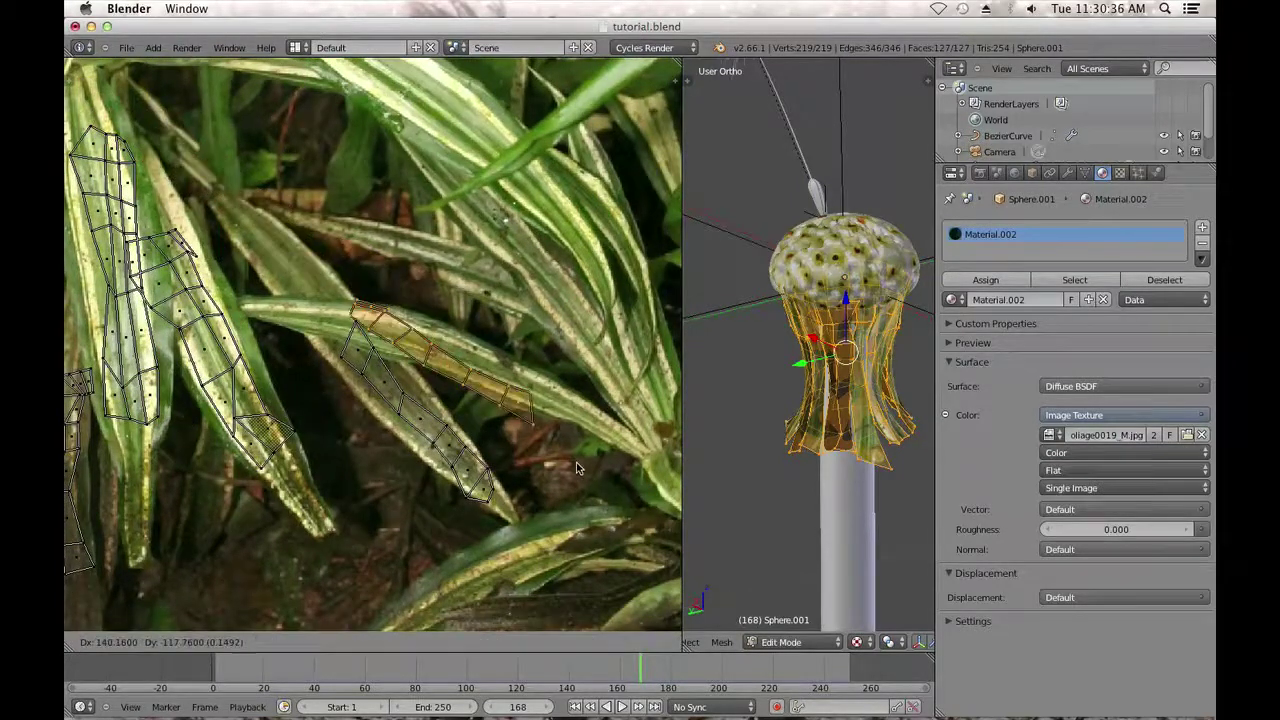
left_click(593, 453)
key("r")
left_click(600, 450)
key("g")
scroll(585, 438, "down", 6)
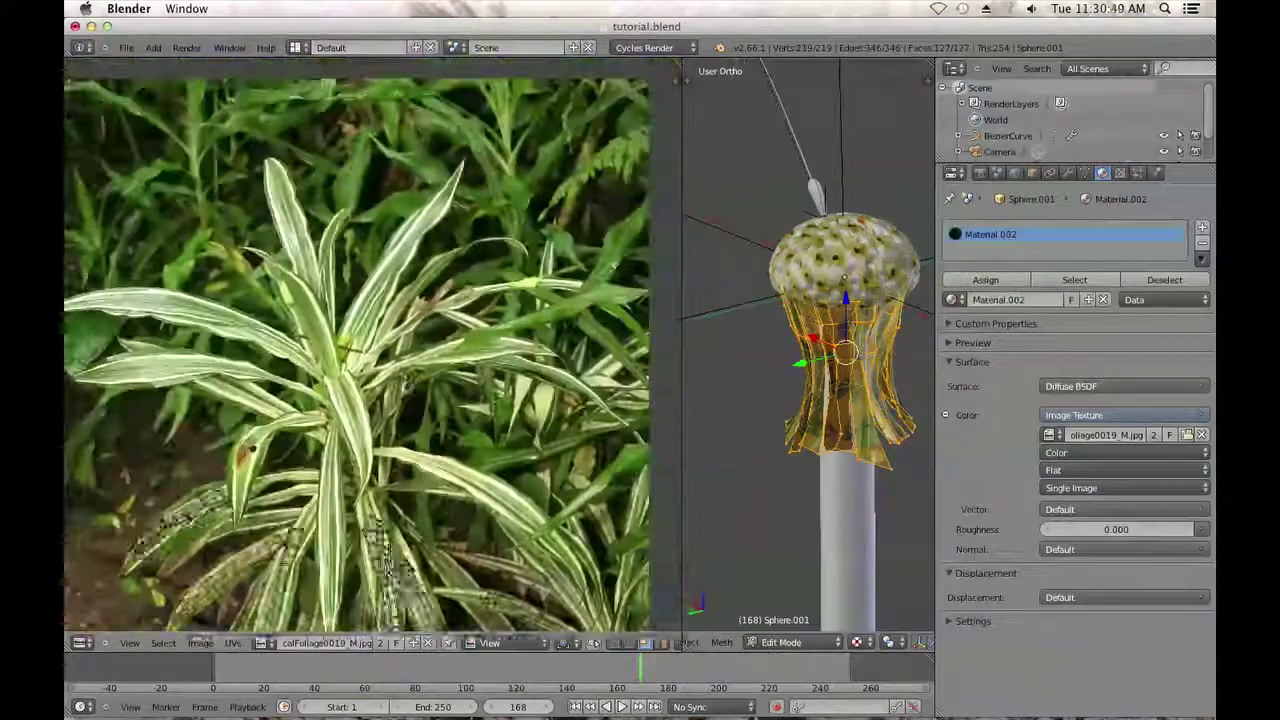
Select the last UV strip above the photo and move it down onto the foliage.
key("Tab")
key("Tab")
middle_click_drag(388, 150, 387, 357)
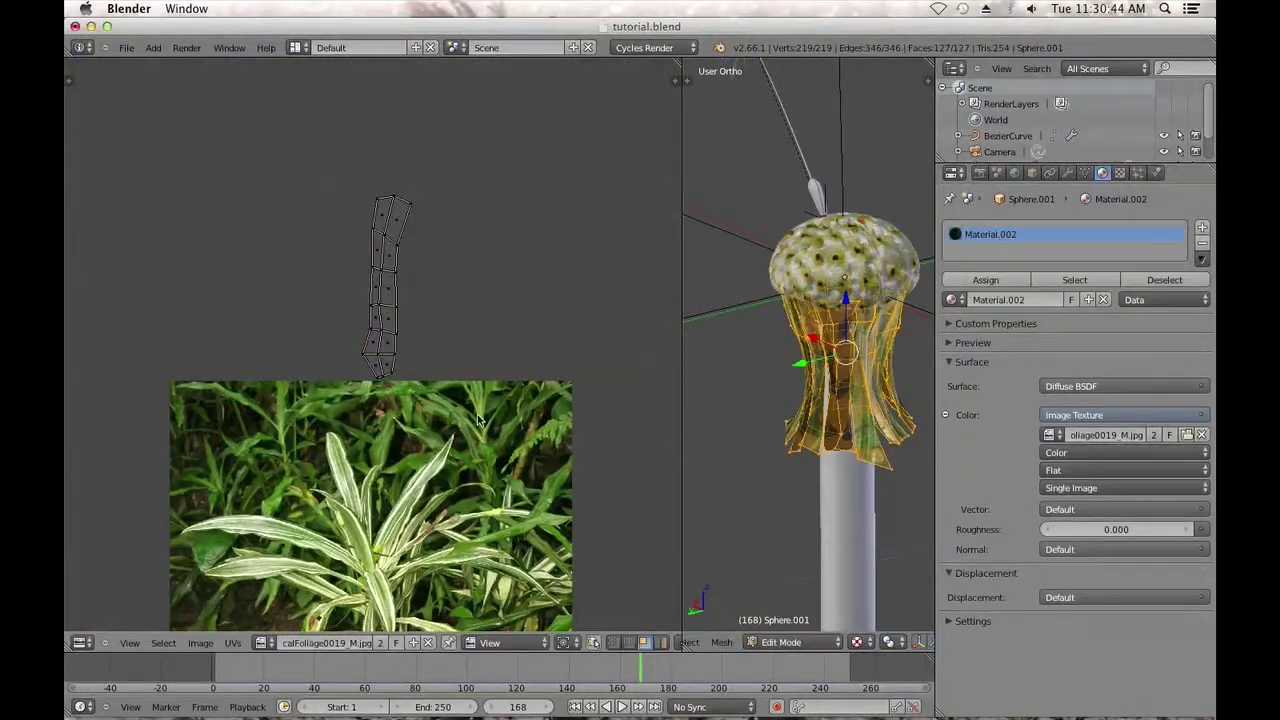
key("a")
key("g")
left_click(358, 439)
Move the last strip further down to the plant's lower central leaves.
scroll(385, 300, "up", 3)
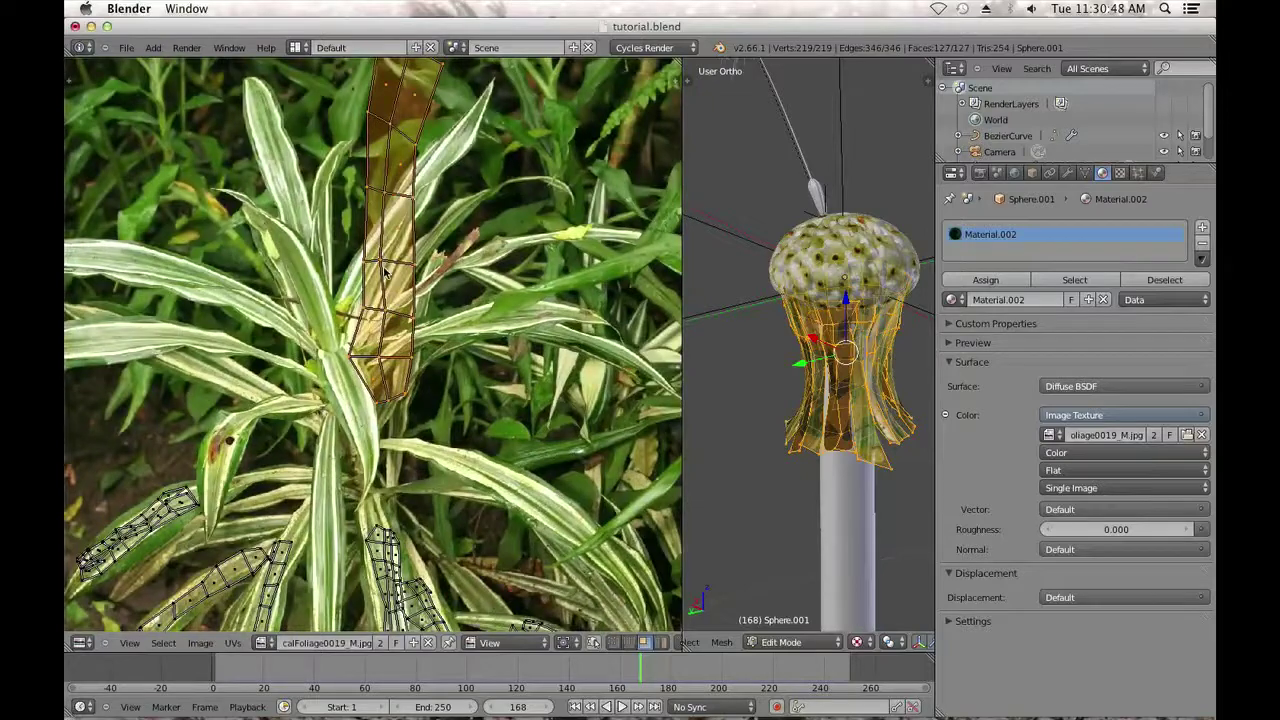
key("g")
left_click(304, 340)
middle_click_drag(337, 400, 354, 266)
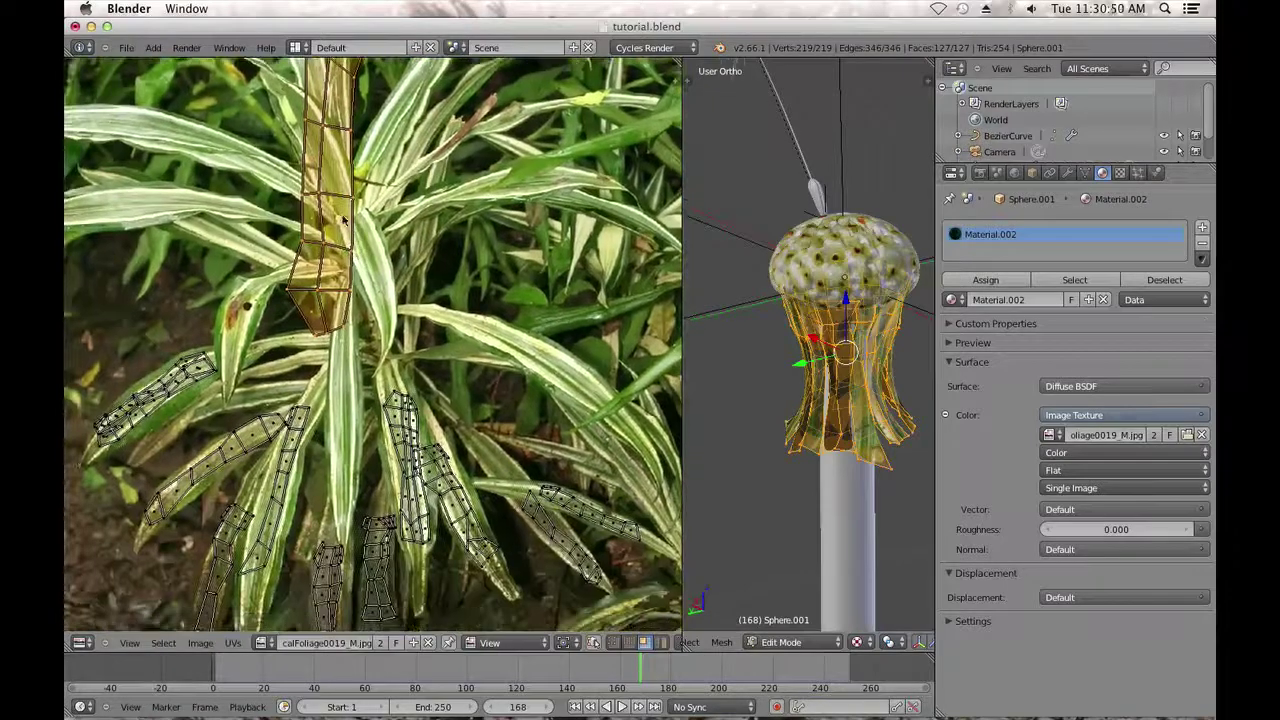
key("g")
left_click(349, 385)
middle_click_drag(349, 380, 264, 192)
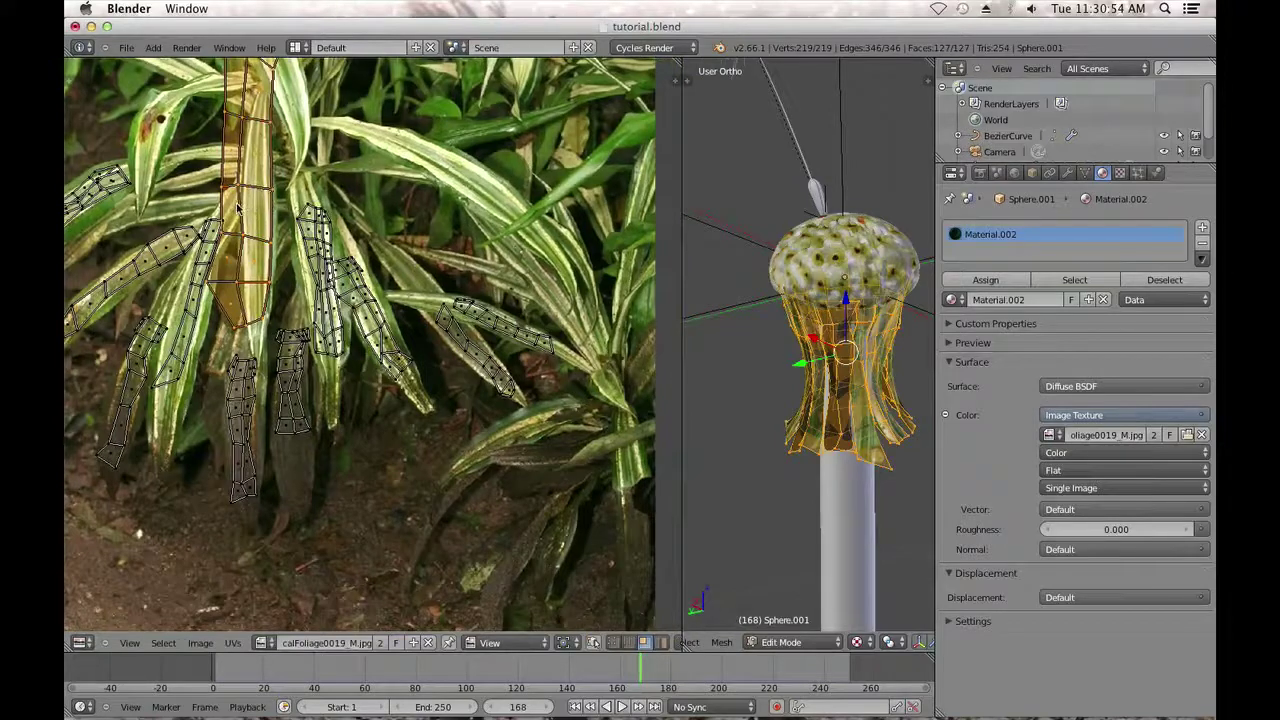
Scale down and rotate the last strip and fit it over the strip already on the slanted leaf right of the plant's centre.
key("g")
key("s")
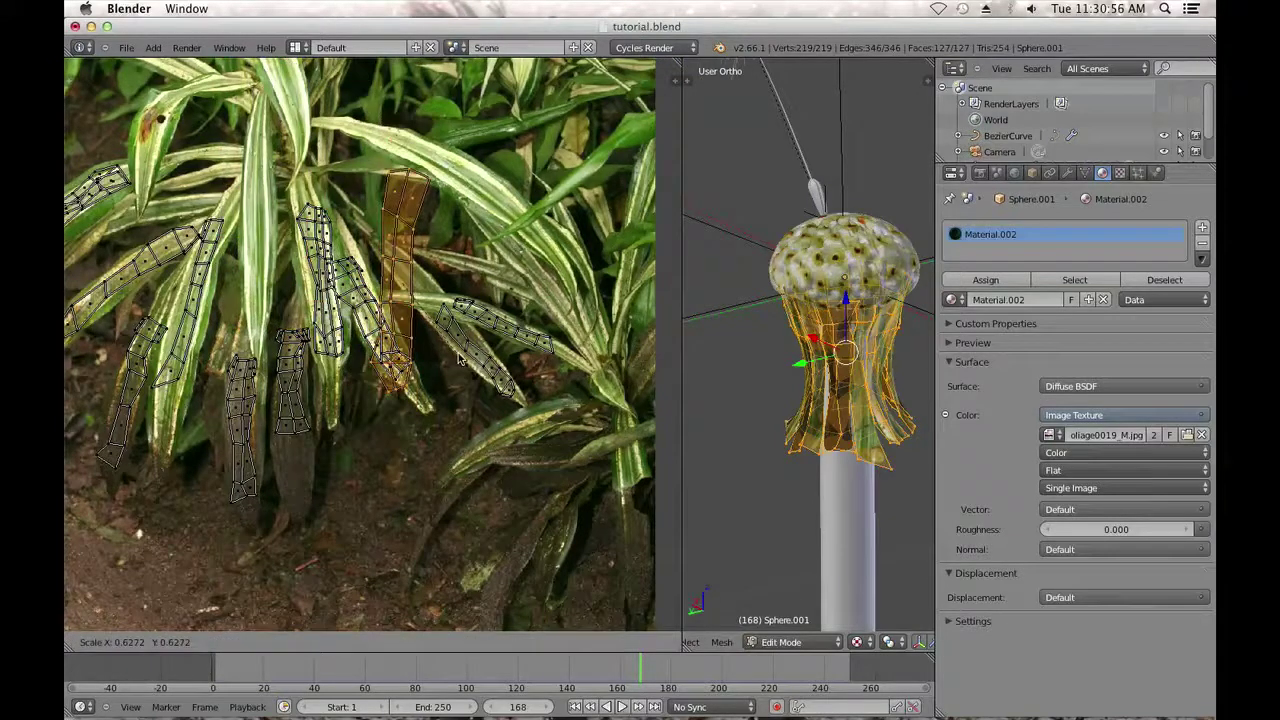
left_click(440, 322)
key("r")
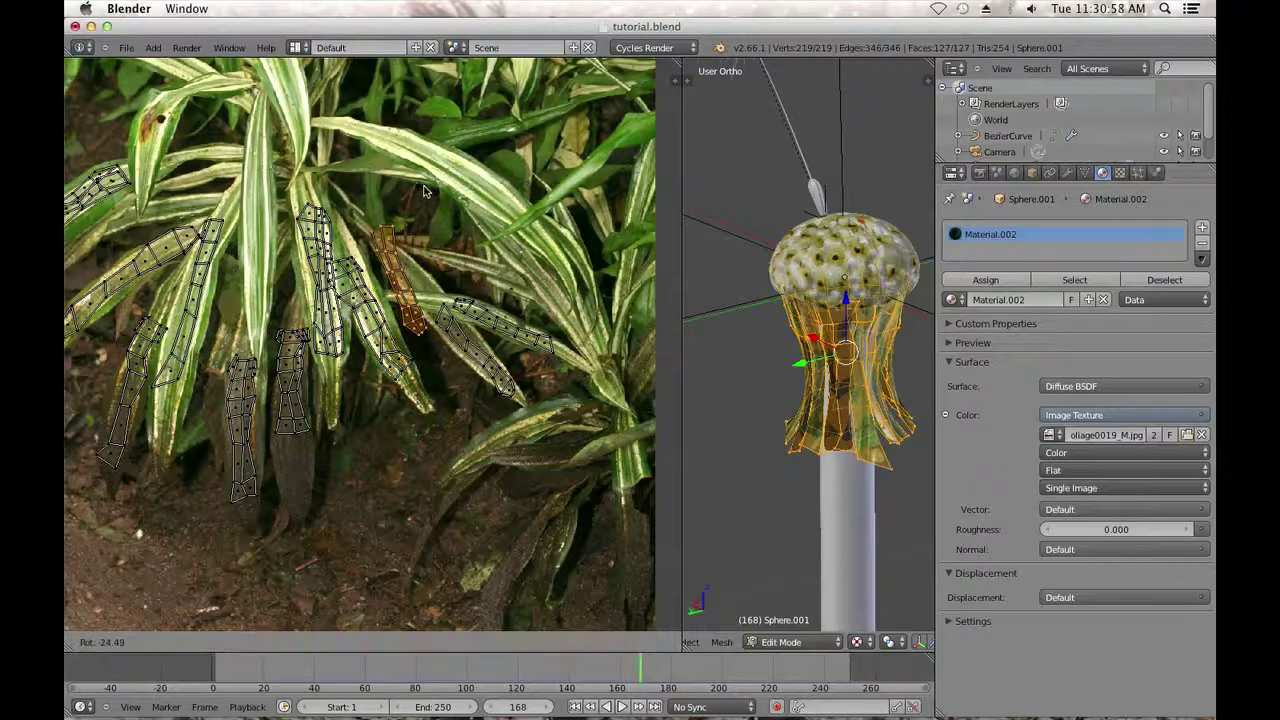
left_click(411, 188)
key("g")
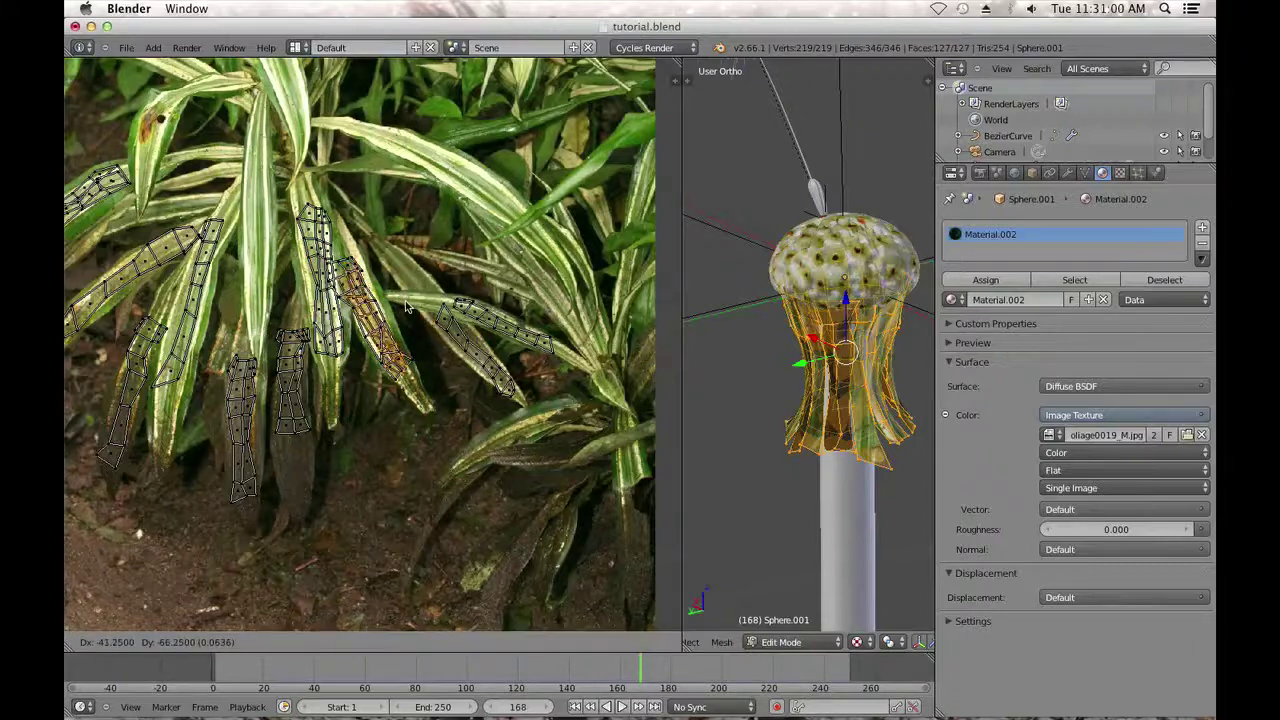
key("s")
left_click(436, 335)
key("g")
left_click(434, 334)
Examine the foliage texture on the flower's hanging leaves from the front and from other angles.
key("Tab")
middle_click_drag(824, 379, 732, 370)
scroll(734, 371, "up", 2)
middle_click_drag(812, 374, 794, 372)
key("KP_1")
scroll(794, 373, "up", 1)
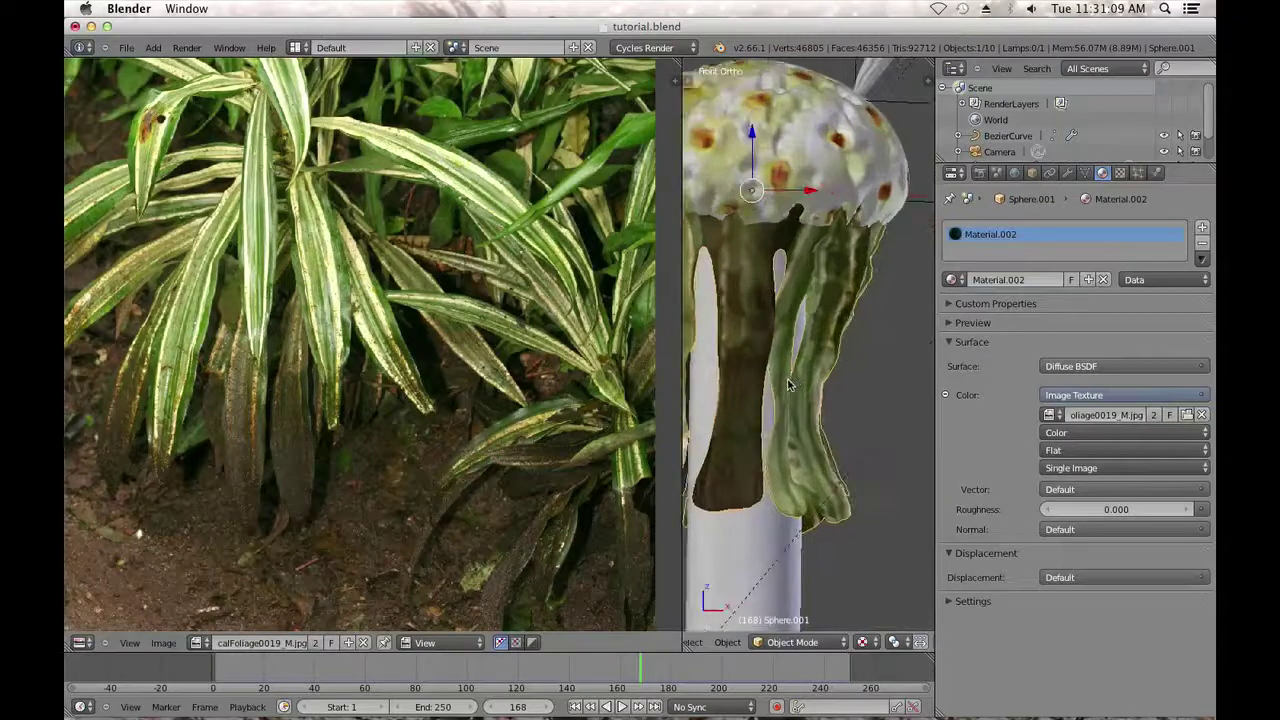
scroll(794, 373, "down", 3)
middle_click_drag(794, 373, 828, 365, "shift")
scroll(818, 391, "up", 2)
key("Tab")
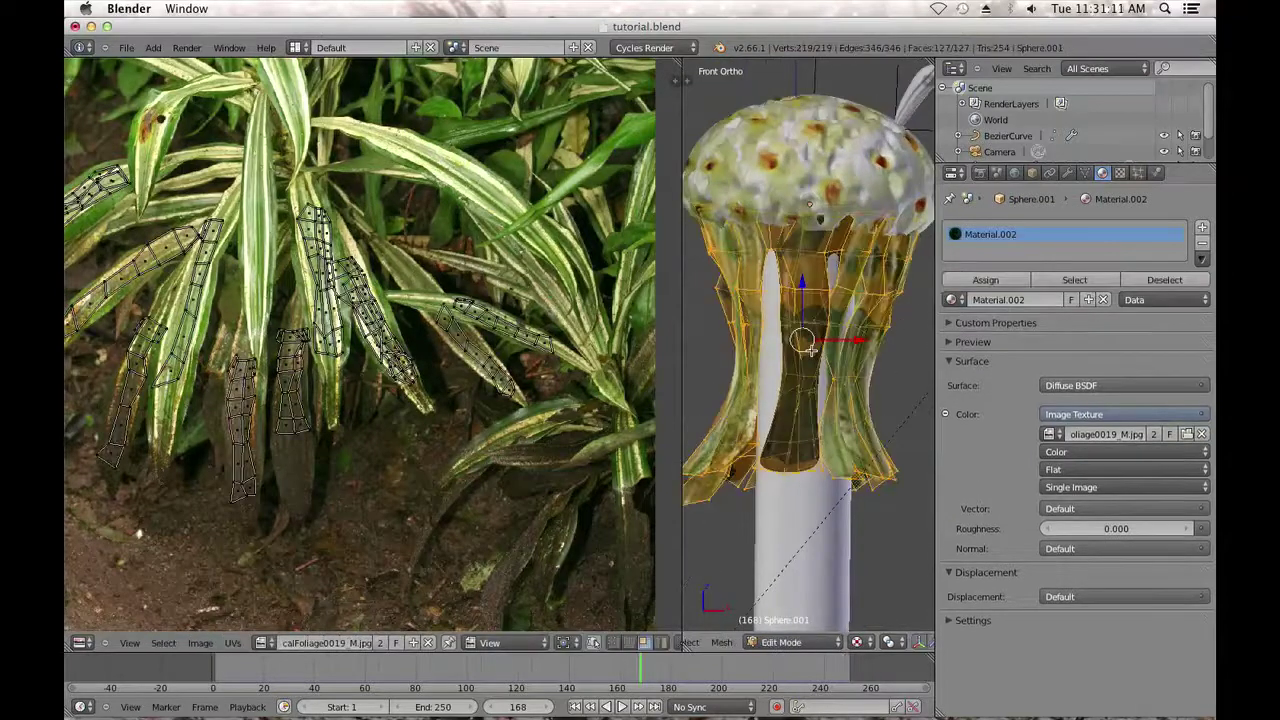
key("a")
key("Tab")
middle_click_drag(810, 360, 920, 383)
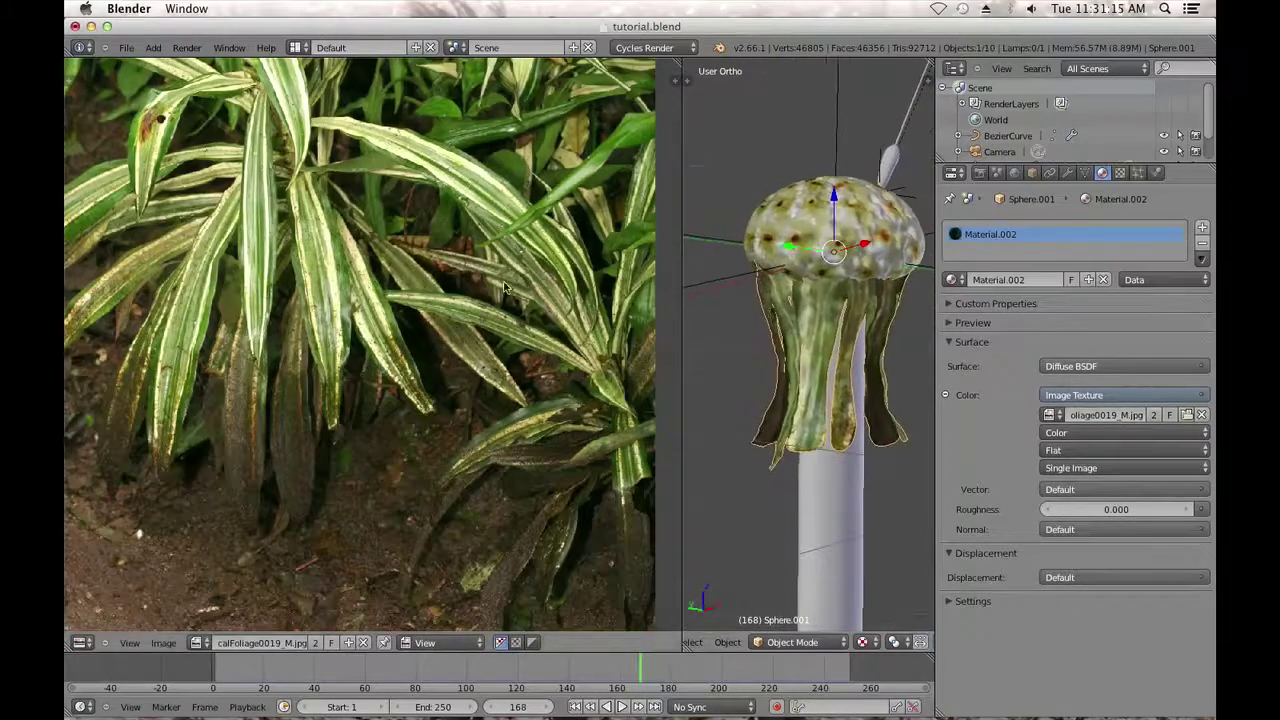
Save the file and replace the foliage photo view with the Node Editor for Material.002.
left_click(126, 48)
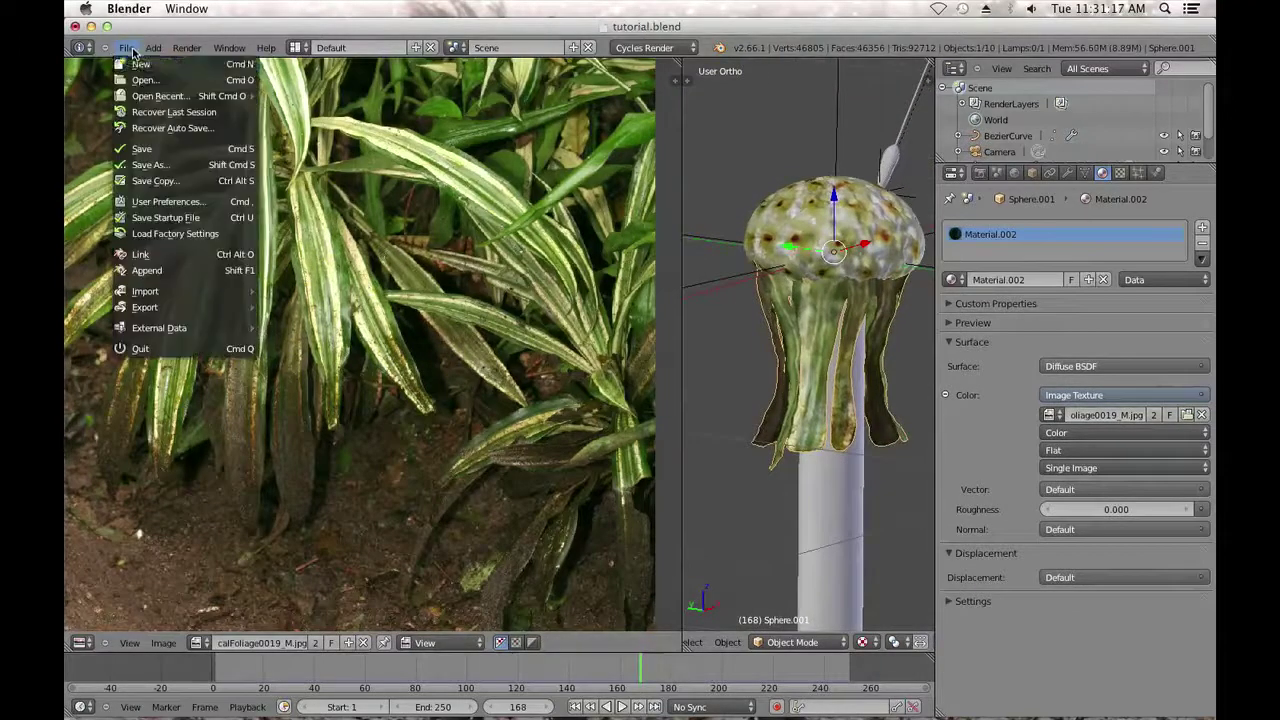
left_click(156, 150)
left_click(80, 643)
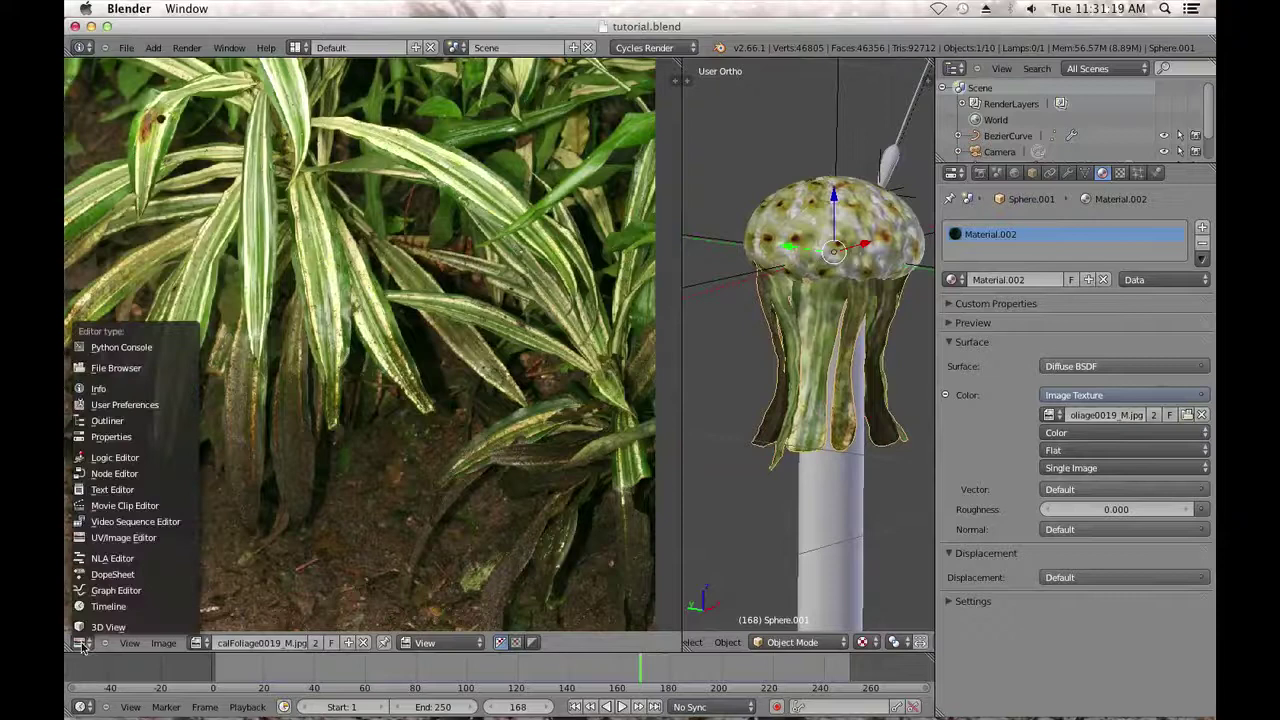
left_click(106, 476)
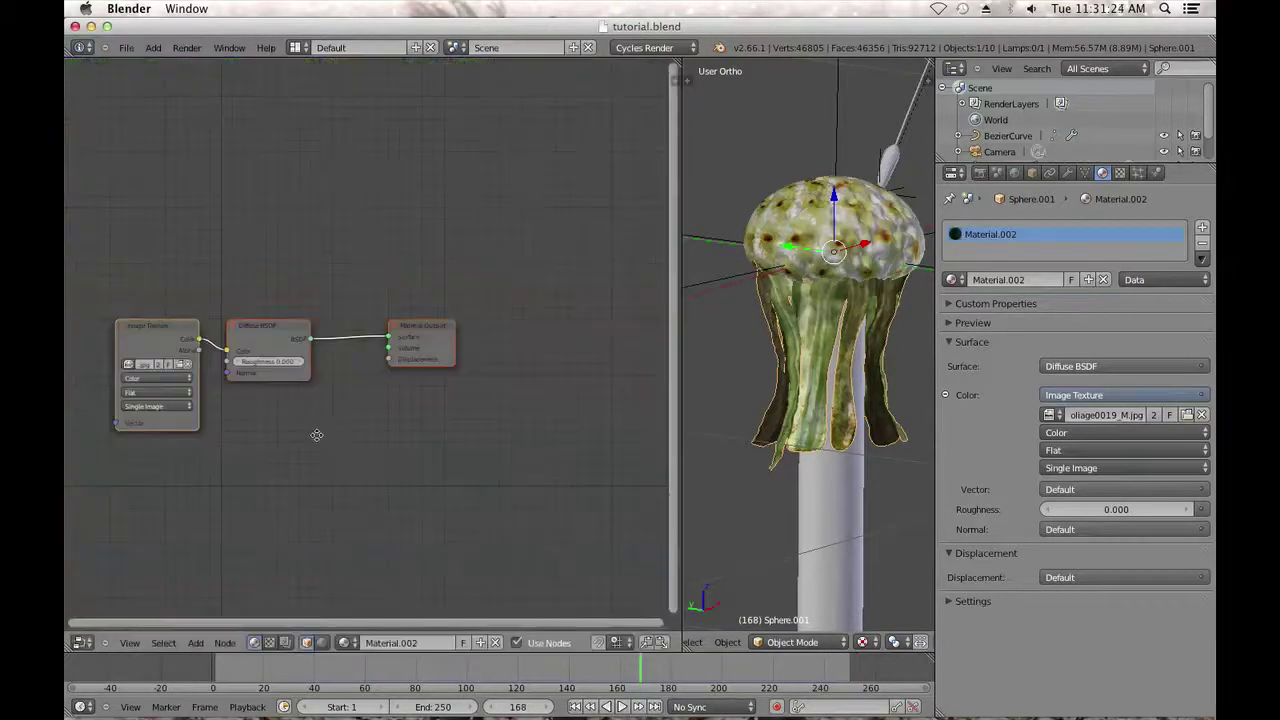
middle_click_drag(316, 435, 366, 423)
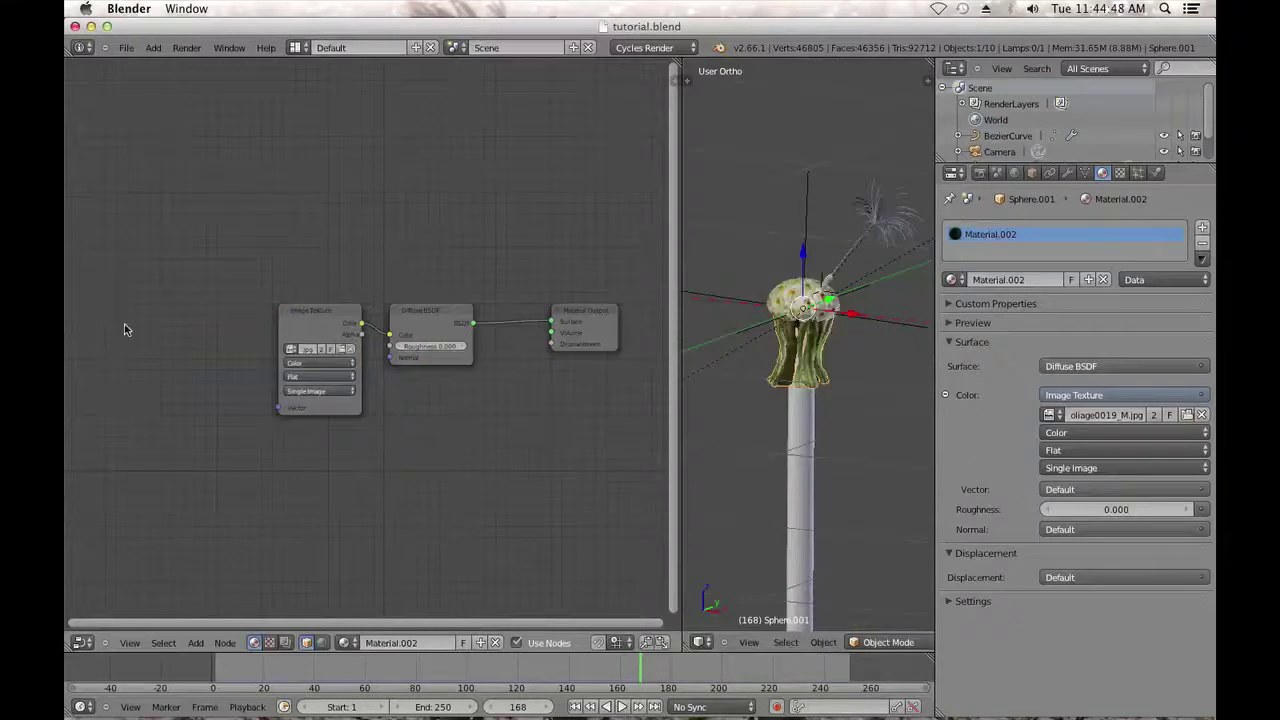
Add an Attribute node named UVMap, link its Vector to the Image Texture's Vector, and space out the Diffuse and Material Output nodes.
key("shift+a")
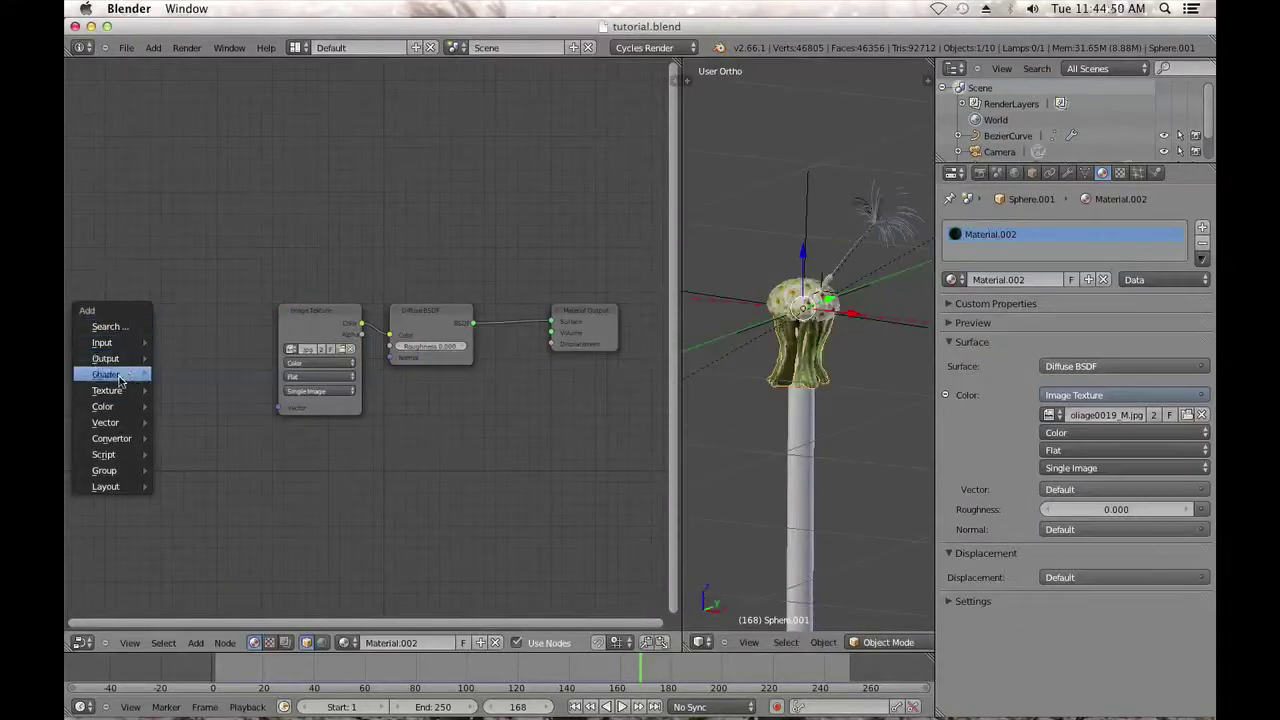
mouse_move(111, 345)
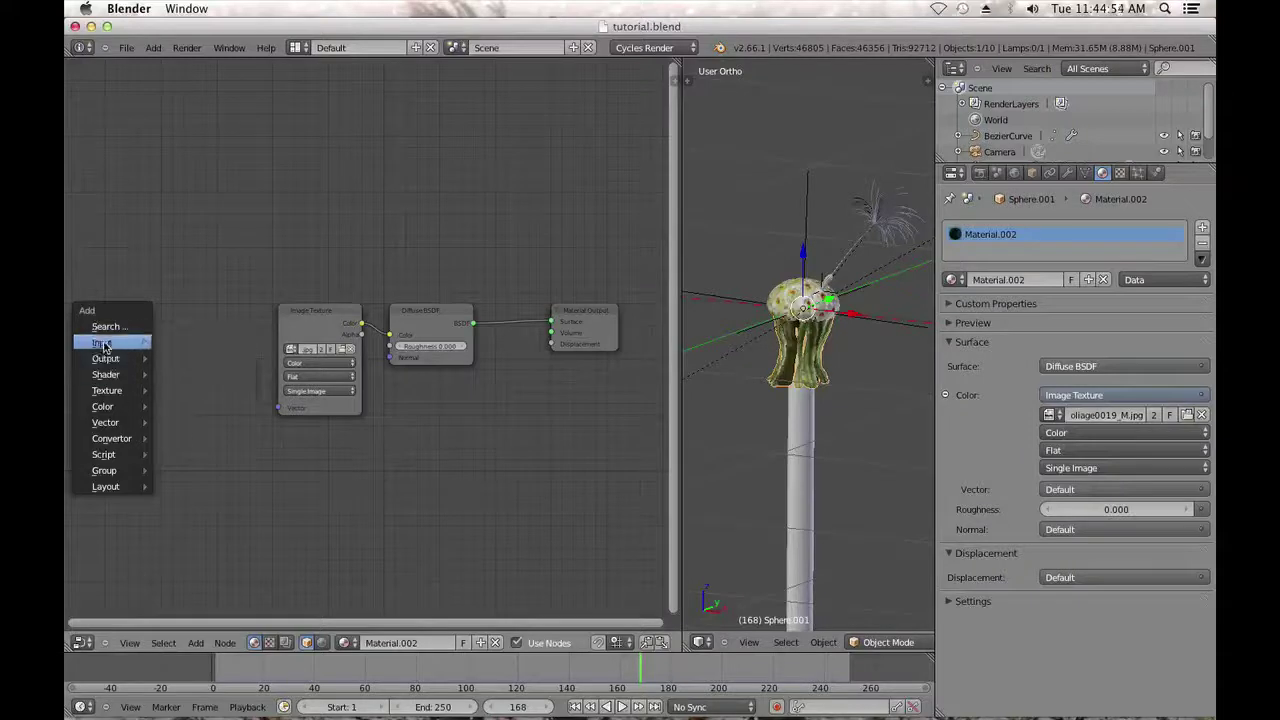
left_click(197, 393)
left_click(222, 375)
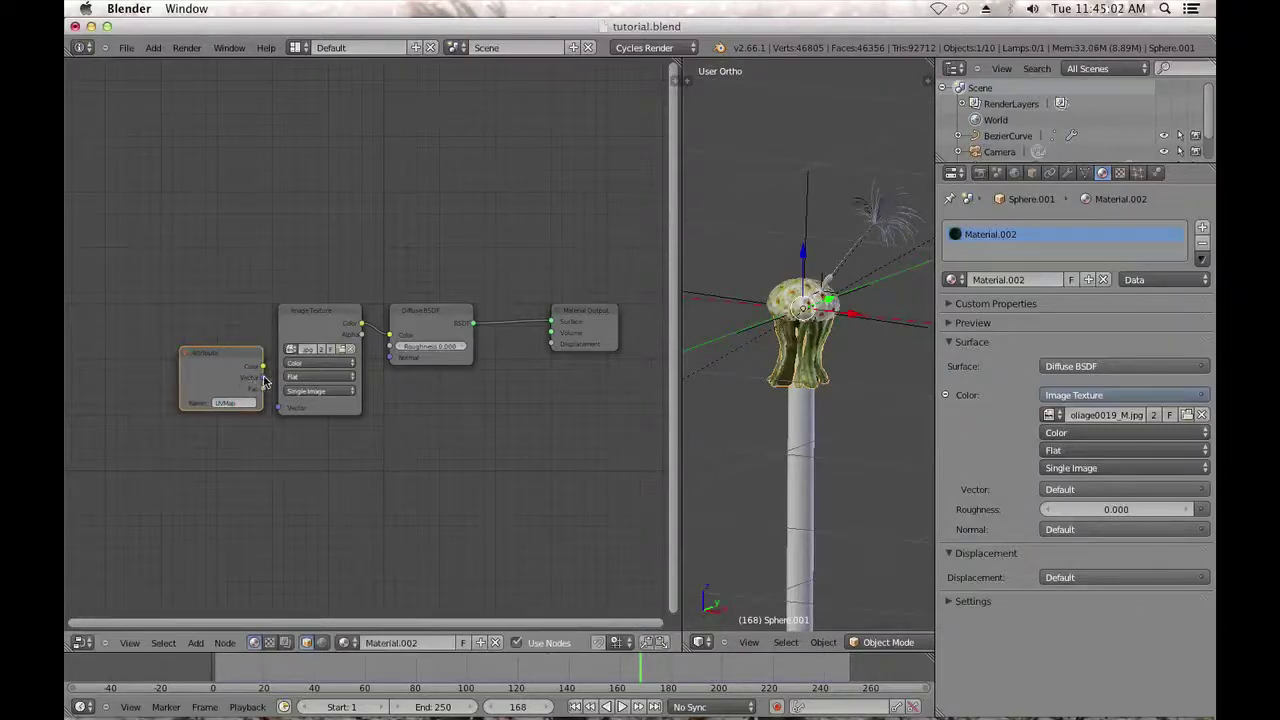
left_click_drag(443, 309, 469, 287)
left_click_drag(612, 308, 642, 275)
left_click_drag(490, 290, 494, 263)
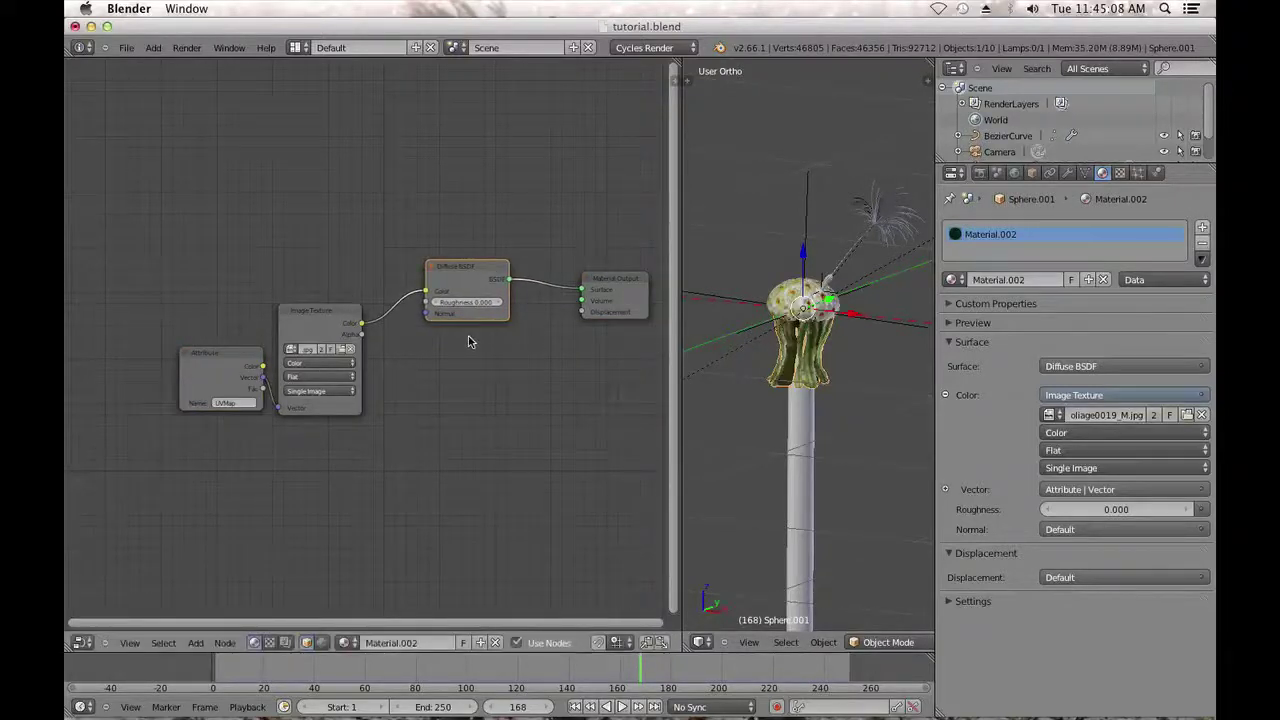
Add a Glossy BSDF node below the Diffuse BSDF.
key("shift+a")
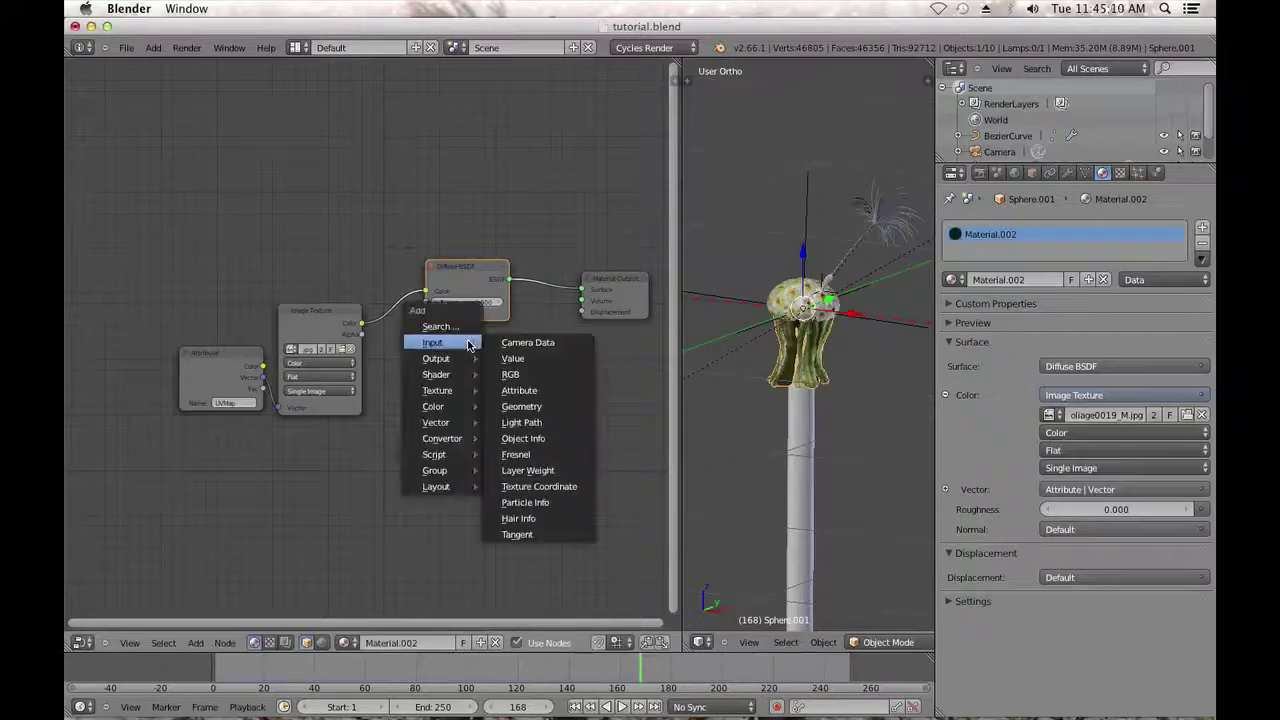
mouse_move(445, 374)
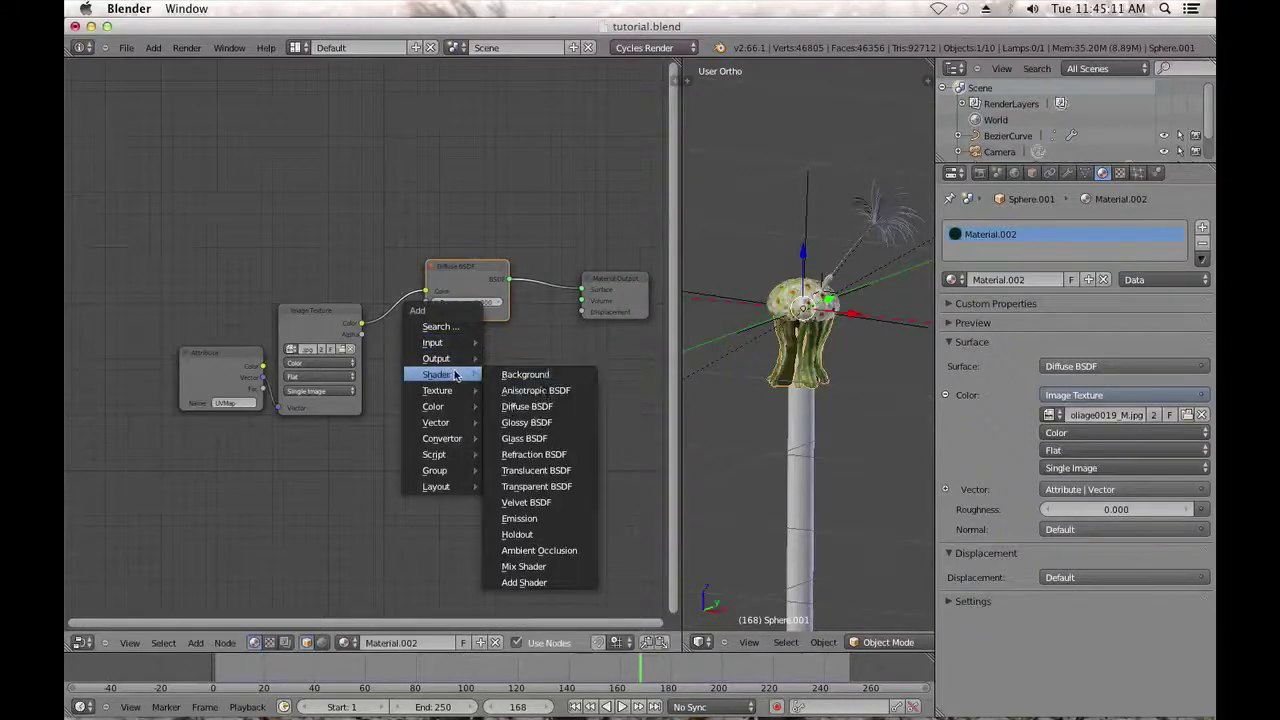
left_click(520, 408)
left_click(445, 352)
Add a Mix Shader and insert it between the Diffuse BSDF and the Material Output.
key("shift+a")
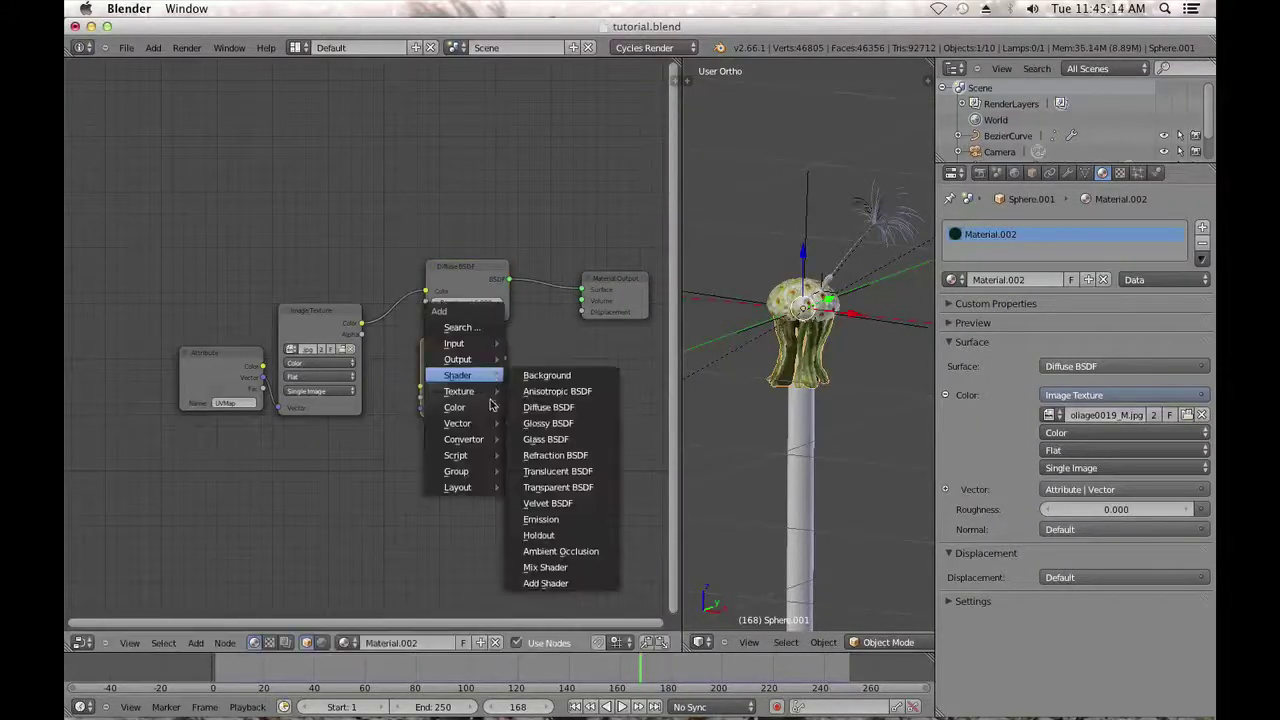
mouse_move(457, 375)
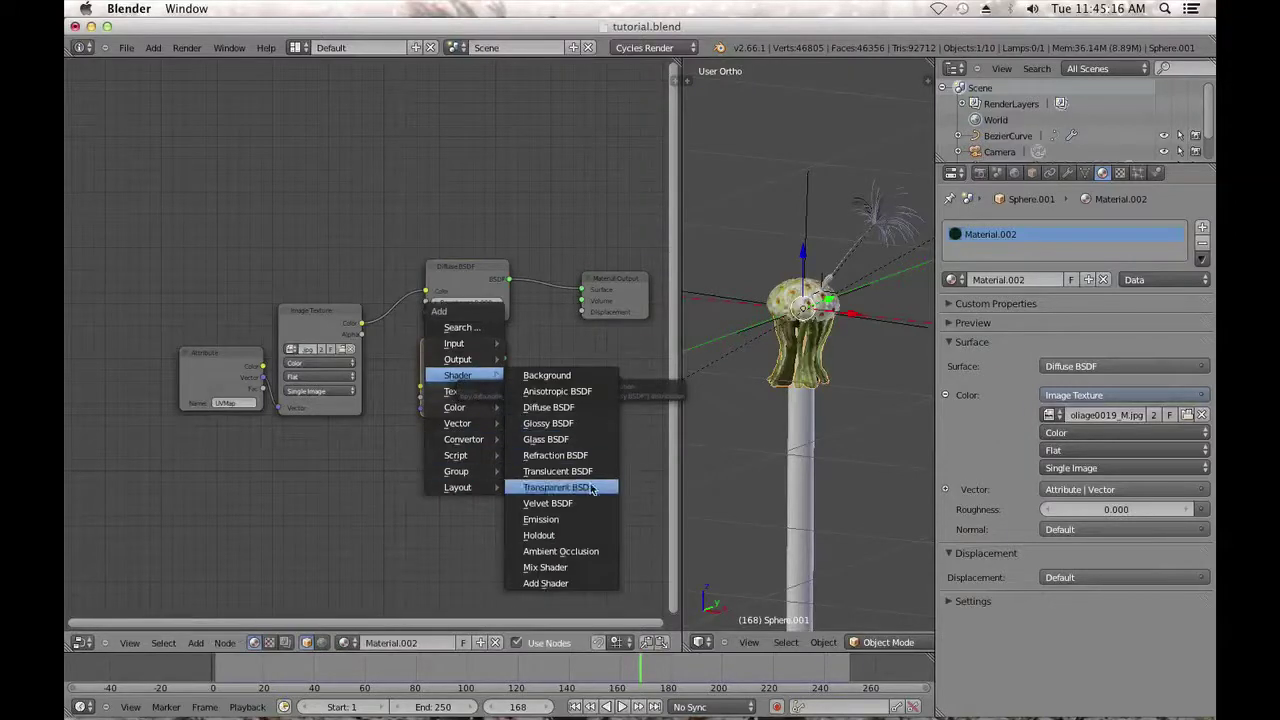
left_click(585, 568)
left_click(585, 575)
left_click_drag(612, 282, 683, 294)
left_click_drag(610, 545, 582, 272)
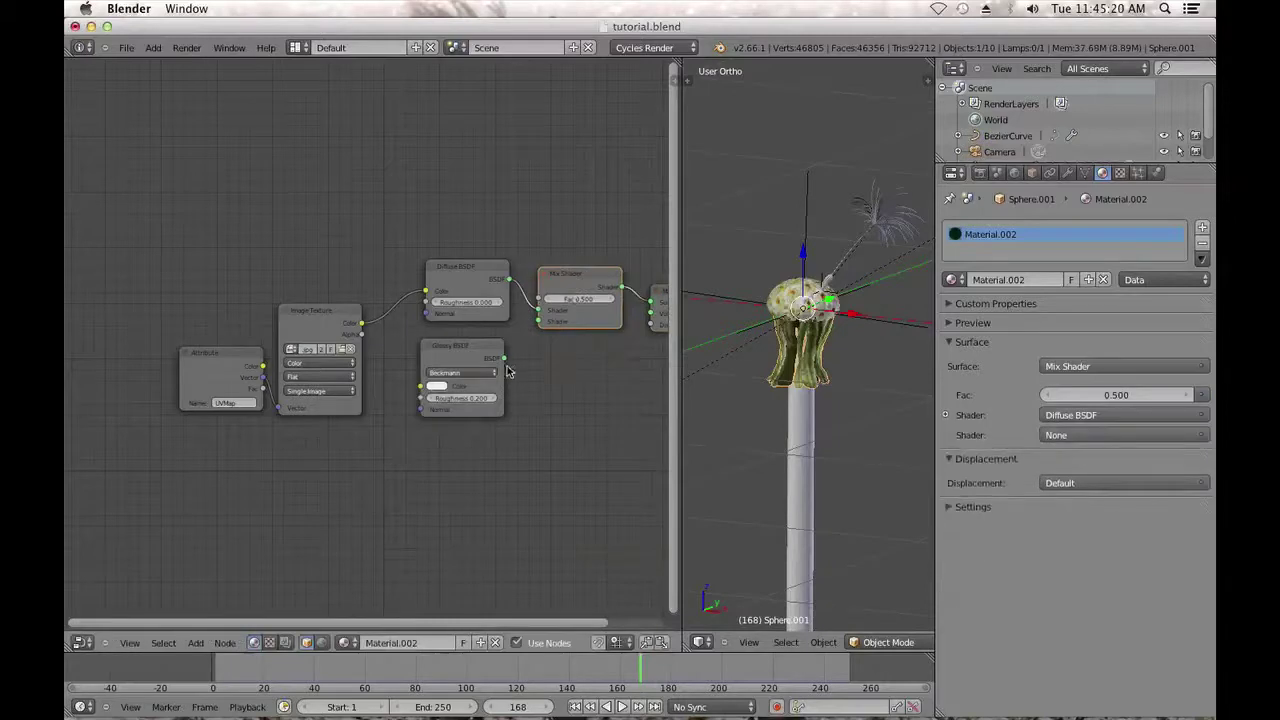
Connect the Glossy BSDF to the Mix Shader's second shader input and set its Fac to 0.050.
scroll(596, 390, "up", 4)
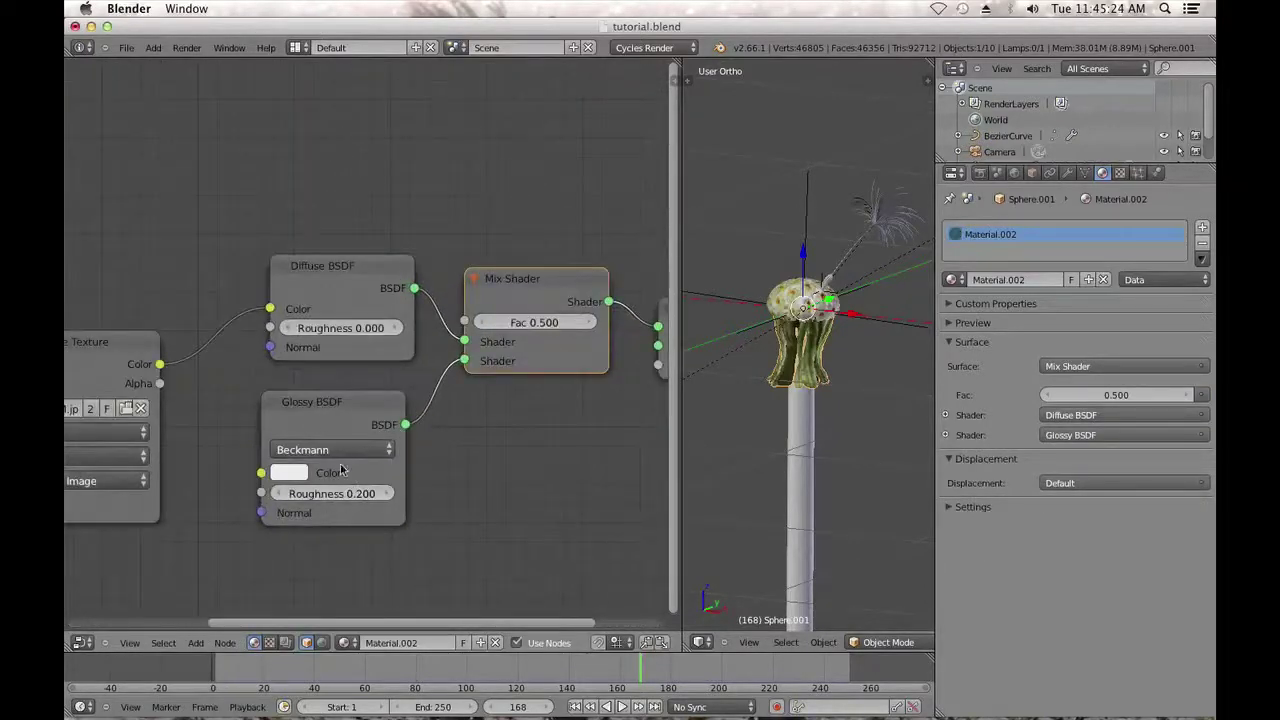
scroll(300, 474, "down", 2)
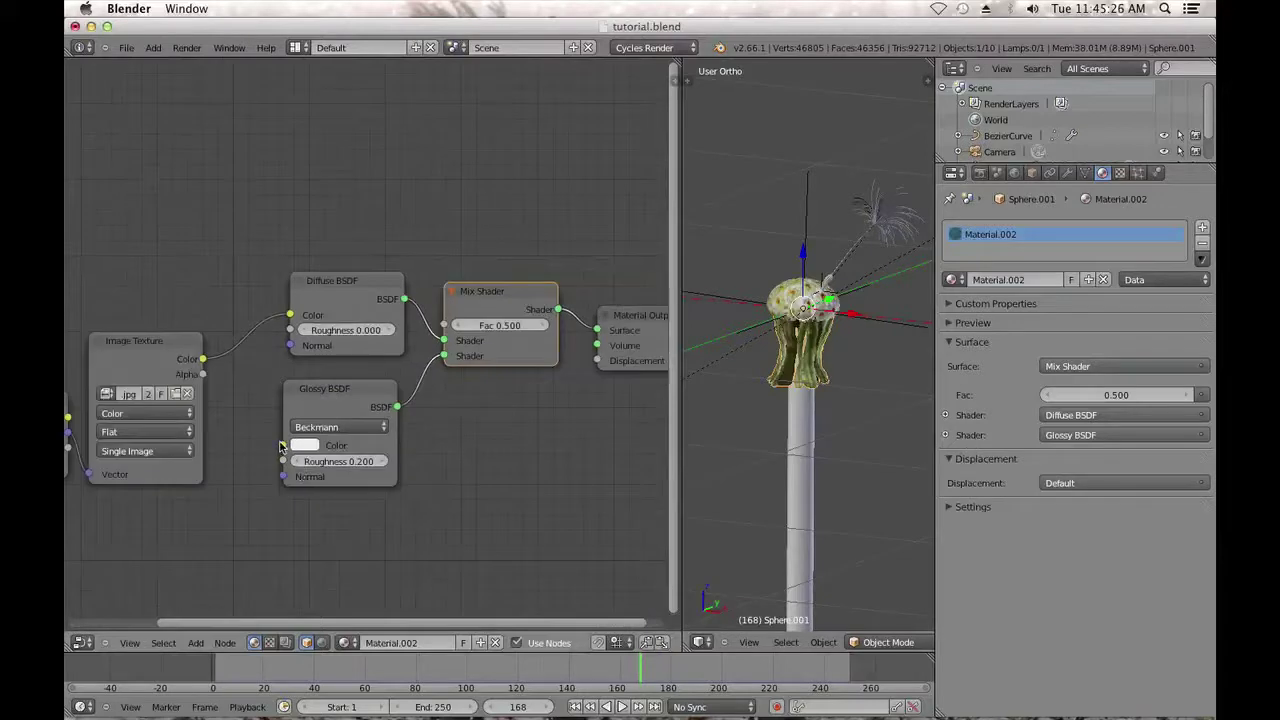
left_click(836, 643)
left_click(857, 645)
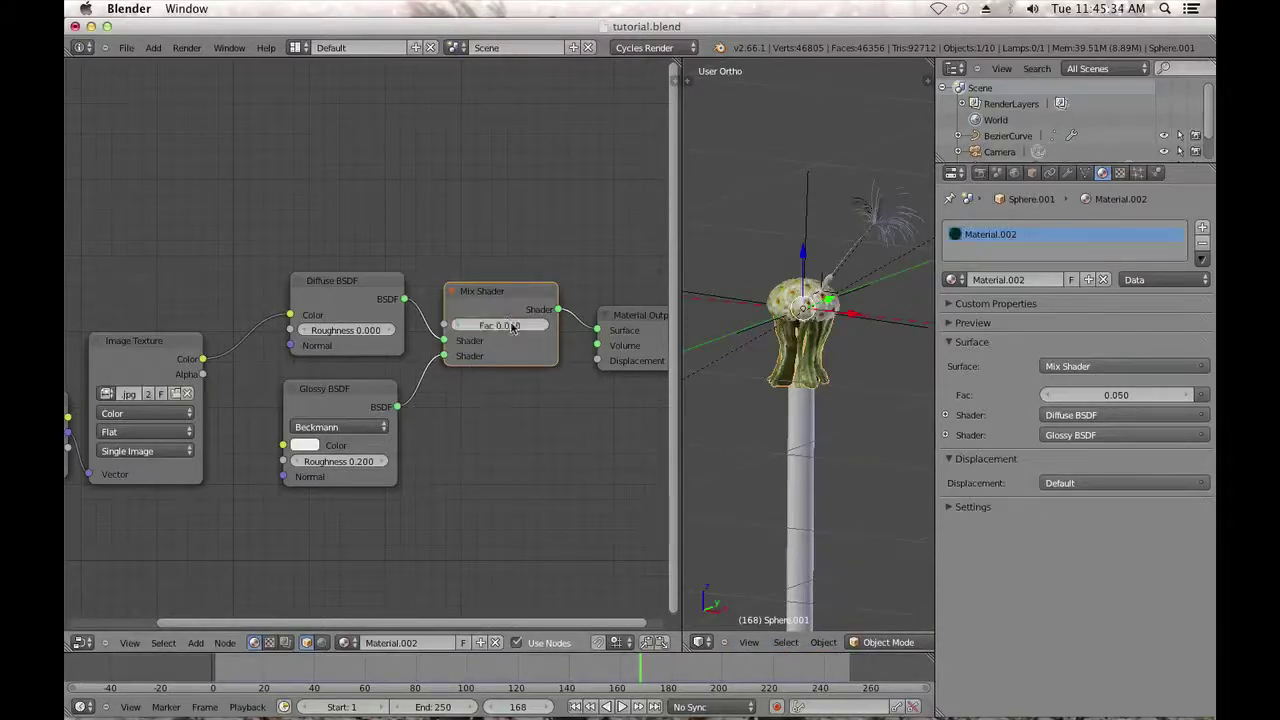
Preview the flower in the 3D view with Rendered viewport shading.
scroll(893, 648, "right", 2)
left_click(911, 643)
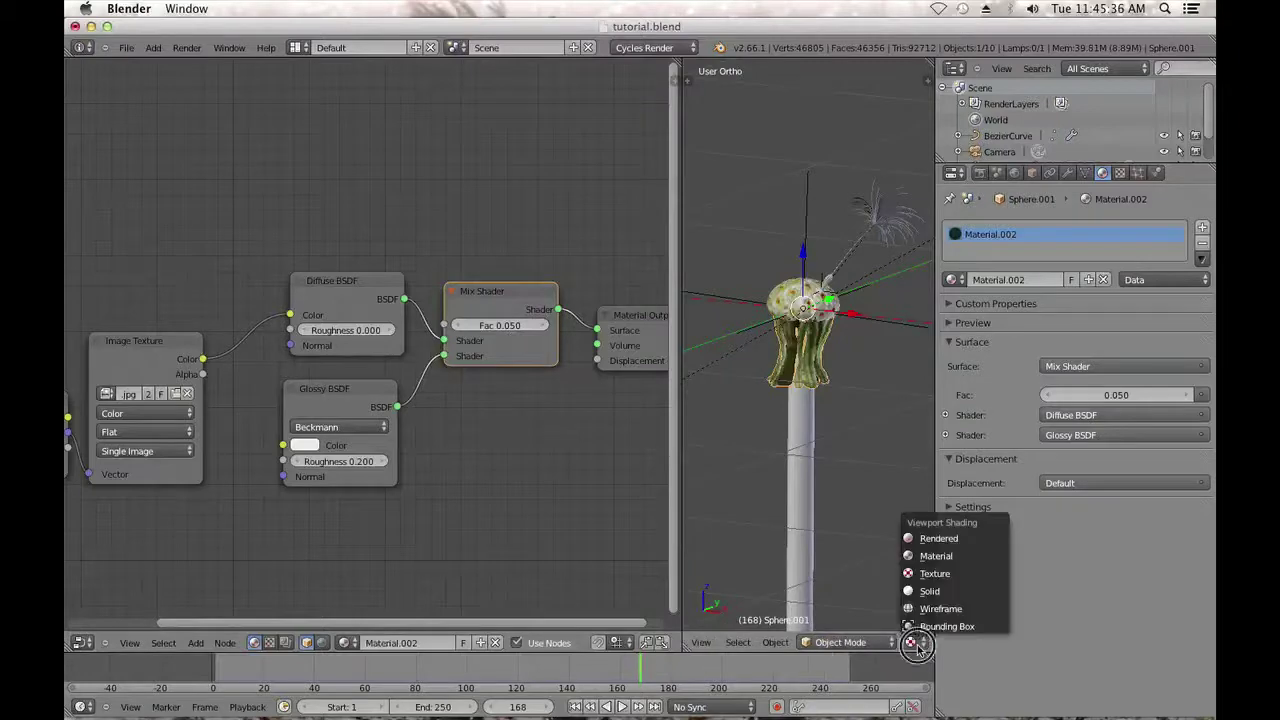
left_click(928, 540)
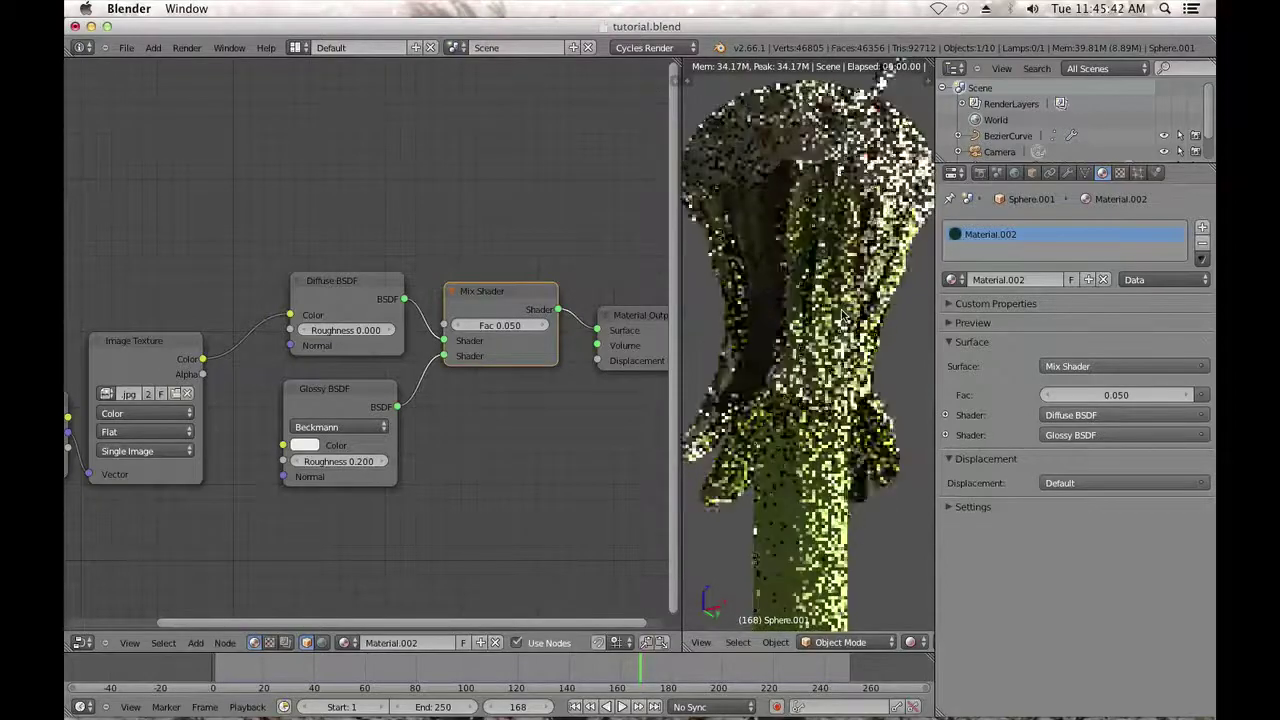
scroll(843, 316, "down", 1)
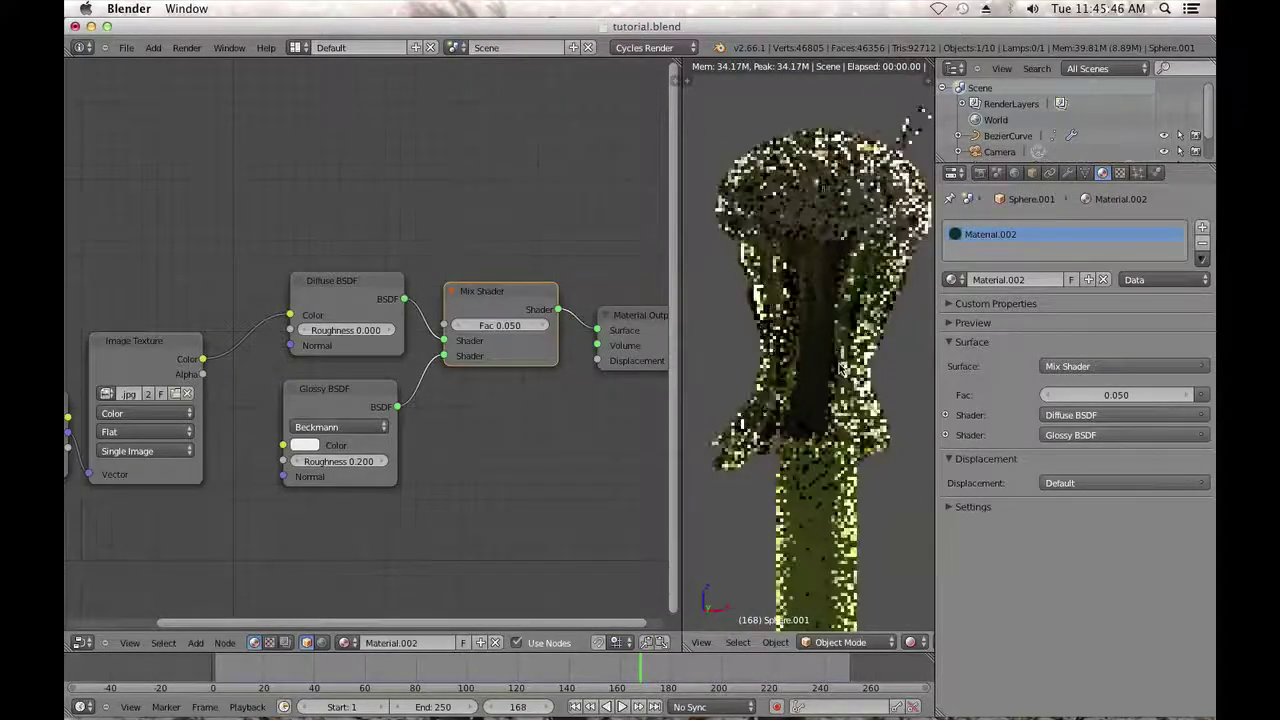
Enable nodes for the World background and darken its color to a grey of about 0.017.
left_click(1014, 173)
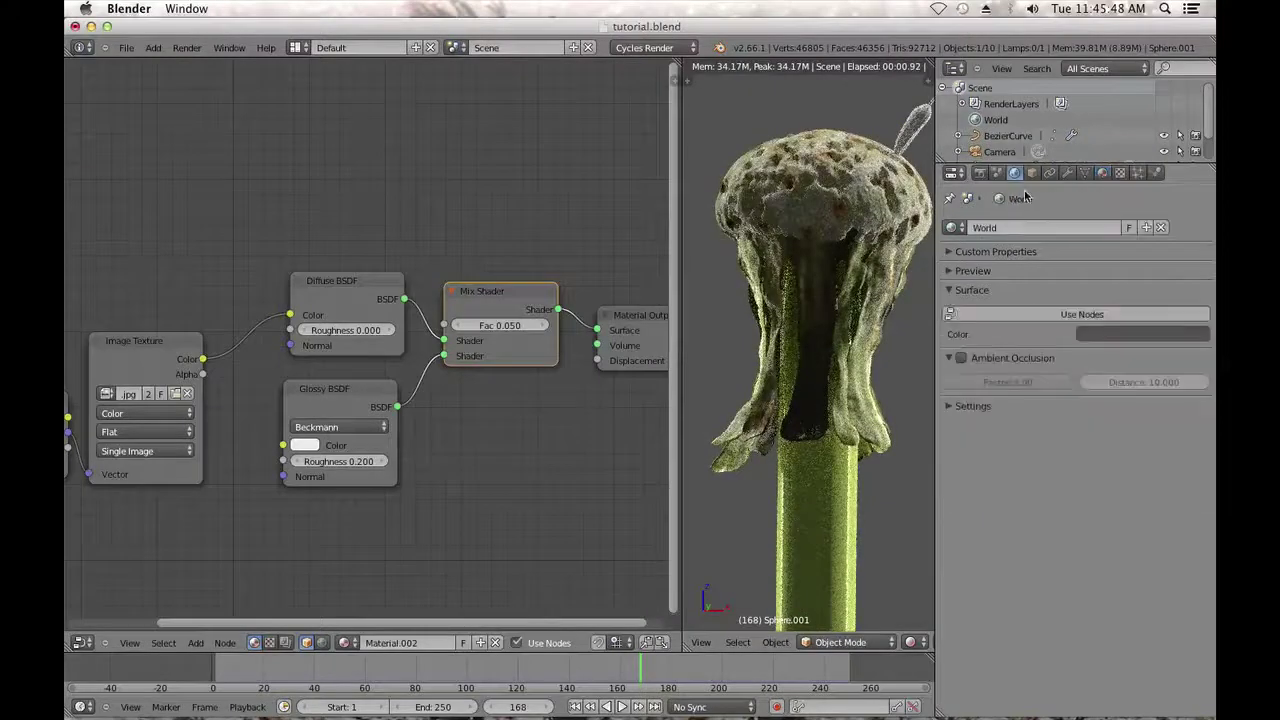
left_click(1120, 314)
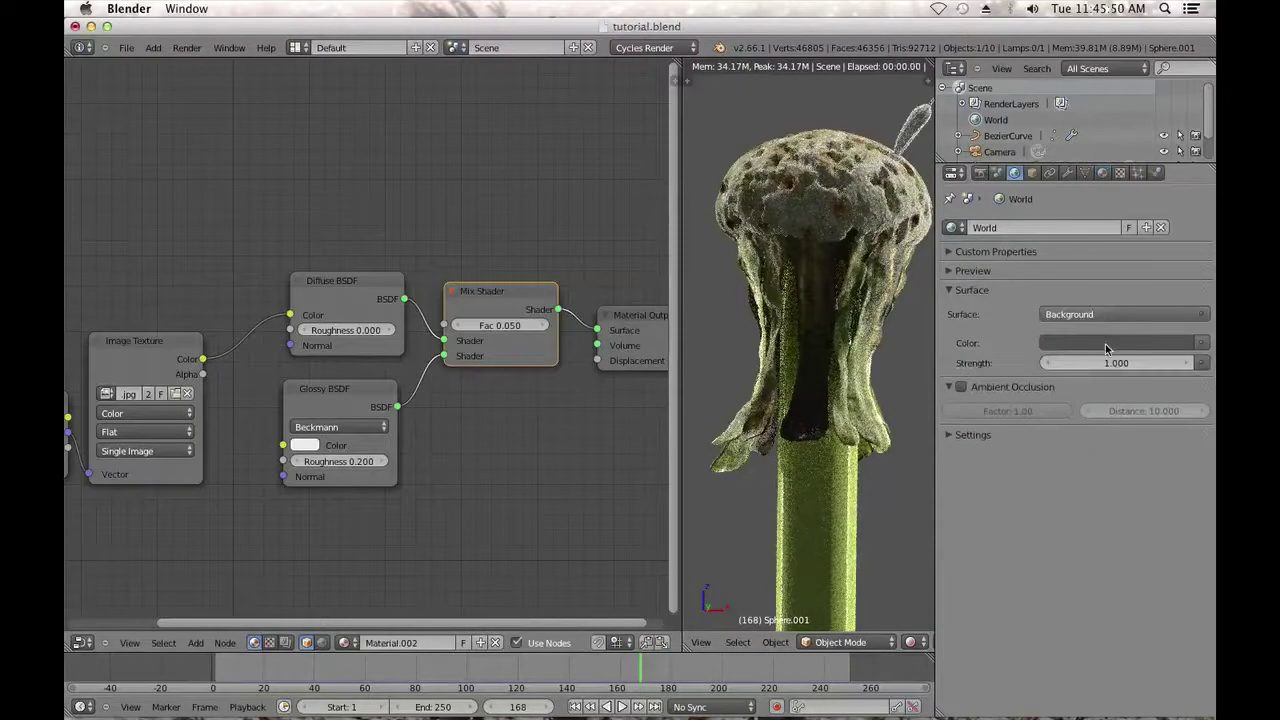
left_click(1110, 343)
left_click(1184, 228)
left_click_drag(1183, 221, 1183, 217)
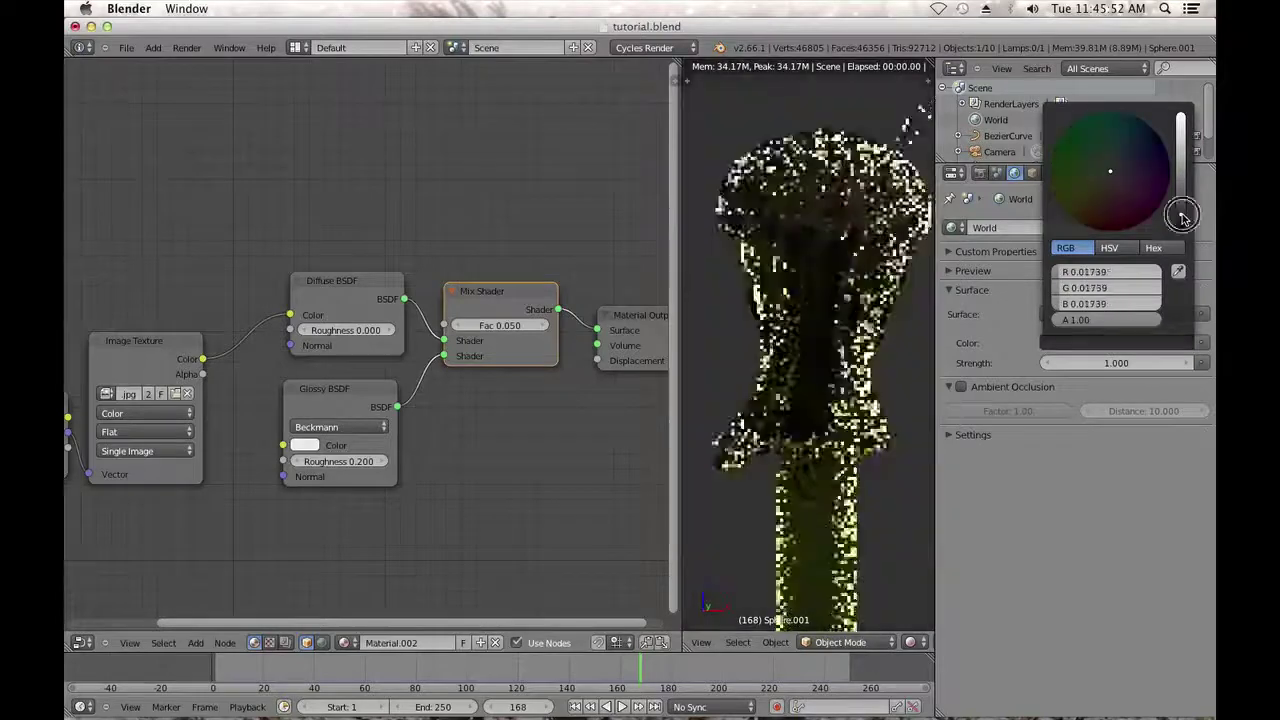
Set the World background strength to 0.5 and change its color to a dark blue.
left_click(1112, 364)
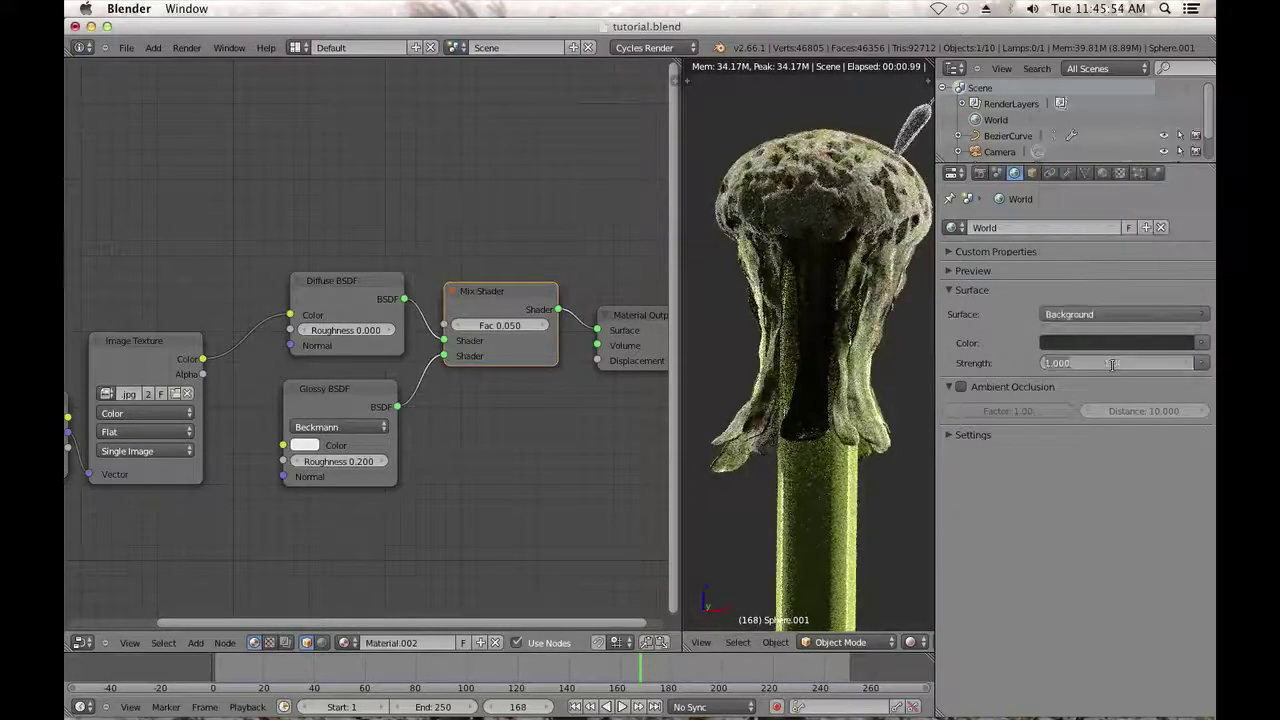
type("0.5")
key("Return")
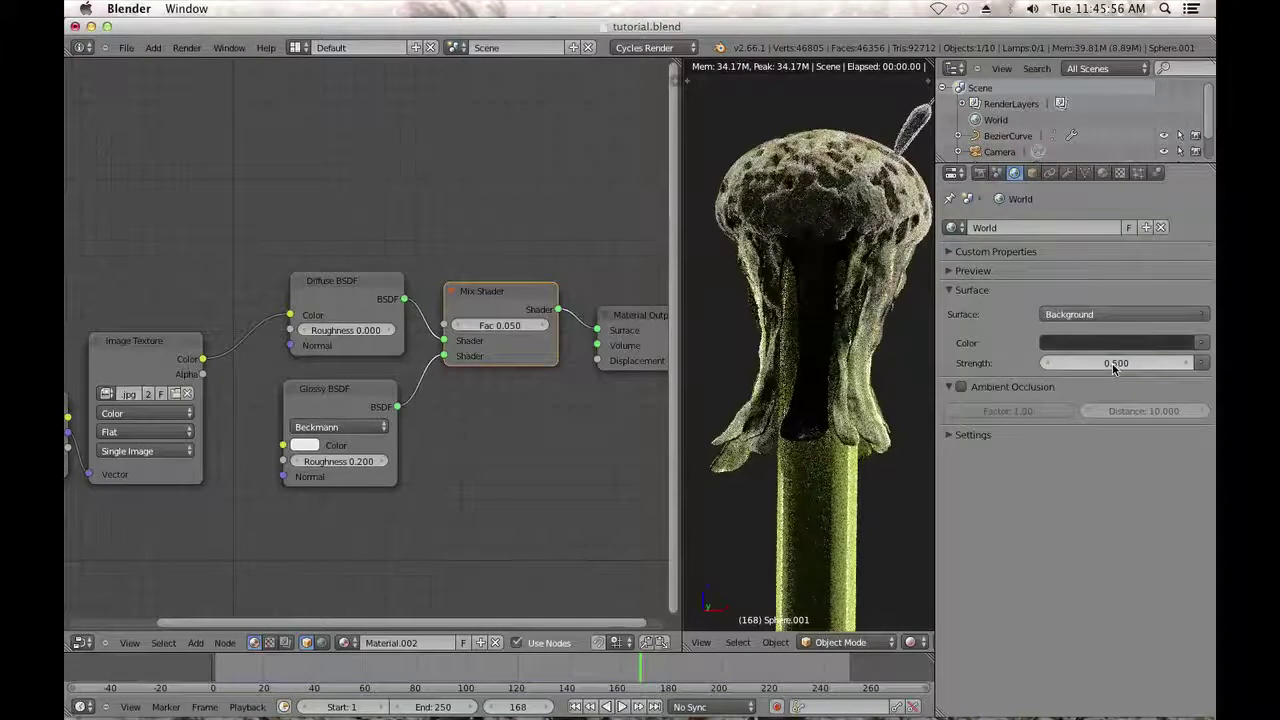
left_click(1120, 343)
left_click_drag(1140, 148, 1143, 133)
left_click_drag(1181, 216, 1181, 205)
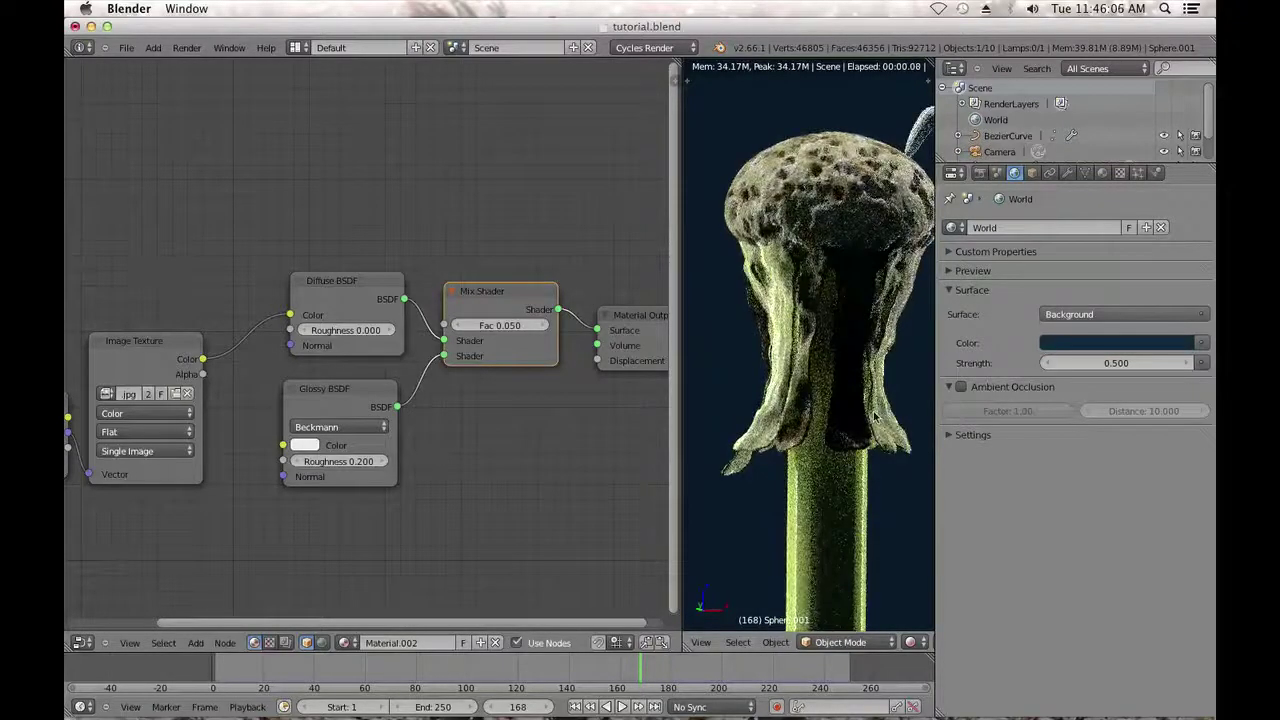
Insert an Add Shader between the Mix Shader and the Material Output, moving the Material Output aside for room.
scroll(566, 434, "down", 3)
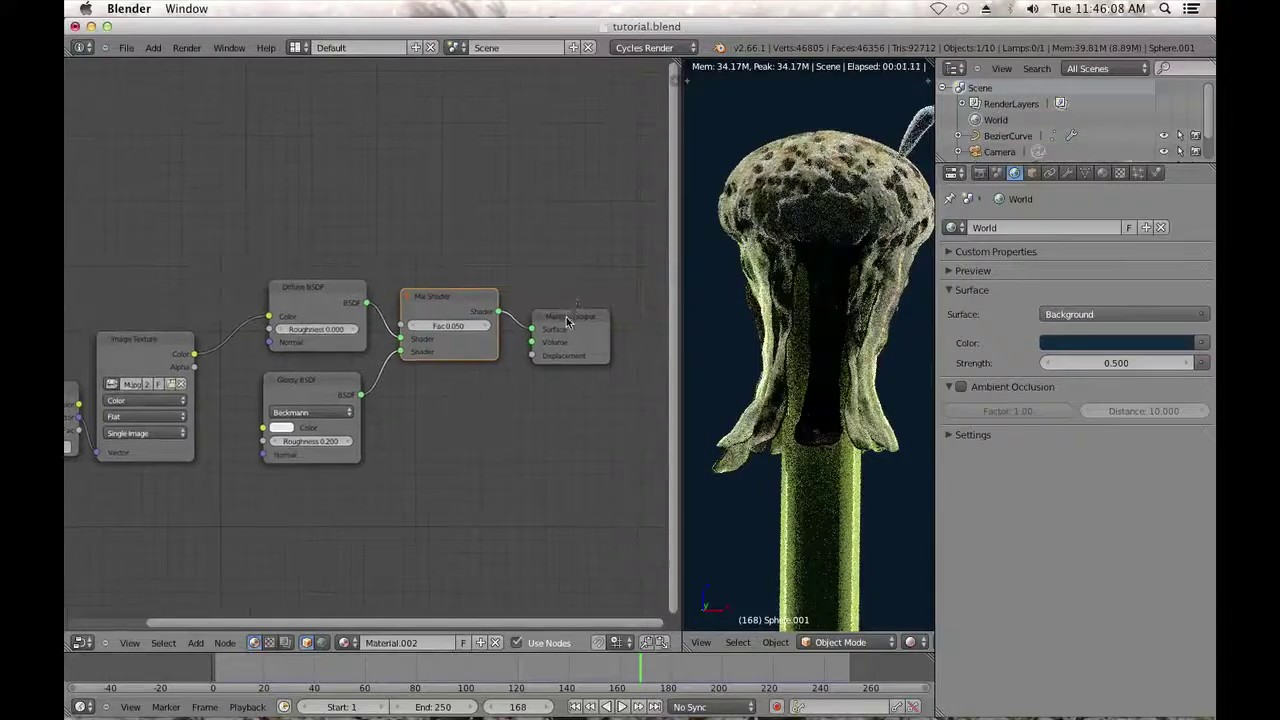
left_click_drag(566, 318, 631, 324)
key("shift+a")
mouse_move(503, 424)
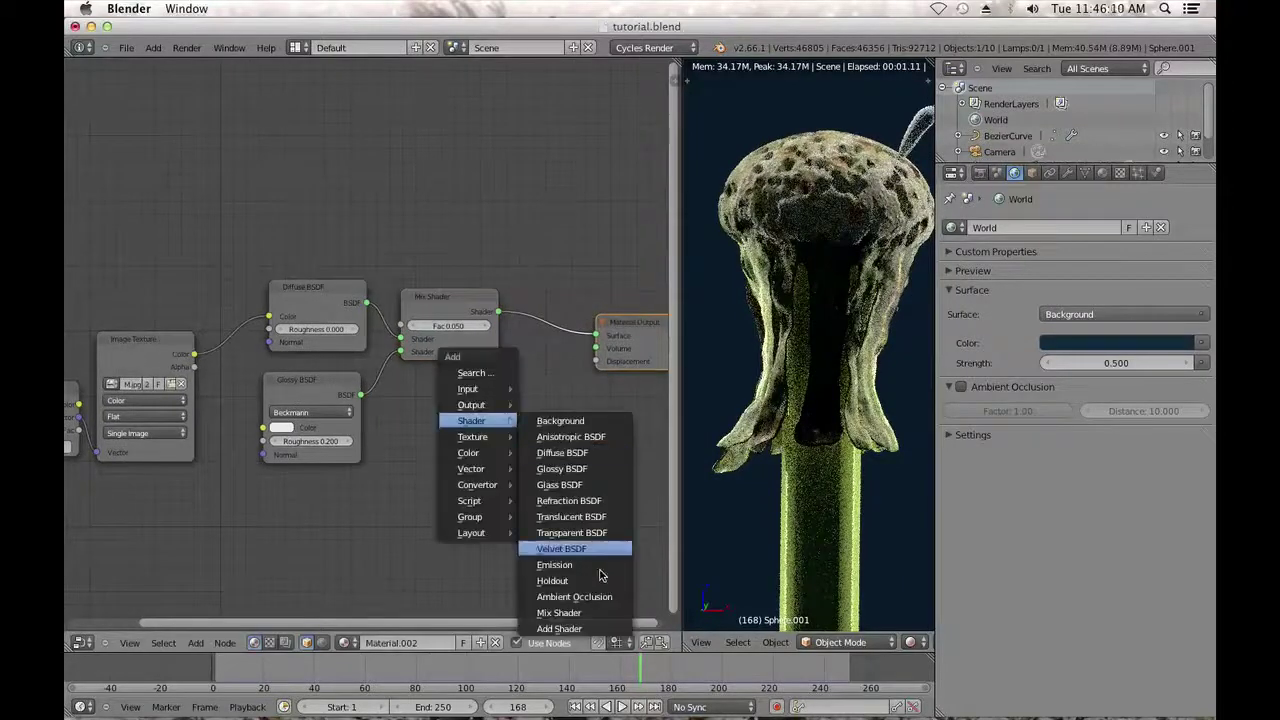
left_click(585, 628)
left_click_drag(563, 395, 476, 111)
left_click(633, 320)
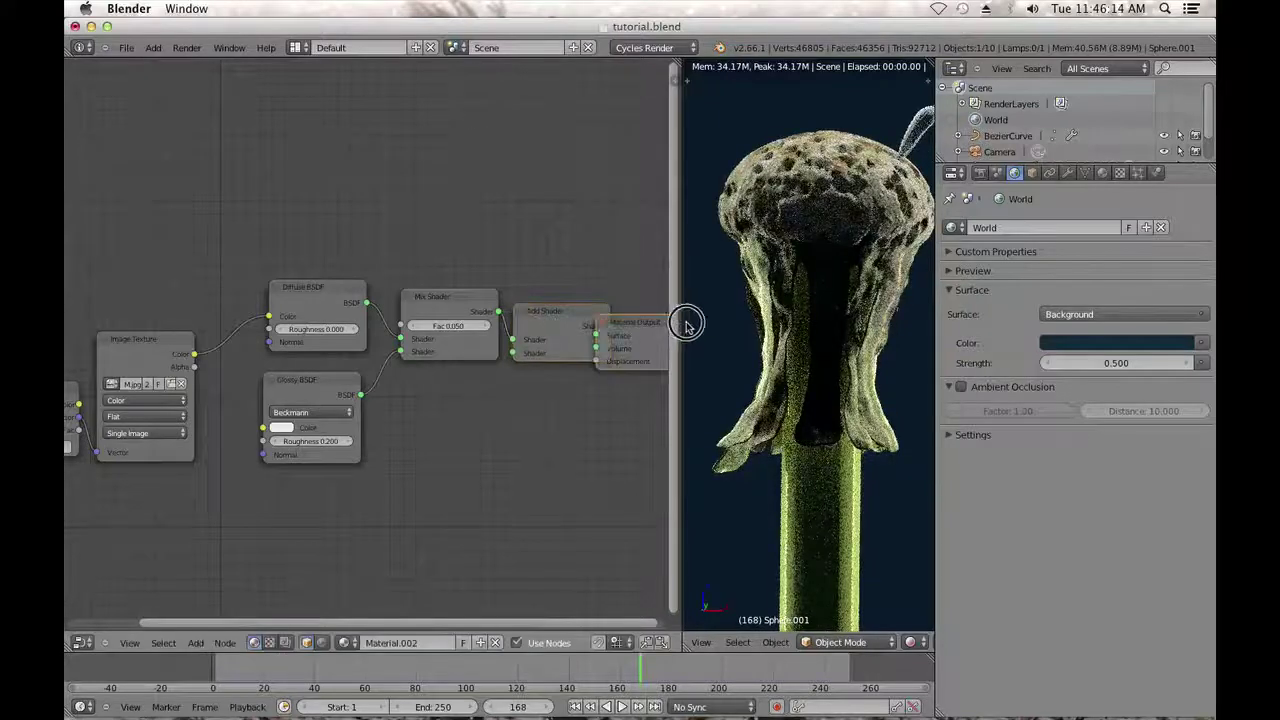
mouse_move(628, 320)
left_mouse_down()
mouse_move(674, 320)
mouse_move(651, 316)
left_mouse_up()
Add a Translucent BSDF below the Mix Shader and connect it to the Add Shader's second input.
key("shift+a")
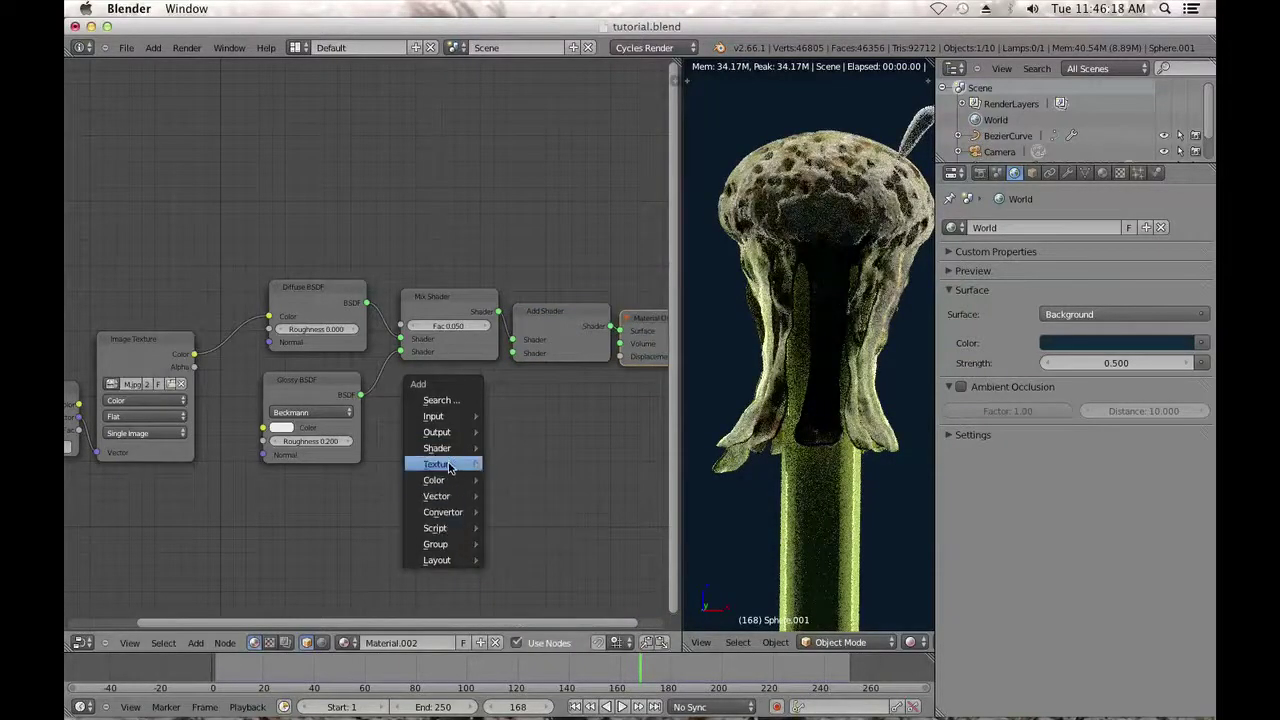
mouse_move(443, 449)
left_click(548, 549)
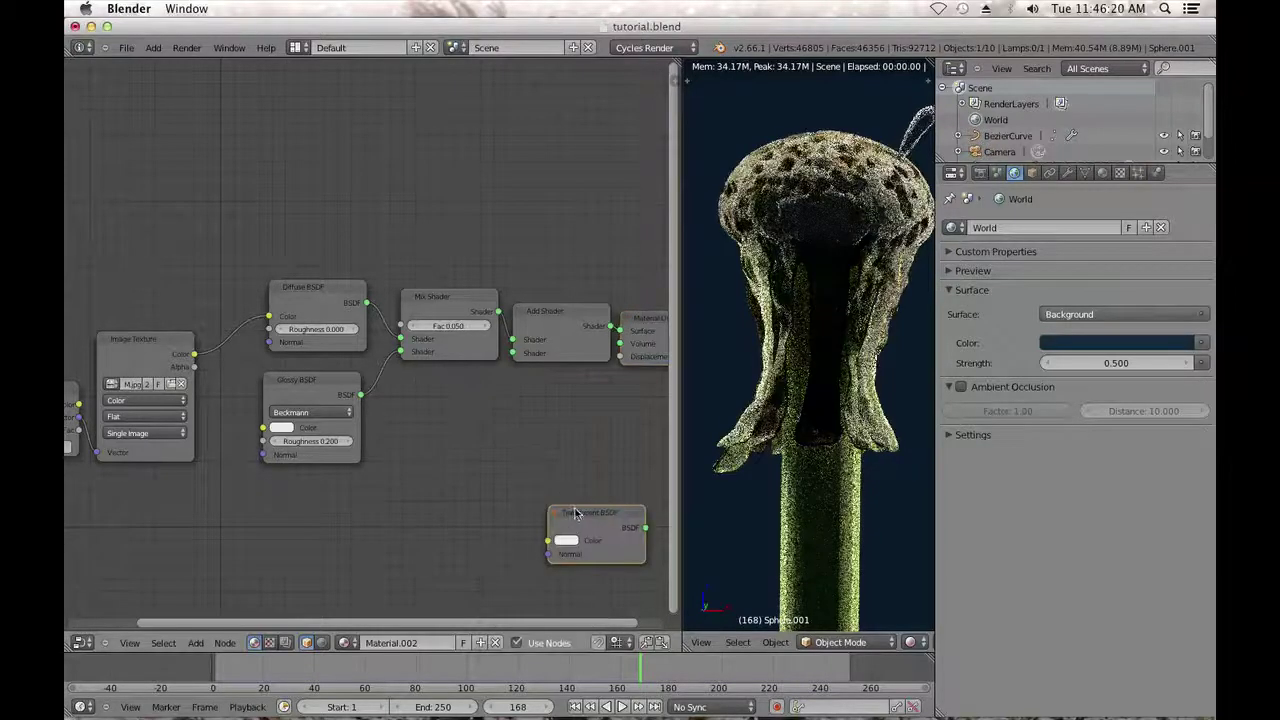
left_click(420, 423)
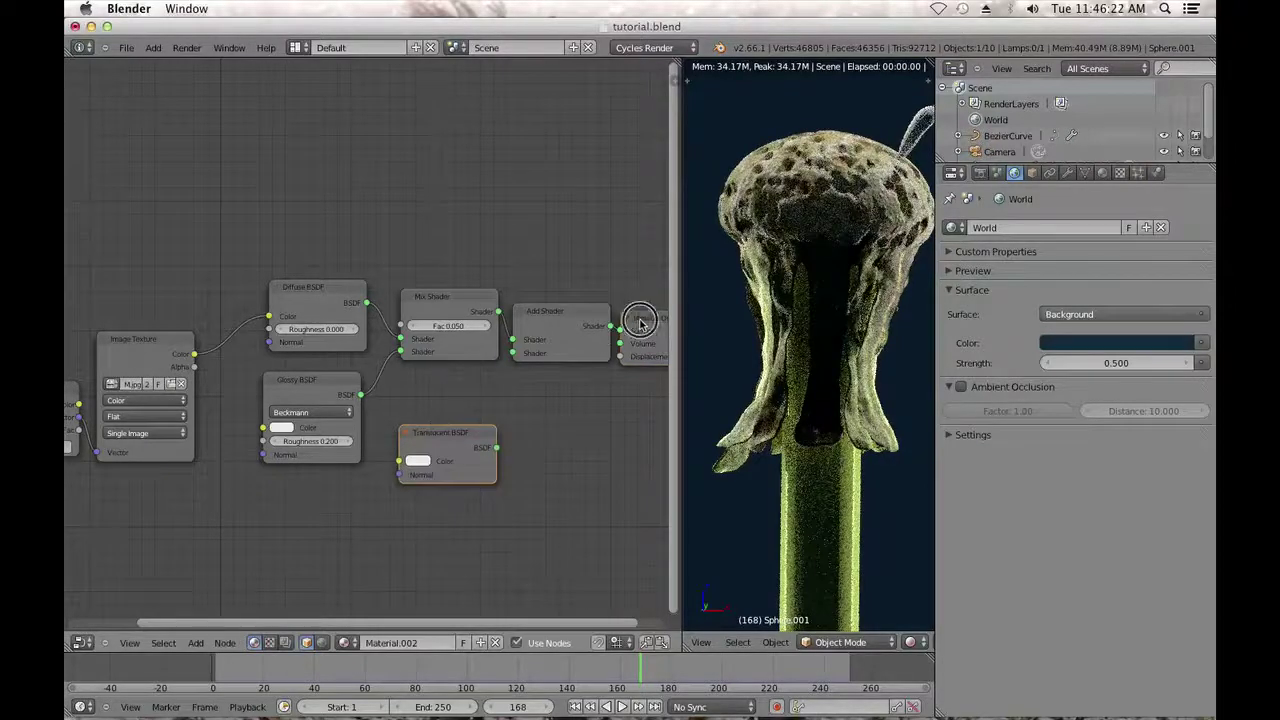
left_click_drag(641, 321, 667, 337)
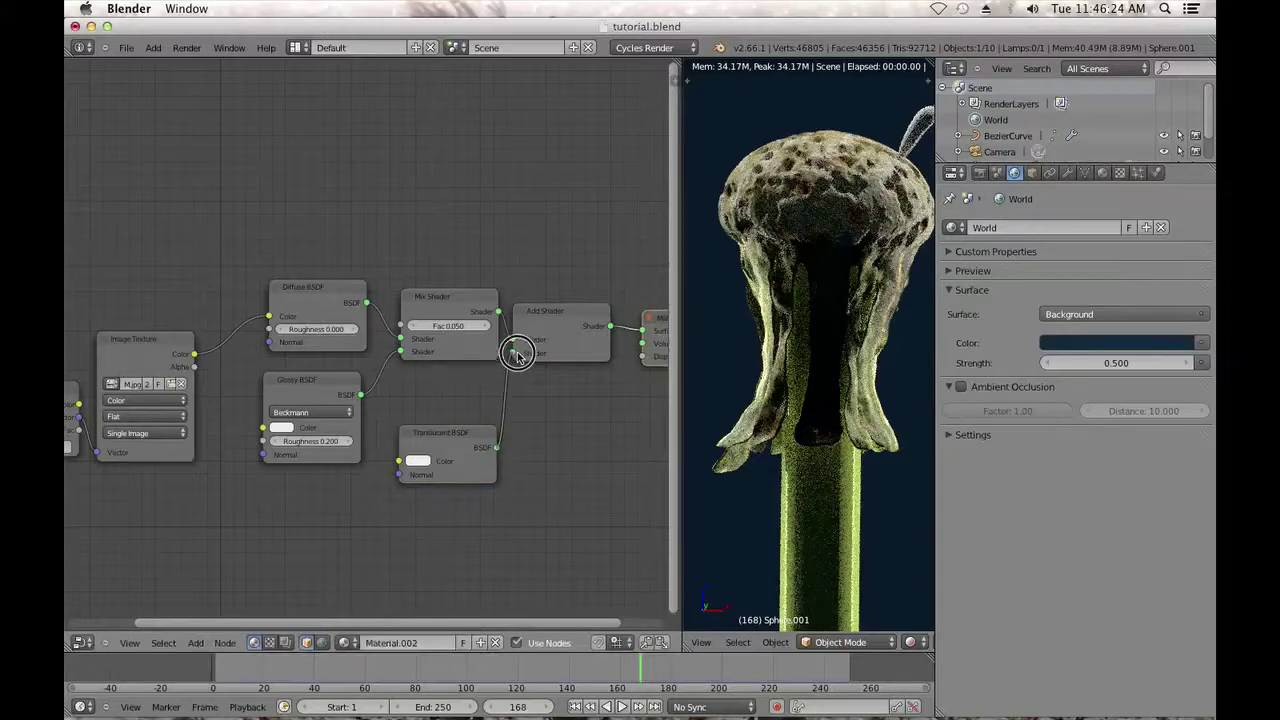
Add a color Mix node below the shaders and connect the Image Texture's Color output to its Color1 input.
middle_click_drag(545, 510, 668, 494)
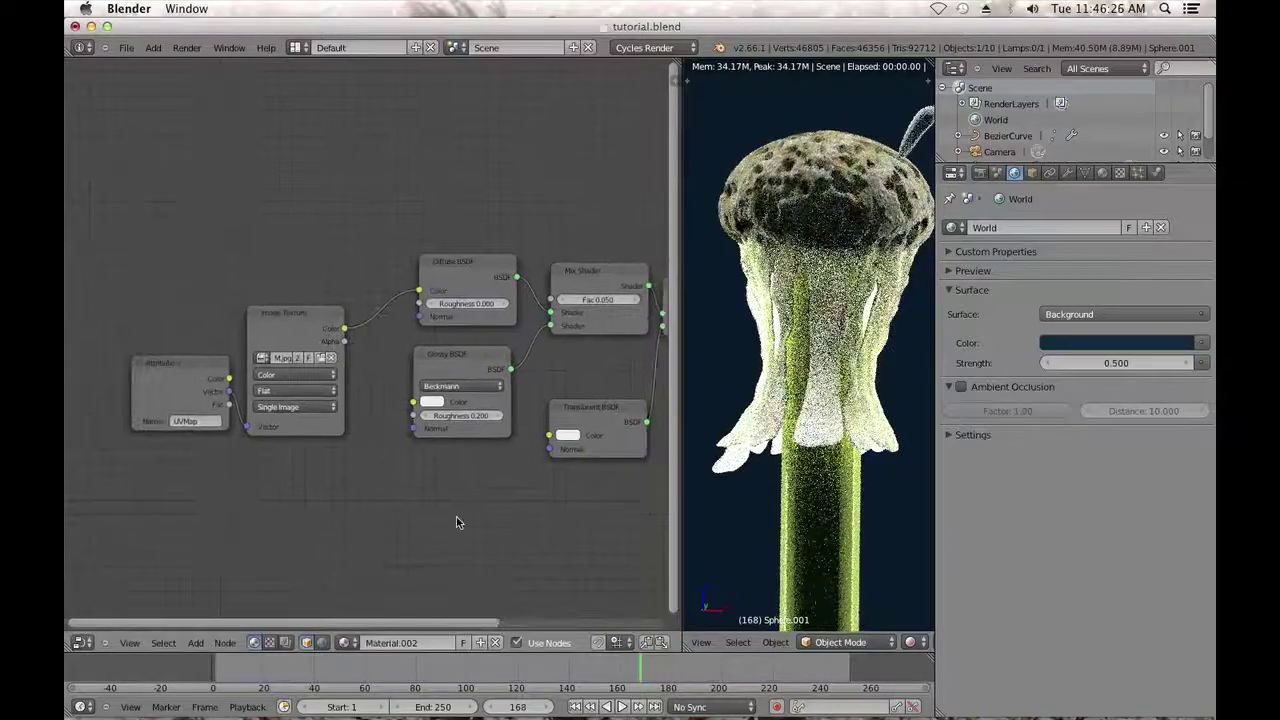
key("shift+a")
mouse_move(457, 521)
mouse_move(440, 551)
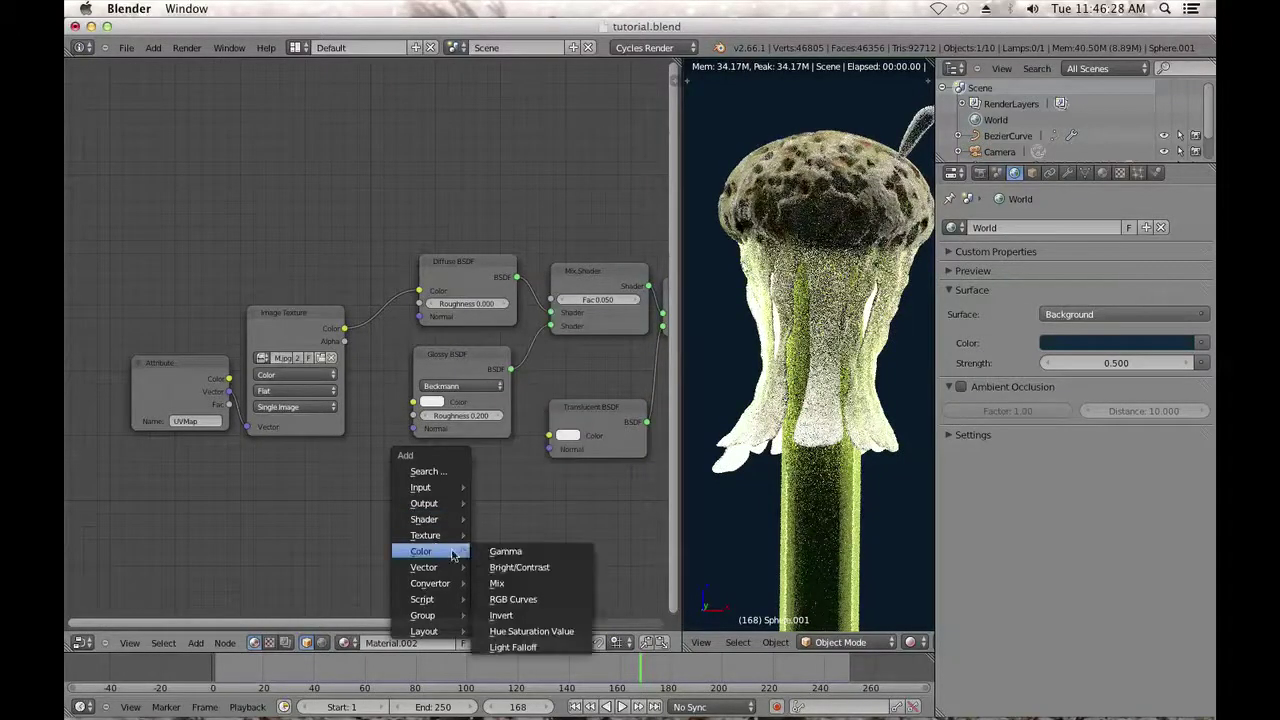
left_click(491, 581)
left_click(543, 529)
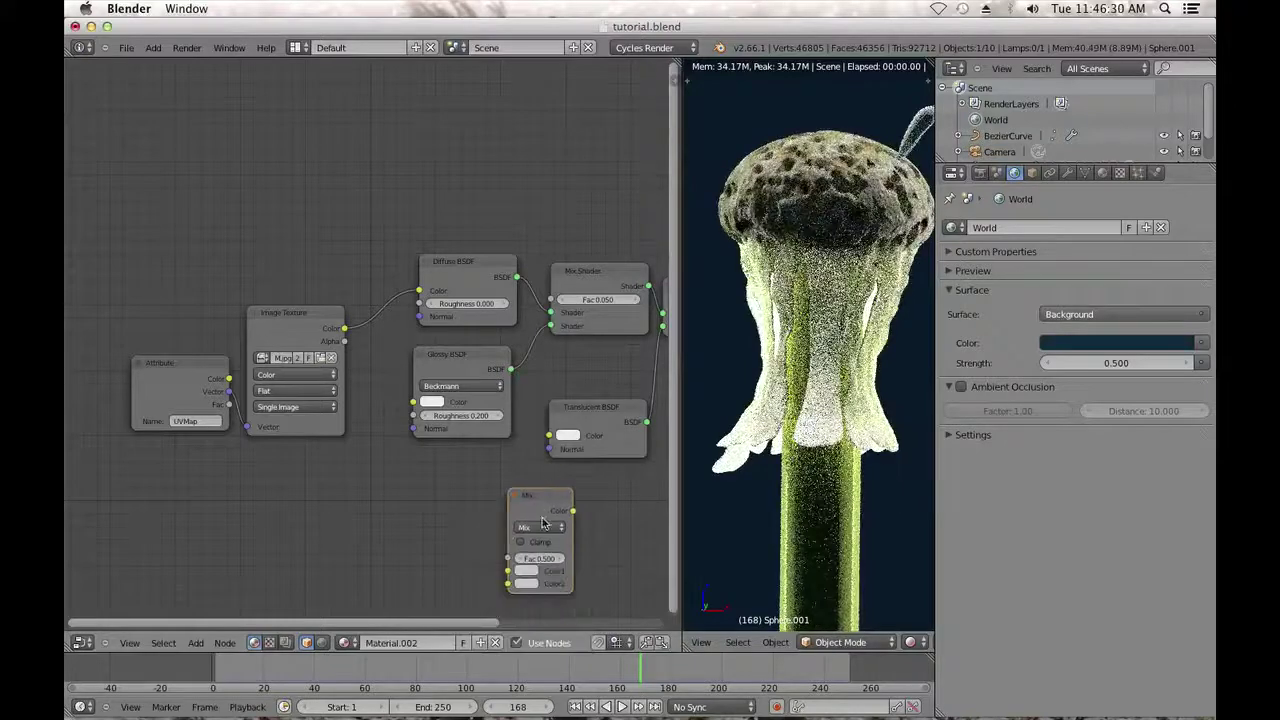
left_click_drag(343, 328, 510, 575)
Set the Mix node's Color2 to black and connect its output to the Translucent BSDF's Color input.
left_click(524, 583)
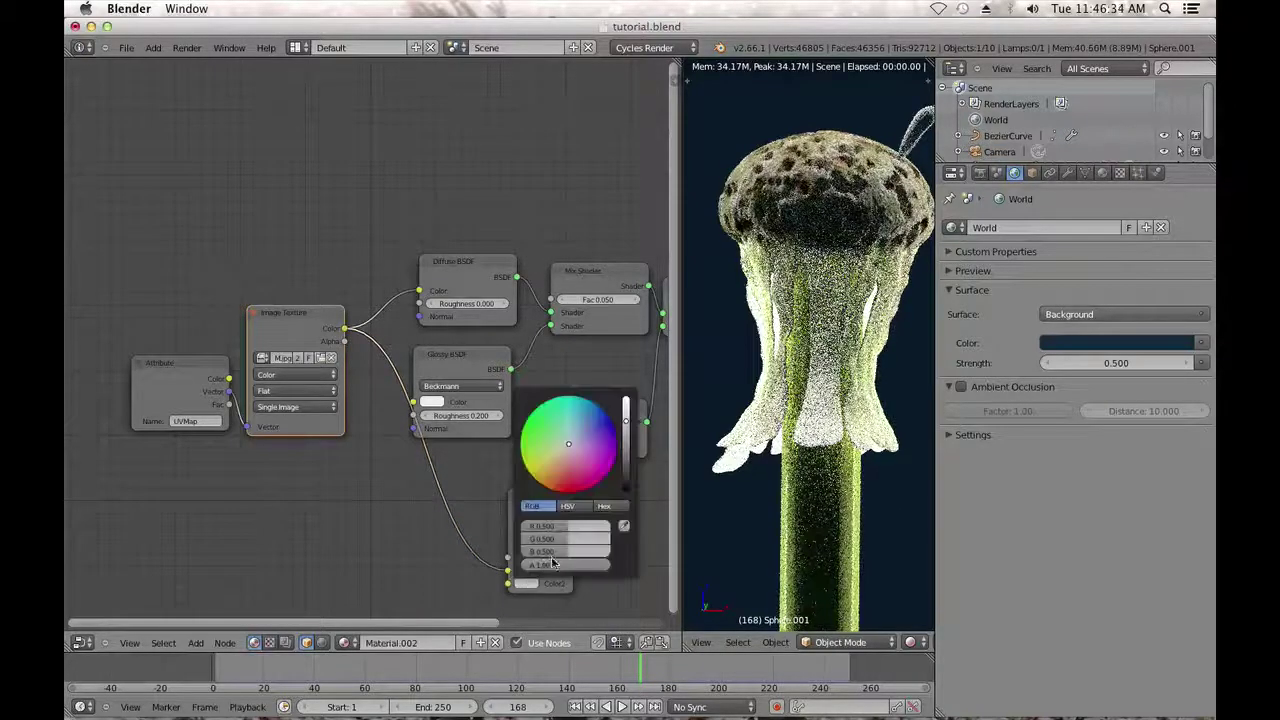
left_click_drag(625, 483, 631, 566)
middle_click_drag(616, 527, 517, 500)
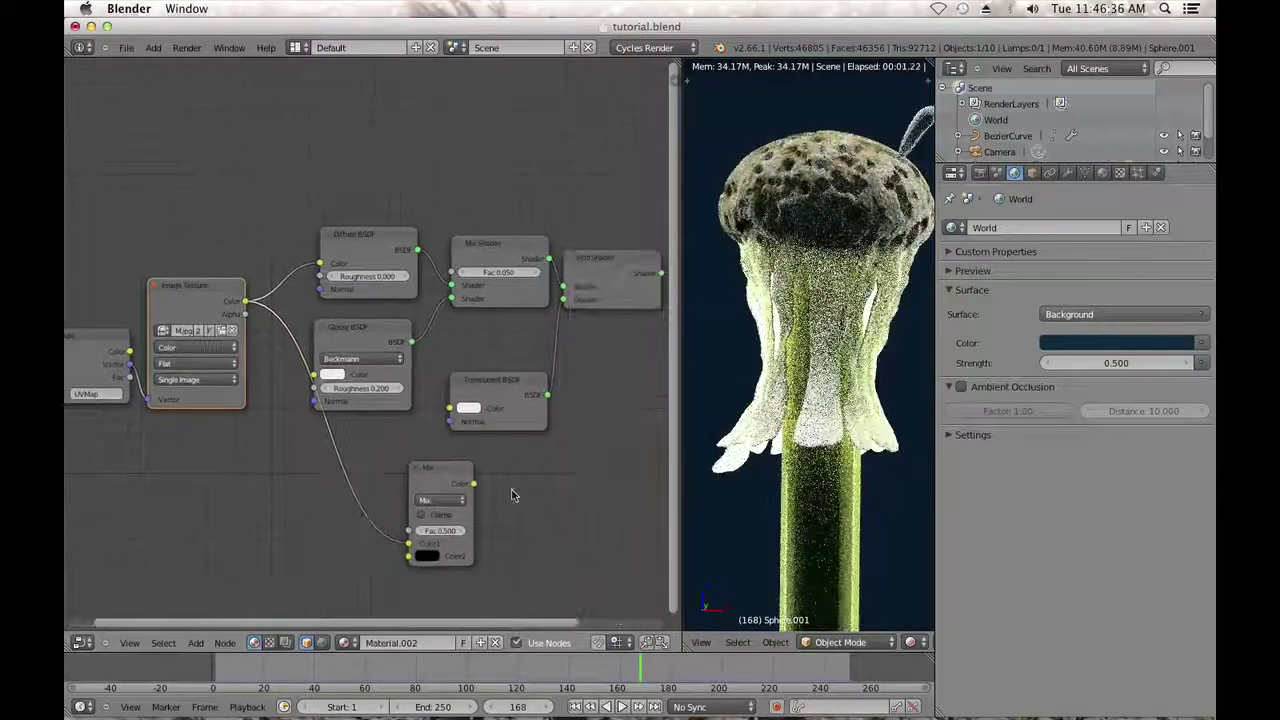
left_click_drag(474, 486, 450, 409)
left_click_drag(523, 390, 562, 386)
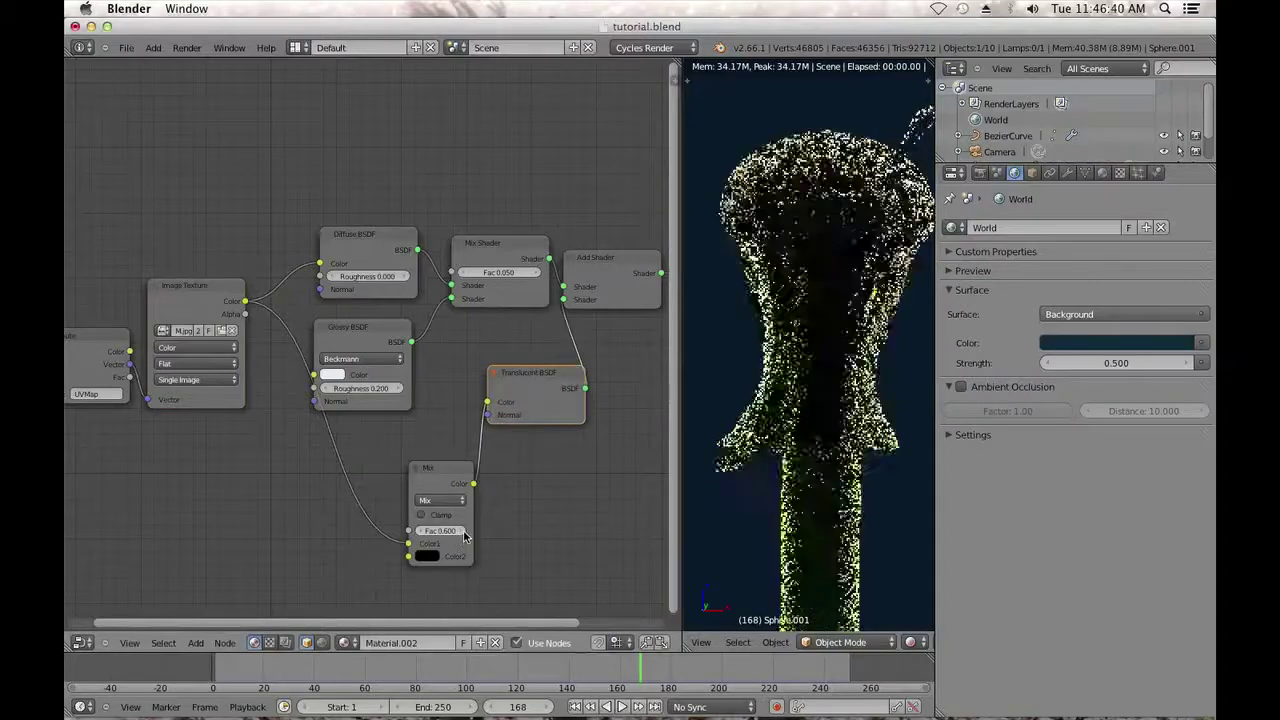
Try different Fac values on the color Mix node, down to about 0.056.
left_click(464, 533)
left_click_drag(438, 534, 244, 549)
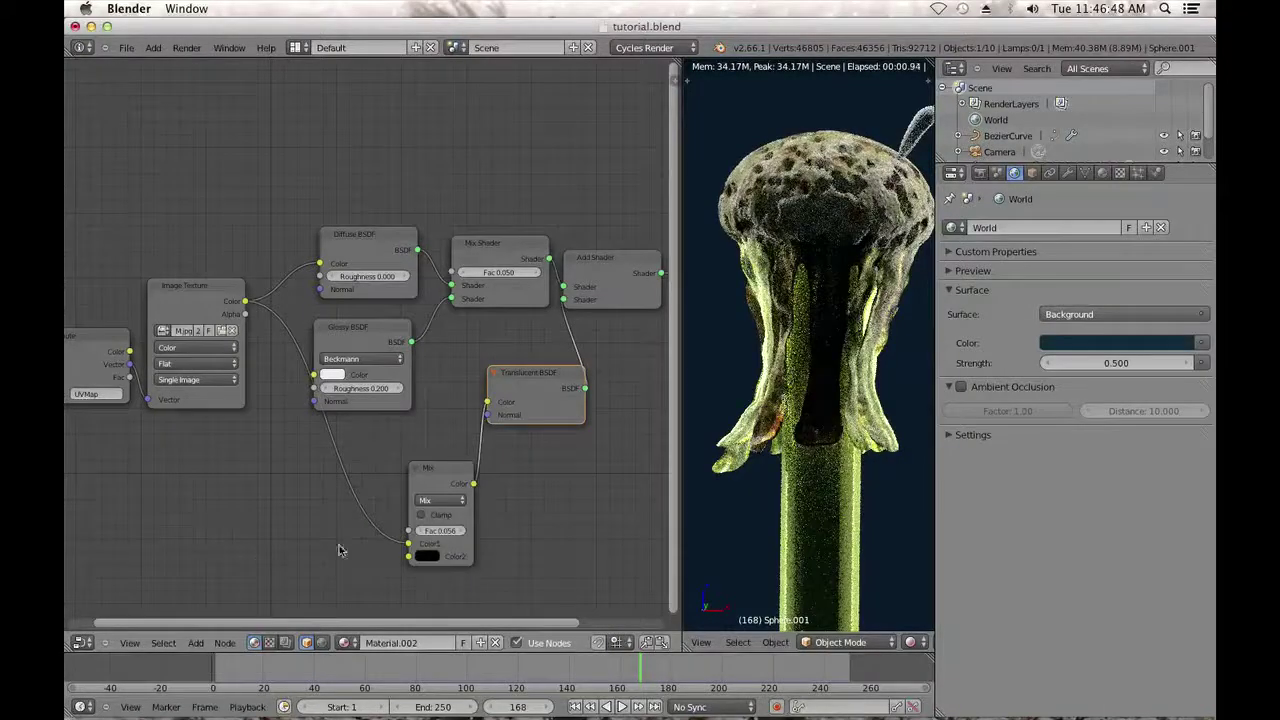
left_click(465, 532)
Move the image texture link to the Mix node's Color2 input and set Color1 to black.
mouse_move(408, 543)
left_mouse_down()
mouse_move(397, 557)
mouse_move(416, 556)
left_mouse_up()
left_click(427, 543)
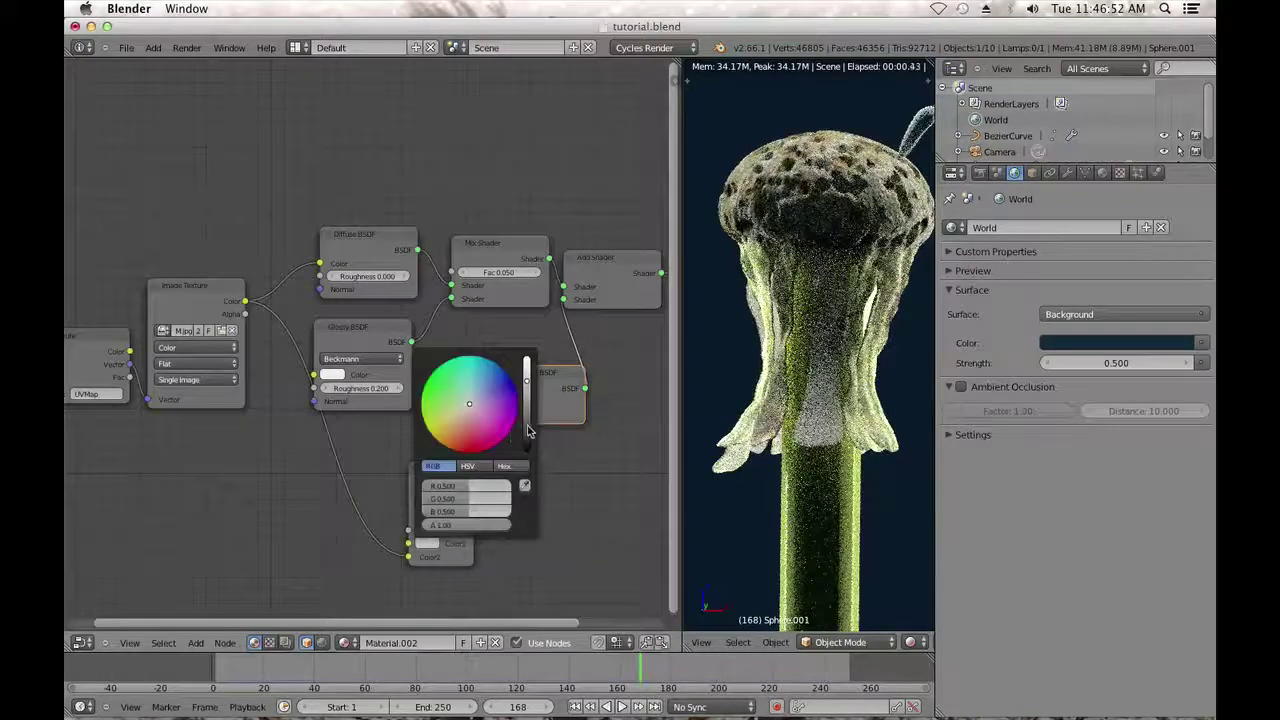
left_click_drag(527, 430, 526, 470)
left_click(430, 543)
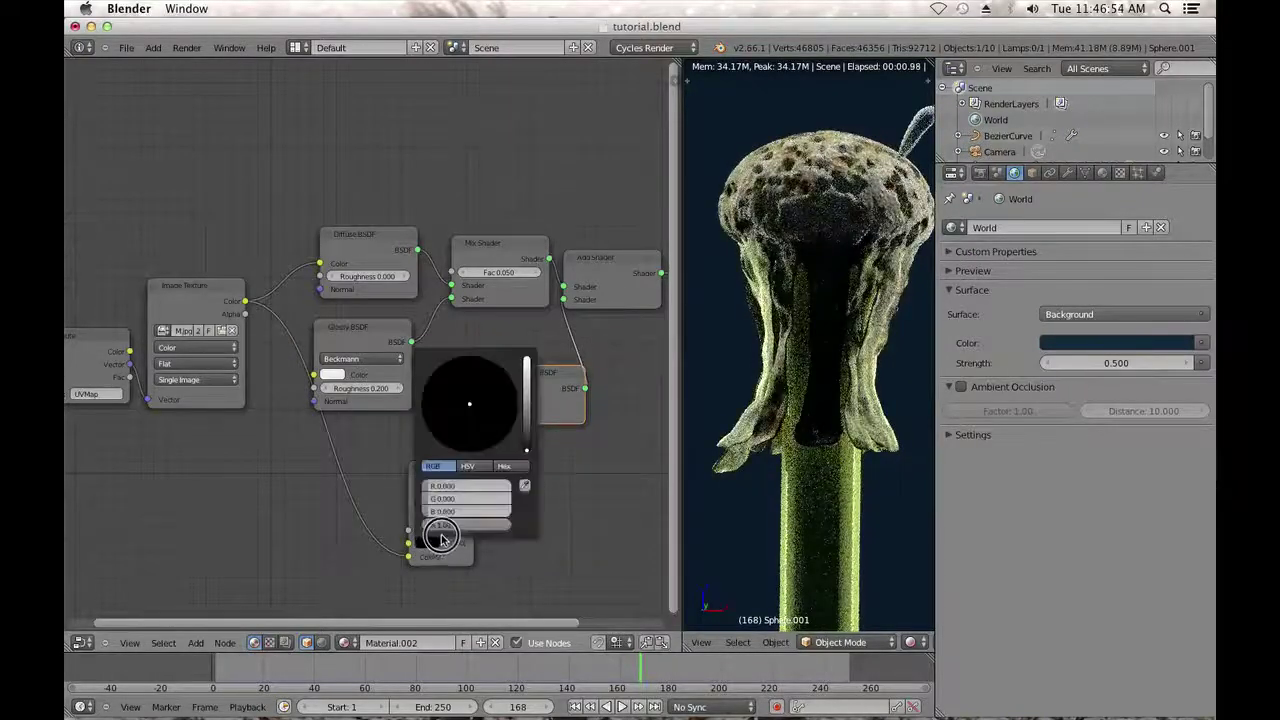
left_click_drag(535, 383, 495, 354)
Try higher Fac values on the color Mix node, settle on 0.200, and check the leaves in the rendered view.
left_click_drag(440, 541, 651, 528)
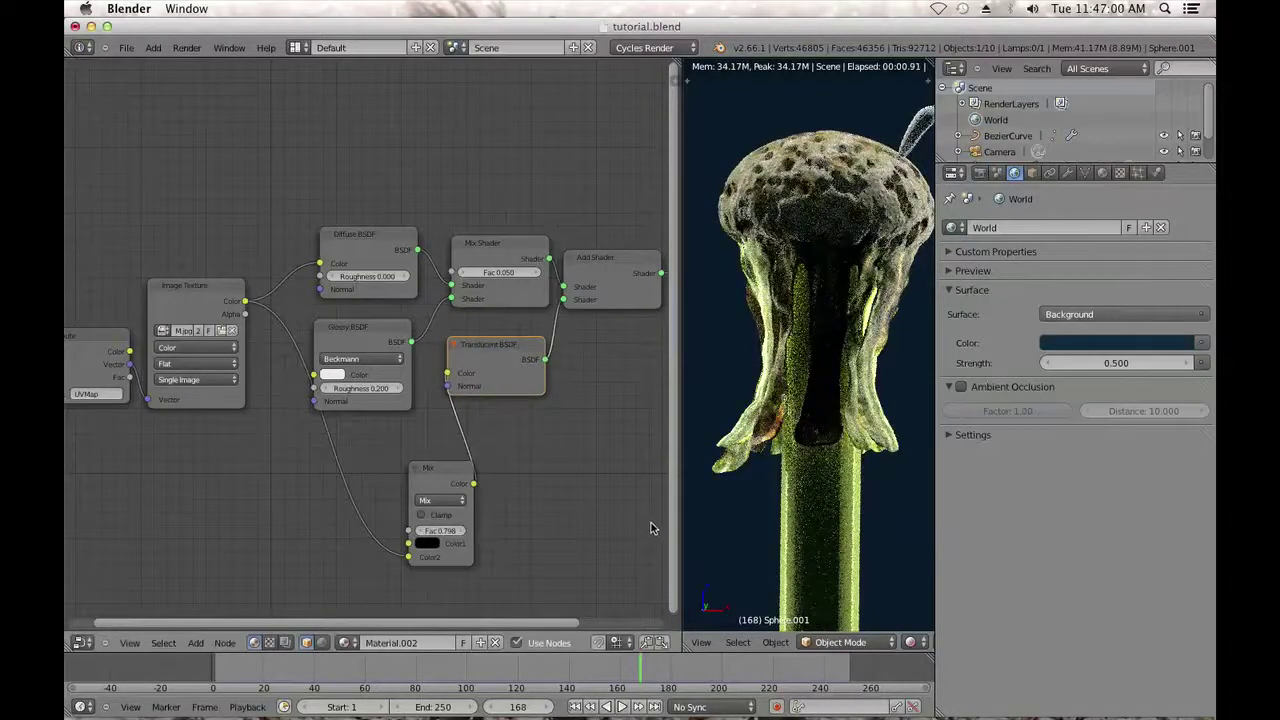
left_click_drag(448, 531, 586, 529)
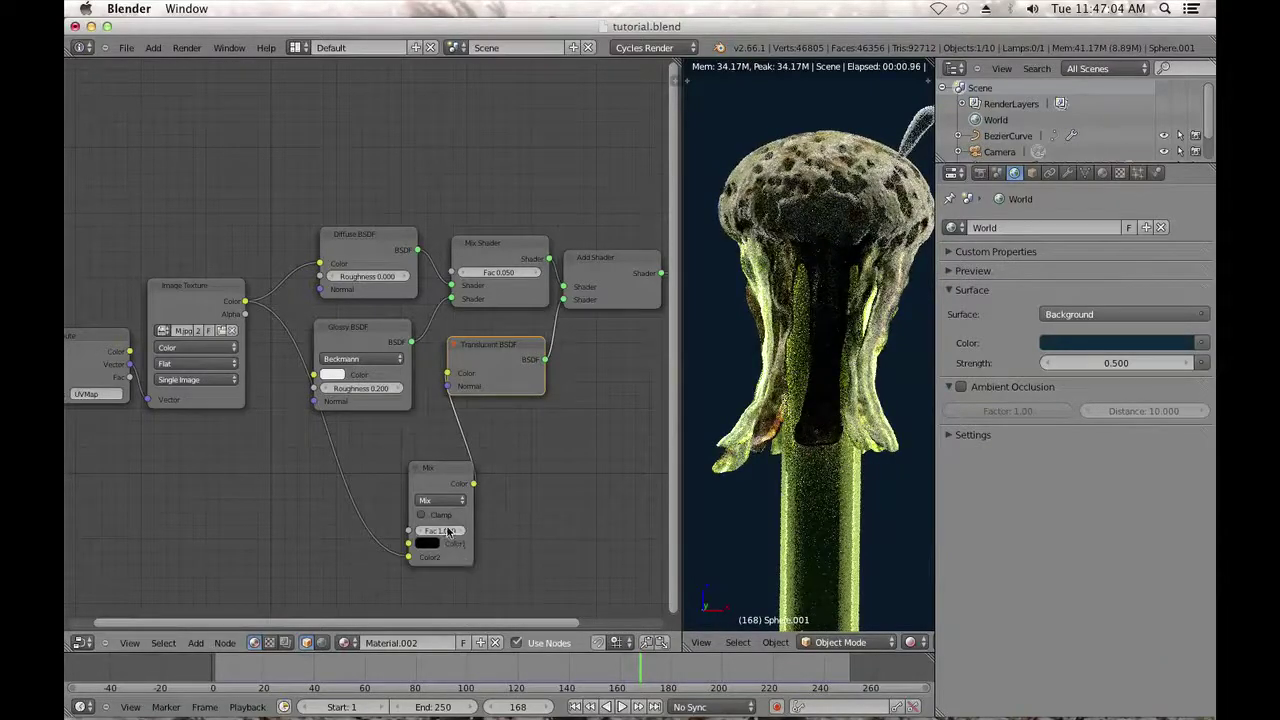
type(".2")
key("Return")
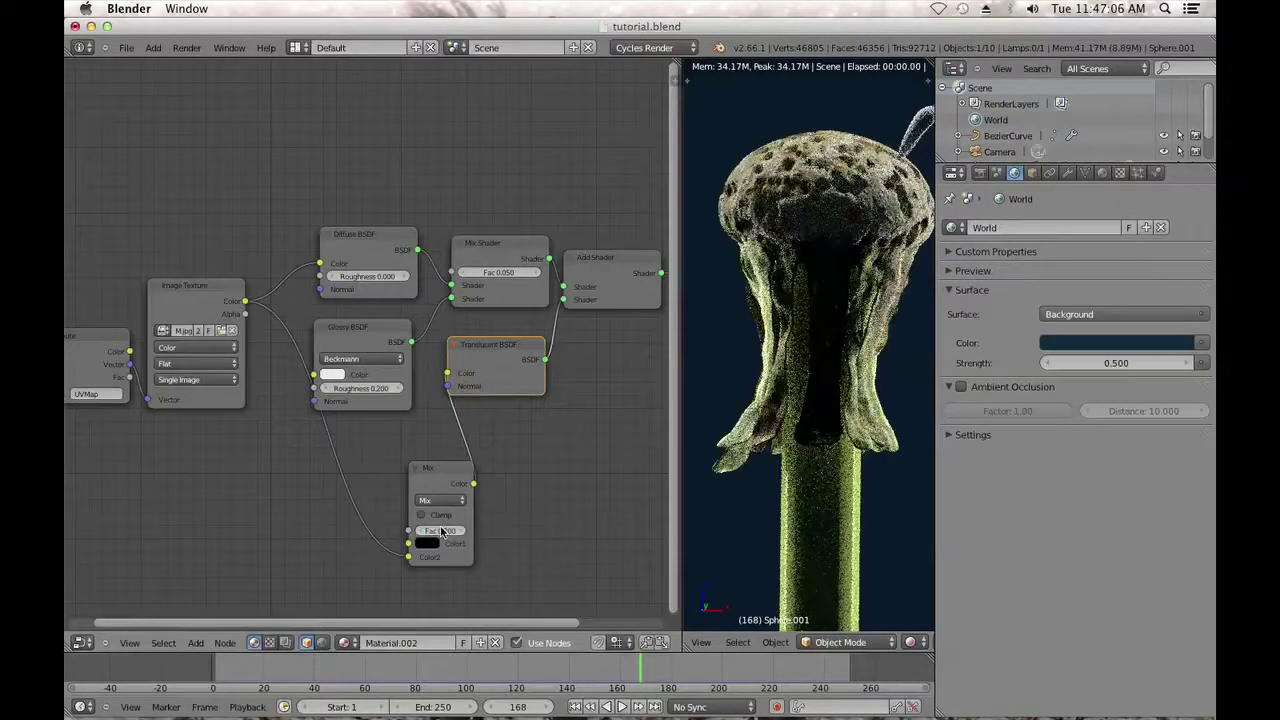
scroll(803, 418, "down", 2)
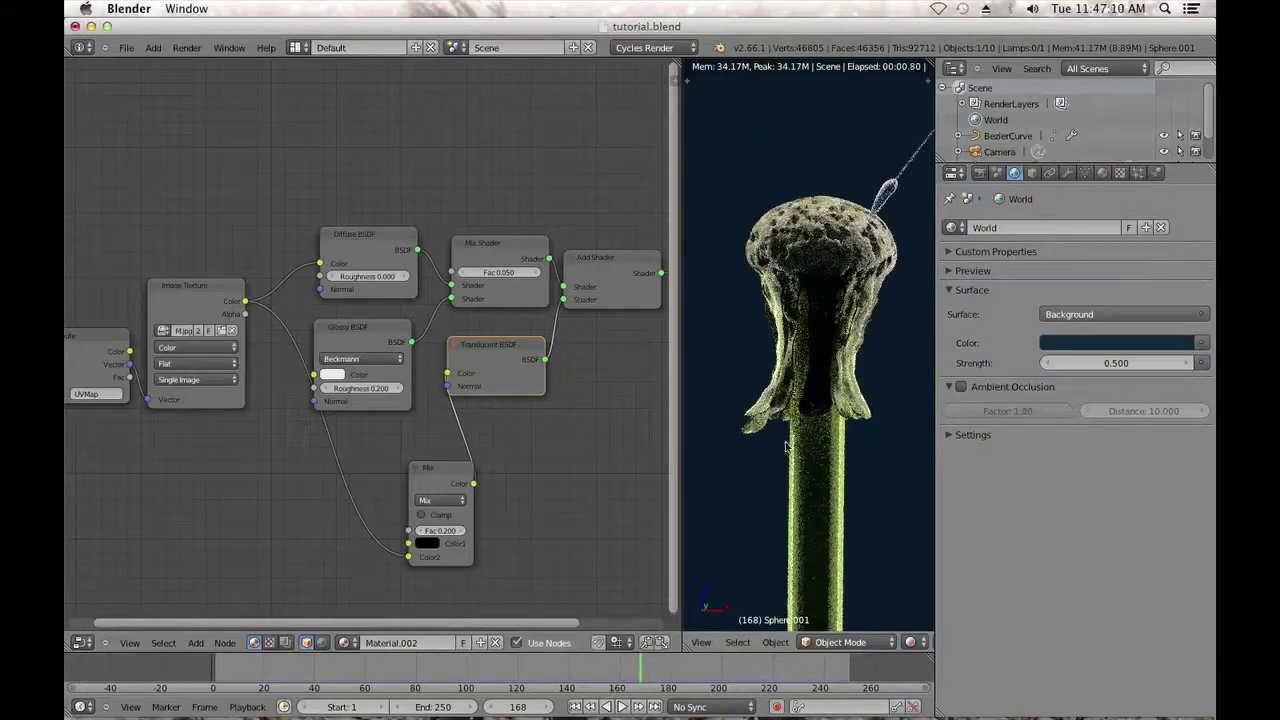
scroll(786, 447, "up", 3)
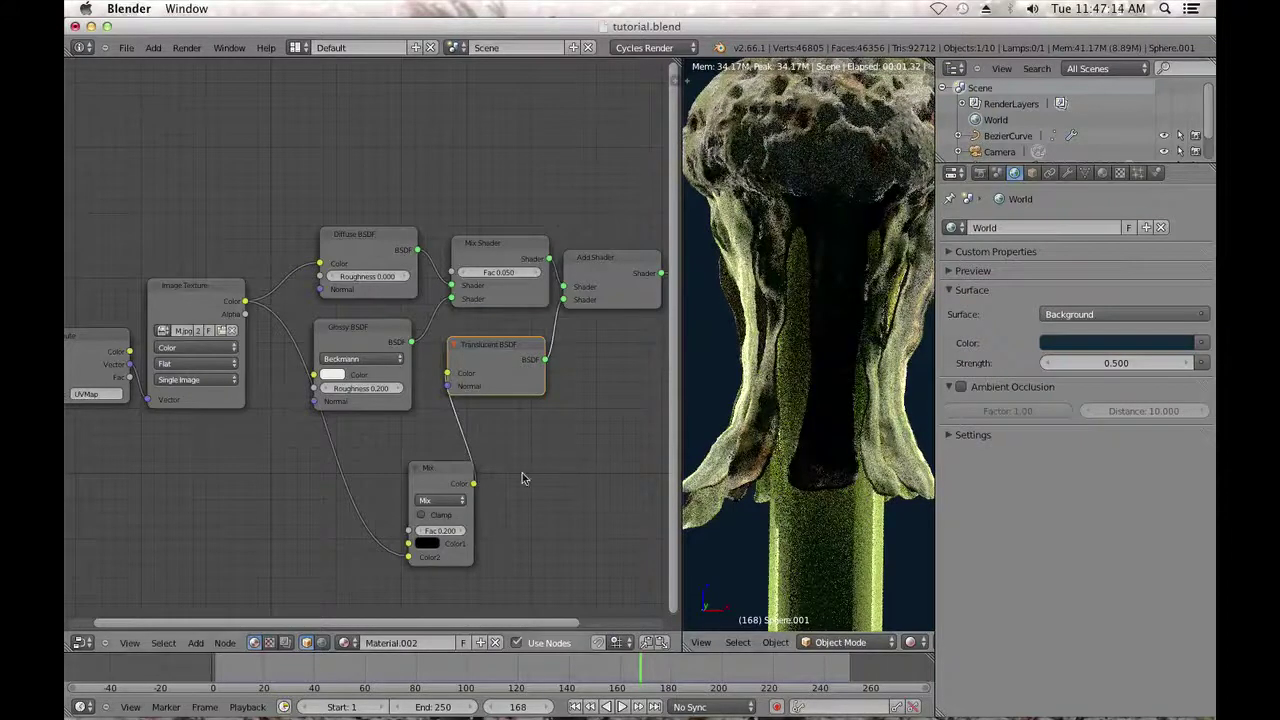
Move the color Mix node beneath the Glossy BSDF and place a duplicate of it below the Translucent BSDF.
left_click_drag(446, 476, 351, 451)
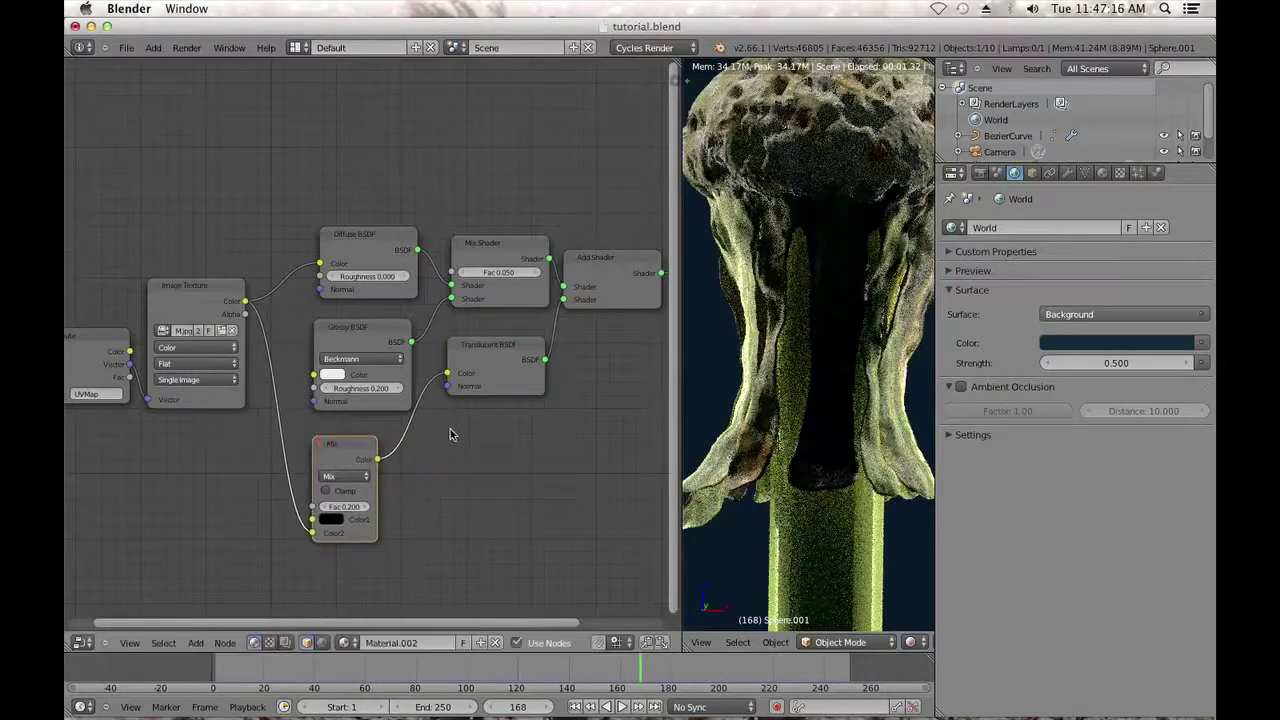
key("shift+a")
mouse_move(467, 473)
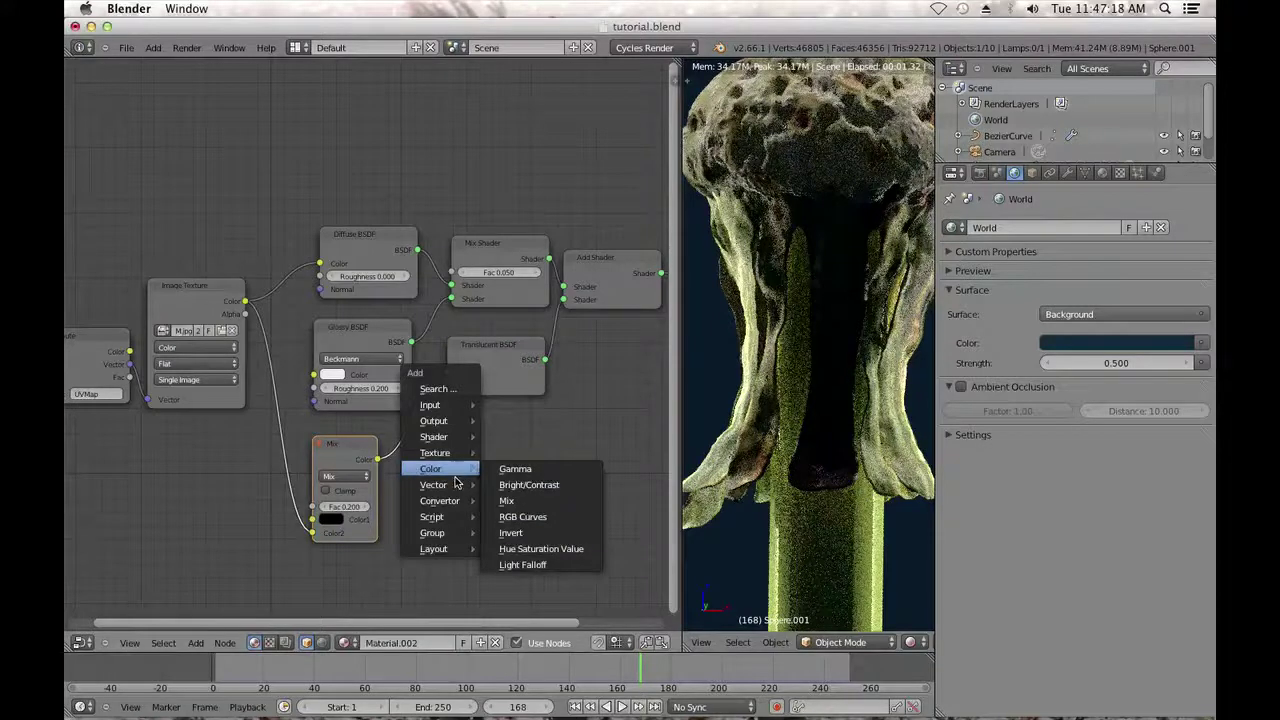
key("shift+d")
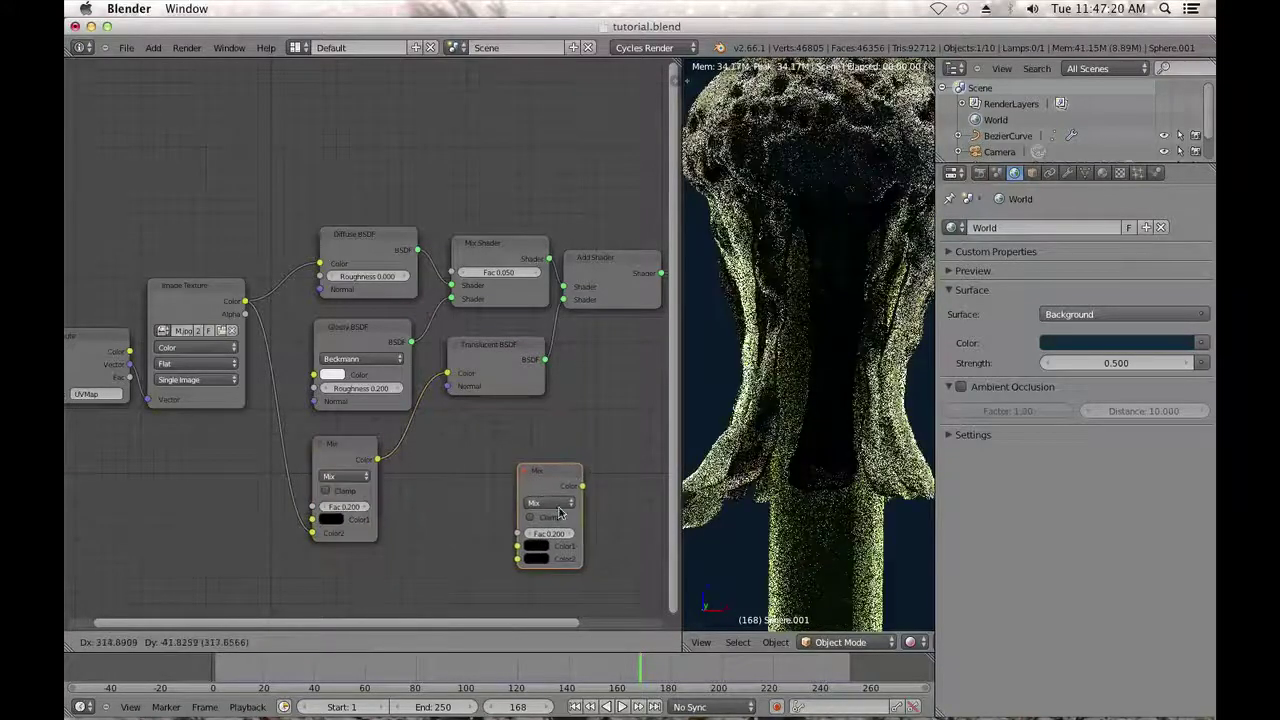
left_click(557, 537)
Set the duplicated Mix node's Color1 to white and its blend type to Multiply.
left_click(552, 541)
left_click_drag(655, 411, 640, 309)
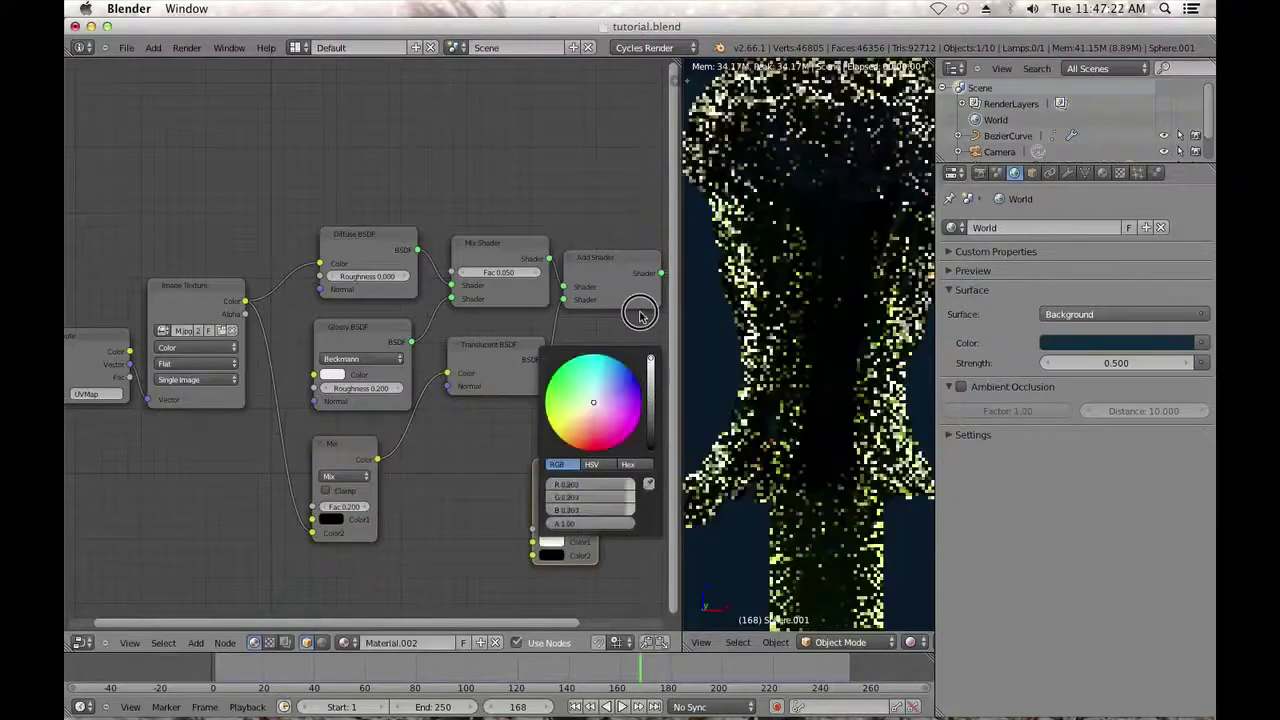
left_click(572, 500)
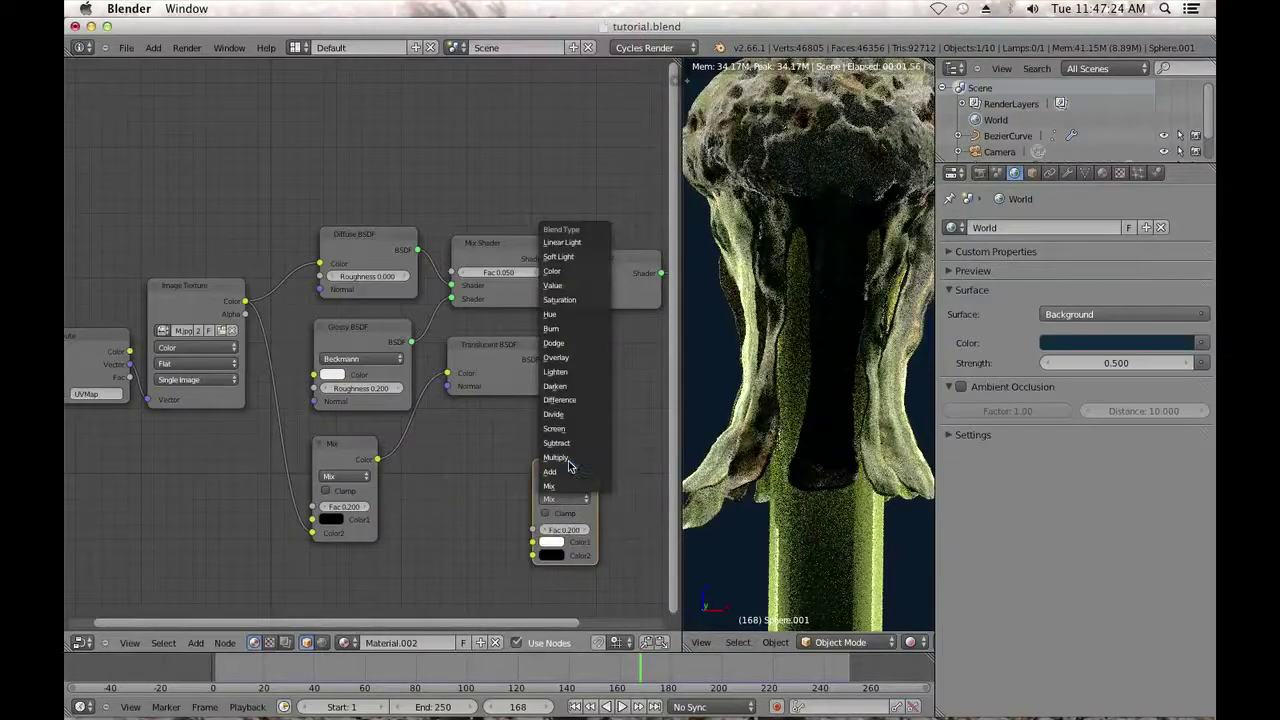
left_click(556, 457)
left_click_drag(567, 463, 553, 429)
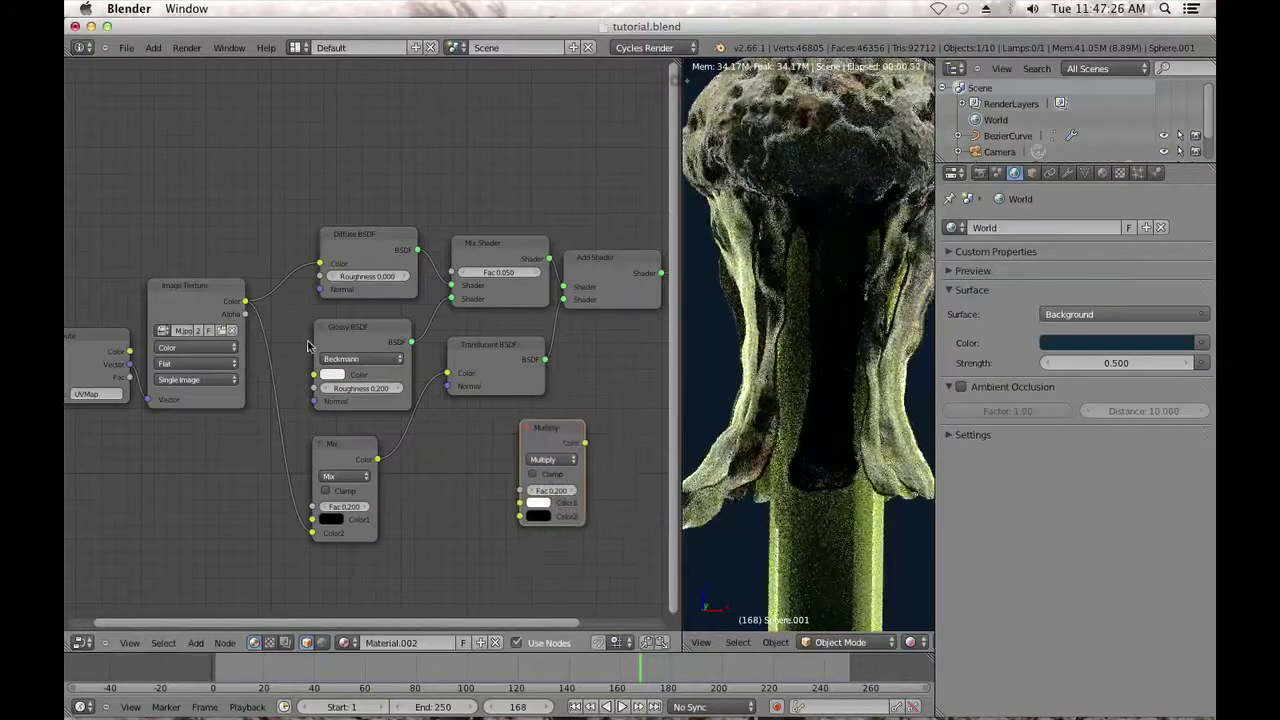
Link the image texture's color to the Multiply node's Color2 and the Multiply output to the Material Output's Displacement.
left_click_drag(245, 301, 520, 515)
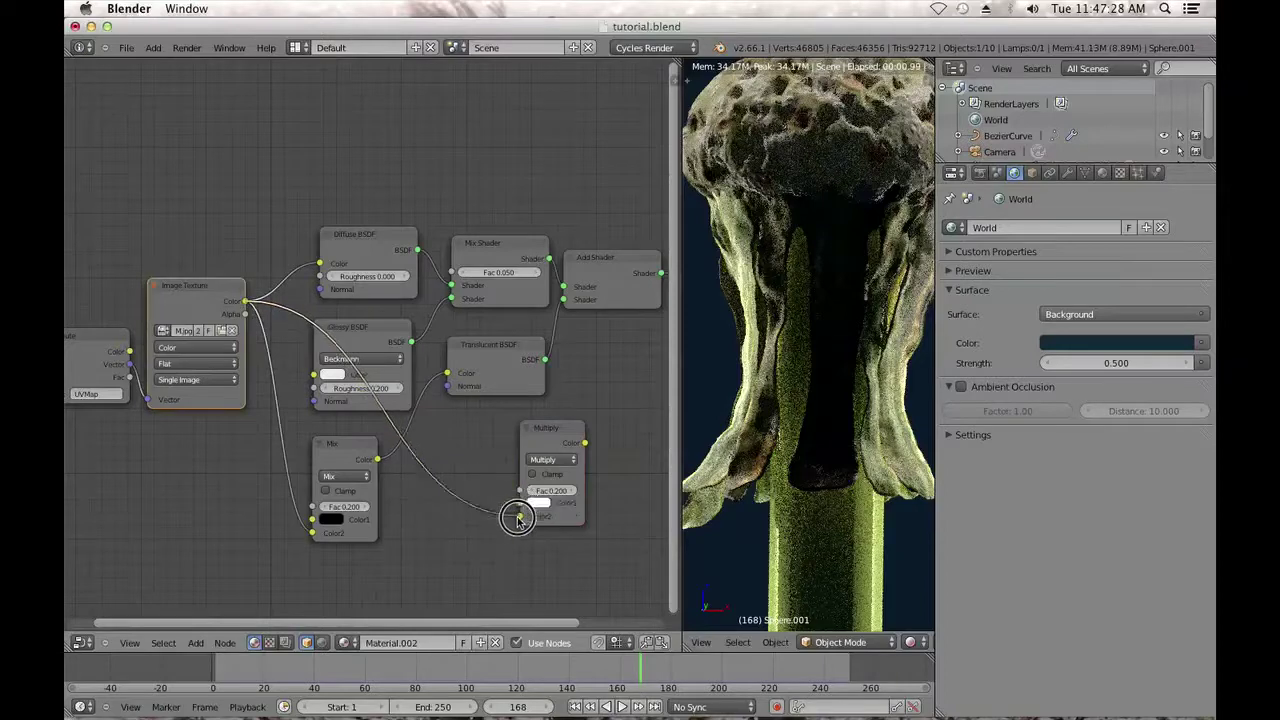
left_click_drag(584, 442, 608, 386)
scroll(608, 386, "down", 2)
middle_click_drag(536, 420, 465, 463)
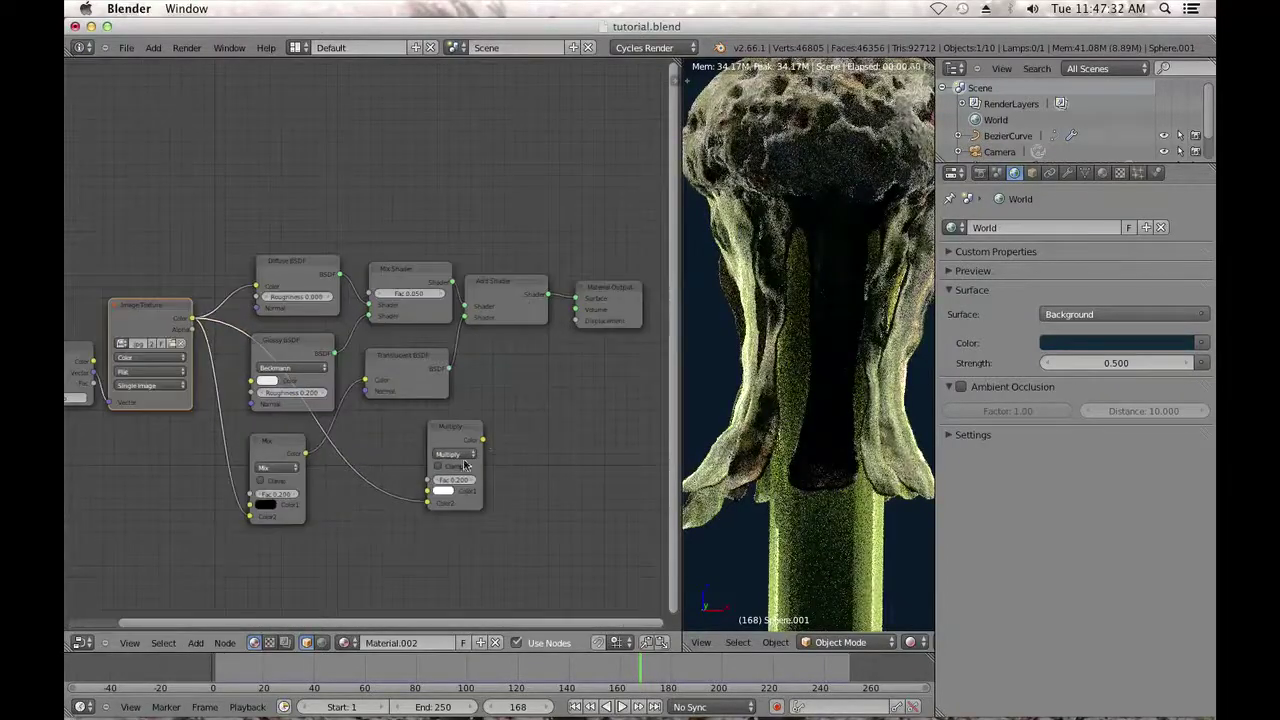
left_click_drag(484, 438, 578, 320)
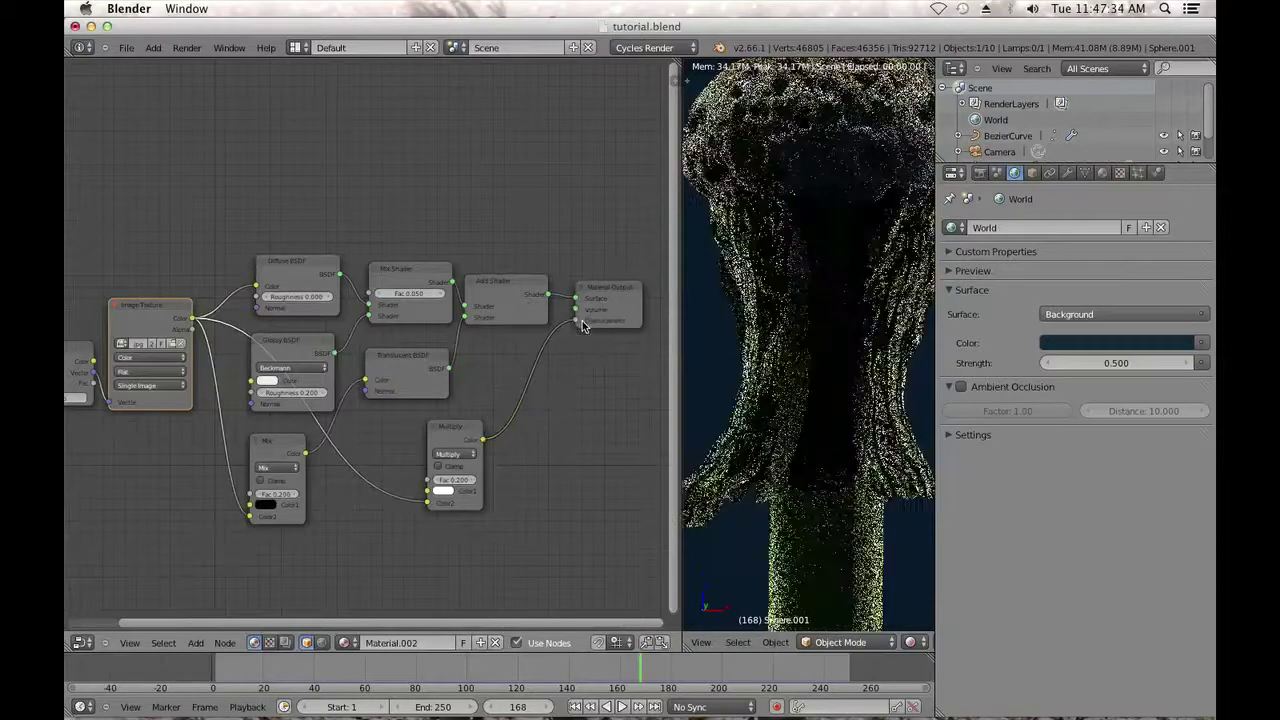
Try a Fac of 0.050 on the Multiply node and settle on 0.010.
left_click(452, 480)
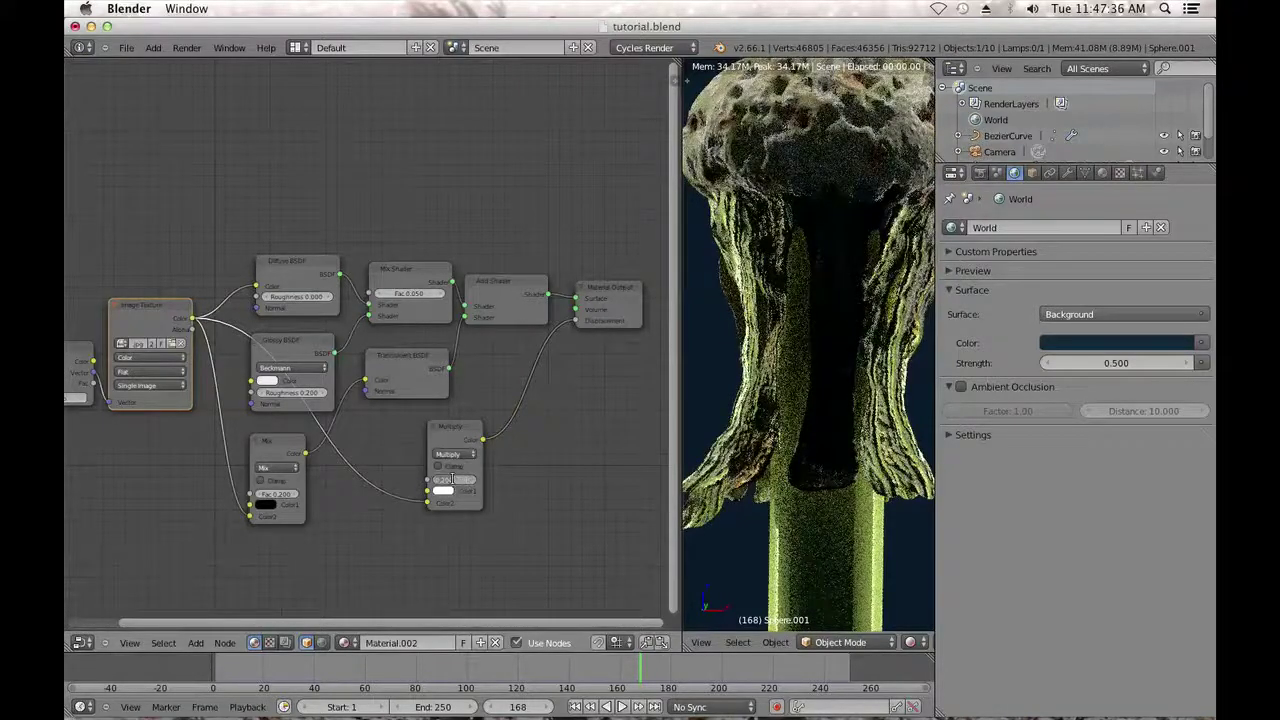
key("Return")
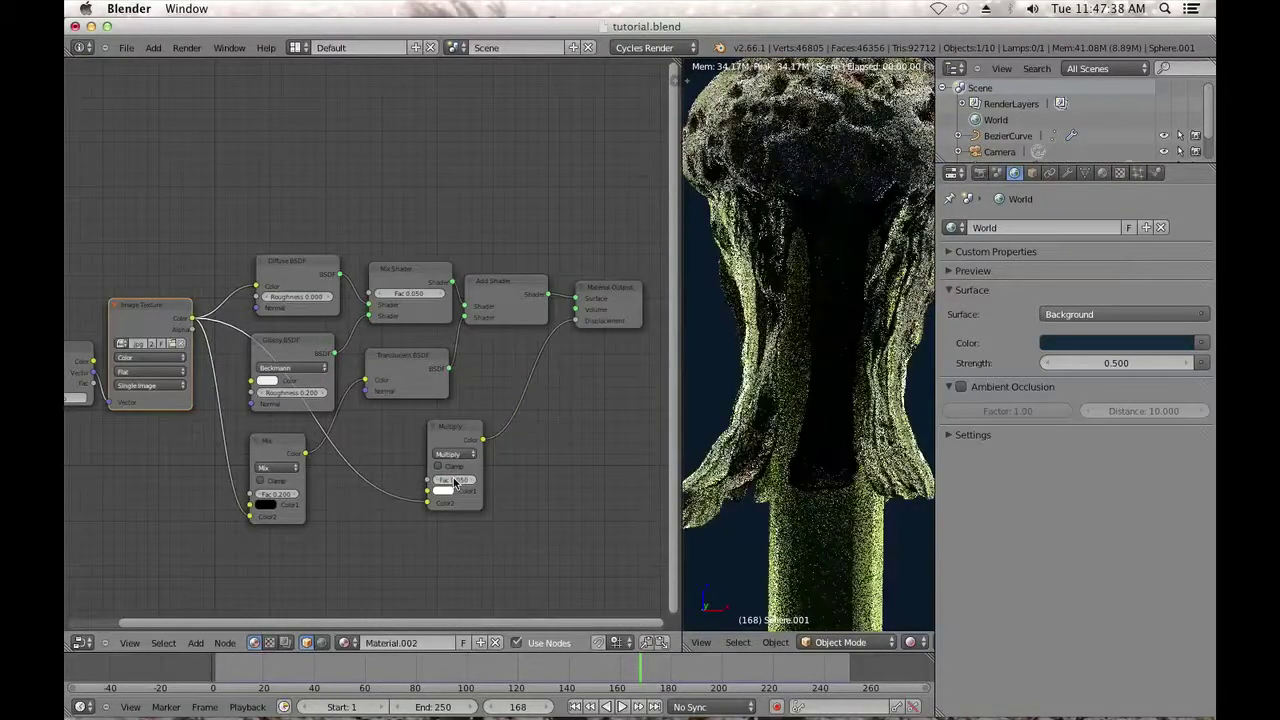
left_click(457, 479)
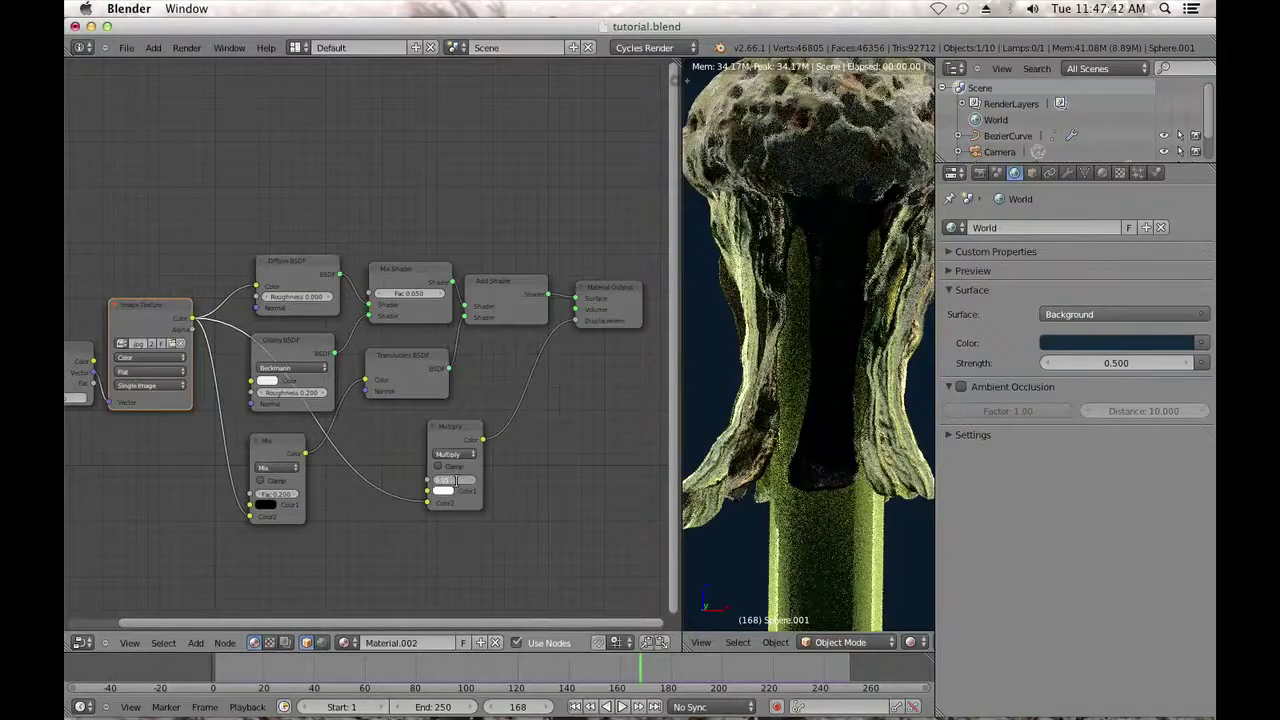
key("Return")
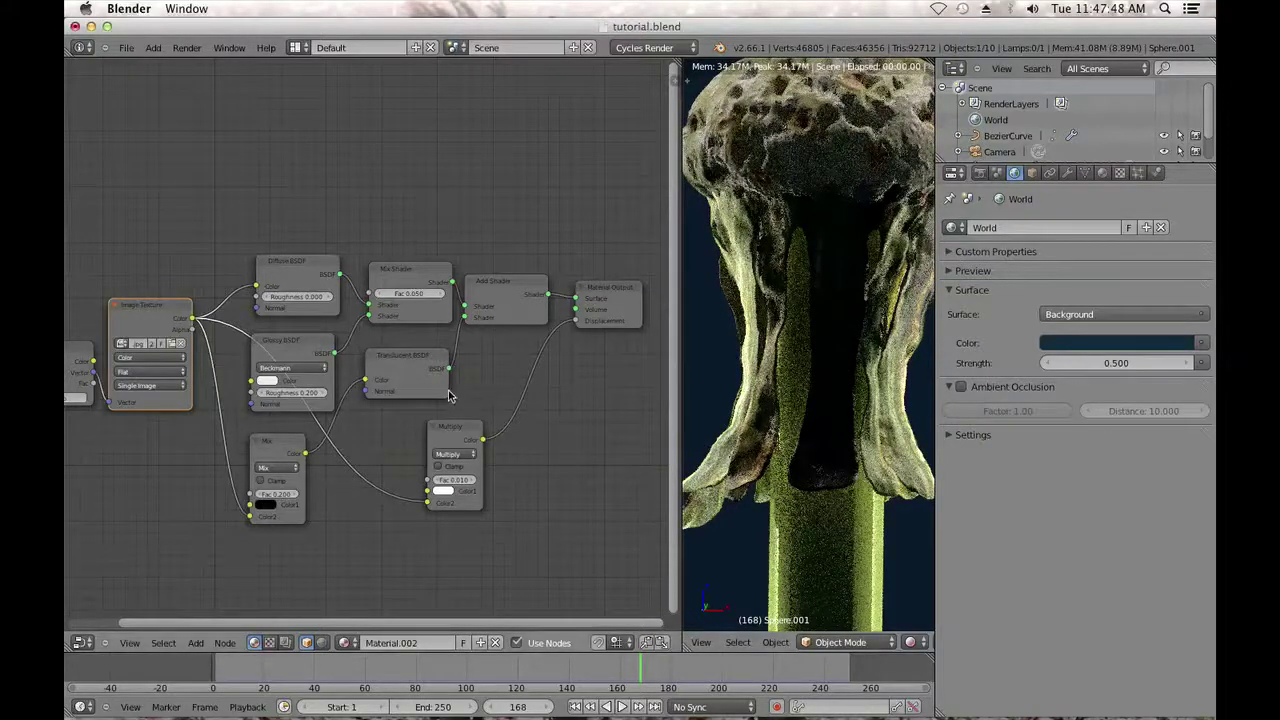
Tint the Glossy BSDF's color pale green, about R 0.588, G 0.800, B 0.415.
scroll(523, 397, "up", 3)
scroll(557, 403, "up", 1)
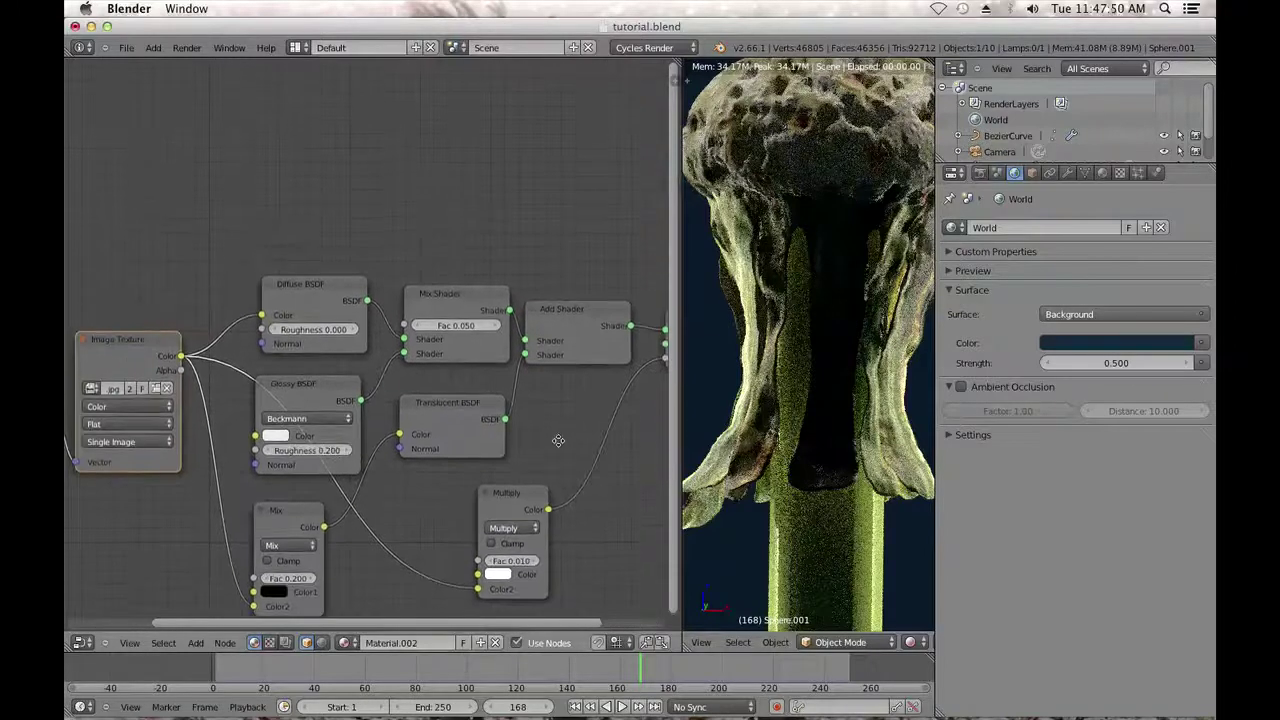
scroll(558, 441, "up", 1)
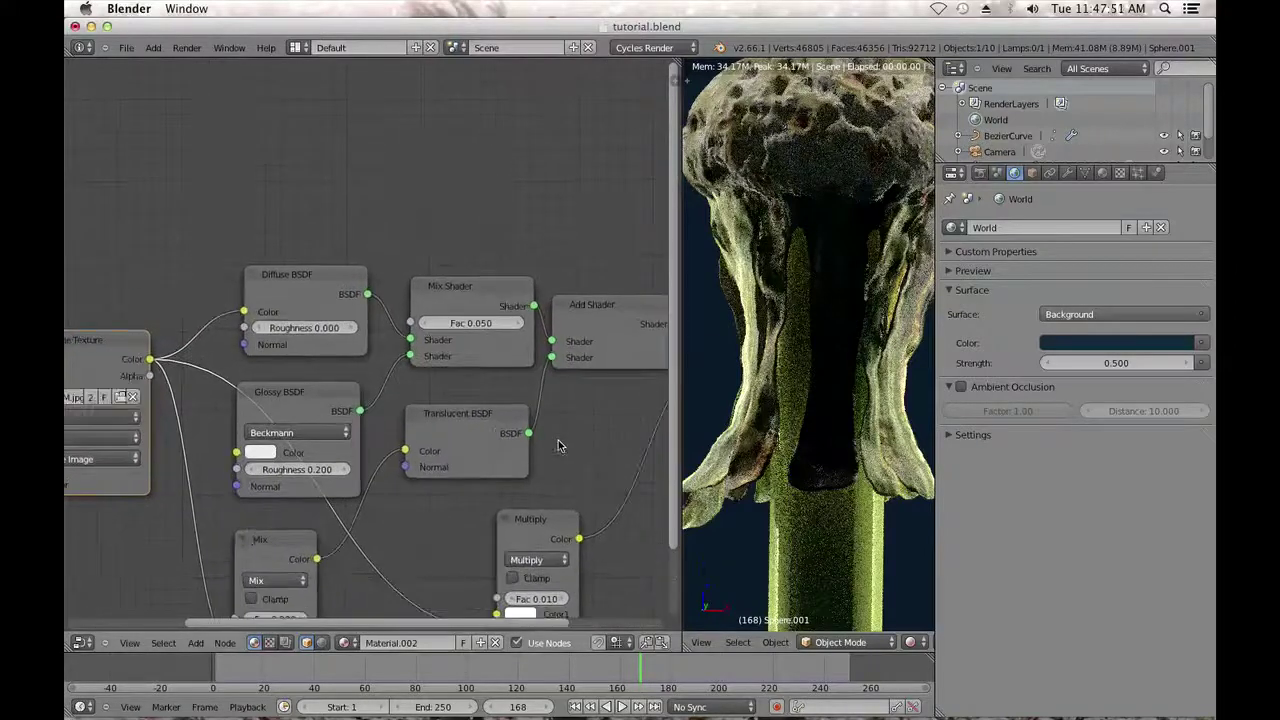
left_click(262, 453)
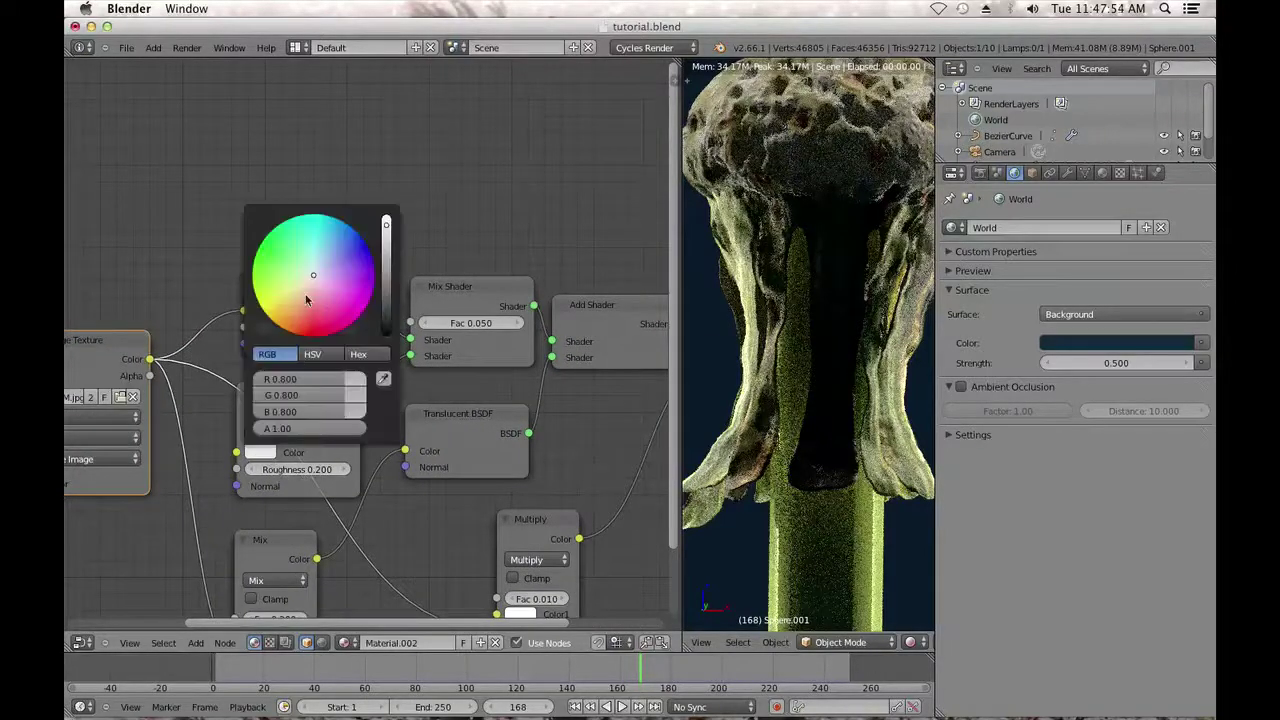
left_click(283, 272)
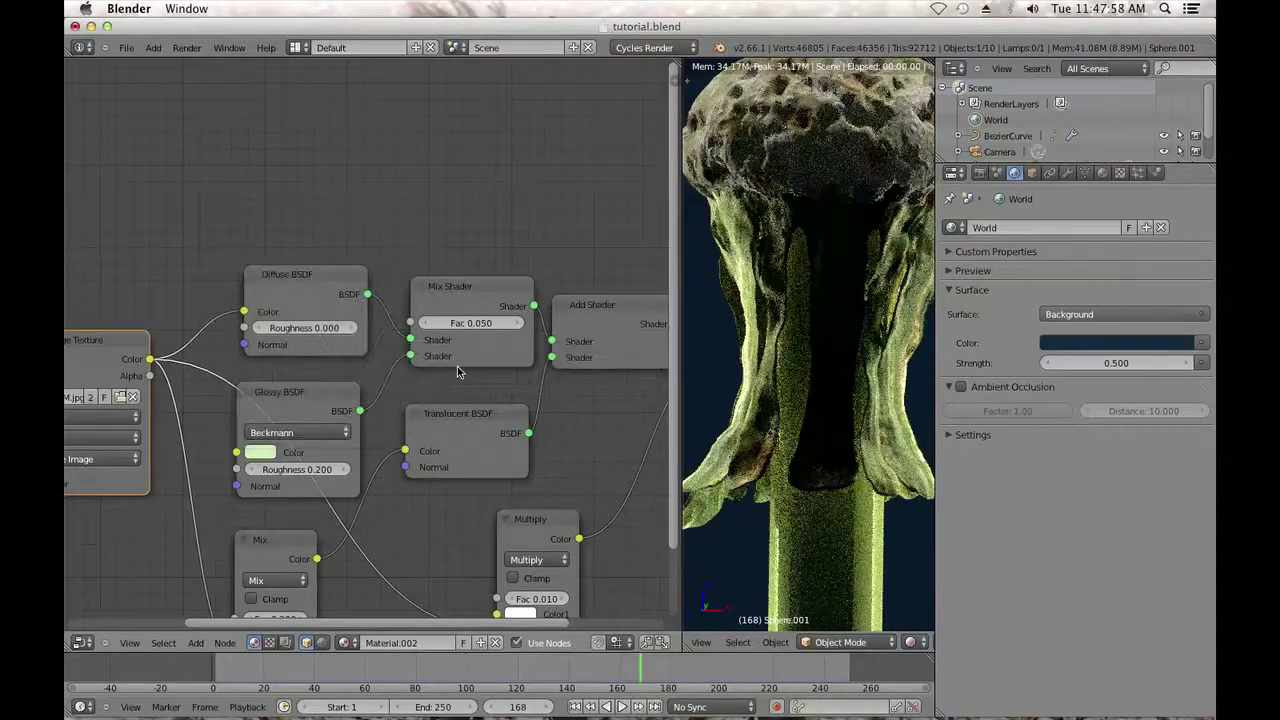
Set the Mix Shader's Fac to 0.020 and check the leaves from below and from the side in the rendered view.
left_click(474, 324)
type("0.02")
key("Return")
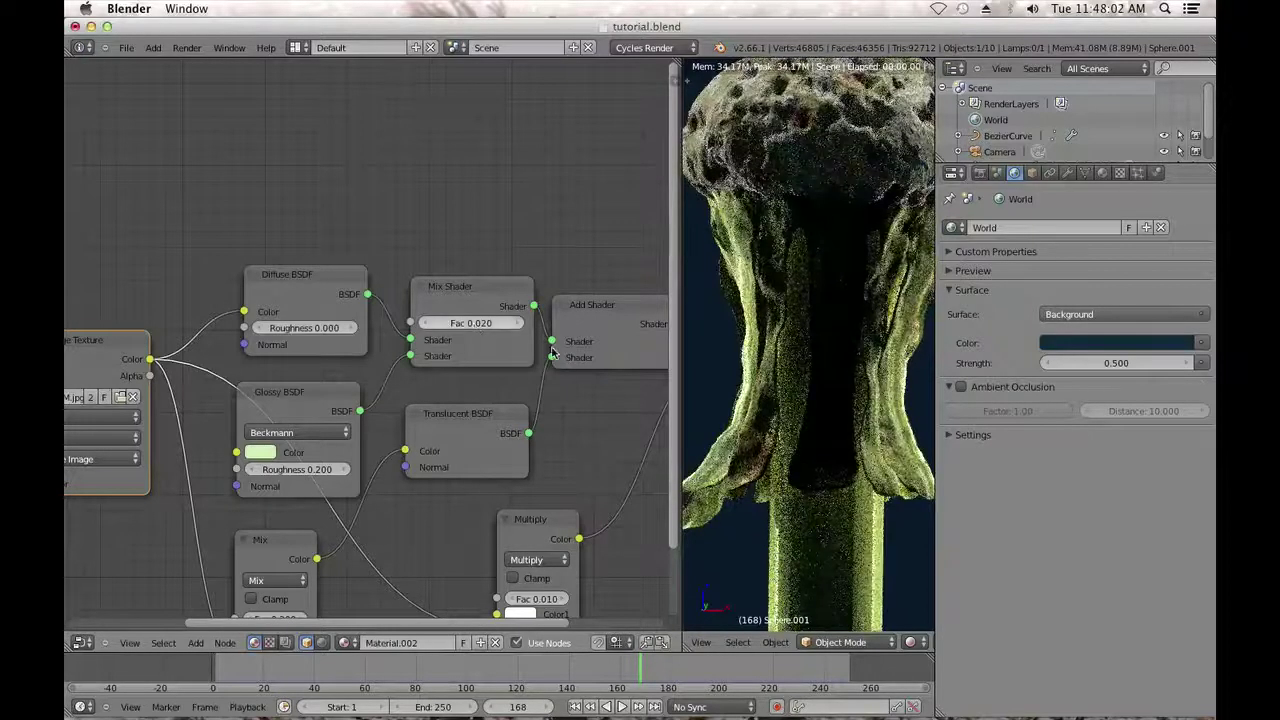
left_click(259, 454)
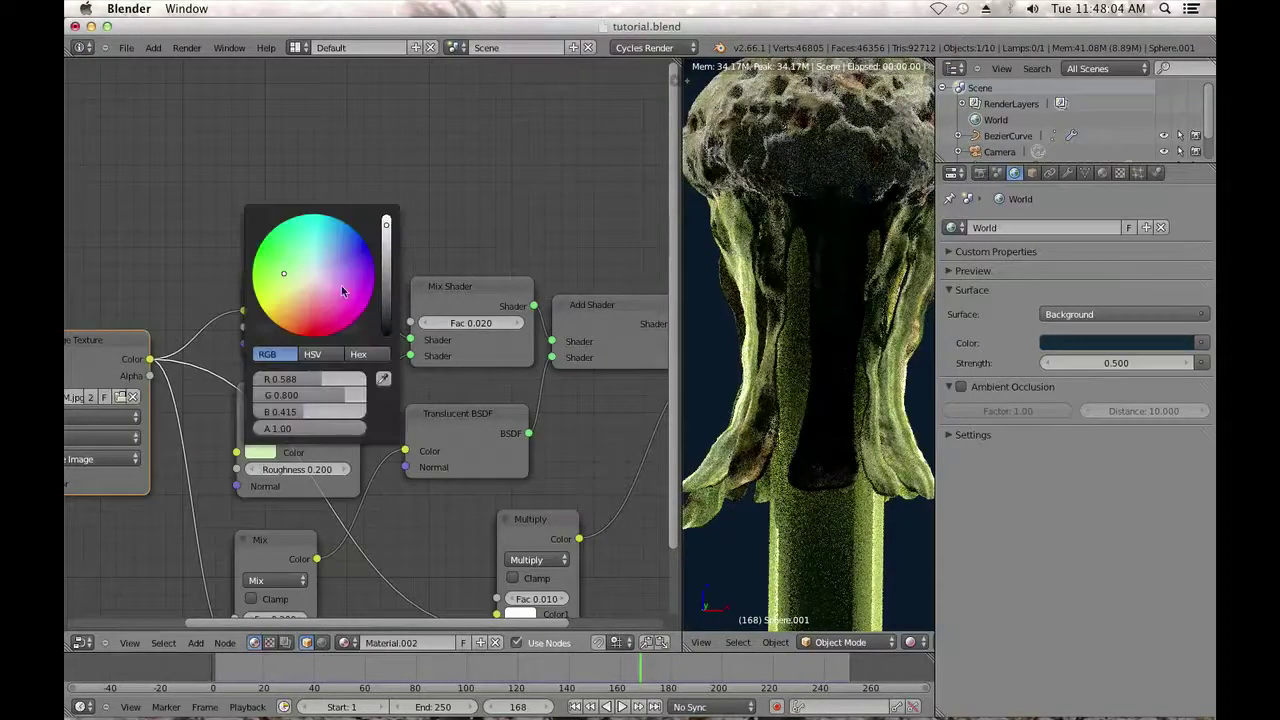
scroll(508, 391, "down", 1)
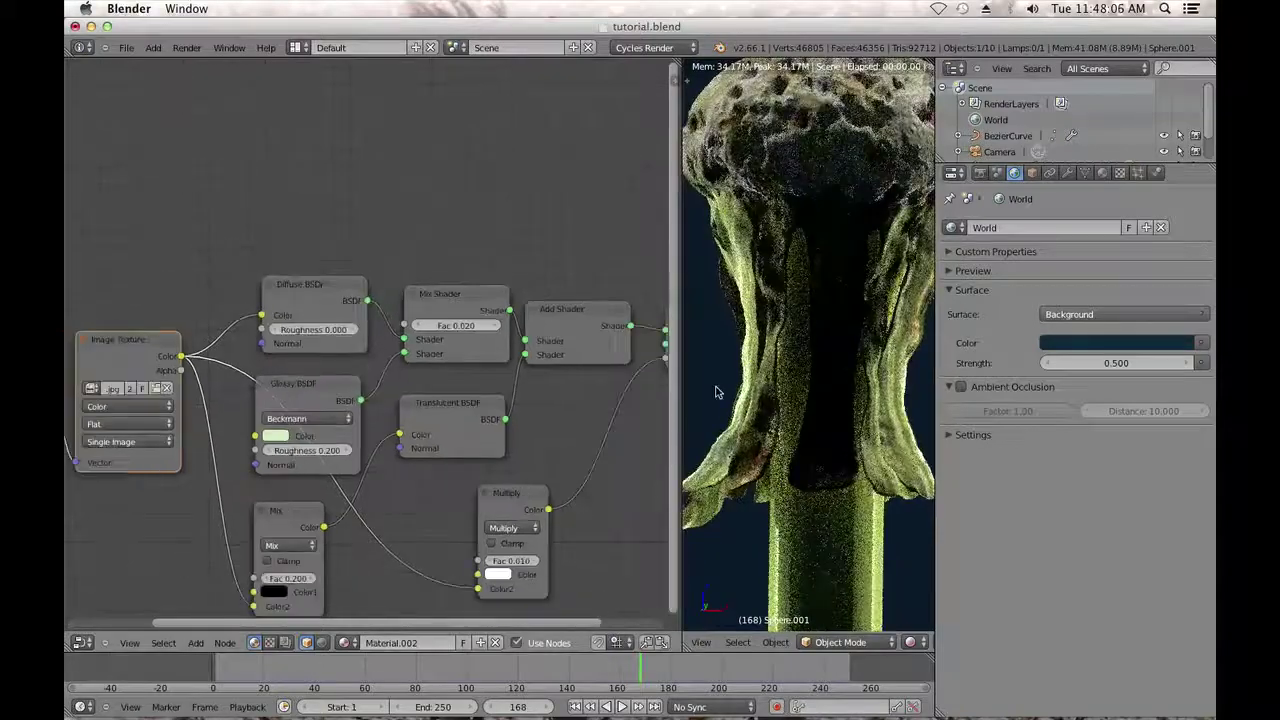
scroll(800, 390, "down", 3)
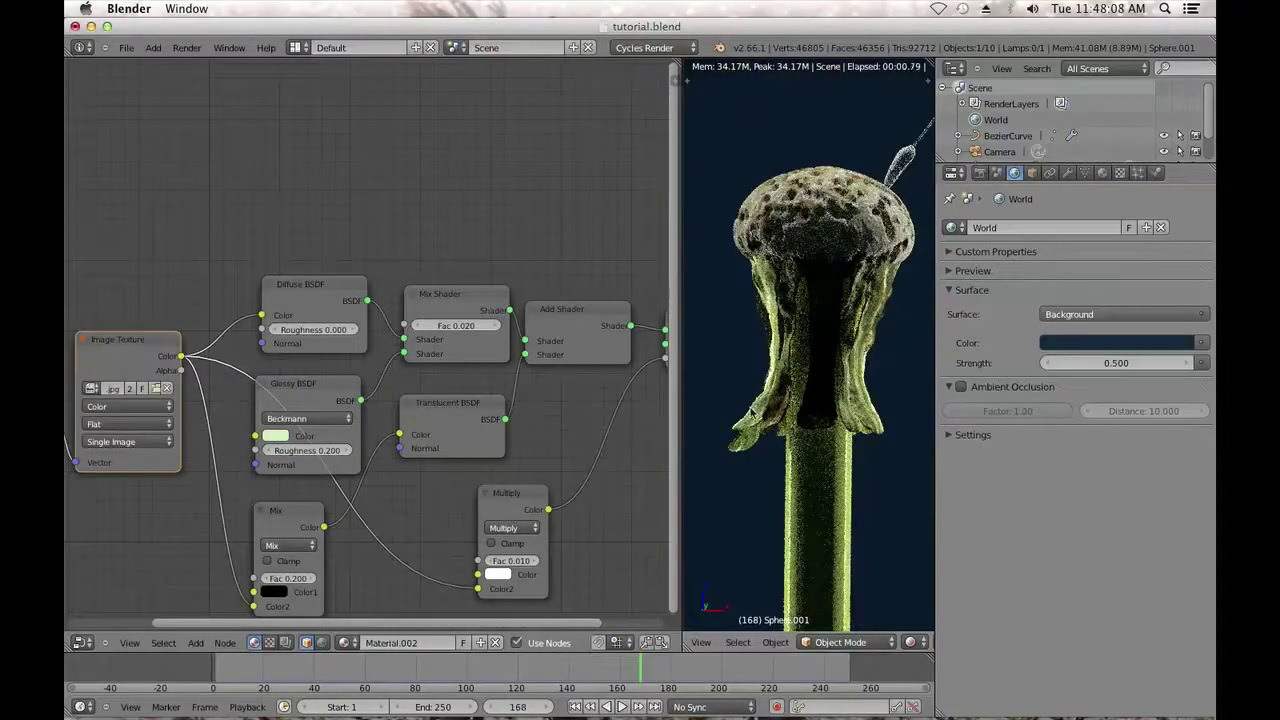
middle_click_drag(750, 413, 810, 285)
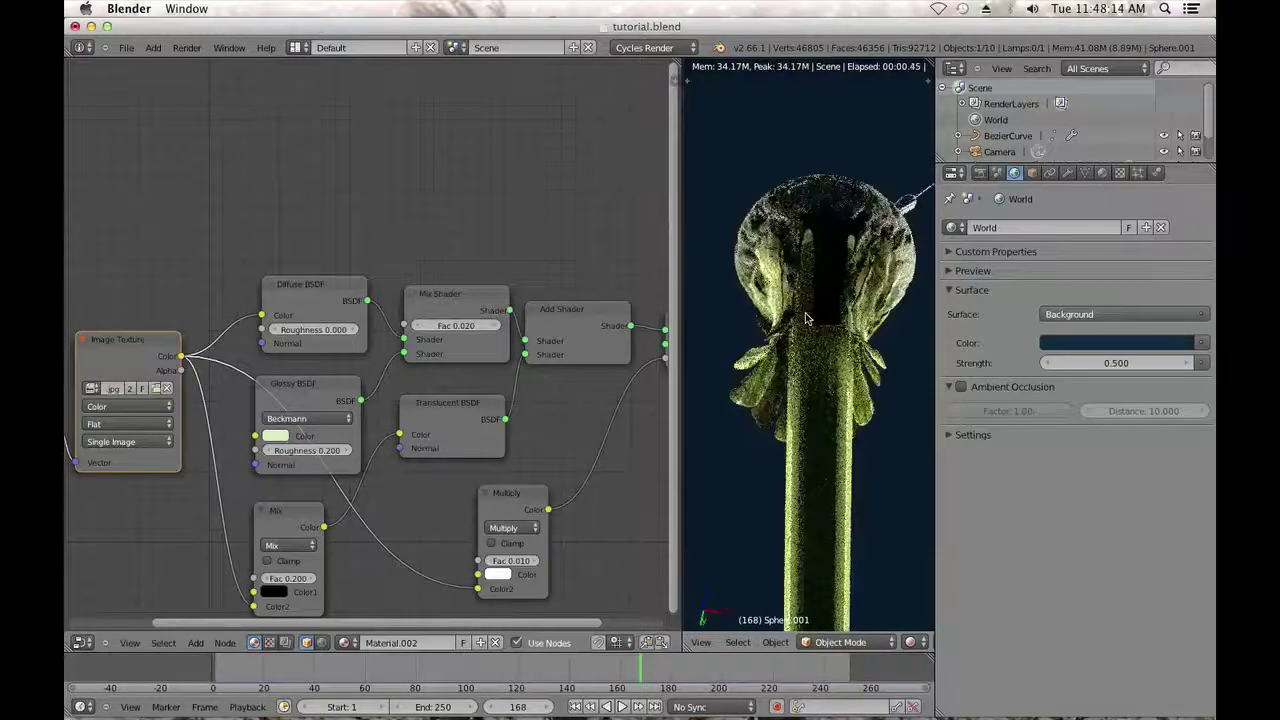
middle_click_drag(815, 310, 843, 463)
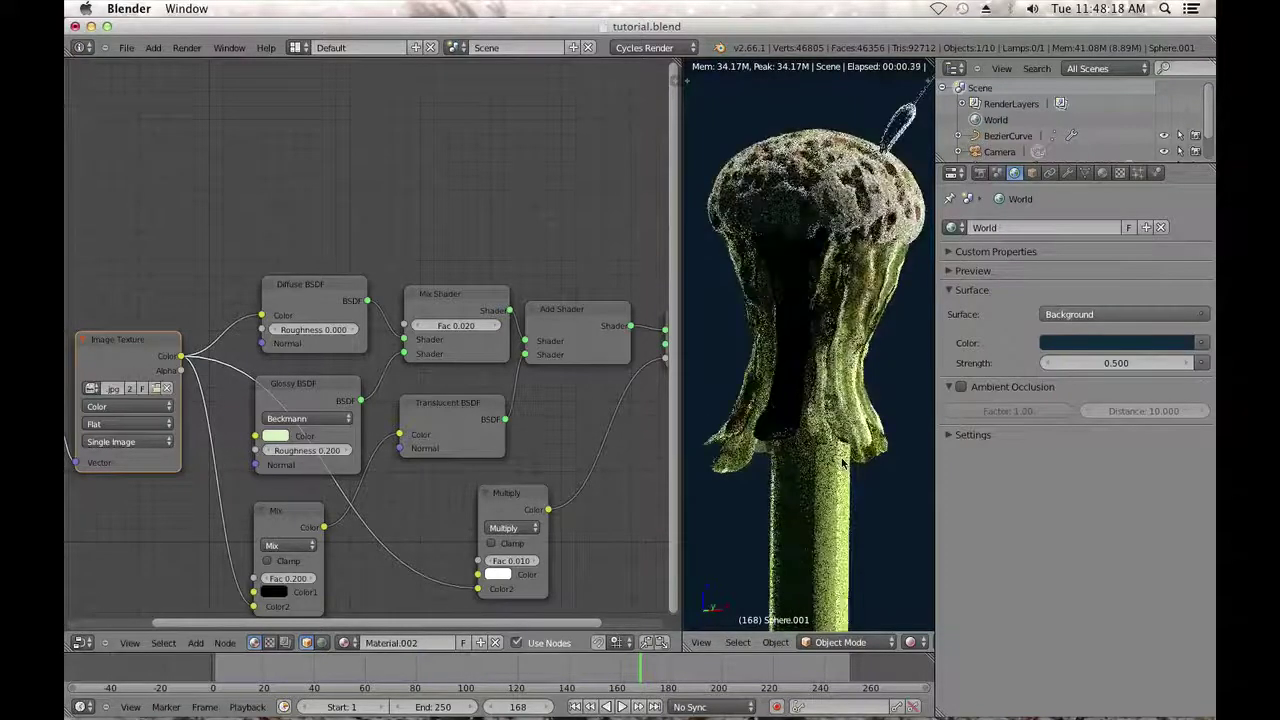
Move the Attribute and Image Texture nodes away from the shaders and insert a duplicate Mix node between Image Texture and Diffuse BSDF.
middle_click_drag(463, 546, 658, 484)
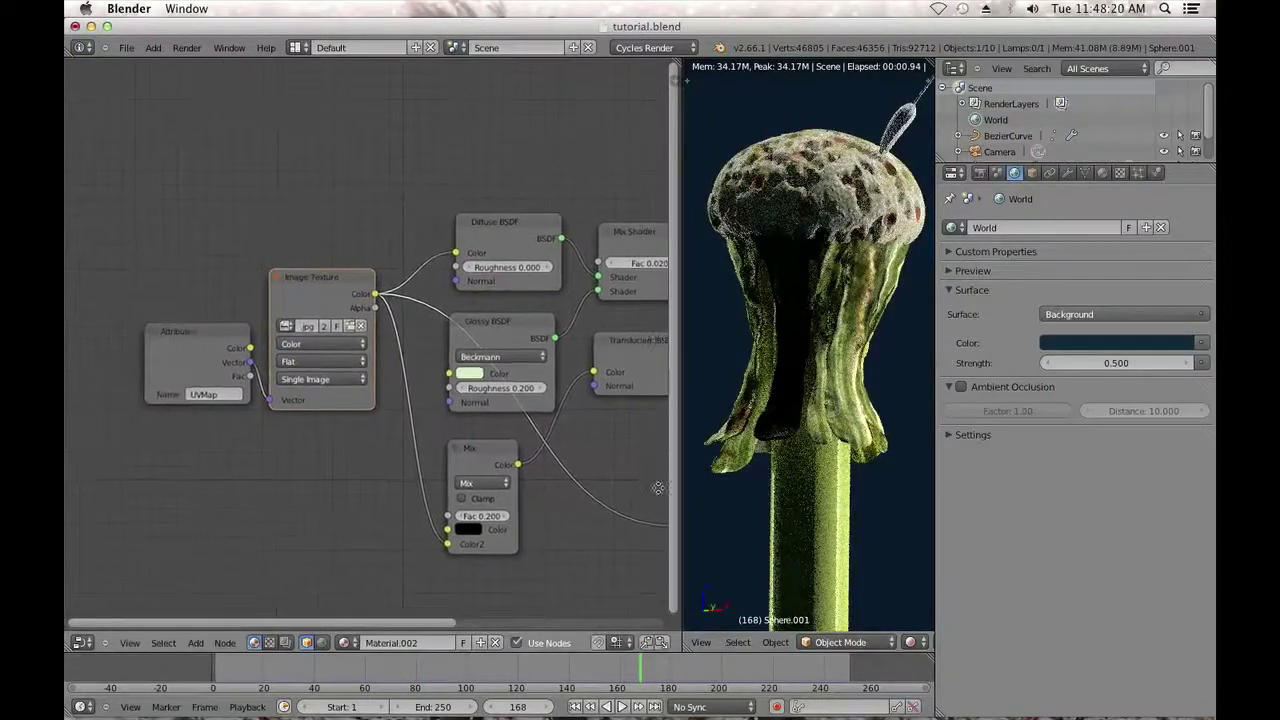
left_click_drag(378, 462, 182, 262)
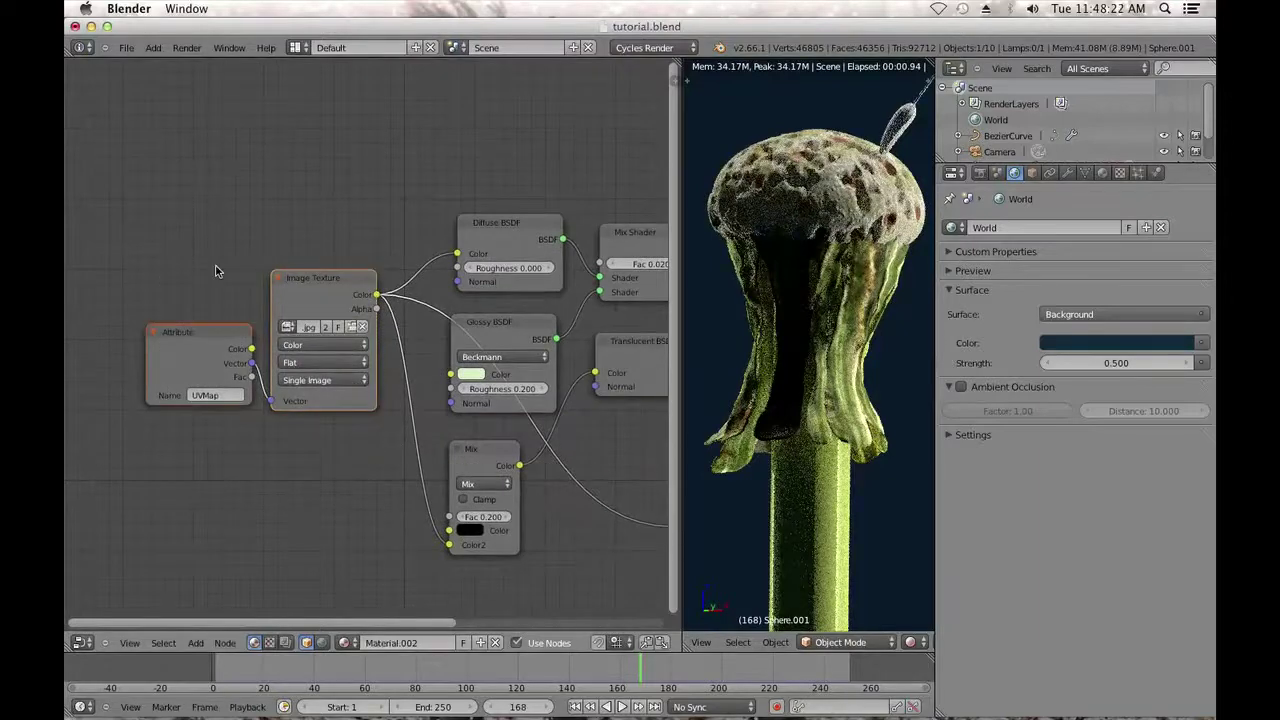
left_click_drag(341, 290, 66, 307)
left_click(461, 459)
key("shift+d")
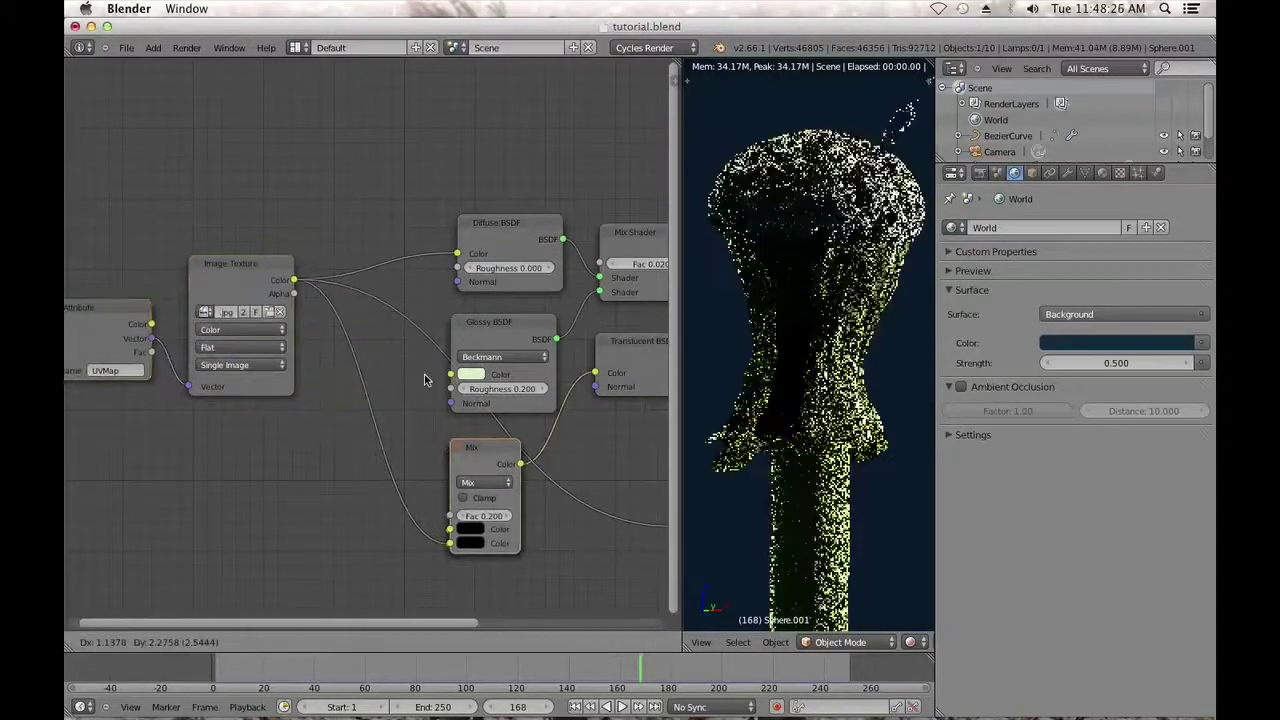
left_click(378, 176)
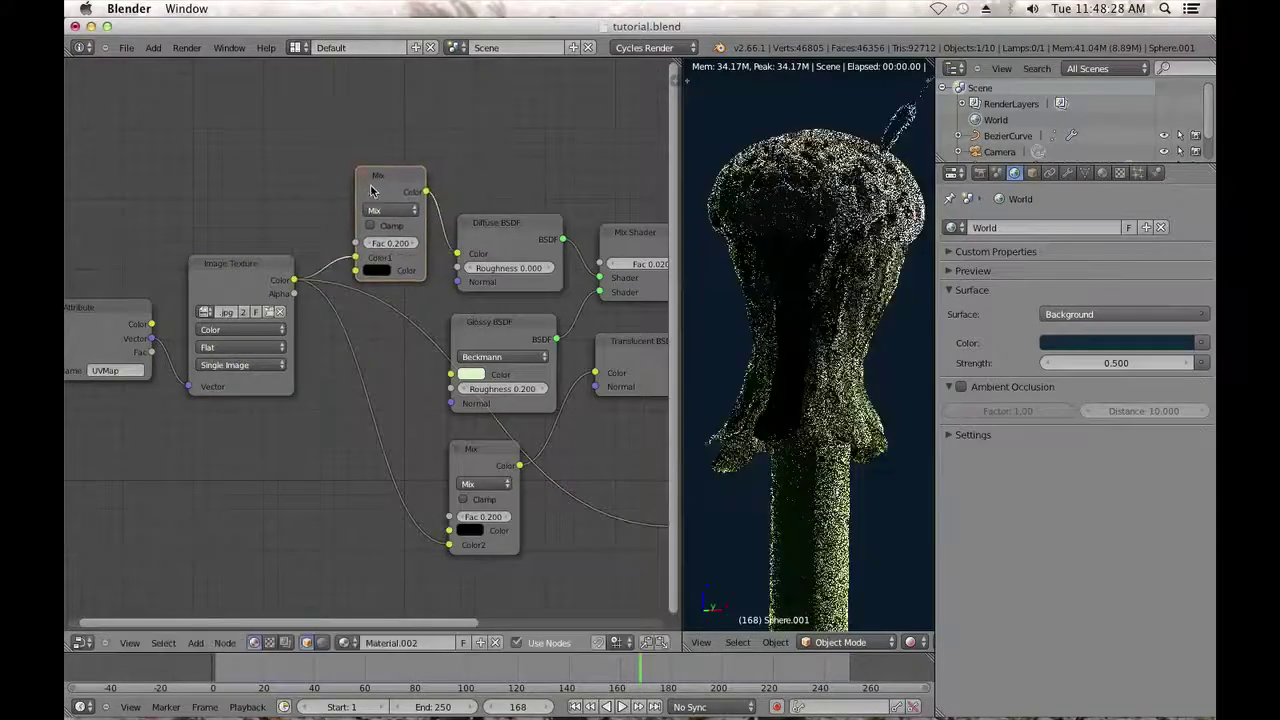
Try Fac values up to 0.900 on the Mix node feeding the Diffuse BSDF and return it to 0.200.
left_click(414, 244)
left_click(414, 244)
left_click(414, 244)
left_click(414, 244)
left_click(414, 244)
left_click(415, 245)
left_click(415, 245)
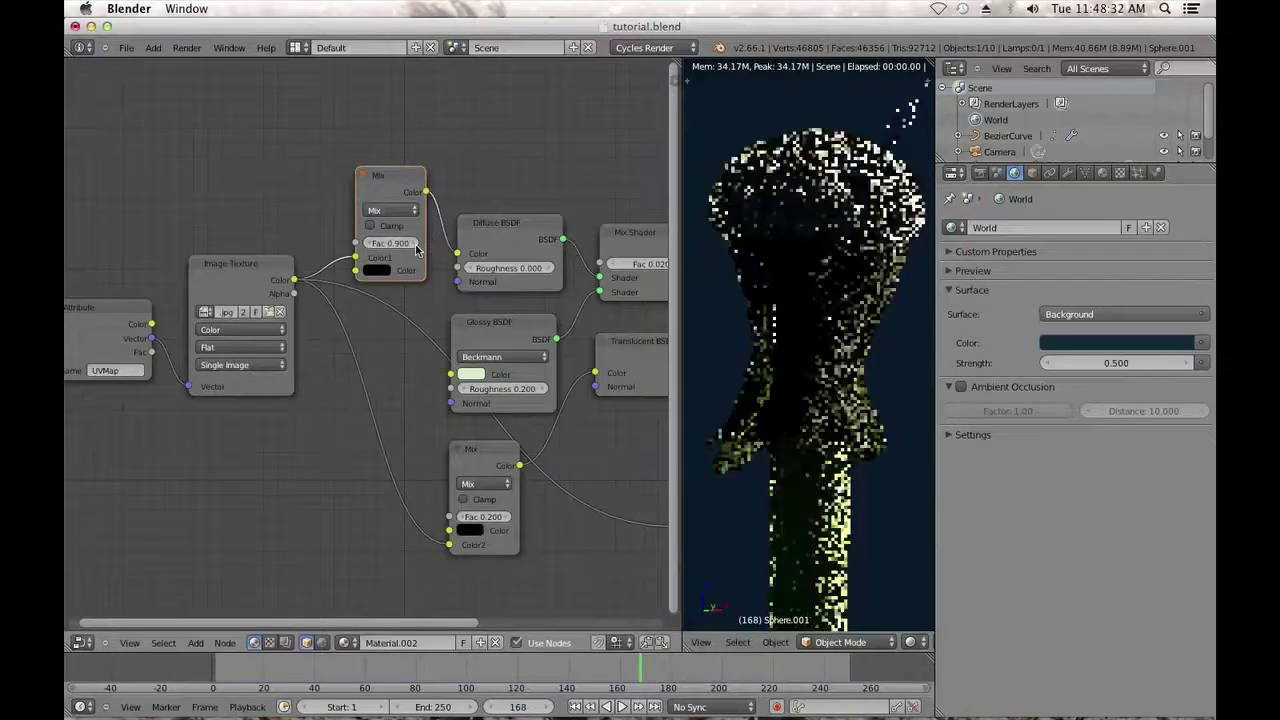
left_click(393, 246)
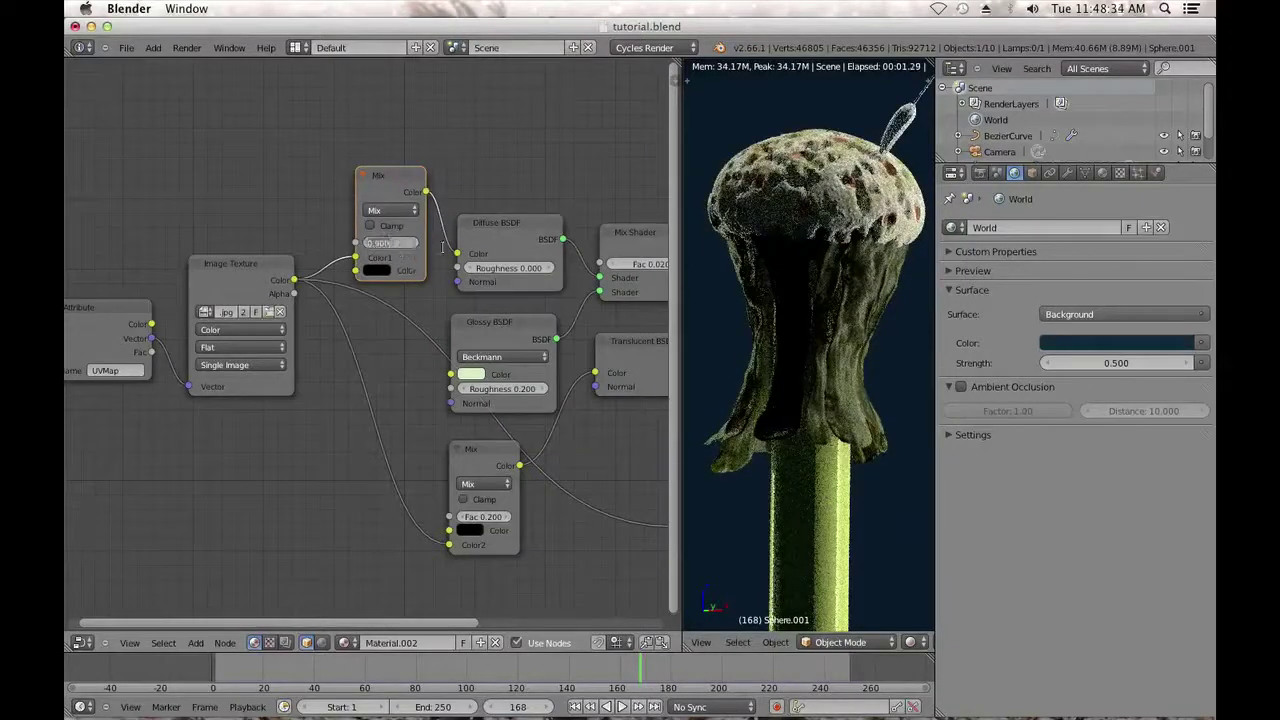
type("0.2")
key("Return")
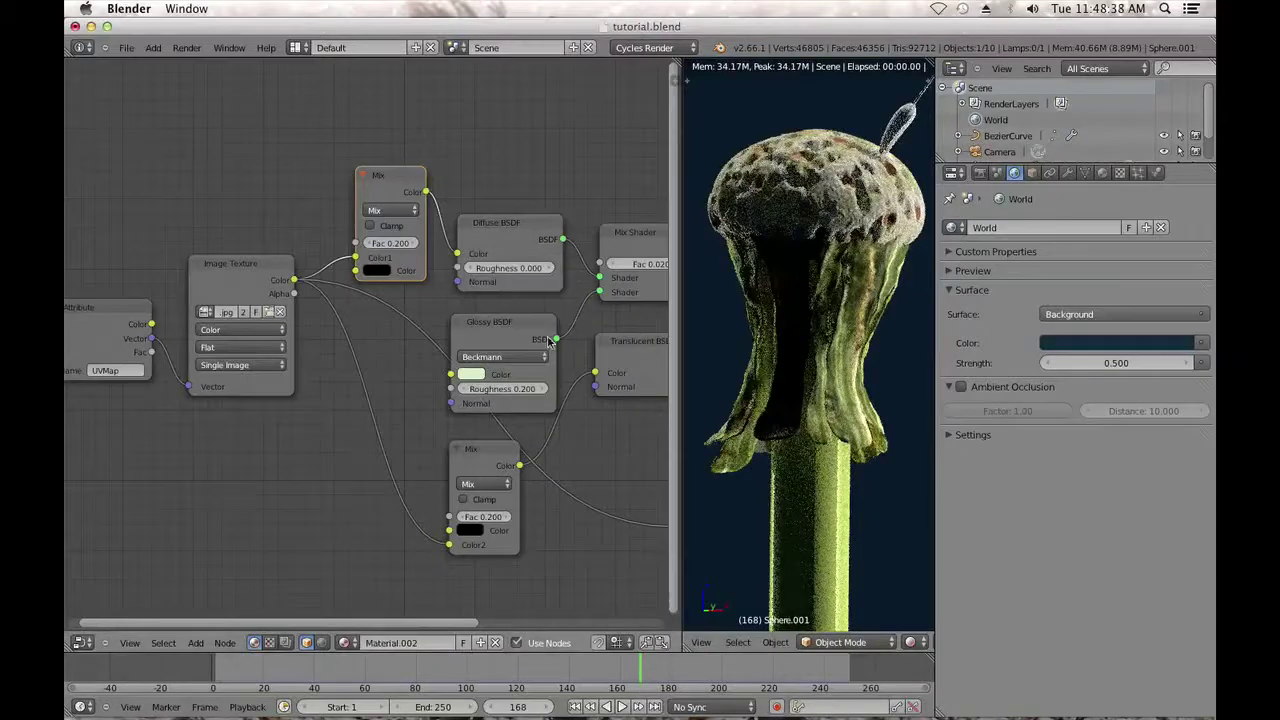
Link the image texture's color output to the Glossy BSDF's Color input.
left_click_drag(451, 375, 293, 281)
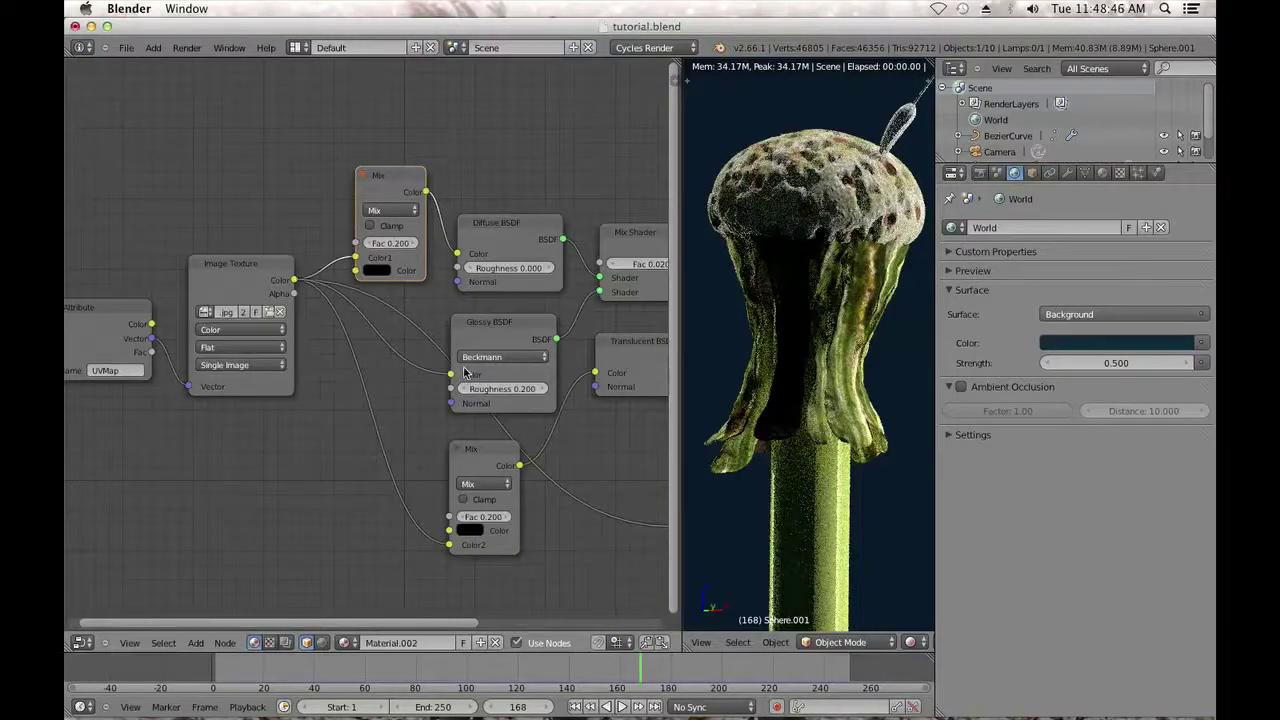
scroll(518, 378, "down", 2)
middle_click_drag(554, 401, 524, 404)
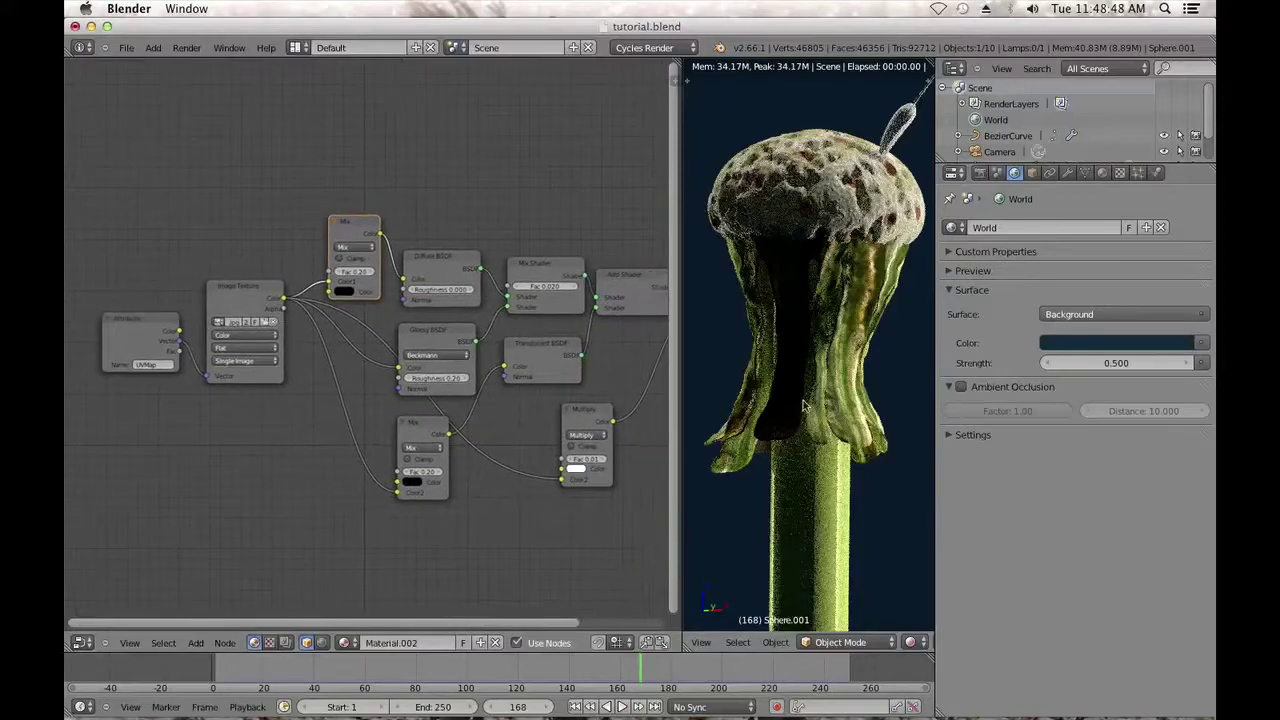
Examine the leaves, stem and head from several sides in the rendered view, ending close to the seed on top.
middle_click_drag(877, 383, 772, 383)
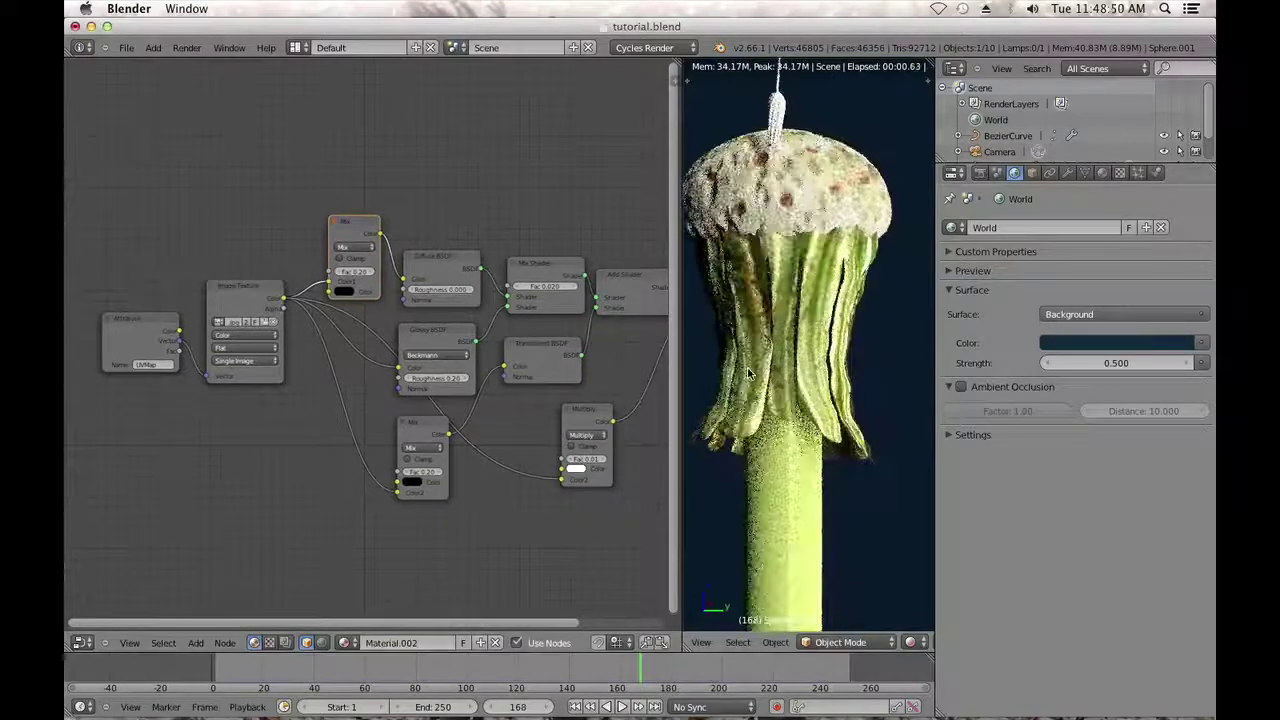
mouse_move(792, 434)
middle_mouse_down()
mouse_move(911, 451)
mouse_move(763, 406)
mouse_move(800, 410)
middle_mouse_up()
scroll(800, 410, "up", 1)
scroll(878, 415, "down", 2)
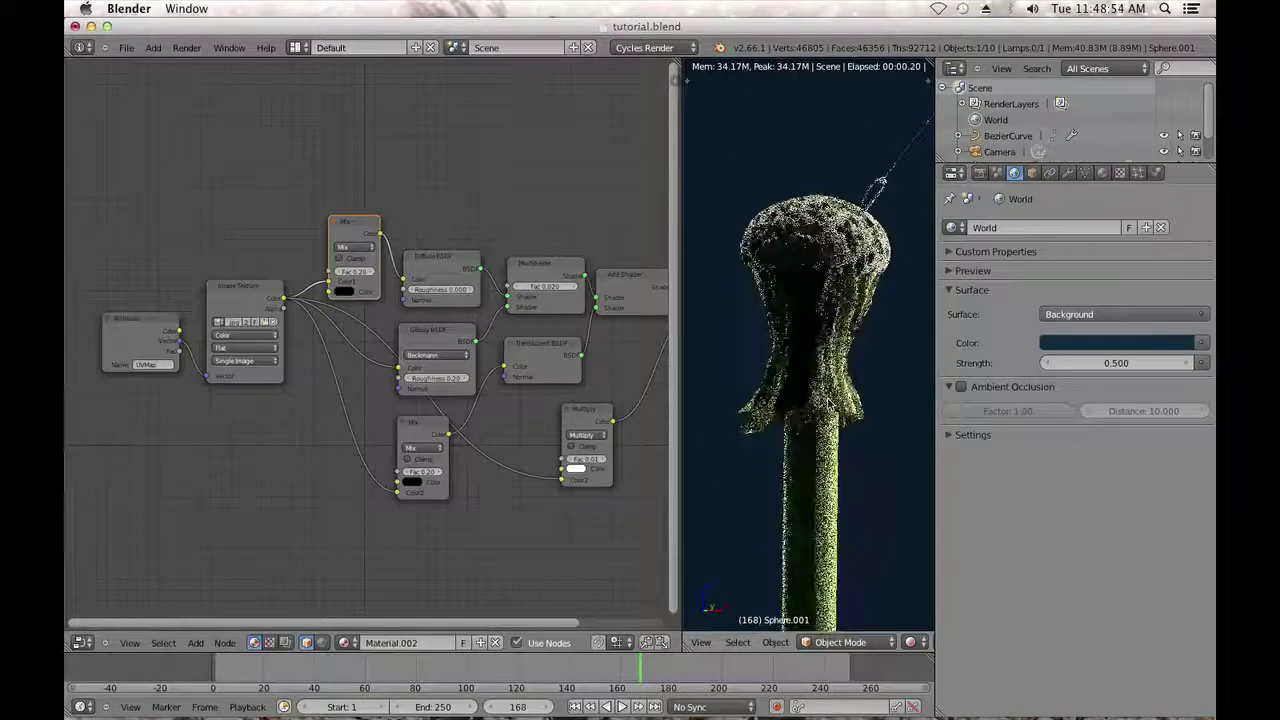
scroll(878, 415, "down", 1)
middle_click_drag(894, 272, 817, 426, "shift")
scroll(817, 426, "up", 4)
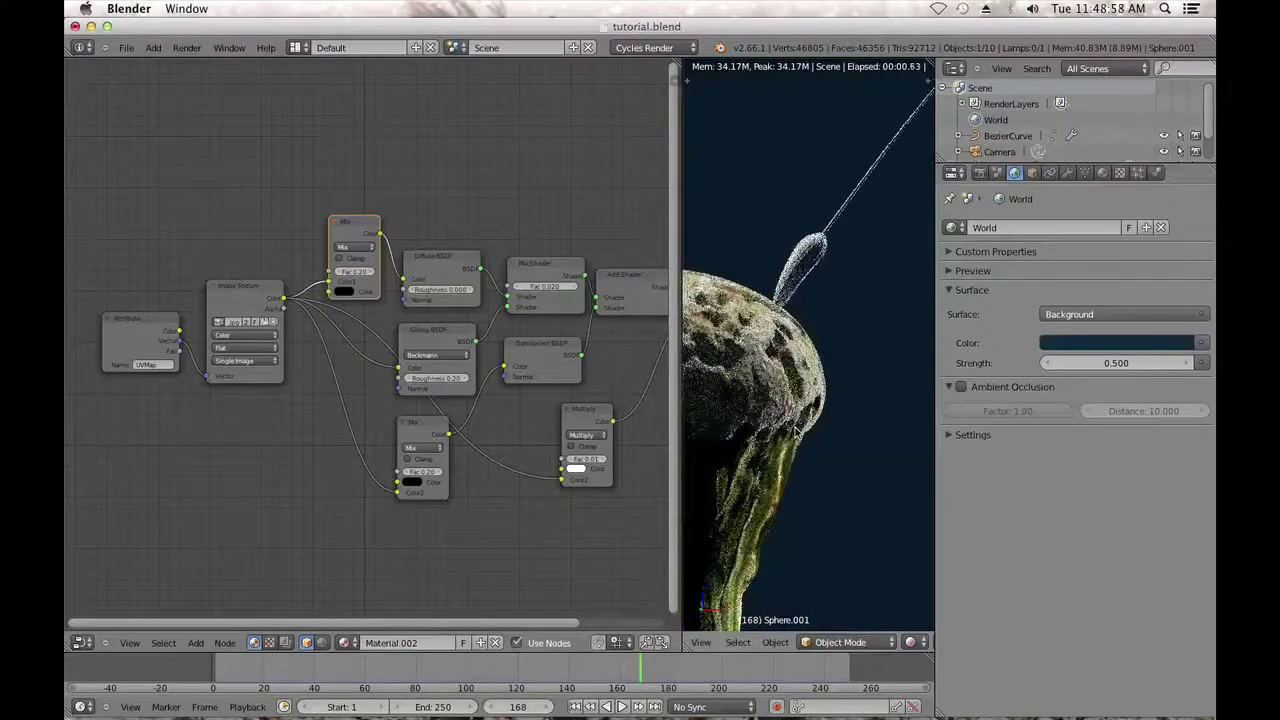
middle_click_drag(829, 372, 797, 432)
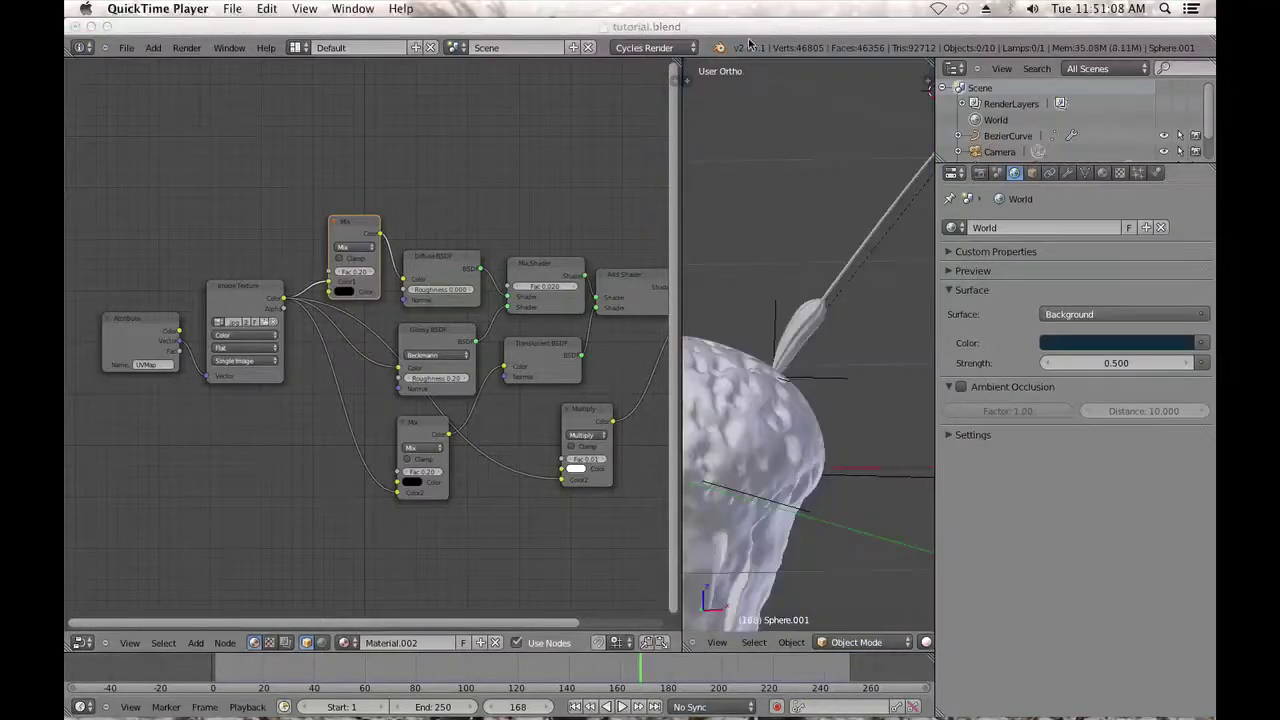
Select the seed object on top of the head and add a new material to it.
left_click(753, 34)
right_click(806, 324)
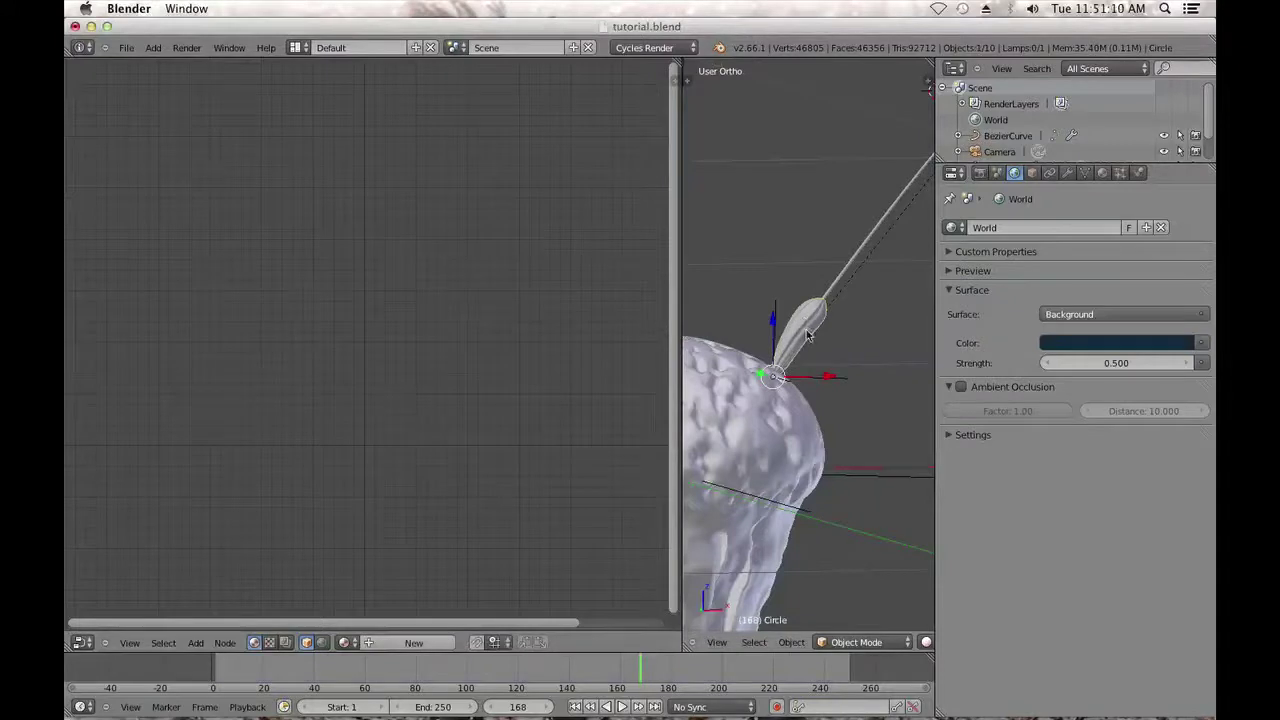
key("Tab")
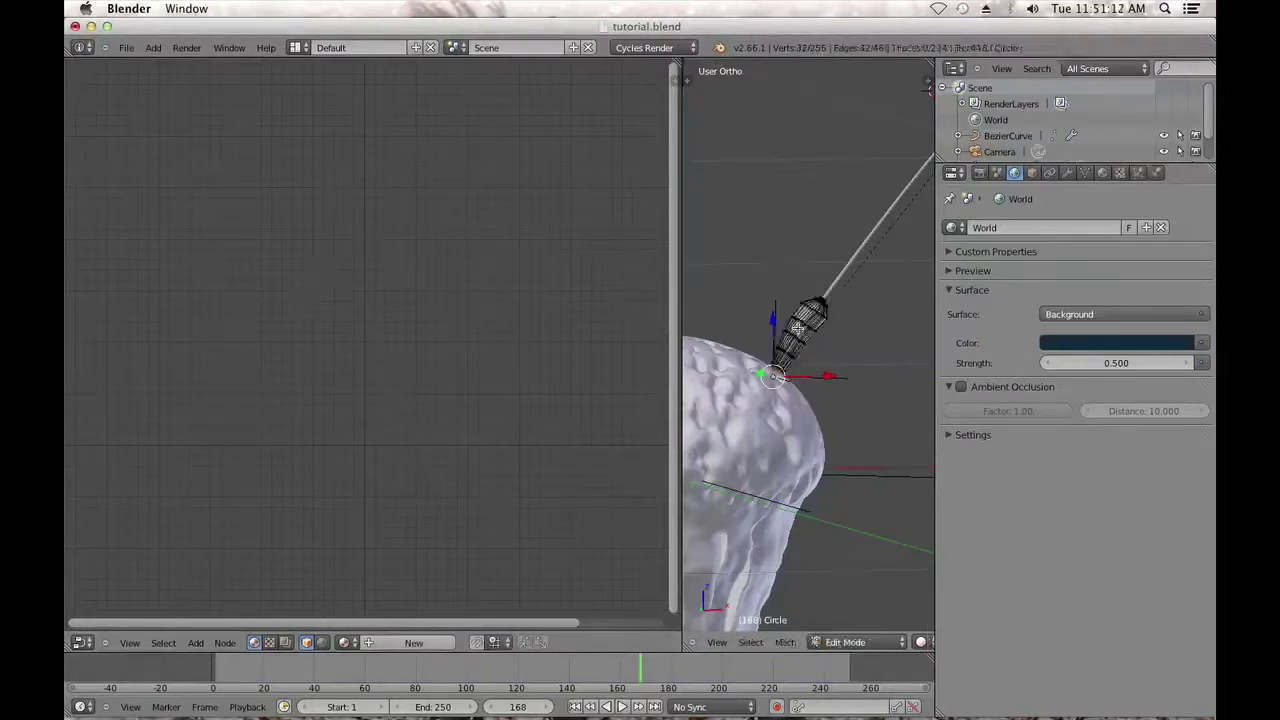
key("a")
key("a")
key("Tab")
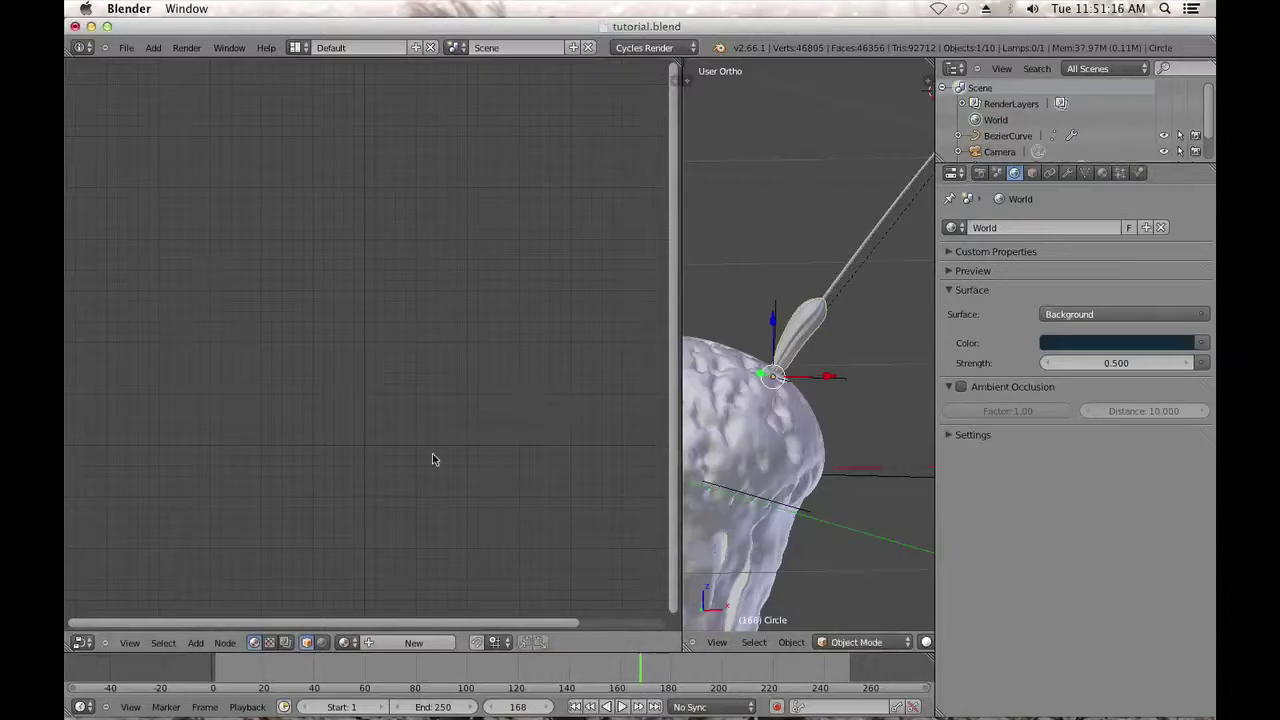
left_click(1097, 173)
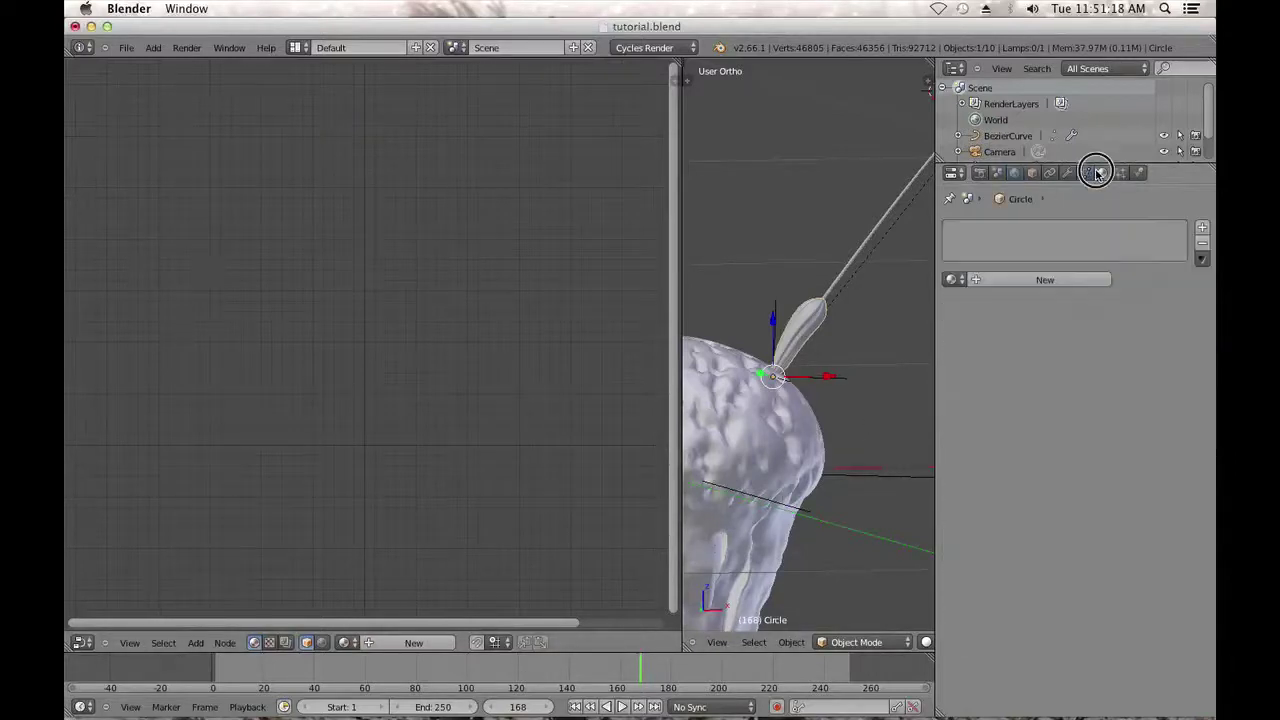
left_click(1071, 276)
scroll(520, 410, "up", 3)
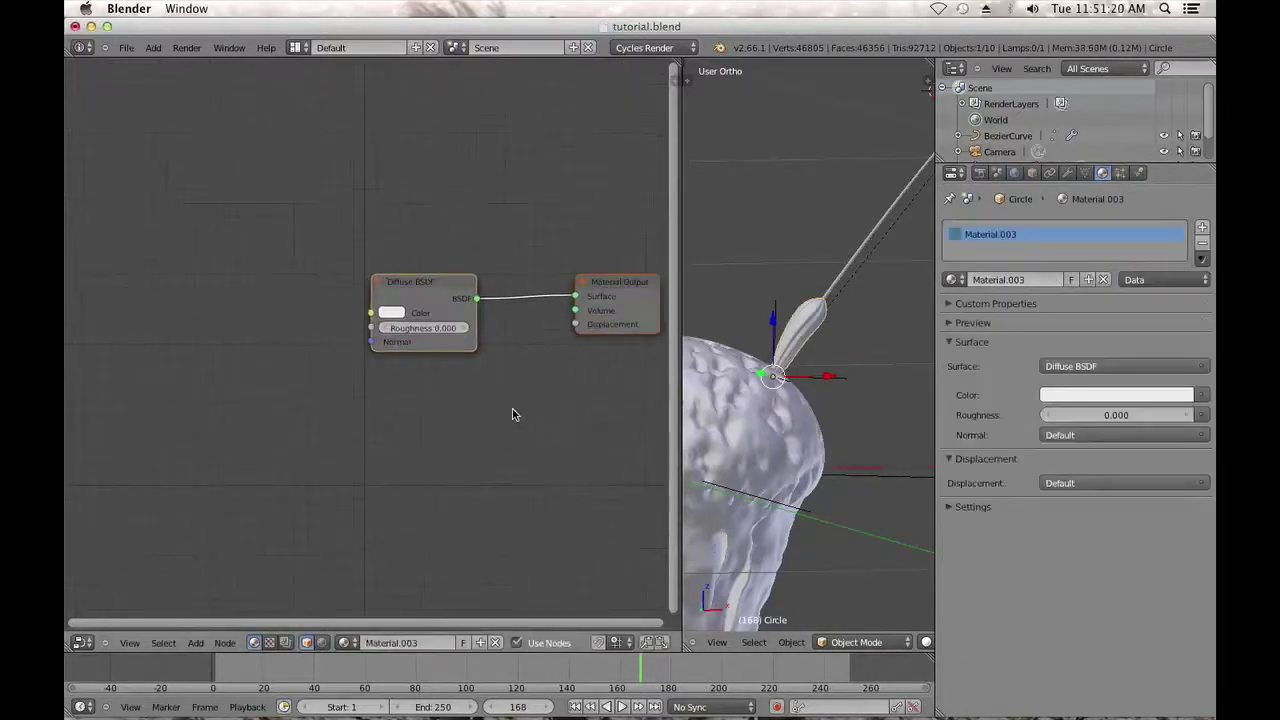
Add an Image Texture node beside the Diffuse BSDF in the seed's material.
left_click_drag(371, 347, 343, 307)
middle_click_drag(346, 444, 468, 520)
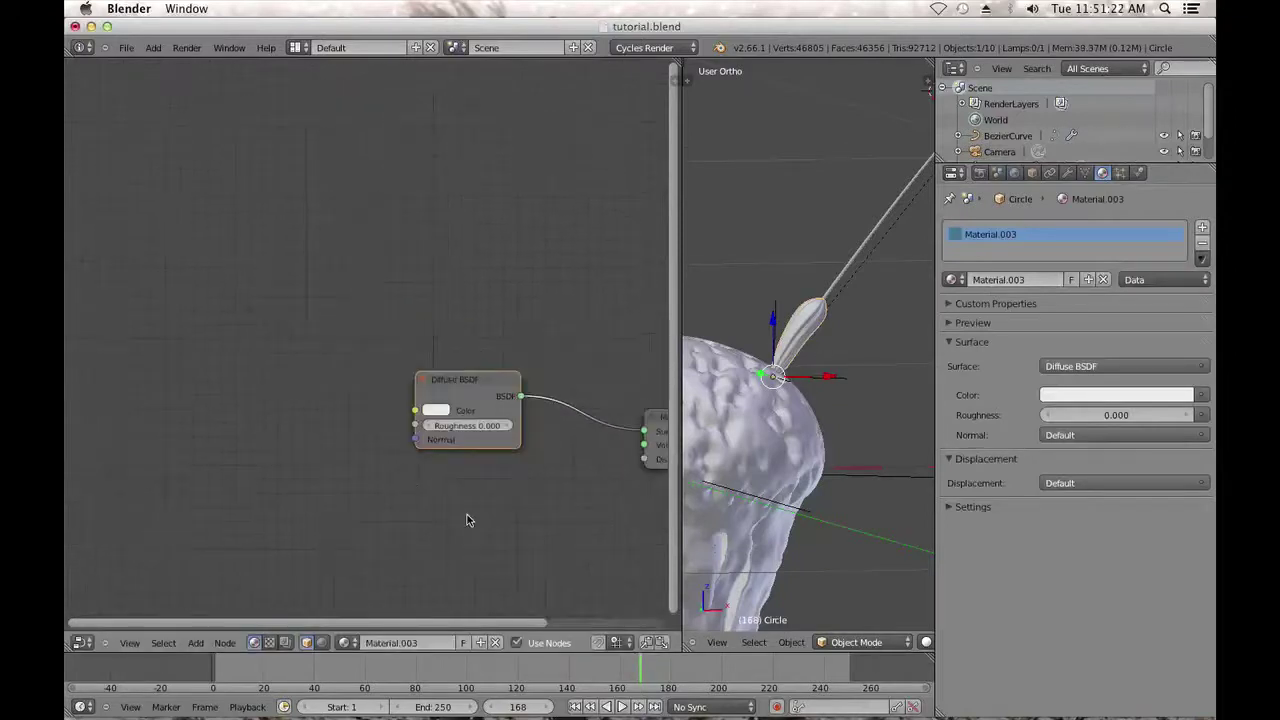
key("shift+a")
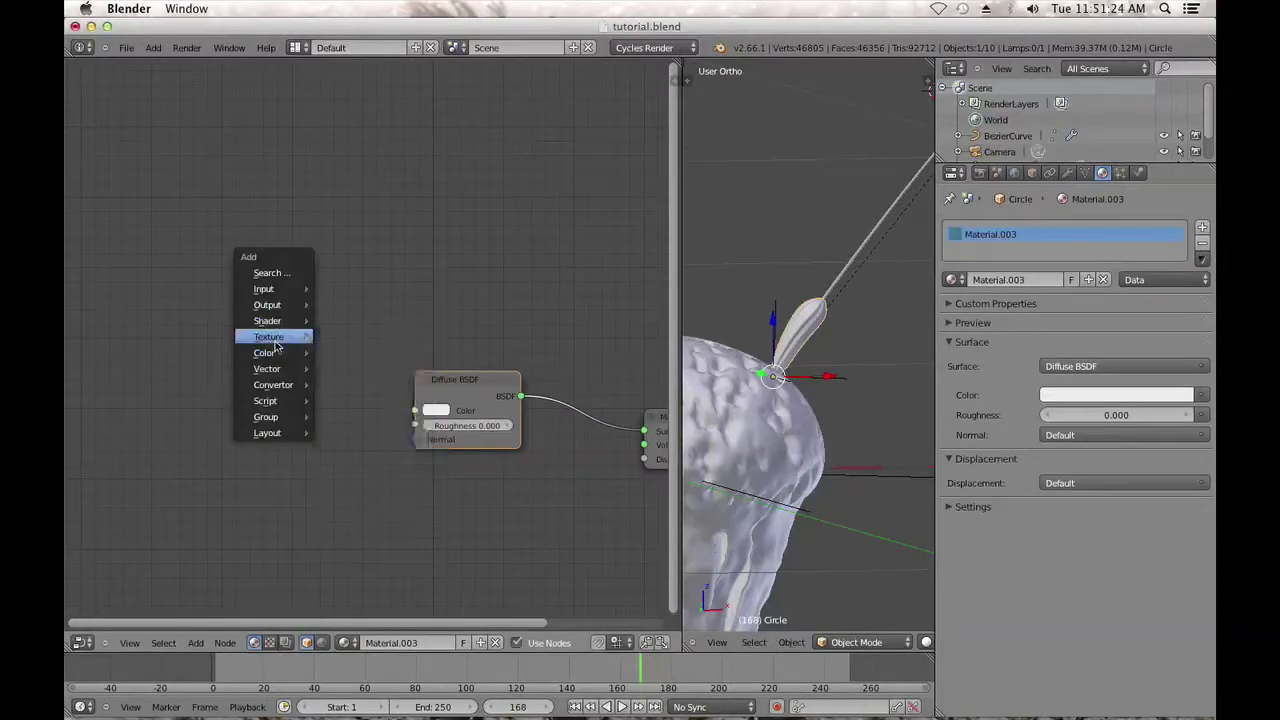
mouse_move(286, 336)
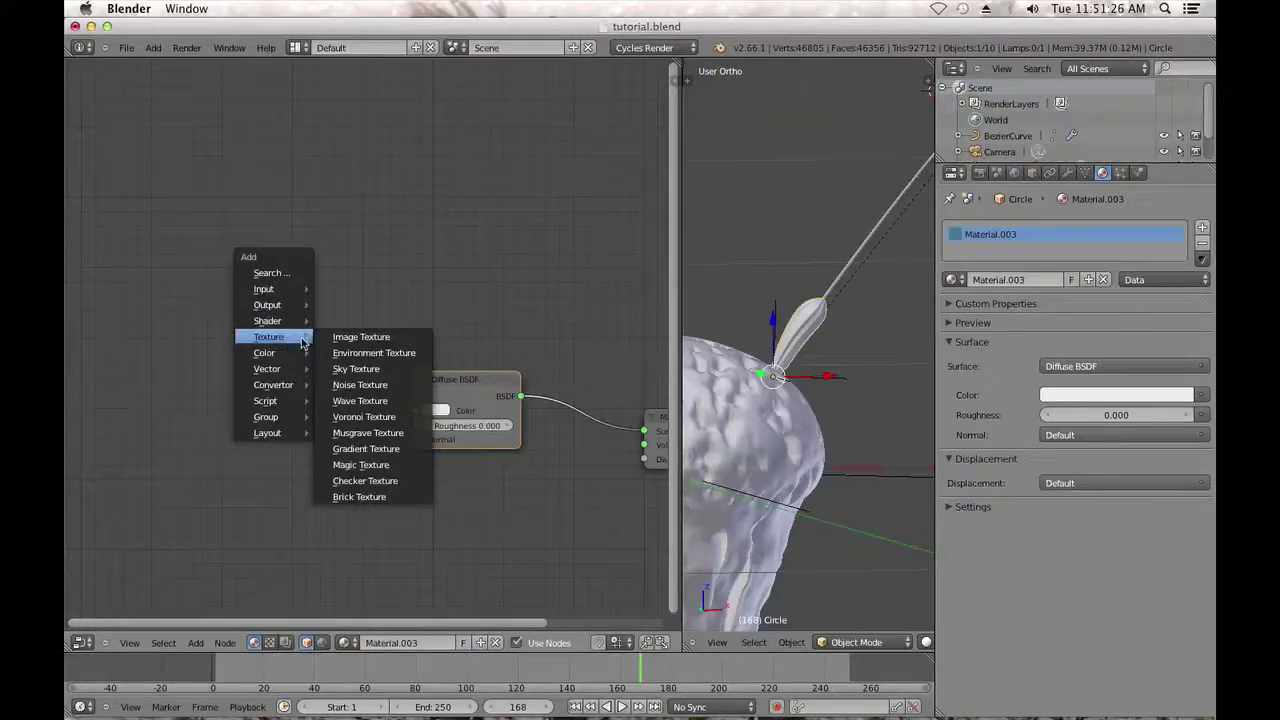
left_click(372, 336)
left_click(250, 332)
Load Ivy0086_S.jpg from the CGtextures folder into the Image Texture node, browsing the files as thumbnails.
left_click(296, 343)
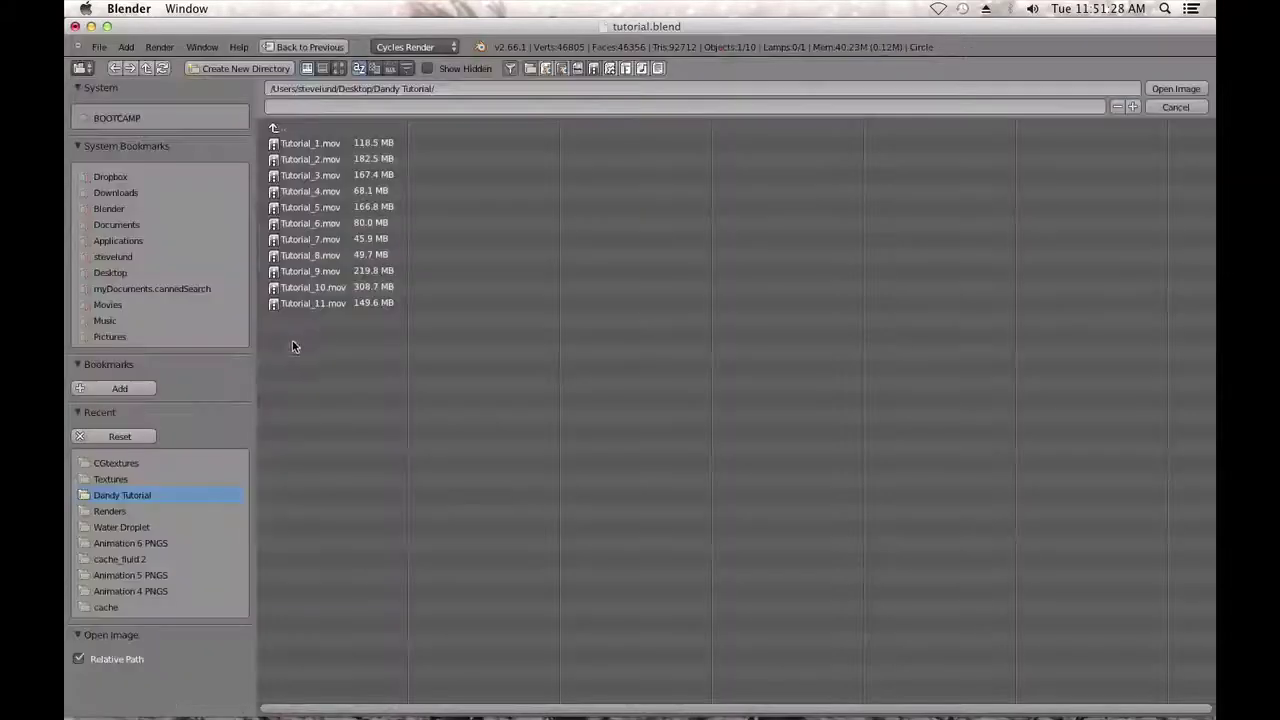
left_click(139, 465)
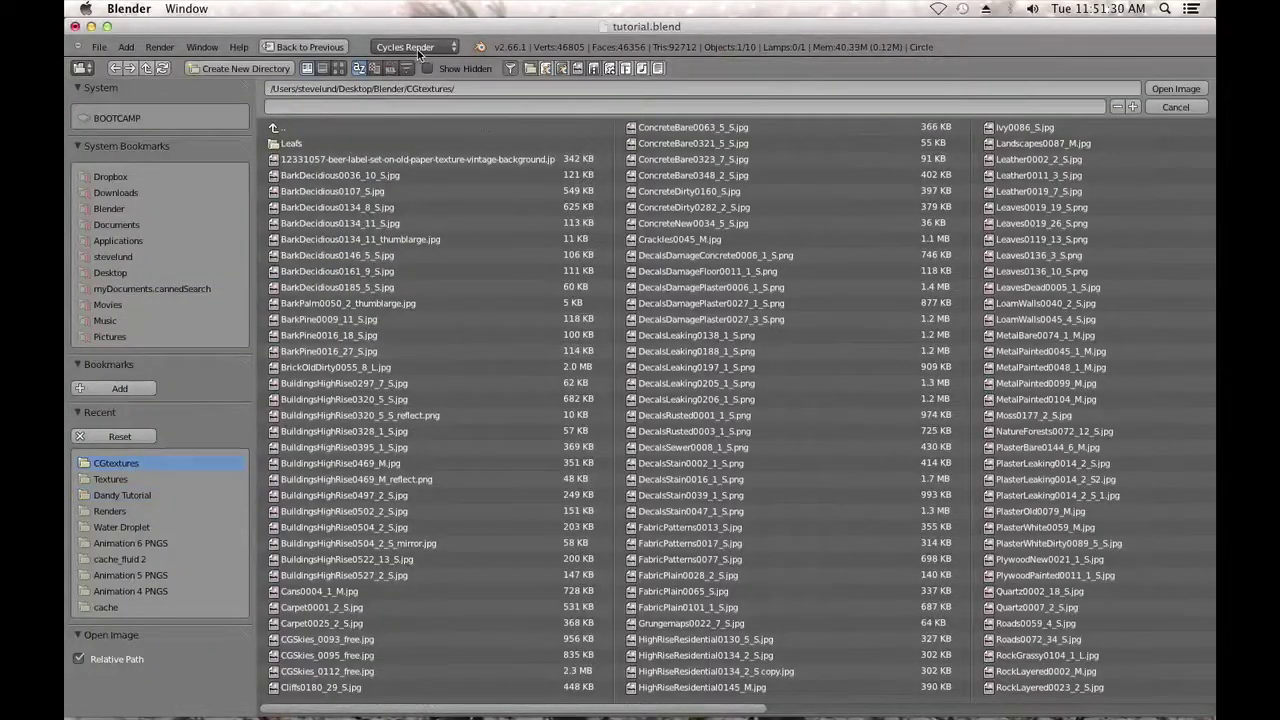
left_click(339, 69)
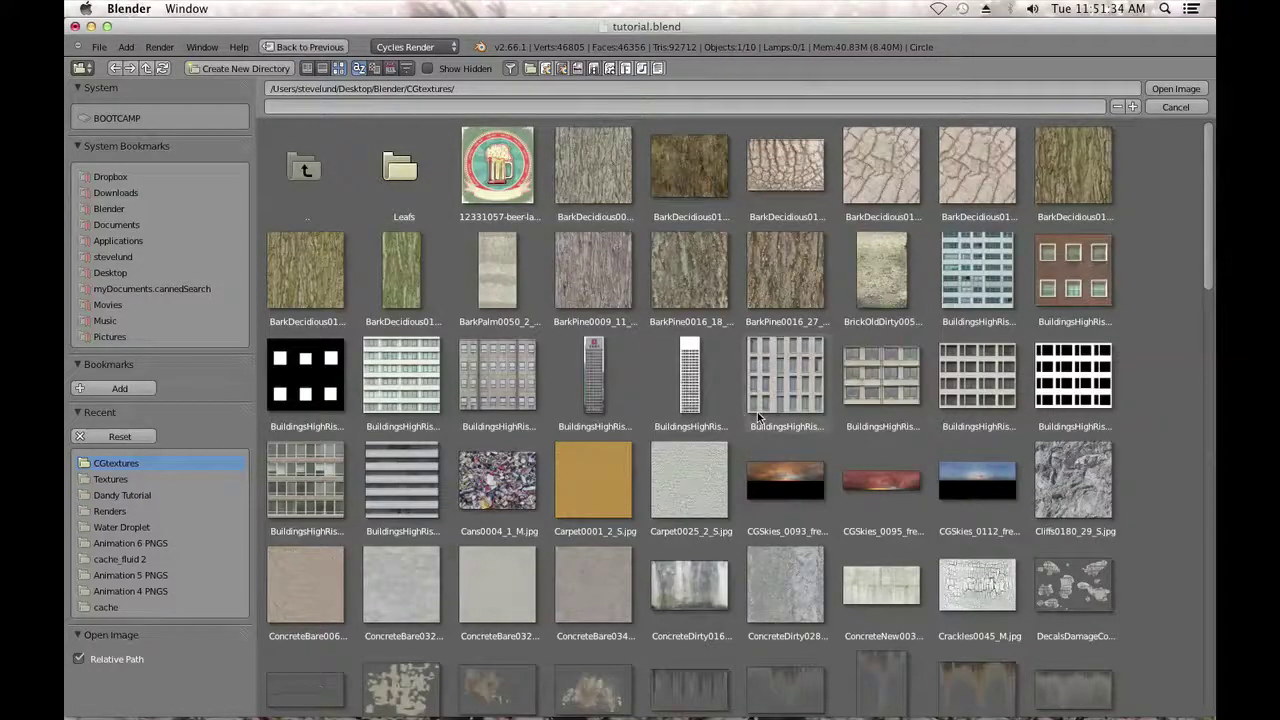
scroll(790, 411, "down", 5)
scroll(832, 409, "down", 6)
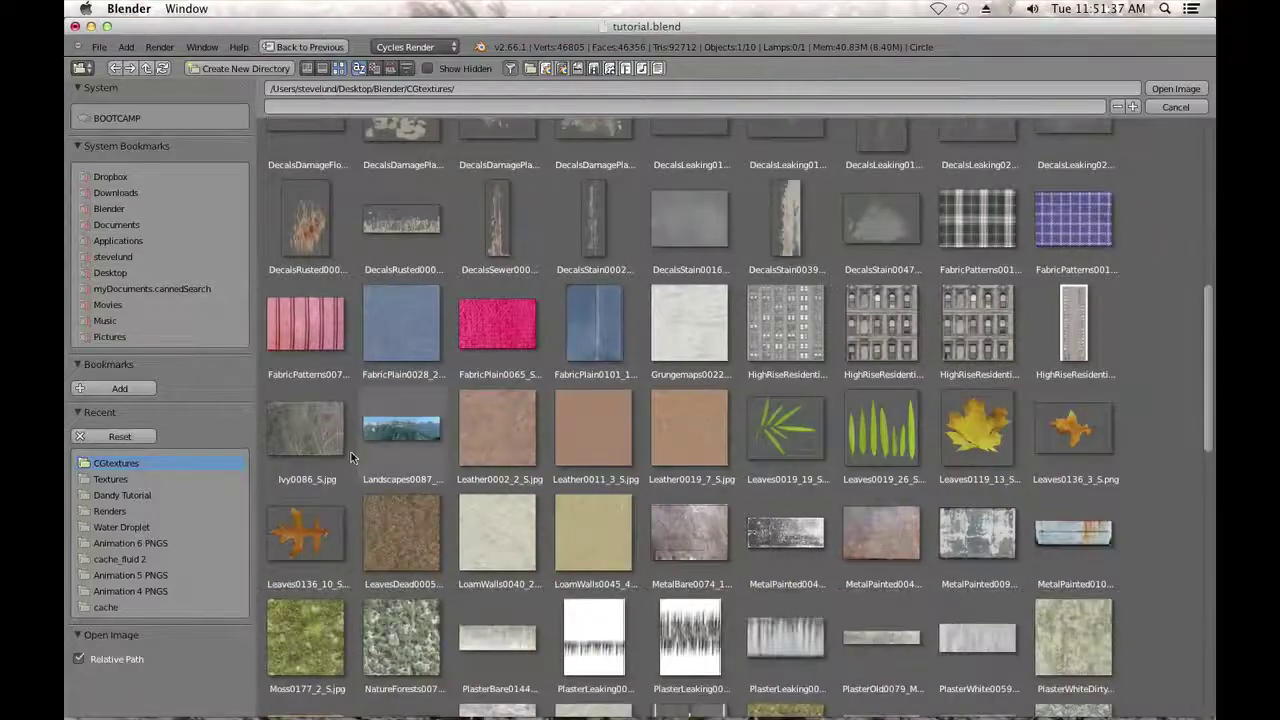
double_click(300, 416)
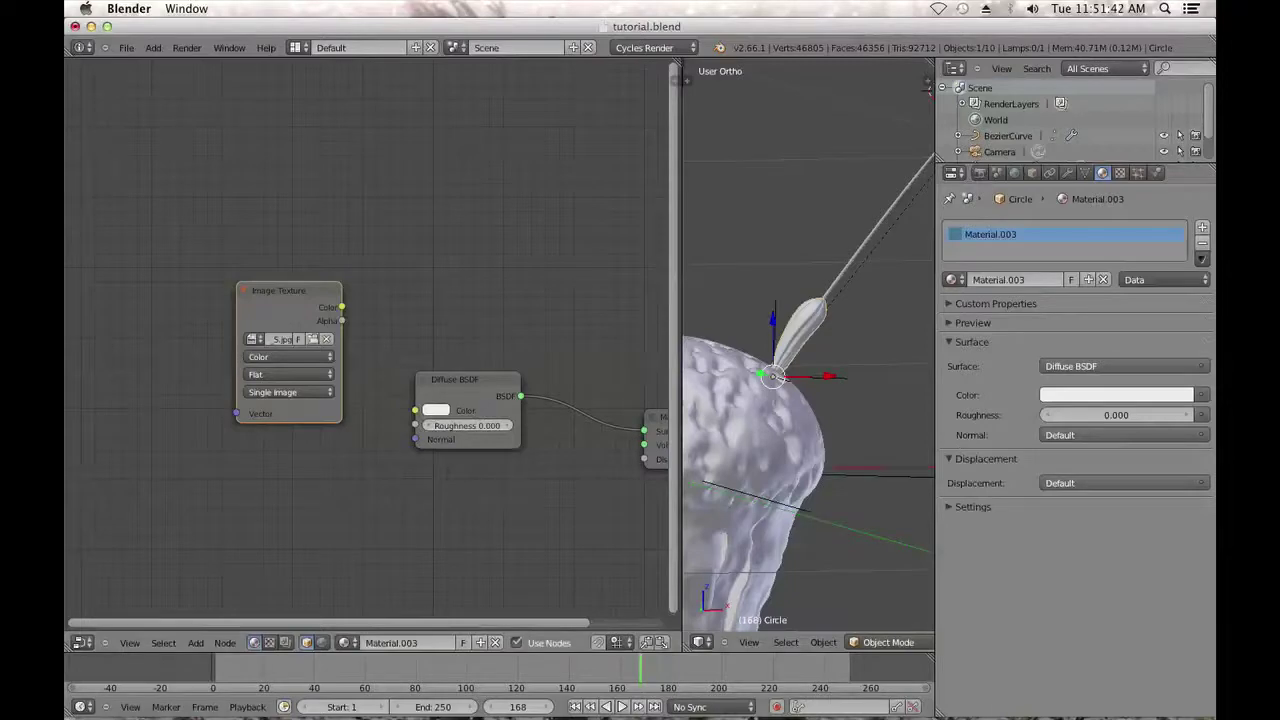
Switch to Preview, examine the seed close-up in DandelionSeeds20100414.jpg, and return to Blender.
mouse_move(198, 695)
left_click(510, 692)
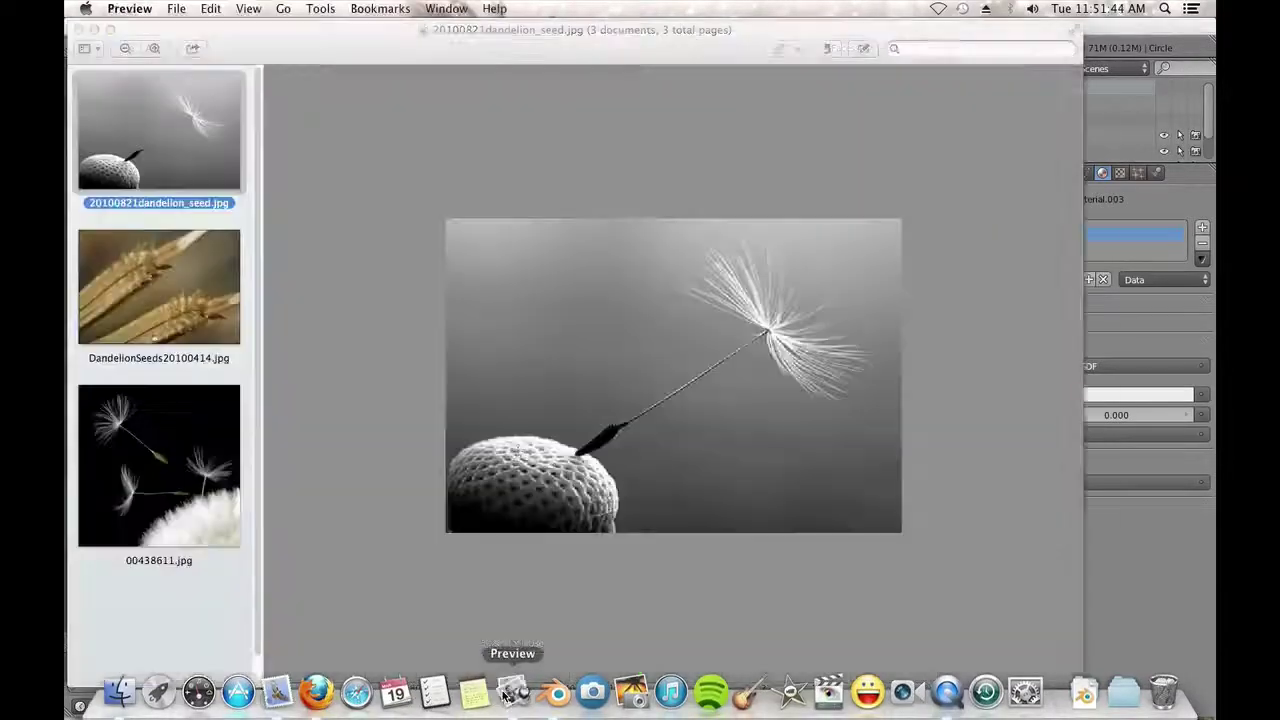
left_click(138, 293)
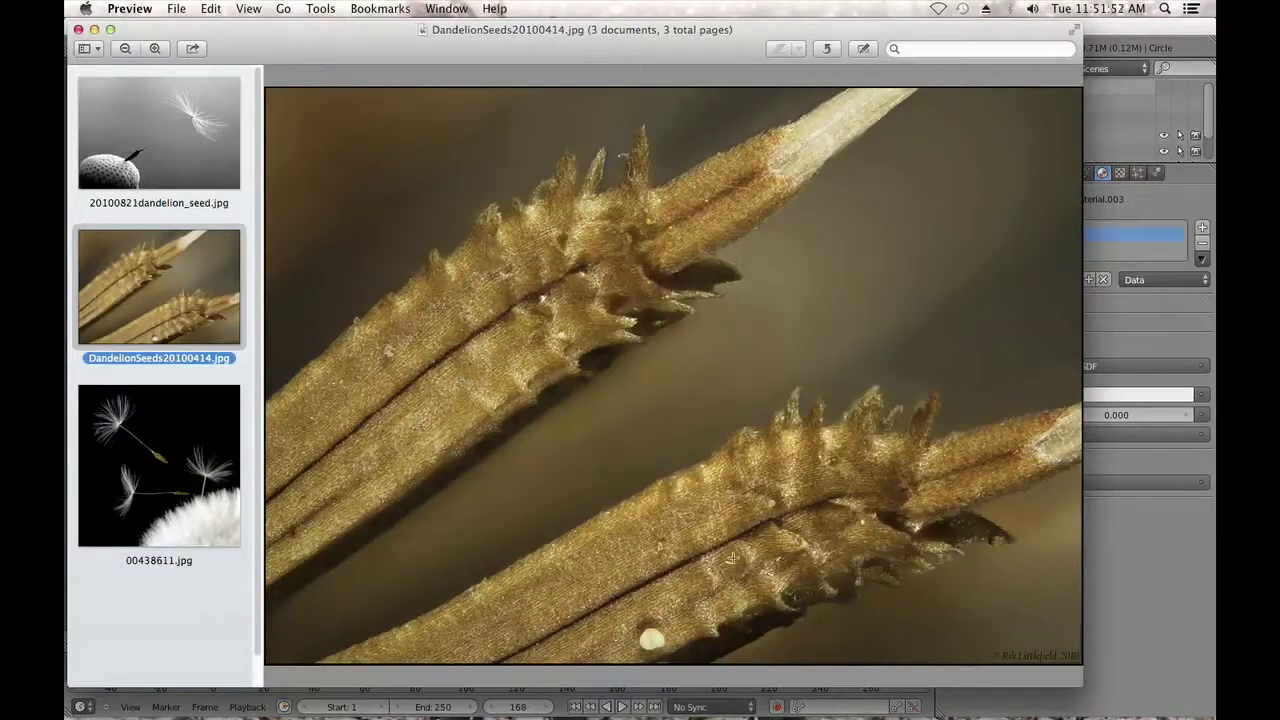
left_click(1145, 35)
Link the image texture's color output to the Diffuse BSDF's Color input and show the seed close up in rendered shading.
scroll(392, 420, "up", 2)
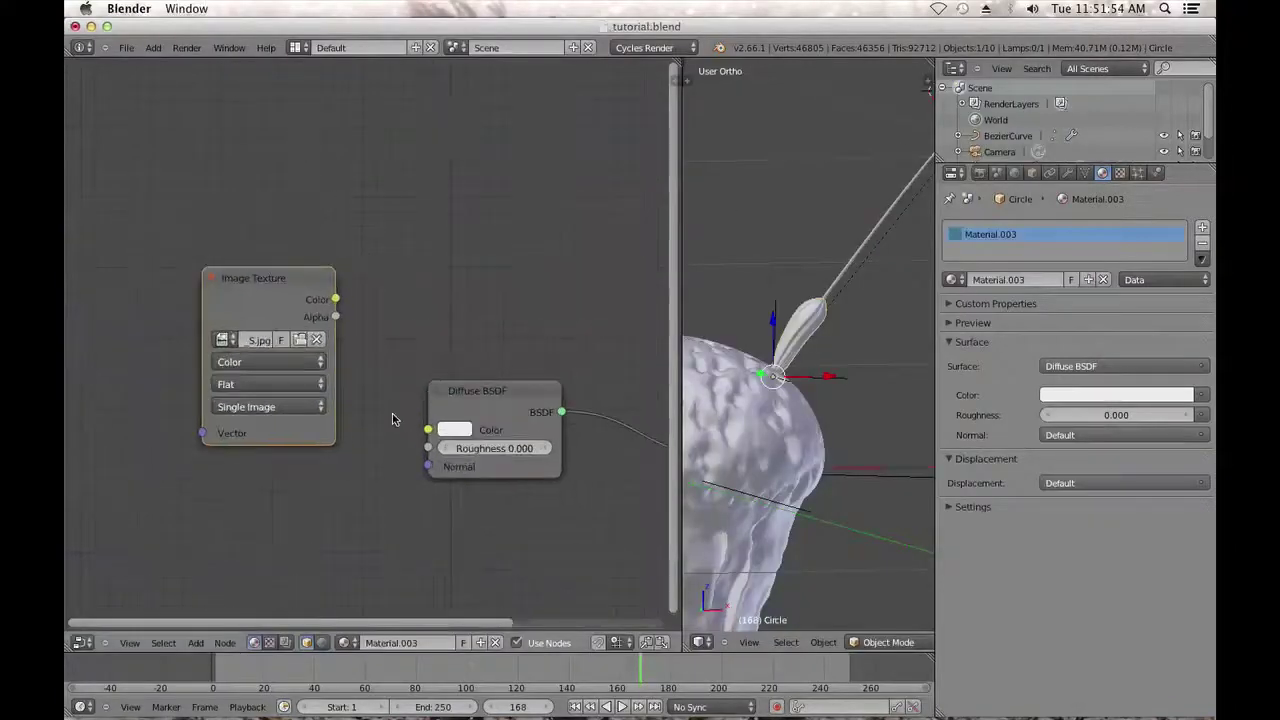
left_click_drag(353, 308, 428, 430)
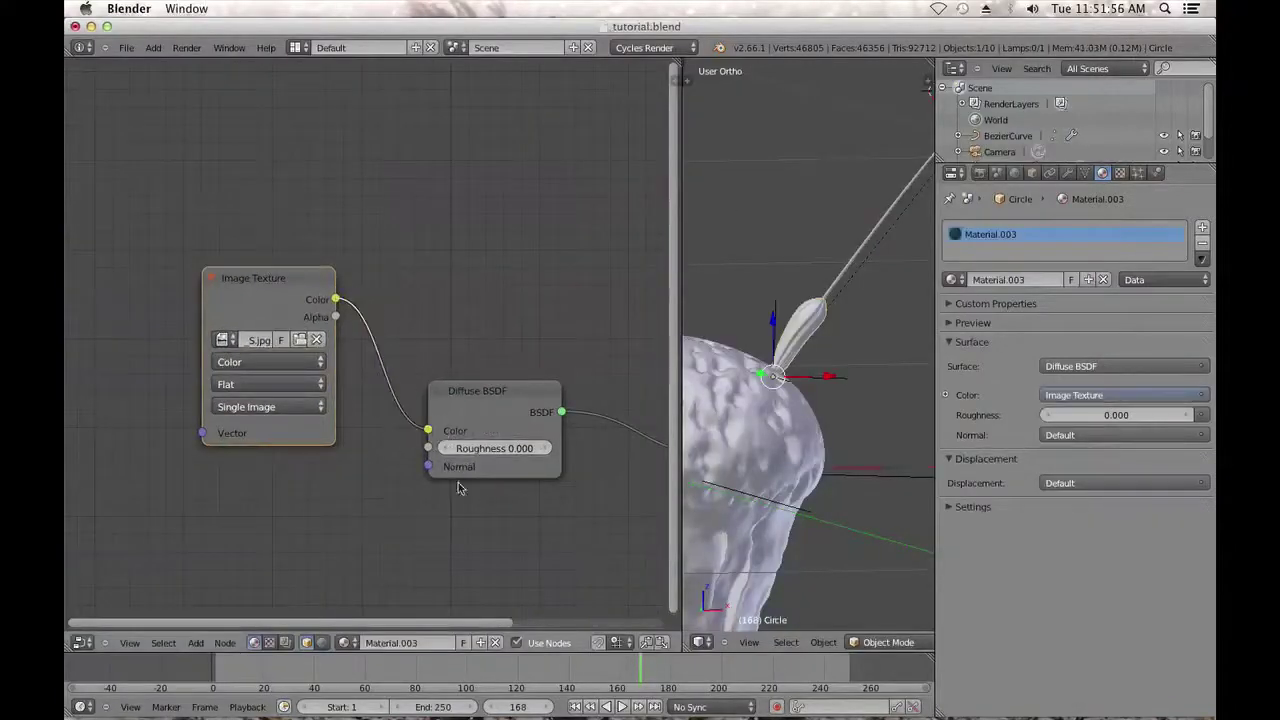
scroll(878, 628, "down", 3)
scroll(897, 643, "down", 2)
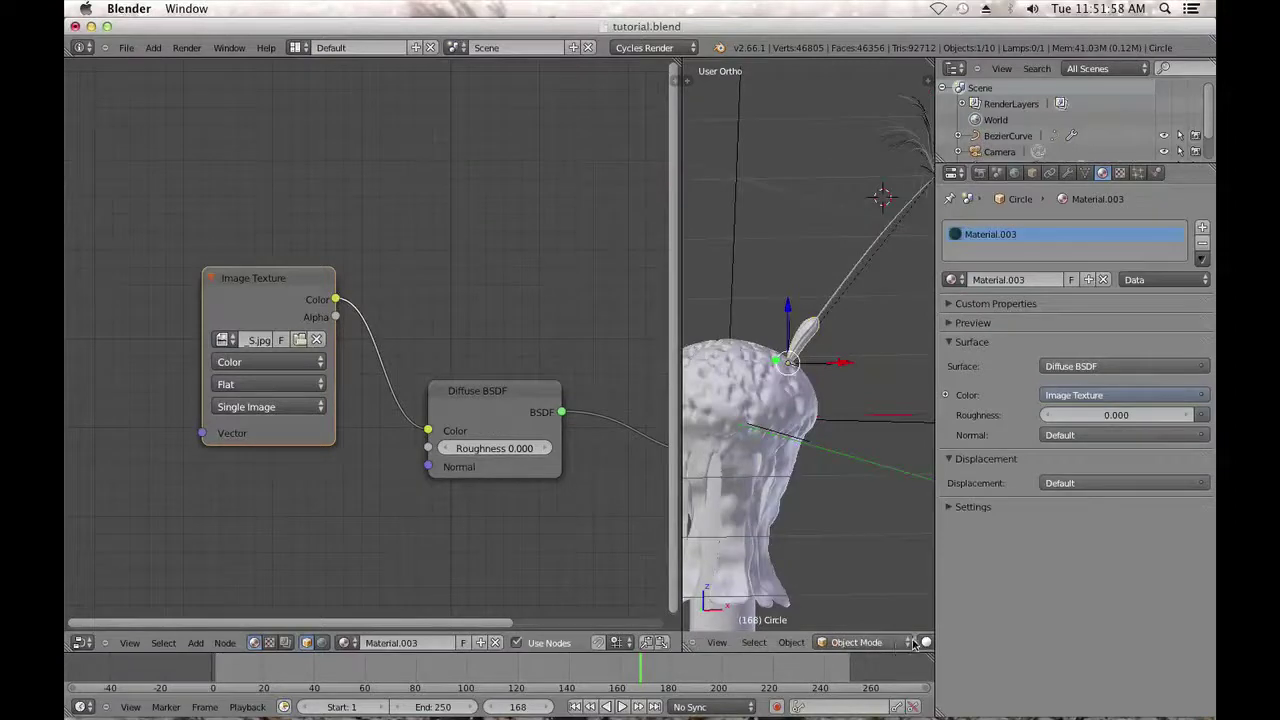
left_click(924, 642)
left_click(950, 539)
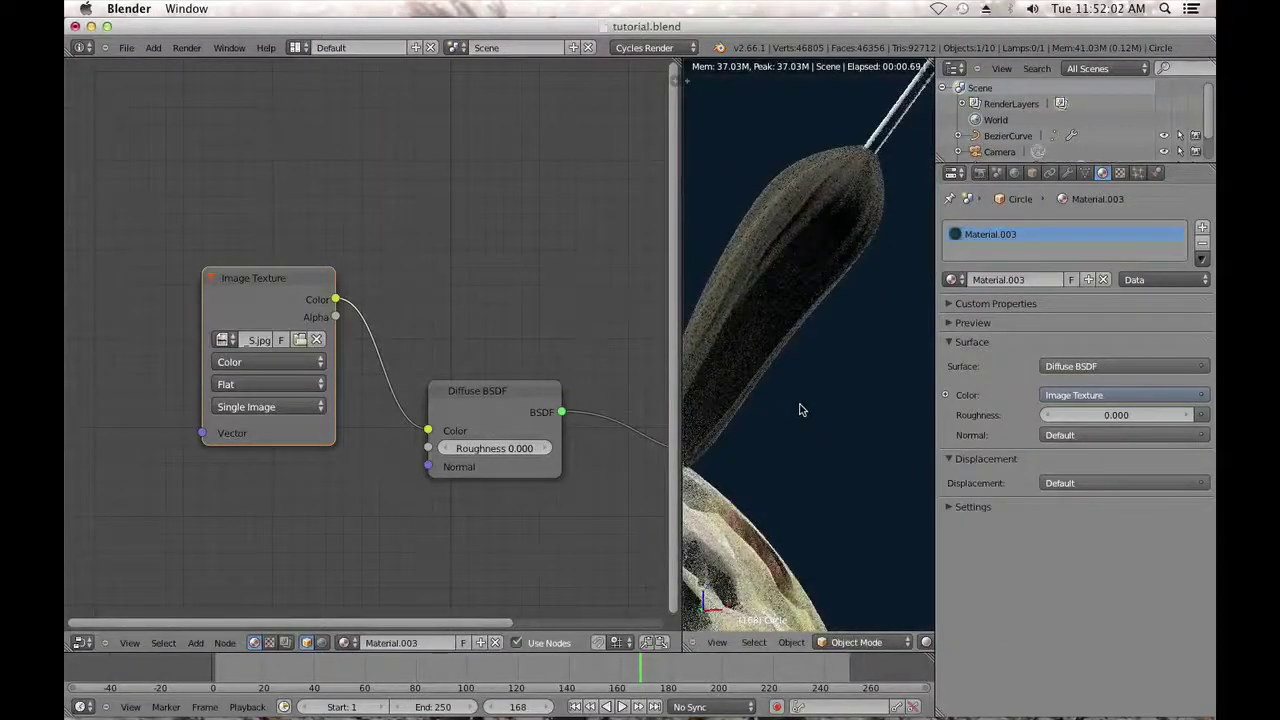
middle_click_drag(800, 404, 849, 417, "shift")
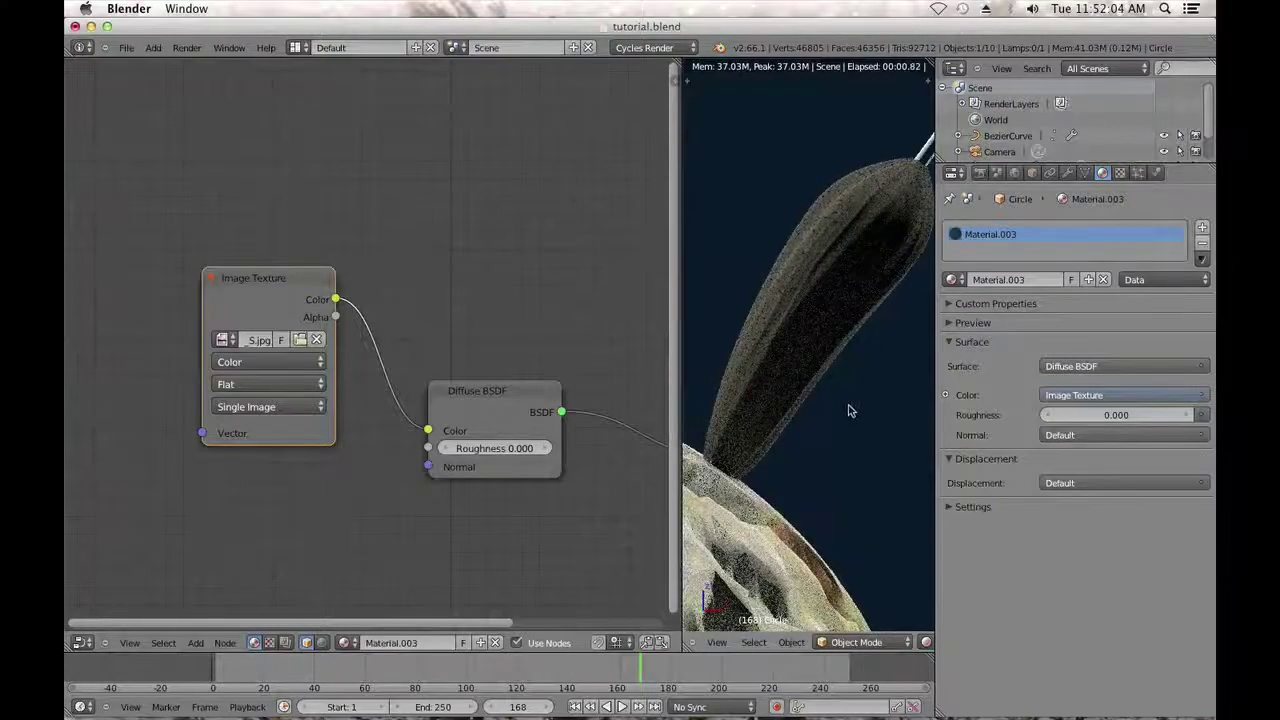
Try unwrapping the whole seed mesh with Cylinder Projection and check the texture in rendered shading.
key("Tab")
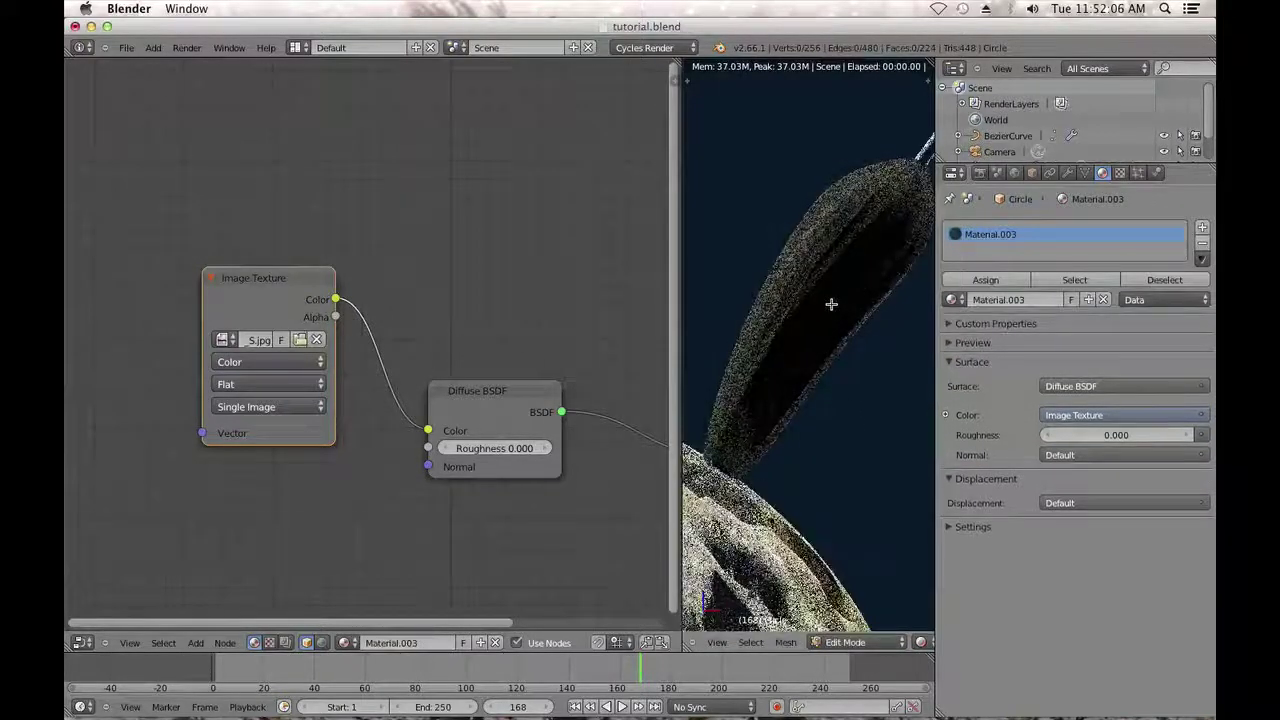
key("Tab")
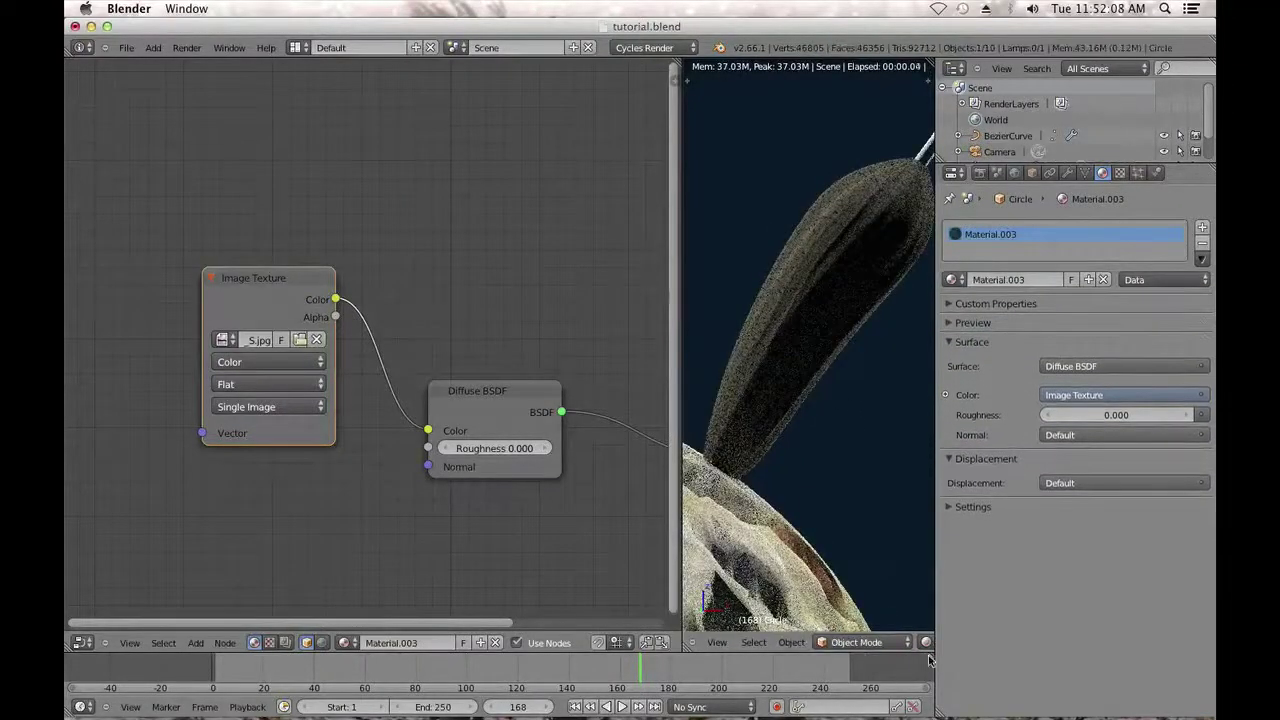
left_click(925, 642)
left_click(935, 592)
key("Tab")
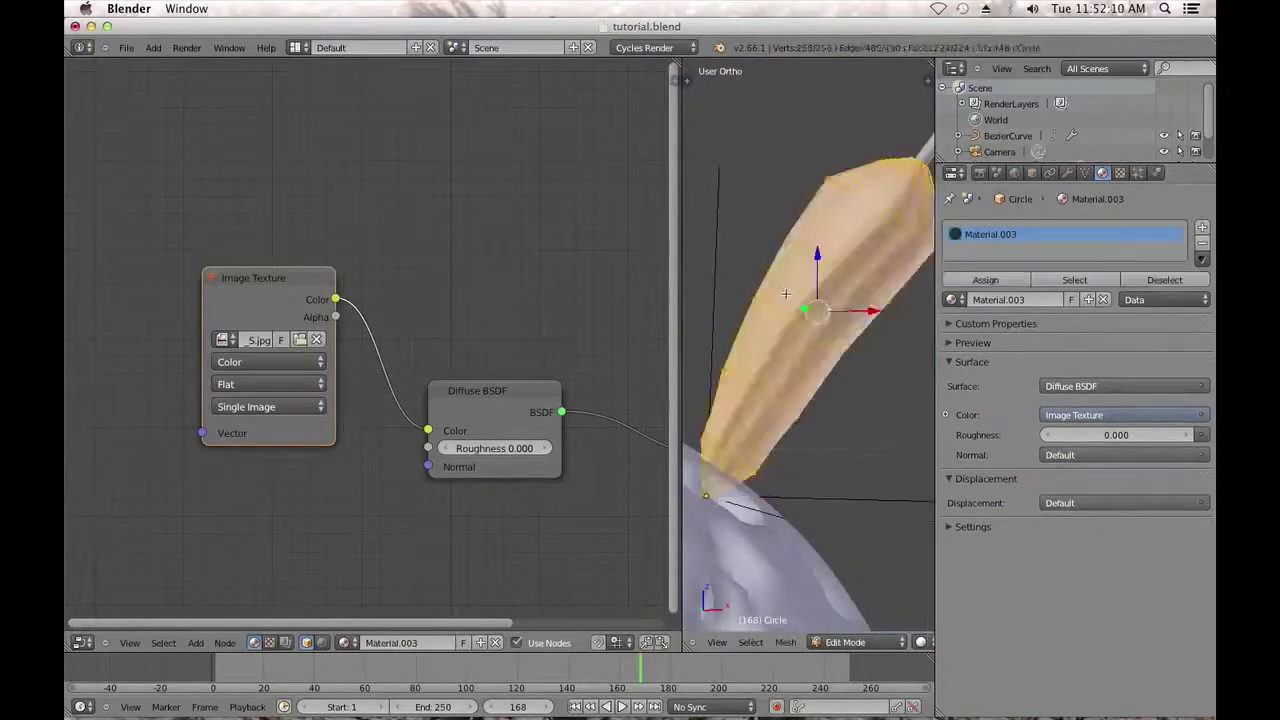
key("u")
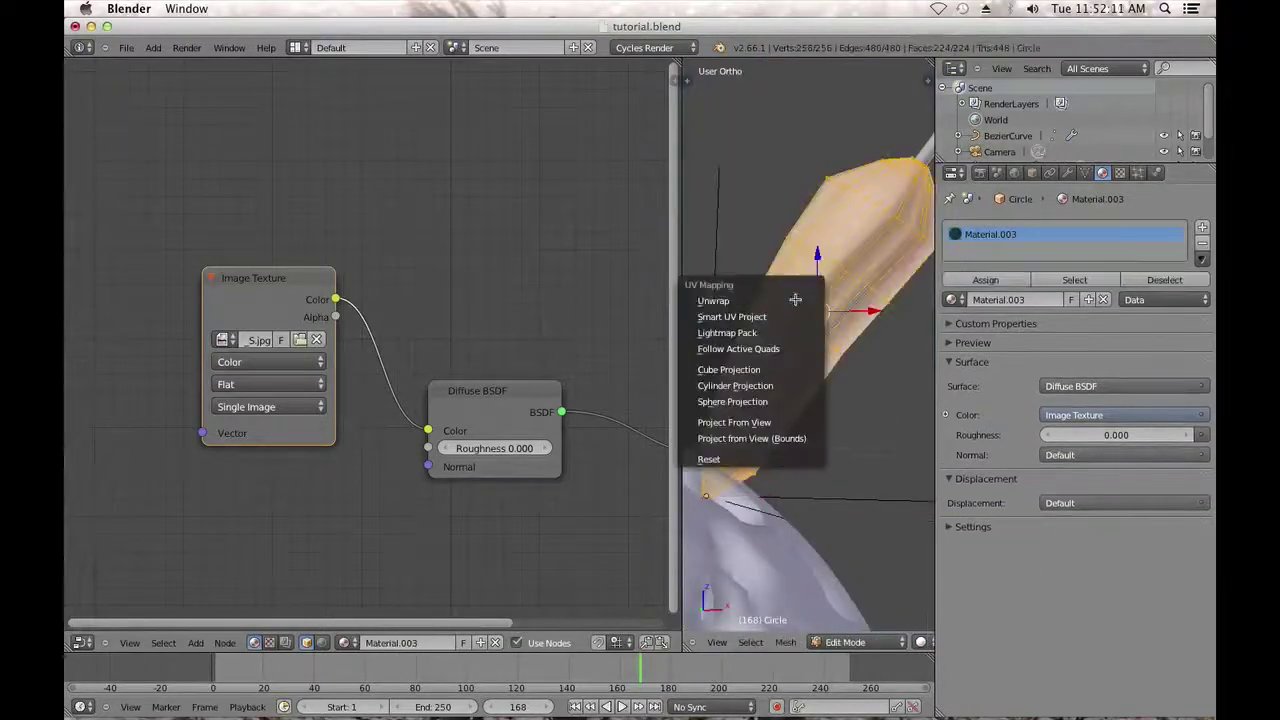
left_click(778, 386)
key("Tab")
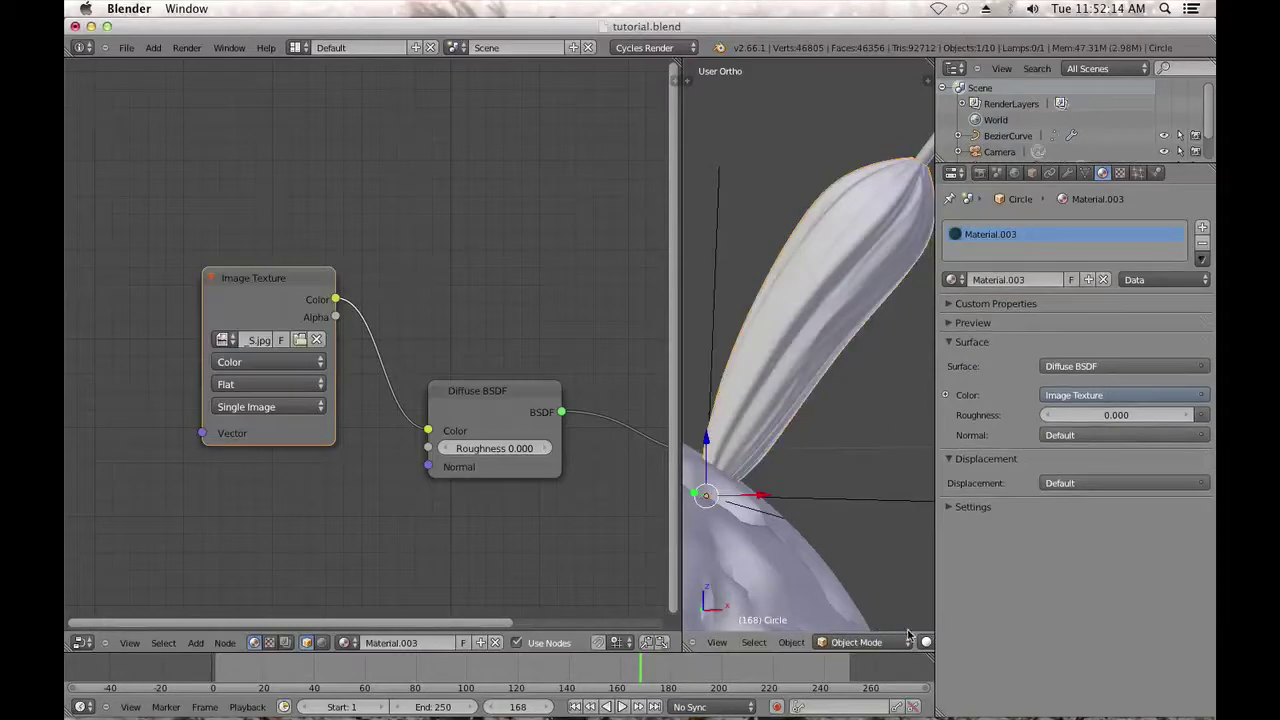
left_click(927, 640)
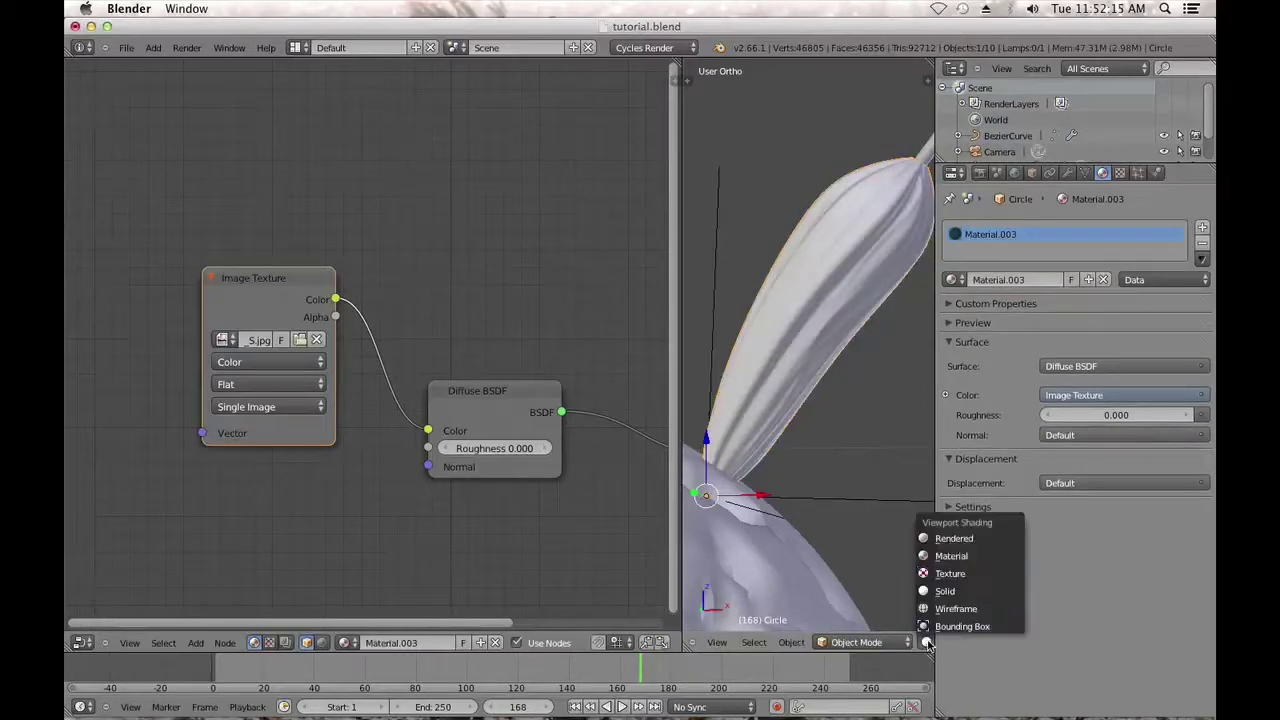
left_click(945, 541)
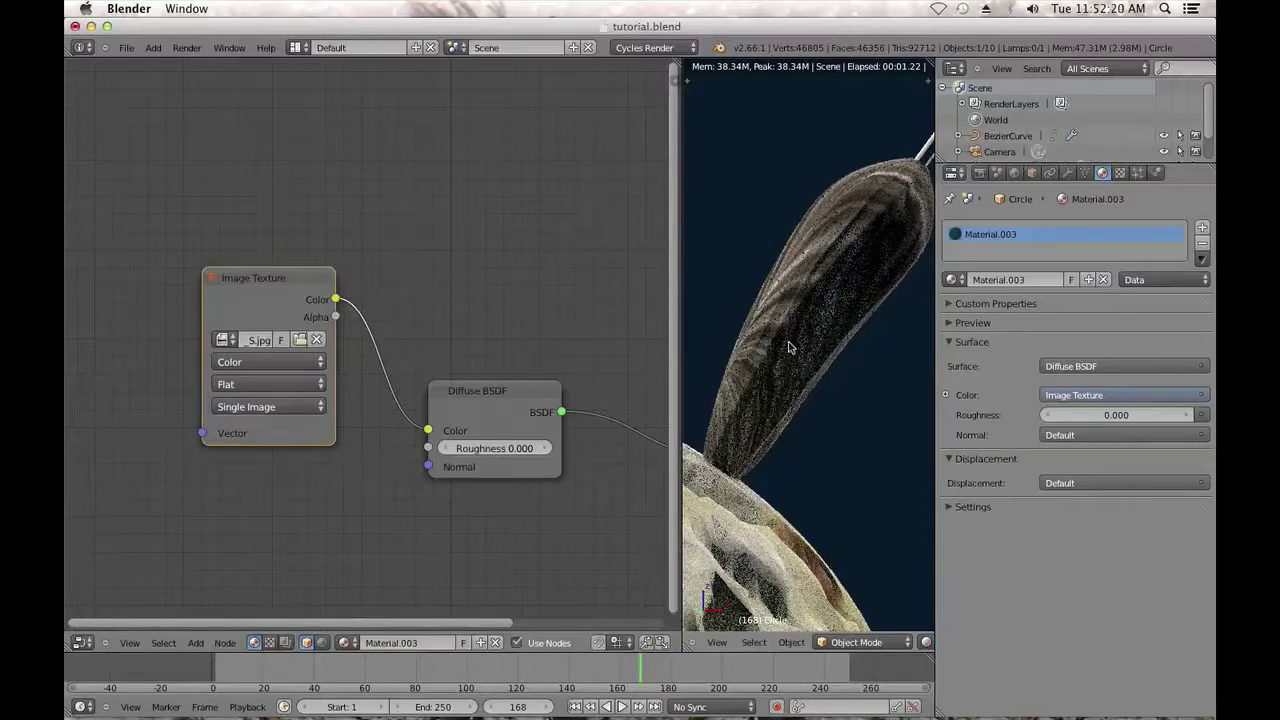
scroll(788, 347, "down", 2)
middle_click_drag(788, 347, 850, 350)
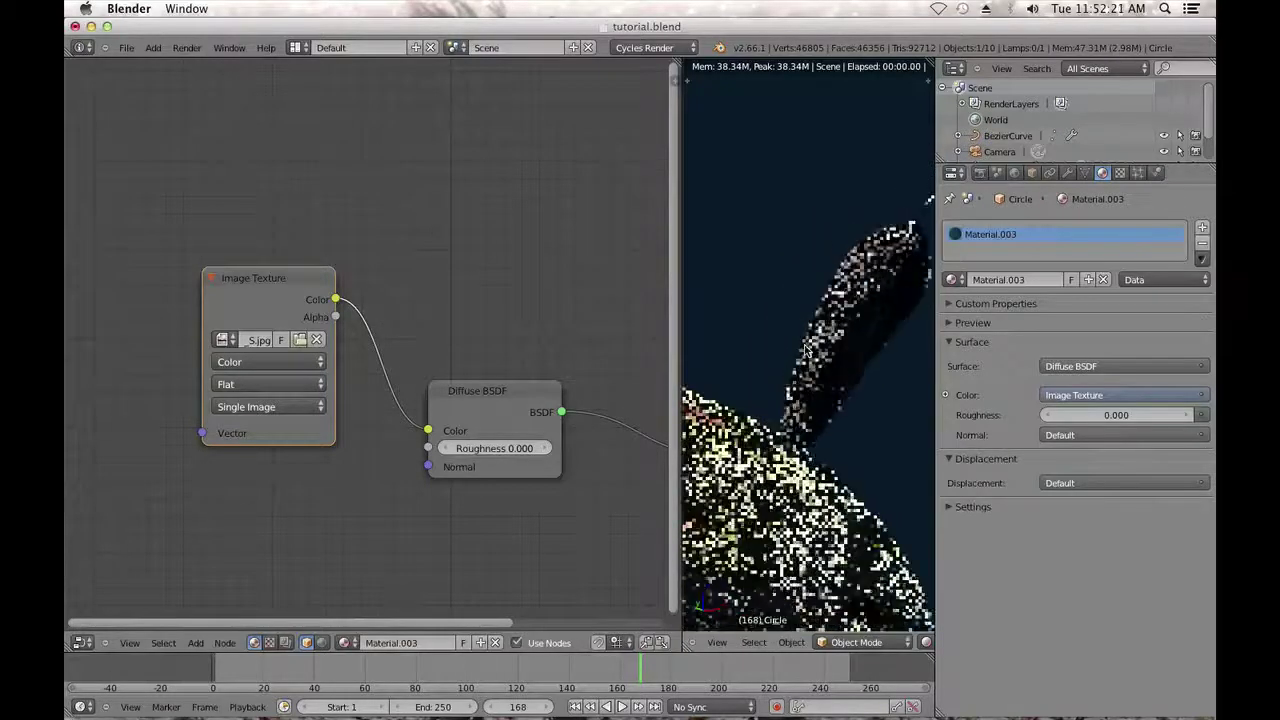
Return to solid shading and mark a lengthwise edge loop on the seed mesh as a seam.
left_click(927, 642)
left_click(945, 602)
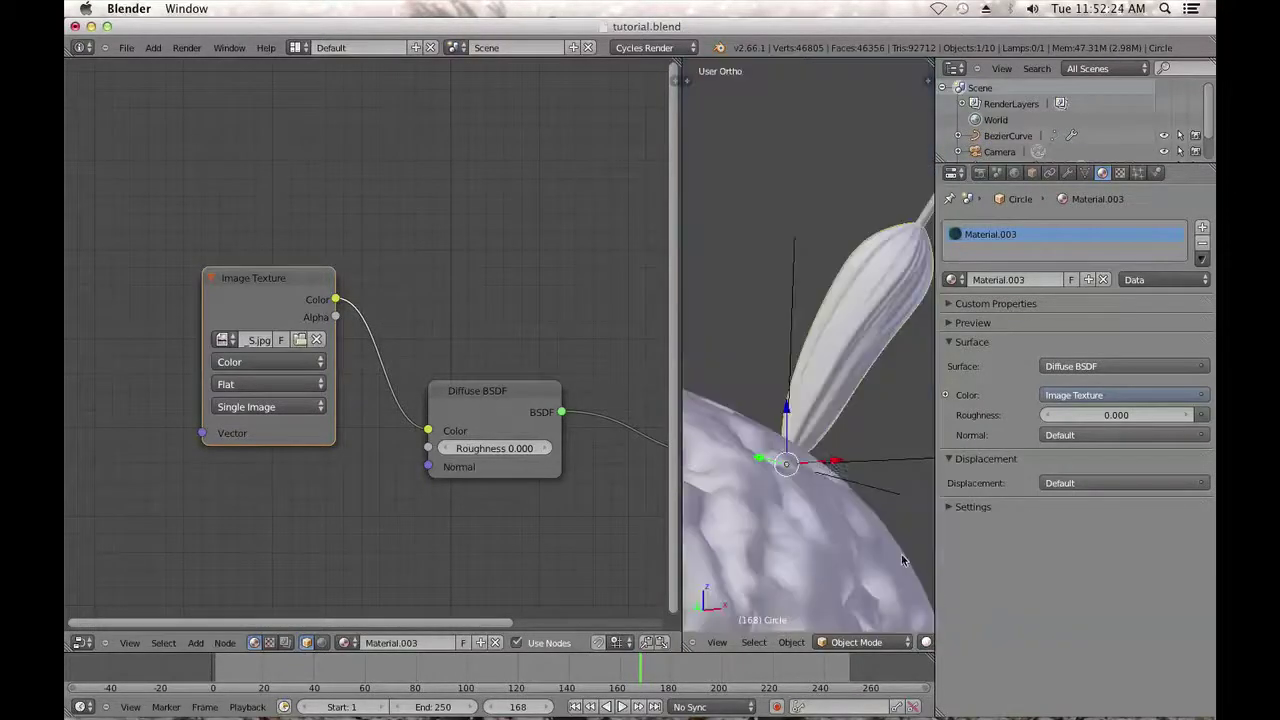
key("Tab")
middle_click_drag(828, 458, 829, 291)
right_click(829, 291)
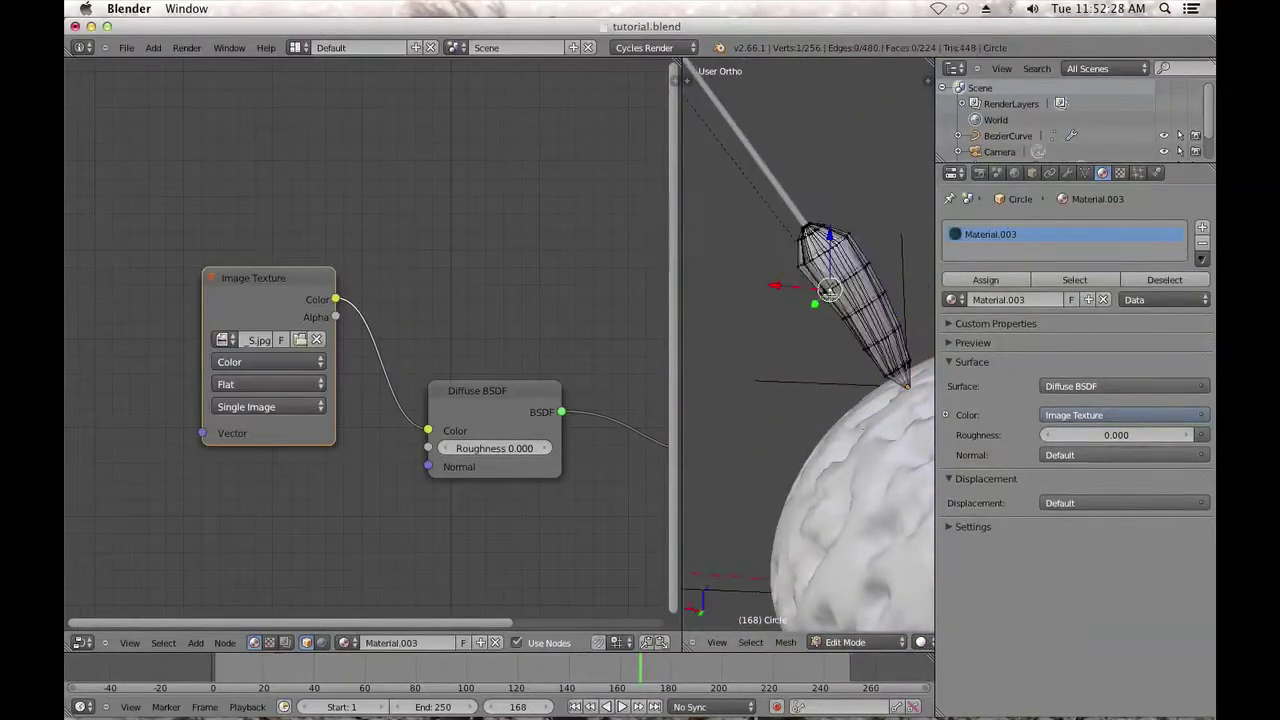
right_click(836, 287, "alt")
right_click(839, 291, "alt")
mouse_move(847, 297)
middle_mouse_down()
mouse_move(830, 296)
mouse_move(868, 304)
middle_mouse_up()
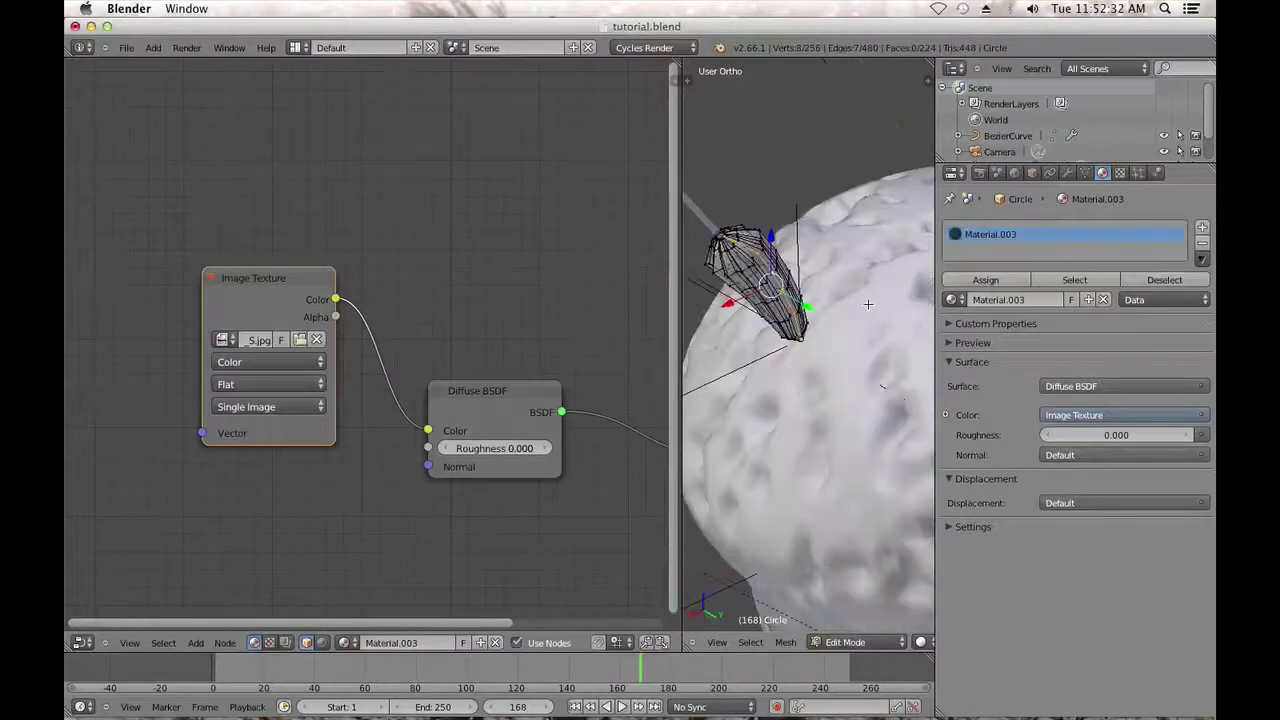
key("ctrl+e")
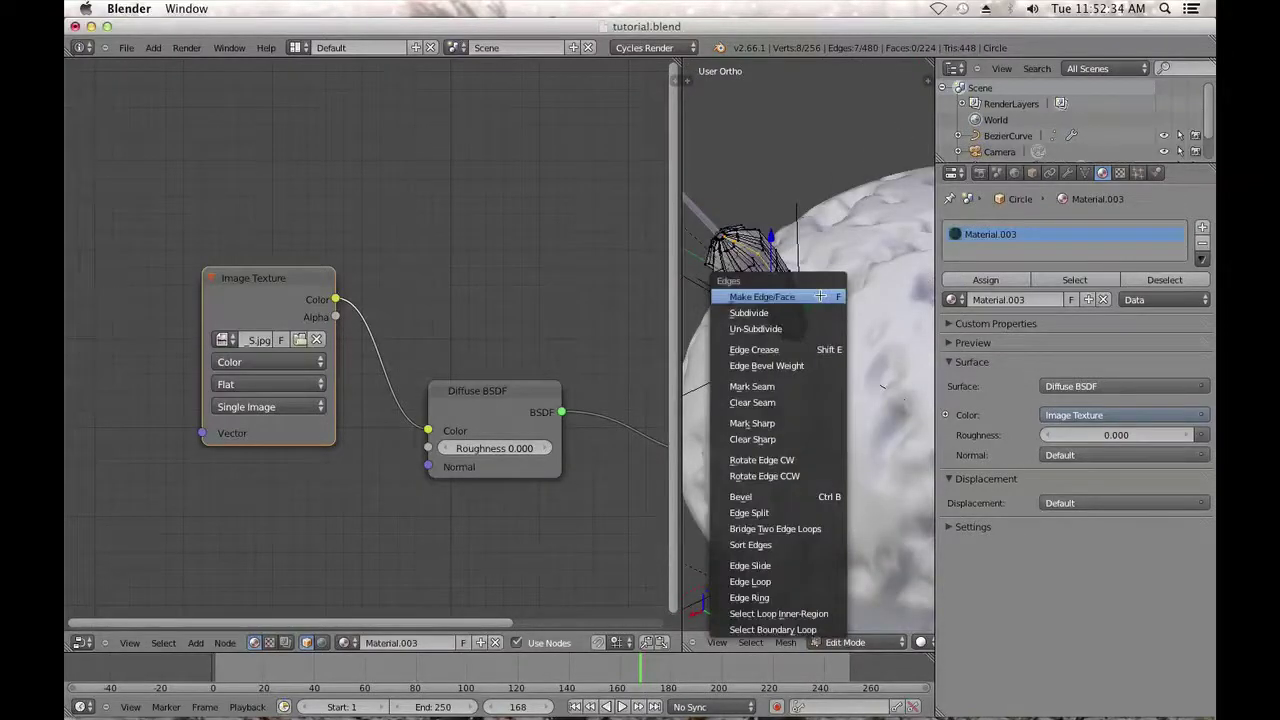
left_click(777, 378)
Select the whole seed mesh, unwrap it along the marked seam, and return to Object Mode.
key("a")
key("a")
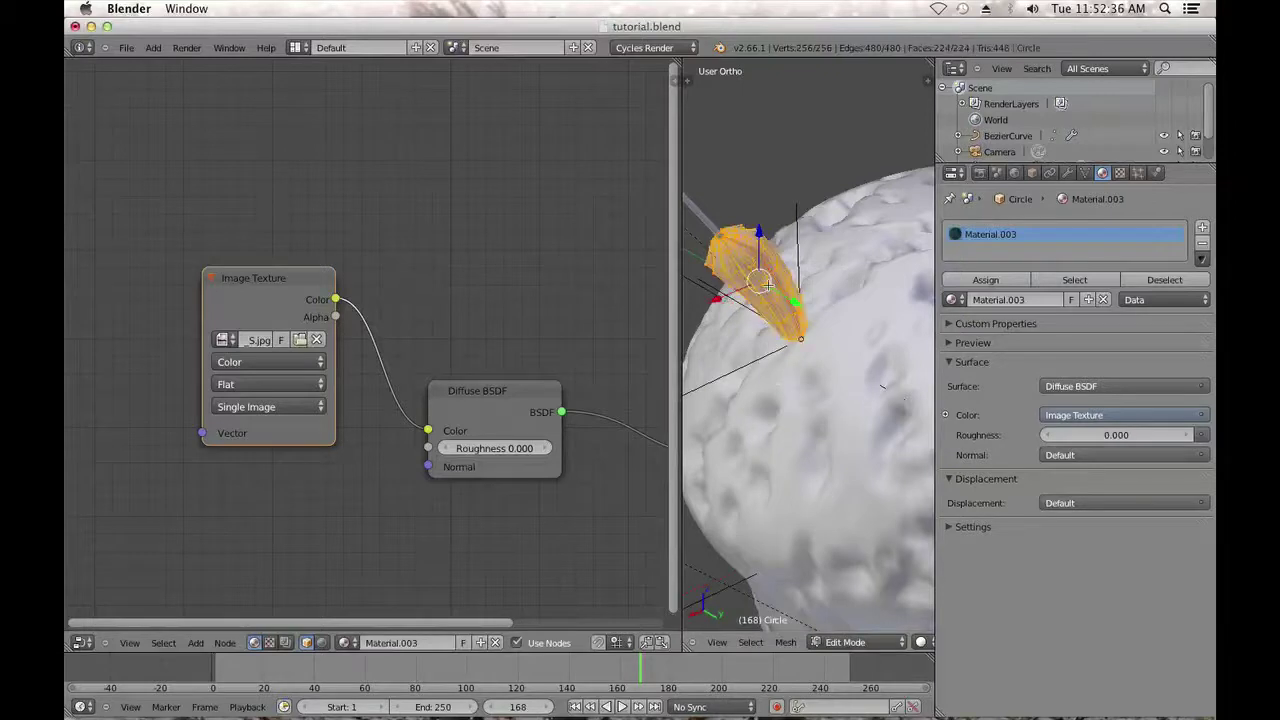
key("u")
left_click(718, 204)
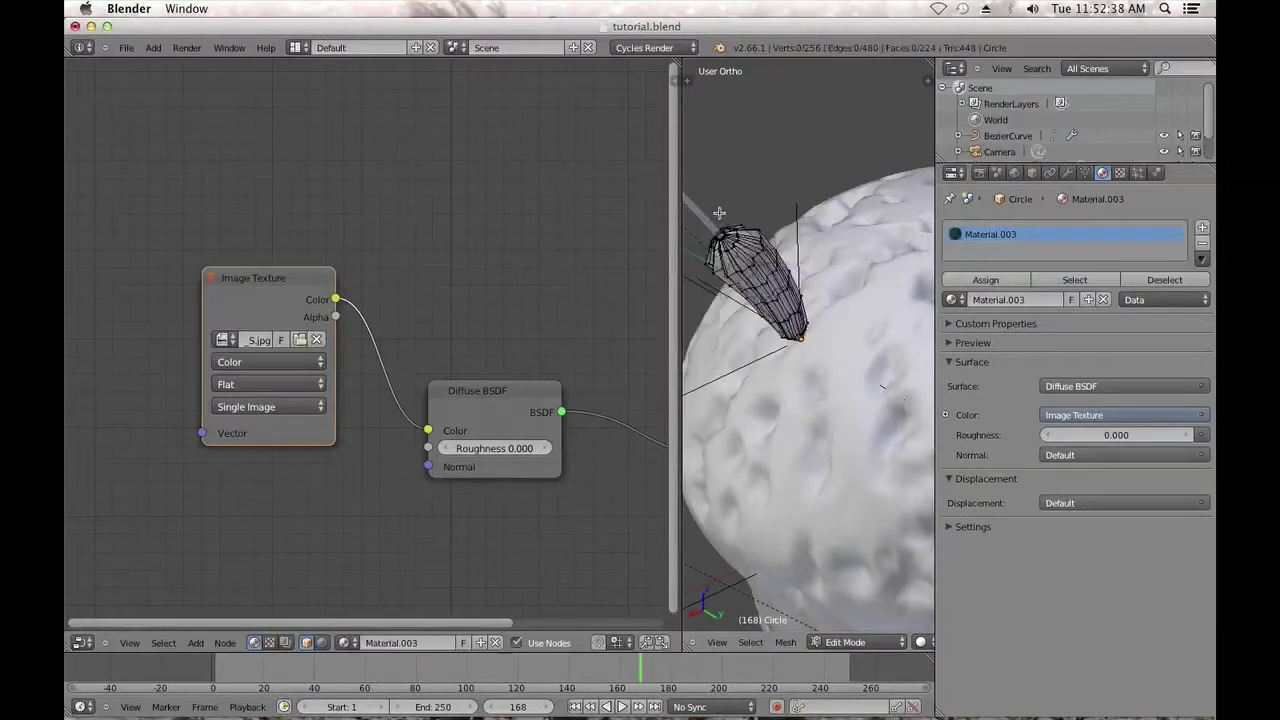
key("Tab")
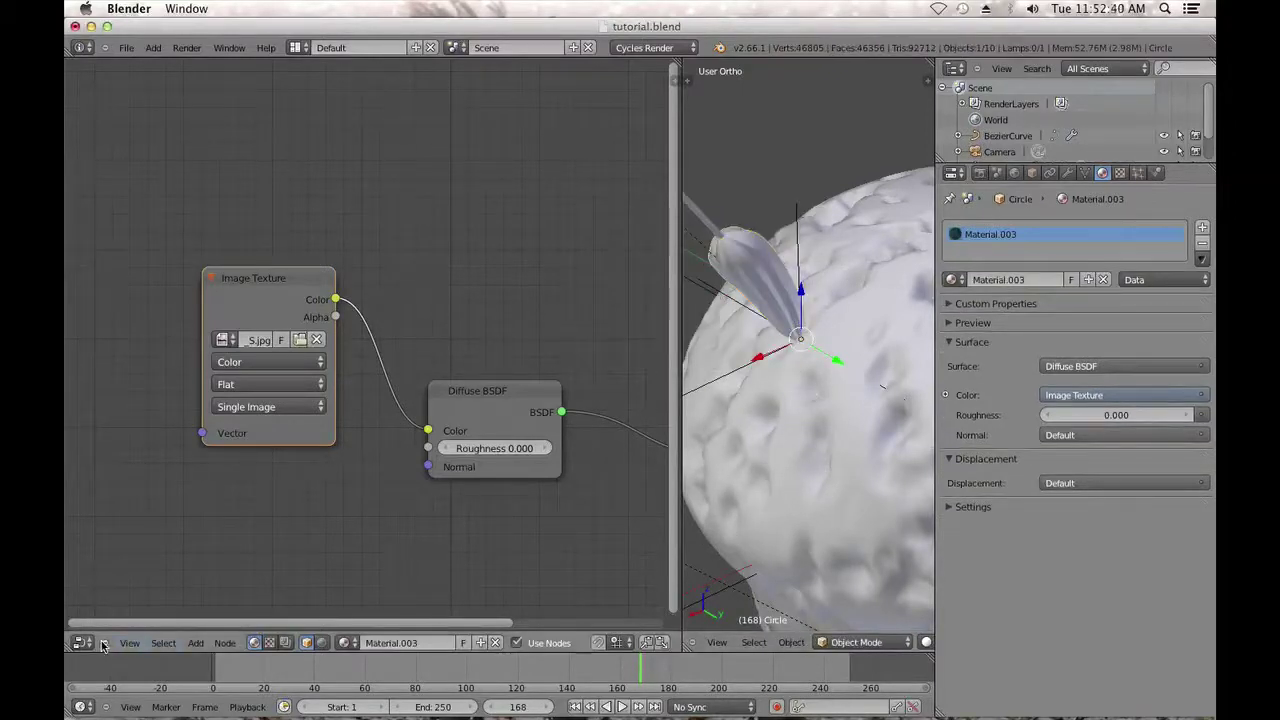
Replace the node editor with the UV/Image Editor and display all of the seed's UVs over Ivy0086_S.jpg.
left_click(84, 643)
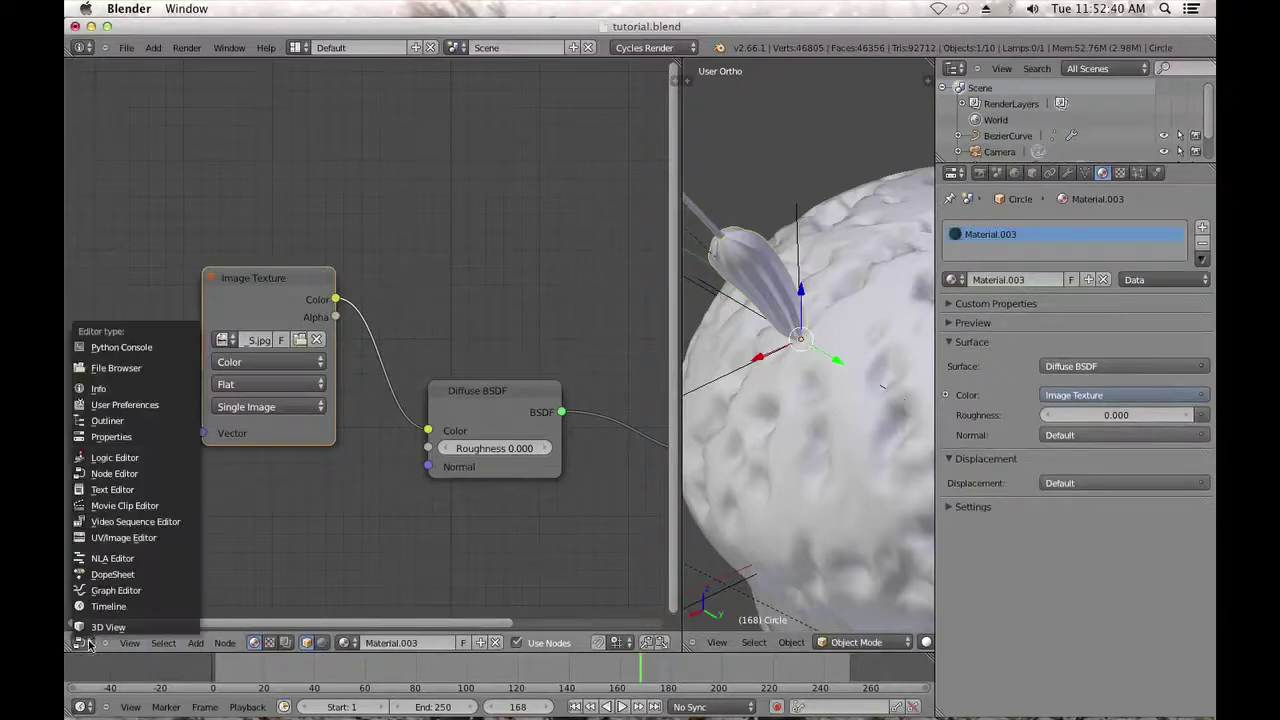
left_click(122, 538)
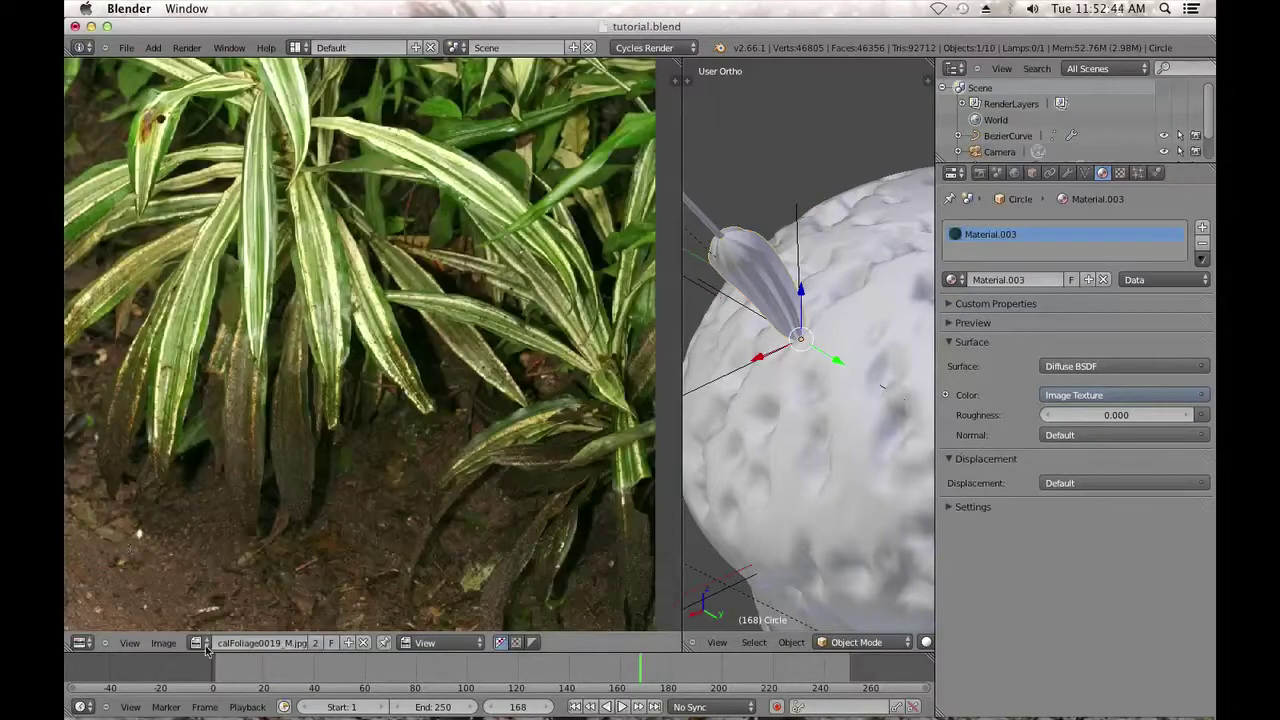
key("Tab")
key("a")
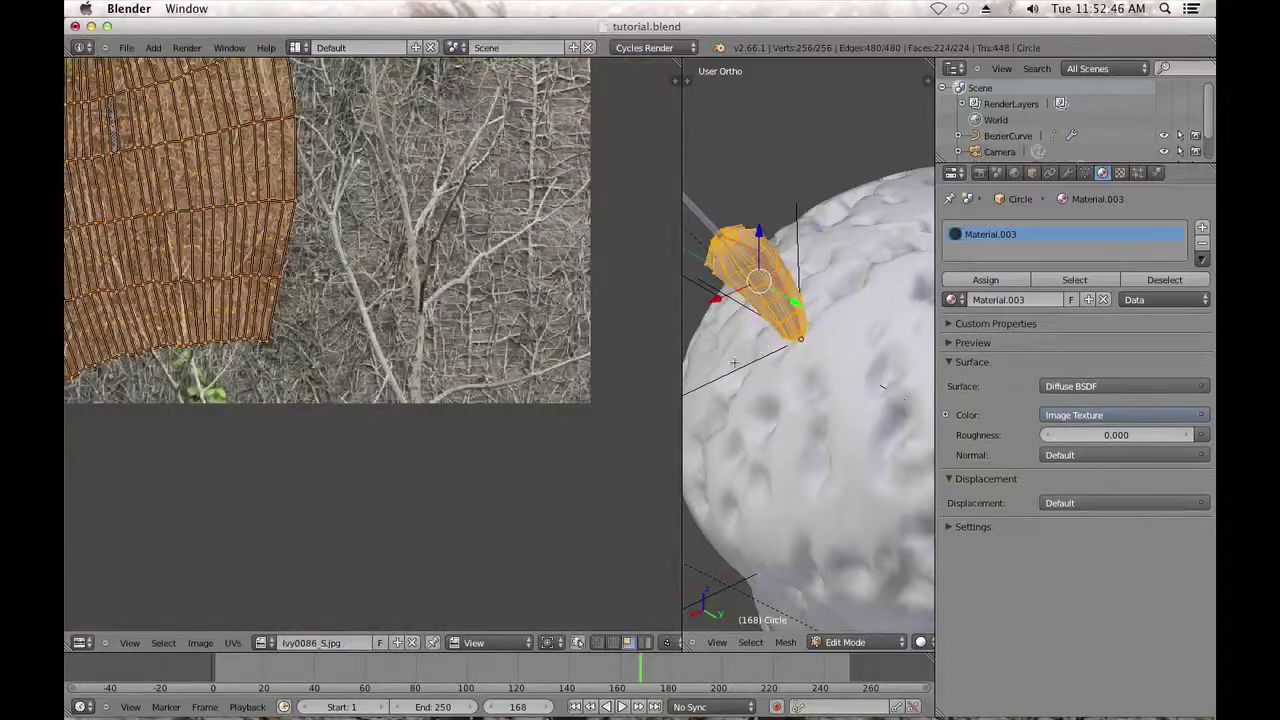
scroll(352, 348, "down", 3)
middle_click_drag(351, 348, 356, 452)
scroll(356, 451, "up", 3)
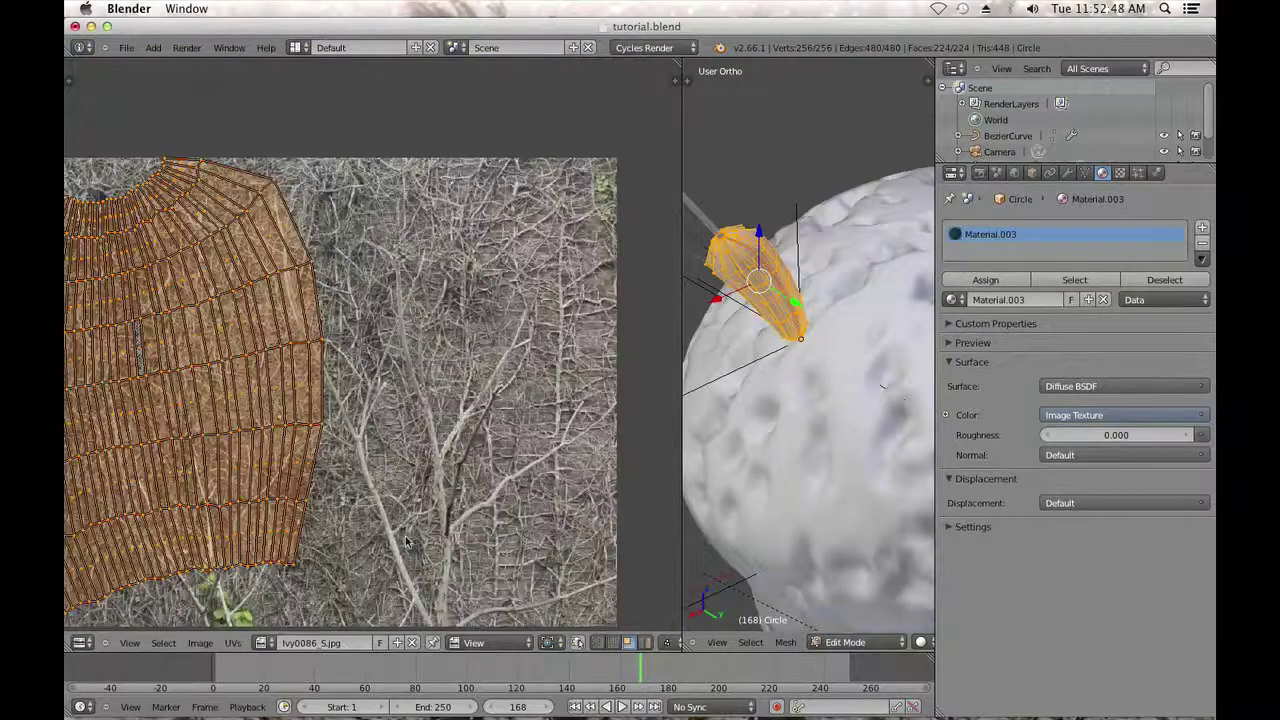
scroll(440, 520, "up", 2)
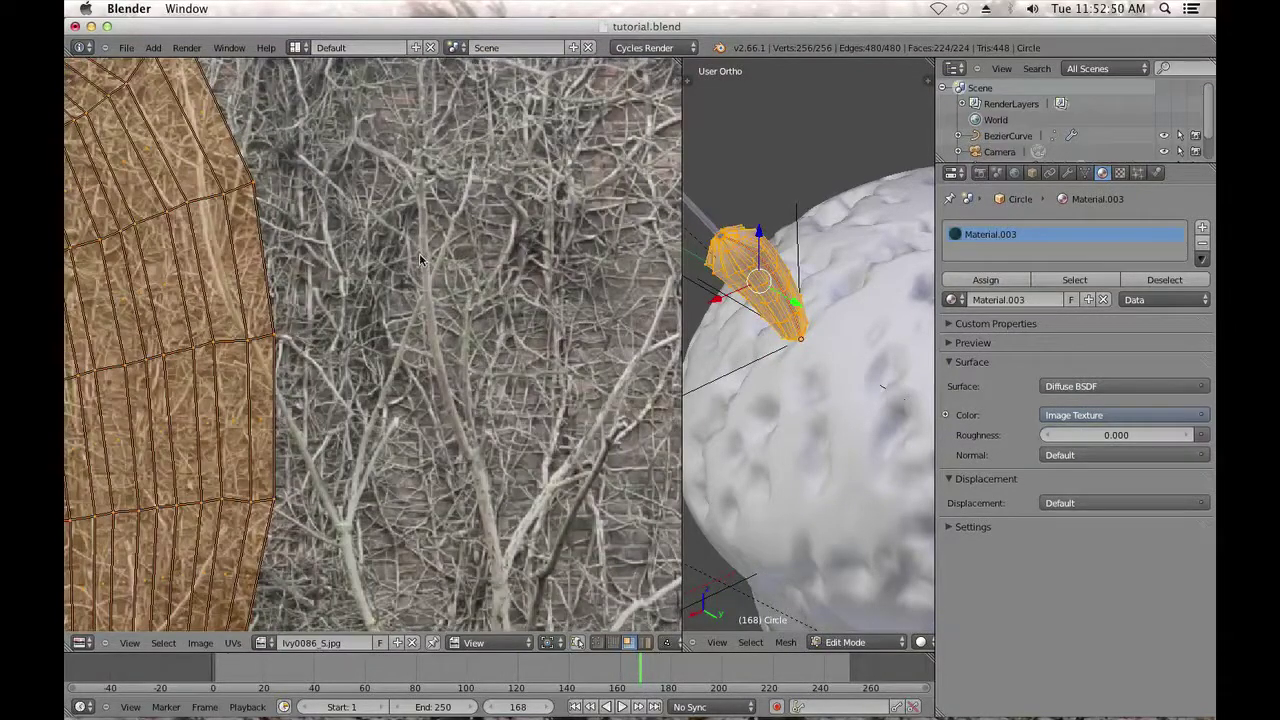
Show the full ivy image with the seed's UVs, and switch the 3D view to Texture shading close up on the seed.
scroll(420, 255, "down", 4)
middle_click_drag(381, 348, 428, 341)
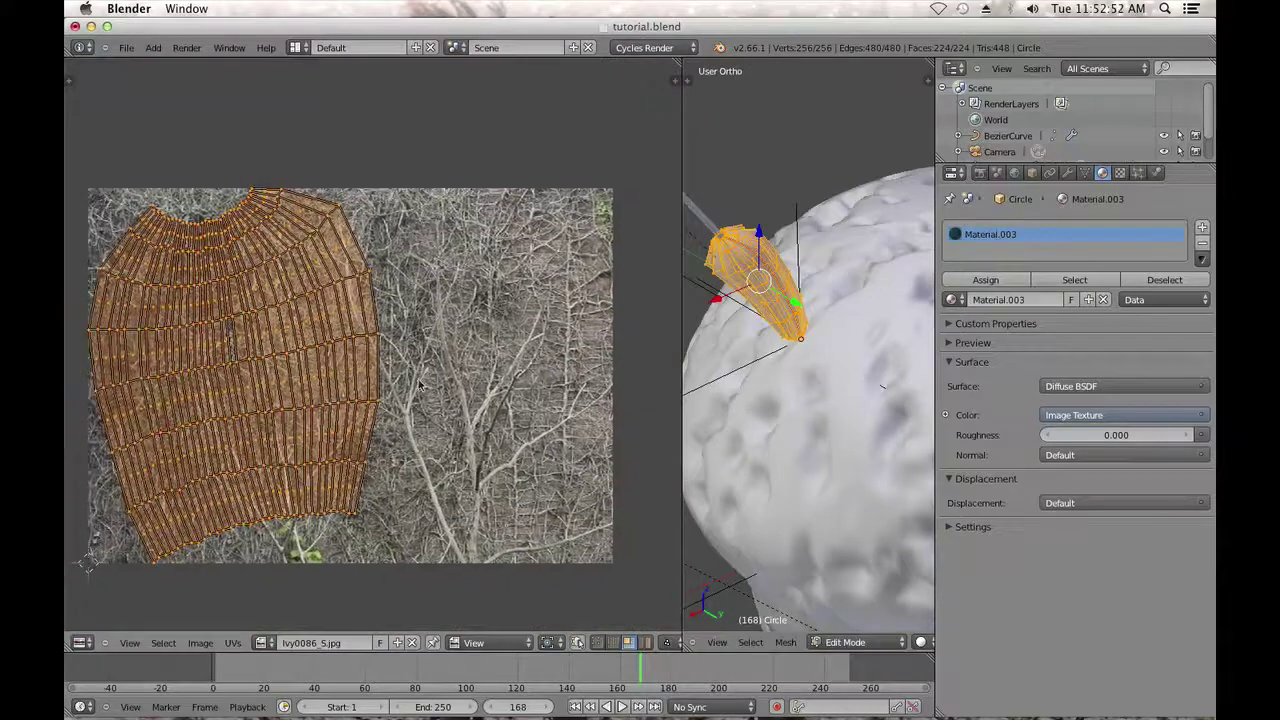
left_click(920, 642)
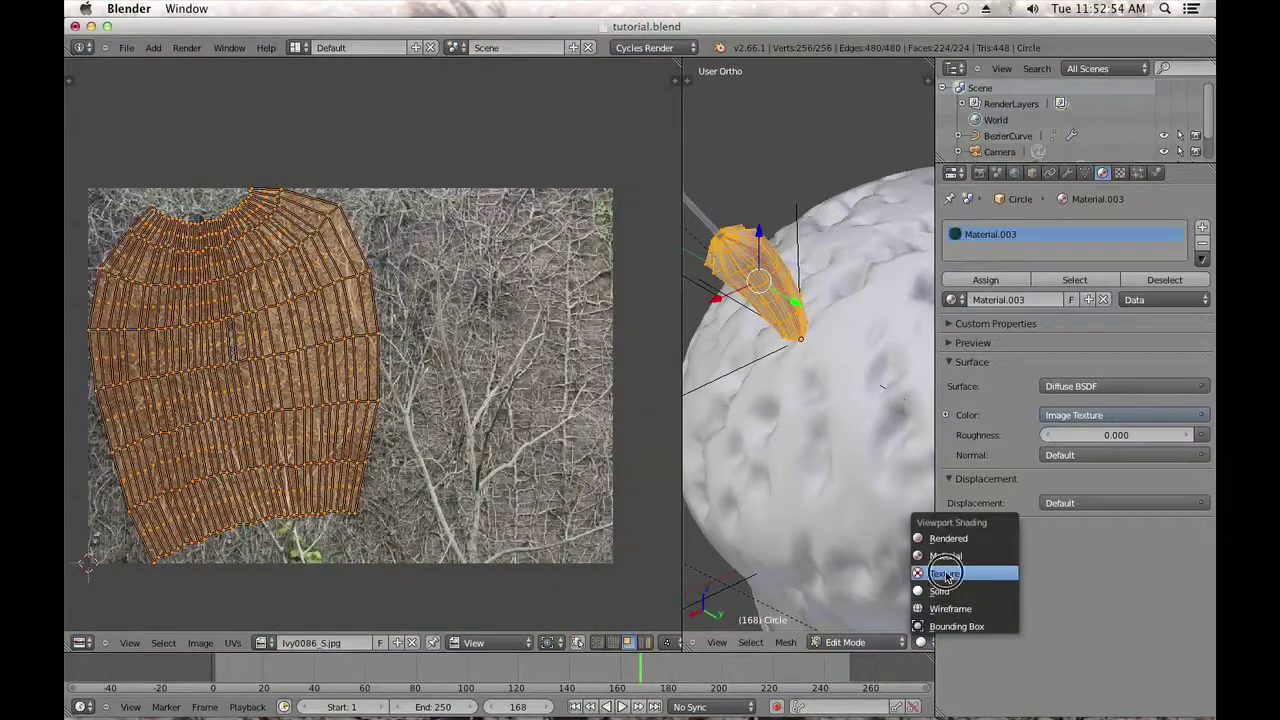
left_click(955, 571)
scroll(822, 382, "up", 2)
scroll(822, 382, "up", 4)
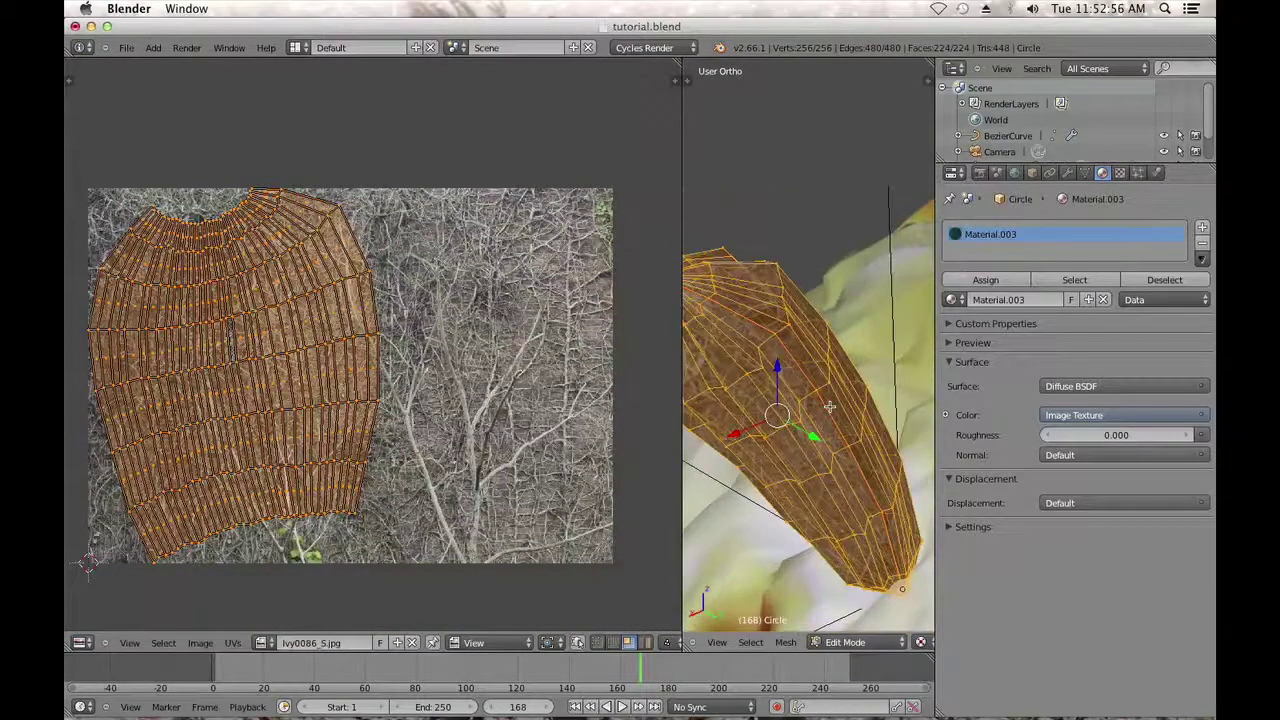
scroll(829, 407, "up", 2)
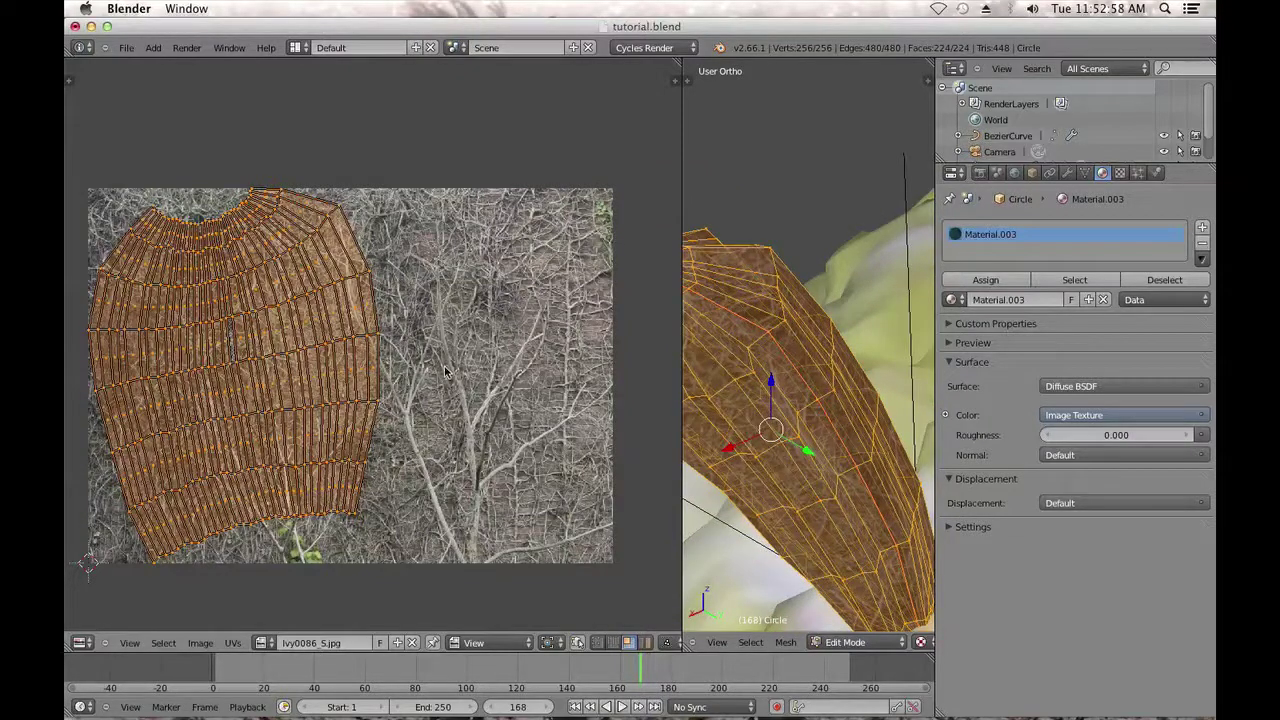
Stretch the seed's UVs along X by about 2.8, rotate them roughly level, and centre them over the ivy image.
key("s")
key("x")
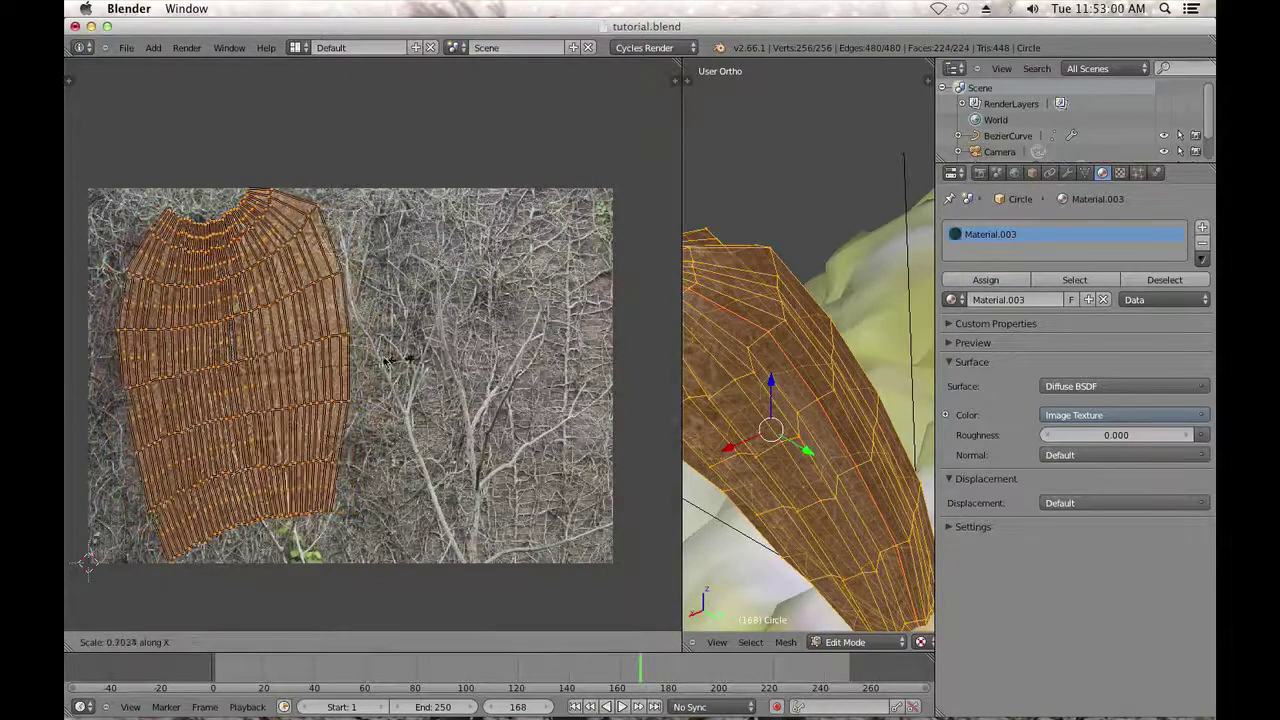
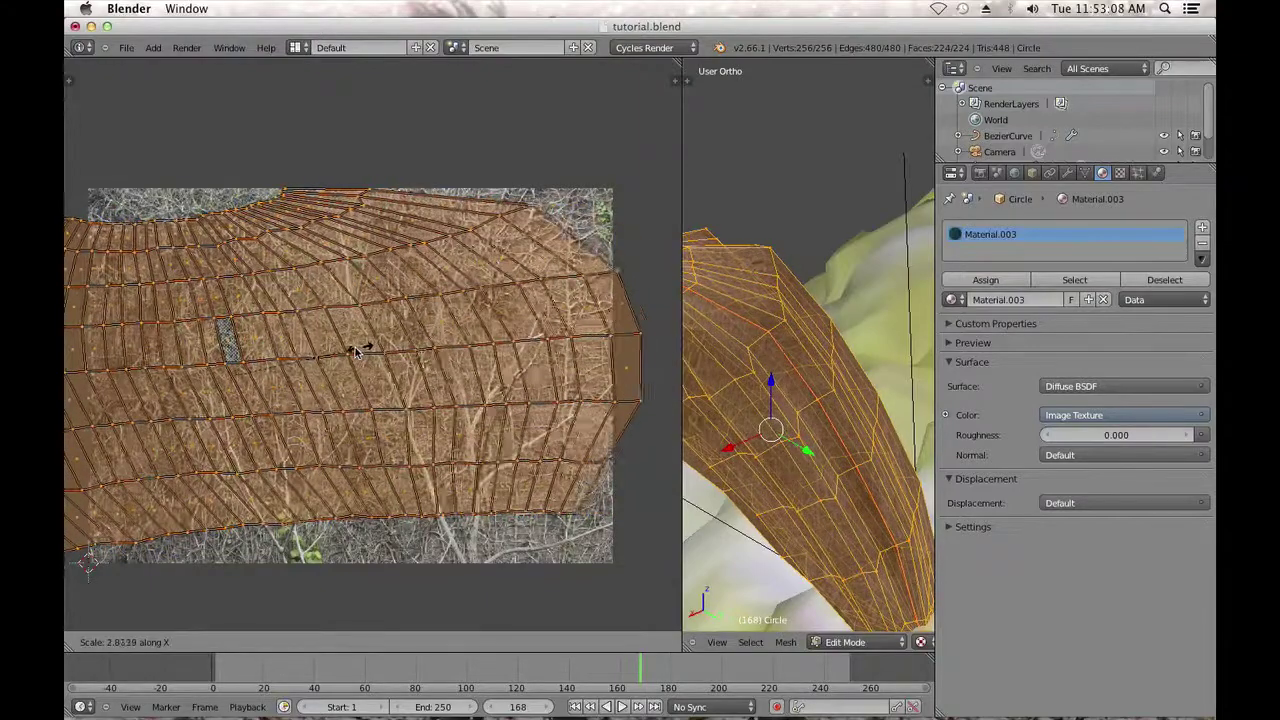
left_click(356, 351)
key("r")
left_click(456, 374)
key("g")
left_click(569, 385)
Scale the UVs down uniformly to a small area at the image's centre, and widen them slightly along X.
key("s")
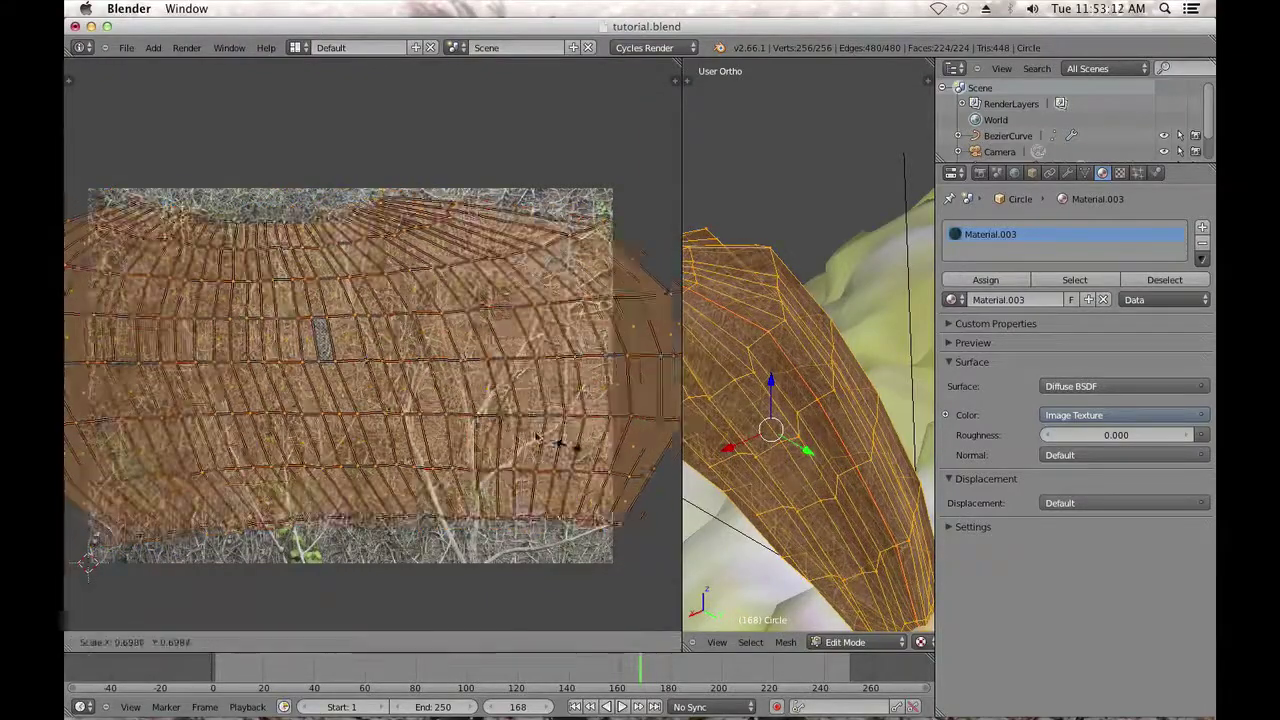
left_click(436, 401)
key("s")
key("x")
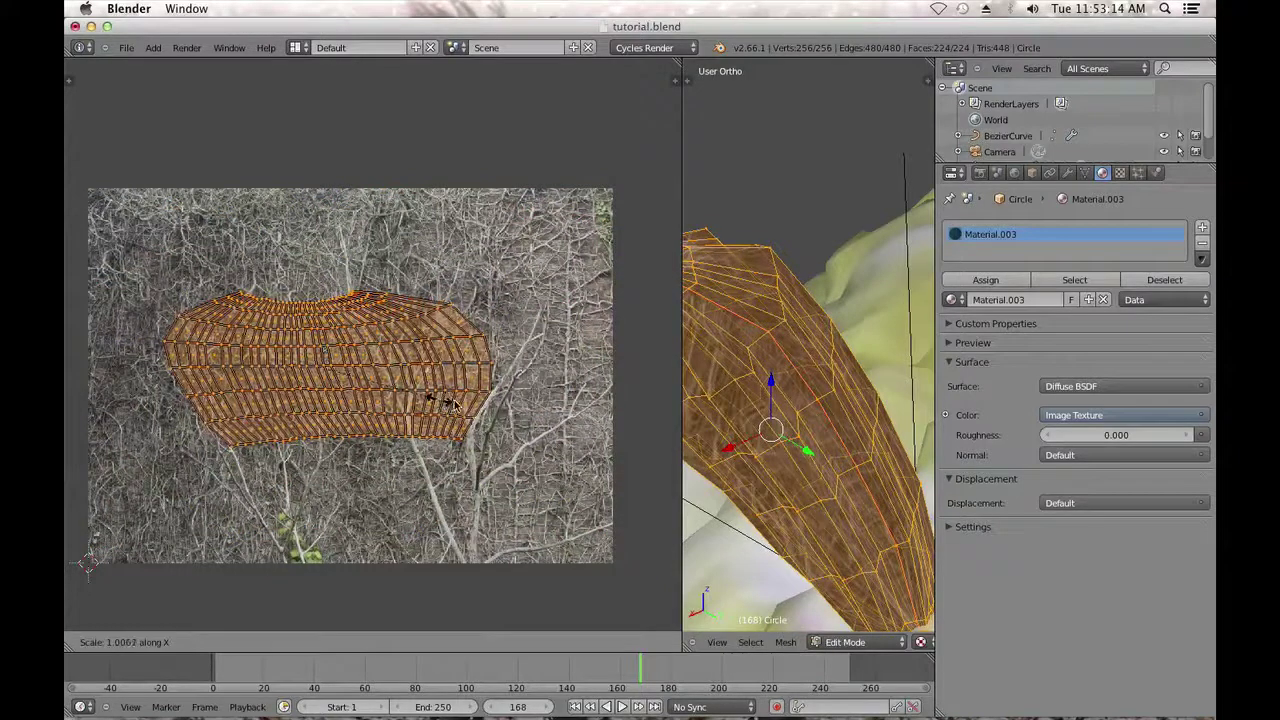
left_click(483, 401)
Leave Edit Mode and examine the ivy texture on the seed from another side.
key("a")
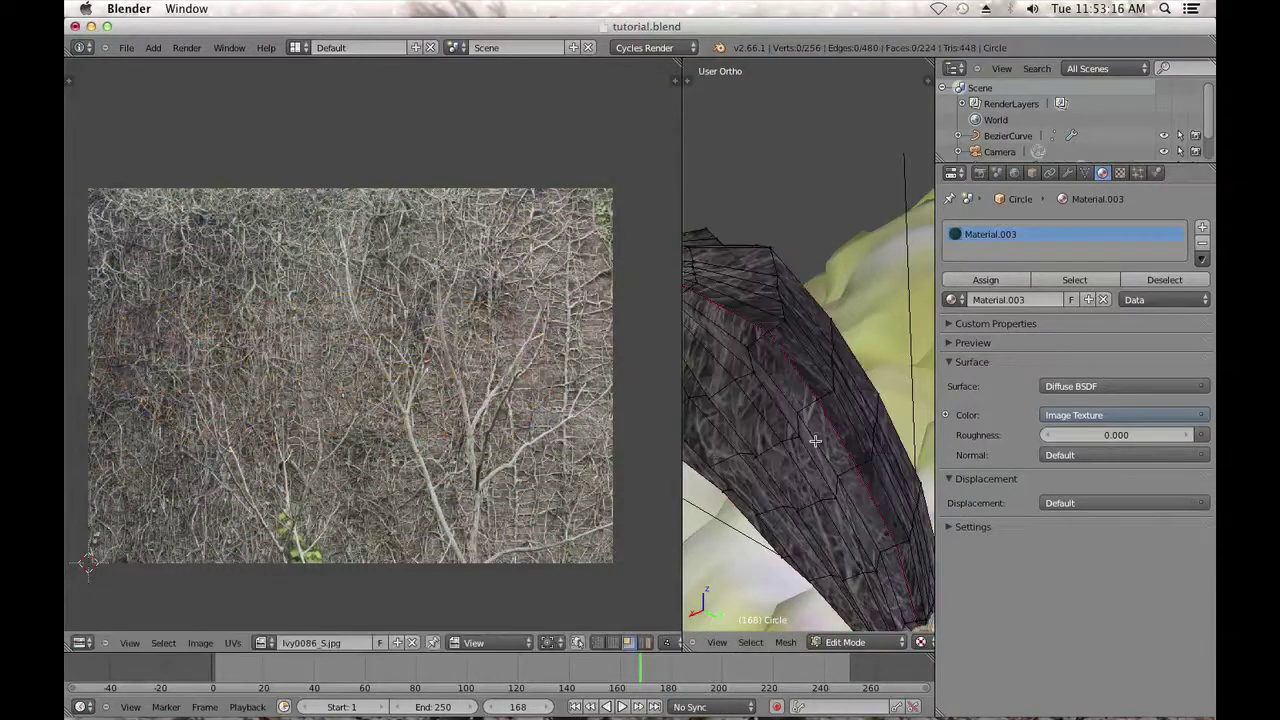
key("Tab")
mouse_move(813, 432)
middle_mouse_down()
mouse_move(831, 388)
mouse_move(785, 371)
mouse_move(677, 428)
middle_mouse_up()
scroll(784, 371, "down", 5)
mouse_move(870, 410)
middle_mouse_down()
mouse_move(829, 428)
mouse_move(713, 434)
mouse_move(807, 436)
middle_mouse_up()
Select all of the seed mesh in Edit Mode, scale its UVs up uniformly by about 1.39, and return to Object Mode.
key("Tab")
key("a")
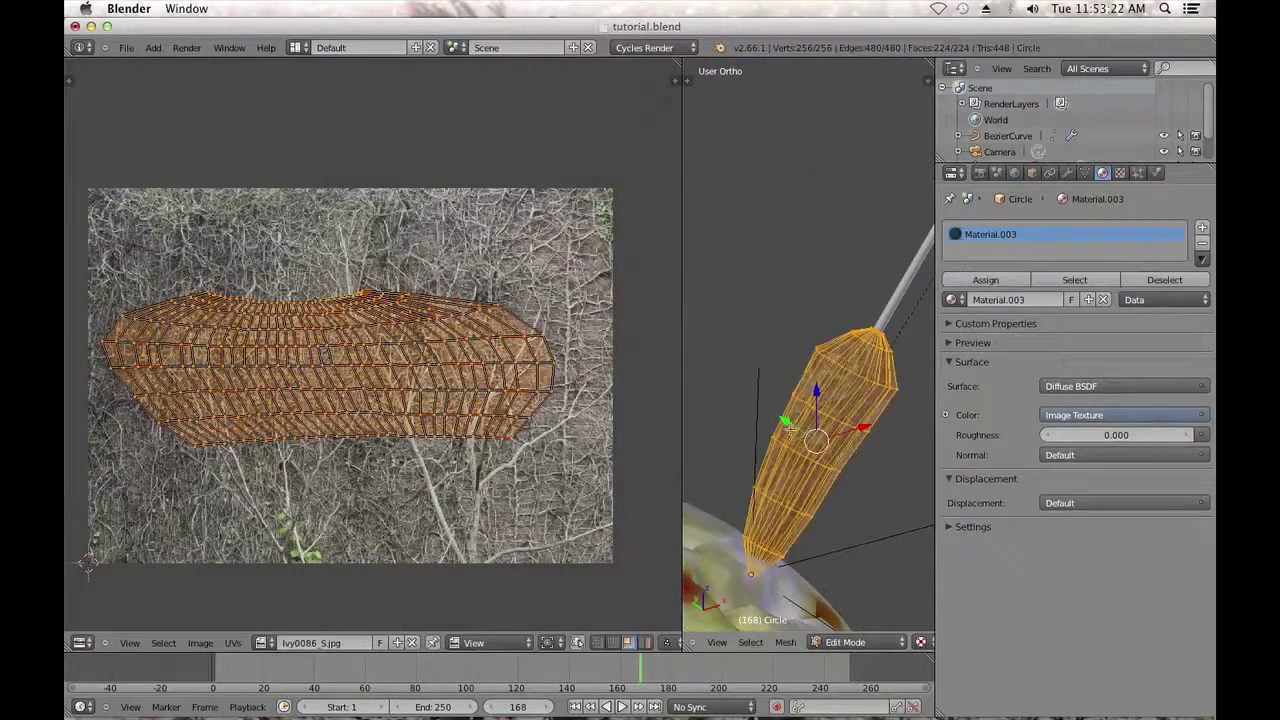
key("s")
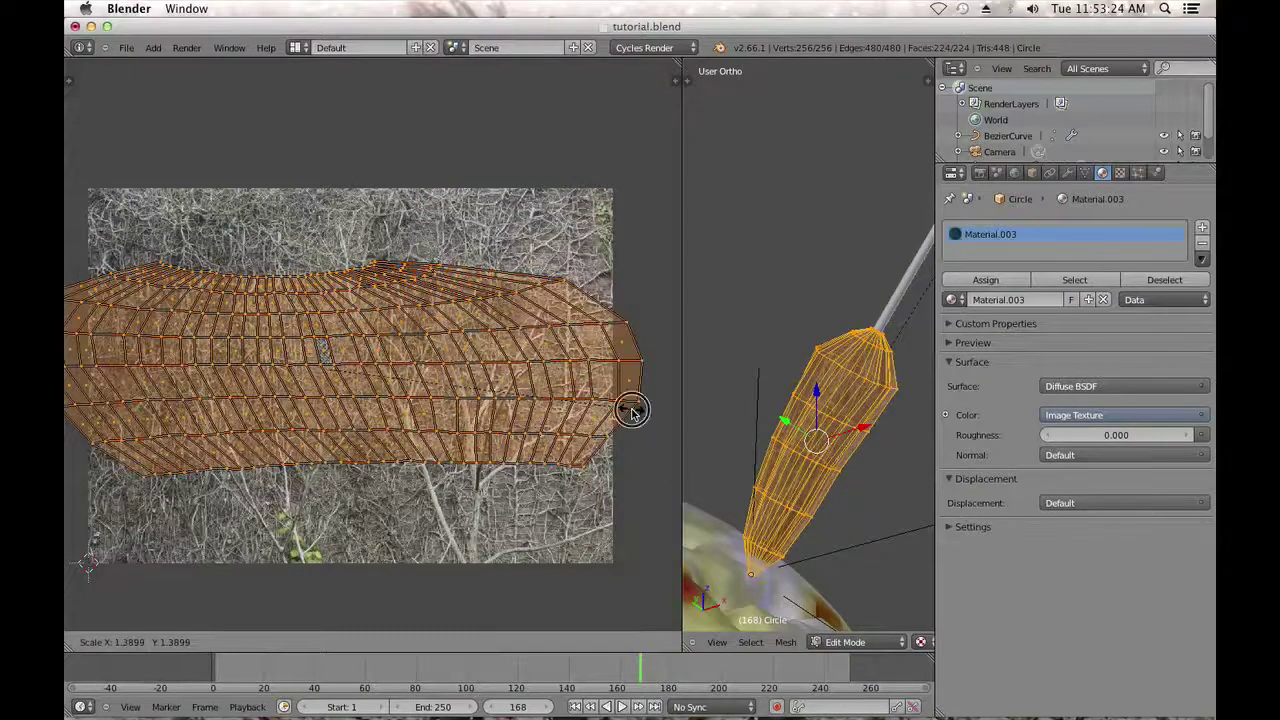
left_click(631, 409)
key("a")
key("Tab")
middle_click_drag(858, 446, 747, 620)
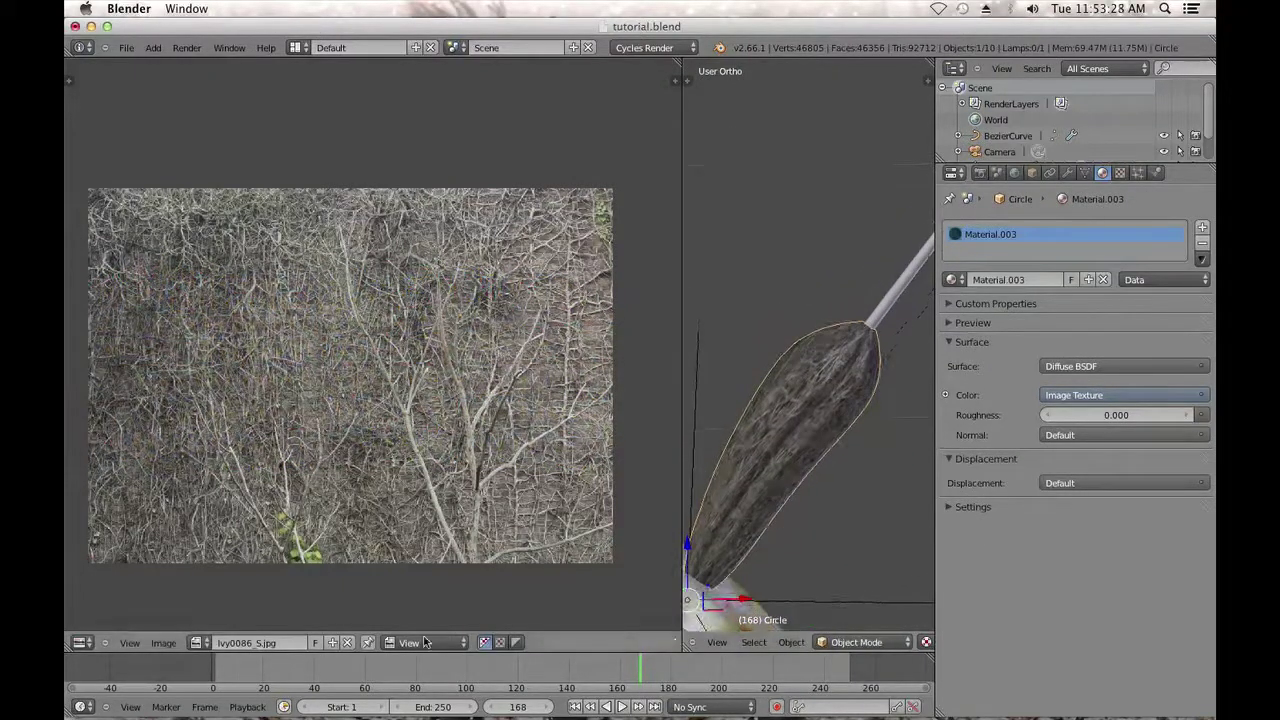
Replace the UV/Image Editor with the Node Editor and move the Diffuse BSDF node away from the Image Texture node.
left_click(85, 642)
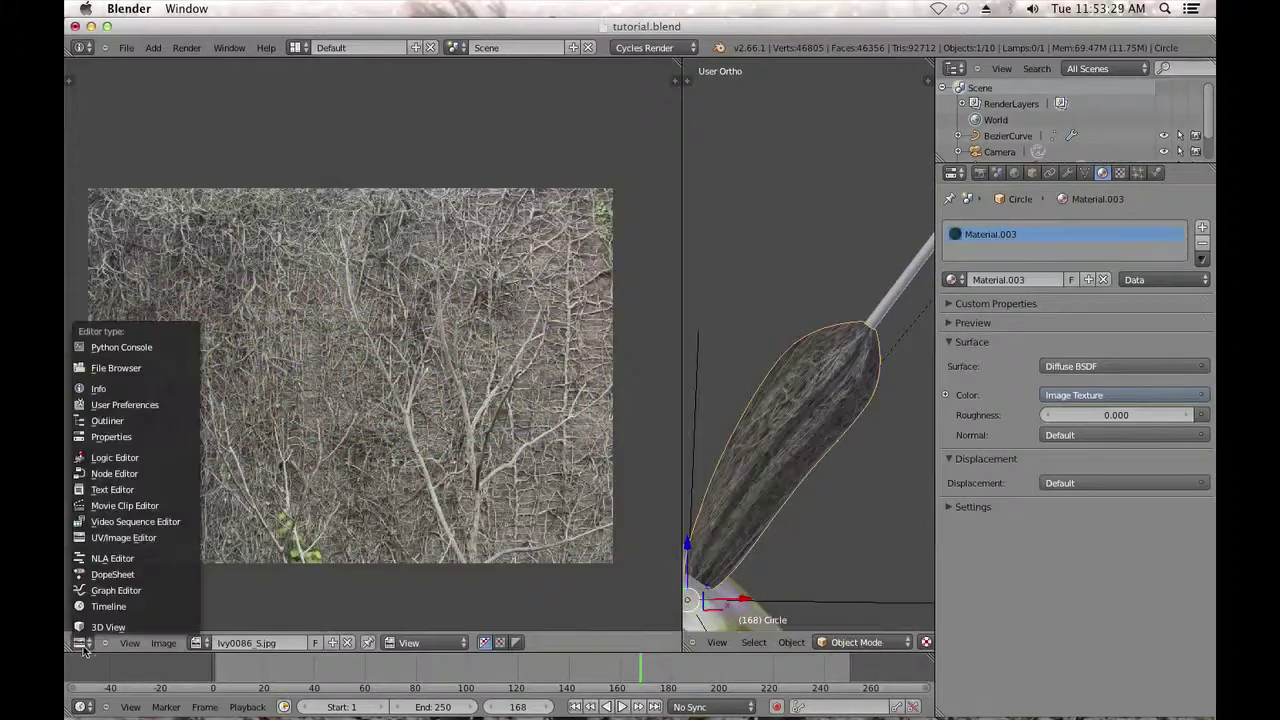
left_click(170, 476)
scroll(510, 401, "up", 2)
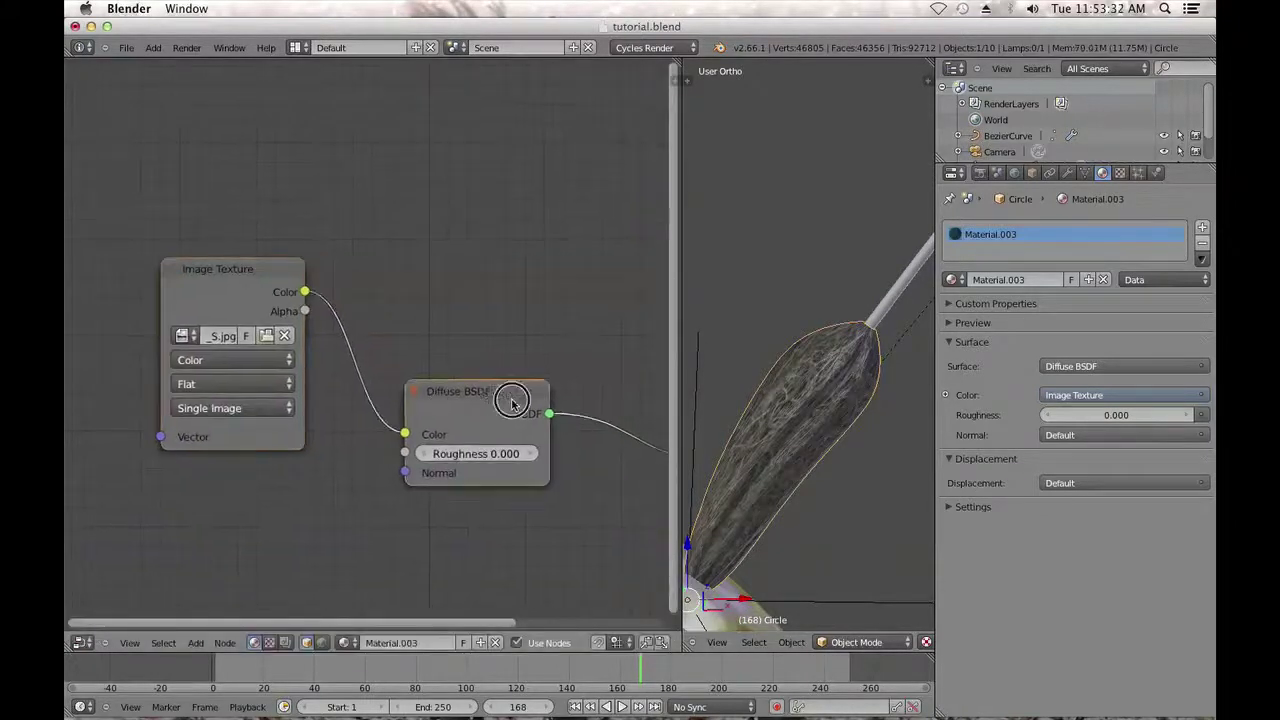
left_click_drag(514, 400, 580, 402)
Insert a Mix colour node between the Image Texture and Diffuse BSDF, with the texture feeding Color2.
key("shift+a")
mouse_move(400, 415)
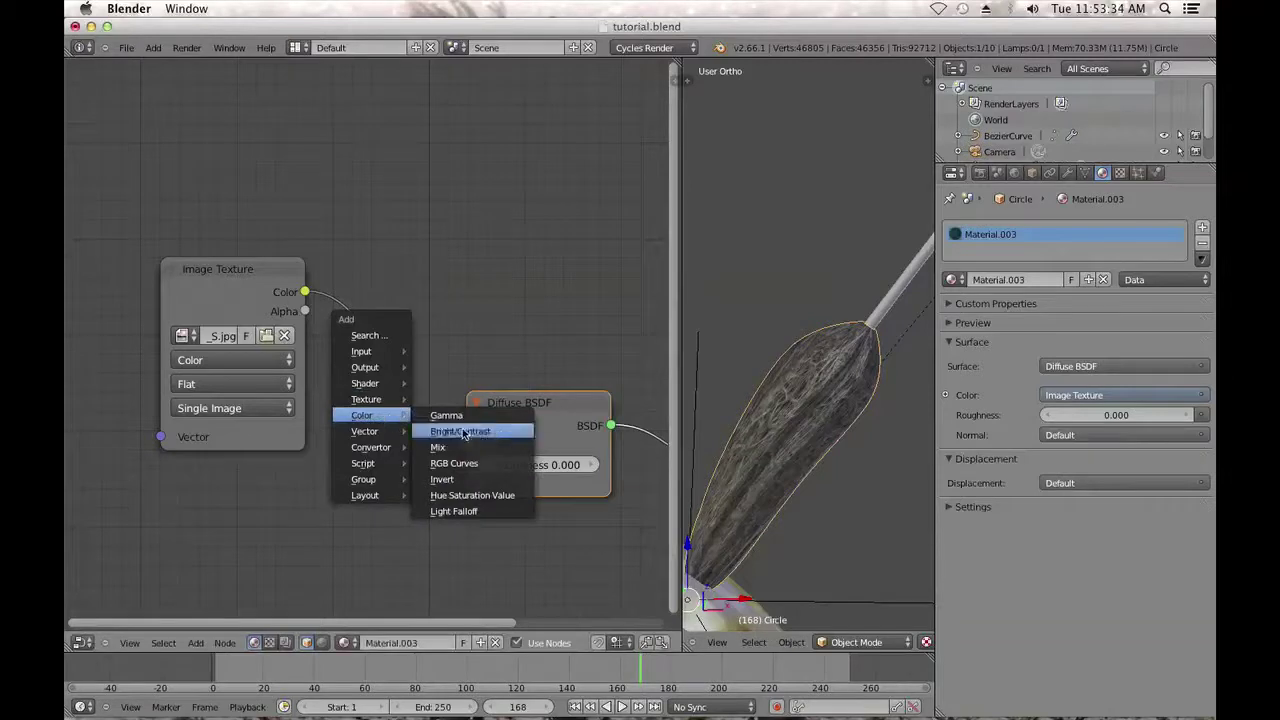
left_click(470, 448)
left_click(382, 268)
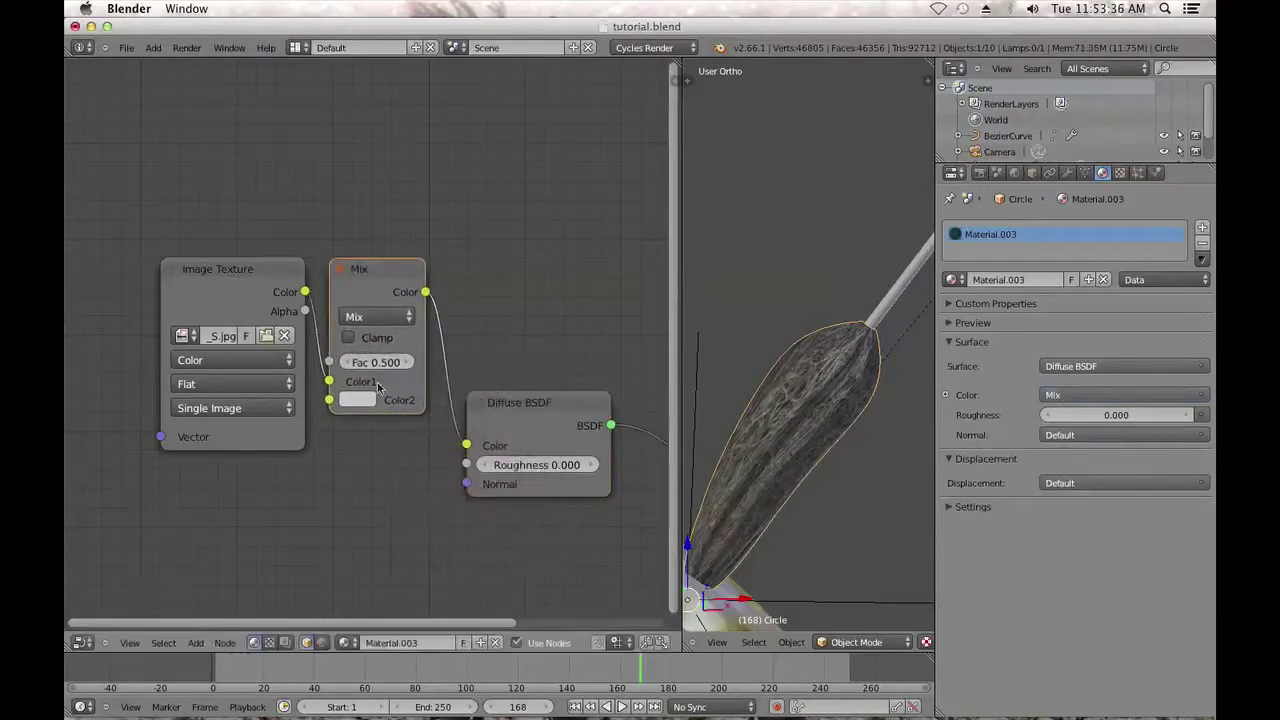
left_click_drag(329, 381, 341, 410)
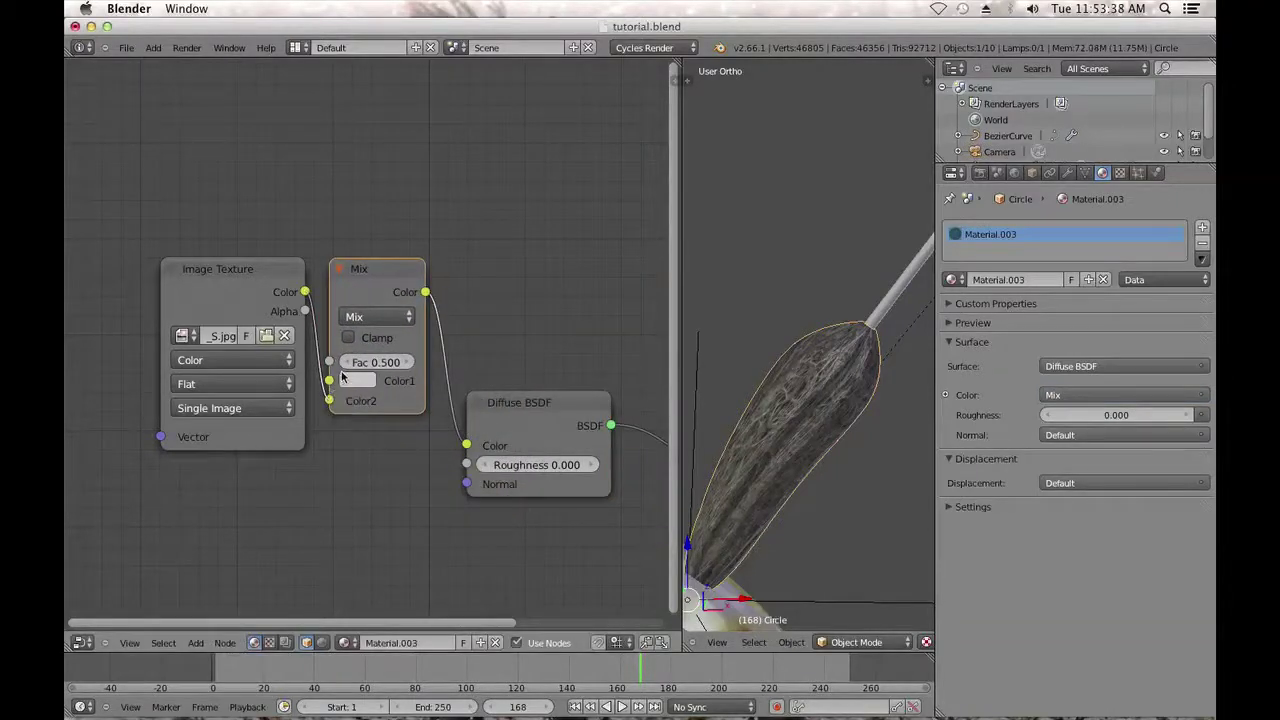
Set the Mix node's Color1 to a dark orange.
left_click(357, 380)
left_click_drag(407, 210, 414, 226)
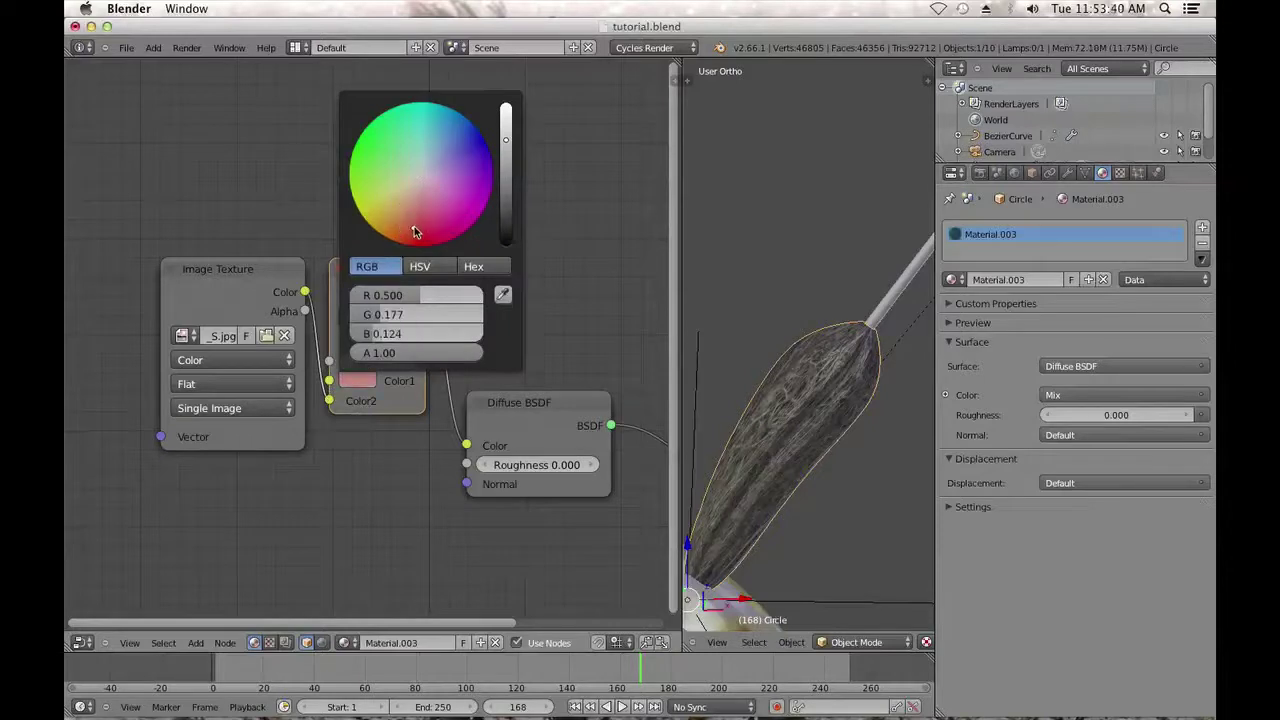
left_click(504, 143)
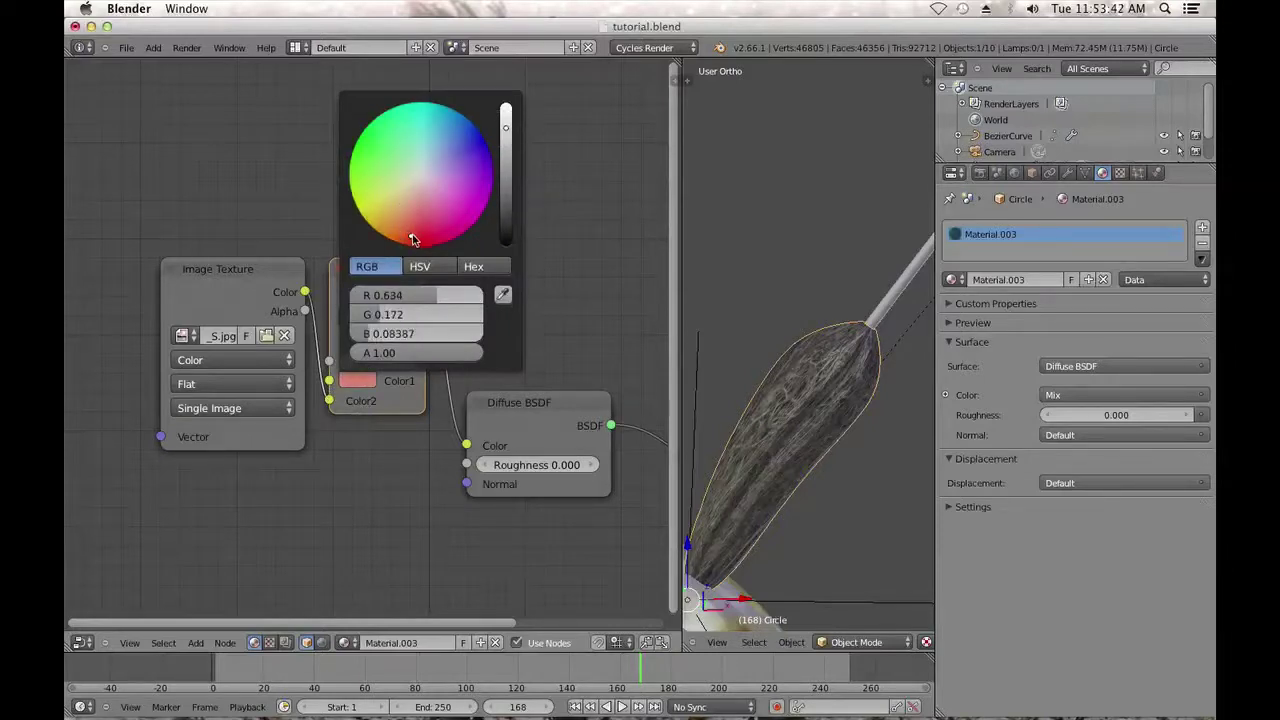
left_click(507, 146)
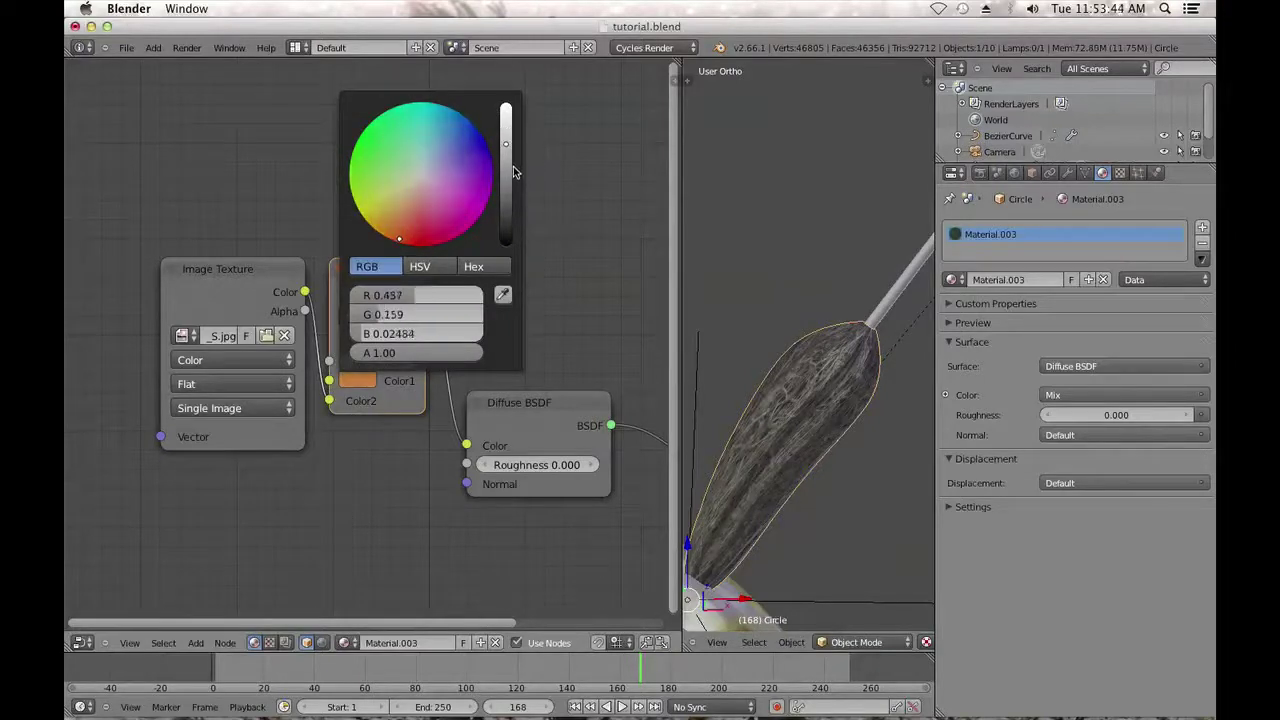
left_click(511, 171)
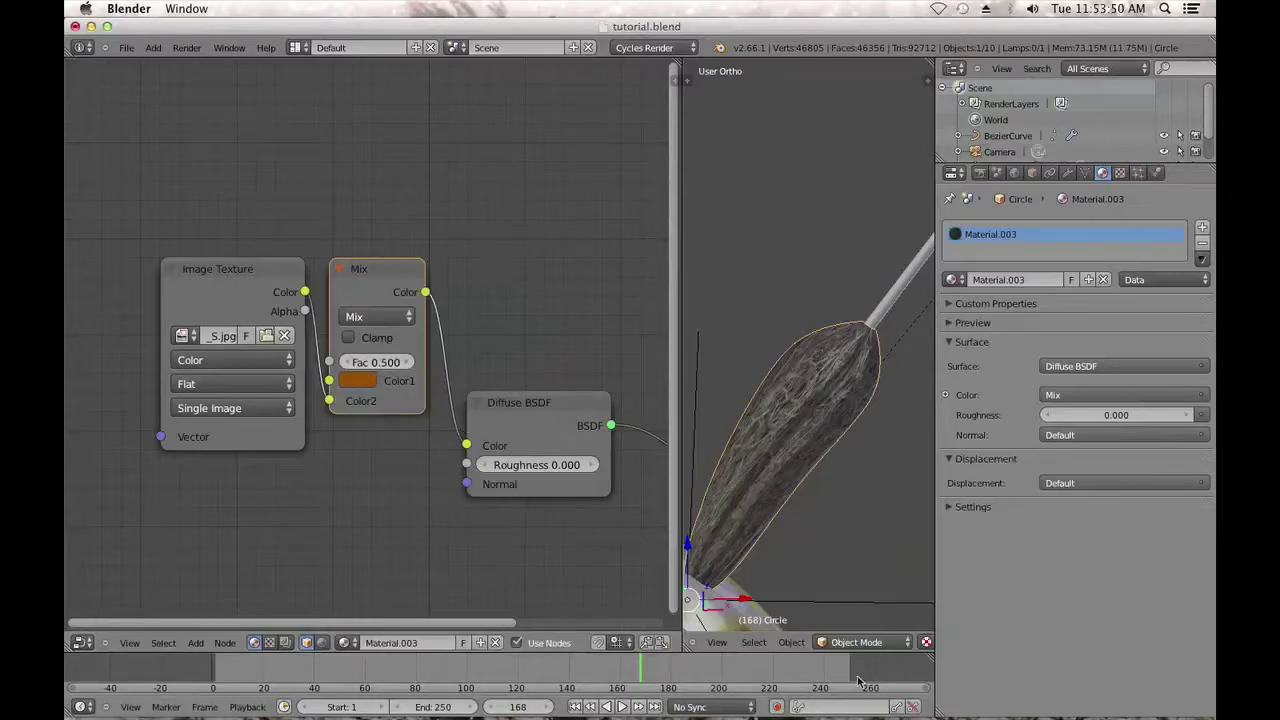
Switch the 3D view to Rendered shading and lower the Mix node's factor to 0.200.
left_click(924, 643)
left_click(937, 532)
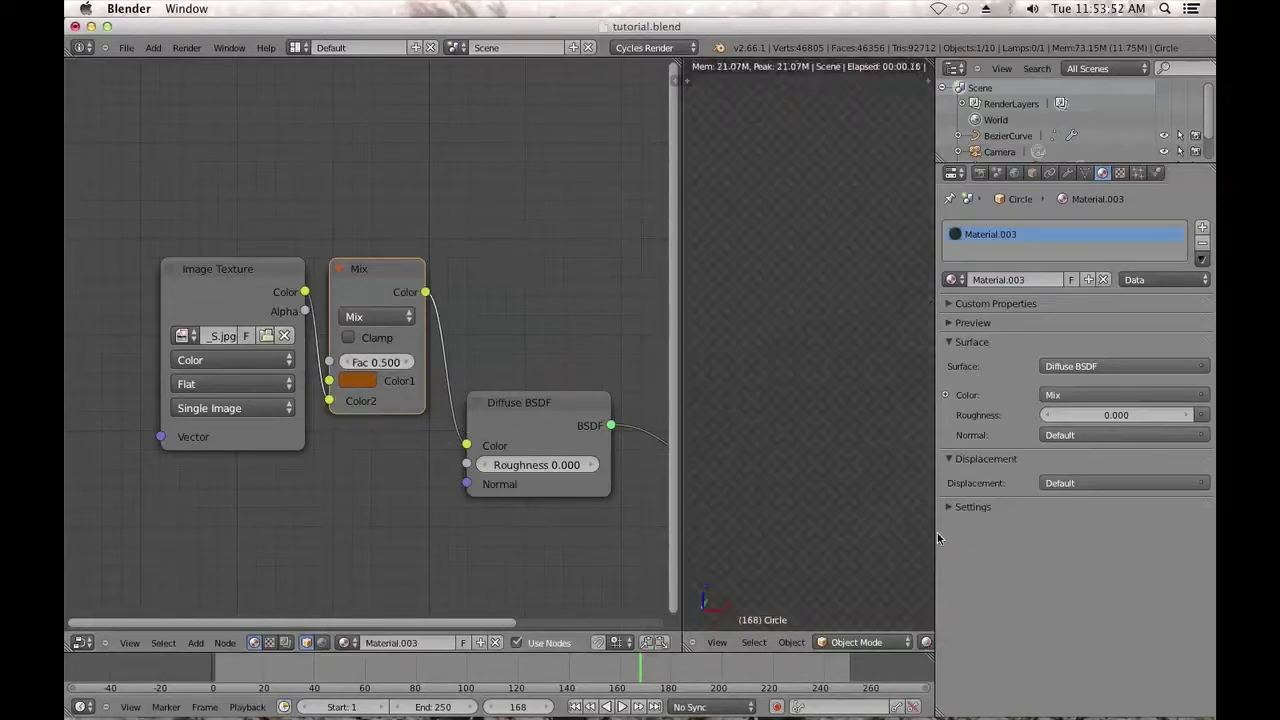
left_click(344, 365)
left_click(344, 365)
left_click(344, 365)
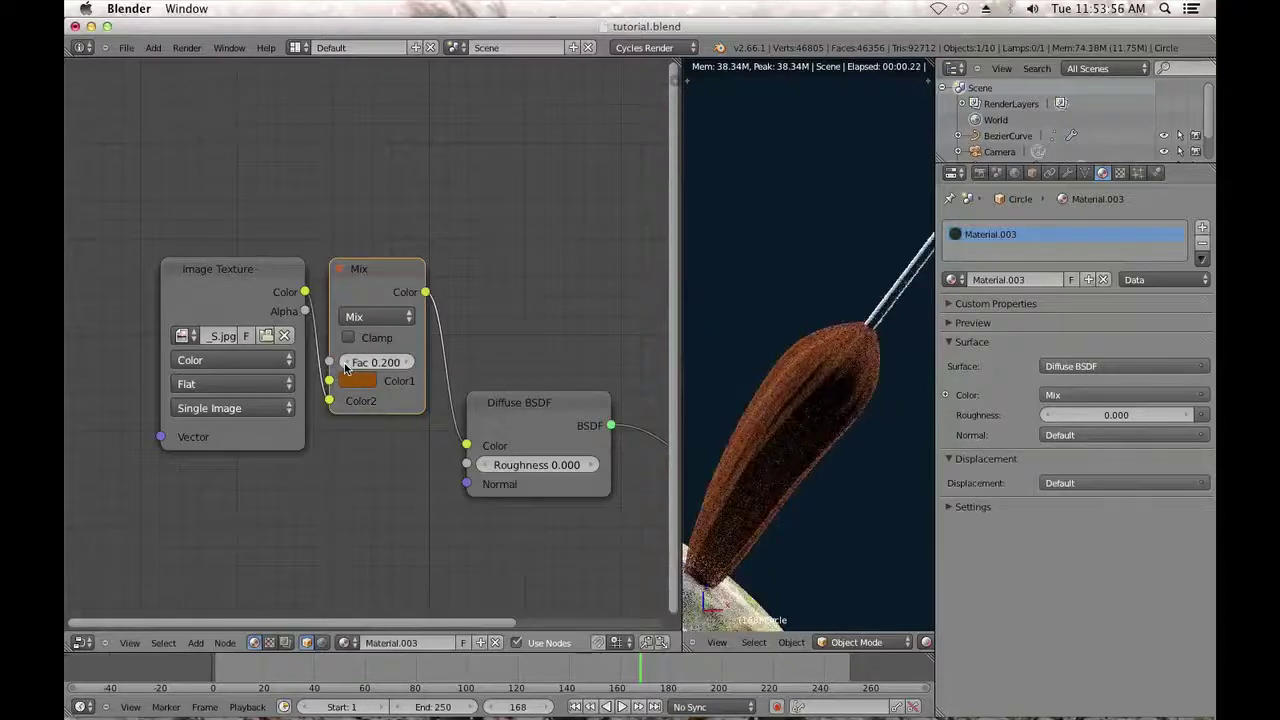
Try a Diffuse BSDF roughness of 0.794 on the rendered seed, and reset it to 0.
scroll(797, 501, "down", 3)
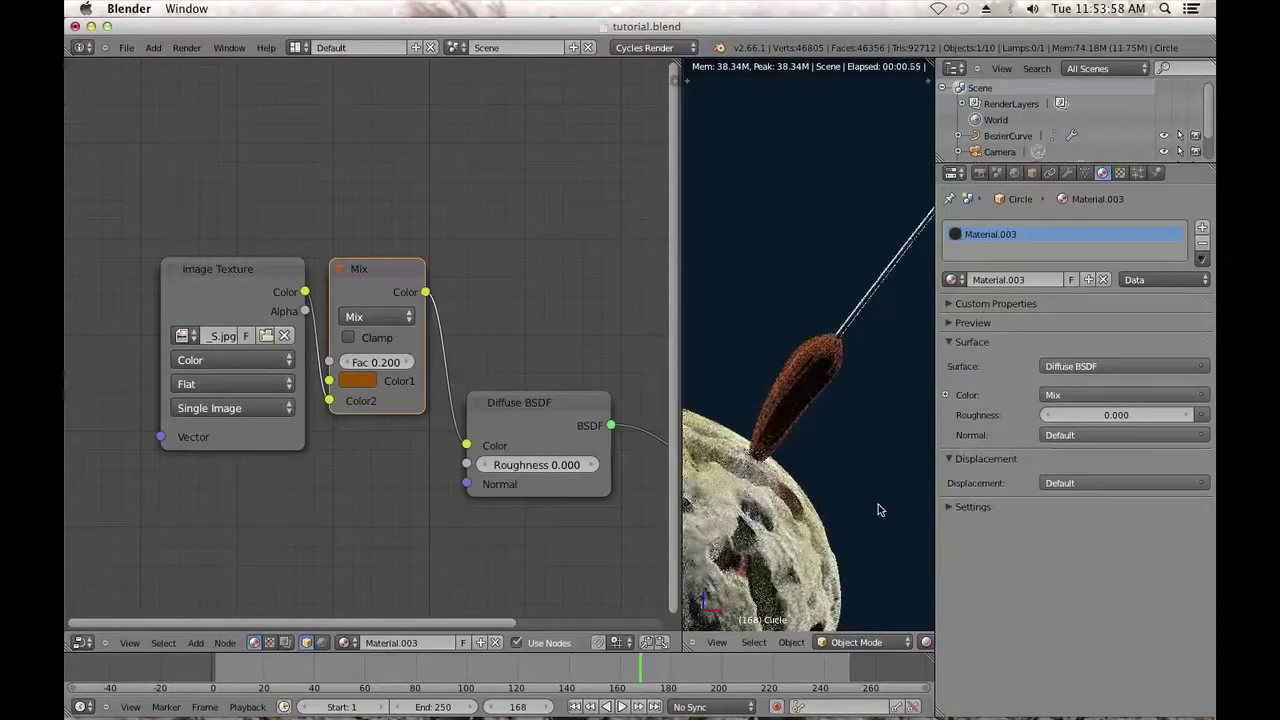
scroll(880, 508, "down", 2)
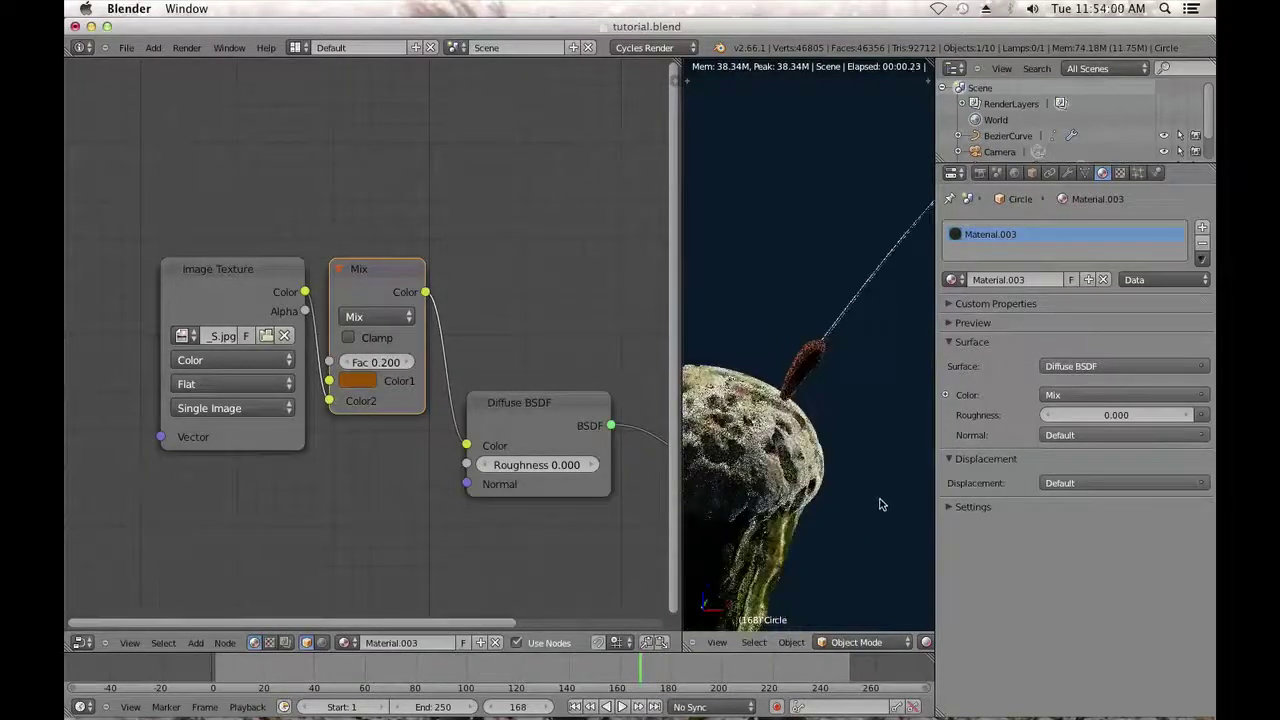
left_click_drag(587, 465, 648, 460)
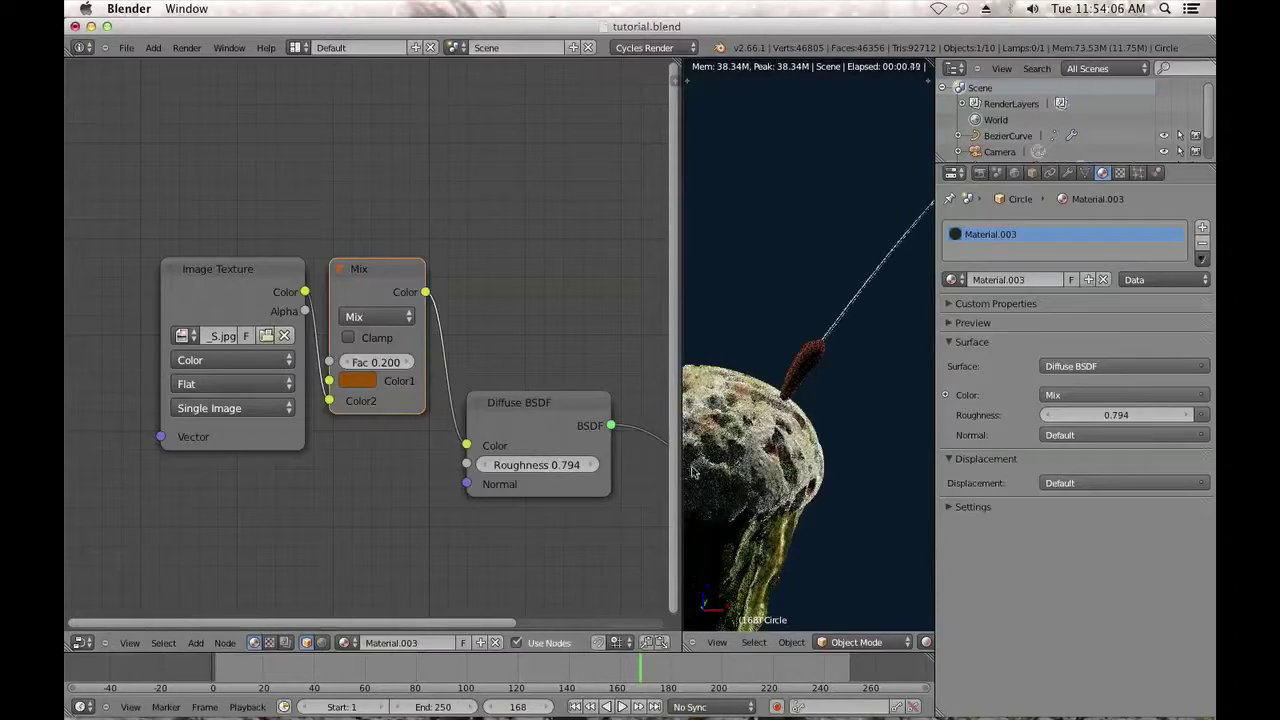
left_click(548, 472)
type("0")
key("Return")
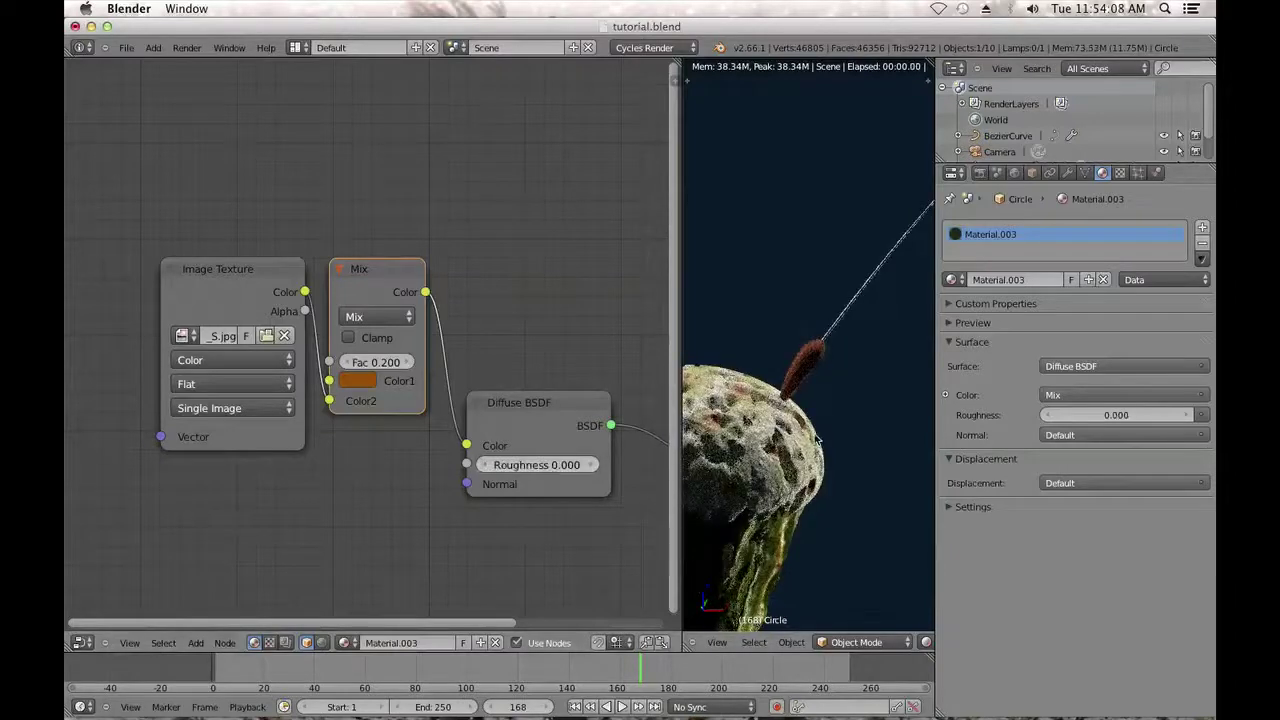
Darken the Mix node's Color1 to a deep brown and check the seed up close in the render.
left_click(352, 381)
left_click_drag(508, 193, 506, 196)
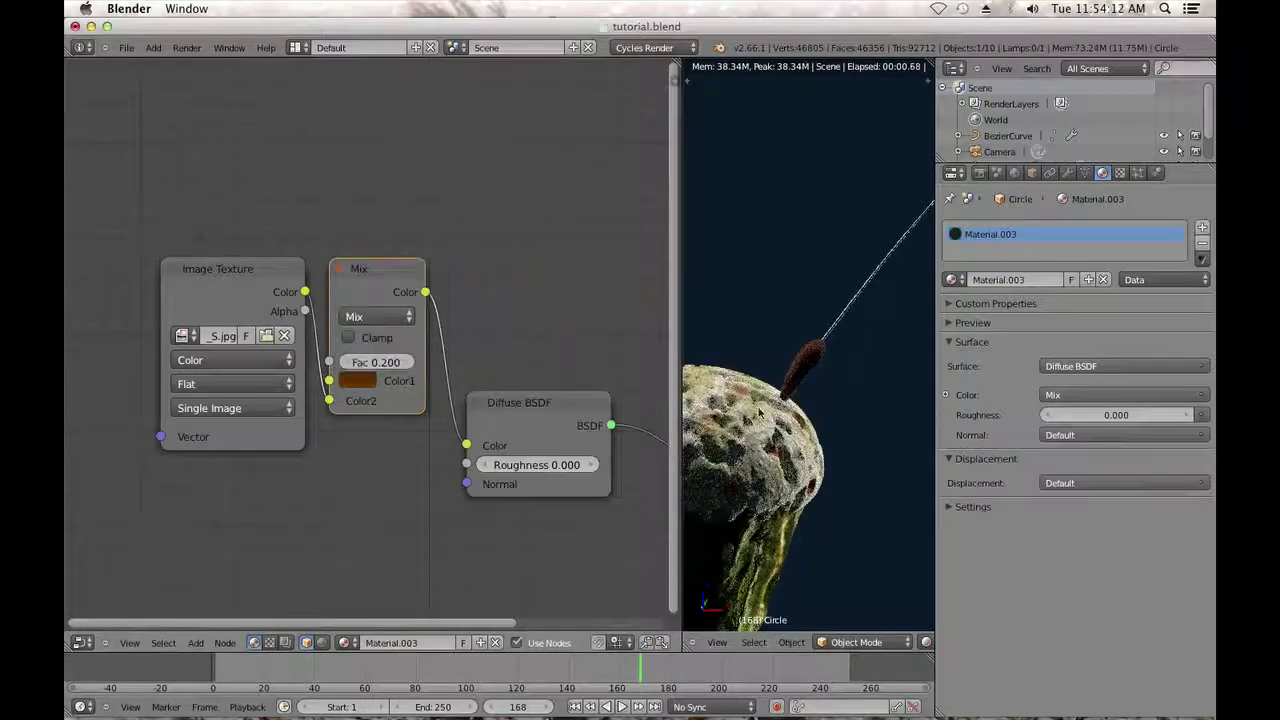
scroll(778, 453, "up", 4)
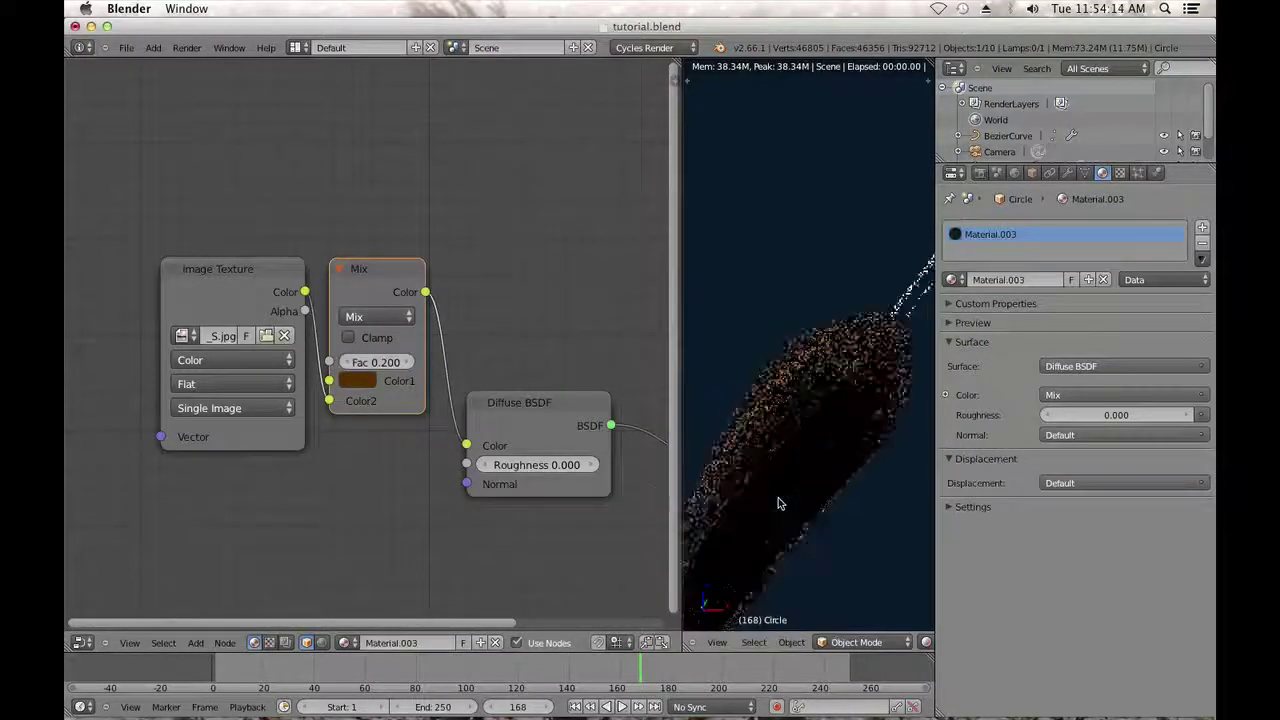
Add a second Mix node below the Diffuse BSDF, set its blend type to Multiply and its Color1 to white.
middle_click_drag(455, 391, 403, 309)
scroll(485, 398, "down", 2)
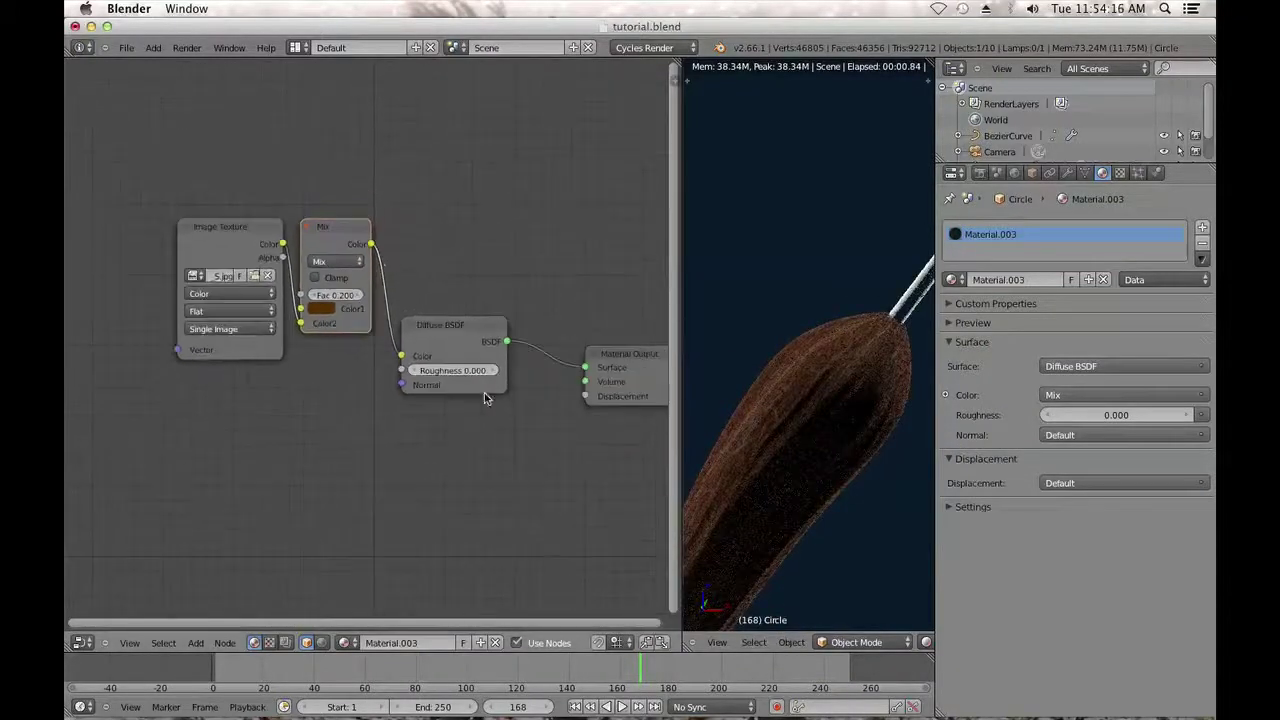
key("shift+a")
mouse_move(371, 411)
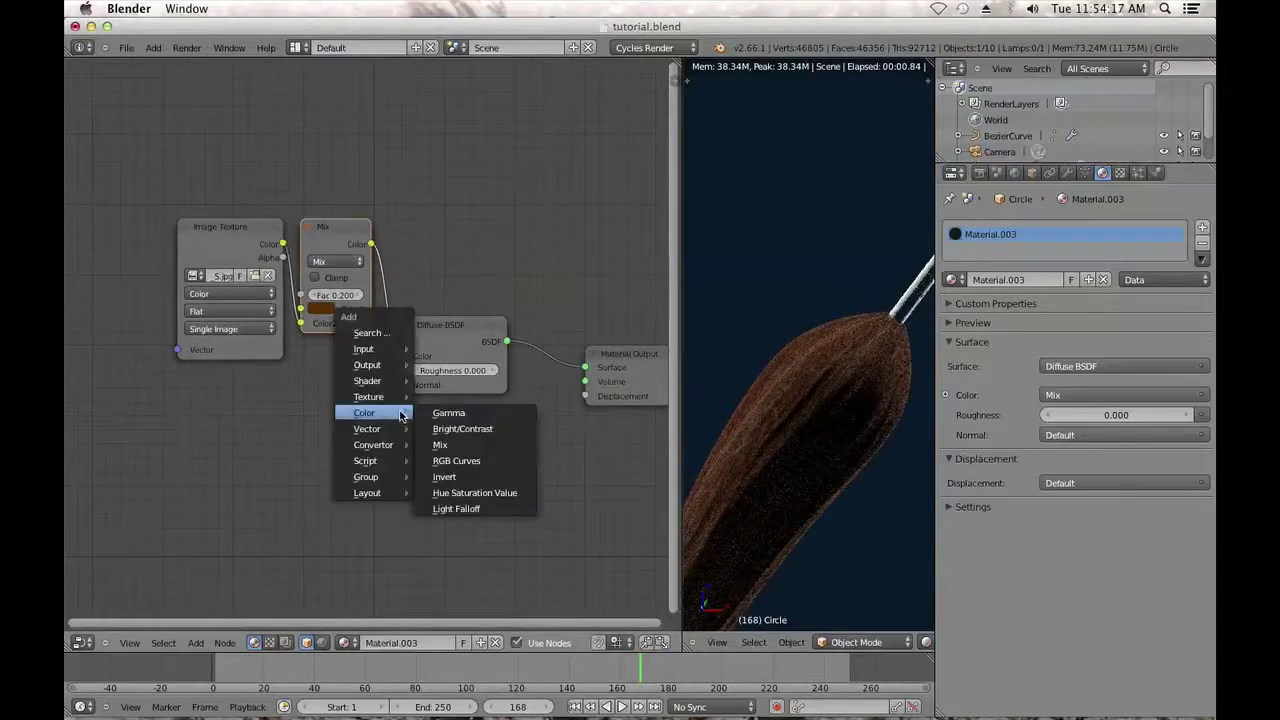
left_click(457, 443)
left_click(506, 442)
left_click(509, 397)
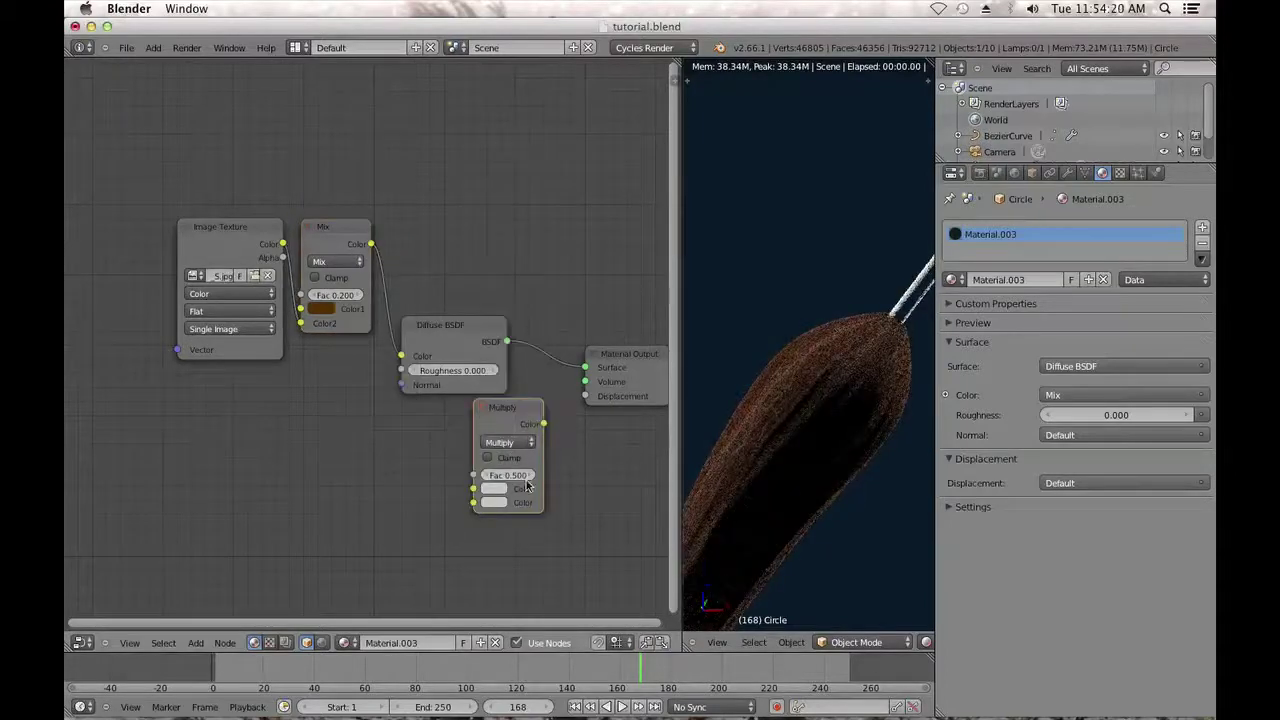
left_click(495, 489)
left_click_drag(604, 315, 602, 288)
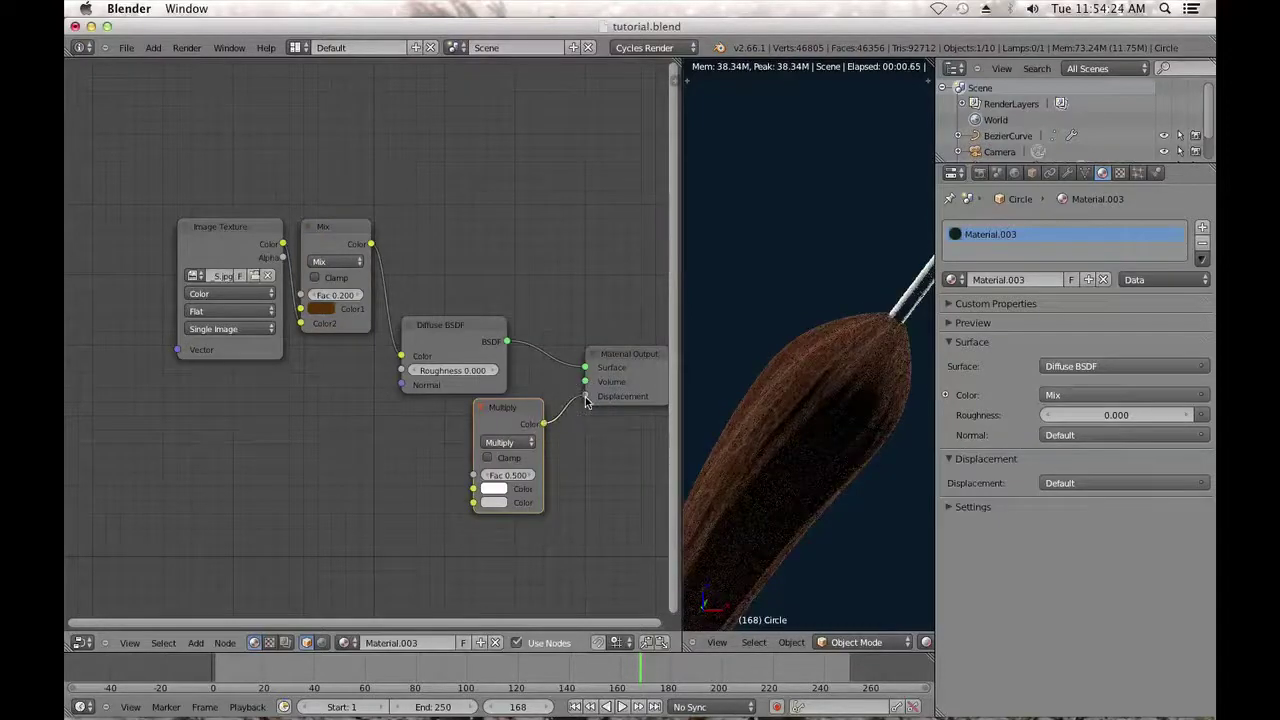
Link the first Mix node's colour to the Multiply node's Color2 and its output to Displacement, with a factor of 0.1.
left_click_drag(586, 401, 586, 397)
left_click_drag(387, 362, 473, 502)
left_click_drag(383, 278, 368, 244)
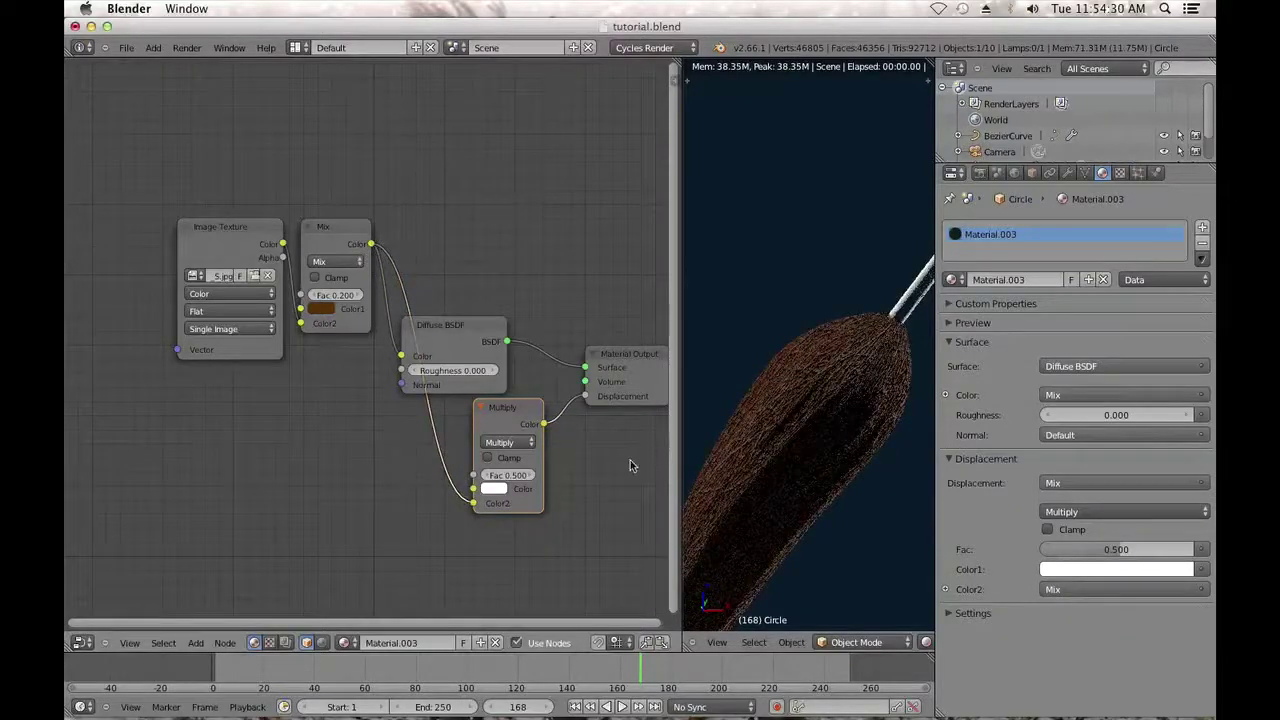
type(".1")
key("Return")
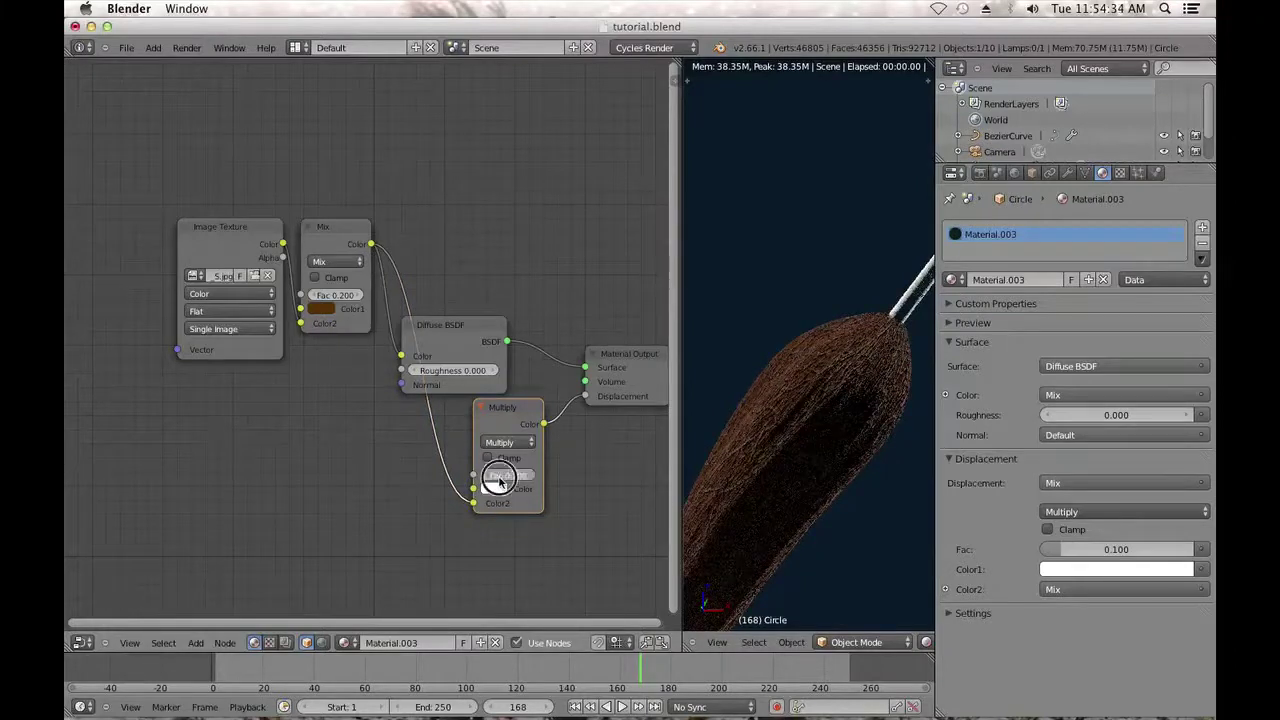
Reduce the displacement Multiply node's factor to 0.02.
type(".05")
key("Return")
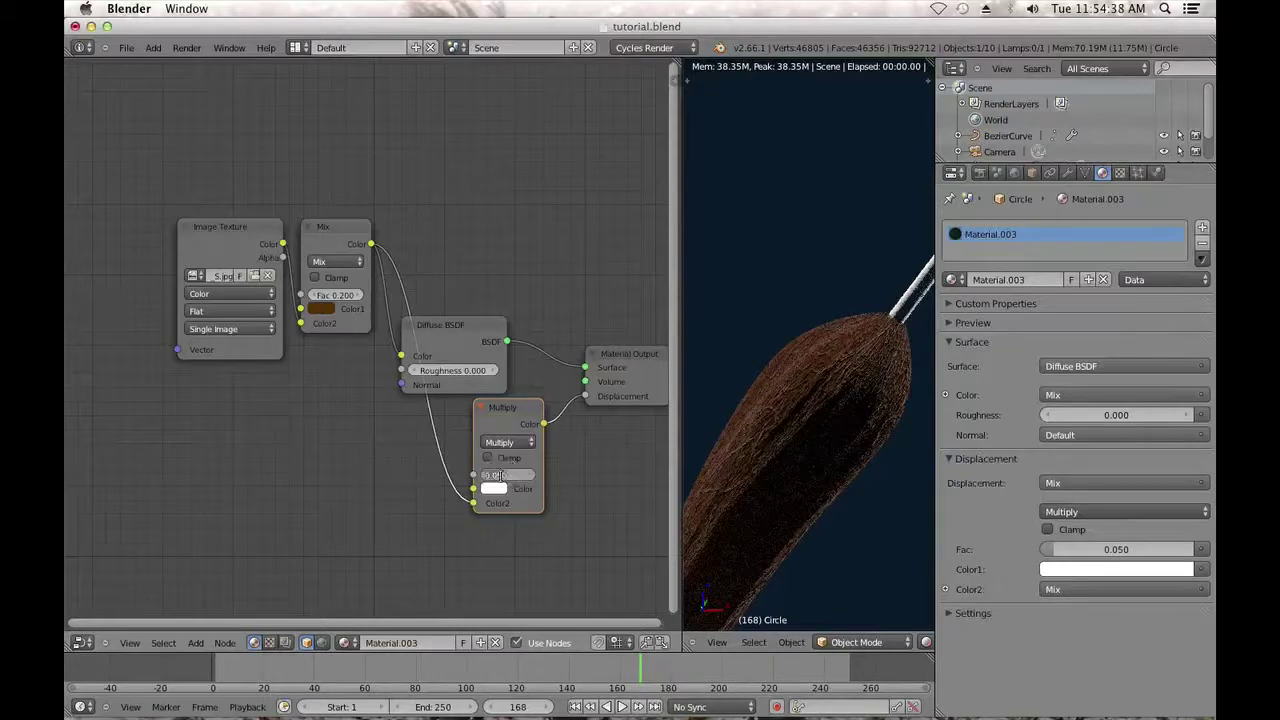
type("0.03")
key("Return")
key("Return")
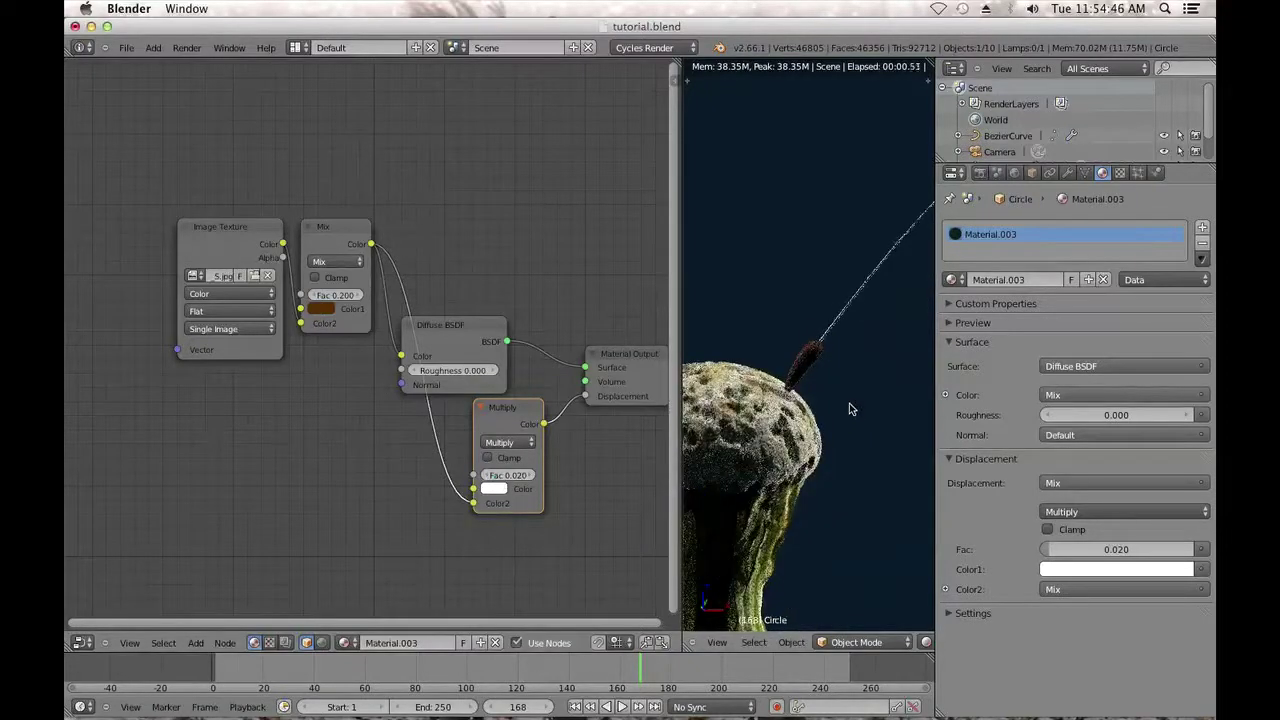
Mark a lengthwise edge loop of the thin stem above the seed as a seam, working in solid shading.
middle_click_drag(849, 403, 846, 357, "shift")
right_click(843, 360)
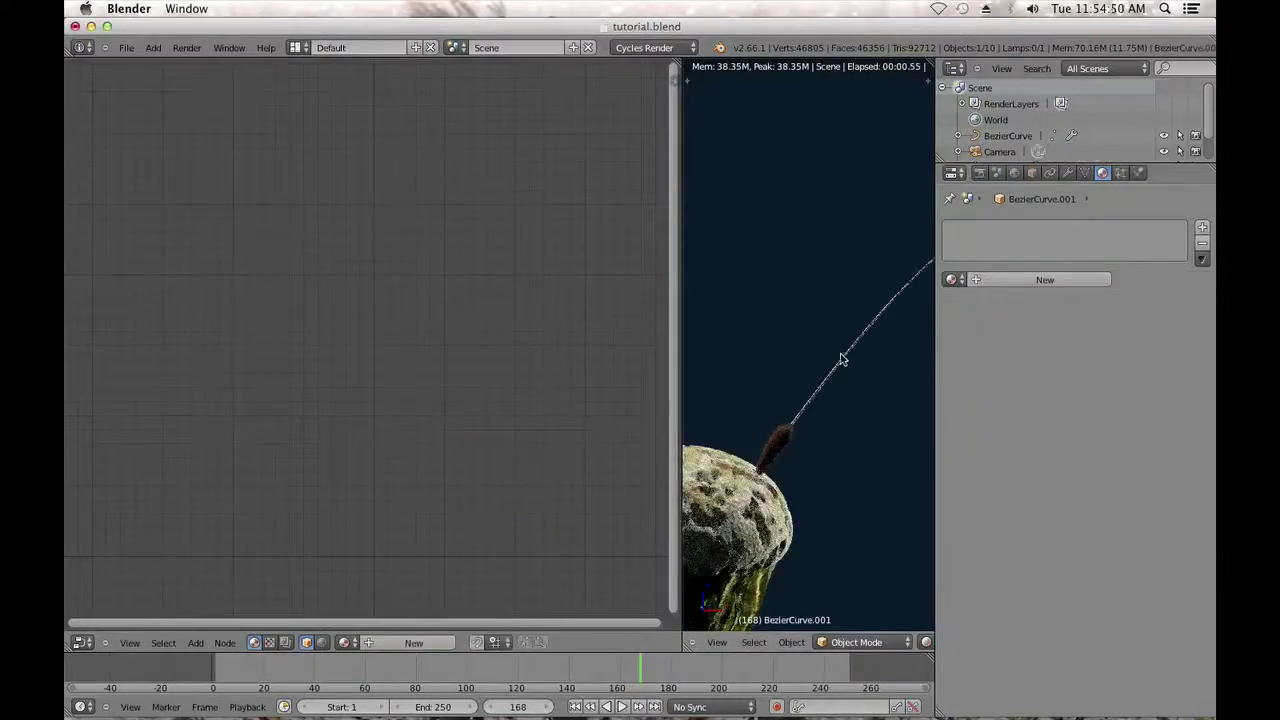
left_click(926, 643)
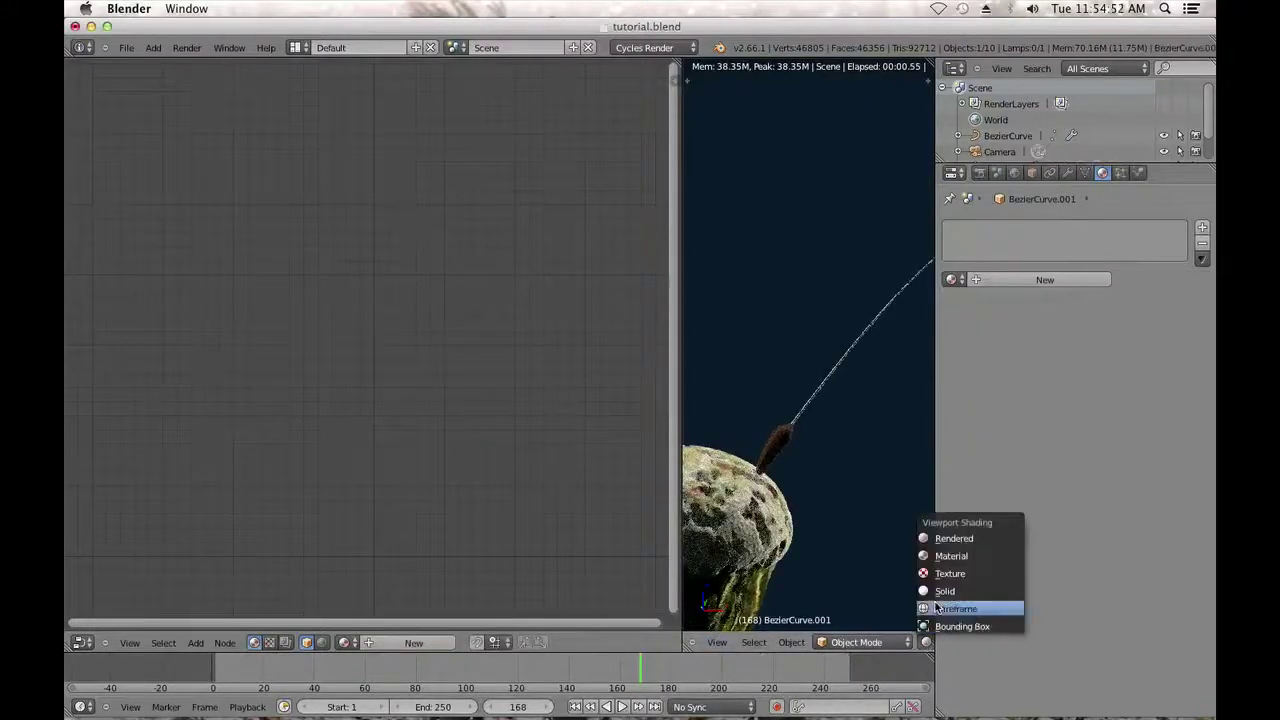
left_click(934, 589)
middle_click_drag(826, 497, 766, 423)
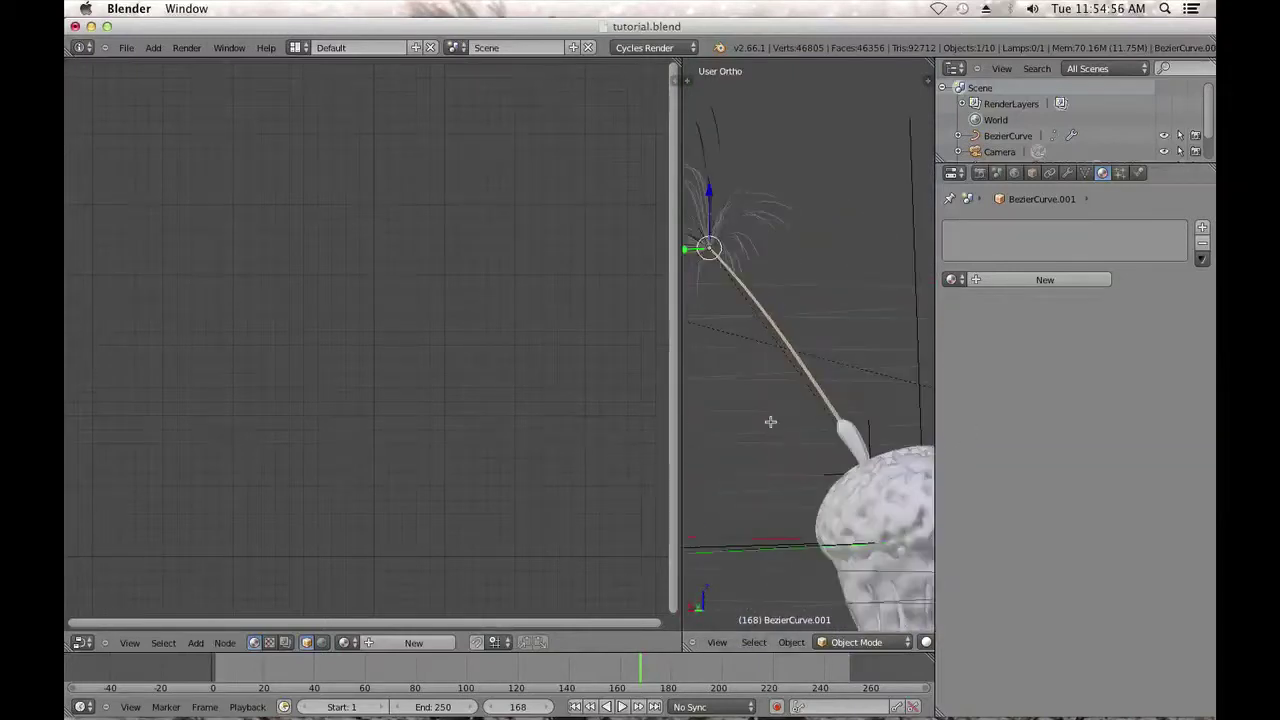
key("Tab")
scroll(777, 408, "up", 5)
right_click(785, 437, "alt")
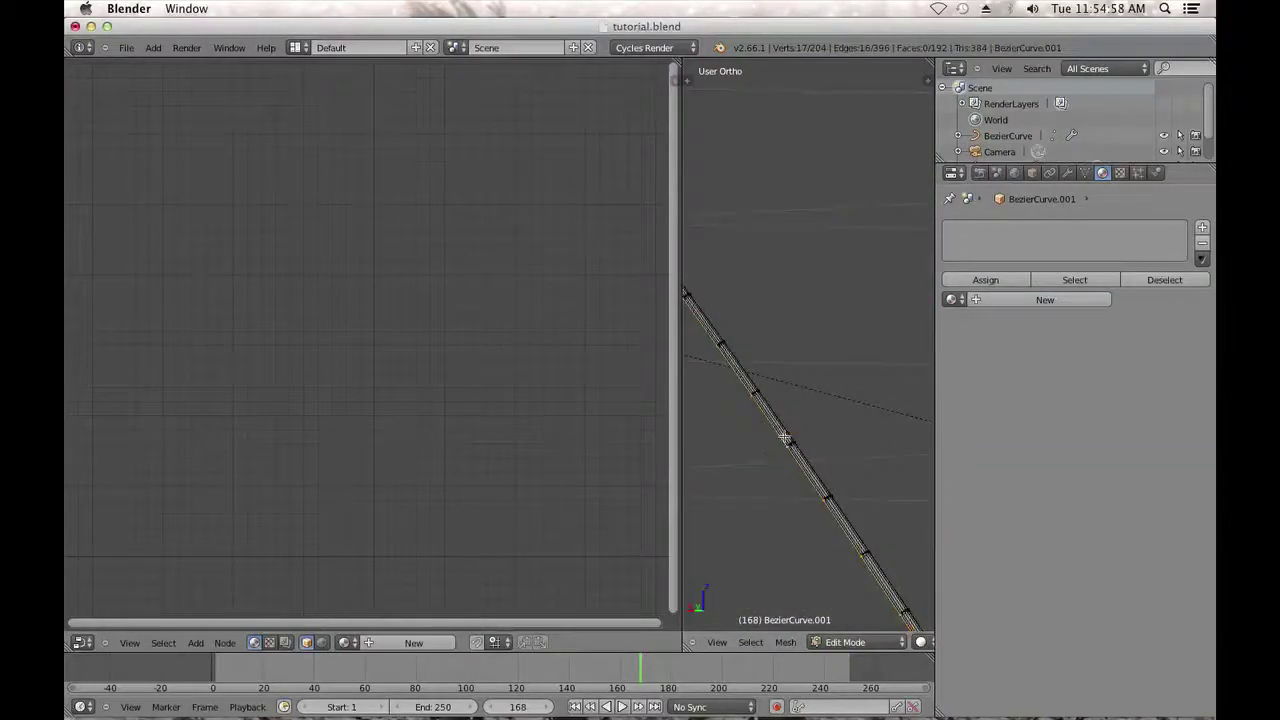
scroll(829, 468, "down", 2)
key("ctrl+e")
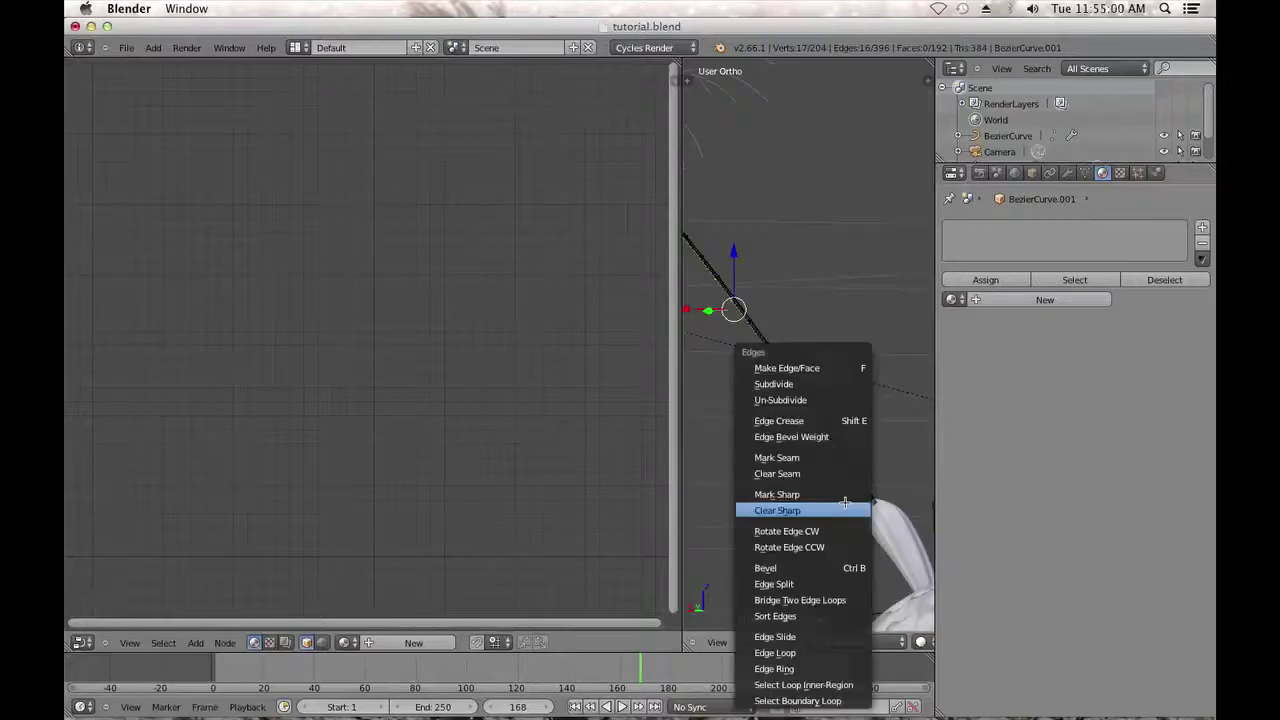
left_click(808, 457)
Unwrap the whole stem mesh and inspect its UV layout in the UV/Image Editor.
key("a")
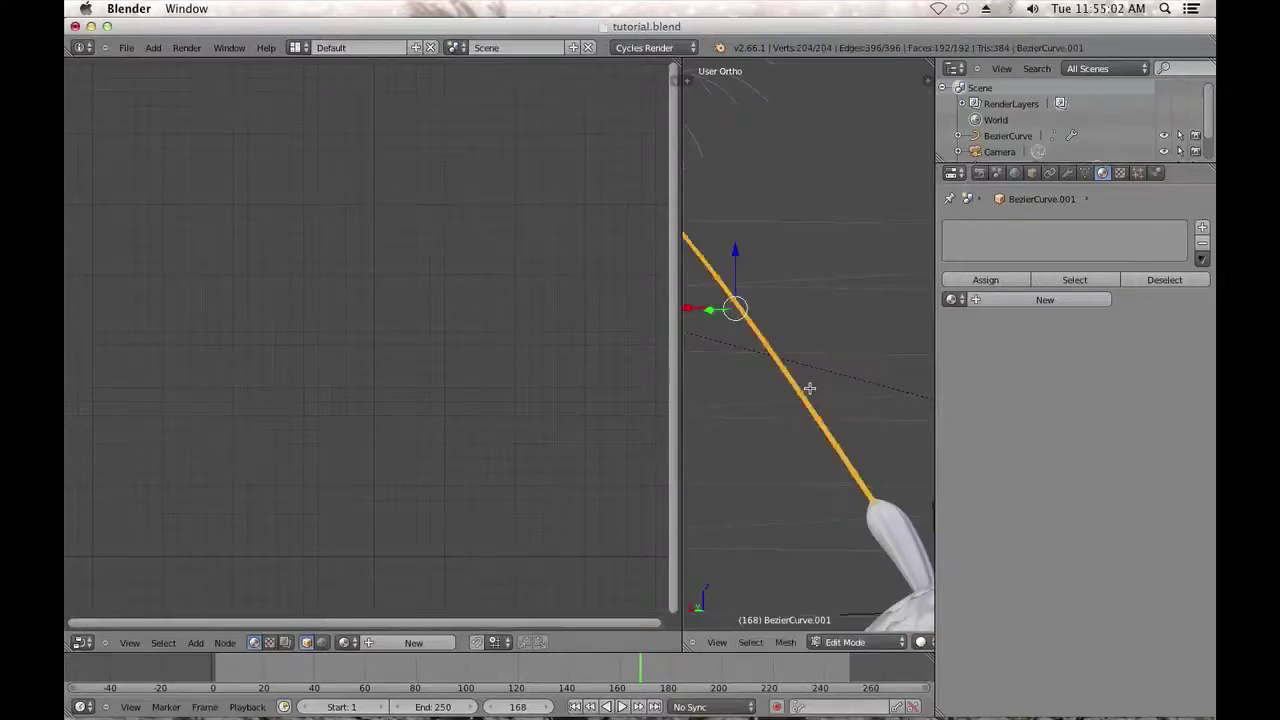
key("u")
left_click(809, 389)
middle_click_drag(849, 500, 694, 512)
scroll(847, 484, "down", 3)
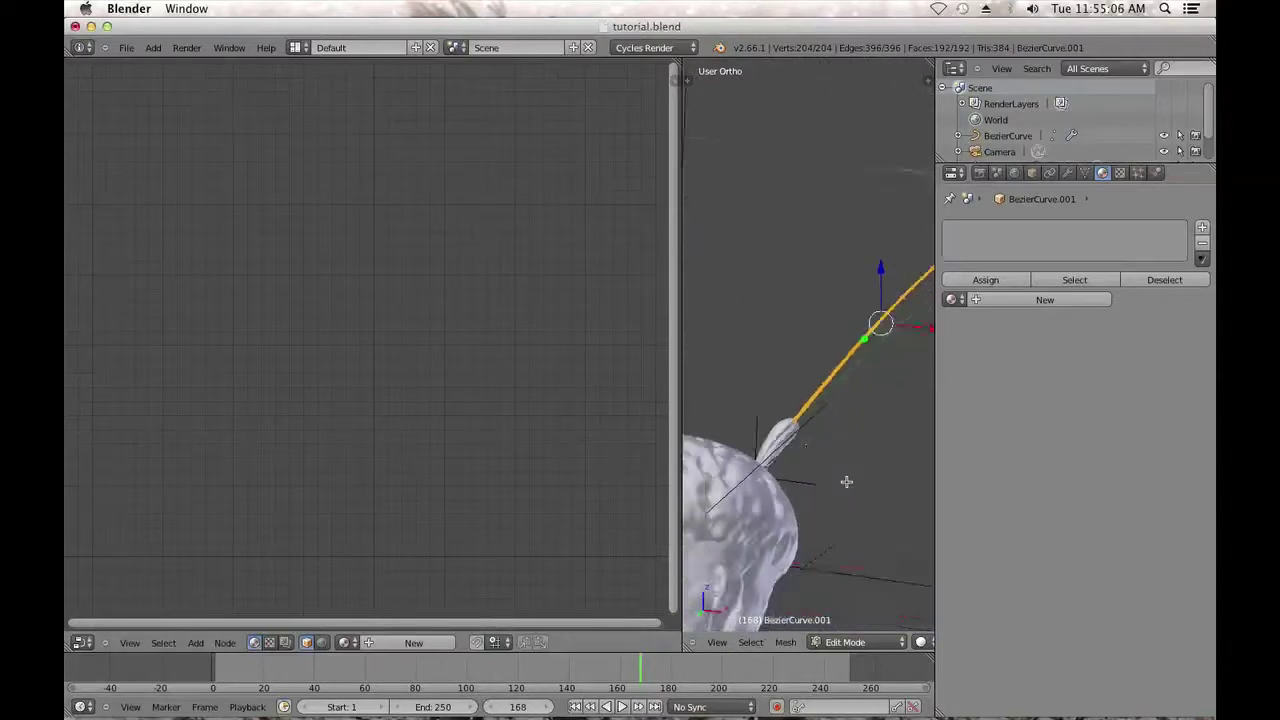
middle_click_drag(807, 450, 789, 503)
middle_click_drag(807, 426, 769, 489, "shift")
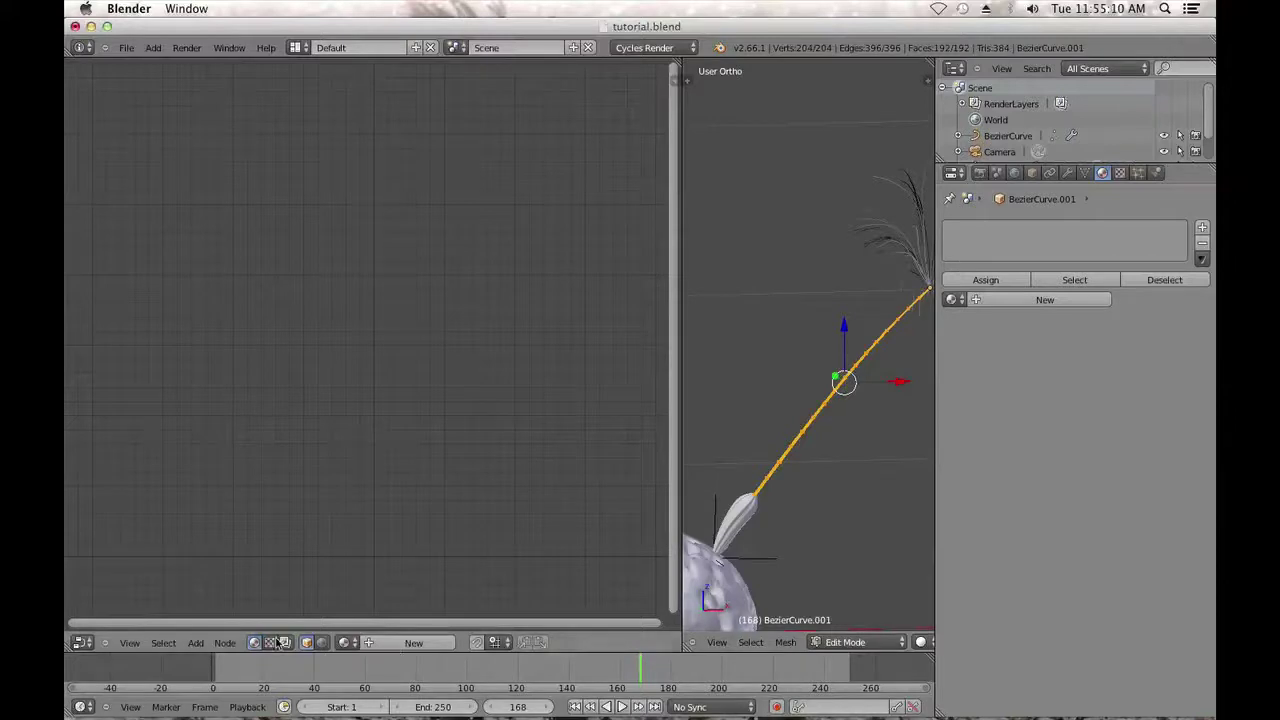
left_click(83, 642)
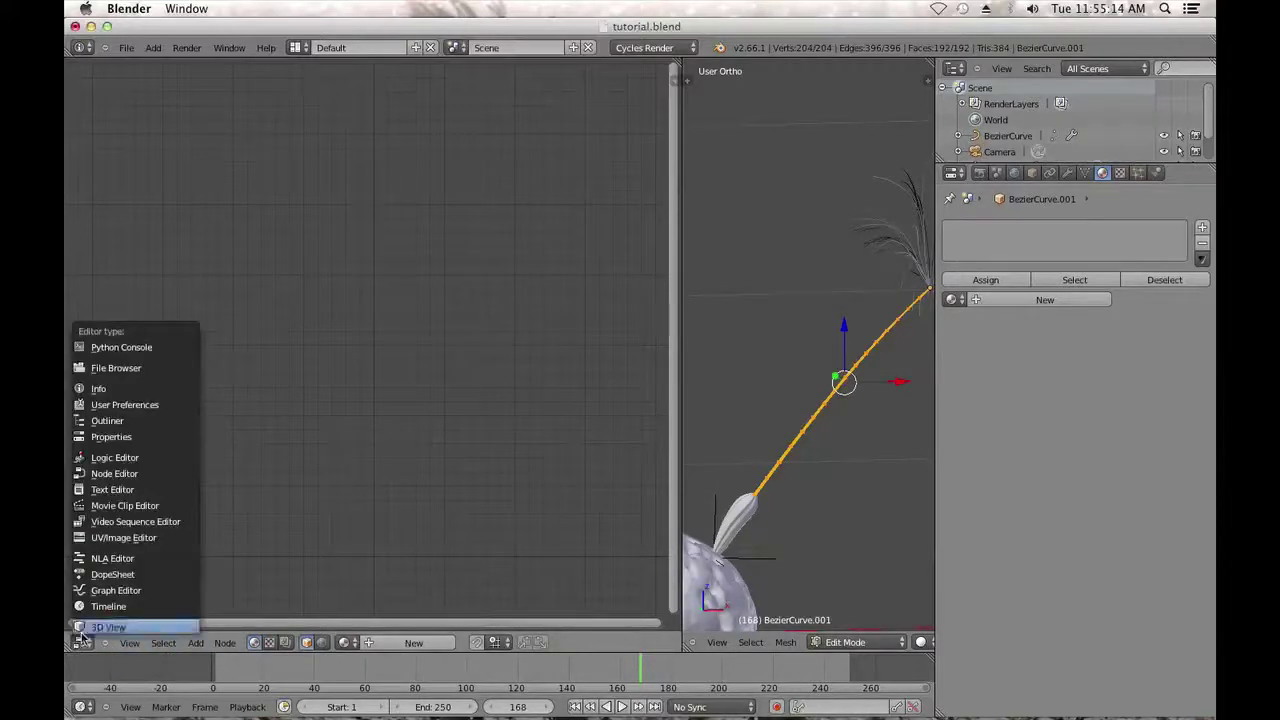
left_click(118, 537)
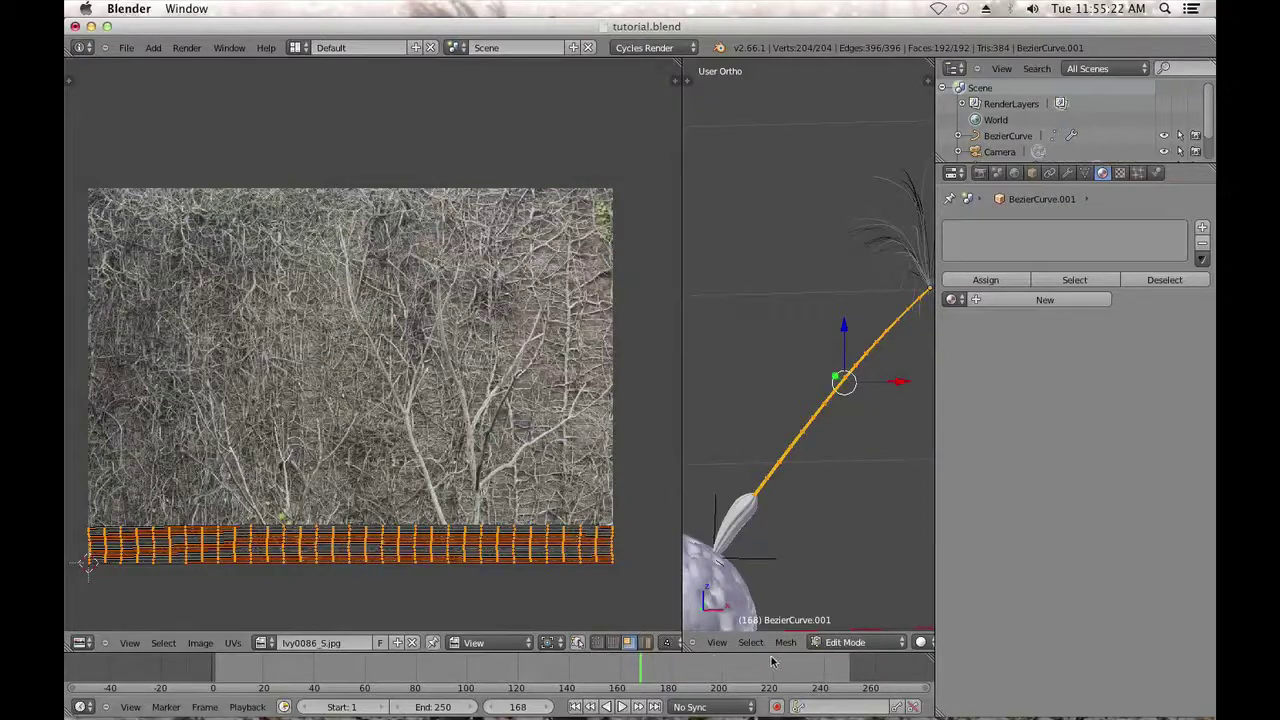
Return to the Node Editor and Object Mode, create a new material for the stem, and make room before its Diffuse BSDF.
left_click(90, 642)
left_click(109, 477)
key("Tab")
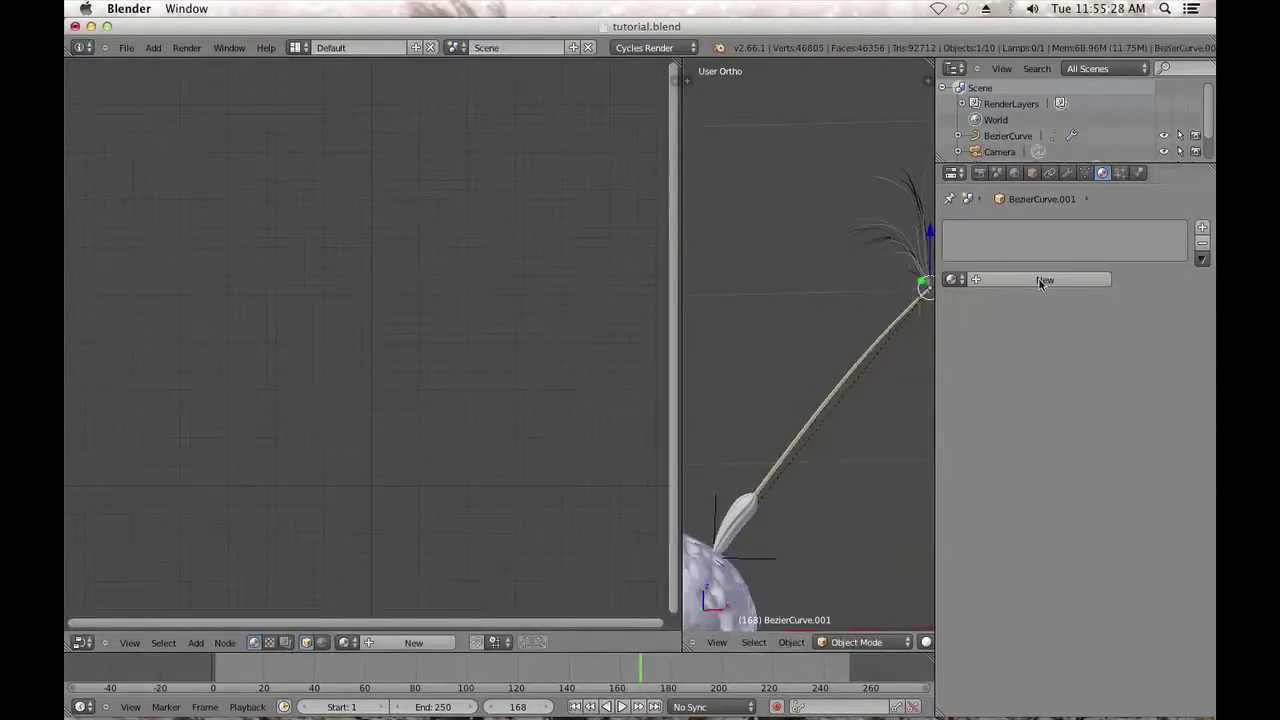
left_click(1088, 281)
scroll(513, 385, "up", 2)
left_click_drag(444, 364, 244, 254)
middle_click_drag(328, 471, 500, 528)
left_click(419, 327)
middle_click_drag(419, 330, 517, 380)
Add a ColorRamp node, link its Color output to the Diffuse BSDF's Color, and preview the stem in rendered shading.
key("shift+a")
mouse_move(314, 348)
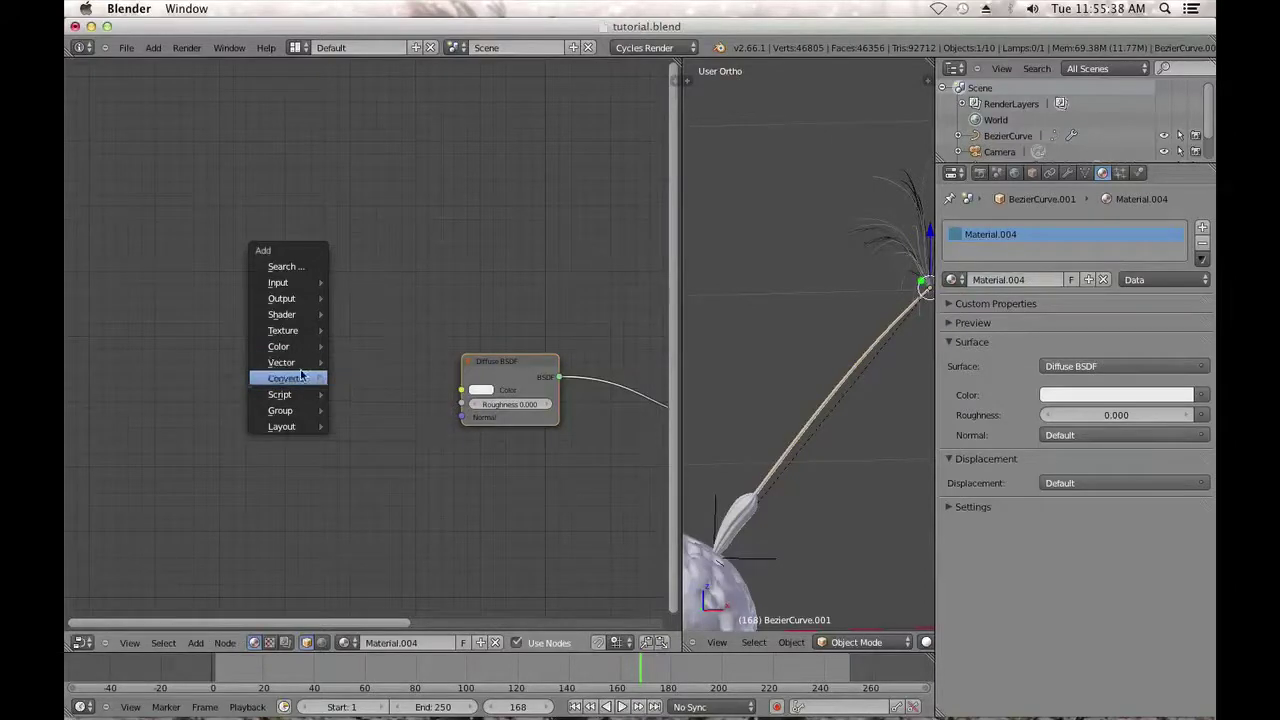
left_click(369, 378)
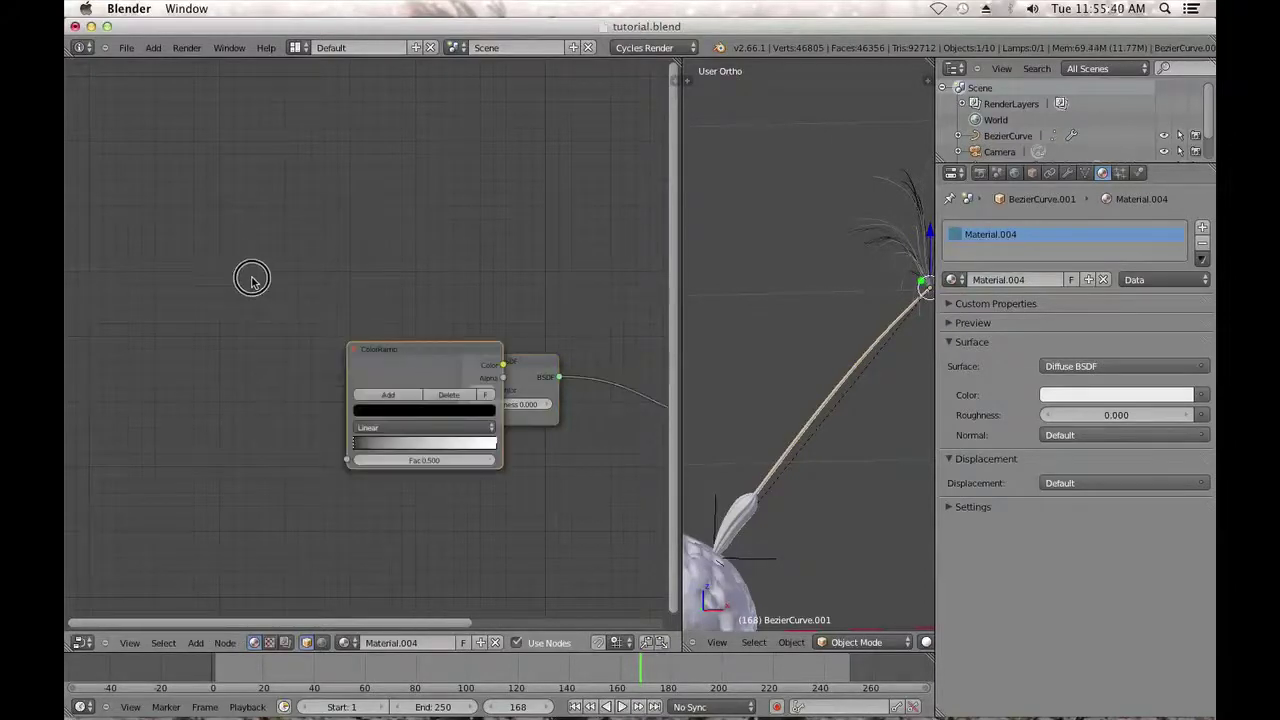
left_click_drag(371, 329, 461, 390)
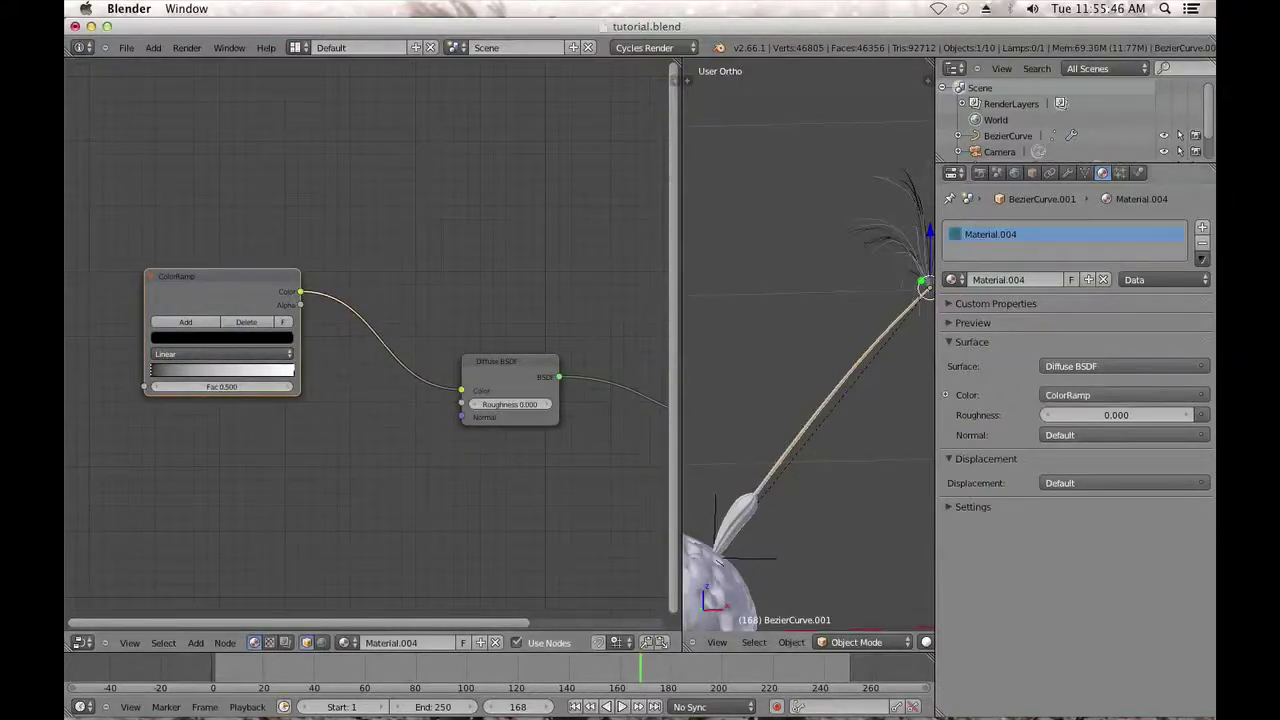
left_click(926, 642)
left_click(957, 533)
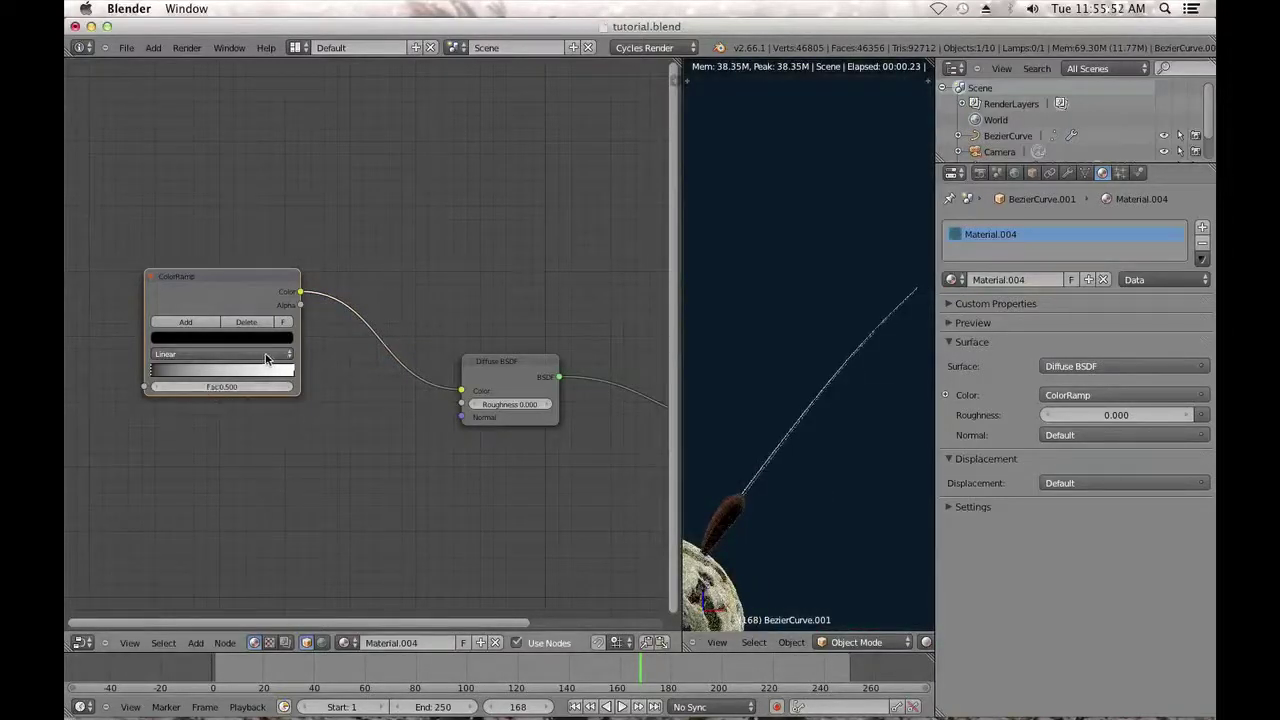
Try a red first stop and a blue second stop on the ColorRamp, moved closer together, with a factor of 0.
left_click(180, 340)
left_click_drag(267, 191, 247, 138)
left_click_drag(206, 229, 205, 260)
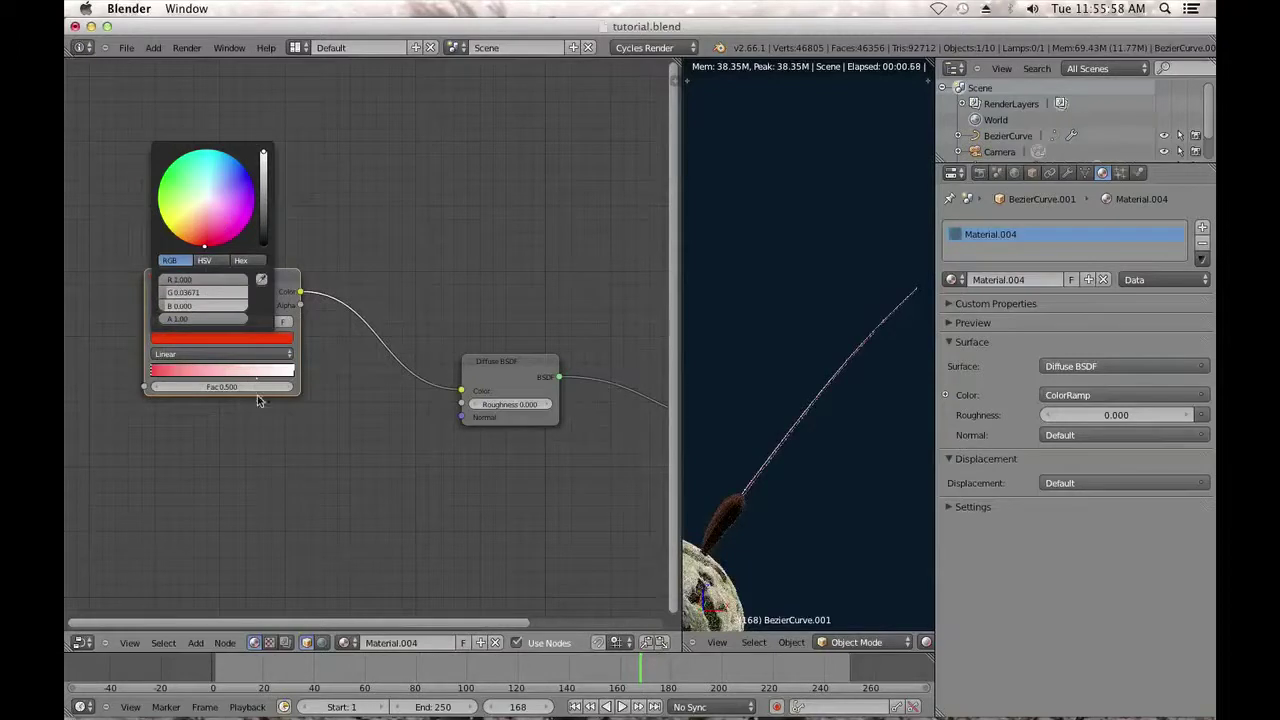
left_click(290, 370)
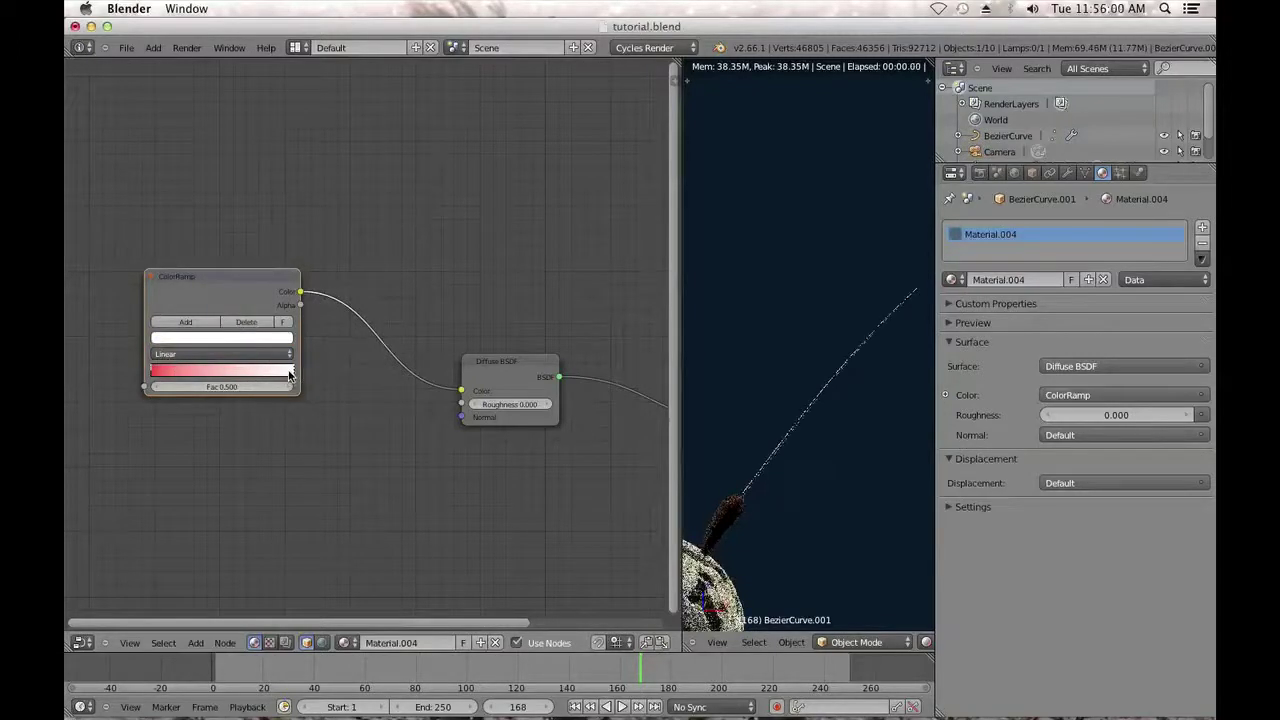
left_click(229, 340)
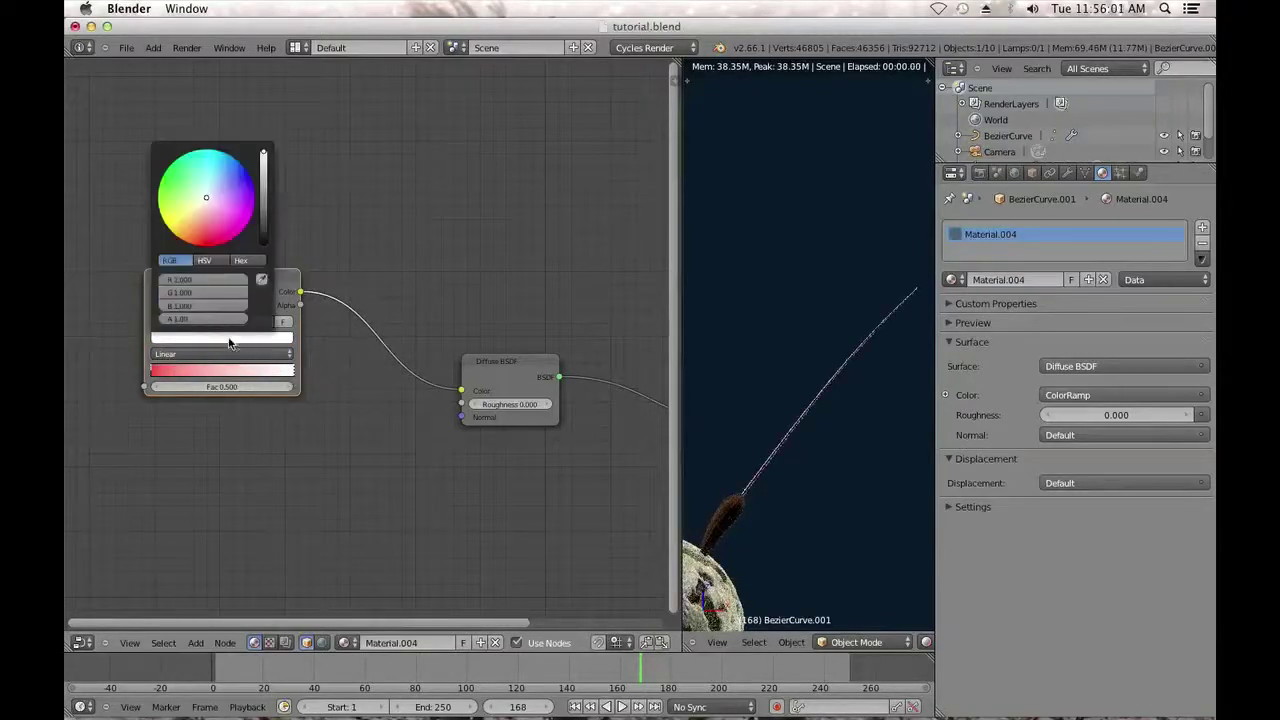
left_click(245, 169)
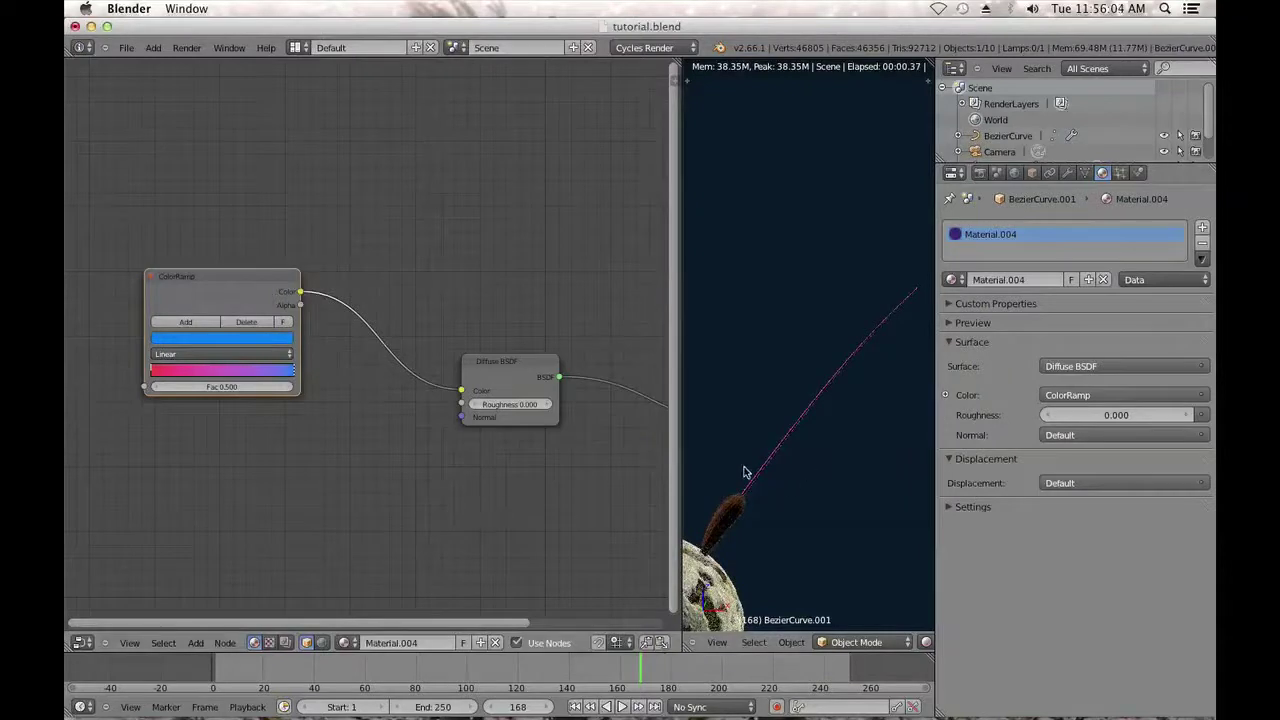
left_click_drag(290, 377, 232, 371)
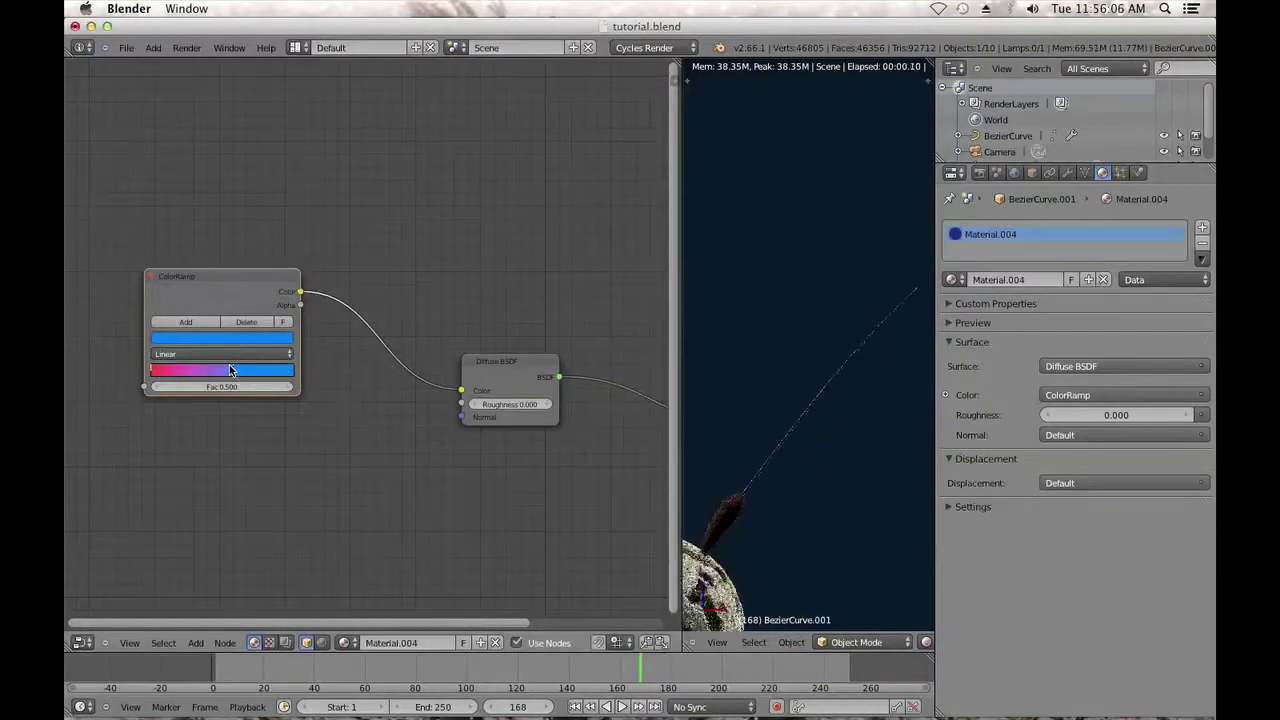
left_click_drag(148, 371, 66, 380)
Add an Attribute node before the ColorRamp and set its attribute name to UVMap.
middle_click_drag(274, 451, 366, 483)
scroll(349, 474, "down", 1)
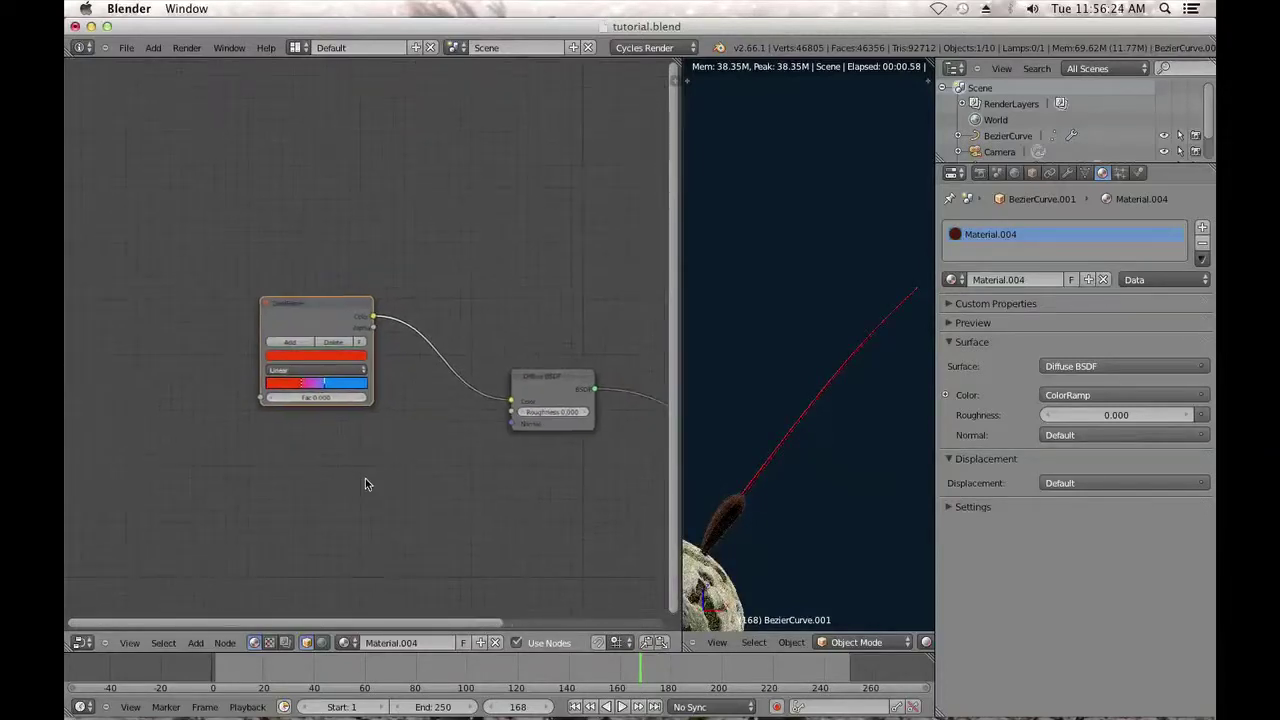
key("shift+a")
mouse_move(148, 342)
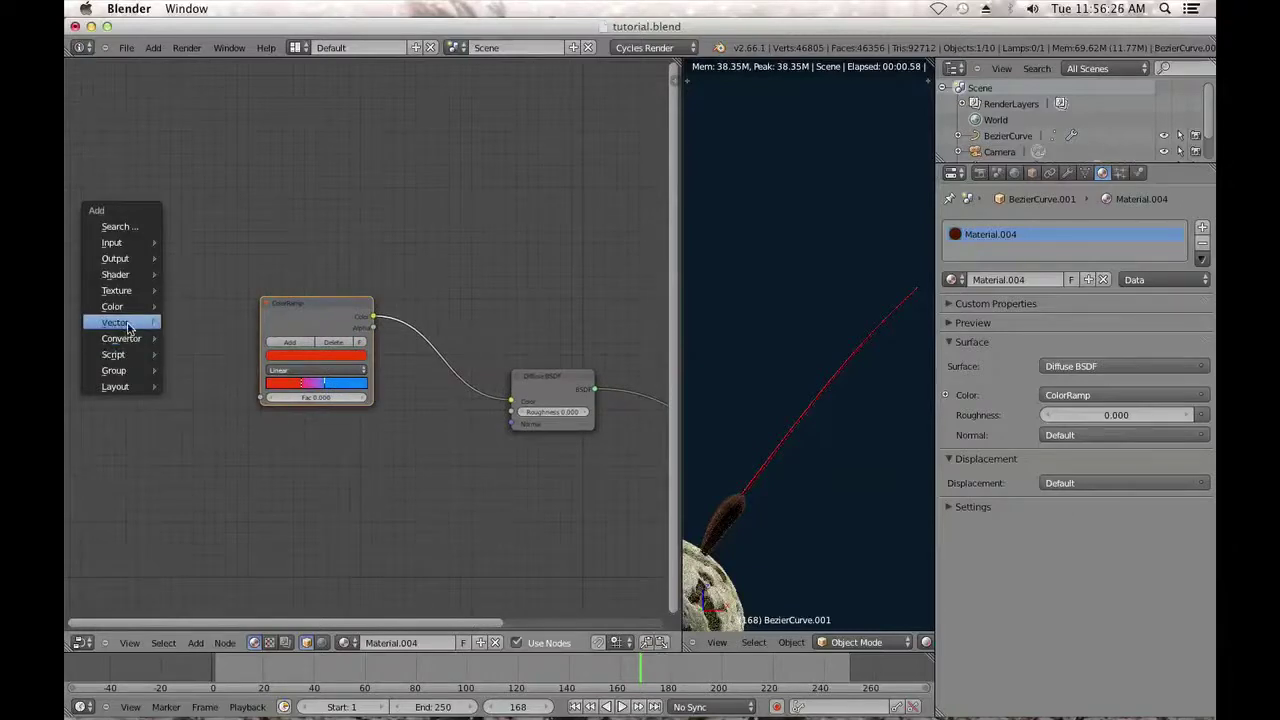
mouse_move(118, 259)
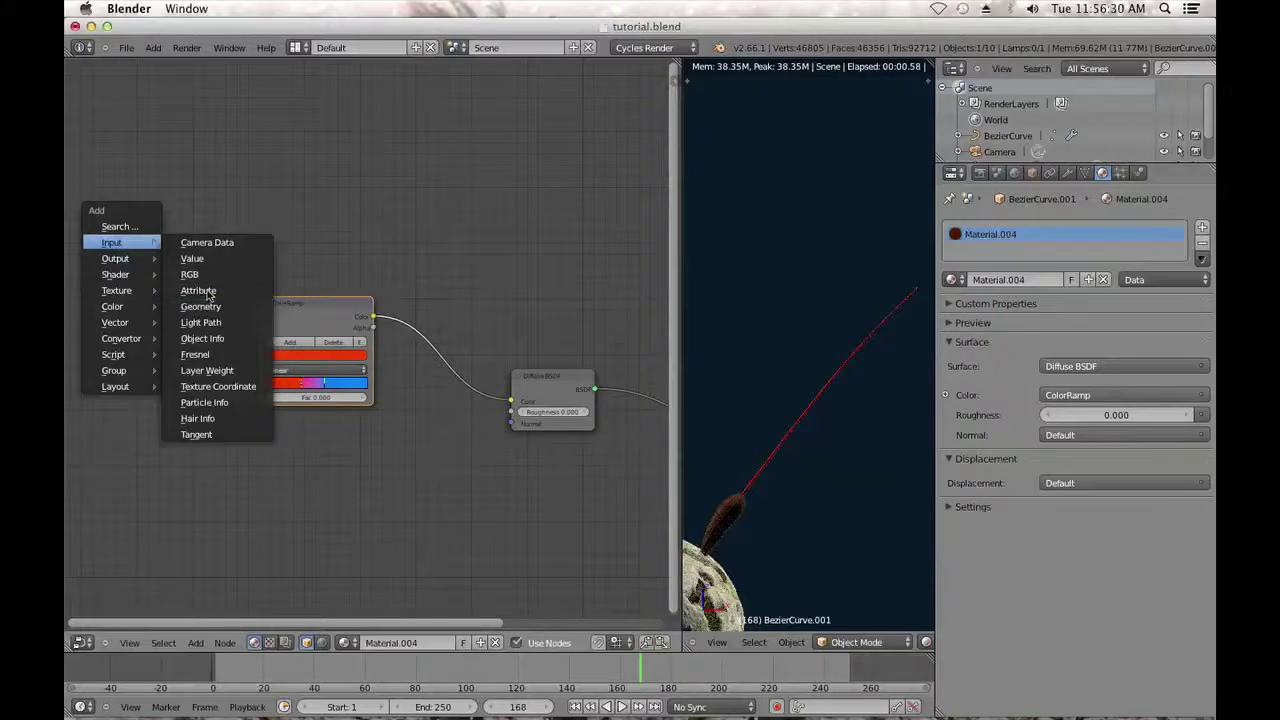
left_click(203, 305)
left_click(173, 334)
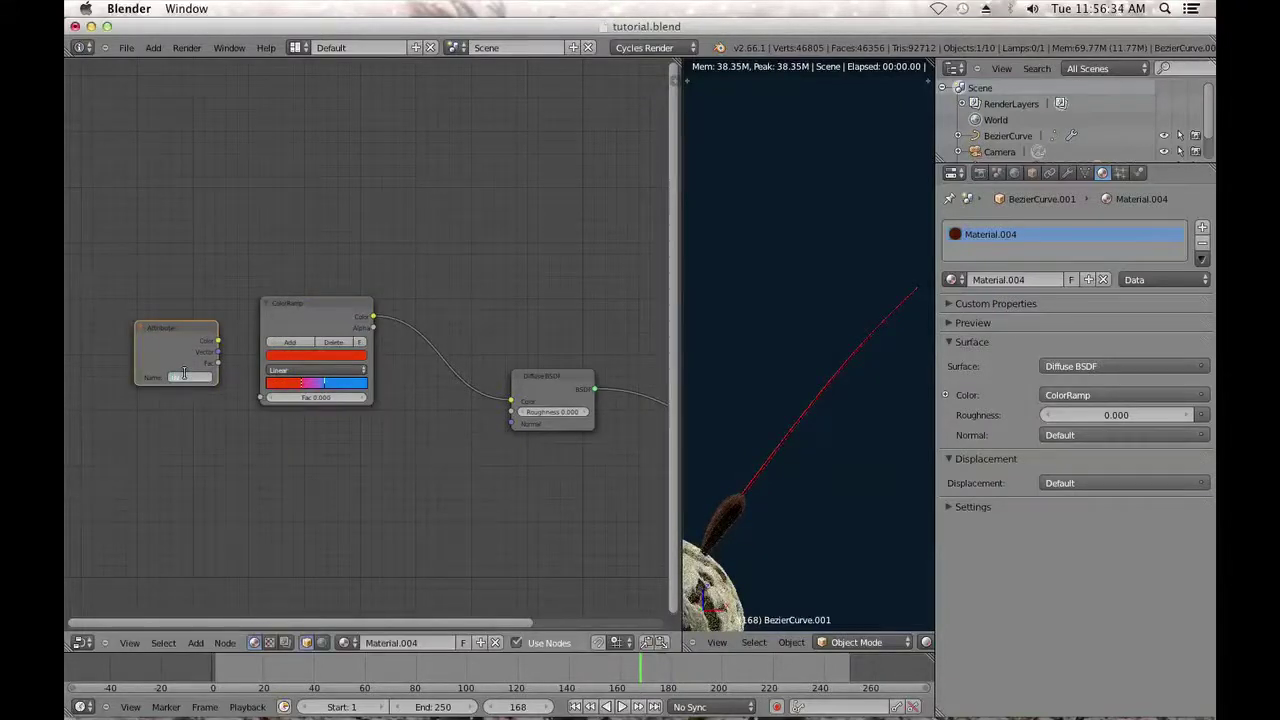
key("Return")
scroll(190, 365, "up", 1)
Drive the ColorRamp's Fac from the Attribute node's Fac output, and move the red stop near the start and the blue stop to about a third.
left_click_drag(181, 357, 232, 413)
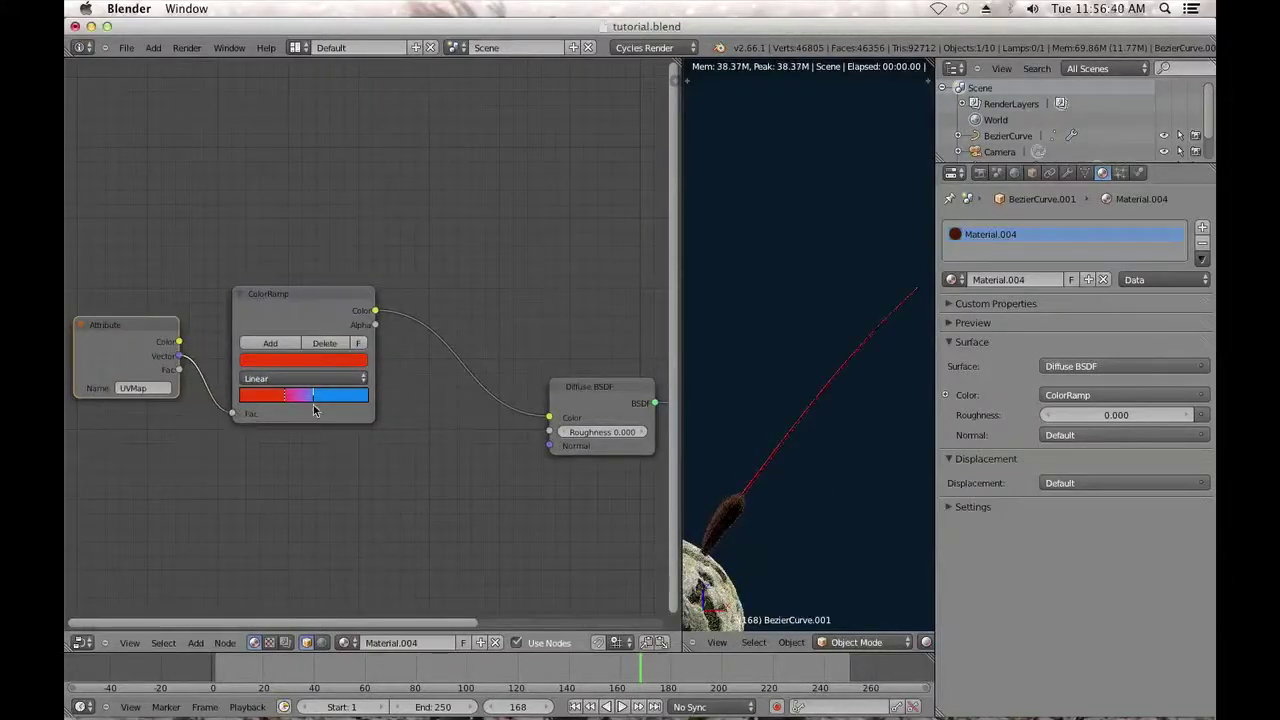
left_click_drag(178, 370, 252, 396)
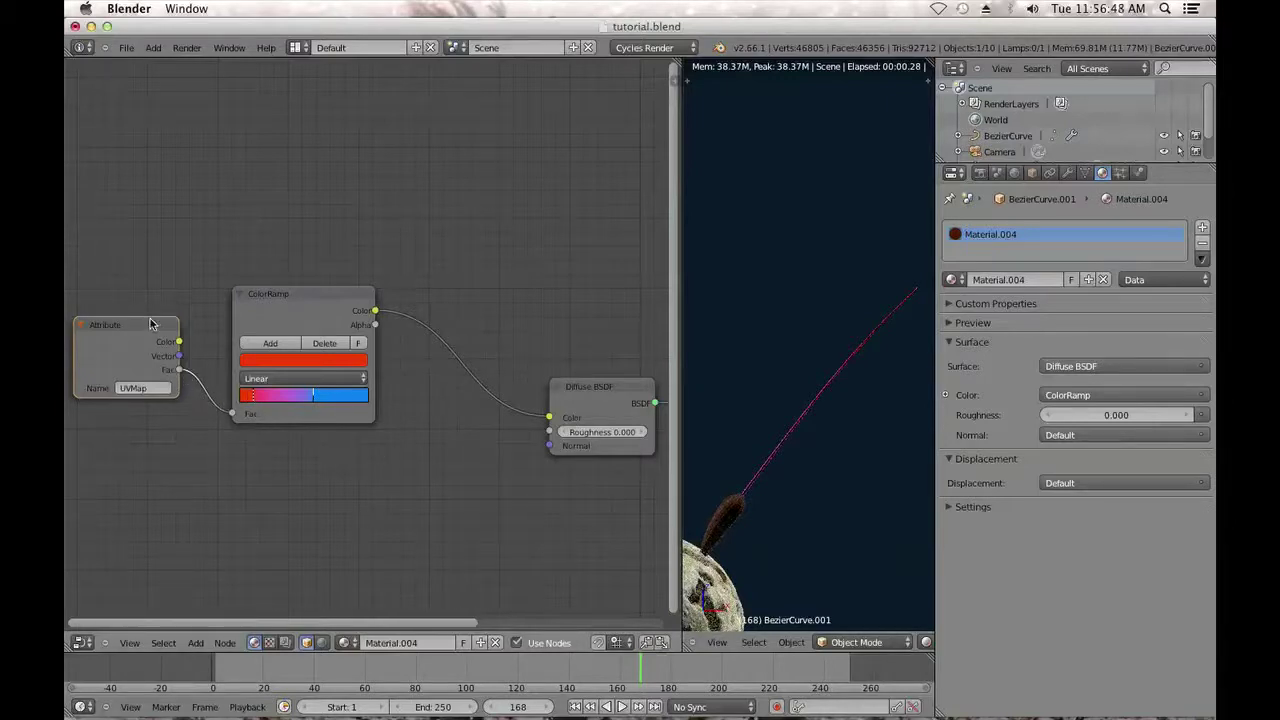
left_click_drag(308, 400, 294, 398)
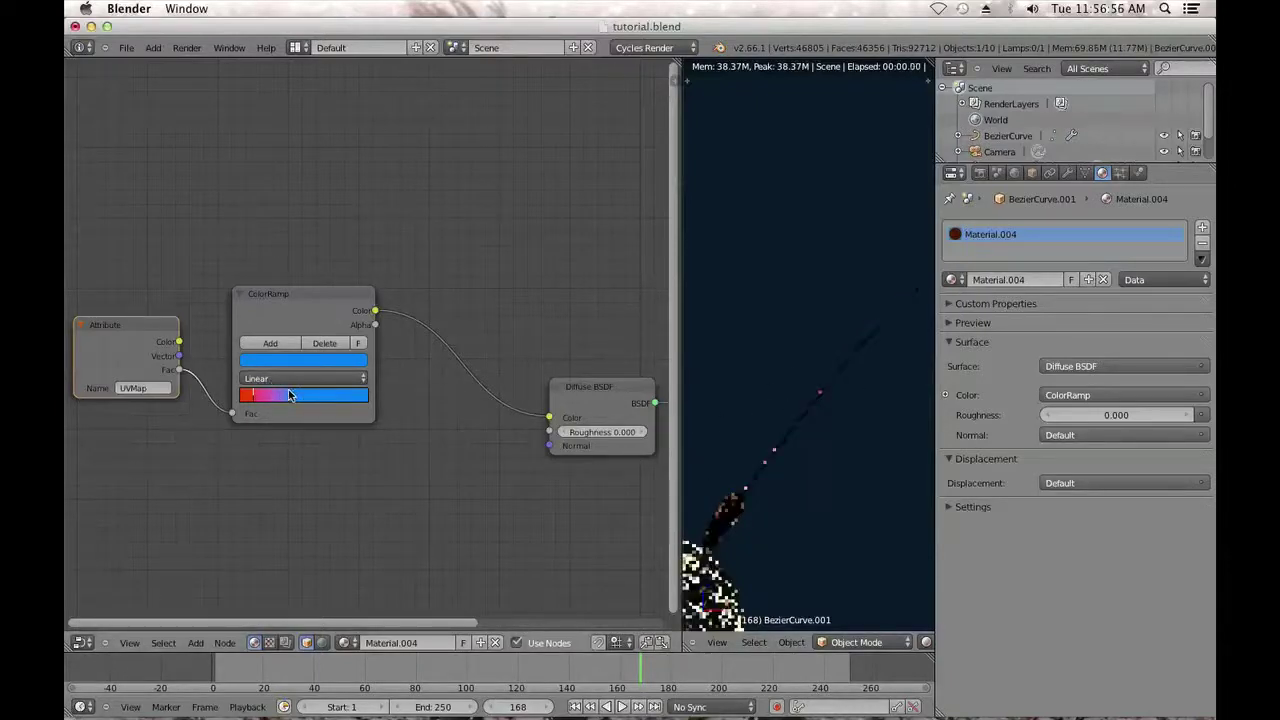
Replace the ColorRamp's blue stop colour with the brown sampled from the rendered seed, and darken it.
left_click(310, 360)
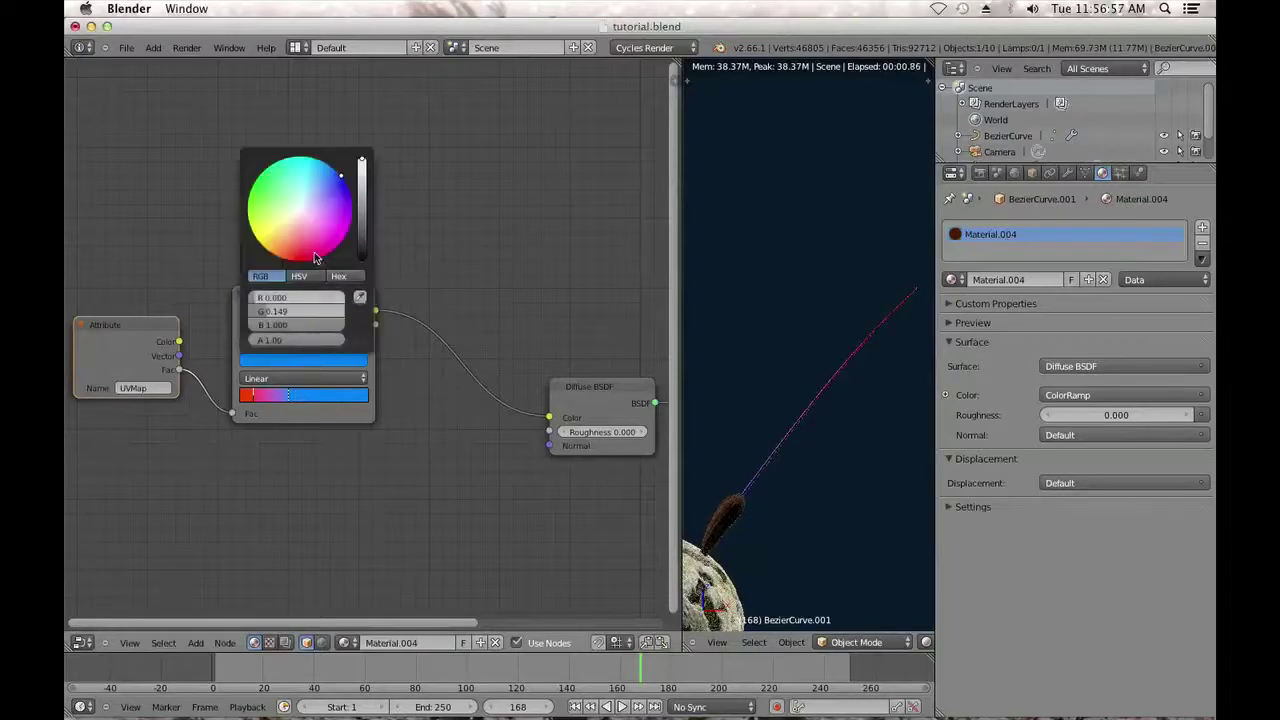
left_click(359, 300)
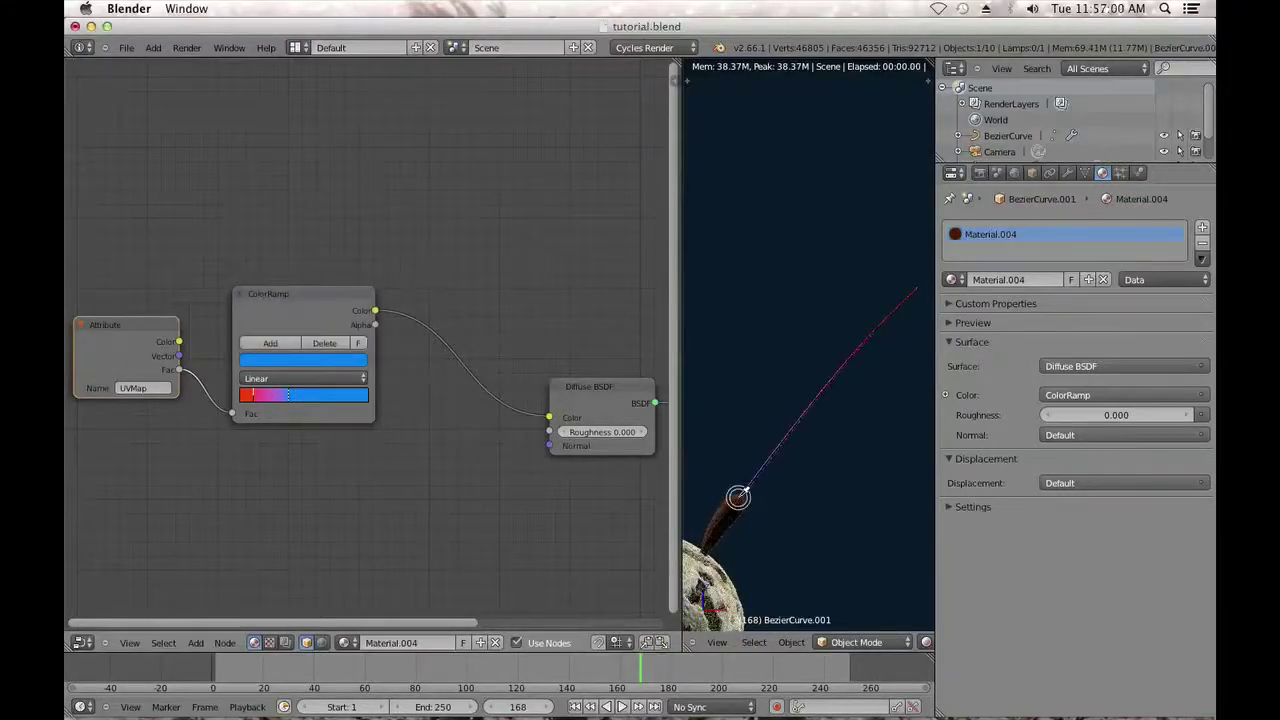
left_click(738, 502)
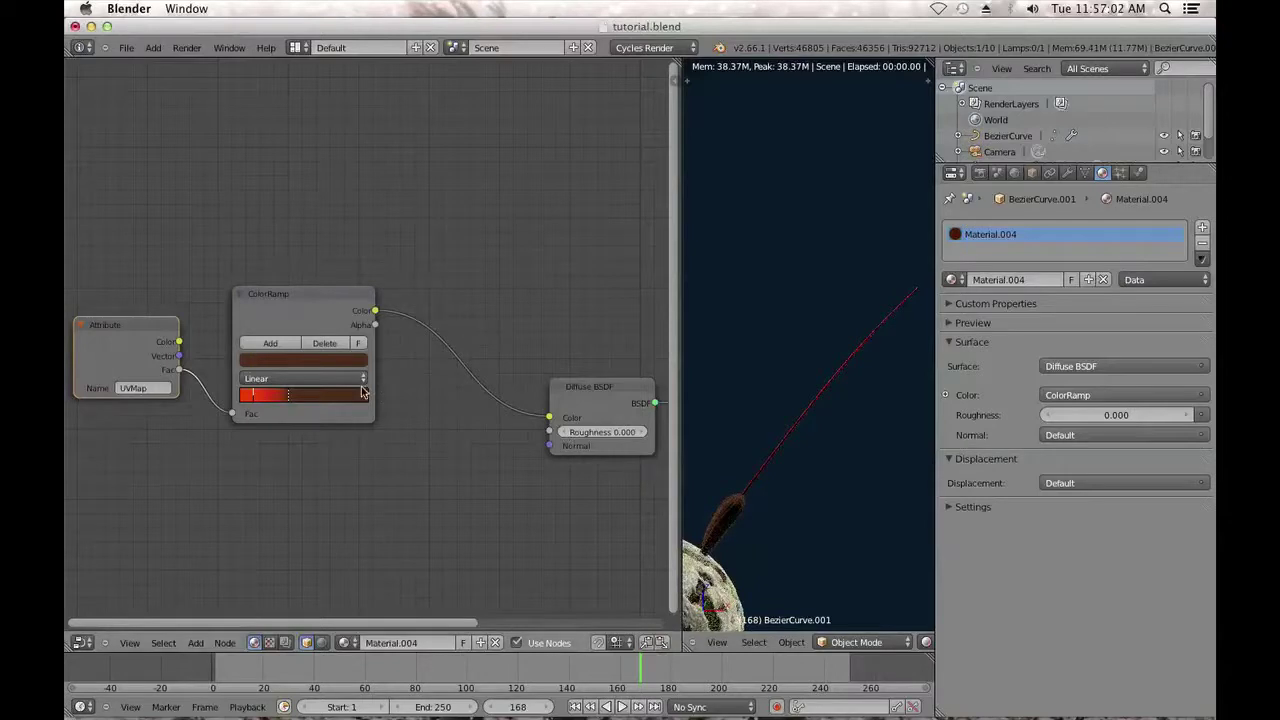
left_click(312, 360)
left_click(362, 248)
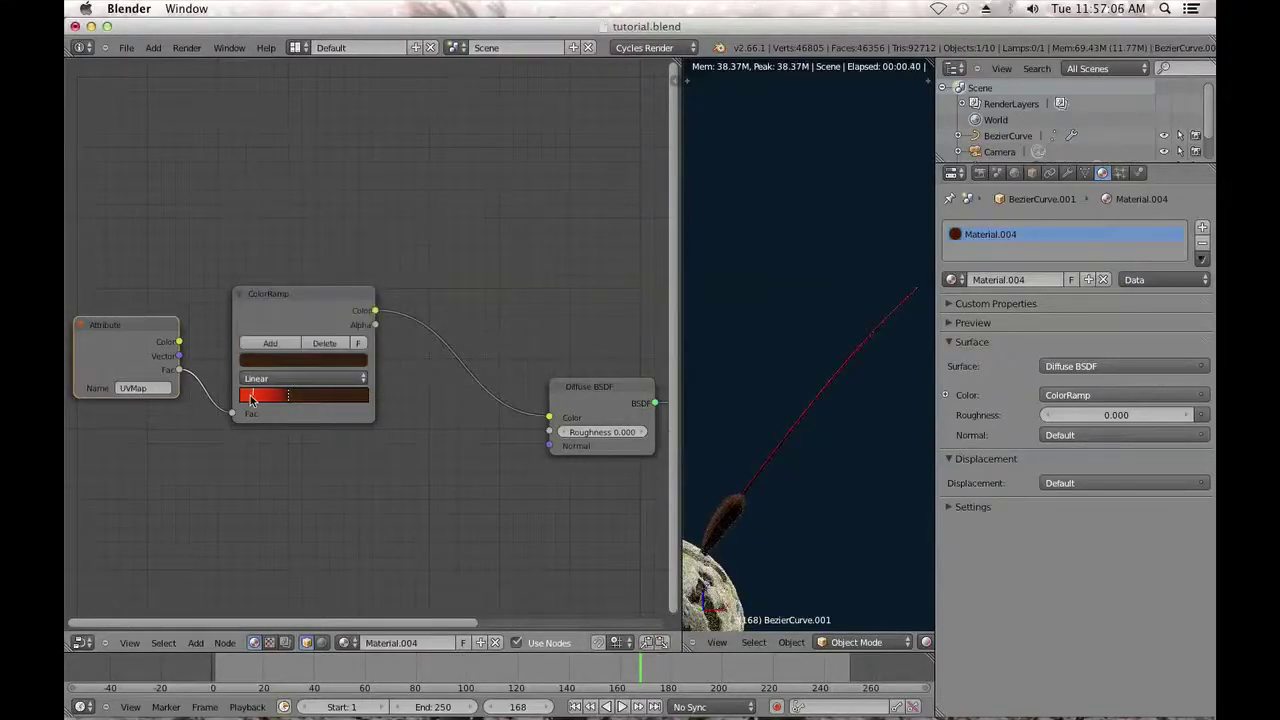
Change the ColorRamp's red stop to a pale pinkish white, about R 1.000, G 0.767, B 0.724.
left_click(251, 398)
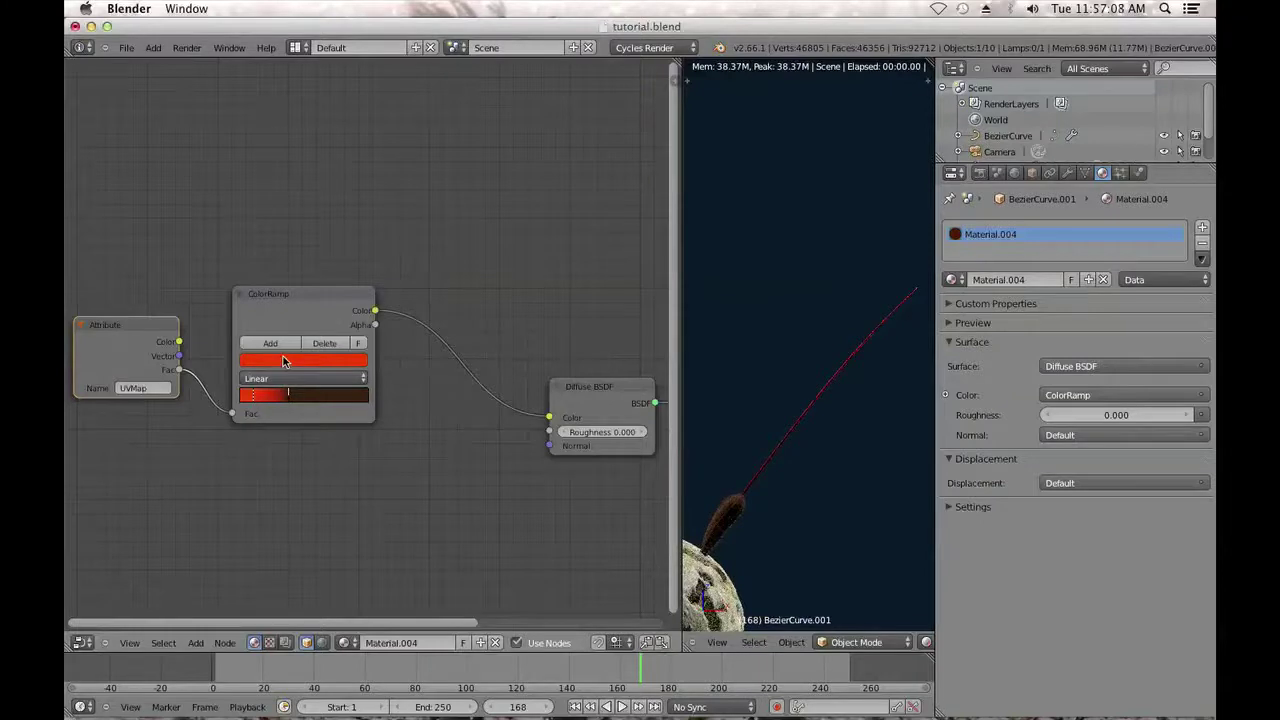
left_click(284, 362)
left_click_drag(294, 203, 295, 219)
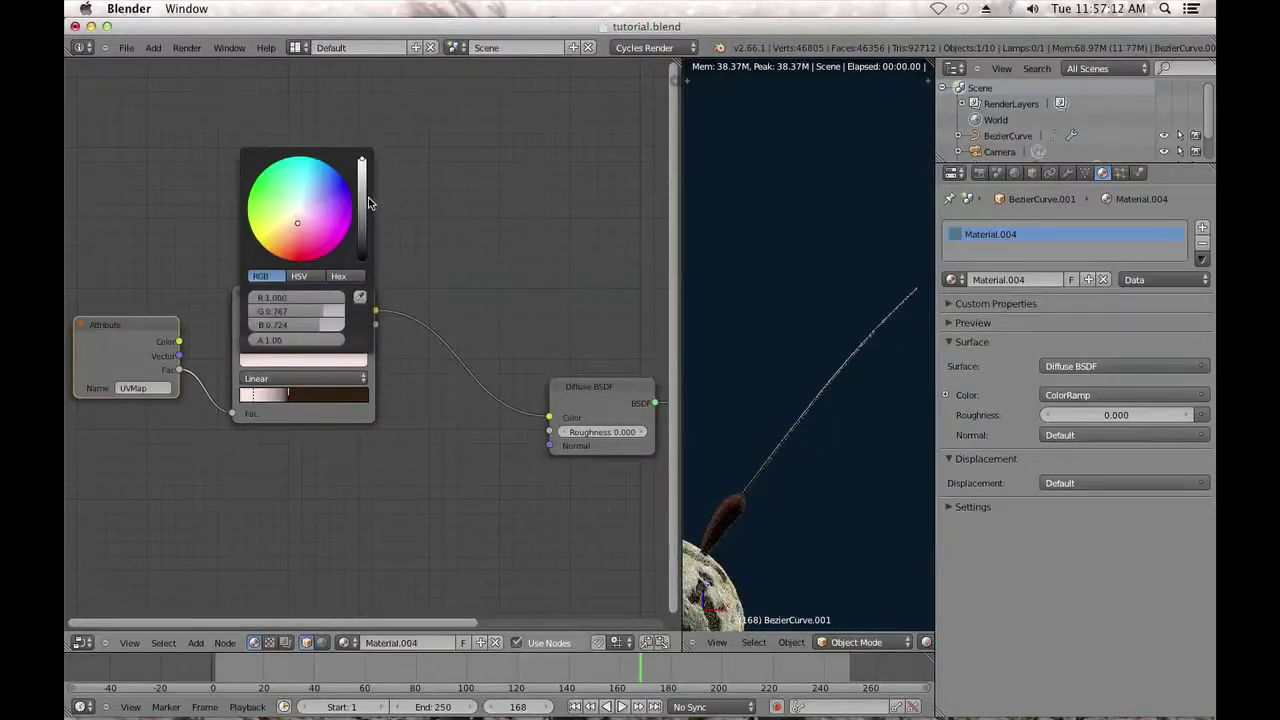
Move the ColorRamp's dark brown stop slightly closer to the pale stop and brighten it to a light reddish brown.
mouse_move(287, 395)
left_mouse_down()
mouse_move(258, 393)
mouse_move(278, 397)
left_mouse_up()
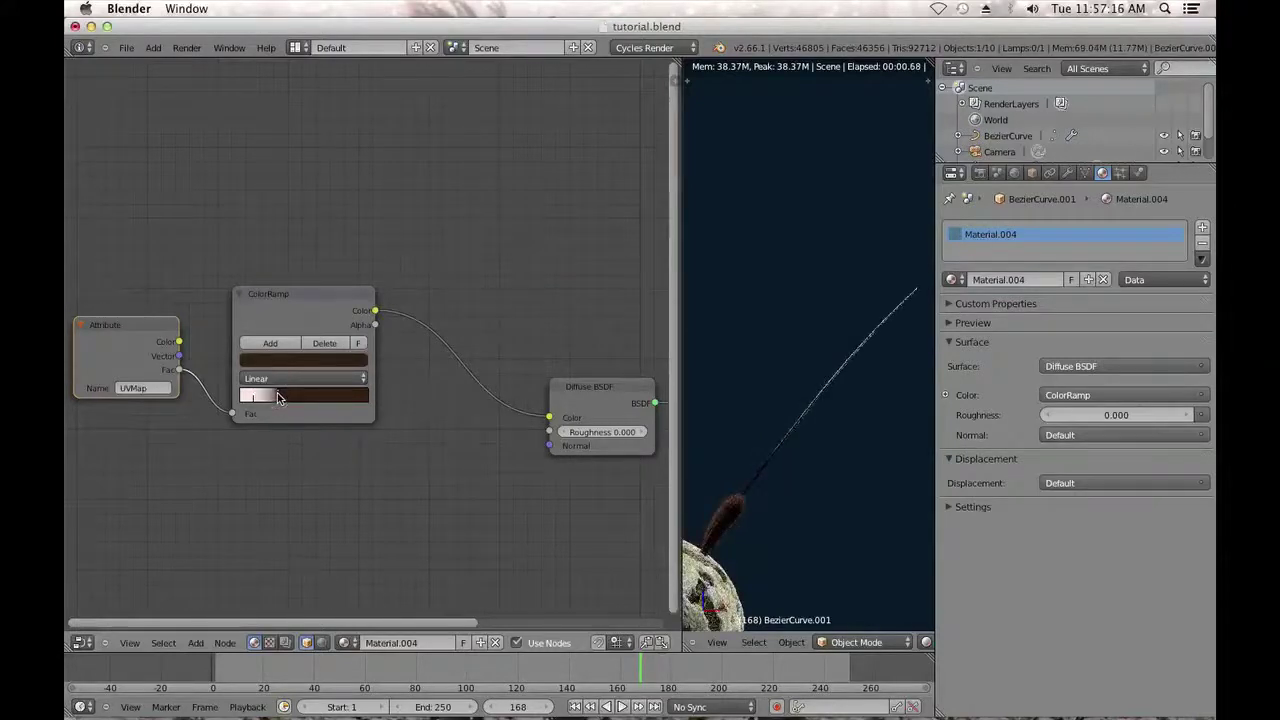
left_click(280, 362)
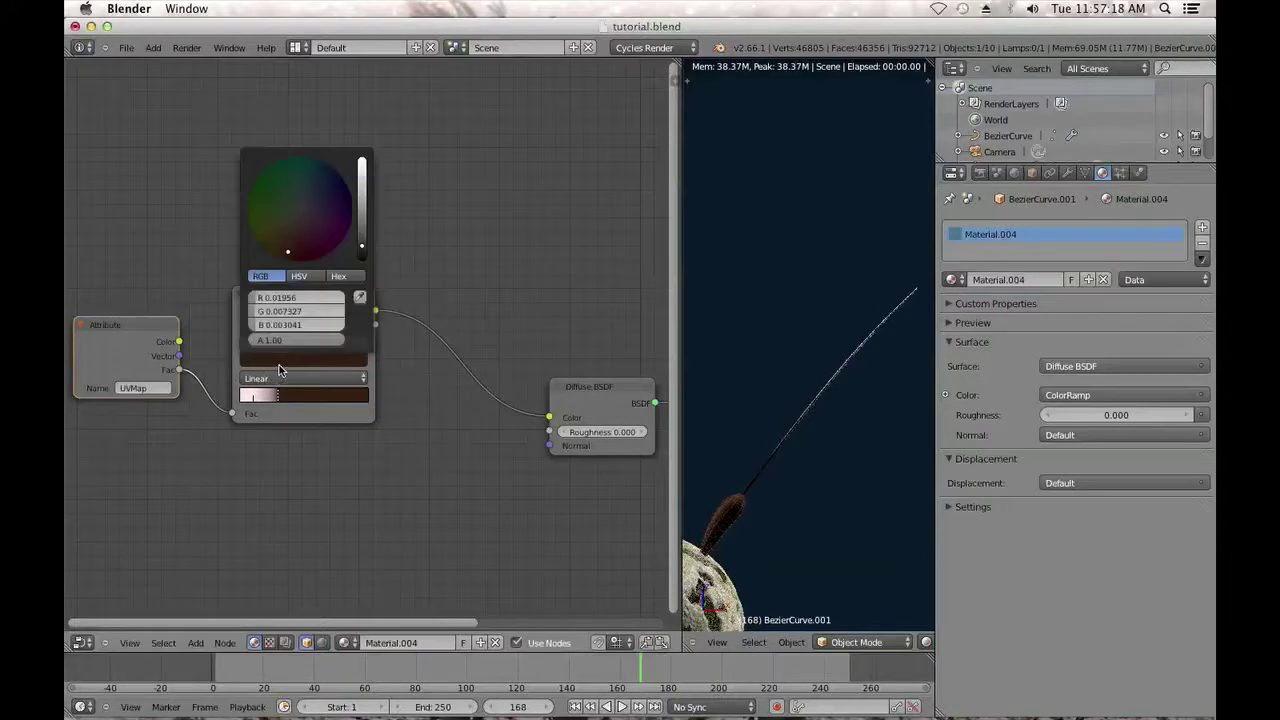
left_click_drag(362, 246, 365, 193)
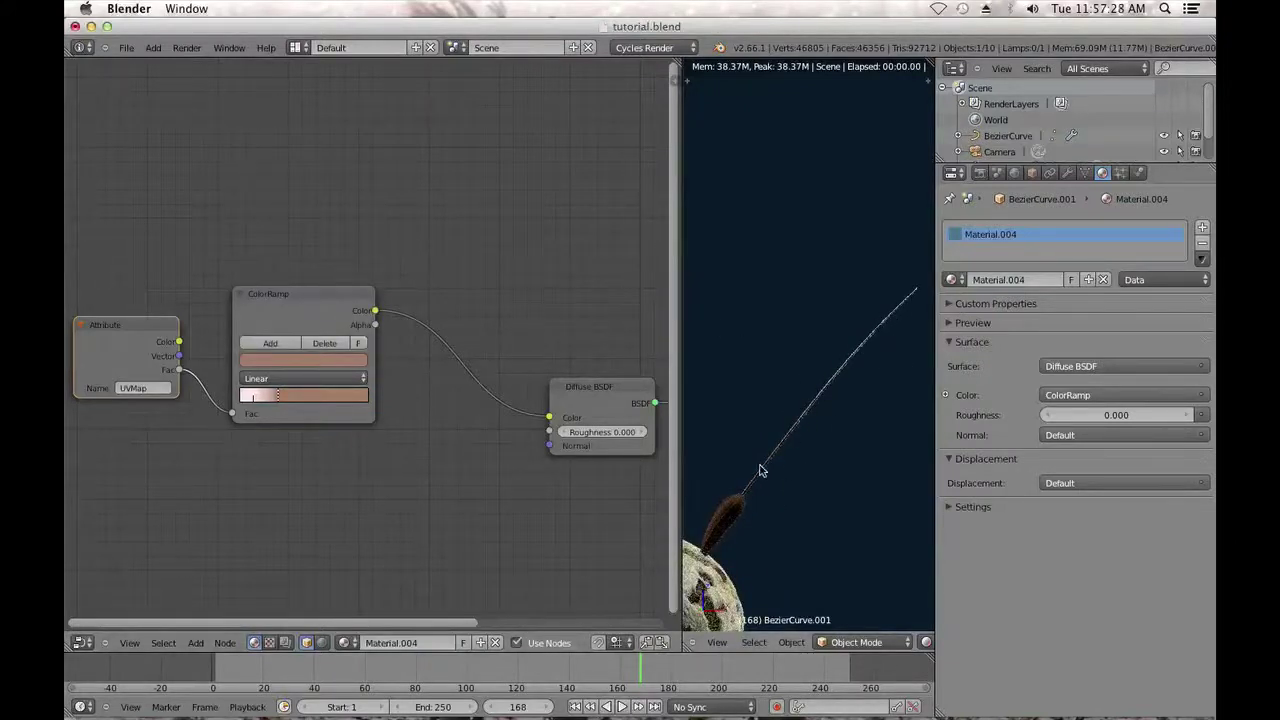
Tidy the stem's node tree by moving the Diffuse BSDF and Material Output nodes closer to the ColorRamp.
scroll(466, 486, "down", 2)
middle_click_drag(466, 486, 380, 471)
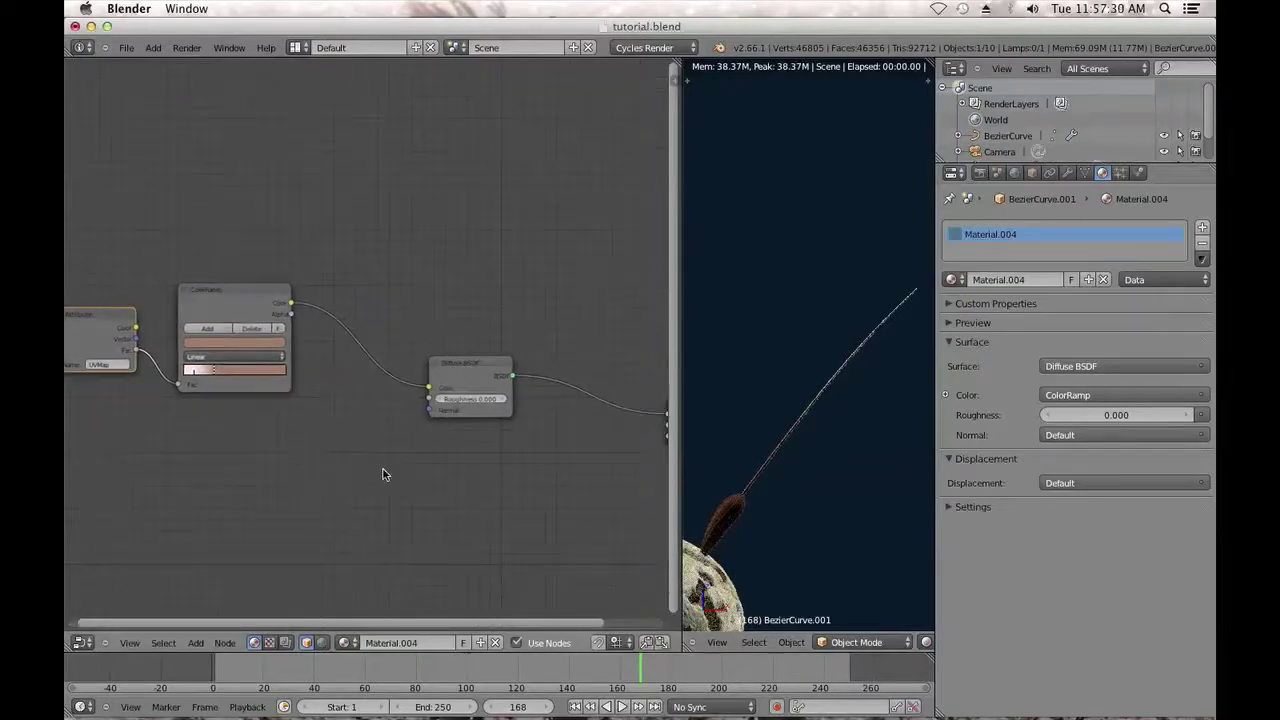
scroll(449, 410, "down", 1)
left_click_drag(449, 376, 392, 348)
scroll(479, 407, "down", 1)
middle_click_drag(479, 407, 405, 408)
left_click_drag(505, 376, 407, 352)
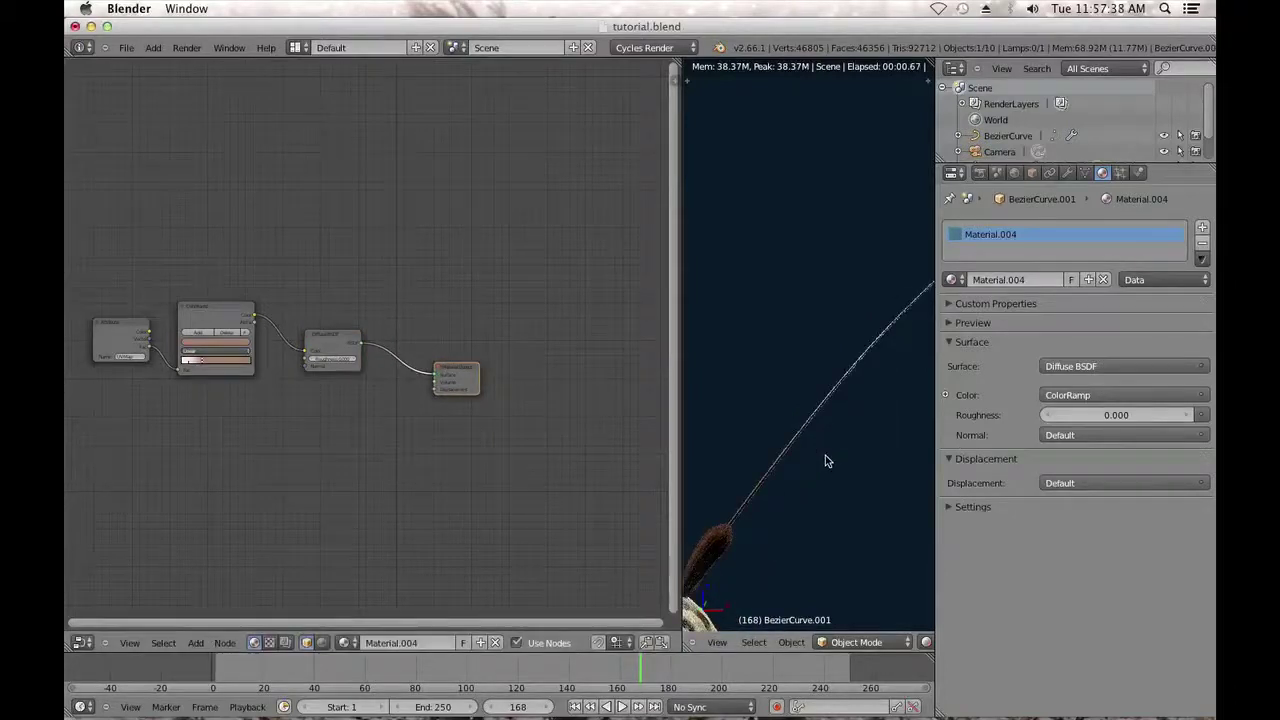
Check the whole seed and stem in the rendered view, and save the blend file.
scroll(847, 430, "down", 1)
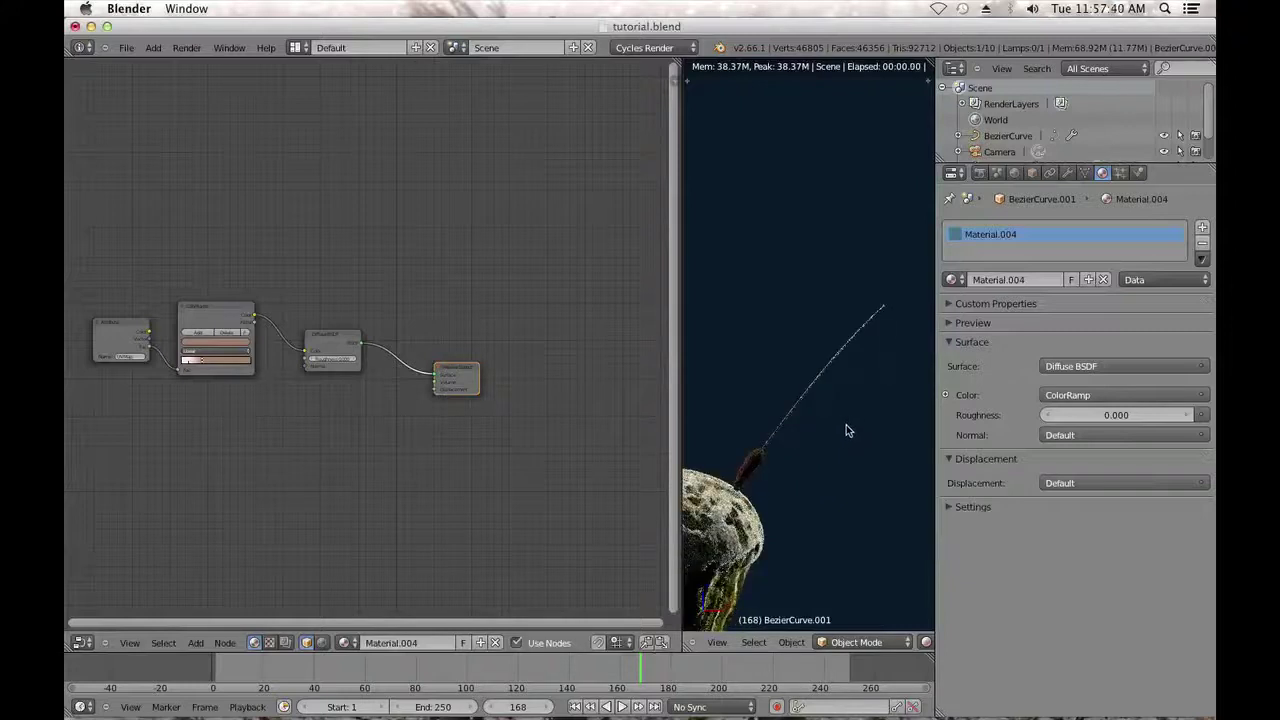
middle_click_drag(841, 418, 817, 441, "shift")
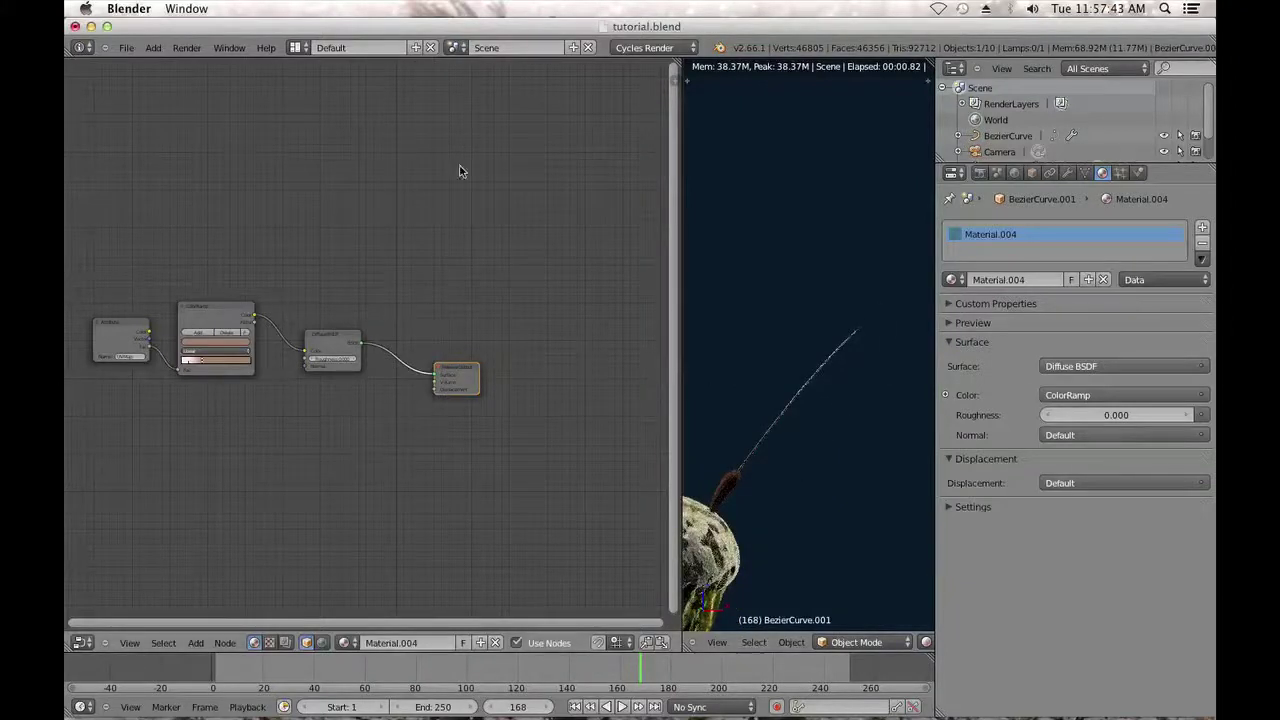
left_click(126, 47)
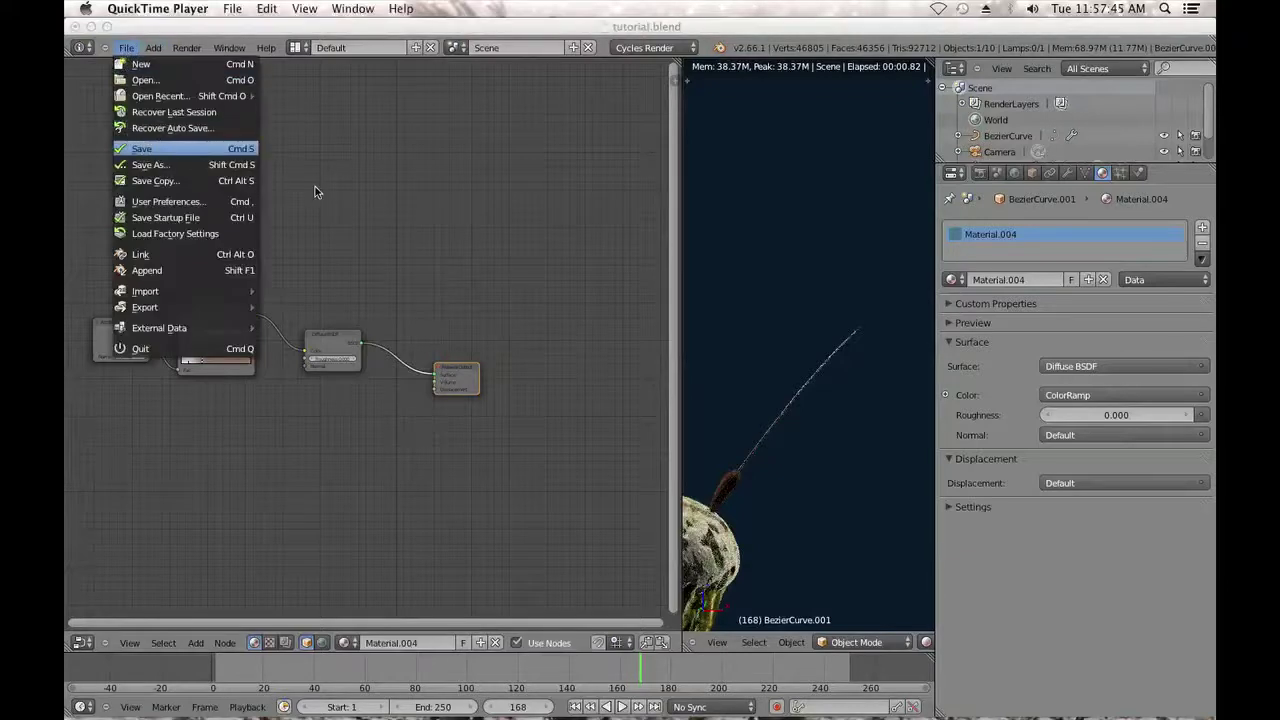
left_click(151, 152)
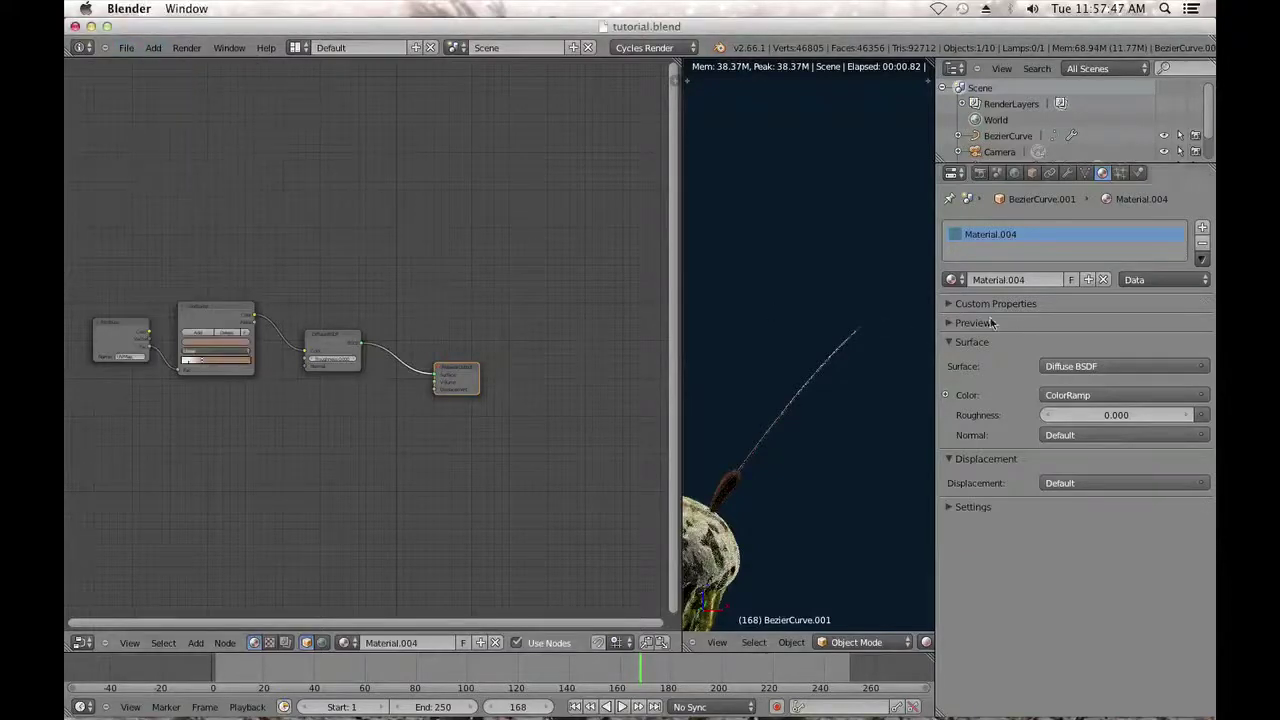
Switch the 3D viewport to solid shading and set the Cycles render device to CPU.
scroll(857, 364, "down", 1)
left_click(926, 642)
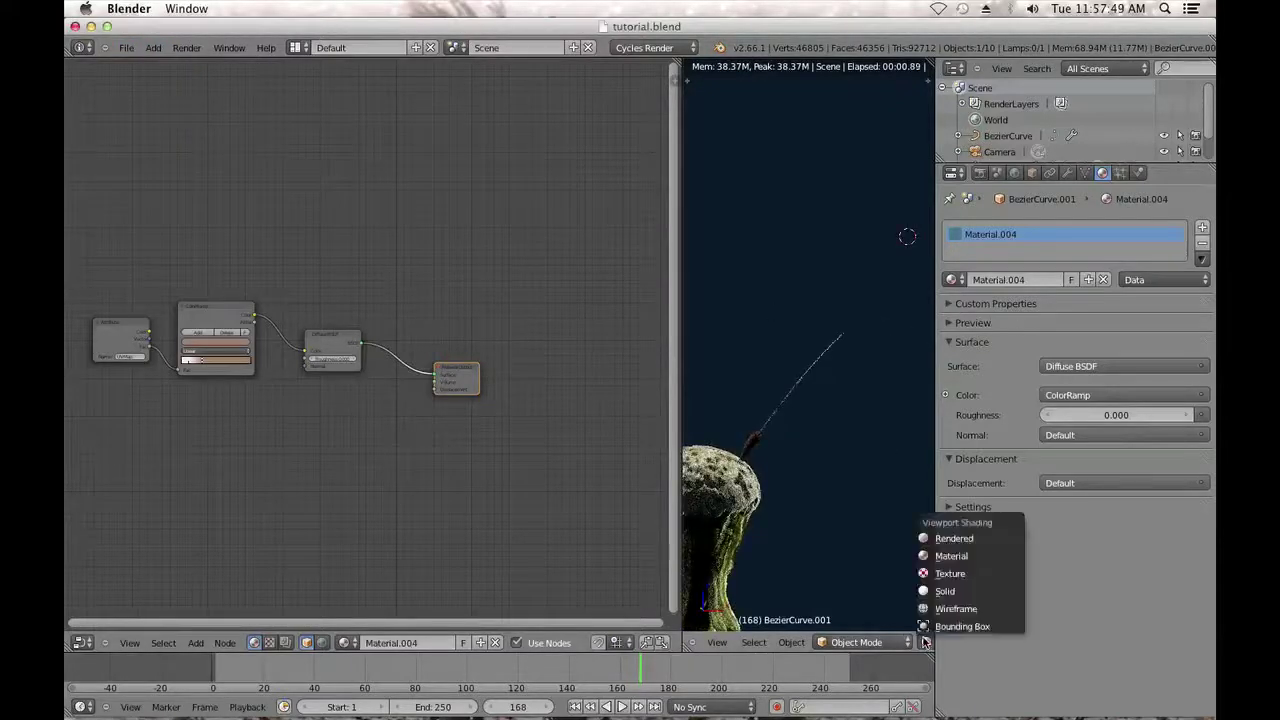
left_click(945, 588)
left_click(979, 173)
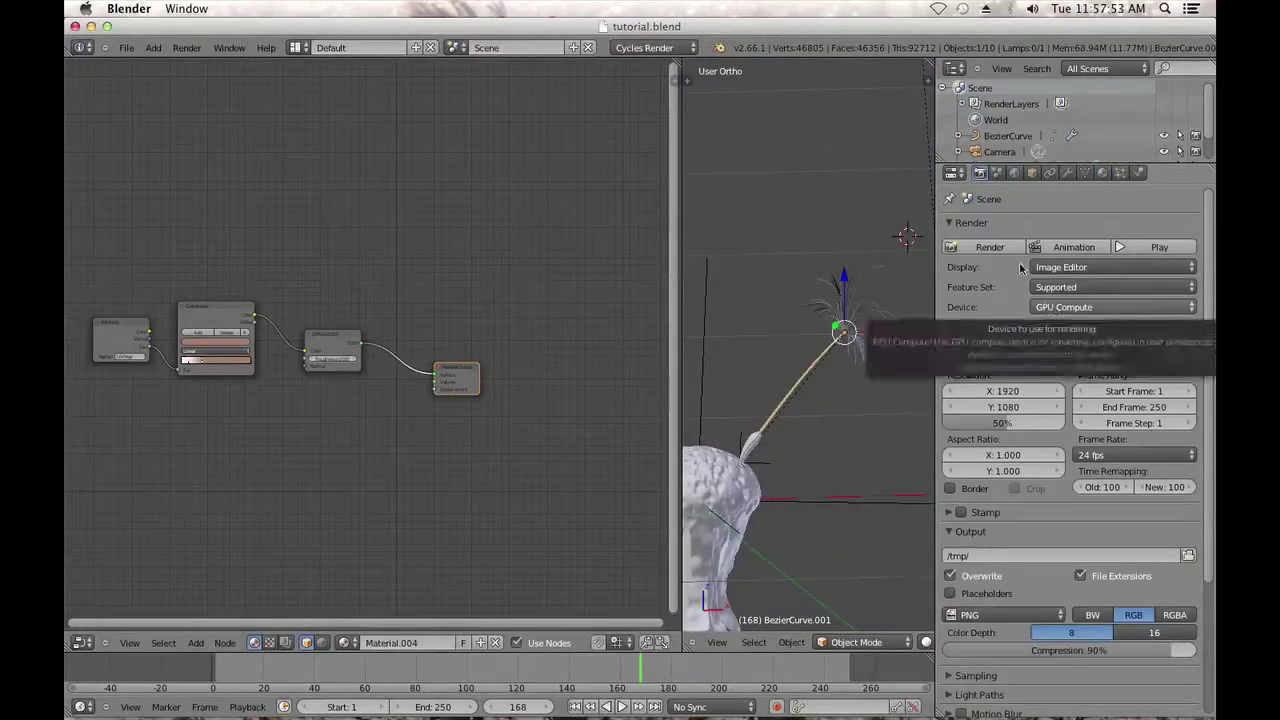
left_click(1050, 307)
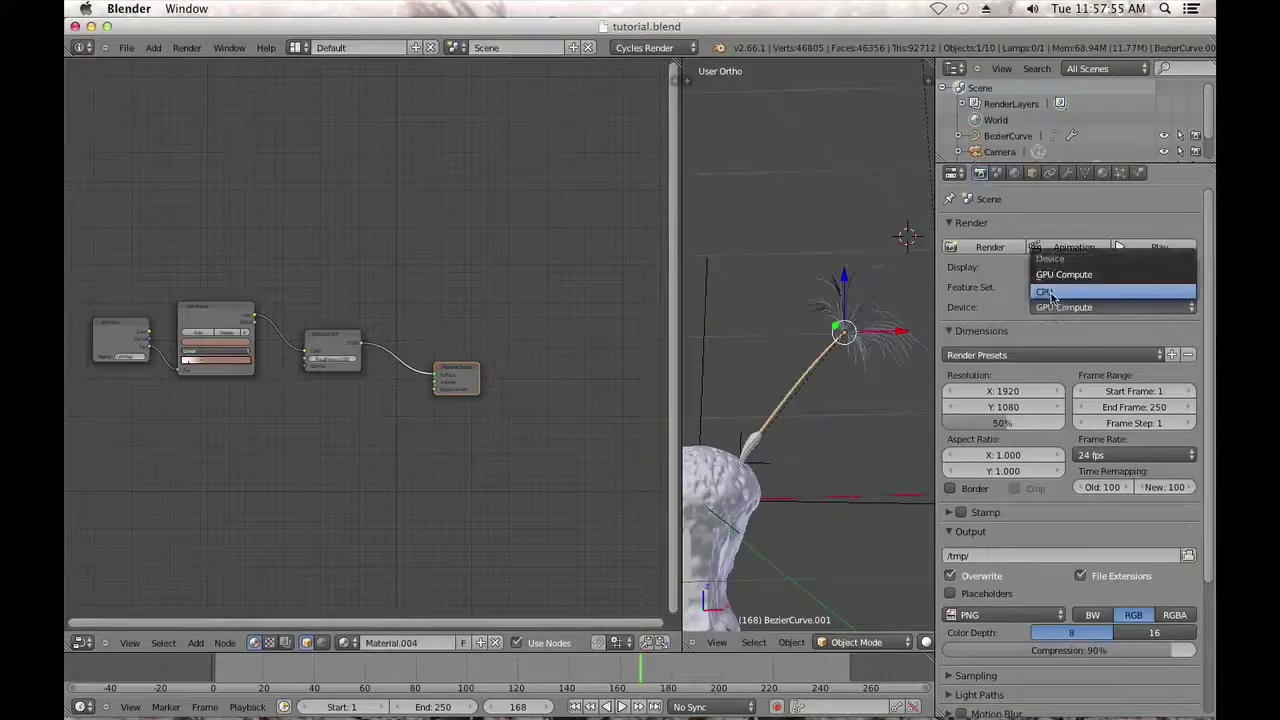
left_click(1045, 292)
Widen the 3D viewport, select the hair-emitting object at the stem's tip, and give it a new material.
left_click_drag(676, 555, 550, 541)
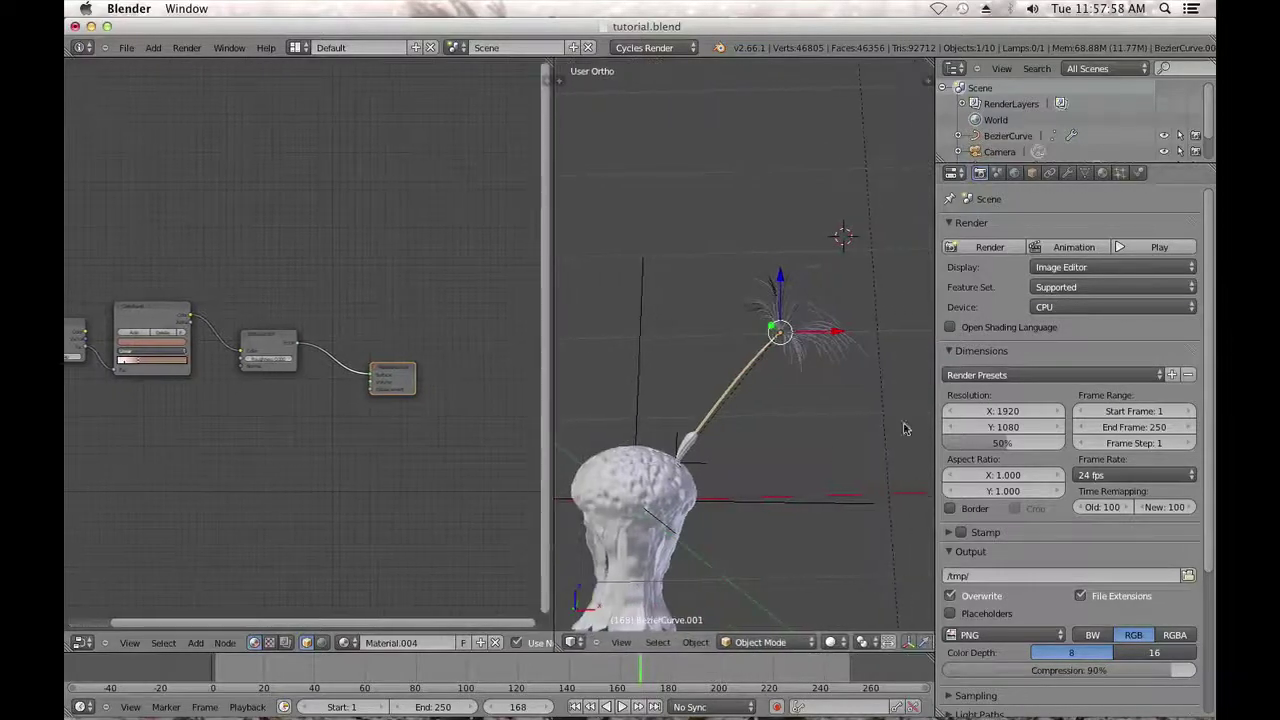
left_click(1120, 173)
scroll(885, 318, "up", 5)
middle_click_drag(878, 324, 771, 386, "shift")
scroll(766, 386, "up", 2)
right_click(749, 396)
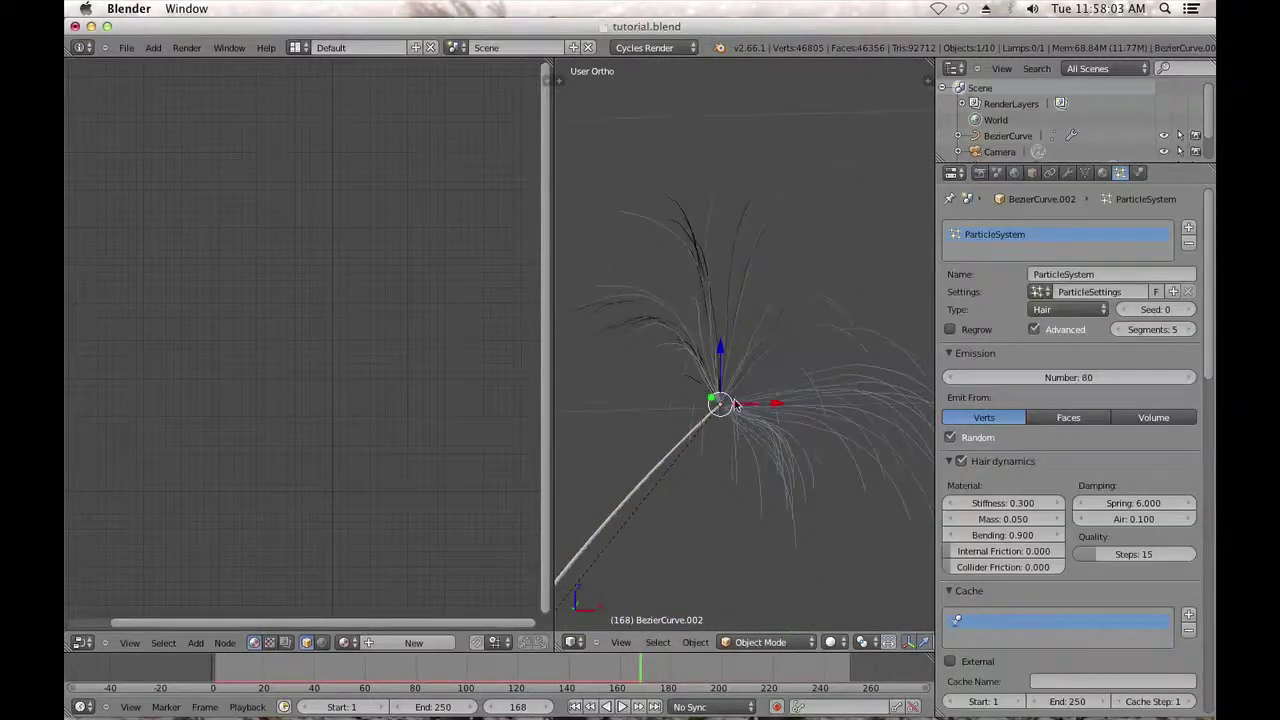
left_click(1102, 173)
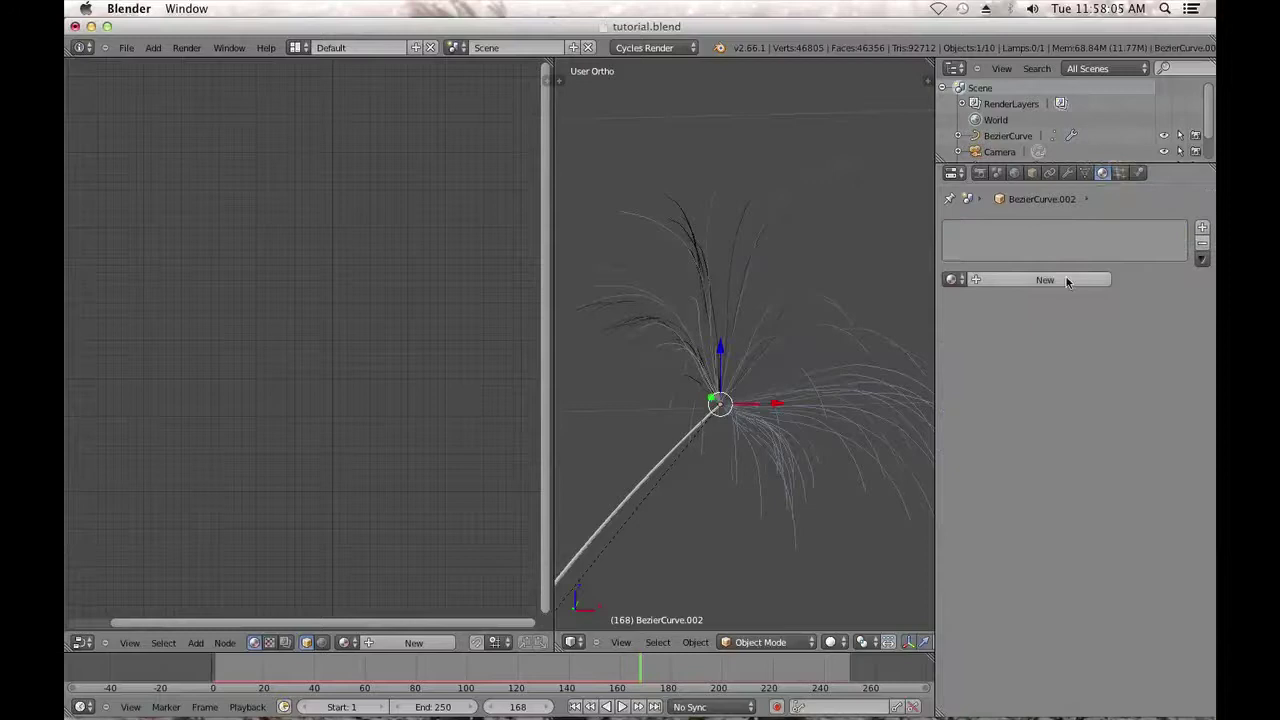
left_click(1060, 280)
Preview the seed's hair in rendered shading and return the viewport to solid shading.
left_click(831, 640)
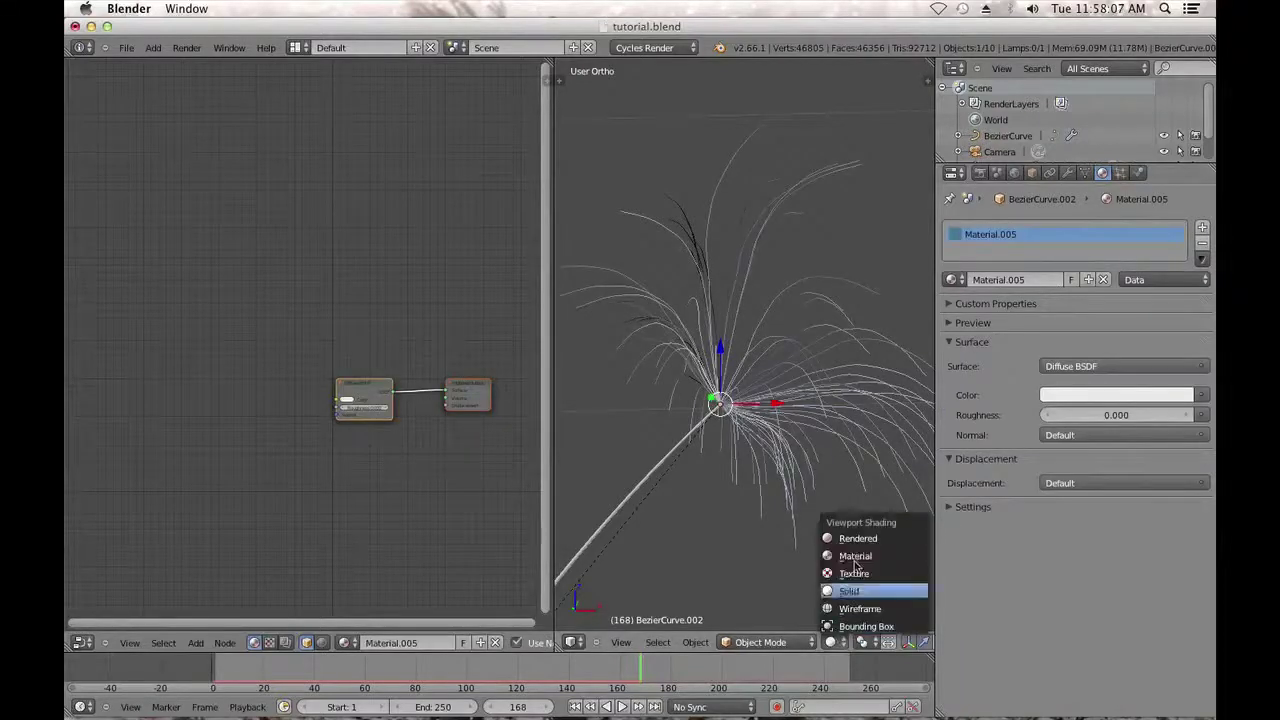
left_click(853, 540)
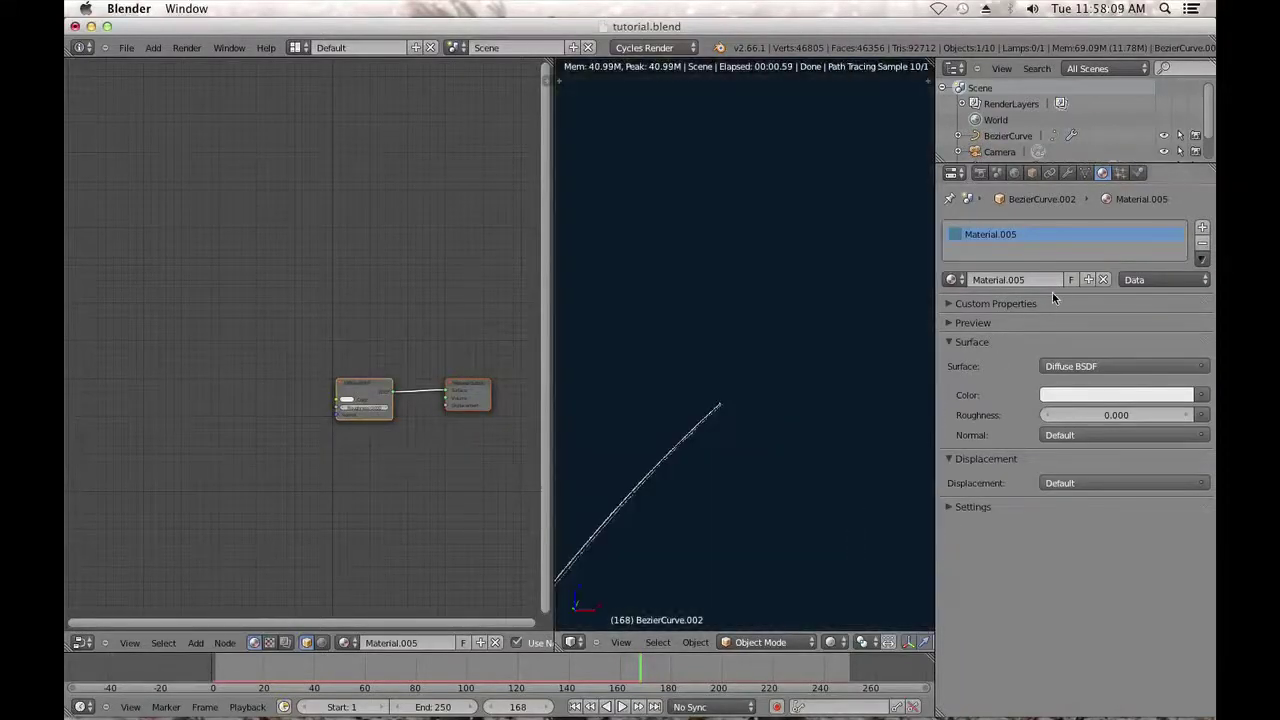
left_click(831, 640)
left_click(852, 598)
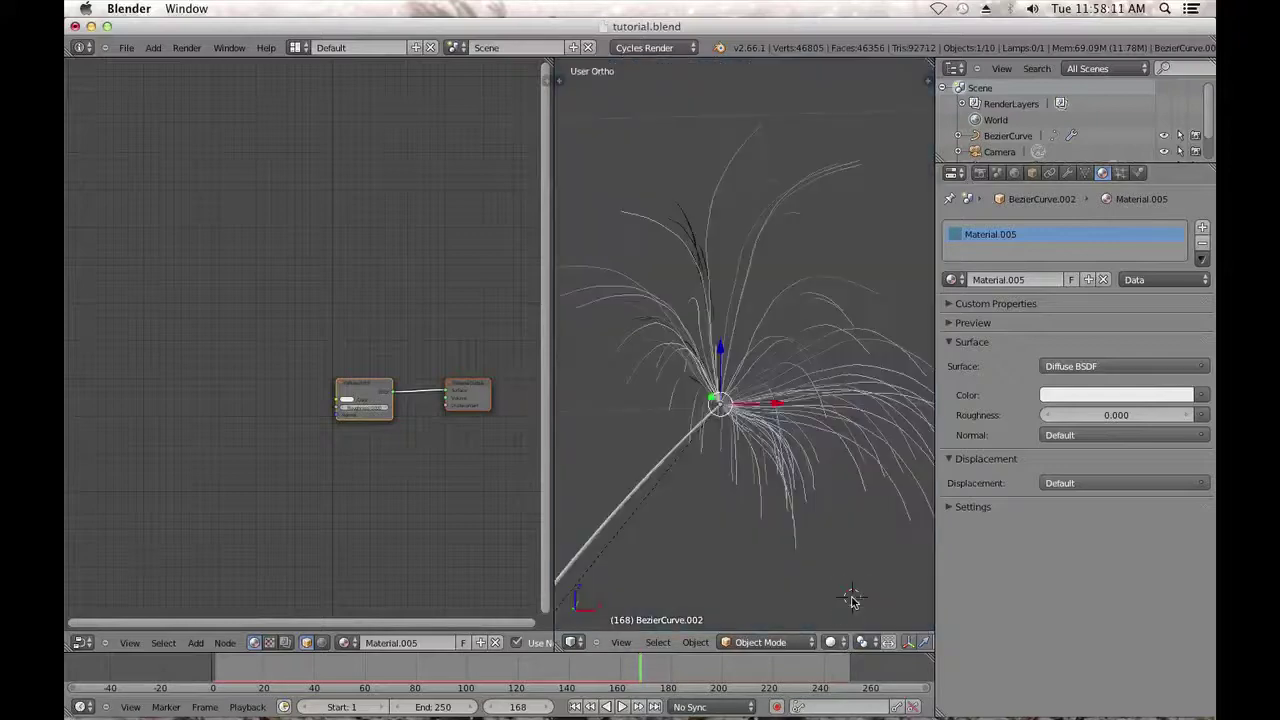
Look through the hair particle system's settings and collapse its sections from Emission down to Display.
left_click(1121, 173)
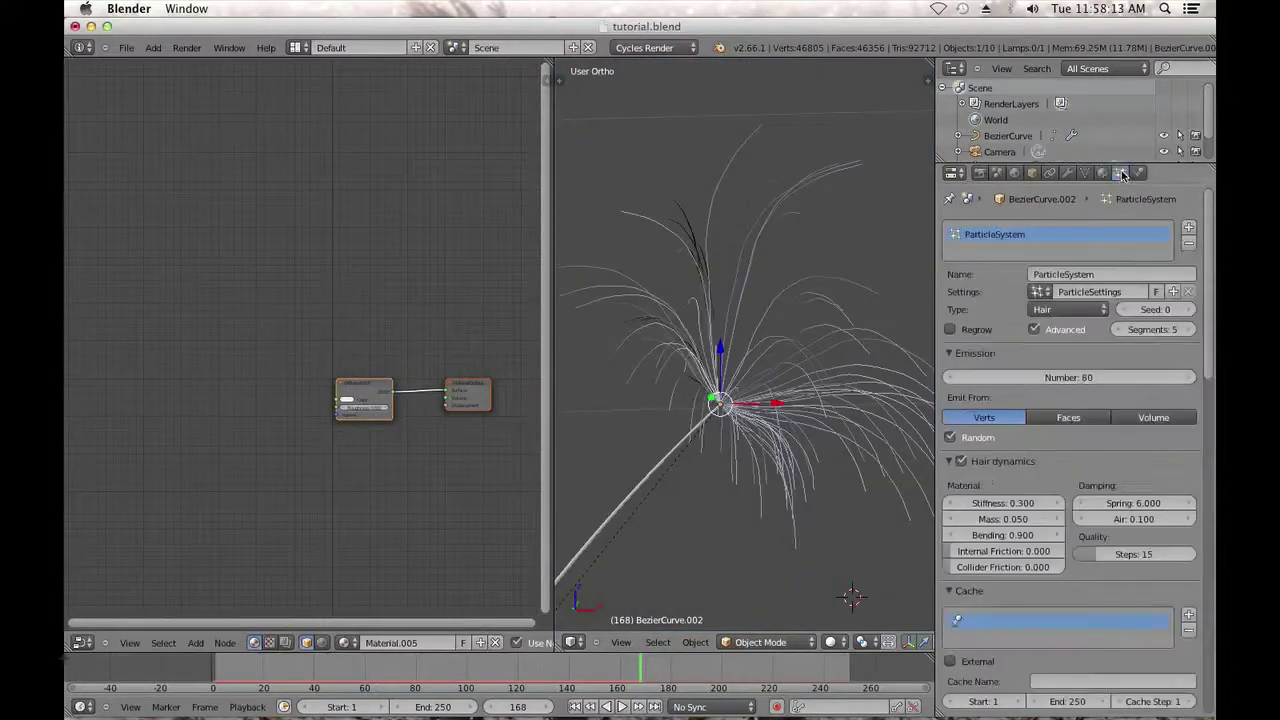
left_click_drag(1210, 232, 1210, 547)
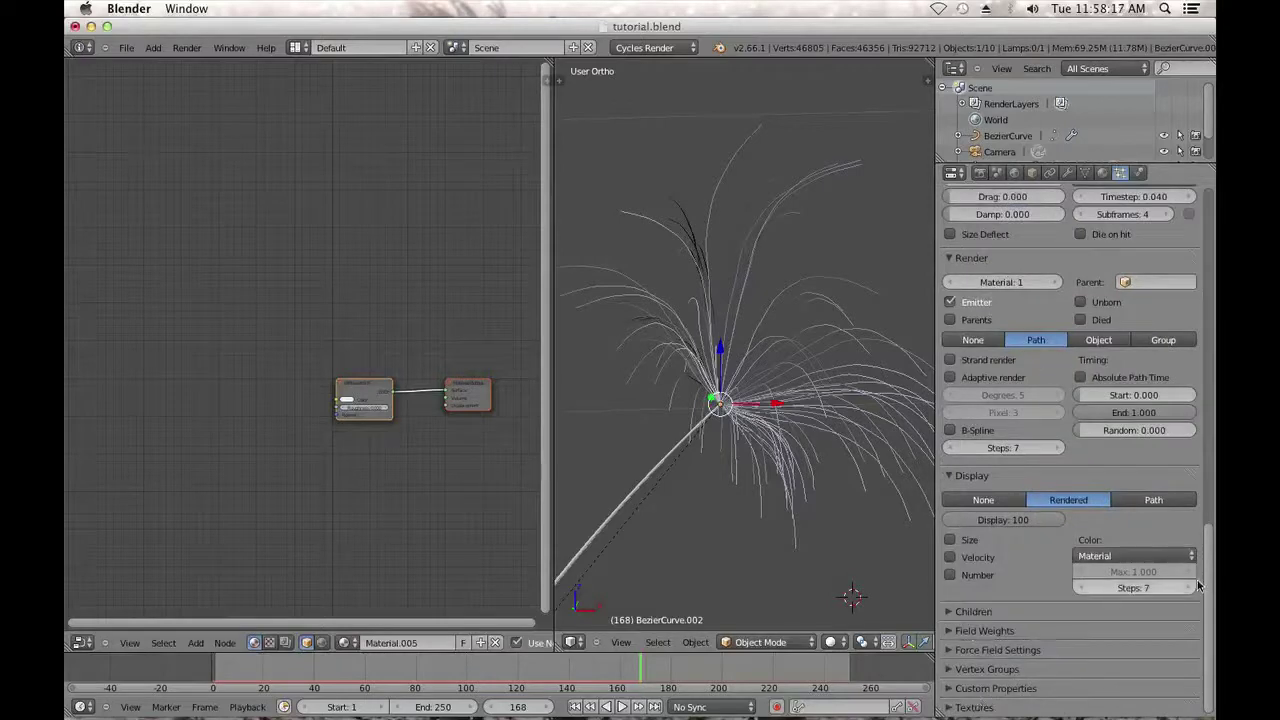
left_click_drag(1210, 632, 1154, 164)
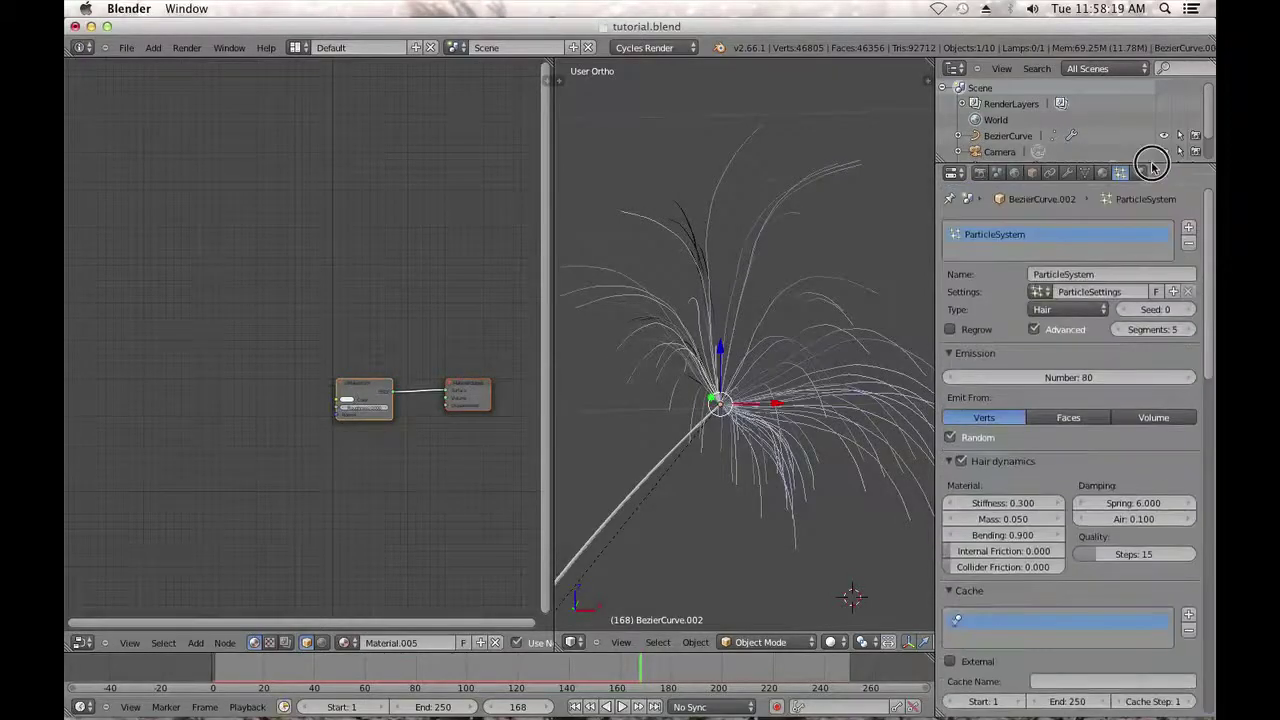
left_click(954, 462)
left_click(950, 355)
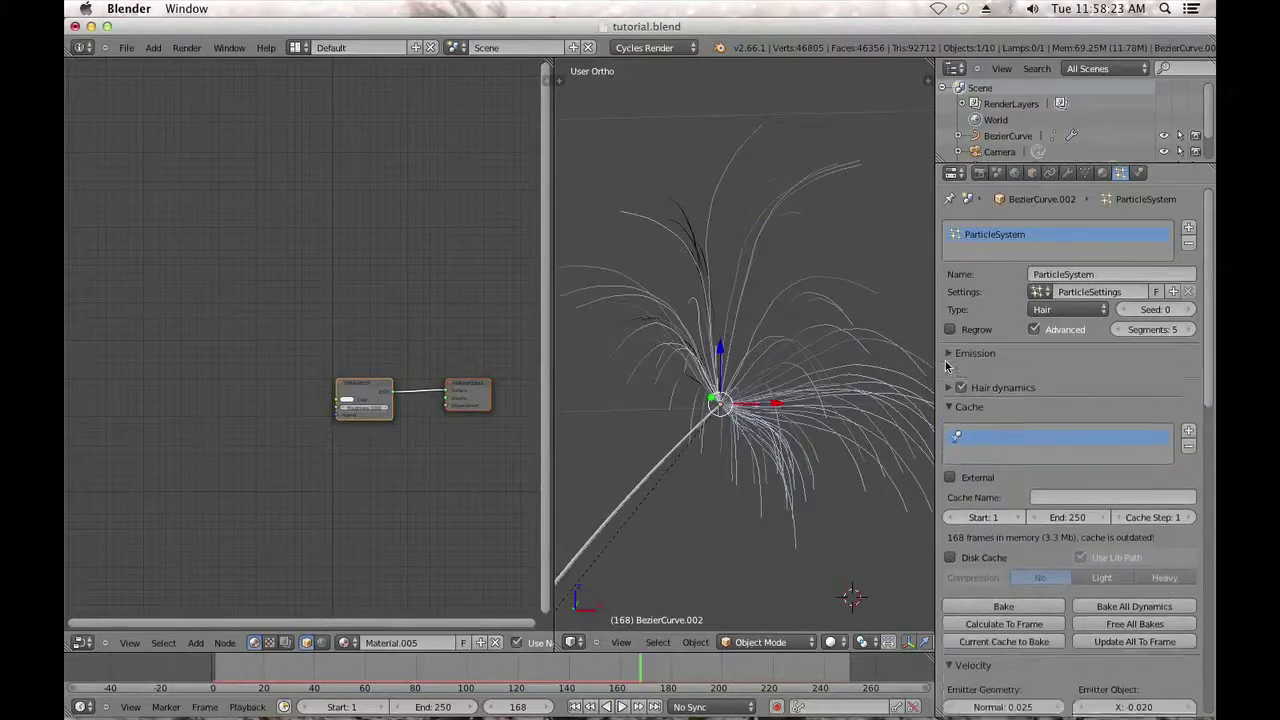
left_click(956, 392)
left_click(957, 410)
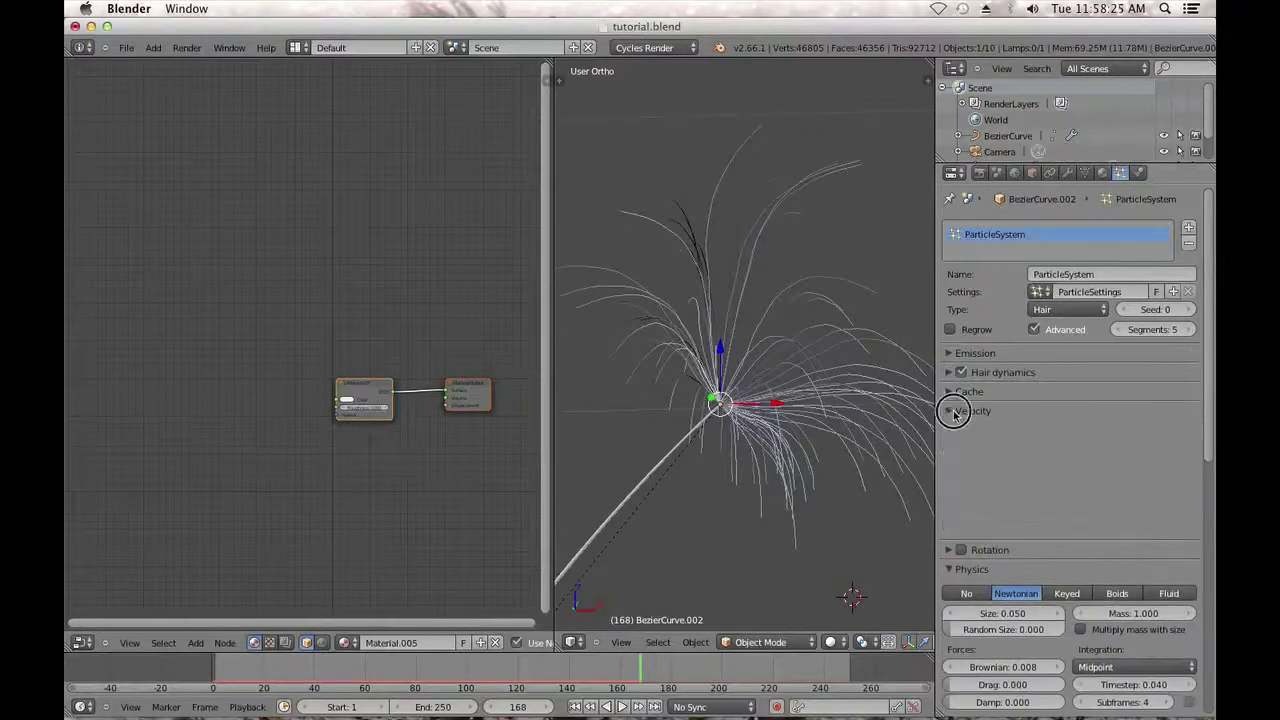
left_click(949, 450)
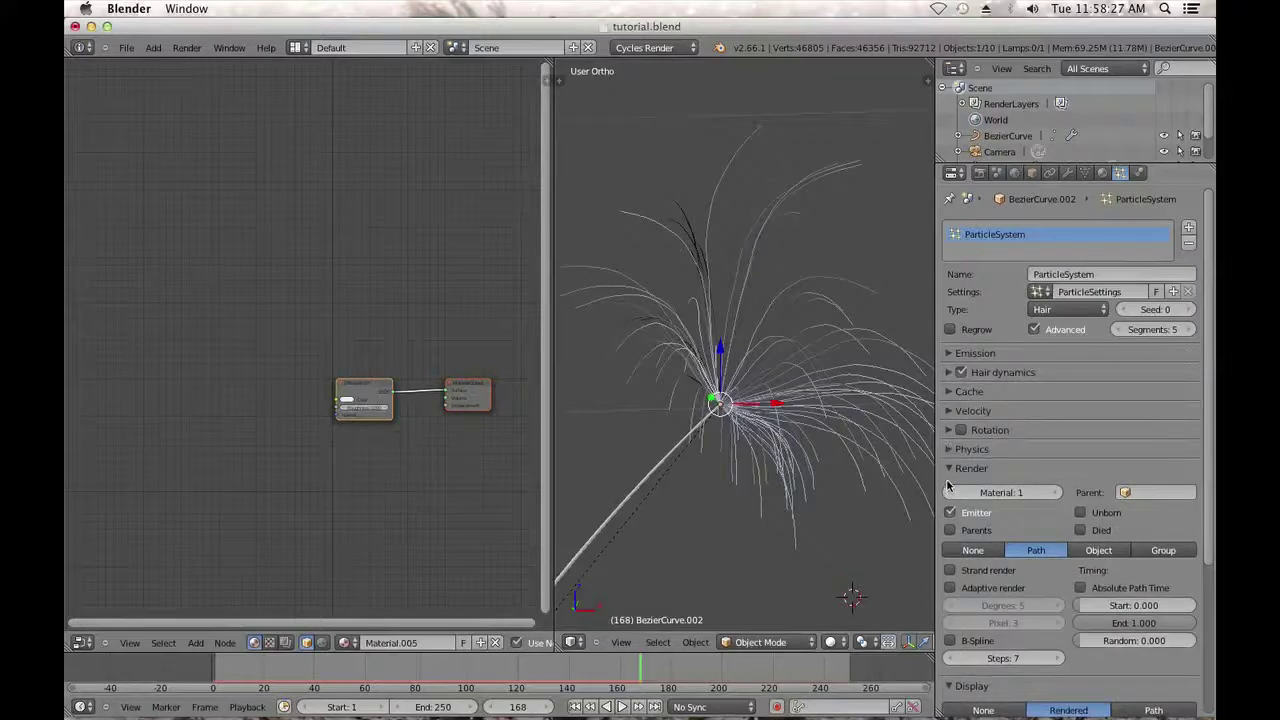
left_click(949, 469)
left_click(949, 487)
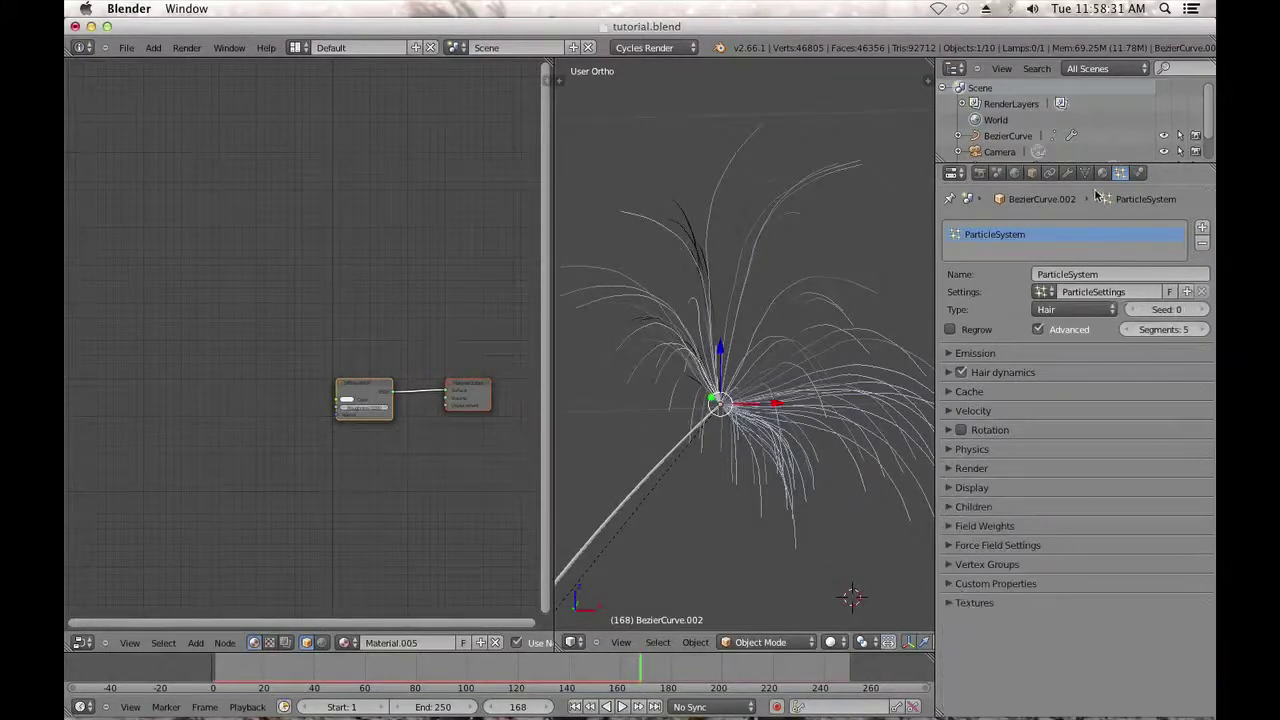
Set the Cycles feature set to Experimental and bring up the particle system's Cycles hair settings.
left_click(980, 173)
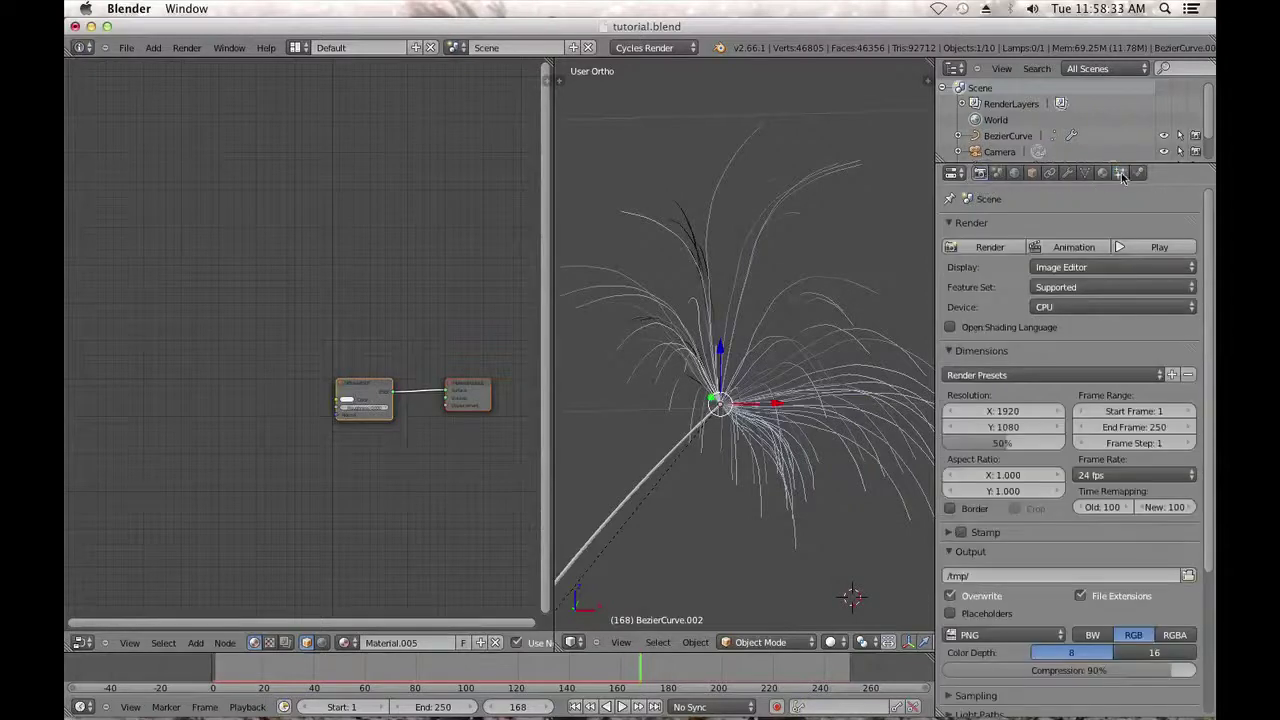
left_click(1088, 288)
left_click(1086, 256)
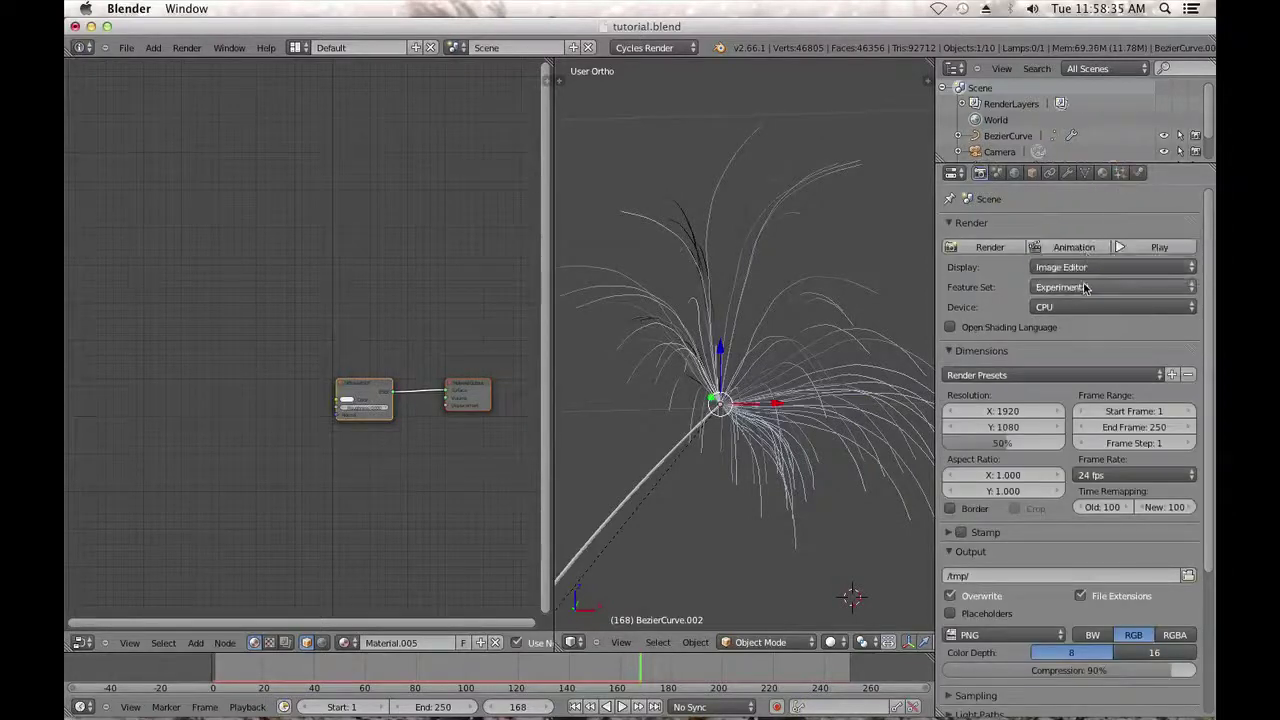
left_click(1120, 173)
scroll(1110, 430, "down", 1)
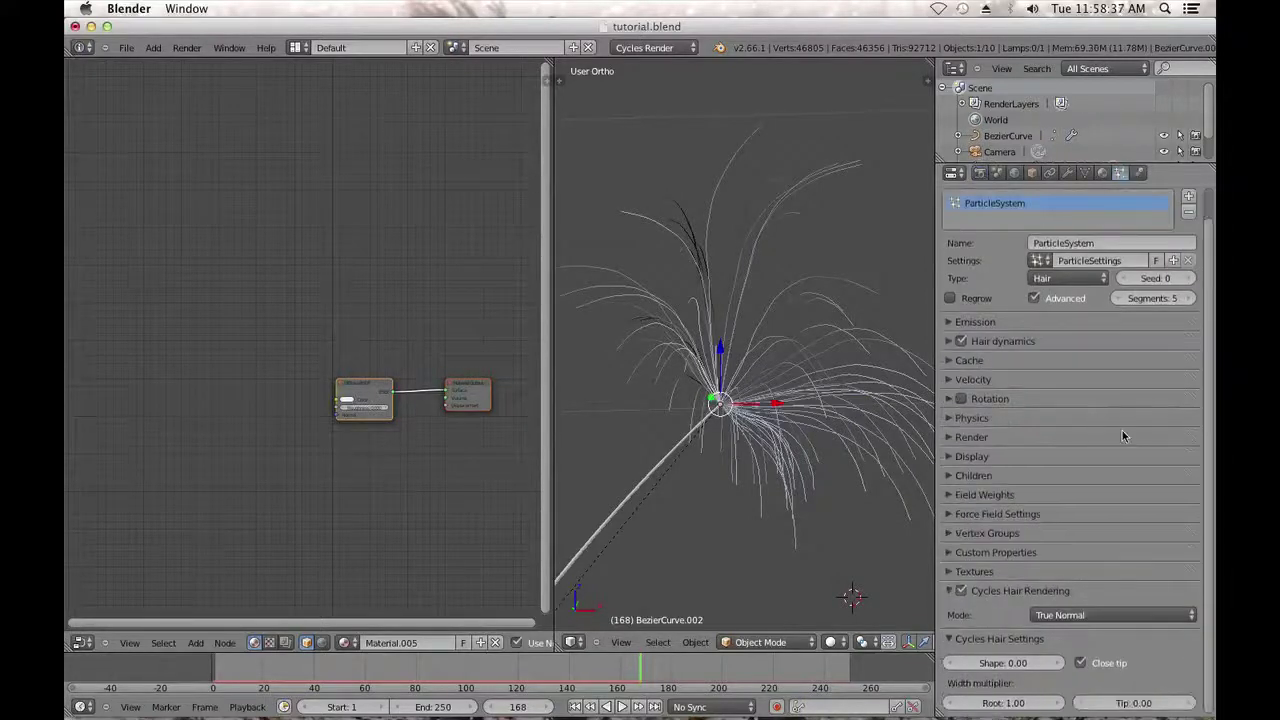
left_click(980, 175)
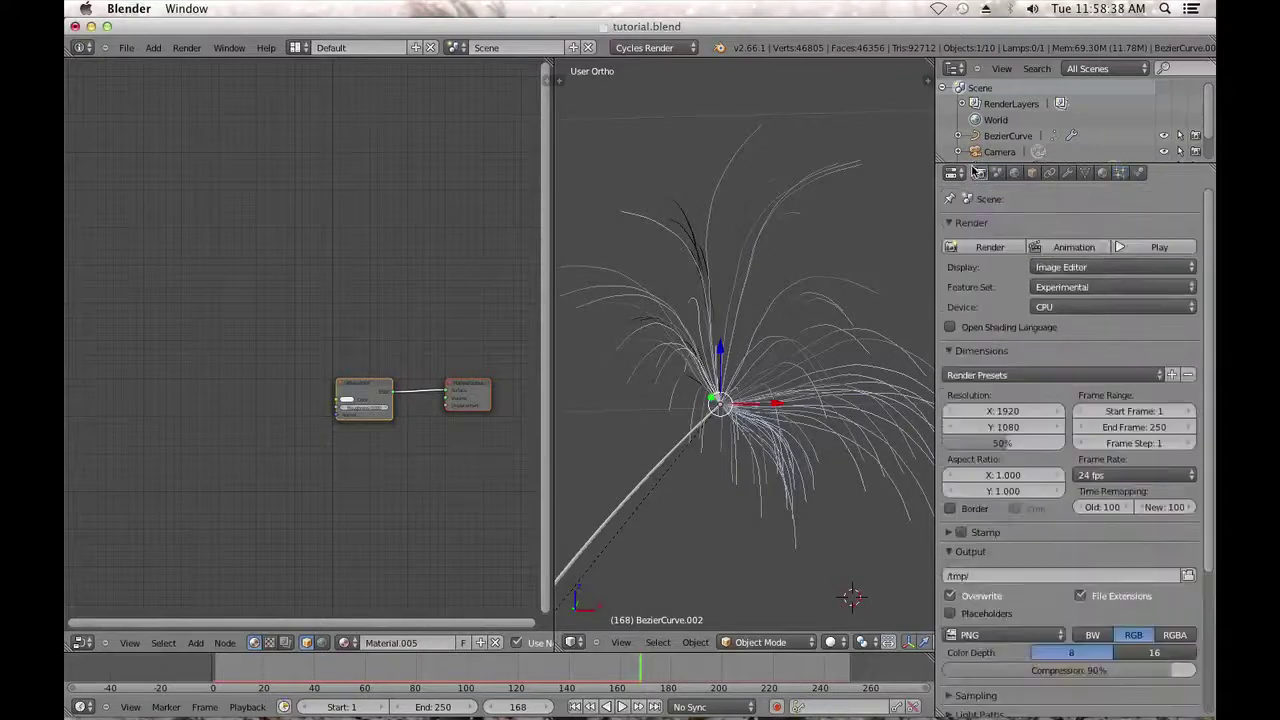
left_click(1122, 174)
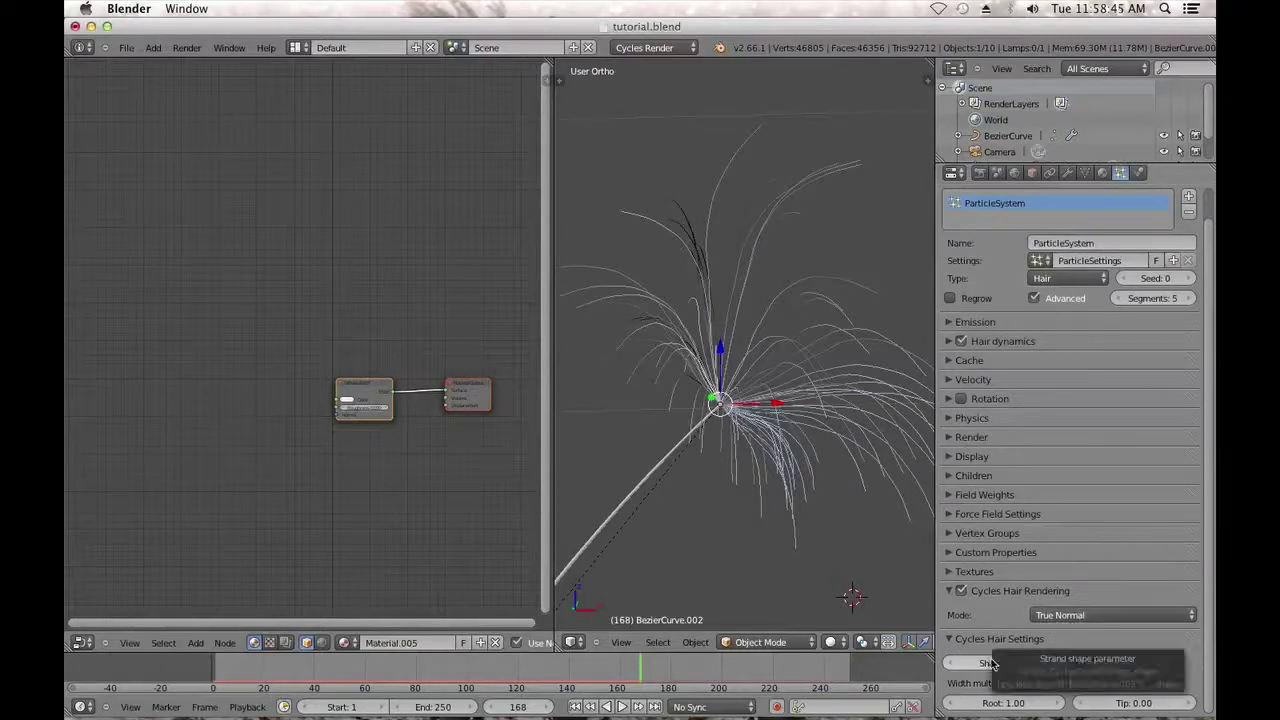
Show the viewport in rendered shading and set the Cycles hair strand shape to 0.3.
left_click(840, 643)
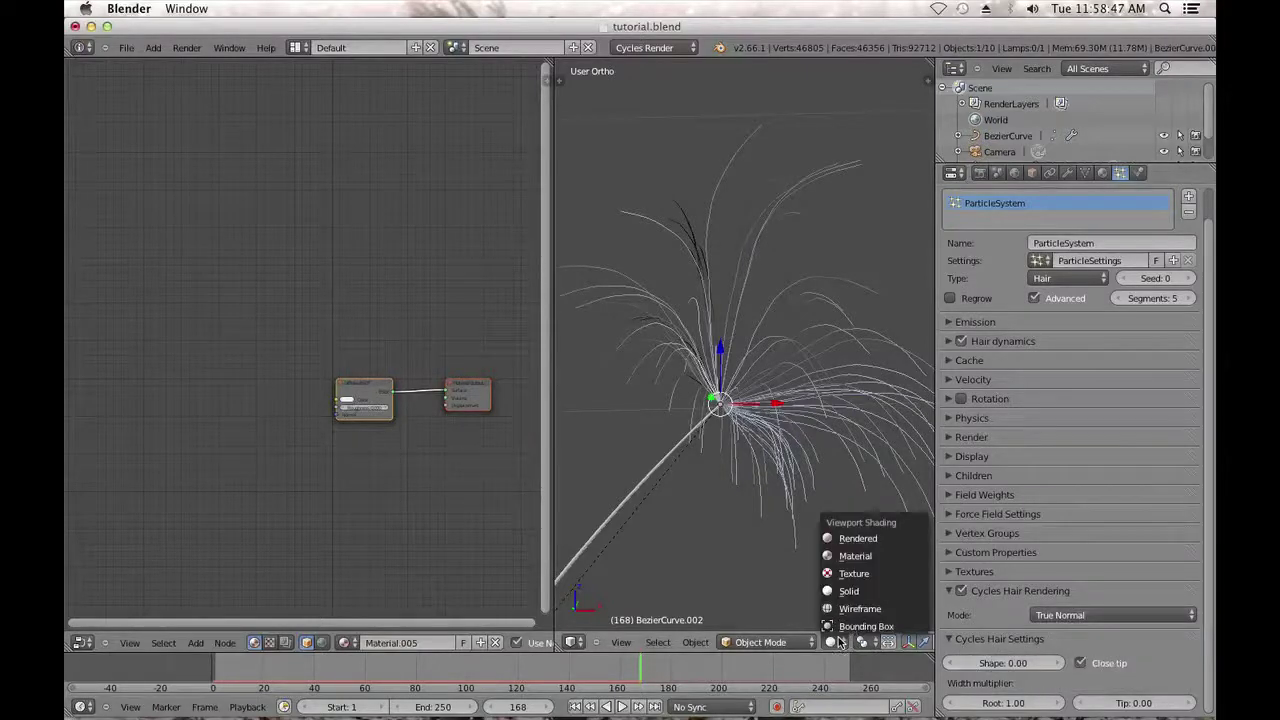
left_click(857, 538)
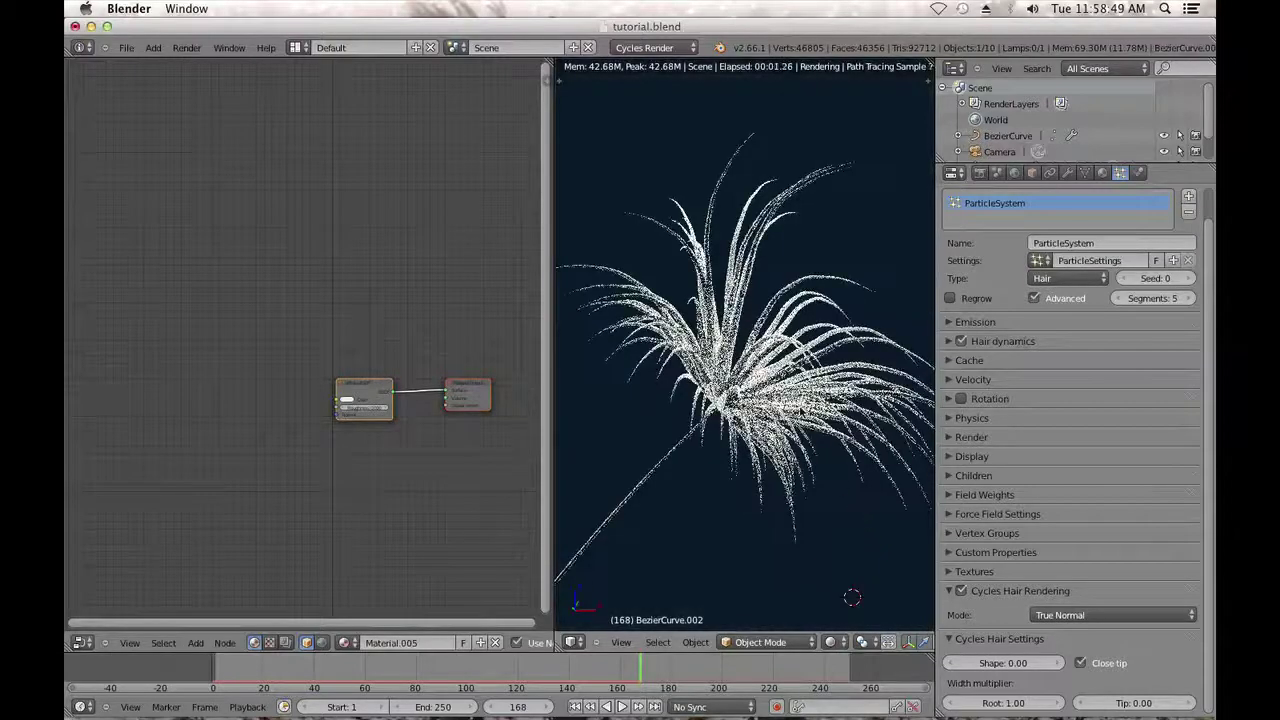
left_click(1016, 663)
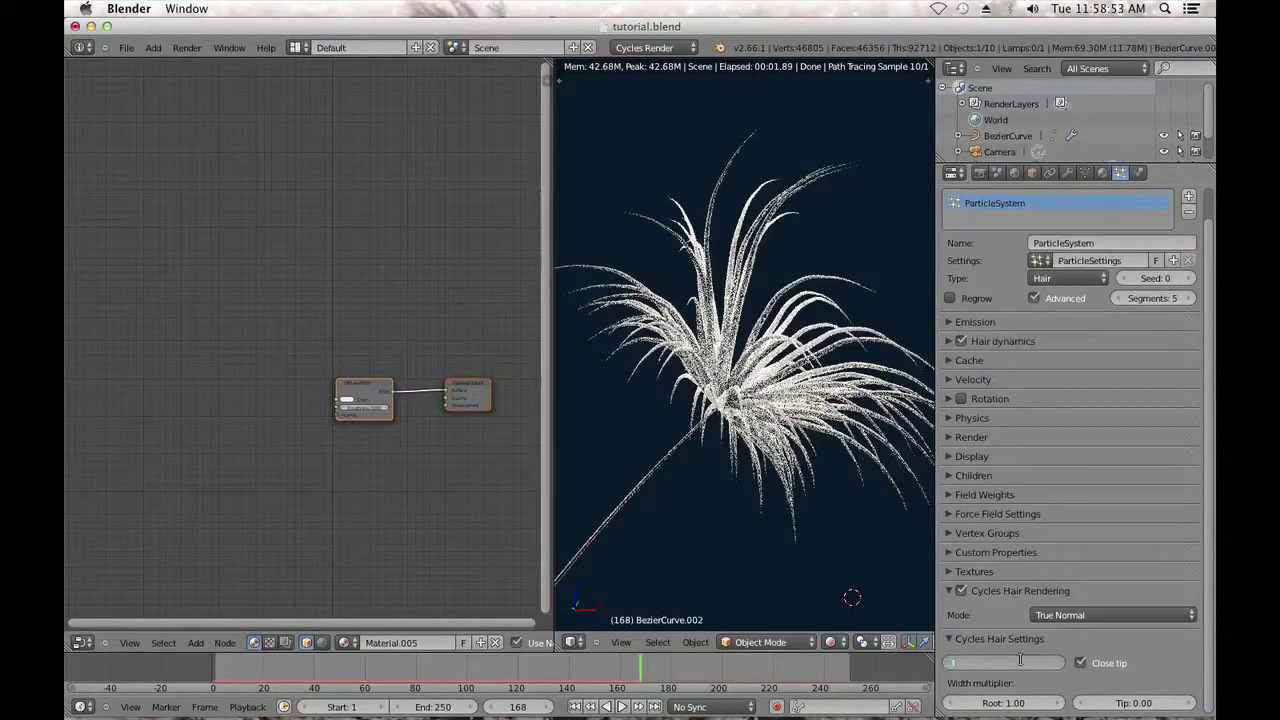
type(".3")
key("Return")
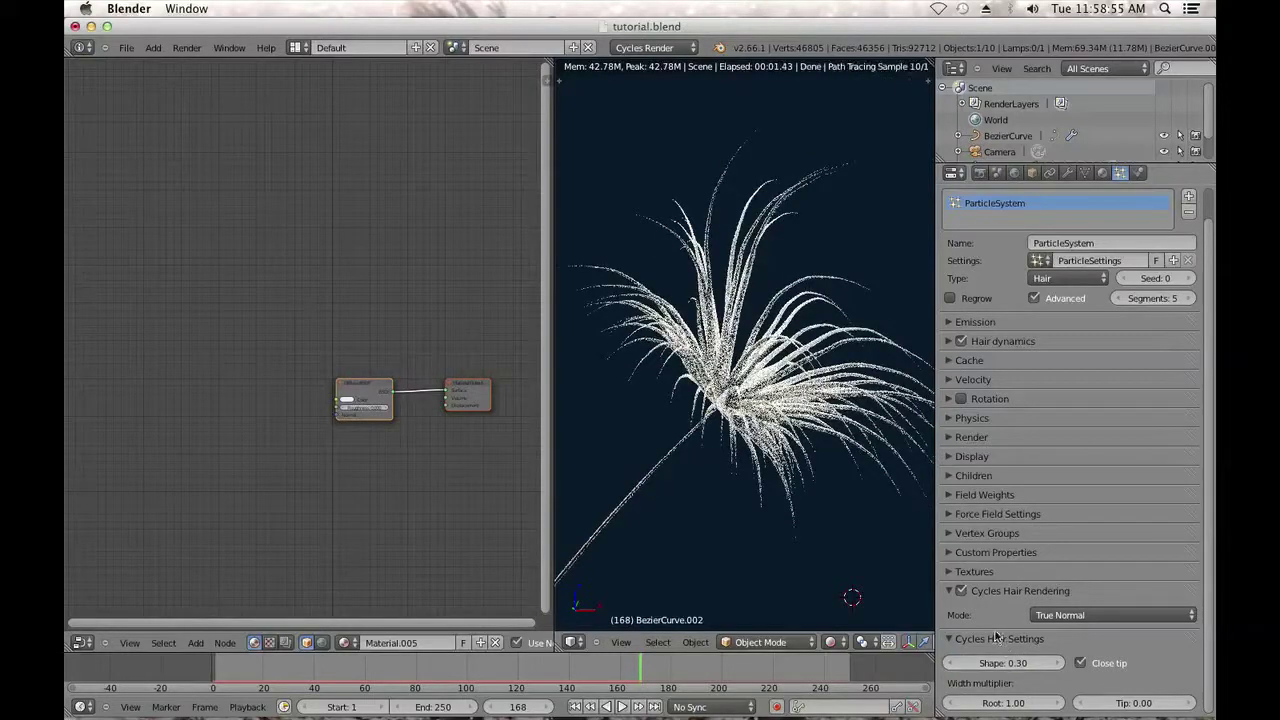
Try hair strand shape values of 0.53 and -0.67, and set the shape back to 0.3.
left_click_drag(1013, 663, 1055, 660)
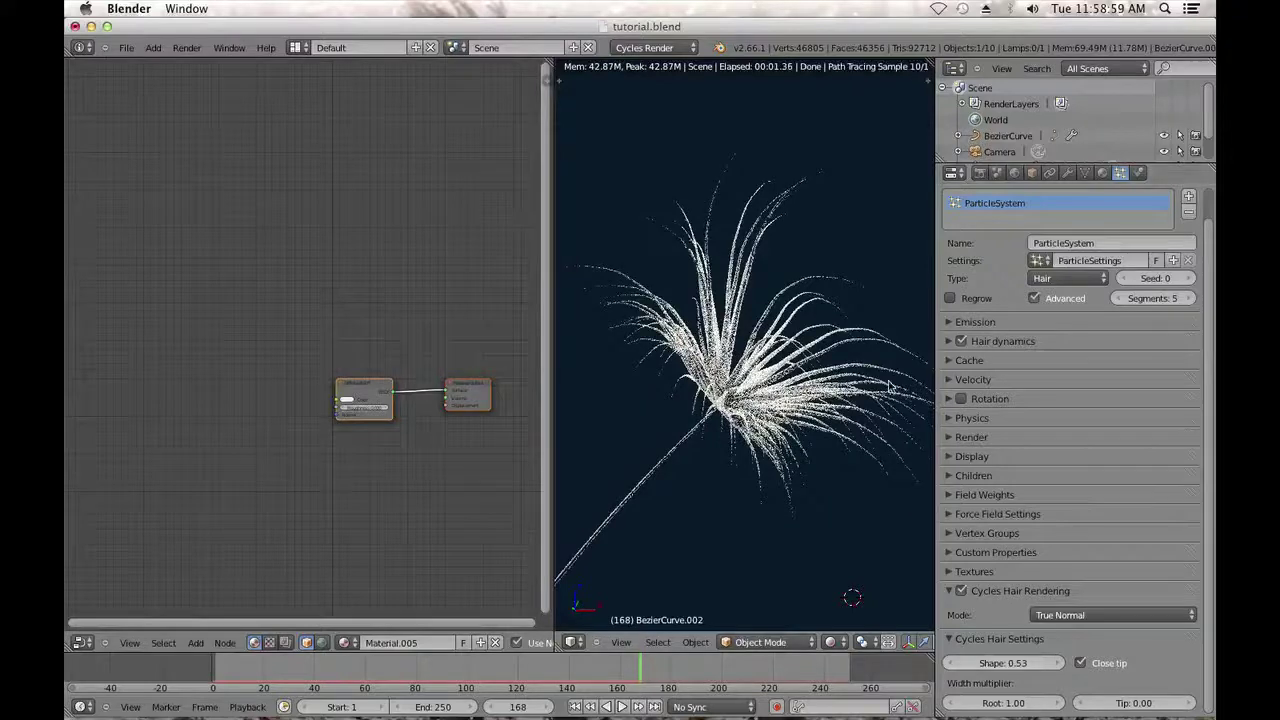
left_click_drag(986, 665, 783, 652)
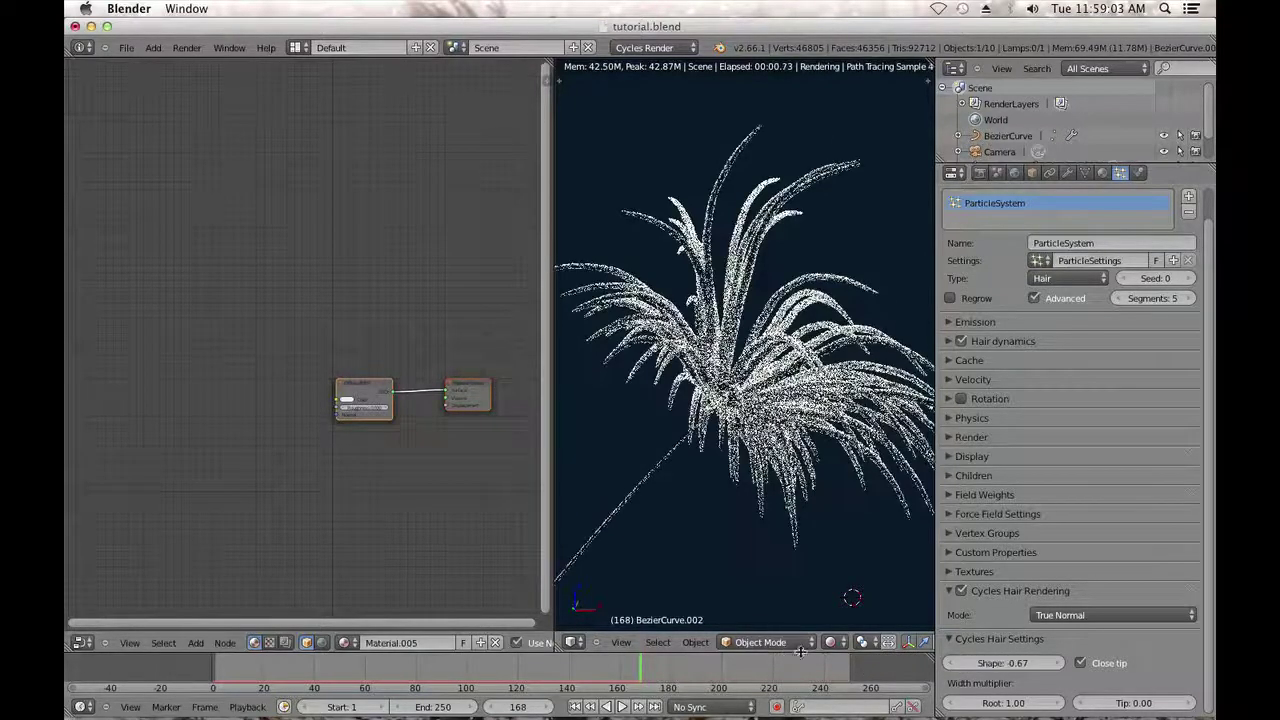
left_click(1027, 660)
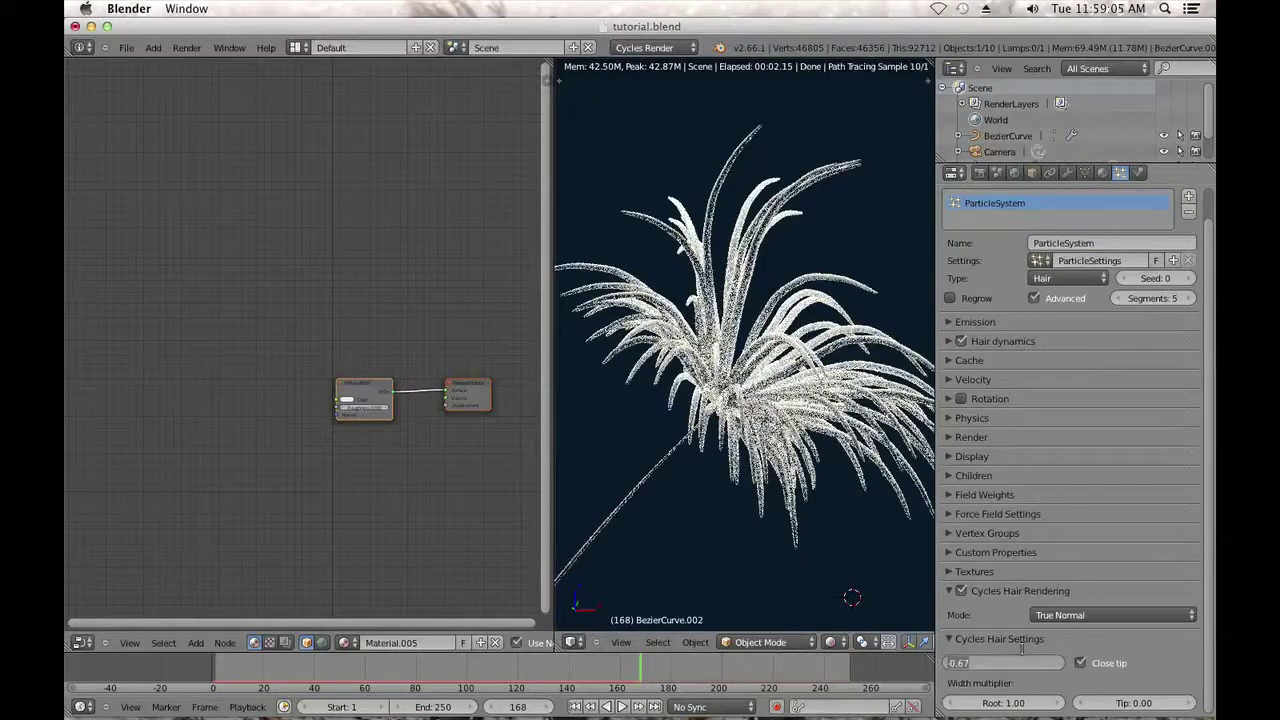
type("0.3")
key("Return")
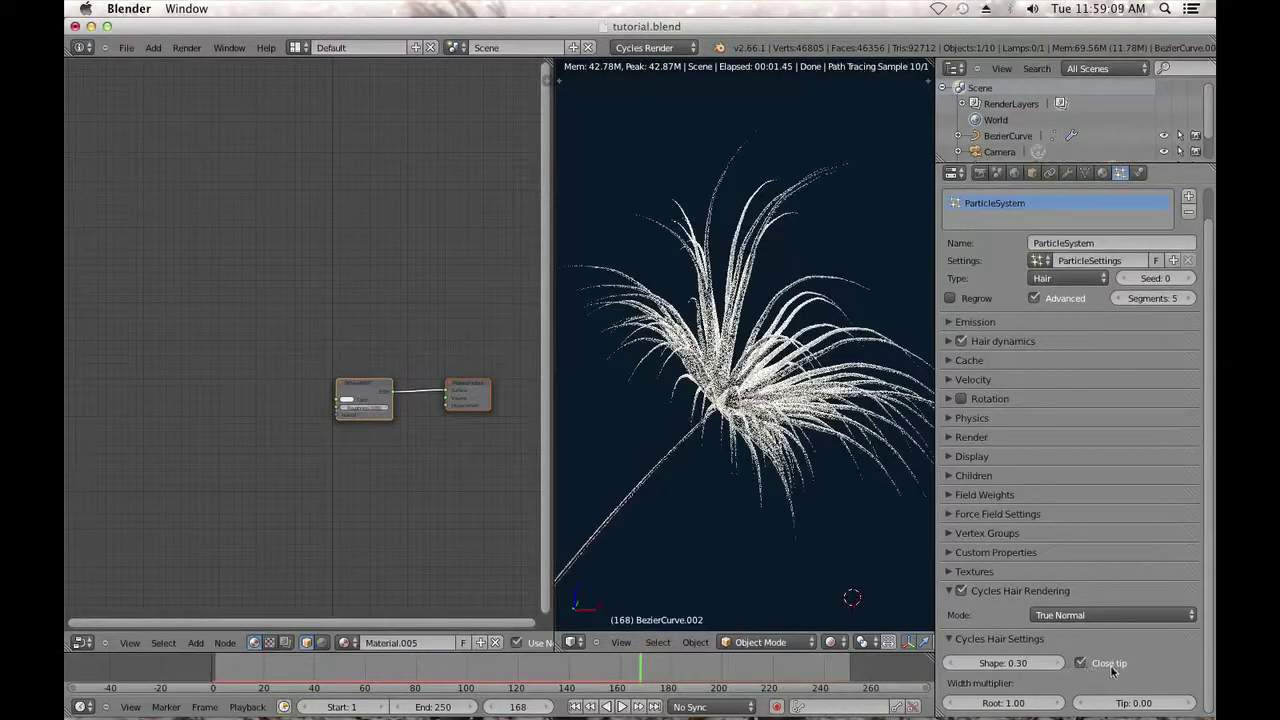
Try a hair root width multiplier of 0.002 and settle on 0.01.
left_click(1017, 704)
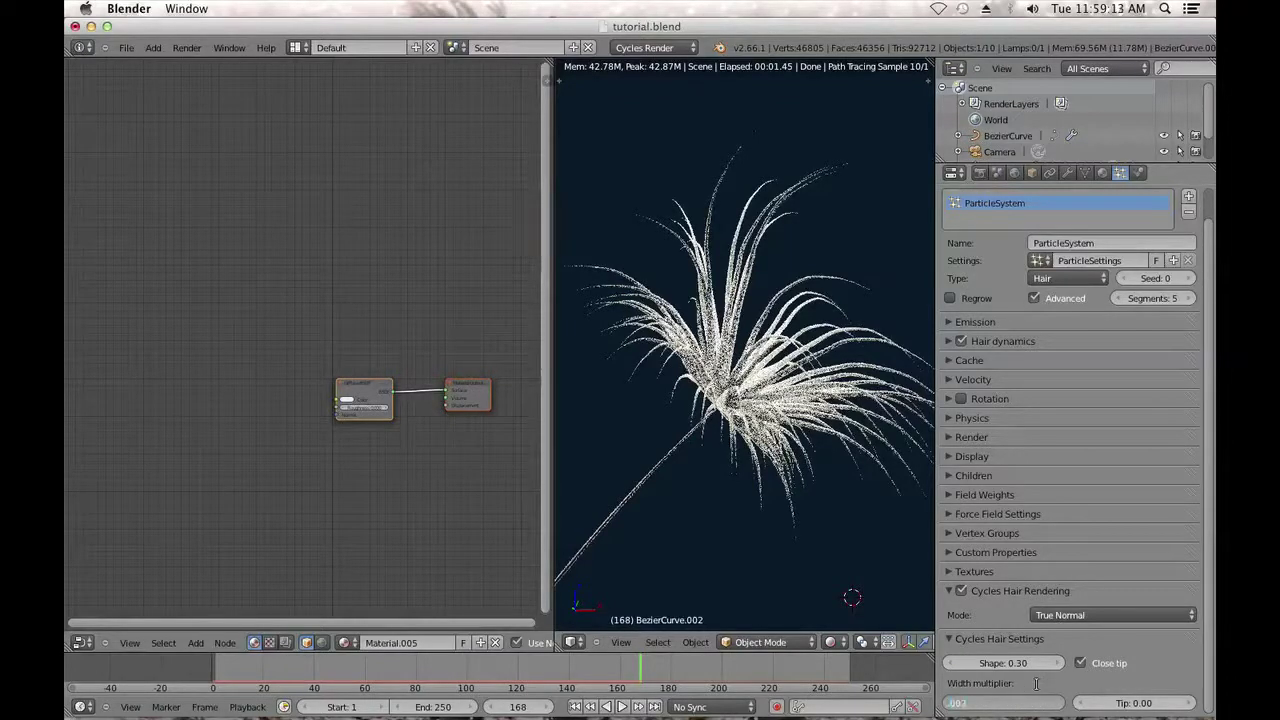
key("Return")
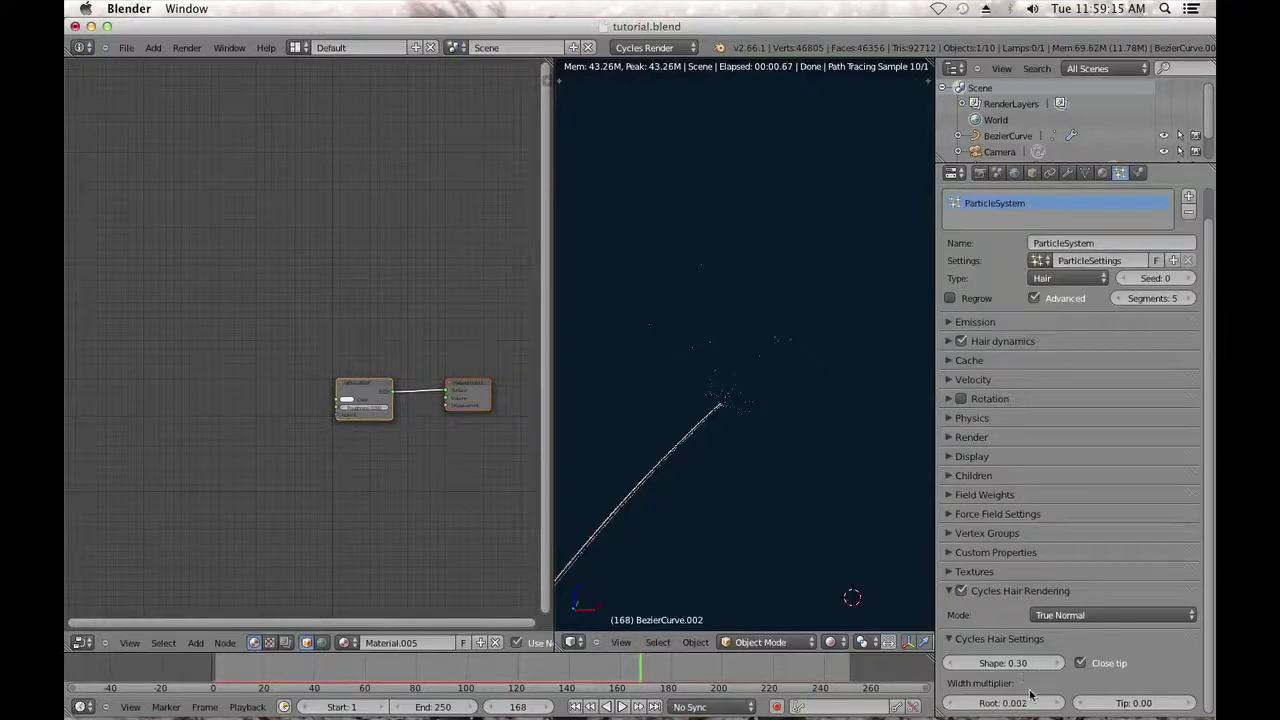
left_click(1024, 700)
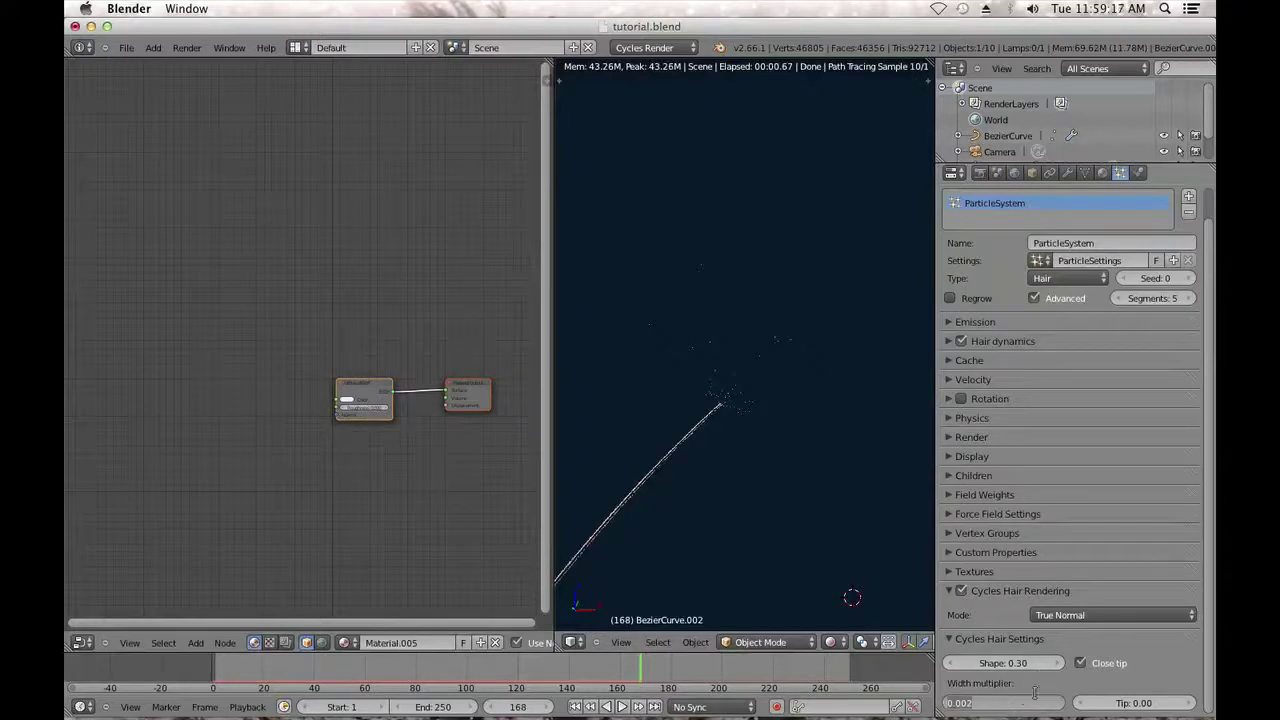
type(".01")
key("Return")
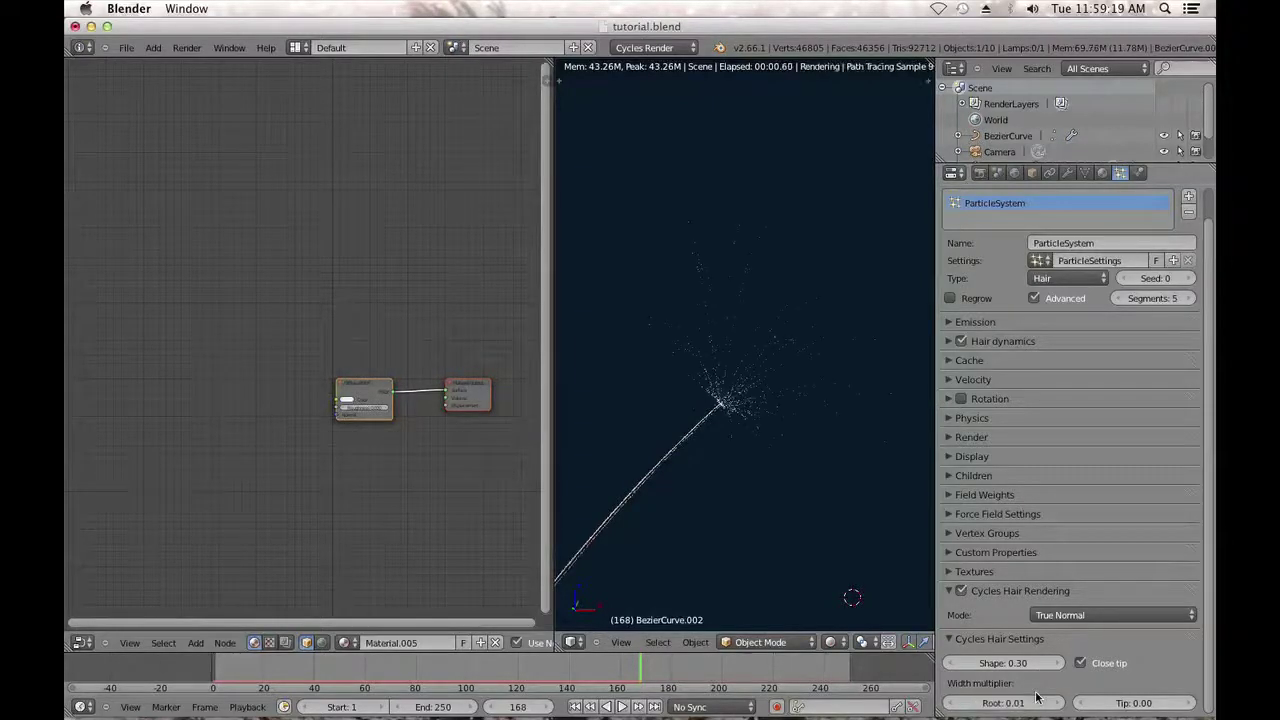
Set both the render and preview sample counts to 100 in the Cycles sampling settings.
left_click(981, 174)
scroll(1055, 478, "down", 5)
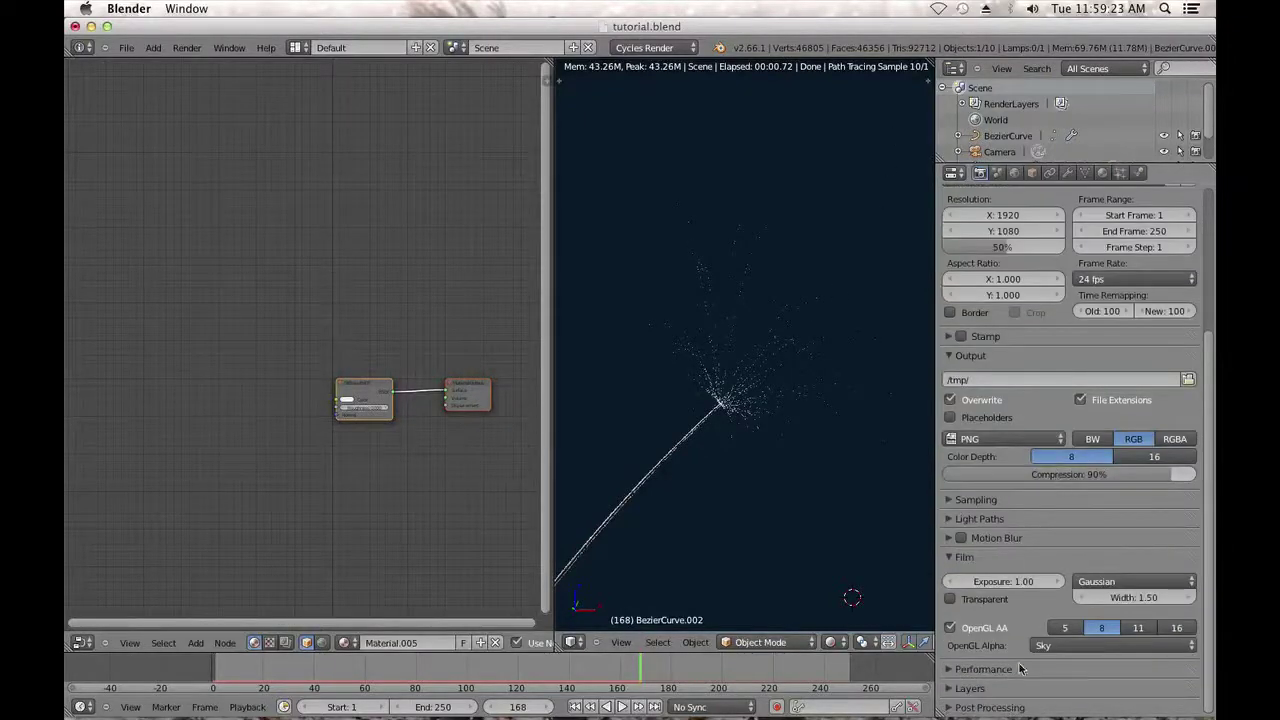
scroll(980, 380, "up", 4)
scroll(1010, 548, "down", 4)
left_click(966, 500)
left_click(1133, 540)
type("0")
key("Return")
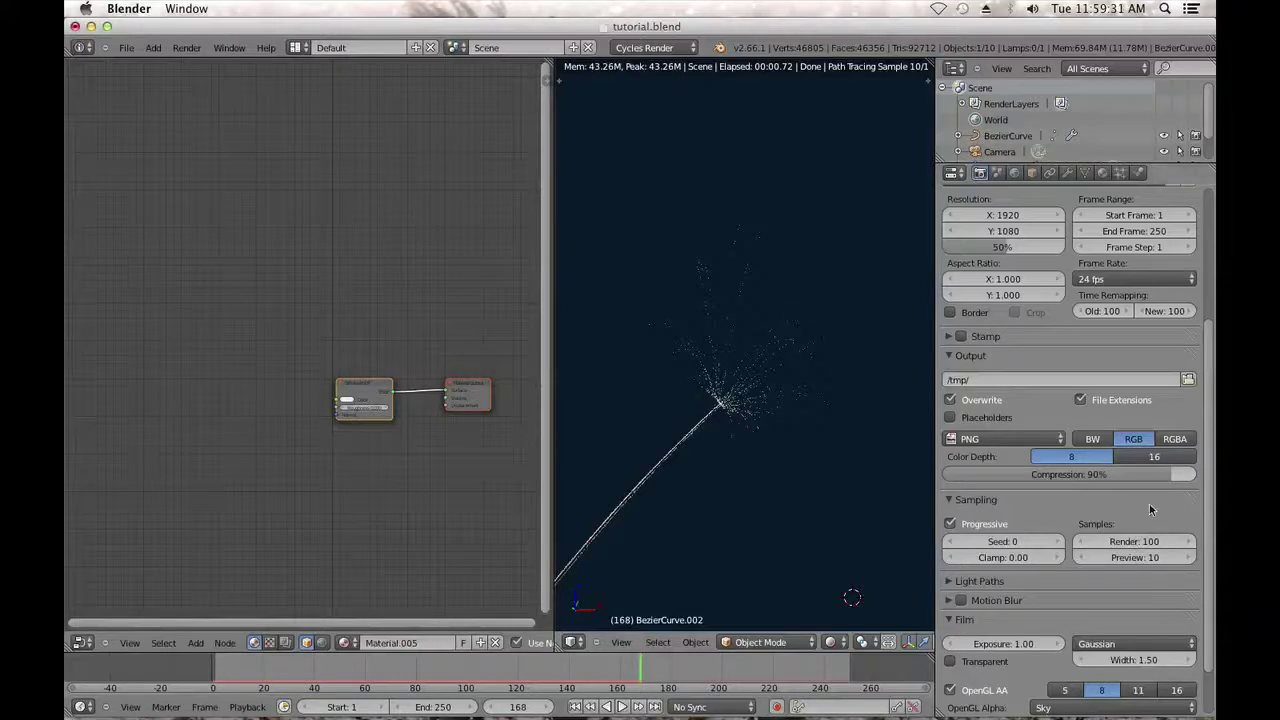
left_click(1148, 557)
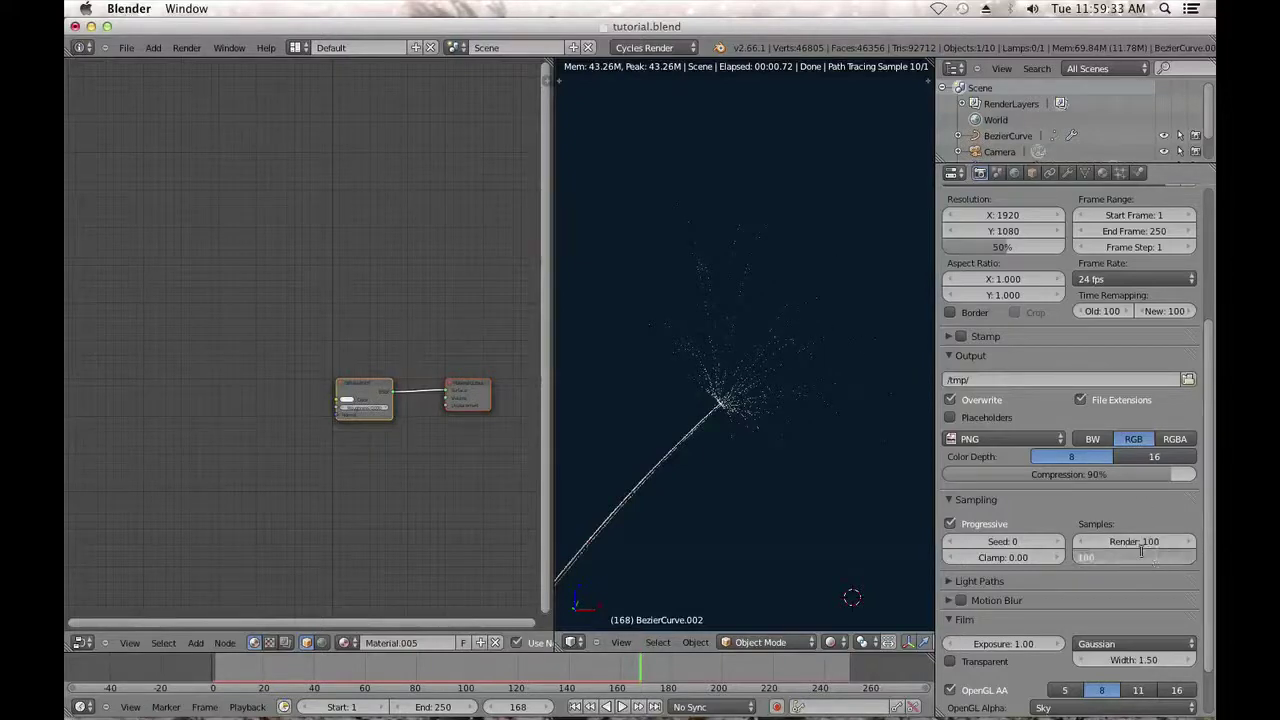
type("0")
key("Return")
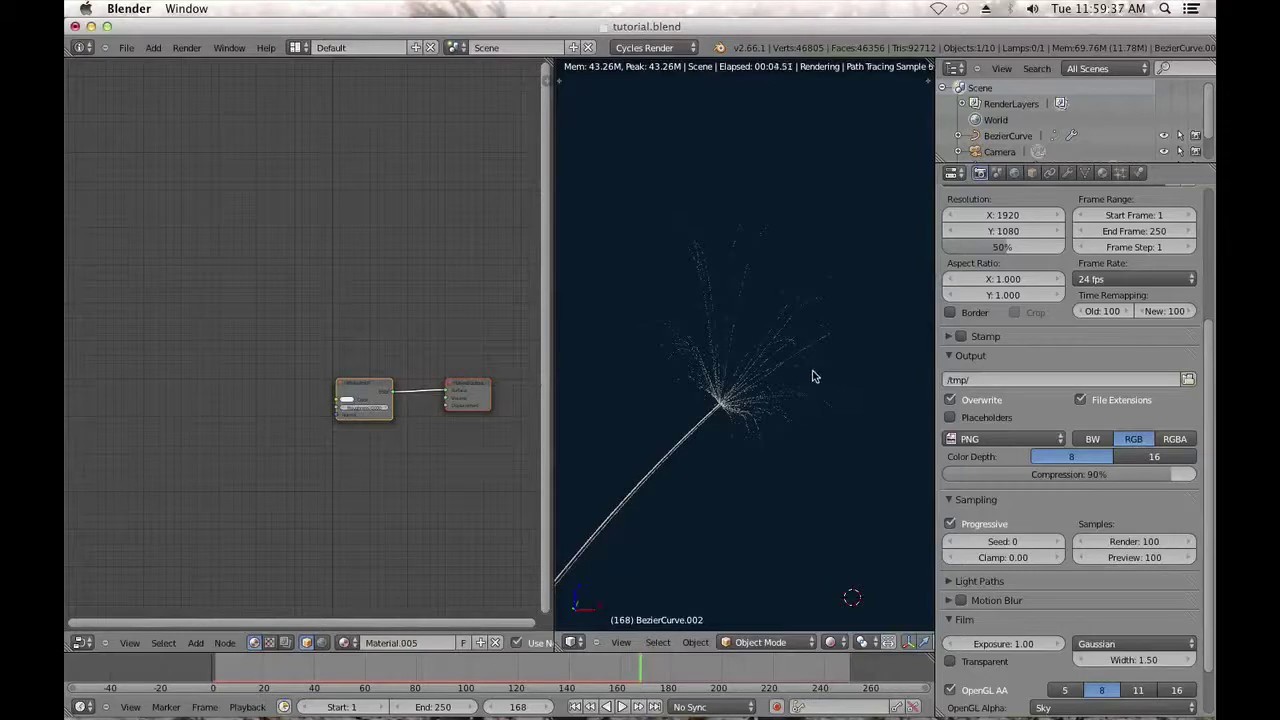
Bring up the hair's material settings and move the Diffuse BSDF node up and away from the Material Output node.
left_click(1103, 173)
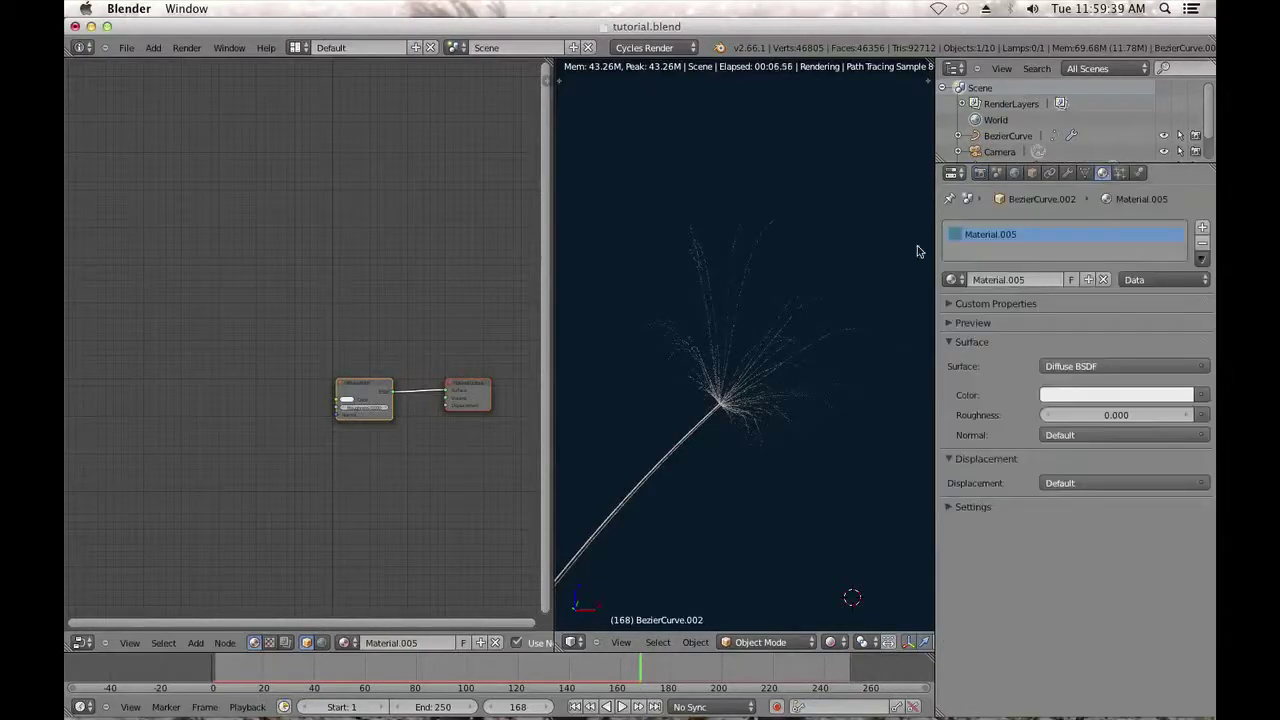
scroll(415, 437, "up", 2)
middle_click_drag(390, 334, 323, 278)
scroll(303, 266, "up", 5)
left_click_drag(274, 330, 246, 277)
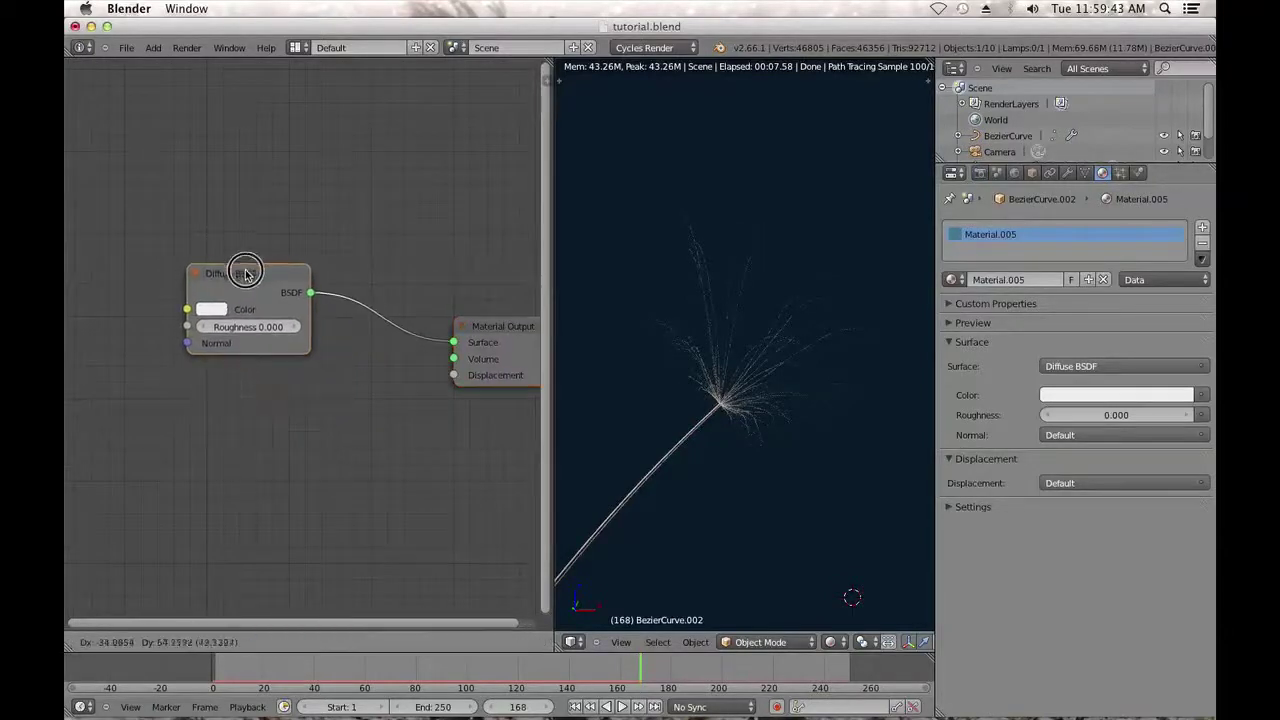
Add a Glossy BSDF shader below the Diffuse BSDF node and set its color to pure white.
key("shift+a")
mouse_move(210, 505)
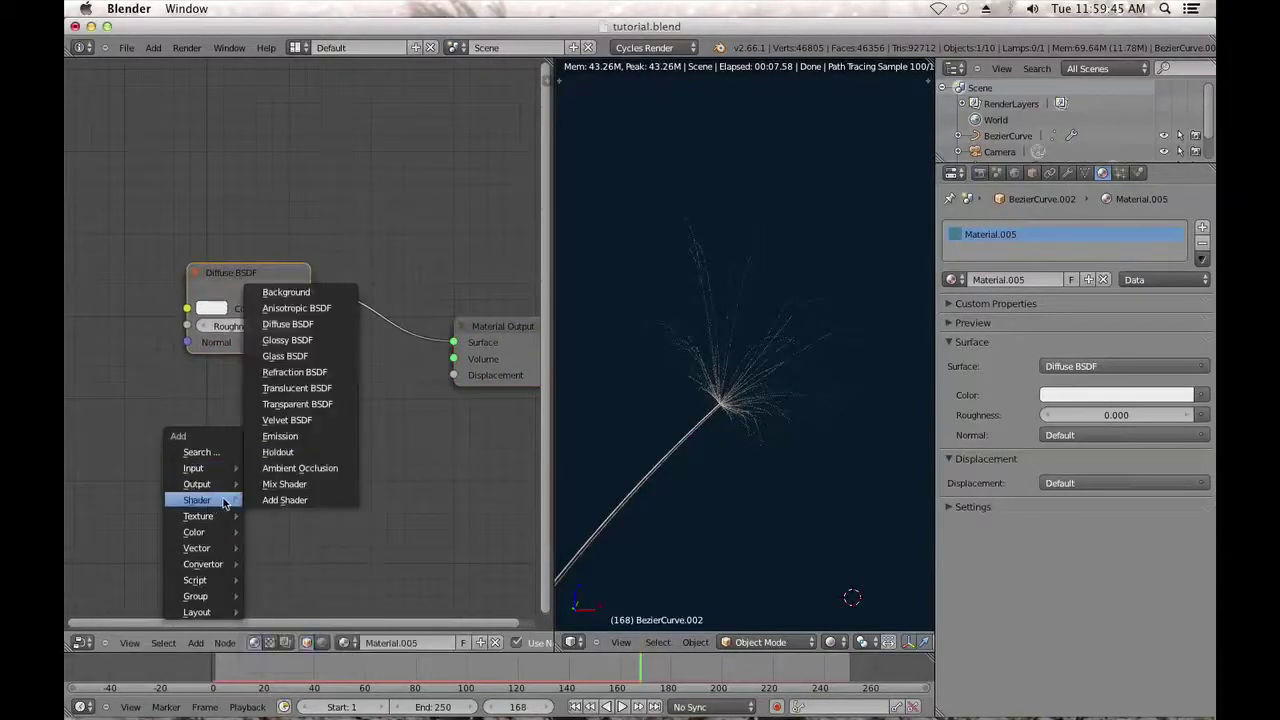
left_click(287, 340)
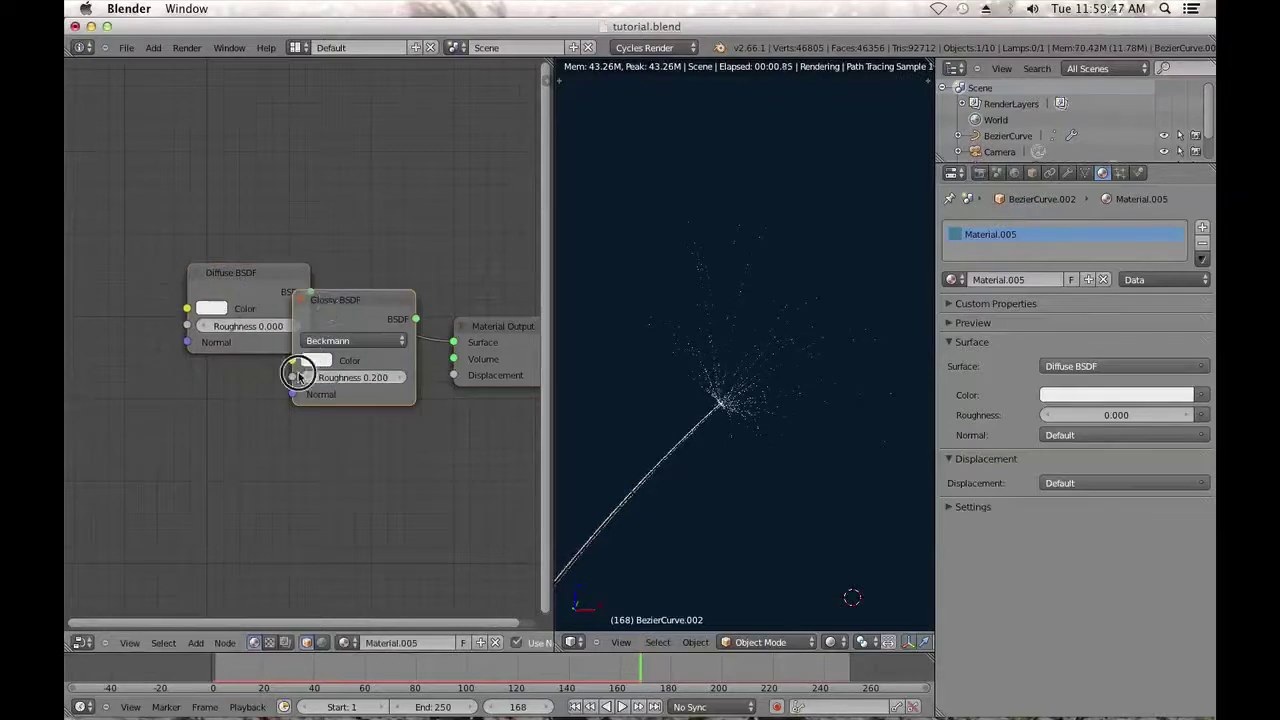
left_click(224, 440)
left_click(215, 445)
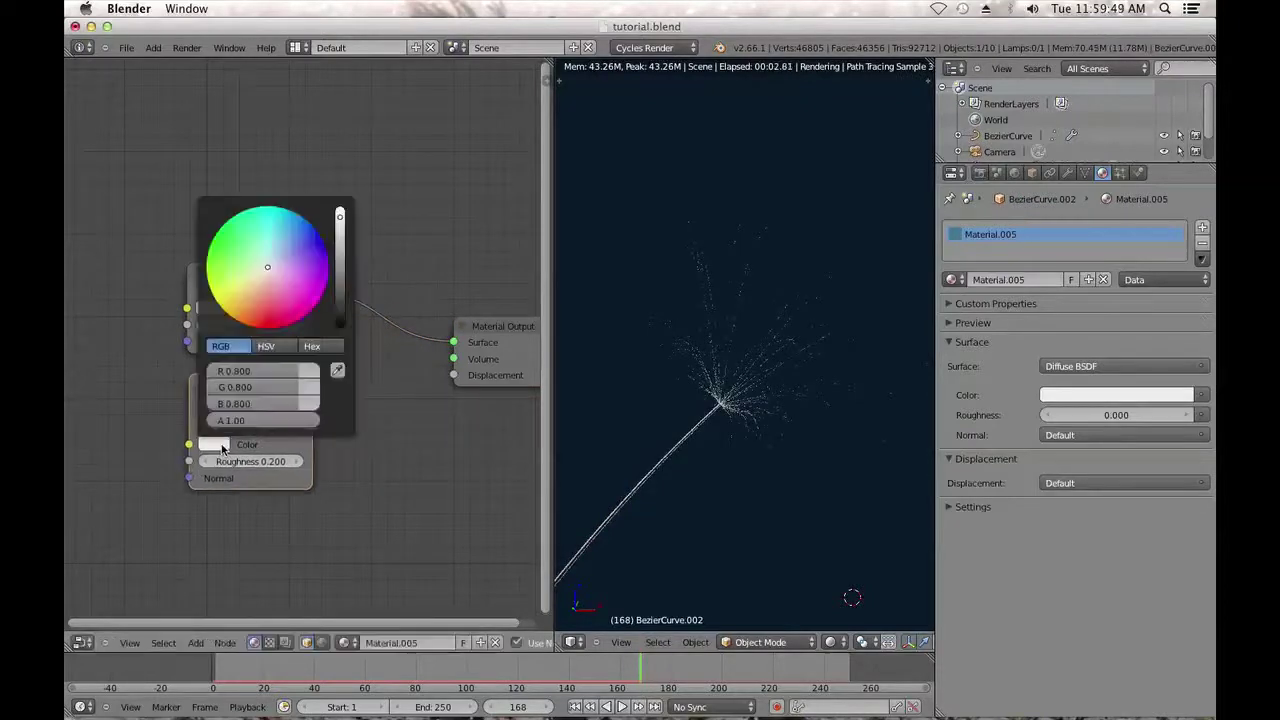
left_click_drag(341, 216, 343, 120)
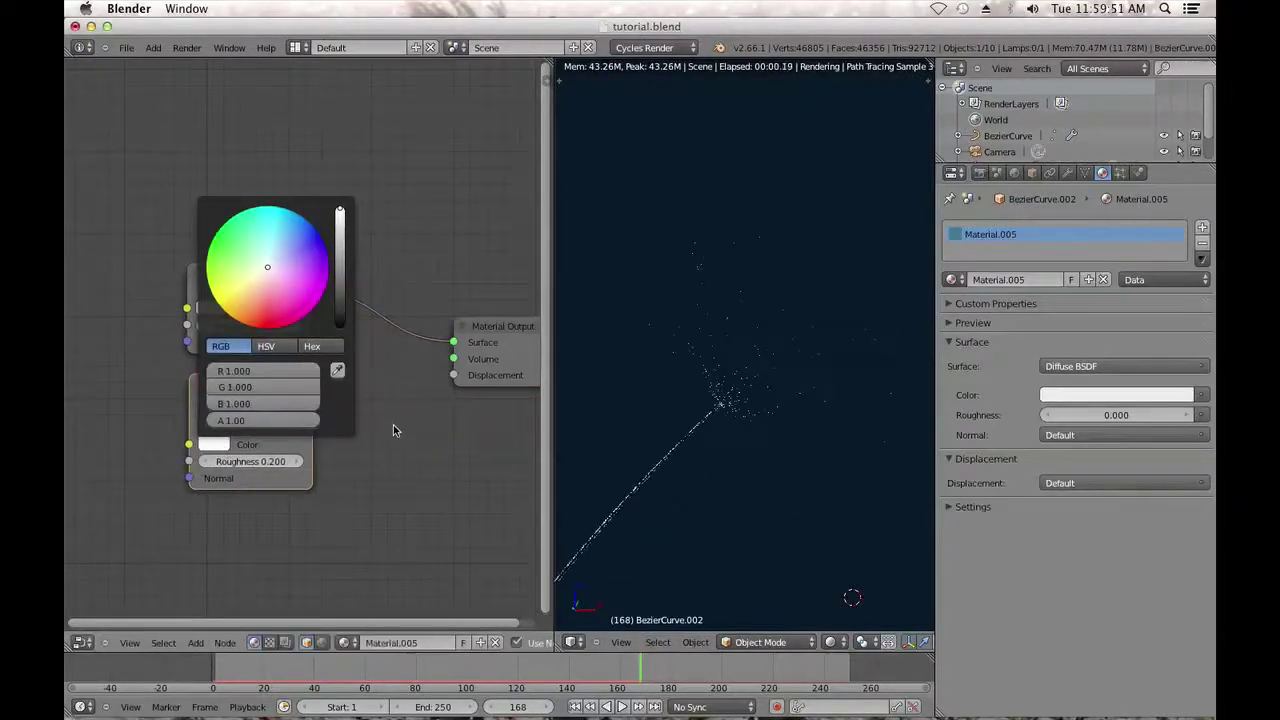
Set the Diffuse BSDF color to near white and move the Material Output node farther from the shaders.
left_click(203, 305)
left_click_drag(341, 65, 402, 318)
left_click_drag(501, 328, 534, 325)
left_click(204, 305)
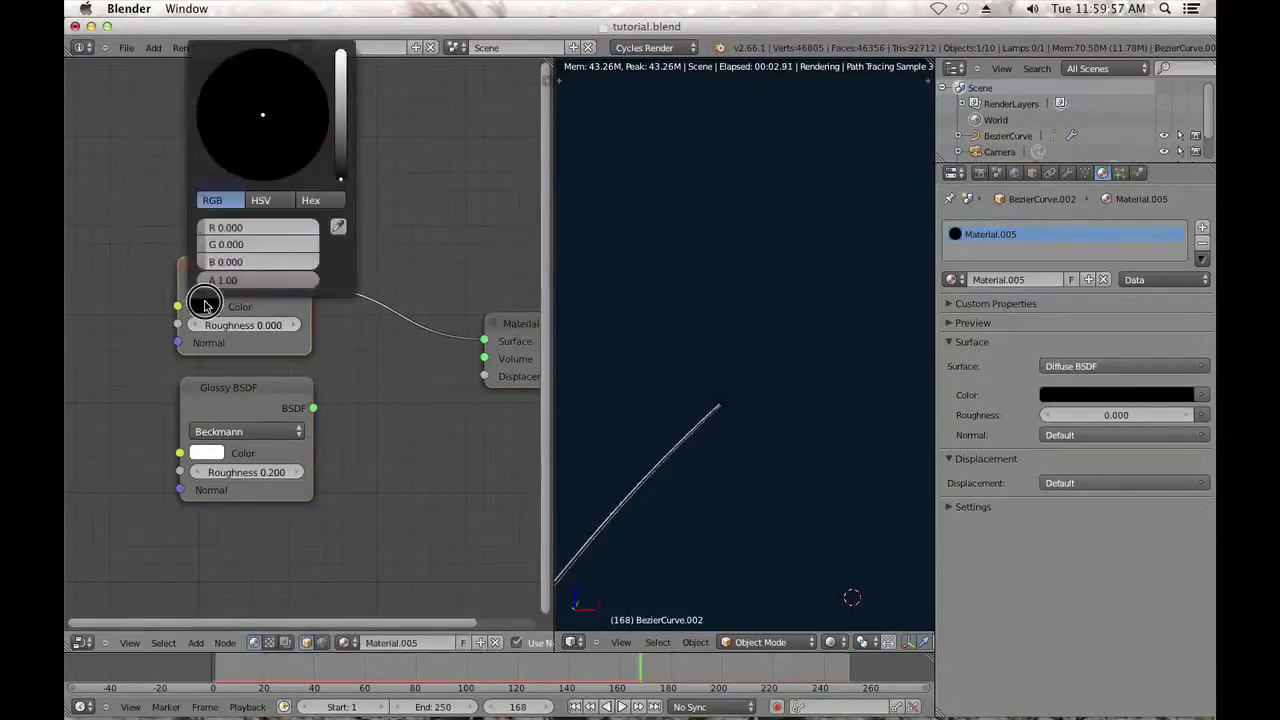
left_click(203, 309)
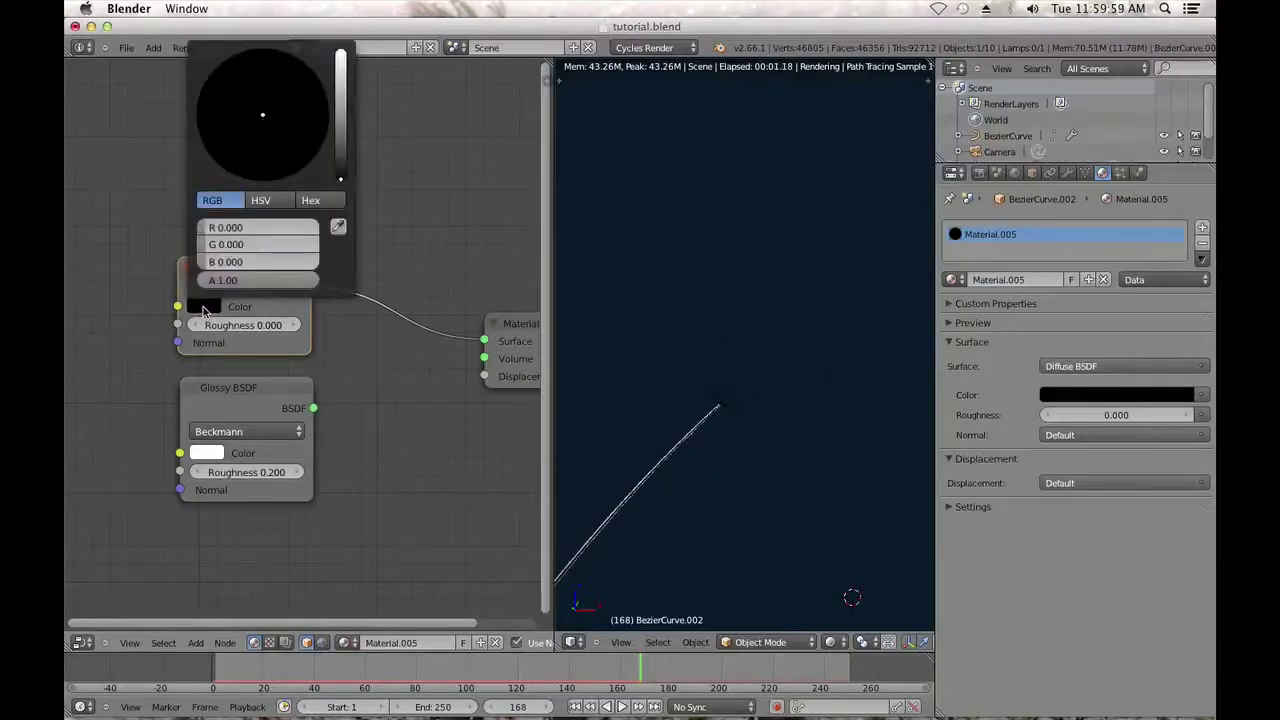
left_click(341, 61)
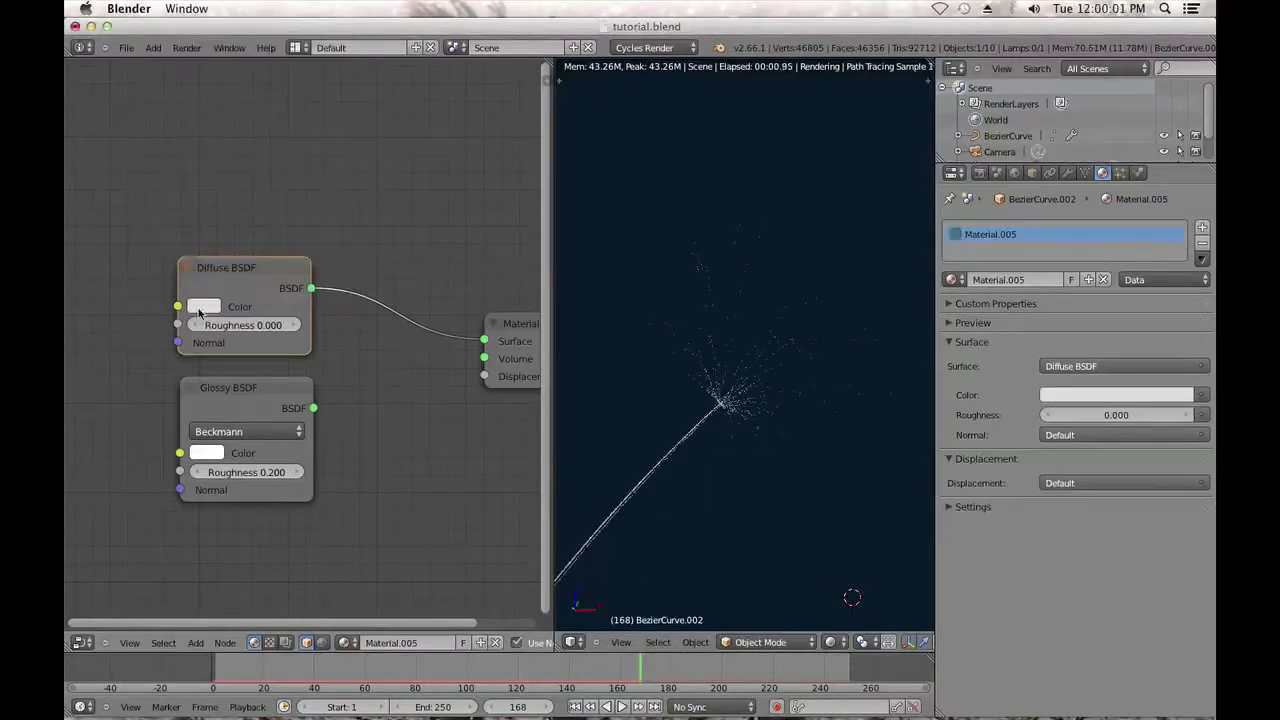
Add a Mix Shader between the Diffuse BSDF and Material Output, and connect the Glossy BSDF to its second shader input.
middle_click_drag(412, 498, 387, 513)
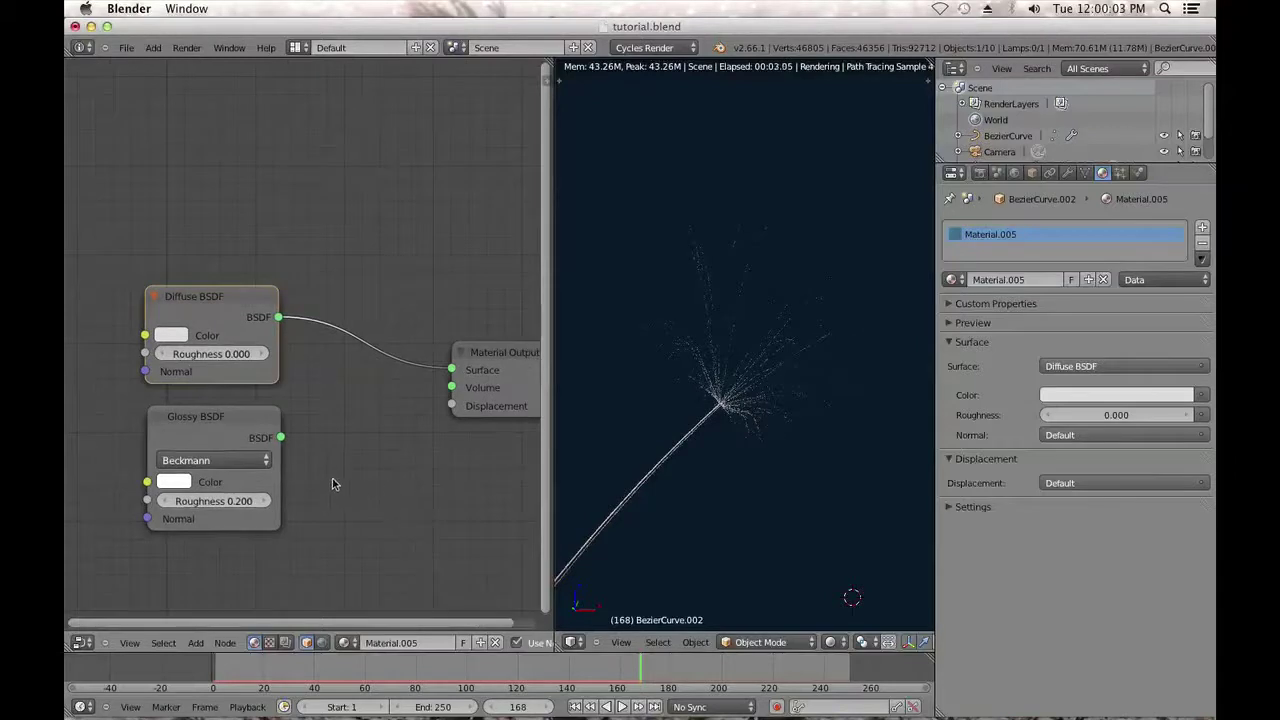
key("shift+a")
mouse_move(328, 418)
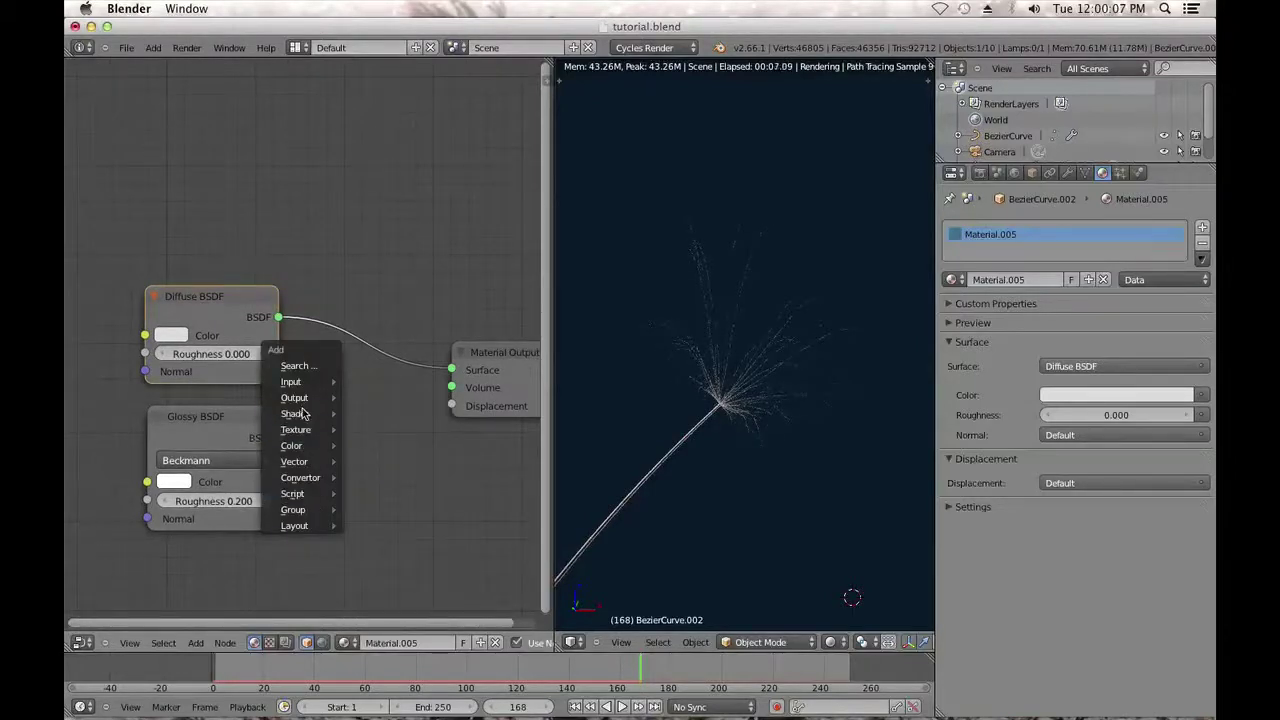
mouse_move(300, 445)
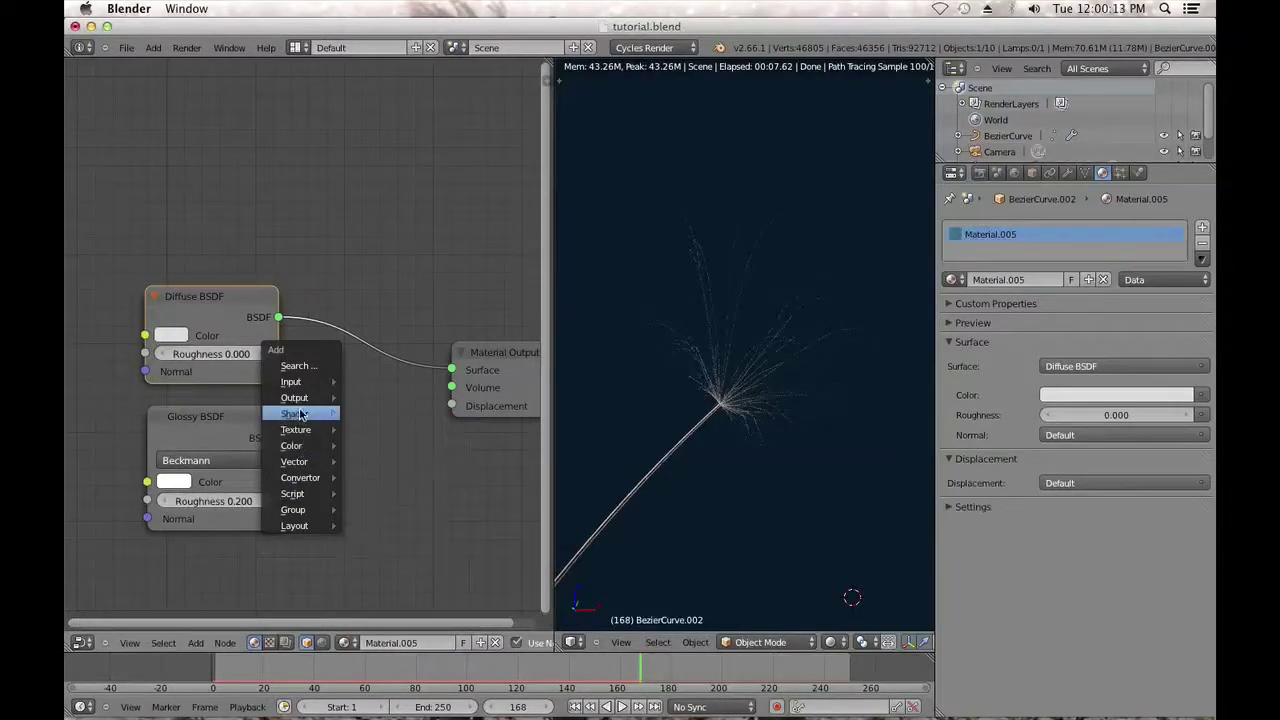
left_click(385, 605)
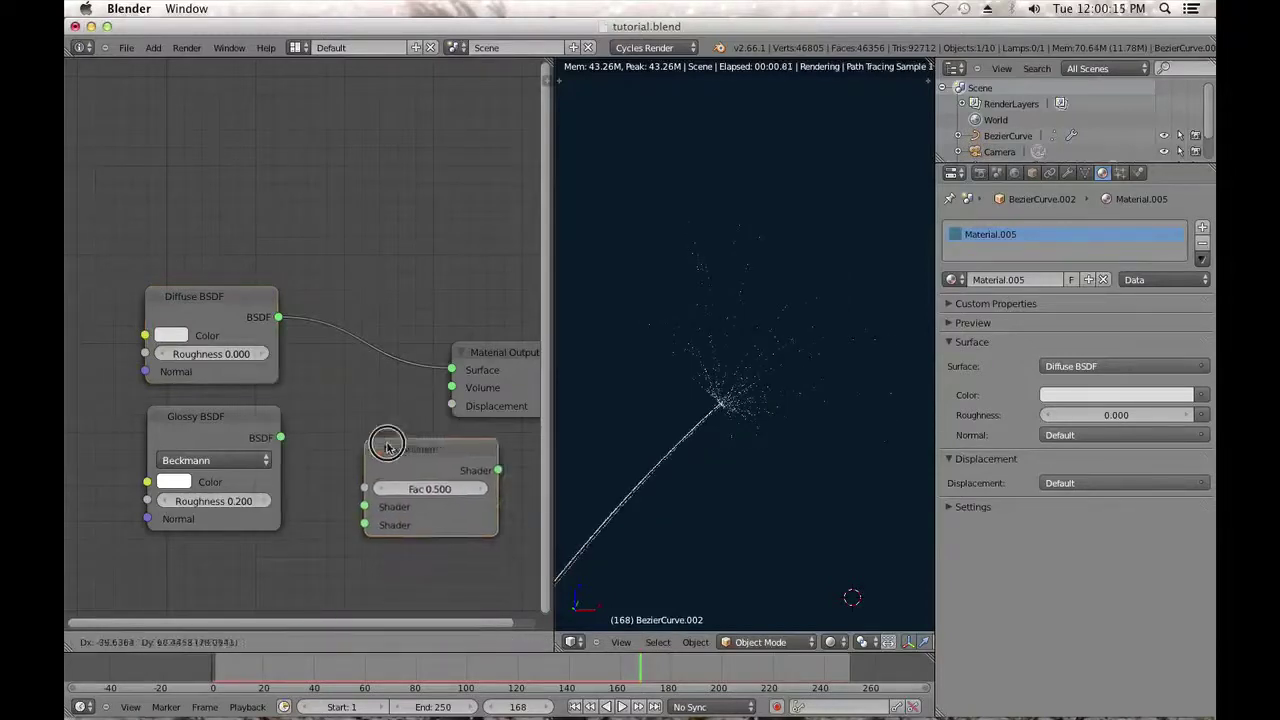
left_click(336, 357)
left_click_drag(281, 437, 314, 393)
Move the Material Output node farther from the Mix Shader to make room for another node between them.
scroll(471, 373, "down", 2)
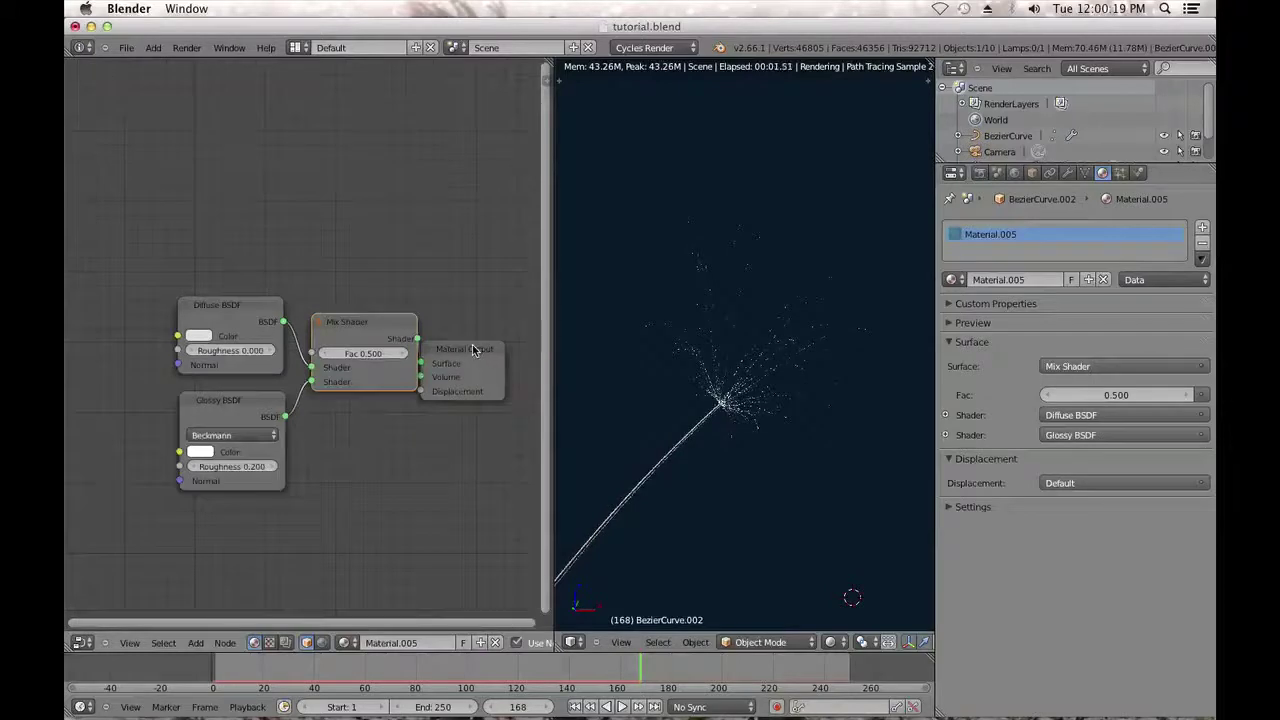
left_click_drag(480, 352, 528, 337)
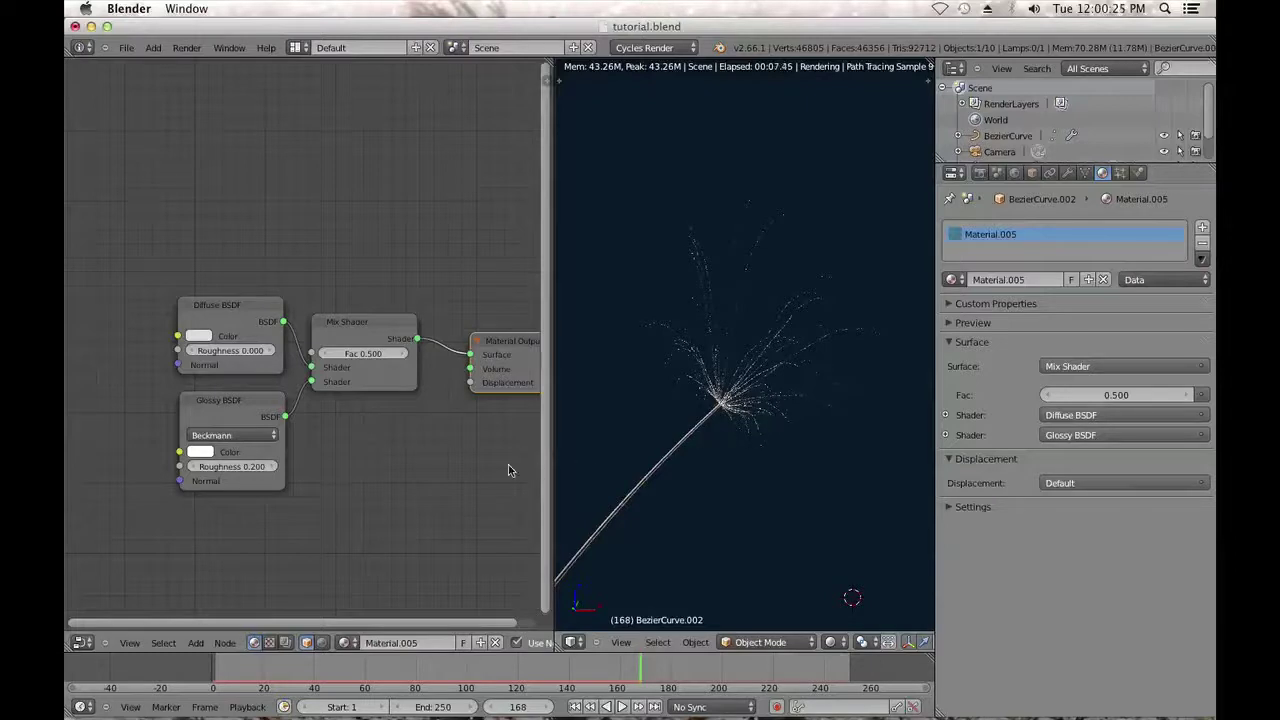
scroll(434, 469, "down", 3)
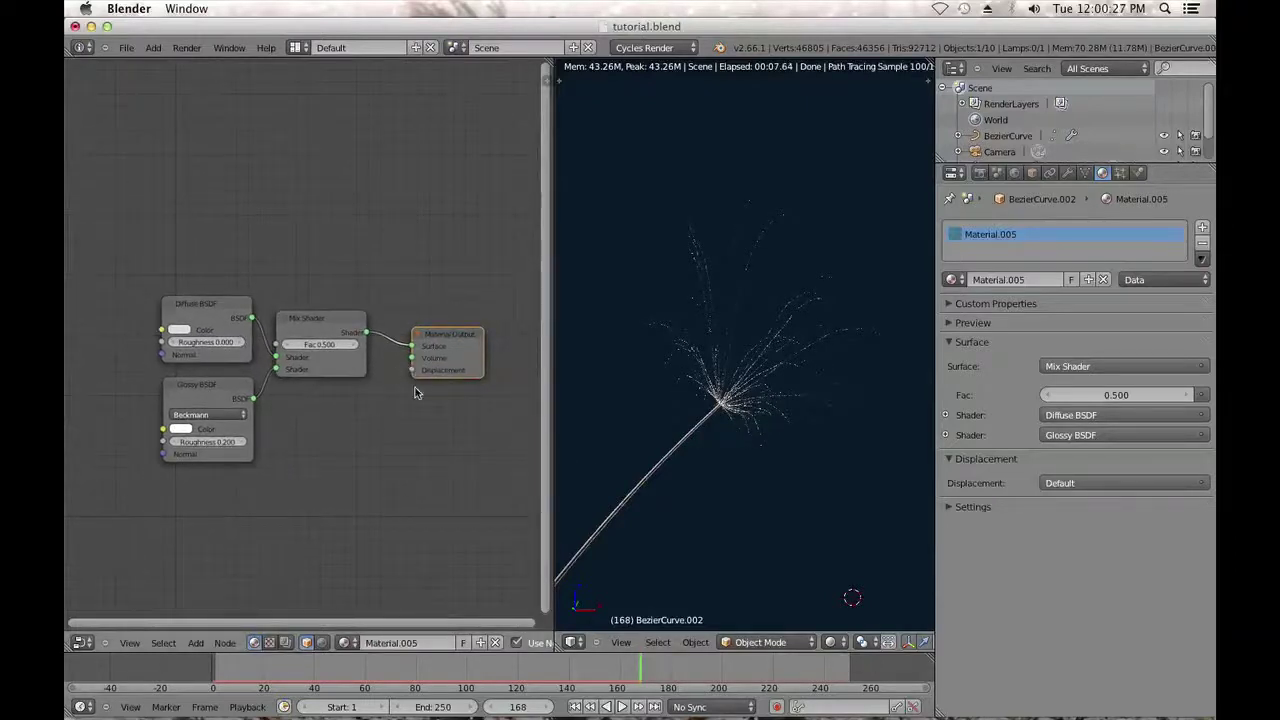
left_click_drag(440, 338, 520, 337)
middle_click_drag(406, 451, 357, 451)
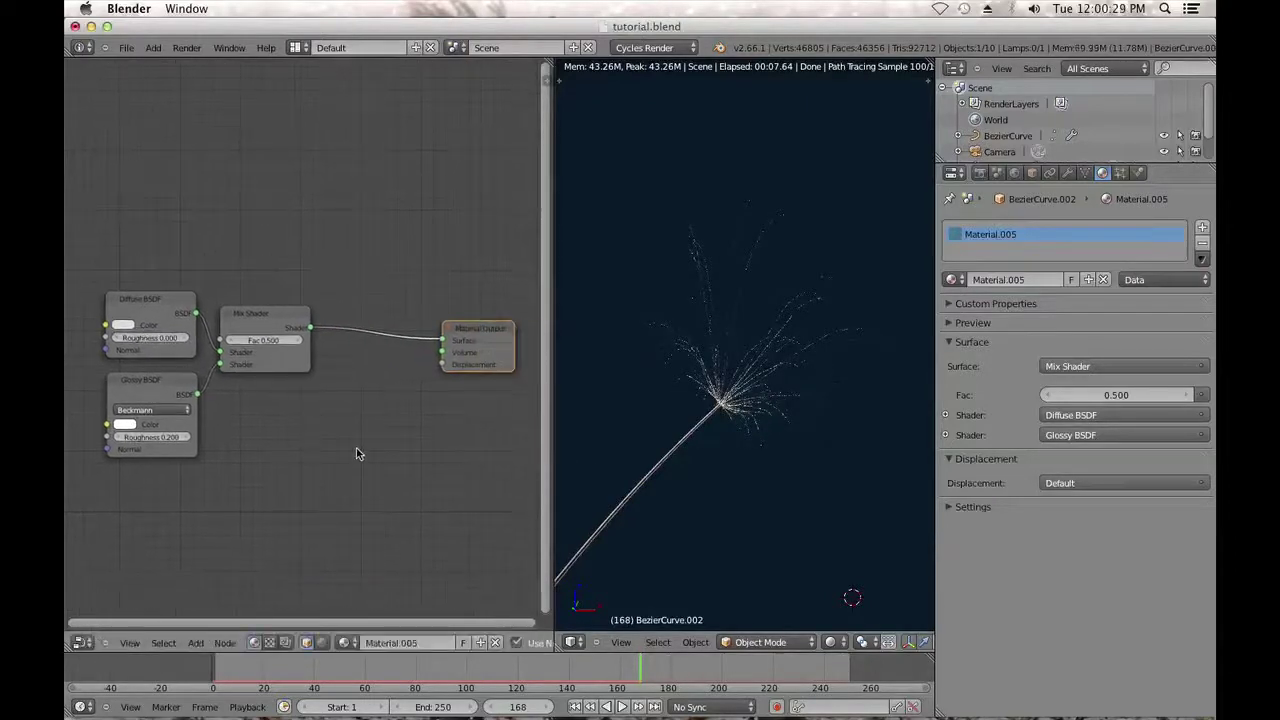
Insert an Add Shader node on the link between the Mix Shader and the Material Output.
key("shift+a")
mouse_move(357, 452)
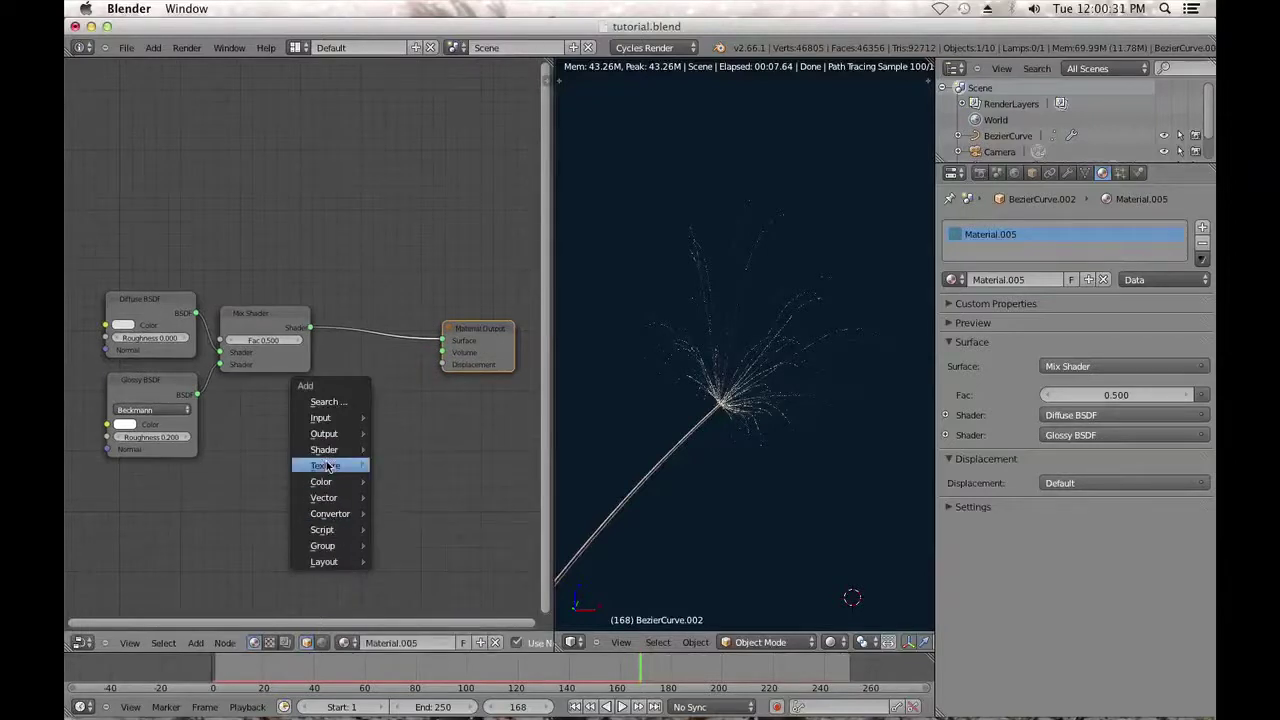
mouse_move(327, 467)
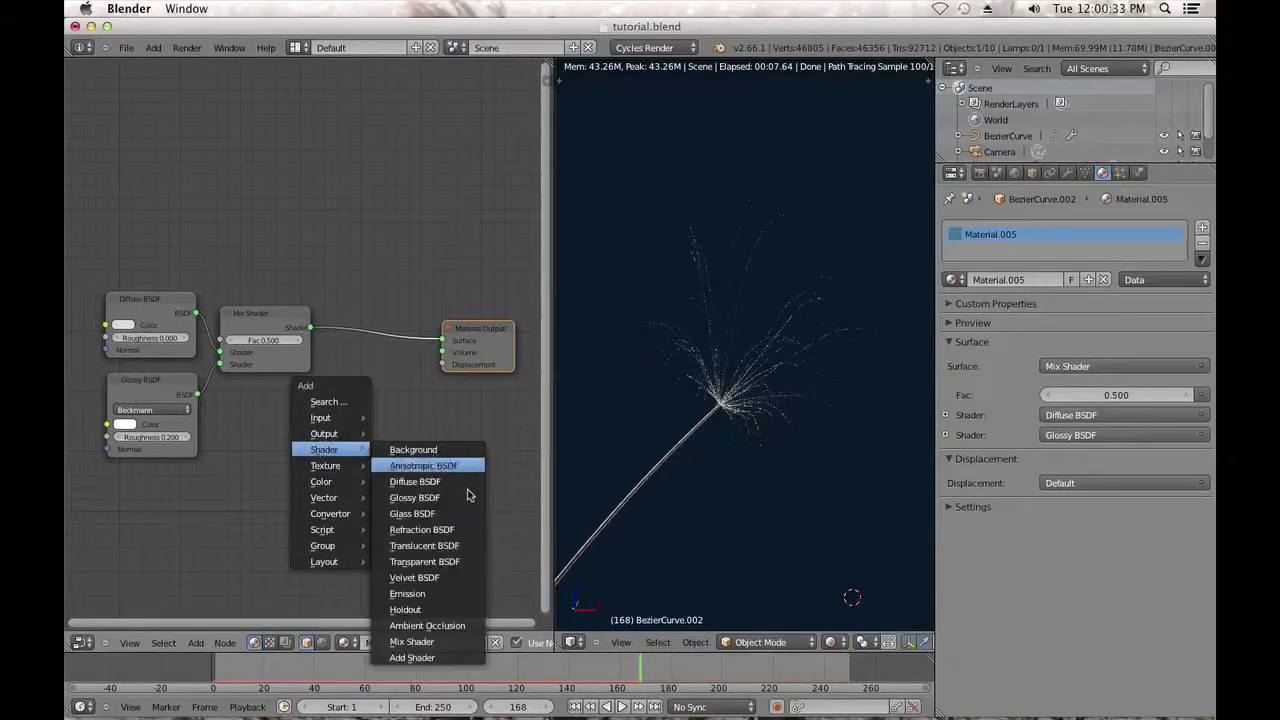
left_click(434, 655)
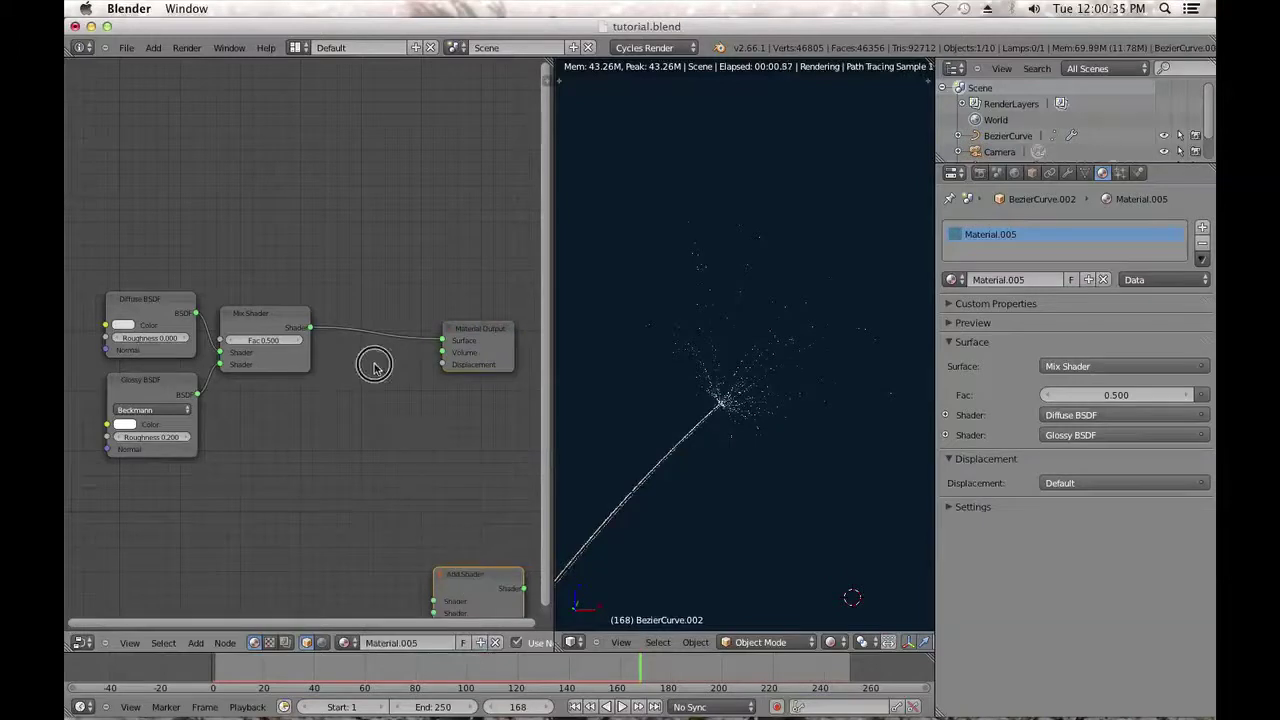
left_click(281, 132)
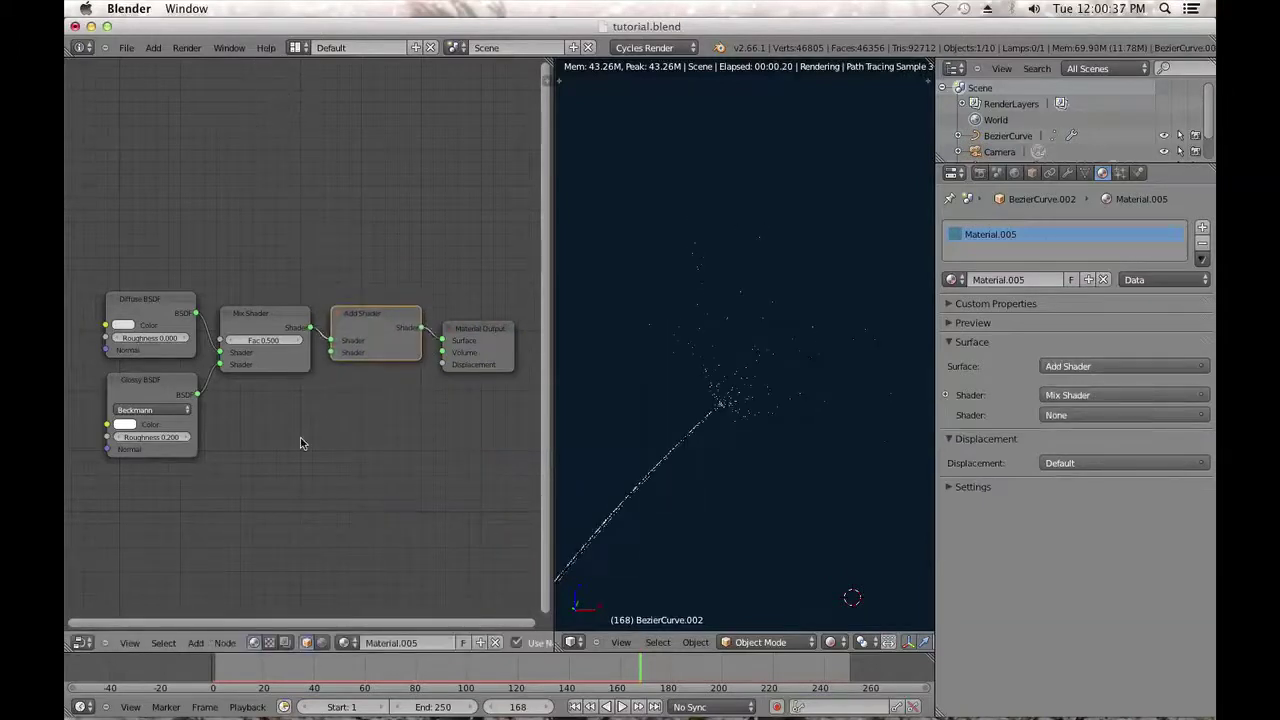
Add a Translucent BSDF node below the Mix Shader and connect it to the Add Shader's second shader input.
key("shift+a")
mouse_move(285, 440)
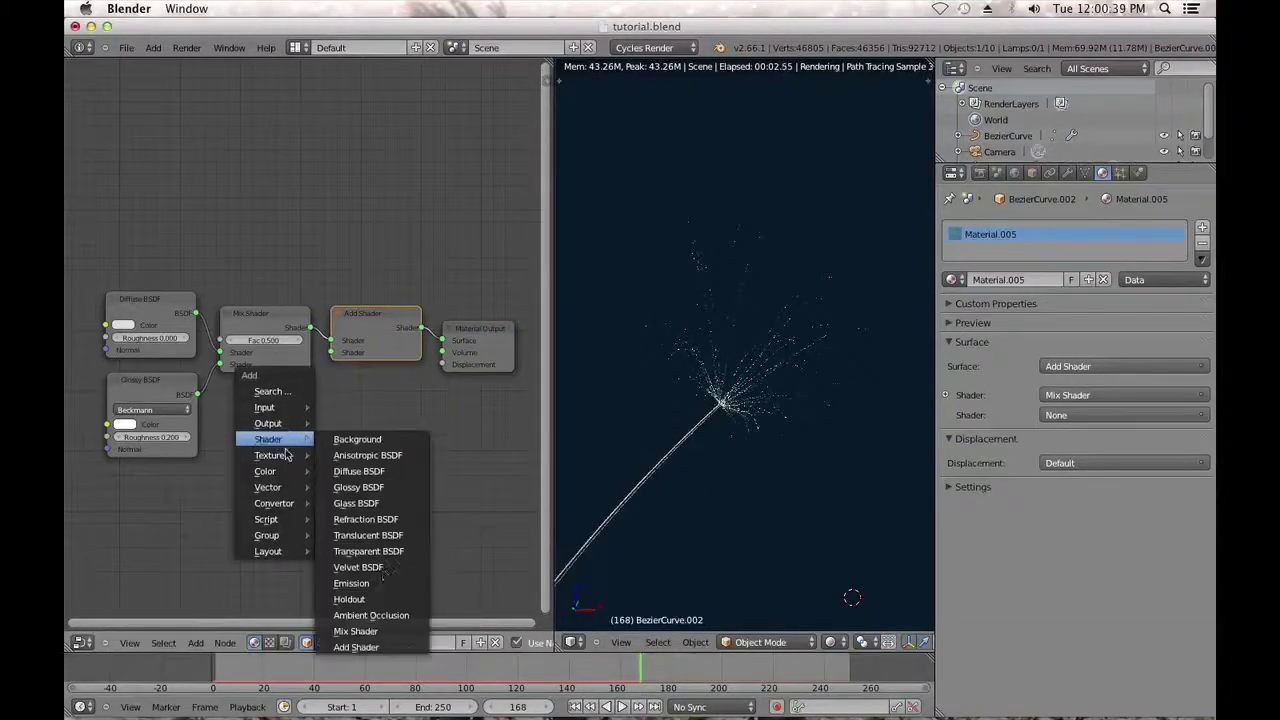
left_click(367, 546)
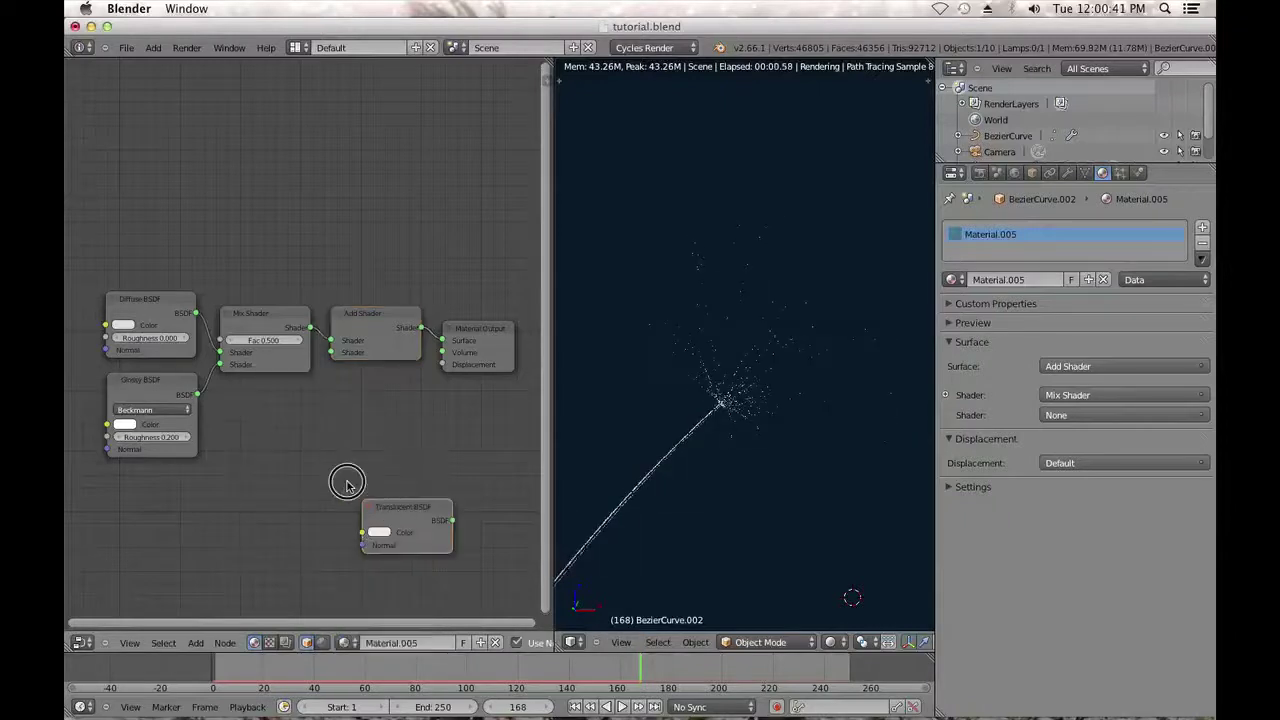
left_click(301, 456)
left_click_drag(336, 457, 333, 354)
left_click_drag(338, 465, 332, 352)
left_click_drag(287, 430, 278, 408)
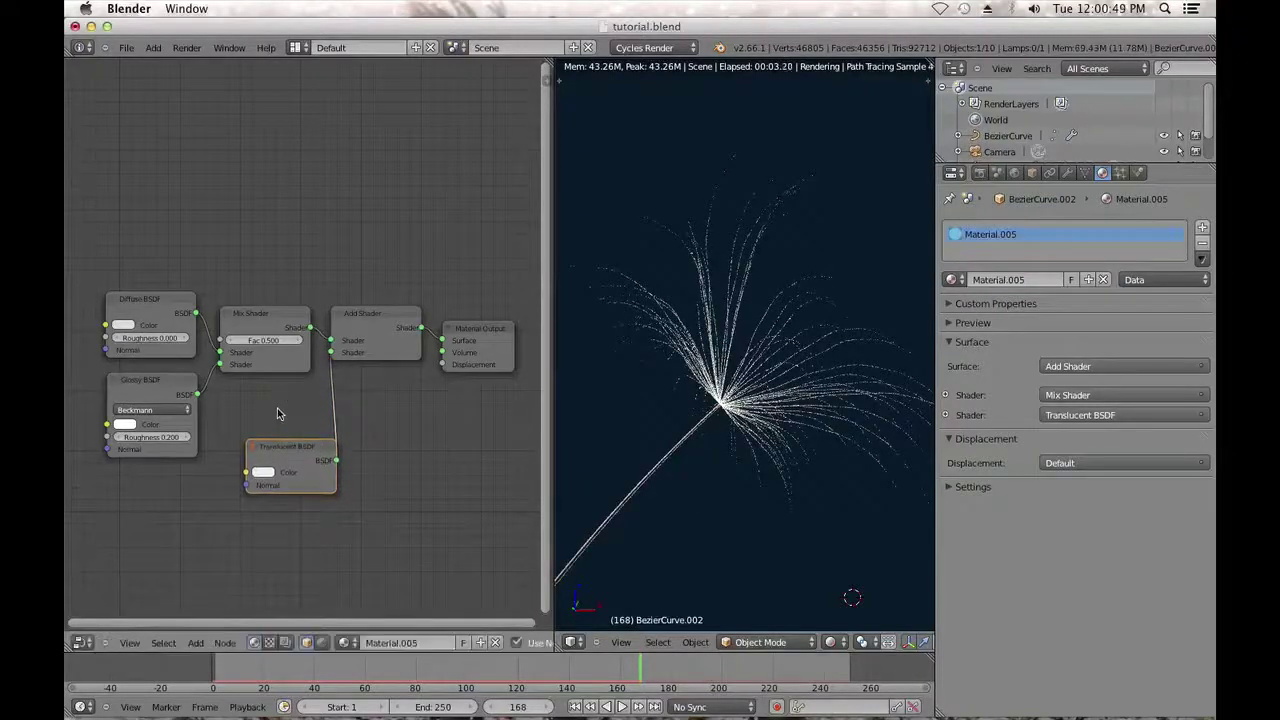
Set the Translucent BSDF color to grey with RGB 0.616 and place the node just below the Mix Shader.
left_click(262, 472)
left_click(357, 318)
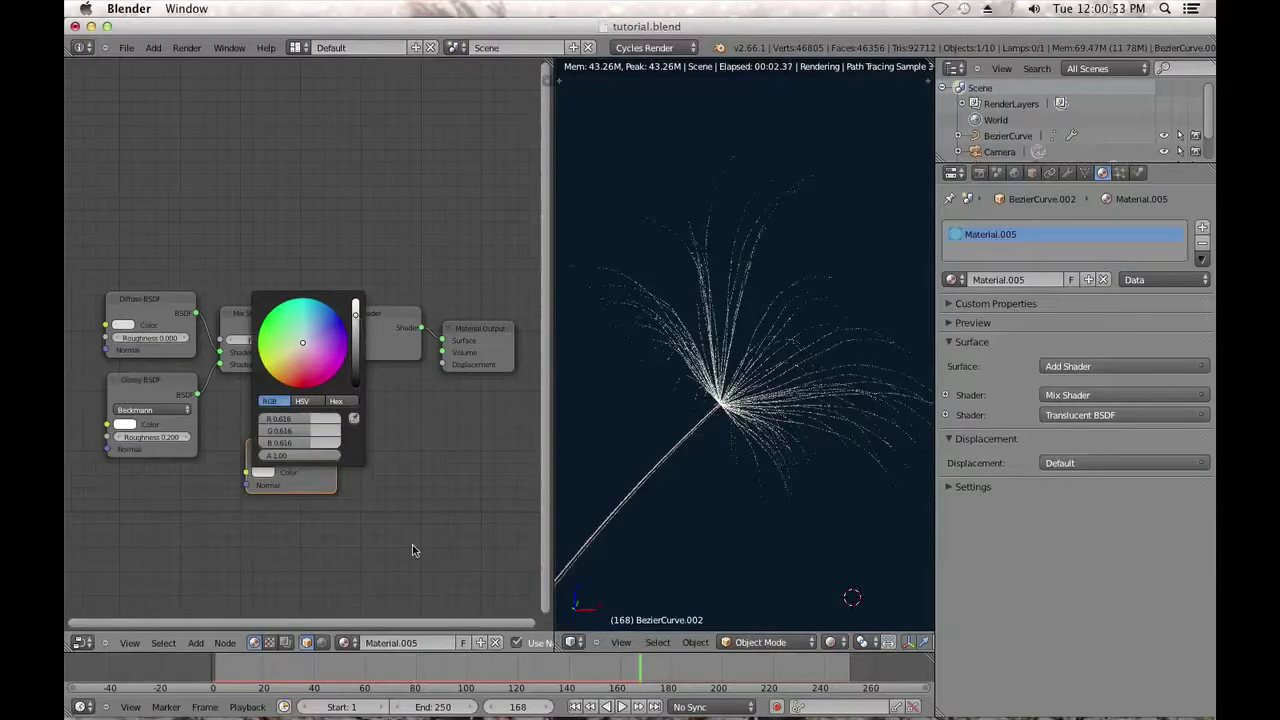
left_click_drag(300, 438, 281, 406)
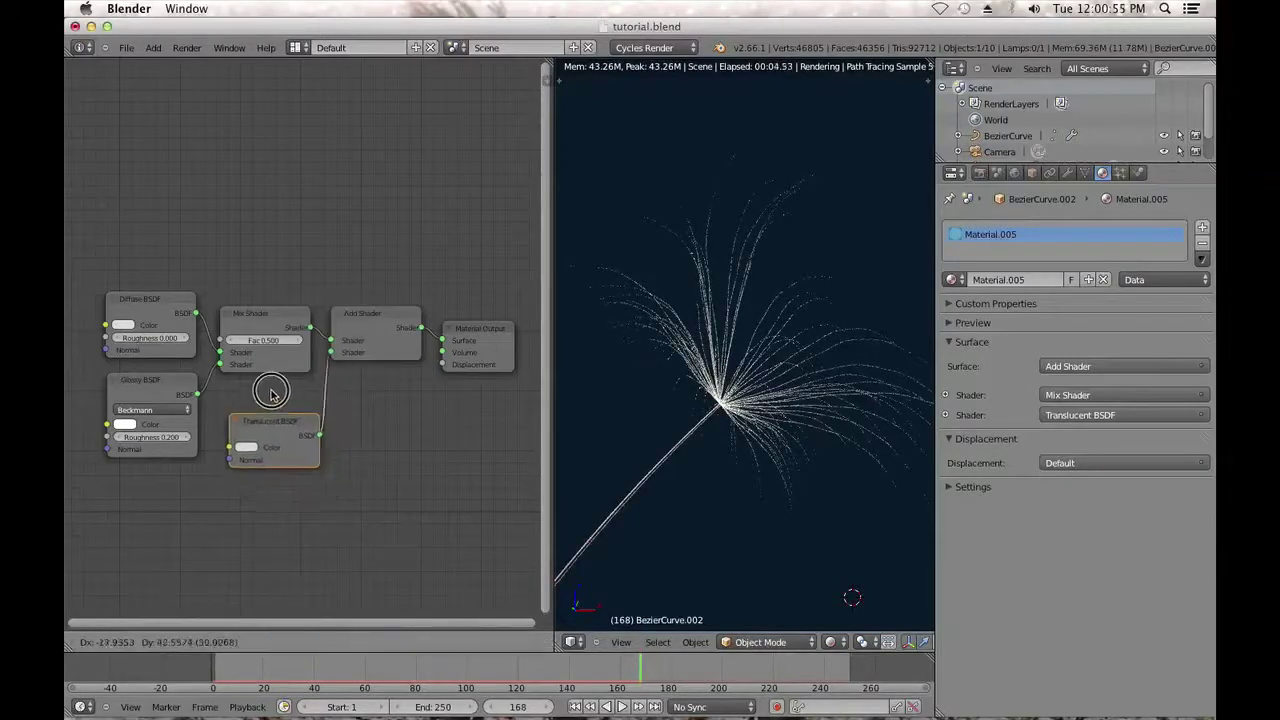
Check the rendered seed, switch the viewport to Solid shading, and select the seed body at the base of the stalk.
scroll(730, 438, "down", 3)
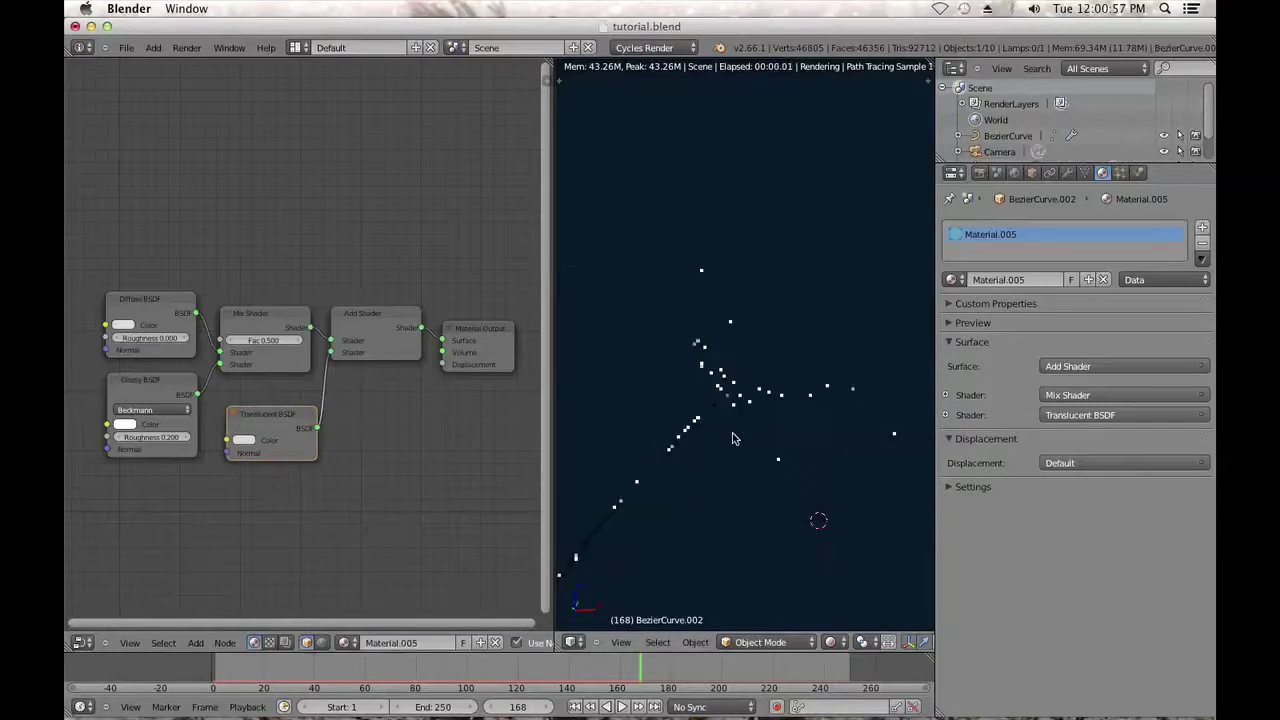
scroll(744, 422, "down", 2)
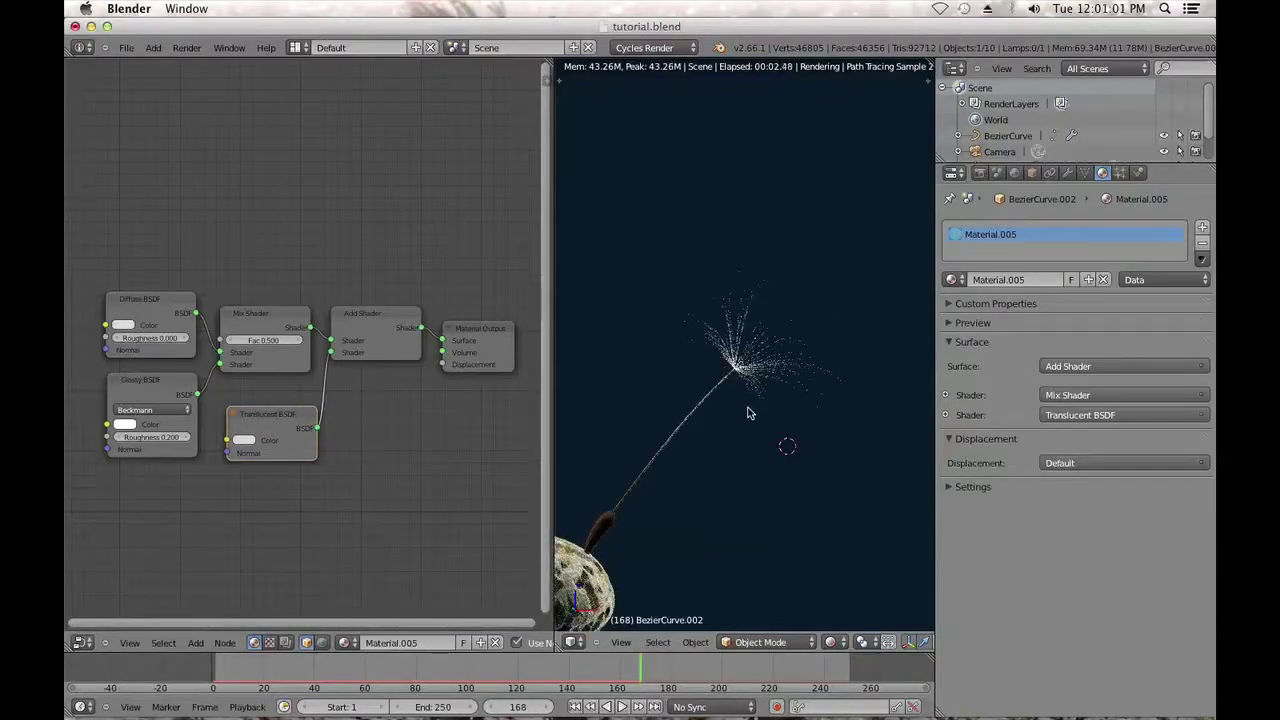
scroll(748, 413, "up", 1)
scroll(748, 430, "up", 2)
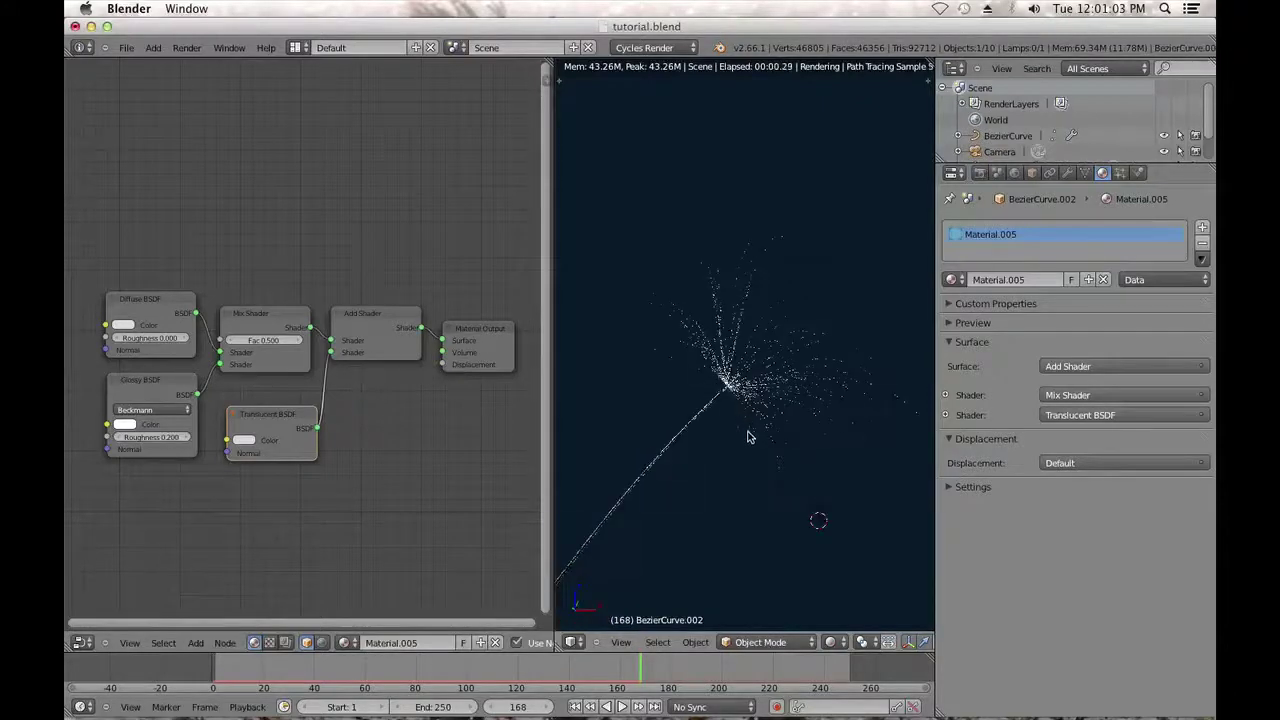
middle_click_drag(688, 478, 765, 352, "shift")
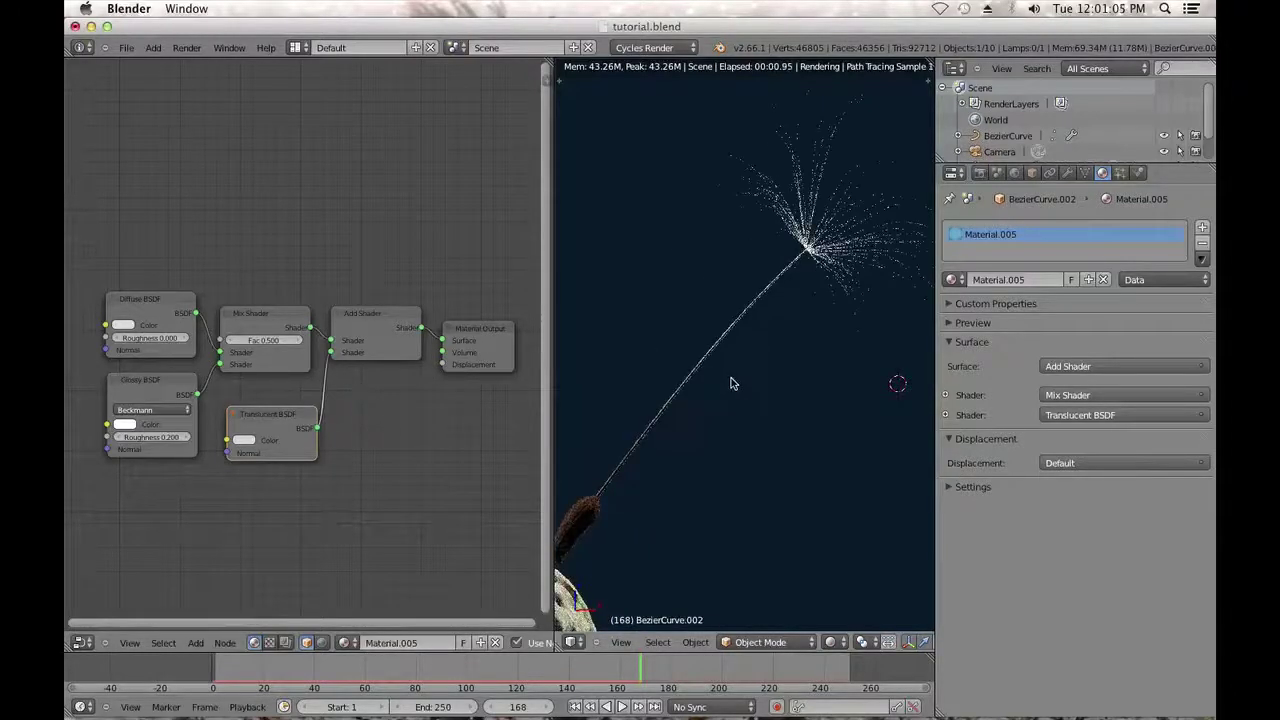
scroll(731, 356, "down", 3, "shift")
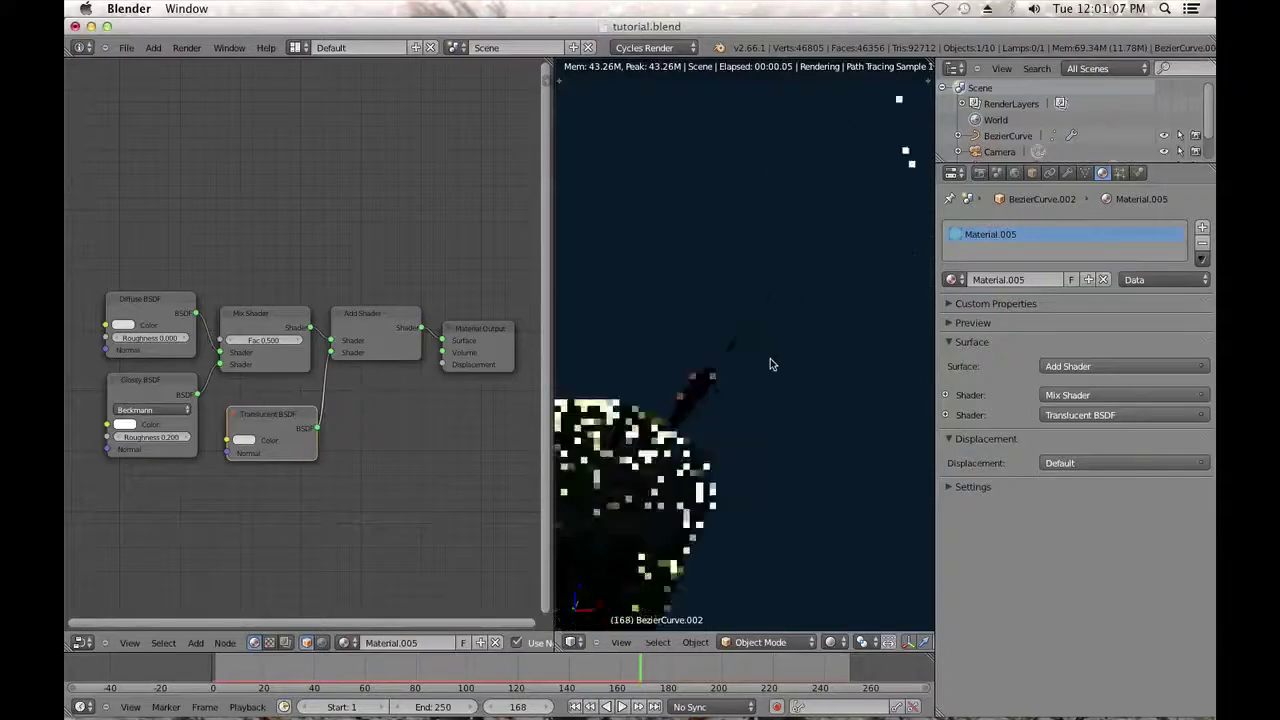
left_click(830, 642)
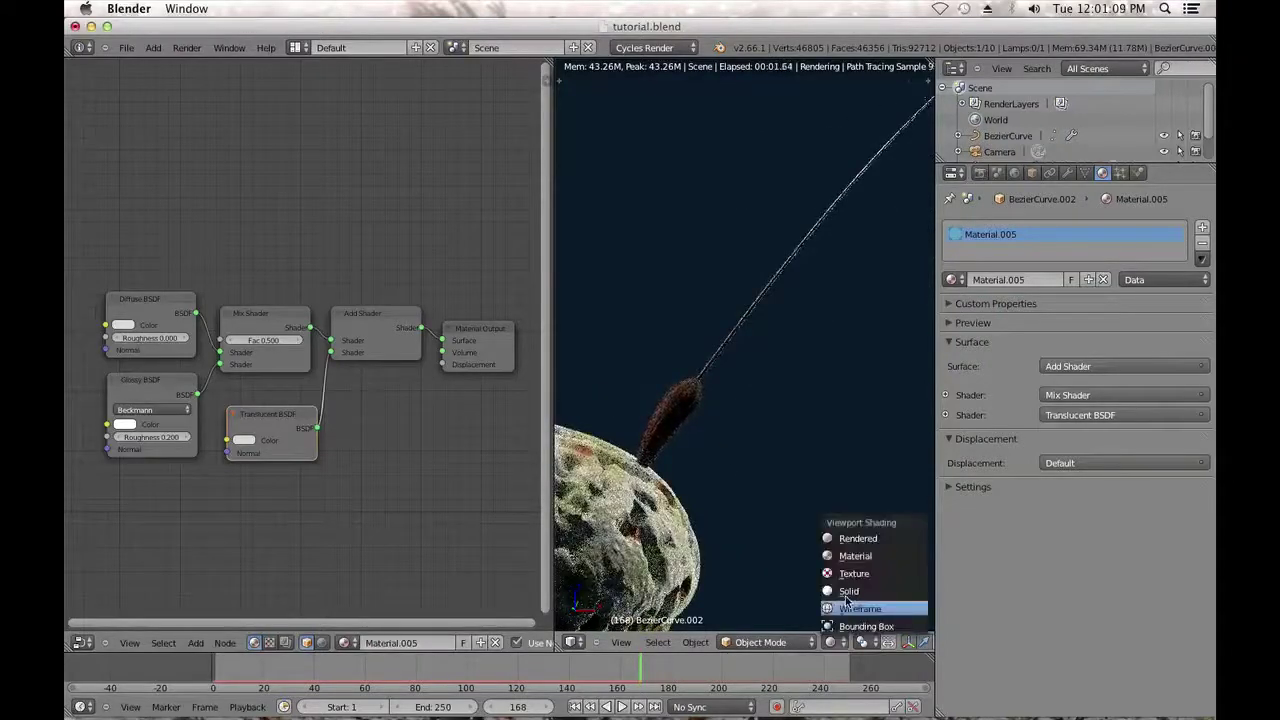
left_click(858, 589)
scroll(794, 309, "down", 4, "shift")
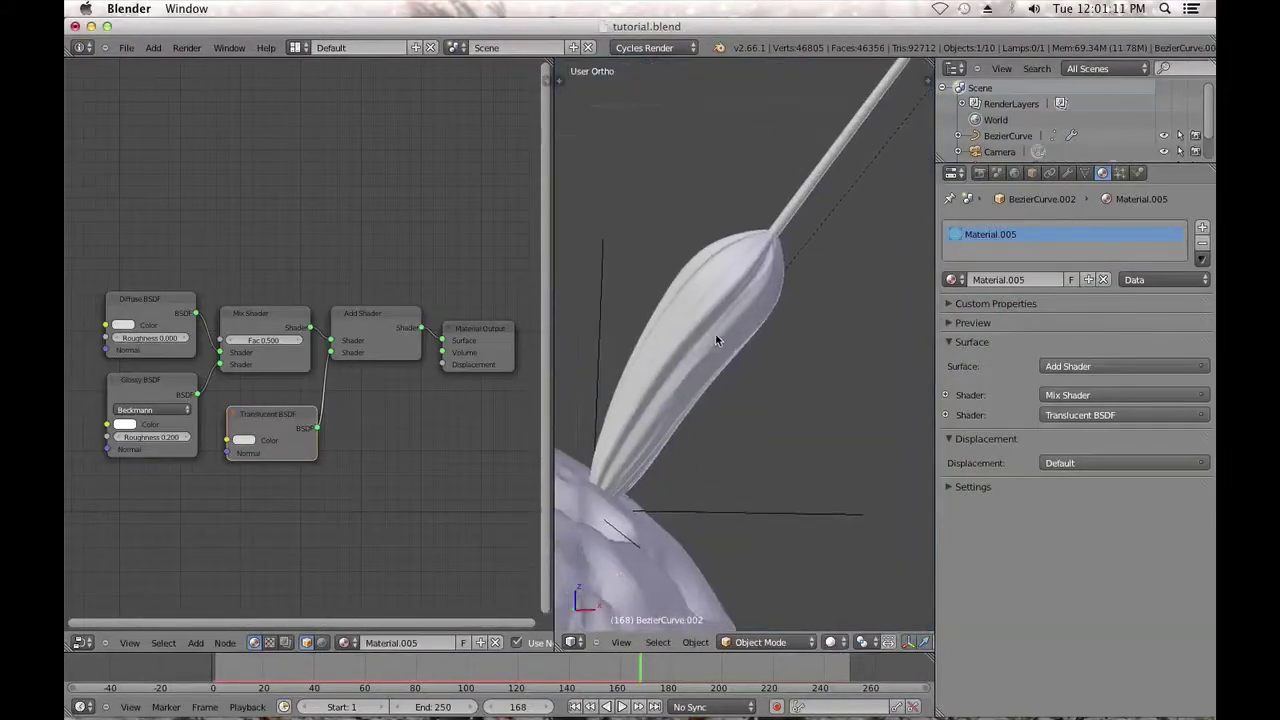
right_click(713, 344)
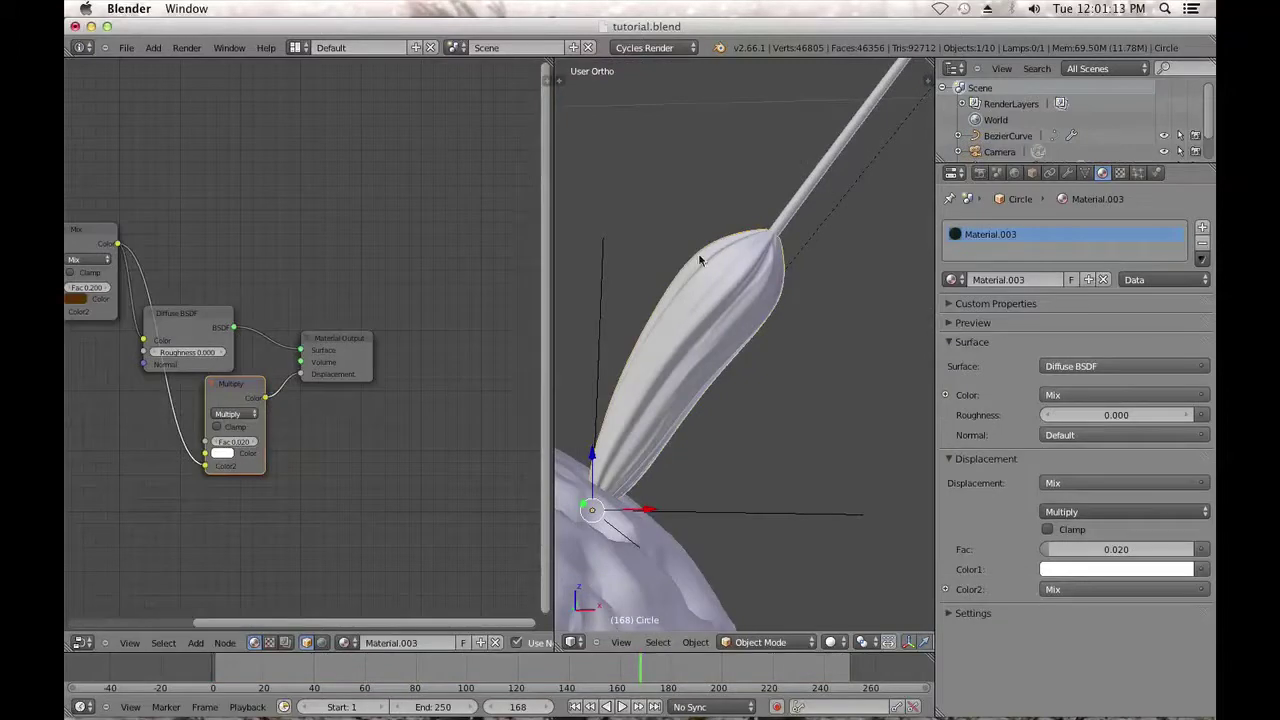
Put the seed body in Weight Paint mode and add a new vertex group to it.
middle_click_drag(751, 300, 714, 359, "shift")
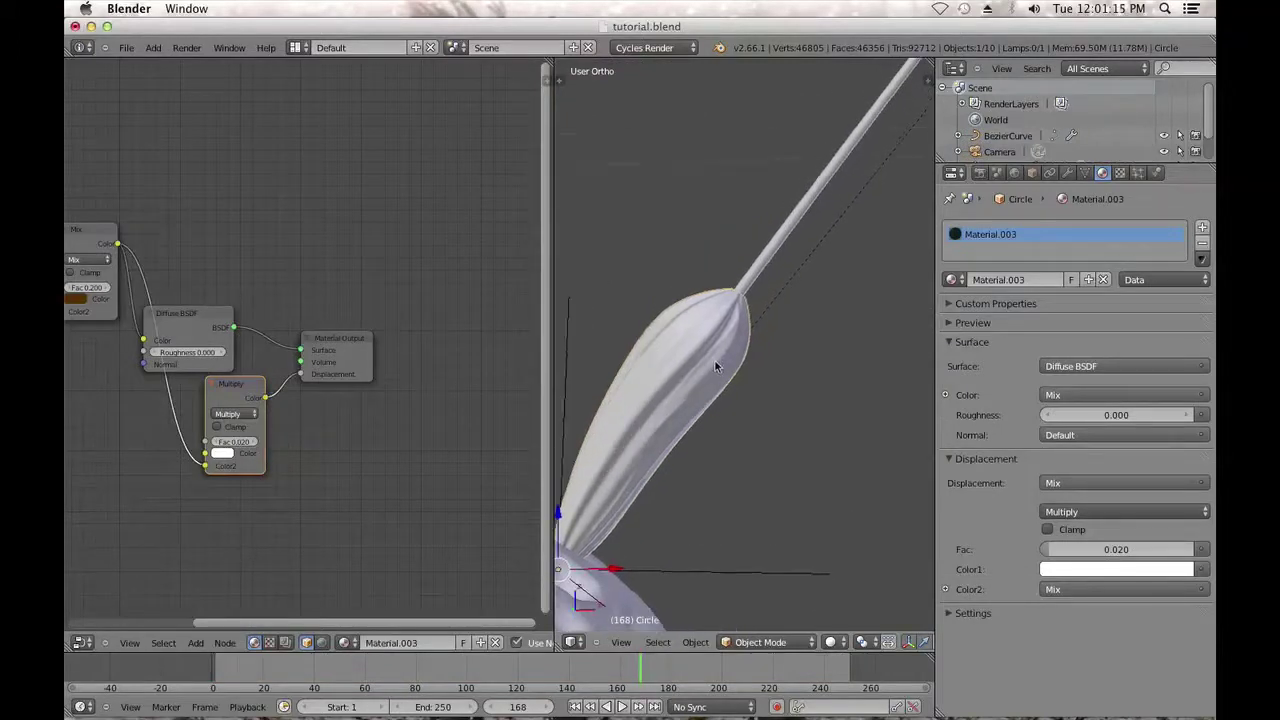
left_click(768, 643)
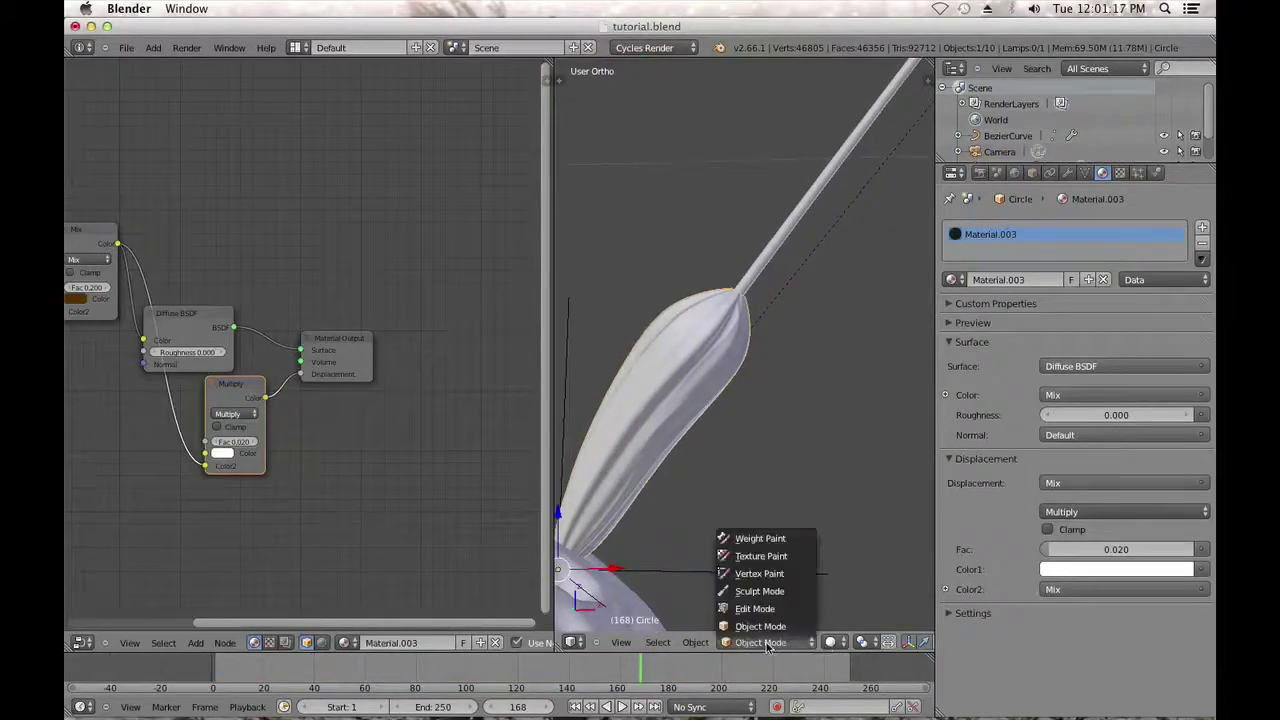
left_click(760, 539)
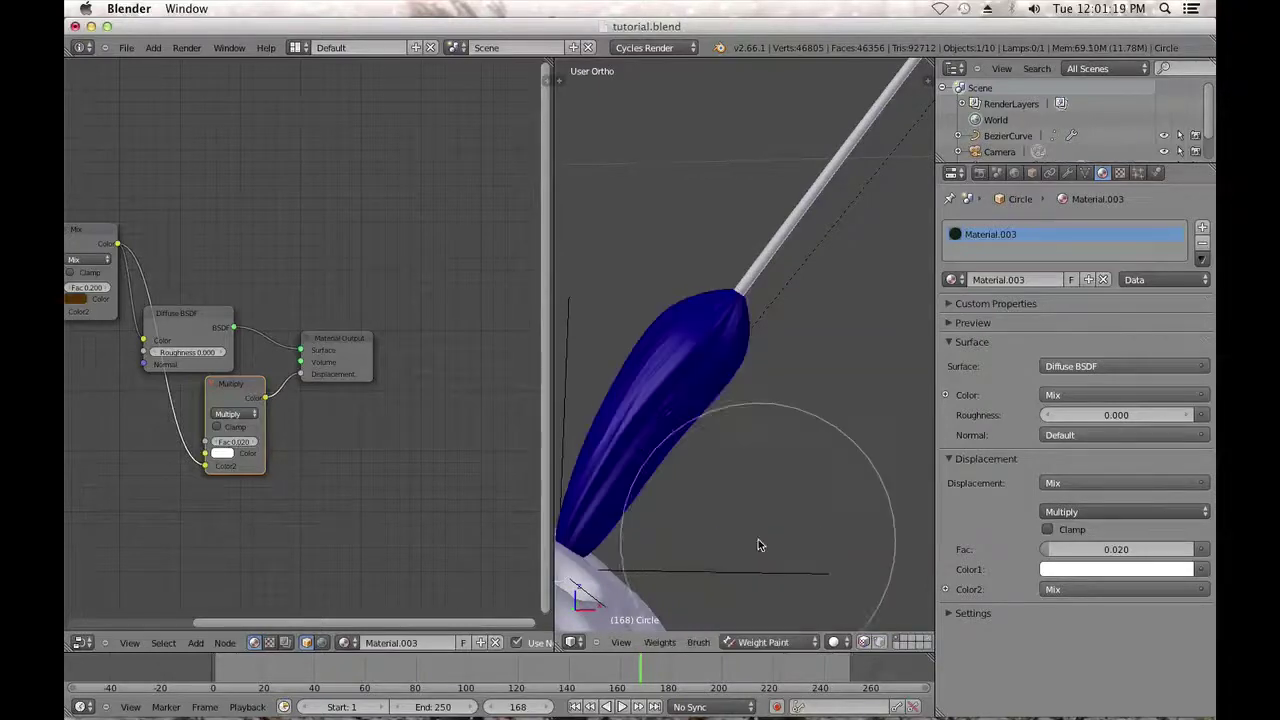
left_click(1083, 173)
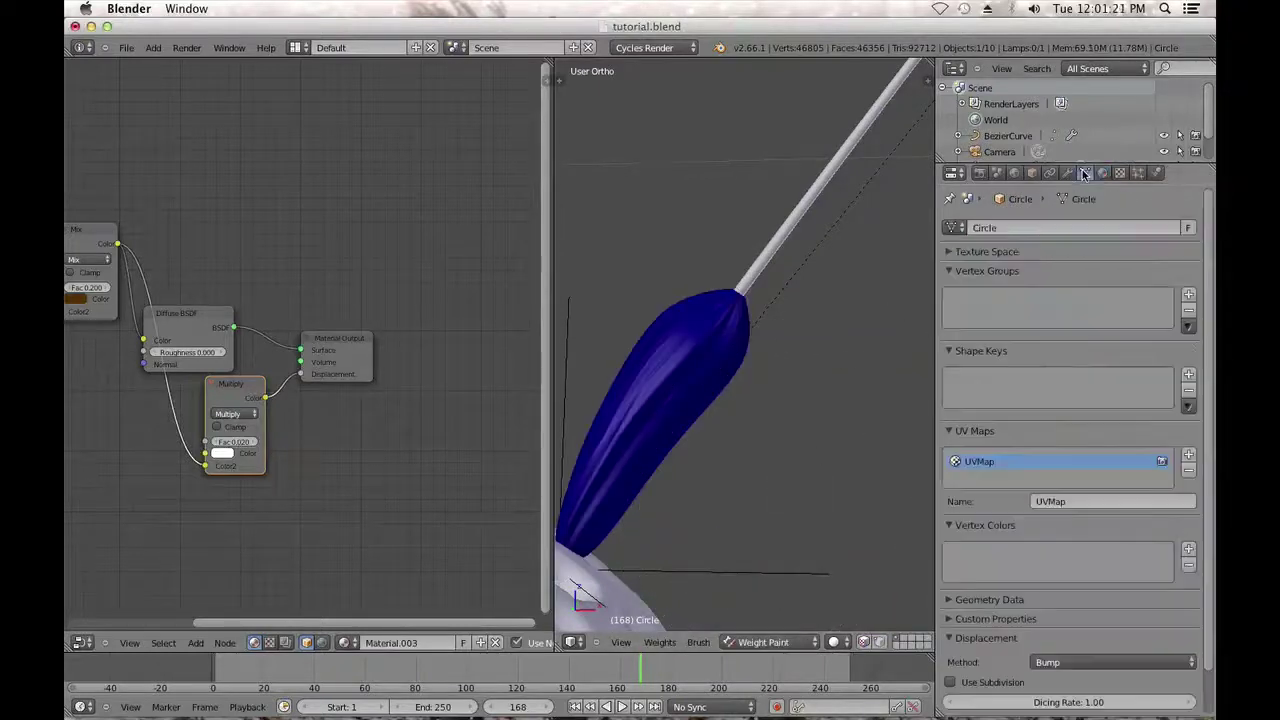
left_click(1188, 295)
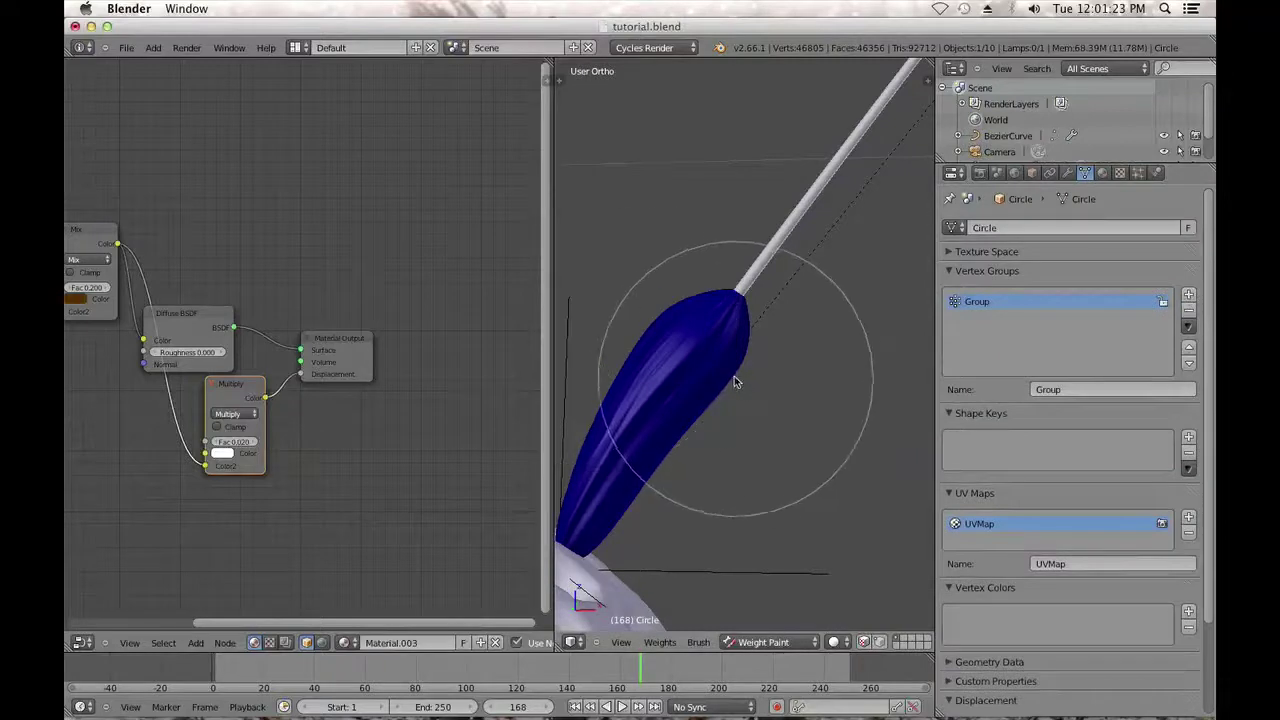
Choose the Add brush for weight painting and set its strength to 0.127.
key("t")
left_click(595, 93)
left_click(592, 158)
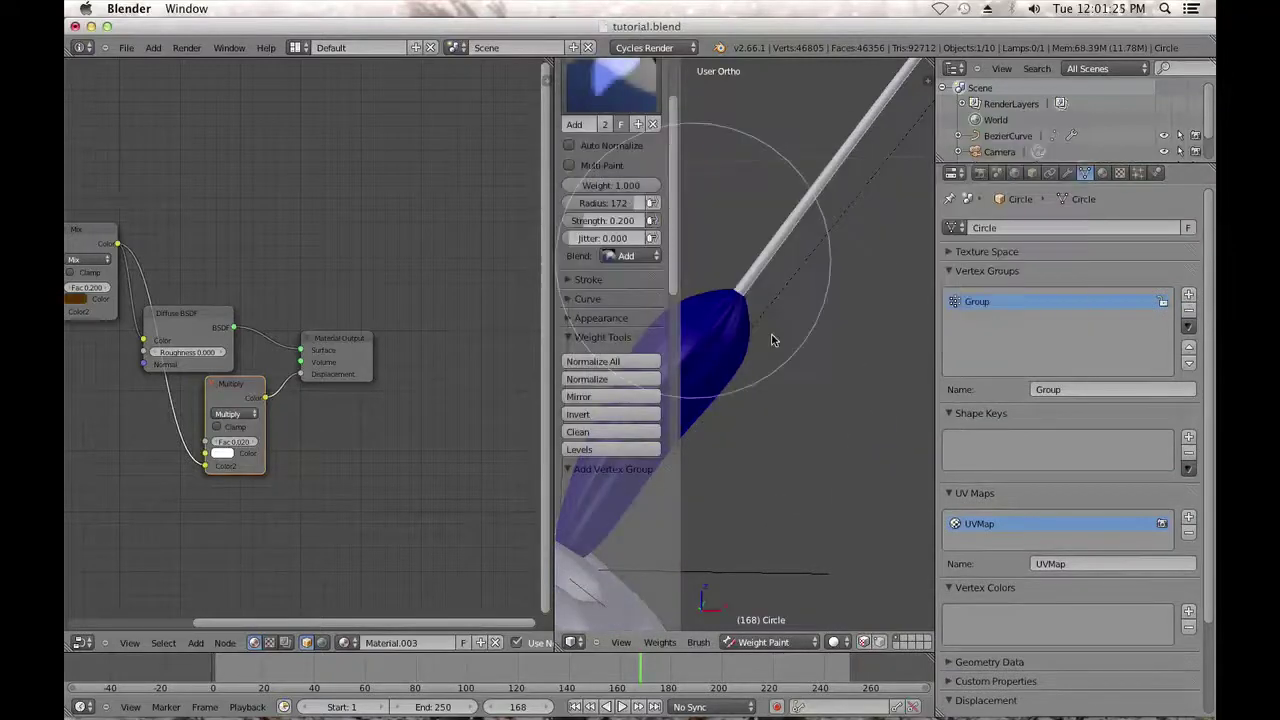
left_click_drag(619, 226, 609, 227)
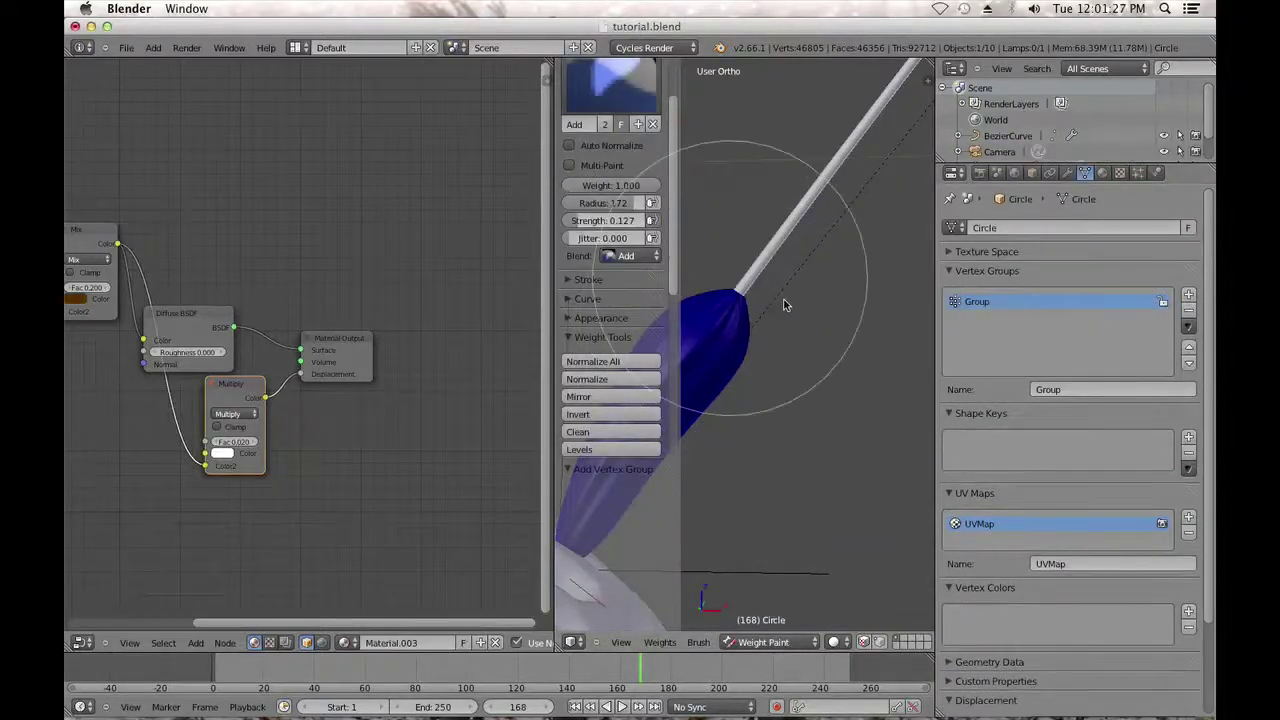
key("t")
Paint weights on the seed body's stalk end, fading toward its middle, using the DandelionSeeds20100414.jpg photo in Preview as reference.
left_click(733, 303)
mouse_move(733, 306)
left_mouse_down()
mouse_move(668, 324)
mouse_move(692, 345)
mouse_move(735, 290)
mouse_move(660, 405)
mouse_move(678, 361)
mouse_move(737, 294)
mouse_move(757, 320)
left_mouse_up()
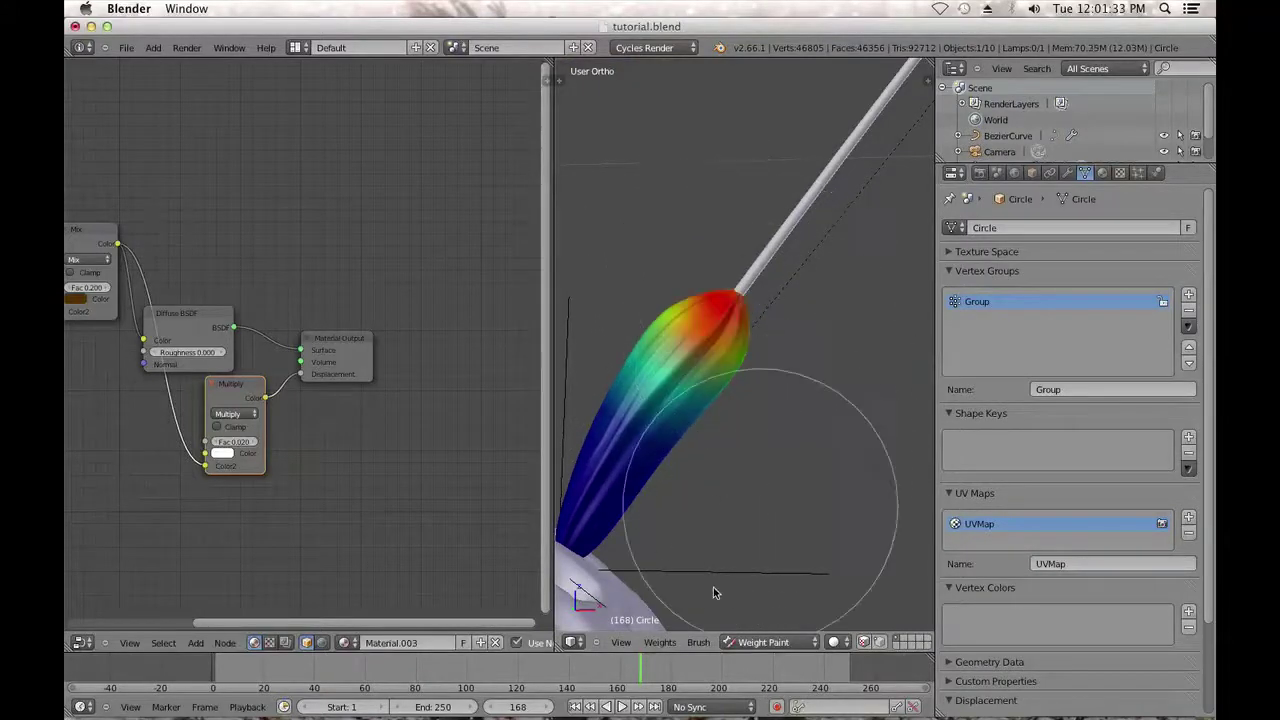
mouse_move(560, 695)
left_click(625, 695)
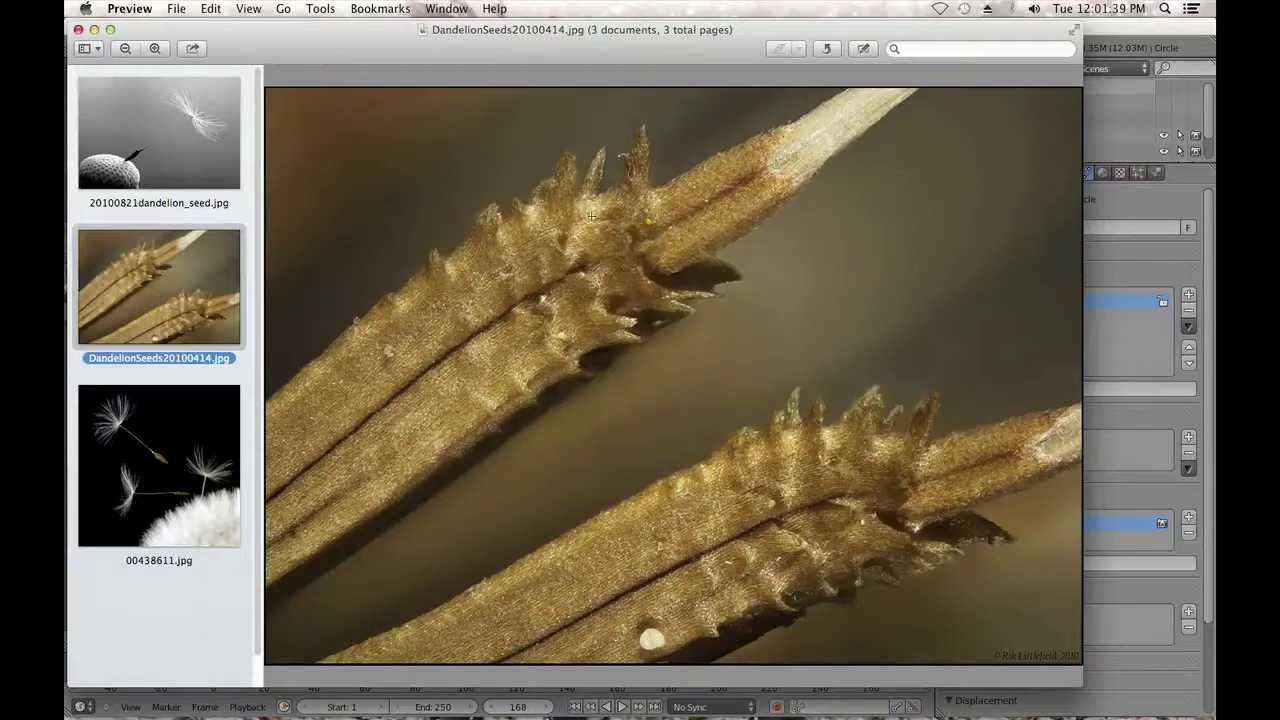
left_click(1134, 29)
left_click(681, 308)
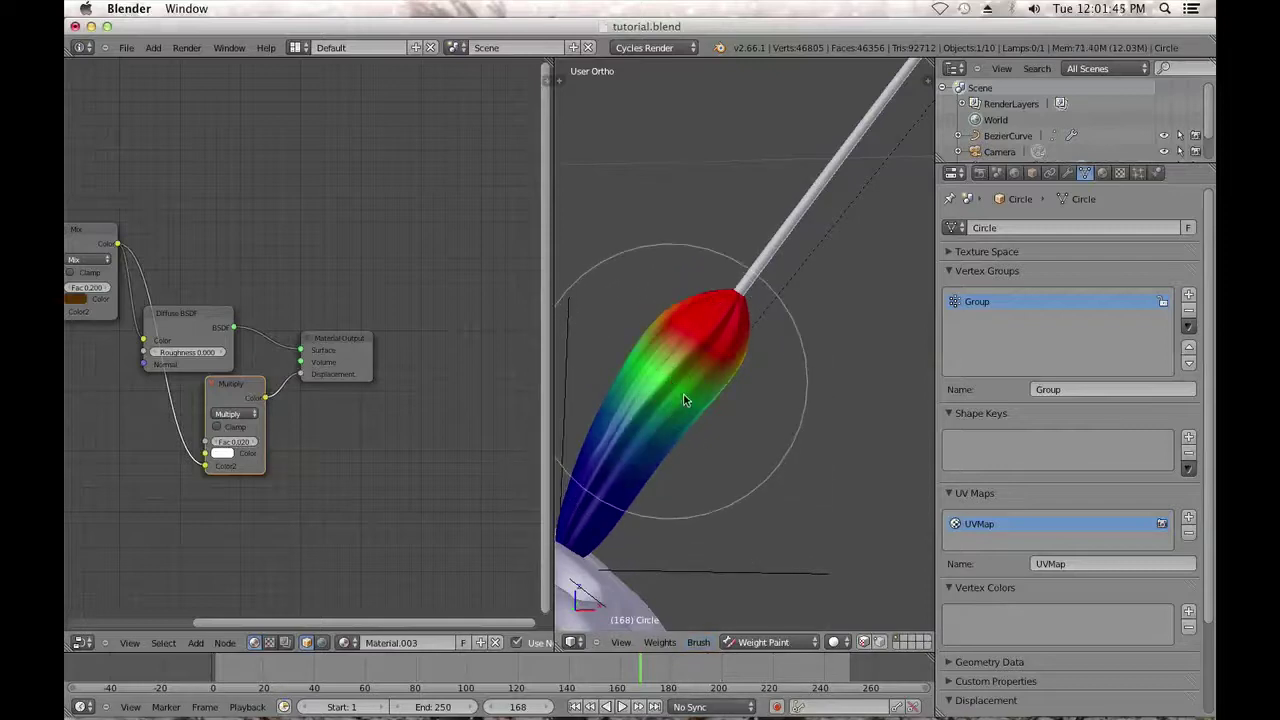
Return the seed body to Object Mode and give it a new particle system of type Hair.
left_click(738, 642)
left_click(742, 625)
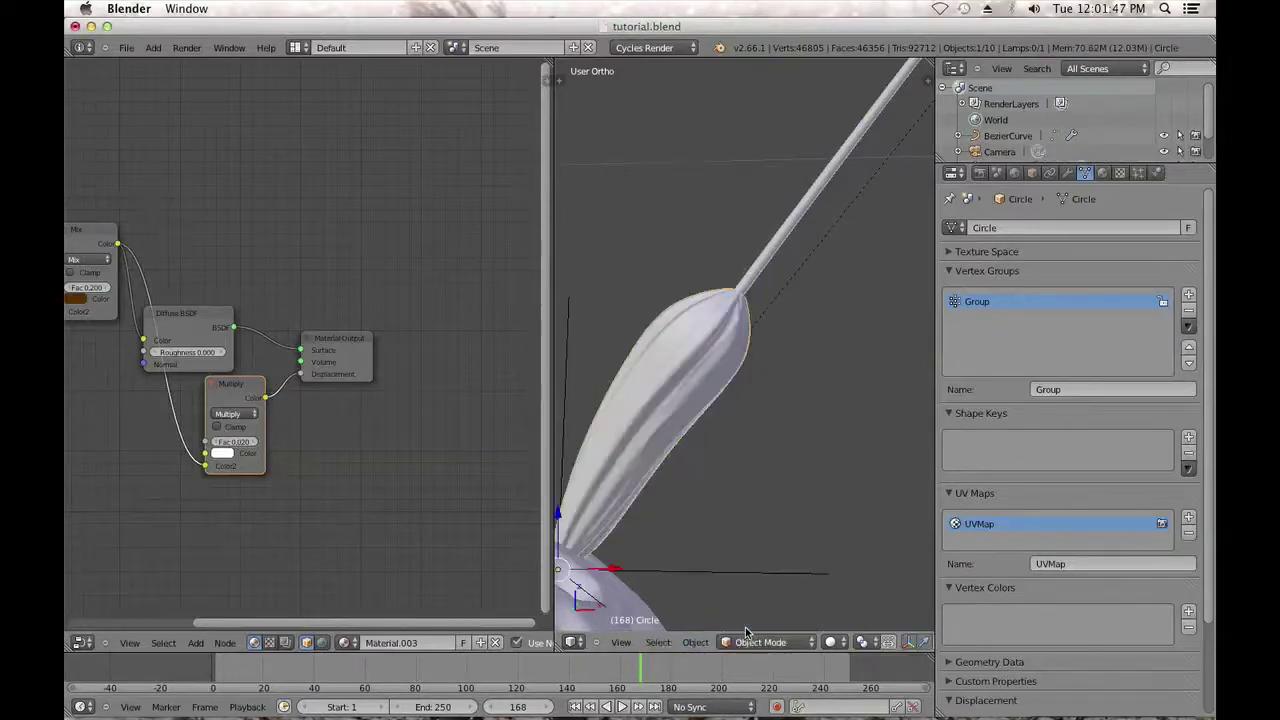
left_click(1138, 172)
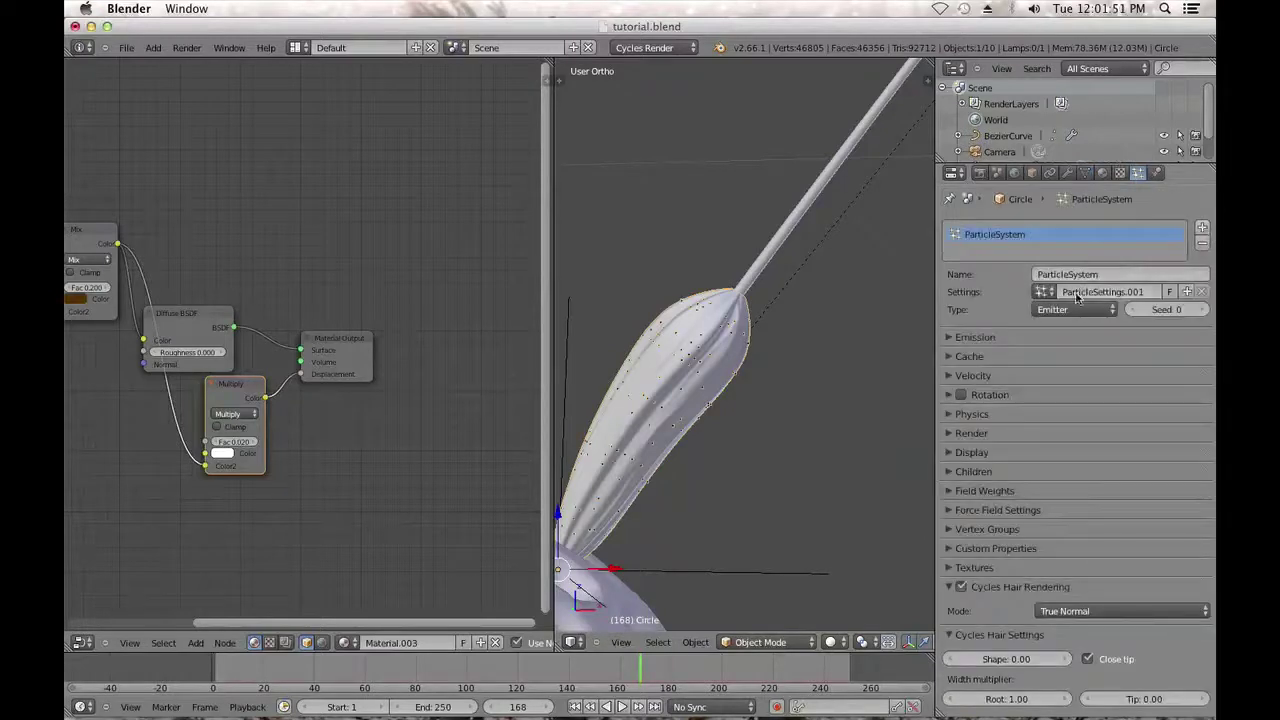
left_click(1075, 309)
left_click(1065, 277)
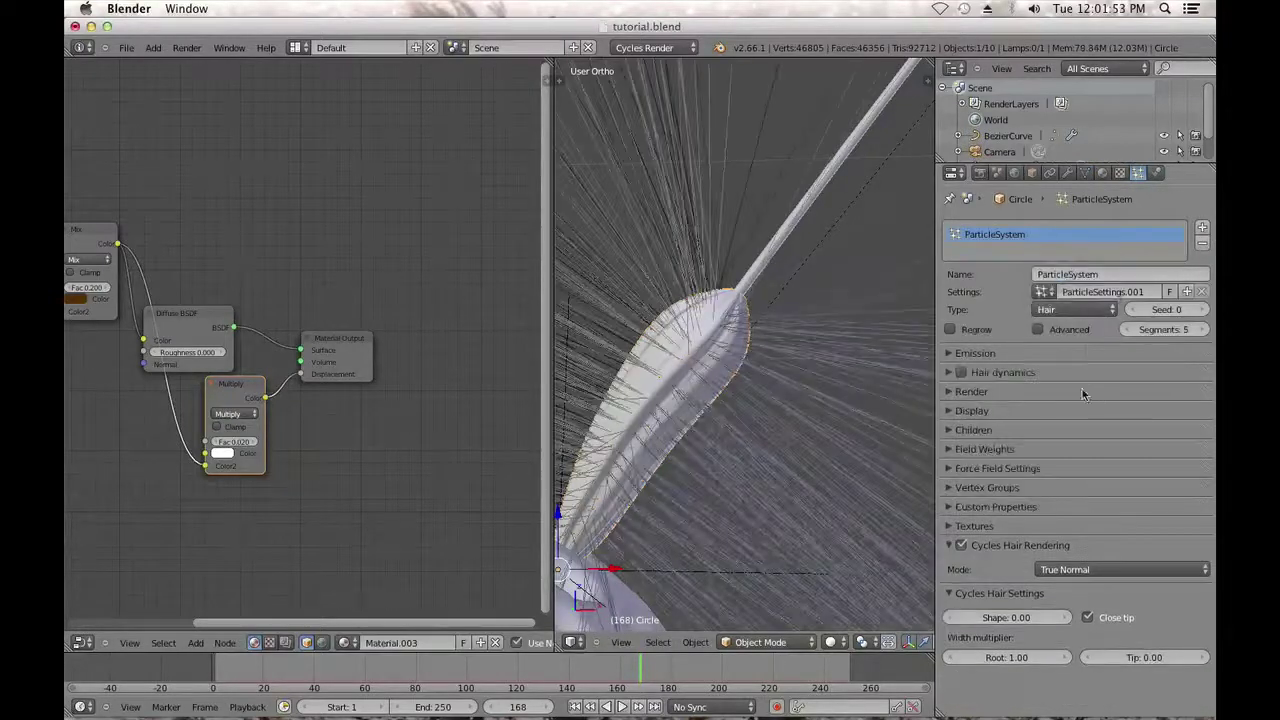
Enable the advanced hair settings and set the emitter geometry's normal velocity to 0.0012.
left_click(1038, 330)
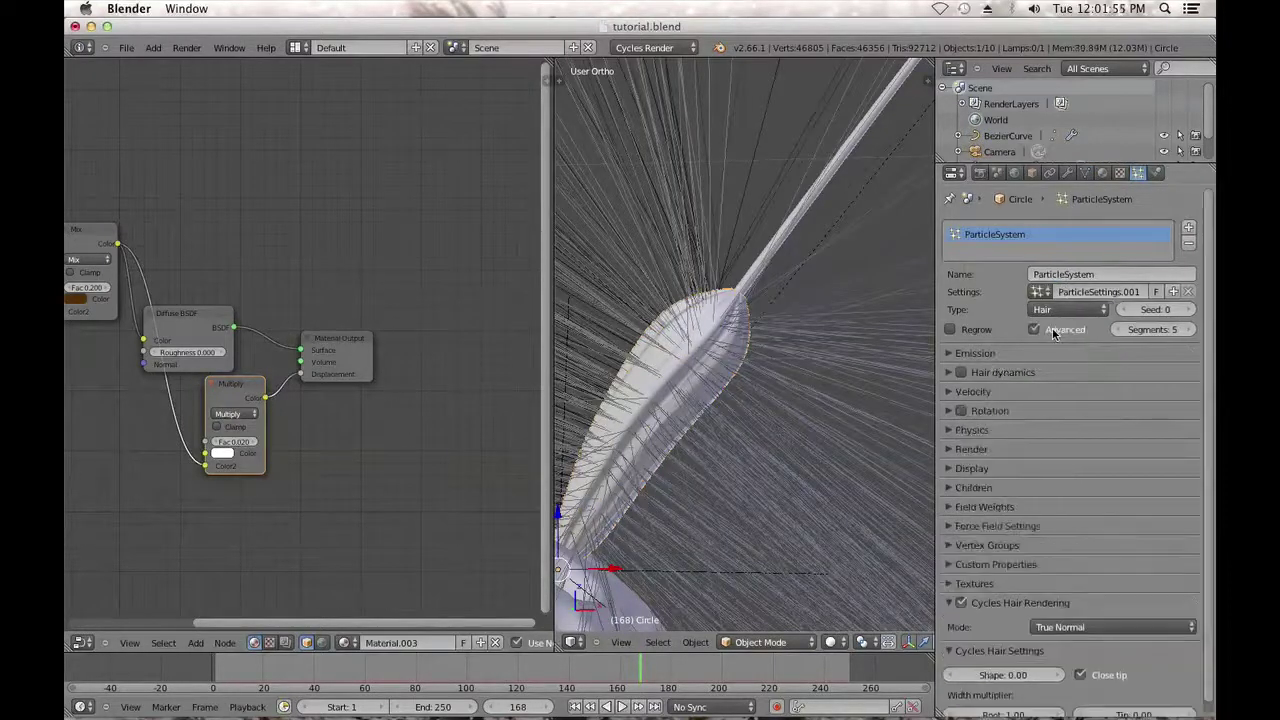
left_click(962, 391)
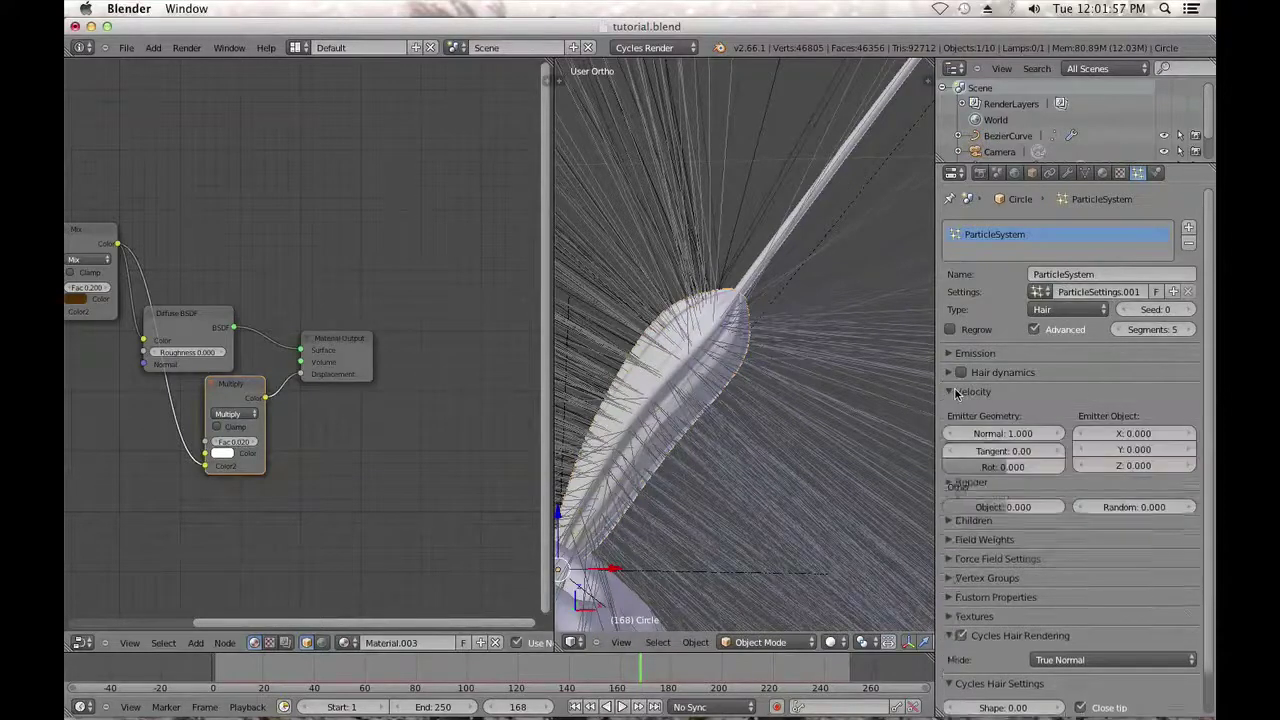
mouse_move(1000, 434)
left_mouse_down()
mouse_move(955, 435)
mouse_move(993, 433)
left_mouse_up()
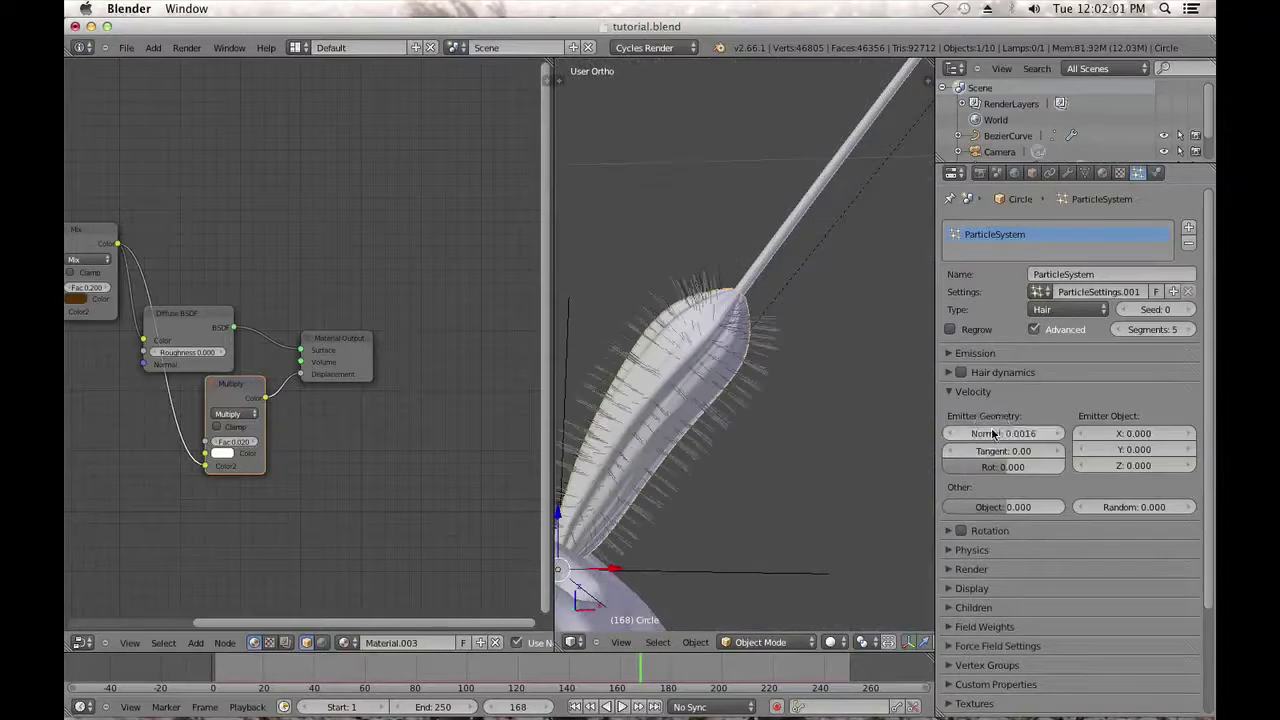
left_click(1004, 435)
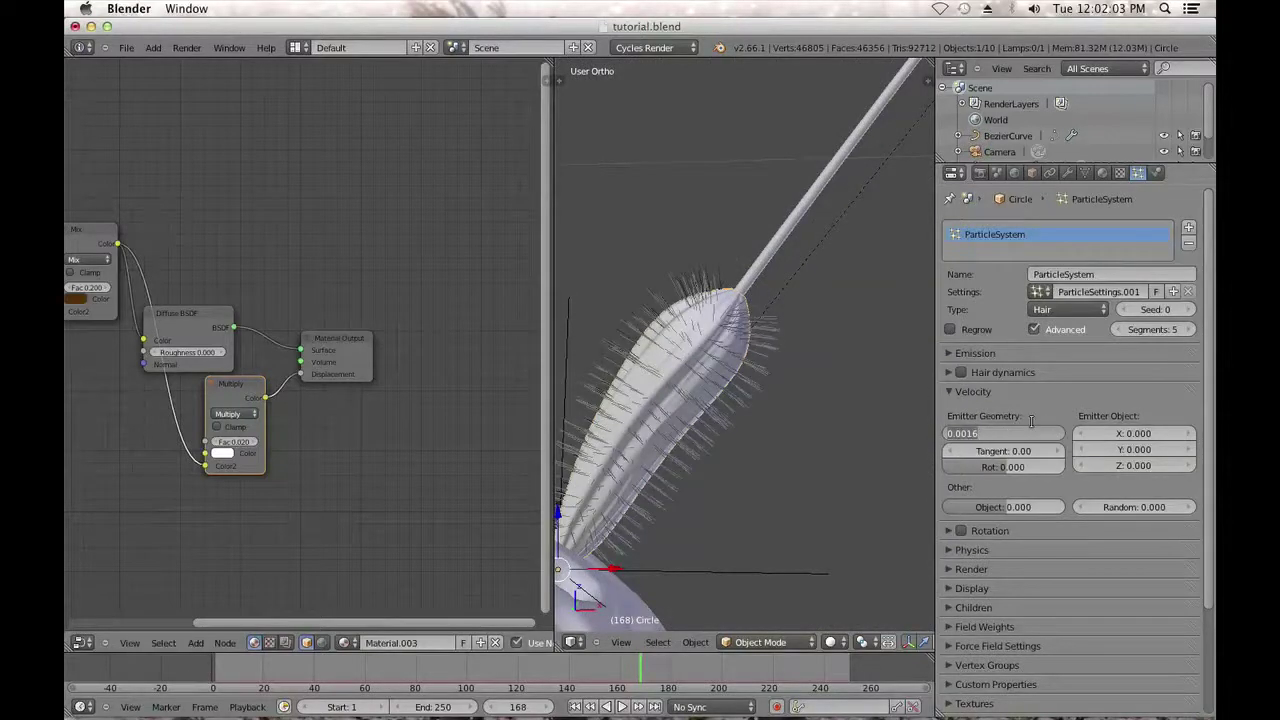
type(".0012")
key("Return")
Assign the painted vertex group Group to the hair particle system's density.
scroll(1075, 432, "down", 3)
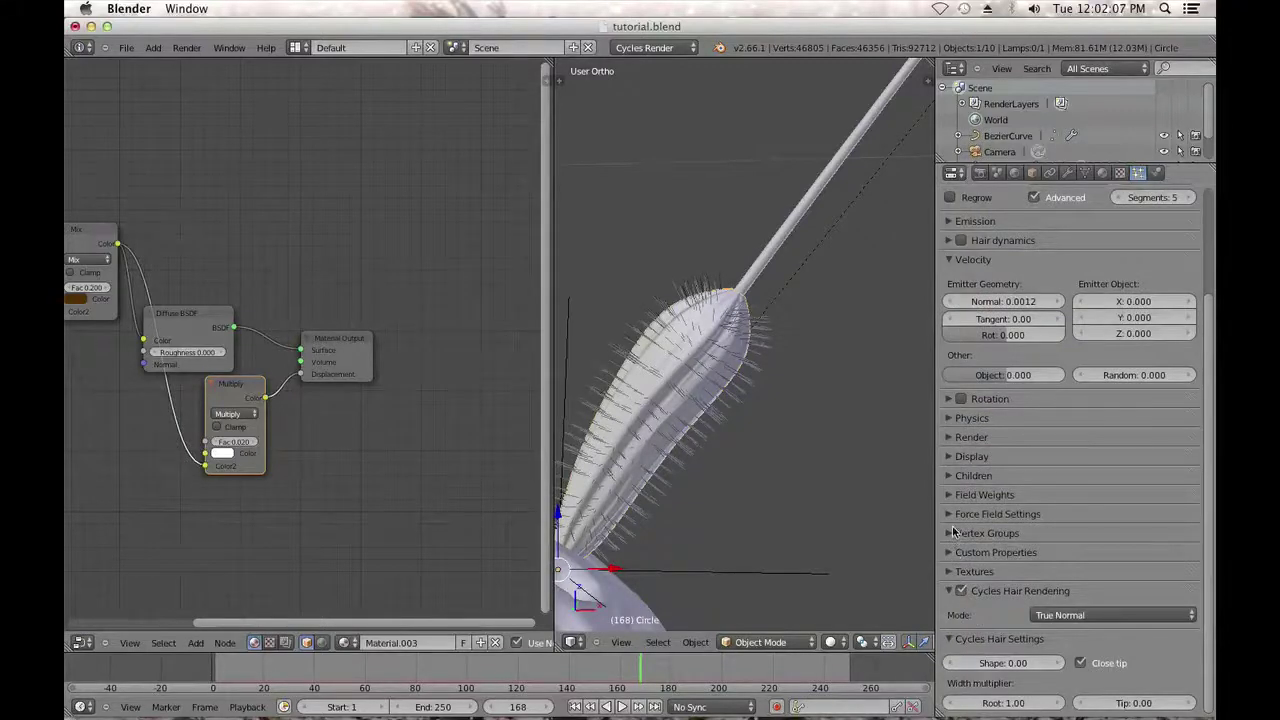
left_click(953, 532)
left_click(1044, 575)
left_click(1030, 411)
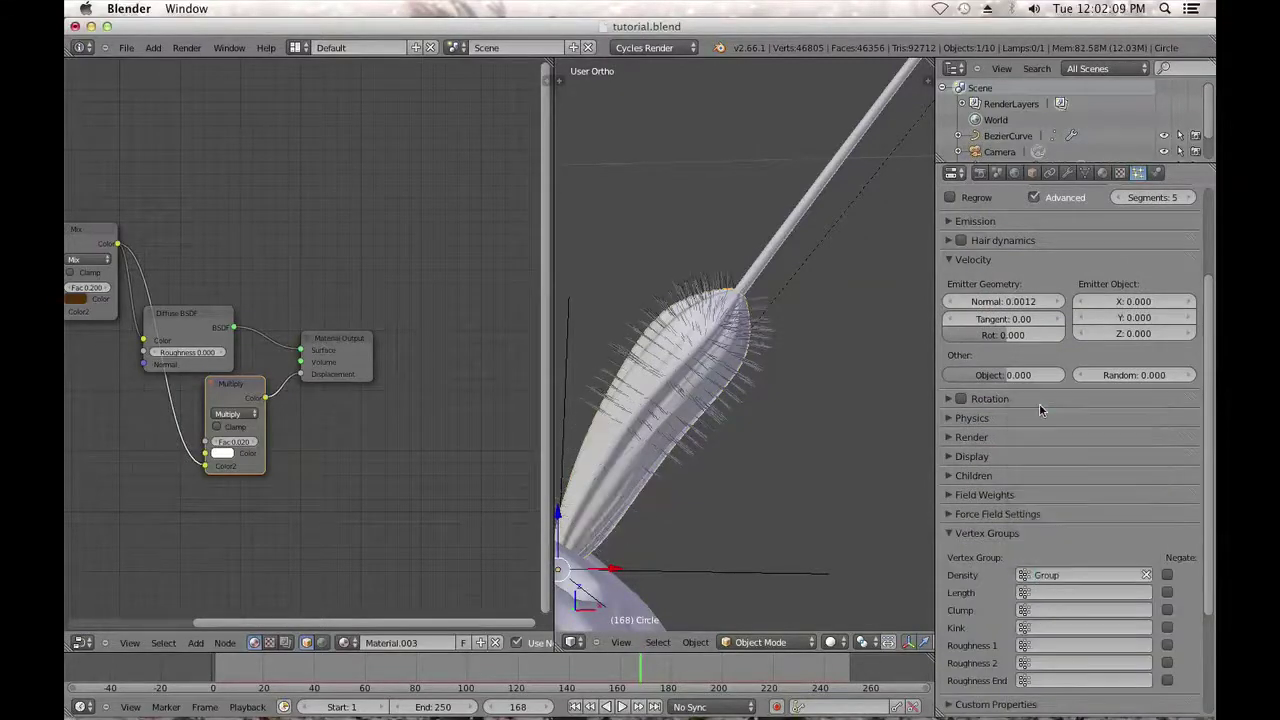
Set the hair emission number on the seed body to 60.
scroll(1205, 500, "up", 3)
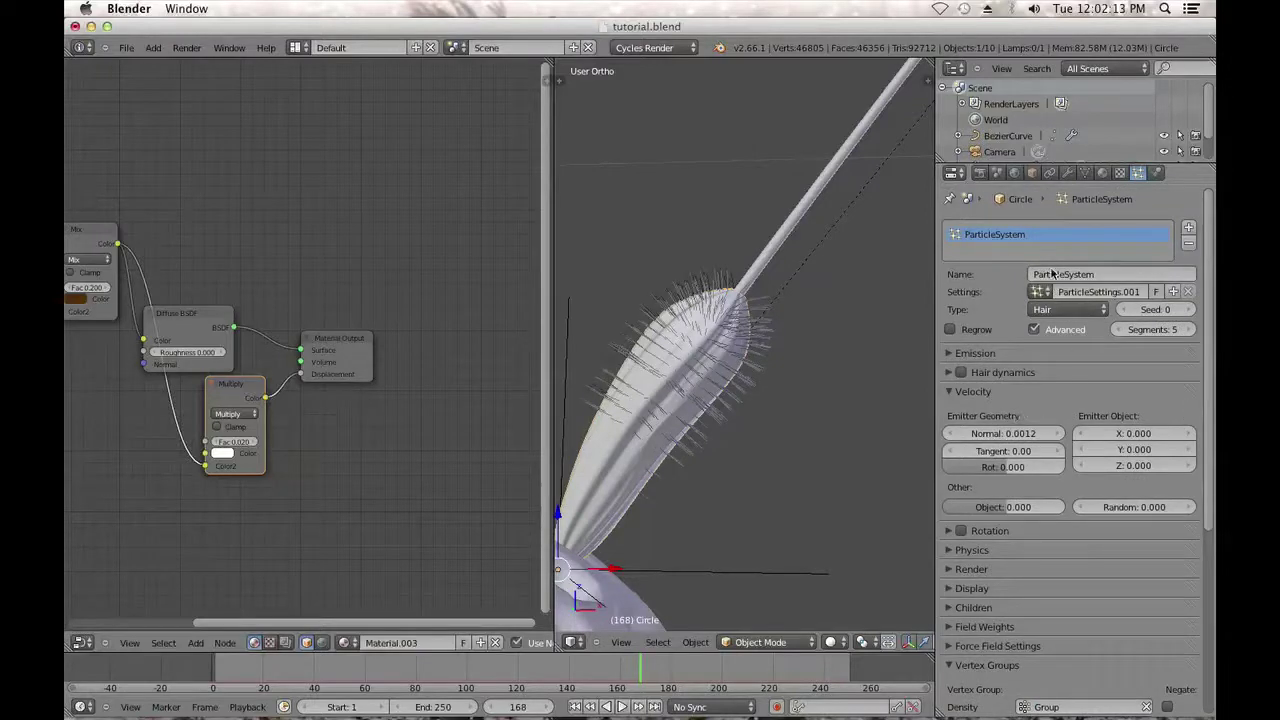
left_click(988, 354)
left_click(1060, 374)
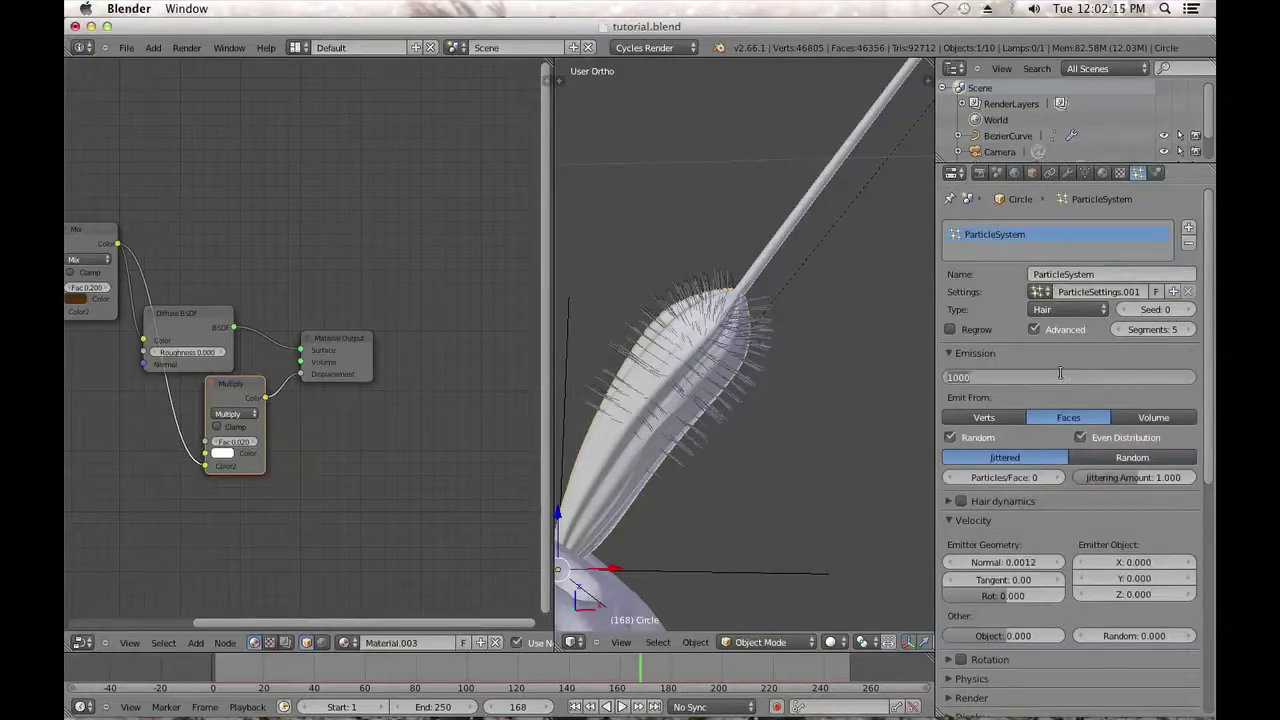
type("60")
key("Return")
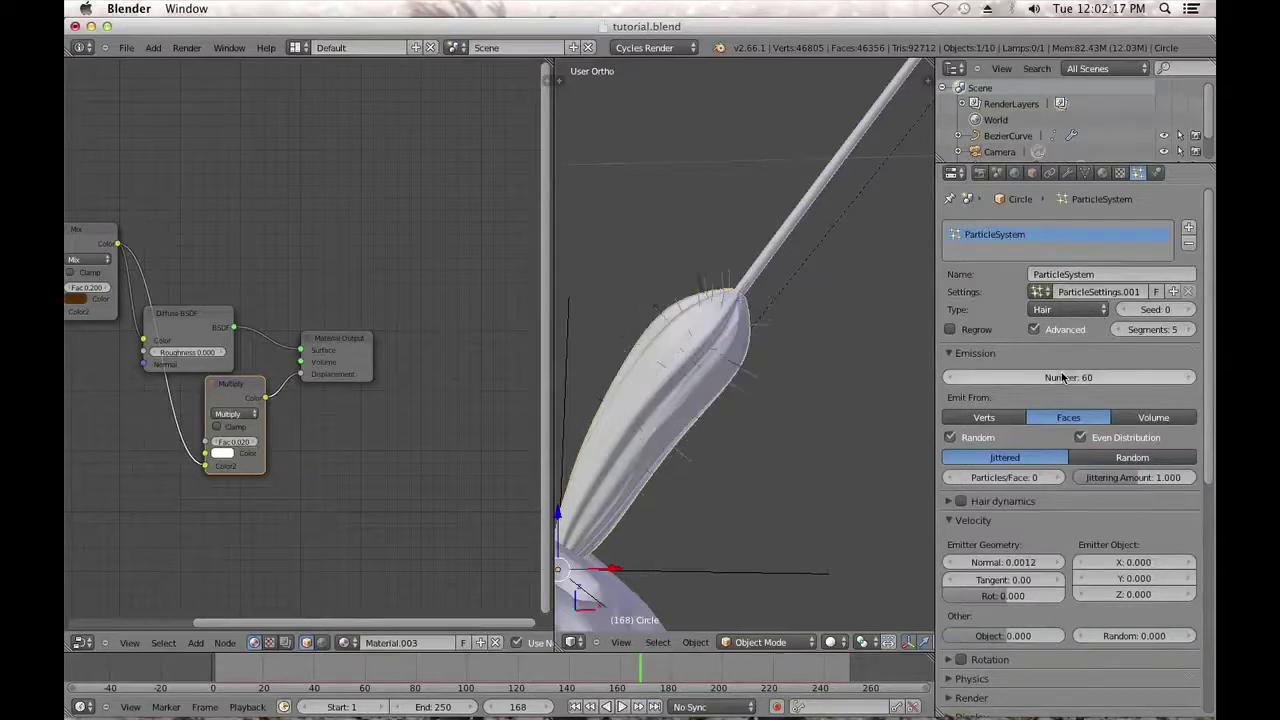
Set the hair's normal velocity to 0.001 and the emitter object's Z velocity to 0.001.
left_click_drag(1134, 566, 1143, 594)
left_click(1013, 562)
key("Return")
left_click(1145, 594)
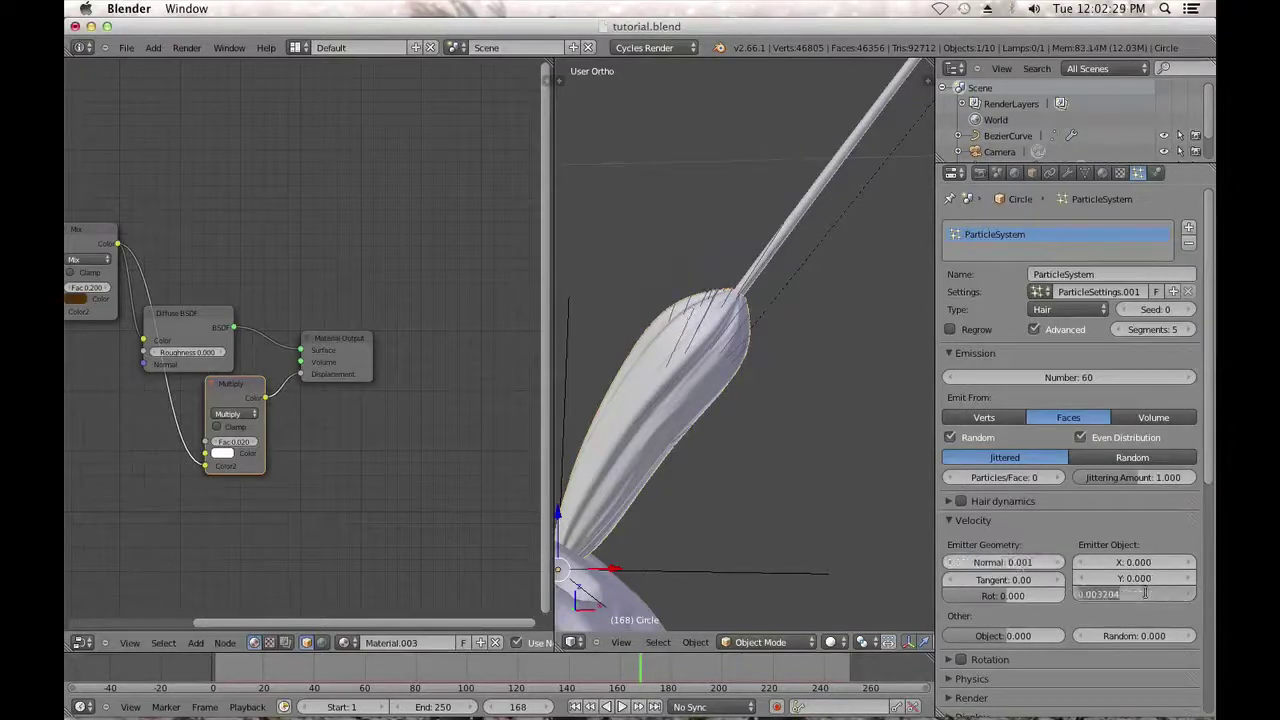
key("BackSpace")
type("0")
key("Return")
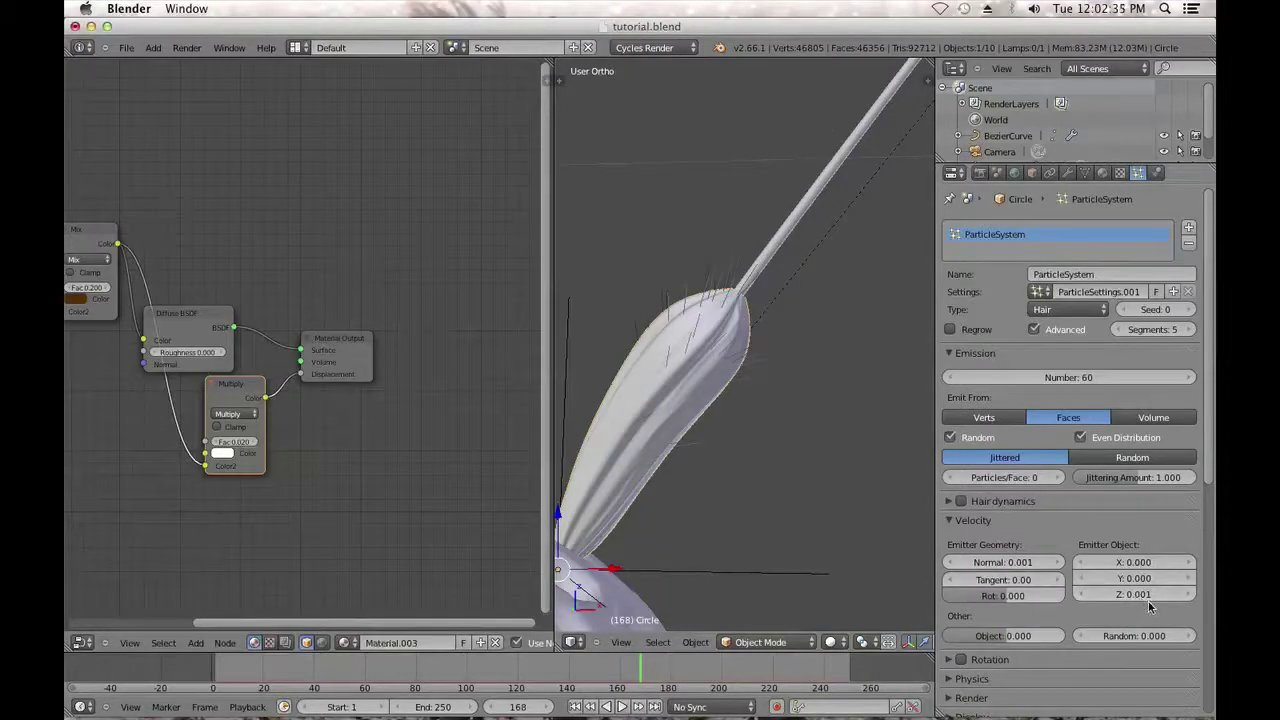
Set the random velocity of the seed body's hair to 0.0001.
left_click(1193, 637)
left_click(1142, 636)
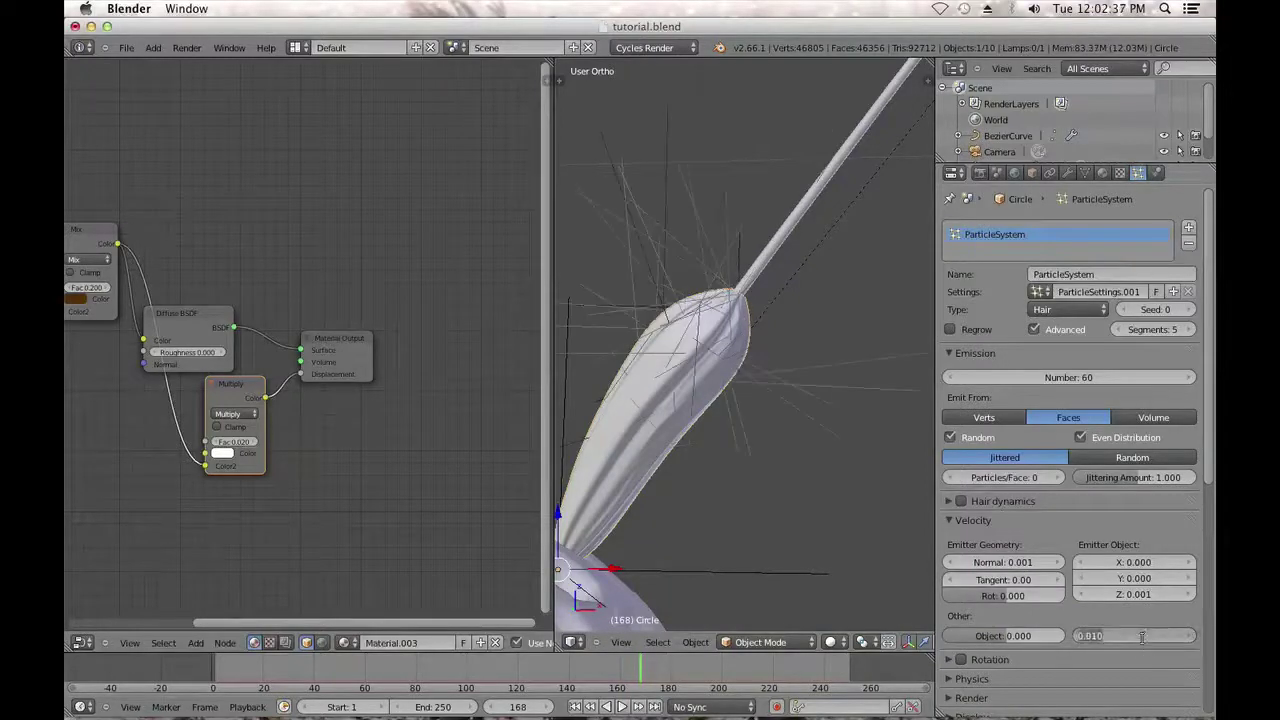
key("Return")
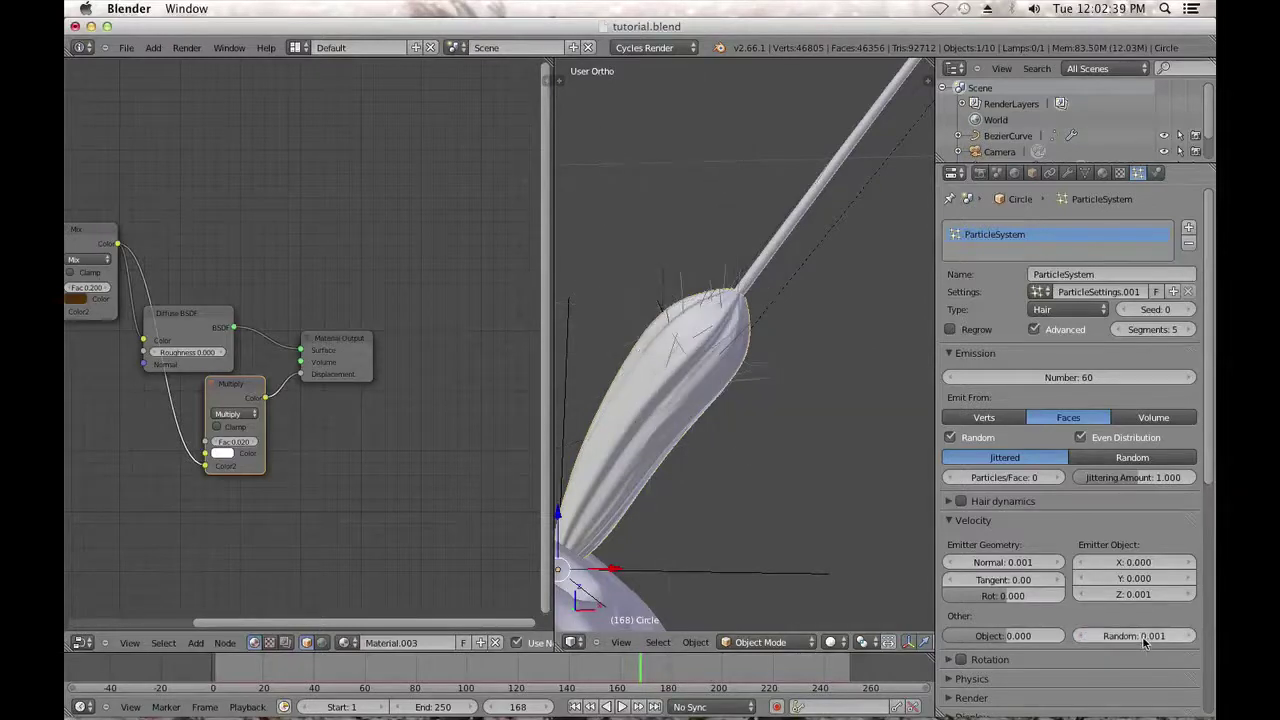
left_click(1150, 635)
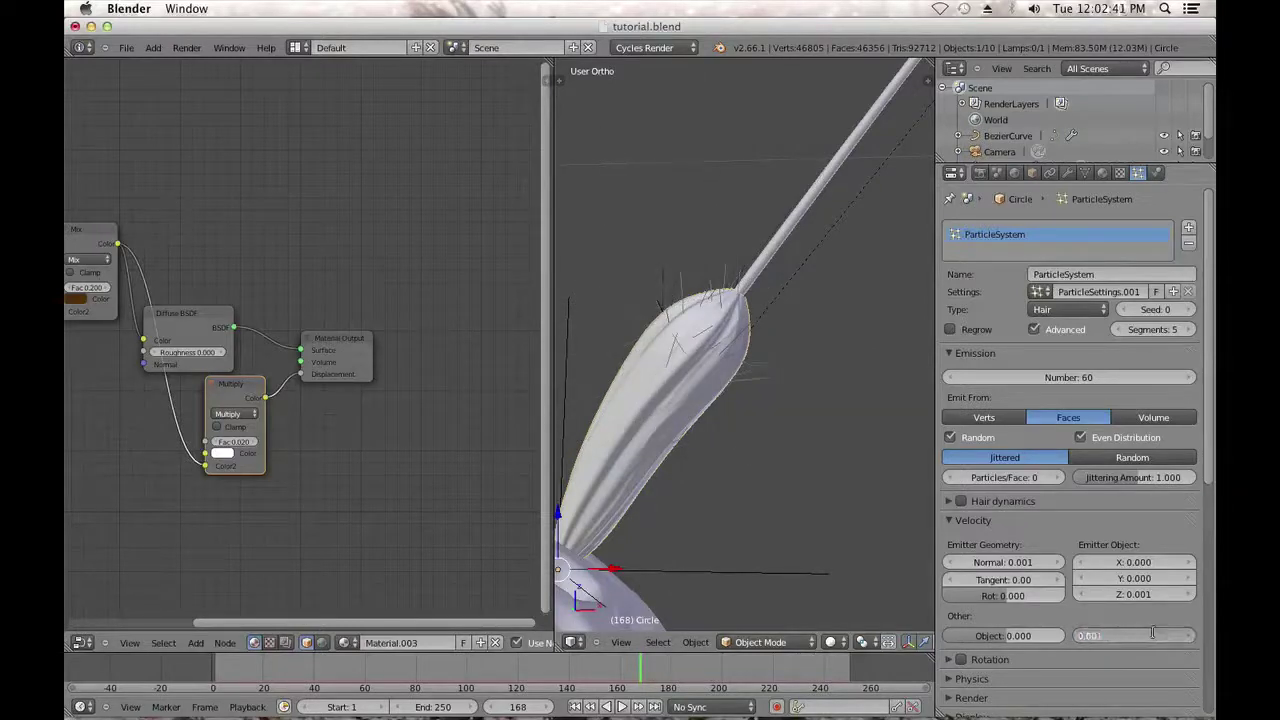
type("0.0001")
key("Return")
Switch the viewport to Rendered shading and set the Cycles hair shape to 1.00.
scroll(1145, 617, "down", 10)
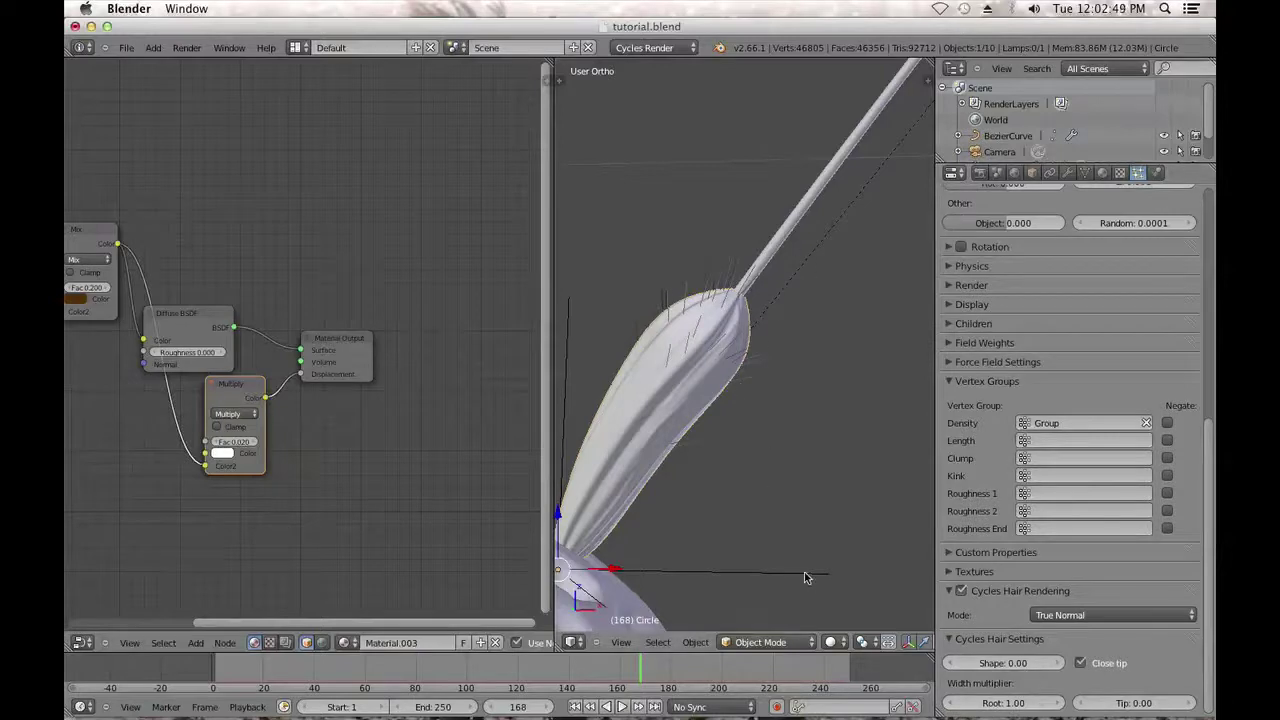
left_click(831, 642)
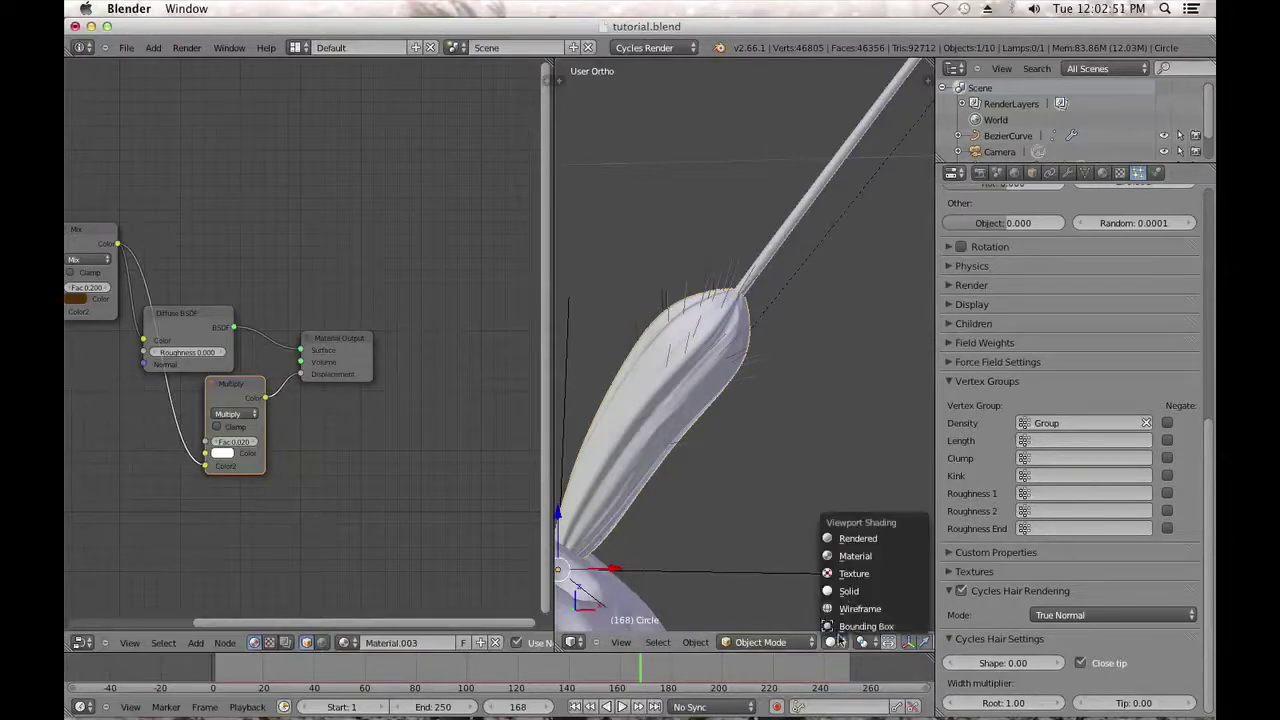
left_click(842, 537)
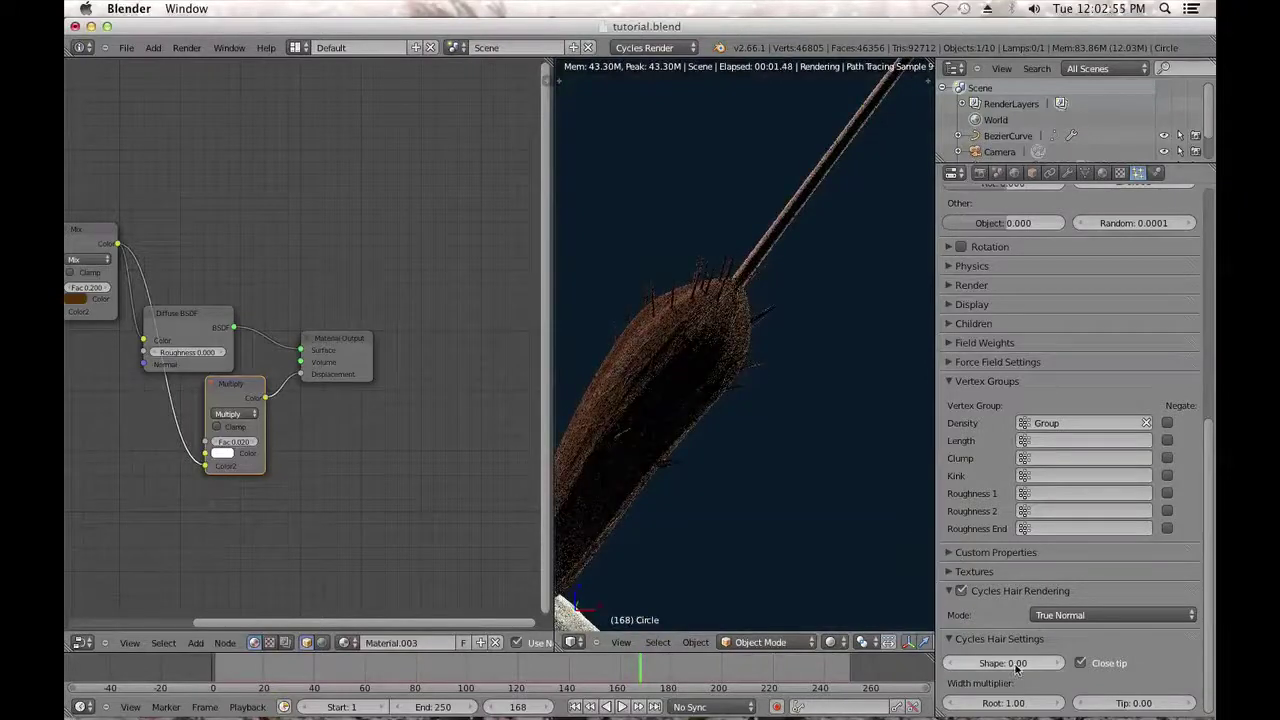
mouse_move(1016, 668)
left_mouse_down()
mouse_move(958, 664)
mouse_move(1028, 666)
left_mouse_up()
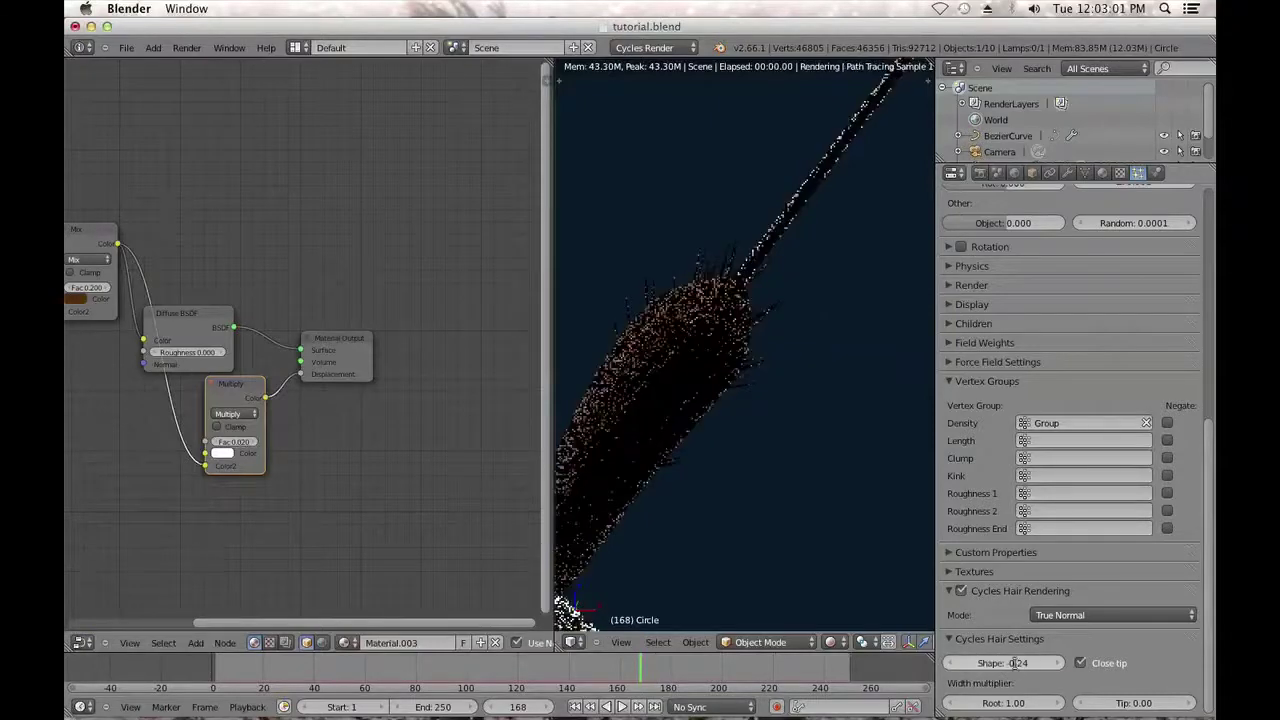
left_click(1013, 666)
type("1")
key("Return")
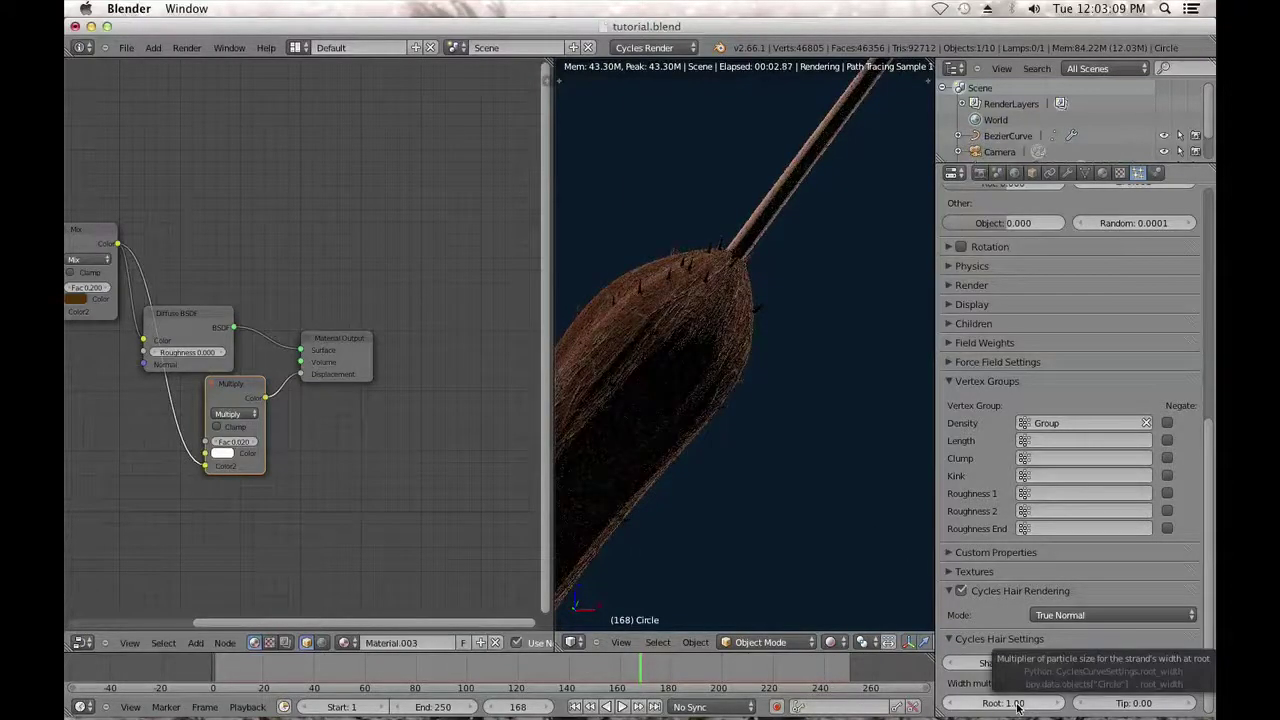
Try thicker spike roots, including a root width multiplier of 5, and settle on a root width of 3.00.
left_click_drag(1018, 707, 1068, 697)
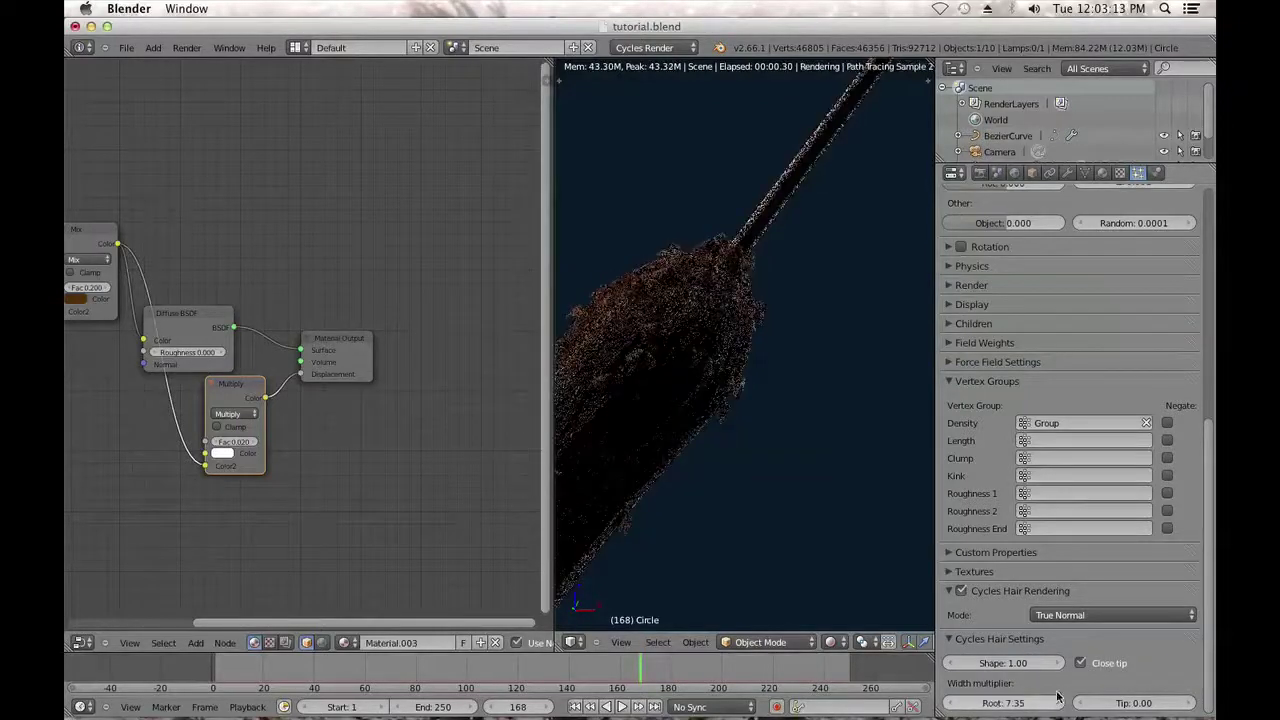
left_click(1020, 706)
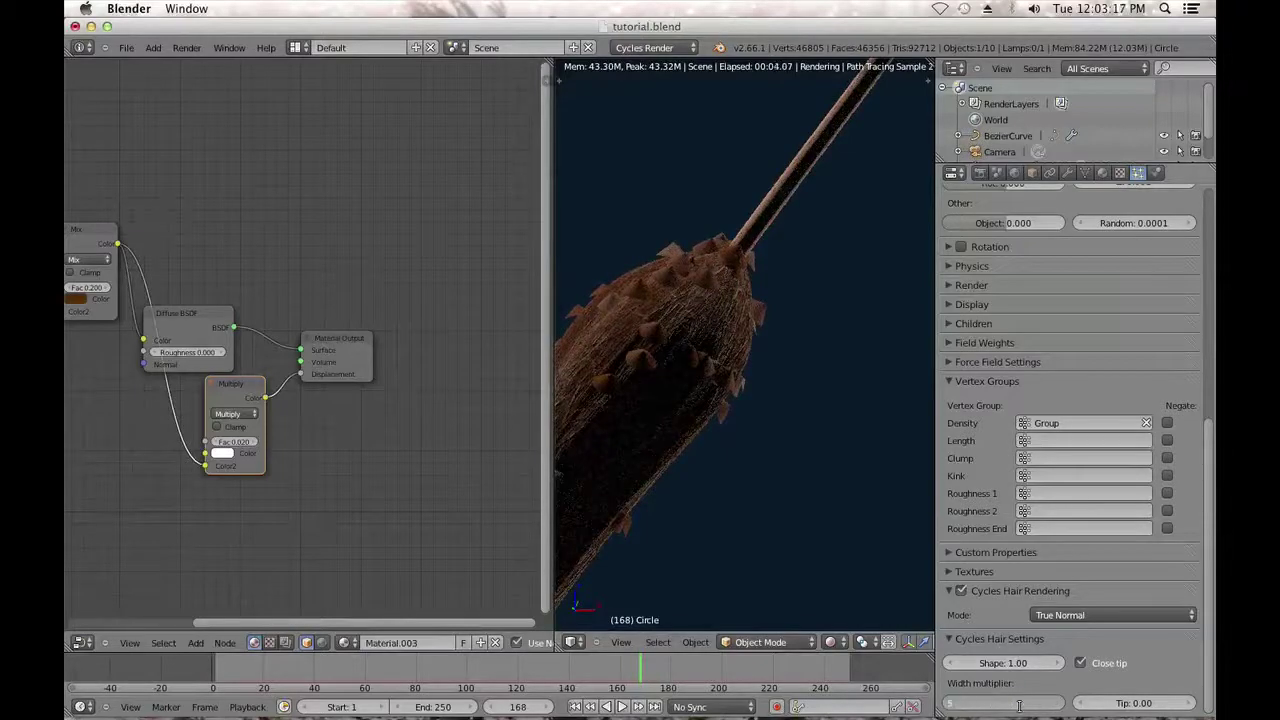
type("5")
key("Return")
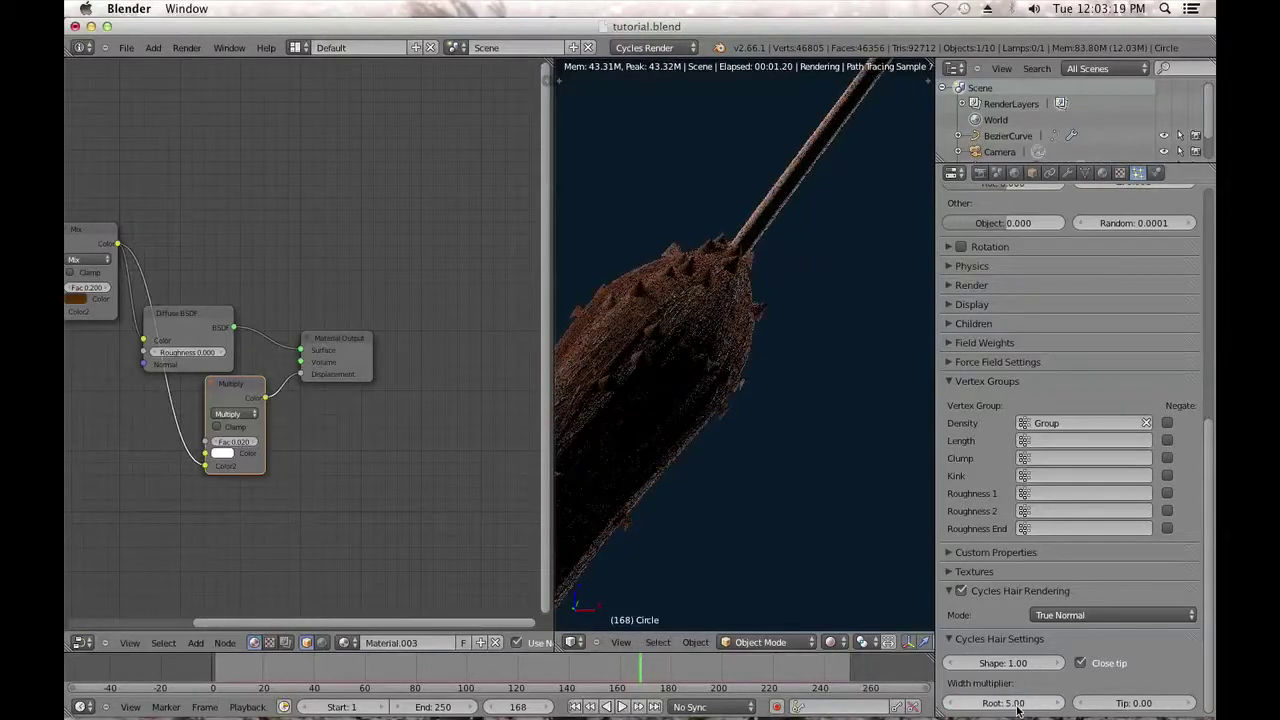
left_click(1018, 704)
type("3")
key("Return")
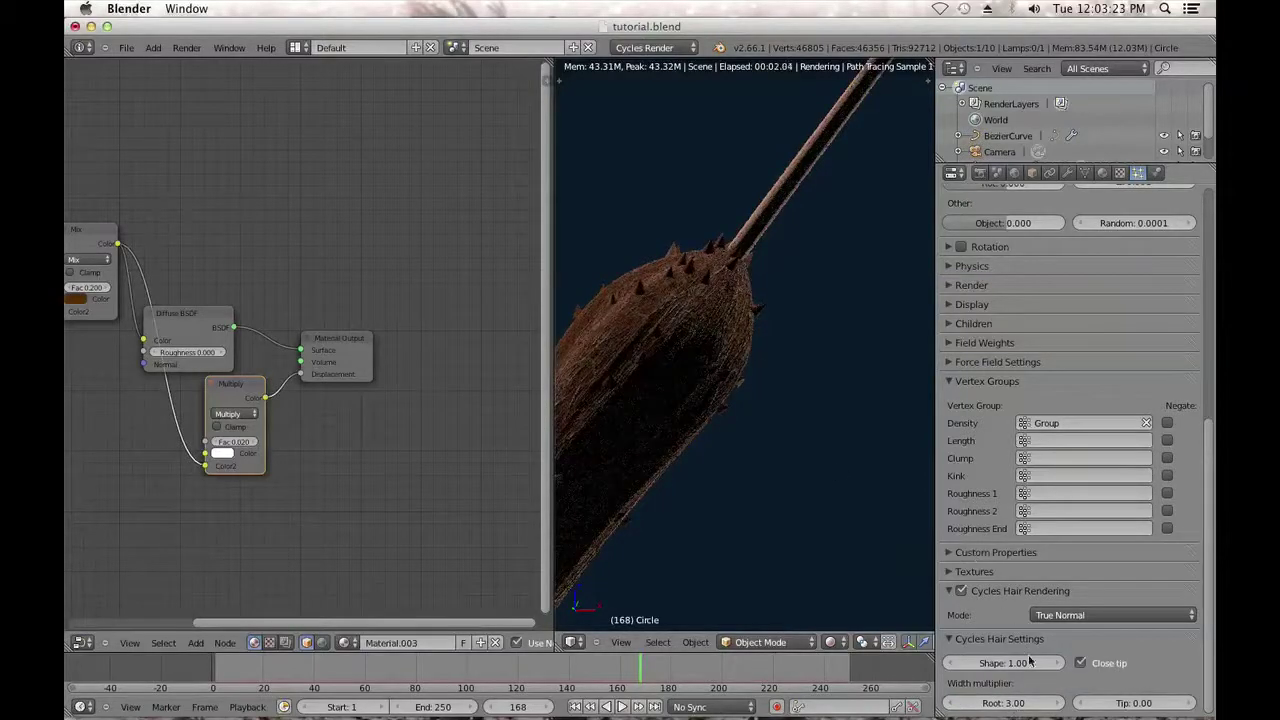
Set both the emitter object's Z velocity and the emitter geometry's normal velocity to 0.0015.
scroll(754, 409, "down", 2)
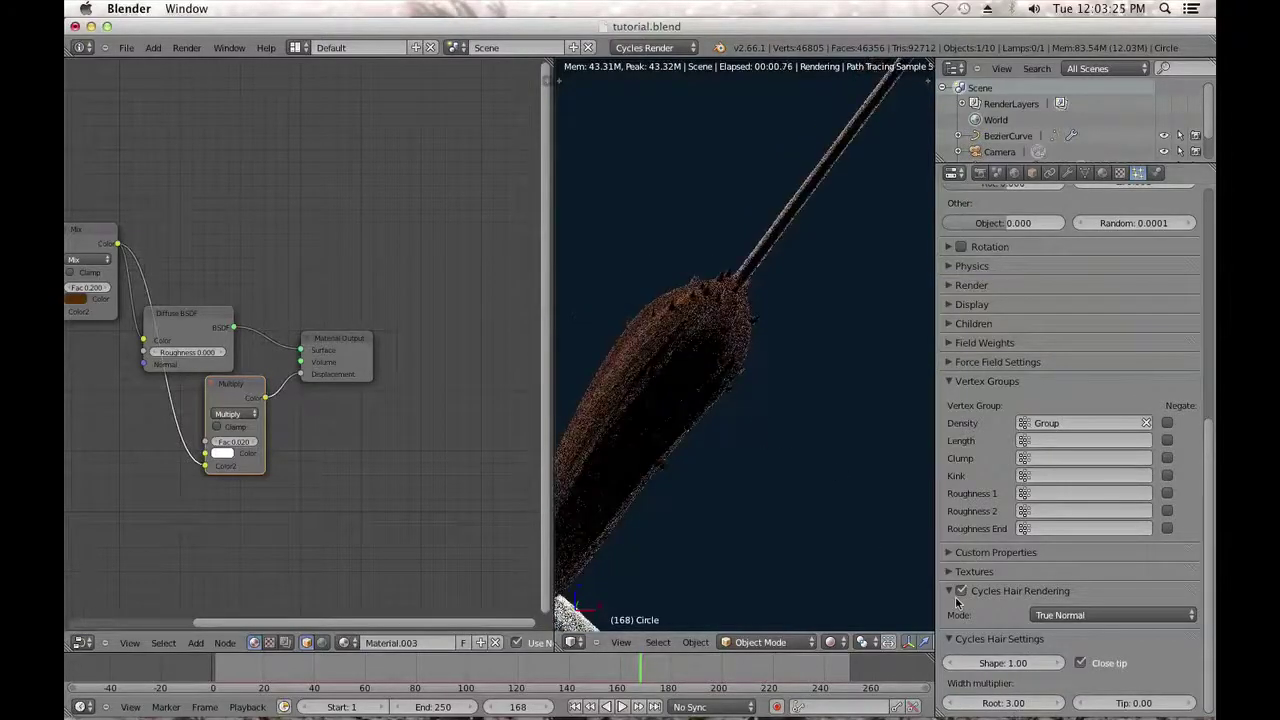
scroll(1146, 337, "up", 5)
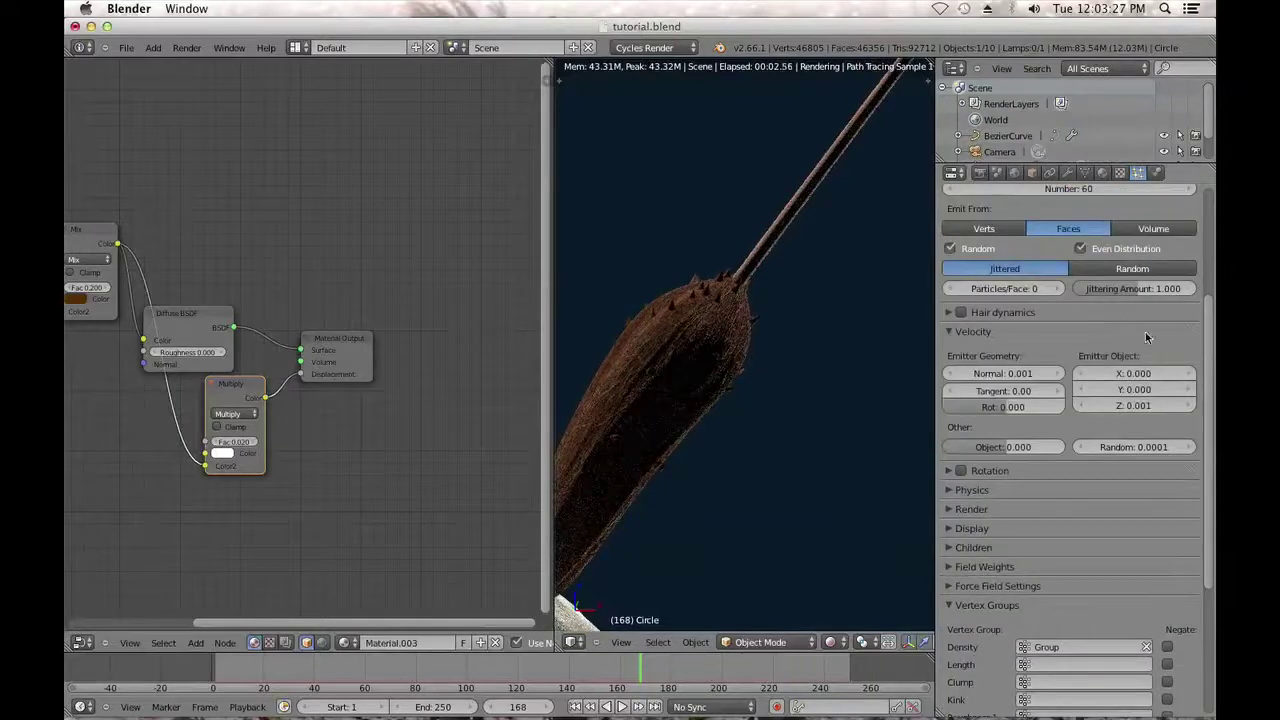
scroll(1160, 389, "up", 2)
left_click(1148, 438)
type("0.001")
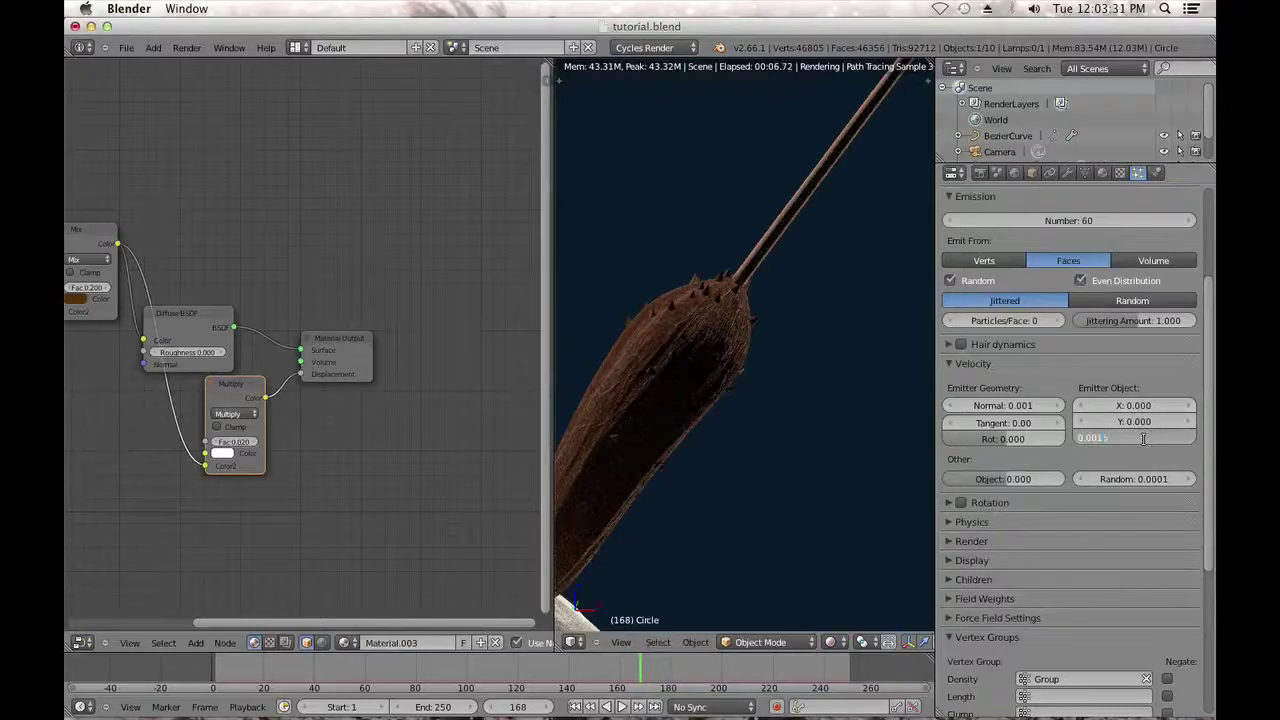
type("5")
key("Return")
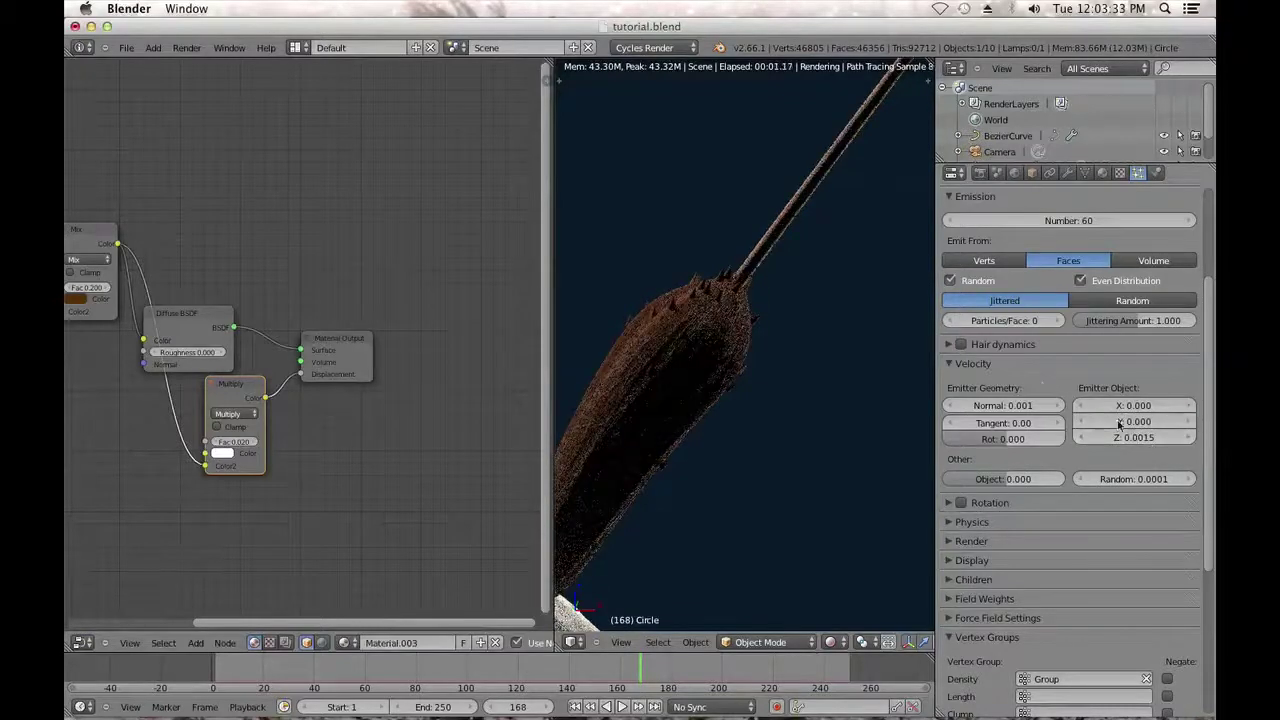
left_click(1026, 405)
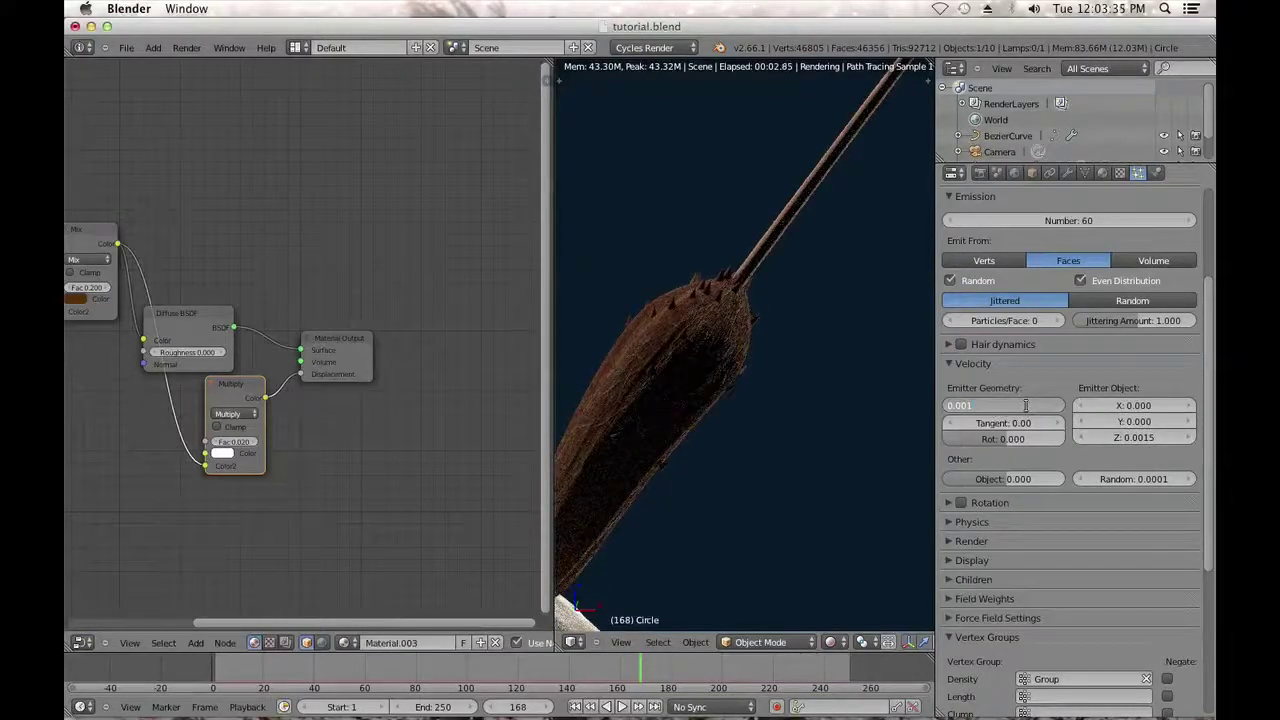
type("5")
key("Return")
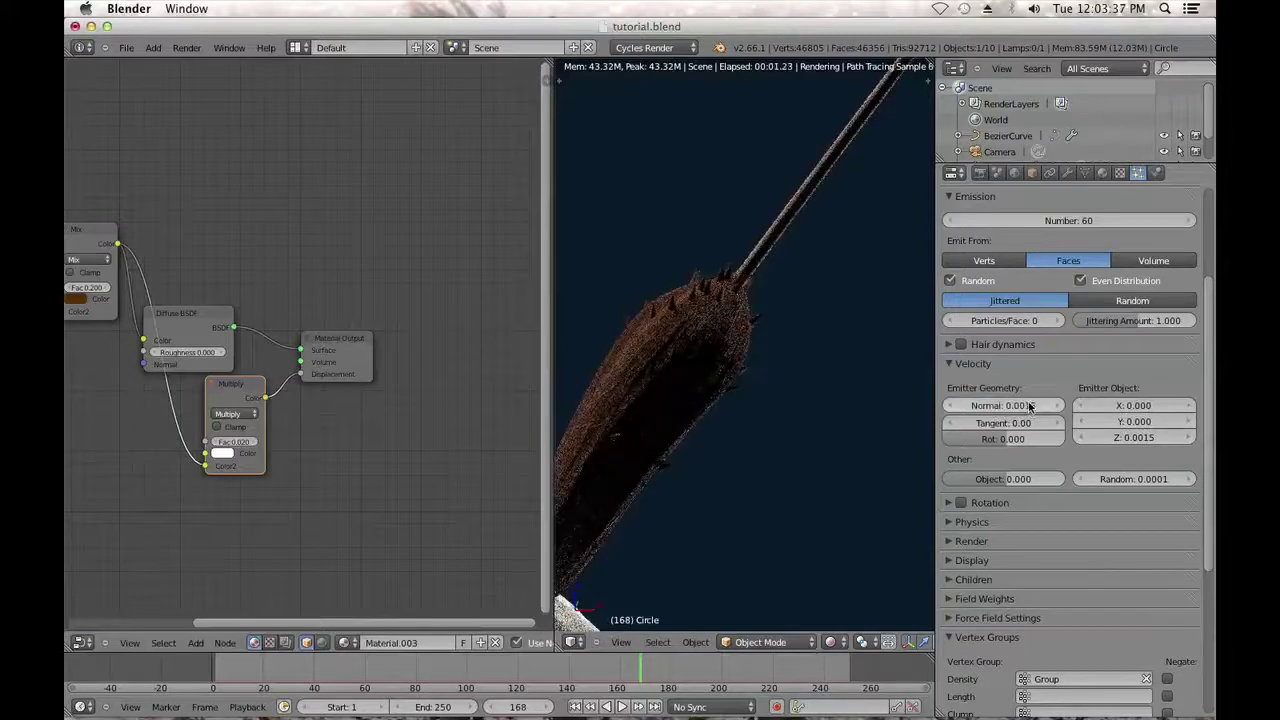
Set the Cycles hair shape of the spikes to -0.50.
scroll(1071, 475, "down", 6)
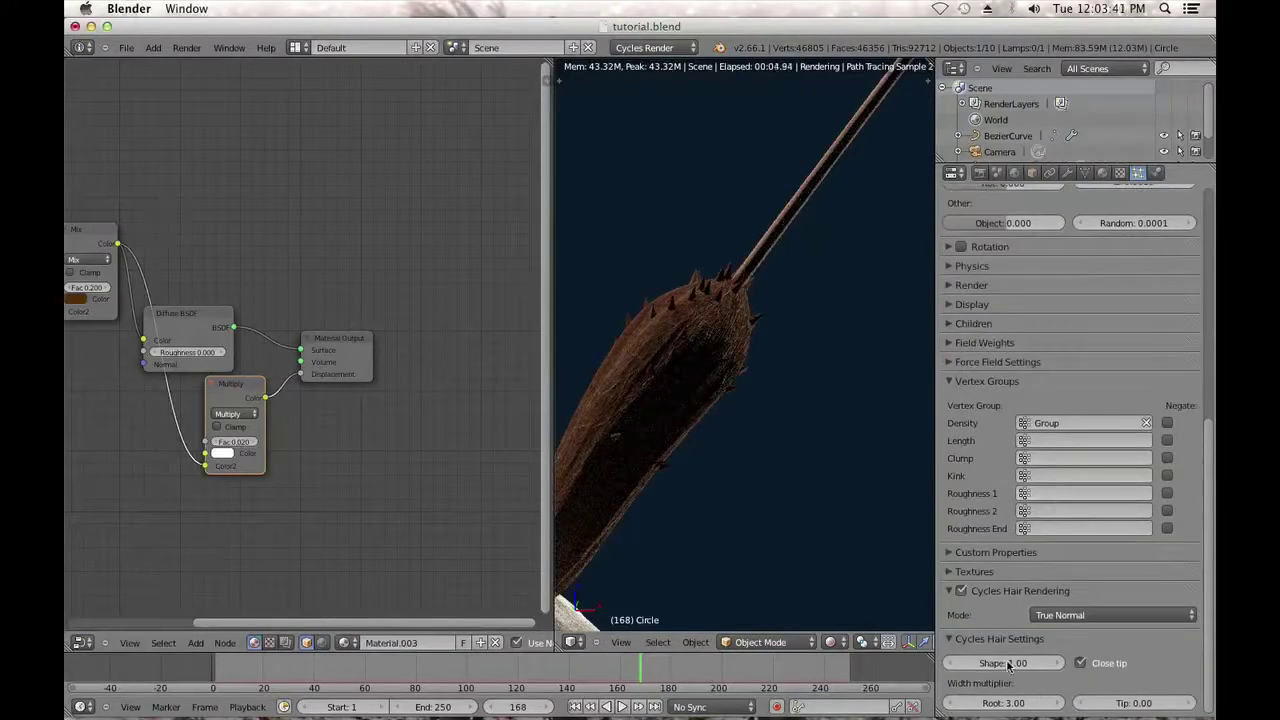
left_click(1008, 666)
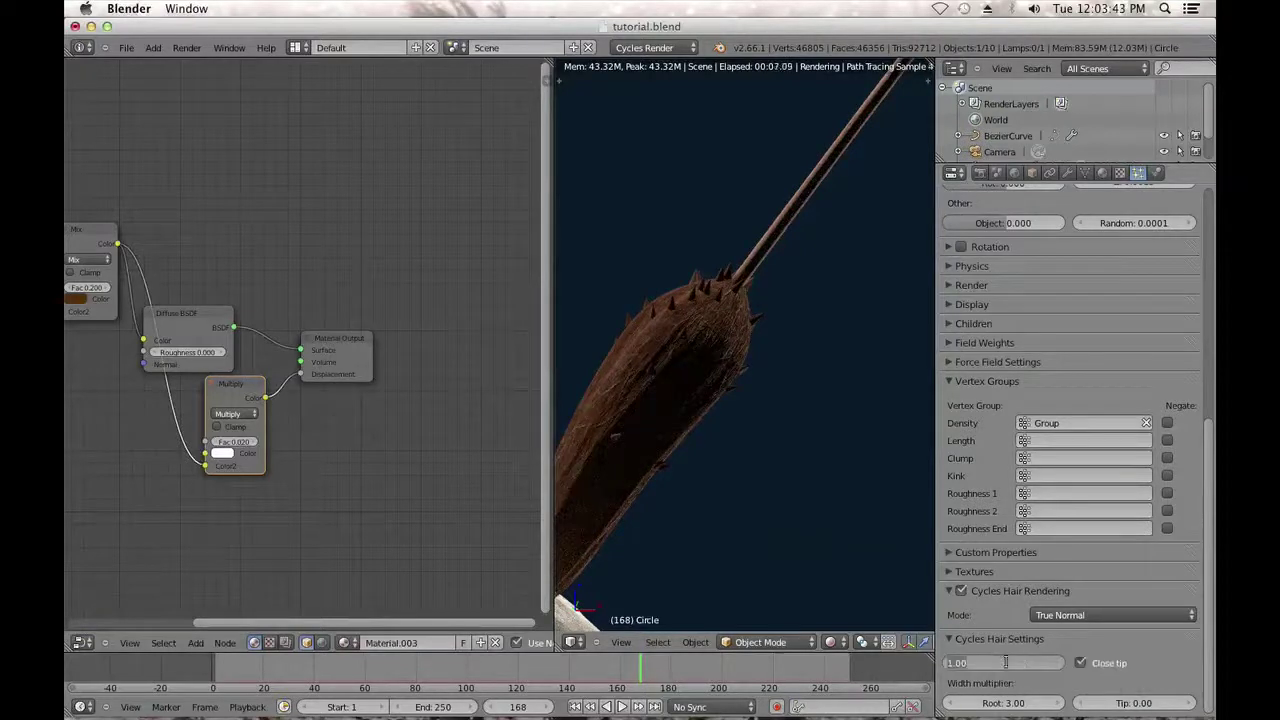
type("-.5")
key("Return")
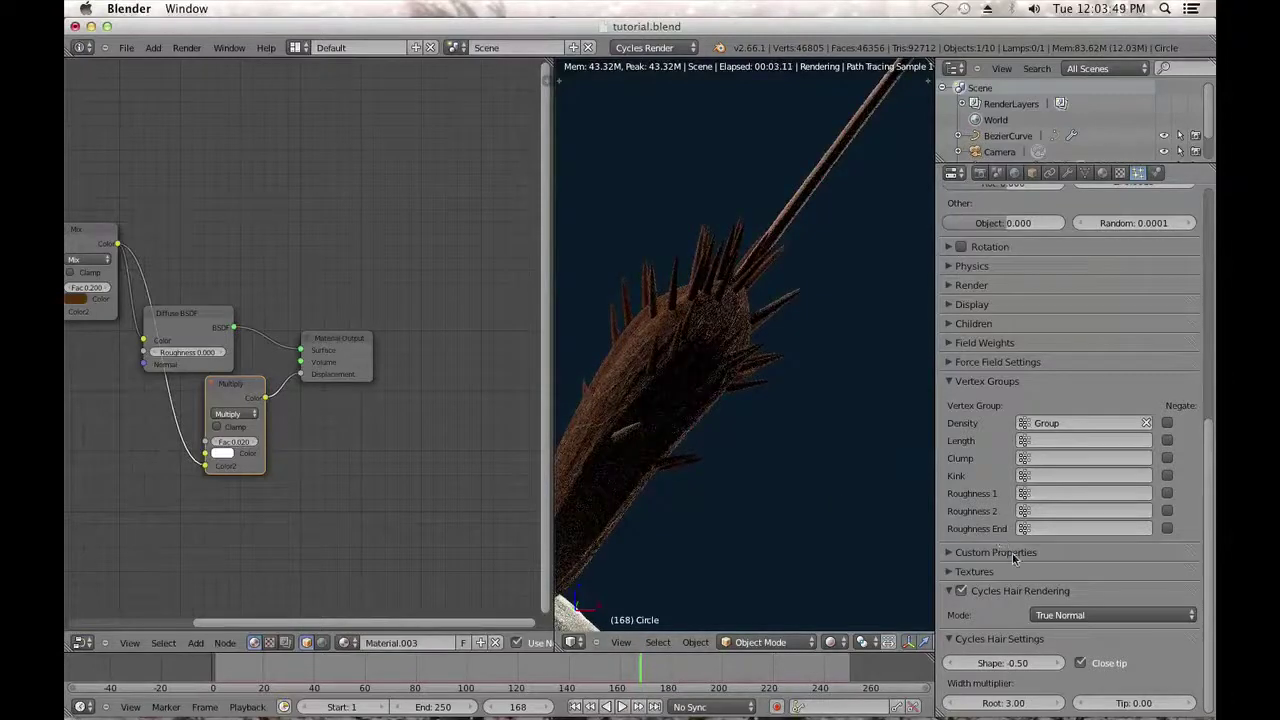
Set the Cycles hair root width multiplier of the spikes to 6.00.
left_click(1004, 702)
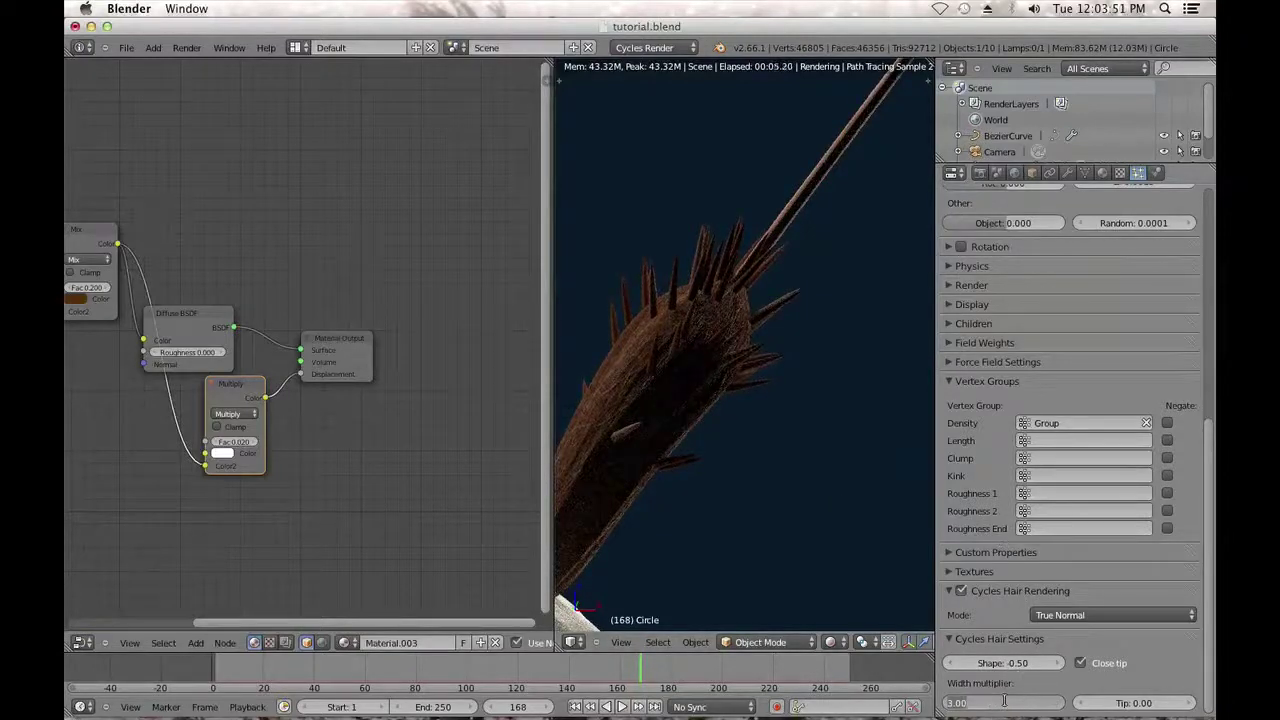
key("Return")
Try much shorter spikes by setting the emitter object's Z velocity and the emitter geometry's normal velocity both to 0.0001.
scroll(1113, 571, "up", 5)
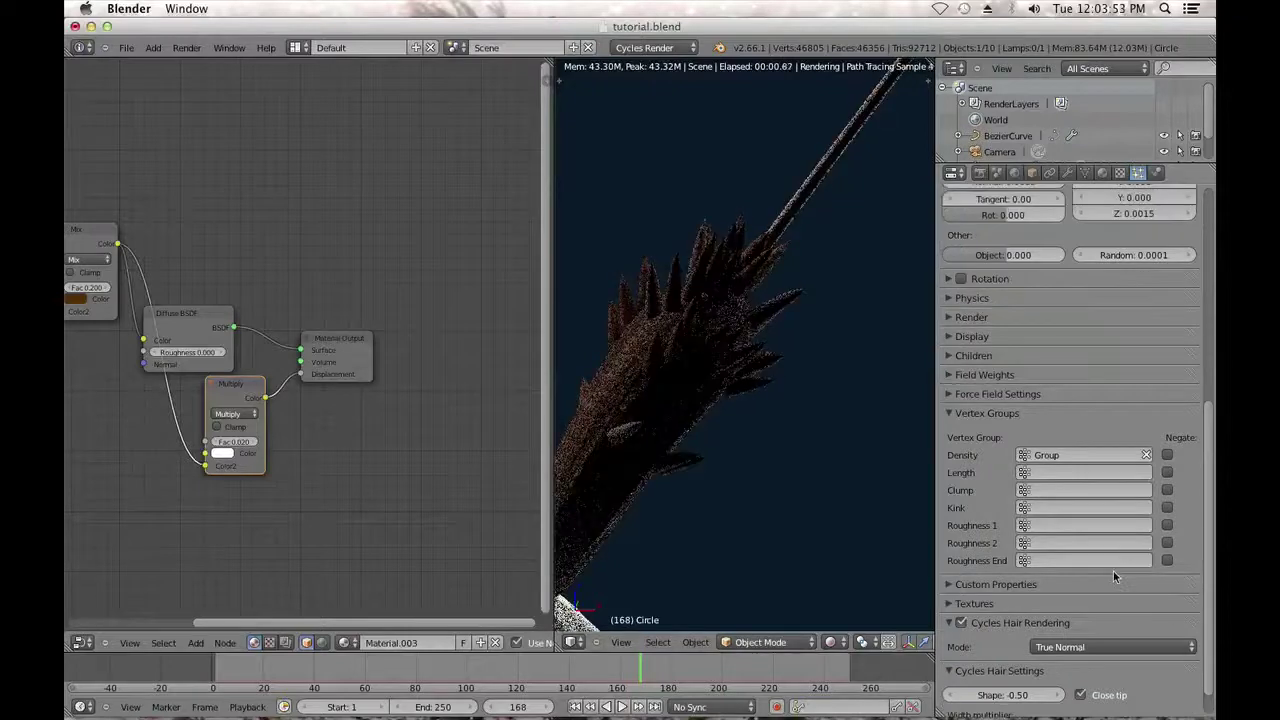
scroll(1114, 578, "up", 3)
scroll(699, 274, "up", 3)
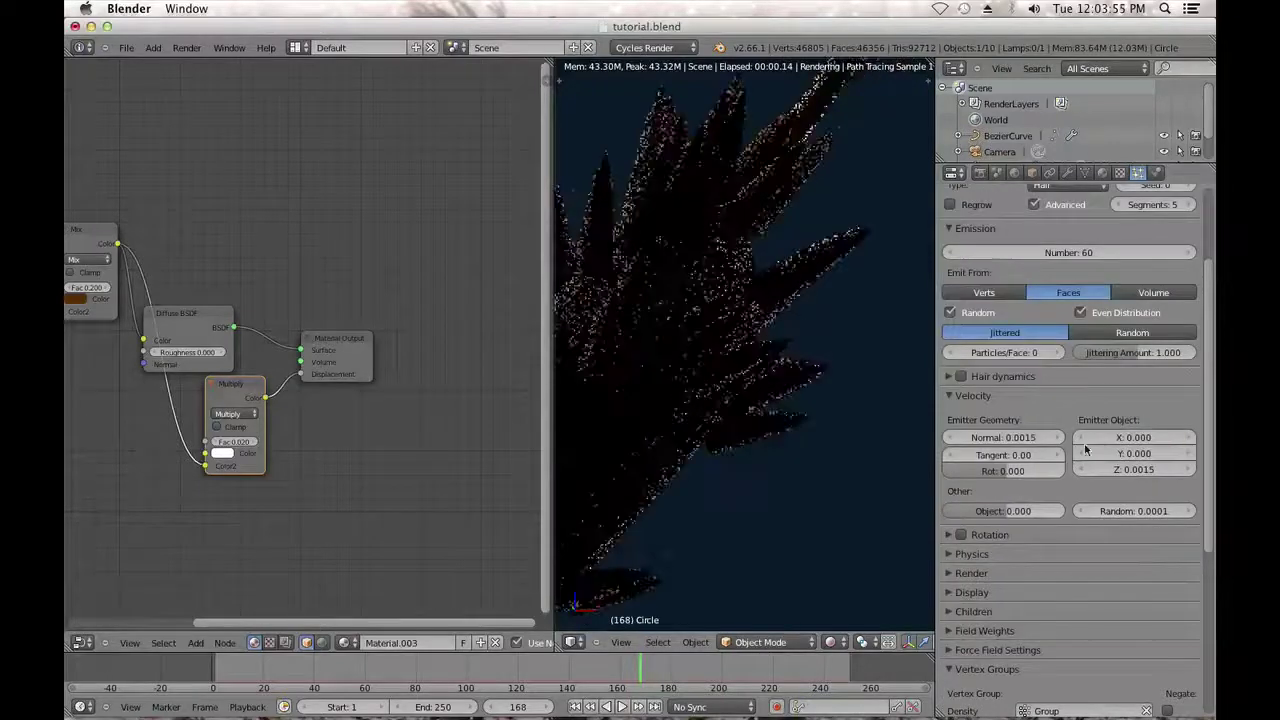
scroll(1131, 427, "up", 1)
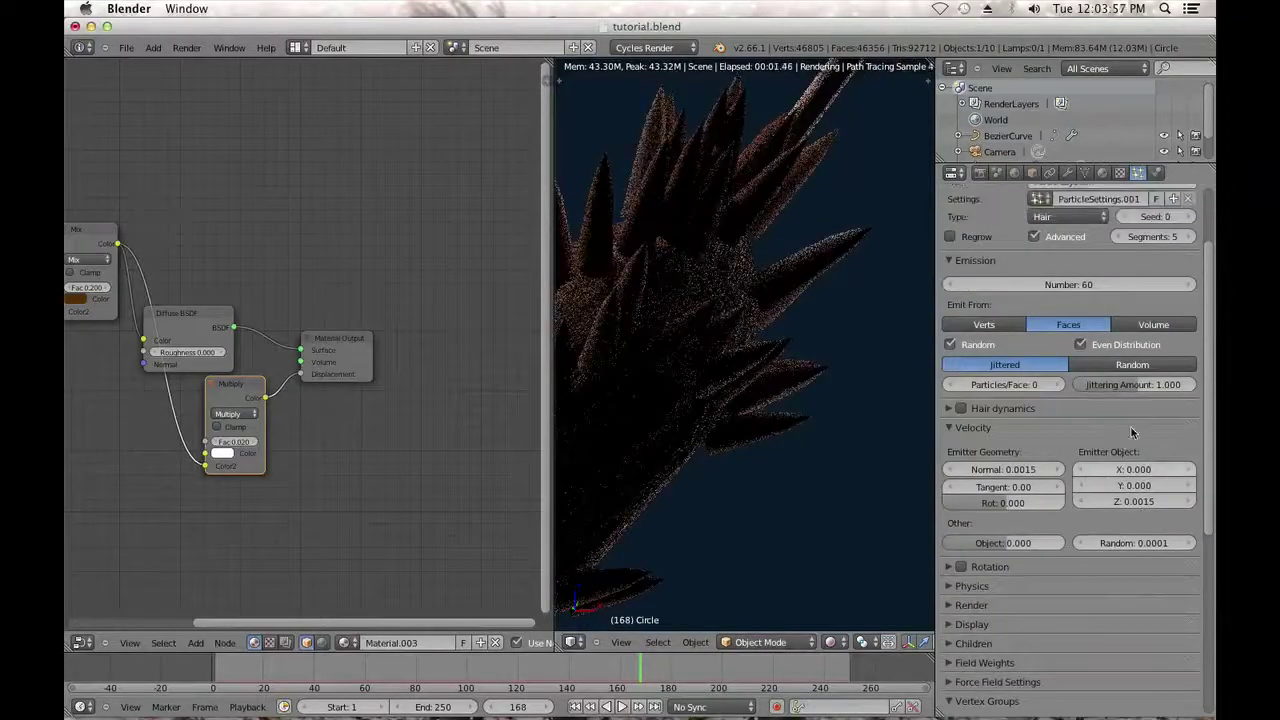
left_click(1153, 505)
left_click(1149, 502)
key("BackSpace")
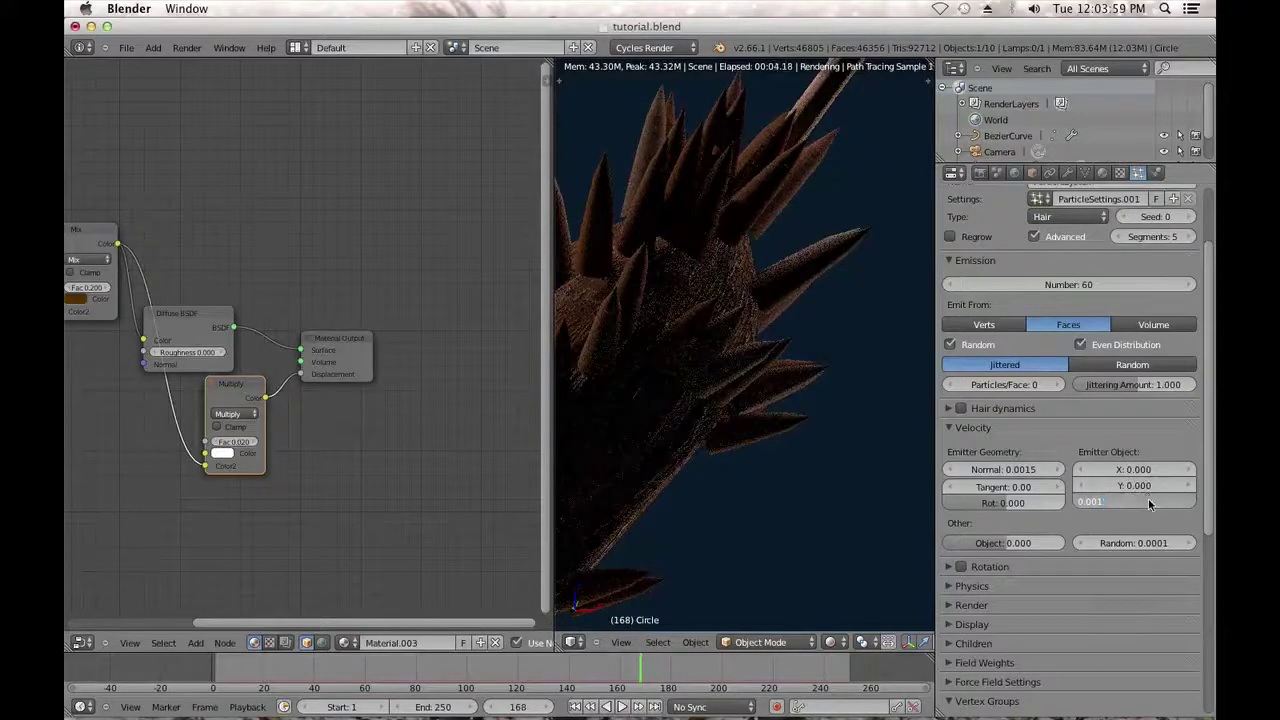
left_click(1034, 464)
left_click(1140, 503)
left_click(1140, 503)
type("0.0001")
key("Return")
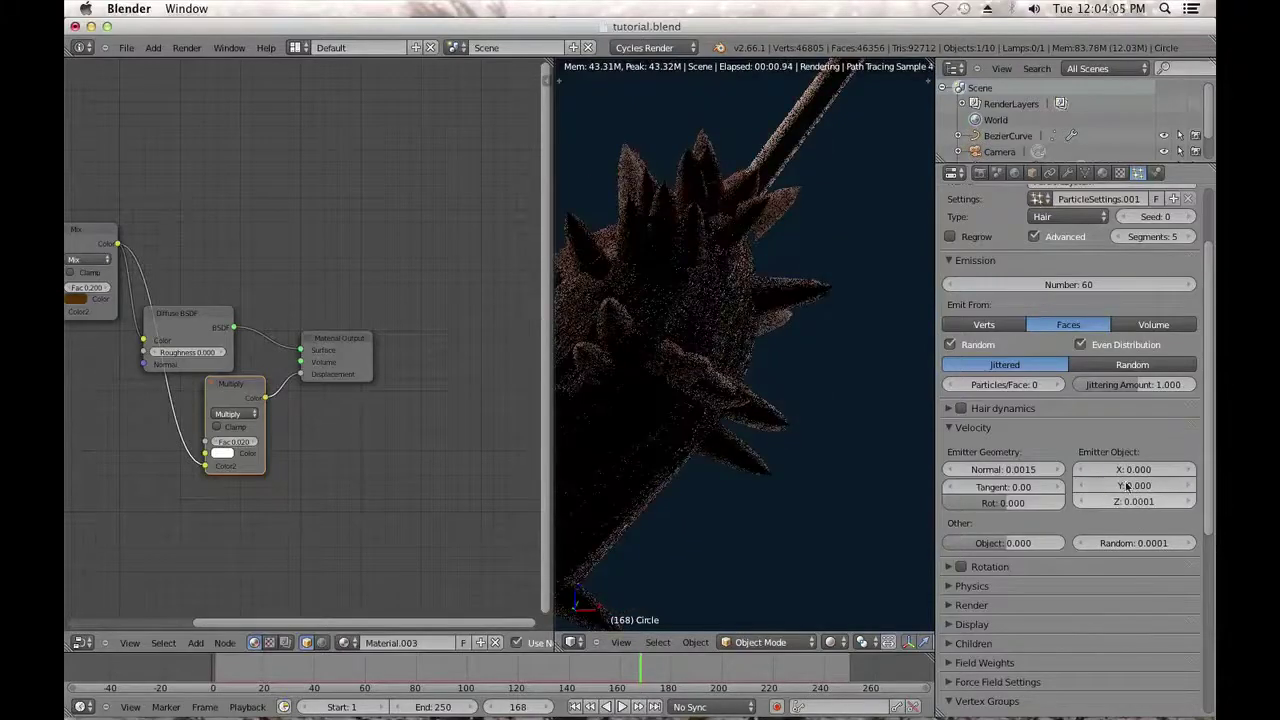
left_click(1018, 467)
type("0.001")
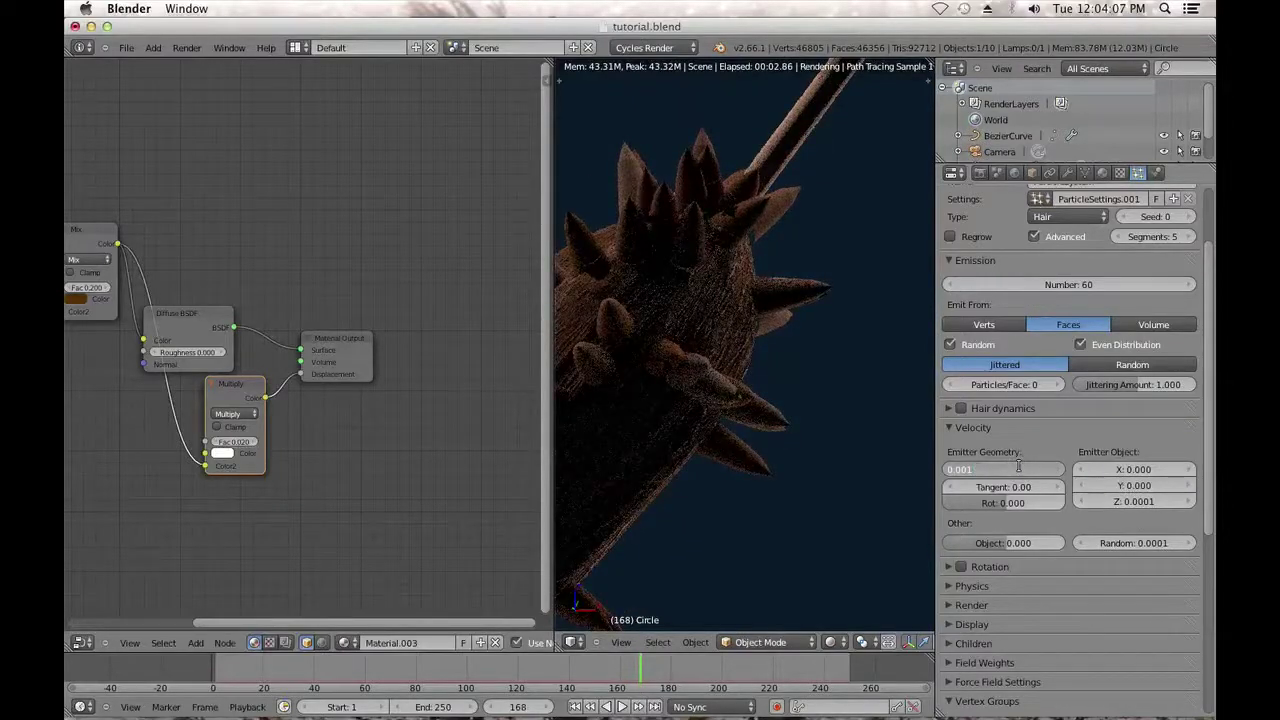
key("Return")
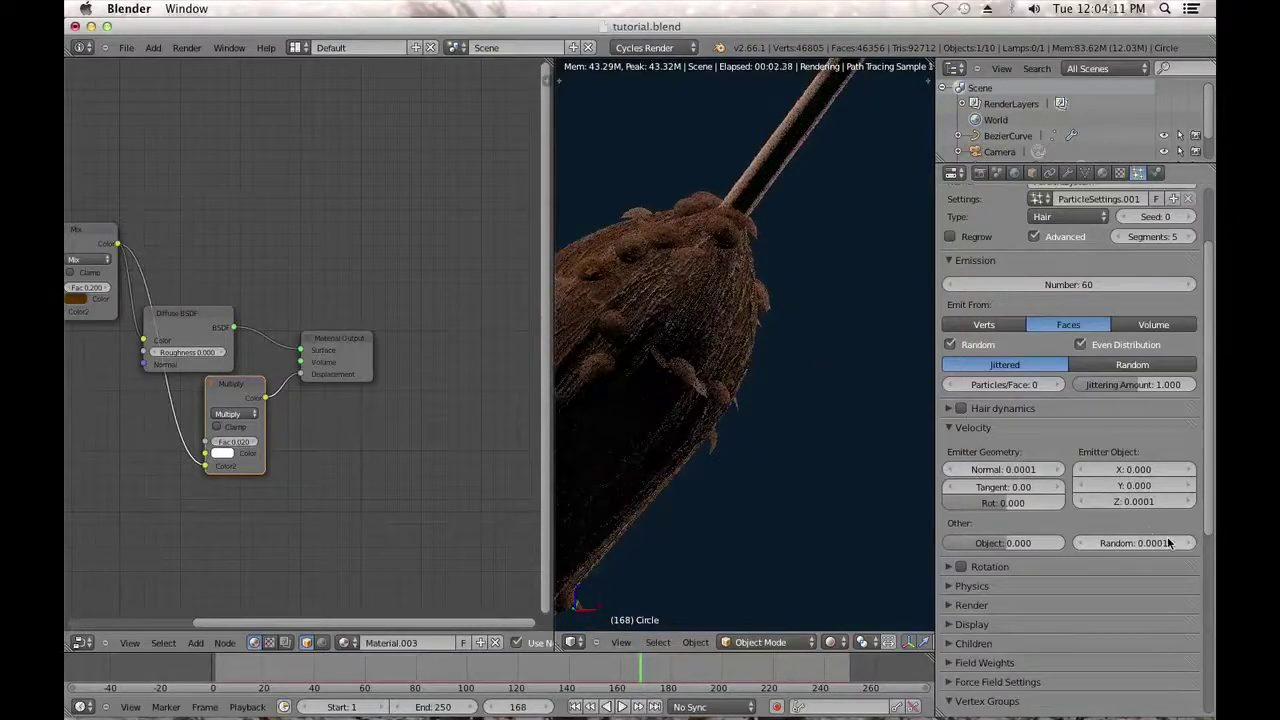
Try emitter object Z velocities of 0.0003 and 0.0006 for the spikes.
left_click(1147, 501)
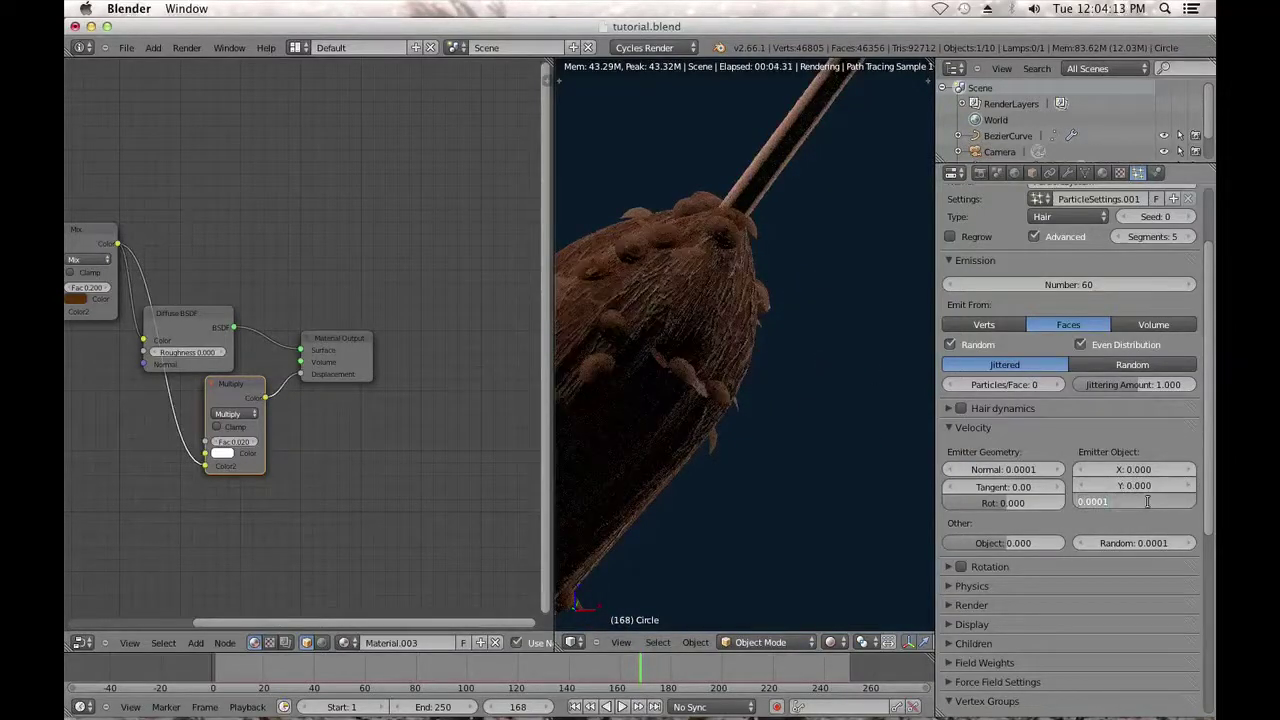
type("0.0003")
key("Return")
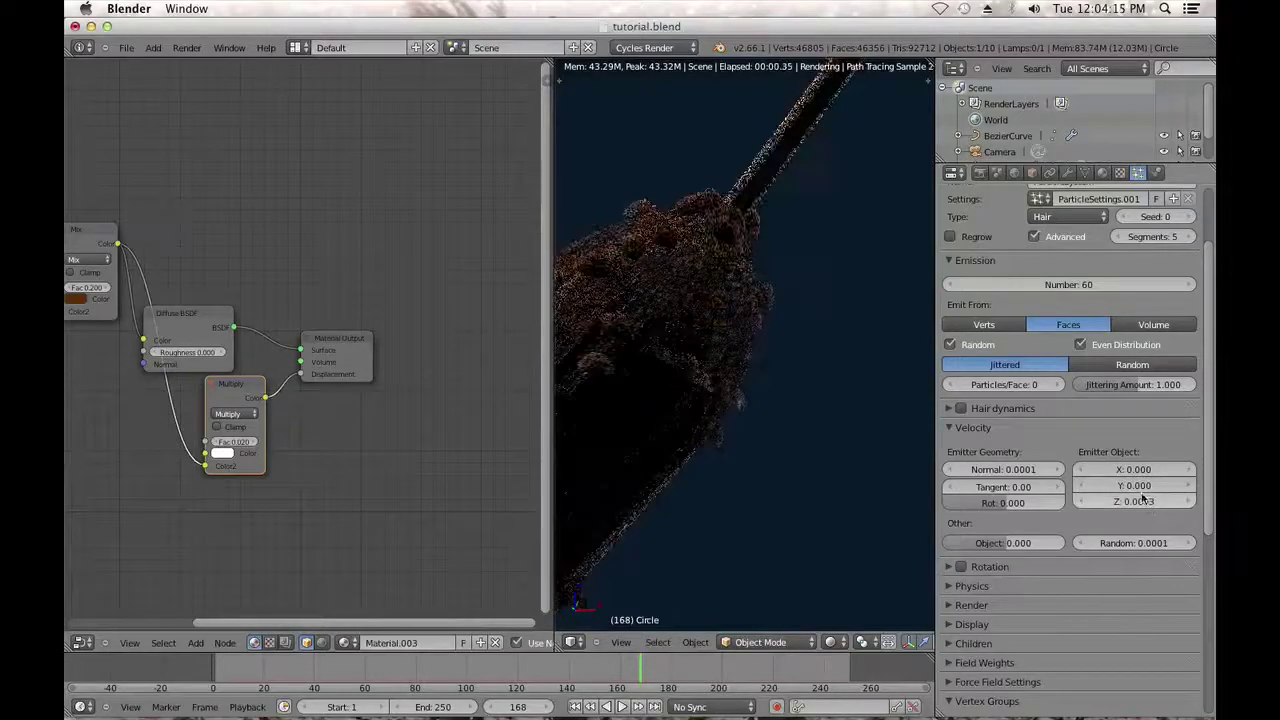
left_click(1142, 502)
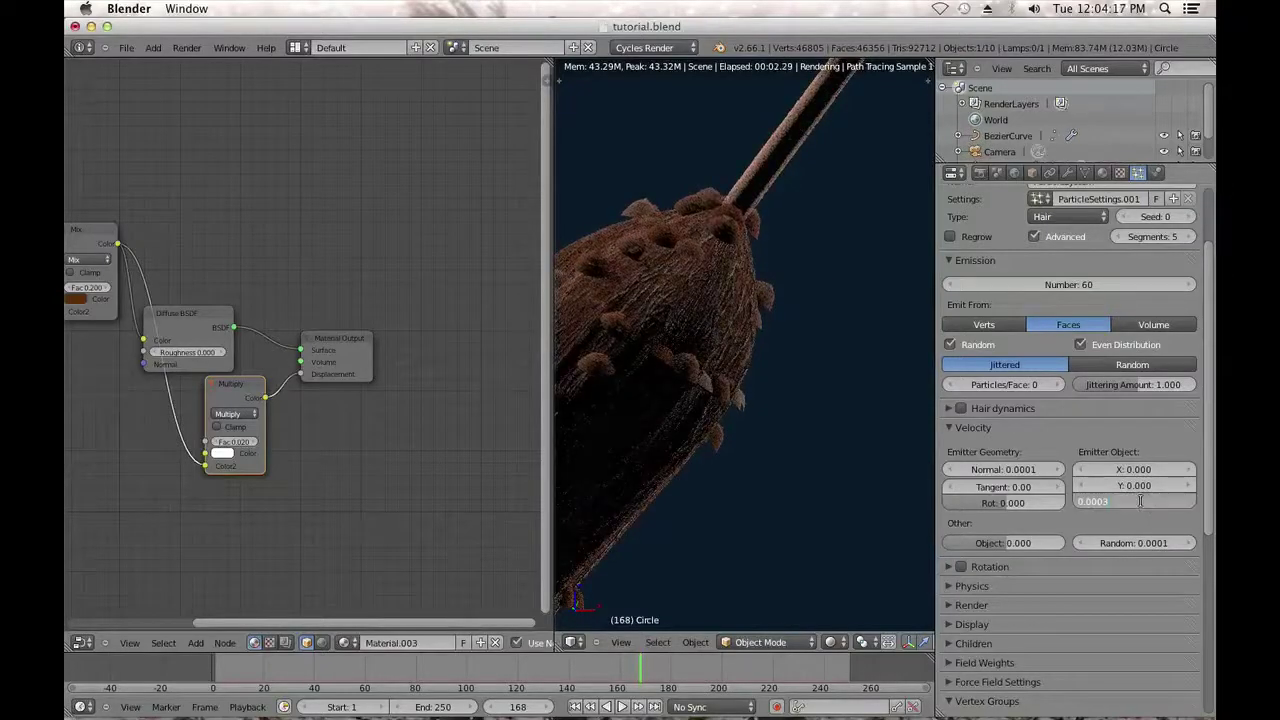
type("0.0006")
key("Return")
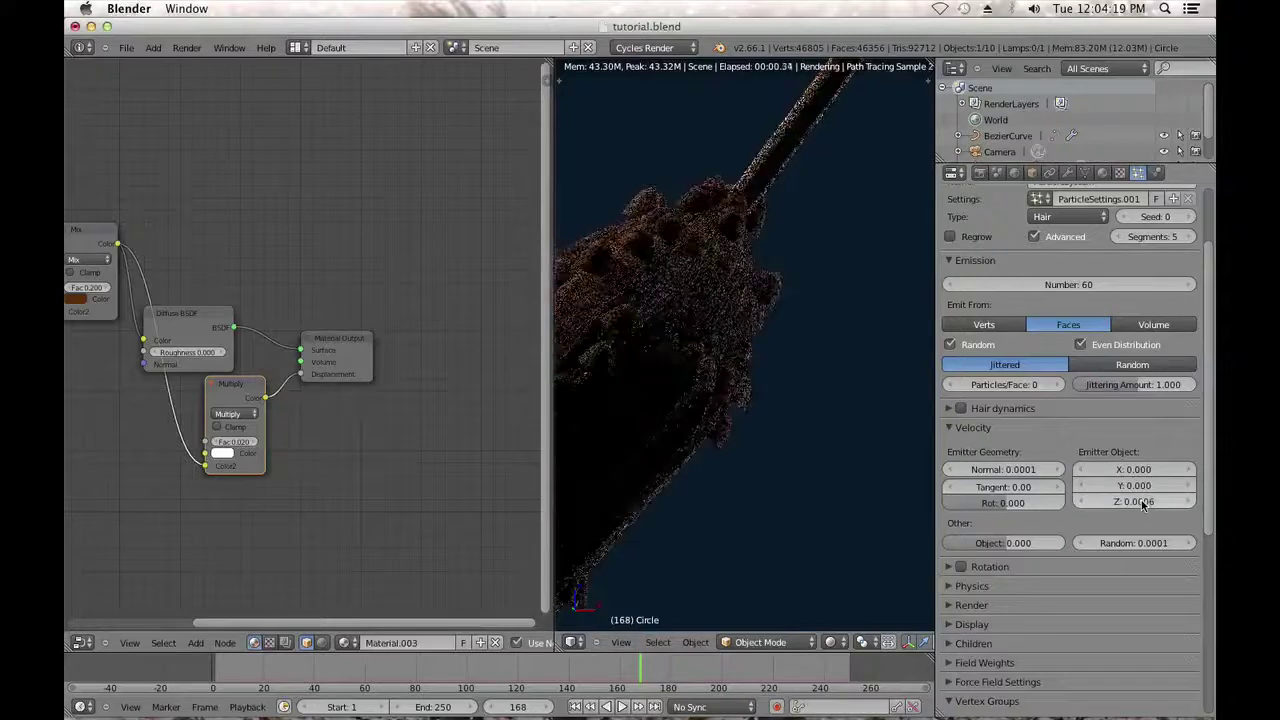
Set the emitter geometry's normal velocity for the spikes to 0.0002.
left_click_drag(1033, 471, 1041, 471)
left_click(993, 470)
type("0.00")
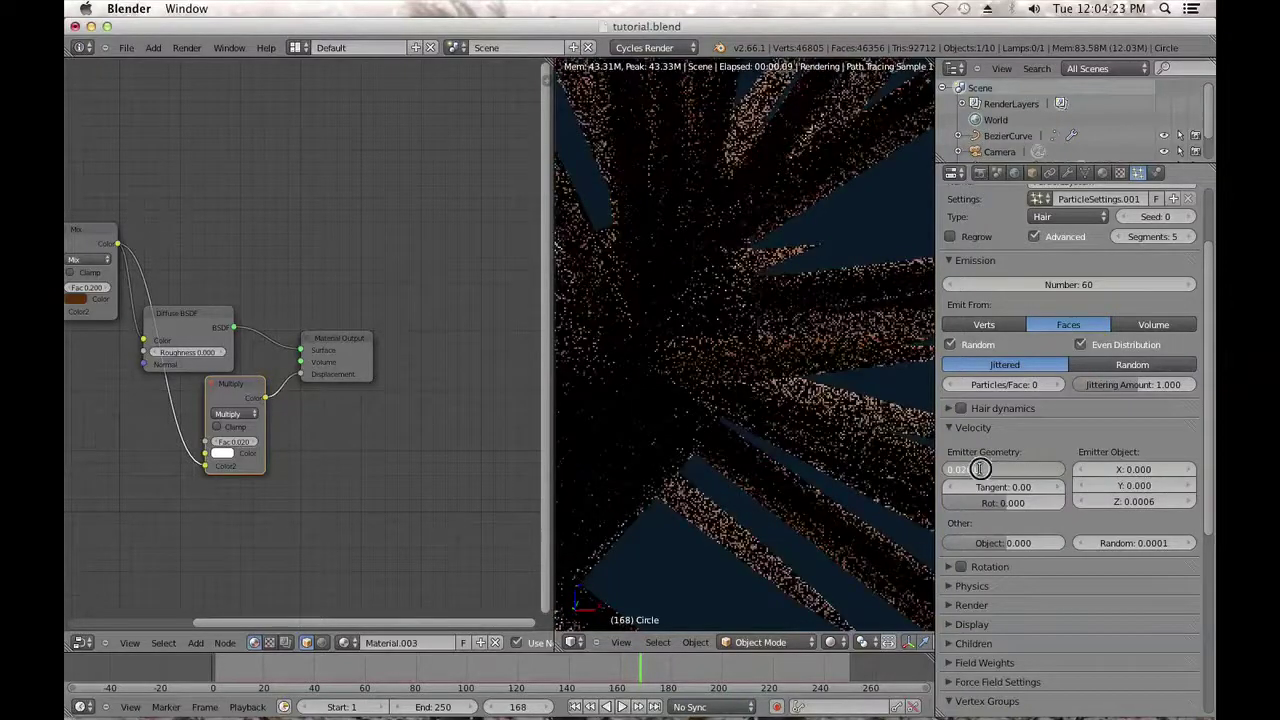
type("02")
key("Return")
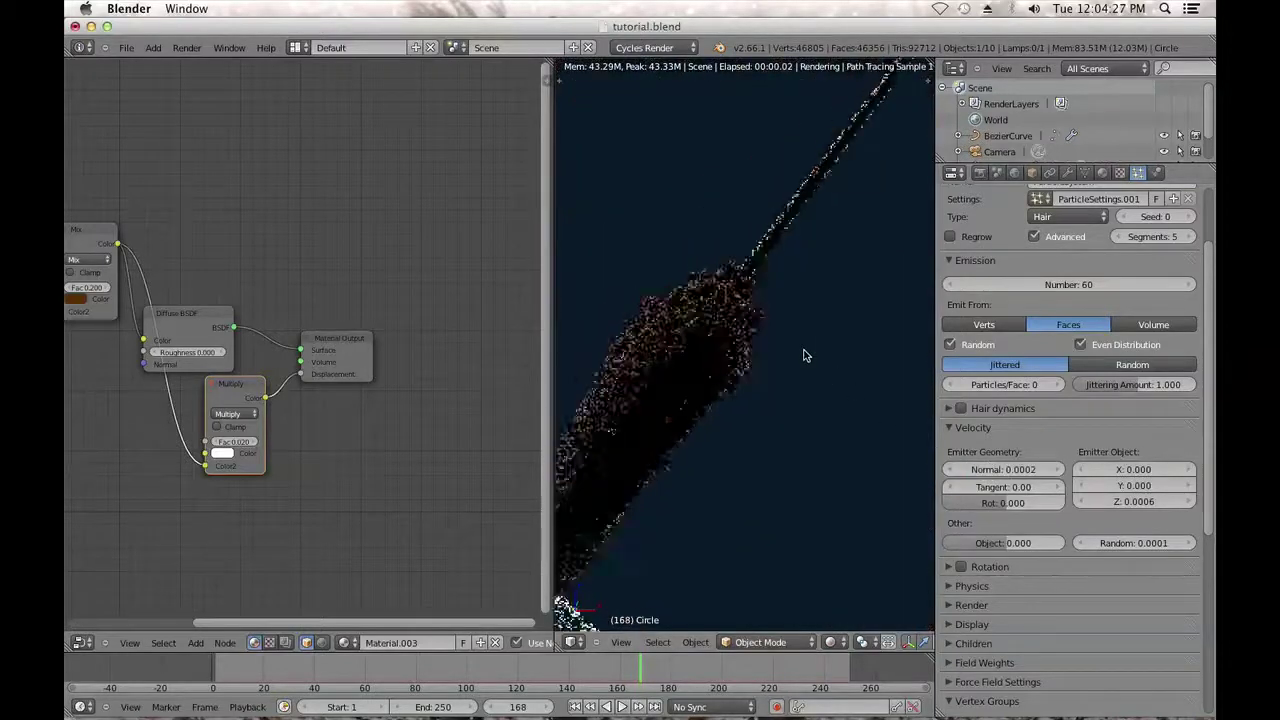
Set the Cycles hair shape of the spikes to -0.30.
scroll(1044, 457, "down", 8)
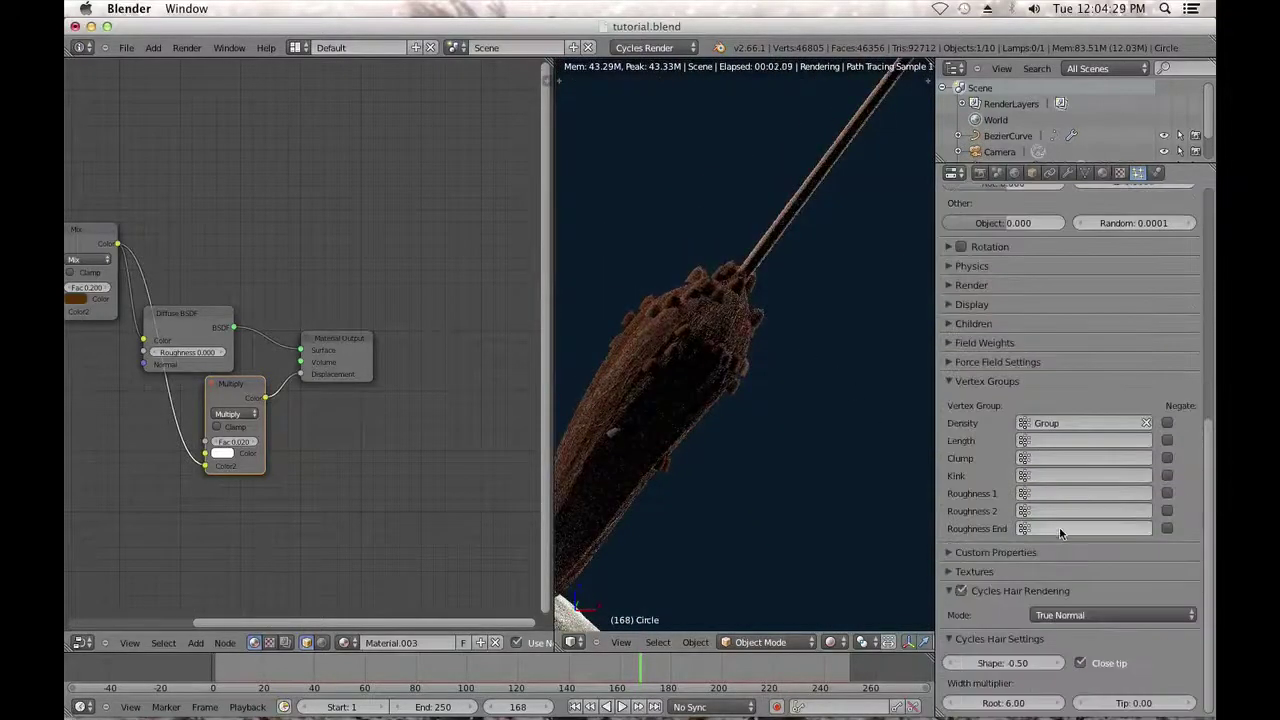
left_click(1019, 661)
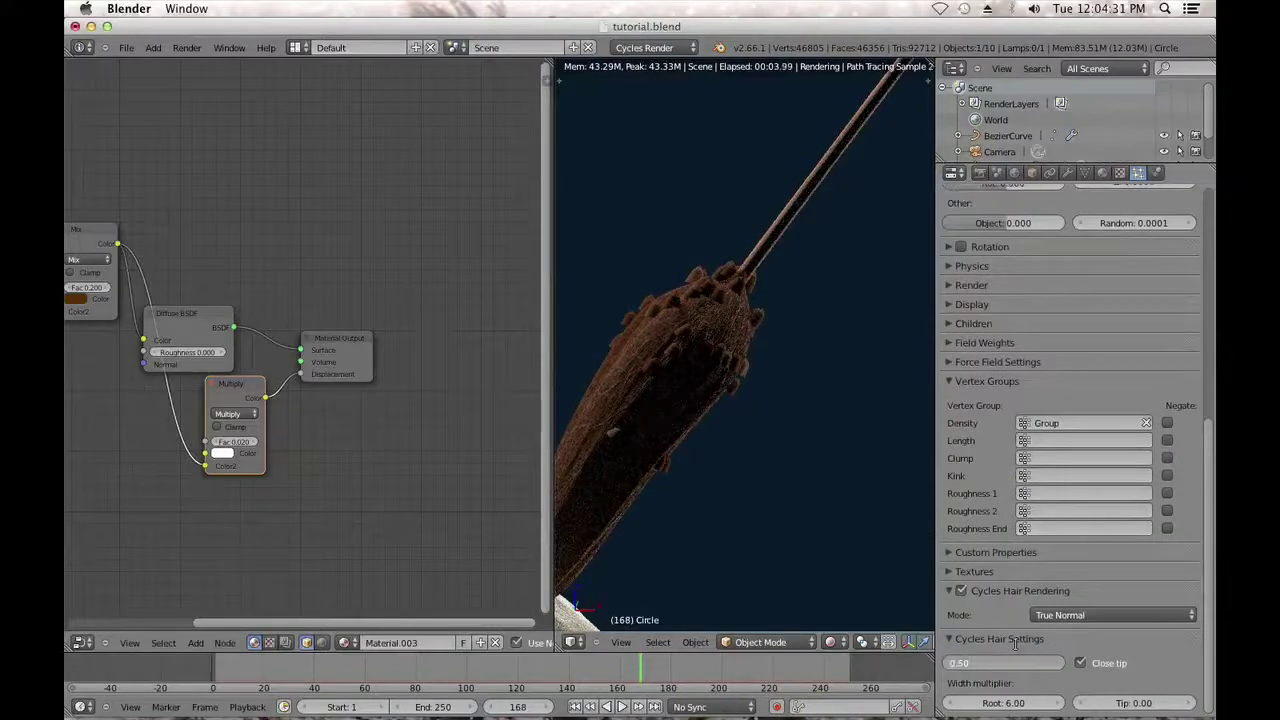
type("-0.30")
key("Return")
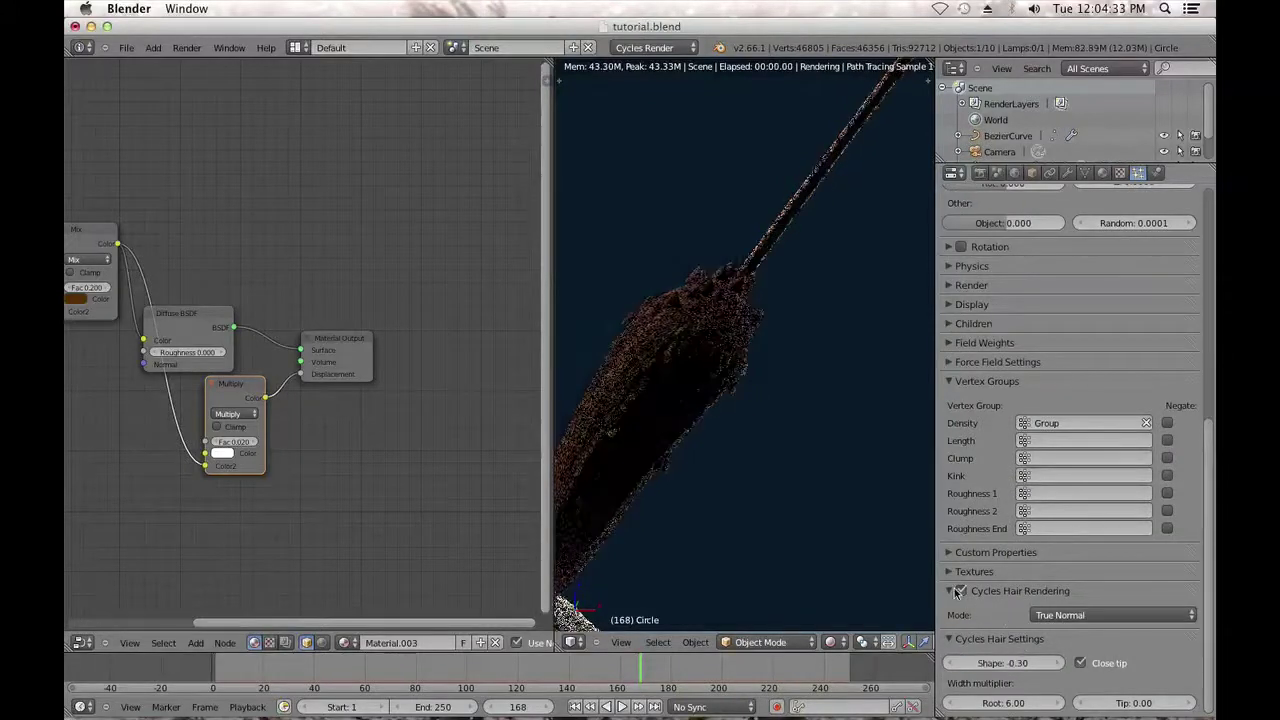
Try a root width multiplier of 3 for the spikes and settle on 4.00.
left_click(1010, 703)
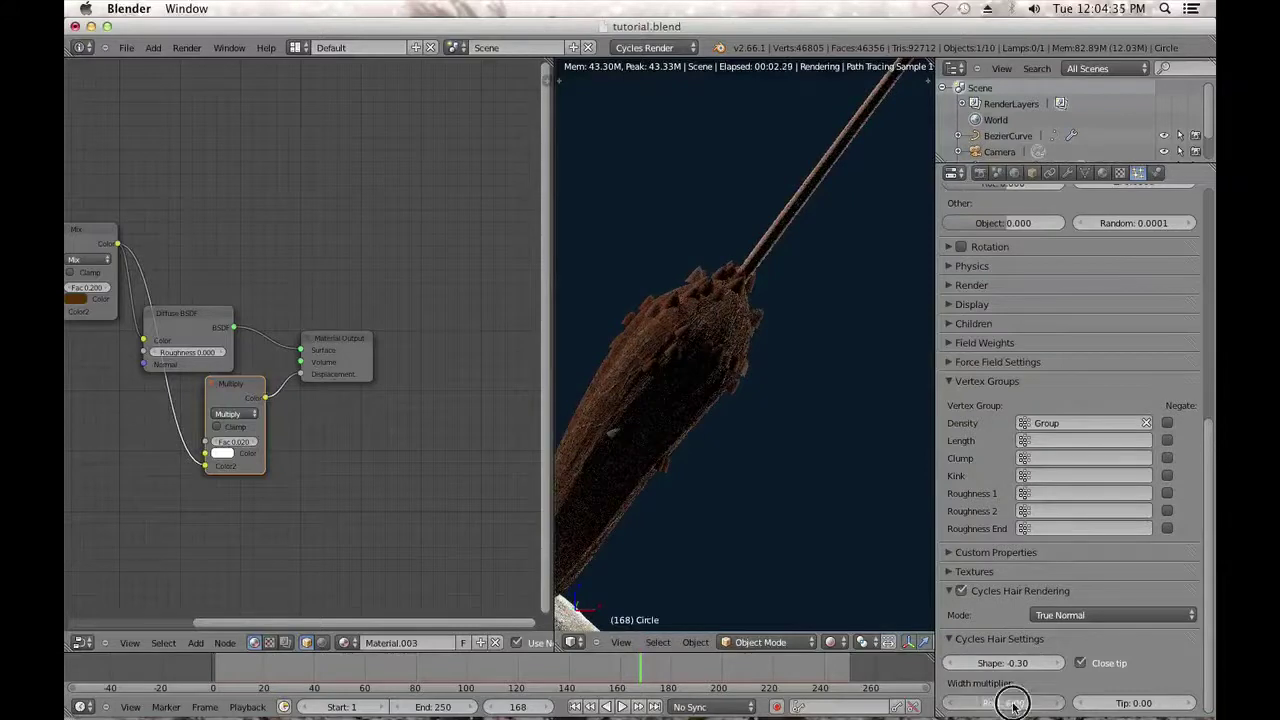
type("3")
key("Return")
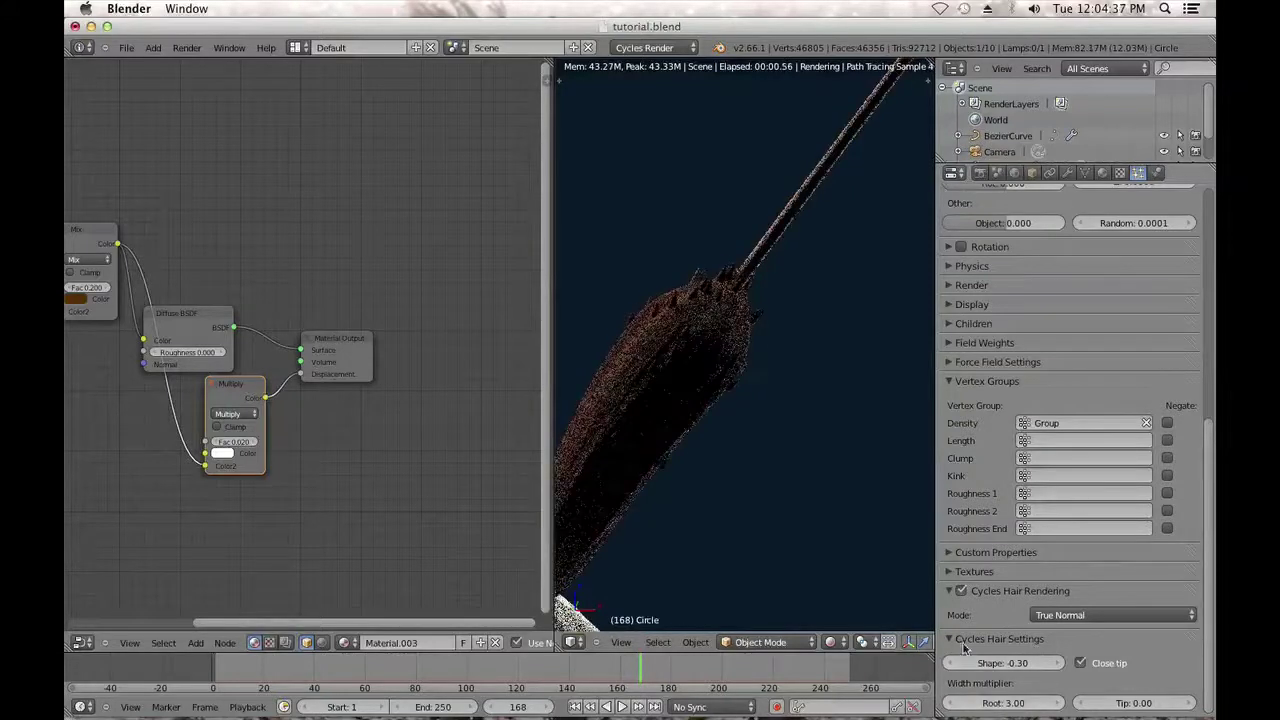
left_click(1013, 700)
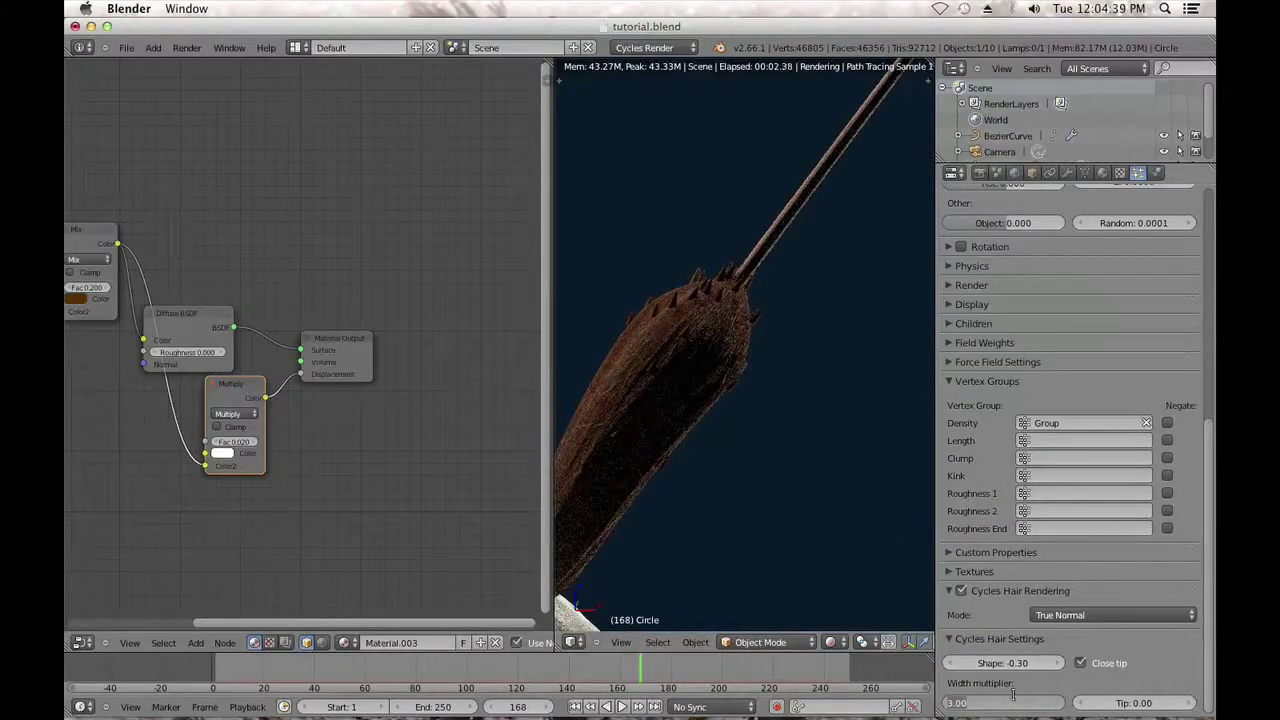
type("4")
key("Return")
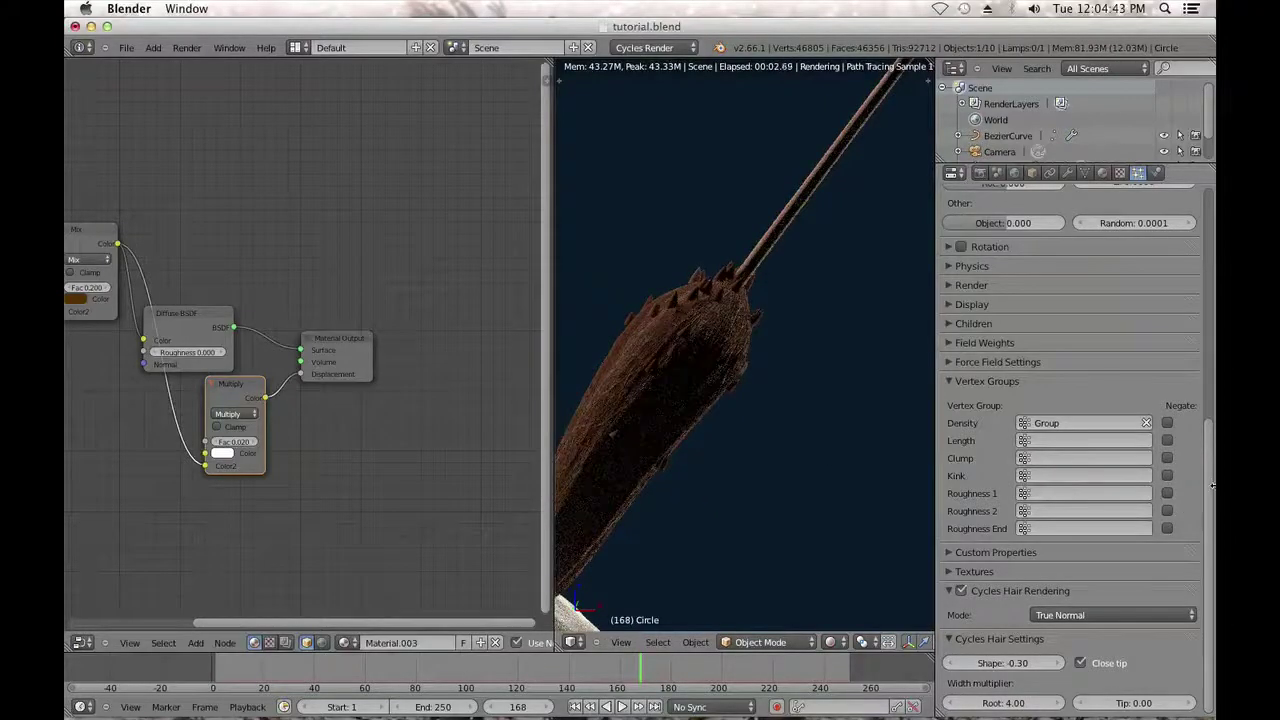
Set the emitter object's Z velocity for the spikes to 0.0004.
scroll(1188, 345, "up", 5)
scroll(1180, 310, "up", 3)
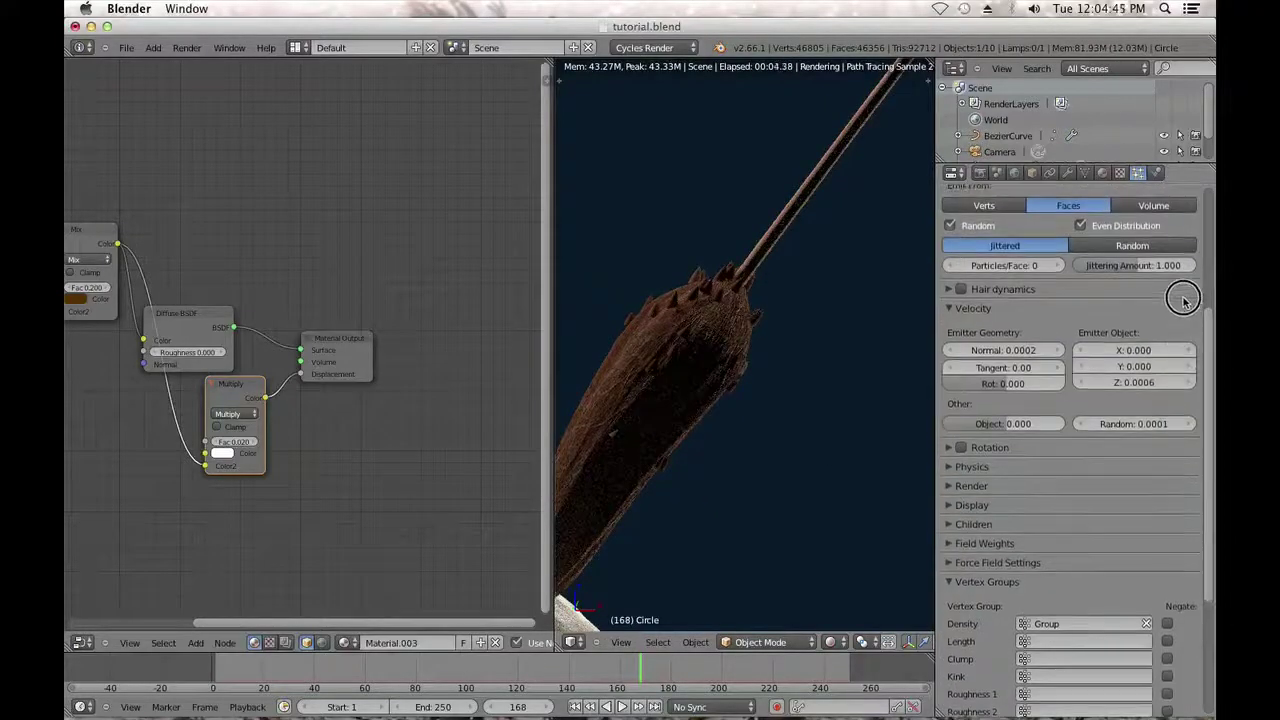
left_click(1138, 498)
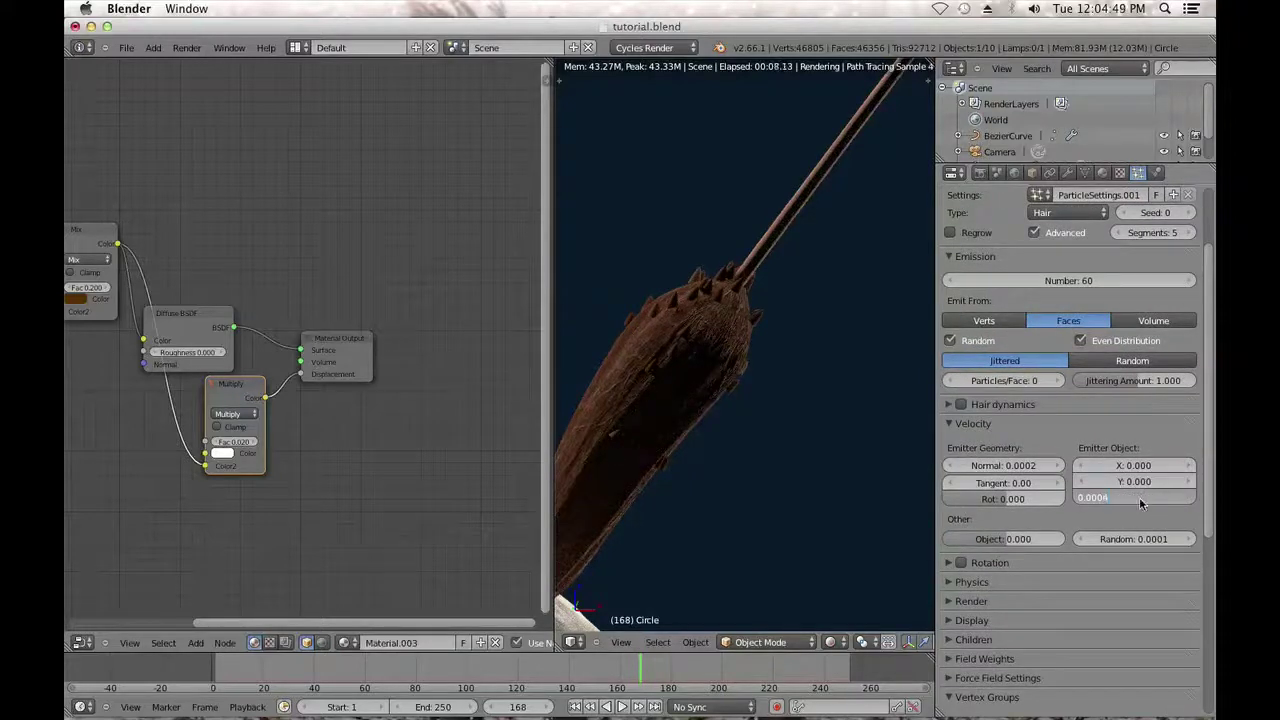
key("Return")
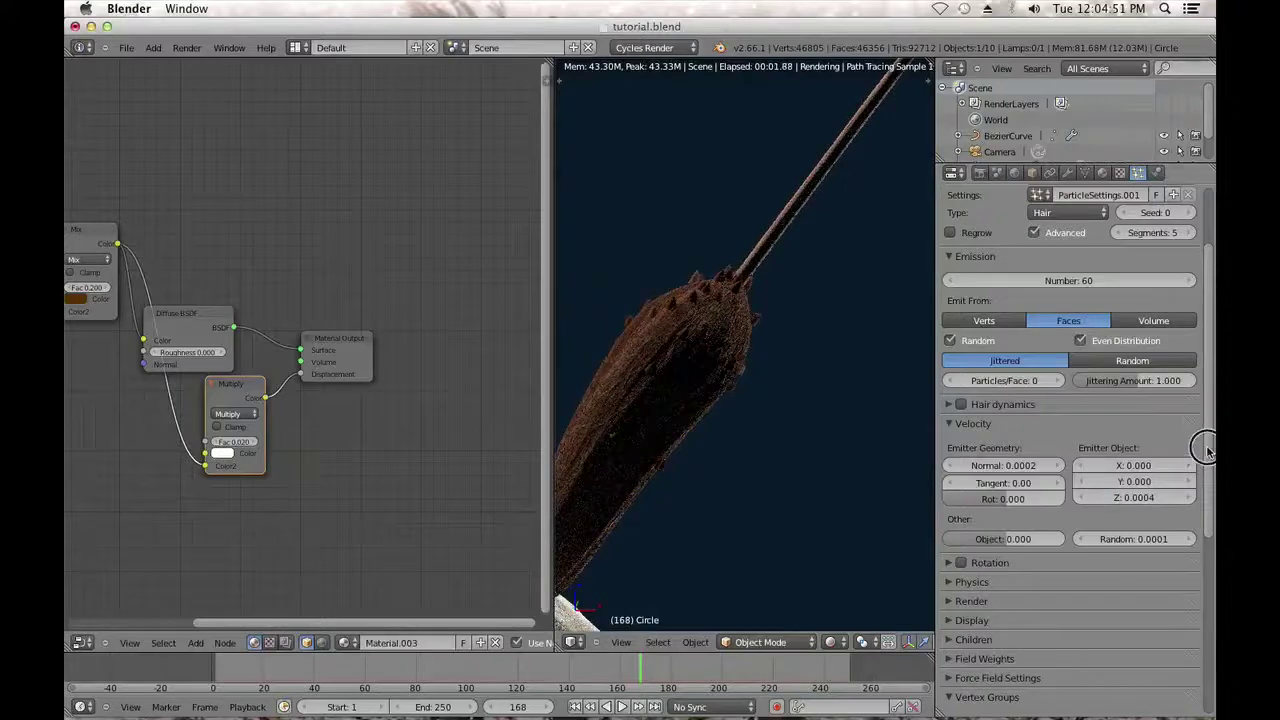
scroll(1195, 390, "up", 3)
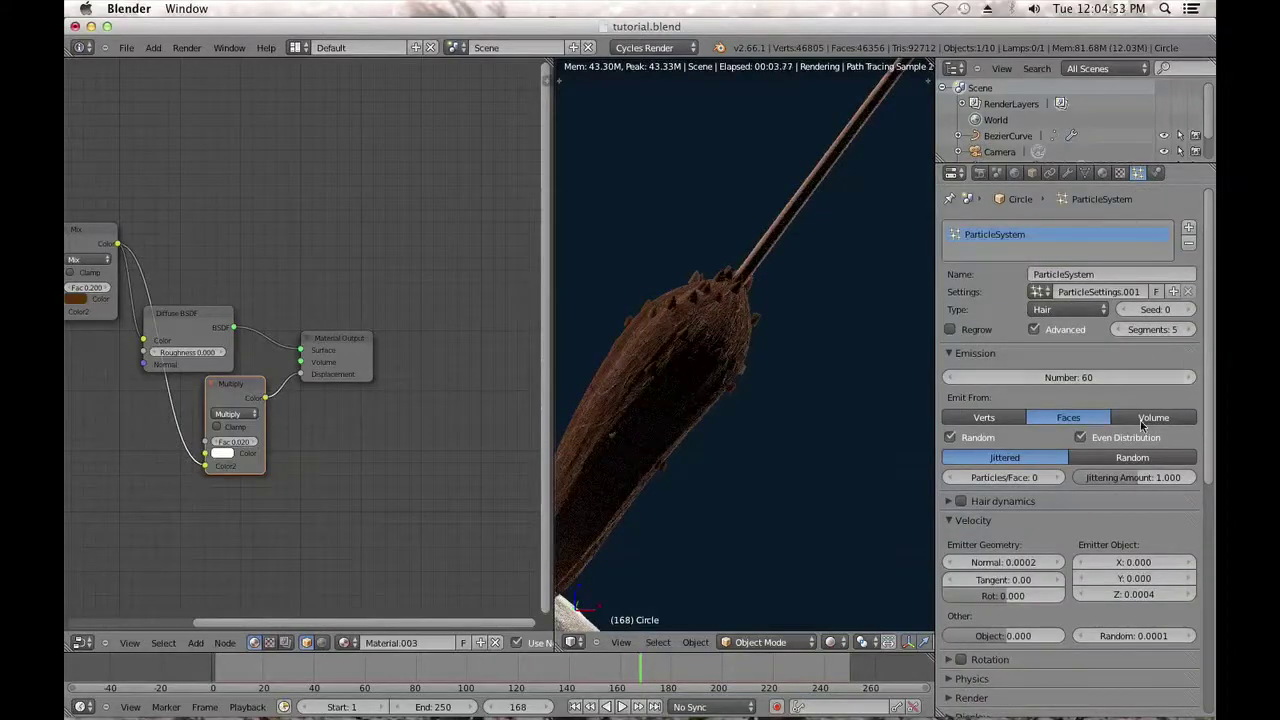
scroll(727, 463, "down", 4)
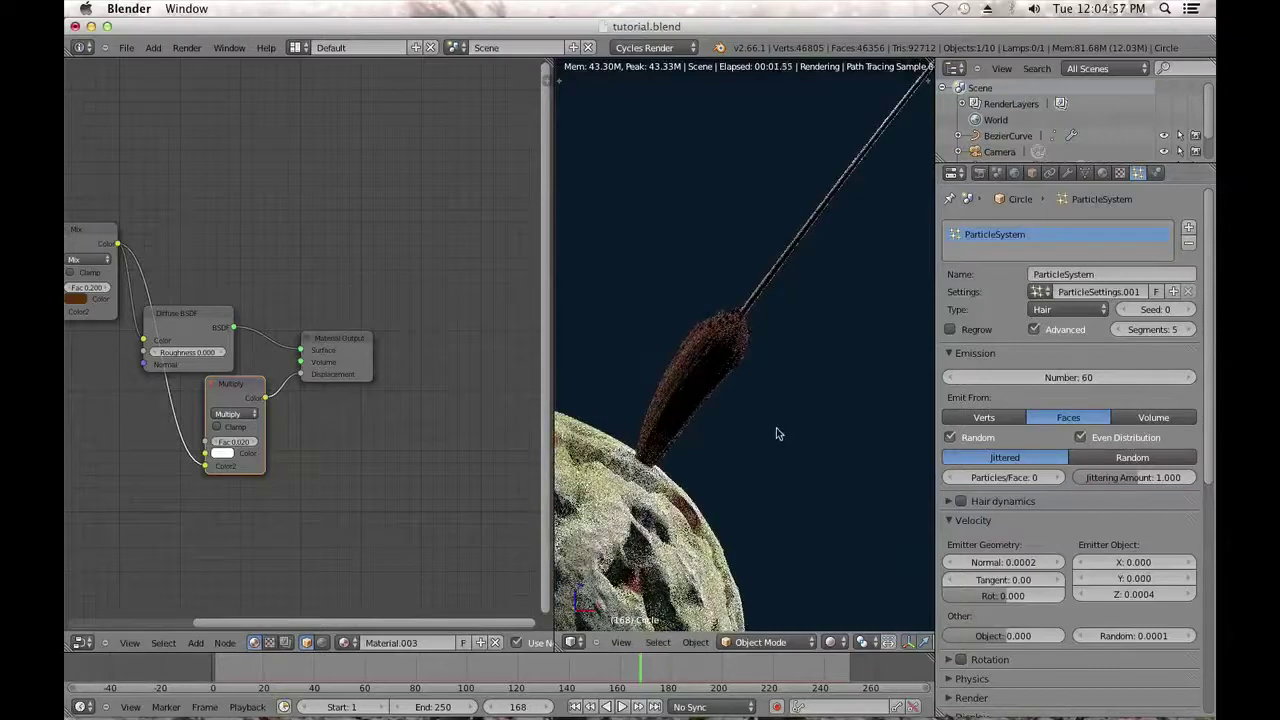
scroll(775, 431, "up", 3)
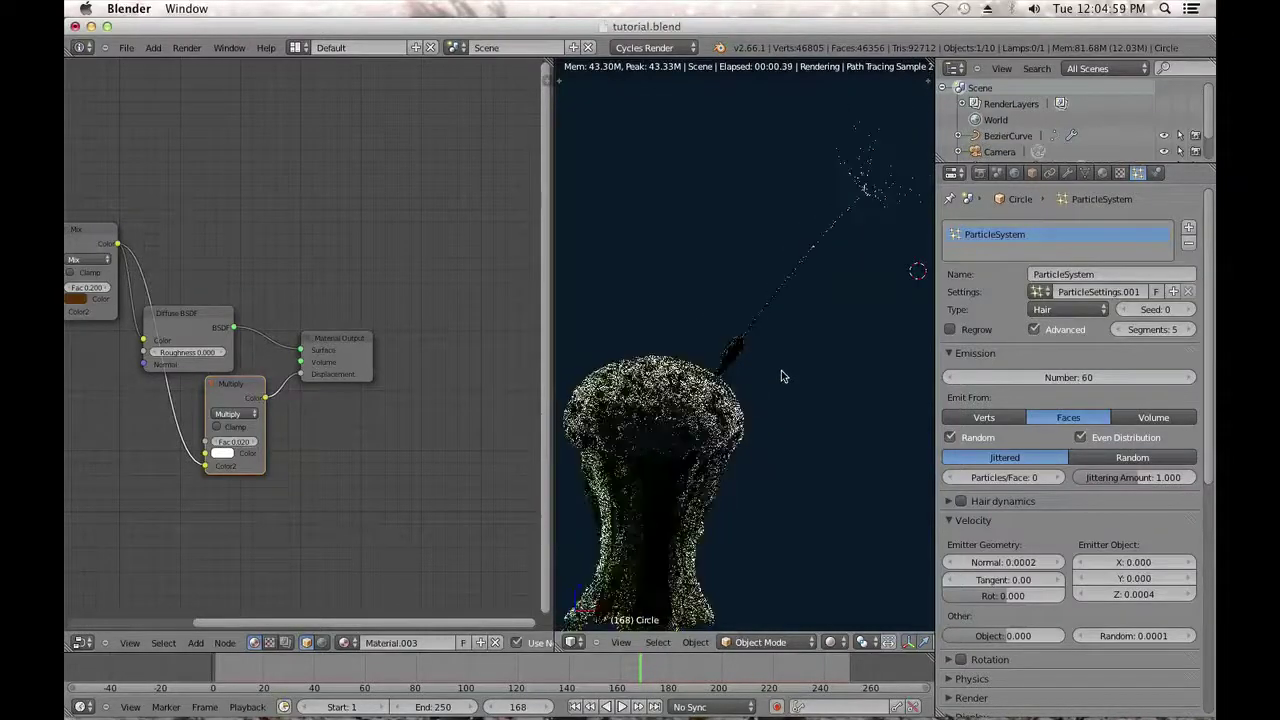
middle_click_drag(796, 392, 781, 348, "shift")
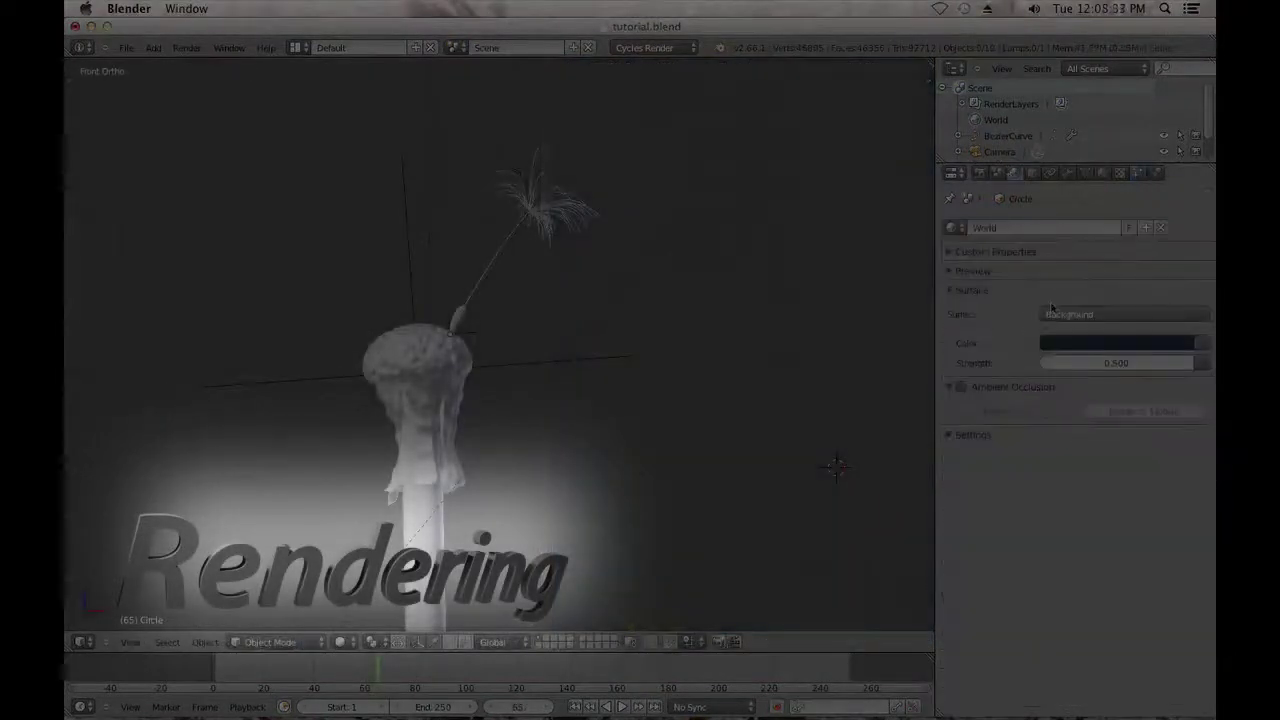
left_click(1130, 316)
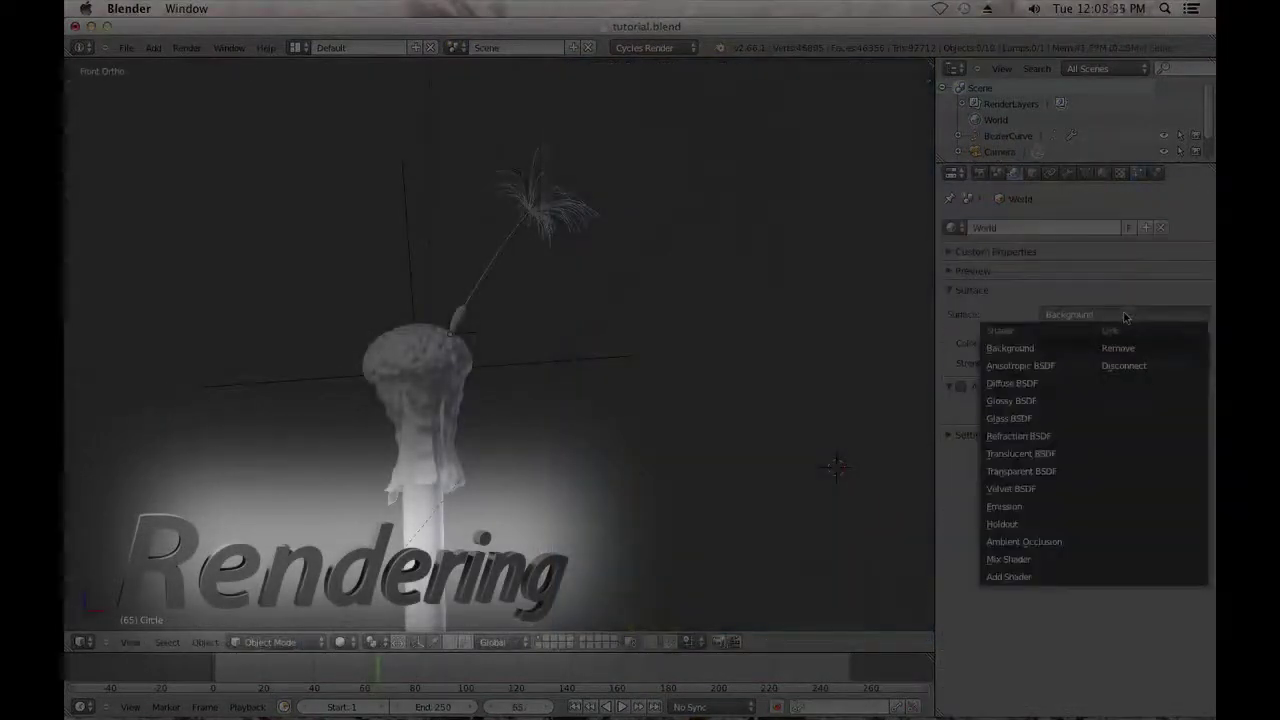
left_click(1091, 295)
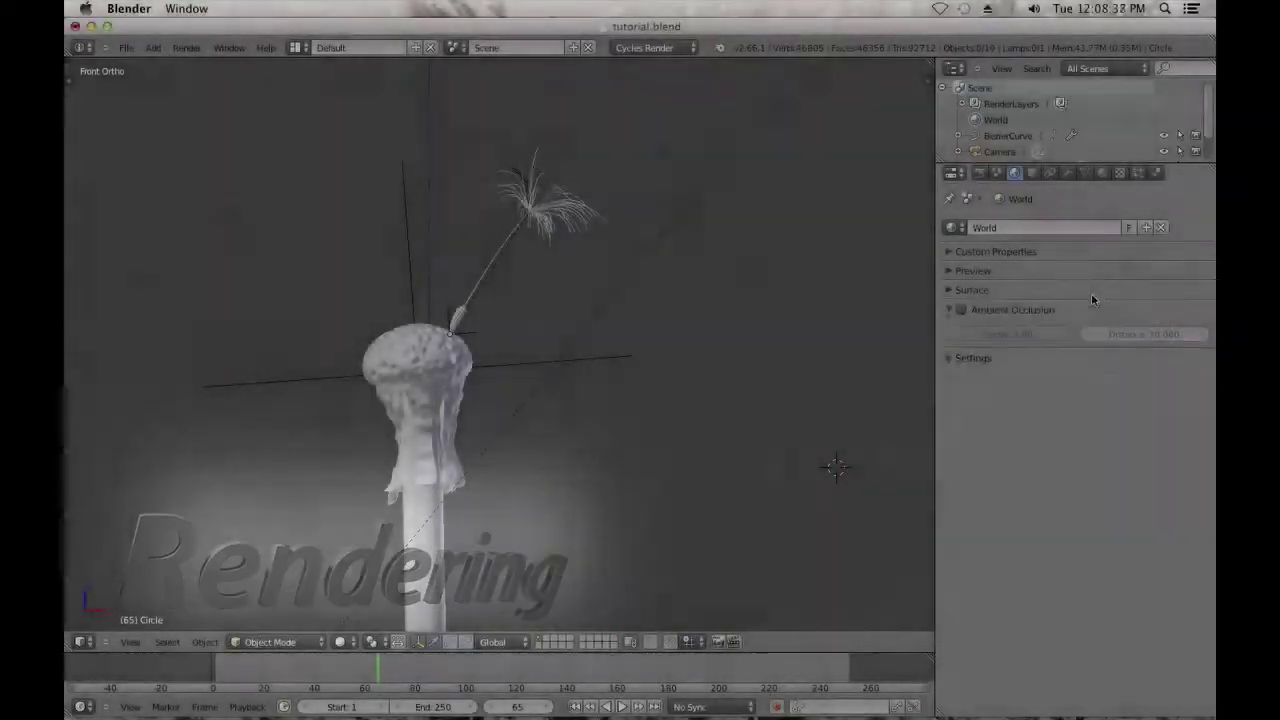
left_click(1071, 295)
Assign an Environment Texture to the world background color and open the image browser for it.
left_click(1200, 342)
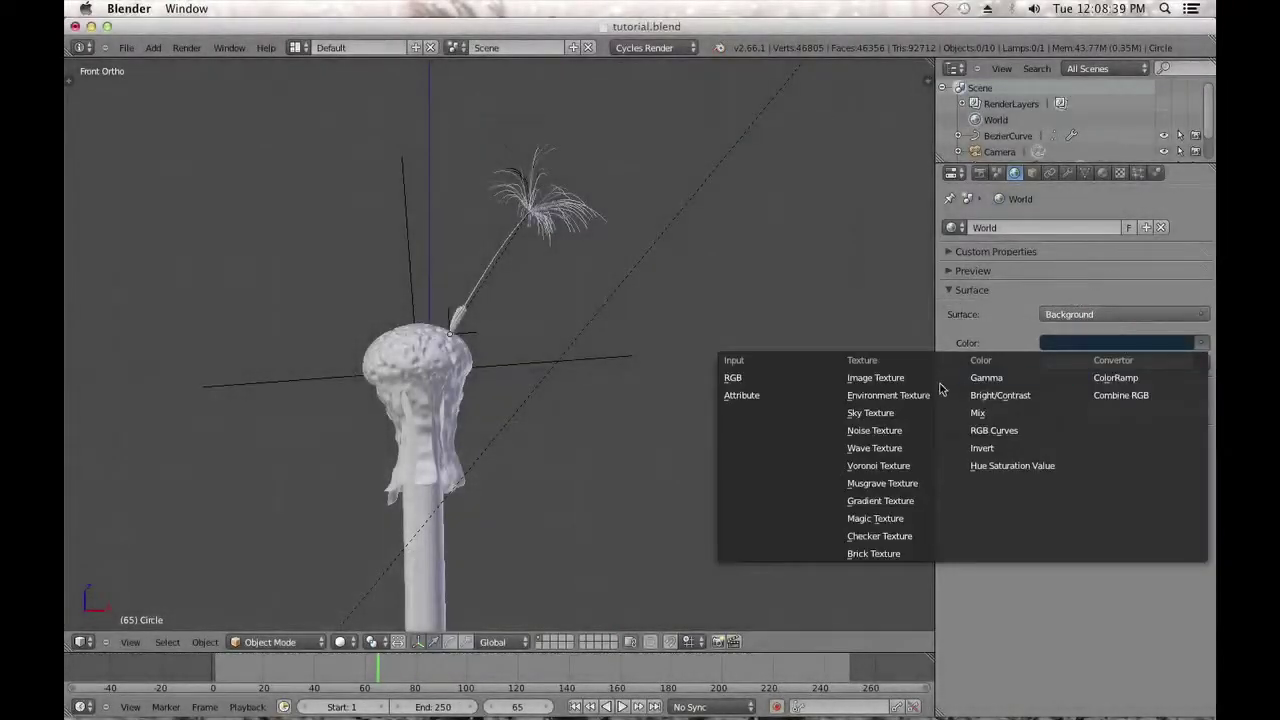
left_click(900, 394)
left_click(1140, 364)
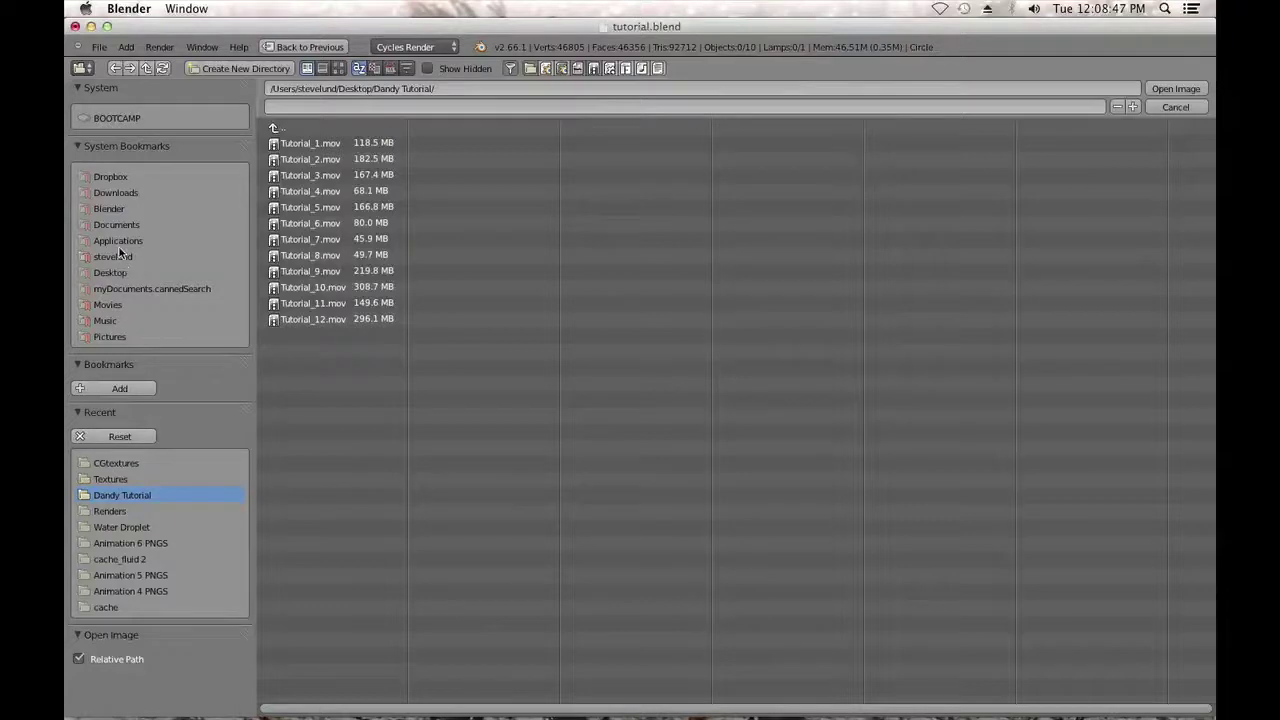
Load sky_cloudy_free.hdr from the sky_cloudy_free_hdr folder inside the Blender folder as the world's environment image.
left_click(110, 209)
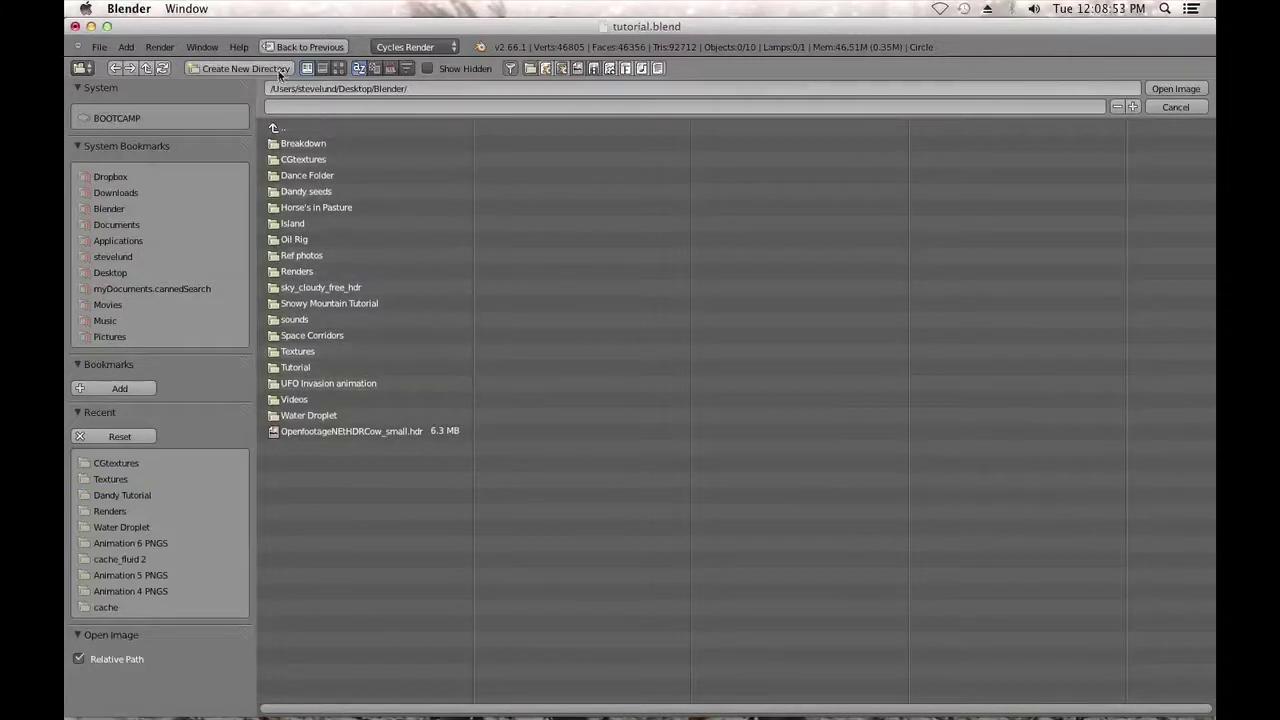
key("super+Tab")
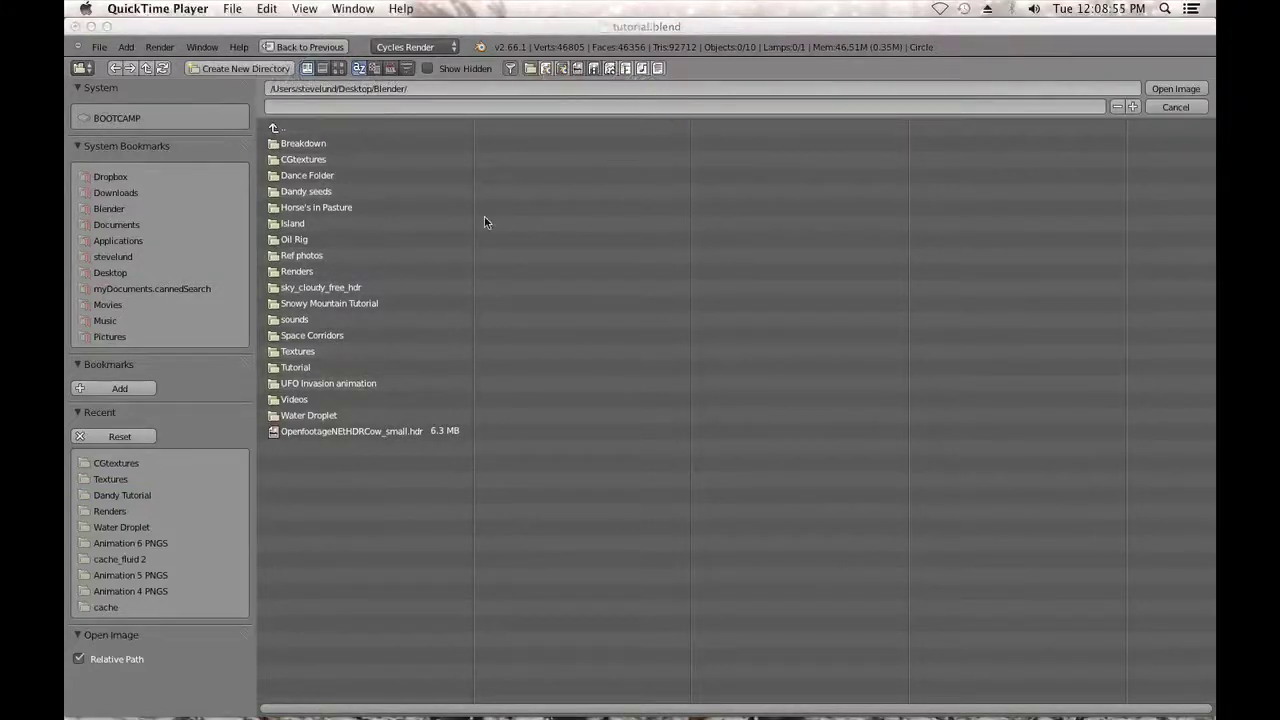
left_click(340, 288)
left_click(340, 288)
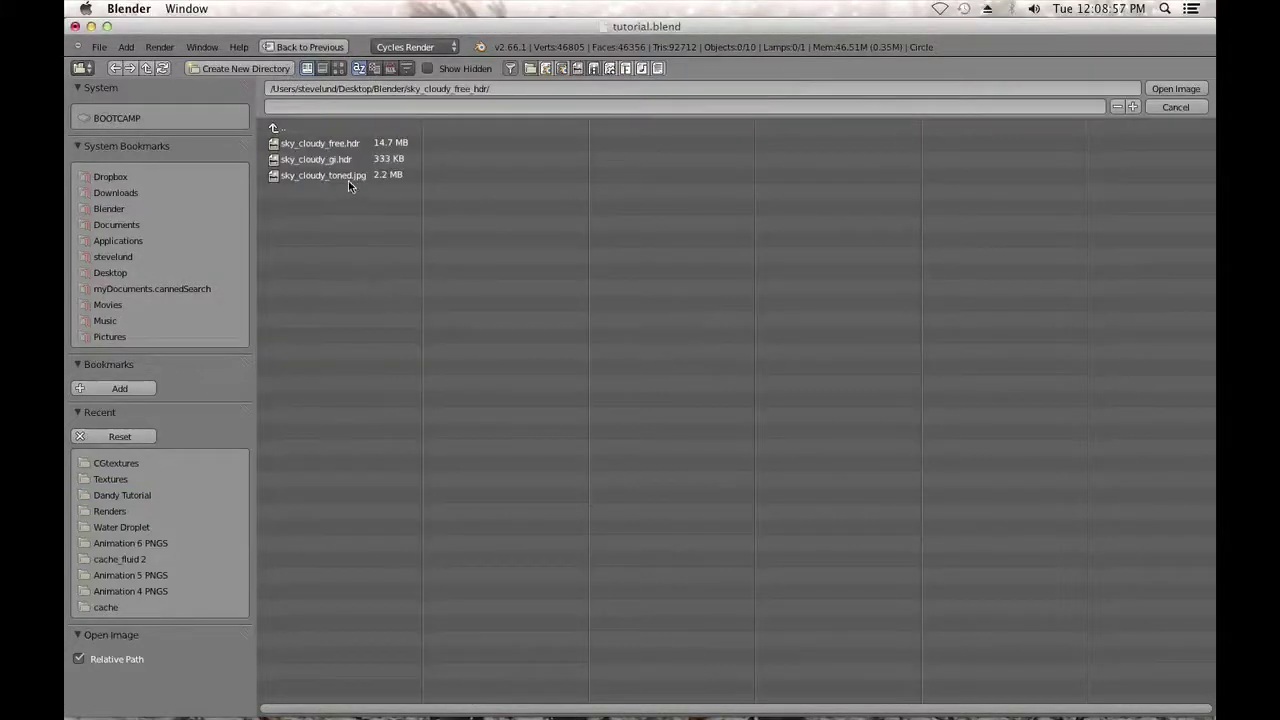
double_click(348, 141)
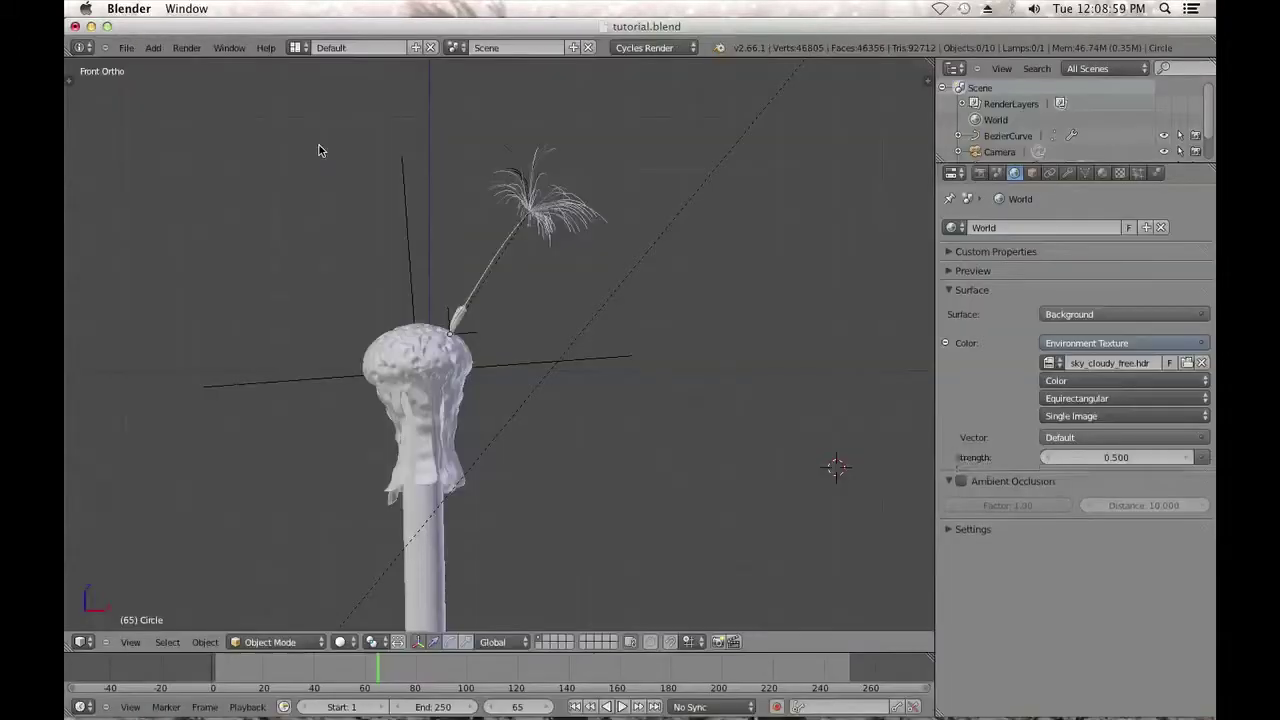
Display the 3D view in Rendered shading with perspective projection to preview the sky environment.
left_click(346, 642)
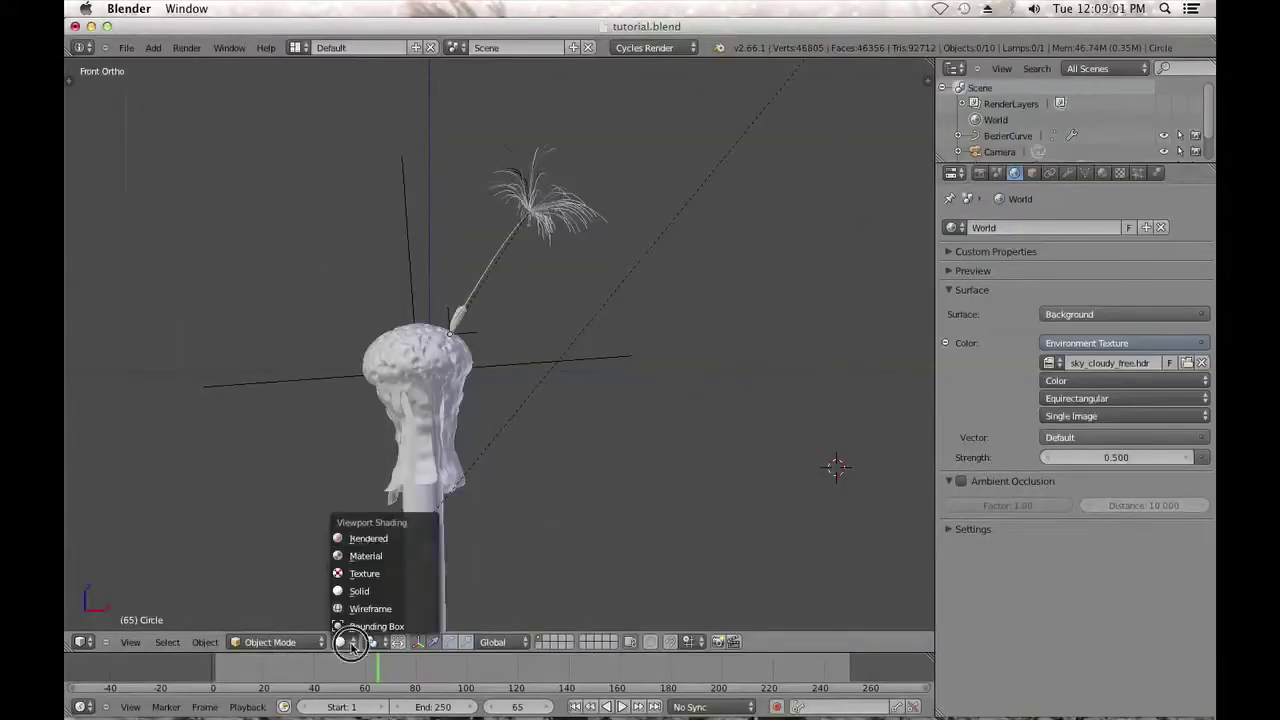
left_click(375, 538)
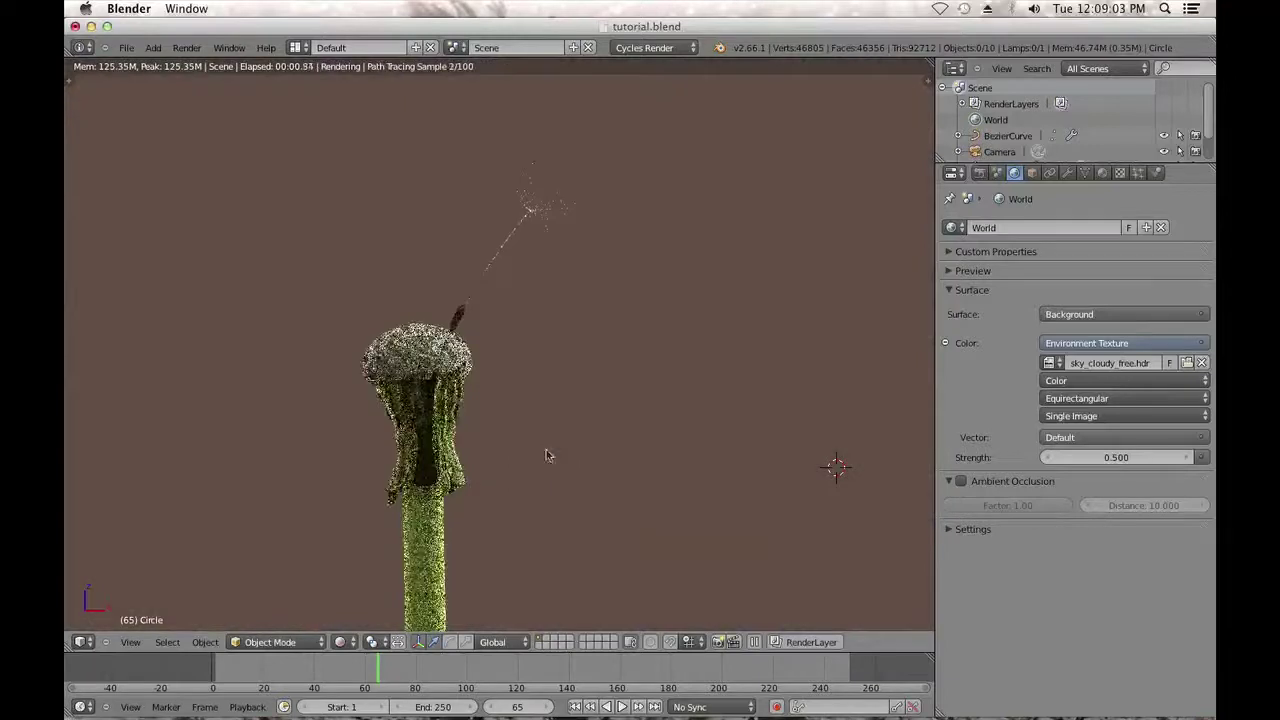
key("KP_5")
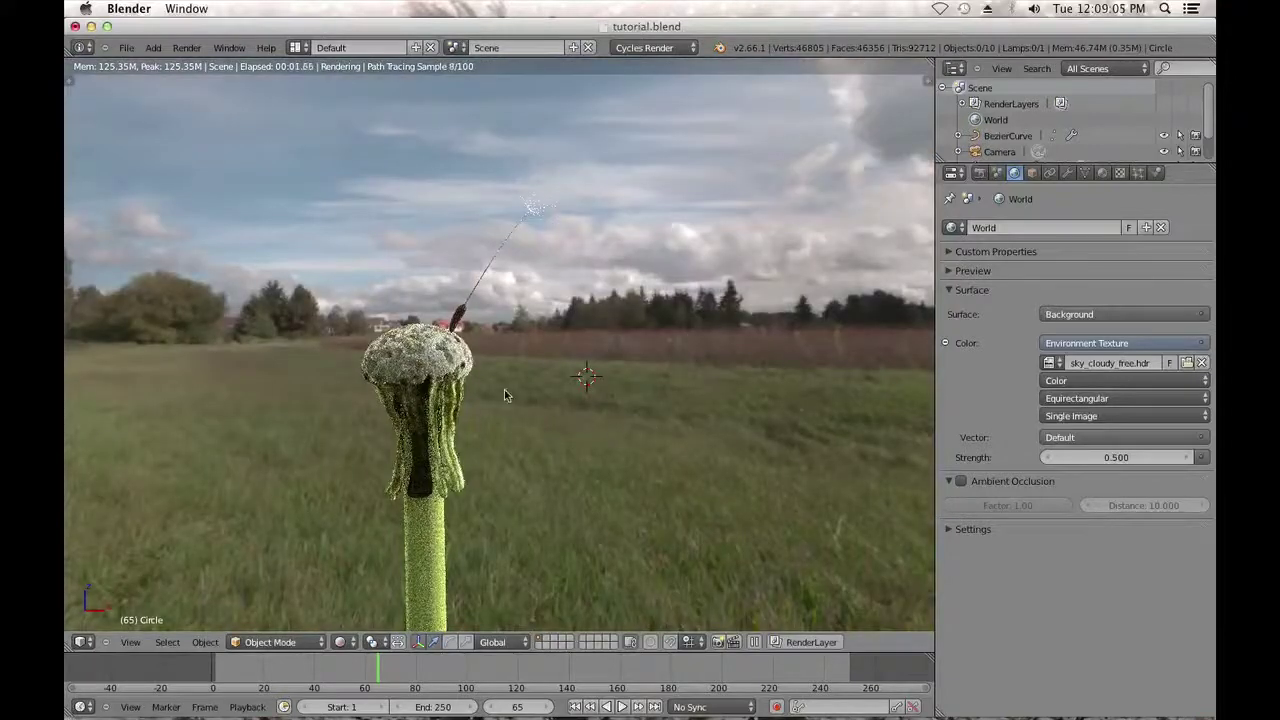
Set the world background strength to 0.2.
left_click(1120, 458)
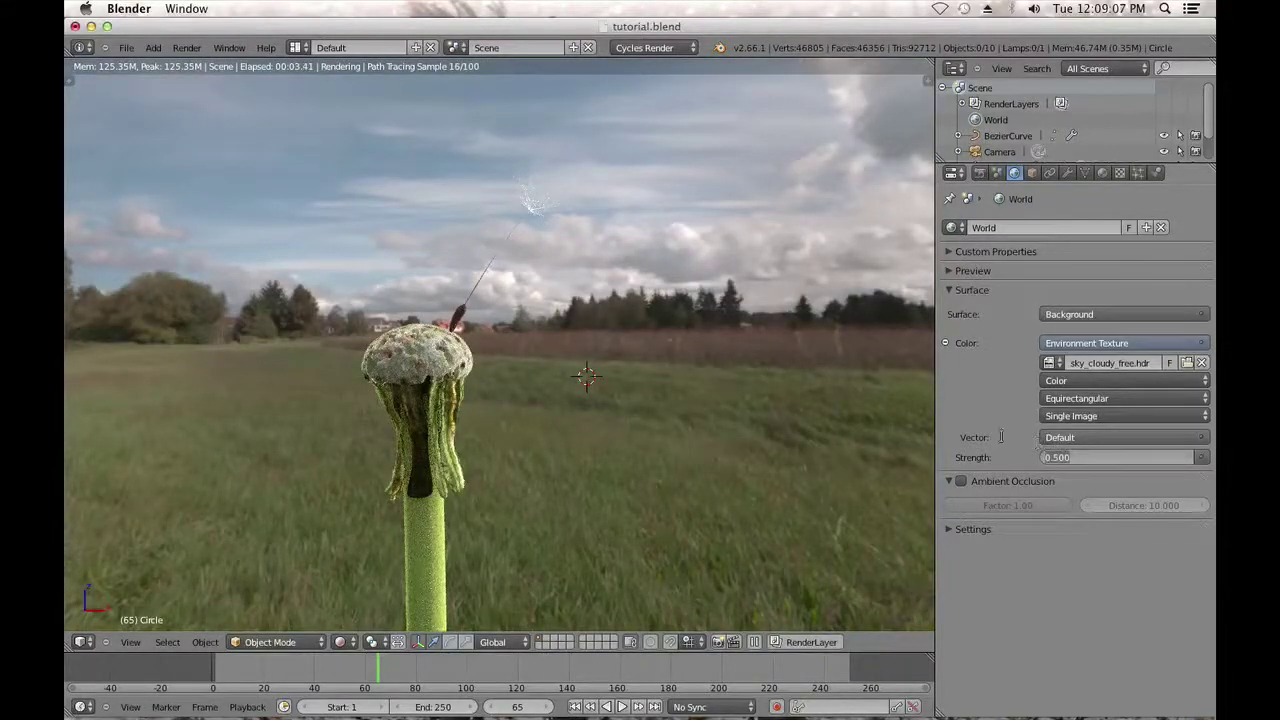
type("0.2")
key("Return")
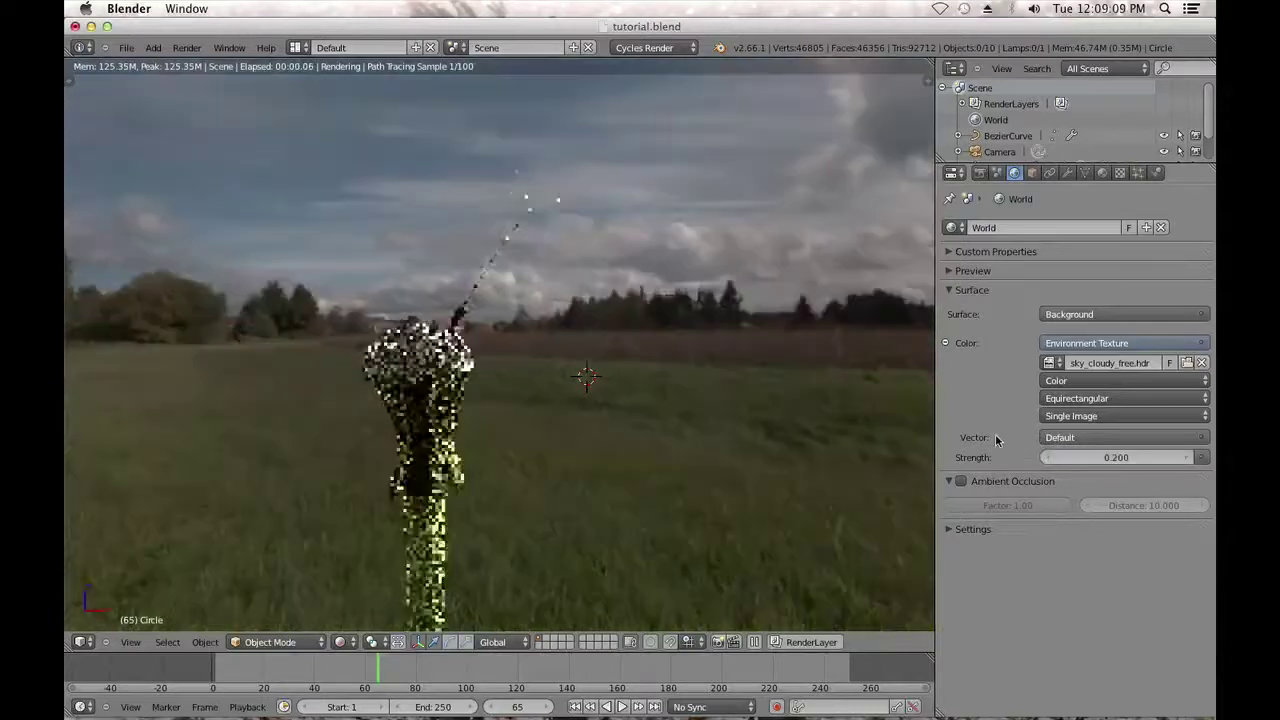
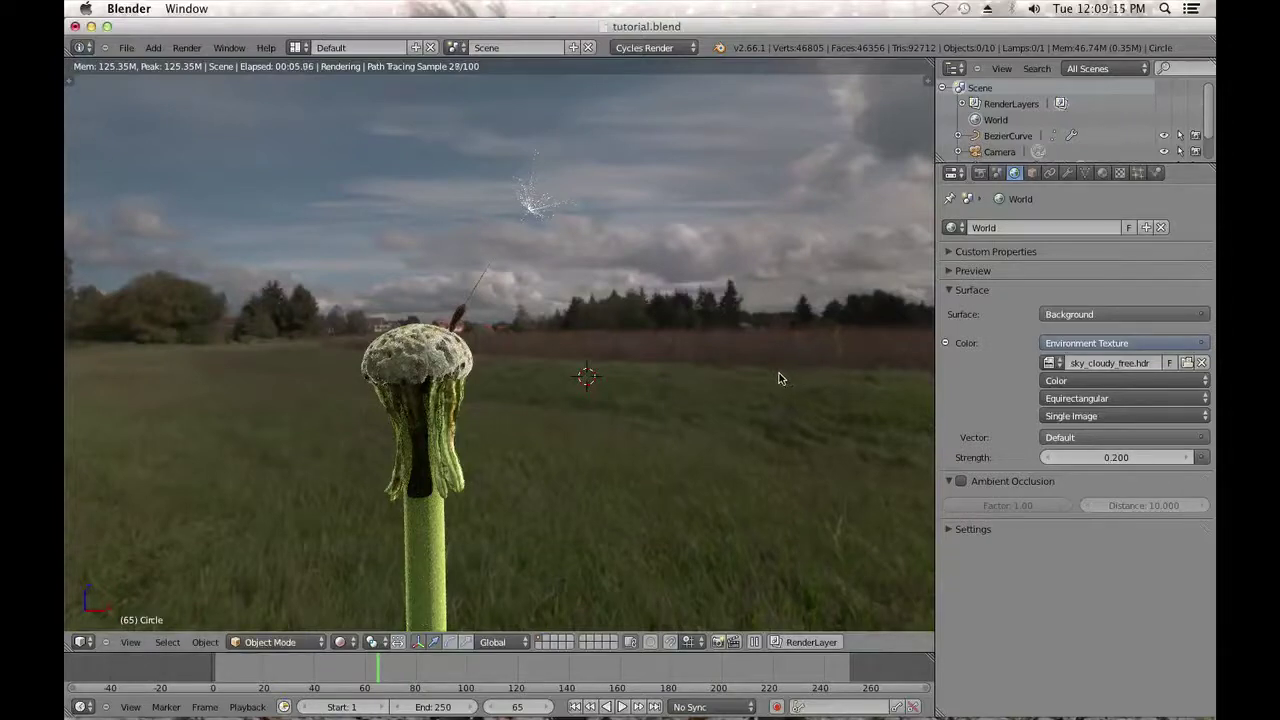
Frame the dandelion head against the field and sky and align the camera to that view.
scroll(647, 390, "down", 1)
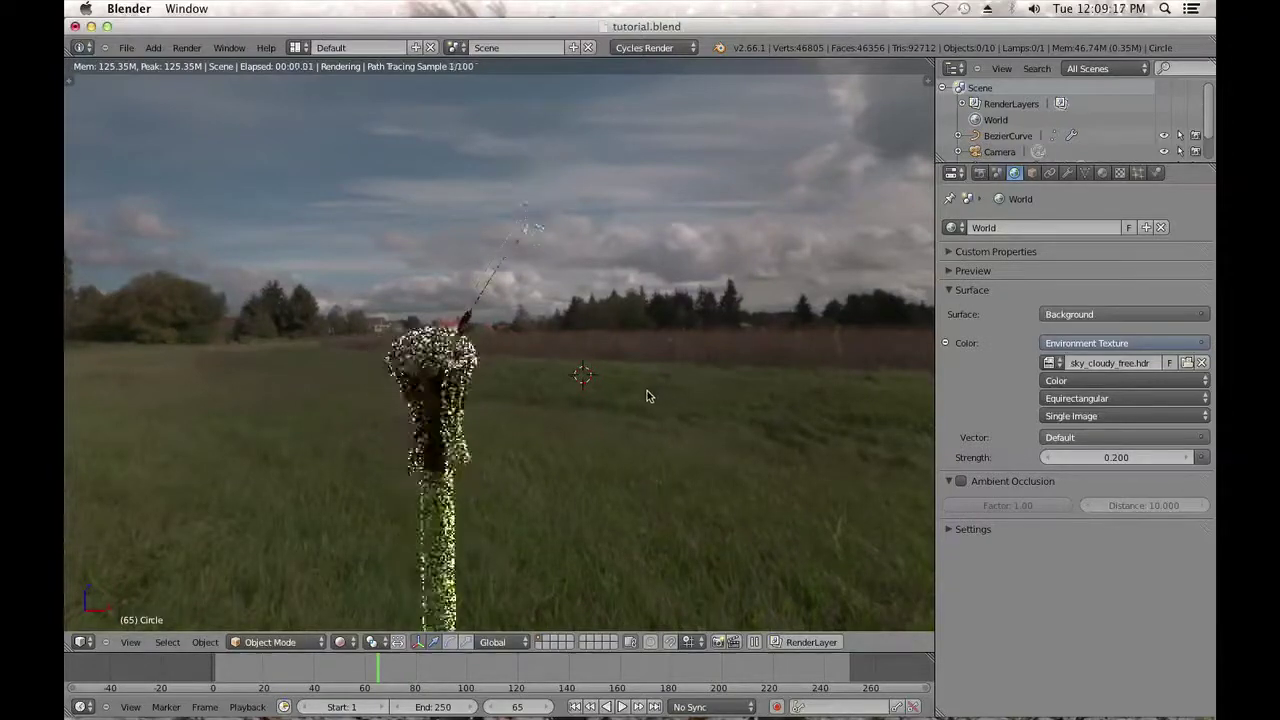
middle_click_drag(634, 389, 621, 392)
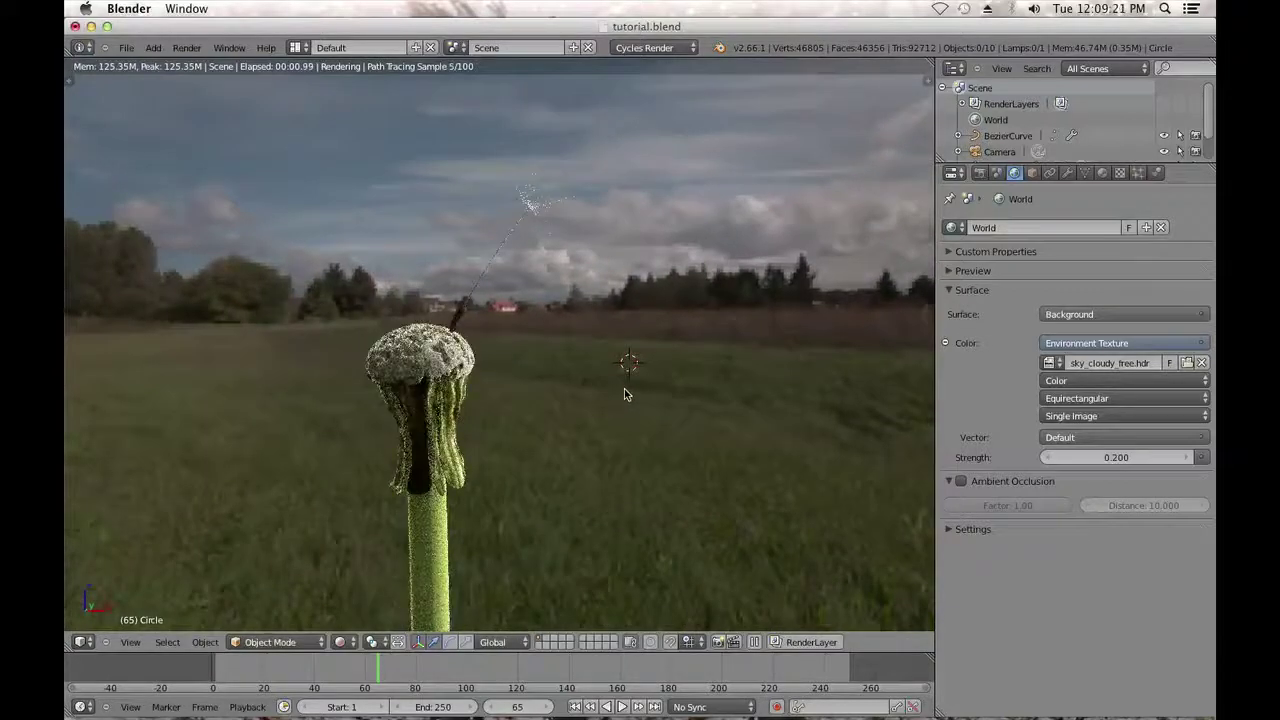
scroll(626, 387, "right", 1)
scroll(626, 386, "up", 1)
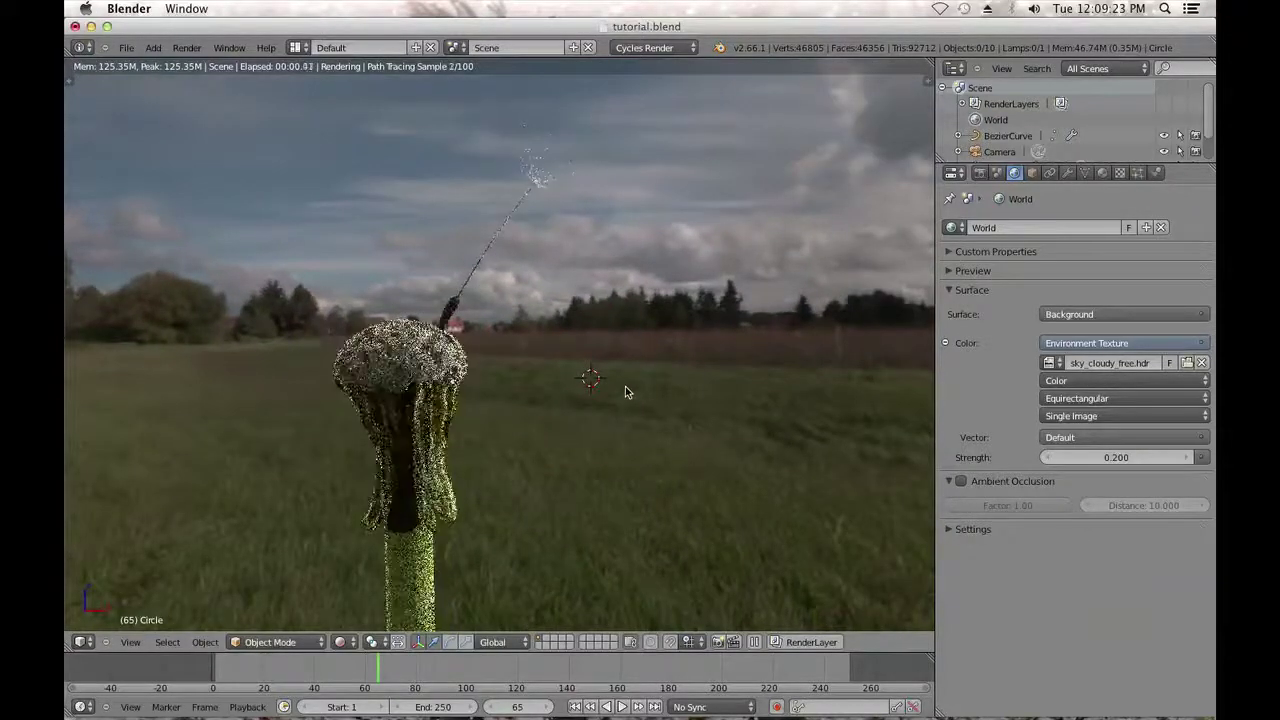
middle_click_drag(626, 389, 626, 388)
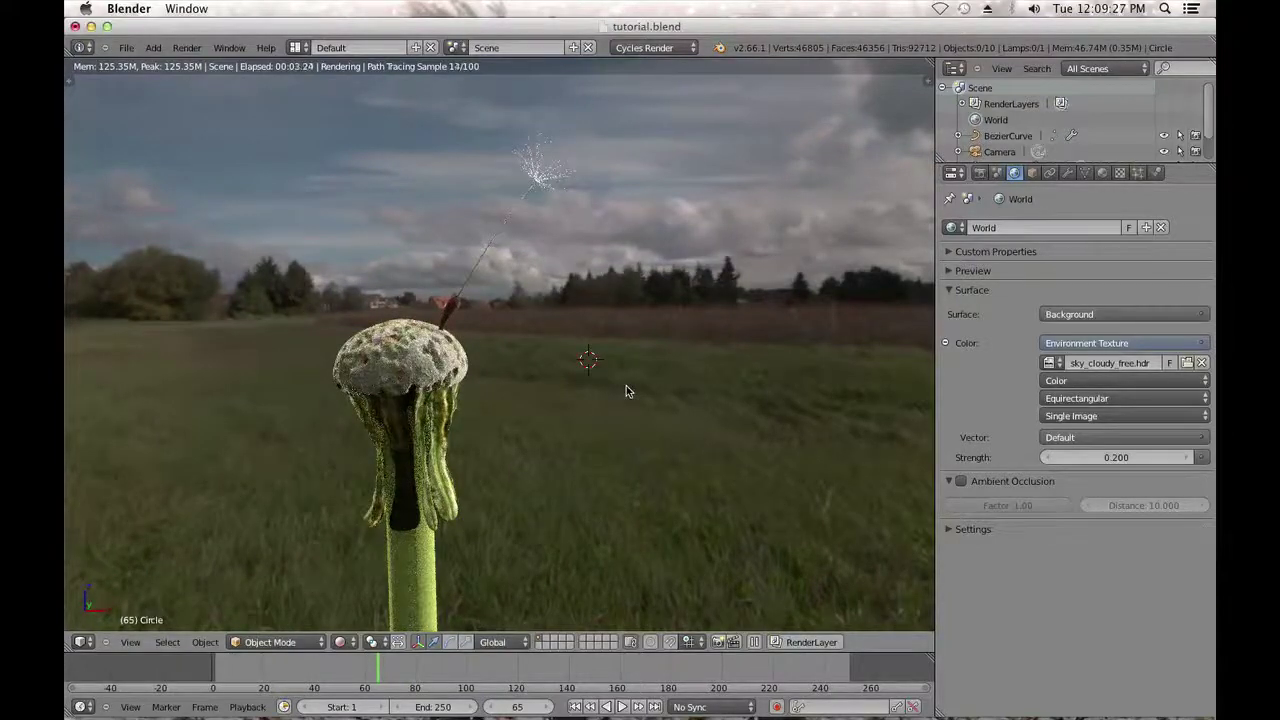
key("KP_0")
scroll(607, 418, "up", 2)
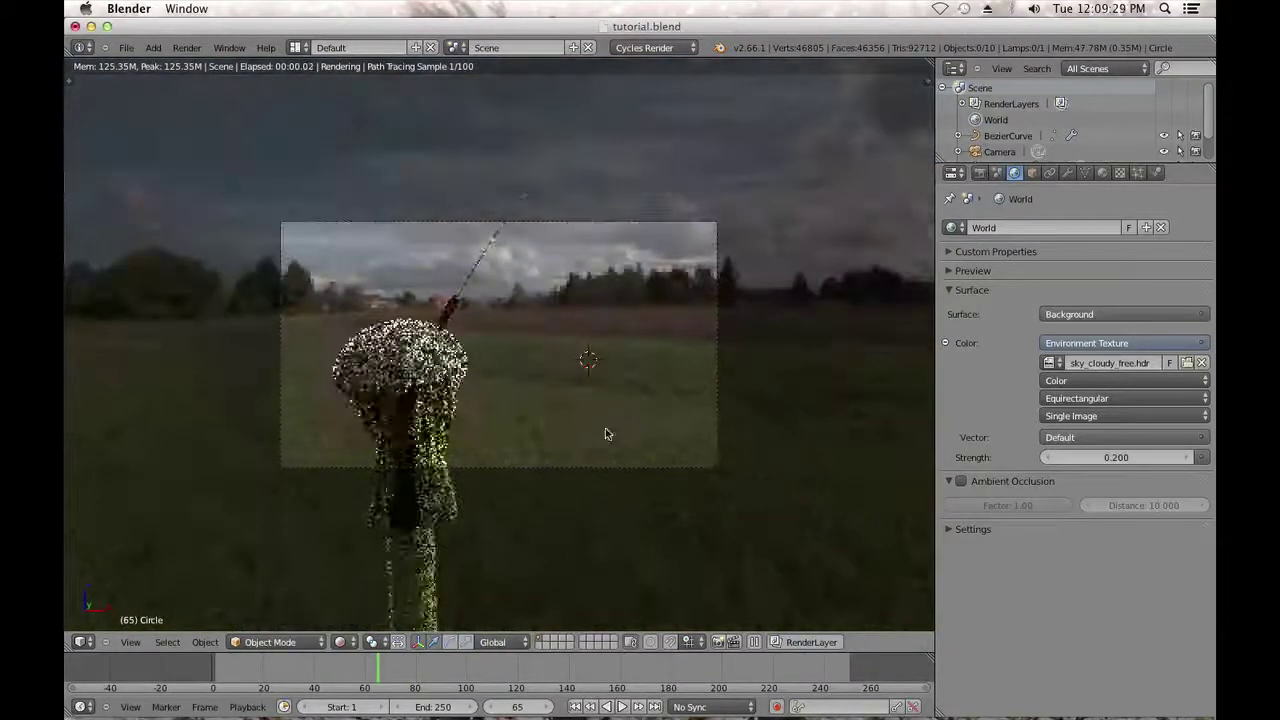
Select the camera and move it far back from the dandelion along its local Z axis.
right_click(589, 468)
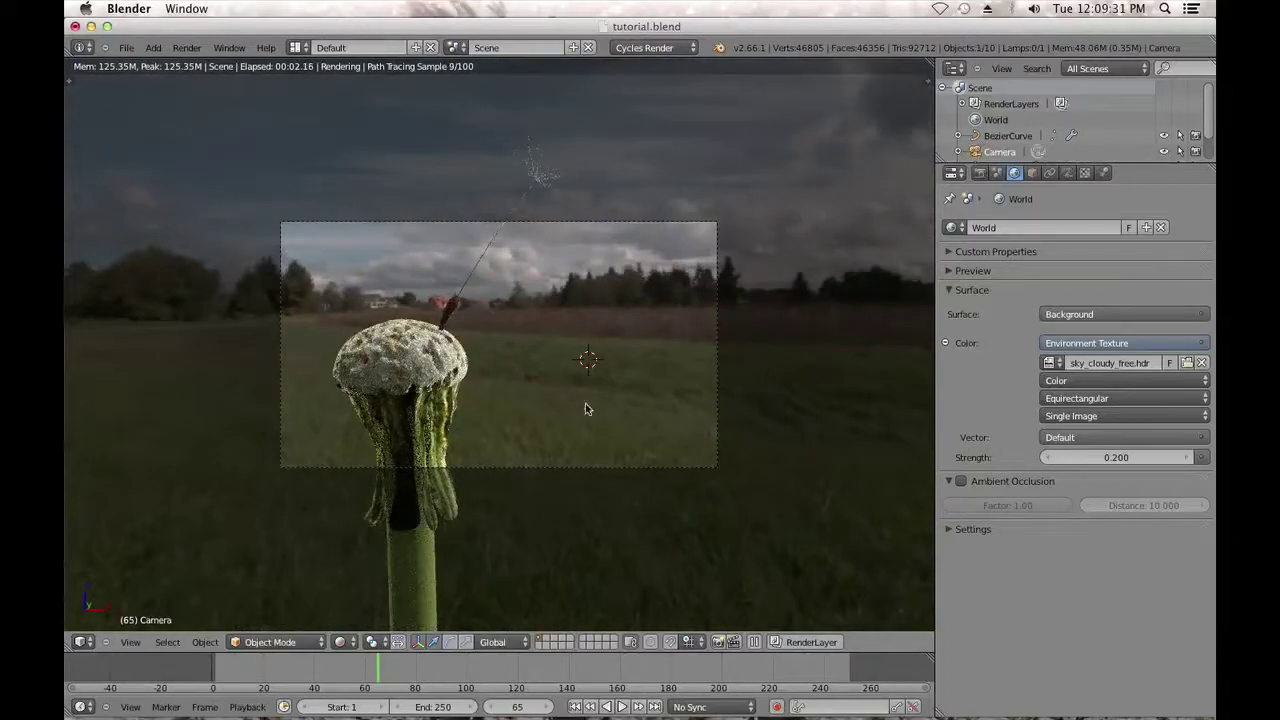
key("g")
key("z")
key("z")
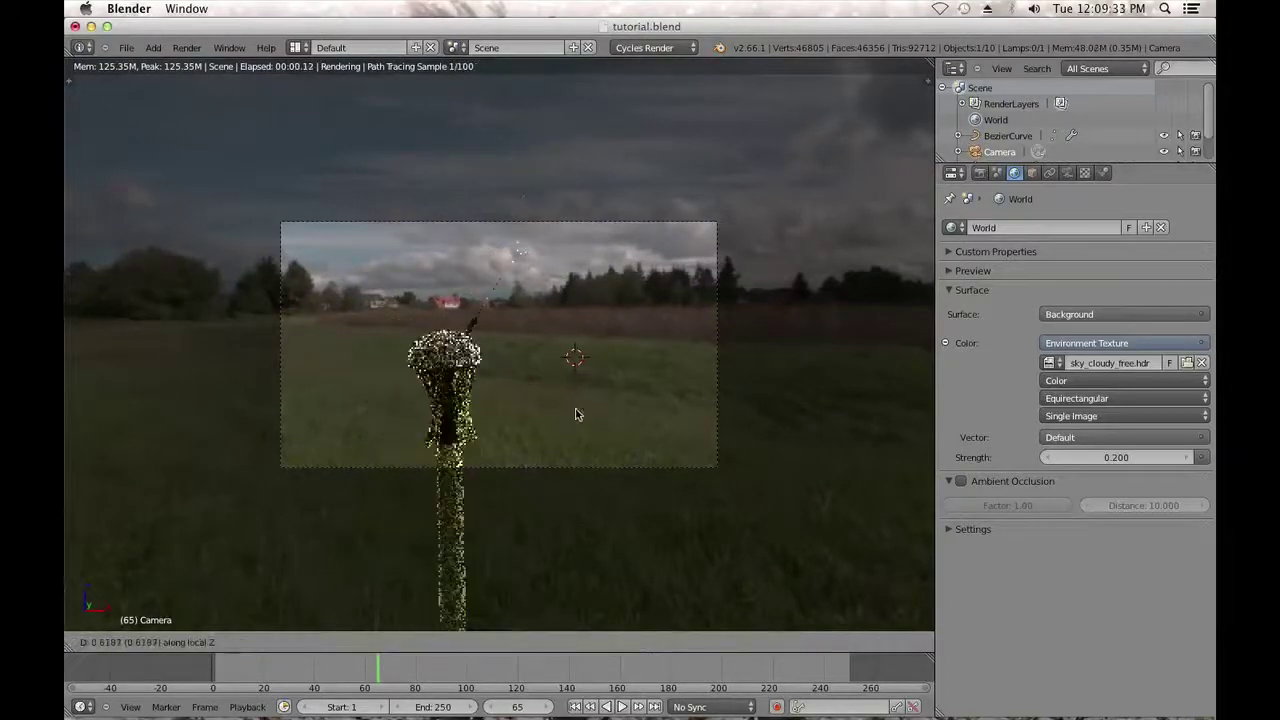
left_click(595, 511)
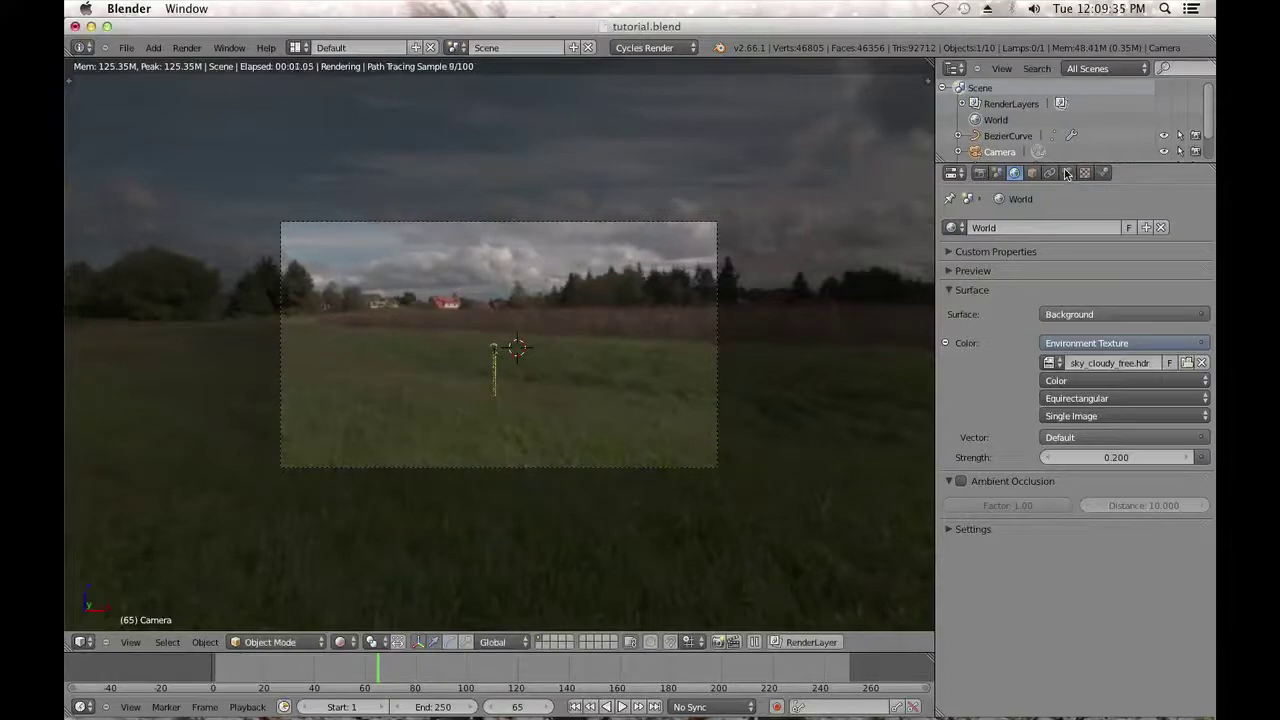
Try camera focal lengths of 250 mm and 300 mm.
left_click(1068, 173)
left_click(1013, 296)
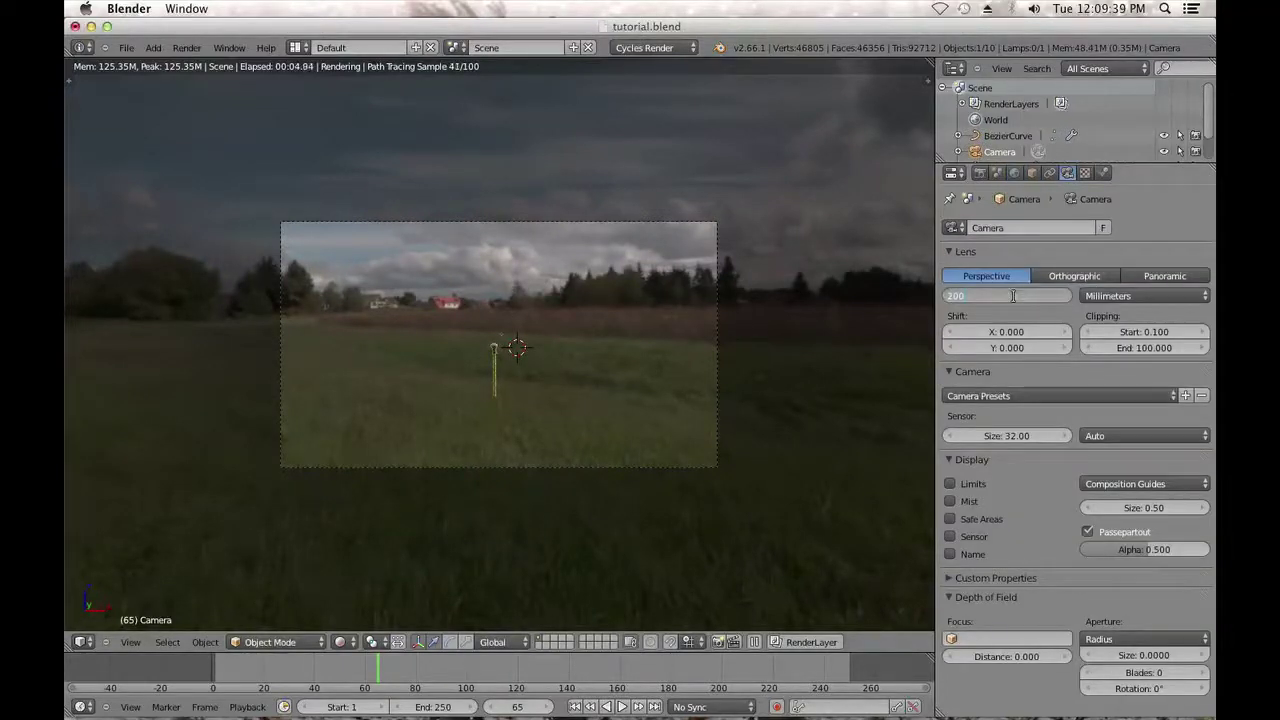
type("250")
key("Return")
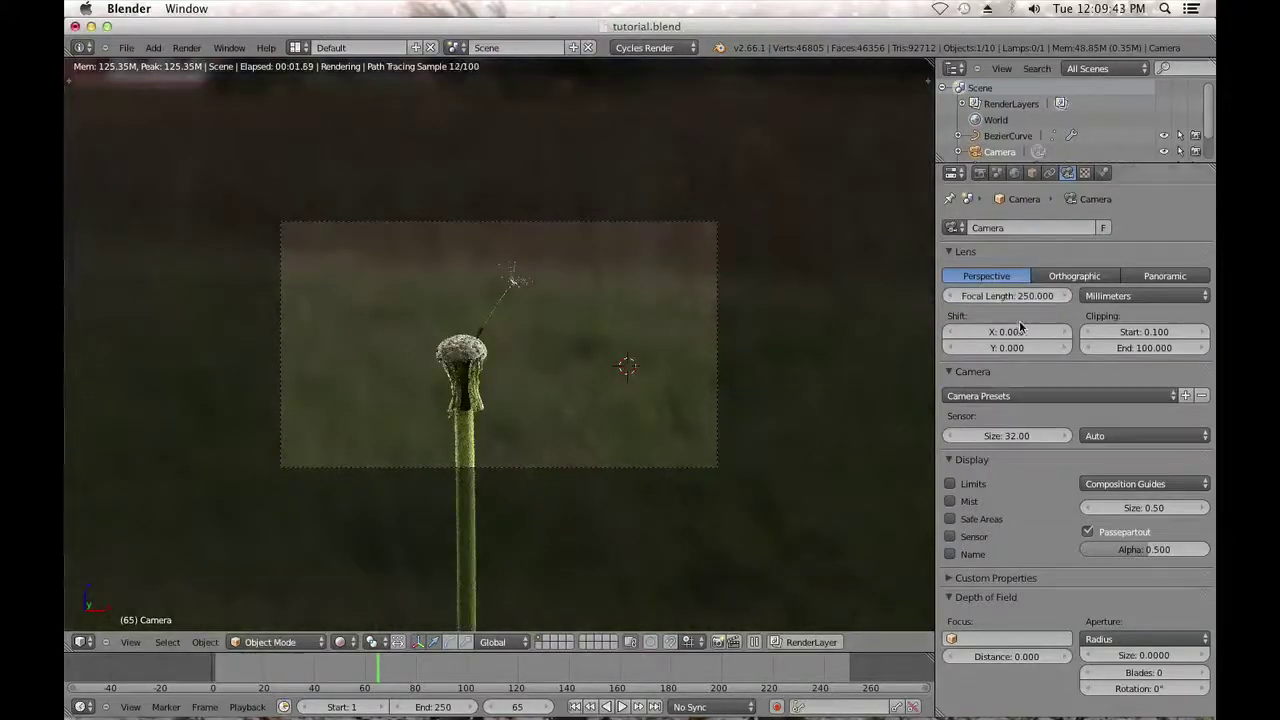
left_click(1025, 296)
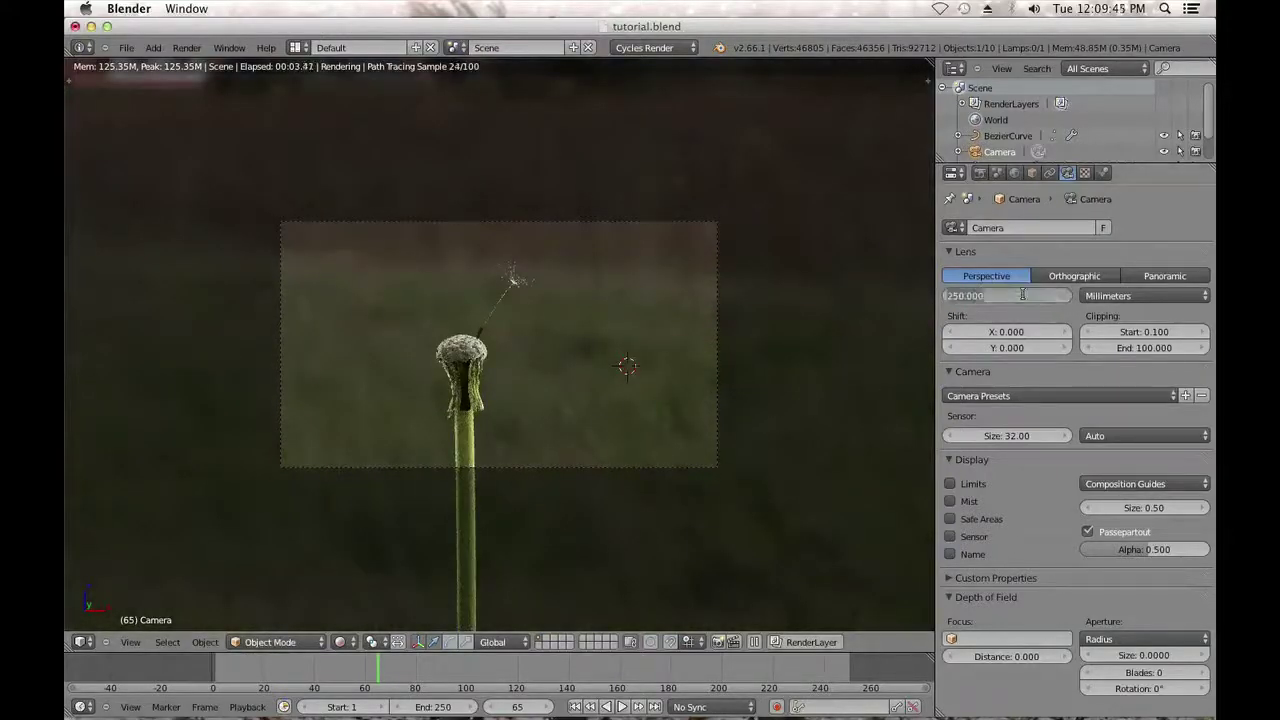
key("BackSpace")
type("30")
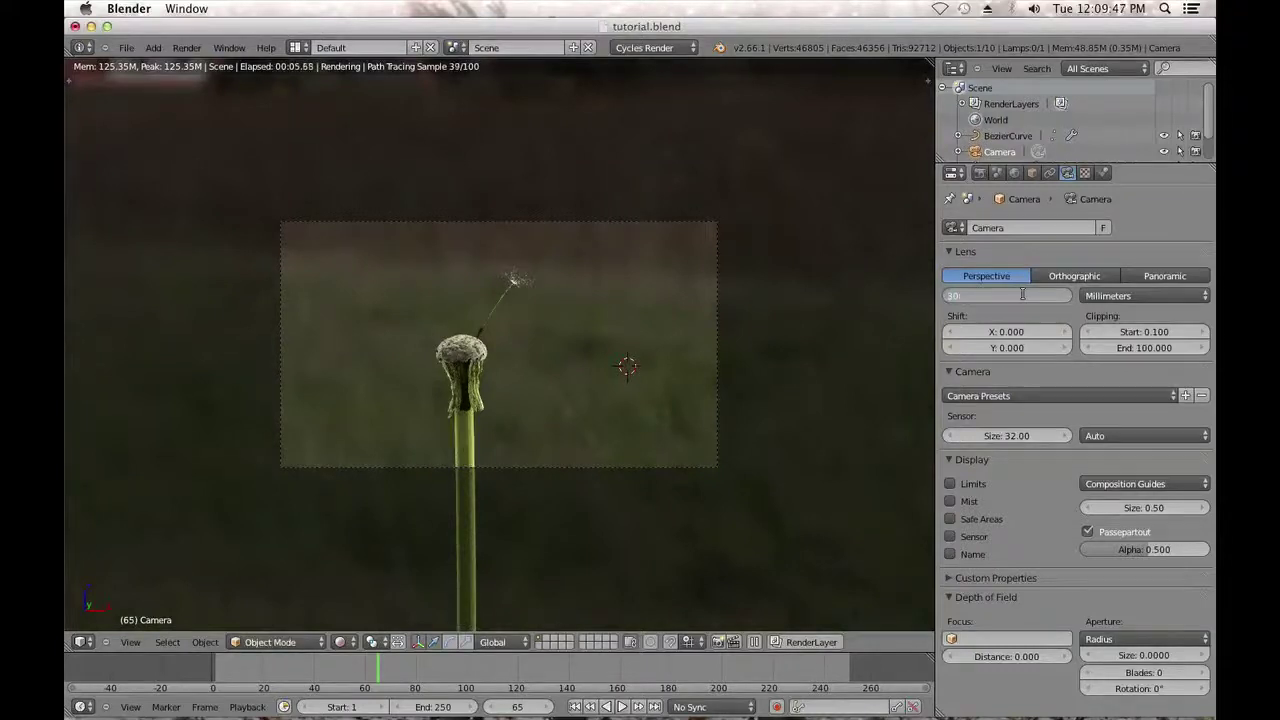
type("0")
key("Return")
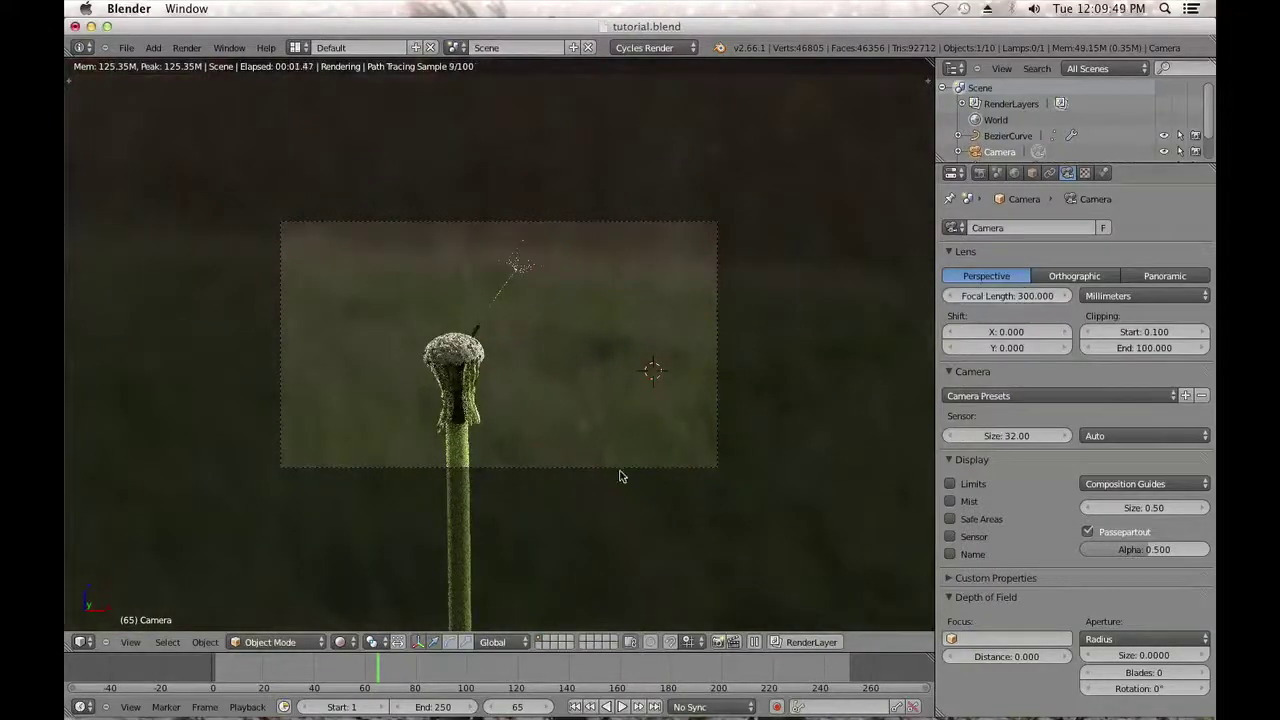
Nudge the camera slightly along its local Z axis and fit the camera frame to the 3D view.
scroll(623, 377, "up", 2)
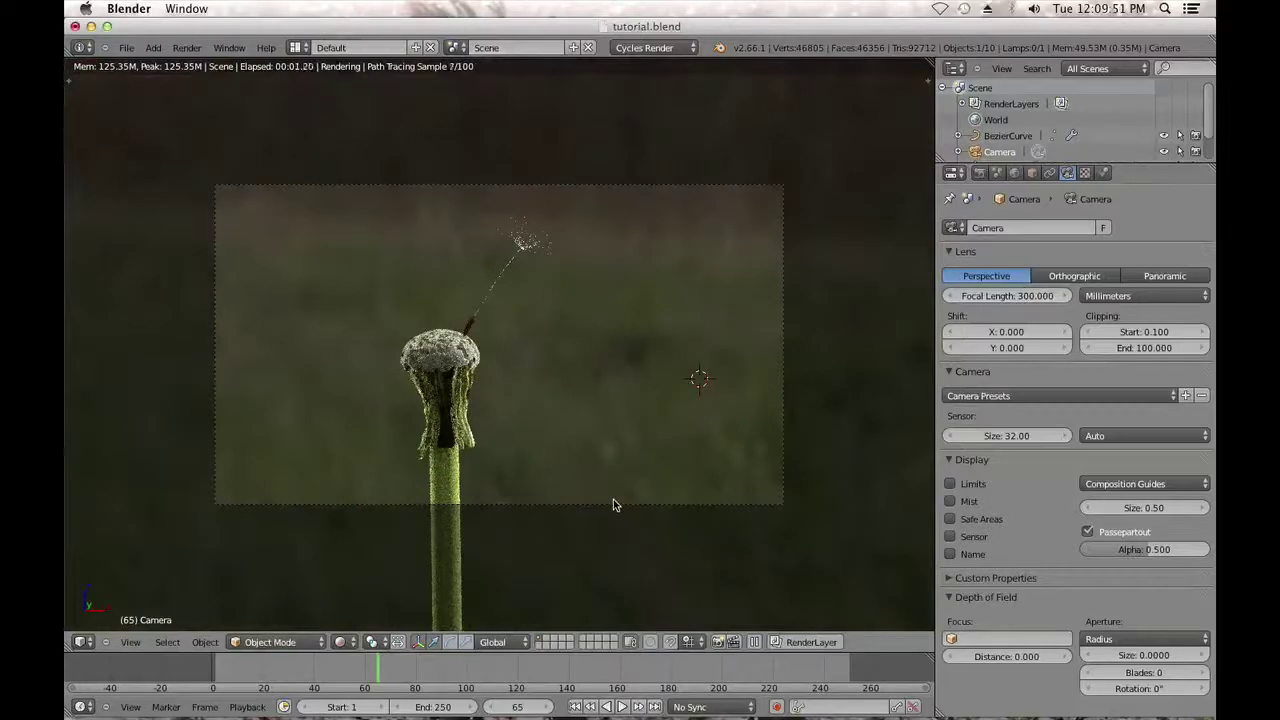
key("g")
key("z")
key("z")
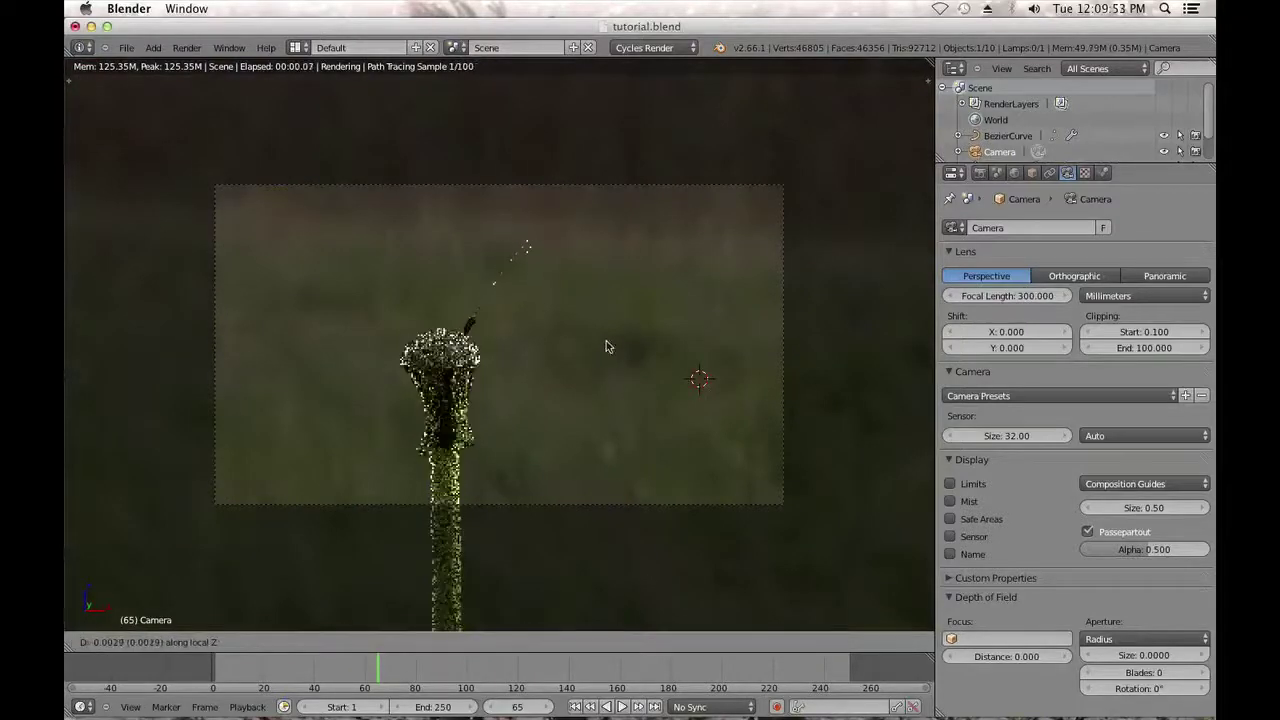
left_click(546, 223)
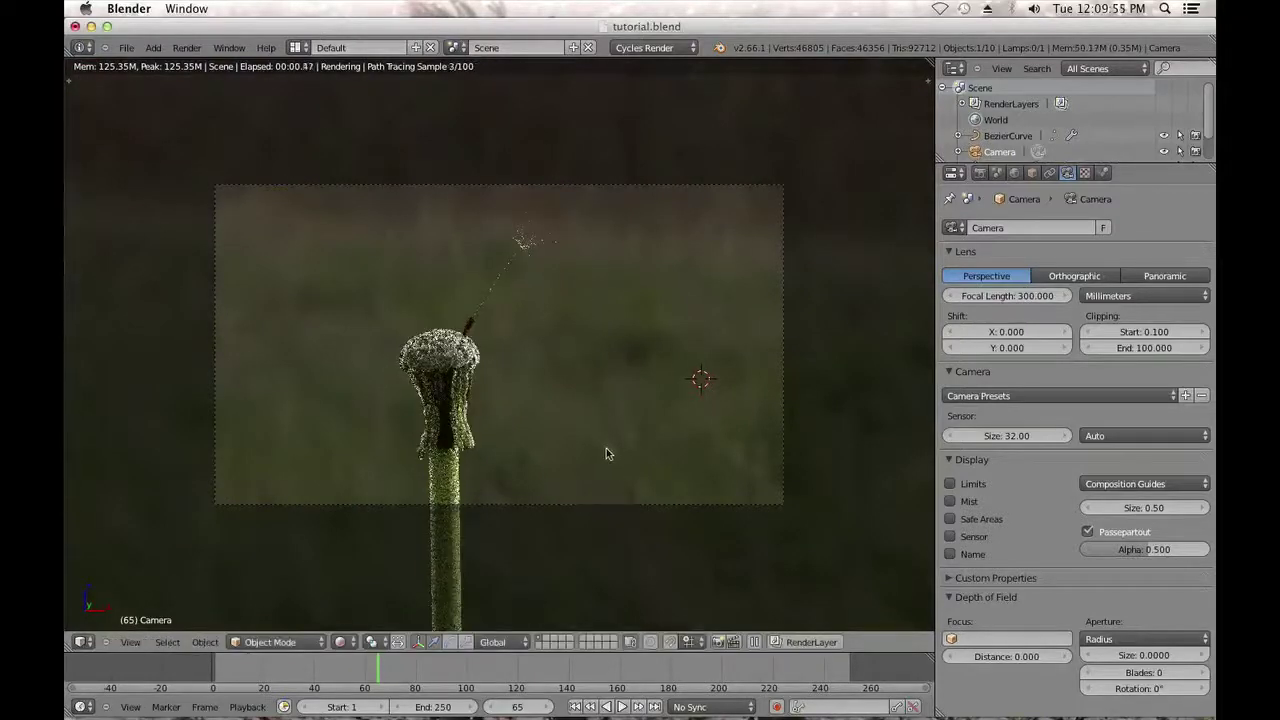
key("Home")
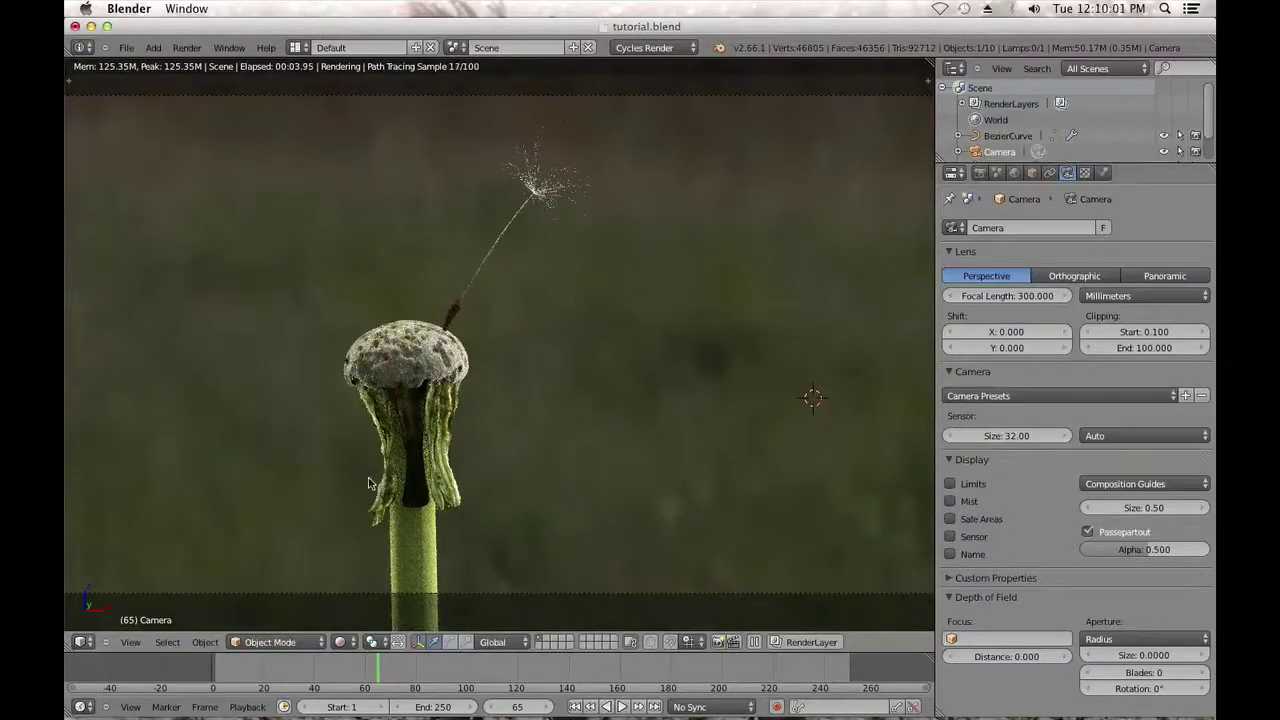
scroll(397, 459, "up", 1)
scroll(389, 428, "down", 1)
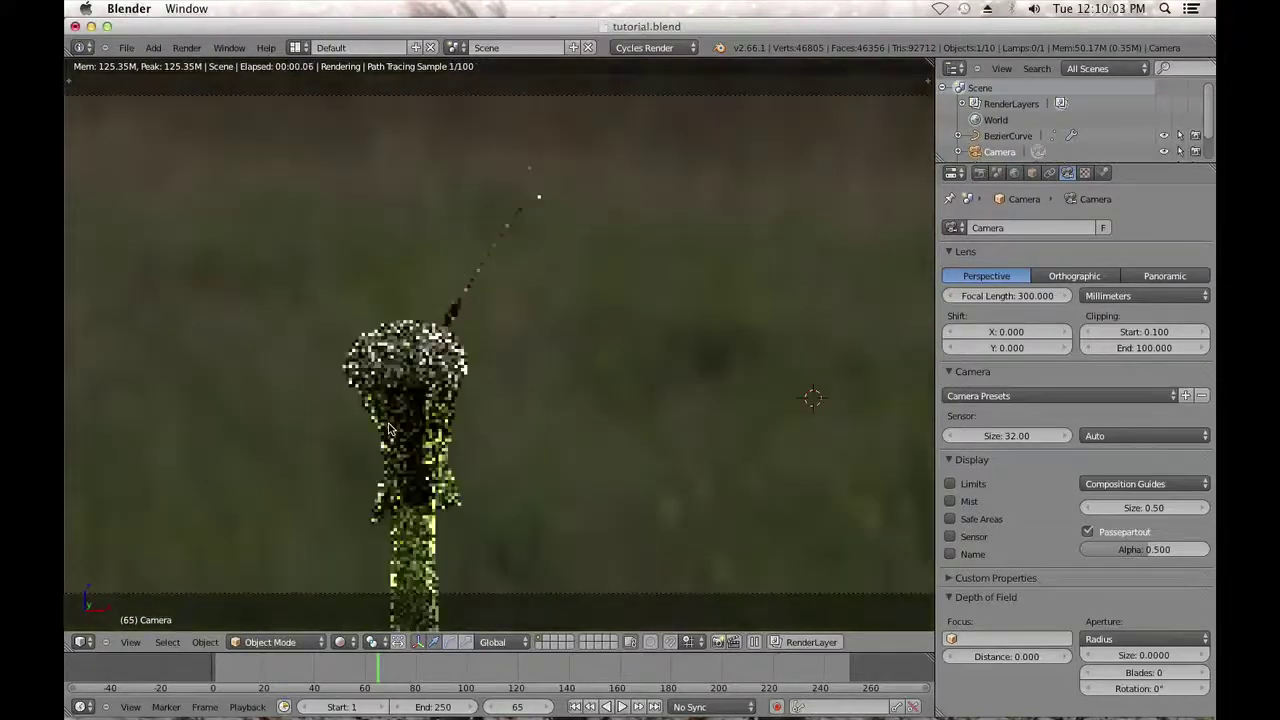
Set the camera's focal length to 350 mm.
left_click(1016, 294)
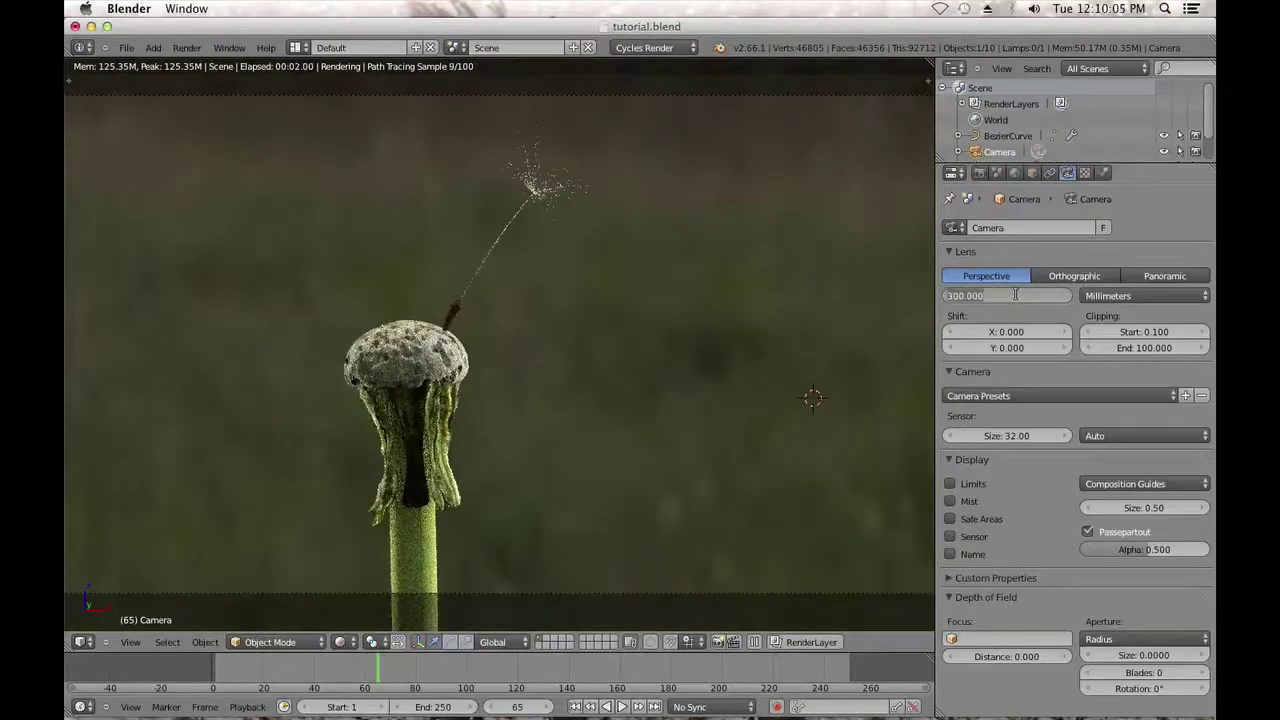
type("350")
key("Return")
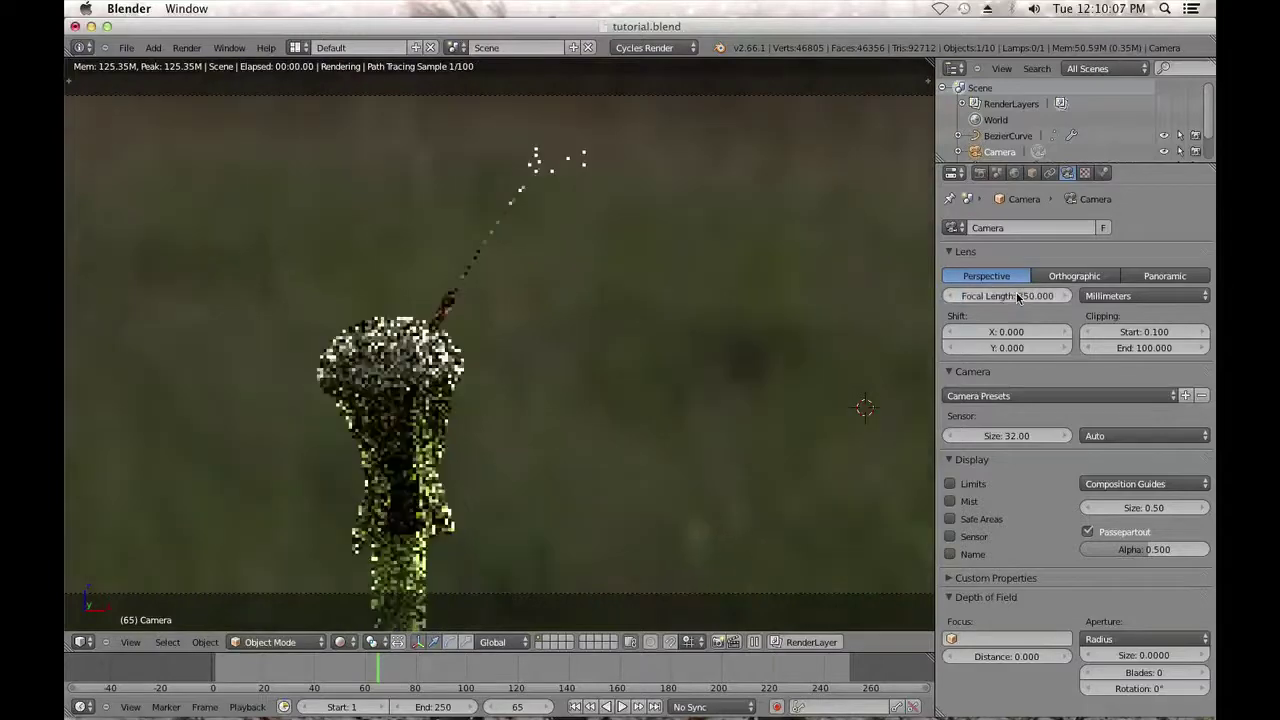
Switch the 3D view's shading back to Solid.
middle_click_drag(680, 376, 856, 367, "shift")
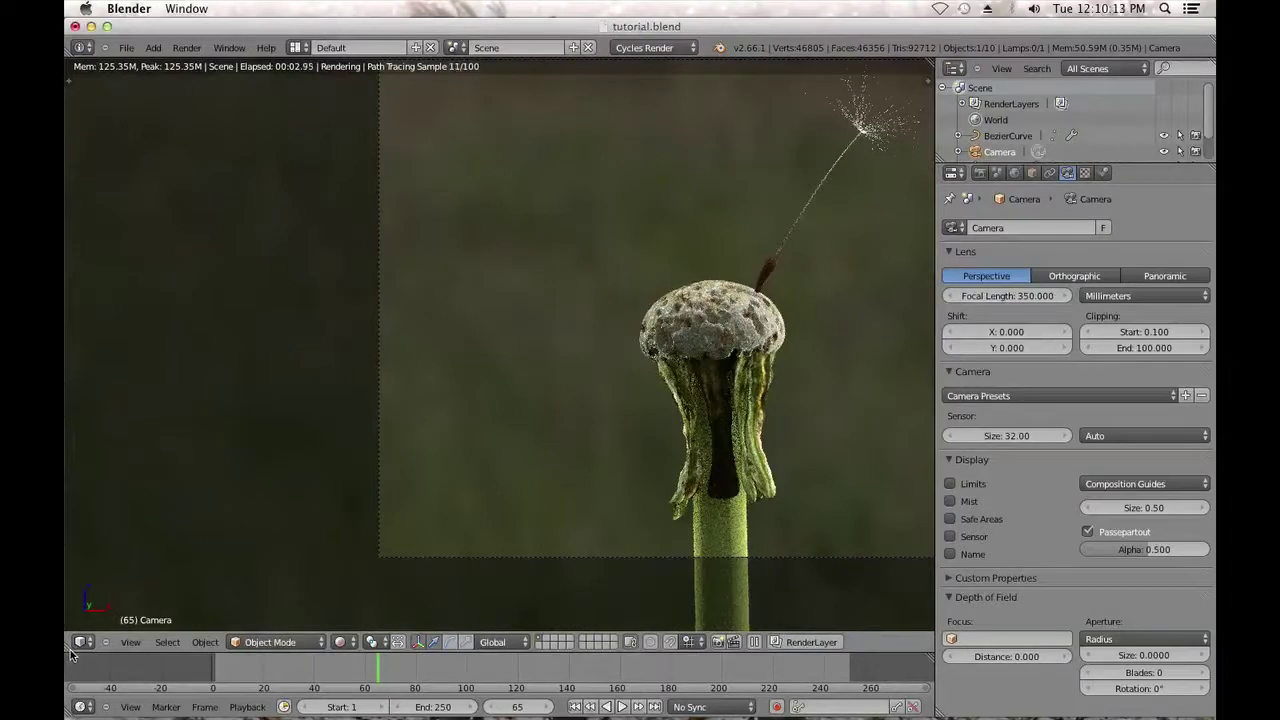
left_click(346, 642)
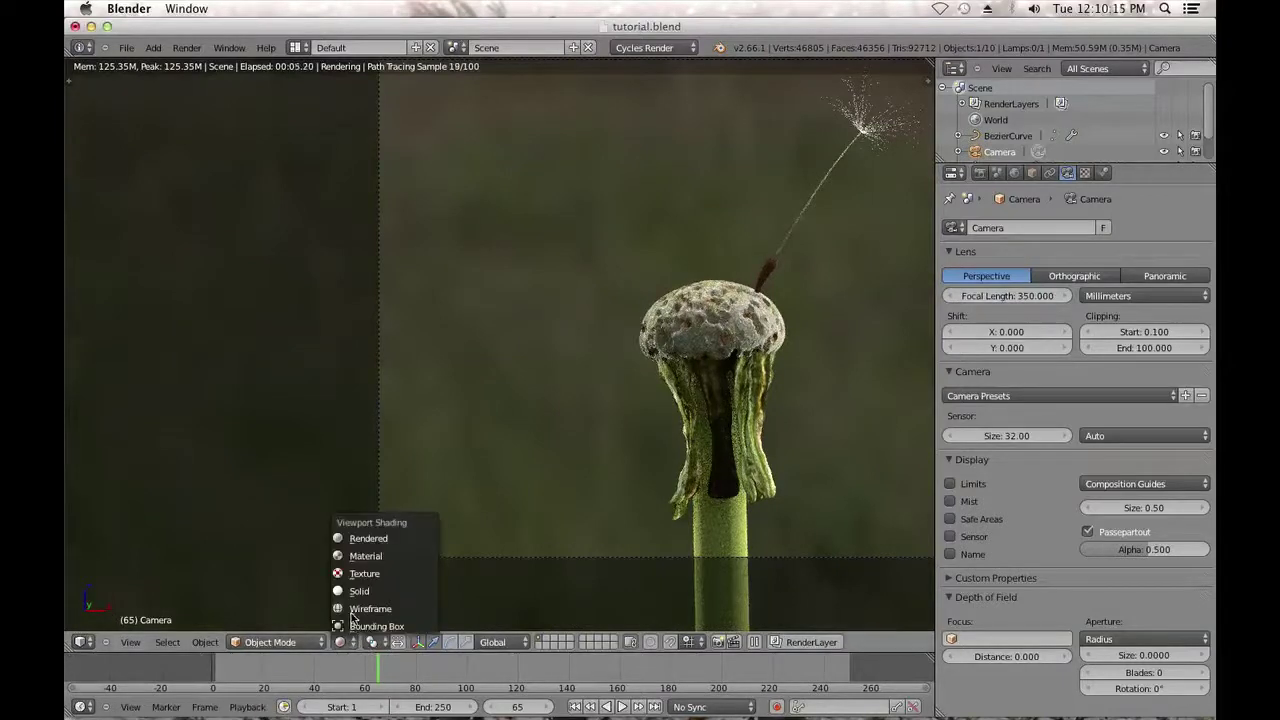
left_click(358, 591)
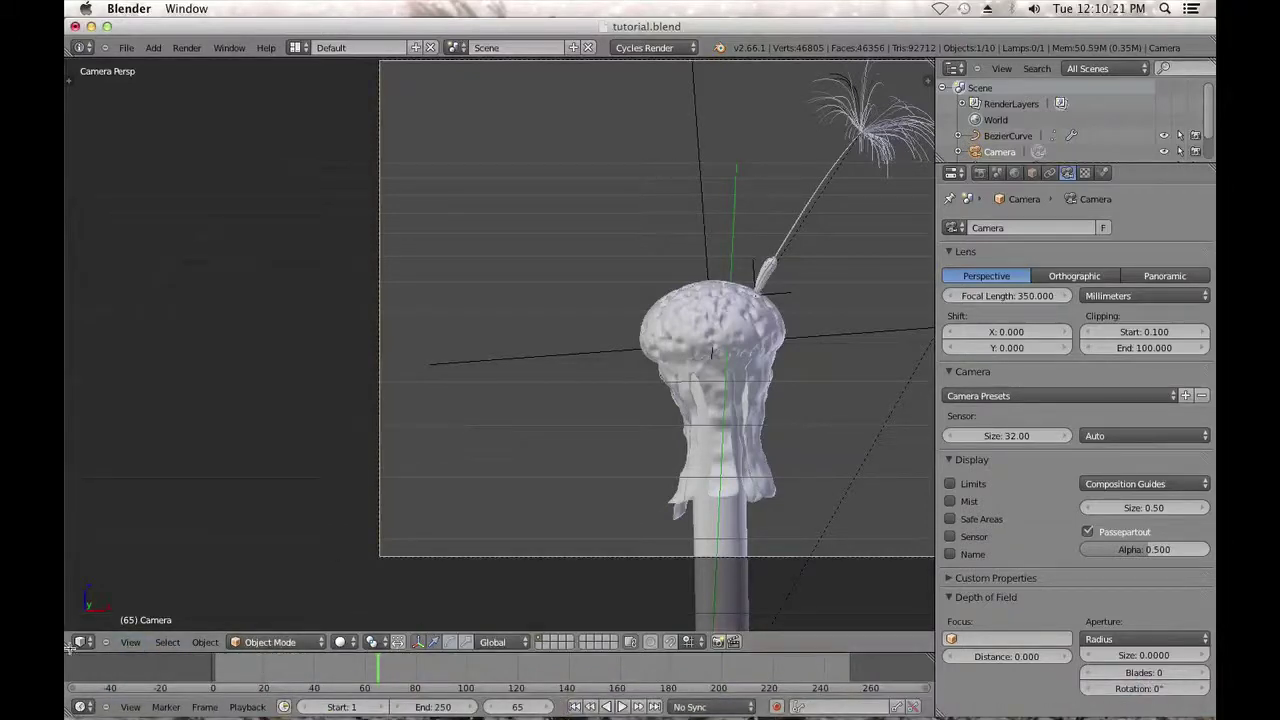
Split the 3D view, make one half a UV/Image Editor, and show all UVs of the leafy sepal mesh in Edit Mode.
left_click_drag(68, 648, 455, 600)
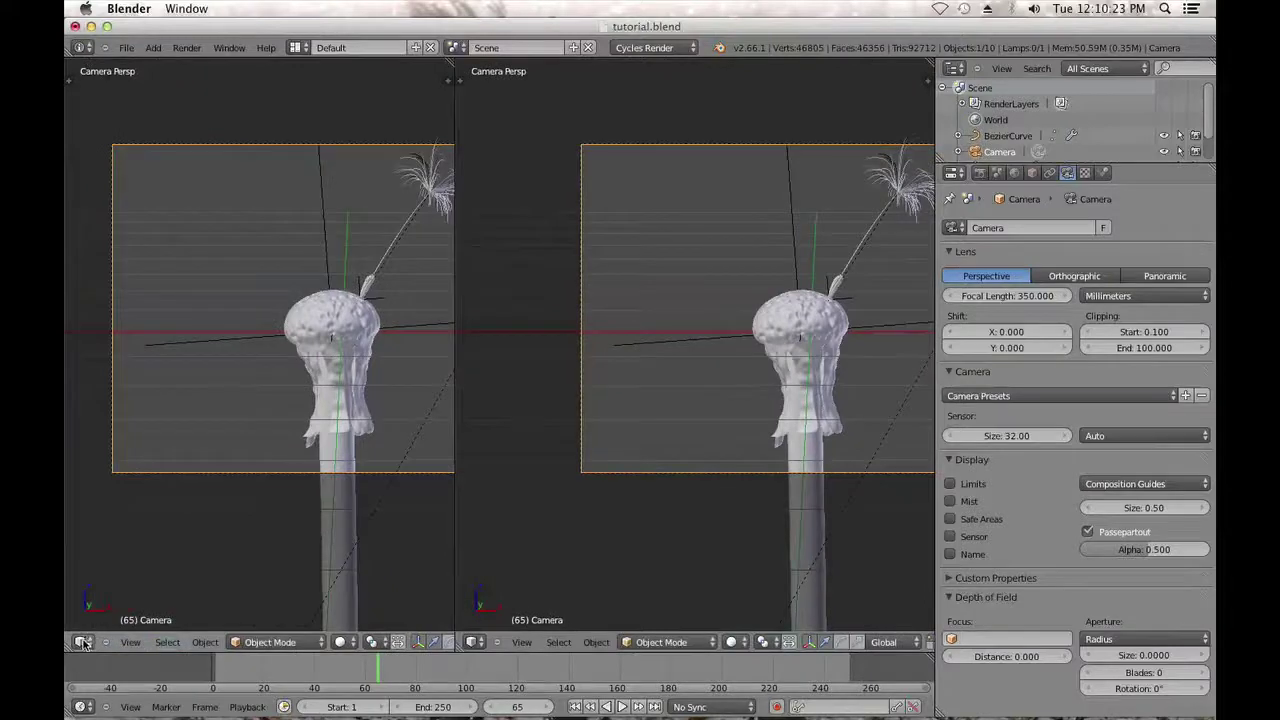
left_click(82, 642)
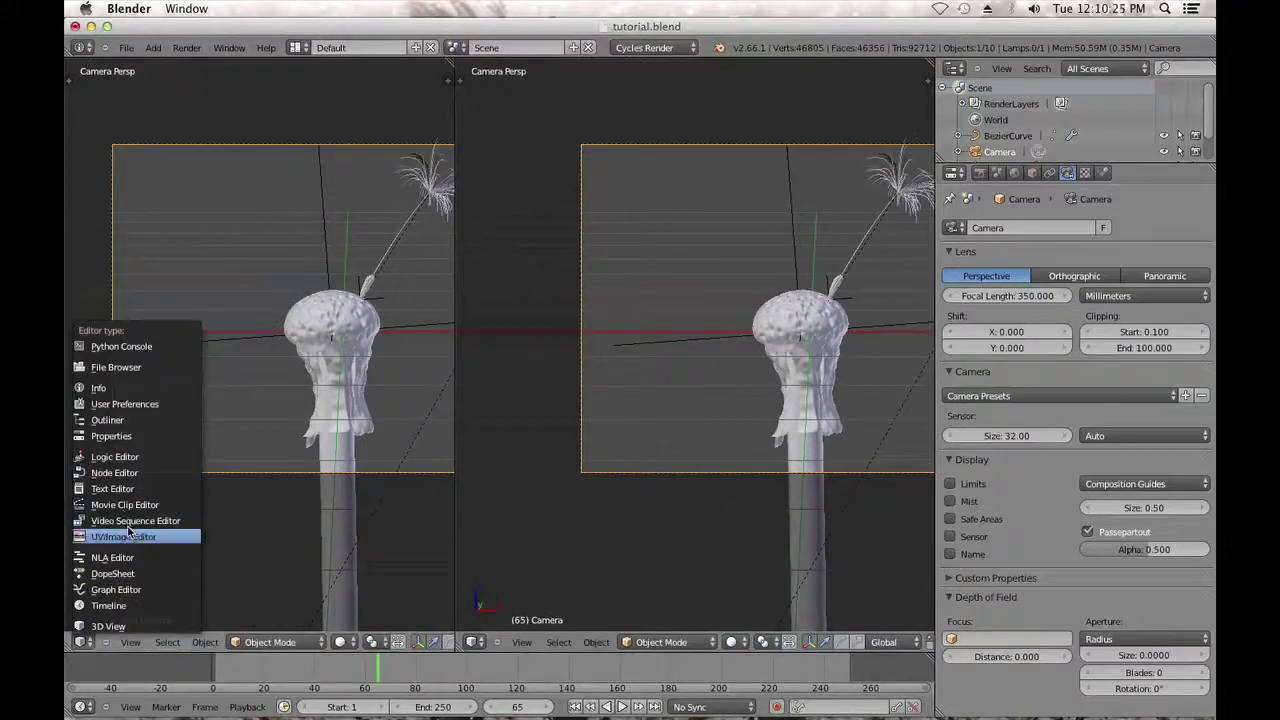
left_click(128, 536)
right_click(796, 383)
key("Tab")
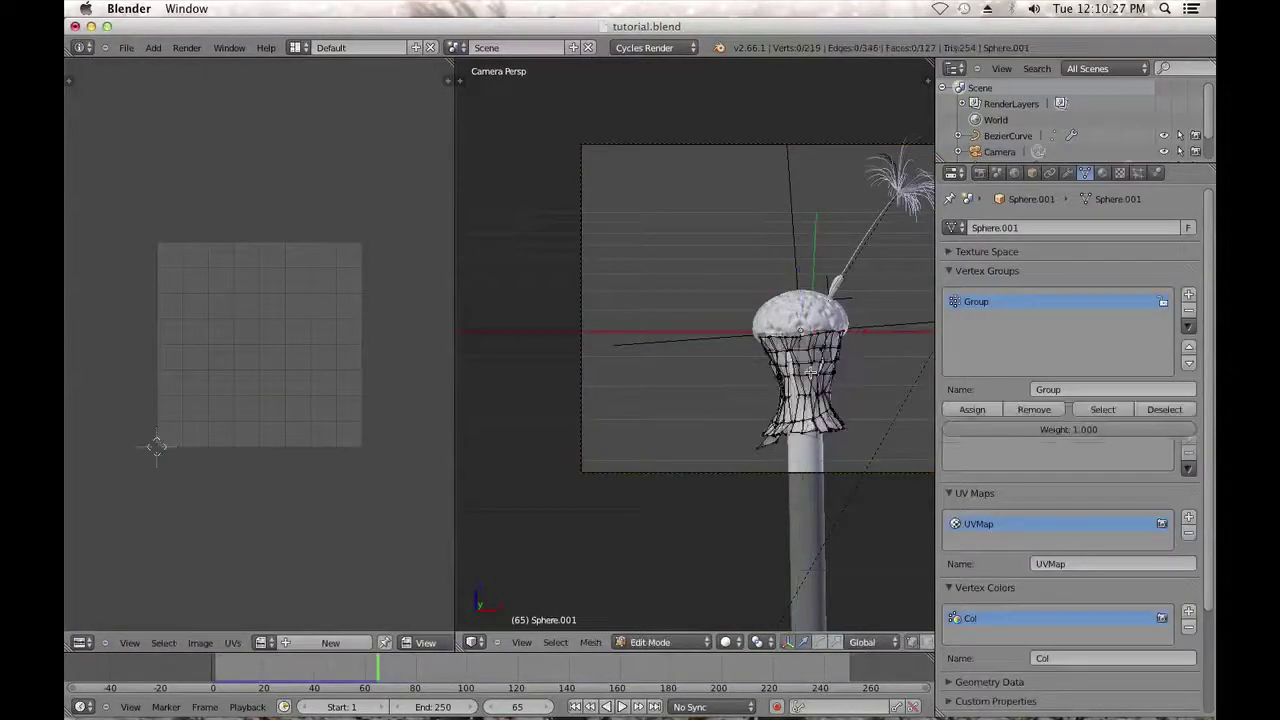
scroll(634, 382, "up", 3)
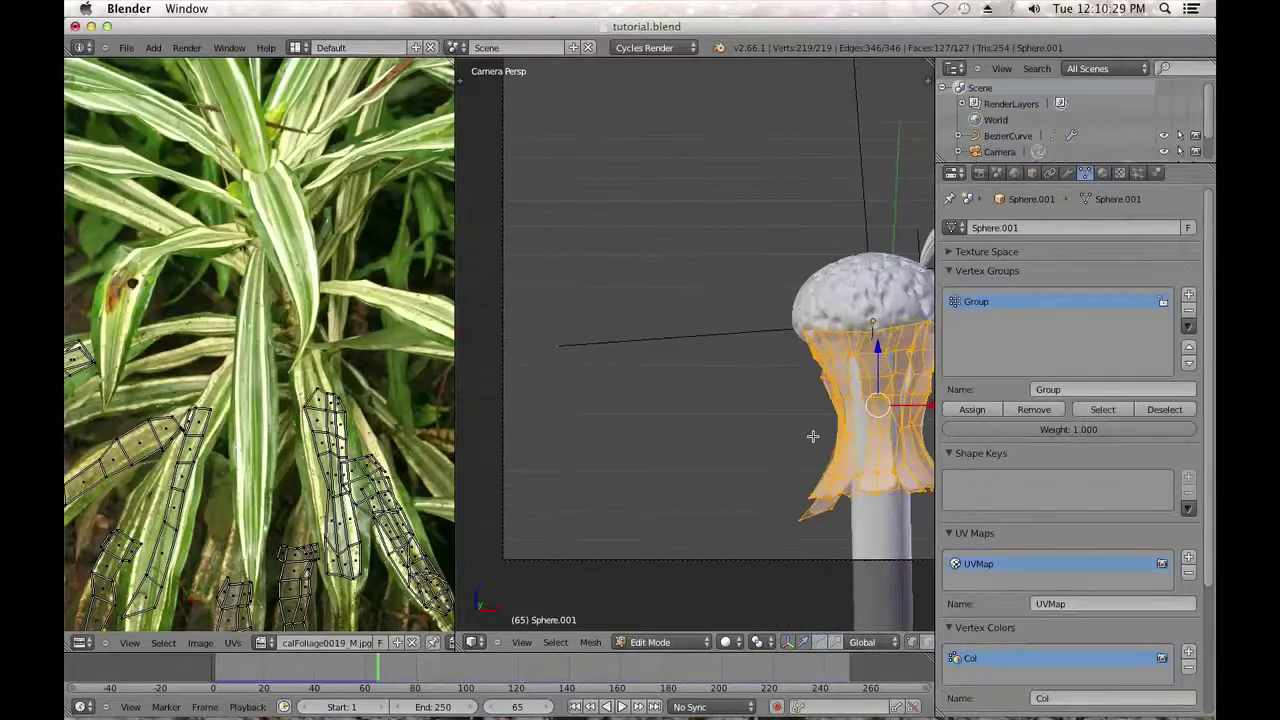
middle_click_drag(811, 434, 682, 445, "shift")
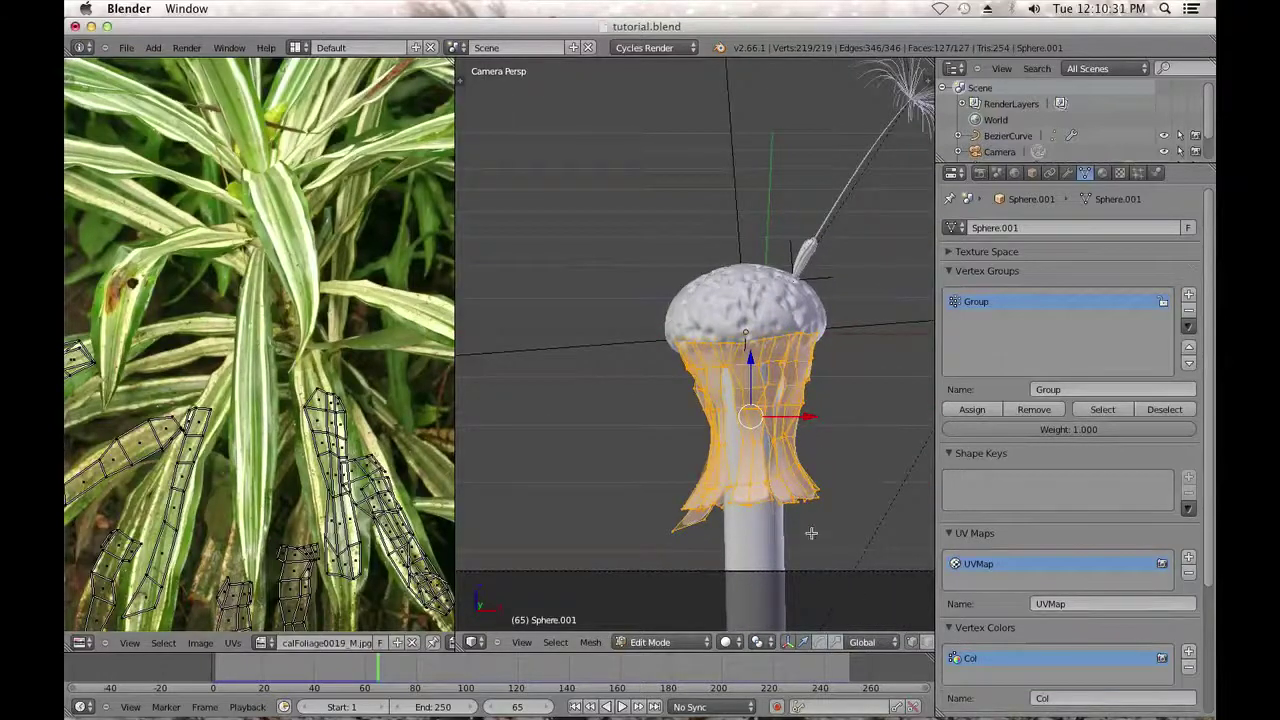
Select only the front-centre sepal's faces to locate their UV island on the foliage image.
key("a")
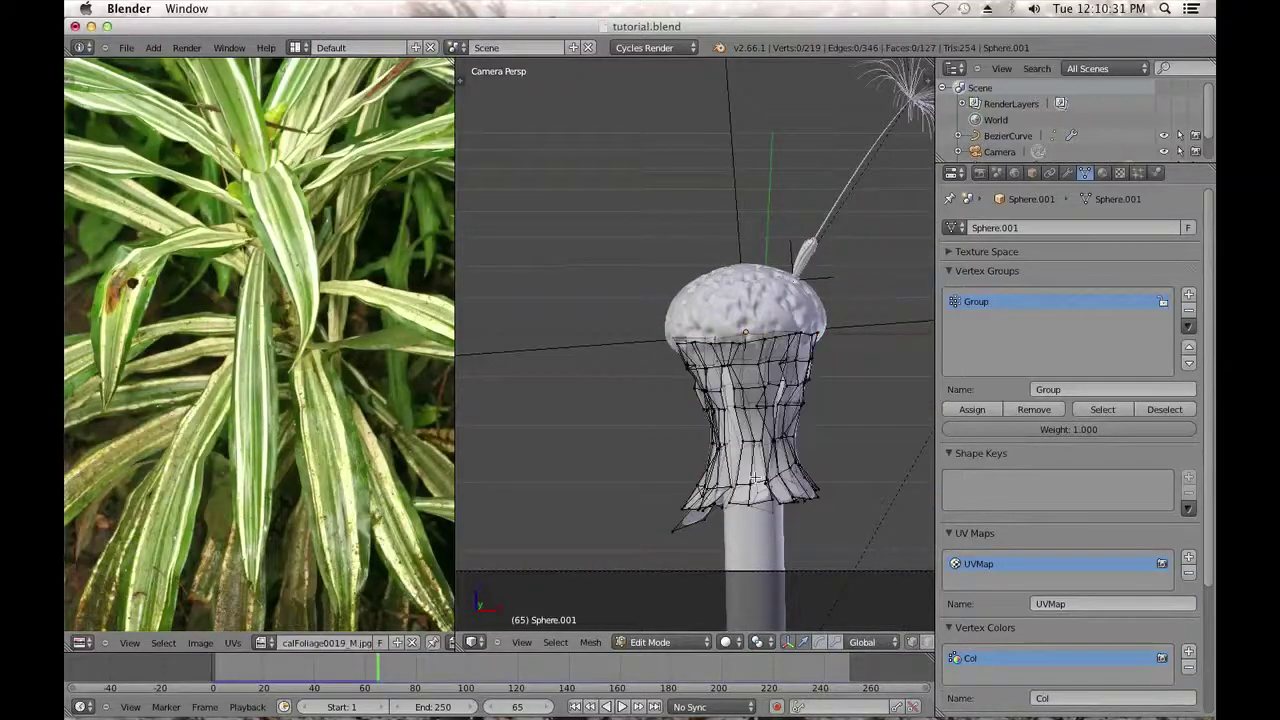
key("b")
left_click_drag(730, 442, 766, 490)
key("b")
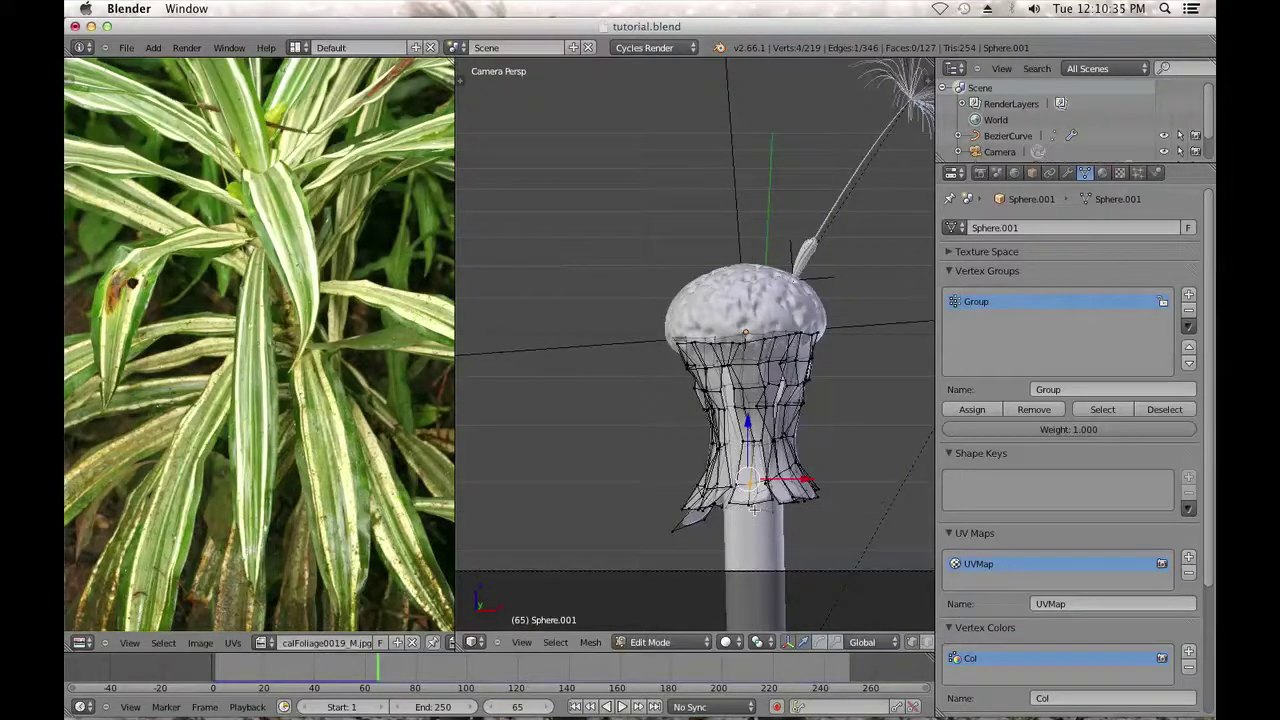
key("c")
mouse_move(749, 491)
left_mouse_down()
mouse_move(738, 425)
mouse_move(748, 460)
left_mouse_up()
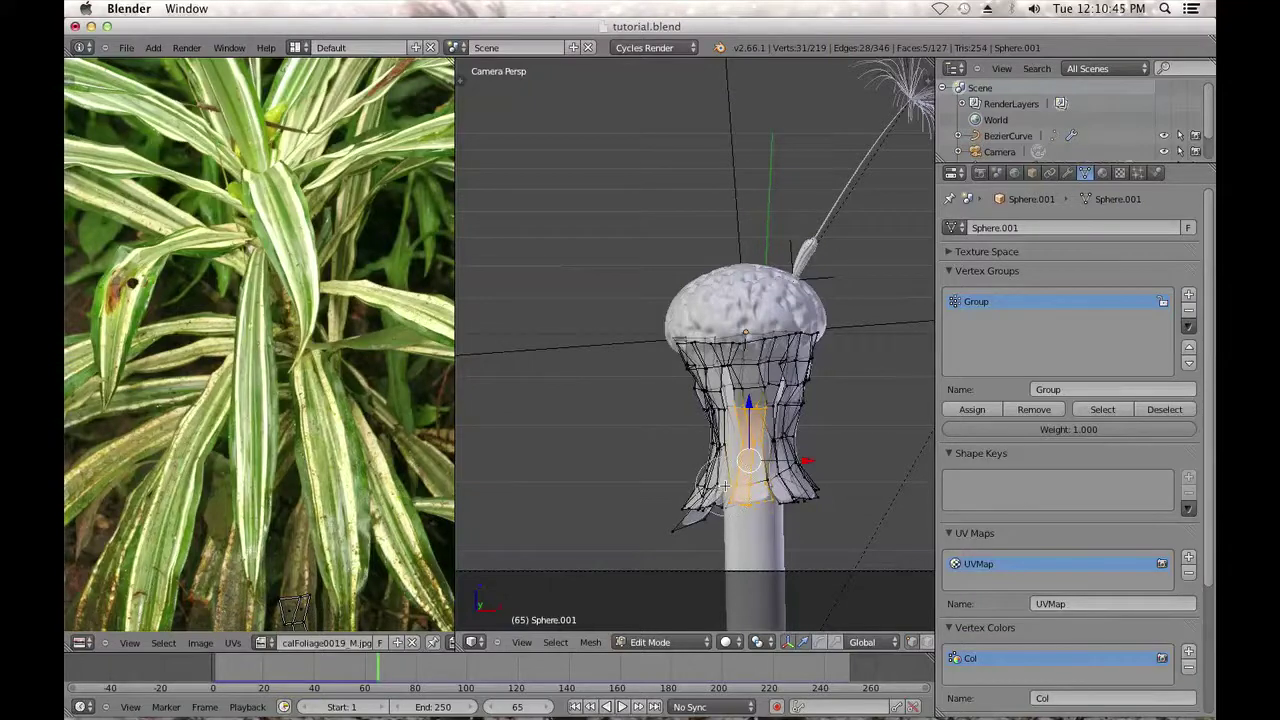
Reselect the whole sepal mesh and select only the linked UV island of the front-centre sepal lying over the dark leaf.
key("a")
key("a")
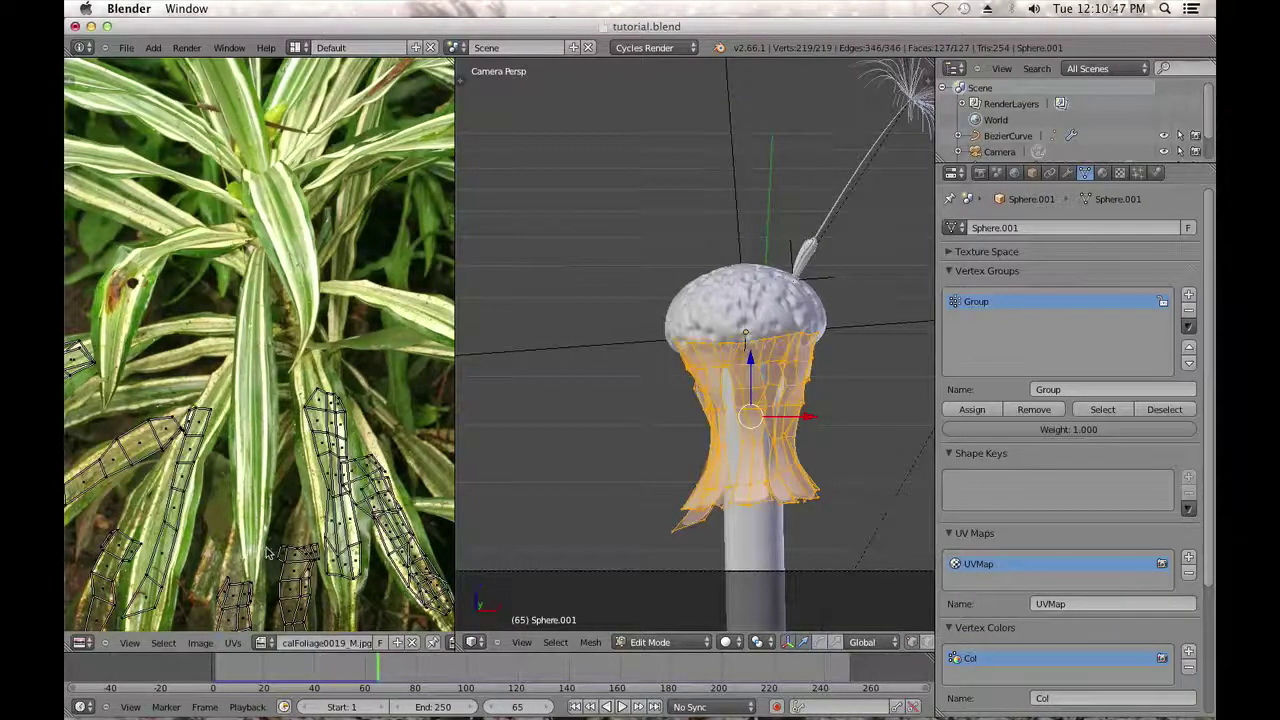
scroll(266, 553, "up", 3)
key("a")
key("a")
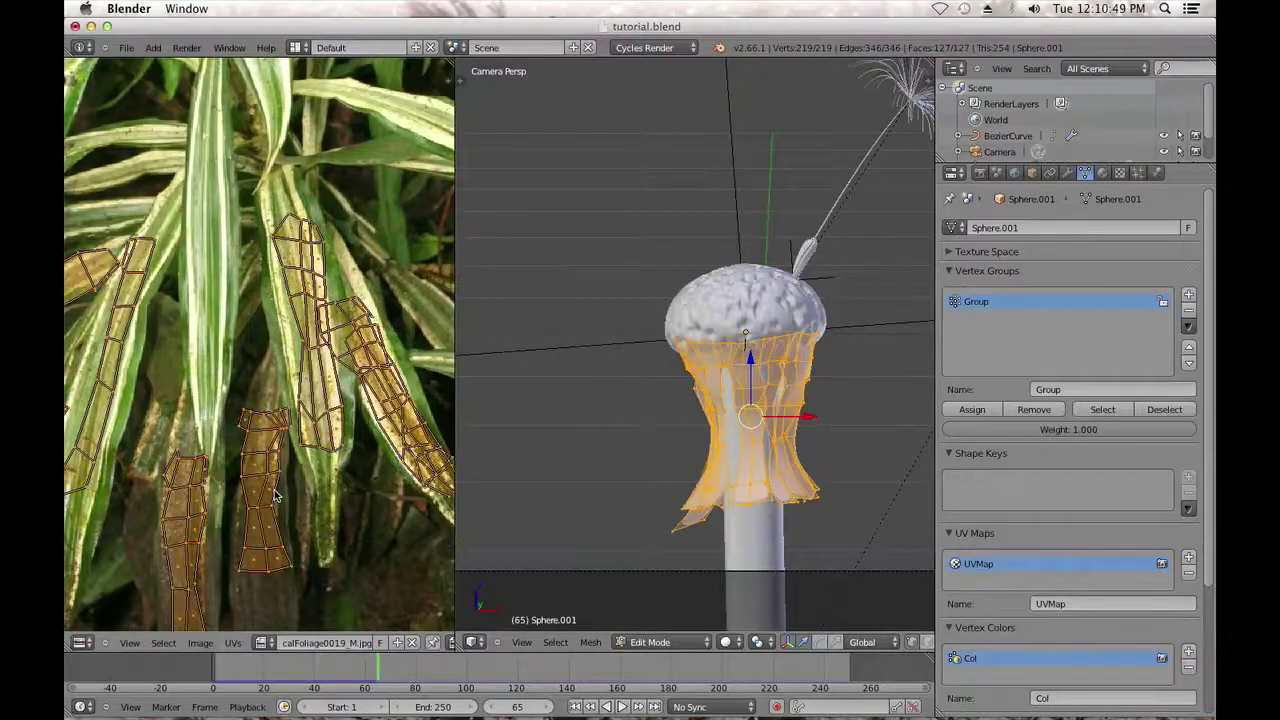
key("l")
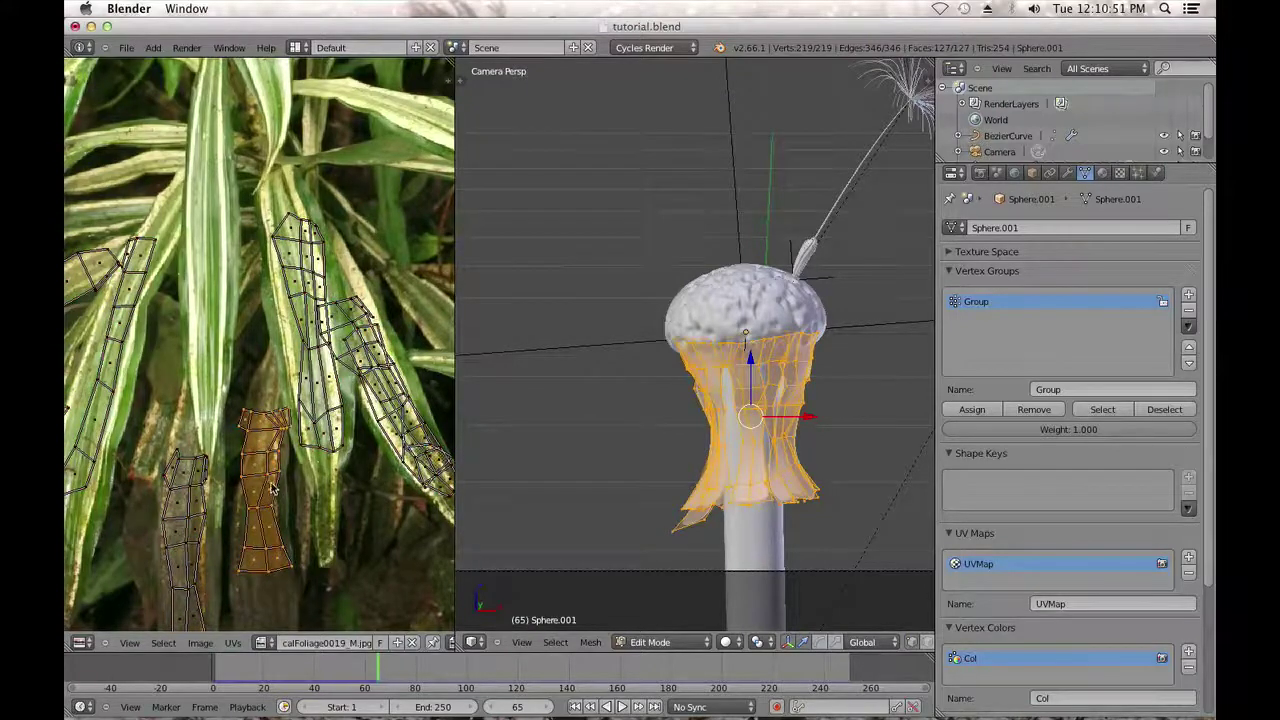
Move the selected UV island from the dark brown leaf to beside the yellowed diagonal leaf in the foliage image.
scroll(268, 480, "down", 2)
middle_click_drag(264, 471, 356, 458)
scroll(358, 467, "up", 1)
key("g")
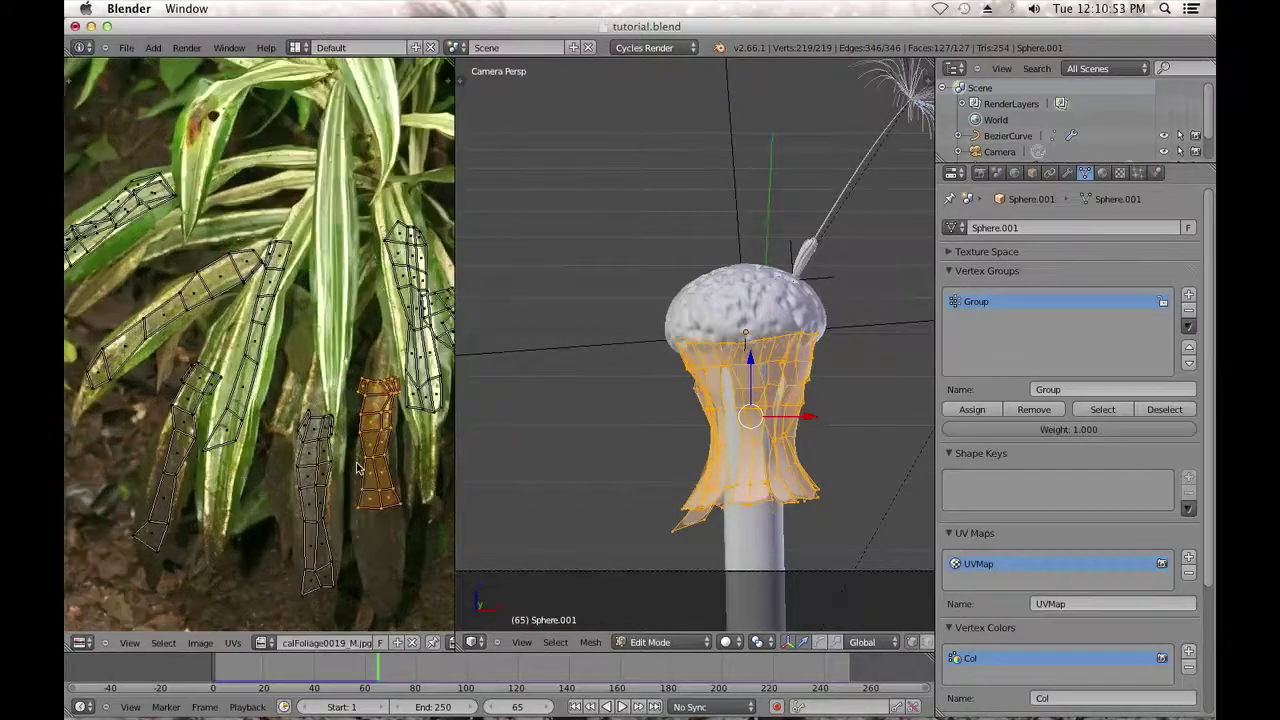
left_click(209, 399)
middle_click_drag(209, 399, 268, 448)
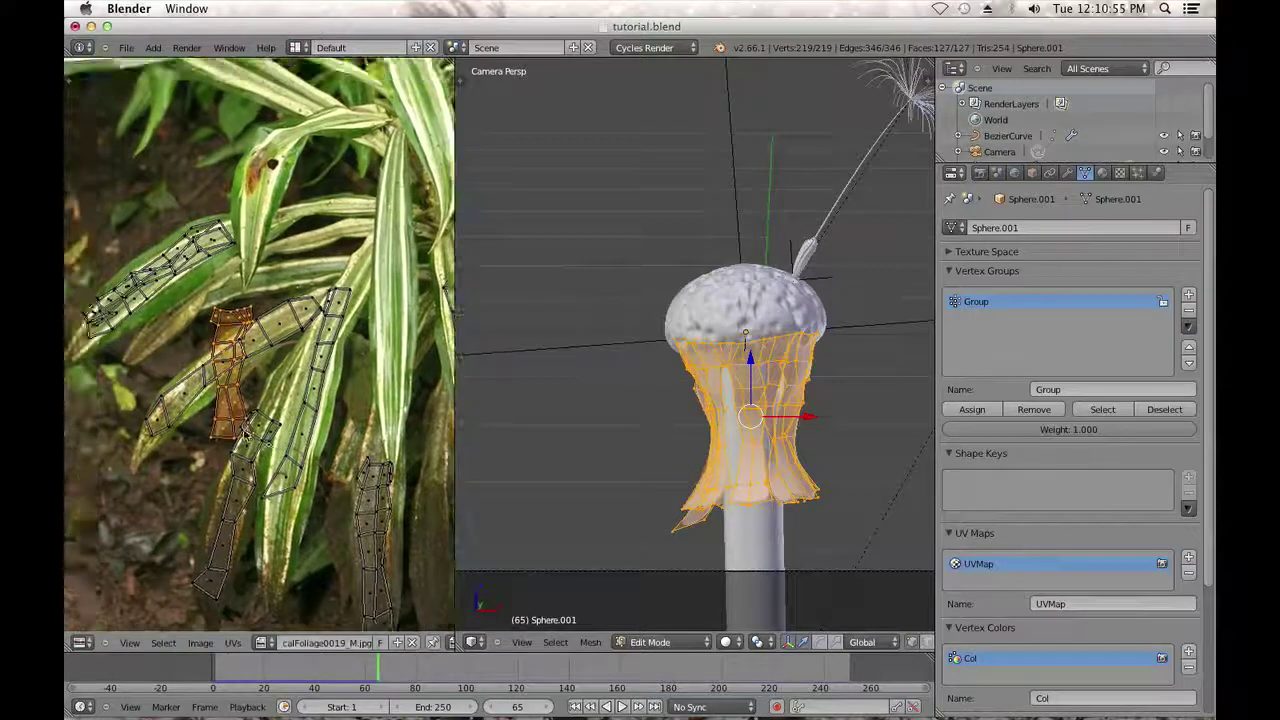
Rotate the UV island slightly and scale it on a single axis.
scroll(268, 448, "up", 2)
key("r")
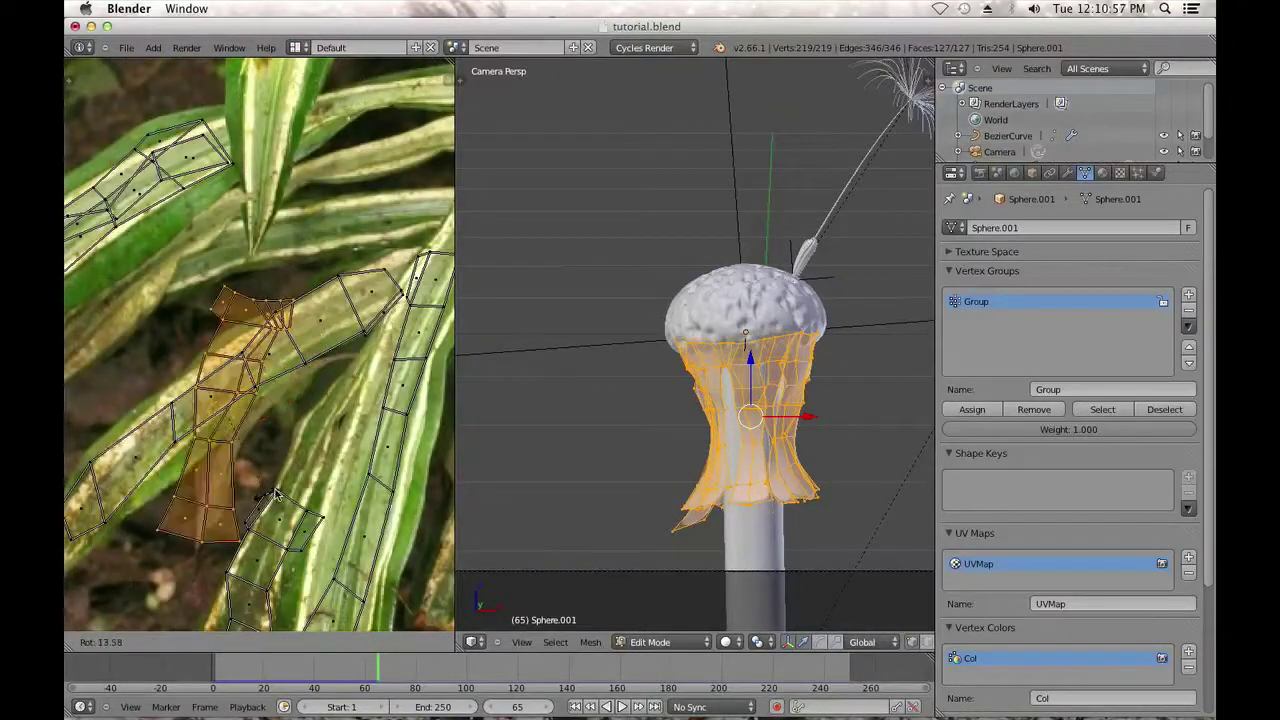
left_click(280, 493)
key("s")
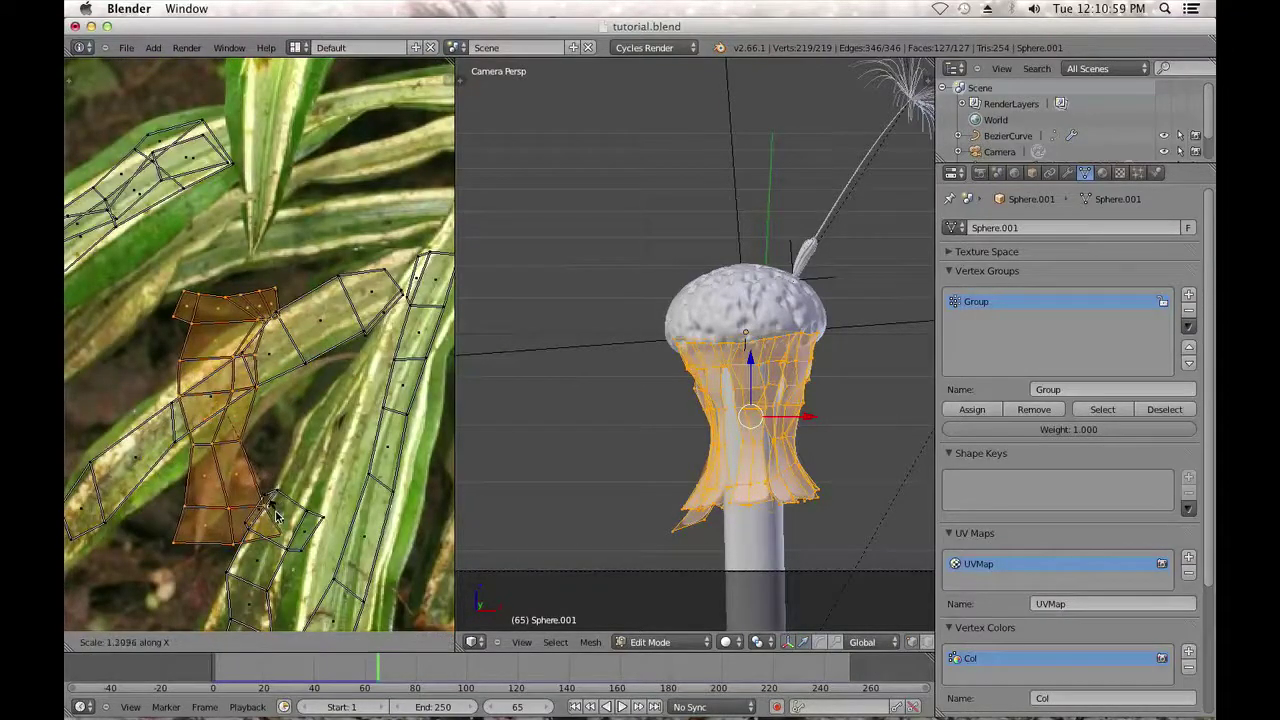
key("y")
left_click(280, 520)
Rotate the UV island to follow the yellowed diagonal leaf and move it onto that leaf.
key("r")
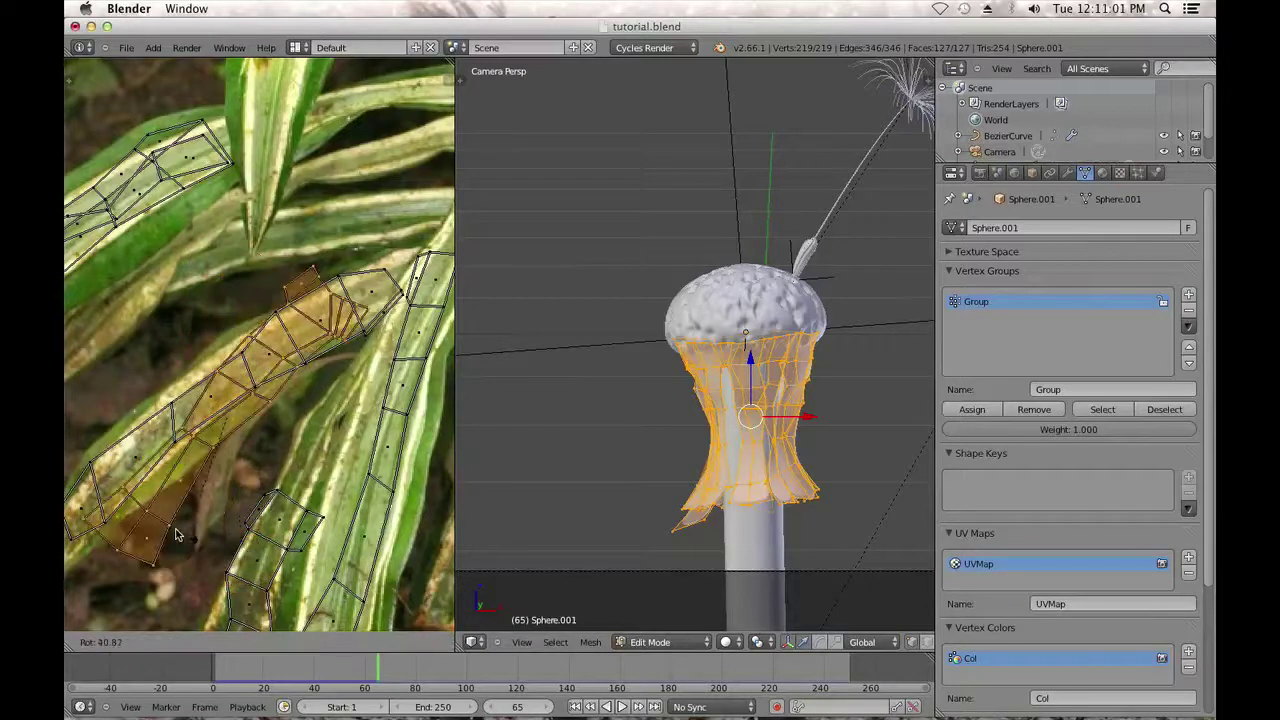
left_click(164, 511)
key("g")
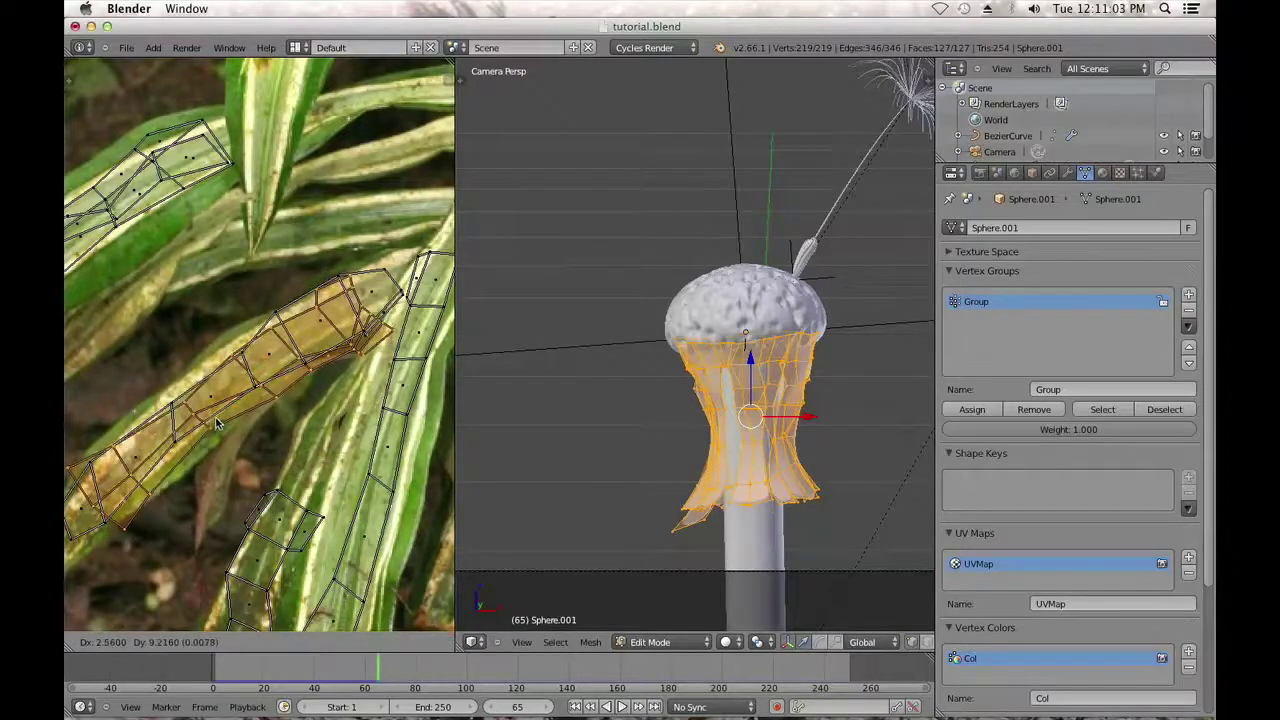
left_click(216, 424)
Pull the island's protruding lower-end UV vertices inside the leaf texture and leave Edit Mode.
key("a")
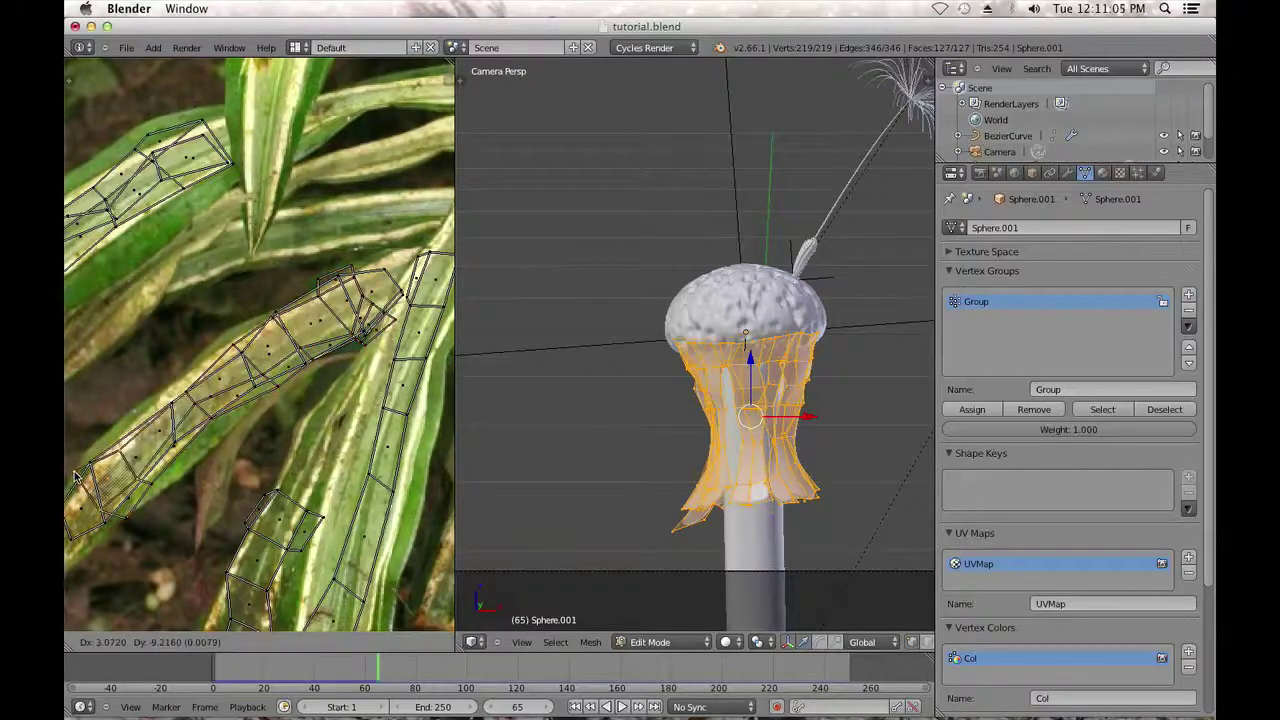
right_click(128, 519)
key("g")
left_click(125, 513)
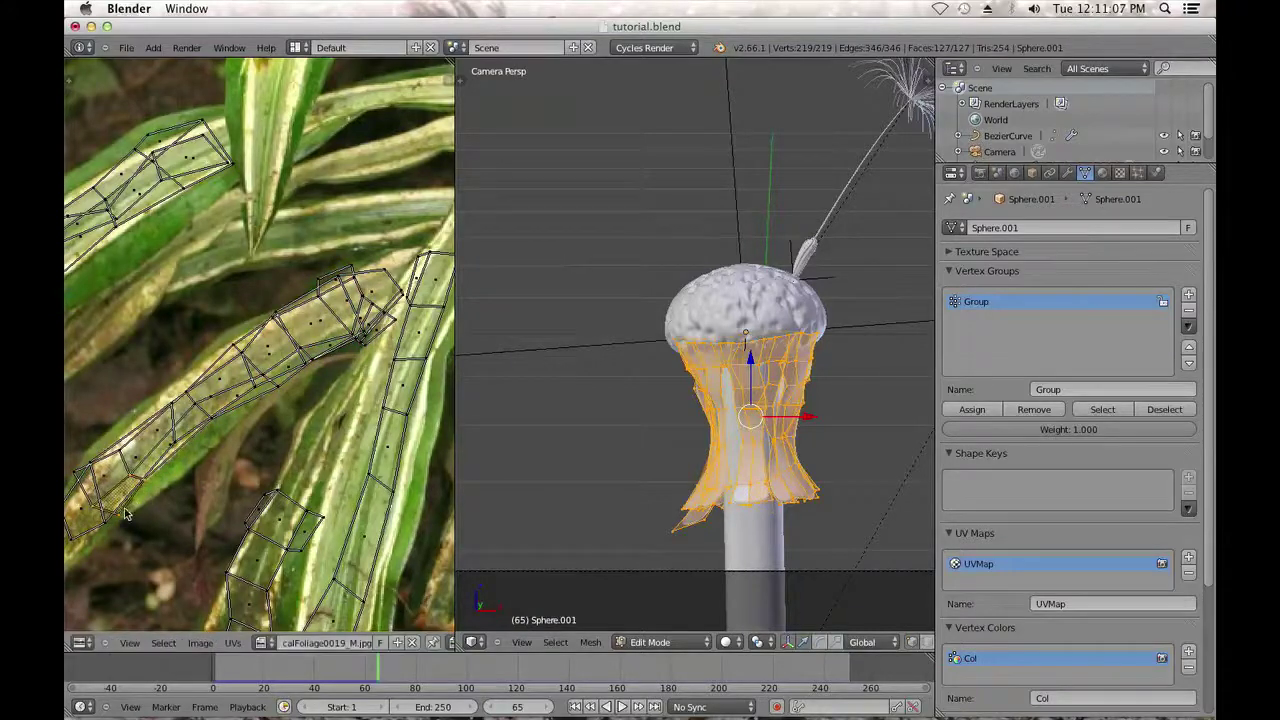
key("Tab")
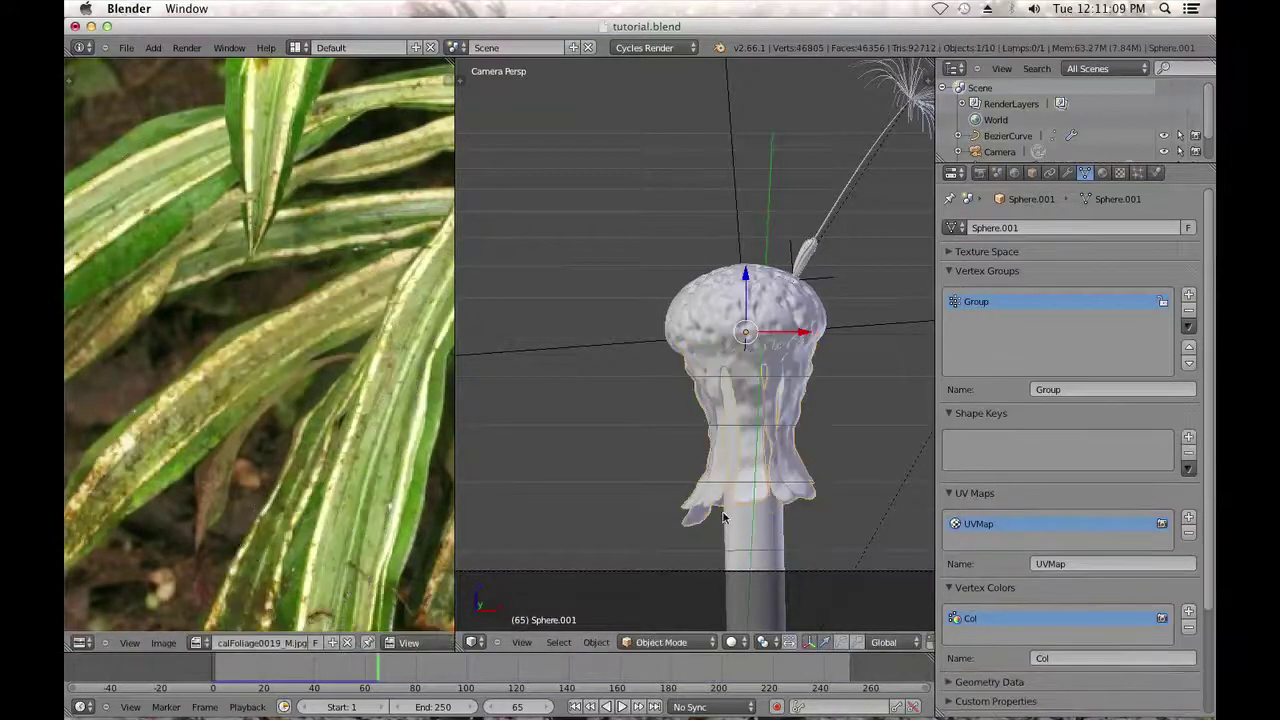
Preview the retextured sepals and stem in Rendered shading, and return the 3D view to Solid.
left_click(742, 643)
left_click(757, 531)
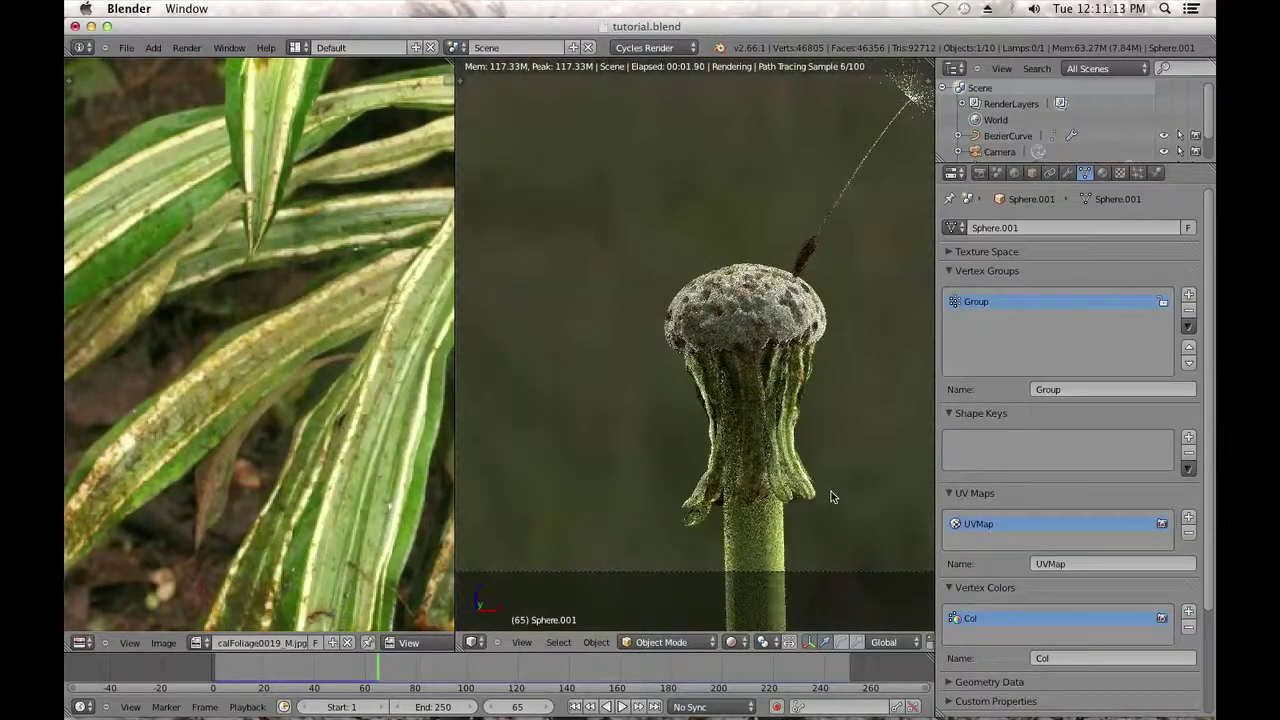
middle_click_drag(828, 485, 808, 472, "shift")
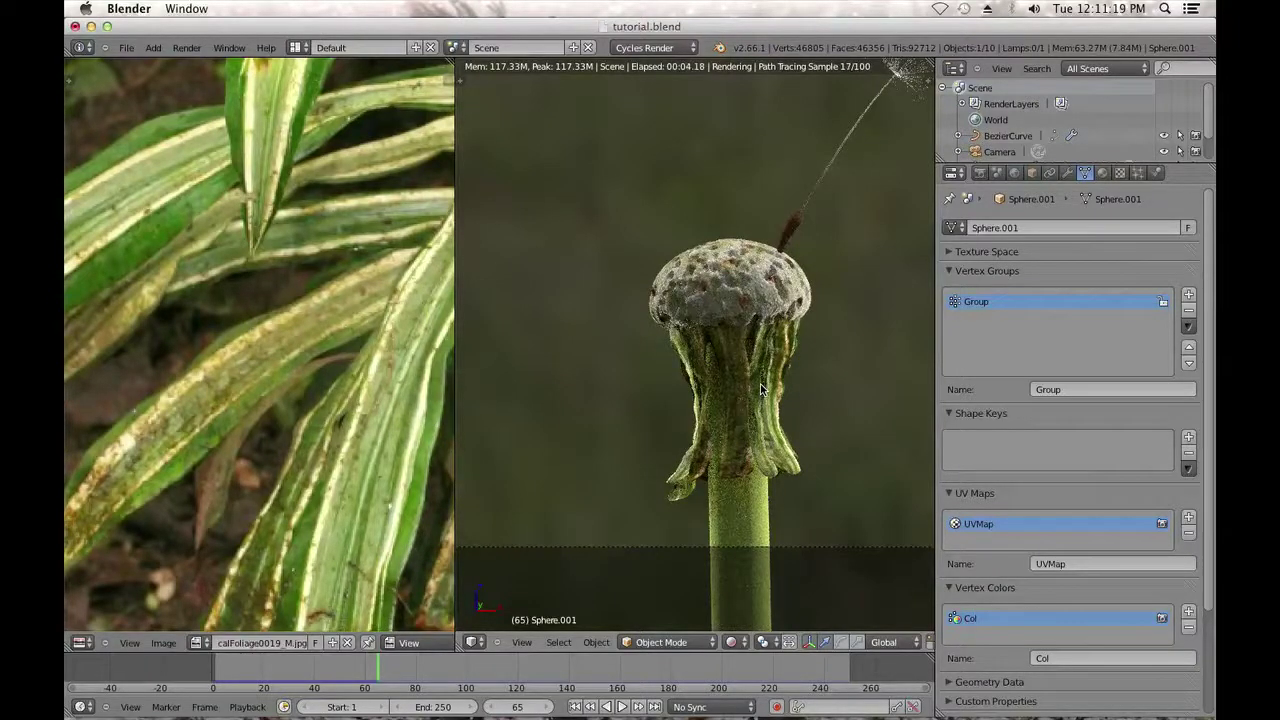
right_click(752, 513)
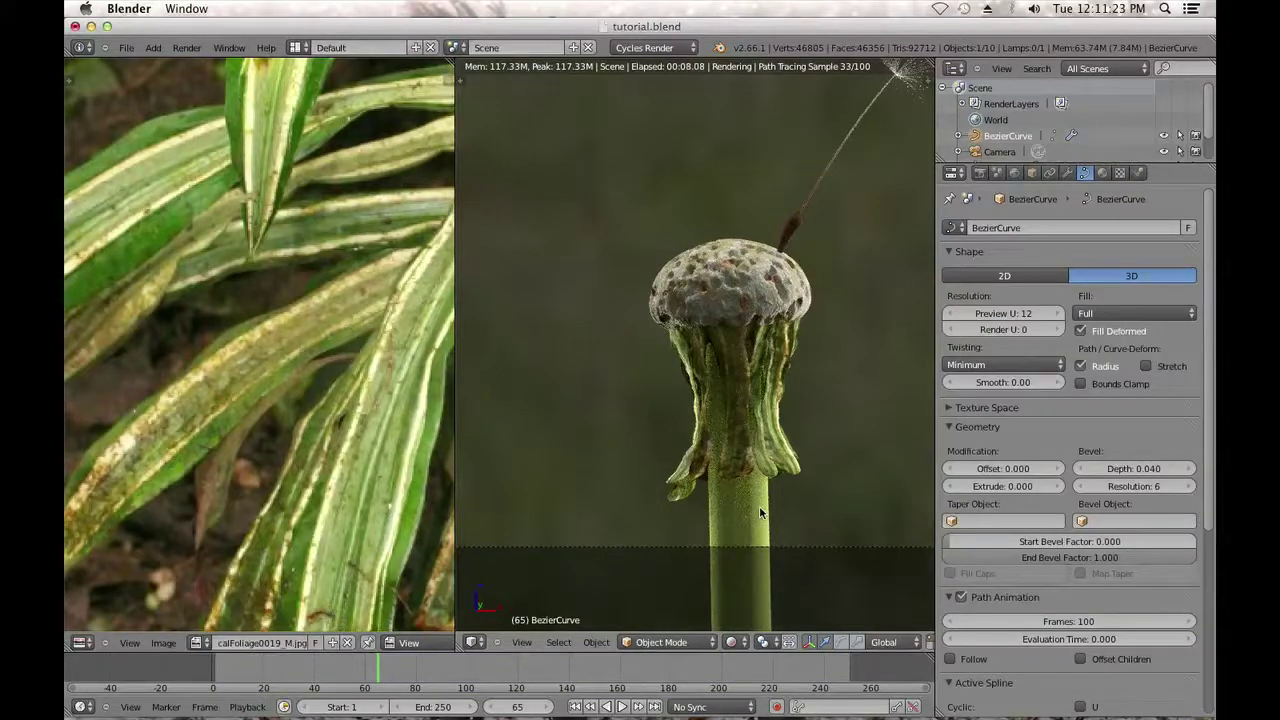
right_click(745, 515)
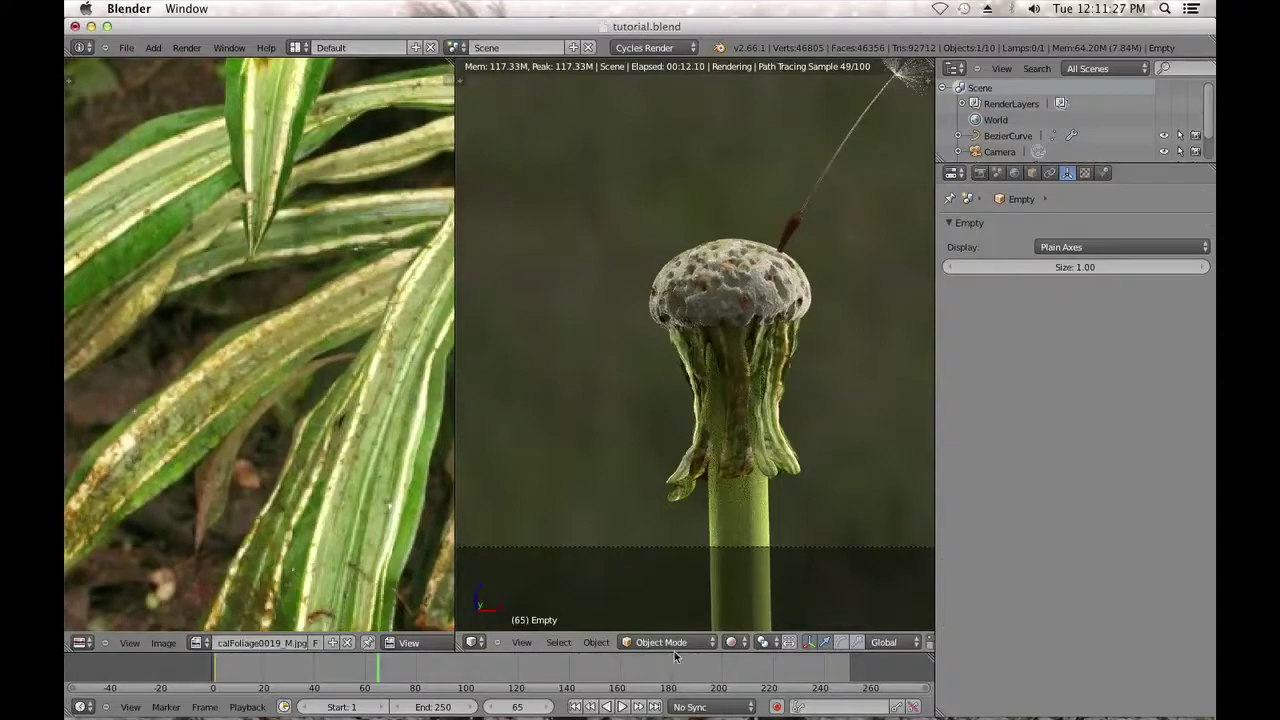
left_click(733, 642)
left_click(745, 591)
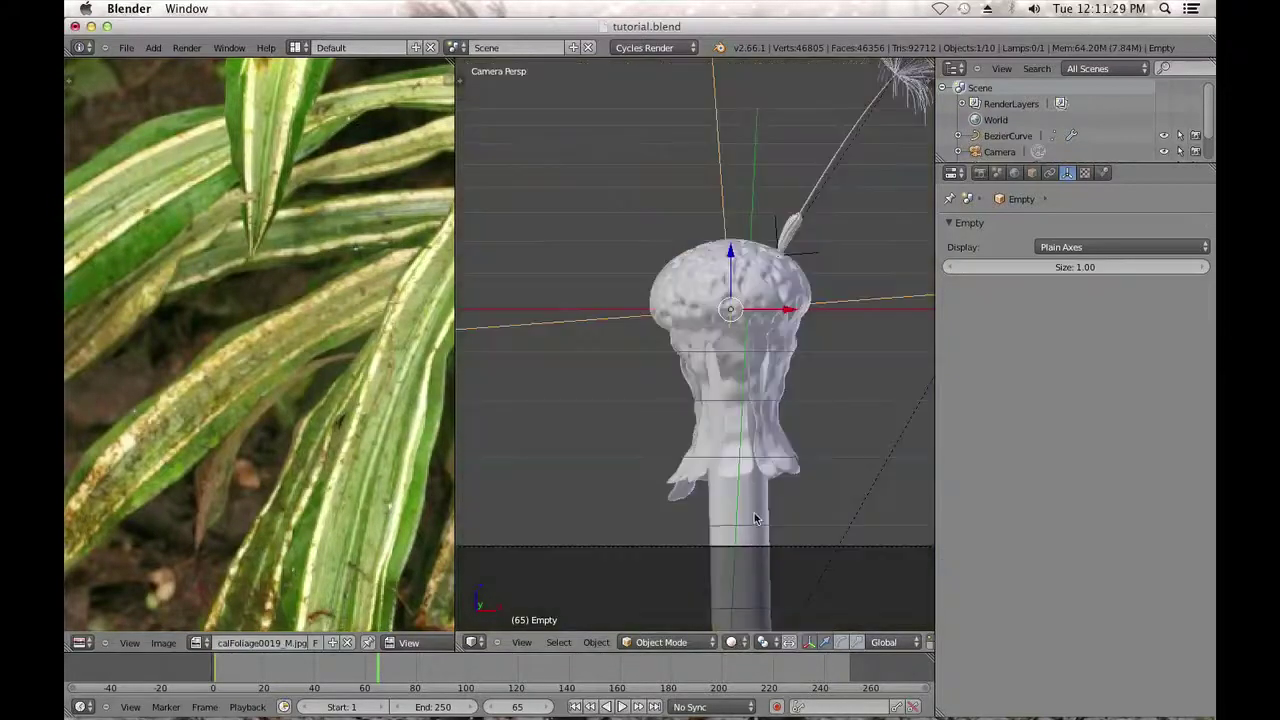
Try to thin the stem curve with Shrink/Fatten on its selected control point in Edit Mode.
right_click(757, 522)
key("Tab")
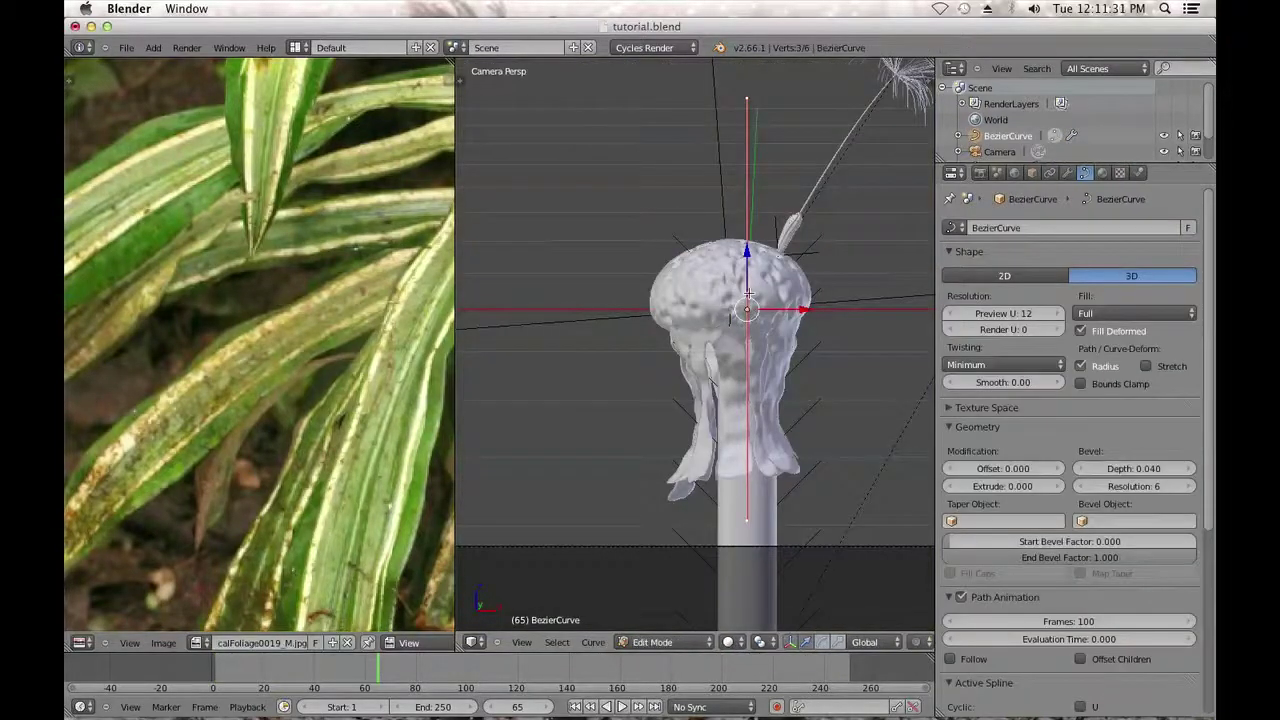
key("alt+s")
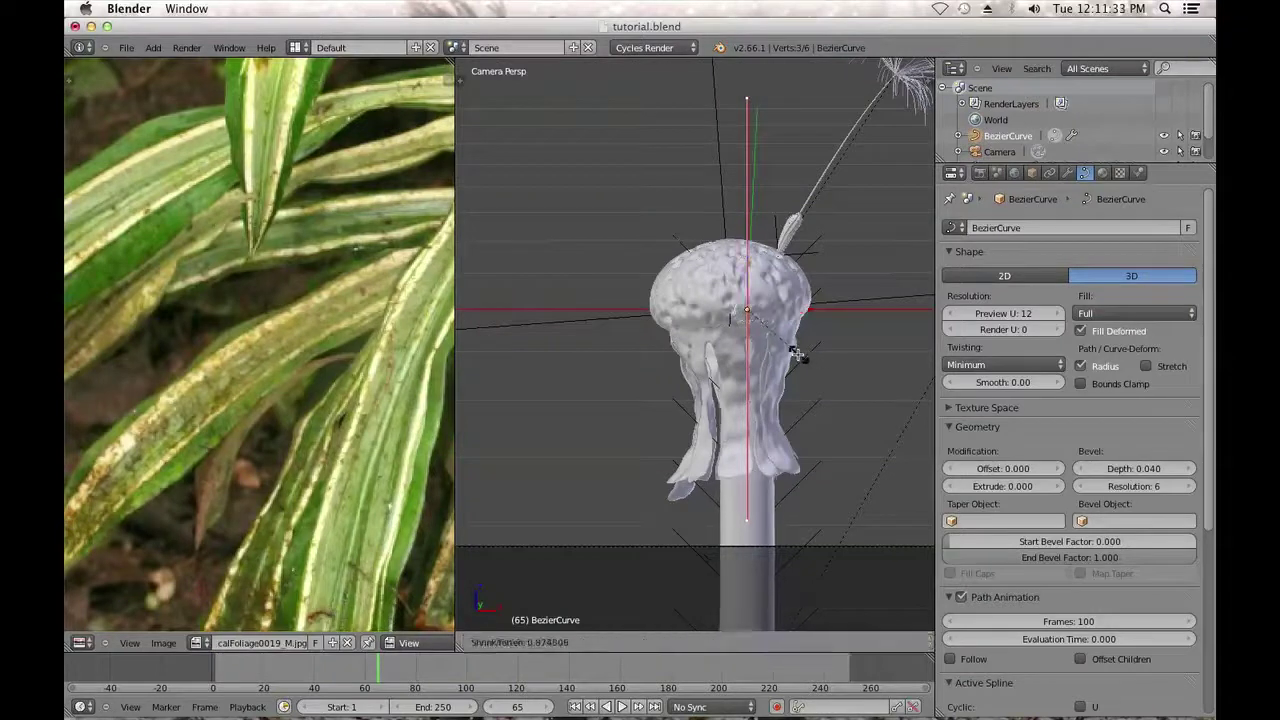
left_click(800, 353)
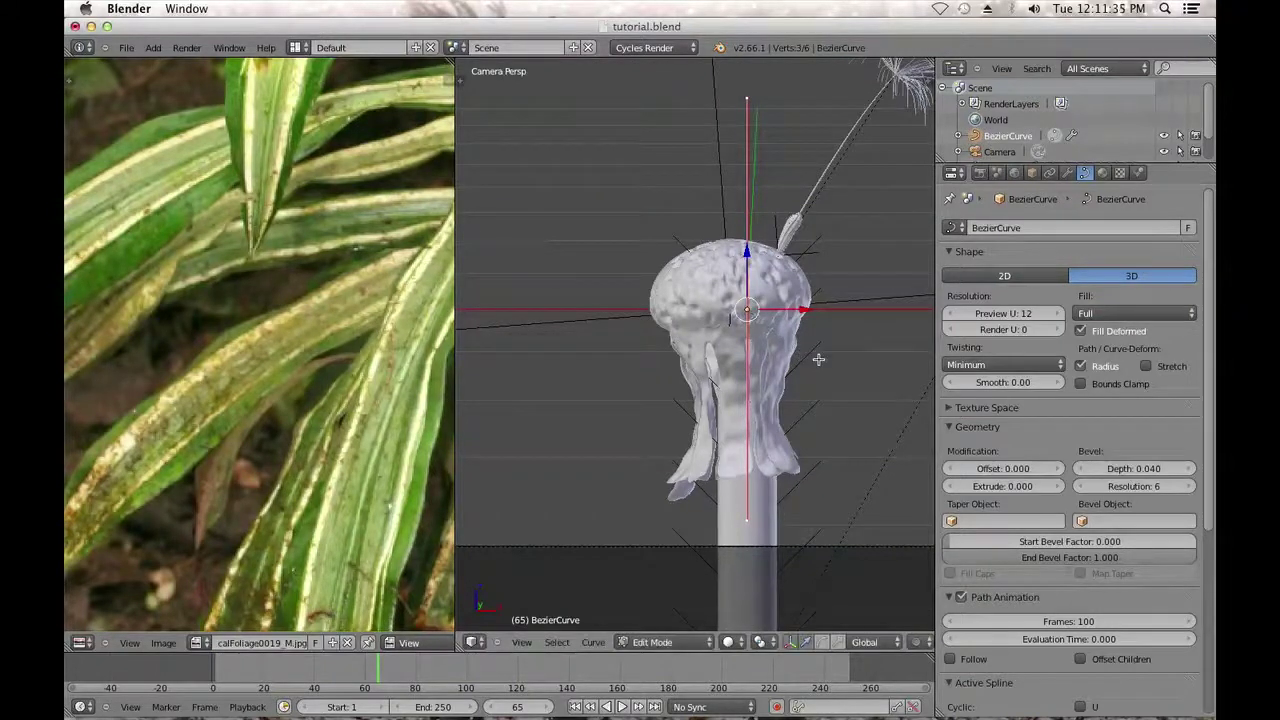
Play the animation briefly from the start, leave the stem's Edit Mode, and rewind to frame 1.
left_click(578, 707)
left_click(621, 707)
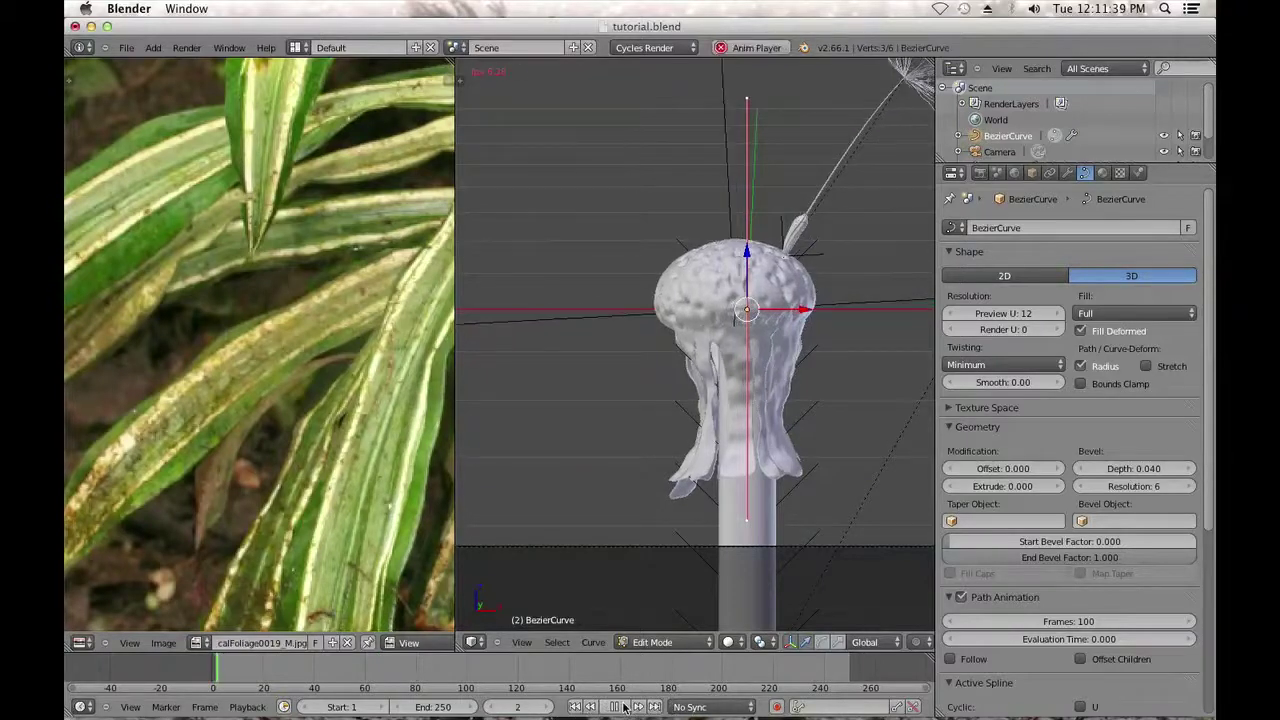
left_click(621, 707)
key("Tab")
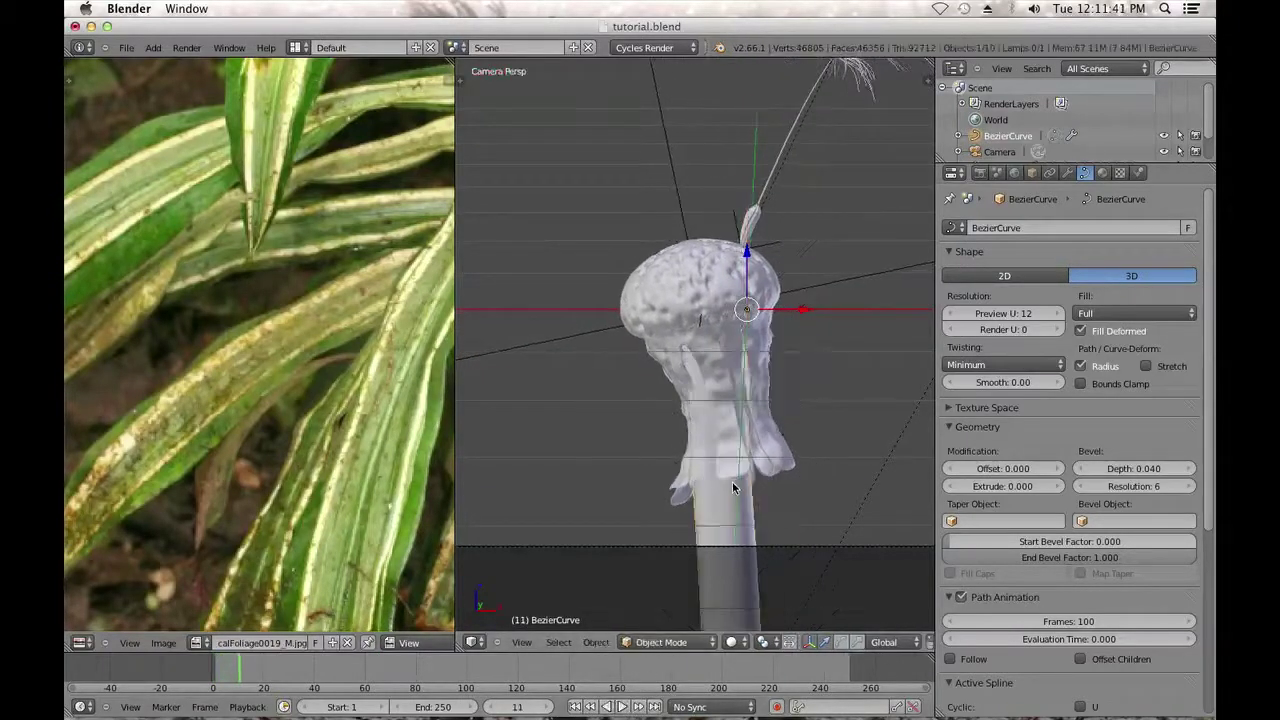
scroll(706, 390, "down", 1)
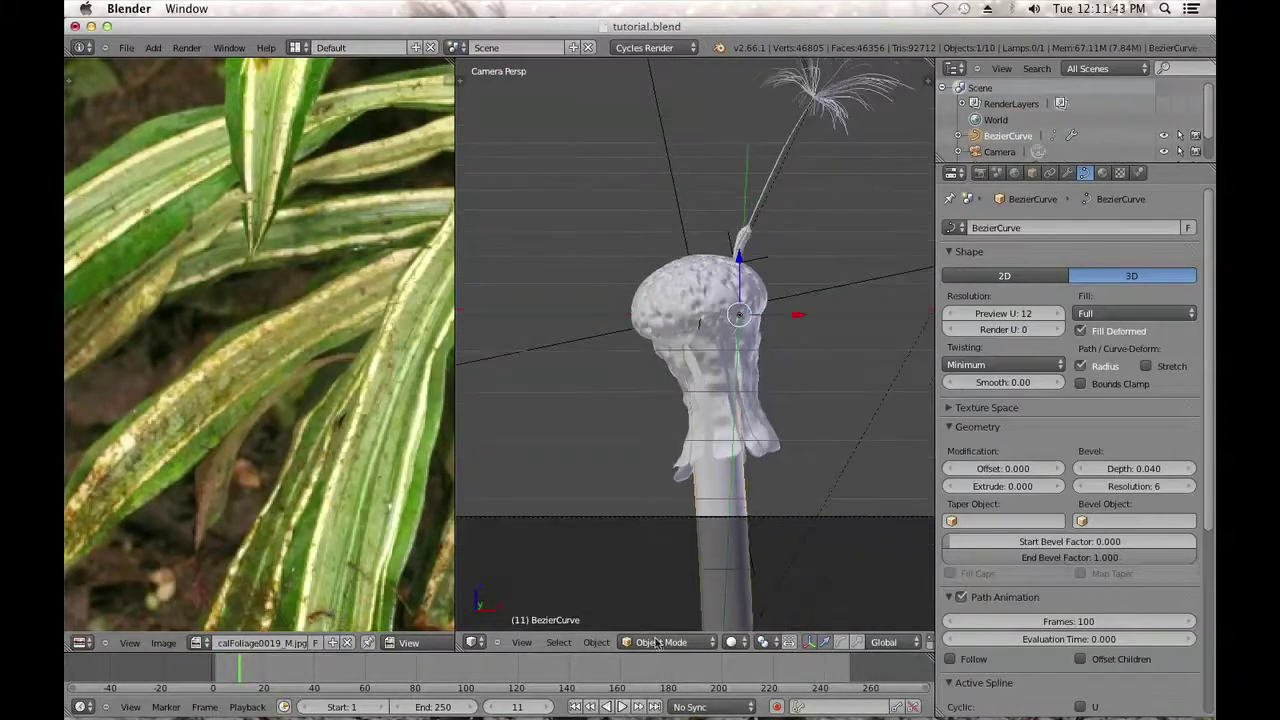
left_click(576, 707)
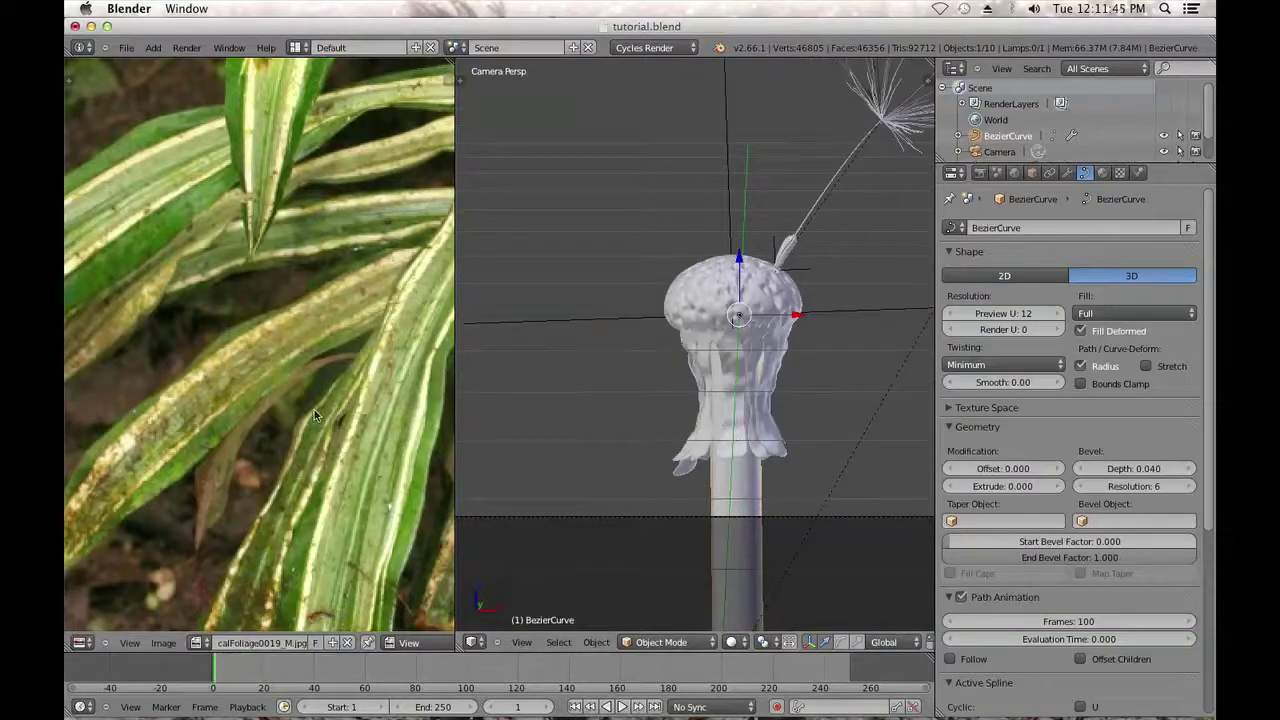
Change the image editor to a Node Editor, hide its properties sidebar, and bring the stem's shader nodes into view.
left_click(101, 645)
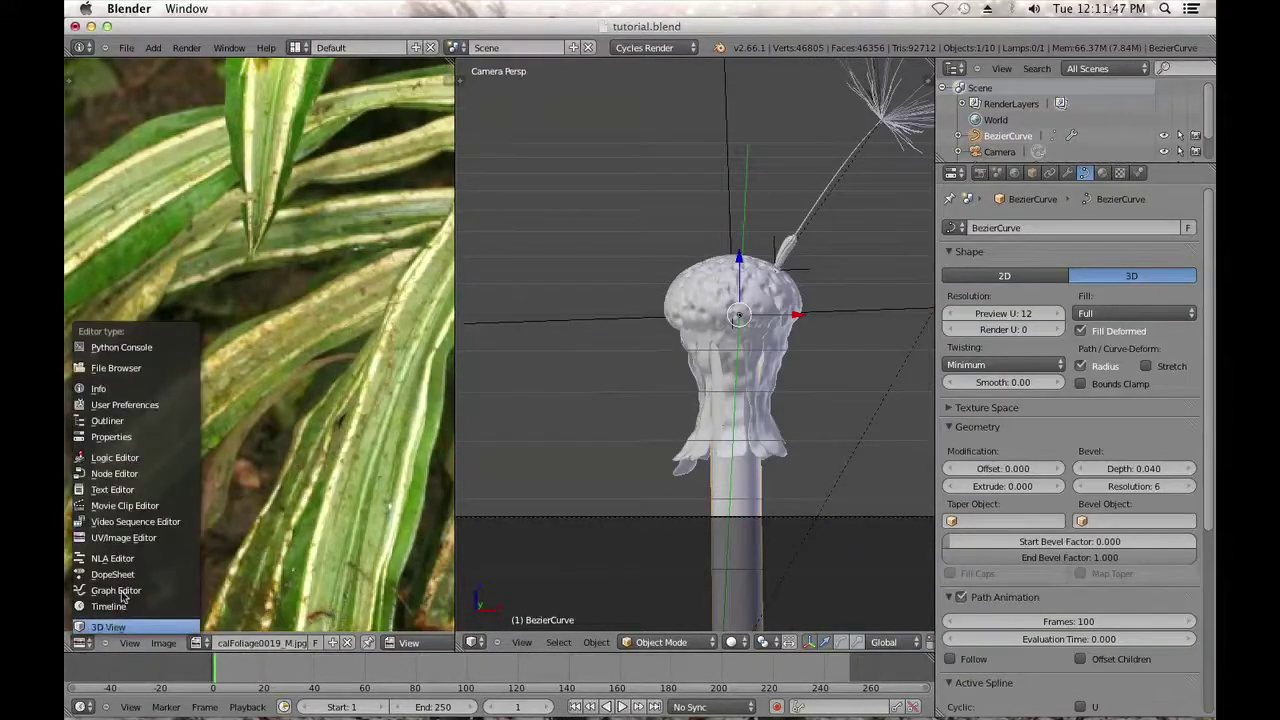
left_click(143, 467)
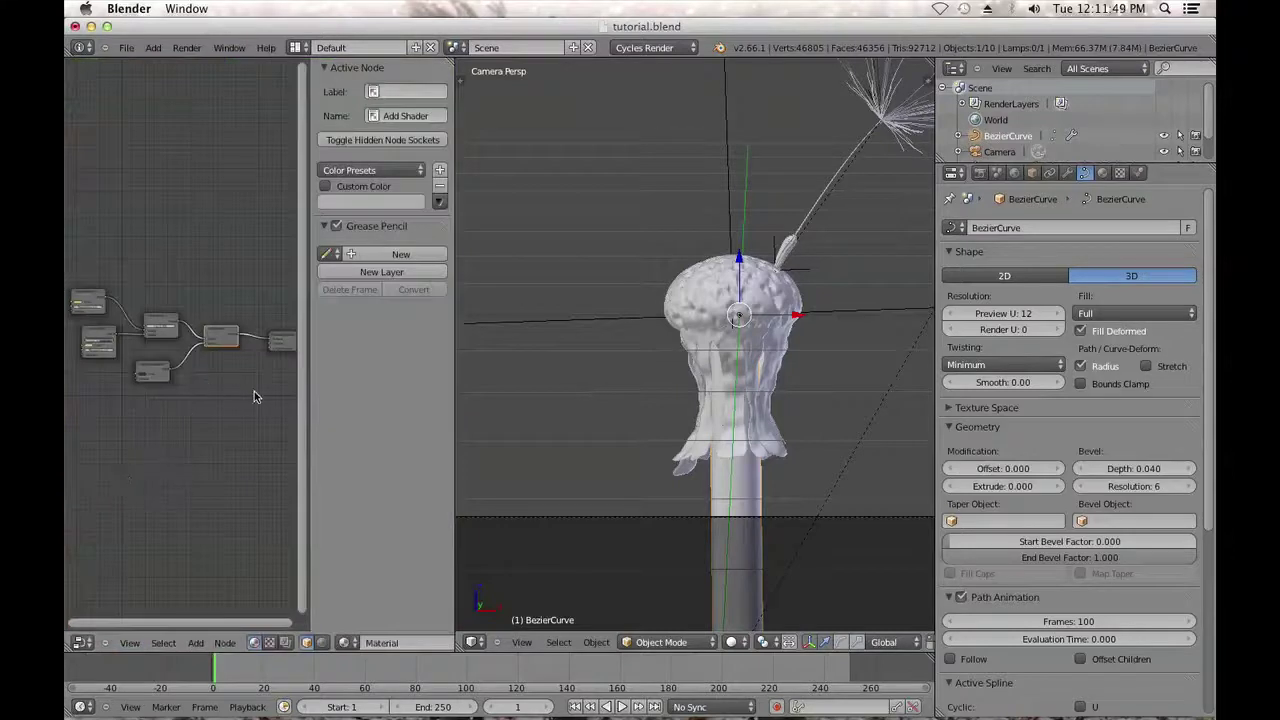
key("n")
scroll(256, 397, "up", 5)
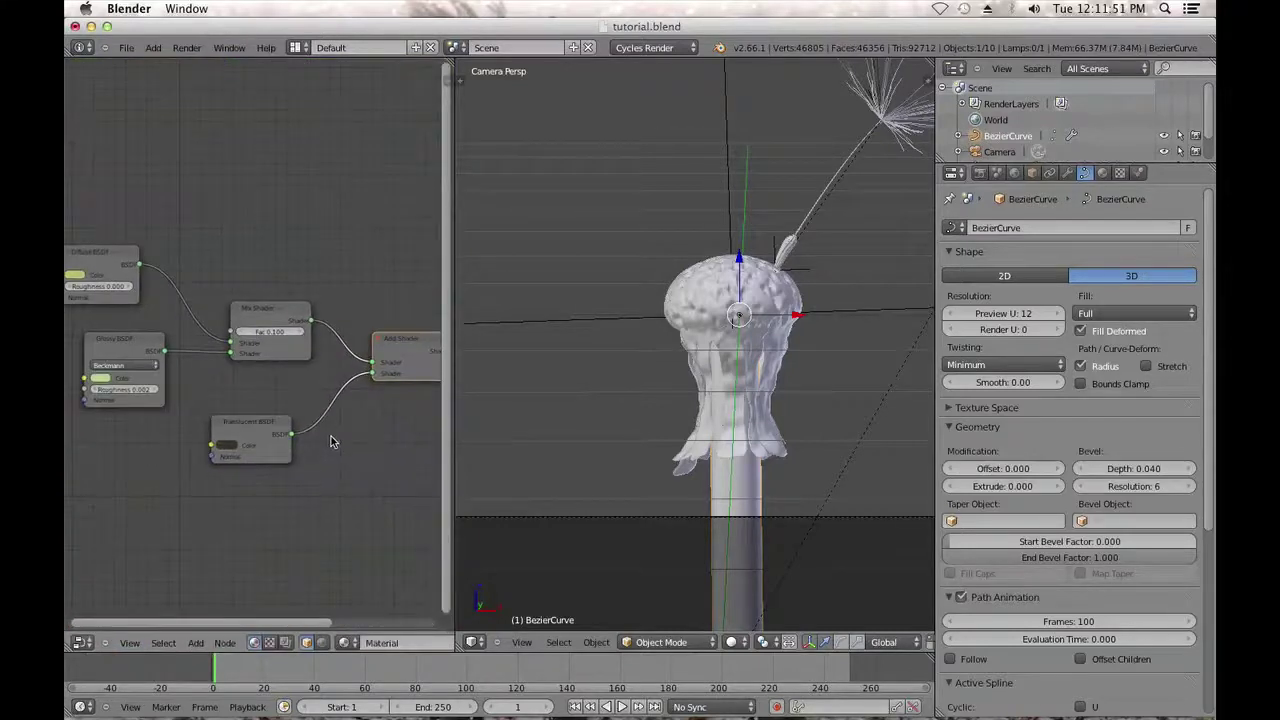
Preview the scene in Rendered shading and set the Mix Shader factor of the stem material to 0.300.
scroll(263, 412, "up", 2)
scroll(271, 425, "up", 3)
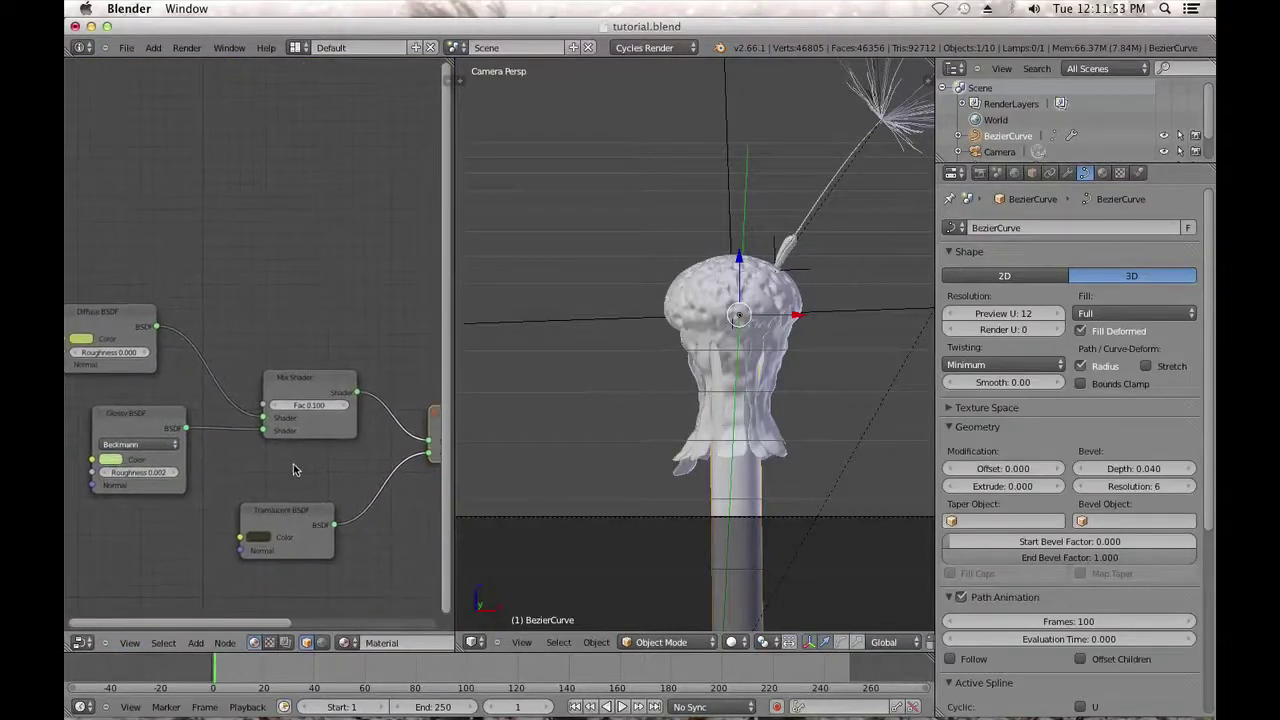
left_click(731, 642)
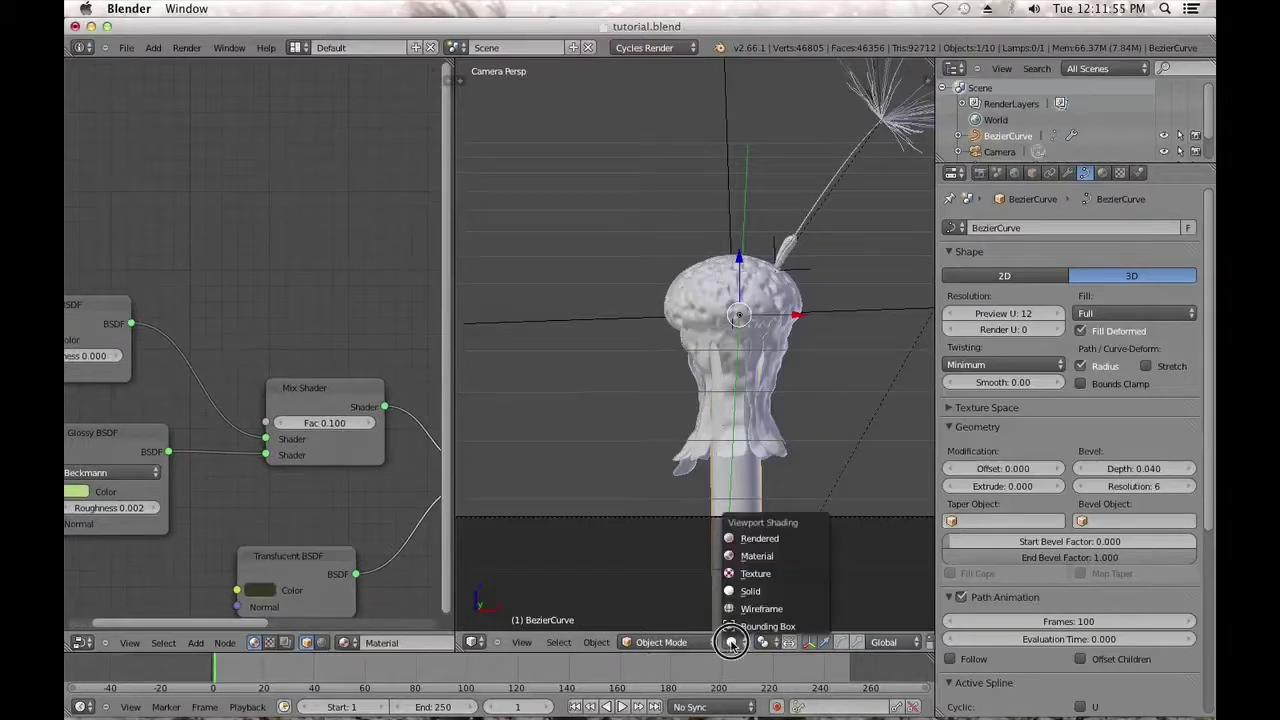
left_click(760, 541)
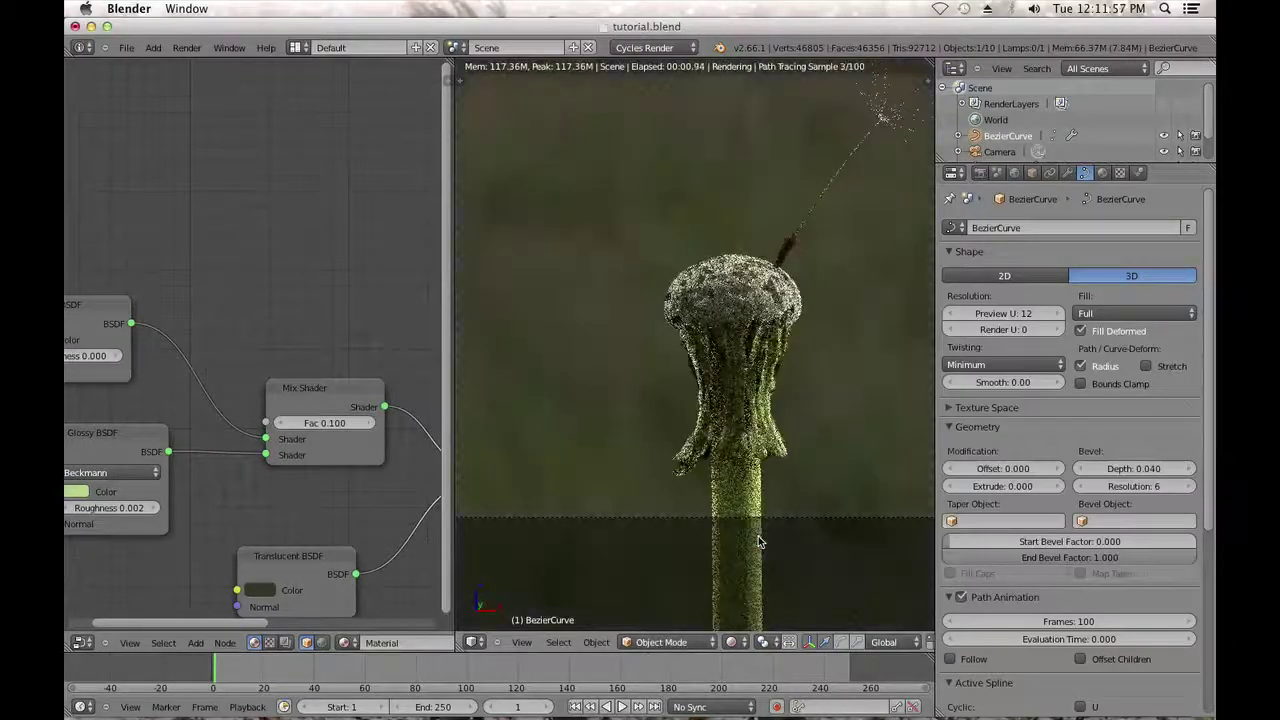
left_click(367, 426)
left_click(367, 426)
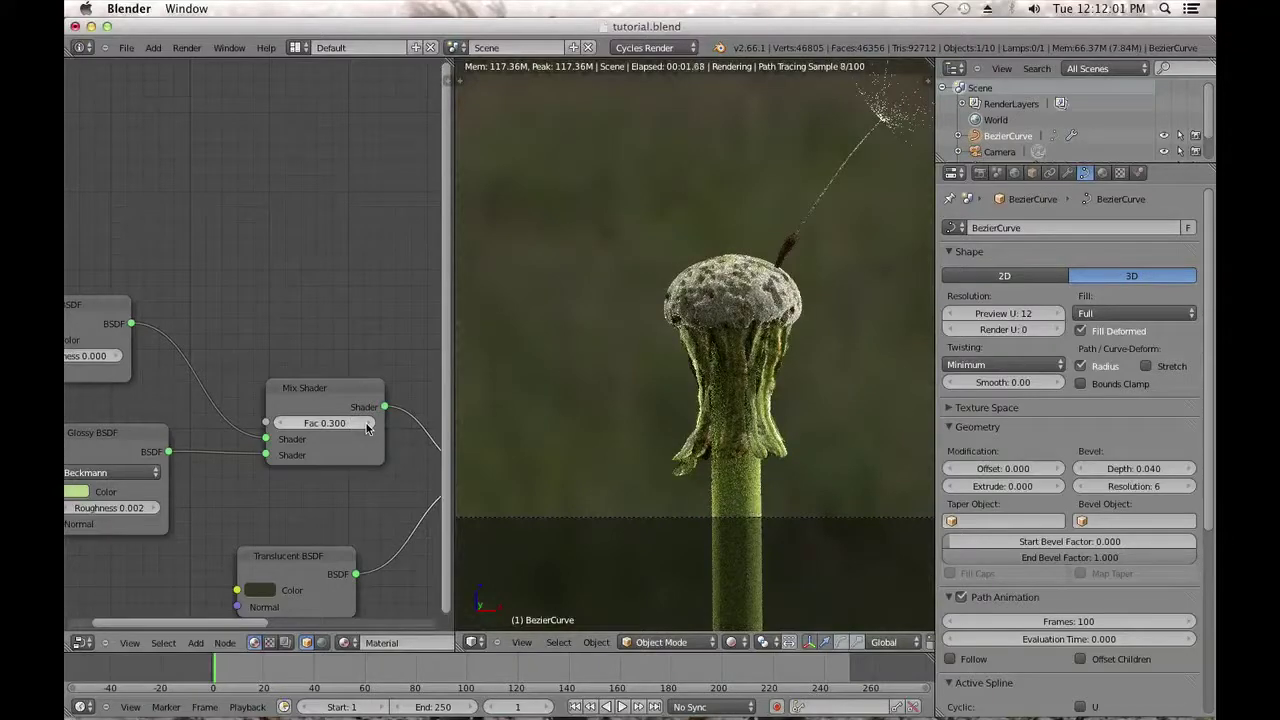
Brighten the Translucent BSDF colour of the stem material to a lighter olive tone.
middle_click_drag(250, 462, 200, 405)
left_click(192, 515)
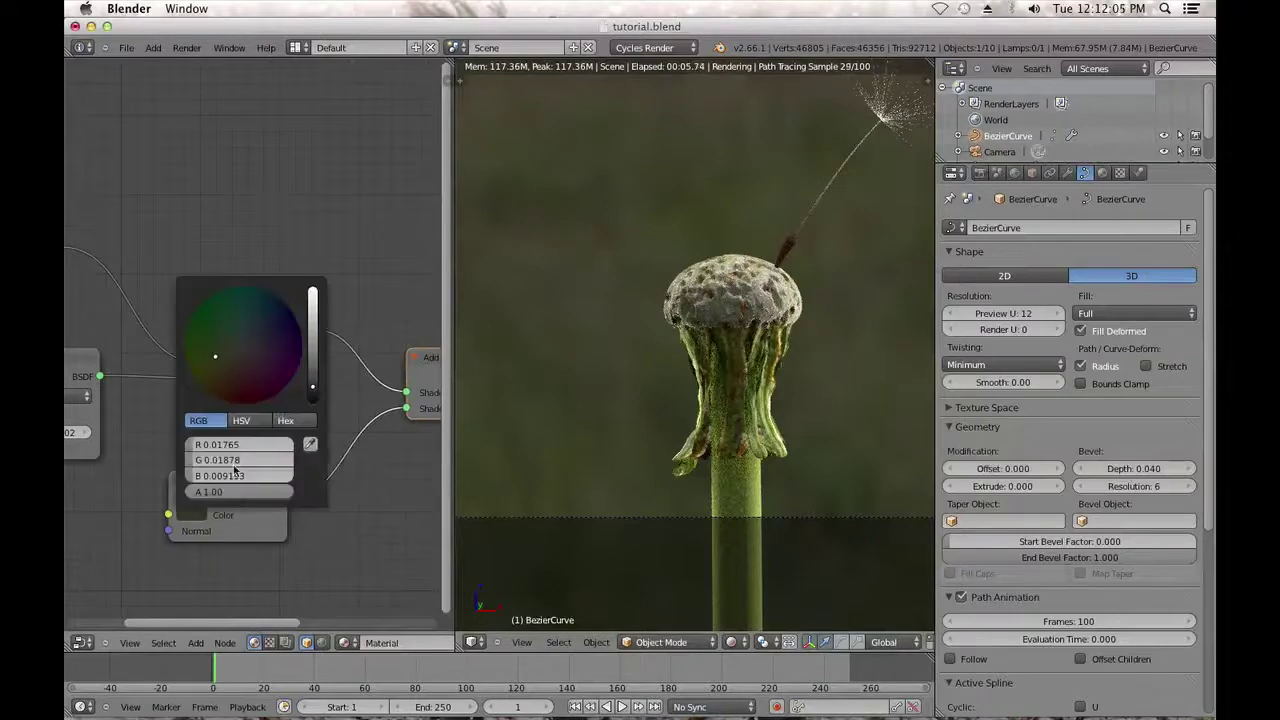
left_click_drag(320, 372, 317, 360)
middle_click_drag(323, 531, 131, 566)
scroll(247, 530, "down", 3)
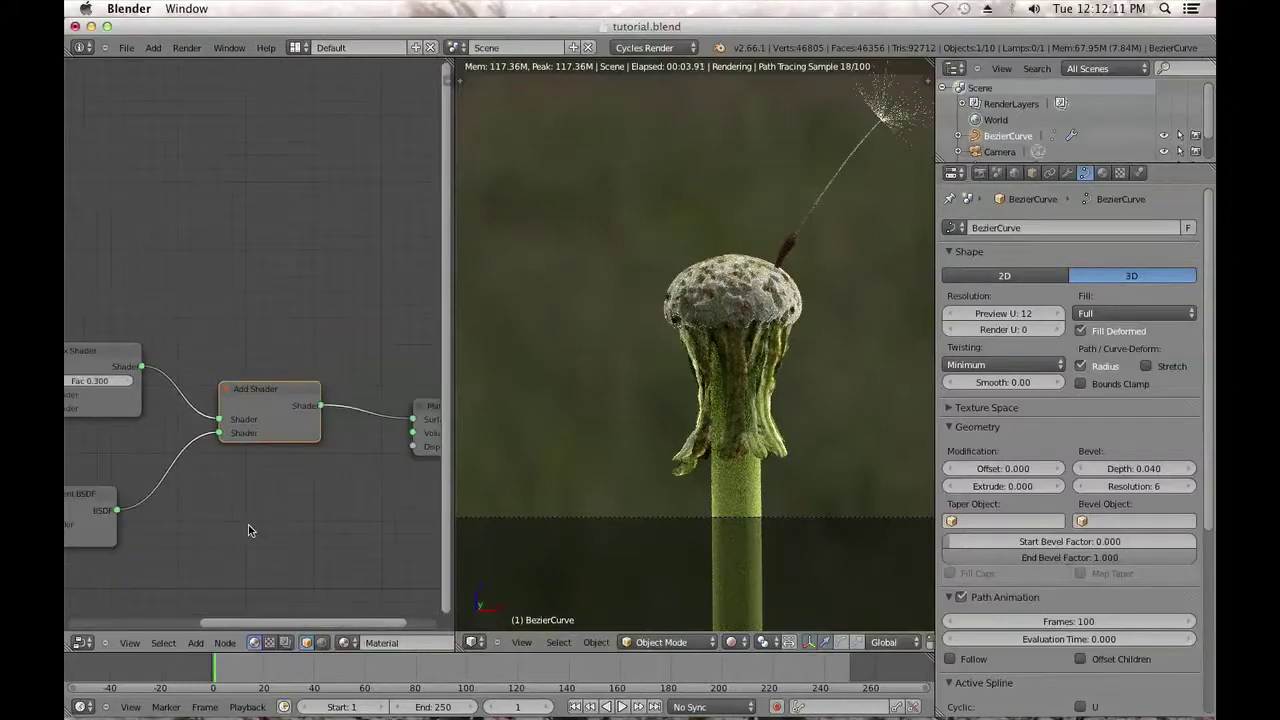
scroll(248, 531, "down", 1)
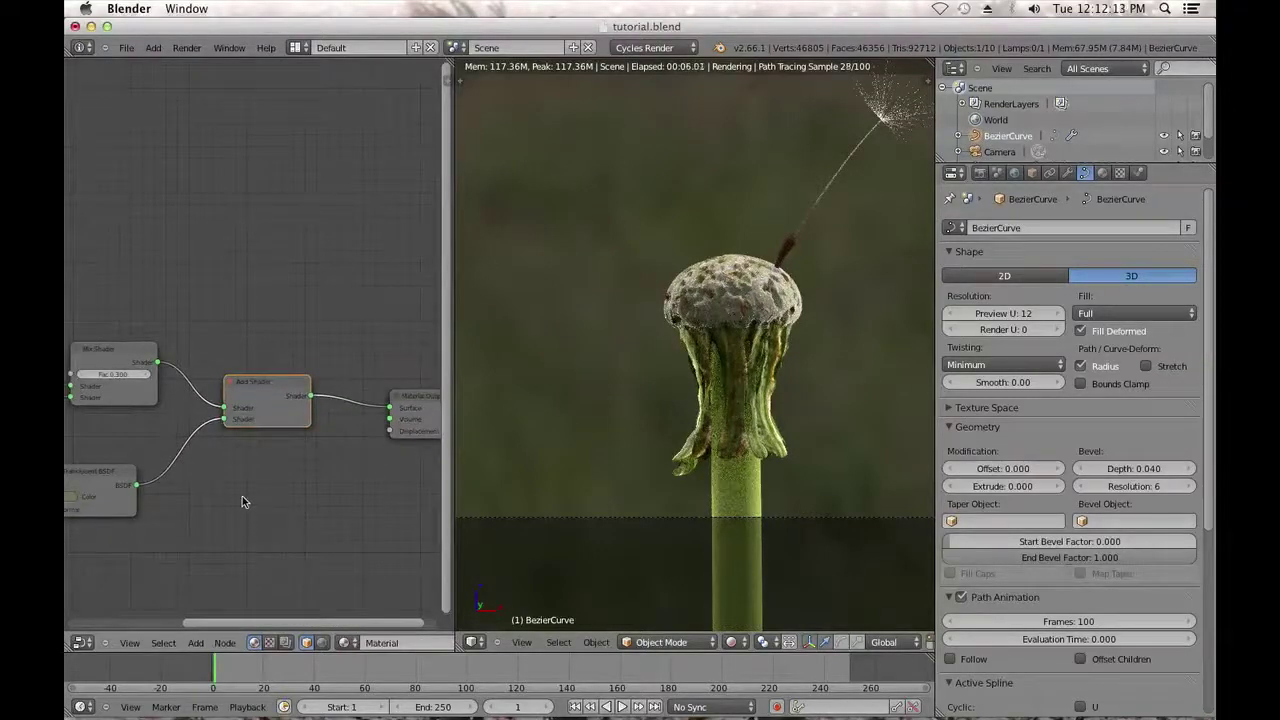
Raise the stem's Glossy BSDF colour to full brightness and desaturate it to a pale yellow.
middle_click_drag(237, 493, 363, 487)
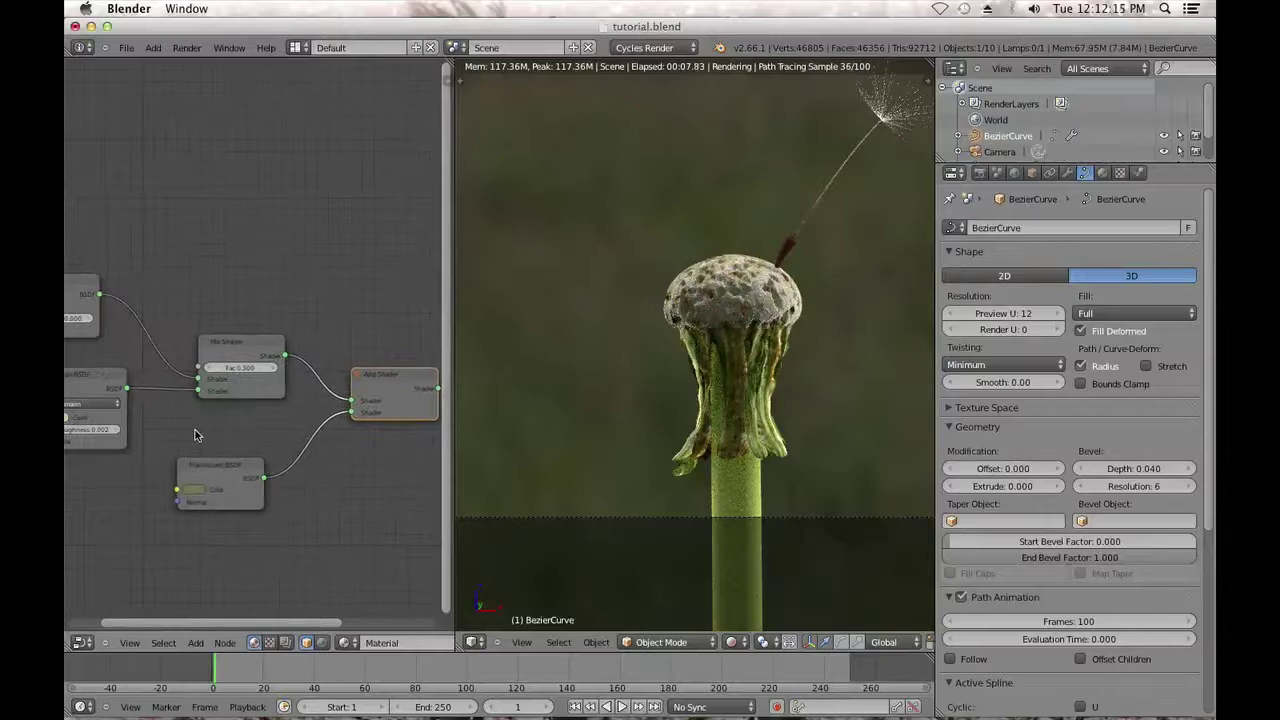
middle_click_drag(197, 434, 349, 462)
scroll(257, 467, "up", 1)
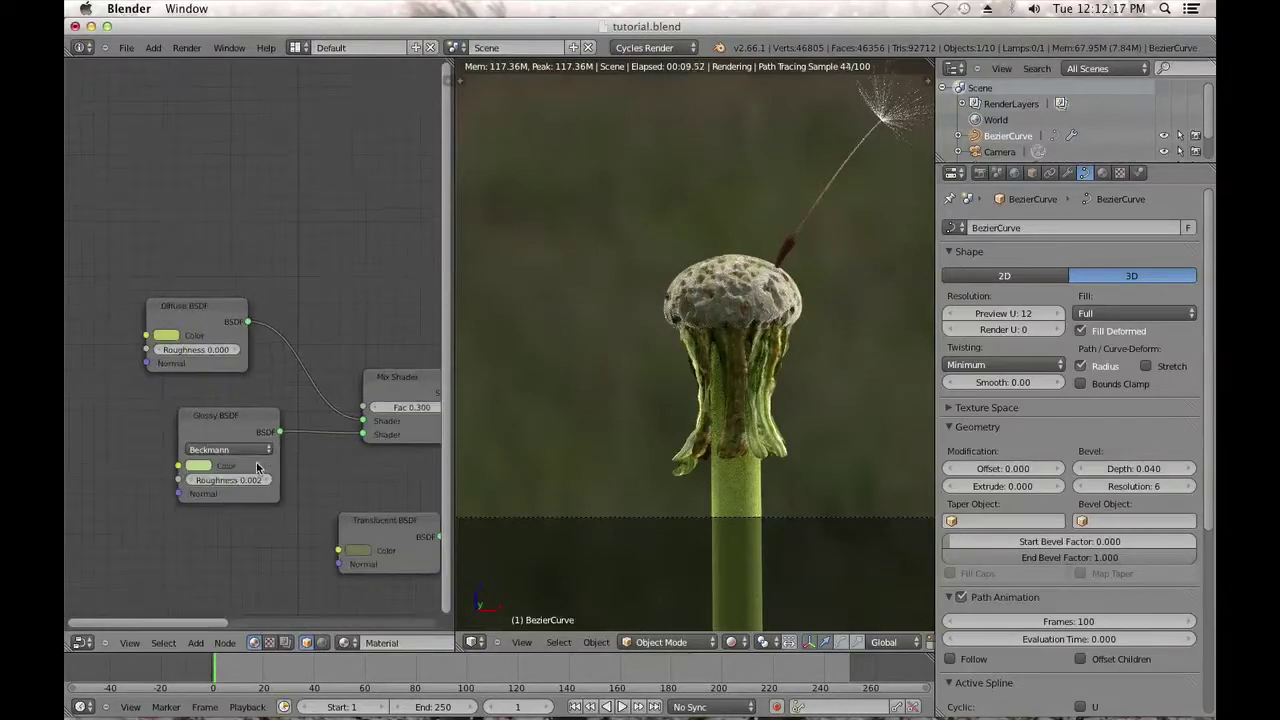
left_click(197, 467)
left_click_drag(303, 300, 299, 270)
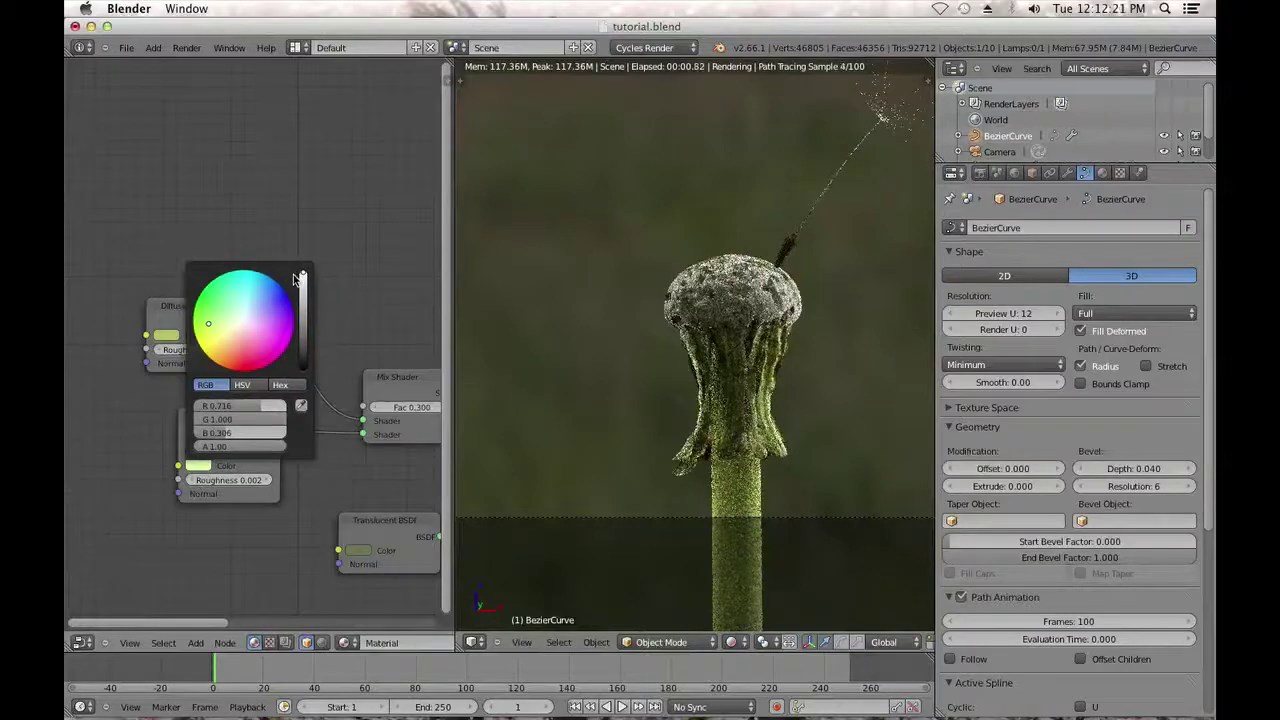
left_click(199, 467)
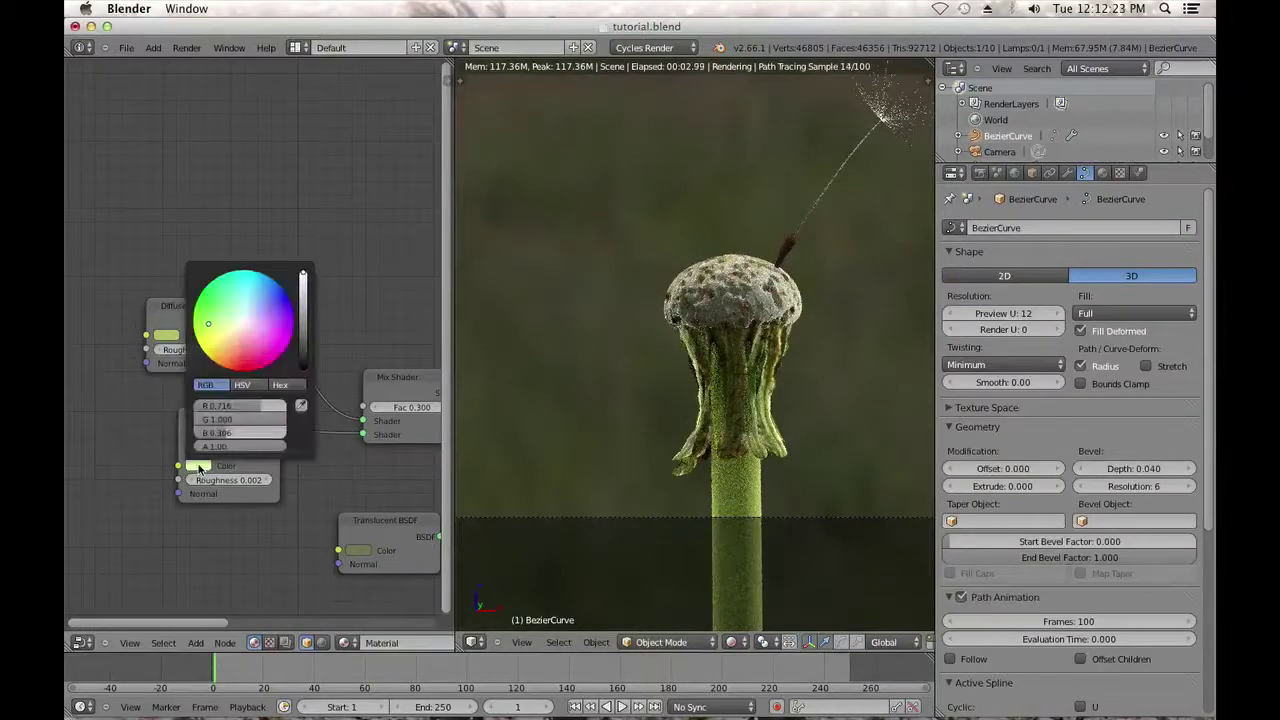
left_click_drag(228, 321, 230, 330)
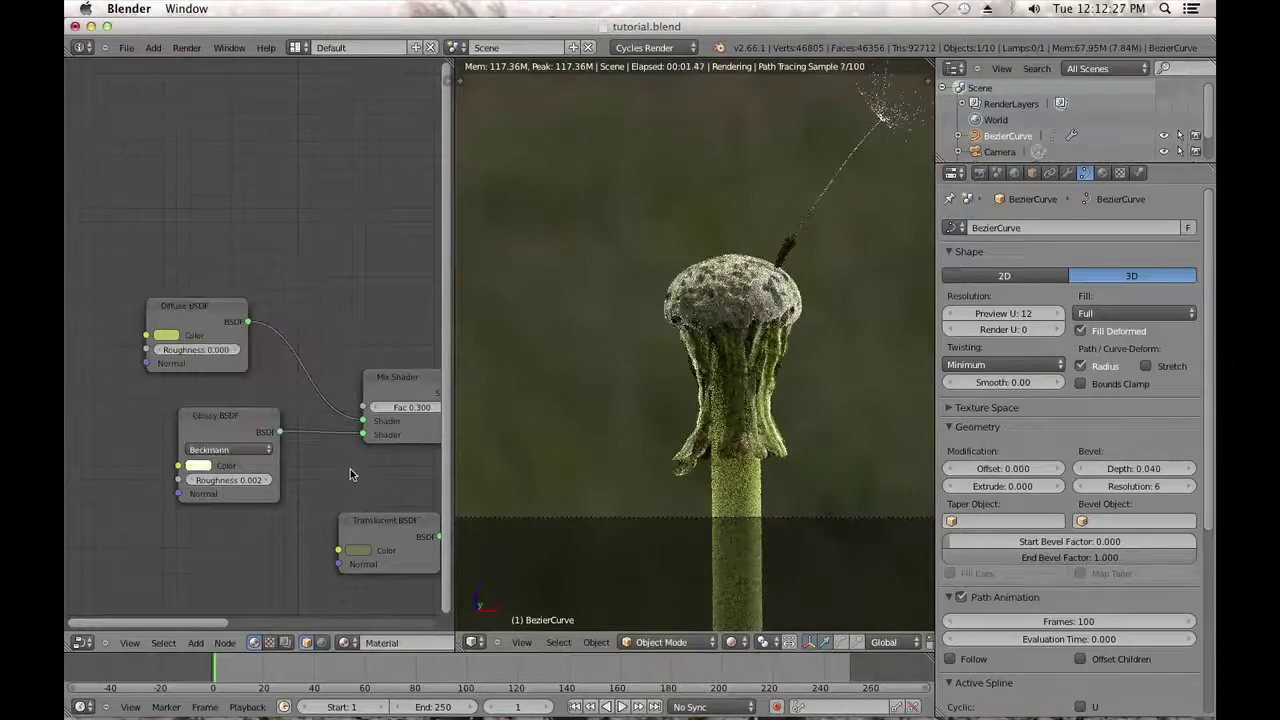
Try a factor of 0.600 on the stem's Mix Shader, then return it to 0.300.
middle_click_drag(325, 470, 226, 422)
scroll(316, 467, "down", 1)
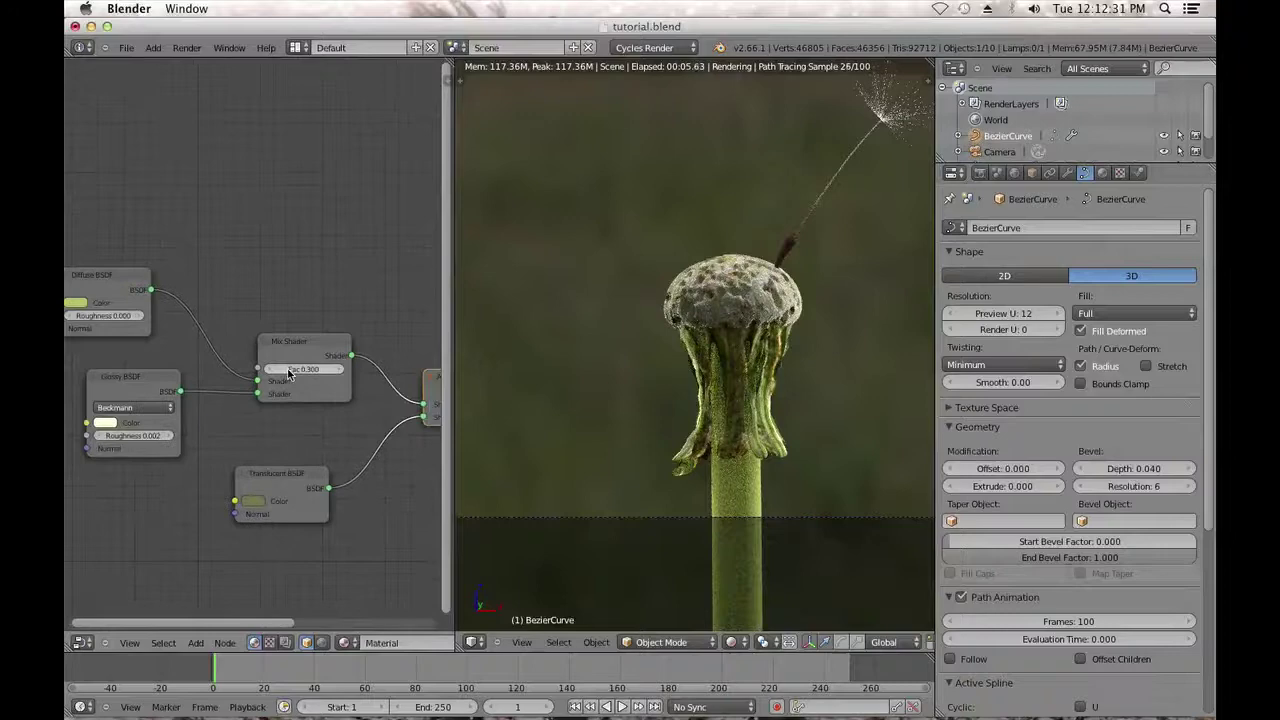
left_click_drag(326, 372, 333, 372)
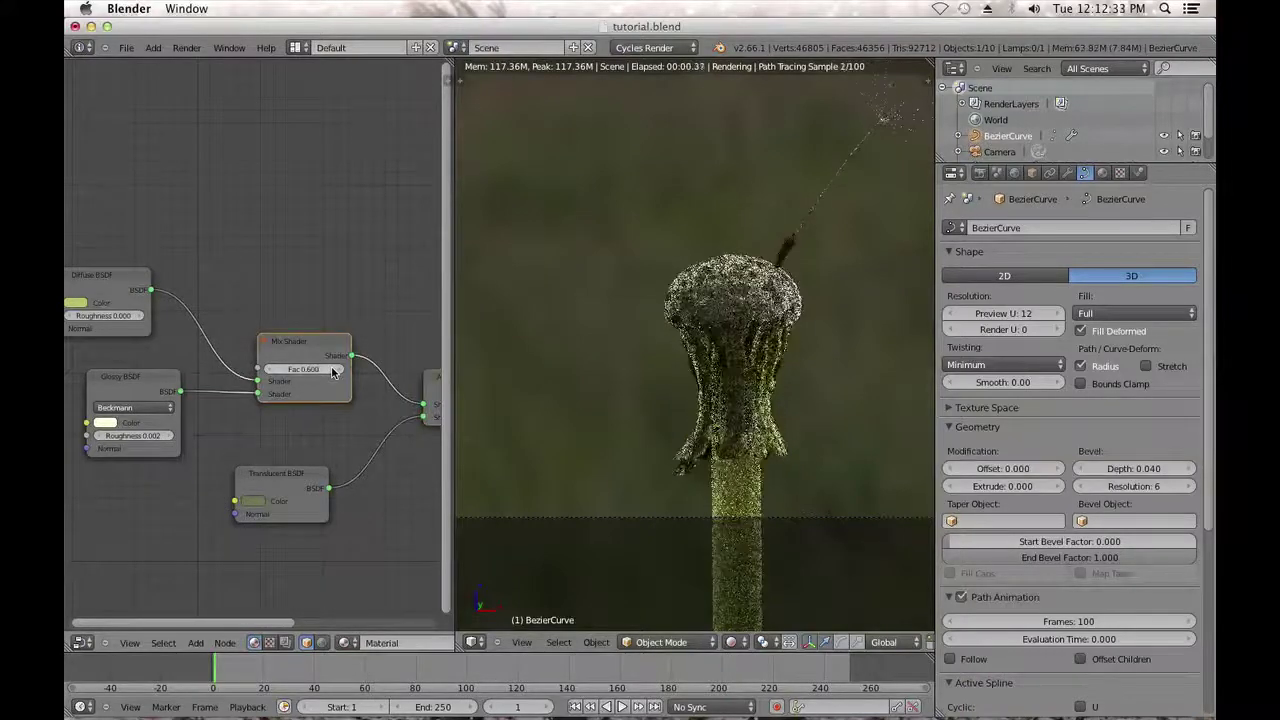
left_click(283, 370)
left_click(283, 370)
left_click(281, 371)
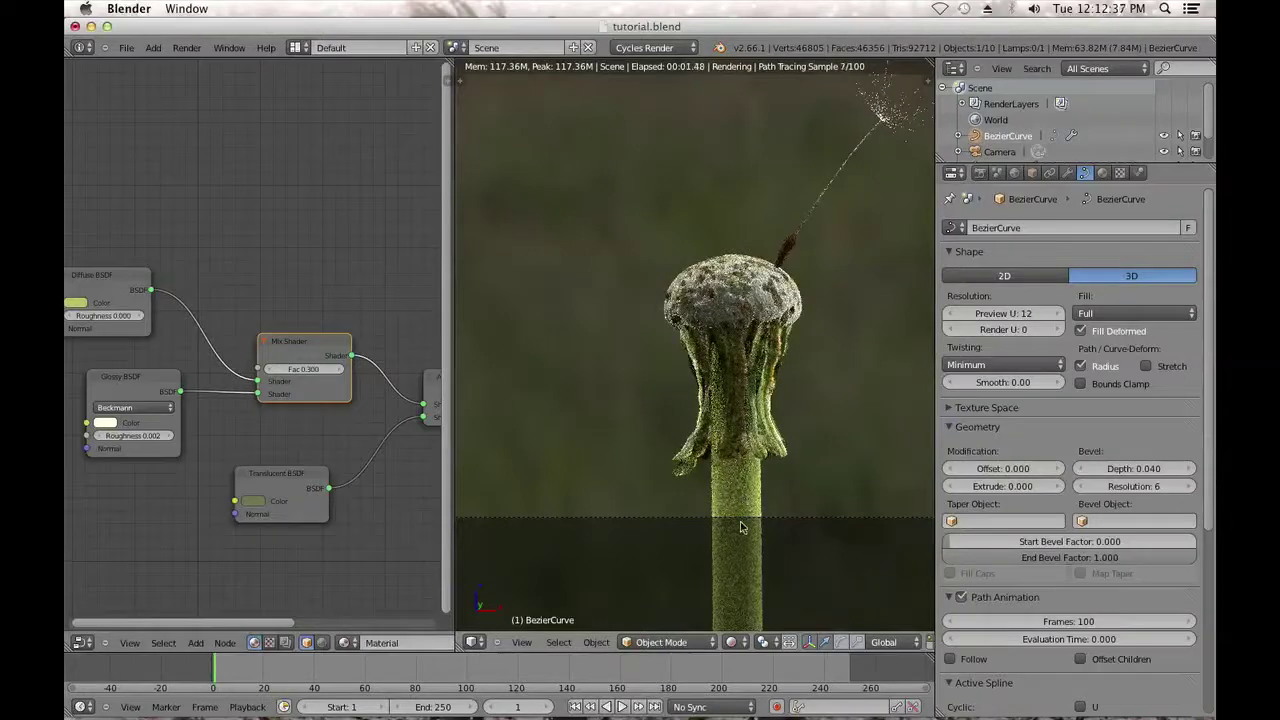
Select the Sun lamp and show the rendered dandelion through the camera.
scroll(742, 492, "down", 2)
middle_click_drag(742, 492, 741, 498)
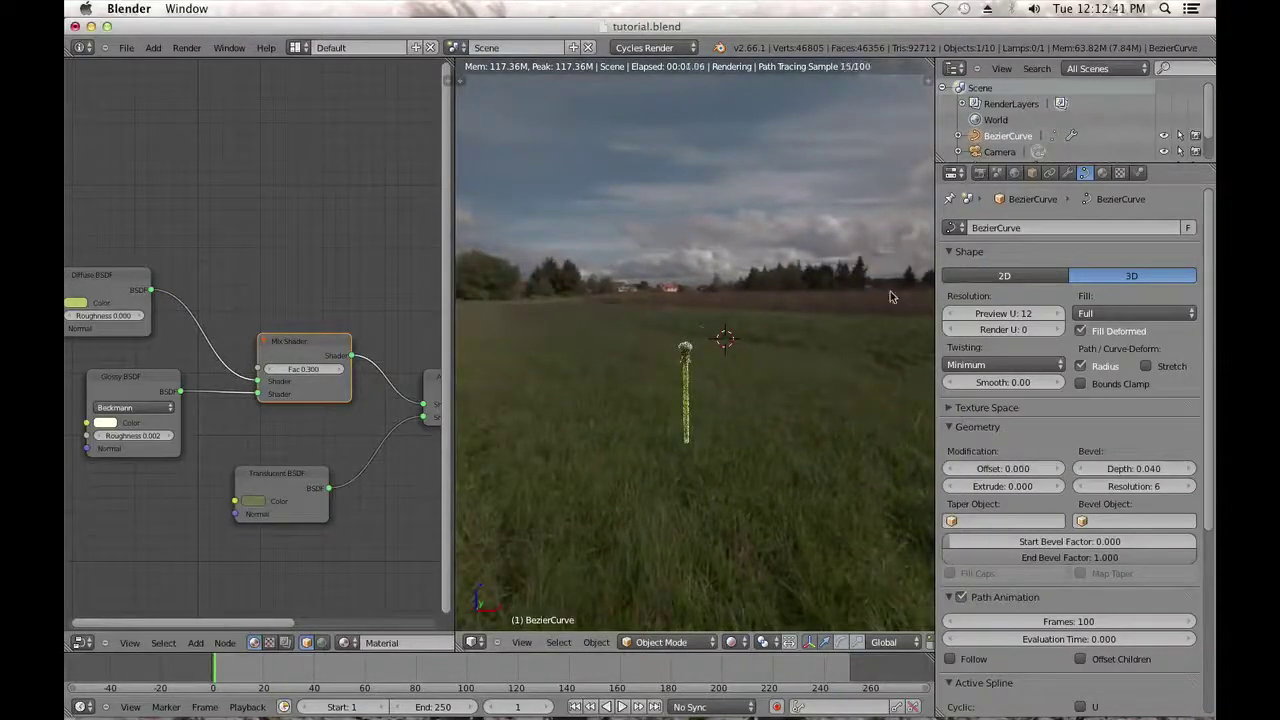
scroll(1064, 117, "down", 2)
left_click(991, 154)
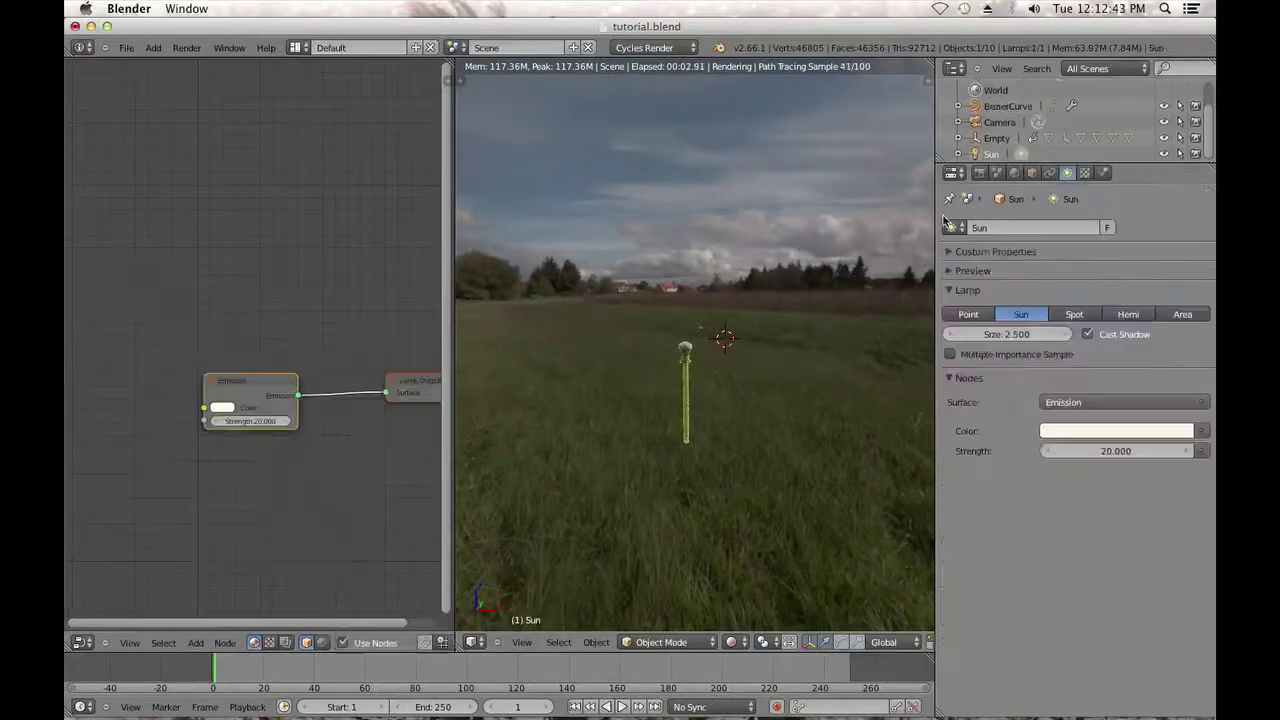
key("KP_0")
scroll(858, 270, "up", 1)
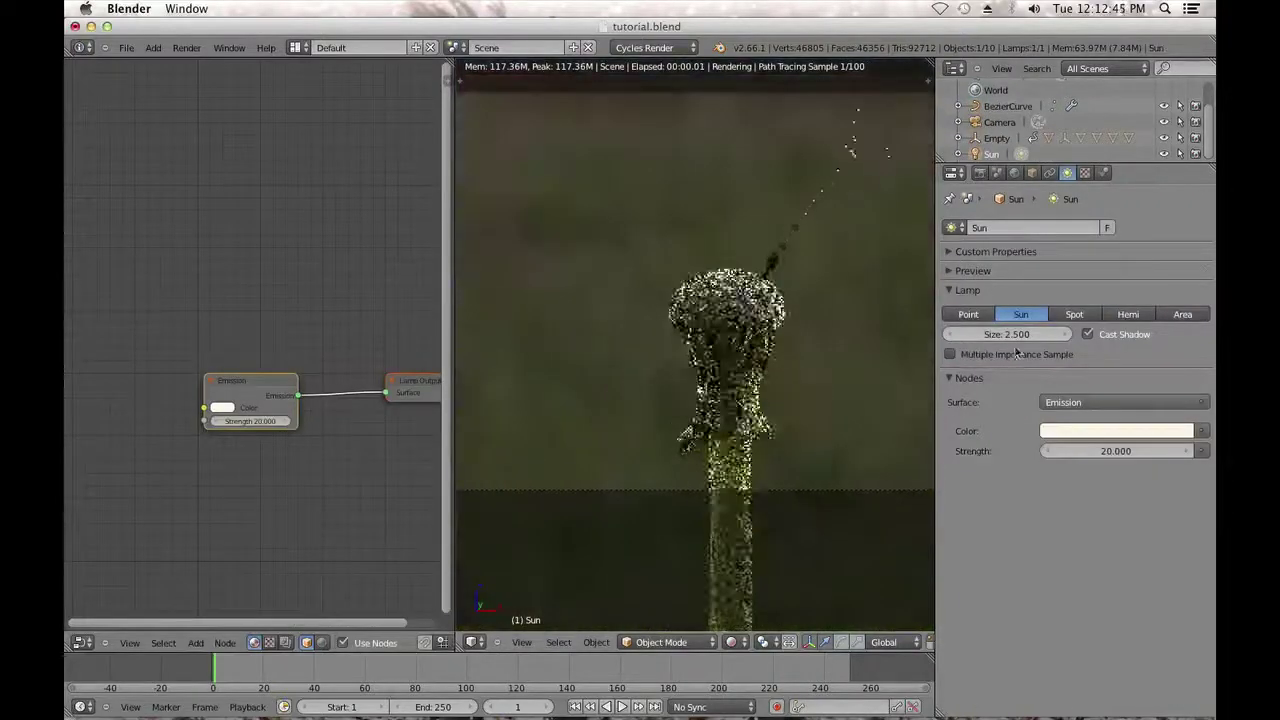
Try Sun lamp sizes of 1.000 and 3.000 in the rendered preview.
left_click_drag(1009, 334, 1002, 338)
left_click(1000, 336)
type("1")
key("Return")
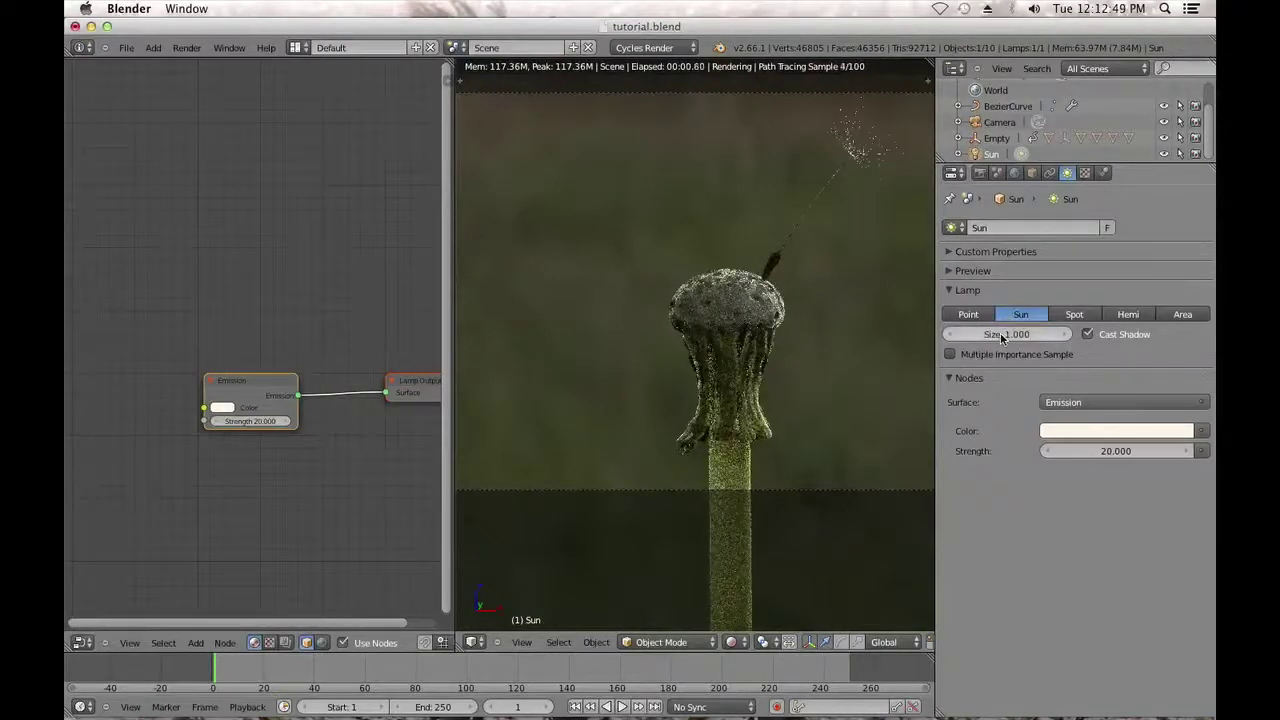
left_click(1005, 337)
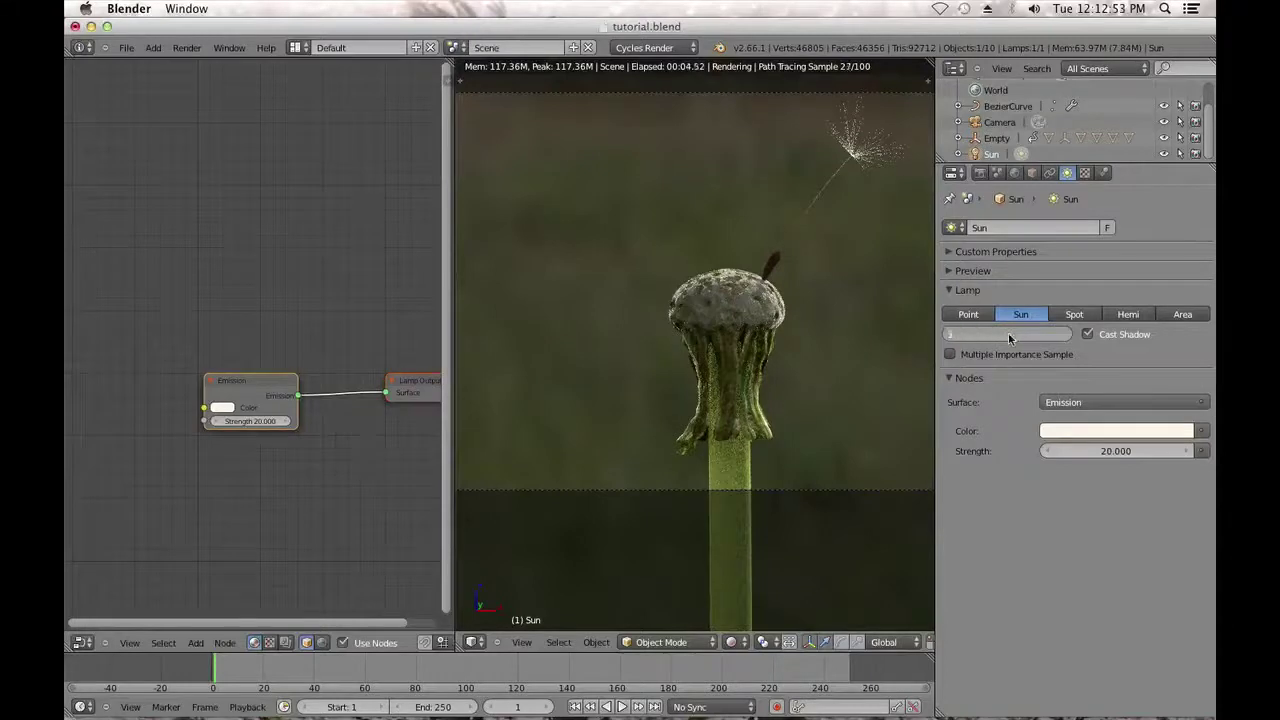
type("3")
key("Return")
Enable Multiple Importance Sample for the Sun lamp and set its size to 2.500.
left_click(1011, 350)
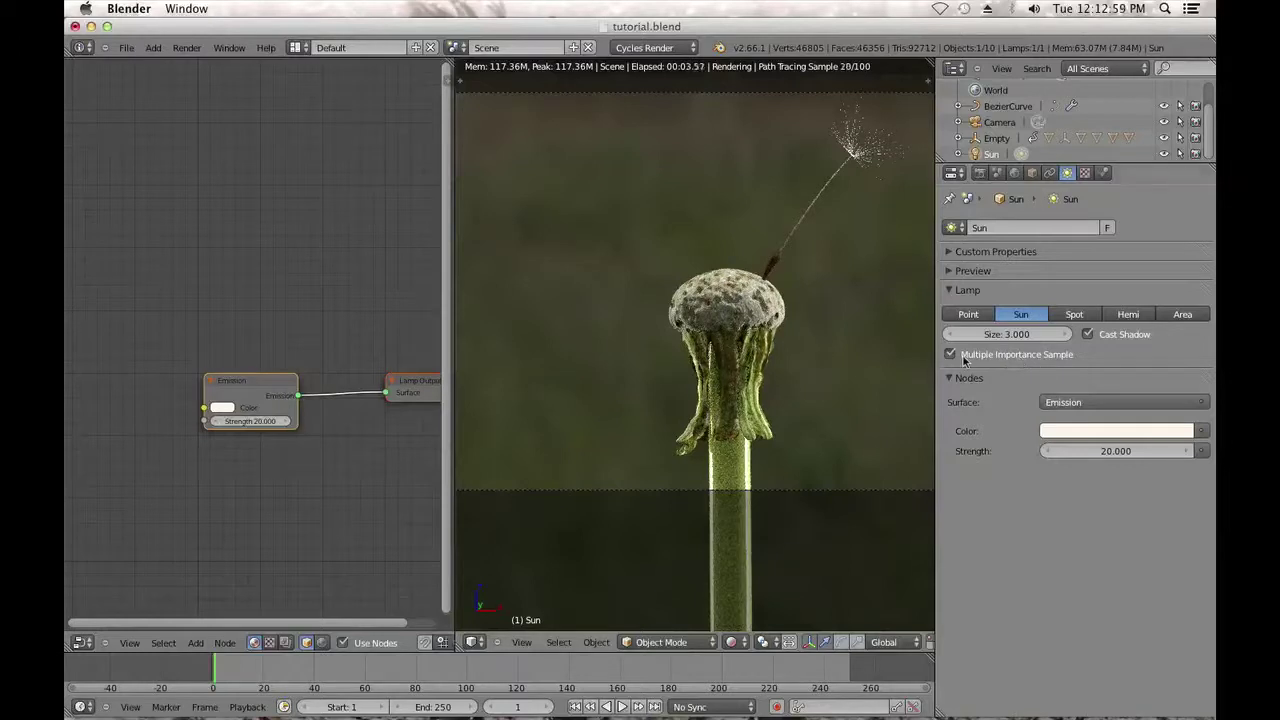
double_click(1009, 334)
type("2.5")
key("Return")
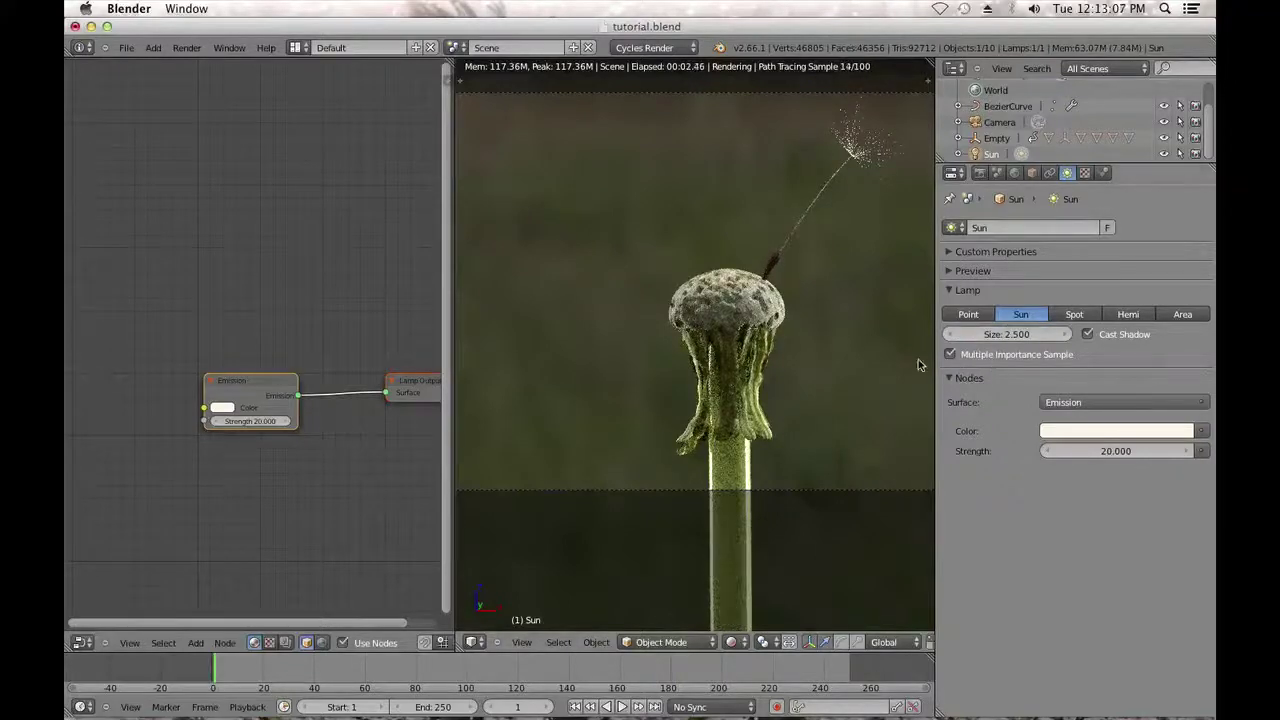
Select the sepals and set the factor of the colour Mix node feeding their Diffuse BSDF to 0.300.
left_click(999, 172)
left_click(1014, 173)
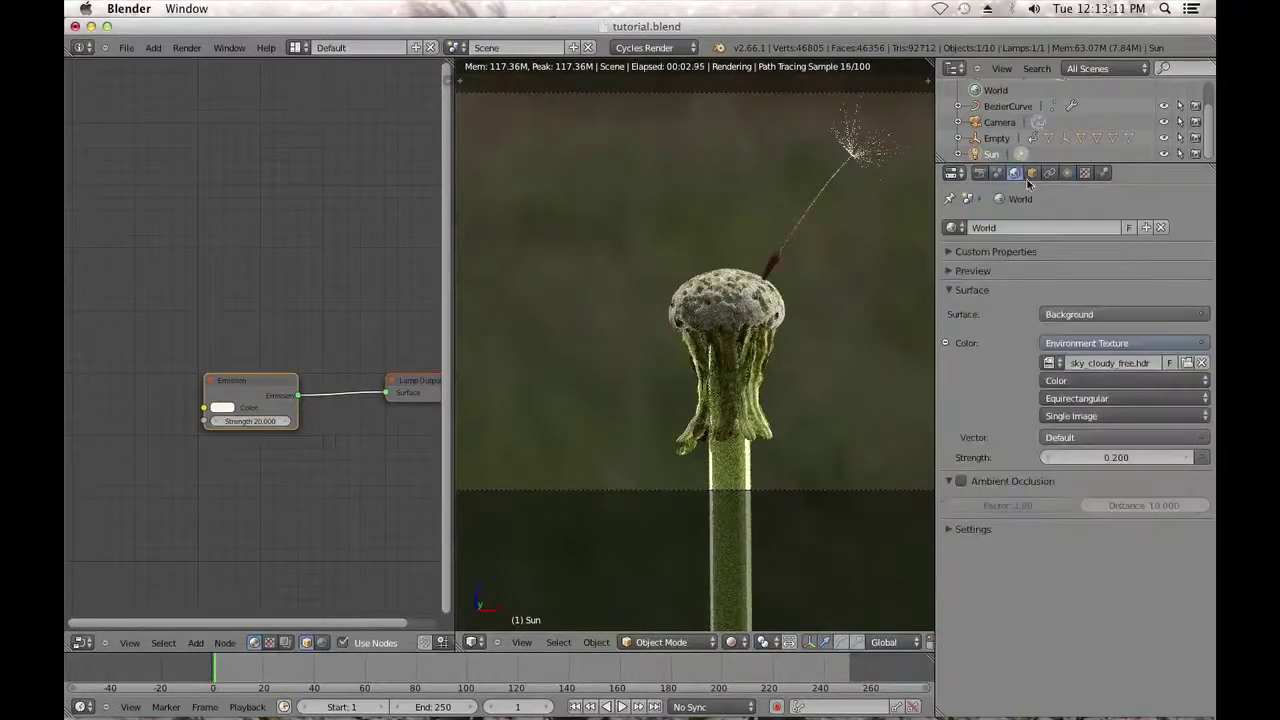
right_click(727, 363)
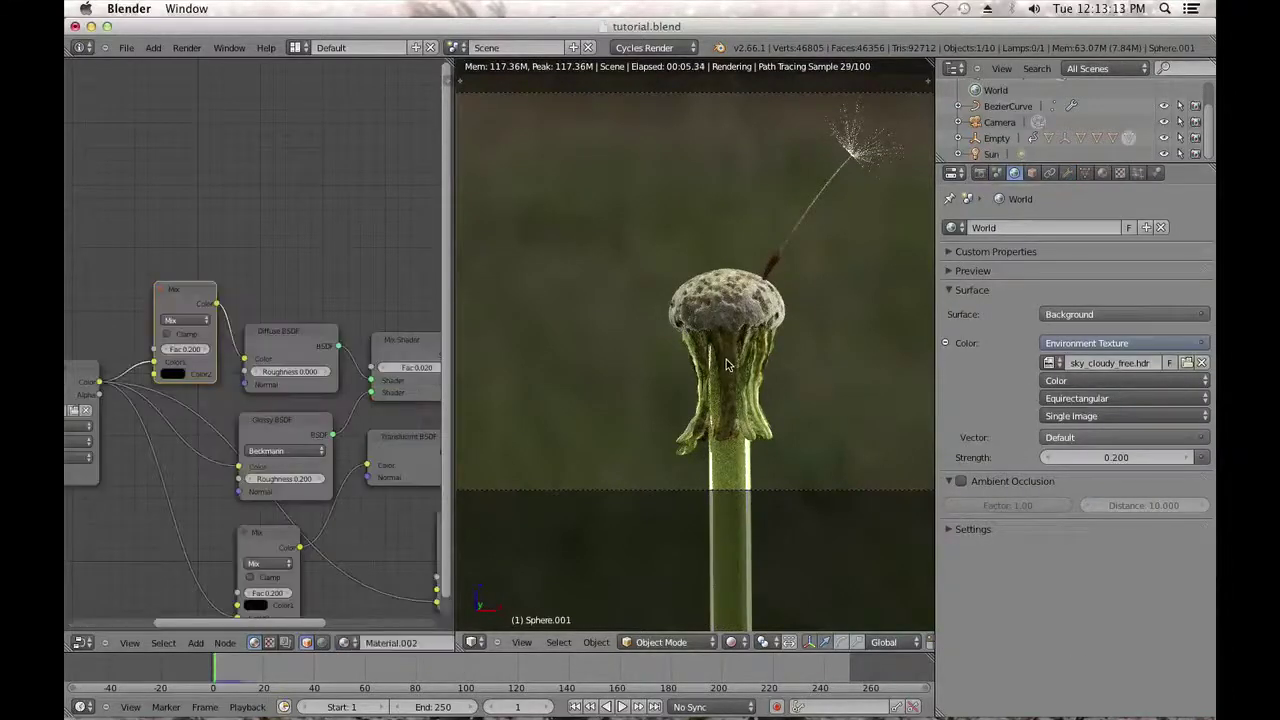
left_click(208, 350)
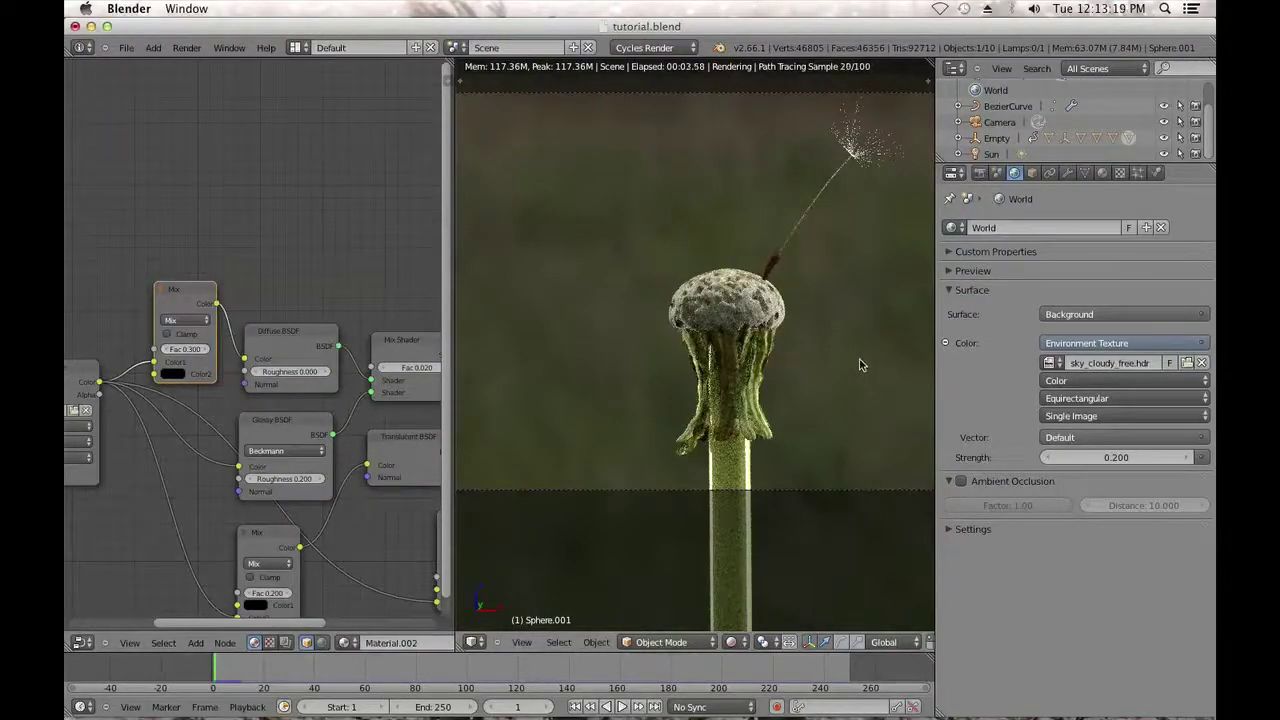
Return the 3D view to Solid shading and try to widen the sepal mesh's top edge loop in Edit Mode.
scroll(812, 374, "up", 1)
scroll(812, 374, "up", 2)
middle_click_drag(812, 352, 756, 400, "shift")
scroll(755, 398, "up", 1)
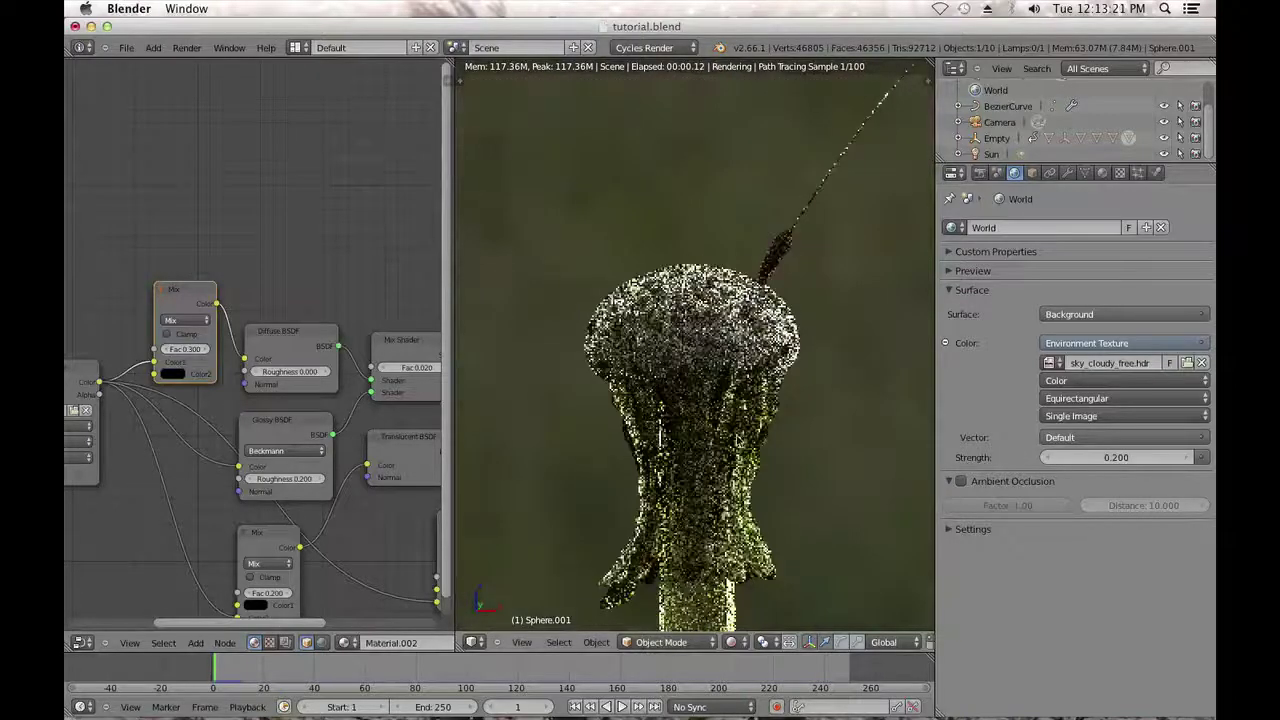
left_click(735, 643)
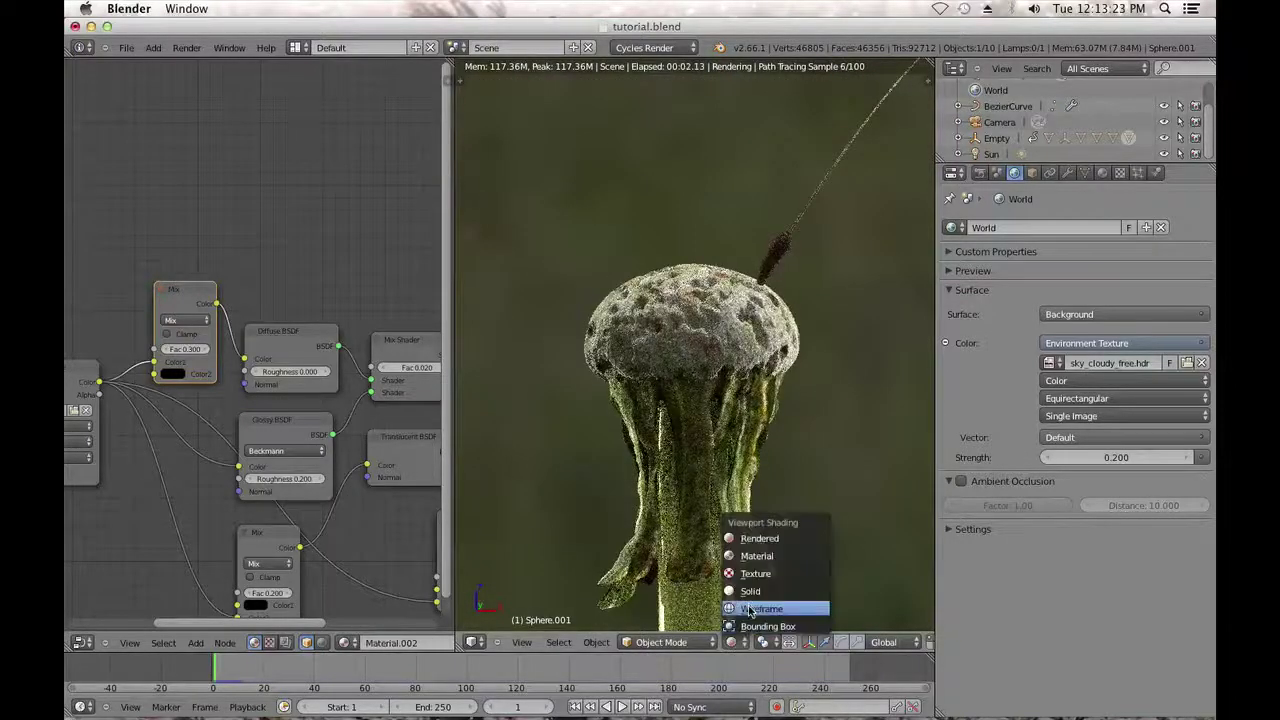
left_click(775, 589)
key("Tab")
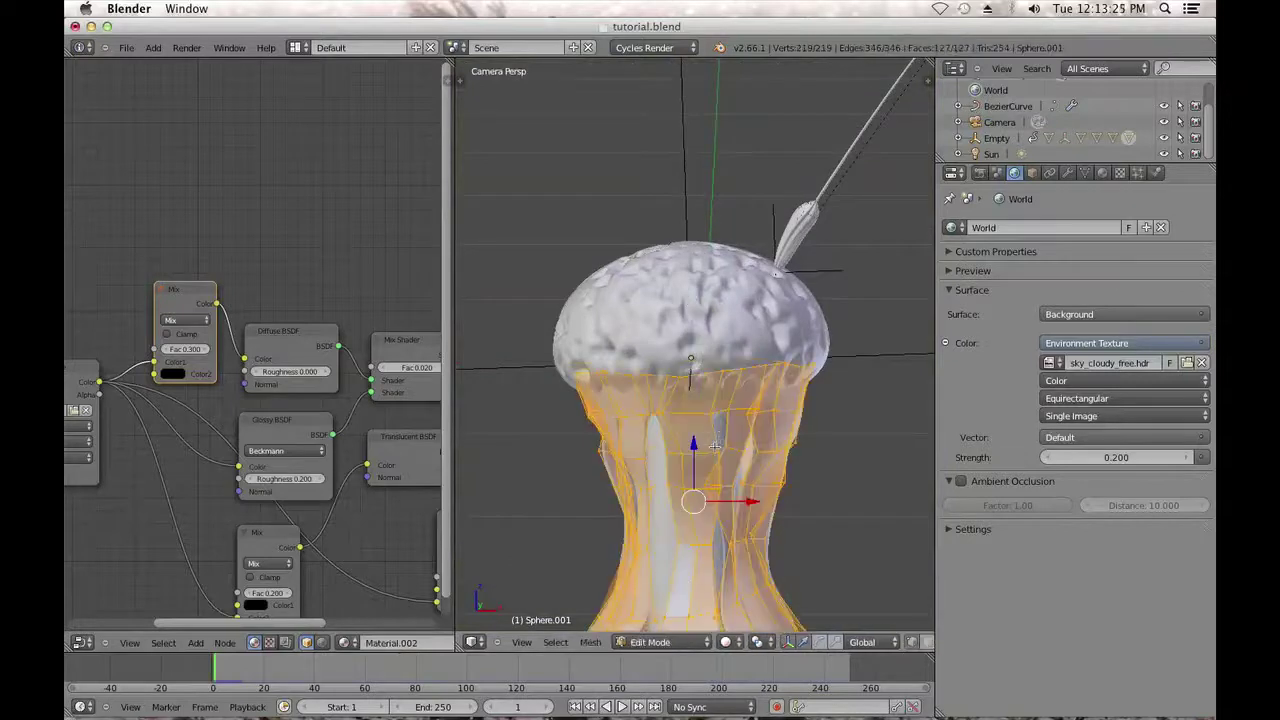
right_click(697, 376, "alt")
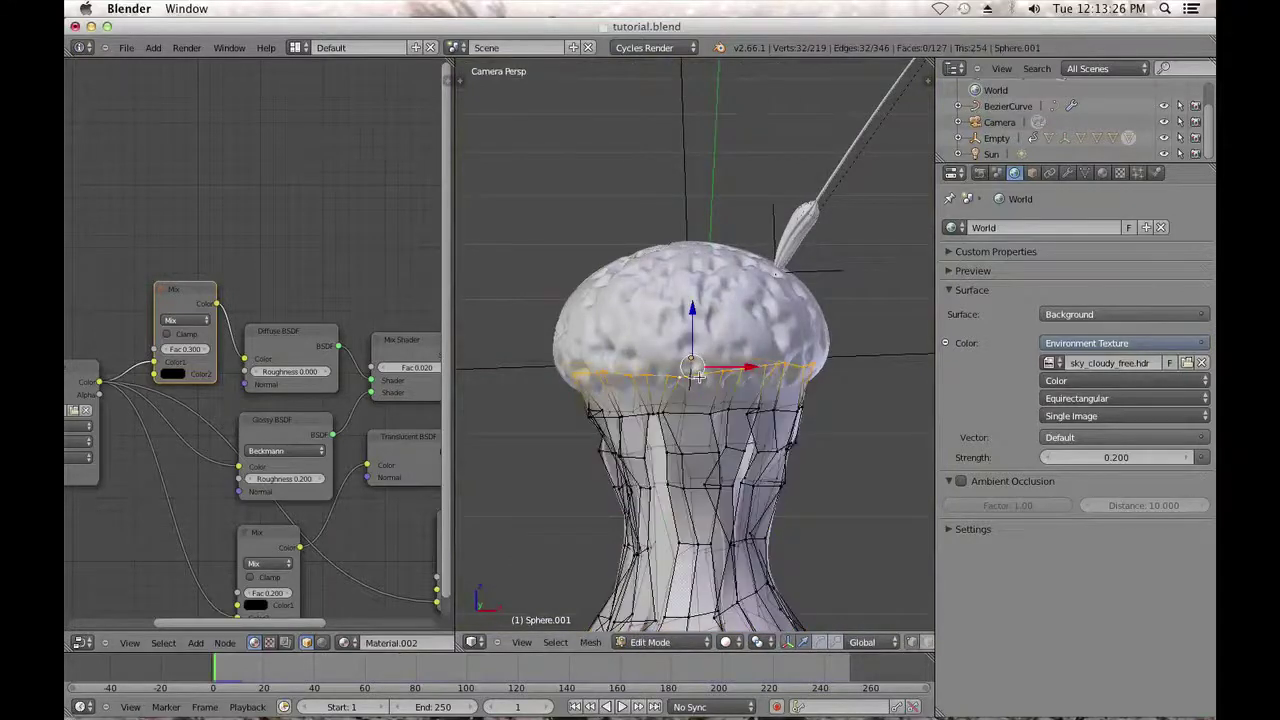
key("s")
left_click(797, 393)
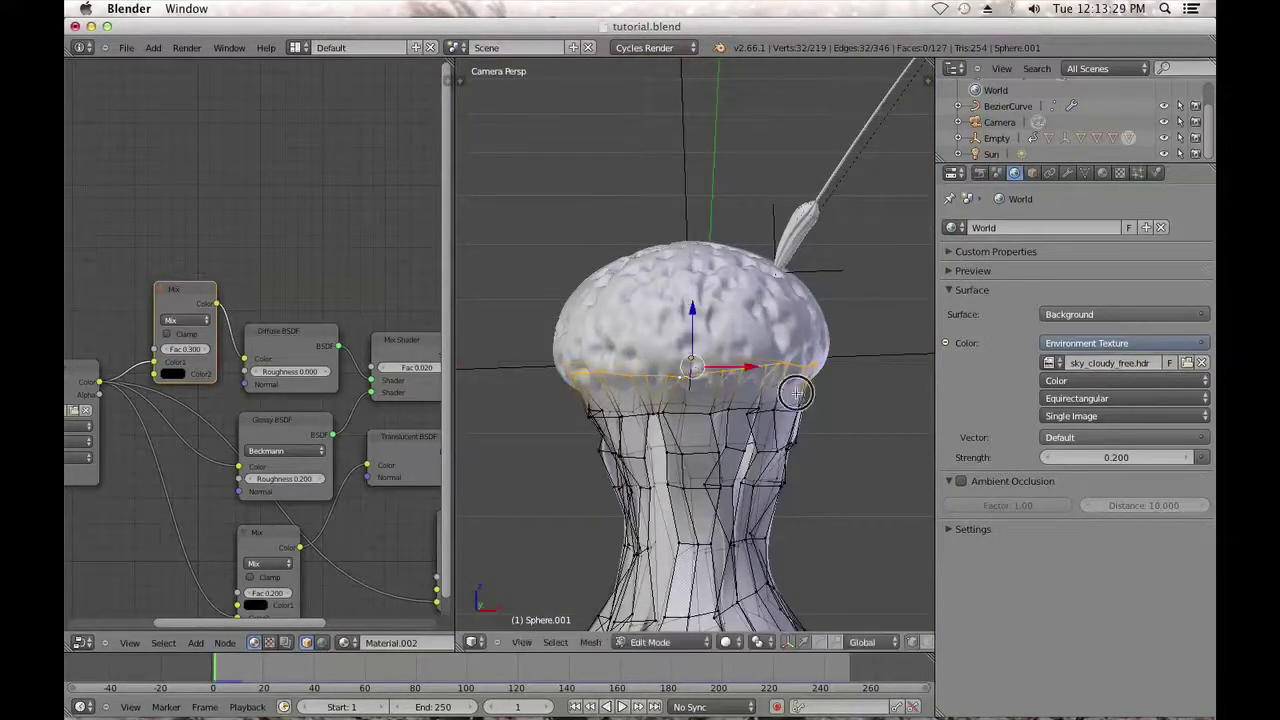
key("Escape")
Scale the selected edges just below the sepals' top rim, leave Edit Mode, and check the flower from the front.
right_click(692, 420, "alt")
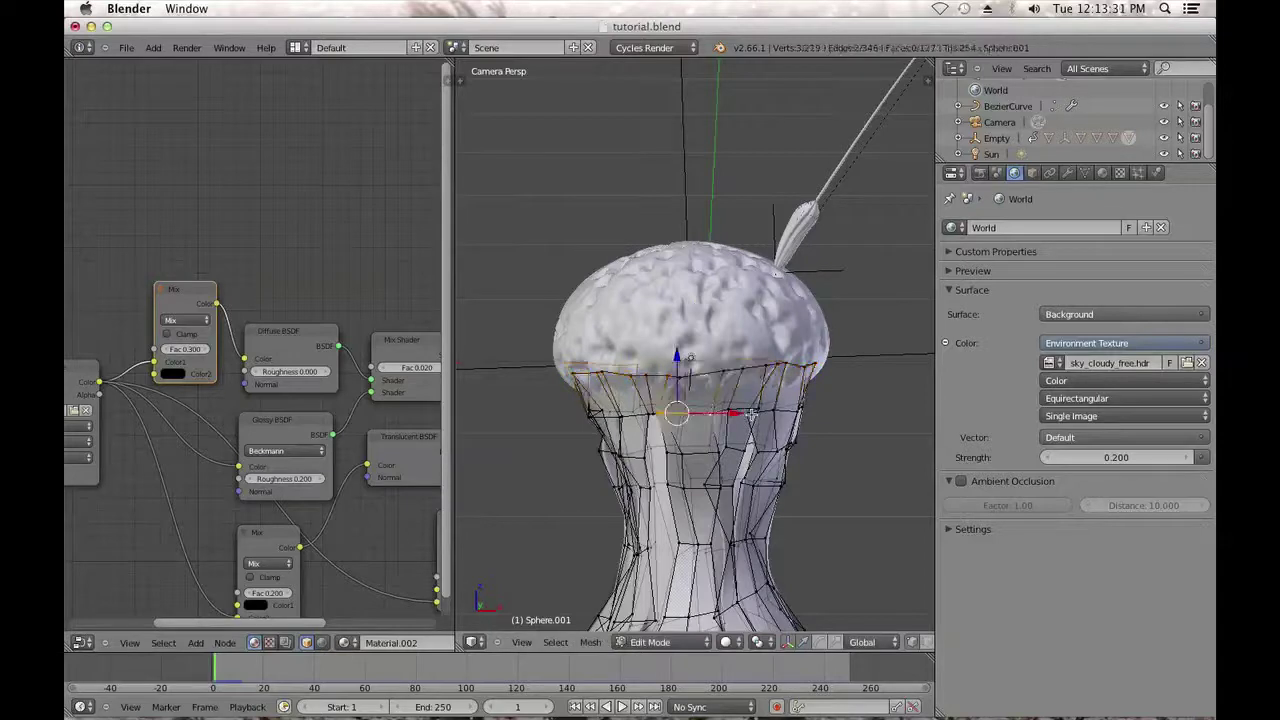
key("s")
left_click(755, 413)
key("Tab")
key("KP_1")
scroll(735, 335, "up", 3)
scroll(735, 345, "up", 10)
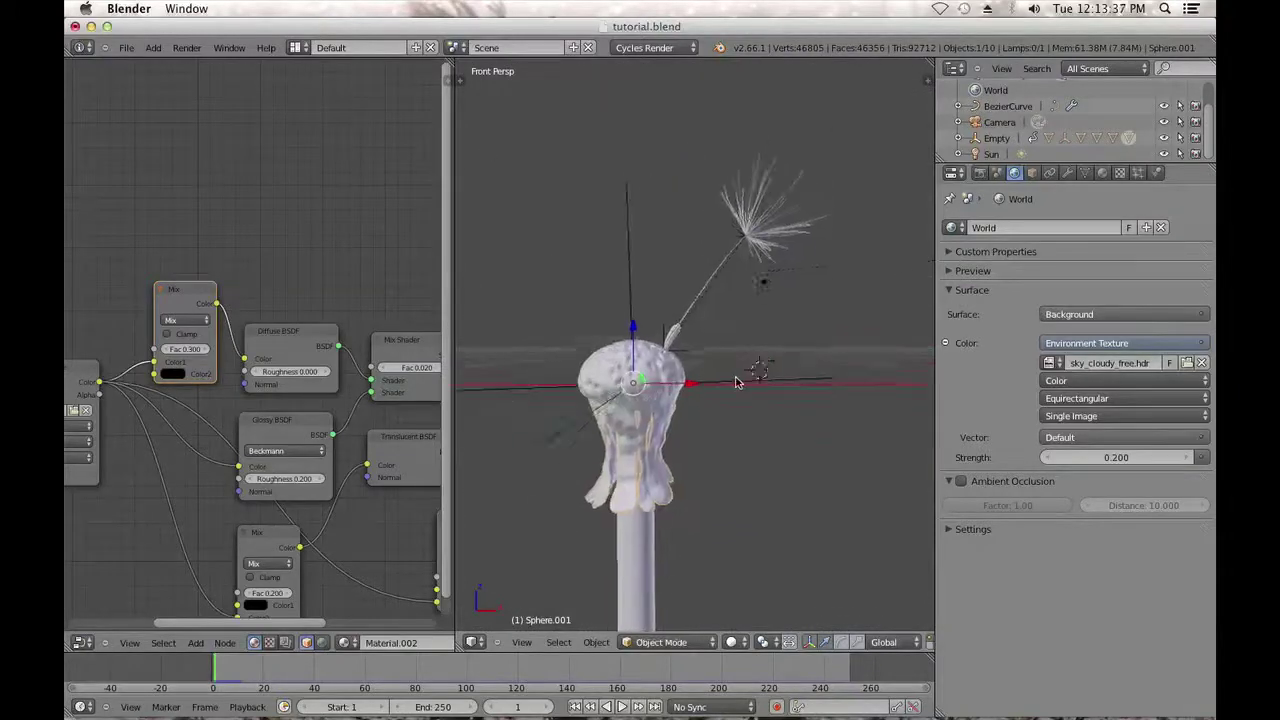
Select the camera in camera view and move it slightly to reframe the dandelion.
key("KP_0")
scroll(740, 395, "down", 5)
right_click(771, 528)
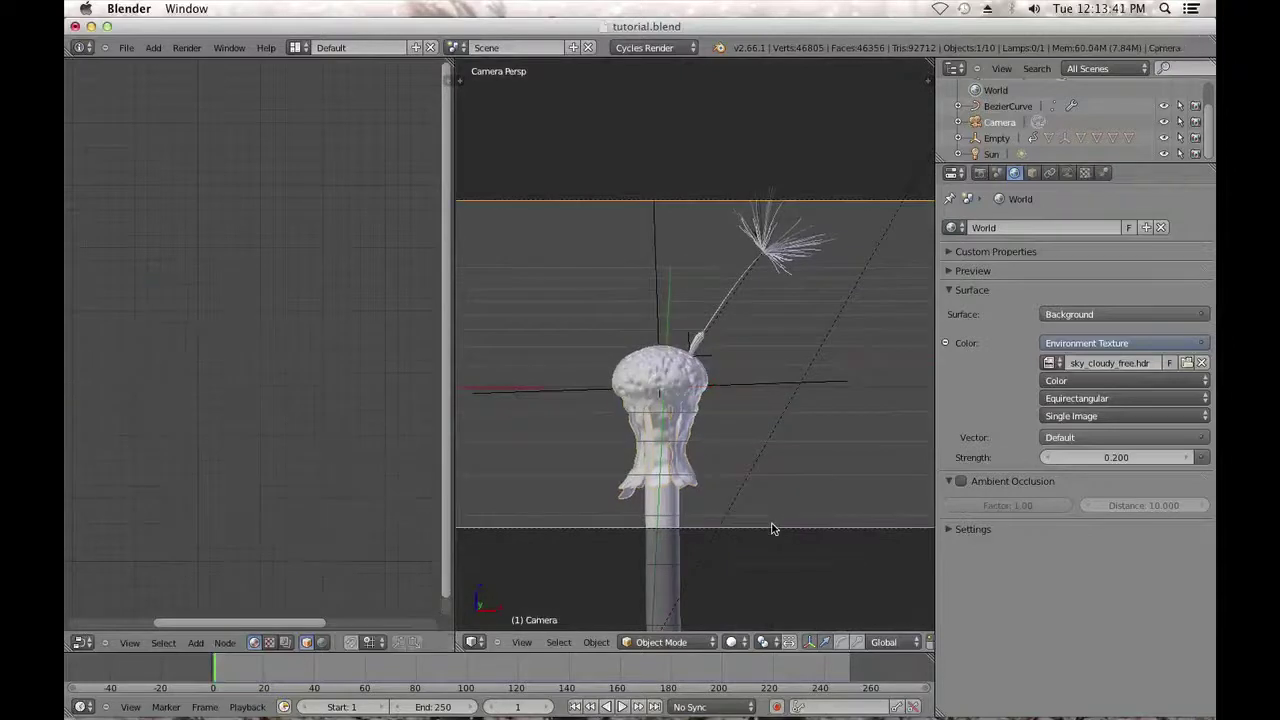
scroll(773, 505, "down", 2)
key("g")
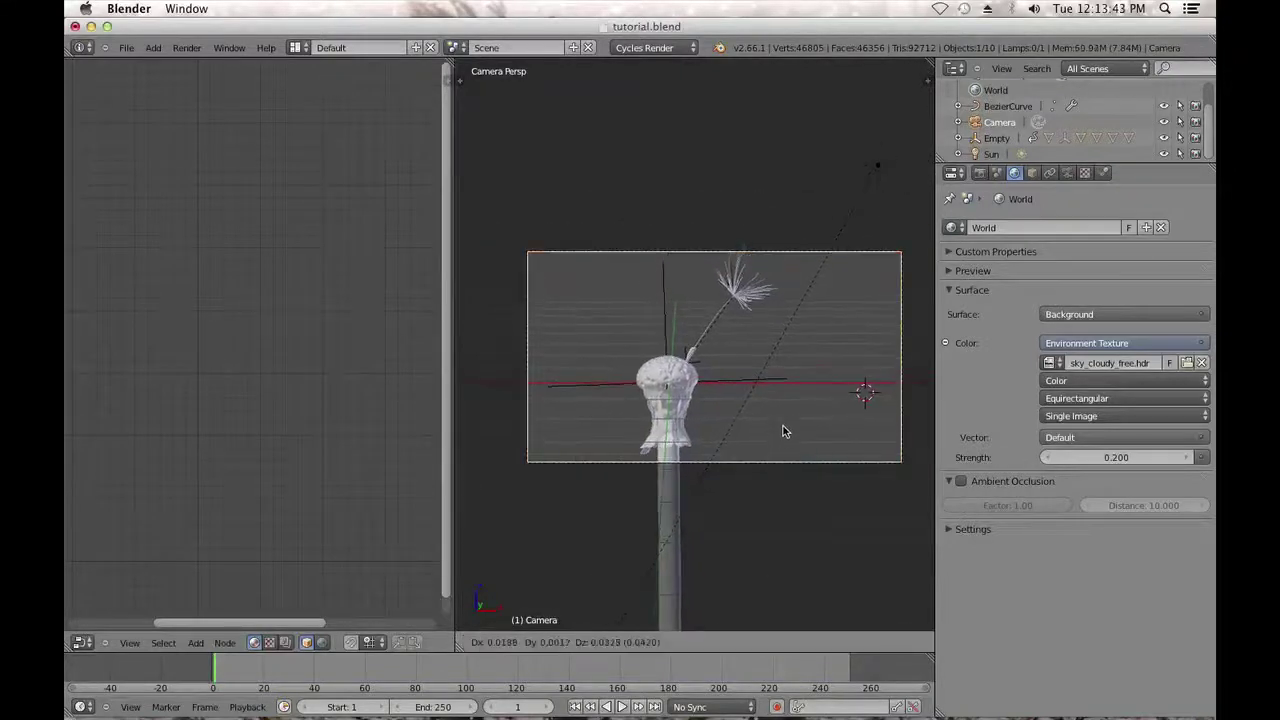
left_click(783, 428)
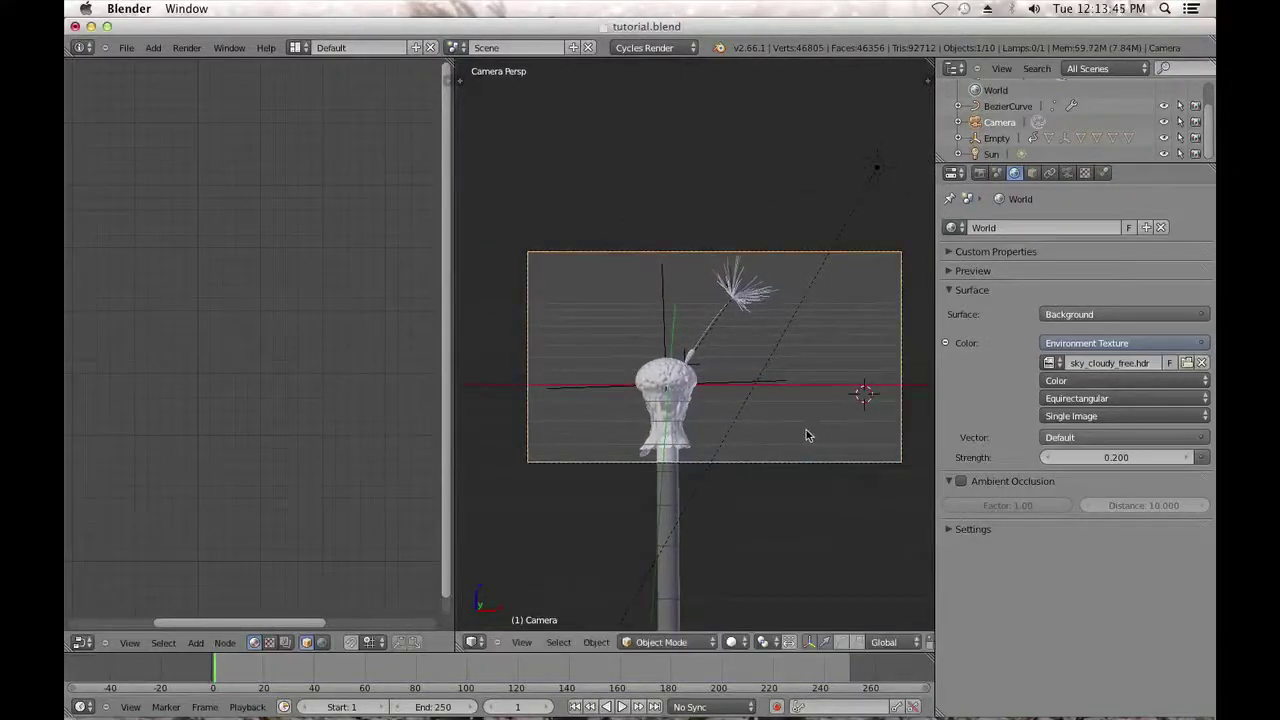
Nudge the camera along its local Z axis and switch the 3D view to Rendered shading.
key("g")
key("z")
key("z")
left_click(765, 490)
left_click(728, 642)
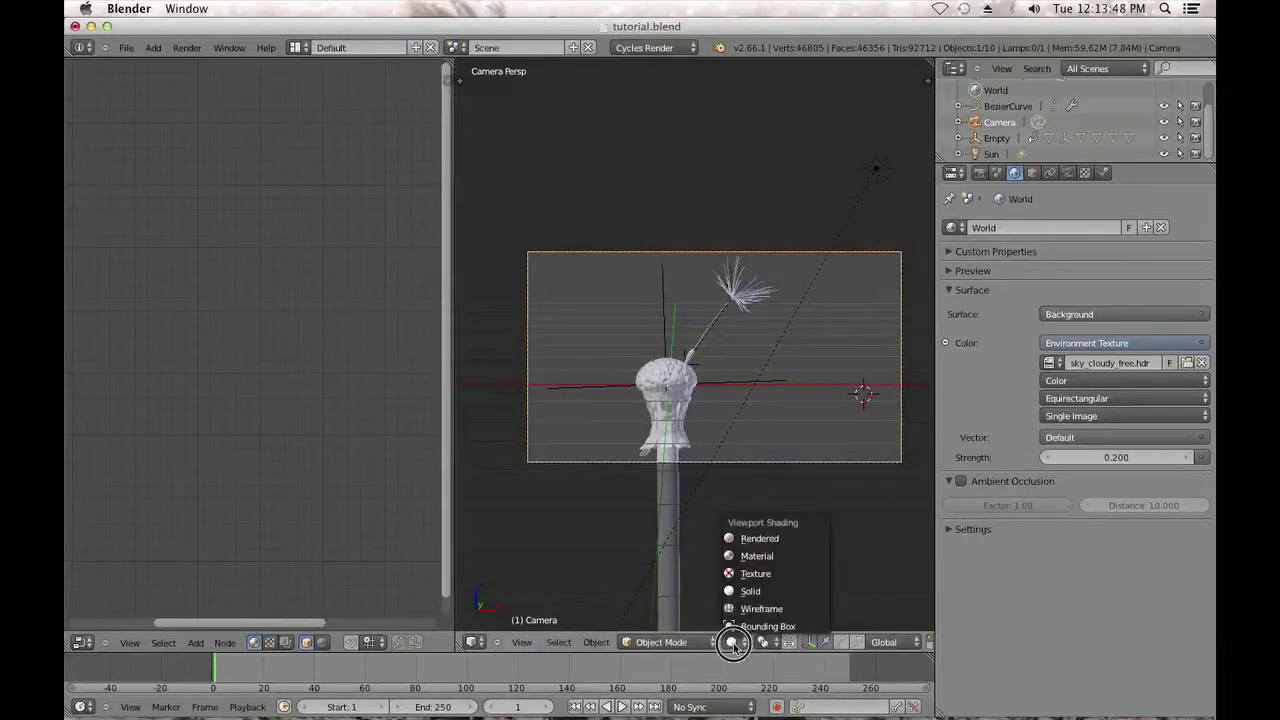
left_click(754, 540)
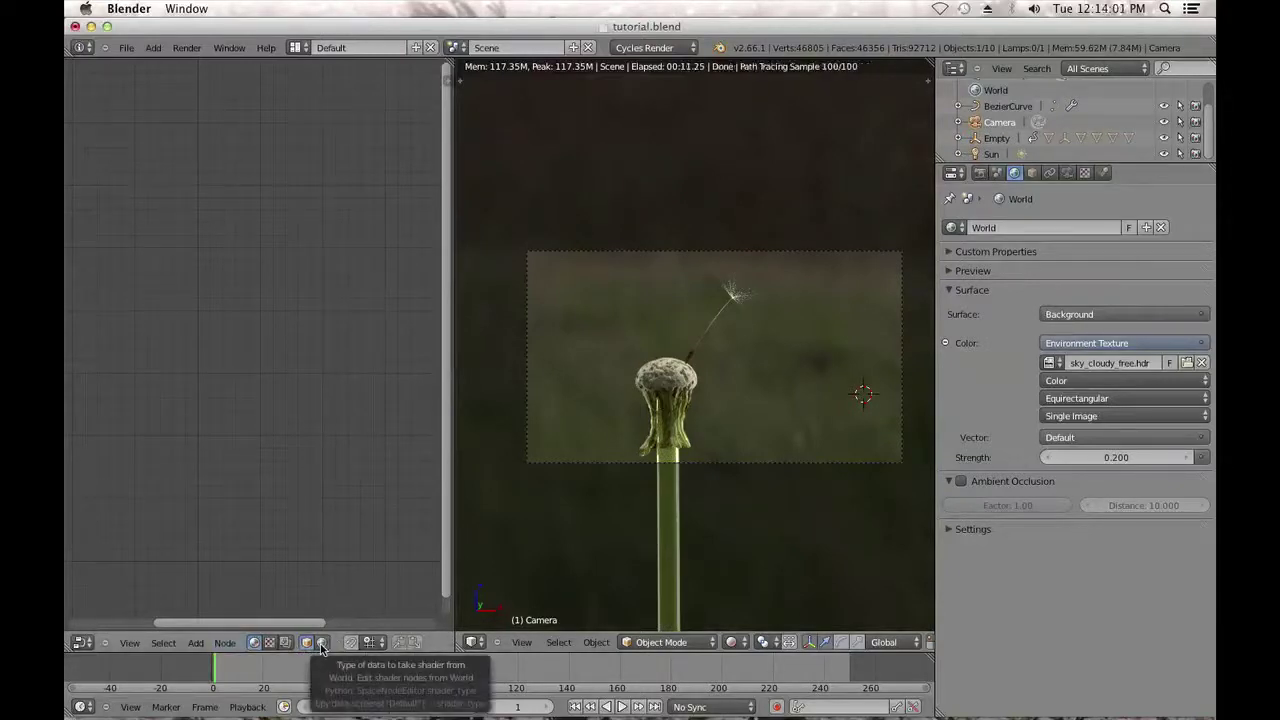
Open the World node tree, add a Mapping node and connect its Vector output to the Environment Texture's Vector input.
left_click(321, 644)
scroll(317, 492, "down", 4)
middle_click_drag(352, 486, 431, 485)
middle_click_drag(167, 484, 230, 497)
key("shift+a")
mouse_move(199, 430)
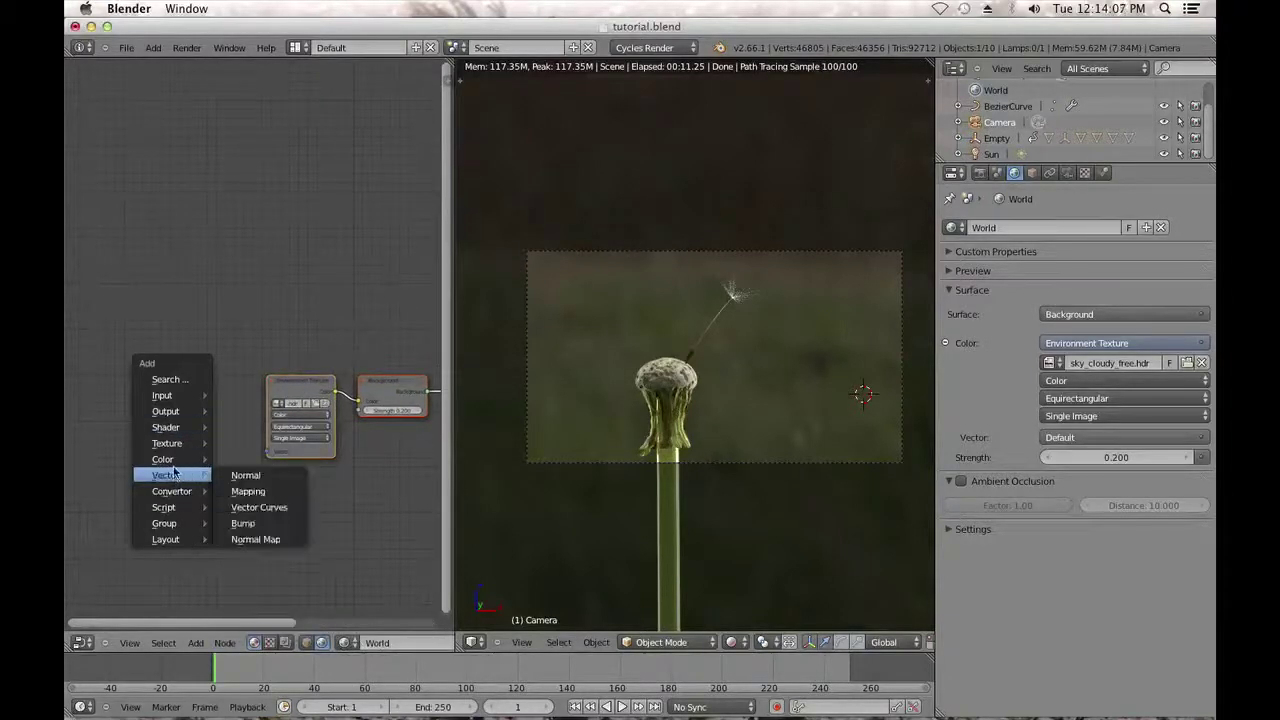
mouse_move(174, 461)
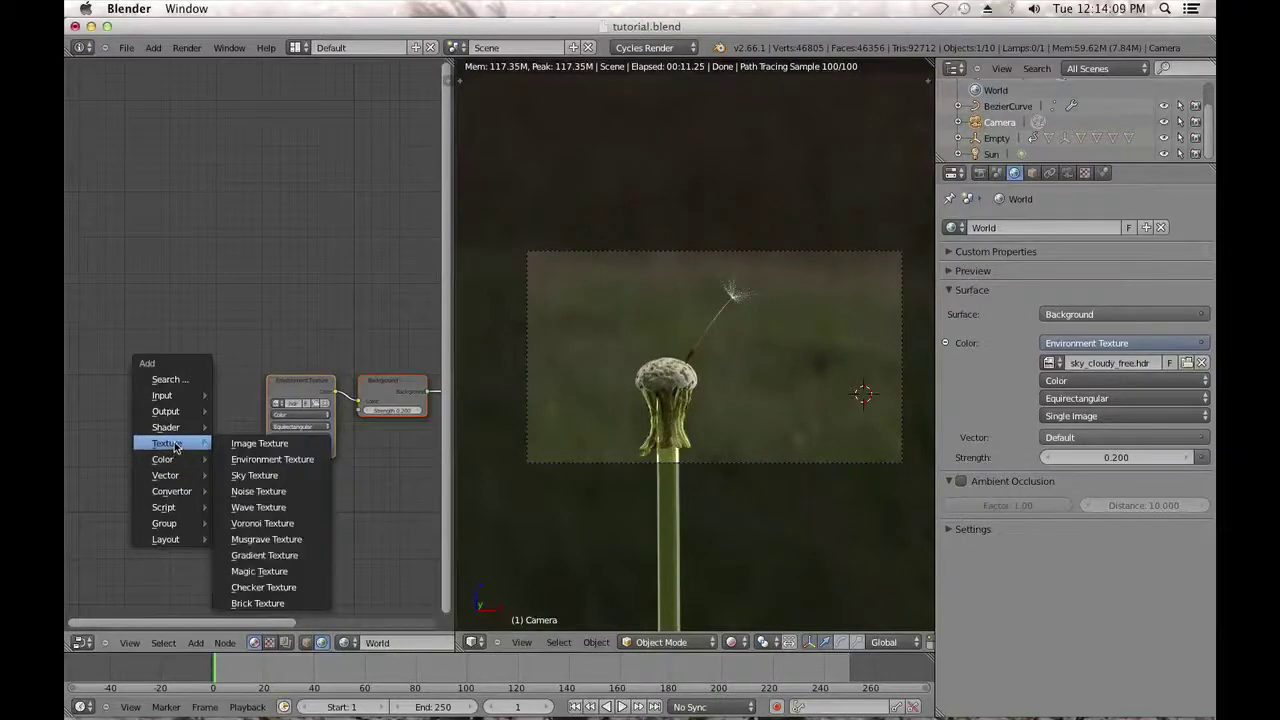
mouse_move(176, 493)
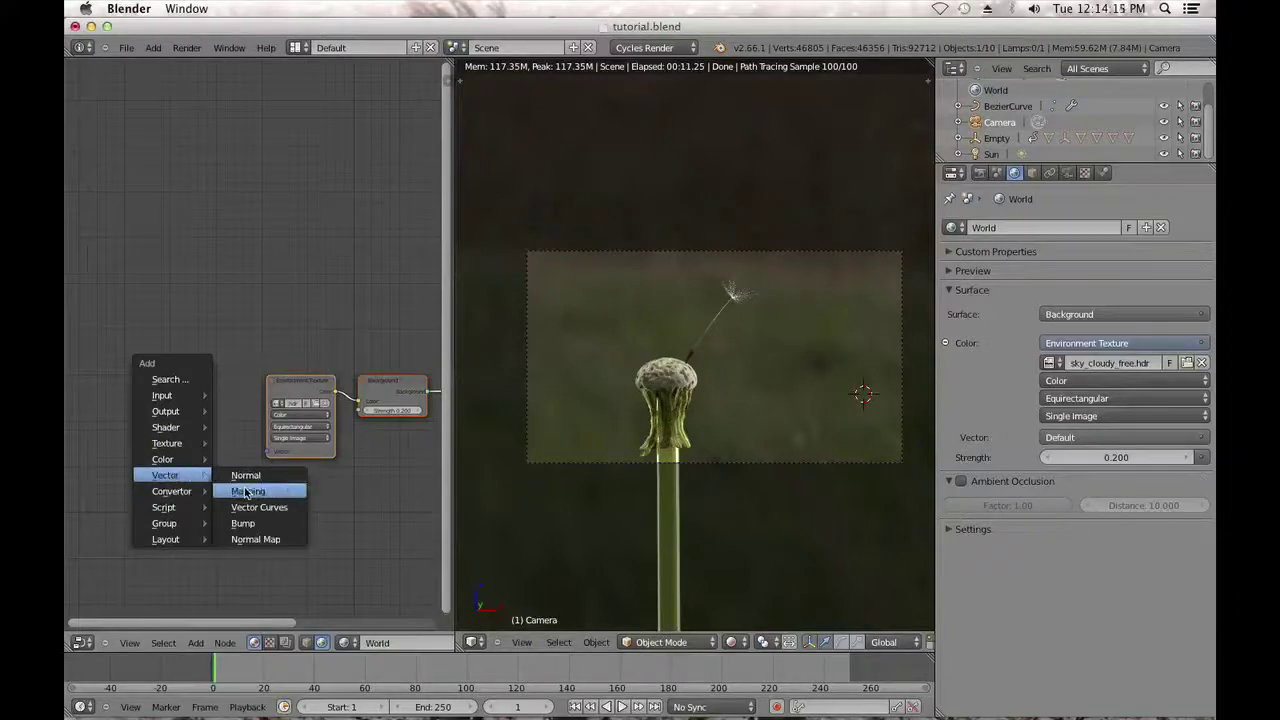
left_click(248, 491)
left_click(70, 336)
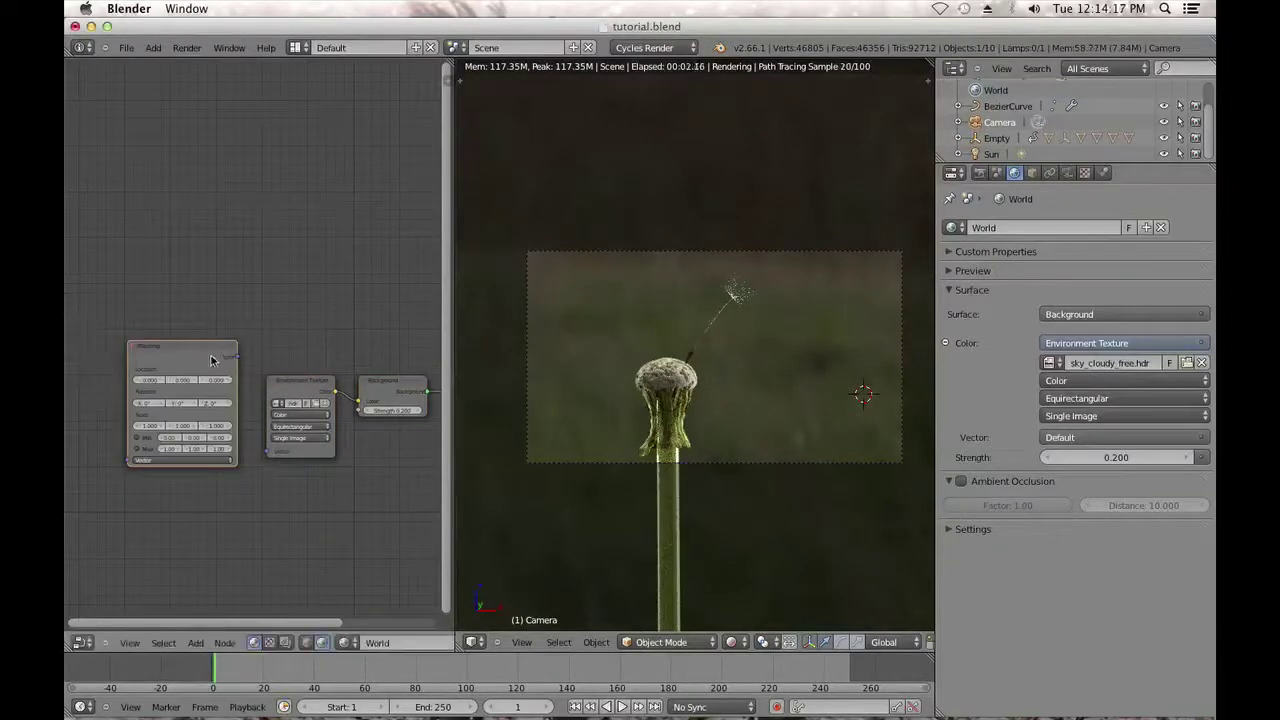
left_click_drag(236, 356, 268, 455)
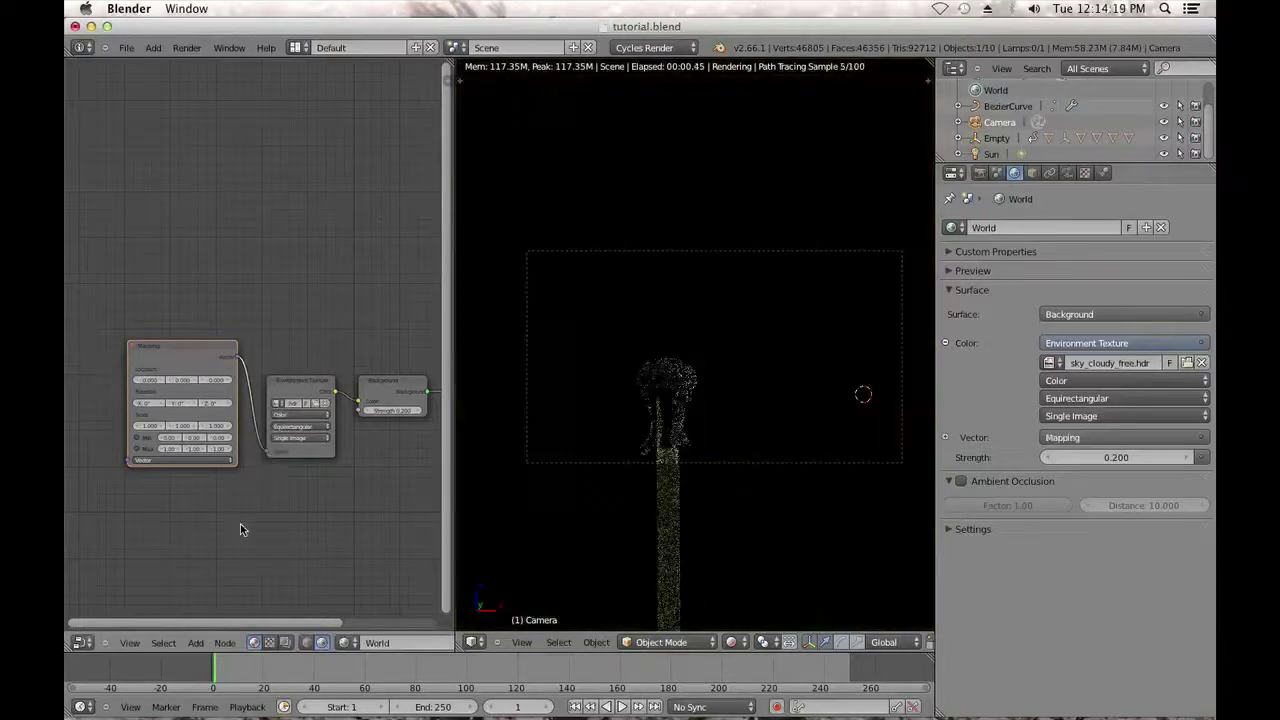
Add a Texture Coordinate node and connect its Generated output to the Mapping node's Vector input.
middle_click_drag(340, 518, 403, 515)
key("shift+a")
mouse_move(145, 354)
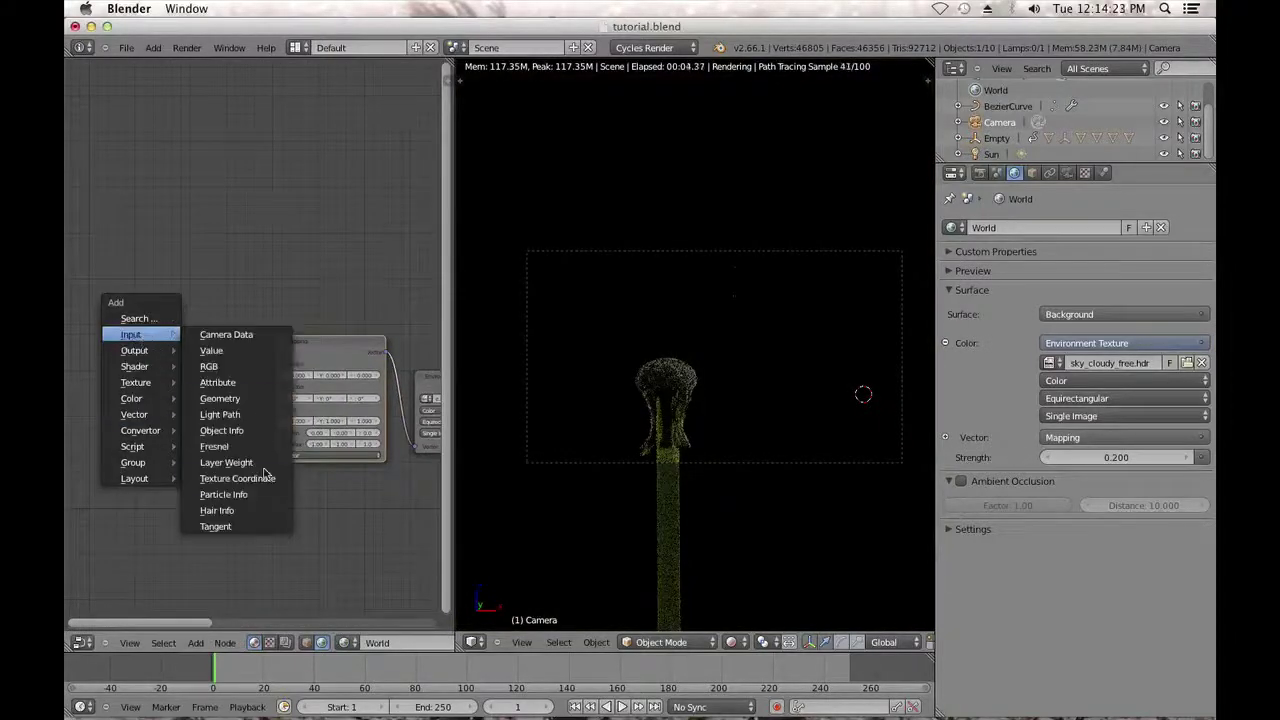
left_click(240, 478)
left_click_drag(241, 439, 277, 455)
Try rotating the sky with the Mapping node, using X 6°, Y 1° and a trial Z rotation.
middle_click_drag(344, 513, 241, 537)
scroll(241, 537, "up", 2)
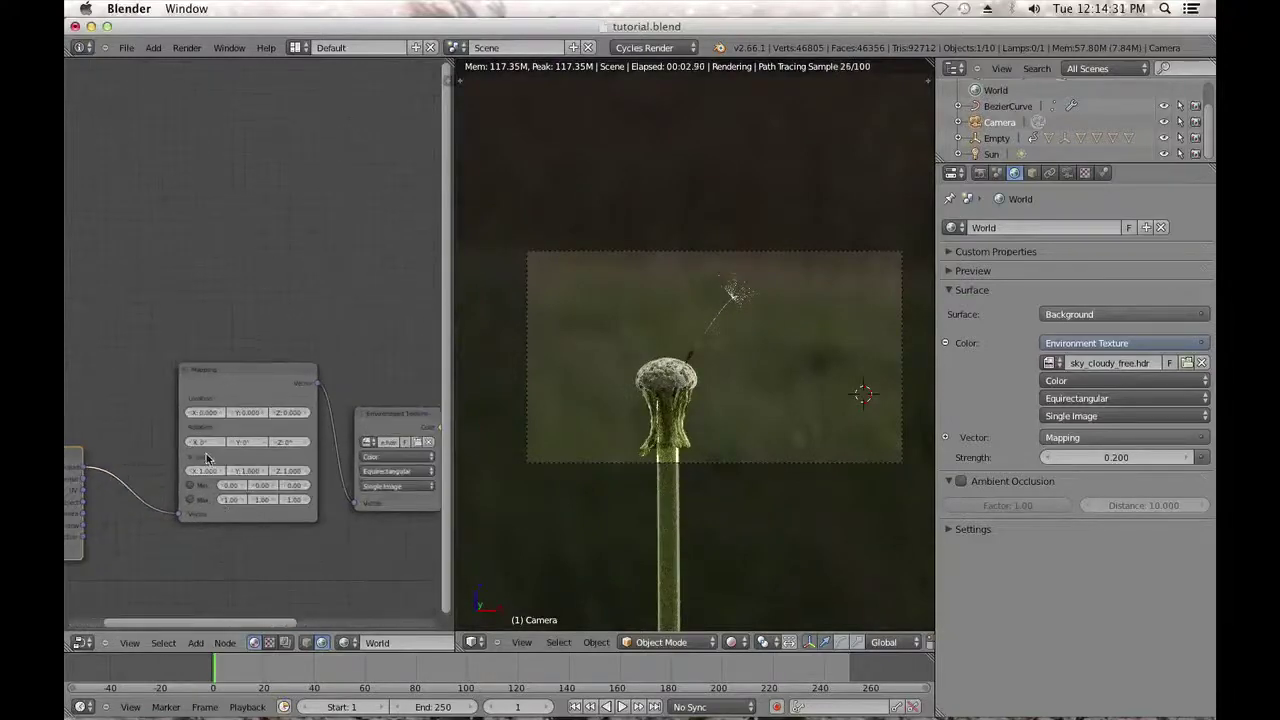
left_click_drag(214, 442, 270, 444)
left_click(238, 446)
left_click(237, 446)
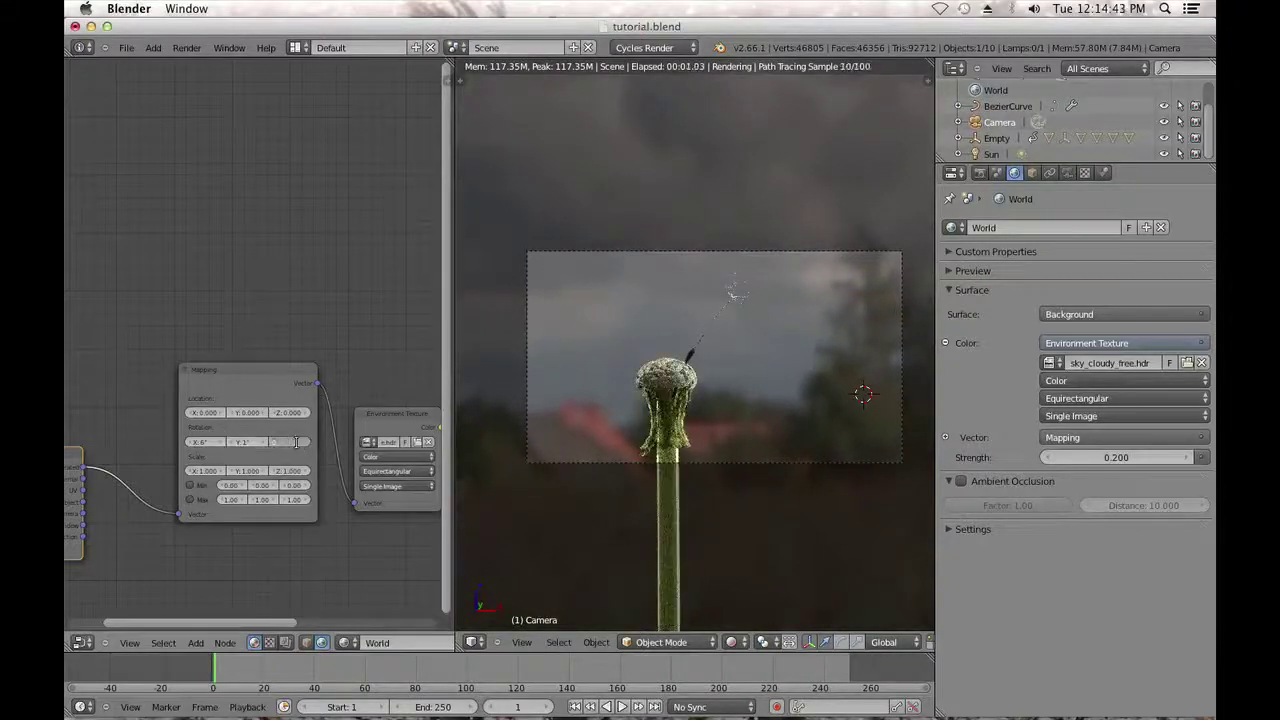
left_click_drag(303, 443, 294, 445)
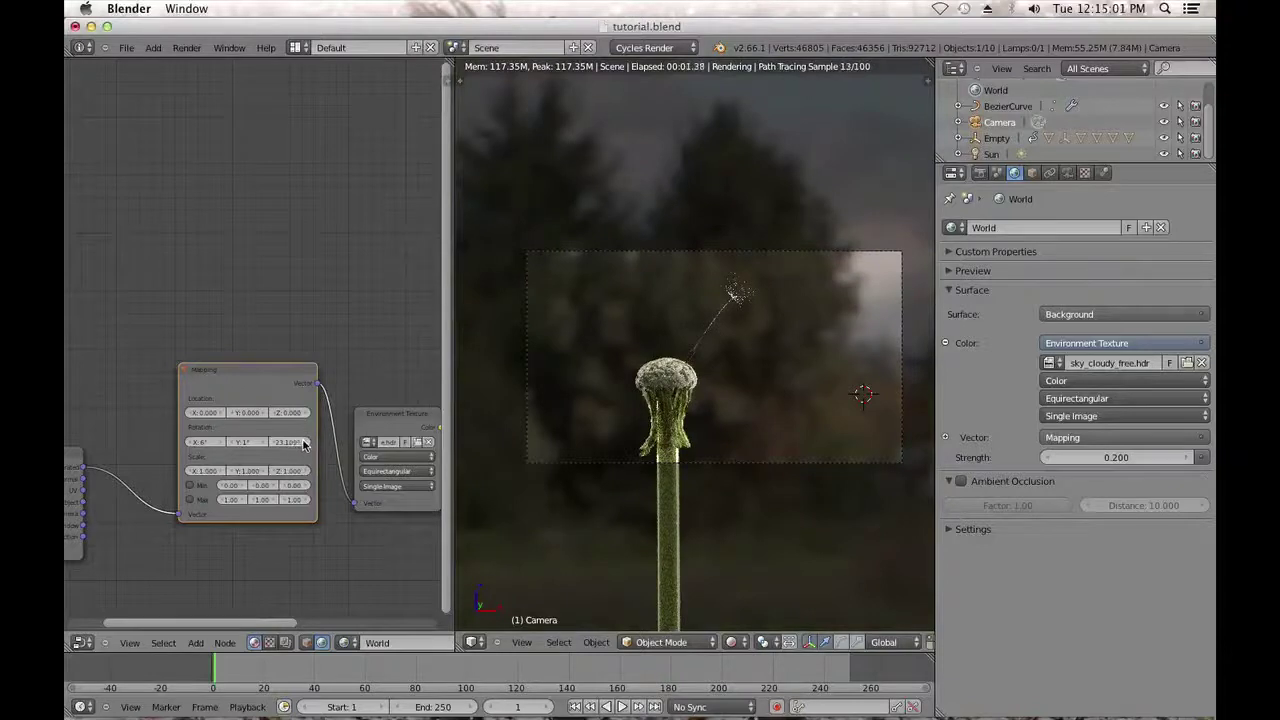
Try a Z rotation of about -229° in the Mapping node with a slight negative X tilt and Y at 0°.
left_click_drag(293, 446, 196, 443)
mouse_move(197, 442)
left_mouse_down()
mouse_move(222, 443)
mouse_move(195, 448)
left_mouse_up()
left_click(195, 444)
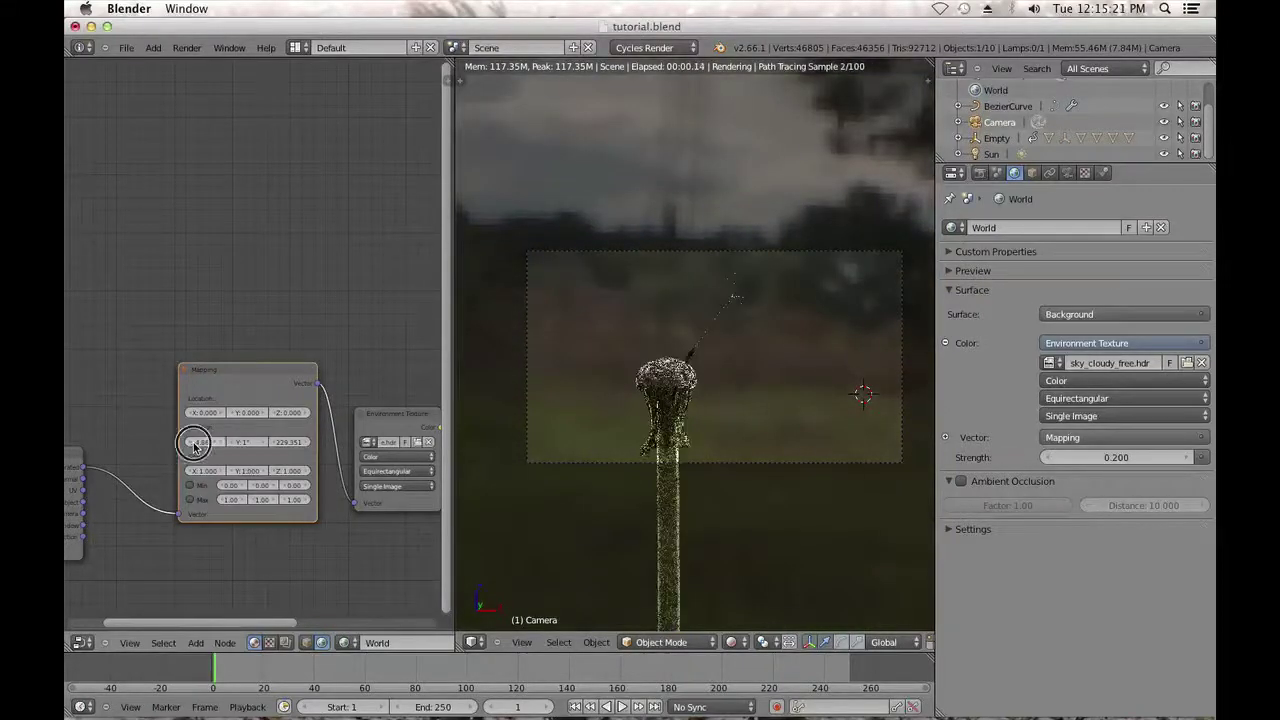
left_click(195, 444)
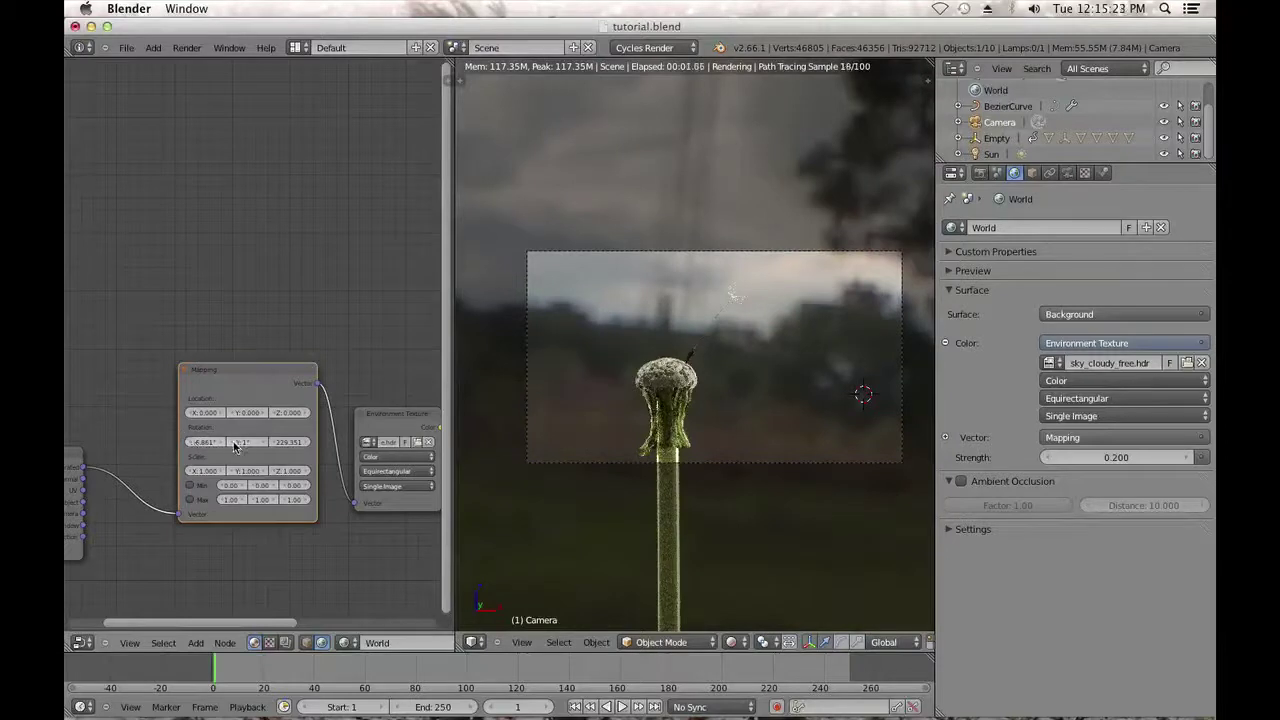
left_click_drag(234, 447, 234, 446)
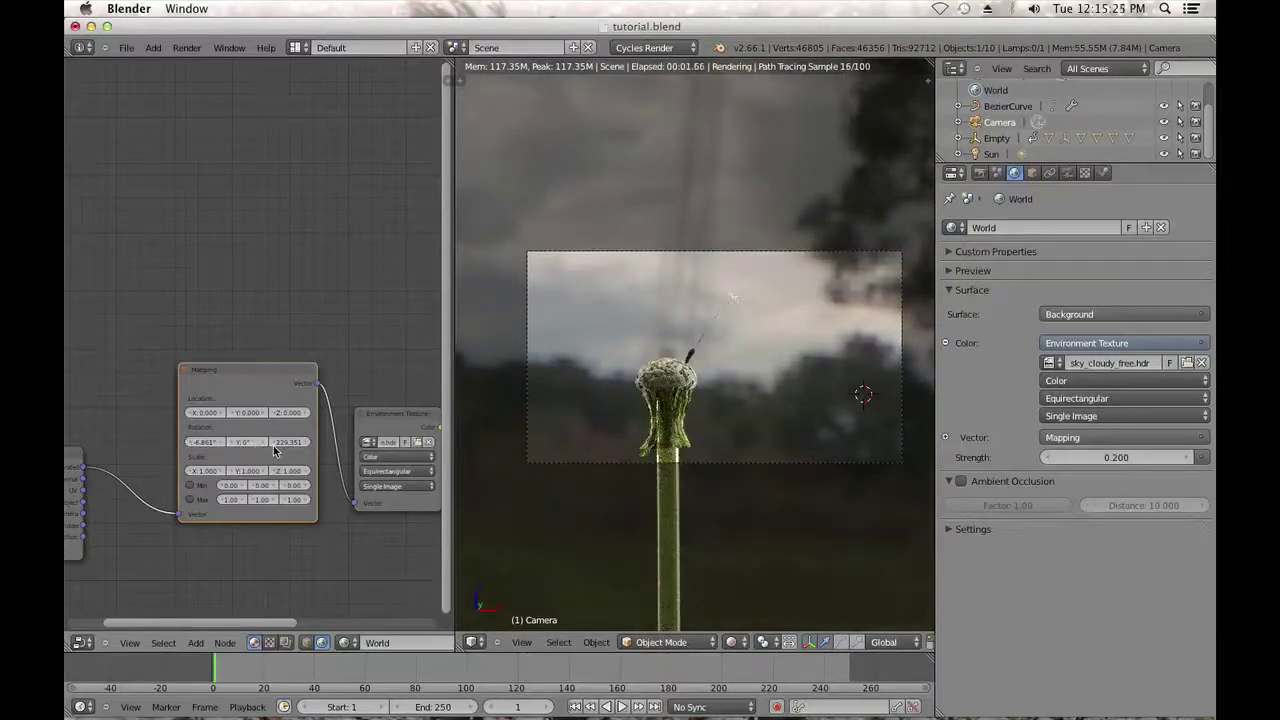
Check the sky around the dandelion and reset the Mapping node's X and Z rotations to 0°.
scroll(670, 438, "down", 3)
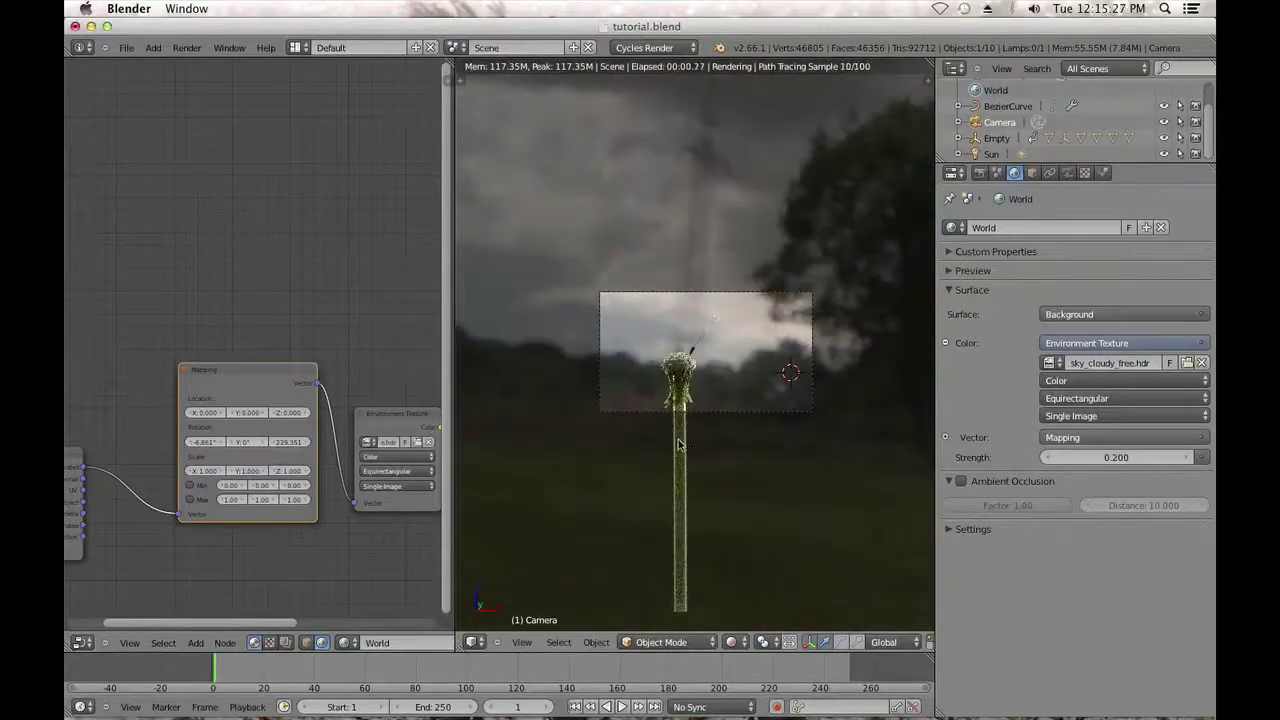
key("KP_1")
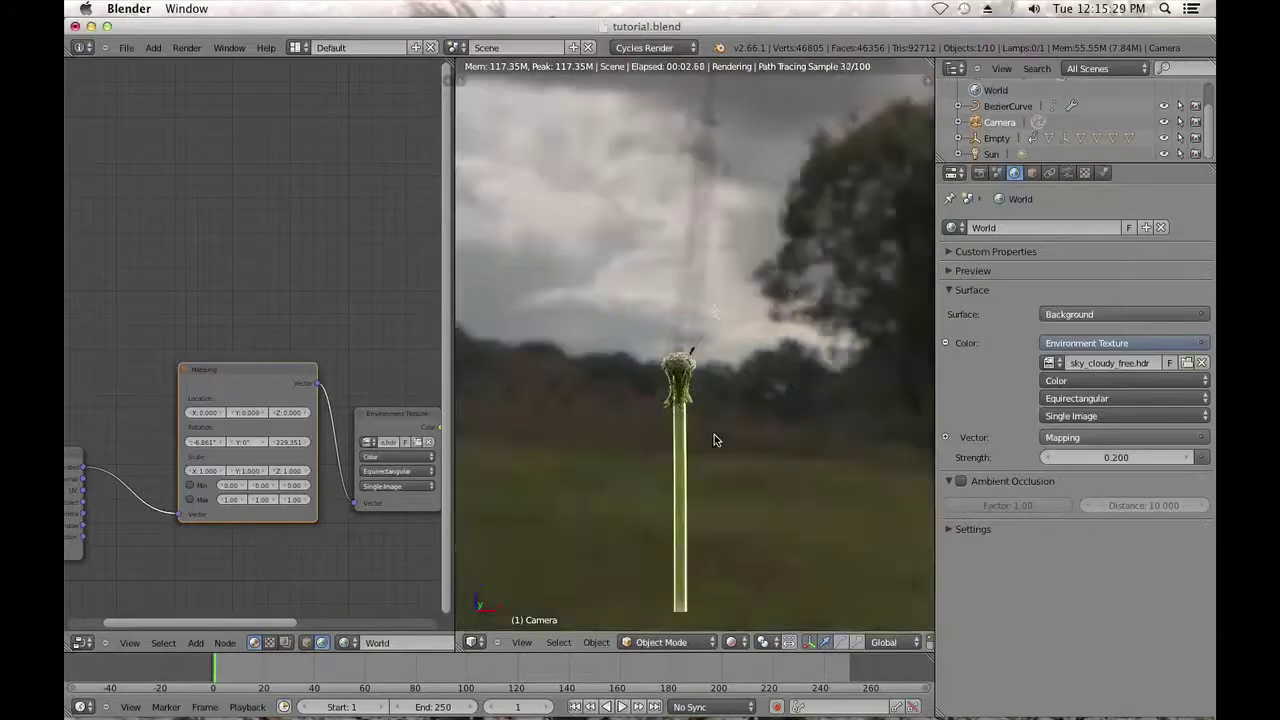
key("KP_0")
mouse_move(720, 449)
middle_mouse_down()
mouse_move(877, 434)
mouse_move(768, 425)
middle_mouse_up()
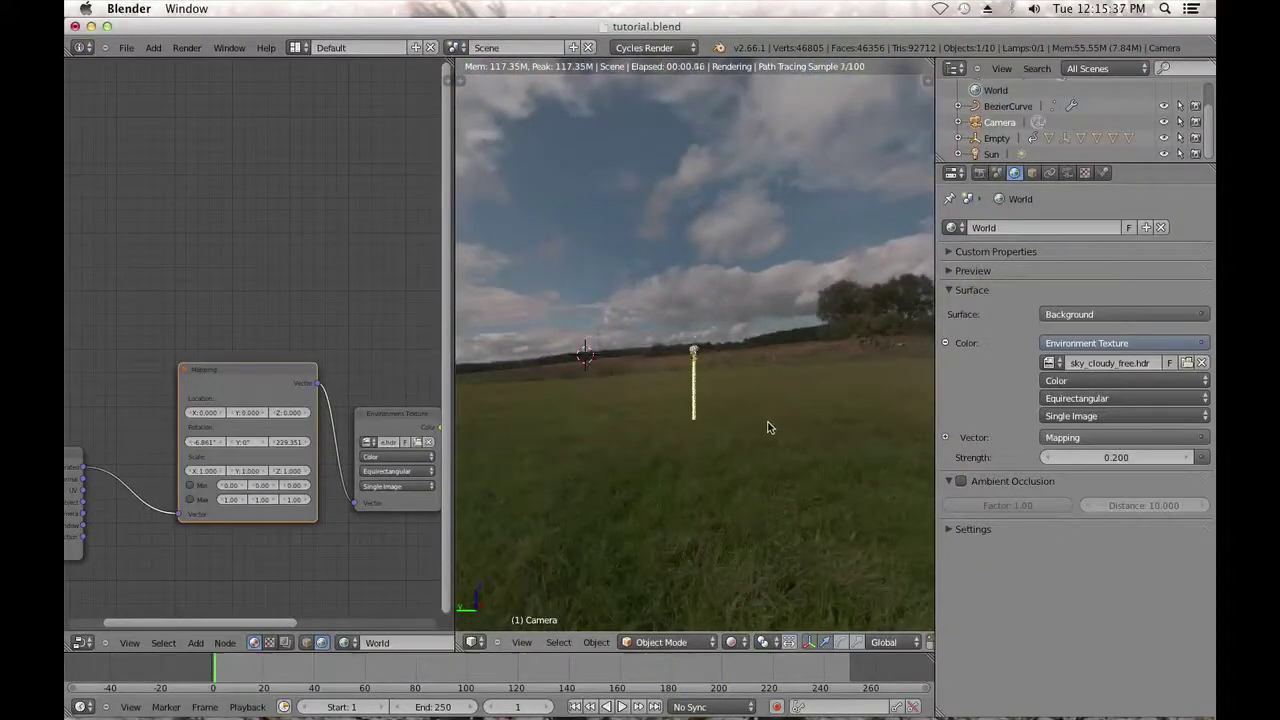
key("KP_0")
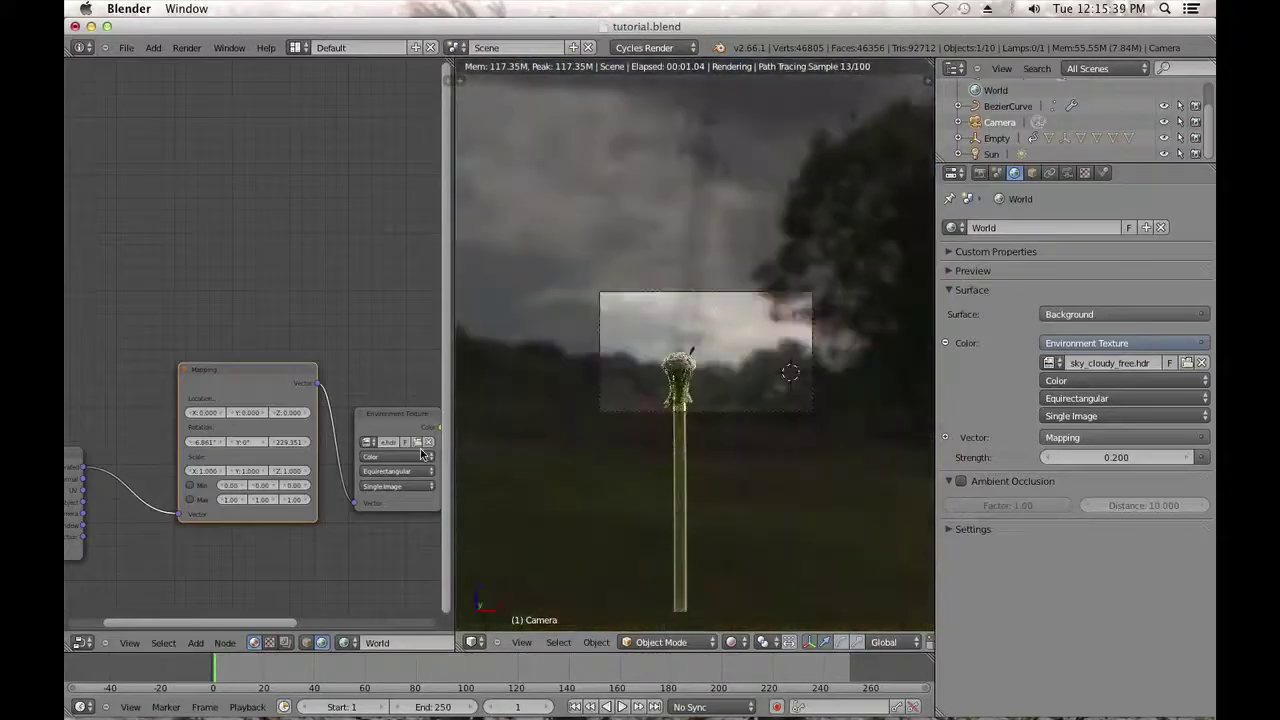
left_click_drag(213, 447, 183, 443)
left_click_drag(287, 441, 293, 444)
left_click(206, 445)
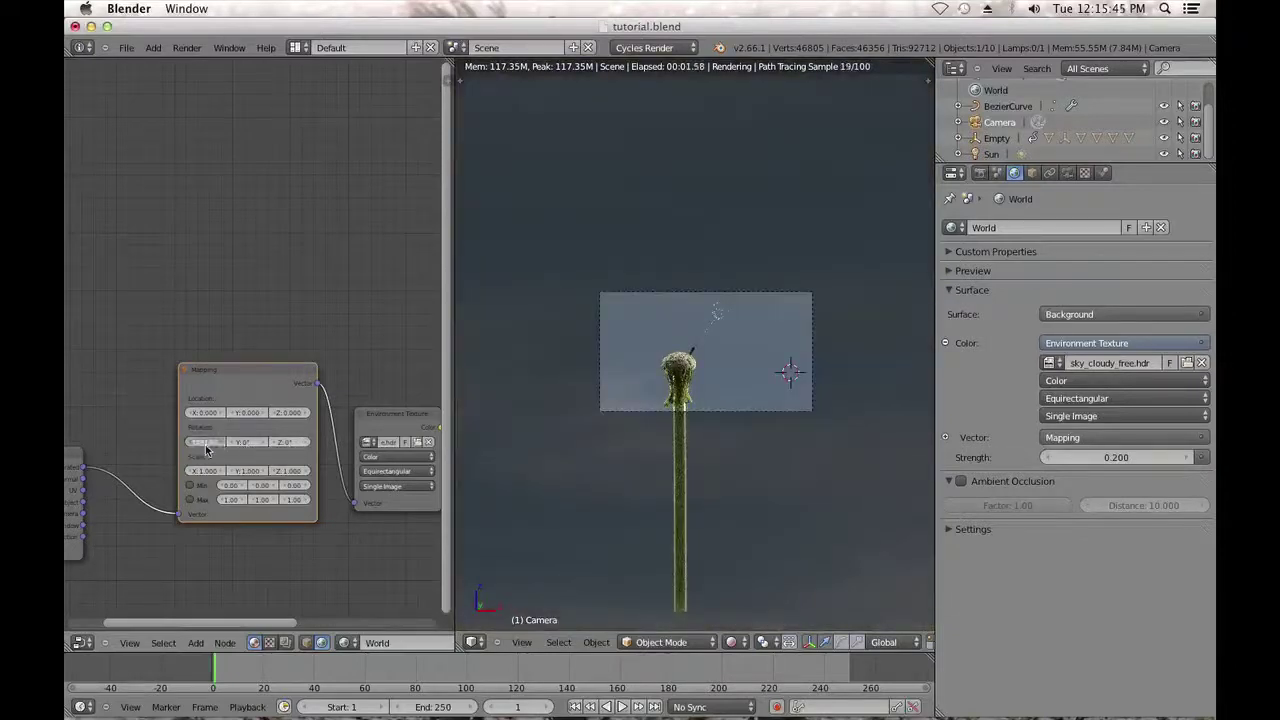
type("0")
key("Return")
Set the Mapping node's rotation to X 8° and Z -41° to bring the trees and clouds behind the flower.
left_click(217, 444)
left_click(217, 444)
left_click(217, 444)
left_click(217, 444)
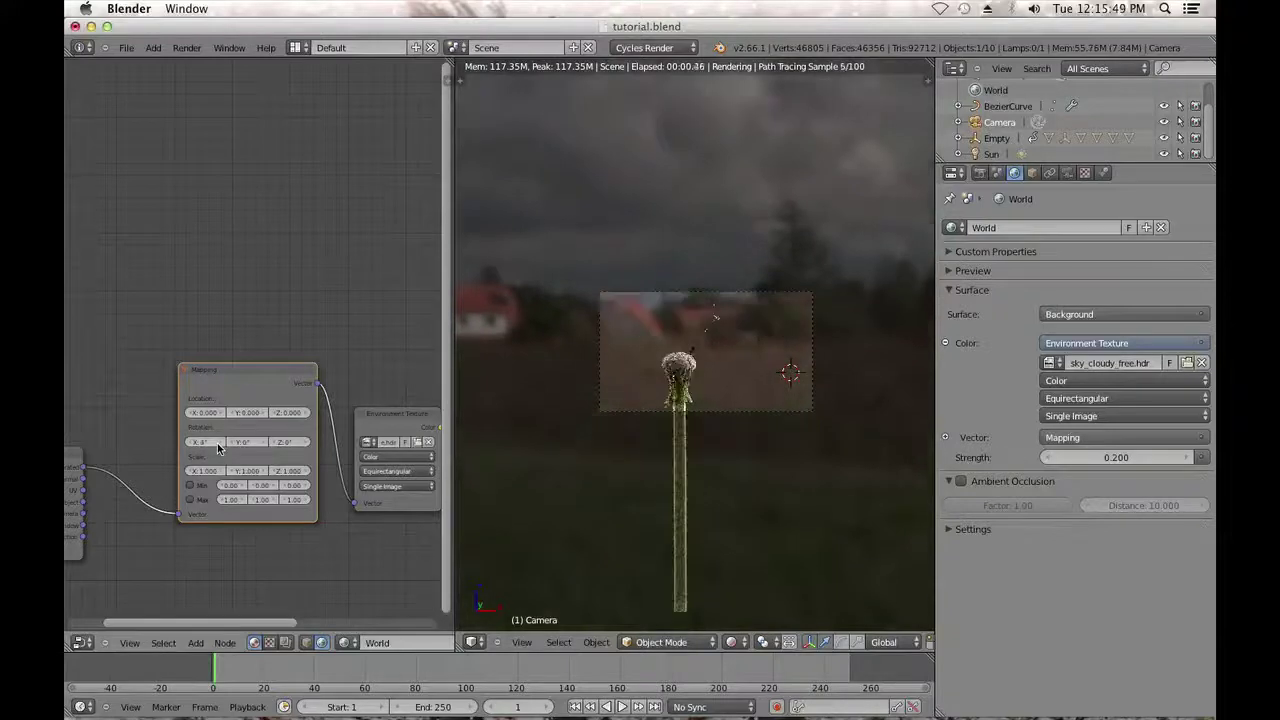
left_click_drag(219, 449, 305, 447)
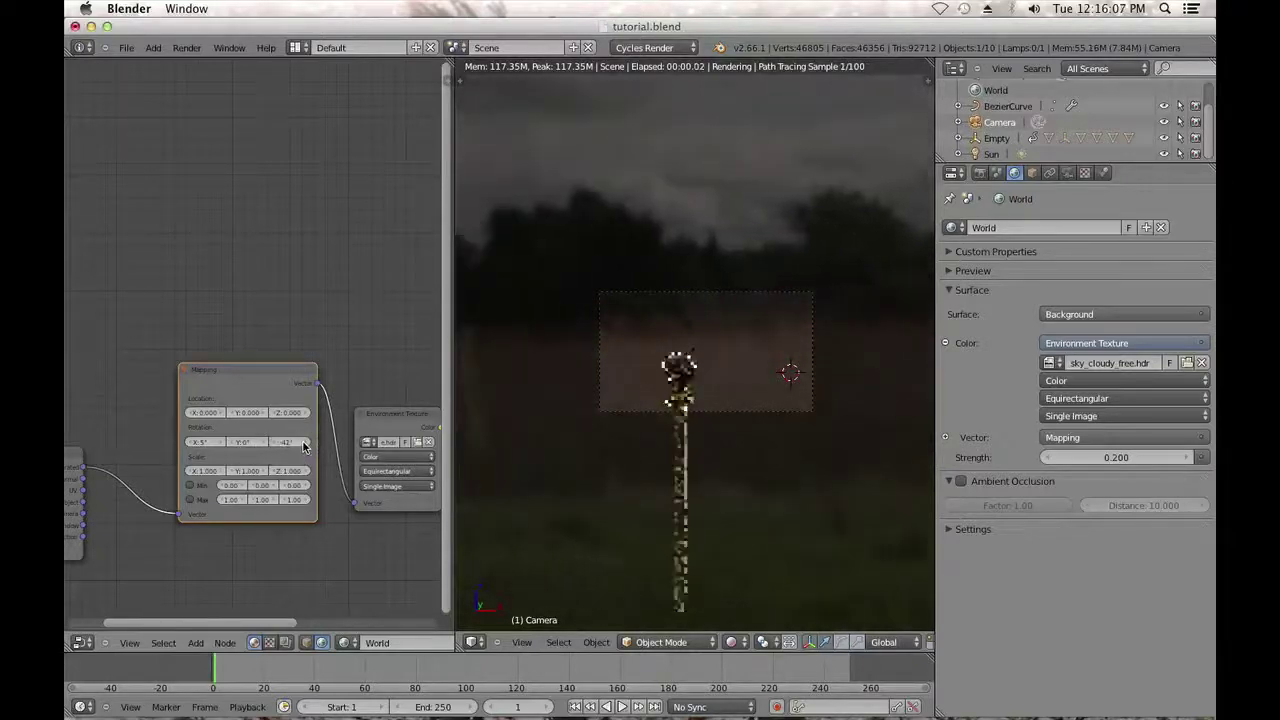
left_click_drag(222, 446, 220, 446)
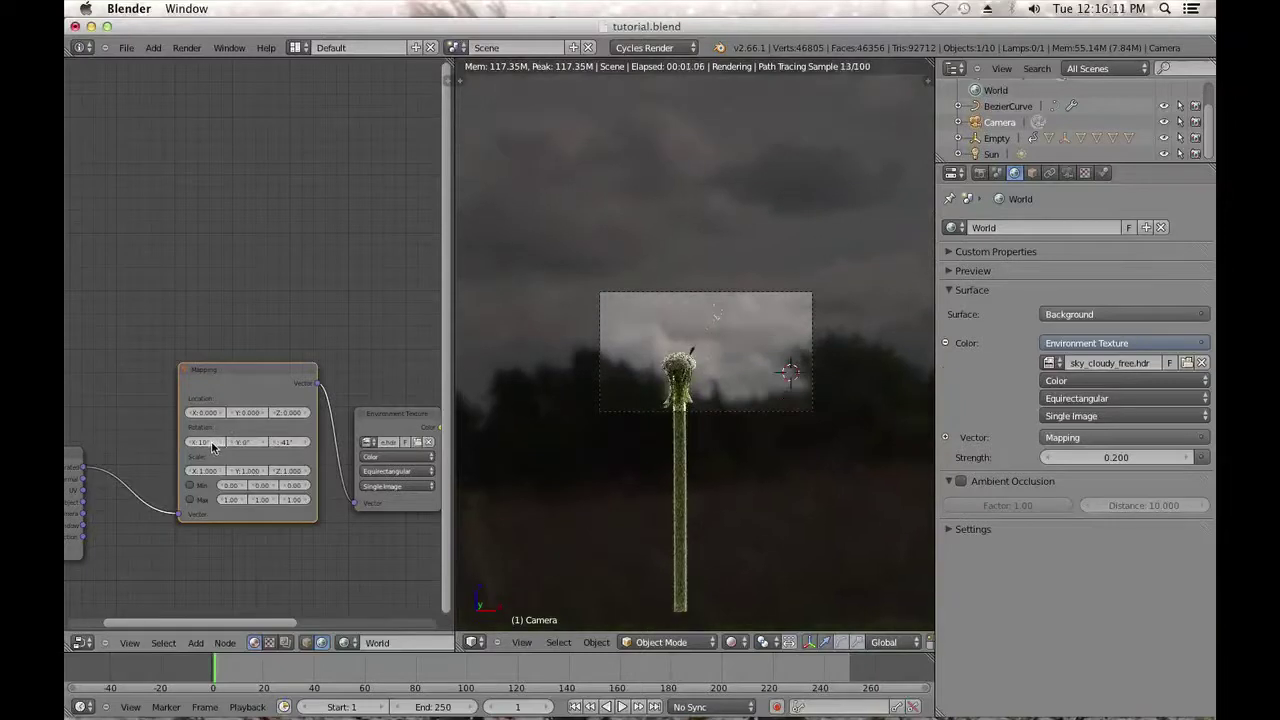
left_click(186, 446)
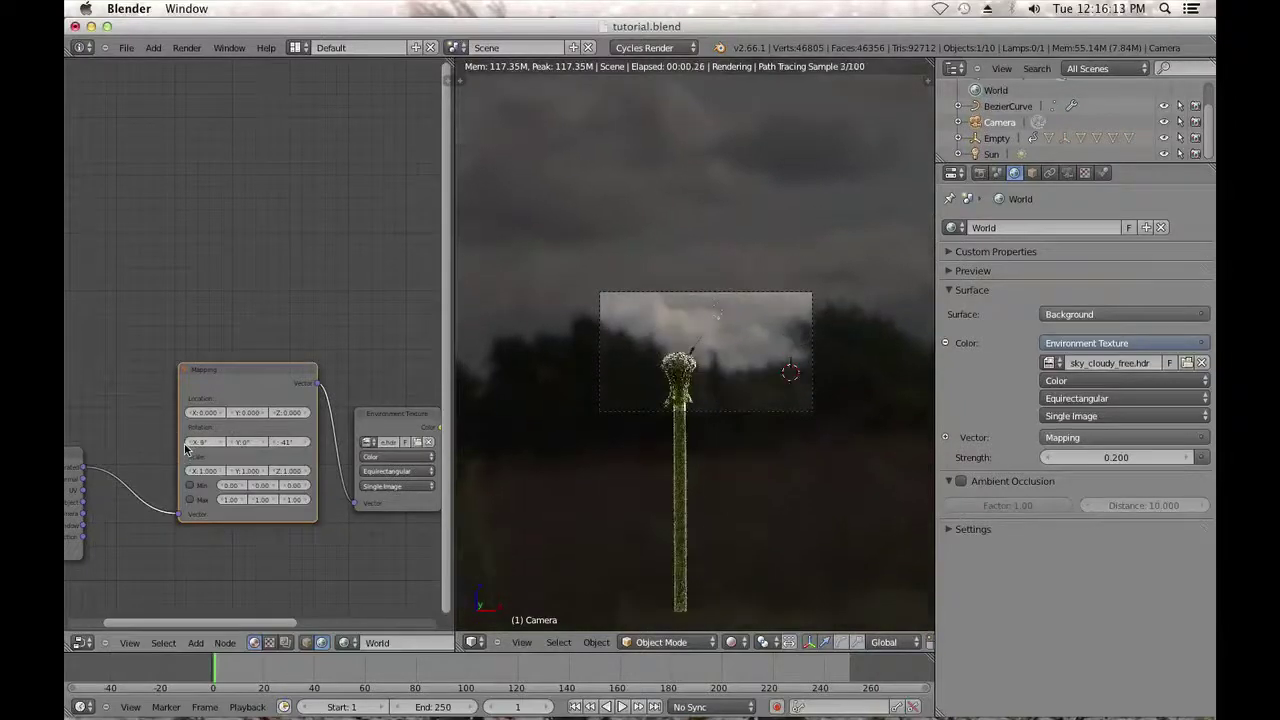
left_click(187, 445)
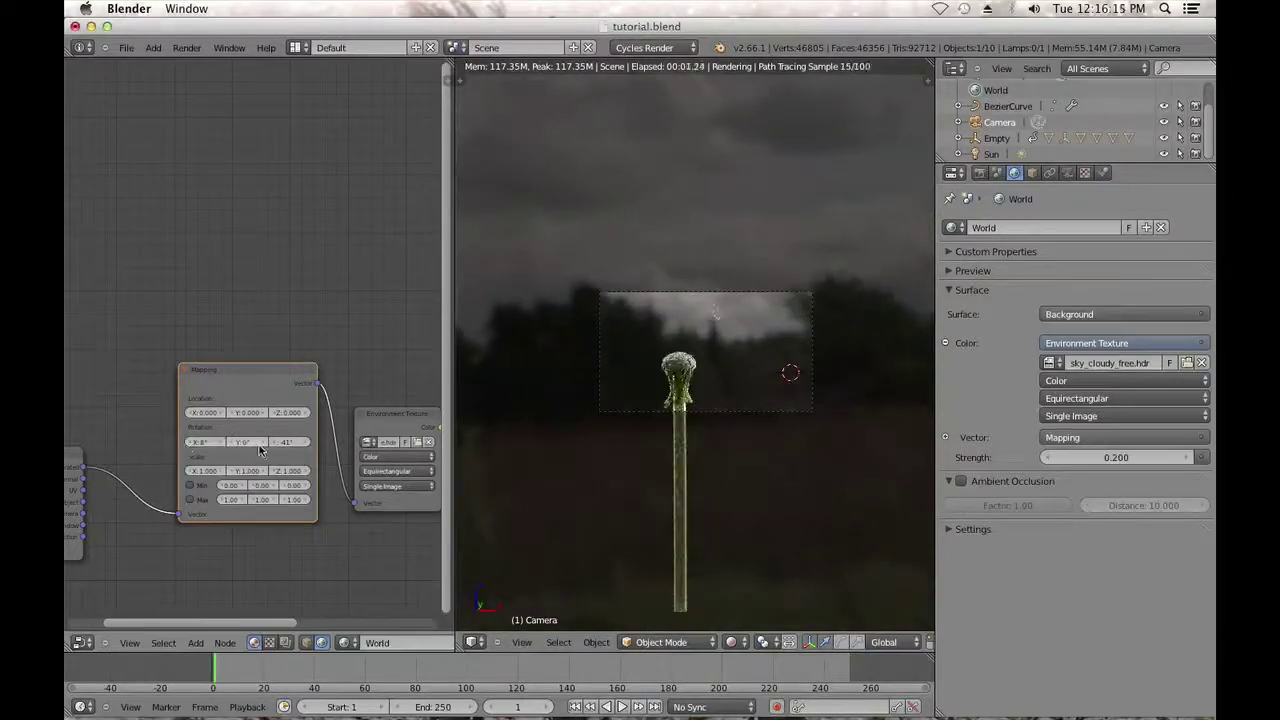
Fine-tune the Mapping node's Z rotation to -39° and settle its X rotation at 8°.
left_click(304, 447)
left_click(304, 447)
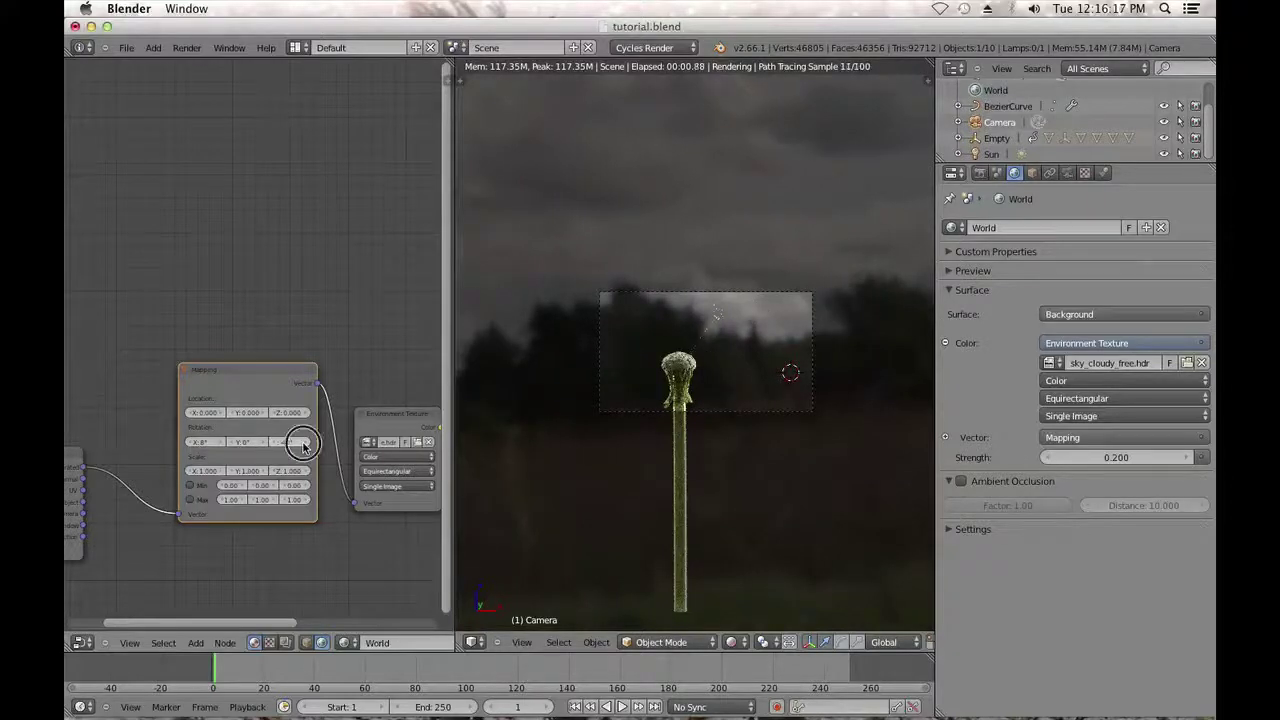
left_click(304, 447)
left_click(304, 447)
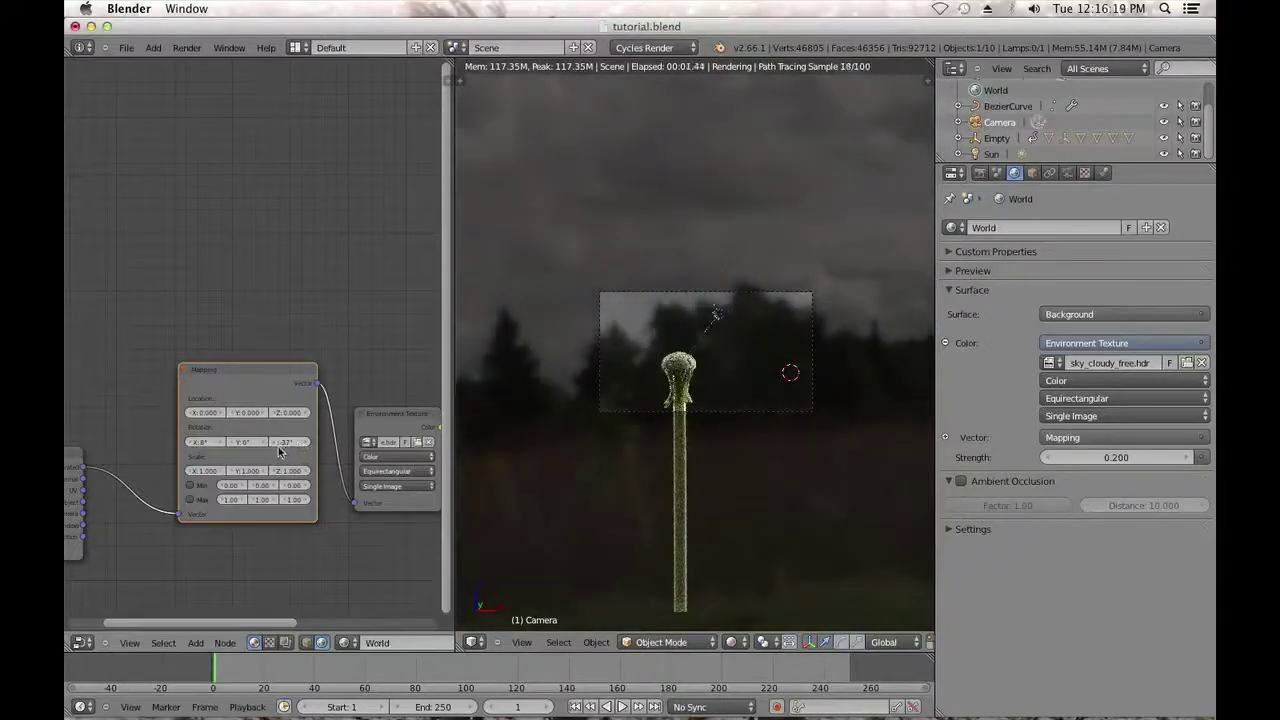
left_click(275, 450)
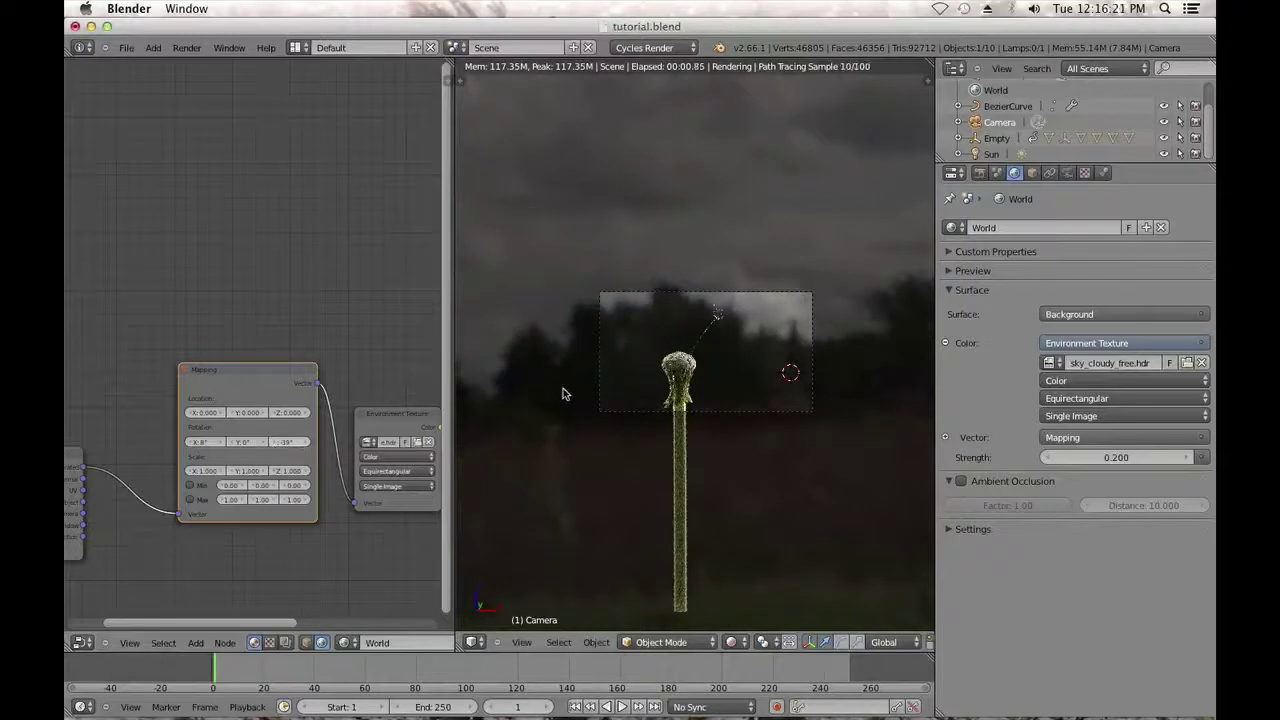
left_click(220, 449)
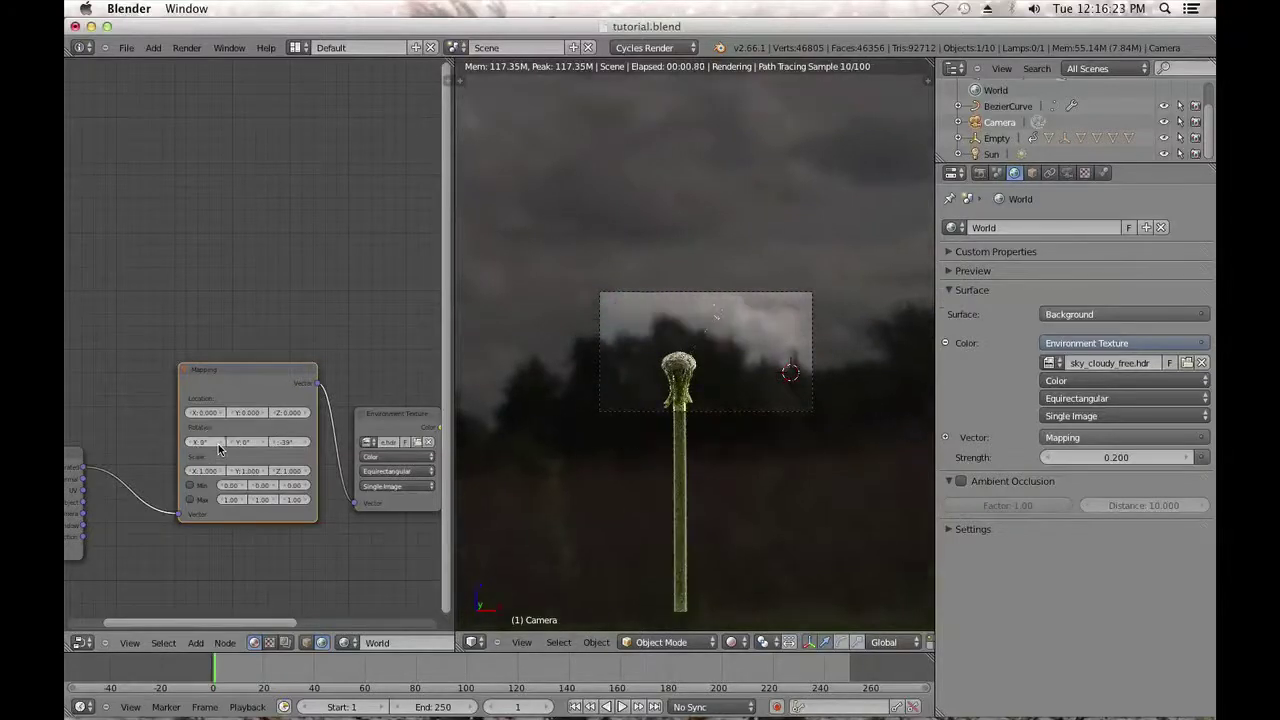
left_click(186, 444)
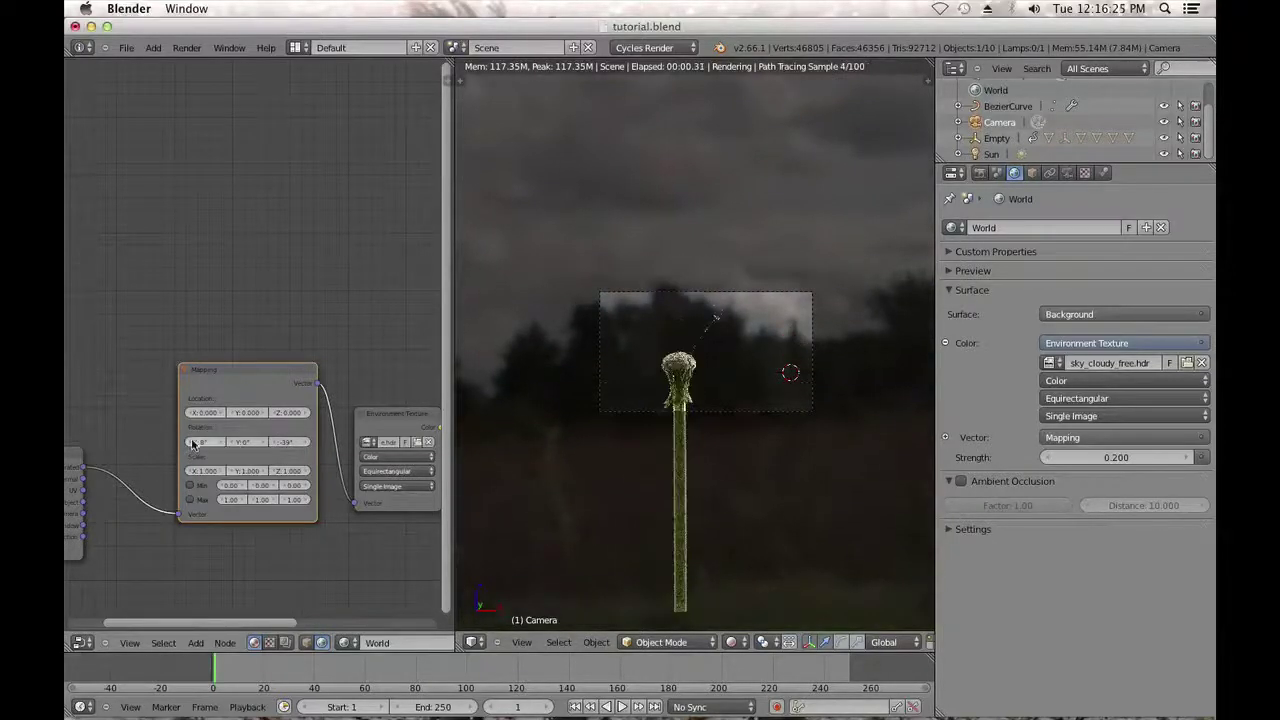
Try a lower world background strength on the close-up dandelion and restore it to 0.200.
scroll(744, 406, "up", 3)
scroll(744, 400, "up", 2)
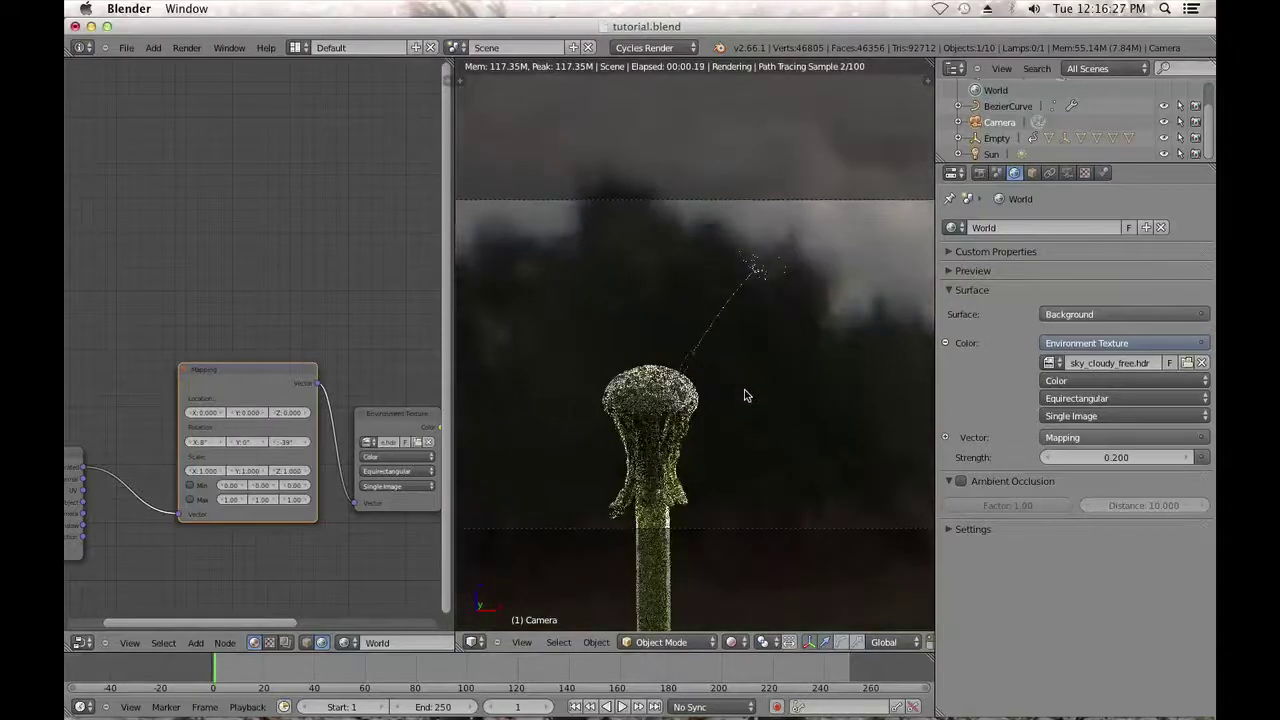
scroll(744, 396, "up", 2)
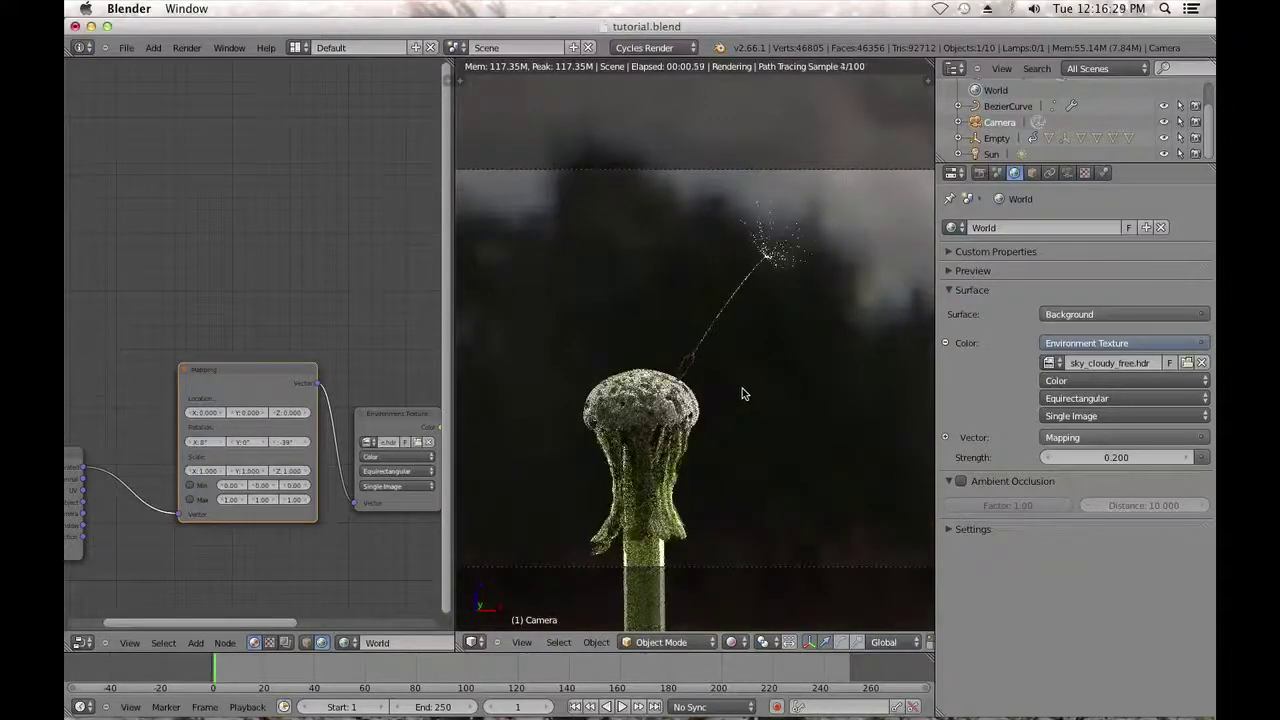
left_click(1055, 457)
left_click(1169, 456)
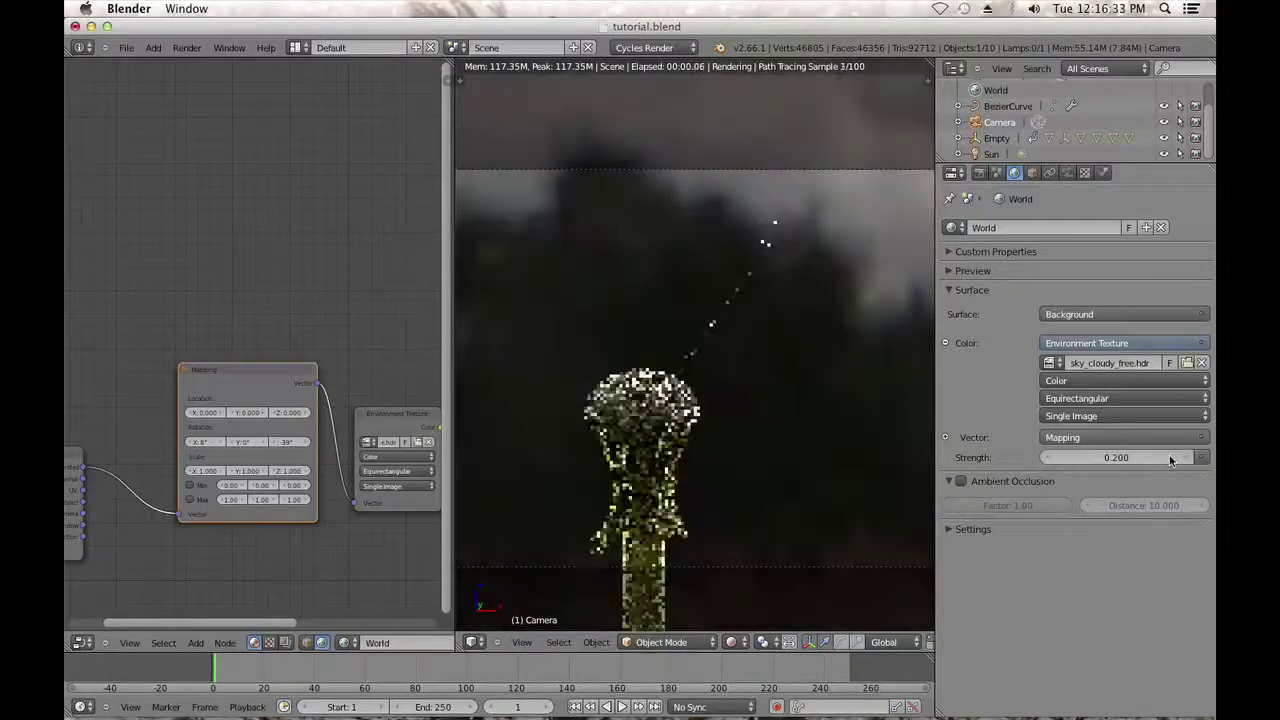
Select the dandelion's head sphere, return to the full camera frame and reselect the camera.
right_click(668, 396)
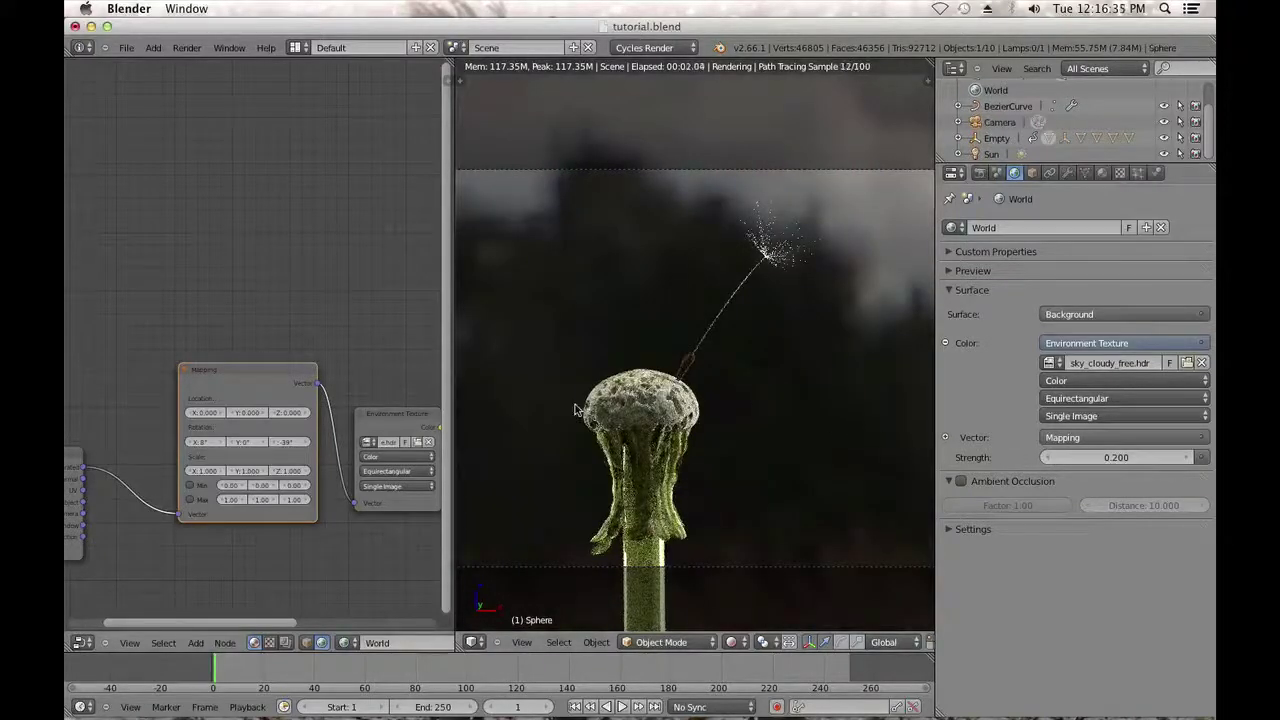
scroll(793, 427, "down", 3)
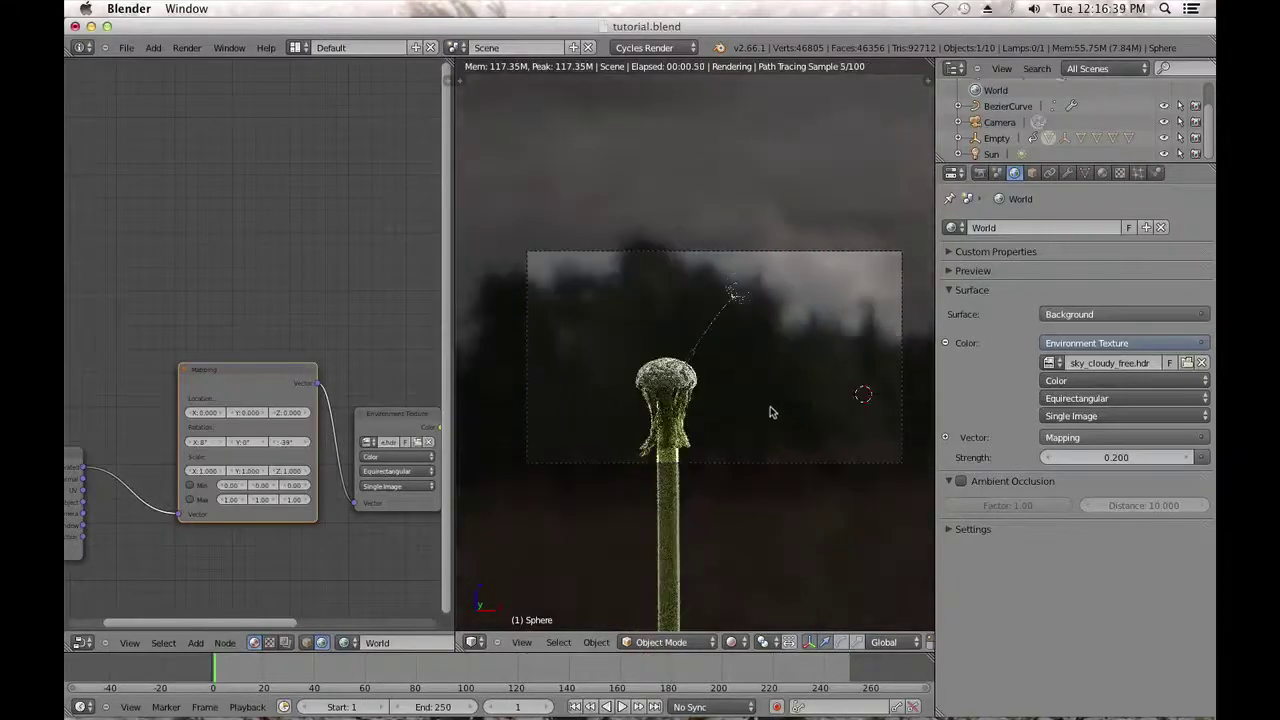
middle_click_drag(780, 420, 763, 406, "shift")
right_click(767, 447)
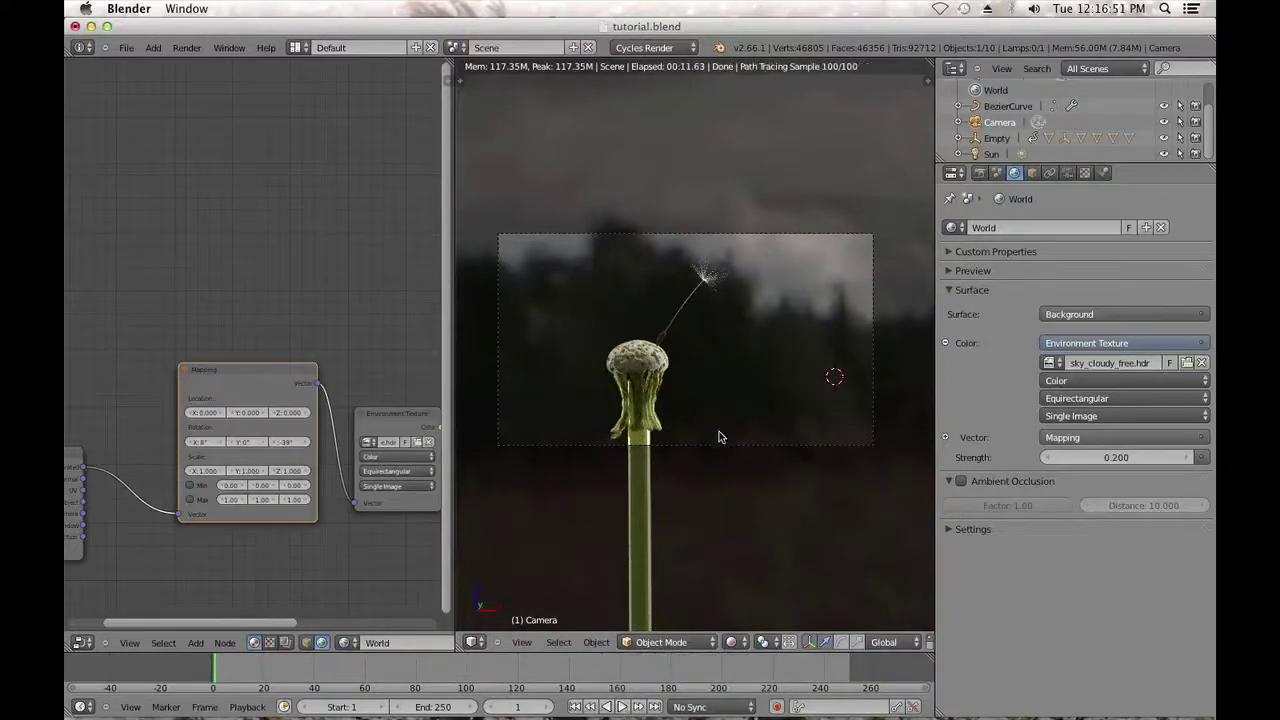
Set the camera's focal length to 250 mm and check the dandelion against the enlarged background.
left_click(1067, 172)
left_click(1012, 295)
type("25")
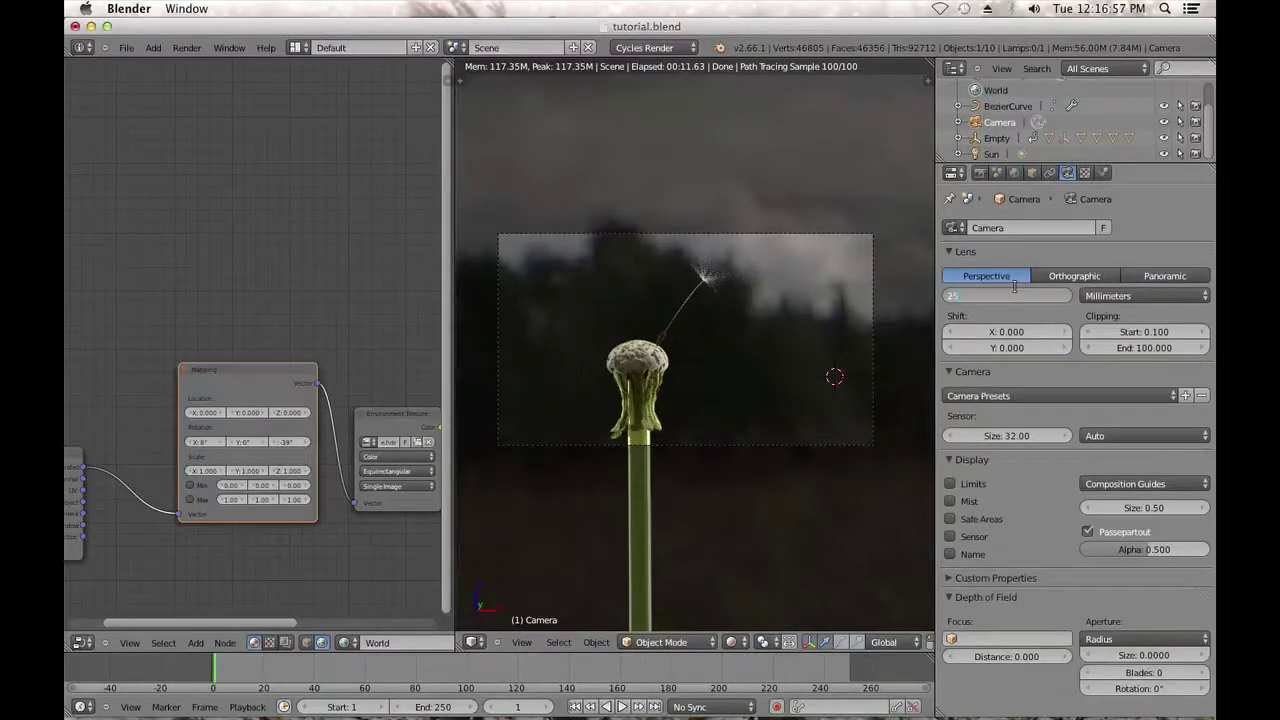
type("0")
key("Return")
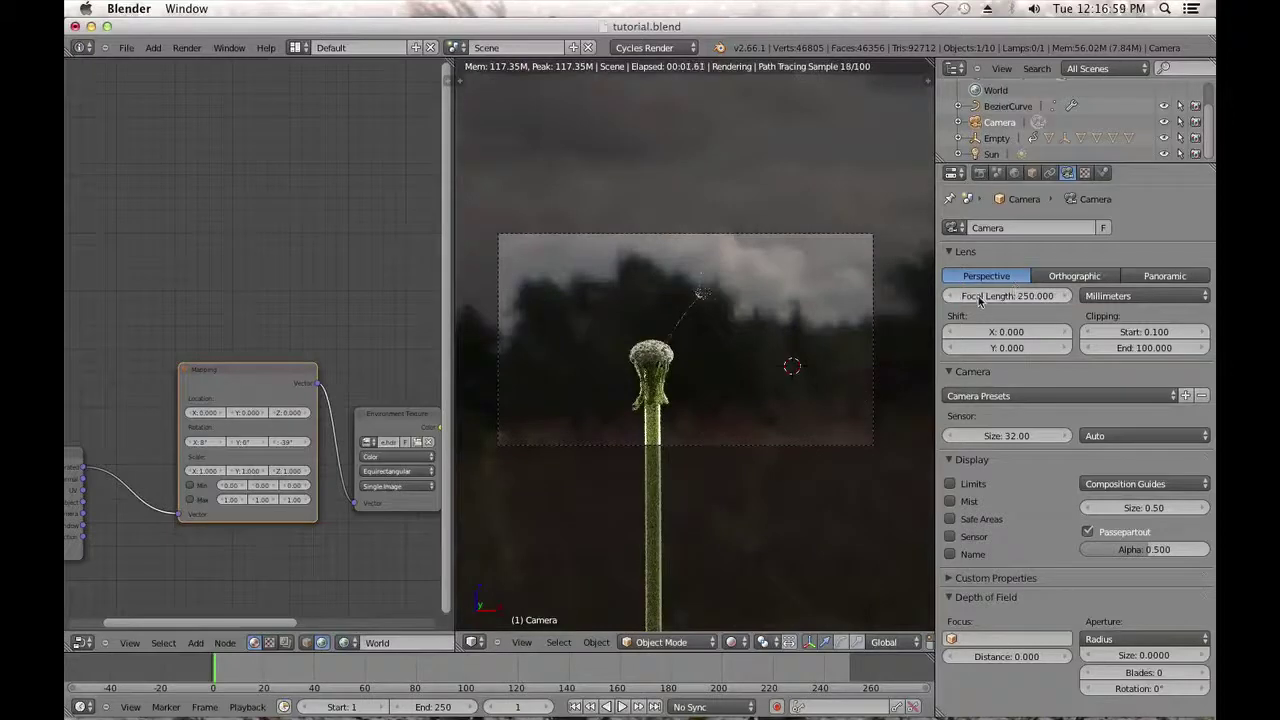
left_click(1014, 173)
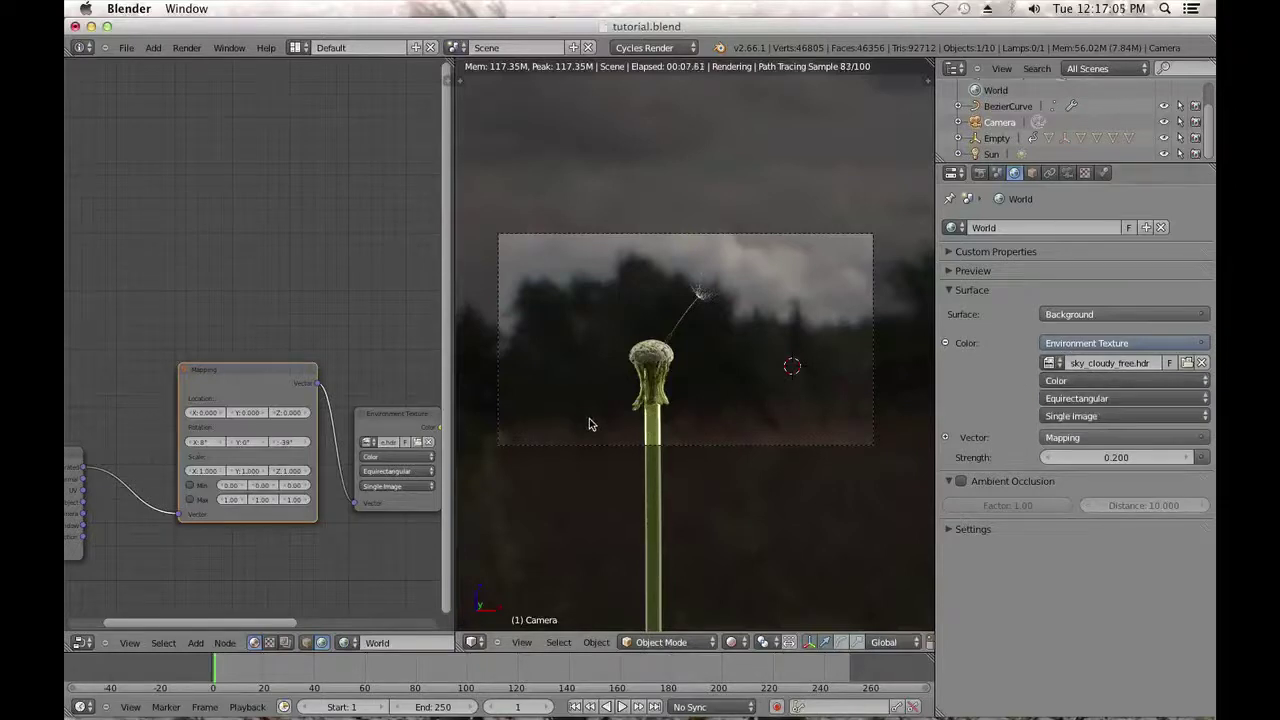
scroll(697, 412, "up", 2)
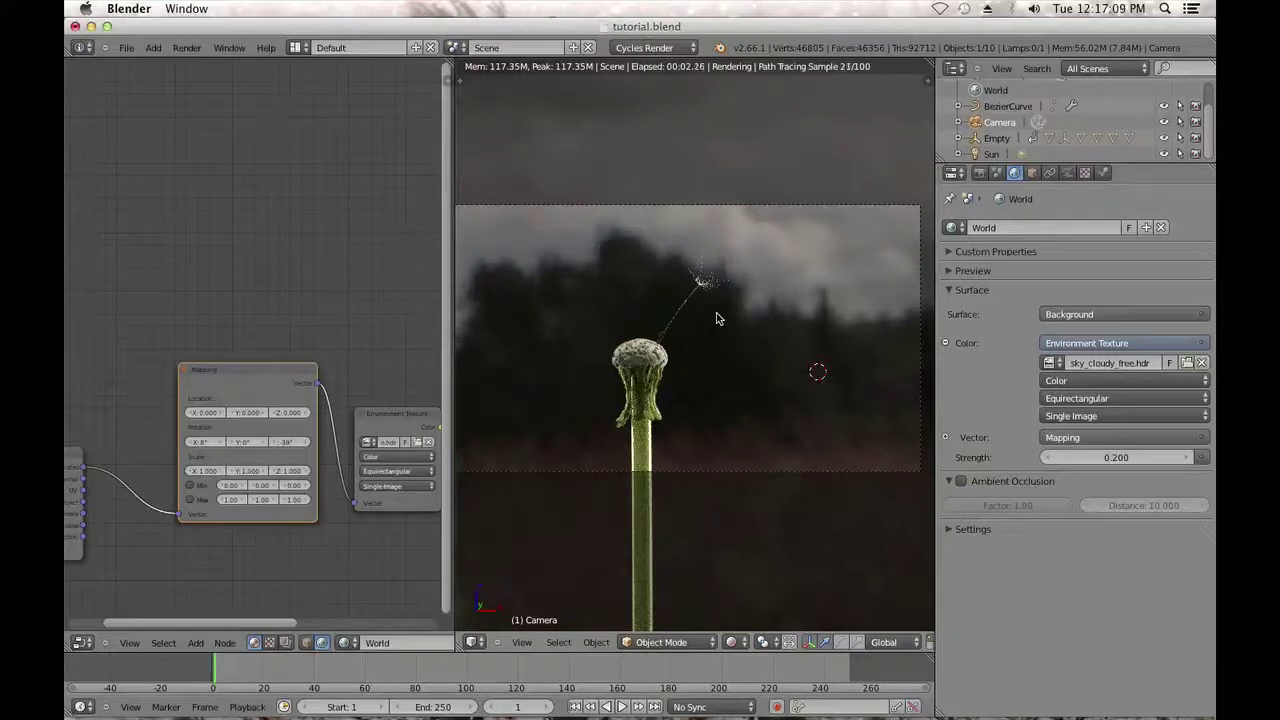
scroll(718, 345, "down", 2)
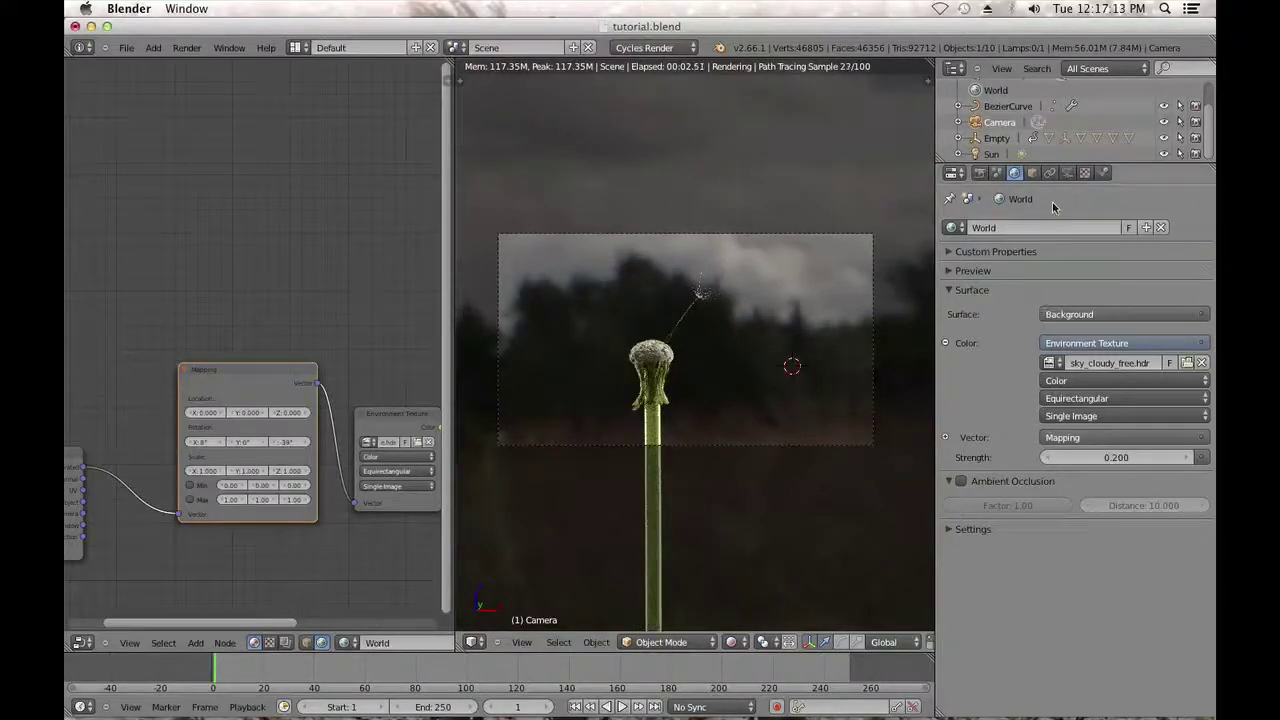
Enable the camera's Limits display and show the scene from above in solid shading.
left_click(1067, 172)
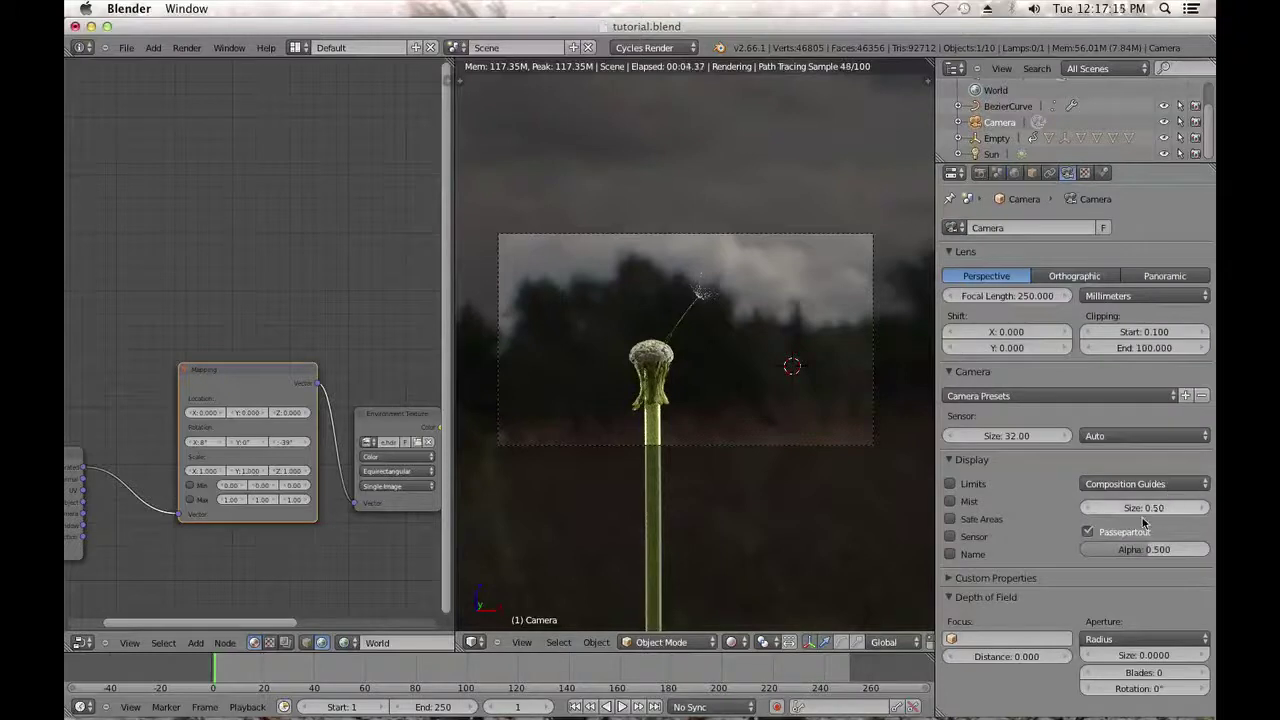
left_click(1143, 655)
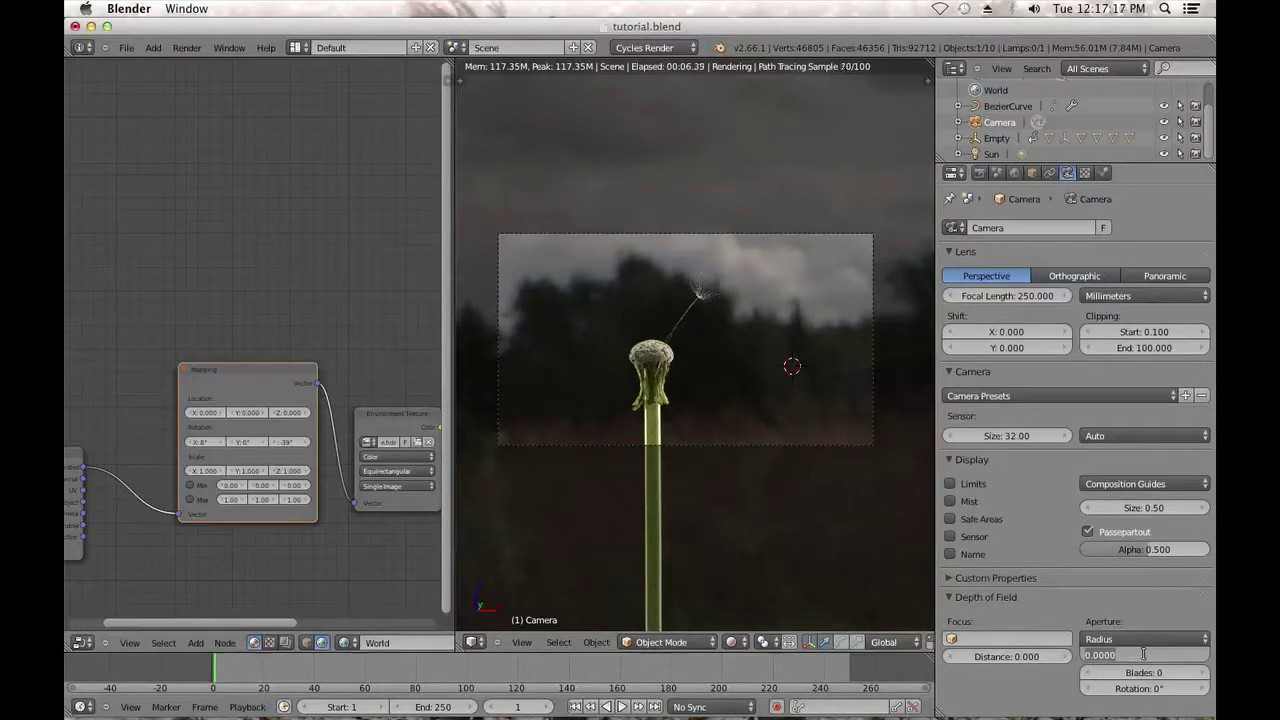
left_click(1043, 665)
left_click(953, 483)
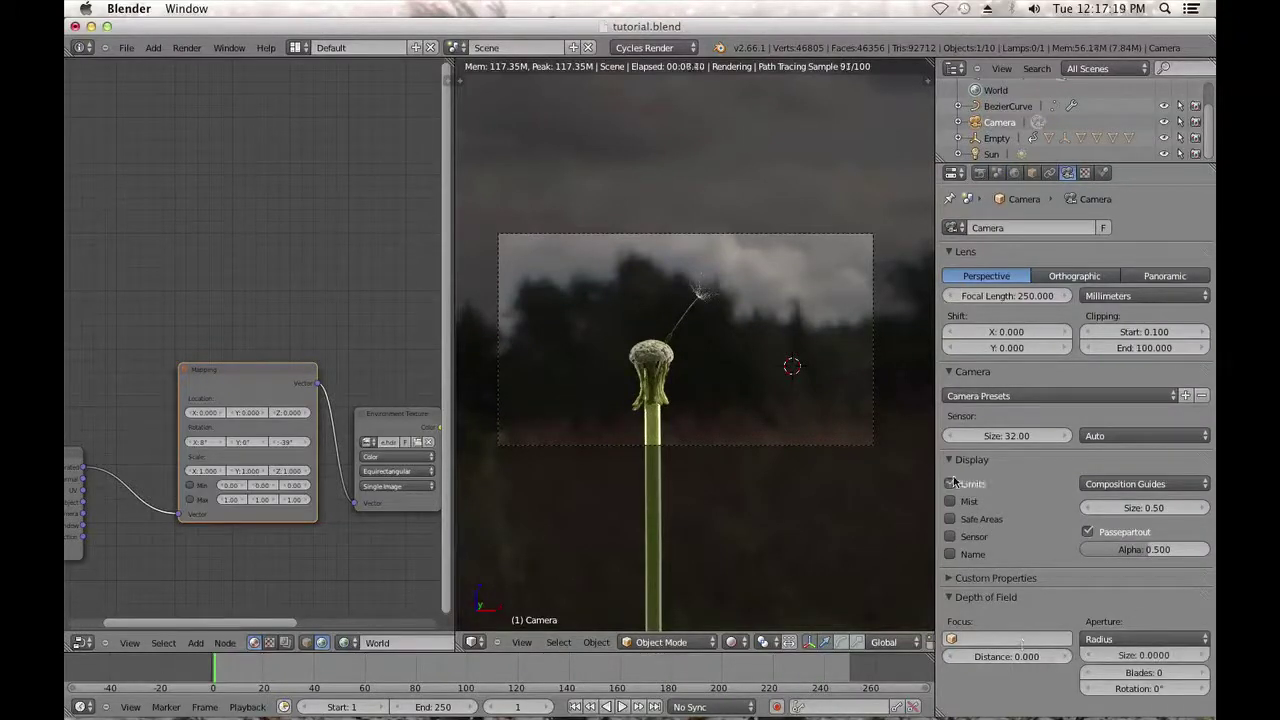
key("KP_7")
left_click(759, 646)
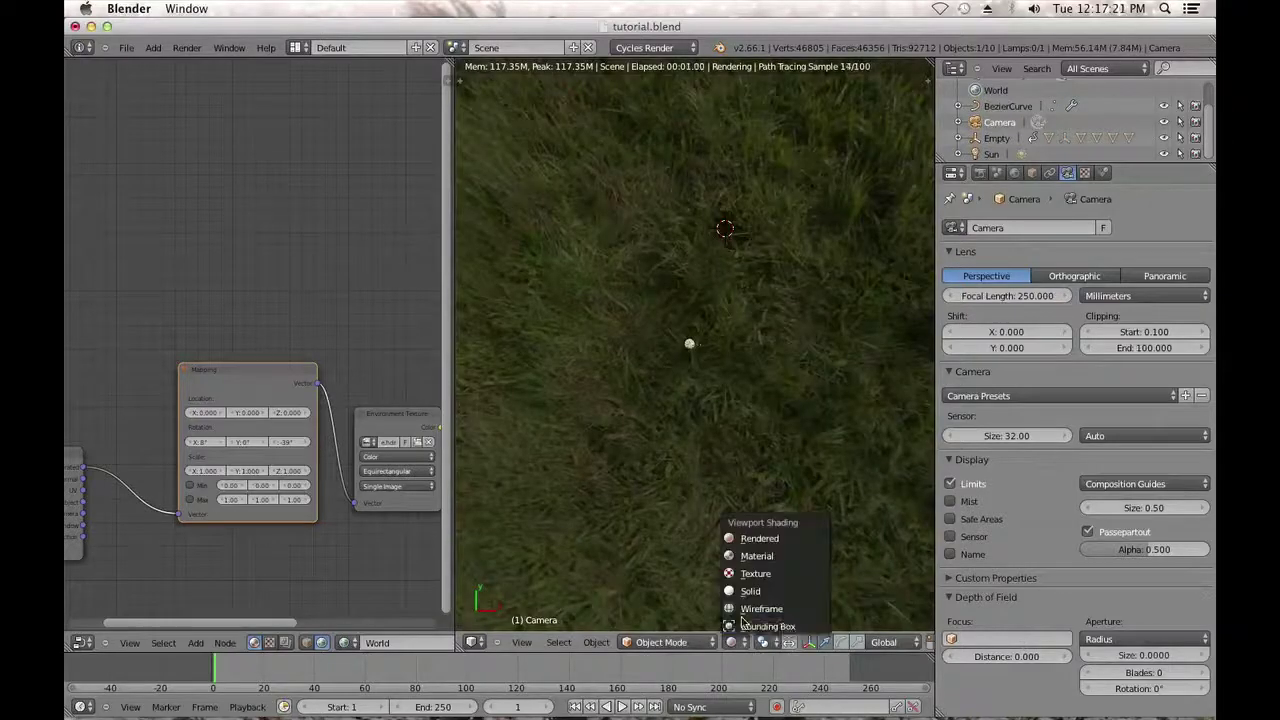
left_click(750, 580)
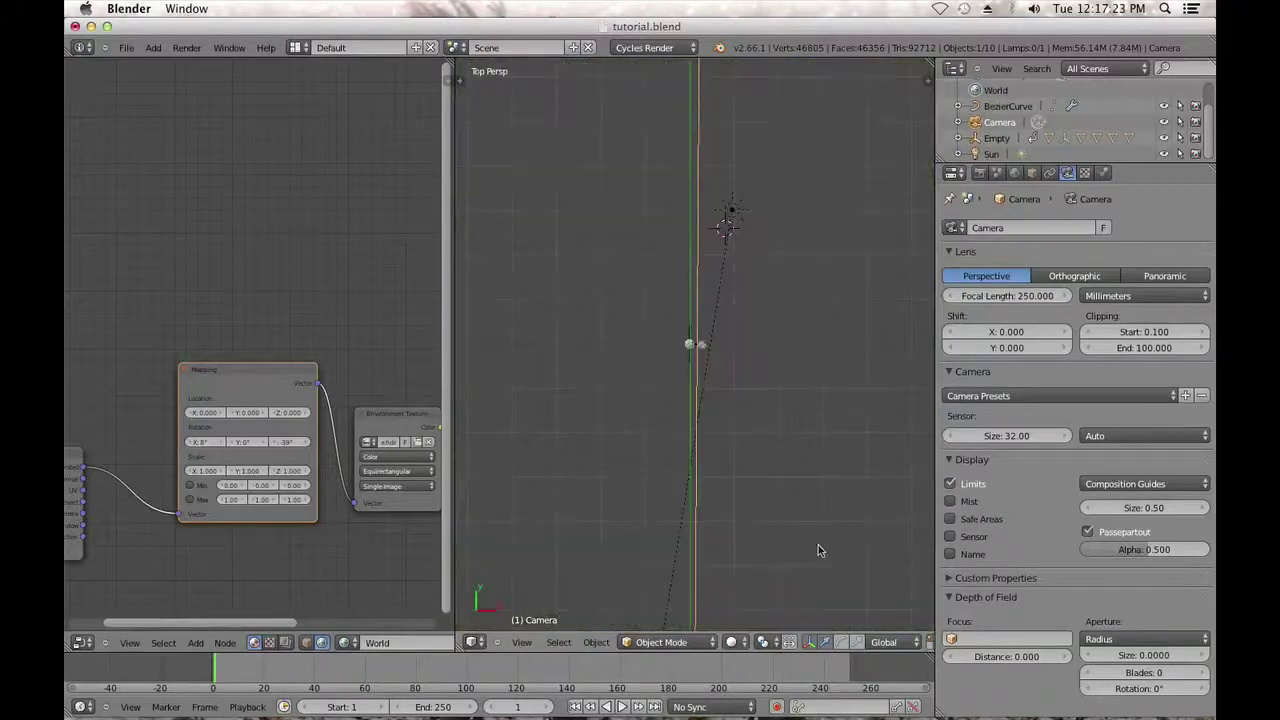
Set the camera's depth-of-field distance to 13.740 and nudge it upward to bring the focus marker to the flower.
left_click_drag(986, 655, 1024, 651)
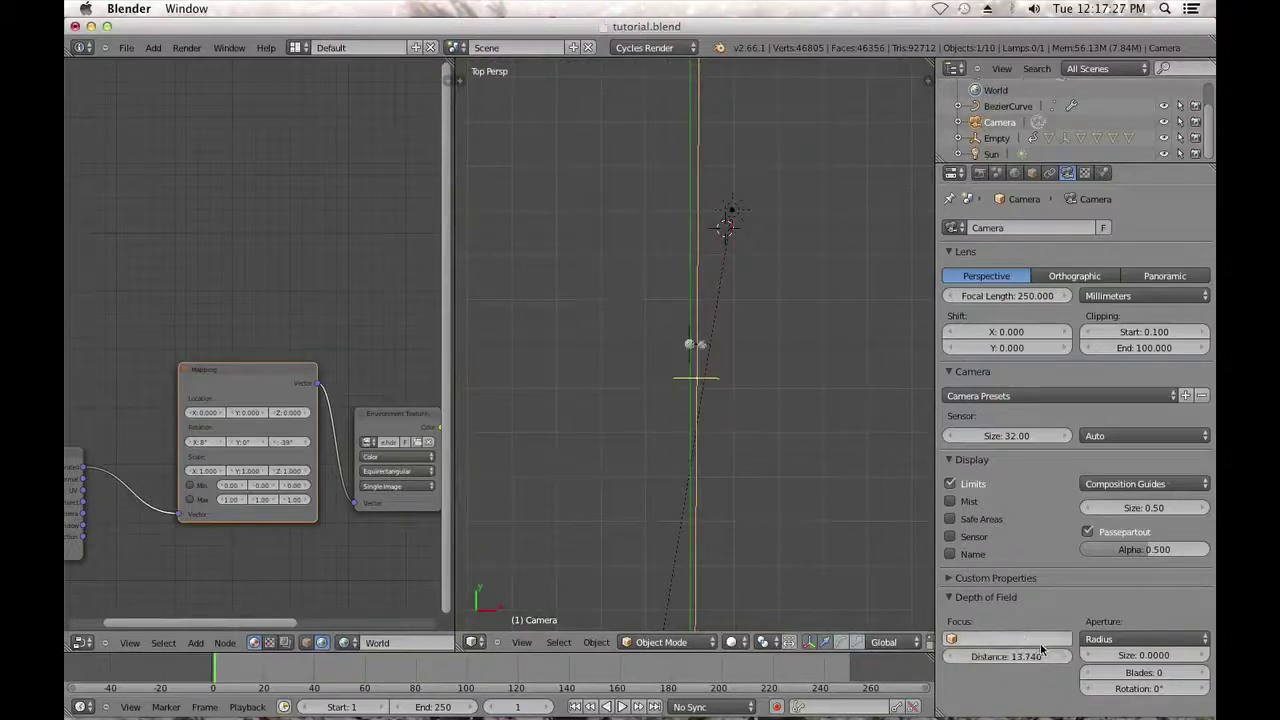
middle_click_drag(757, 523, 646, 443)
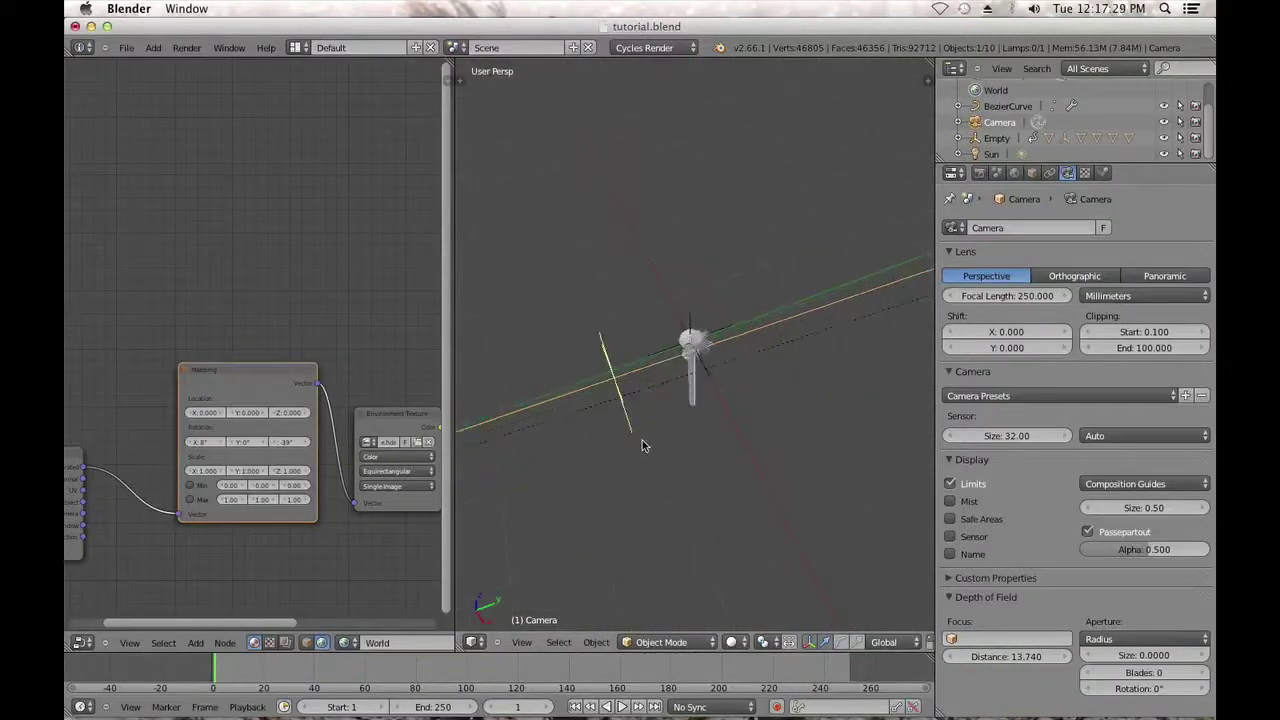
left_click(1063, 656)
left_click(1063, 656)
left_click(1063, 656)
left_click(1063, 656)
left_click(1063, 656)
left_click(1064, 656)
left_click(1064, 656)
left_click(1064, 656)
middle_click_drag(889, 526, 800, 492)
Try depth-of-field distances such as 14.5 and 14.200 and settle on 14.450 to place the focus marker at the dandelion.
left_click(1030, 657)
type("14.5")
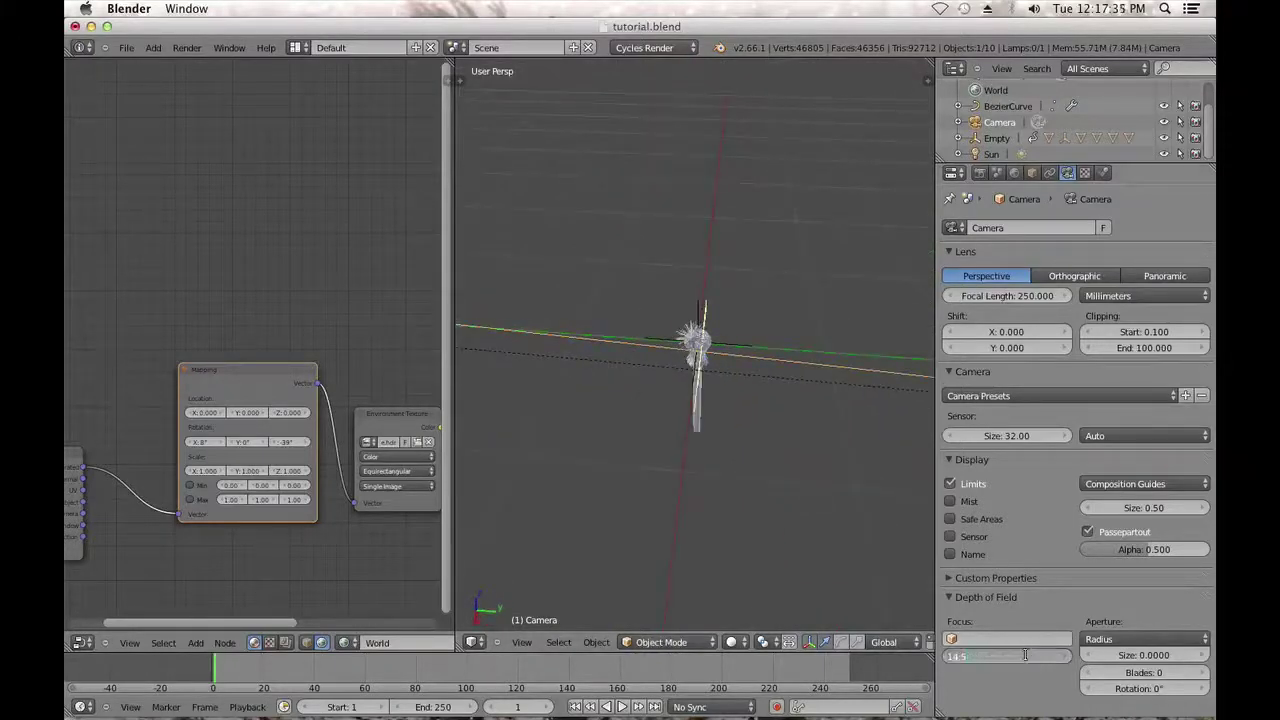
type("30")
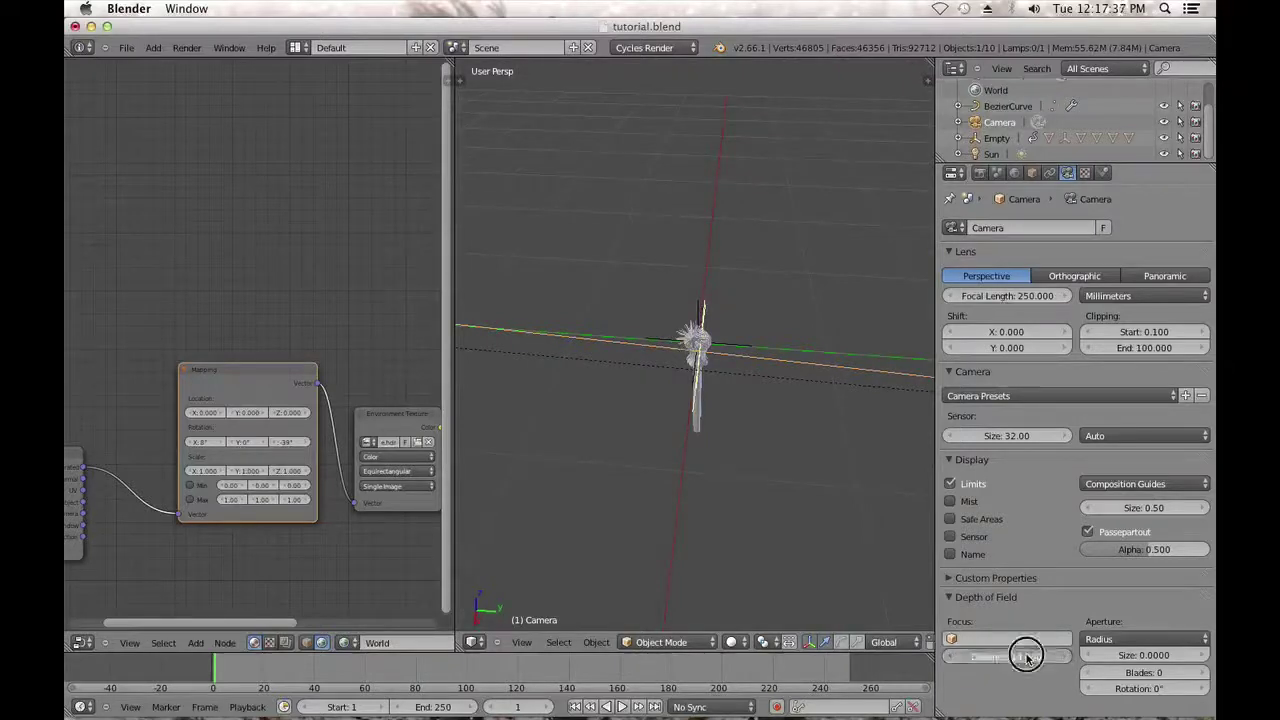
key("Return")
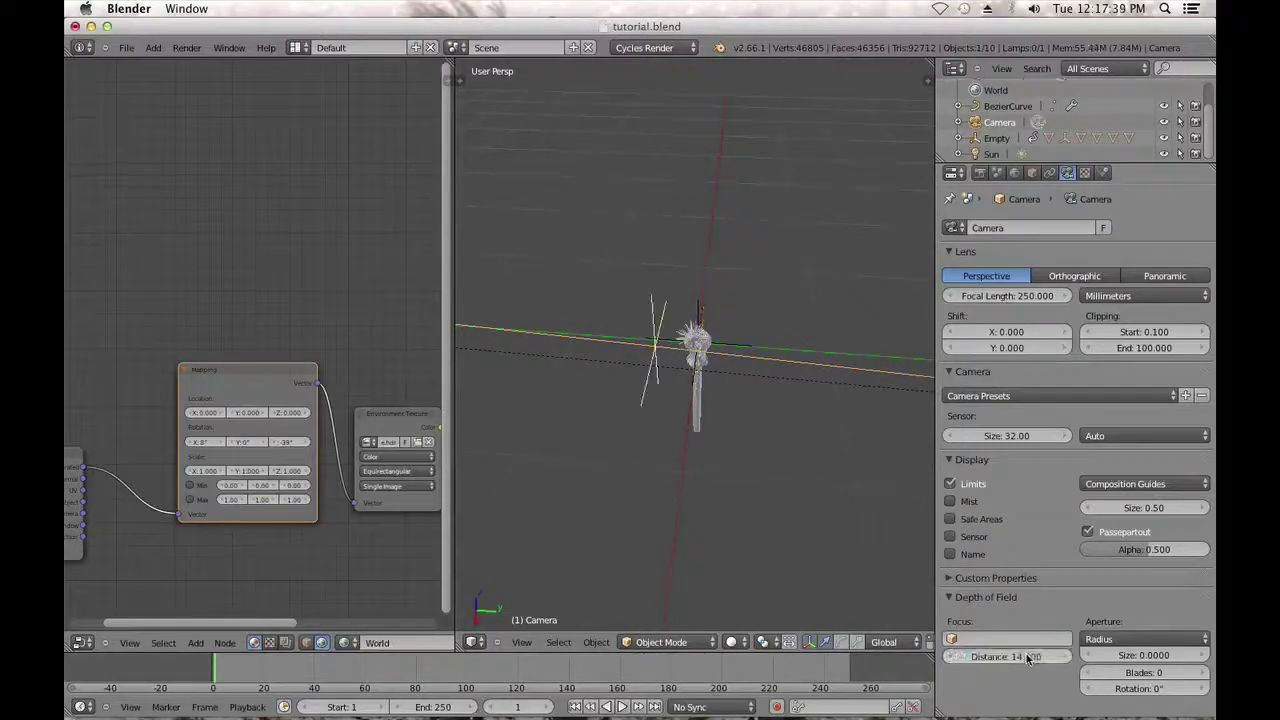
left_click(1027, 657)
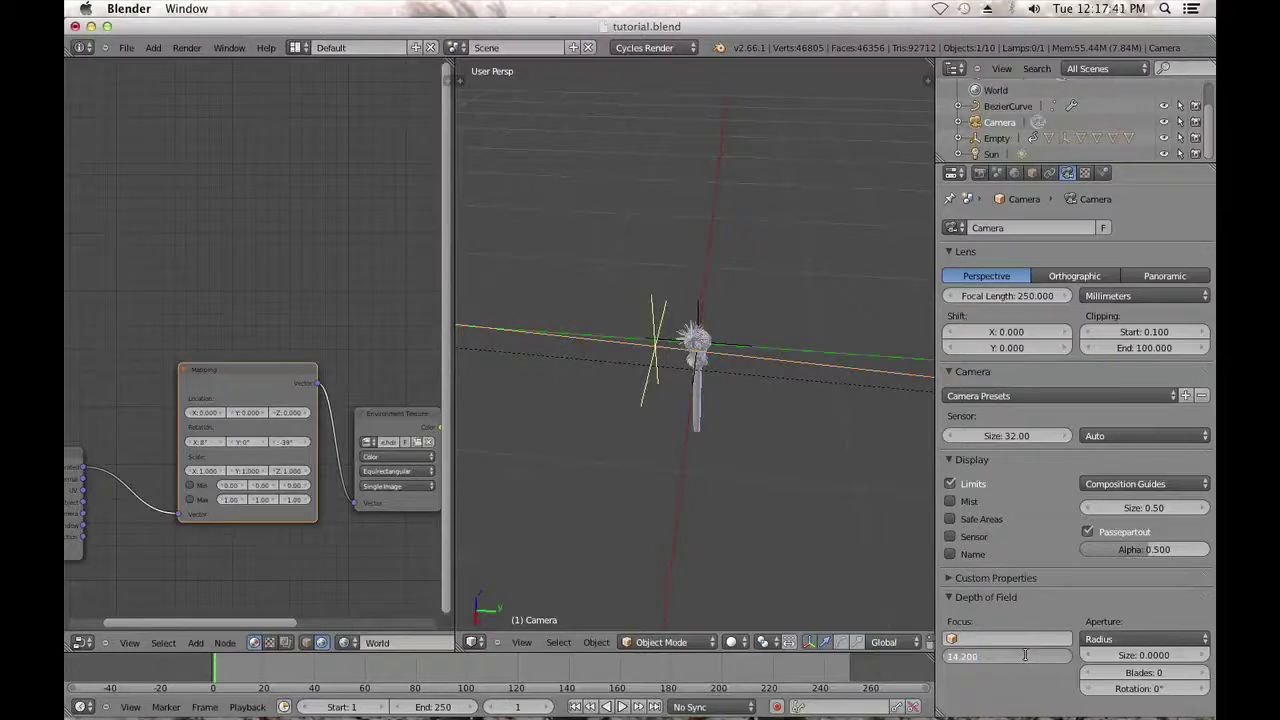
key("Return")
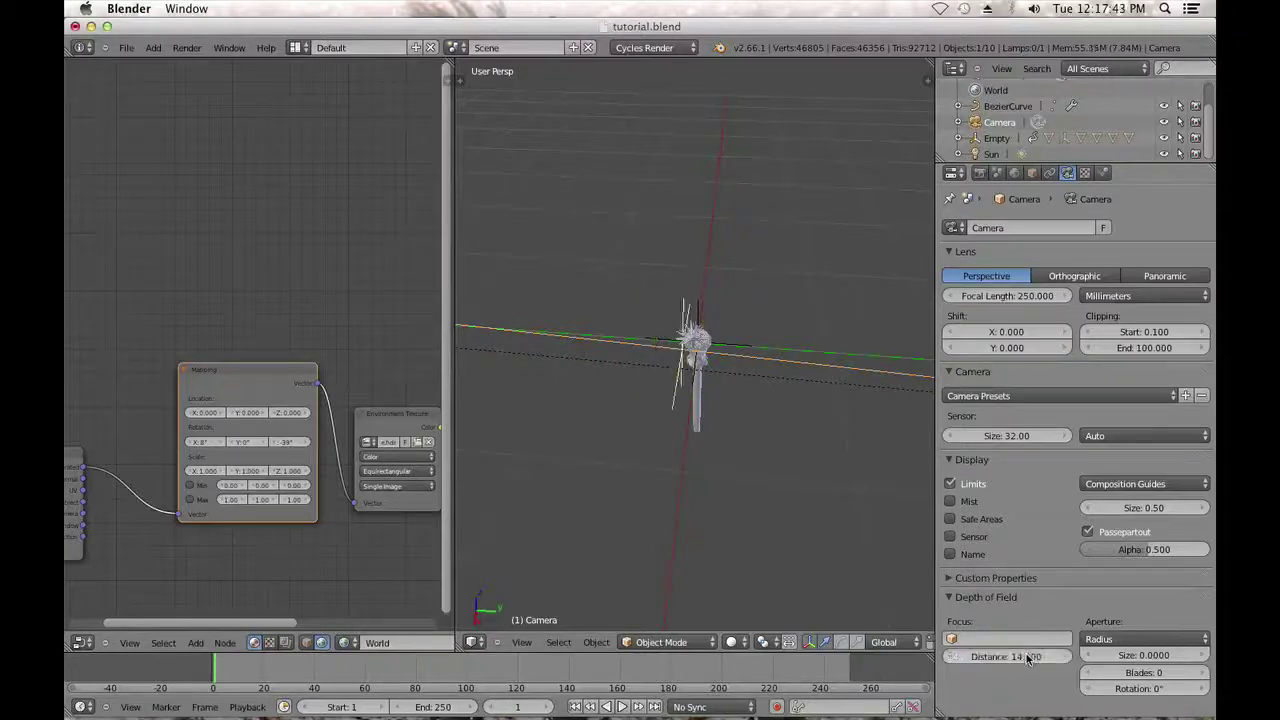
left_click(1027, 657)
type("14.450")
key("Return")
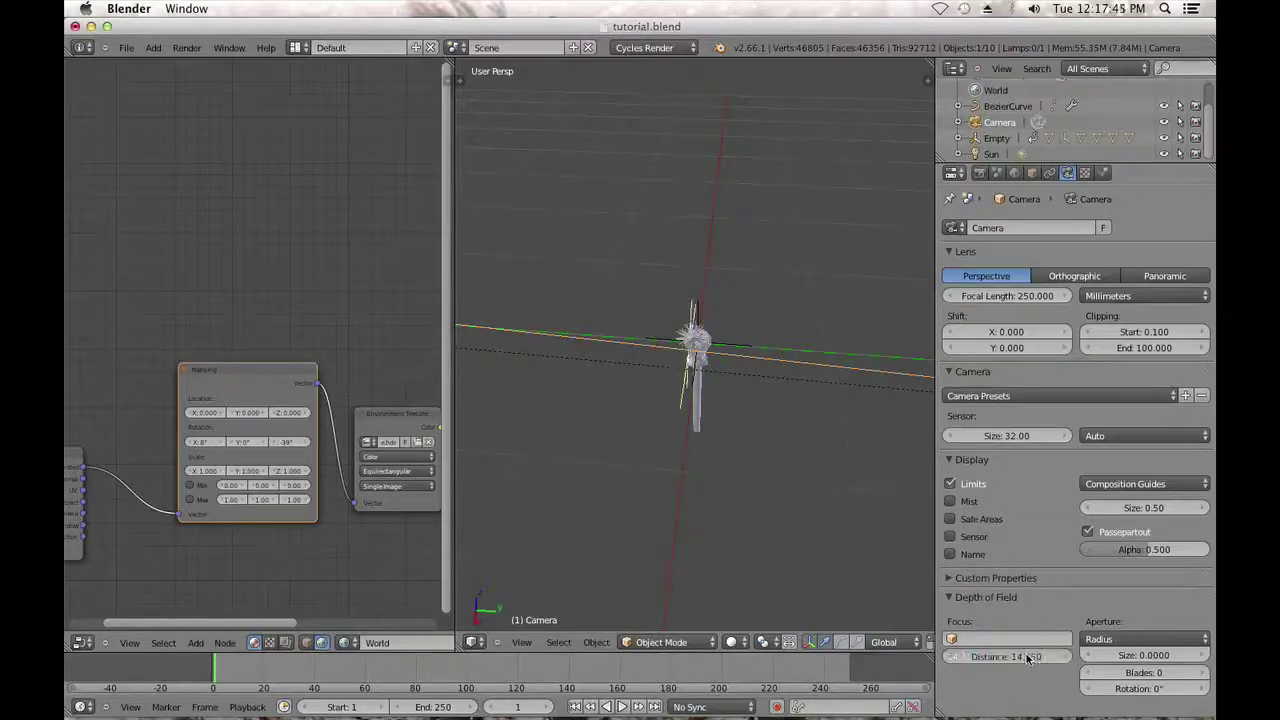
middle_click_drag(749, 420, 993, 553)
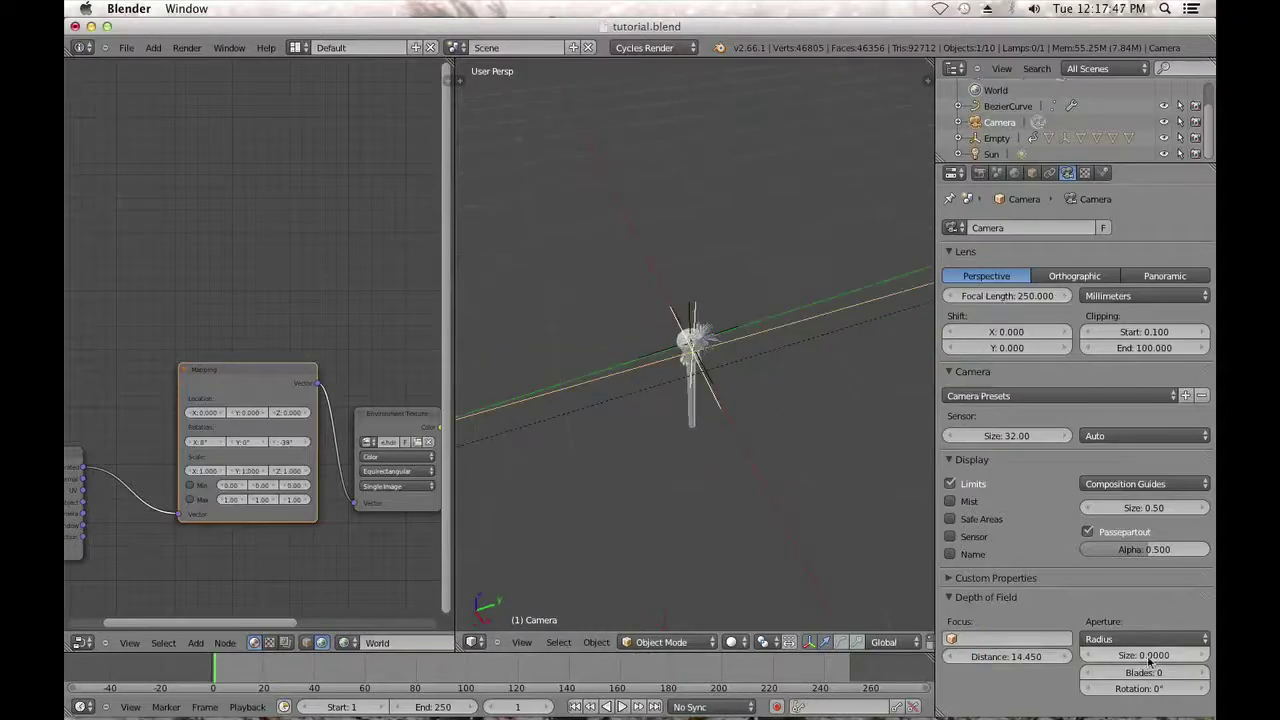
Switch the camera's aperture to F/stop and set its number to 2.0, blades to 6 and rotation to 15°.
left_click(1145, 639)
left_click(1140, 618)
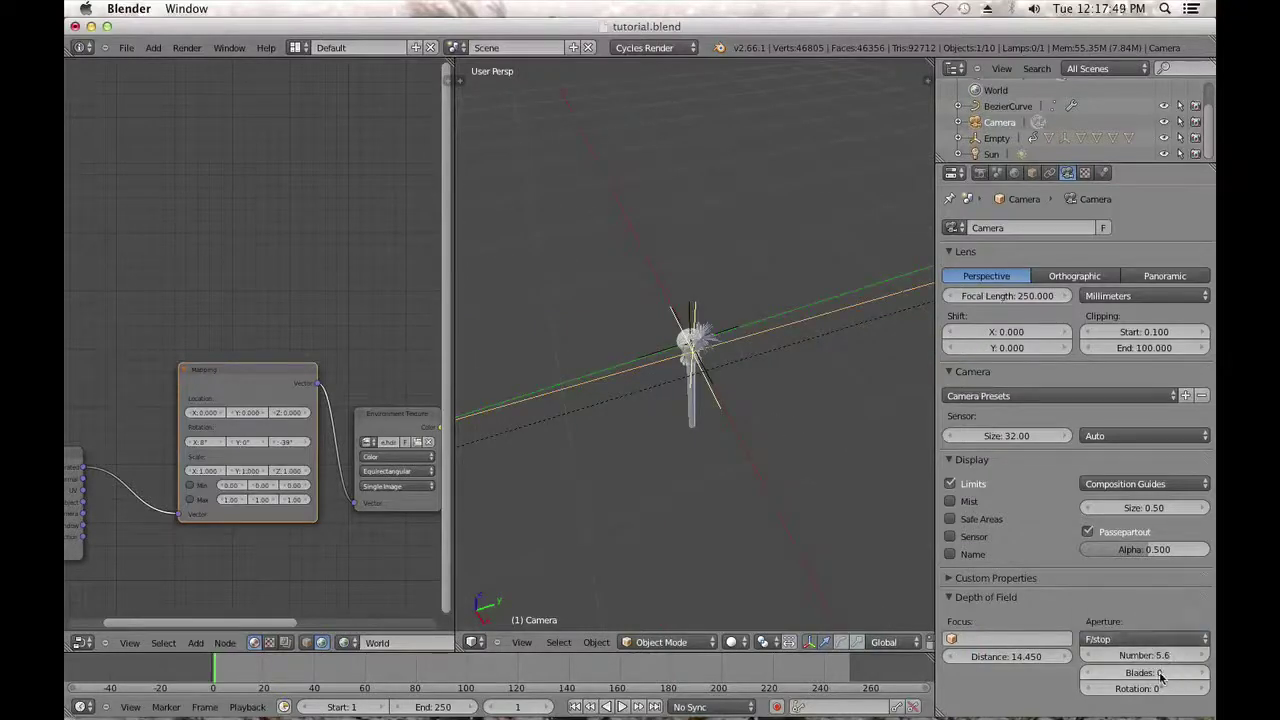
left_click(1160, 674)
type("6")
key("Return")
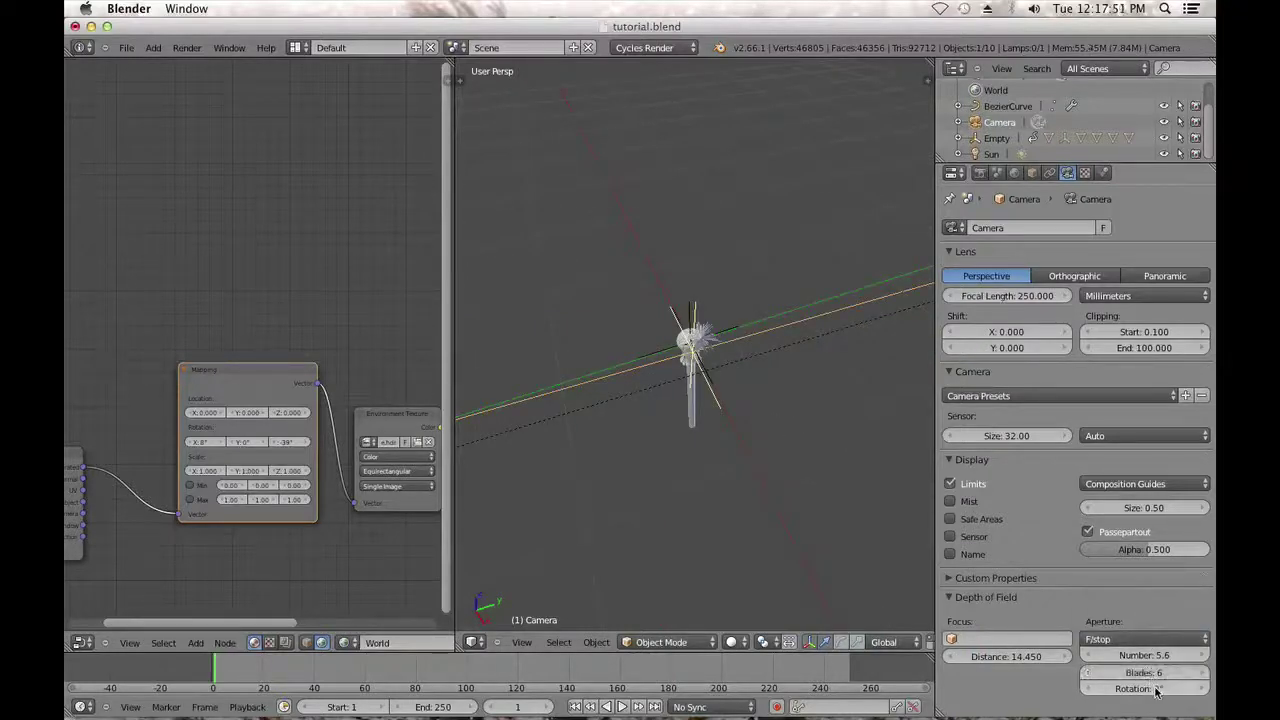
left_click(1155, 690)
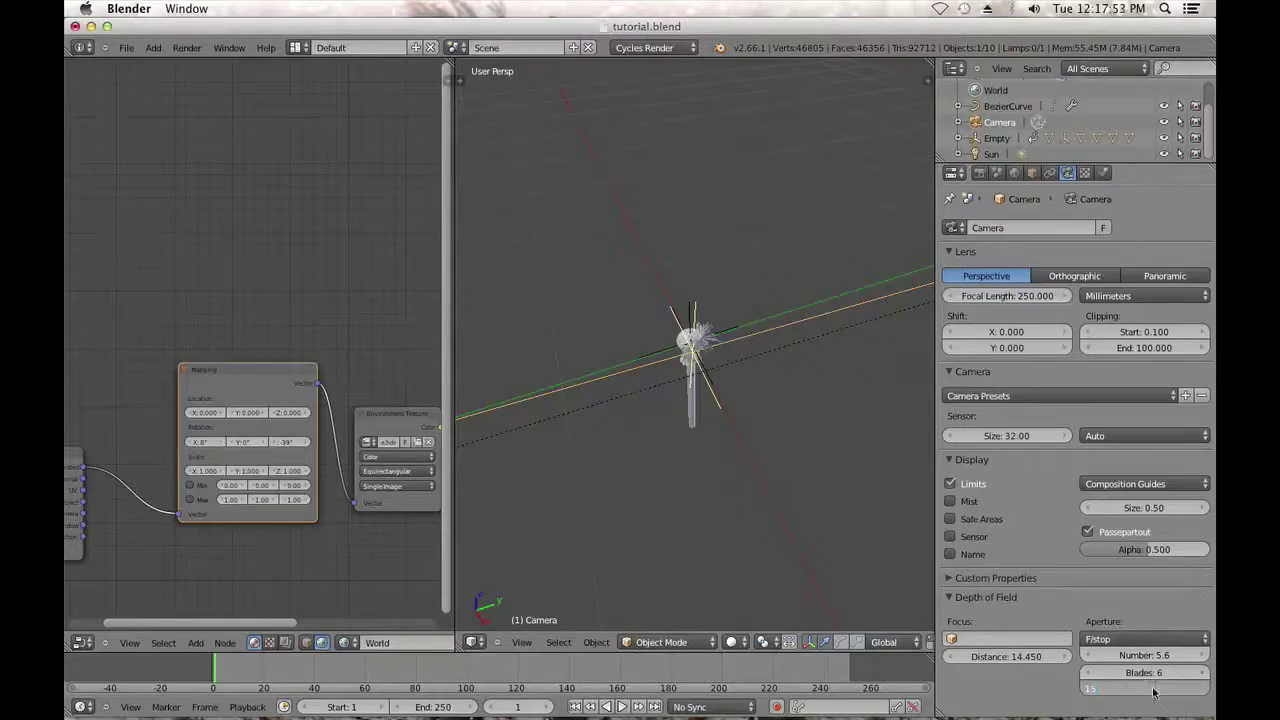
type("15")
key("Return")
left_click(1157, 652)
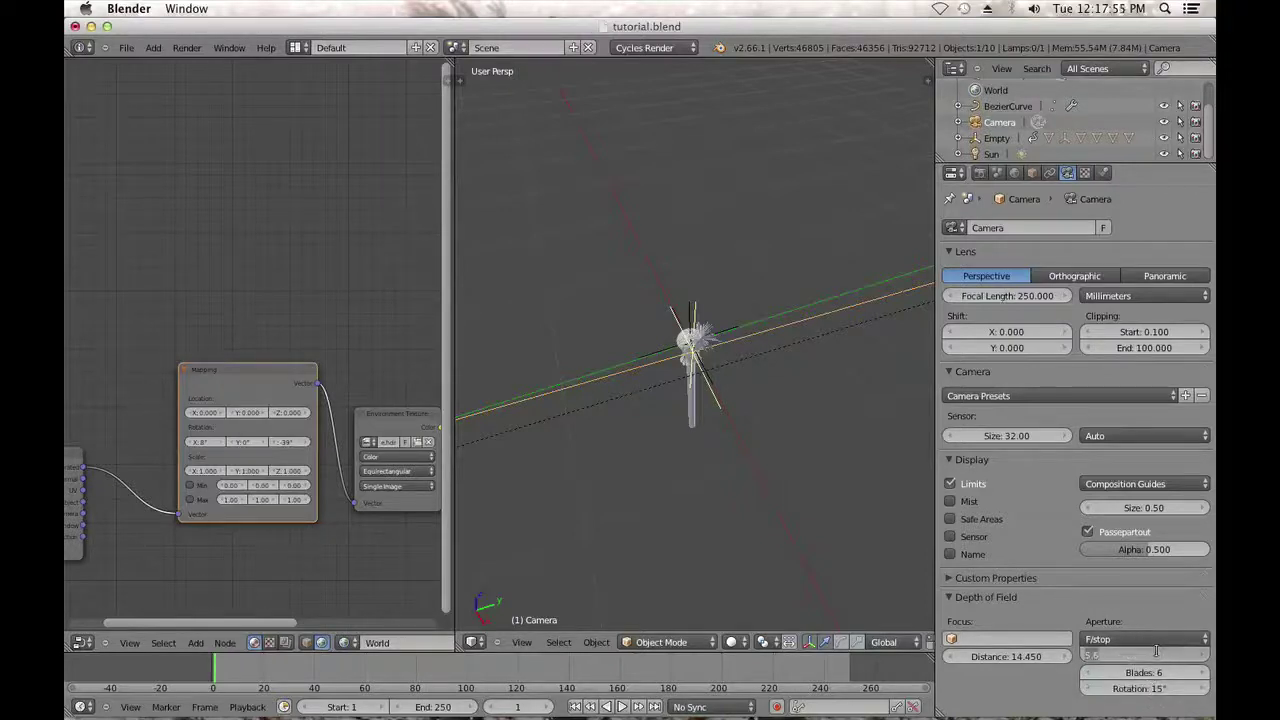
key("Return")
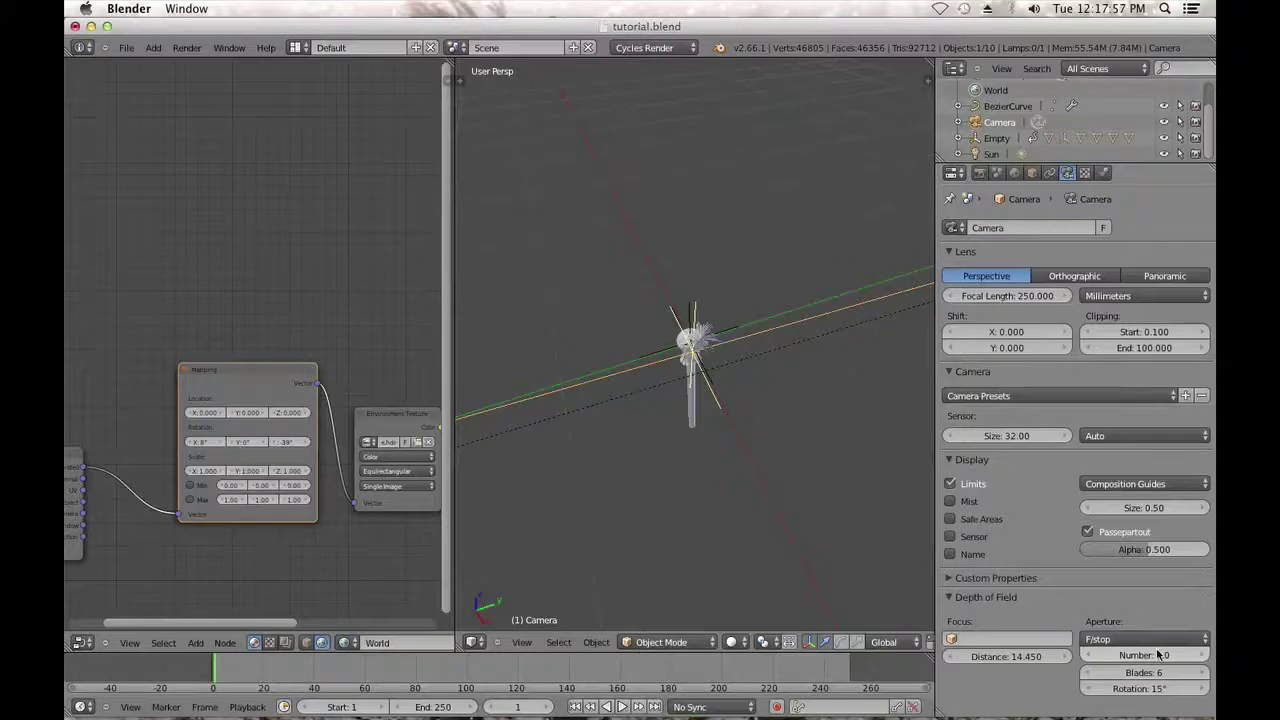
Preview the depth-of-field blur through the camera in rendered shading.
key("KP_0")
left_click(733, 646)
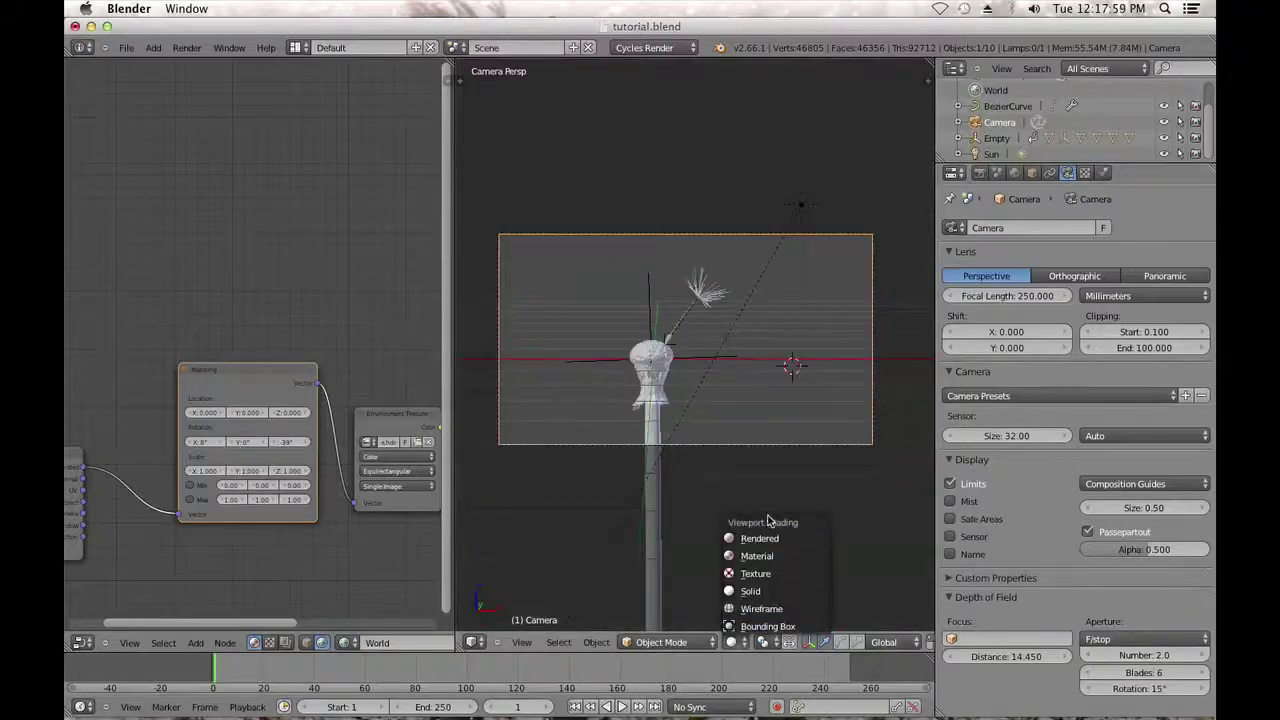
left_click(768, 531)
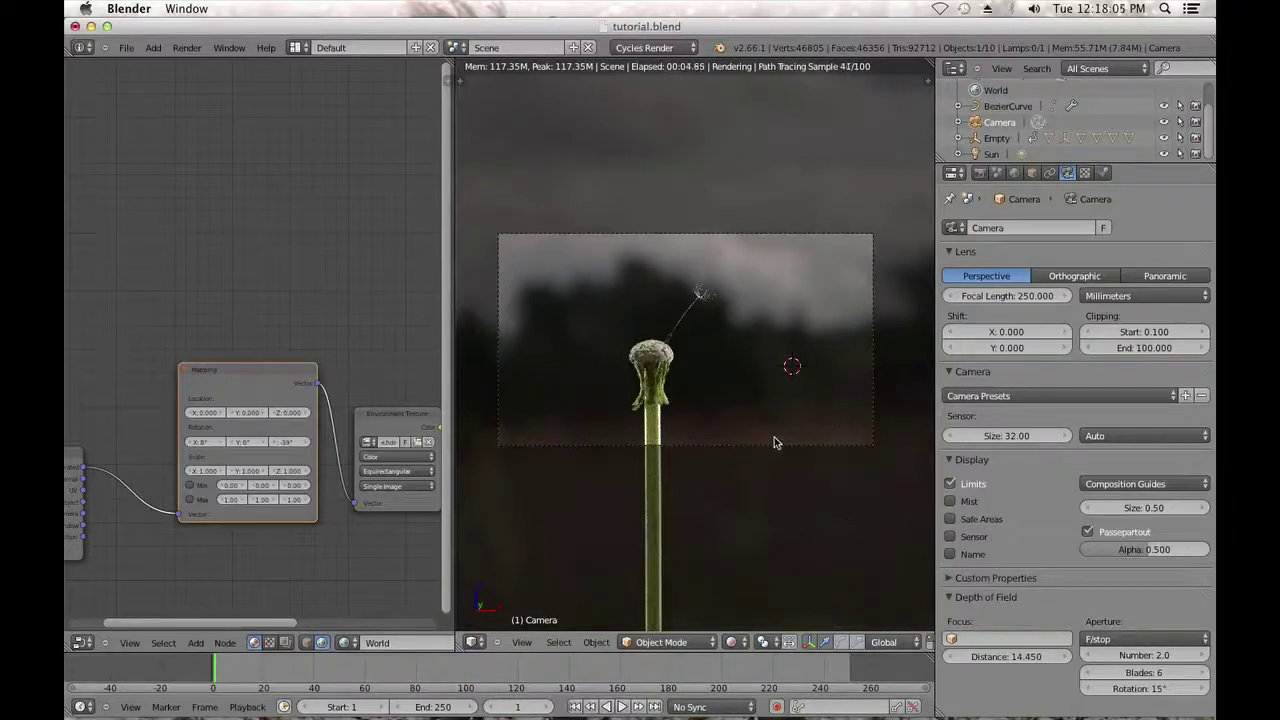
Move the camera so the dandelion sits slightly lower and further left in the frame, and try a trackball rotation.
key("g")
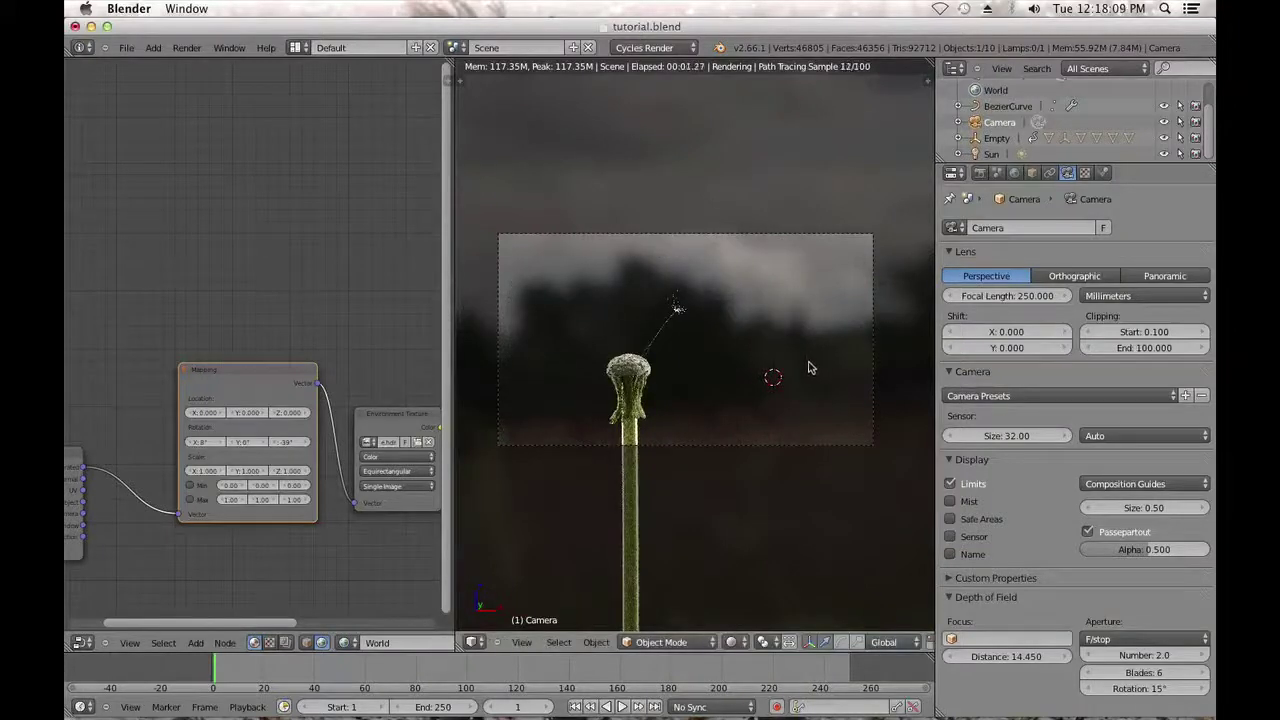
key("r")
key("r")
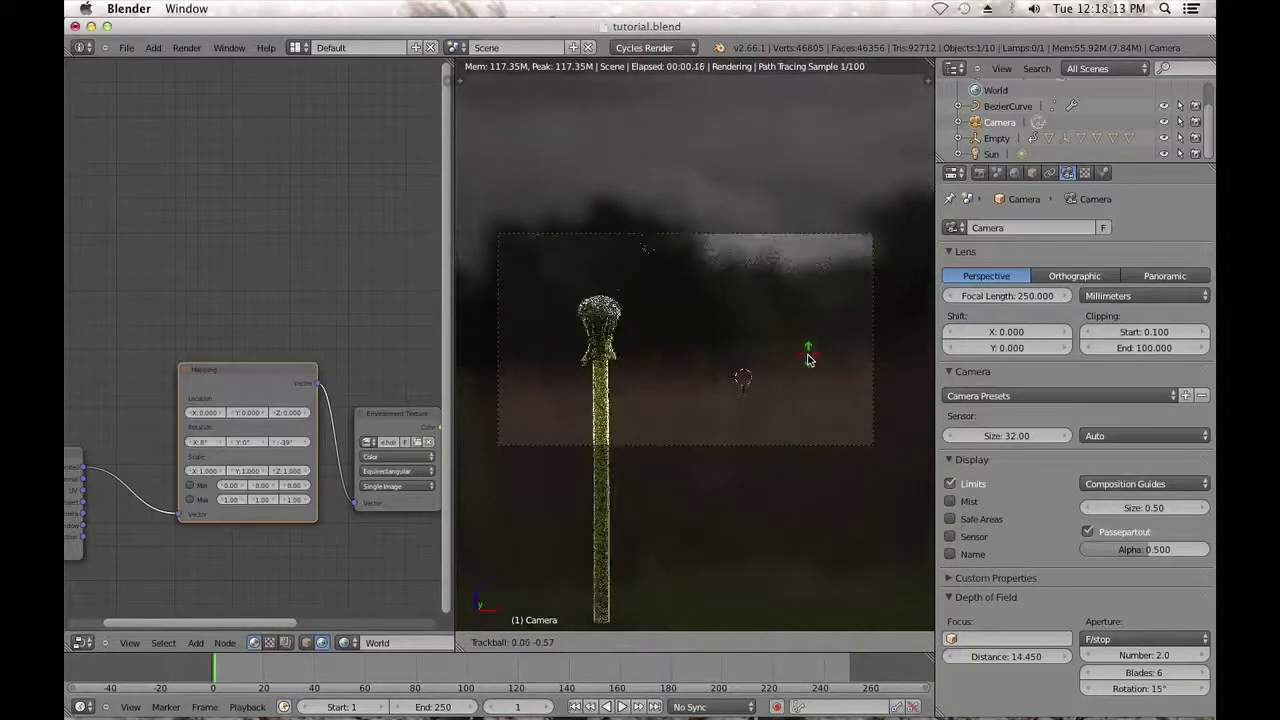
Shift the camera along its local Z axis to adjust its distance from the dandelion.
key("g")
key("z")
key("z")
left_click(674, 254)
key("g")
key("z")
key("z")
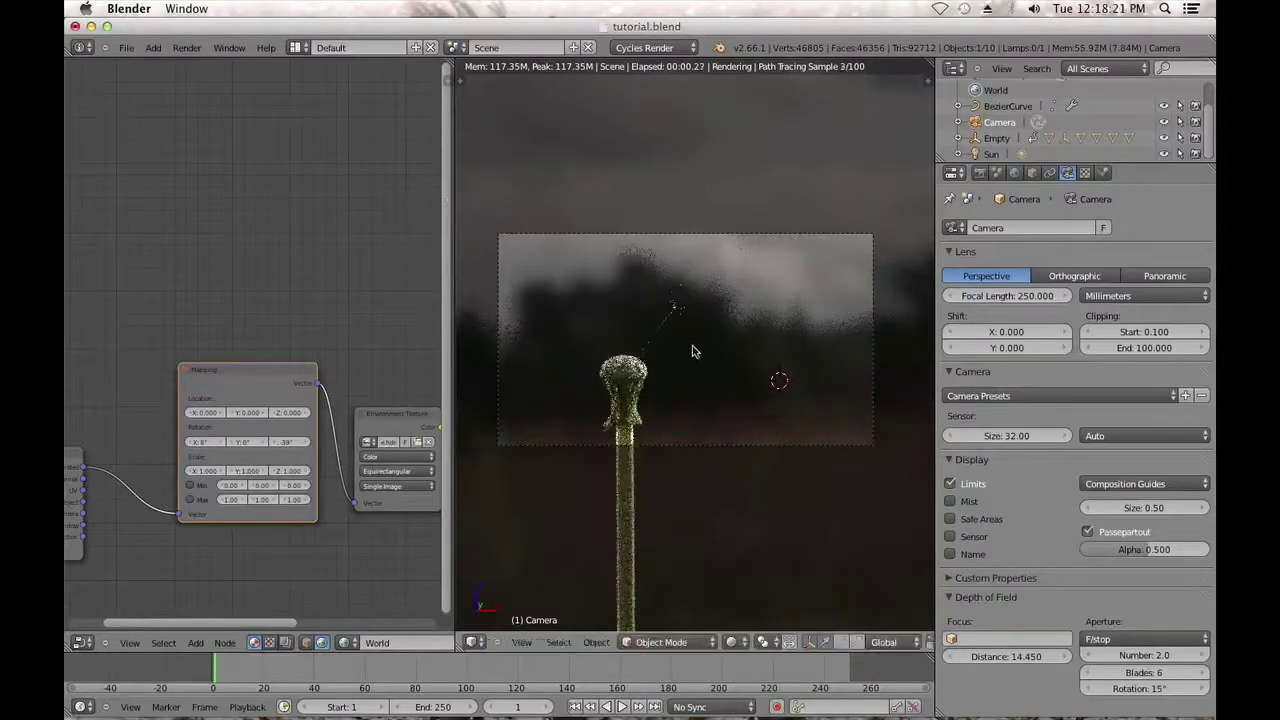
left_click(769, 412)
Switch the viewport to solid shading and show the camera and dandelion in the right orthographic view.
key("KP_0")
scroll(769, 407, "down", 2)
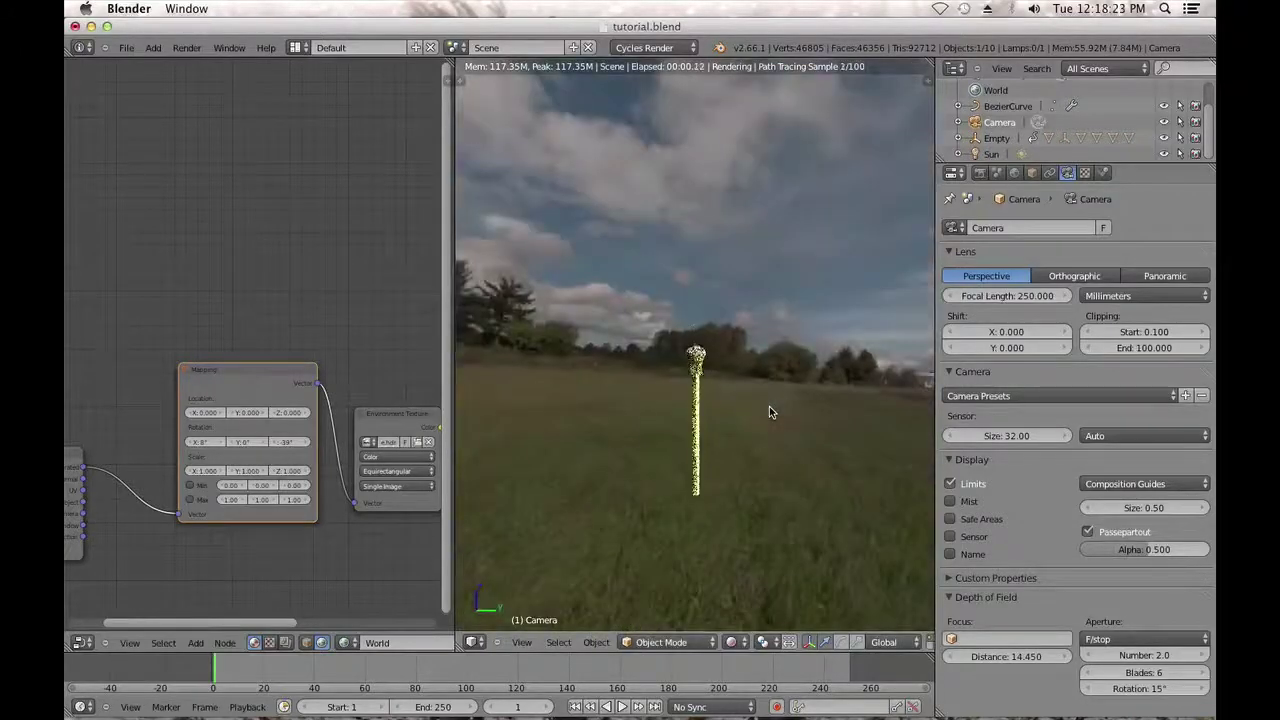
key("KP_1")
scroll(766, 405, "down", 2)
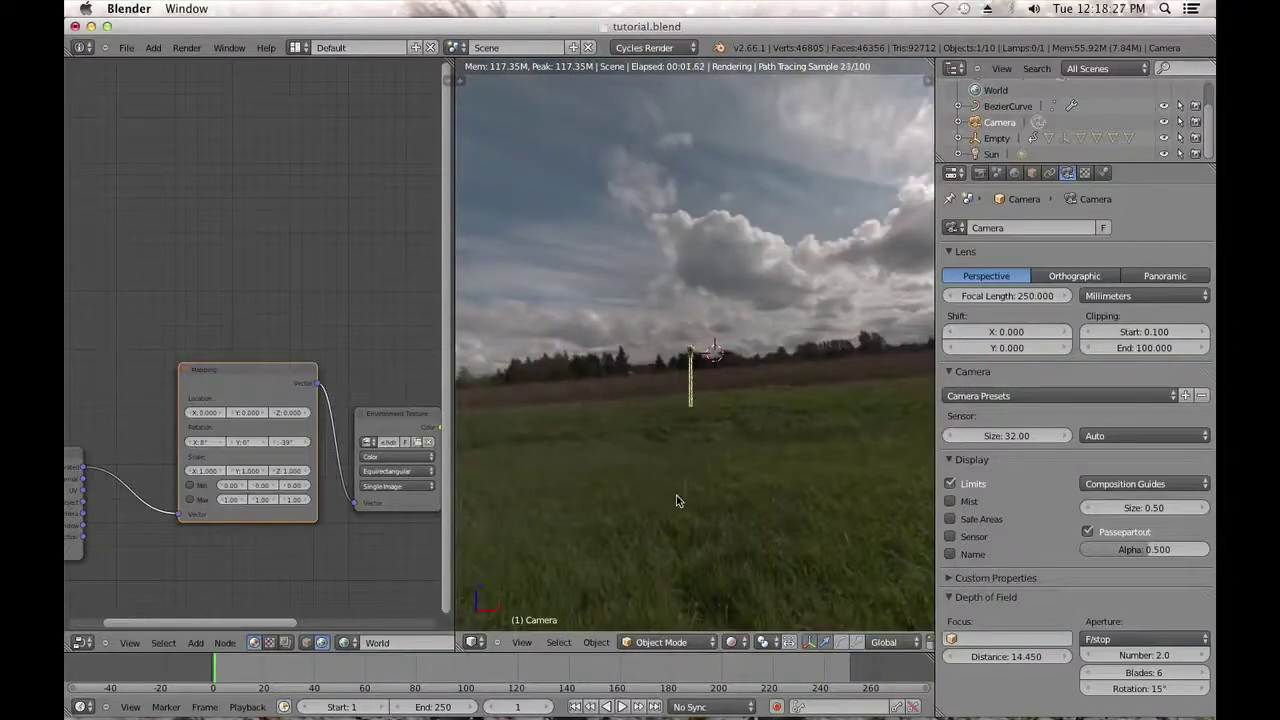
left_click(731, 642)
left_click(745, 592)
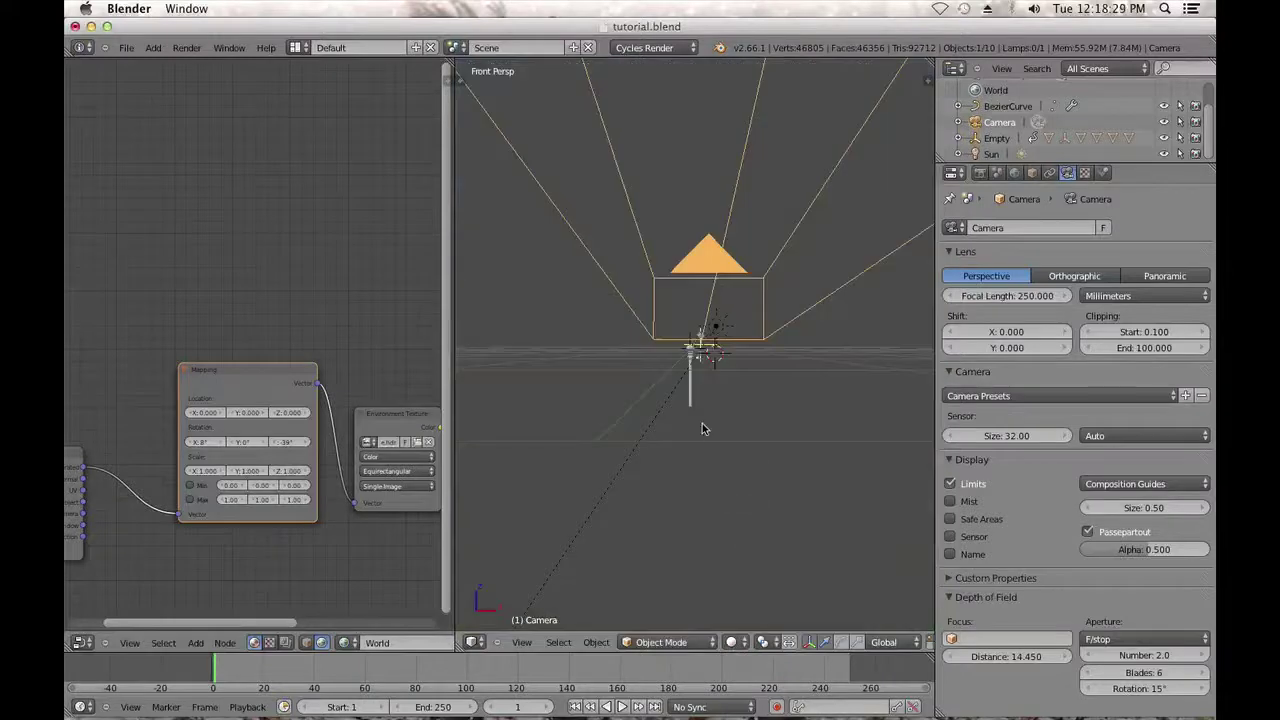
key("KP_0")
key("KP_3")
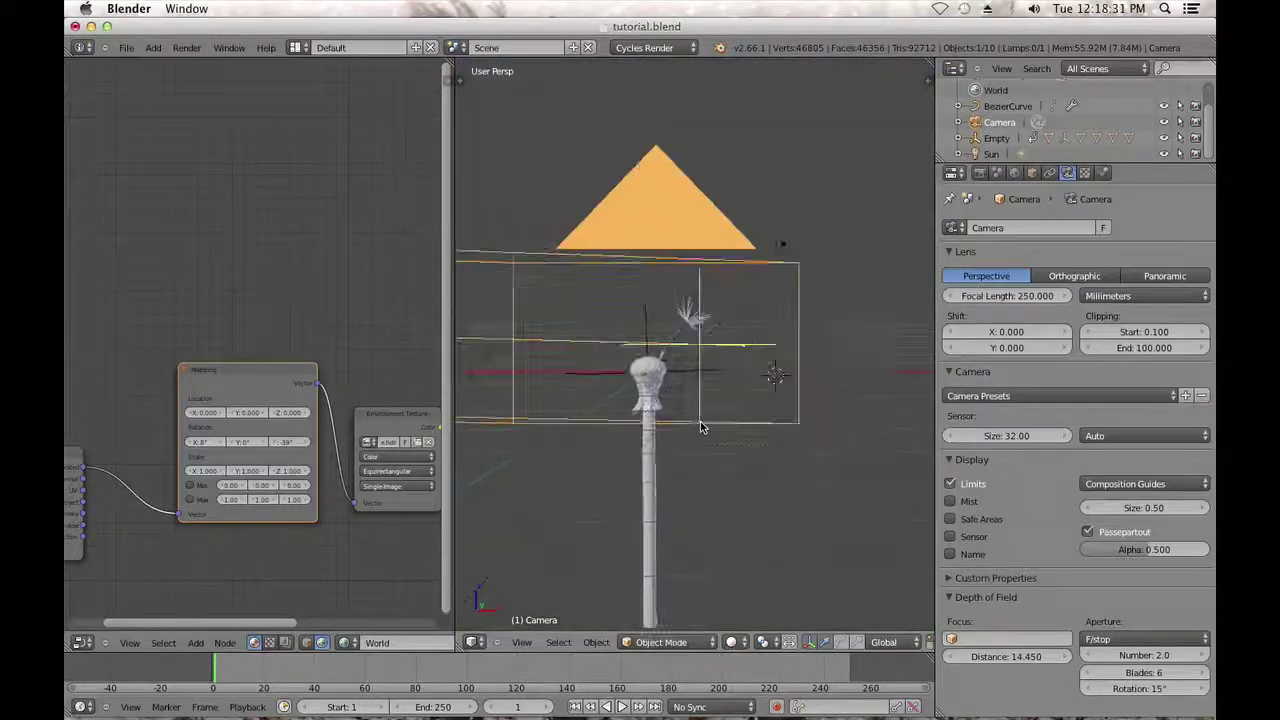
key("KP_5")
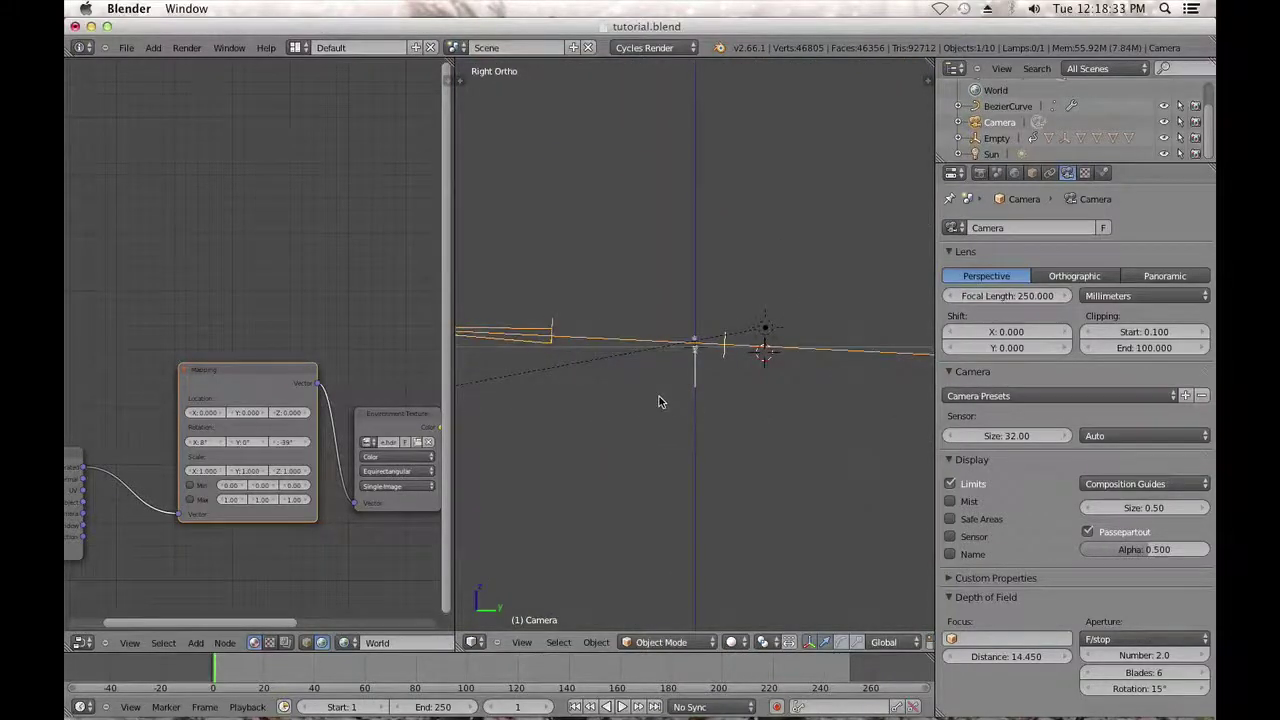
Move the camera closer to the dandelion along the Y axis and set the depth-of-field distance to 12.830.
scroll(634, 341, "down", 4)
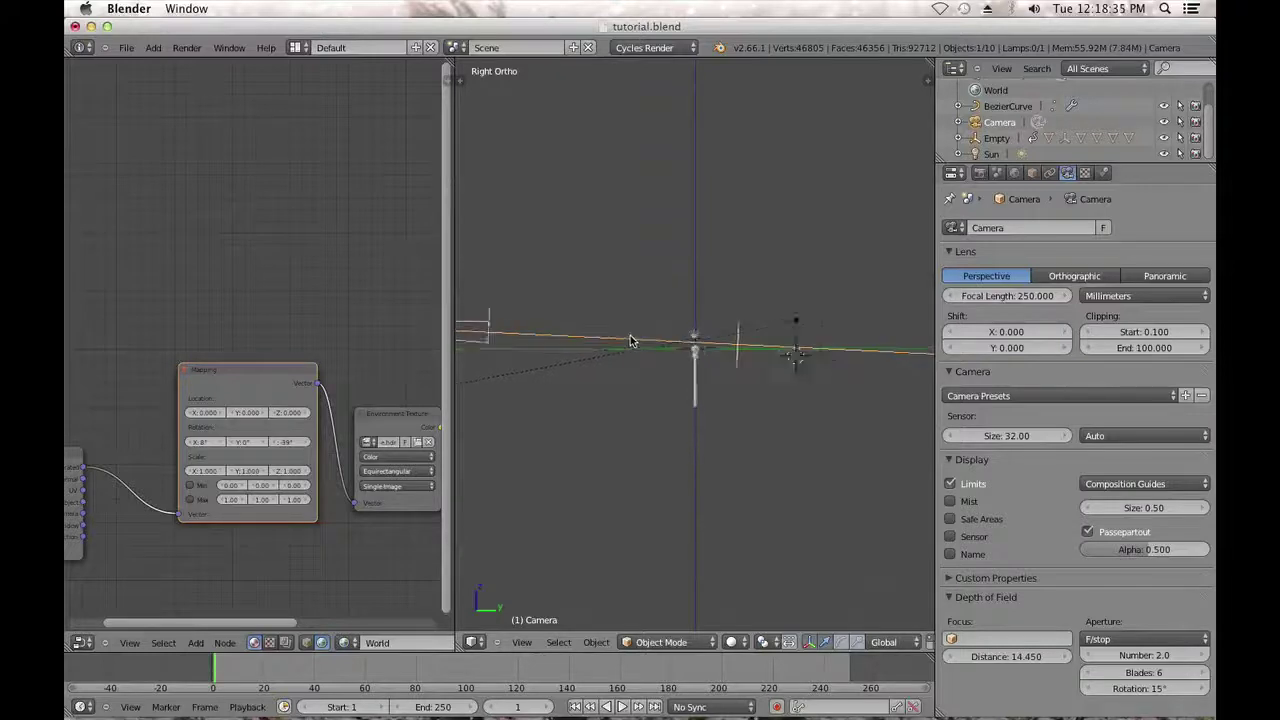
key("g")
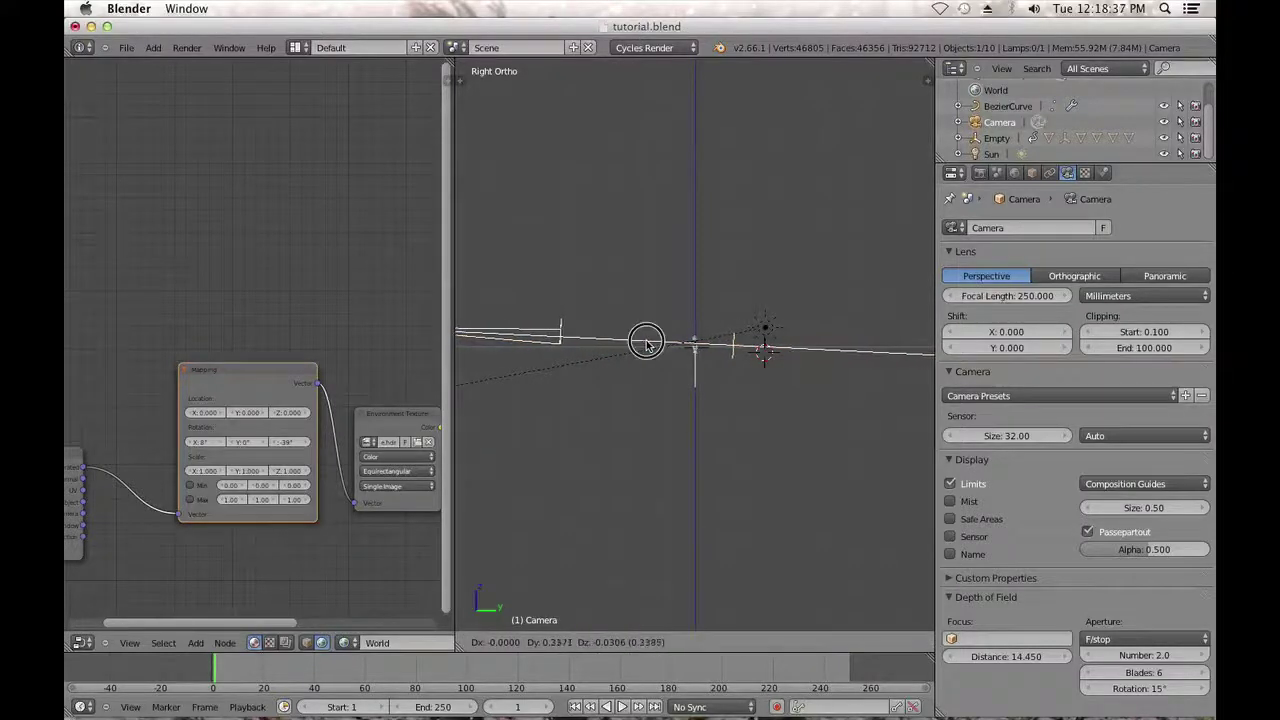
left_click(648, 346)
left_click_drag(1005, 656, 1000, 651)
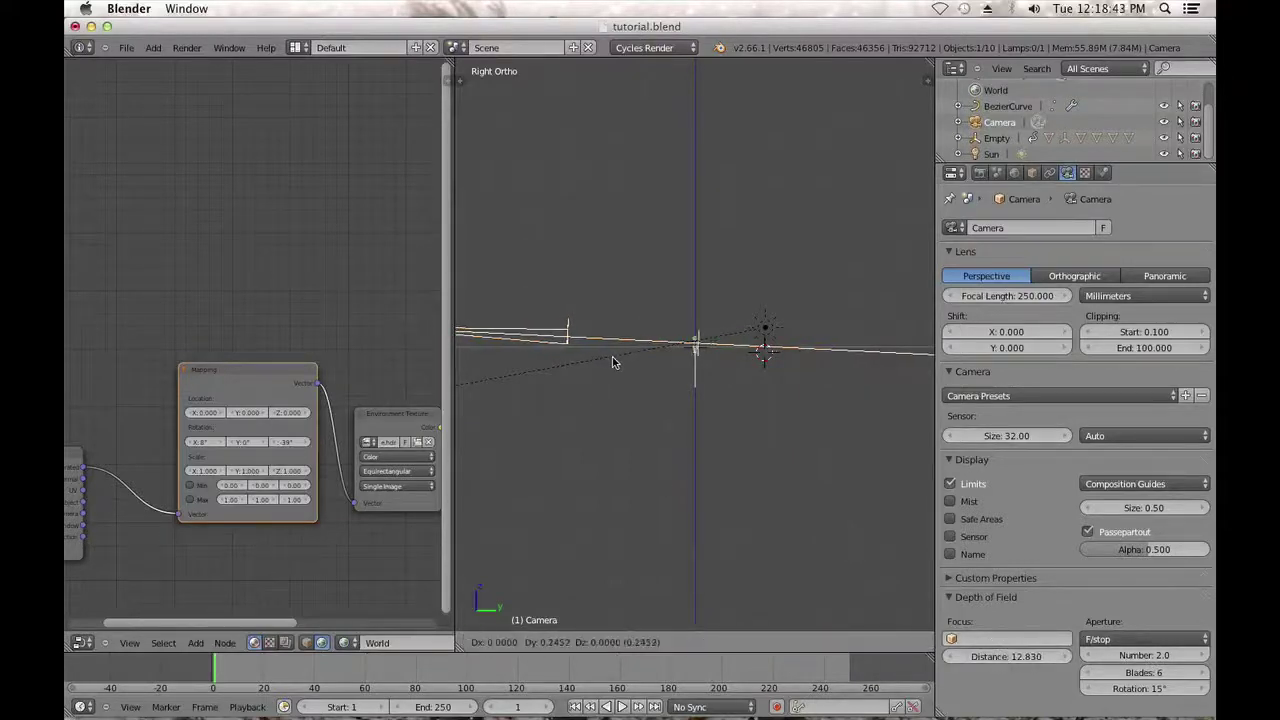
Look through the camera and move it so the dandelion sits closer to the frame's centre and slightly higher.
key("KP_0")
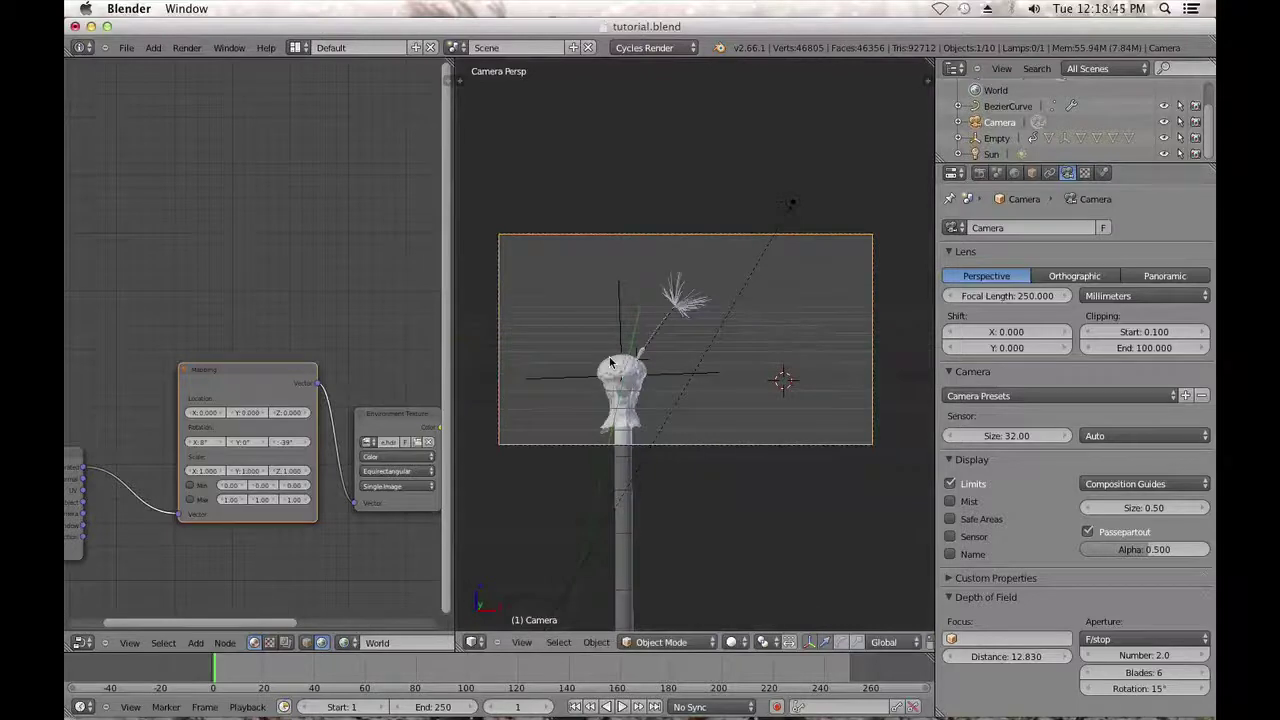
key("g")
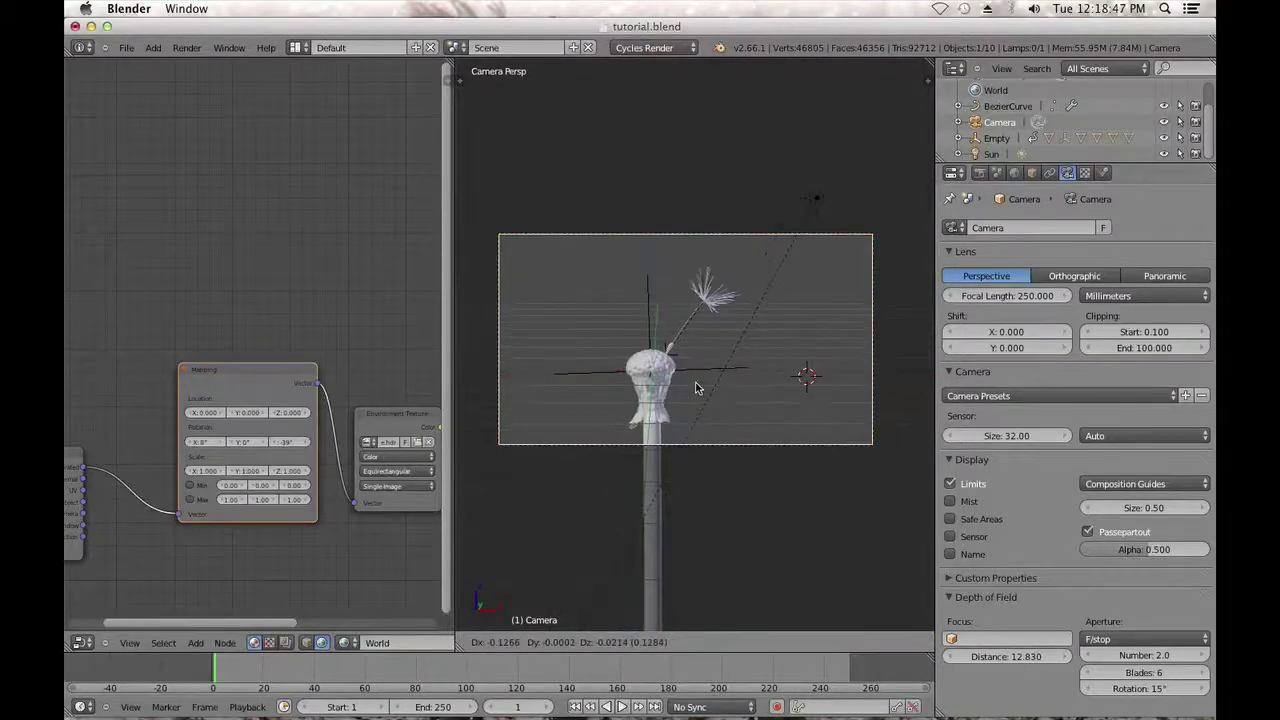
left_click(694, 398)
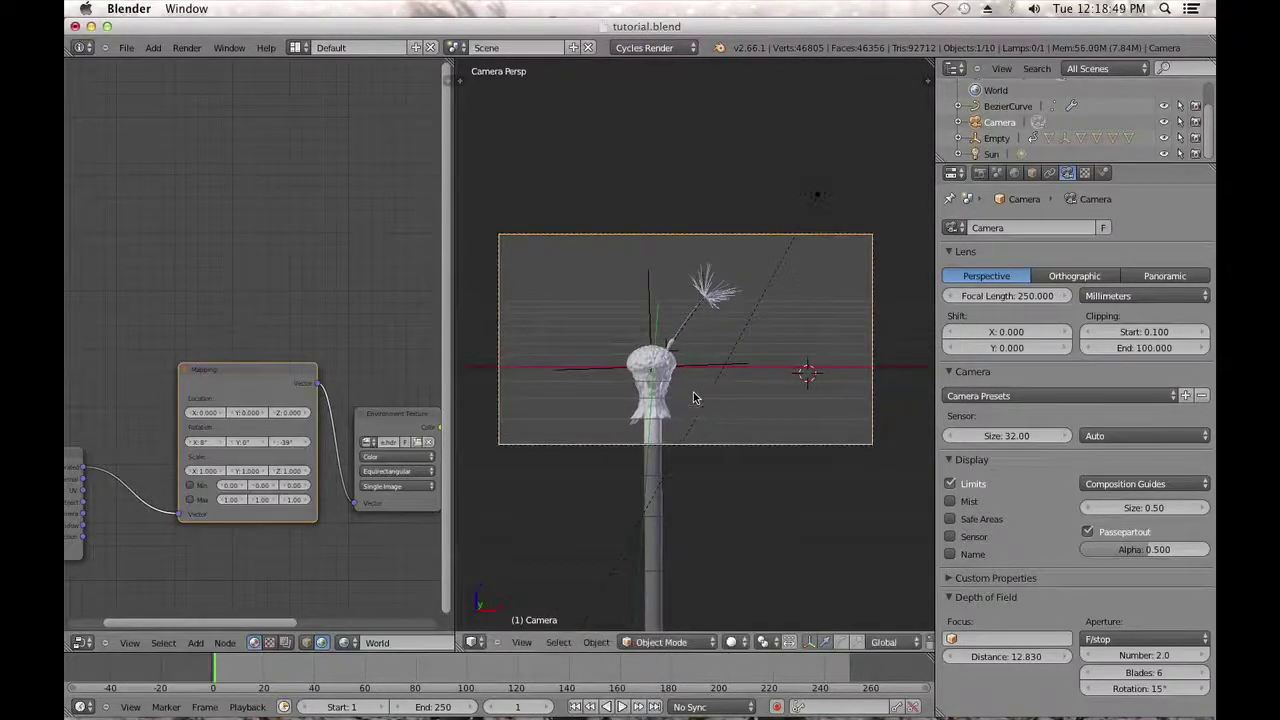
In the right side view, move the camera further toward the dandelion along Y and set the depth-of-field distance to 12.090.
key("KP_3")
key("g")
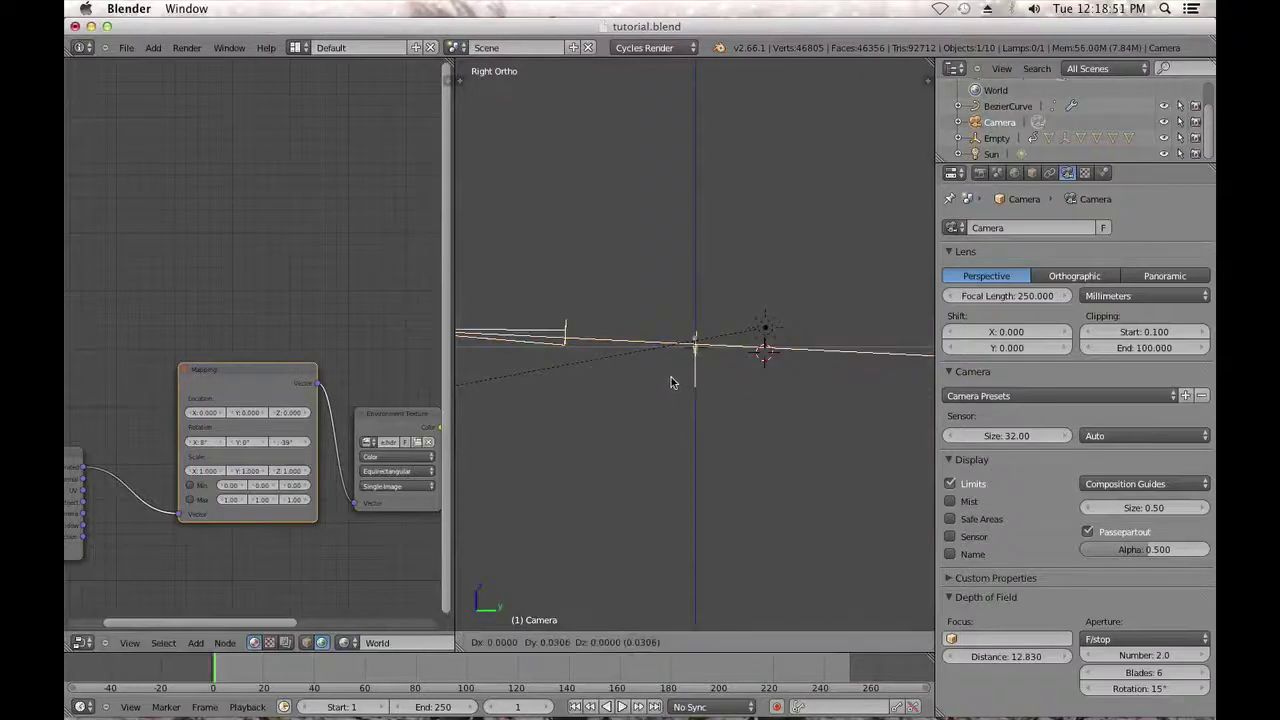
left_click(730, 396)
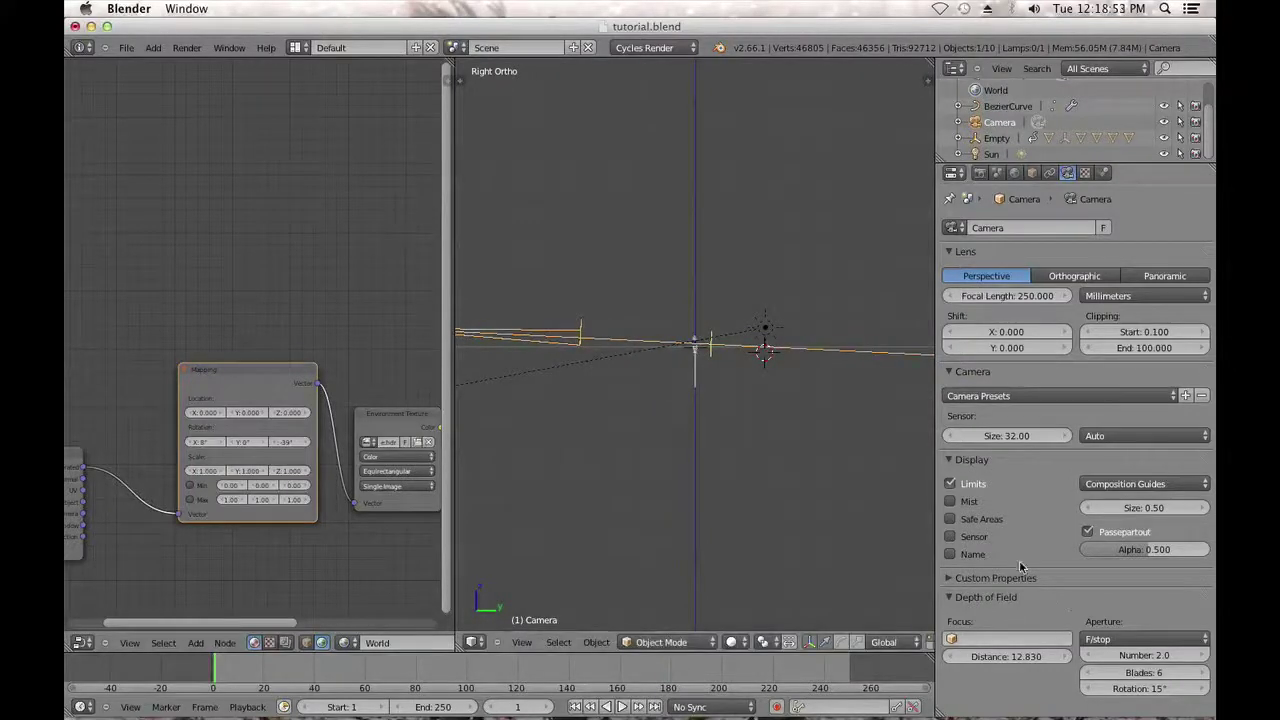
left_click(1020, 655)
left_click_drag(1020, 655, 1018, 654)
key("g")
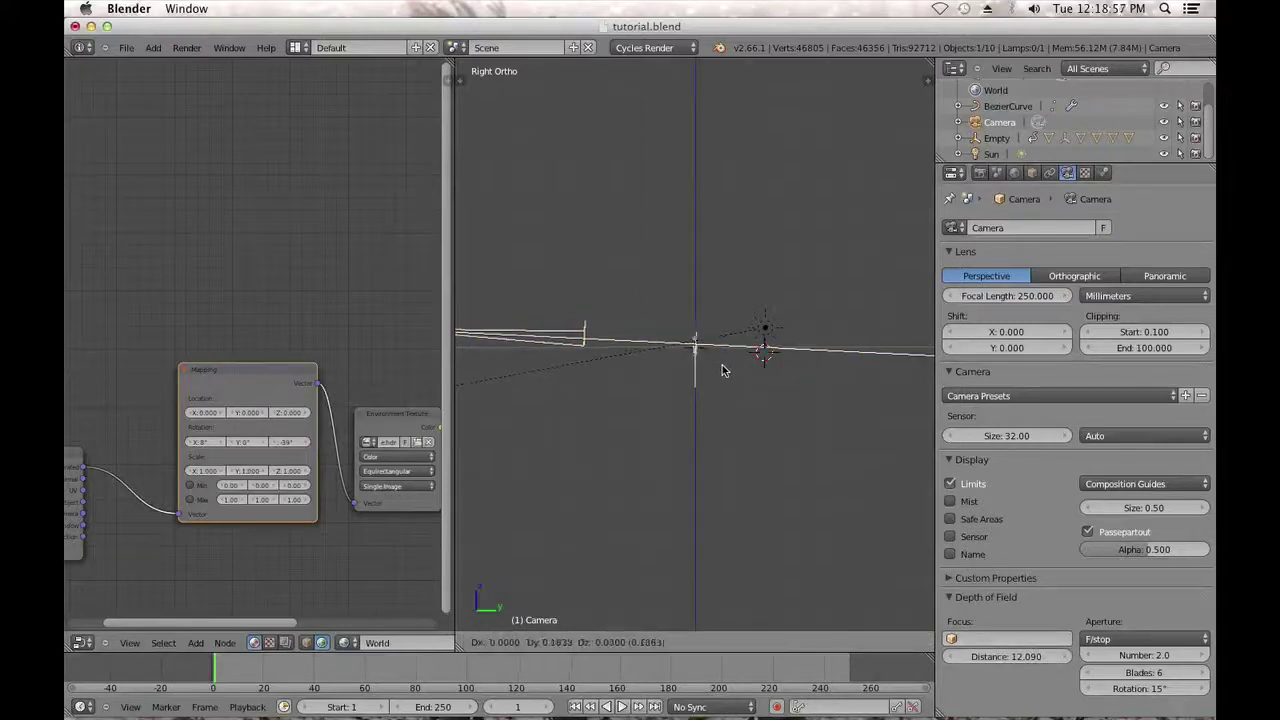
left_click(719, 370)
Return to the camera view and lower the camera slightly so the dandelion sits a little higher in the frame.
key("KP_0")
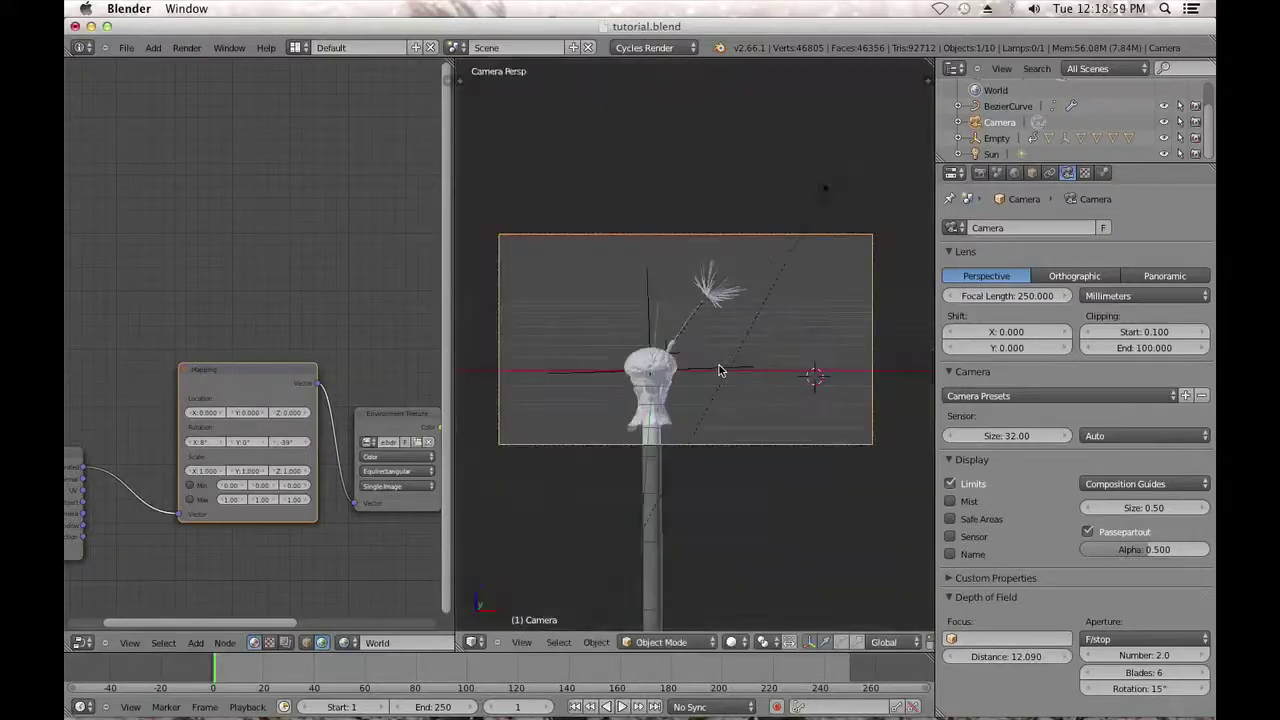
key("g")
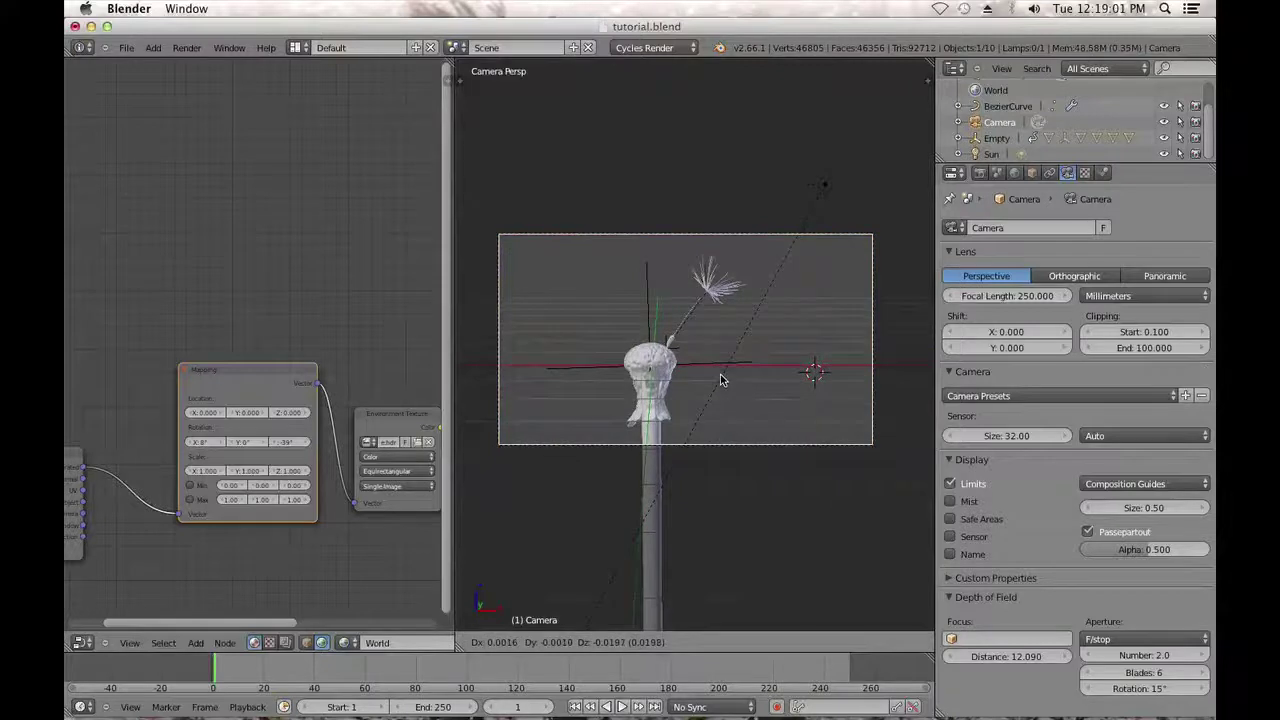
left_click(715, 378)
Play the animation through the camera, stop it and step back to frame 53.
left_click(623, 707)
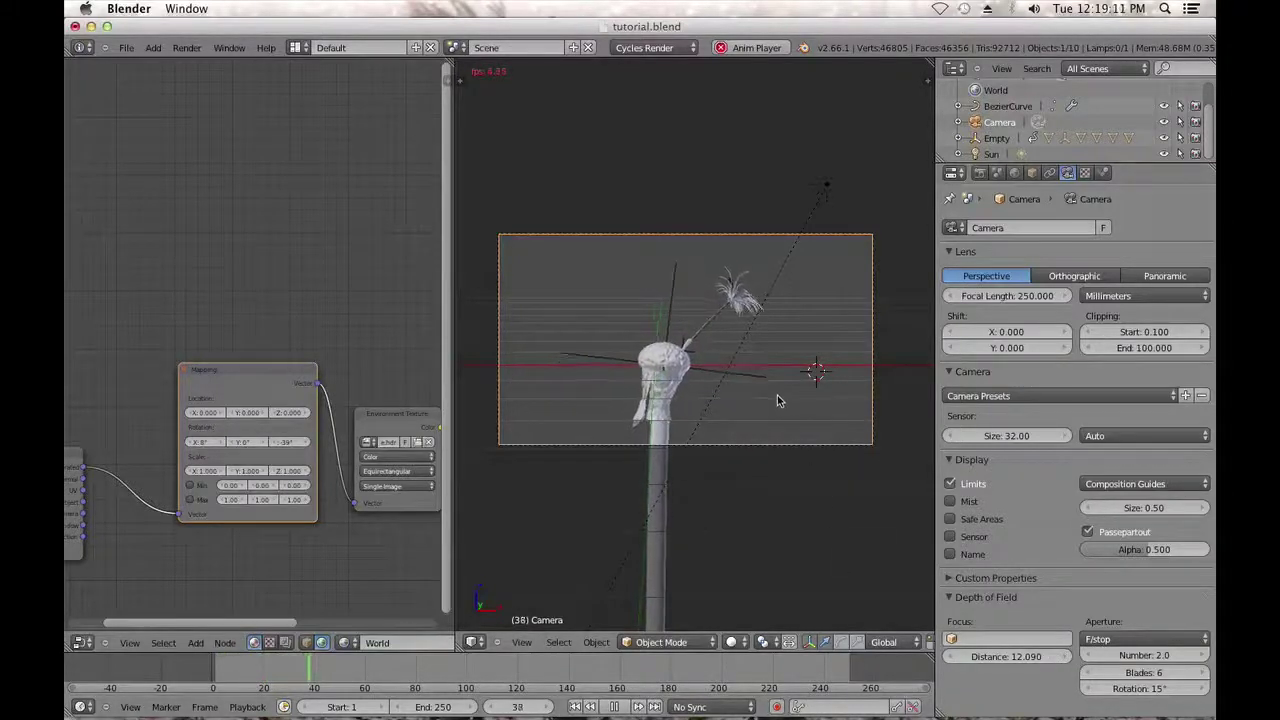
scroll(777, 400, "up", 1)
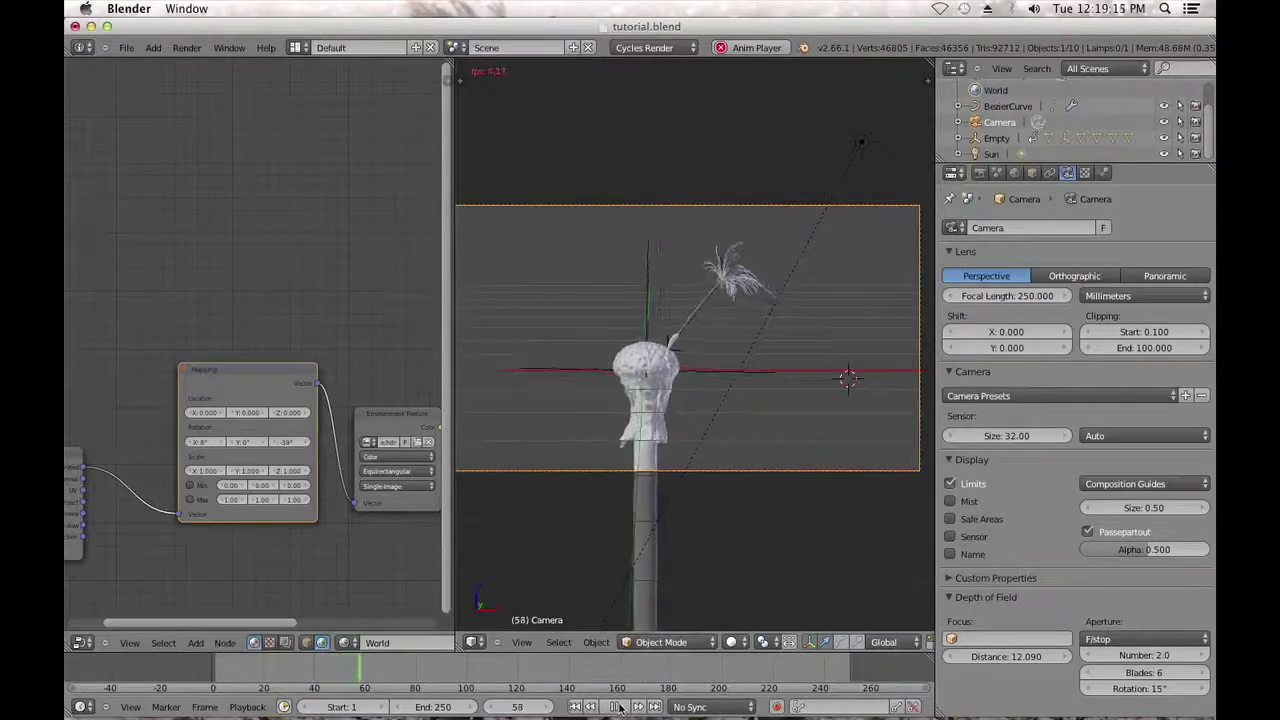
left_click(619, 707)
scroll(671, 537, "down", 3)
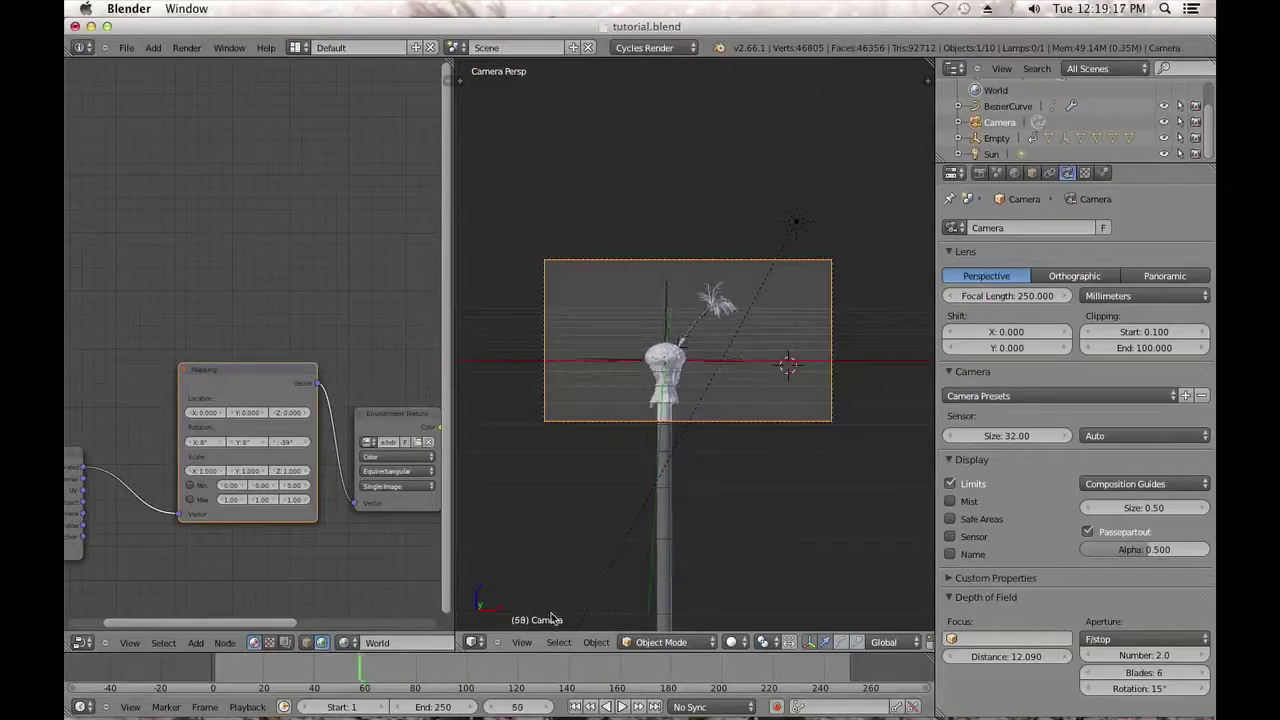
key("Left")
key("Left")
key("Left")
key("Left")
key("Left")
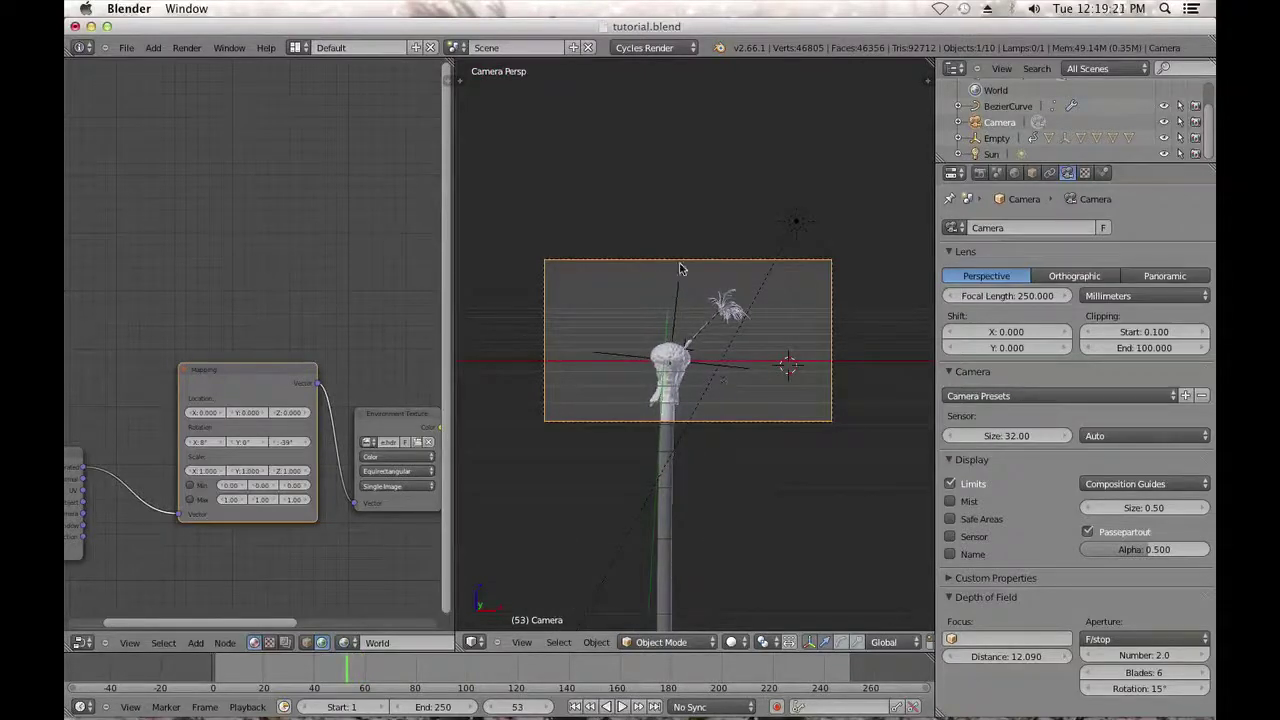
scroll(753, 328, "up", 2)
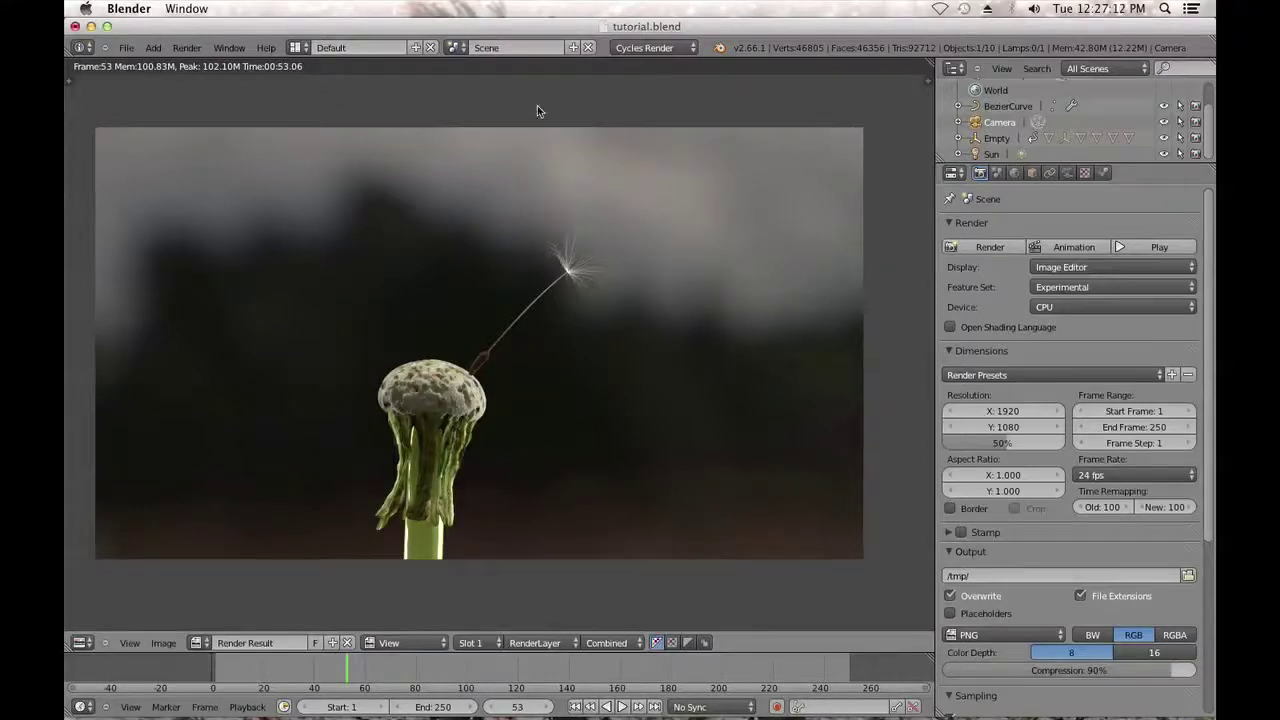
In the scene's color management, set the render exposure to 0.906 and gamma to 0.838.
left_click(997, 173)
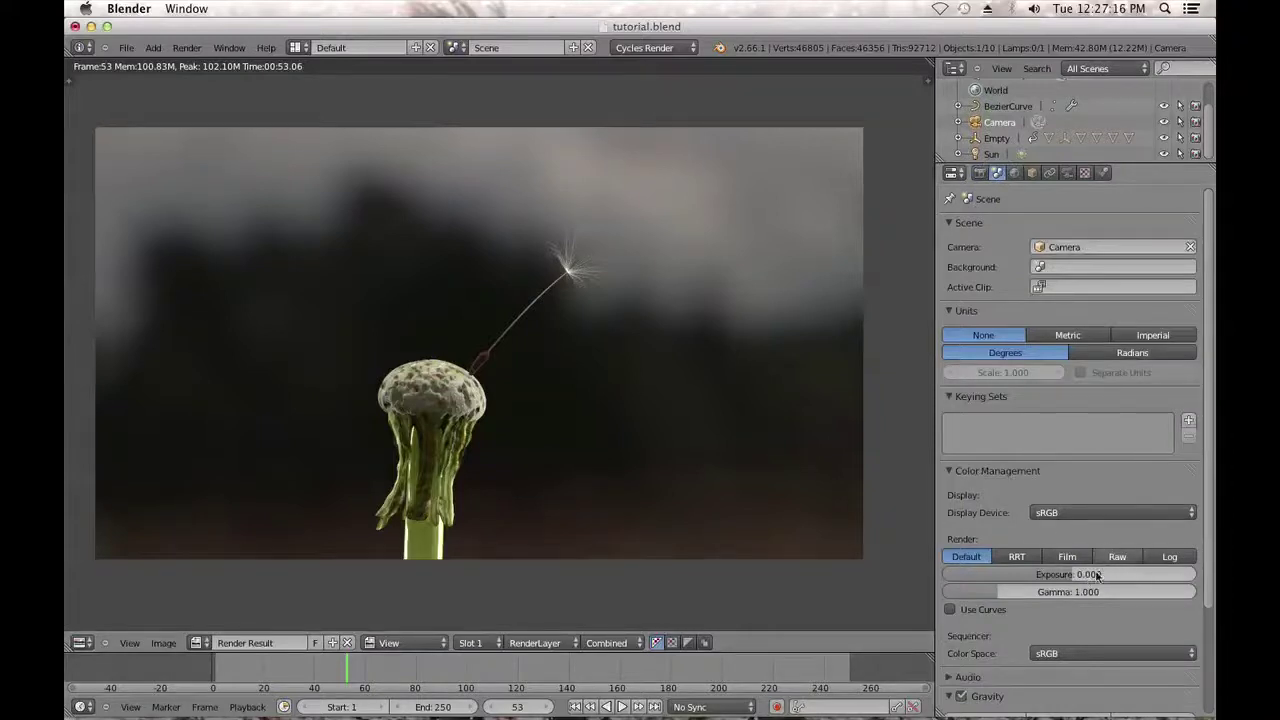
left_click(1076, 595)
mouse_move(1078, 597)
left_mouse_down()
mouse_move(1096, 593)
mouse_move(1060, 572)
mouse_move(1085, 574)
left_mouse_up()
mouse_move(1074, 591)
left_mouse_down()
mouse_move(1086, 591)
mouse_move(1046, 593)
mouse_move(1068, 574)
left_mouse_up()
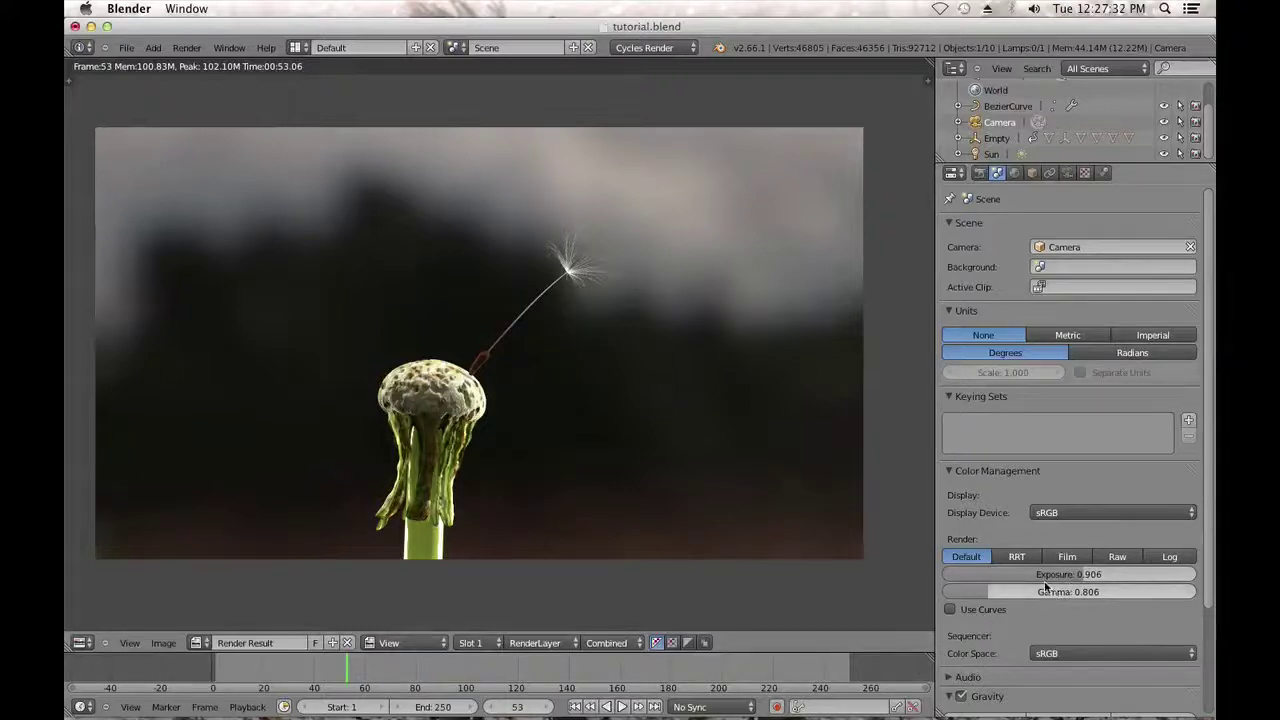
left_click_drag(1062, 590, 1066, 590)
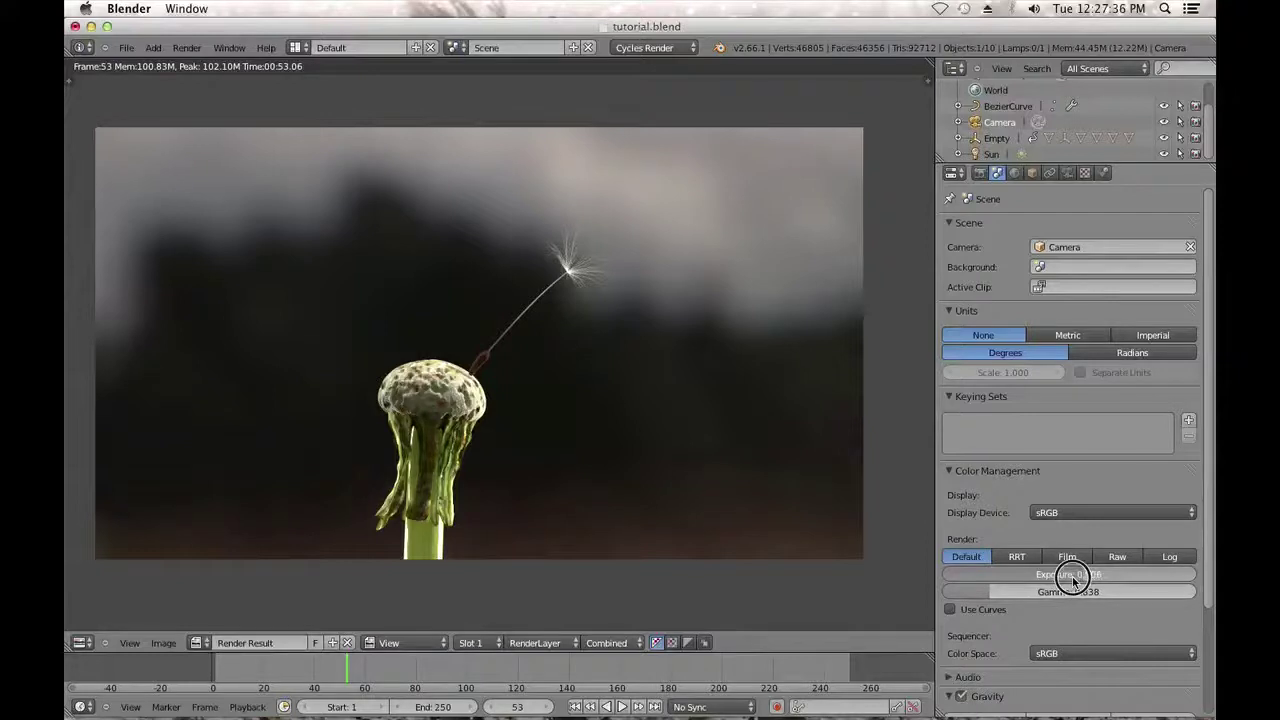
left_click(1073, 578)
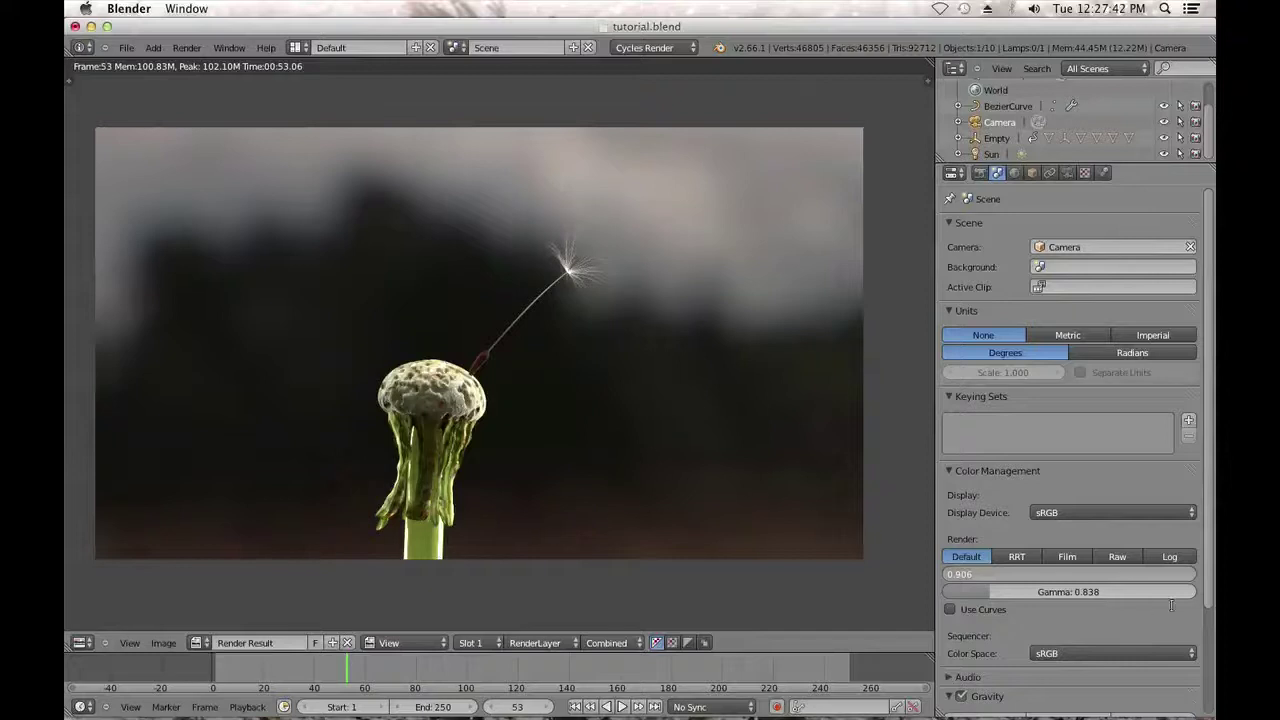
key("Return")
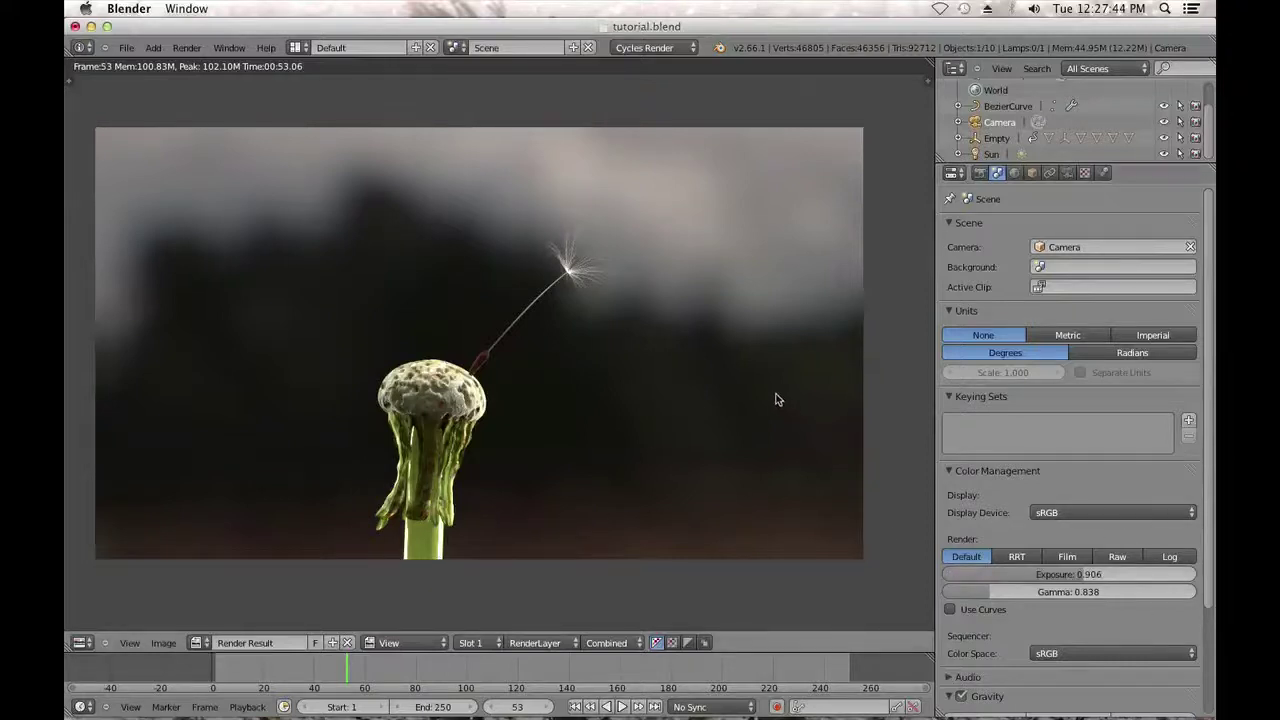